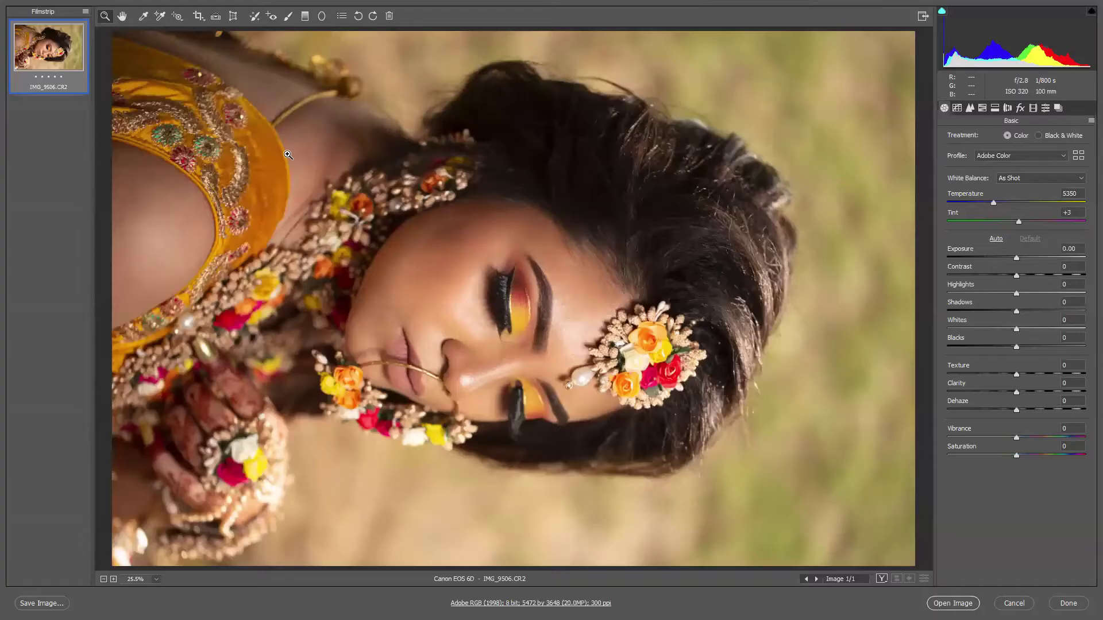
# - Rotate the raw portrait photo until it stands upright, then open it for editing and shift its document window aside
pyautogui.press('r')
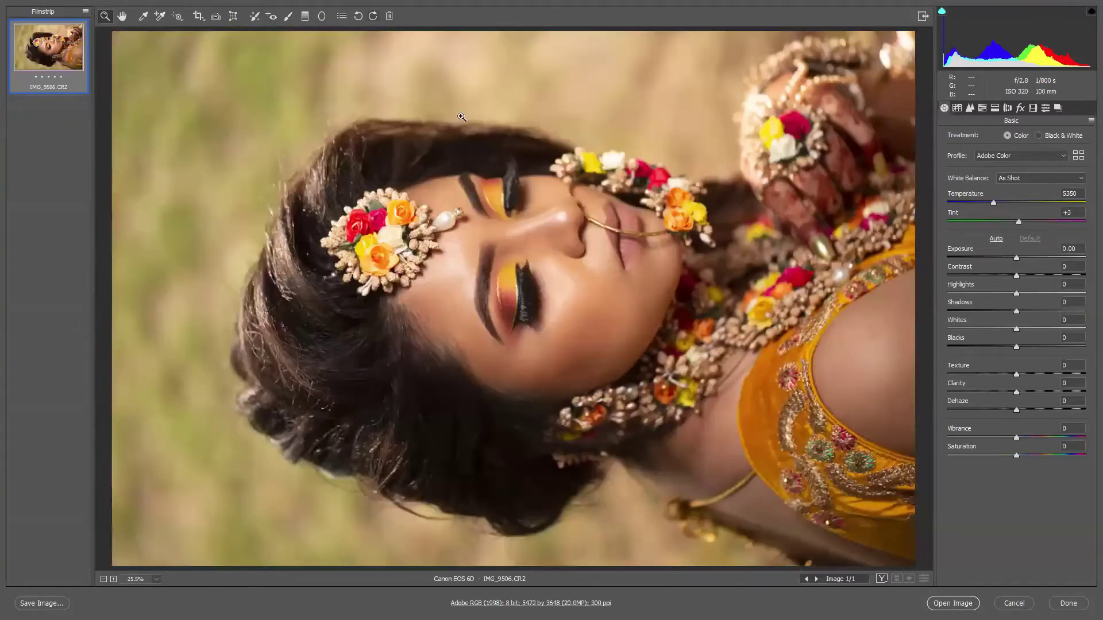
pyautogui.press('r')
pyautogui.press('Return')
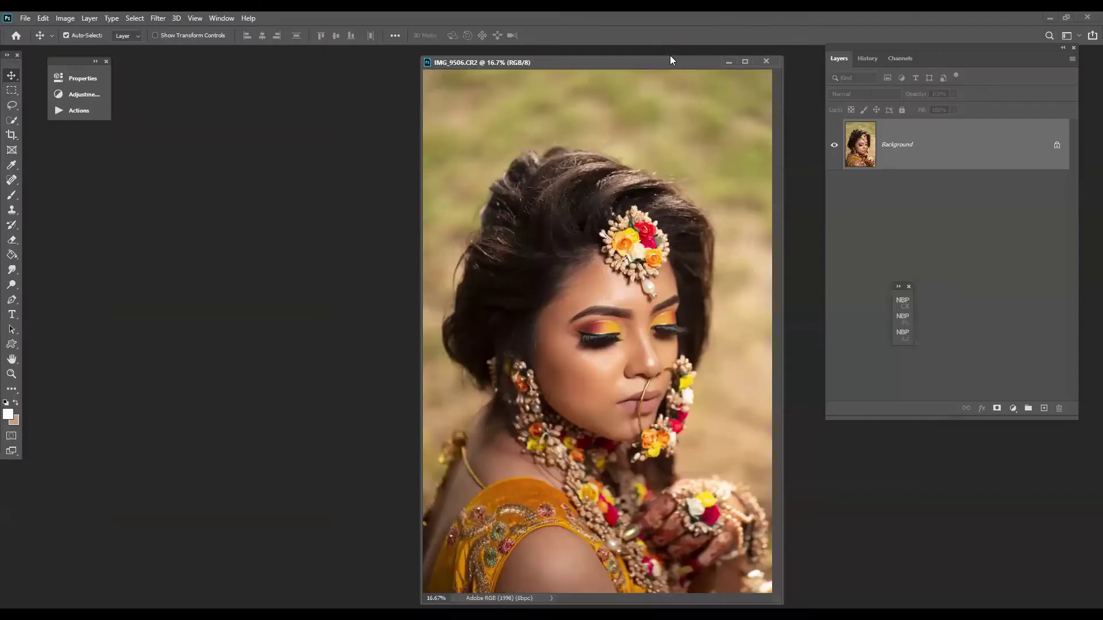
pyautogui.moveTo(670, 55); pyautogui.dragTo(601, 58)
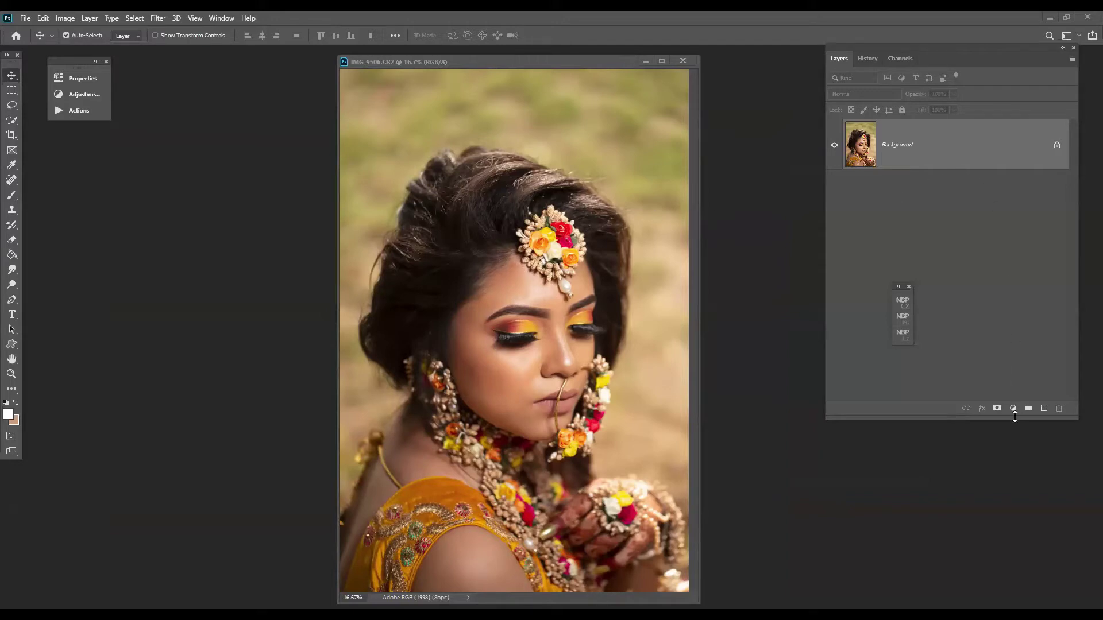
# - Add a new layer above the photo and fill it with white using the Paint Bucket
pyautogui.click(1043, 409)
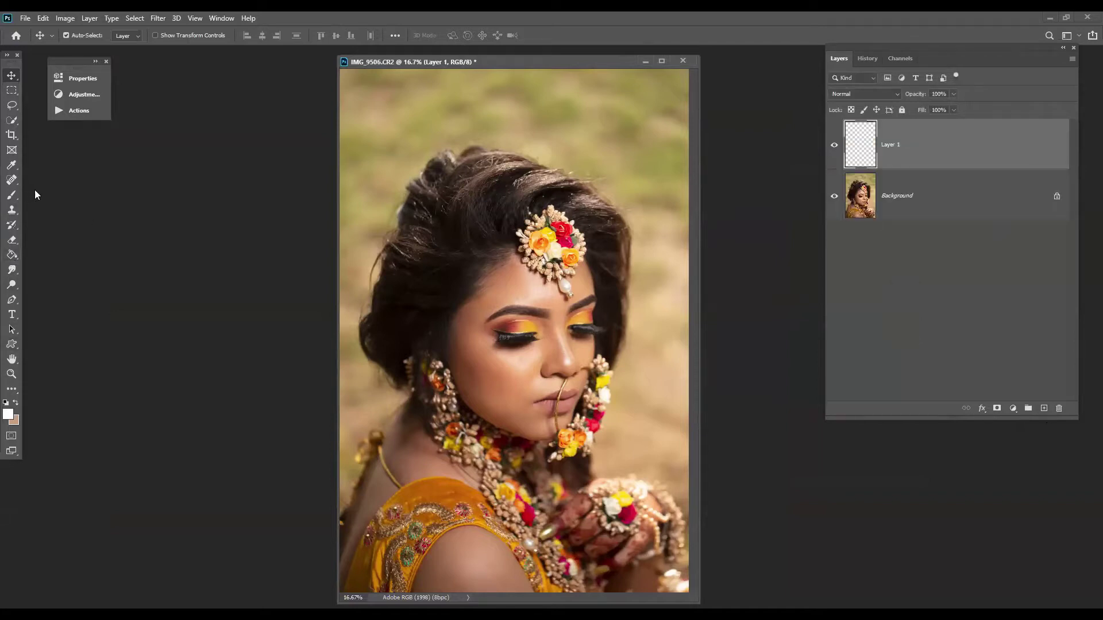
pyautogui.press('g')
pyautogui.click(505, 162)
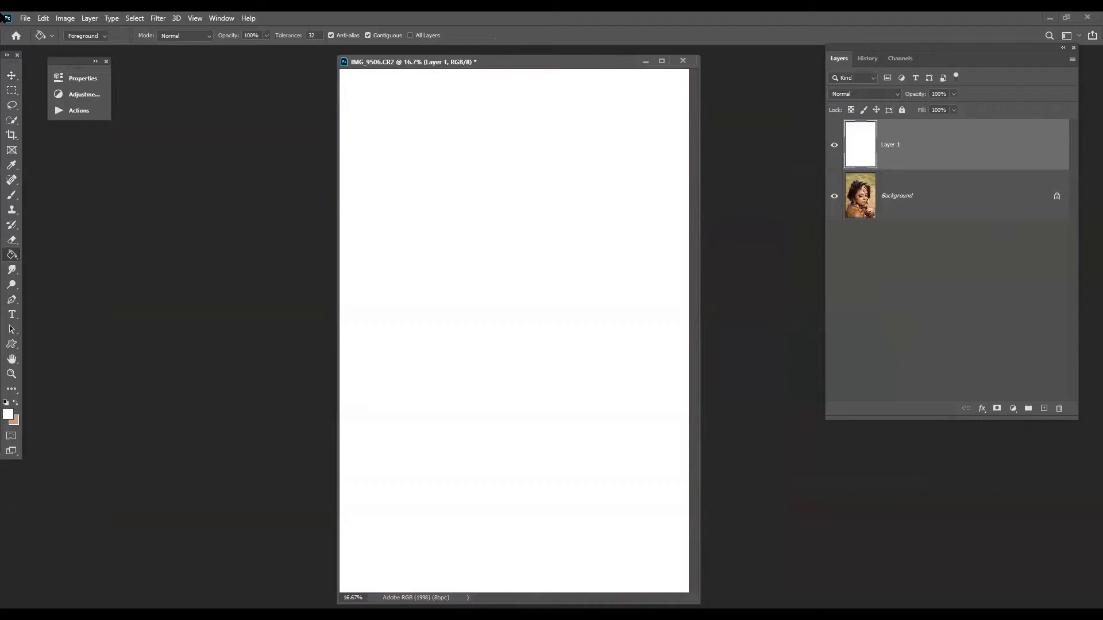
# - Fill the new layer with 50% Gray at 100% opacity and set its blend mode to Difference
pyautogui.click(42, 19)
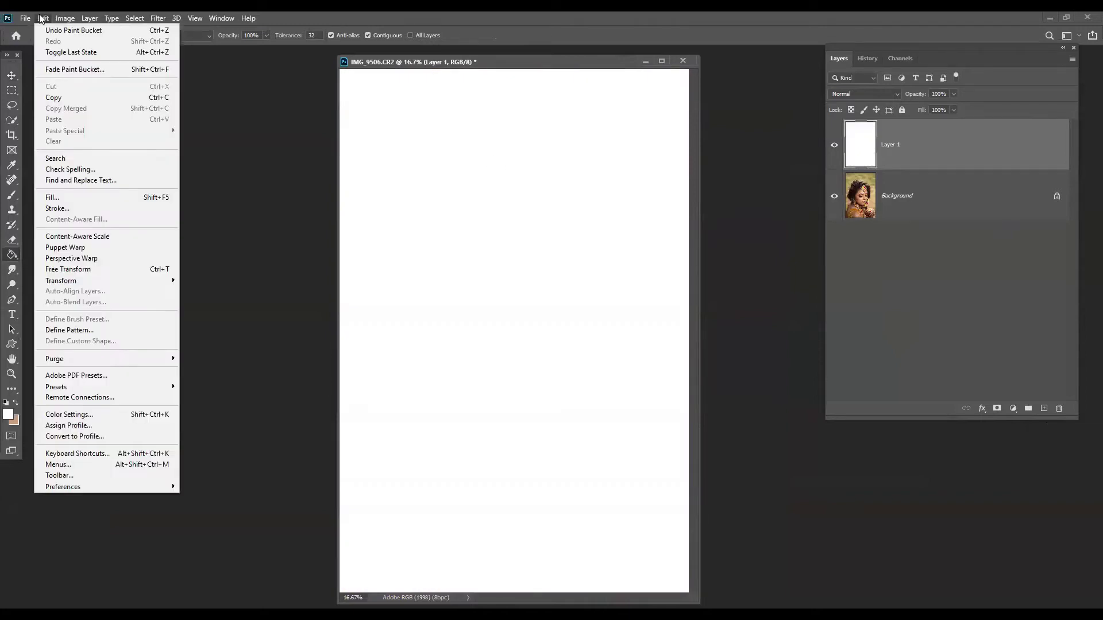
pyautogui.click(91, 198)
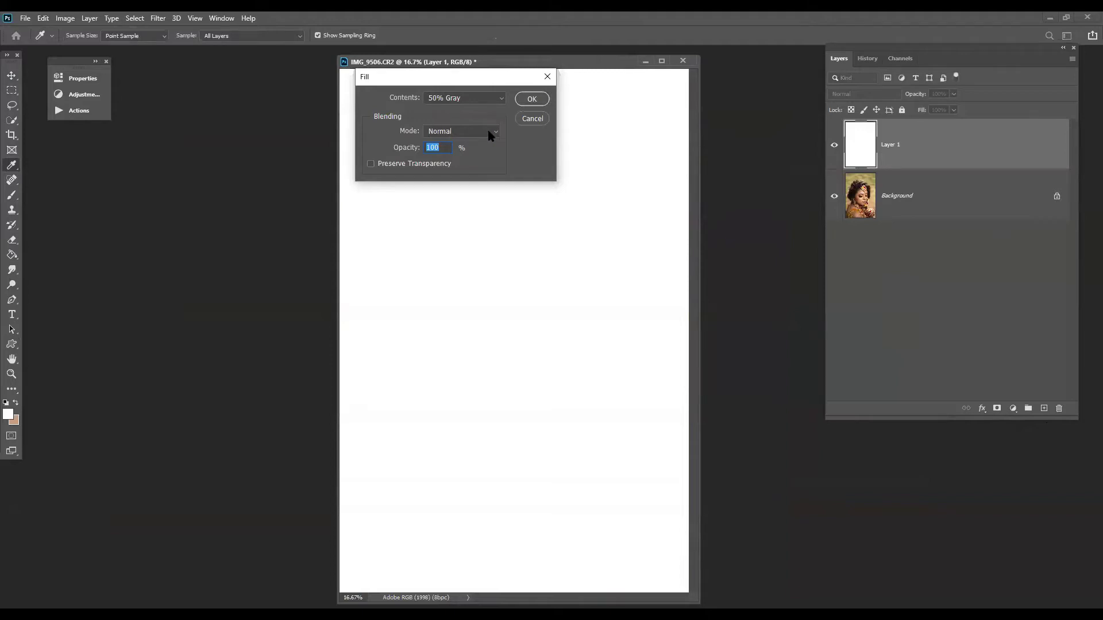
pyautogui.click(440, 164)
pyautogui.click(532, 99)
pyautogui.press('g')
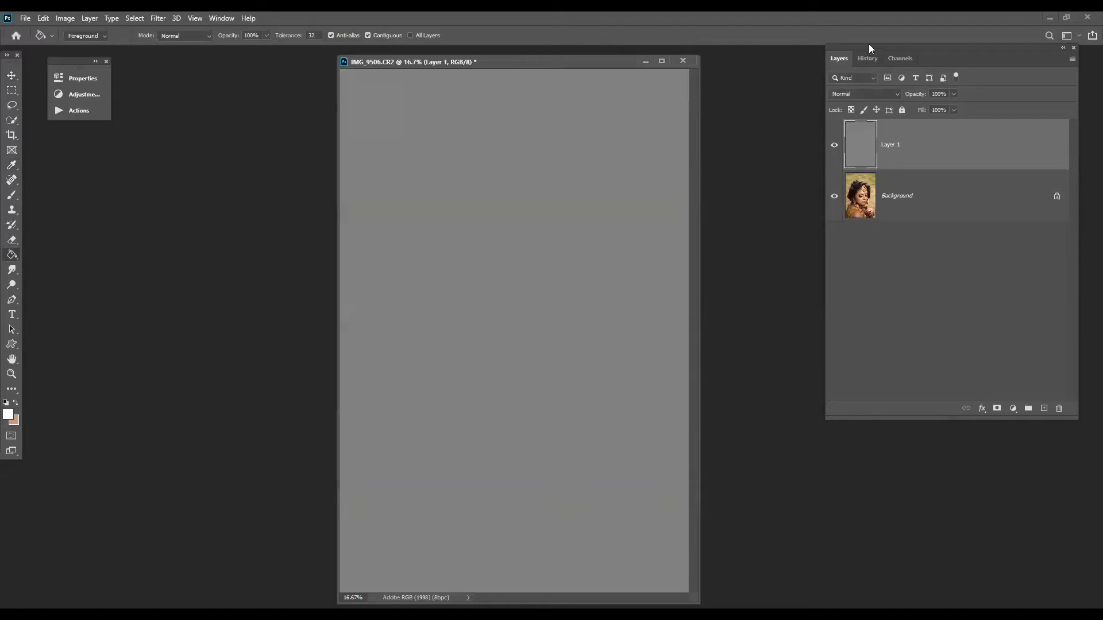
pyautogui.click(865, 93)
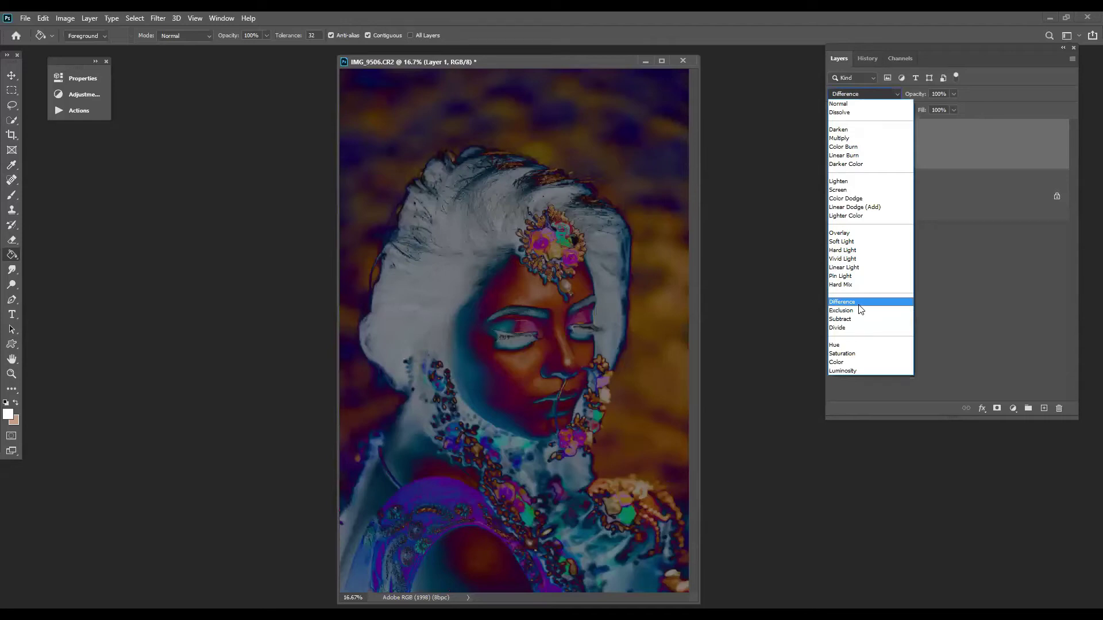
pyautogui.click(859, 303)
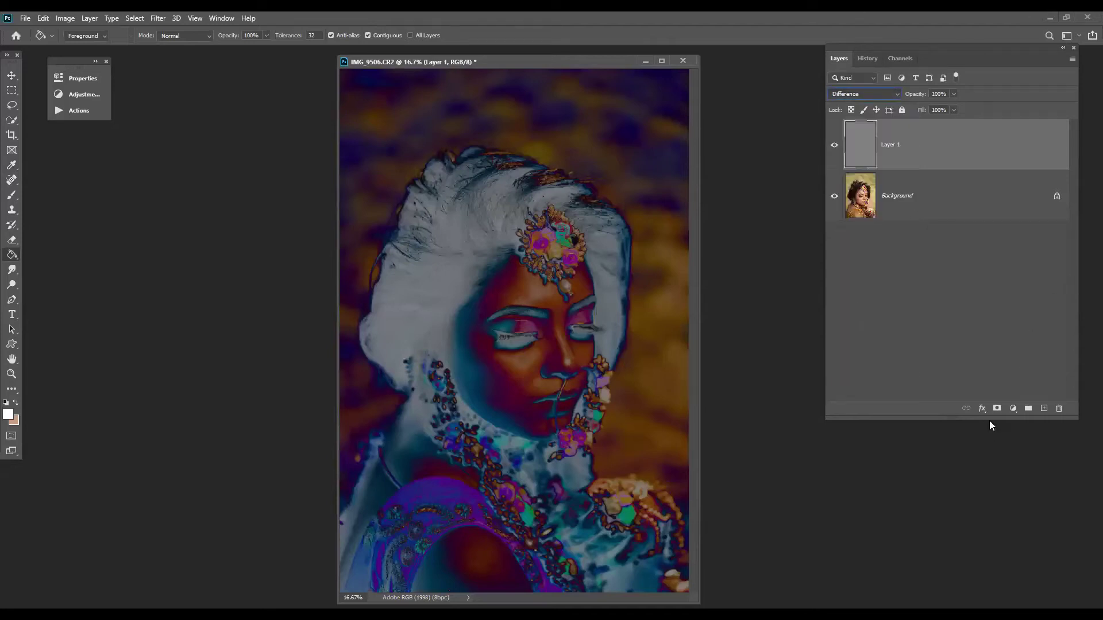
# - Add a Threshold adjustment layer above the gray layer, moving the layer list aside to make room
pyautogui.click(1014, 411)
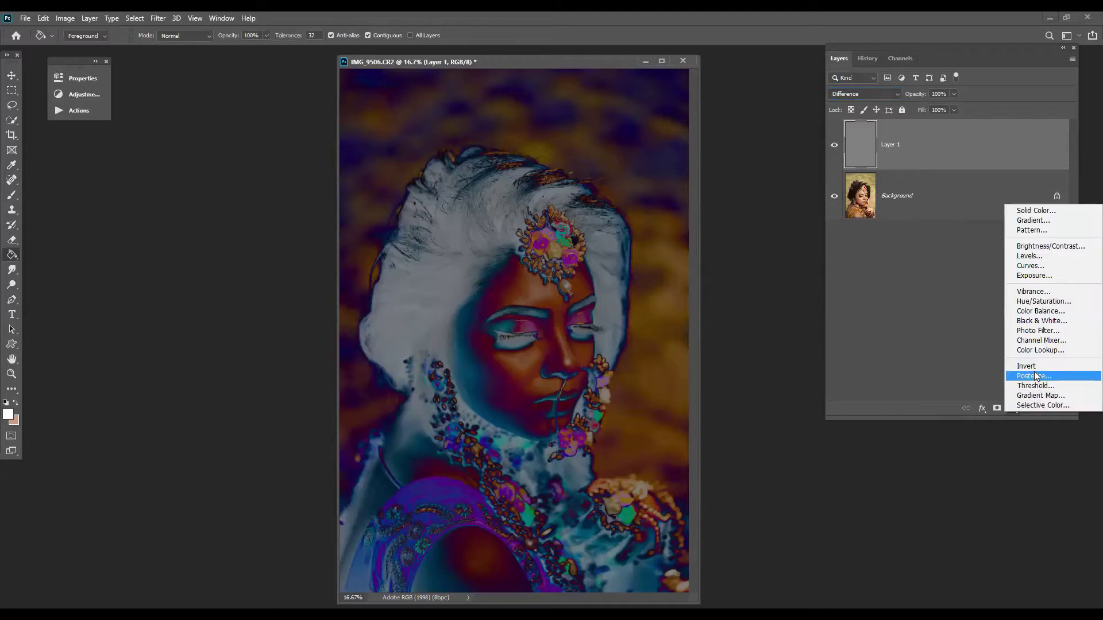
pyautogui.click(986, 52)
pyautogui.moveTo(988, 54); pyautogui.dragTo(890, 65)
pyautogui.click(915, 420)
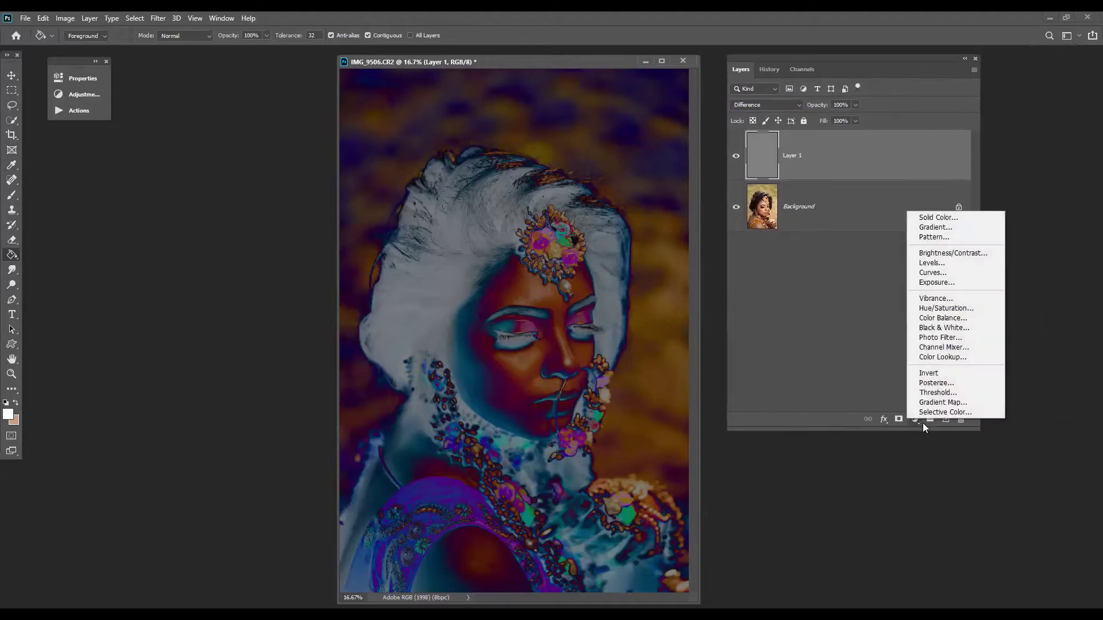
pyautogui.click(937, 393)
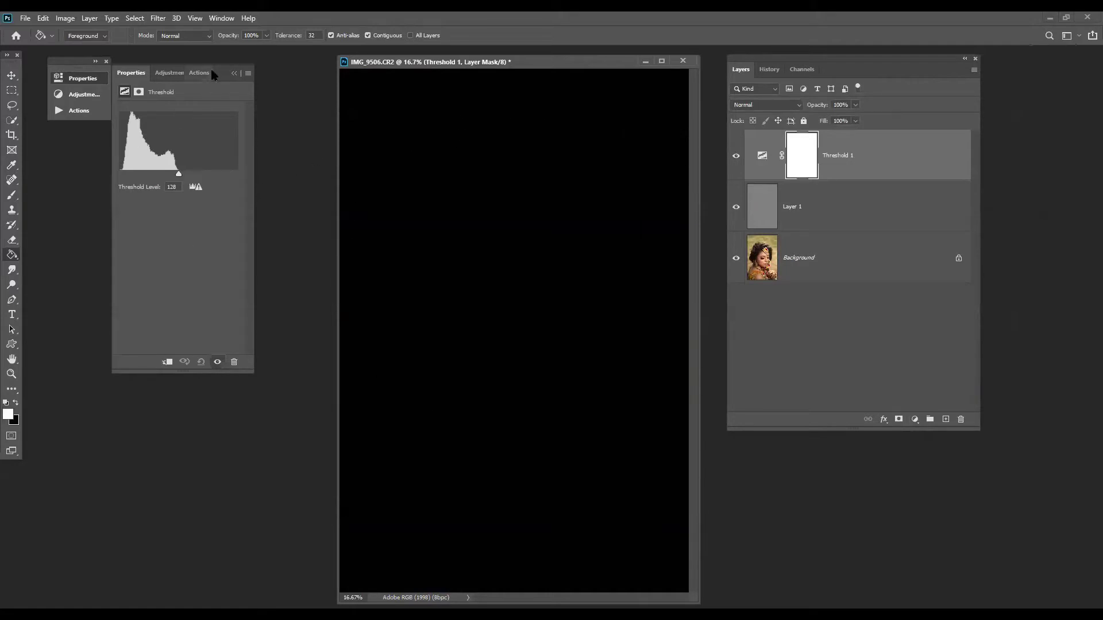
# - Set the Threshold adjustment's level to 22, checking the black areas around the eyes
pyautogui.moveTo(225, 69); pyautogui.dragTo(274, 73)
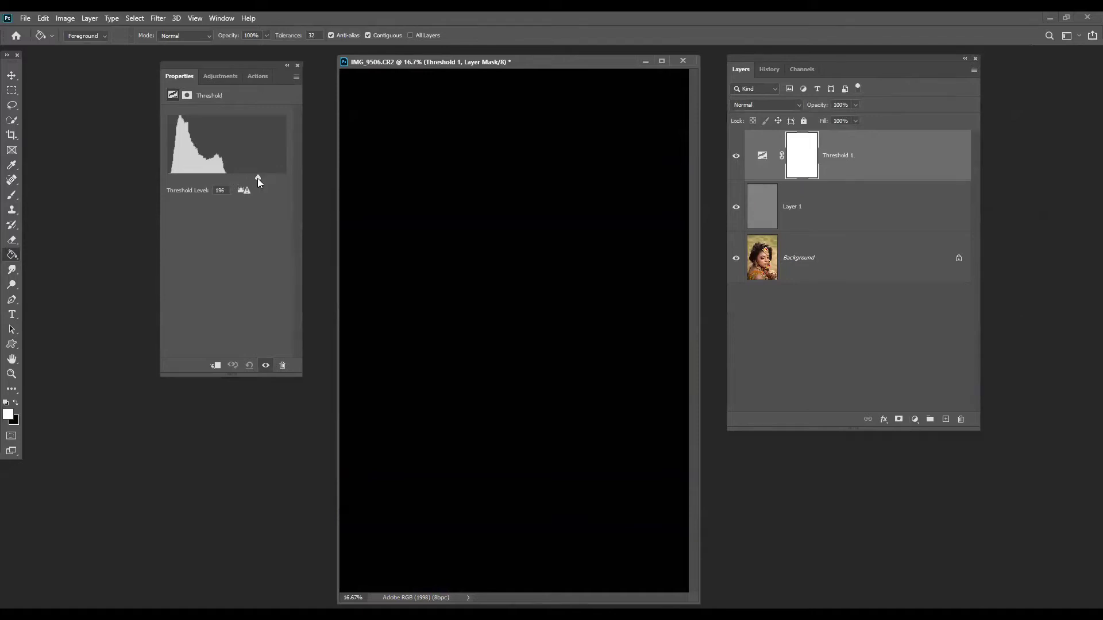
pyautogui.moveTo(286, 179); pyautogui.dragTo(178, 209)
pyautogui.hotkey('ctrl', '+')
pyautogui.hotkey('ctrl', '+')
pyautogui.hotkey('ctrl', '+')
pyautogui.hotkey('ctrl', '+')
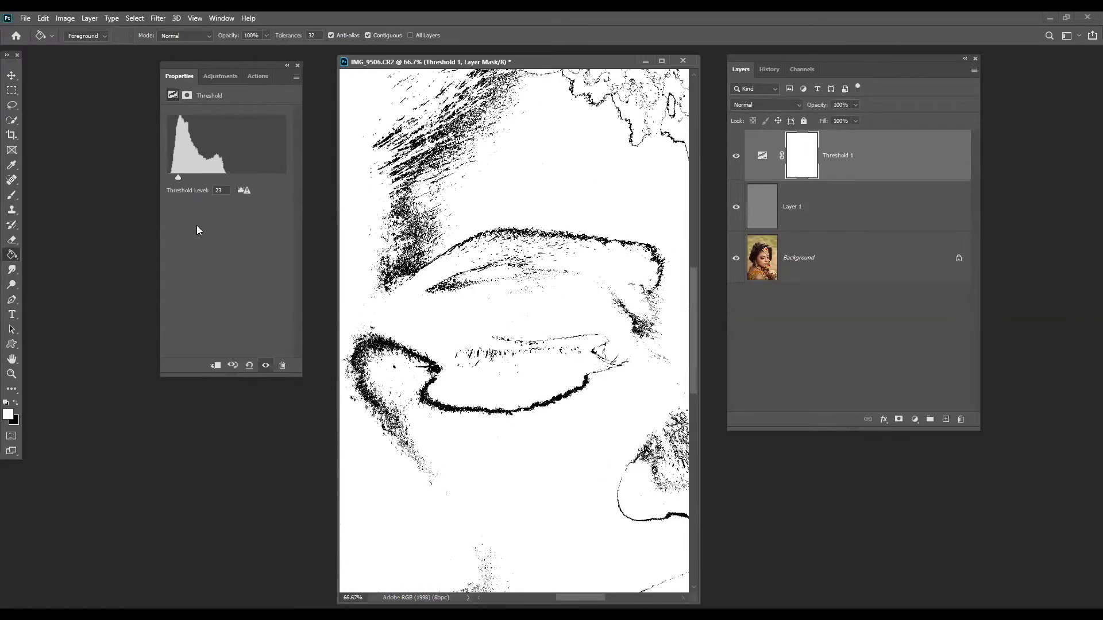
pyautogui.moveTo(177, 176); pyautogui.dragTo(177, 175)
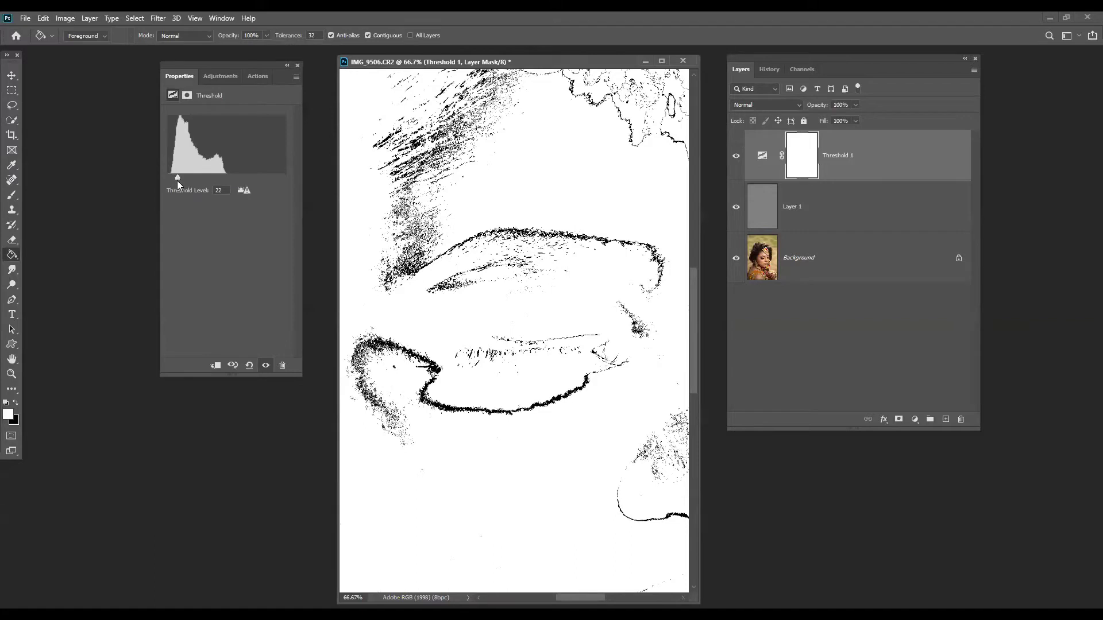
pyautogui.hotkey('ctrl', '-')
pyautogui.hotkey('ctrl', '-')
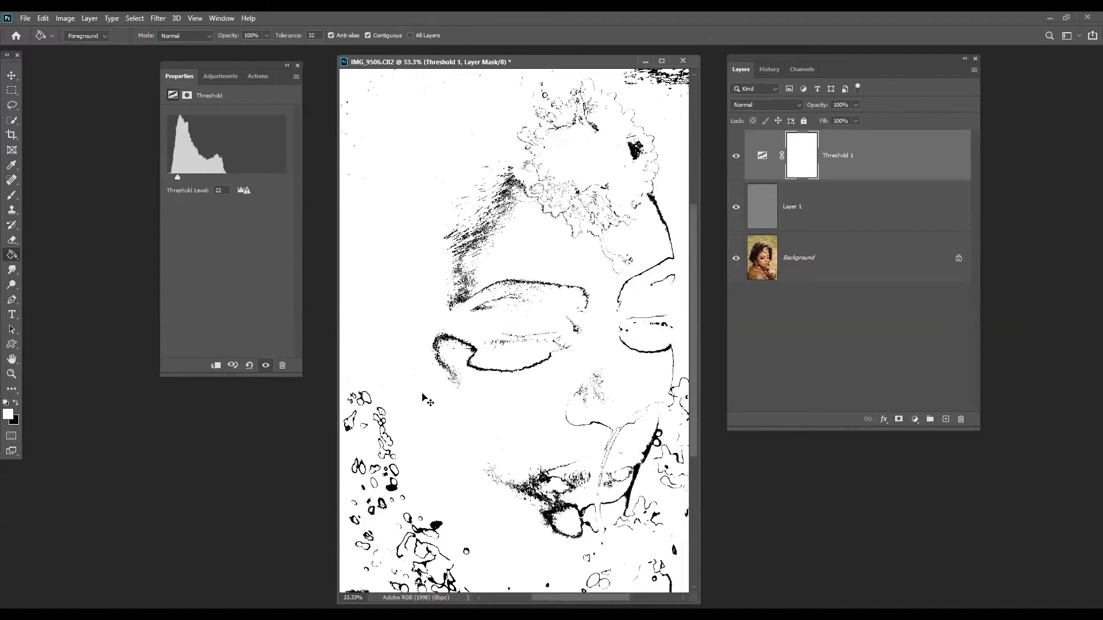
pyautogui.hotkey('ctrl', '-')
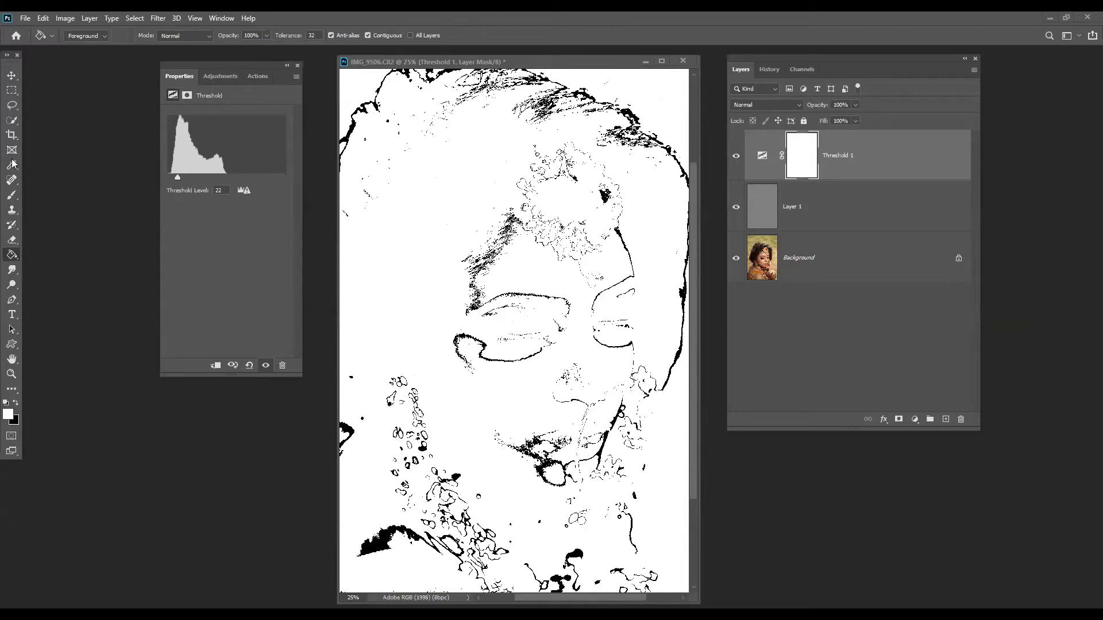
# - Place a color sampler with the Color Sampler Tool on the black thresholded line just beneath the closed eye
pyautogui.click(13, 166)
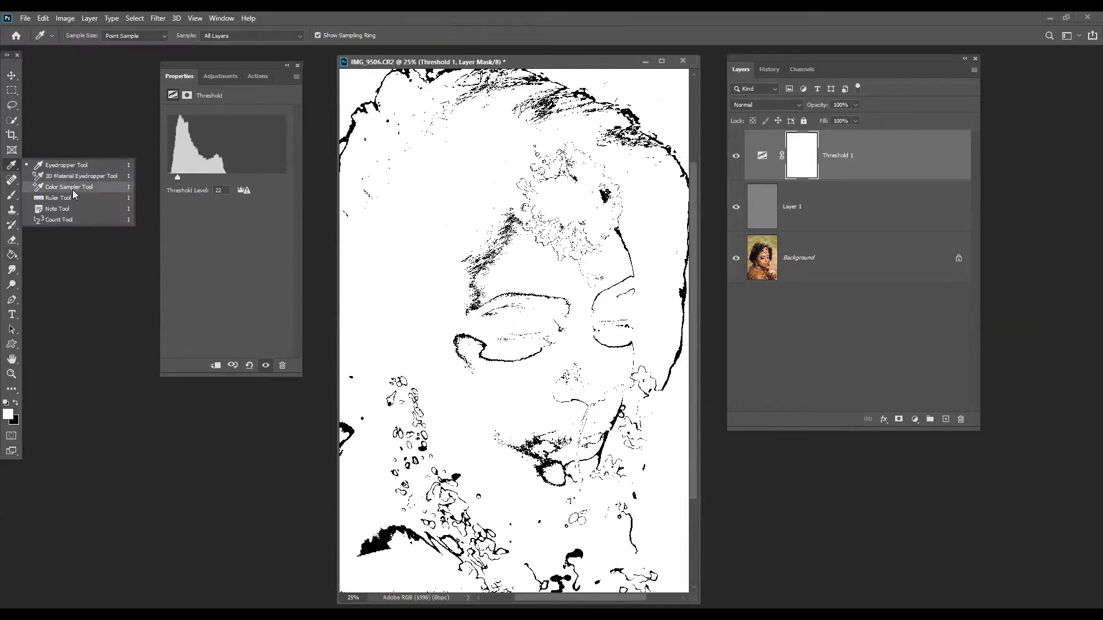
pyautogui.click(69, 187)
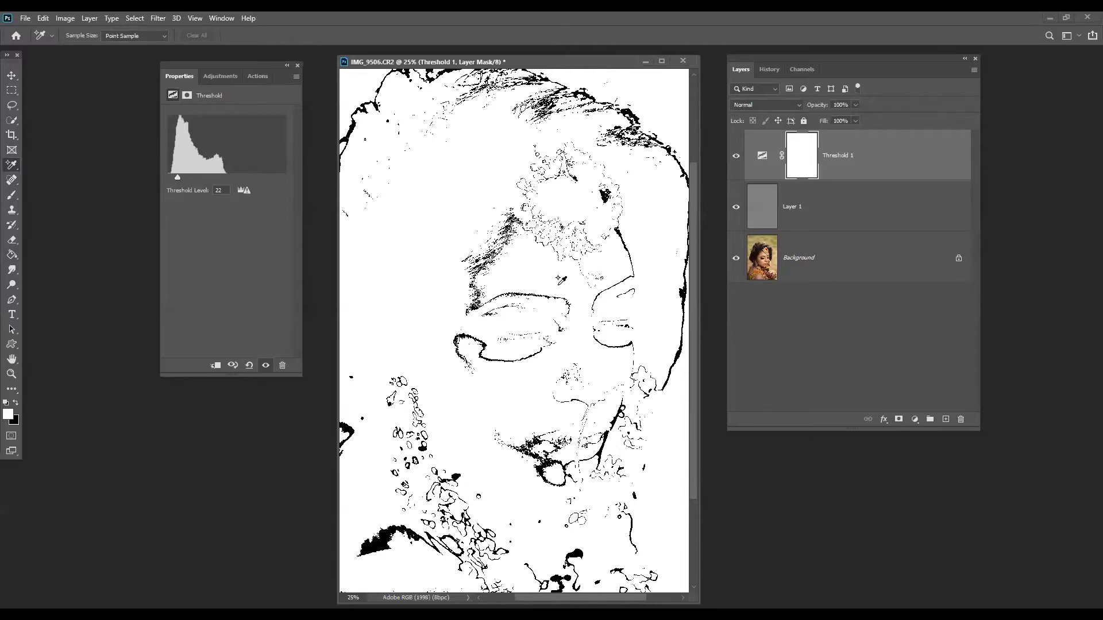
pyautogui.hotkey('ctrl', '+')
pyautogui.hotkey('ctrl', '+')
pyautogui.hotkey('ctrl', '+')
pyautogui.hotkey('ctrl', '+')
pyautogui.hotkey('ctrl', '+')
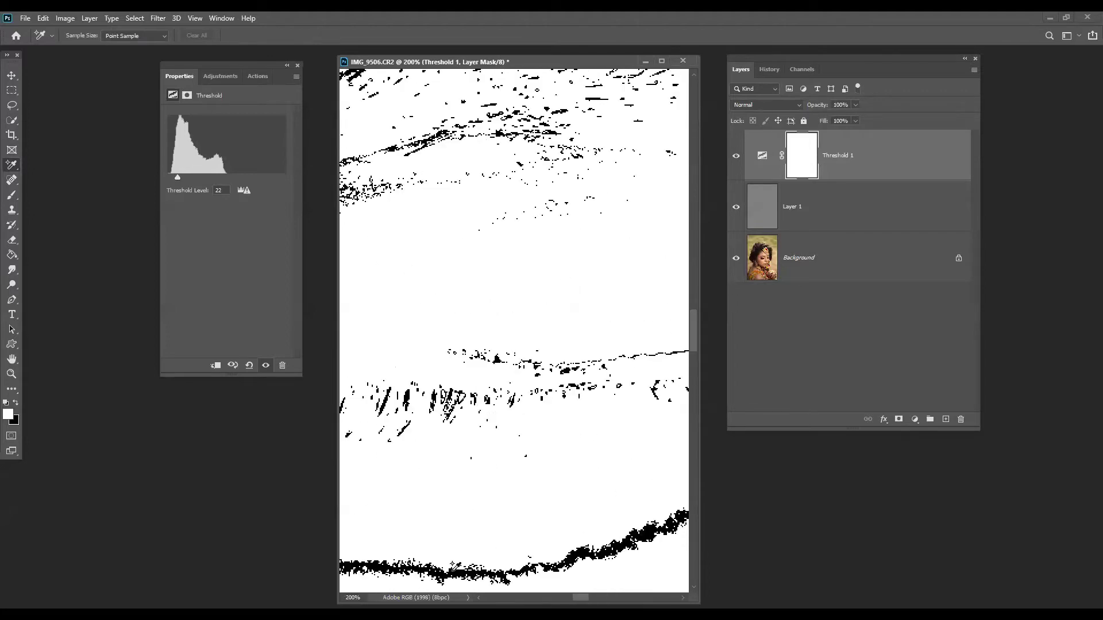
pyautogui.hotkey('ctrl', '-')
pyautogui.hotkey('ctrl', '-')
pyautogui.hotkey('ctrl', '-')
pyautogui.hotkey('ctrl', '-')
pyautogui.hotkey('ctrl', '-')
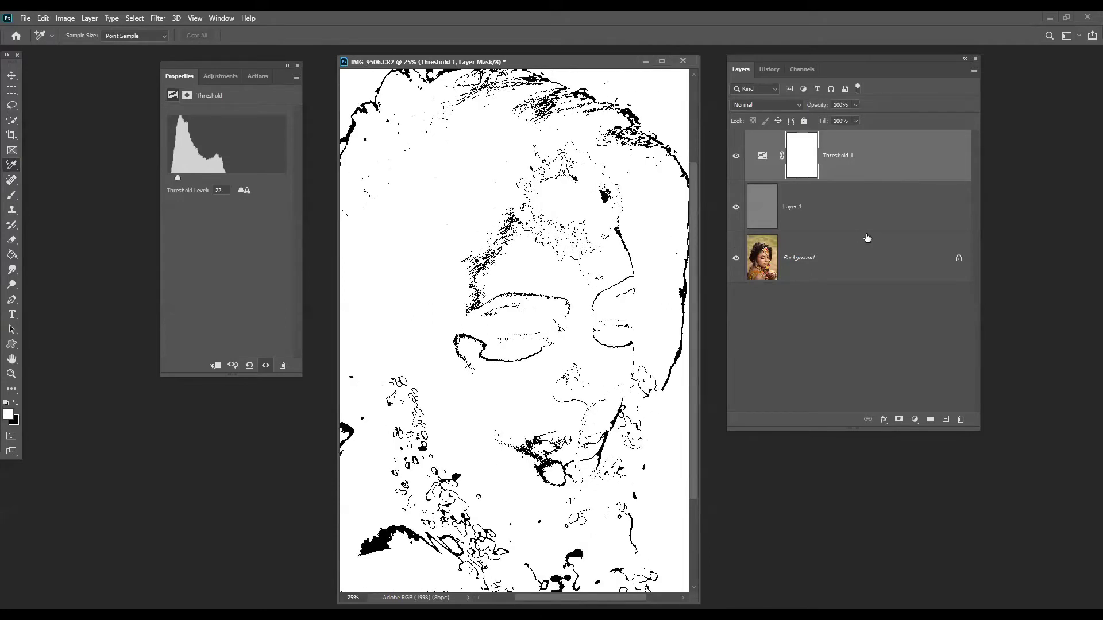
pyautogui.hotkey('ctrl', '+')
pyautogui.hotkey('ctrl', '+')
pyautogui.hotkey('ctrl', '+')
pyautogui.hotkey('ctrl', '+')
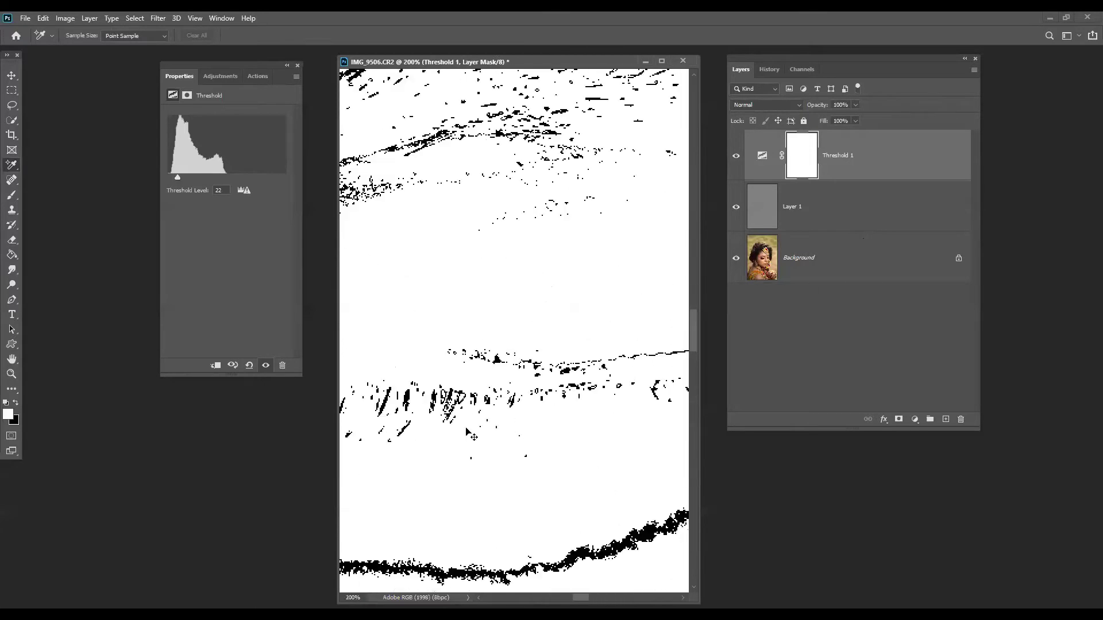
pyautogui.click(760, 159)
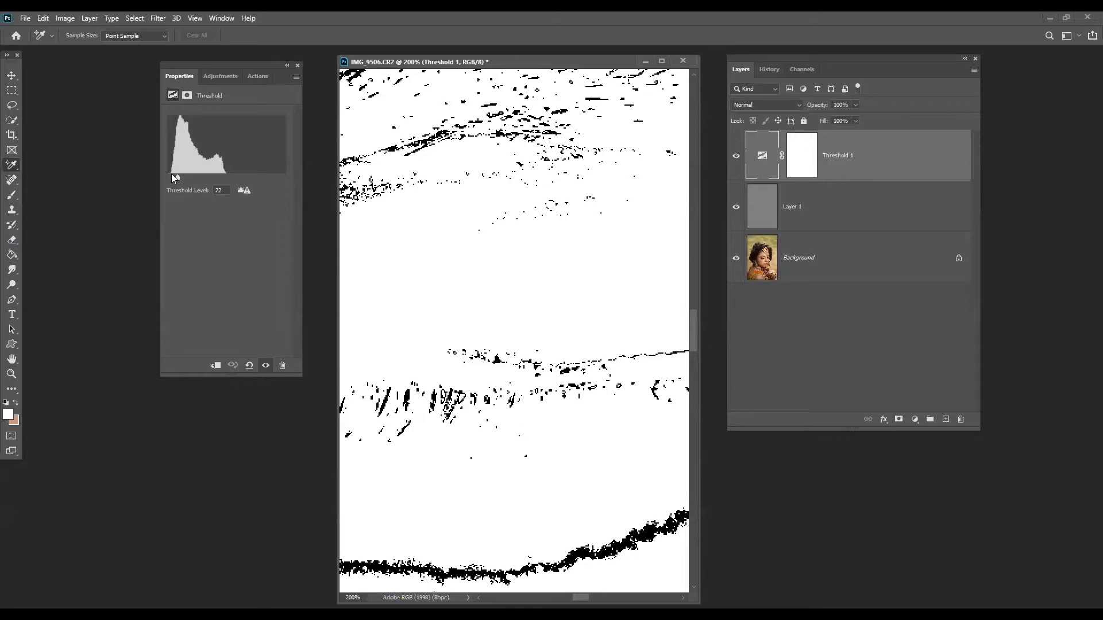
pyautogui.moveTo(176, 180); pyautogui.dragTo(176, 180)
pyautogui.click(383, 567)
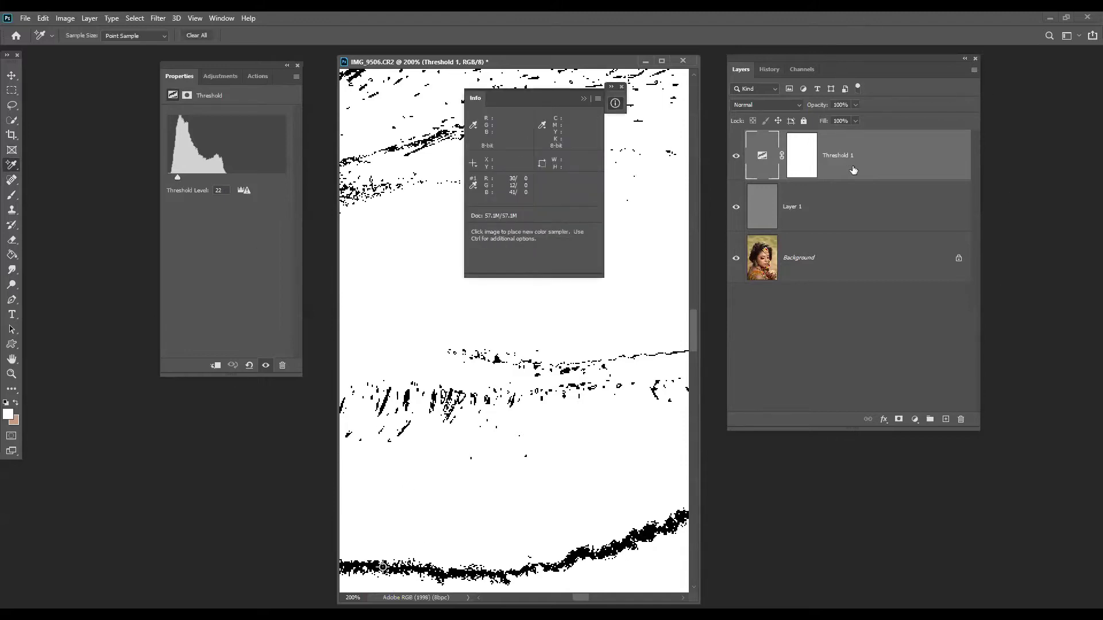
# - Add a Curves adjustment layer directly above the Threshold layer
pyautogui.click(861, 209)
pyautogui.click(898, 158)
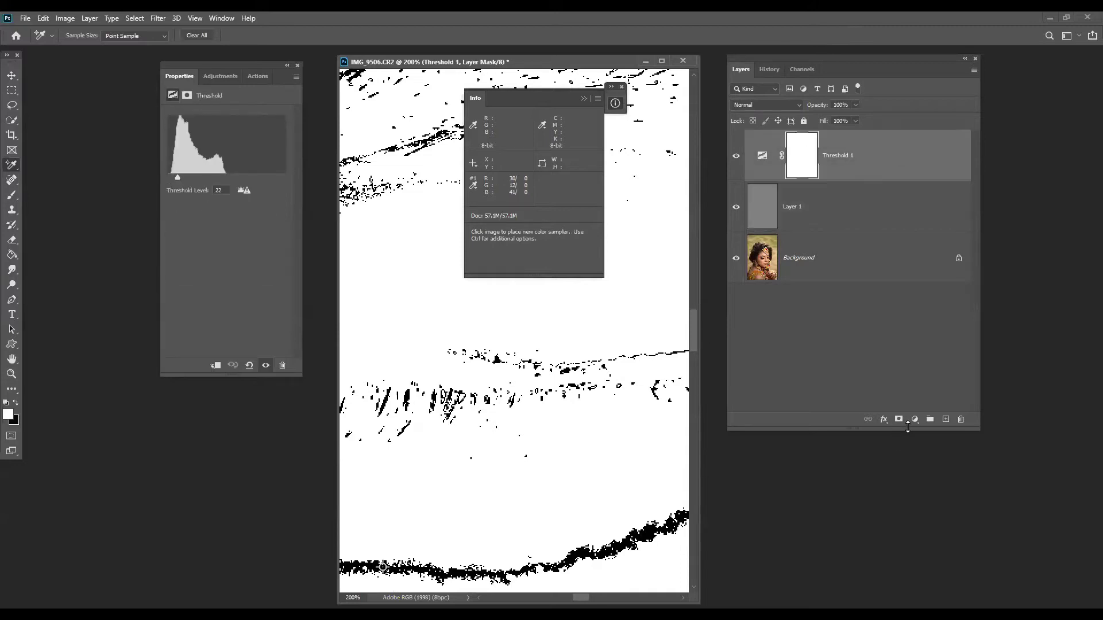
pyautogui.click(915, 419)
pyautogui.click(957, 275)
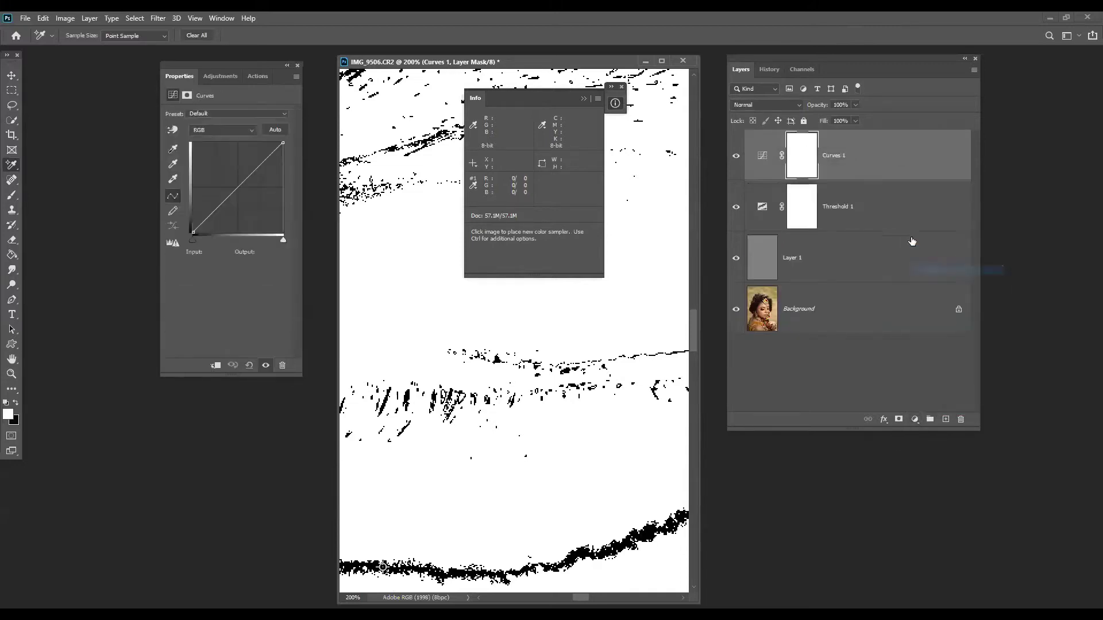
# - Hide the Threshold adjustment layer and the gray Difference layer
pyautogui.click(879, 217)
pyautogui.click(736, 207)
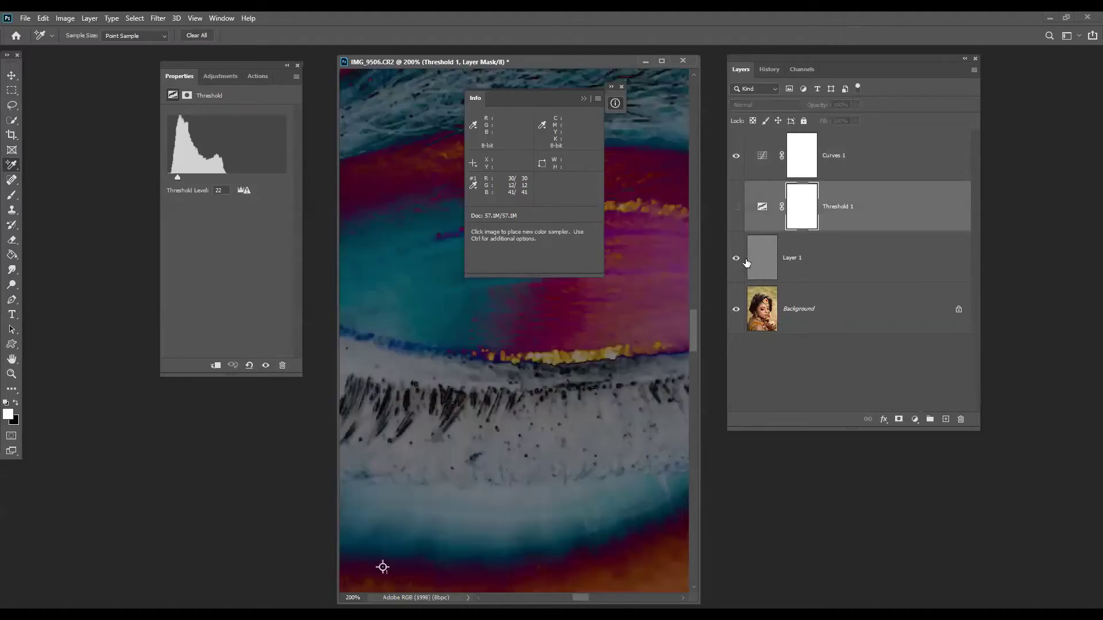
pyautogui.click(747, 261)
pyautogui.click(735, 260)
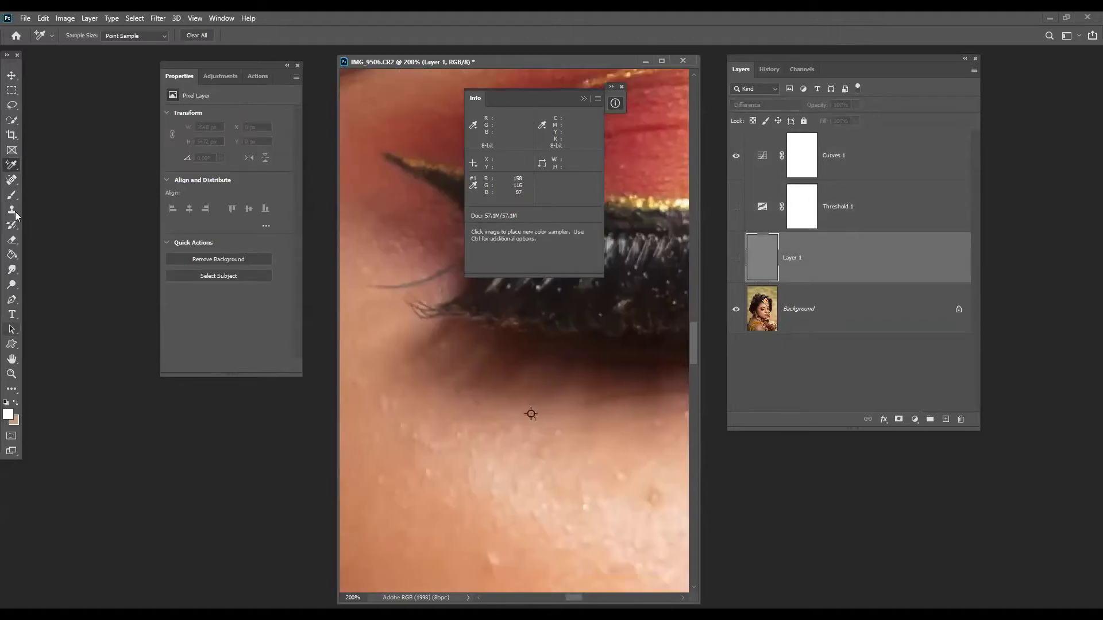
# - Set the gray point of the Curves adjustment at the color sampler mark beneath the eye
pyautogui.rightClick(15, 166)
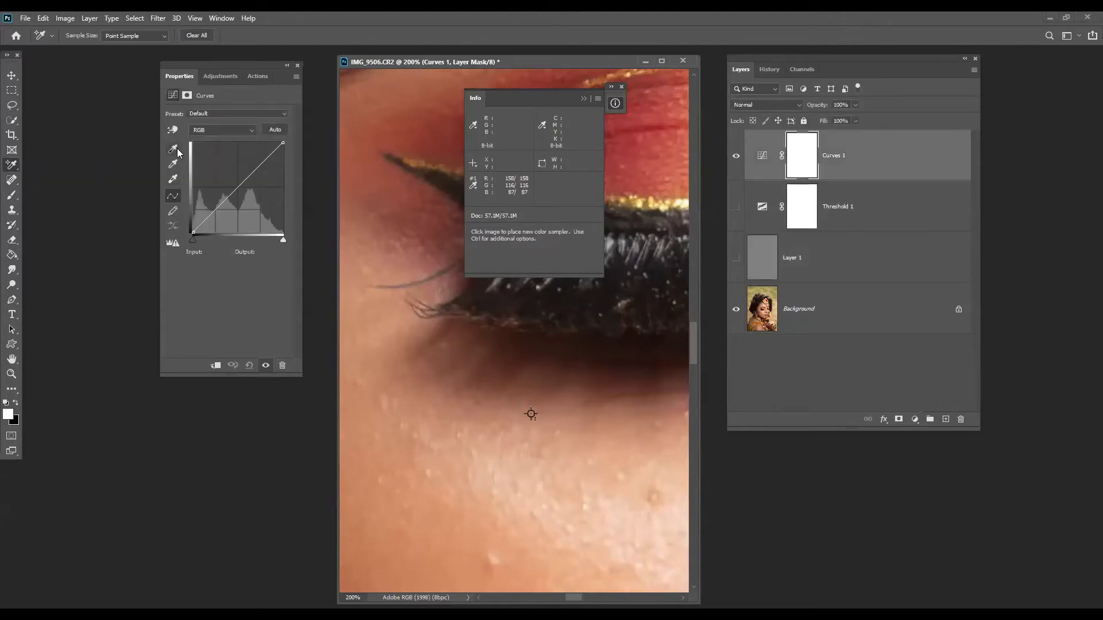
pyautogui.click(173, 165)
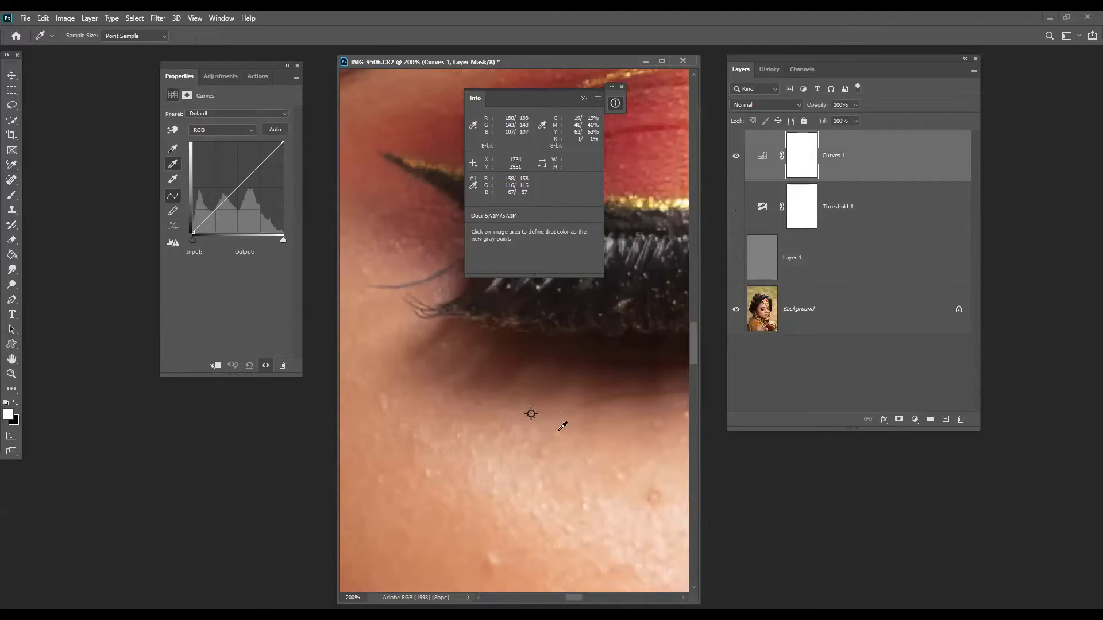
pyautogui.click(532, 413)
pyautogui.scroll(-6, 526, 373)
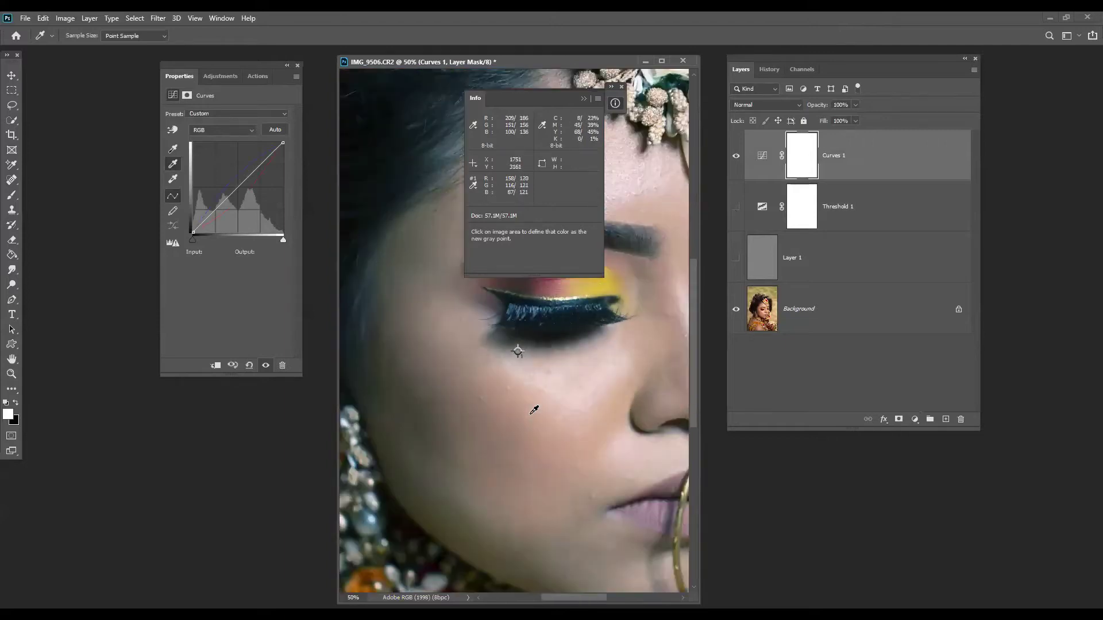
# - Add a point to the Red channel curve and raise it to input 154, output 138
pyautogui.click(225, 132)
pyautogui.click(228, 147)
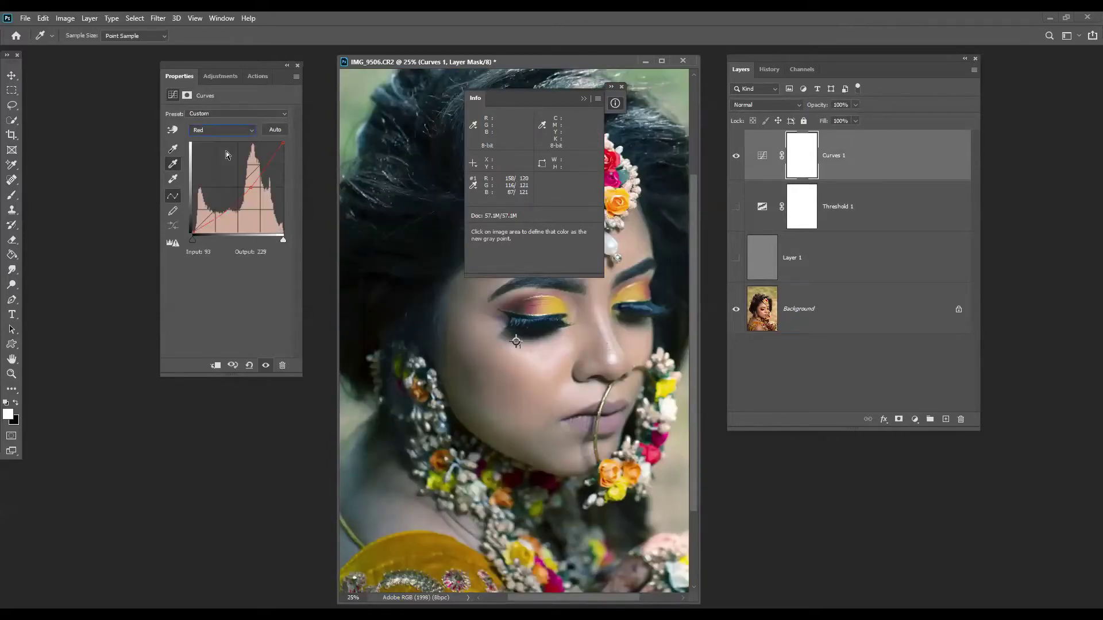
pyautogui.click(248, 188)
pyautogui.moveTo(248, 188); pyautogui.dragTo(245, 184)
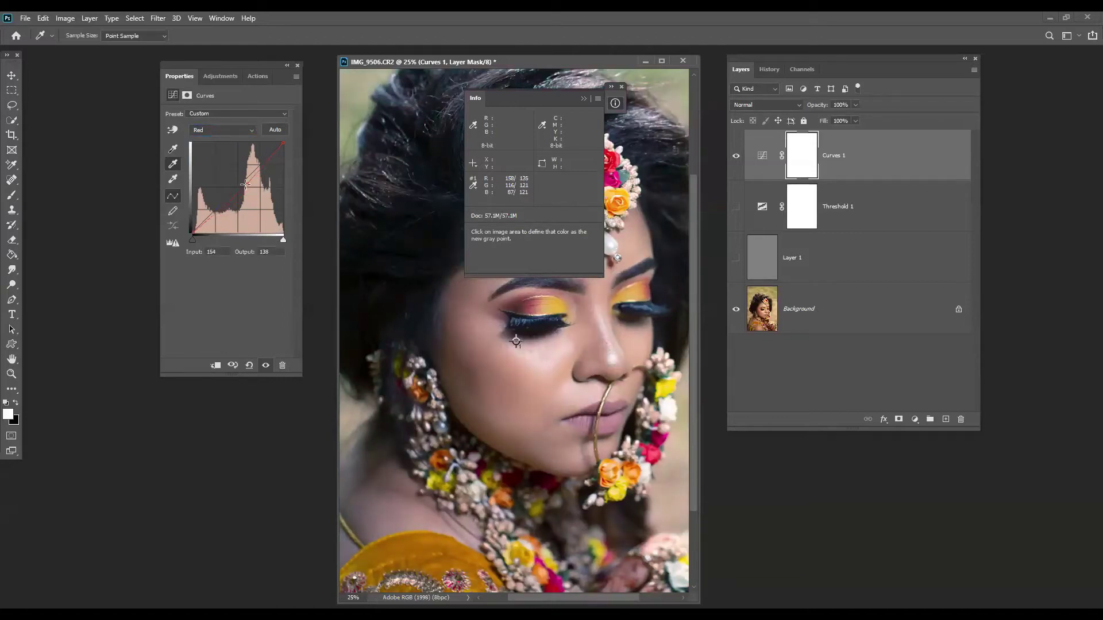
# - Adjust the Blue channel point of the Curves adjustment to input 92, output 117
pyautogui.click(221, 130)
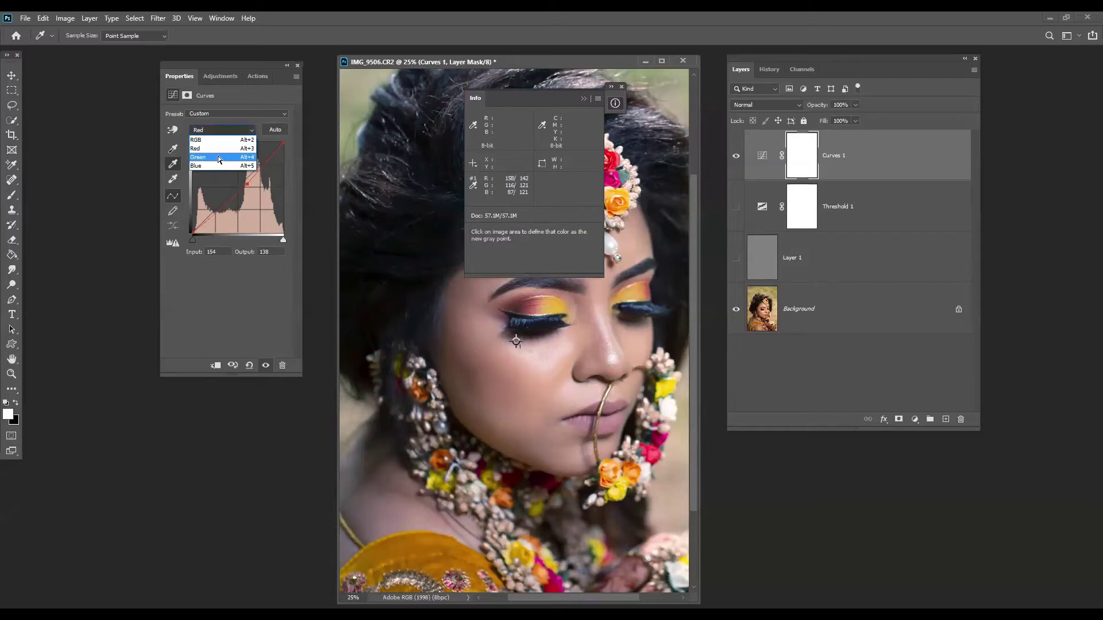
pyautogui.click(219, 156)
pyautogui.click(214, 129)
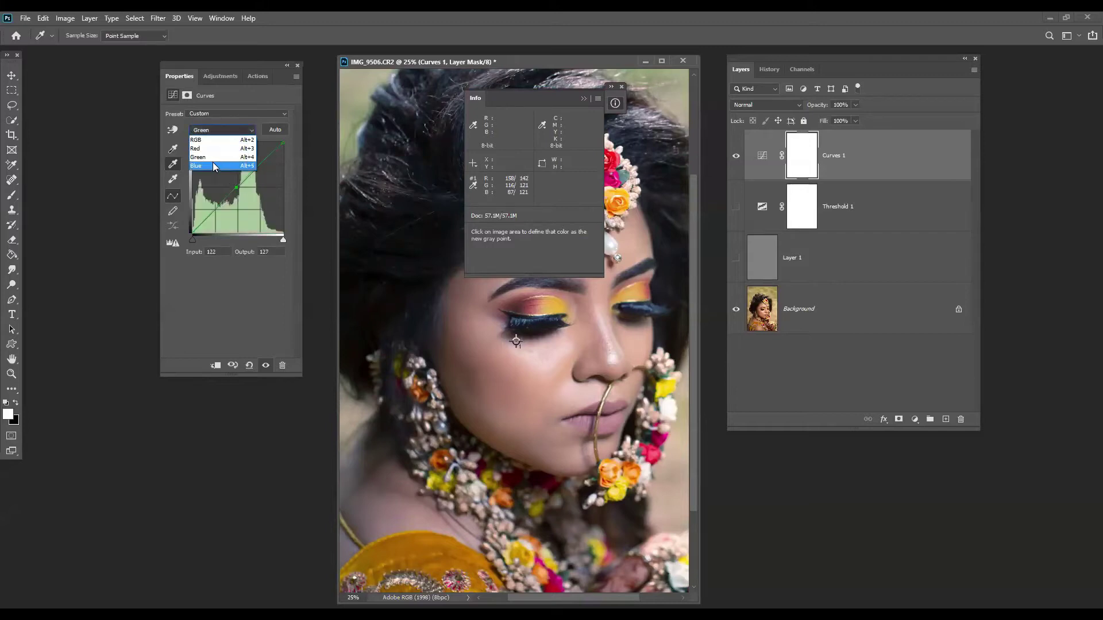
pyautogui.click(215, 165)
pyautogui.moveTo(227, 185); pyautogui.dragTo(225, 191)
# - Toggle the Curves layer's visibility repeatedly to compare the whole portrait before and after the color correction
pyautogui.doubleClick(587, 98)
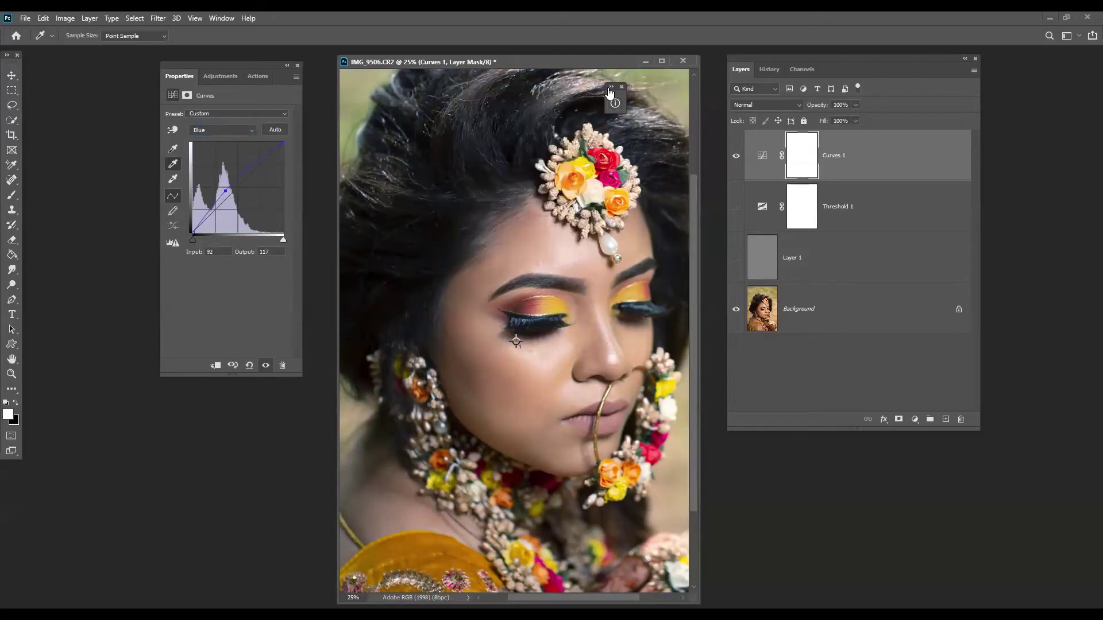
pyautogui.click(664, 60)
pyautogui.hotkey('ctrl', '0')
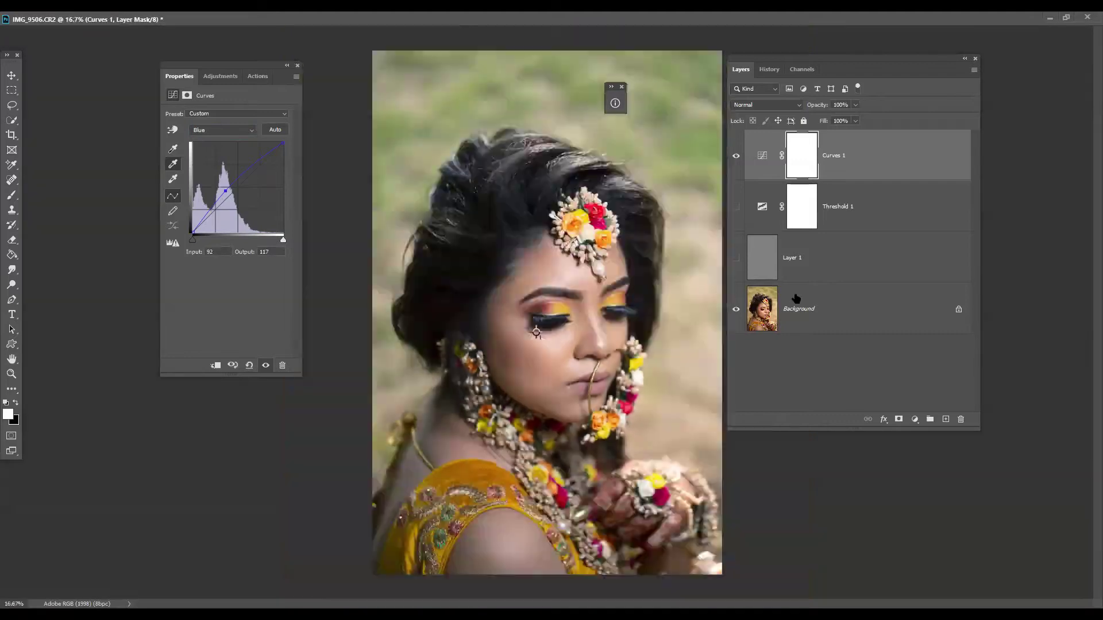
pyautogui.click(735, 156)
pyautogui.click(738, 161)
pyautogui.click(737, 162)
pyautogui.click(738, 162)
pyautogui.click(737, 162)
pyautogui.click(738, 163)
pyautogui.click(737, 162)
pyautogui.click(738, 162)
pyautogui.click(737, 162)
pyautogui.click(737, 162)
pyautogui.click(737, 162)
pyautogui.click(738, 162)
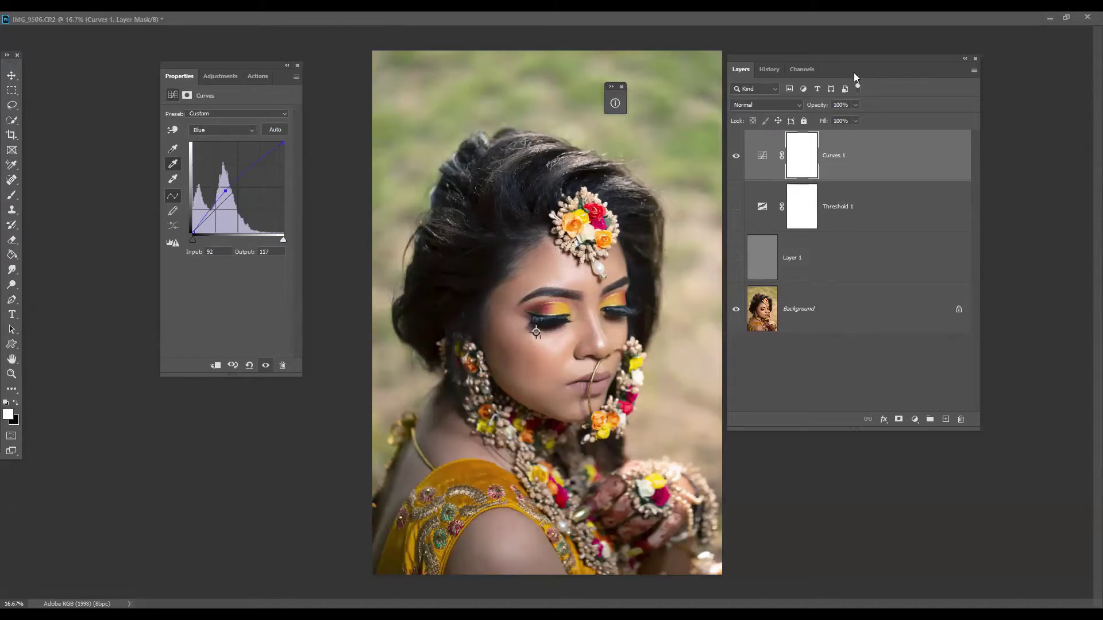
# - Delete the Curves, Threshold and gray layers, keeping only the Background photo
pyautogui.moveTo(860, 62); pyautogui.dragTo(760, 58)
pyautogui.keyDown('shift'); pyautogui.click(787, 198); pyautogui.keyUp('shift')
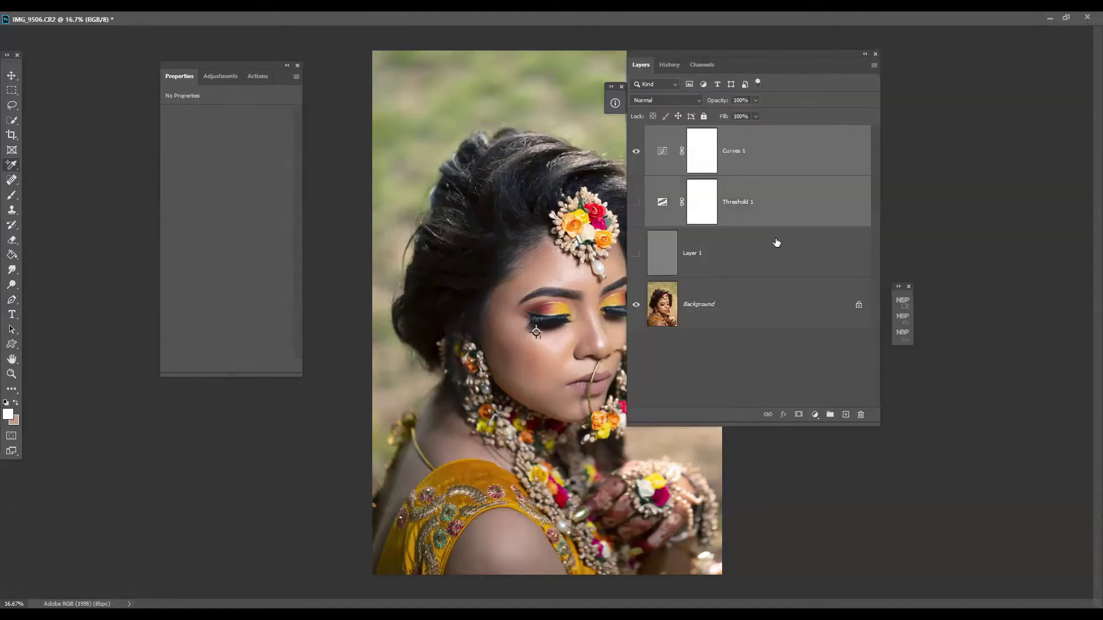
pyautogui.keyDown('shift'); pyautogui.click(784, 255); pyautogui.keyUp('shift')
pyautogui.moveTo(790, 270); pyautogui.dragTo(853, 422)
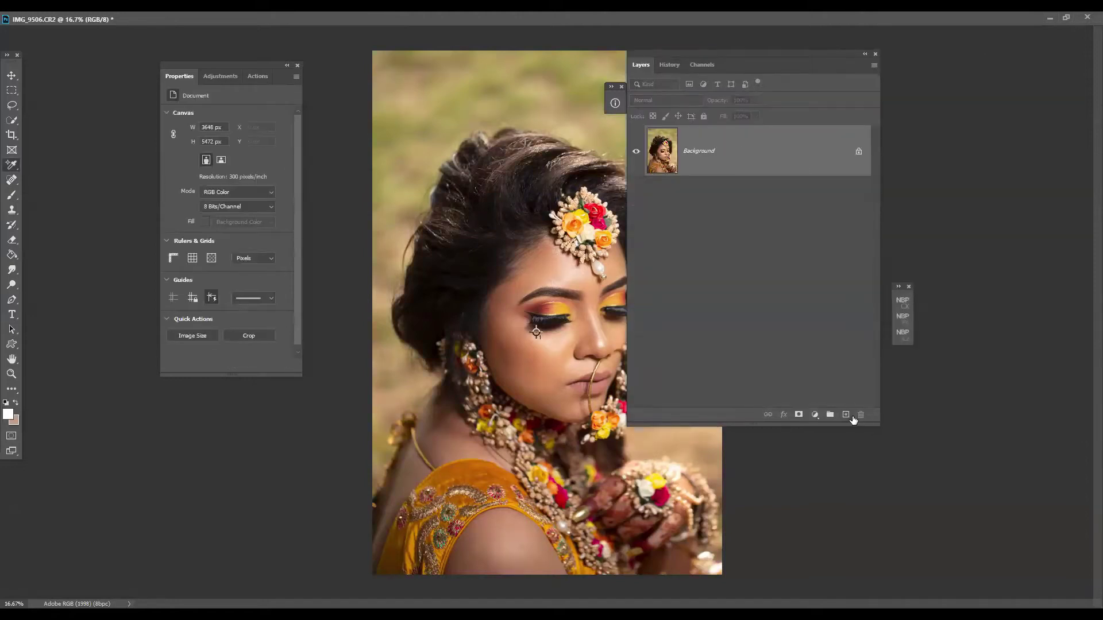
# - Add a new layer above the Background and fill it with white using the Paint Bucket tool
pyautogui.click(845, 415)
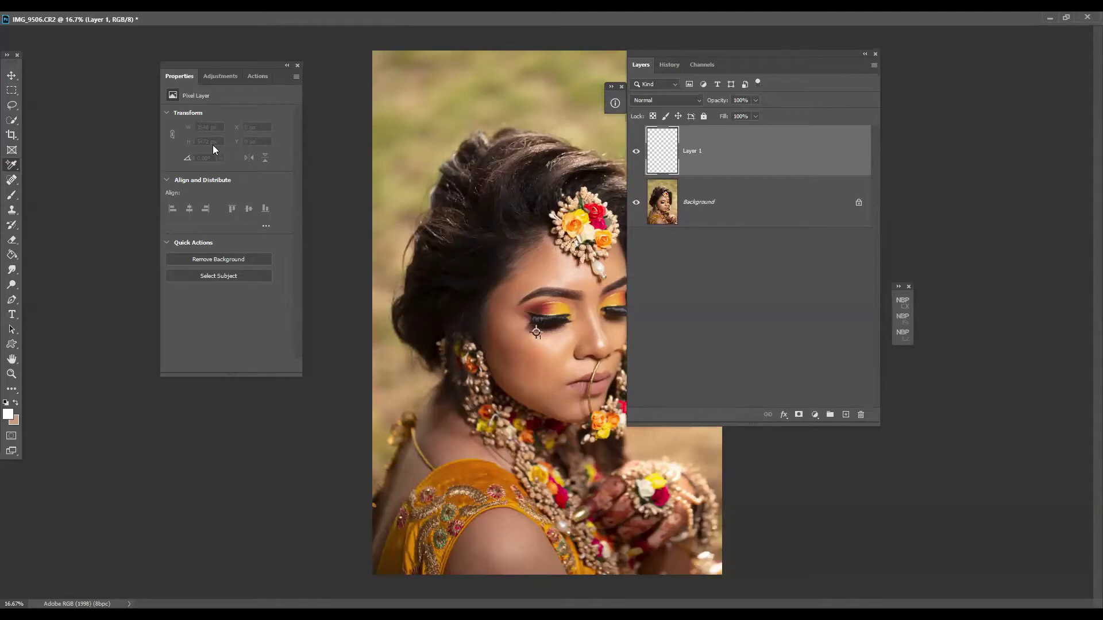
pyautogui.press('g')
pyautogui.click(405, 145)
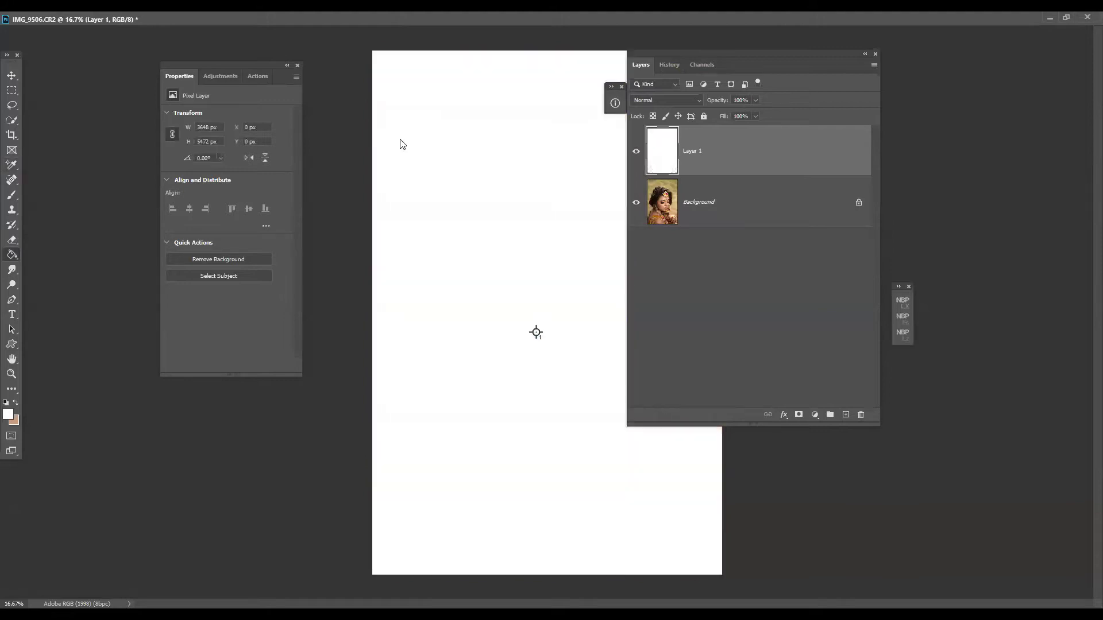
# - Switch to full screen with the menu bar and fill the new layer with 50% Gray in Normal mode at 100% opacity
pyautogui.press('f')
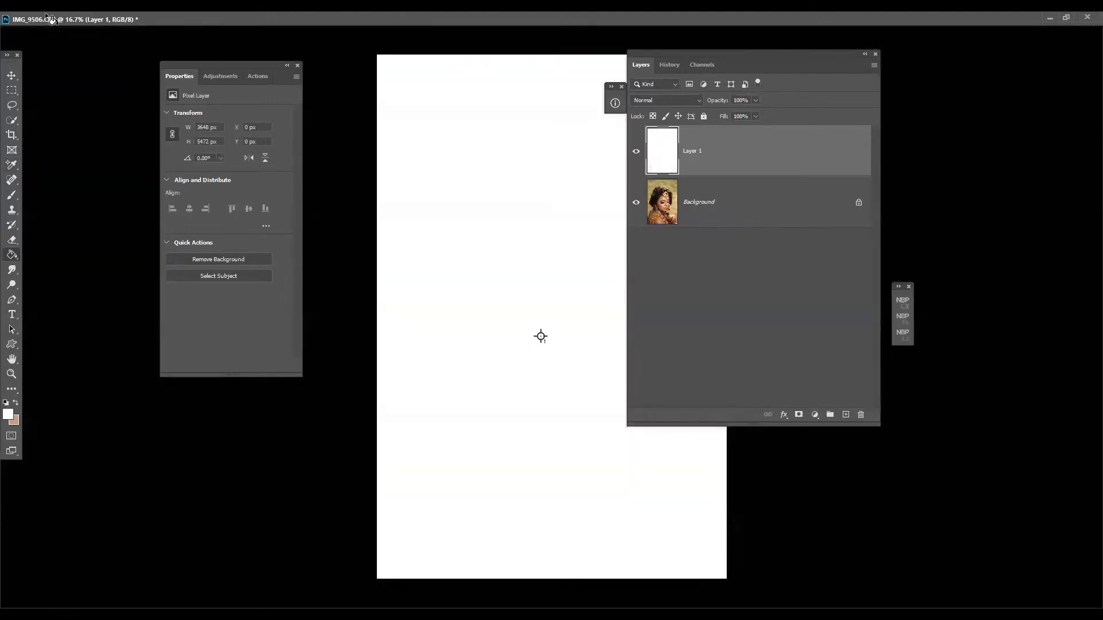
pyautogui.press('f')
pyautogui.press('f')
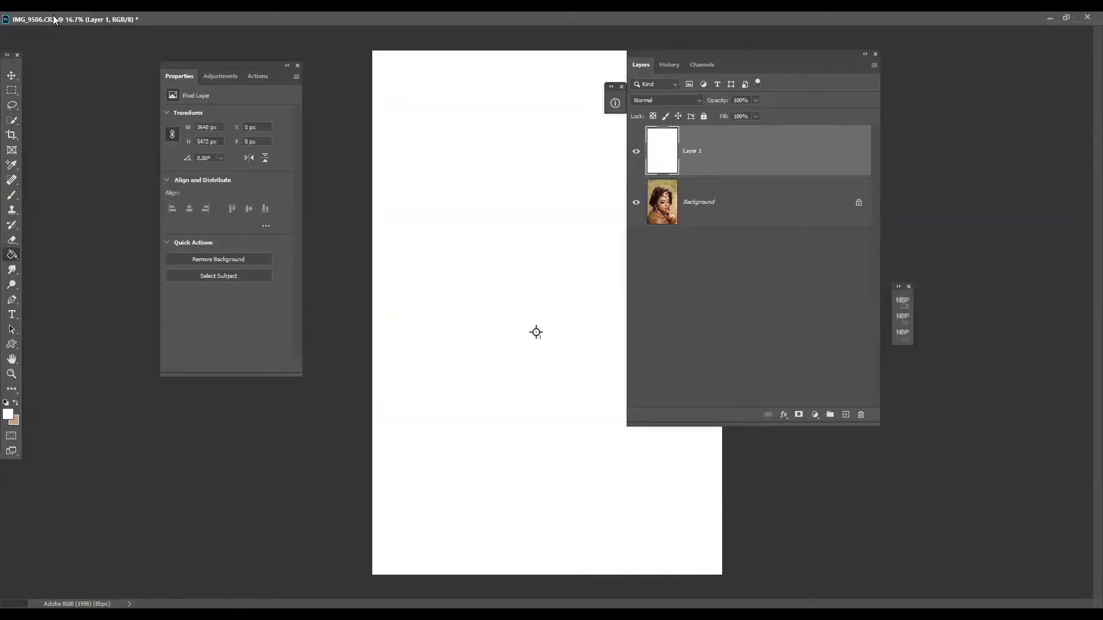
pyautogui.press('f')
pyautogui.click(44, 6)
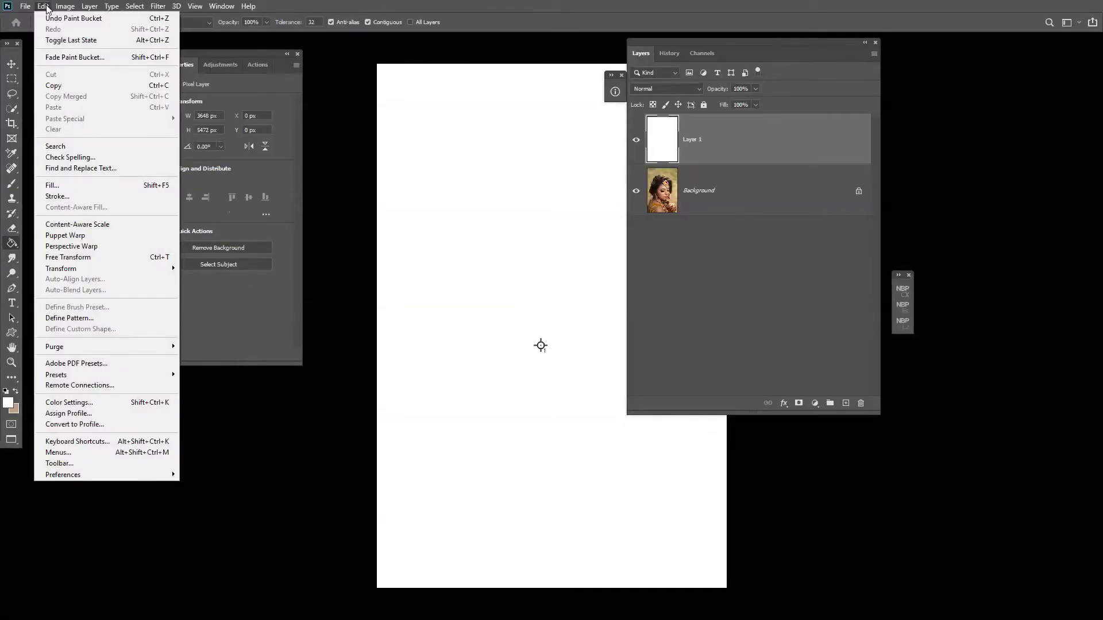
pyautogui.click(71, 186)
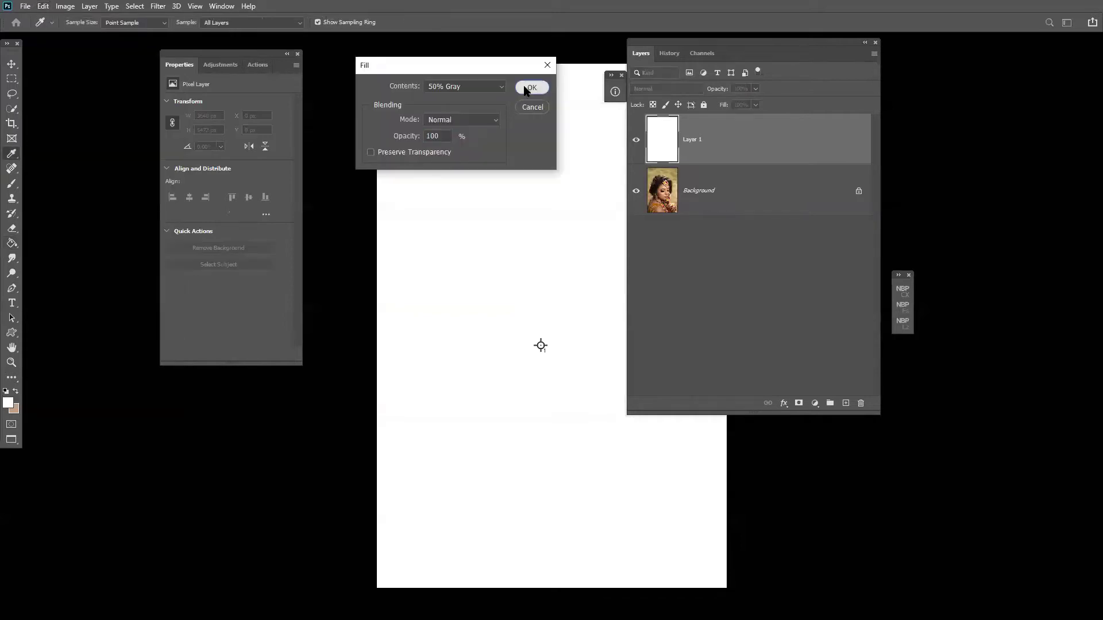
pyautogui.click(527, 88)
# - Set the gray layer's blend mode to Difference and add a Threshold adjustment layer above it at level 213
pyautogui.click(682, 90)
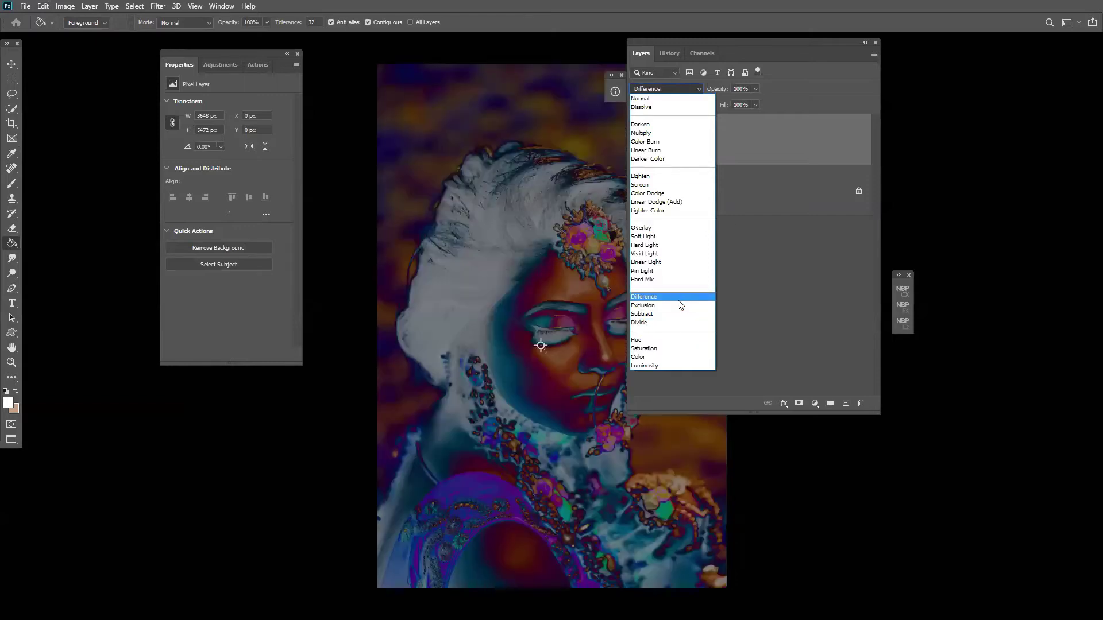
pyautogui.click(680, 304)
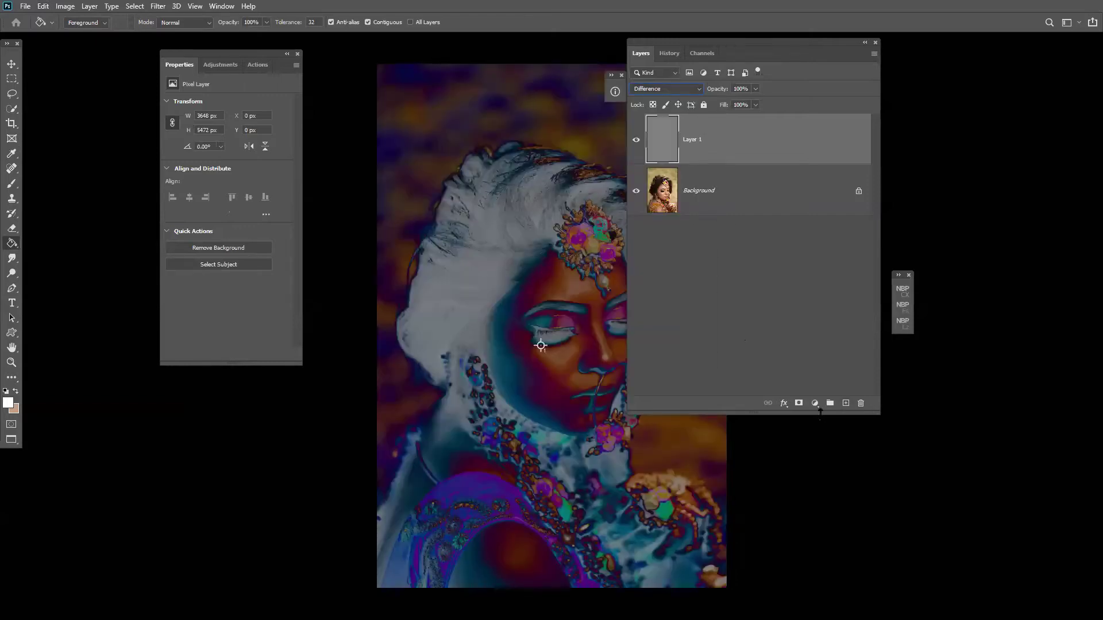
pyautogui.click(815, 404)
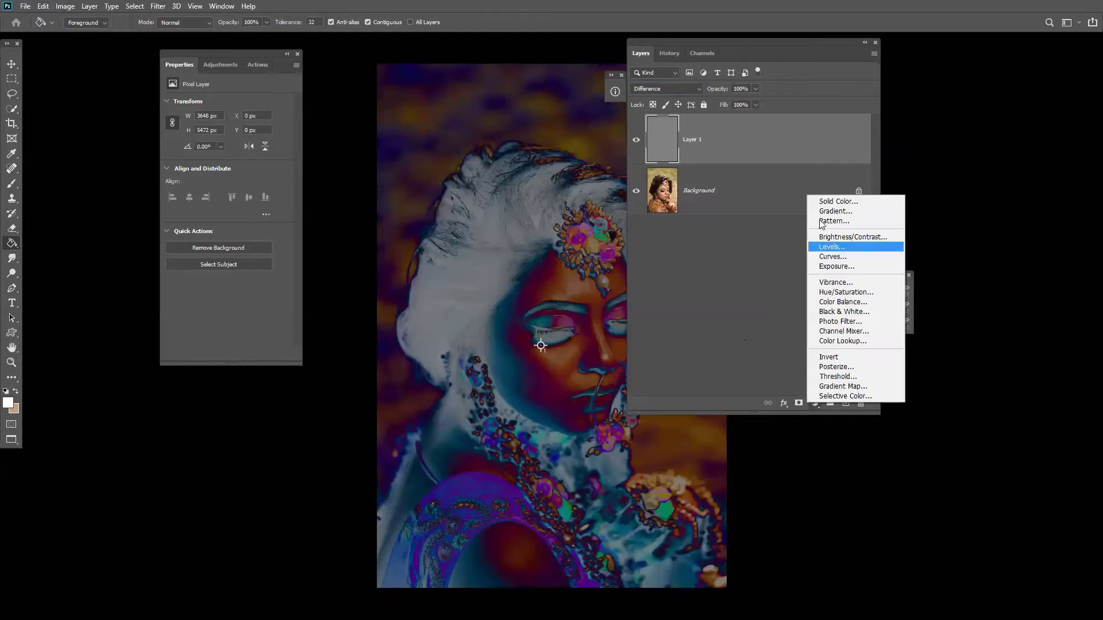
pyautogui.click(844, 376)
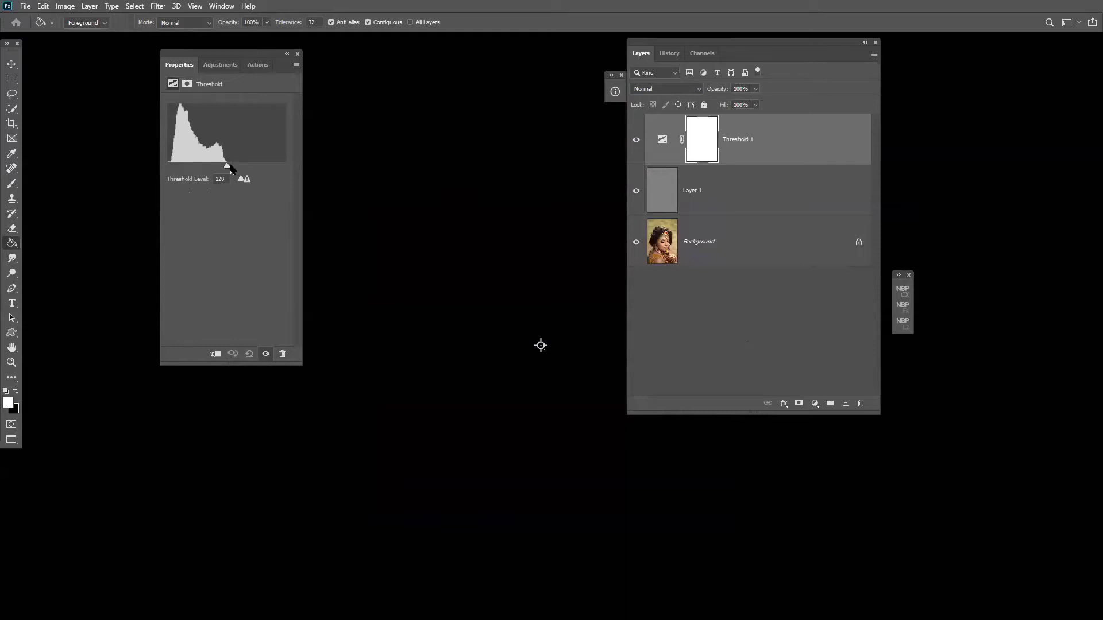
pyautogui.moveTo(265, 165); pyautogui.dragTo(265, 164)
# - Switch to the Color Sampler tool and clear the existing color sampler mark from the image
pyautogui.click(16, 189)
pyautogui.click(12, 151)
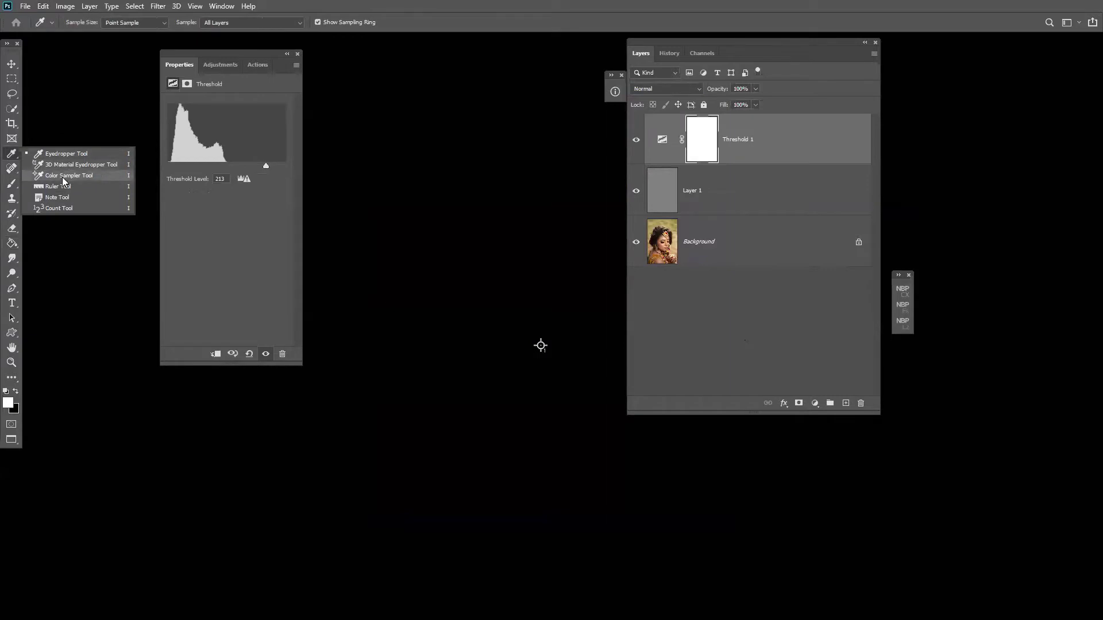
pyautogui.click(62, 176)
pyautogui.click(199, 22)
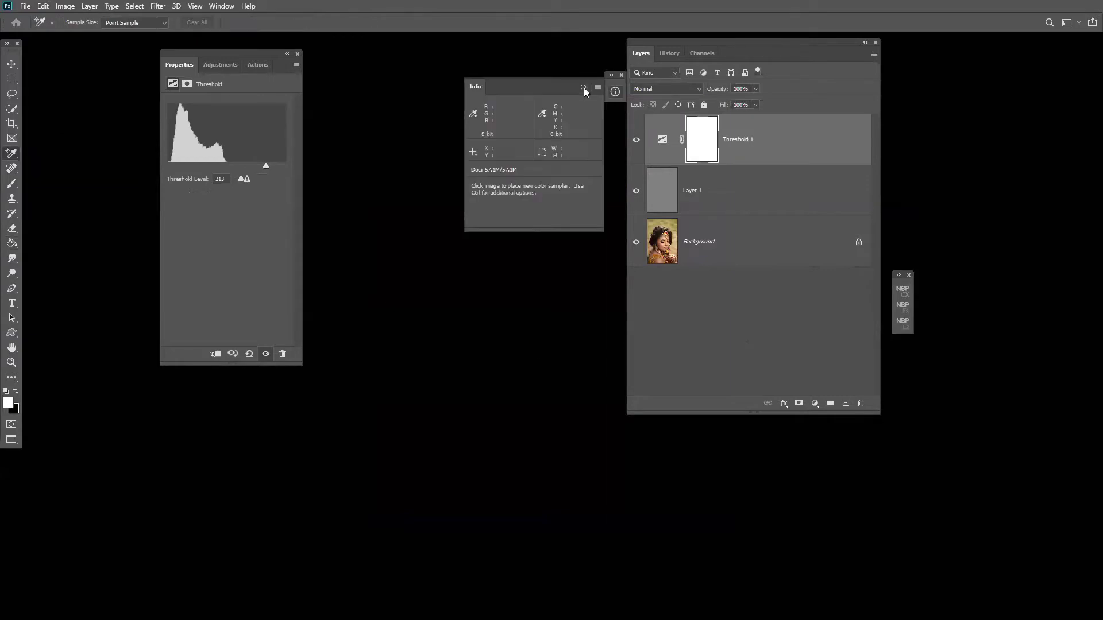
pyautogui.click(12, 153)
pyautogui.hotkey('ctrl', 'z')
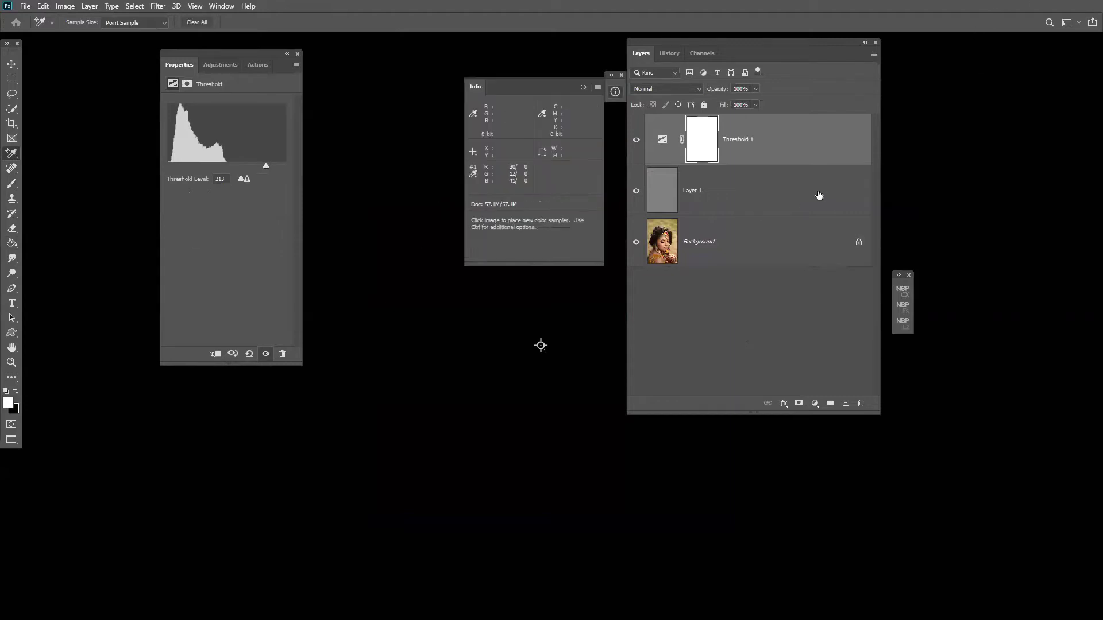
pyautogui.click(187, 21)
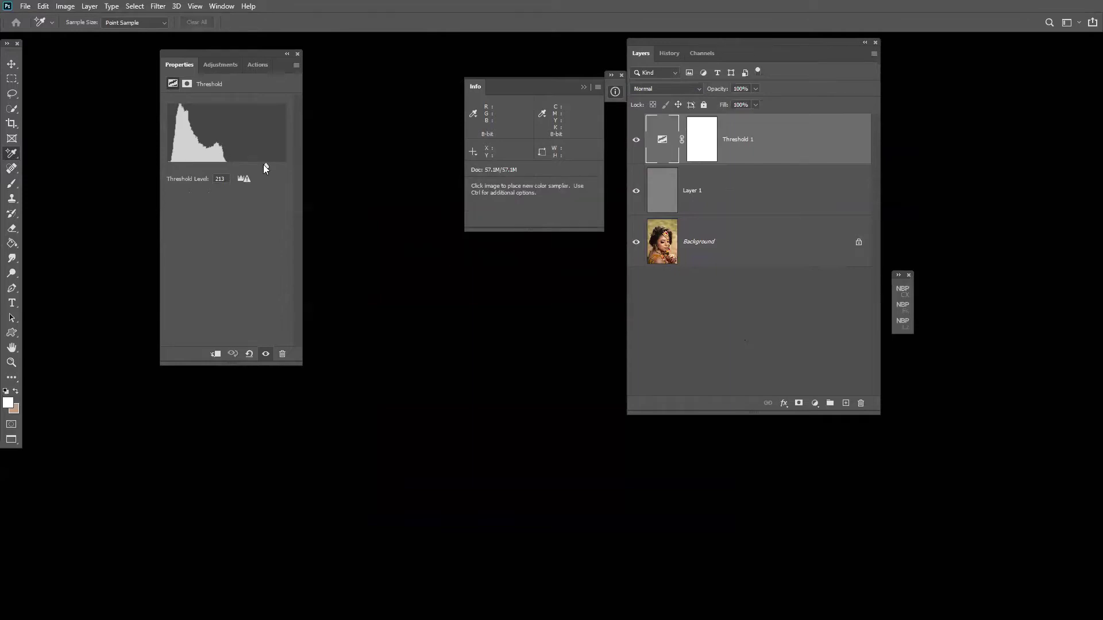
# - Lower the Threshold level to 21 while checking the black areas around the closed eye
pyautogui.moveTo(240, 169); pyautogui.dragTo(177, 188)
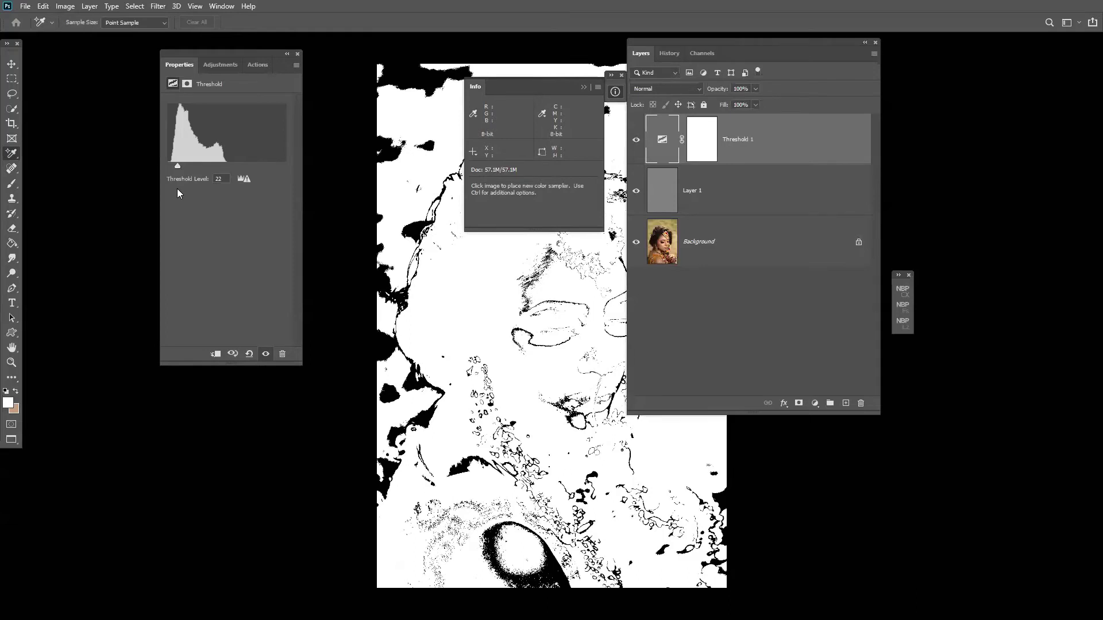
pyautogui.hotkey('ctrl', '+')
pyautogui.hotkey('ctrl', '+')
pyautogui.hotkey('ctrl', '+')
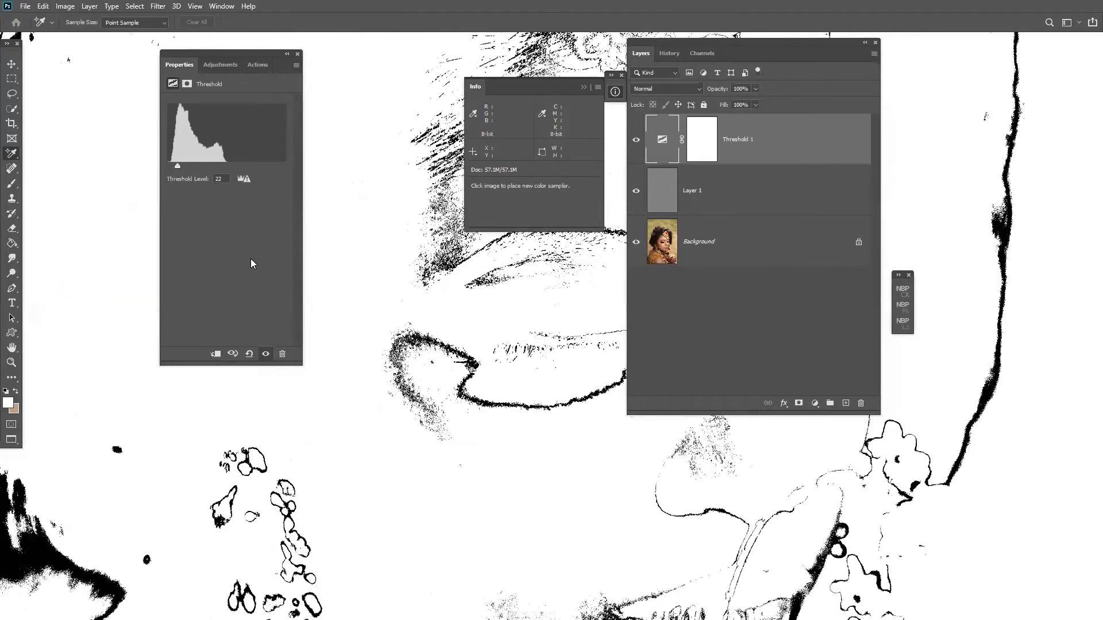
pyautogui.click(178, 166)
pyautogui.moveTo(178, 166); pyautogui.dragTo(177, 166)
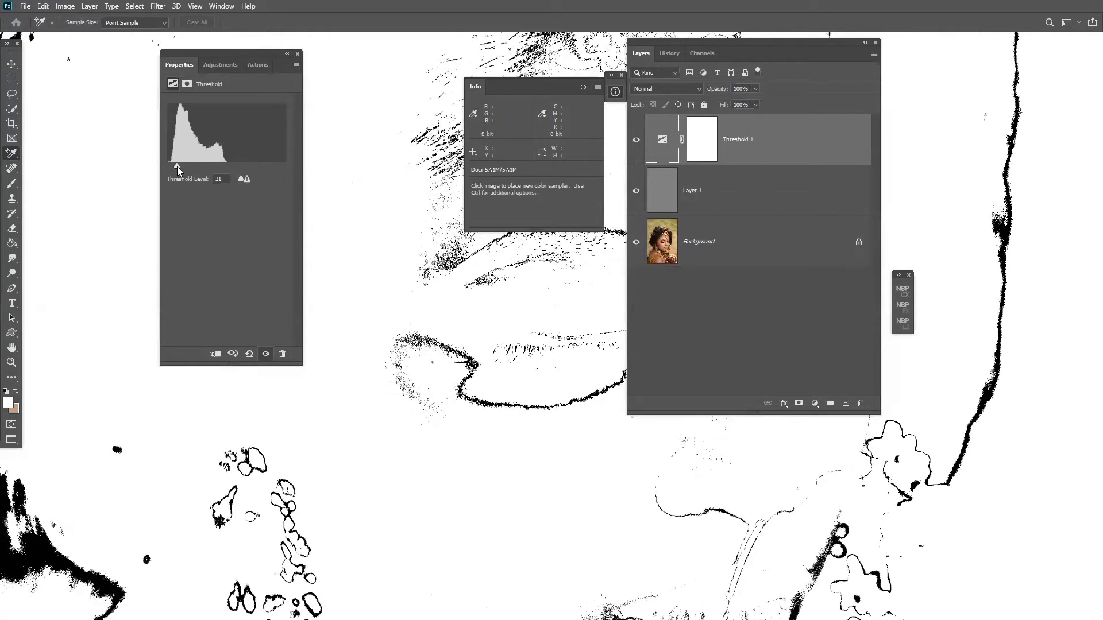
pyautogui.moveTo(177, 167); pyautogui.dragTo(178, 175)
# - Place a color sampler with the Color Sampler tool on a black area beside the outer corner of the closed eye
pyautogui.click(40, 26)
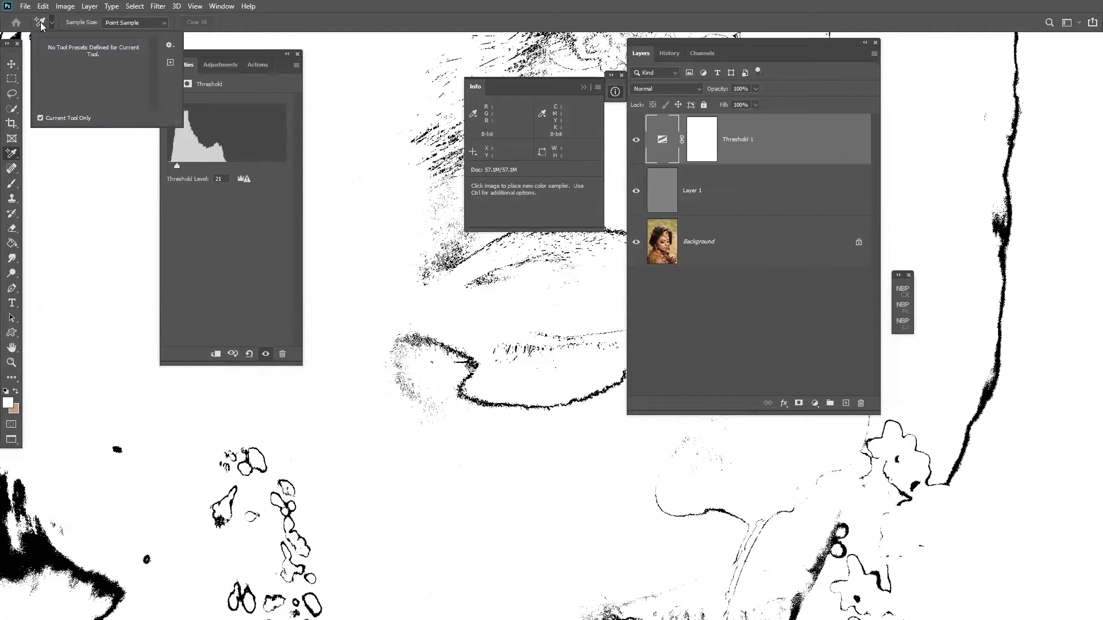
pyautogui.rightClick(11, 153)
pyautogui.click(68, 178)
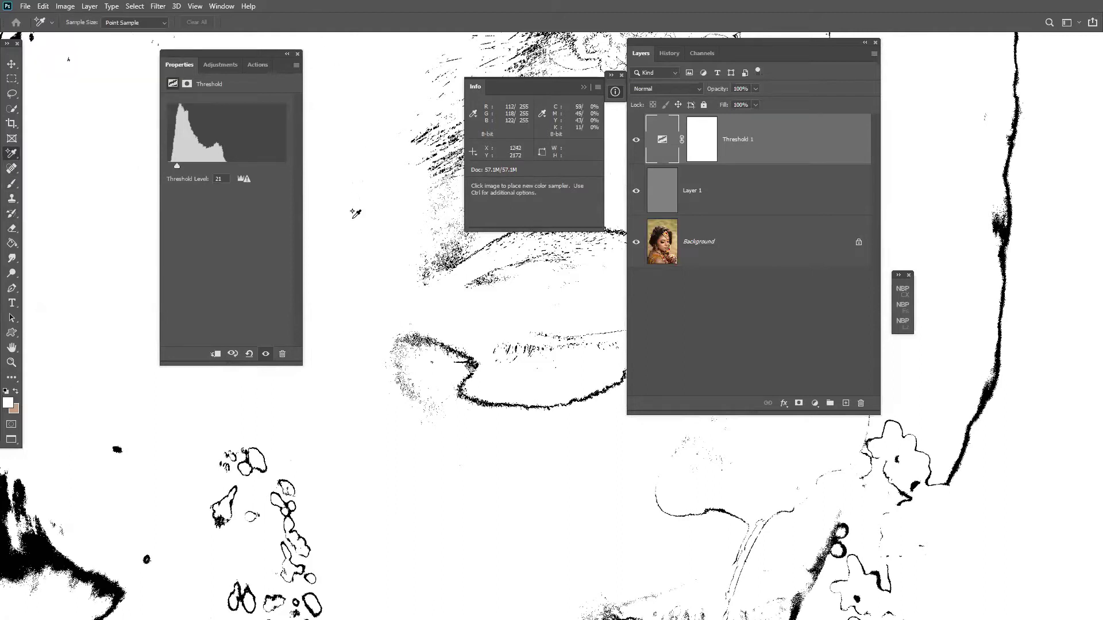
pyautogui.scroll(2, 431, 339)
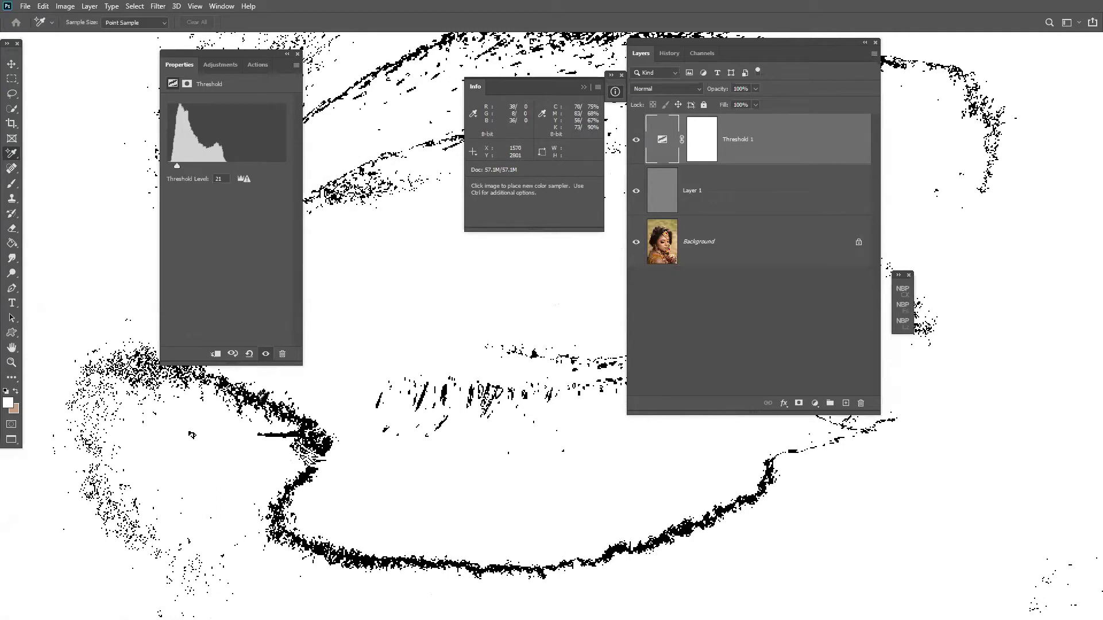
pyautogui.click(261, 399)
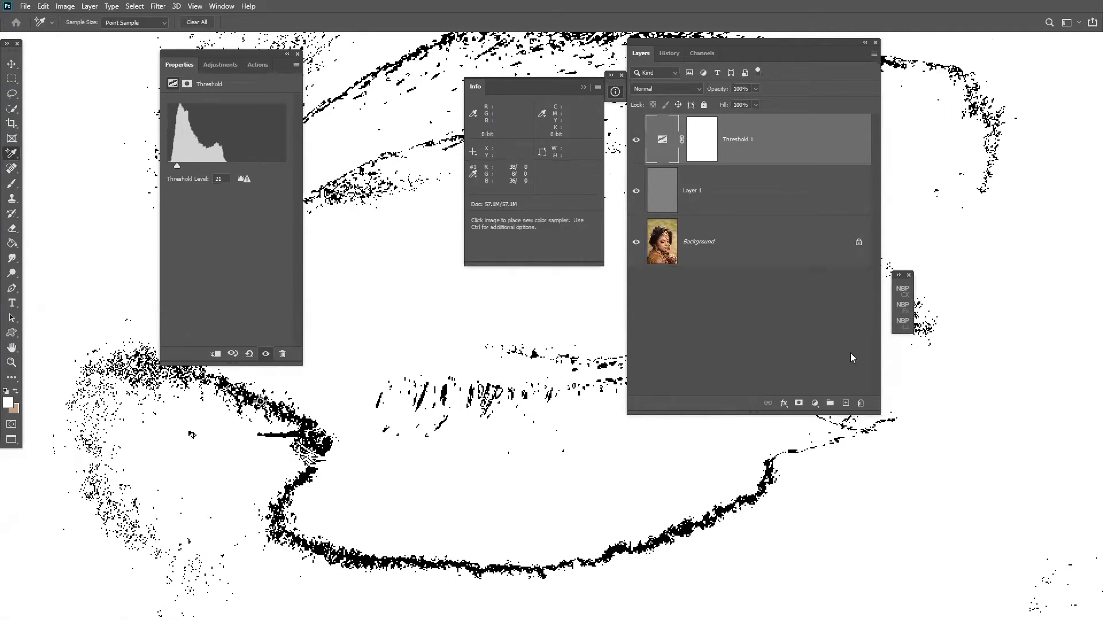
# - Add a Curves adjustment layer above the Threshold layer and hide the Threshold and gray Difference layers
pyautogui.click(815, 404)
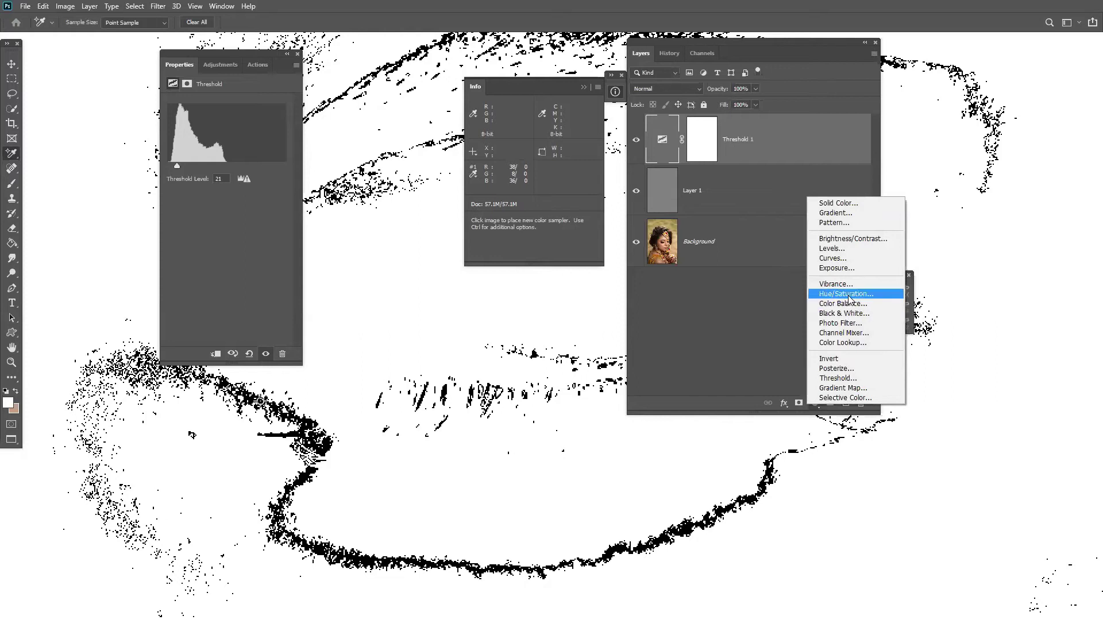
pyautogui.click(844, 259)
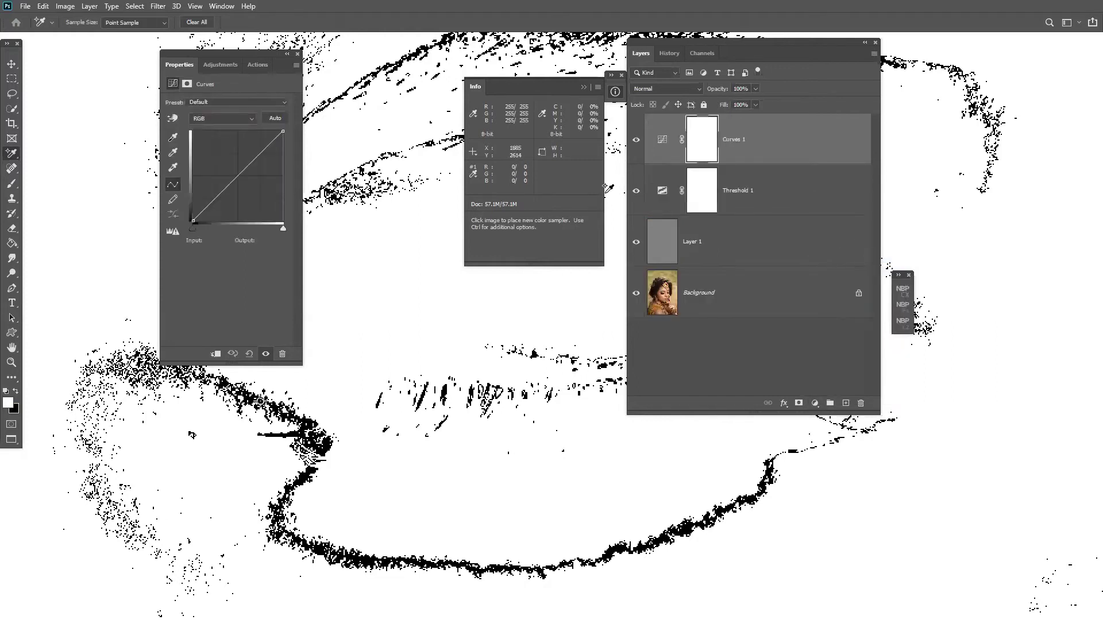
pyautogui.click(636, 191)
pyautogui.click(636, 241)
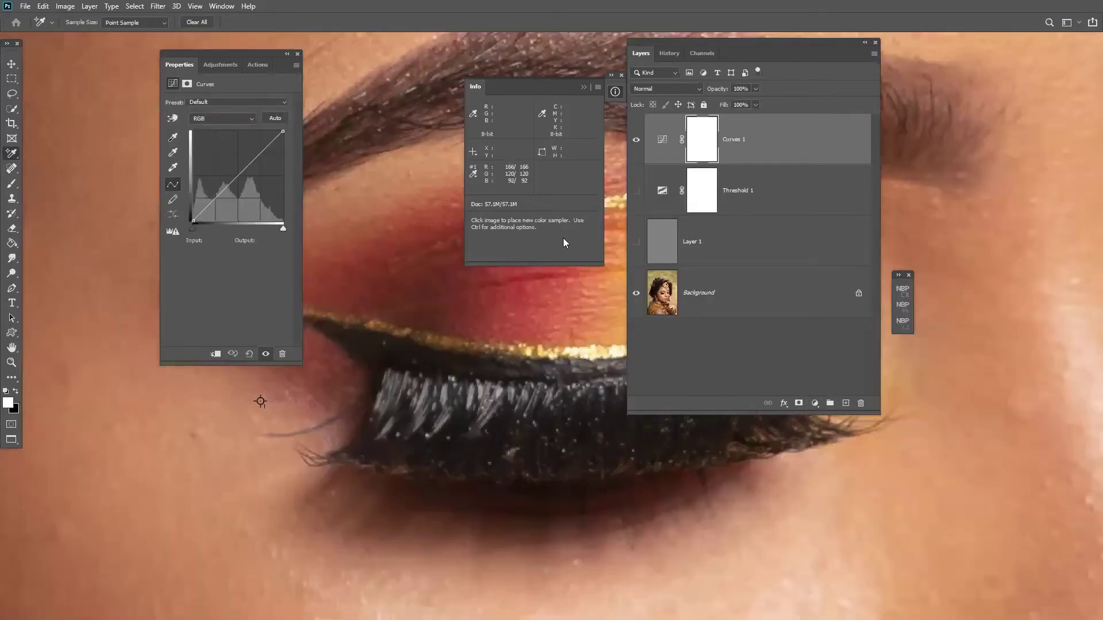
# - Set the gray point of the Curves adjustment at the color sampler mark beside the eye's outer corner
pyautogui.rightClick(12, 153)
pyautogui.click(63, 152)
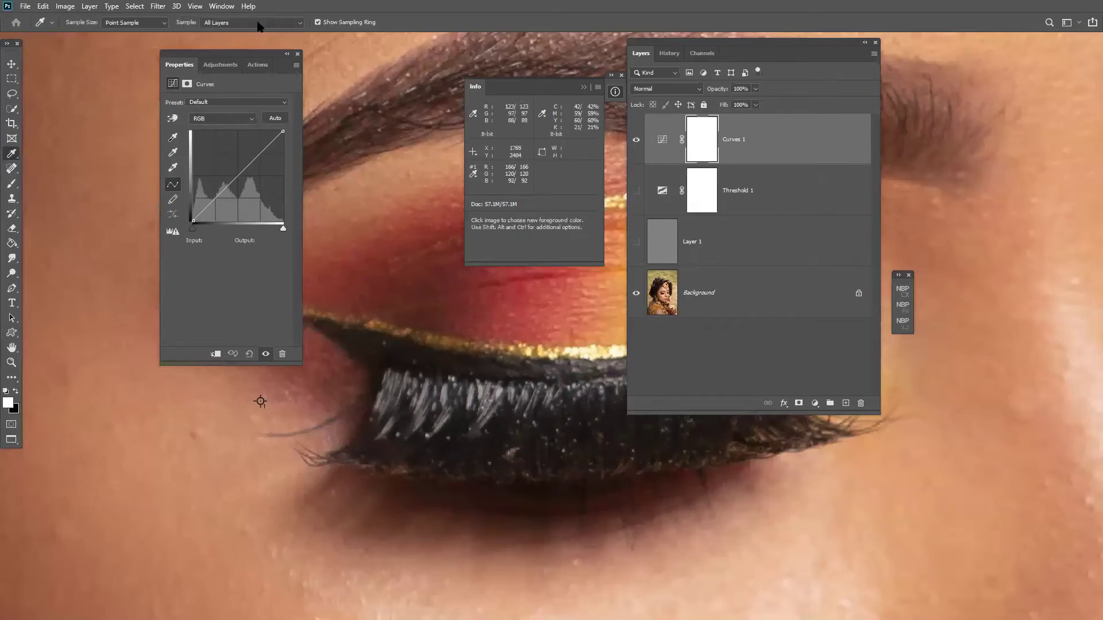
pyautogui.click(172, 154)
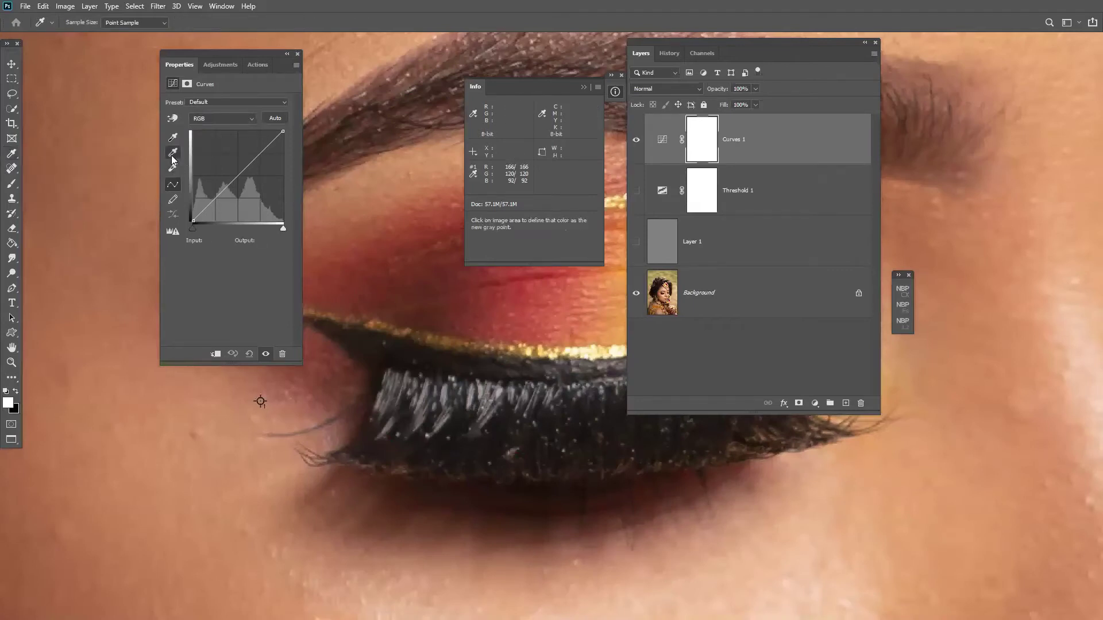
pyautogui.click(262, 401)
pyautogui.hotkey('ctrl', '0')
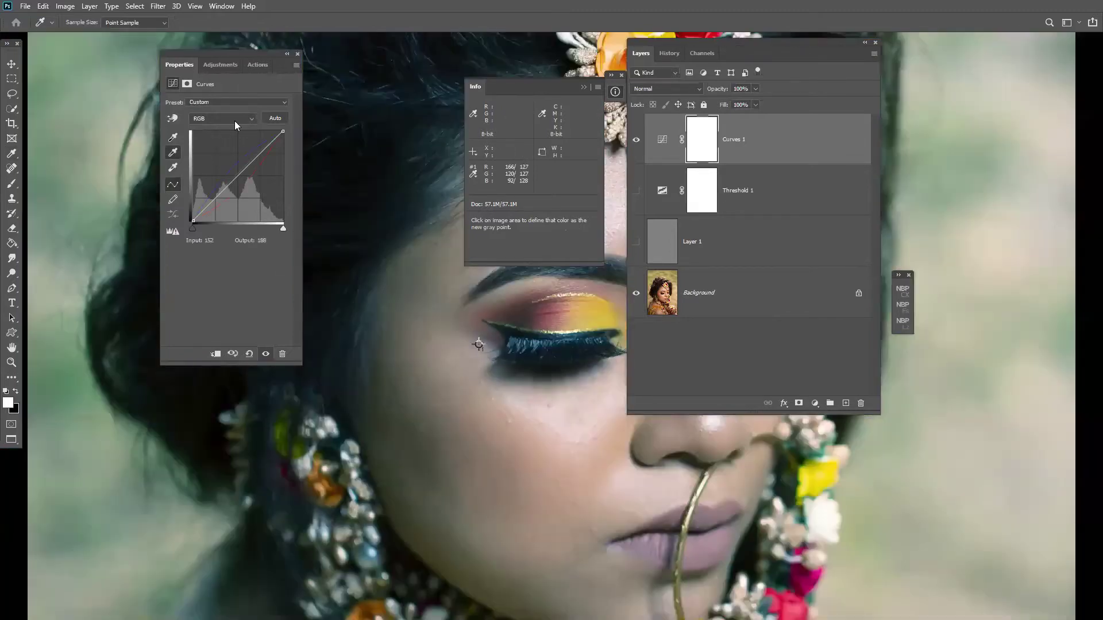
# - Raise the midtones of the red channel curve in the Curves adjustment layer to warm the portrait
pyautogui.click(233, 118)
pyautogui.click(225, 142)
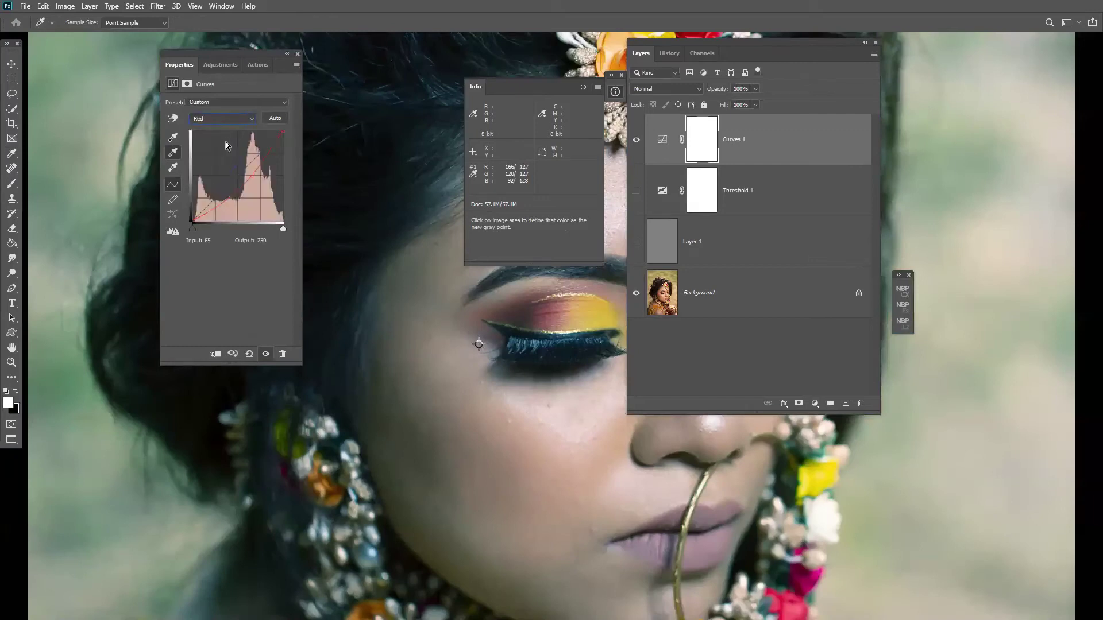
pyautogui.click(250, 175)
pyautogui.moveTo(250, 175); pyautogui.dragTo(240, 181)
pyautogui.hotkey('ctrl', '-')
pyautogui.hotkey('ctrl', '-')
pyautogui.hotkey('ctrl', '-')
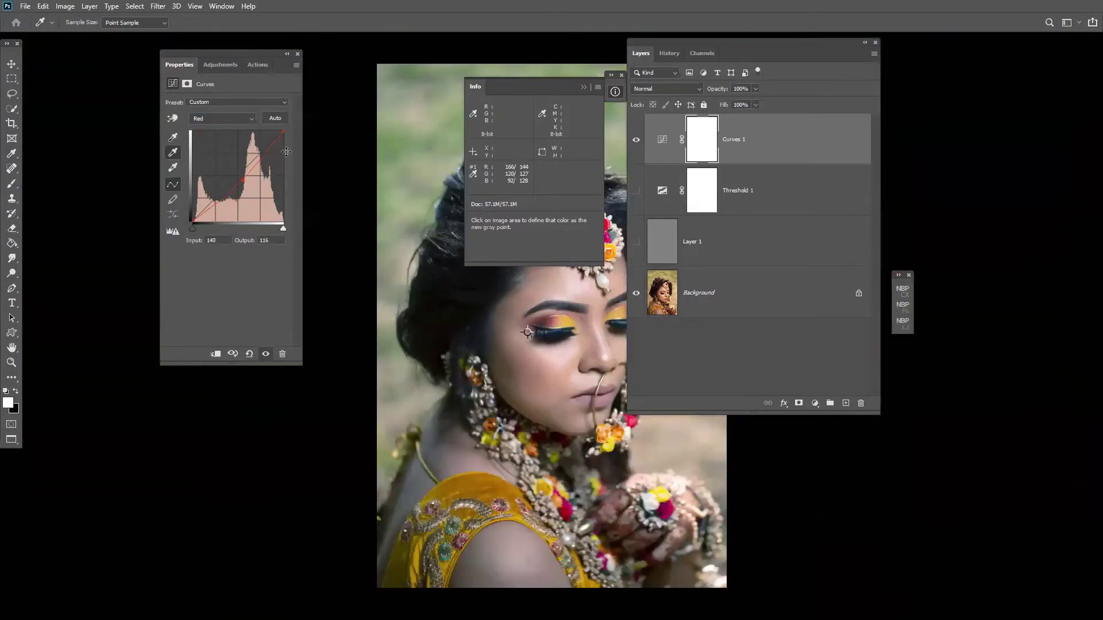
# - Lower the blue channel curve's middle point to input 93, output 120, and compare the portrait with and without the Curves layer
pyautogui.click(222, 119)
pyautogui.click(221, 143)
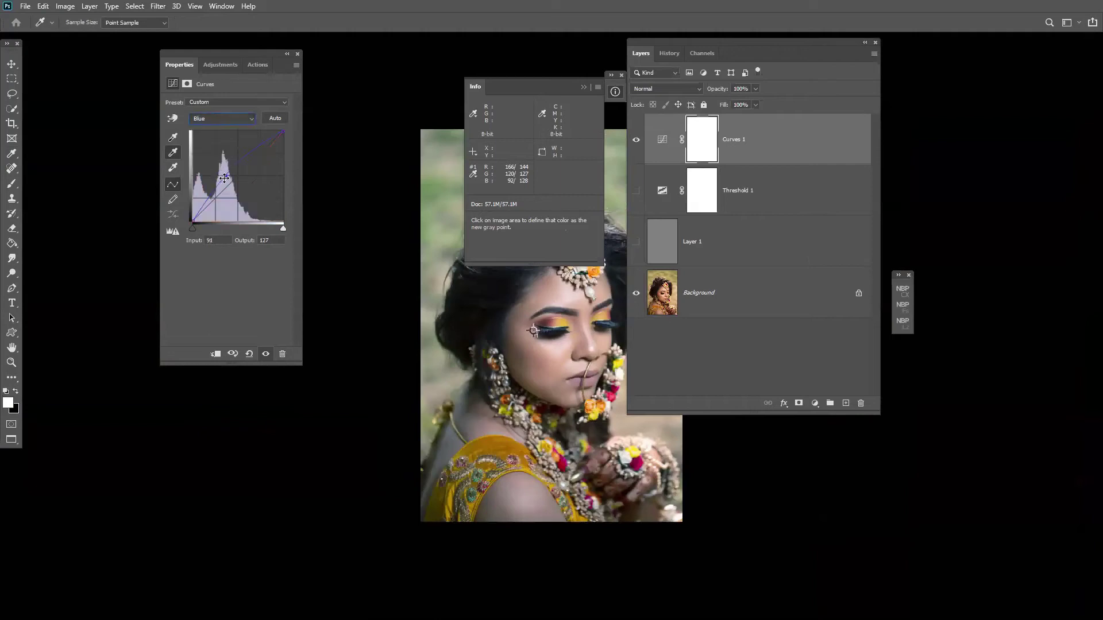
pyautogui.moveTo(227, 175); pyautogui.dragTo(226, 178)
pyautogui.click(634, 143)
pyautogui.click(634, 143)
pyautogui.click(634, 142)
# - Close the portrait without saving and open the wedding group photo 00c8Fm-543412584 from the Downloads folder
pyautogui.hotkey('ctrl', 'w')
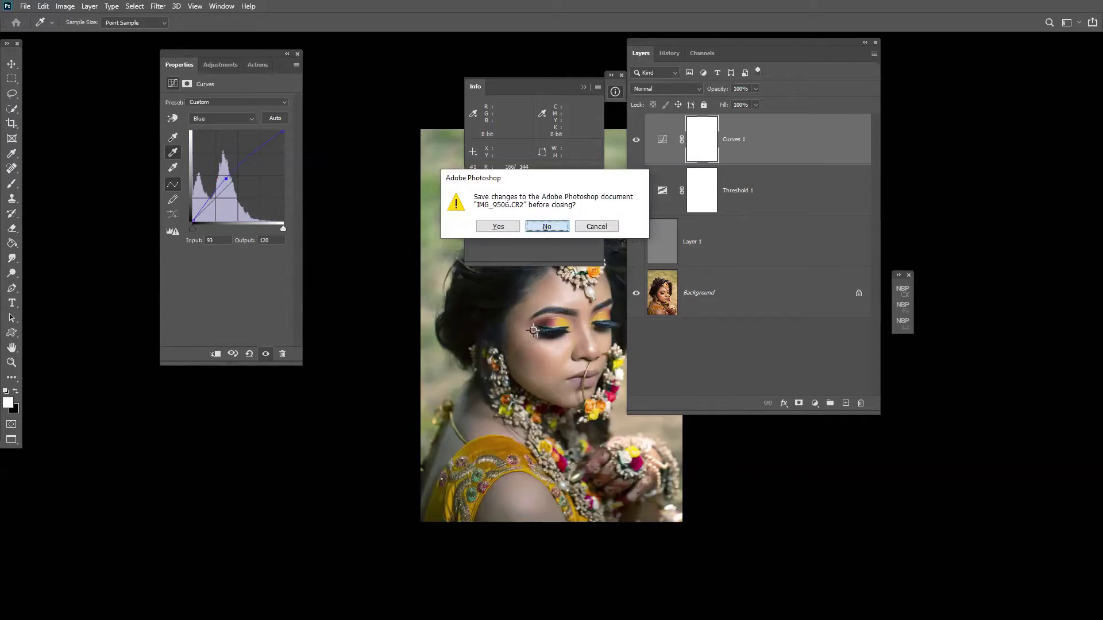
pyautogui.press('n')
pyautogui.hotkey('ctrl', 'o')
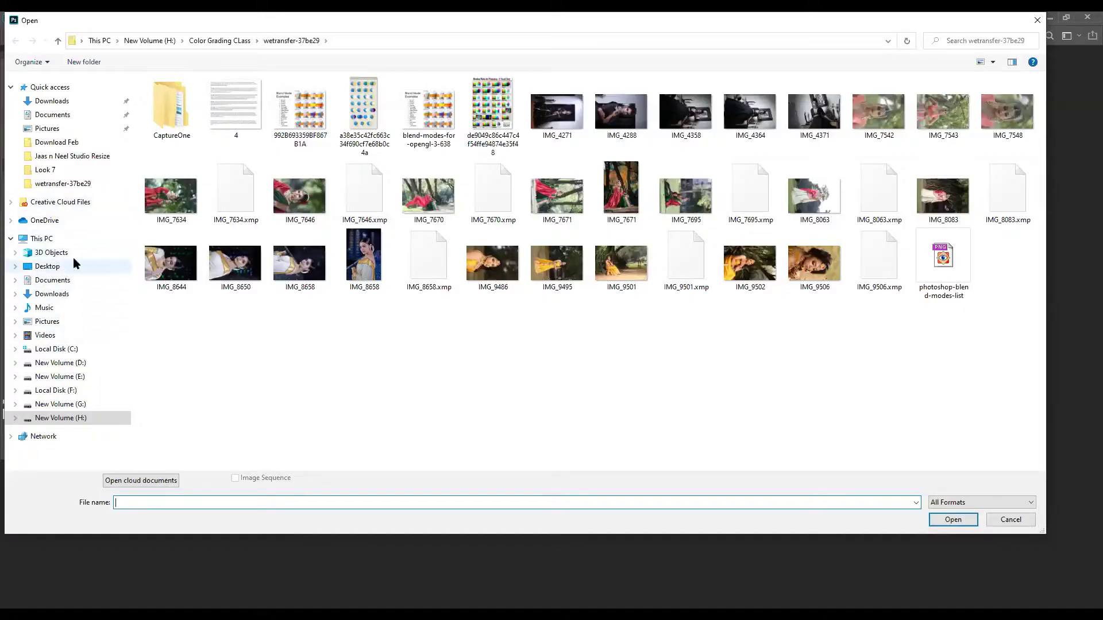
pyautogui.click(58, 294)
pyautogui.scroll(-10, 309, 290)
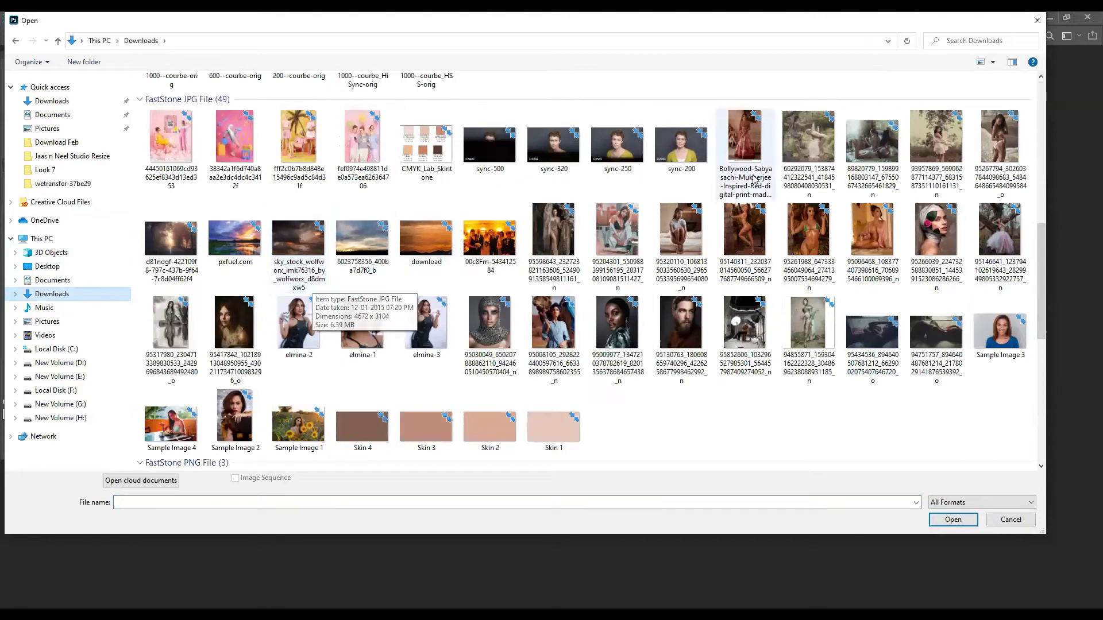
pyautogui.click(1071, 141)
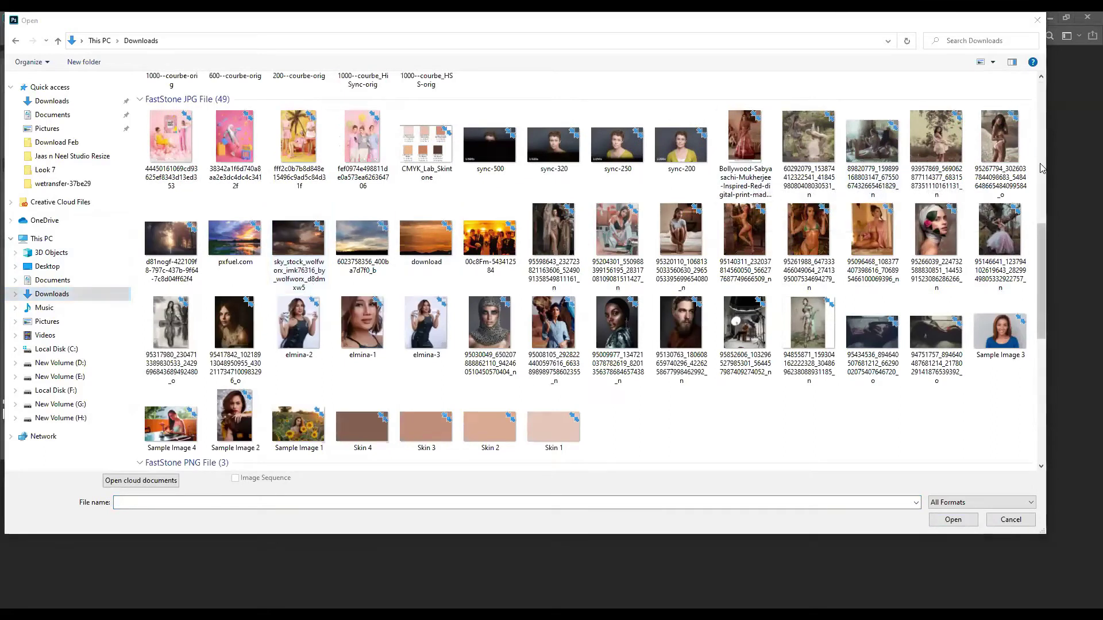
pyautogui.click(494, 248)
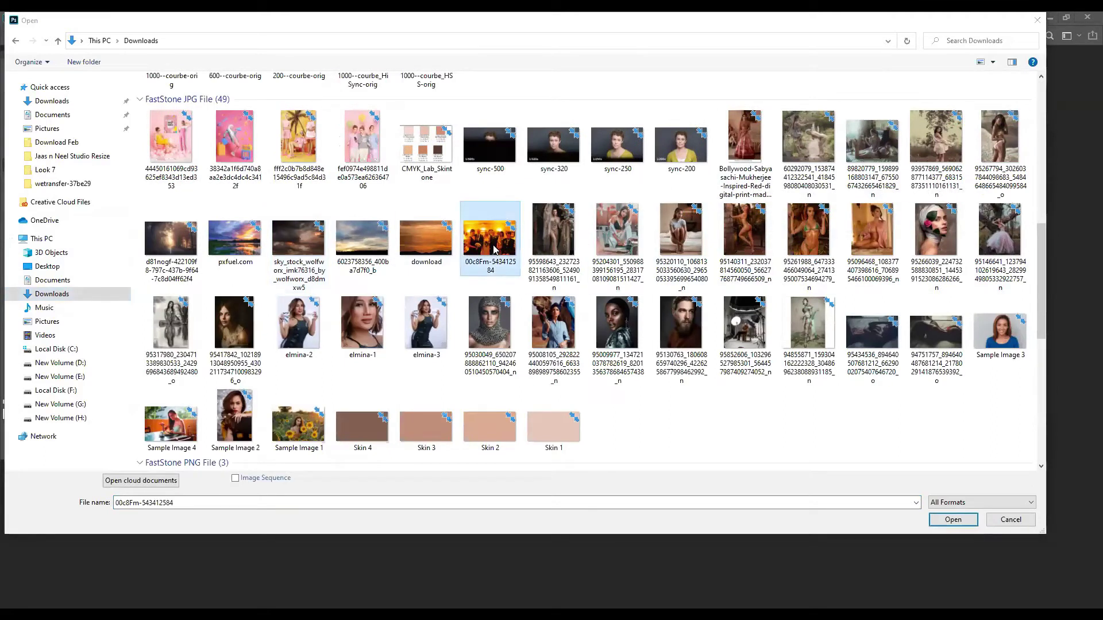
pyautogui.doubleClick(493, 249)
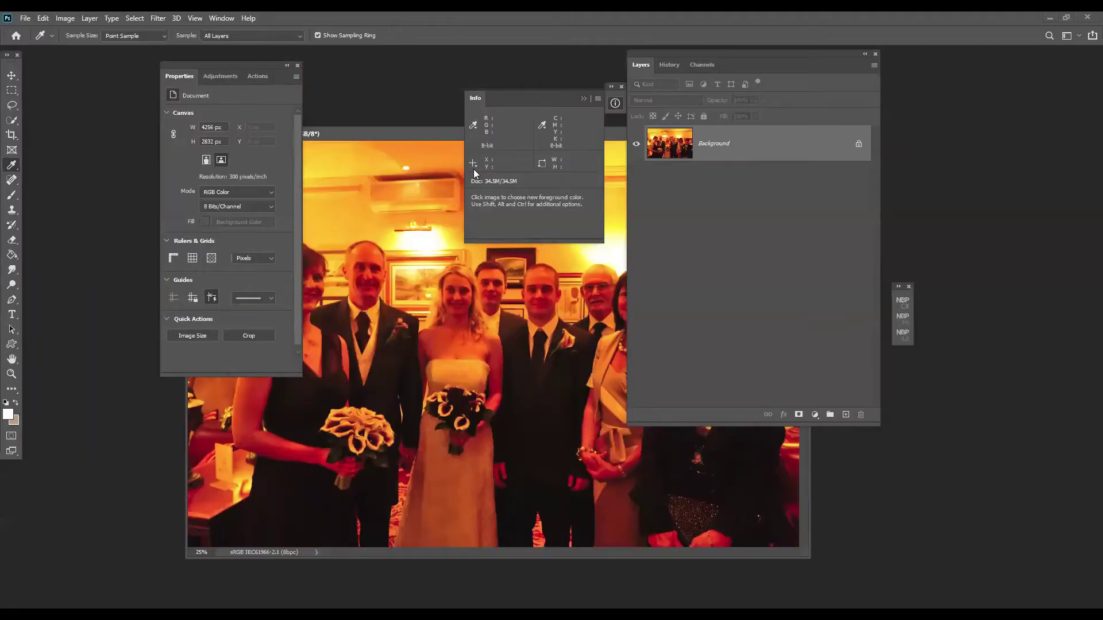
# - Add a new empty layer above the Background of the wedding photo
pyautogui.click(815, 414)
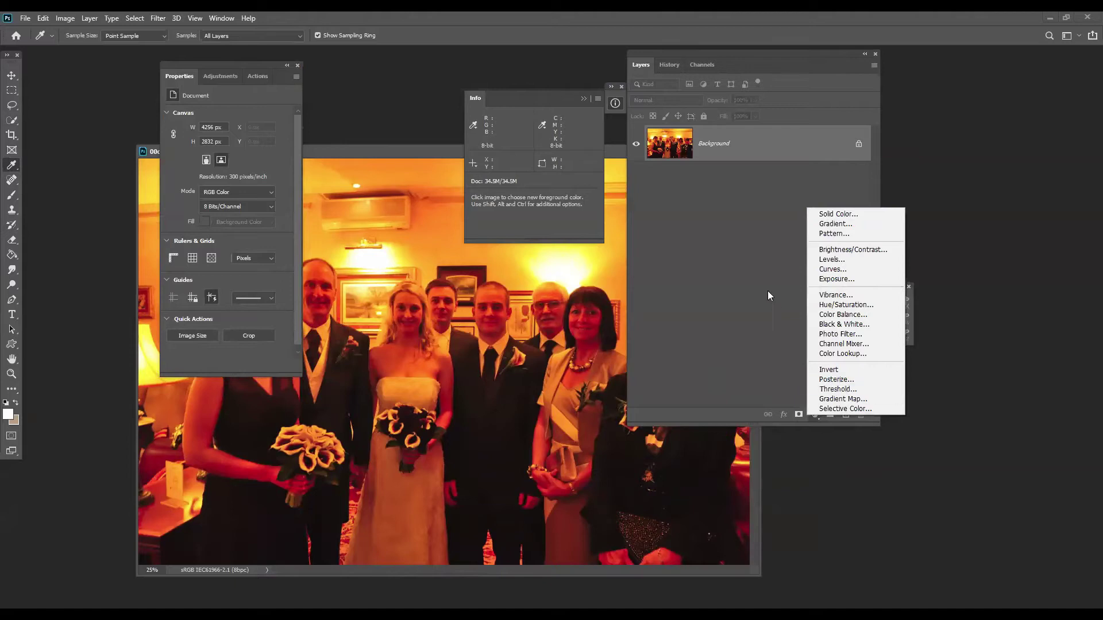
pyautogui.click(768, 291)
pyautogui.click(845, 415)
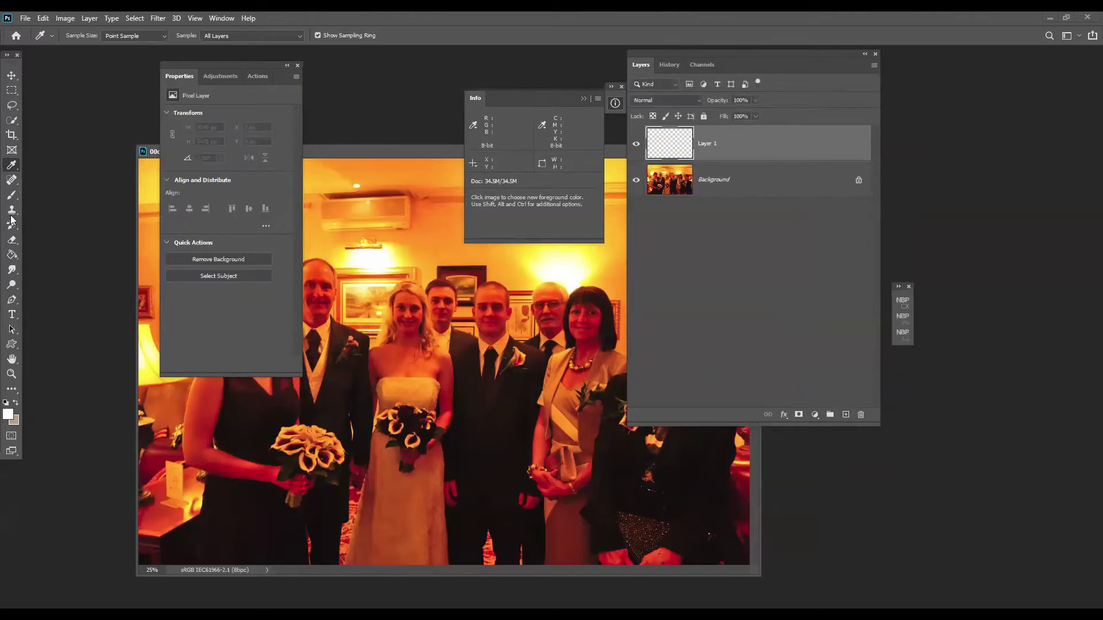
# - Set the foreground color to 000000 and fill the new layer with it using the Paint Bucket tool
pyautogui.click(8, 412)
pyautogui.write('000000')
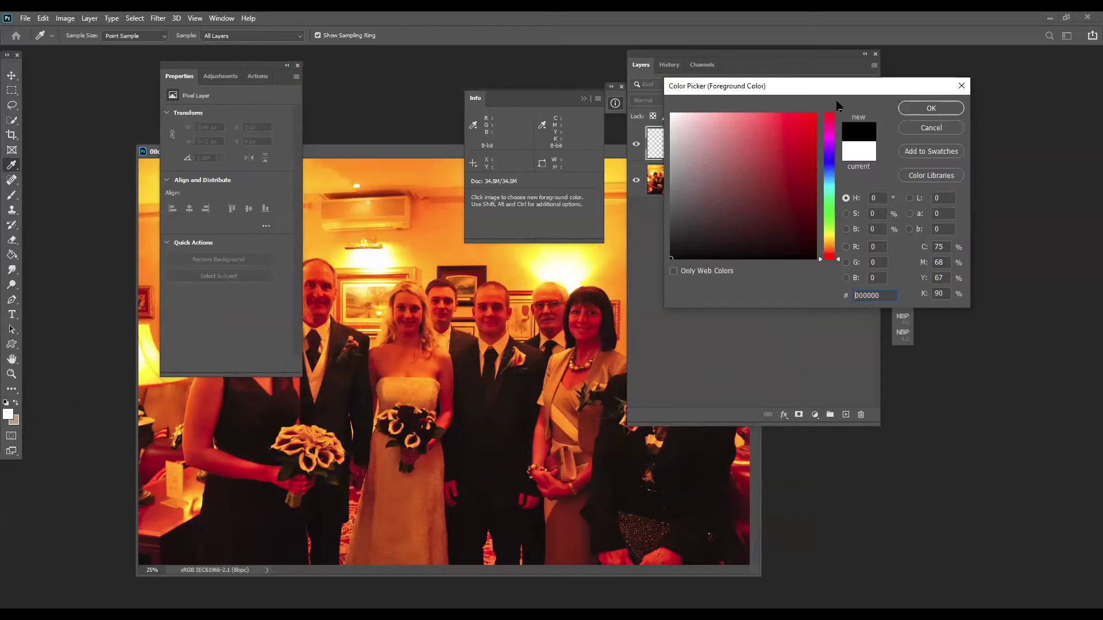
pyautogui.click(920, 107)
pyautogui.press('g')
pyautogui.click(504, 294)
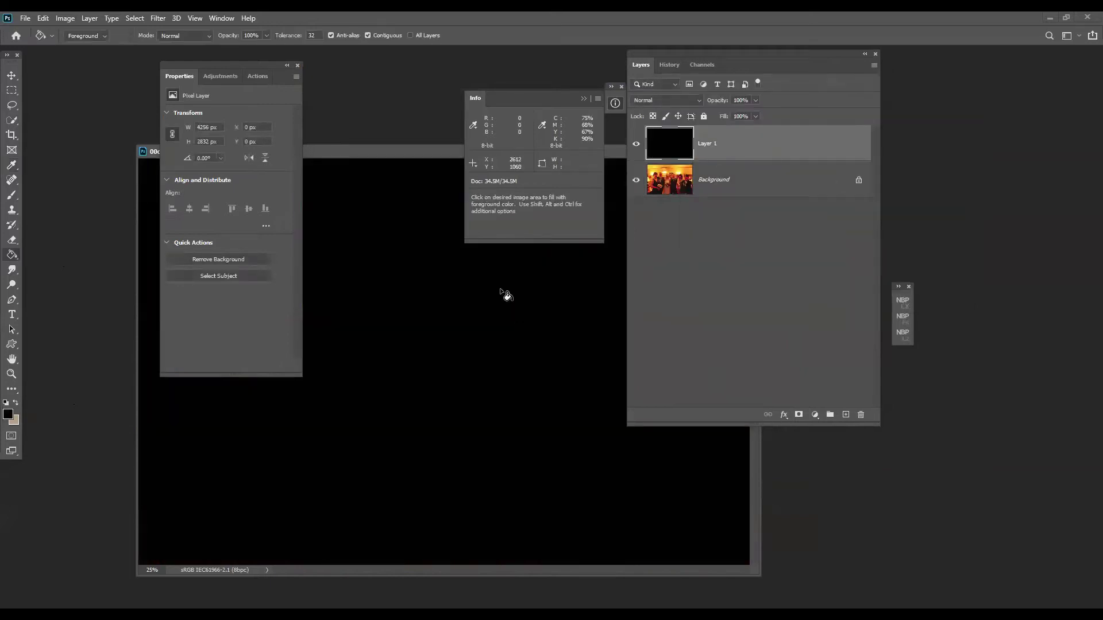
# - Fill the new layer above the Background with gray using the Fill command
pyautogui.click(42, 19)
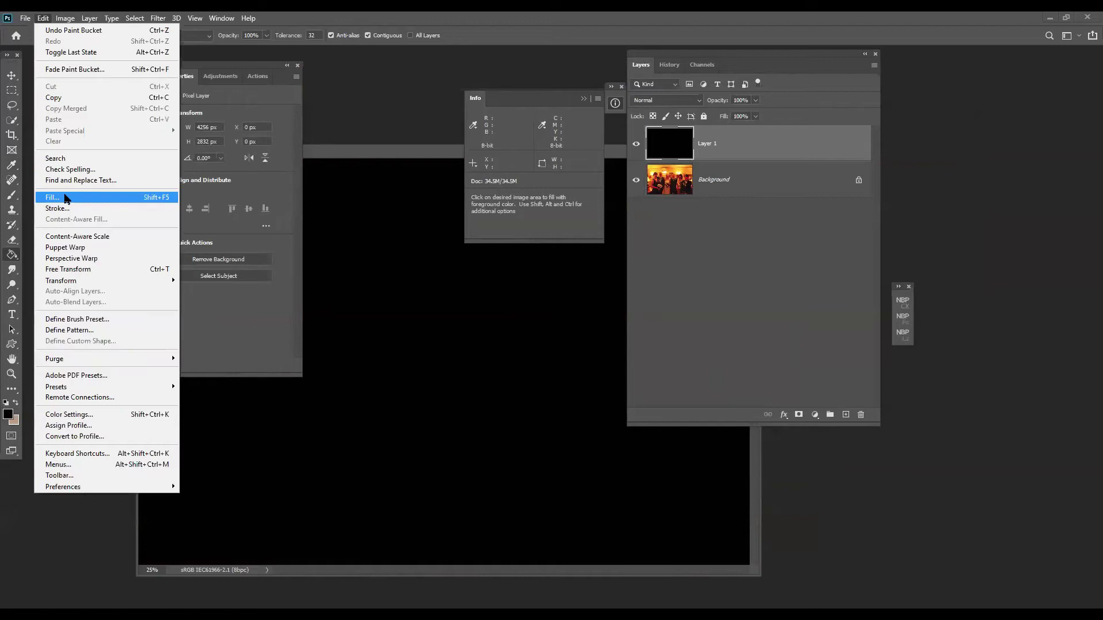
pyautogui.click(65, 198)
pyautogui.click(528, 98)
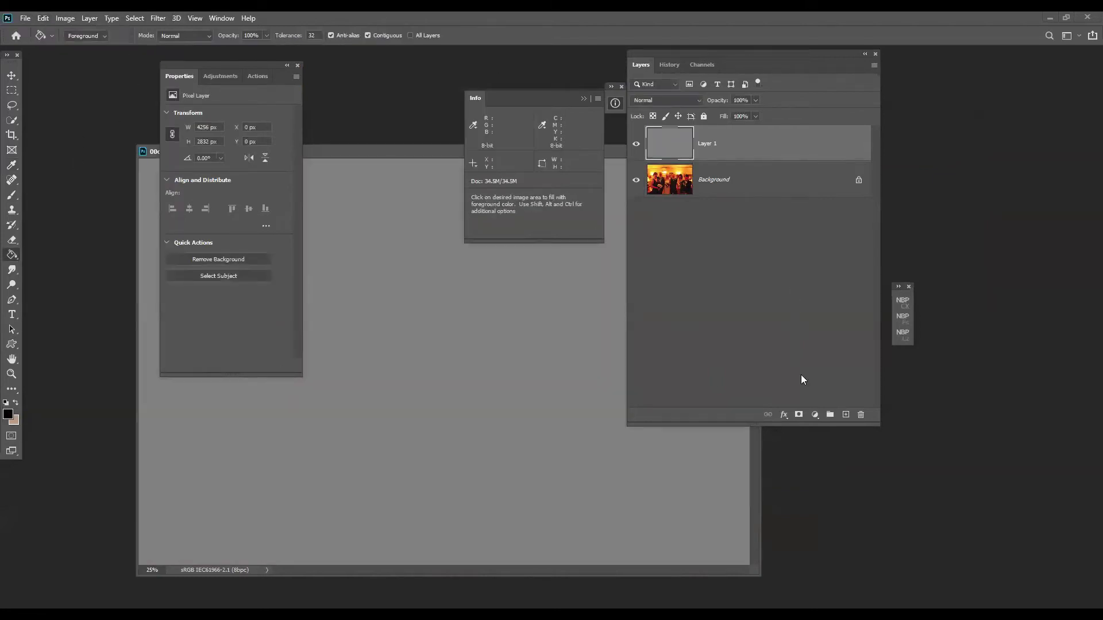
# - Set the gray layer's blend mode to Difference
pyautogui.click(814, 414)
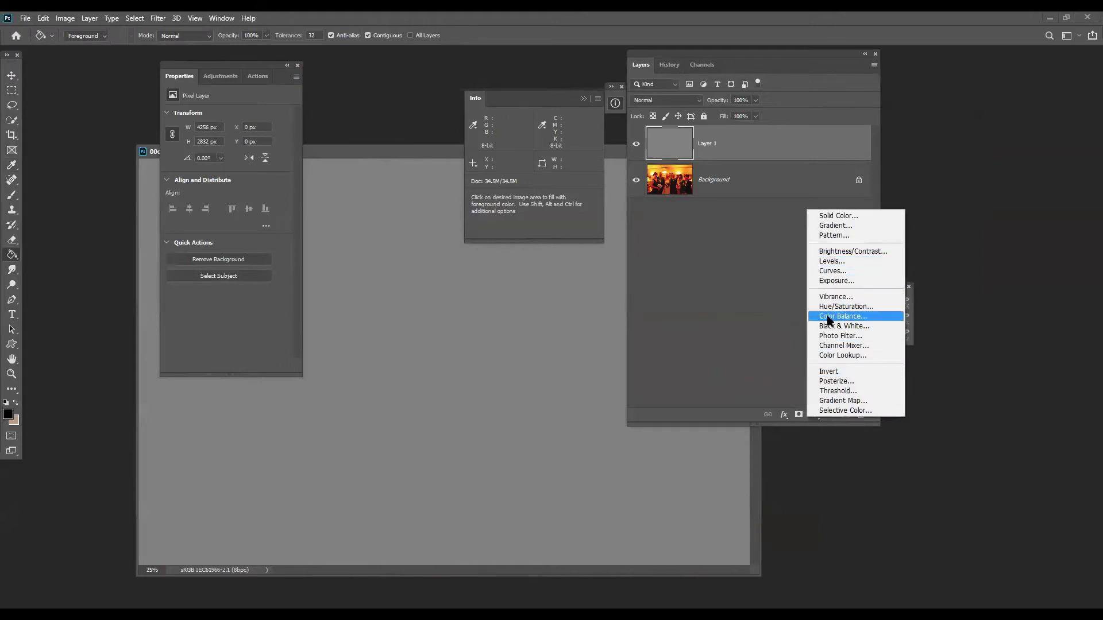
pyautogui.click(715, 181)
pyautogui.click(689, 100)
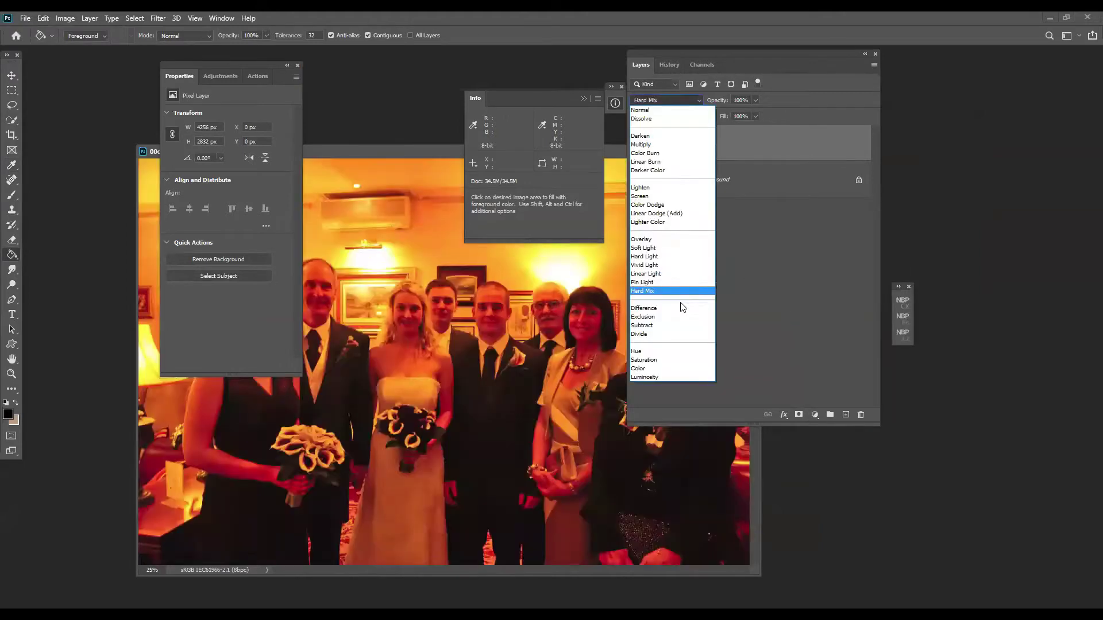
pyautogui.click(664, 309)
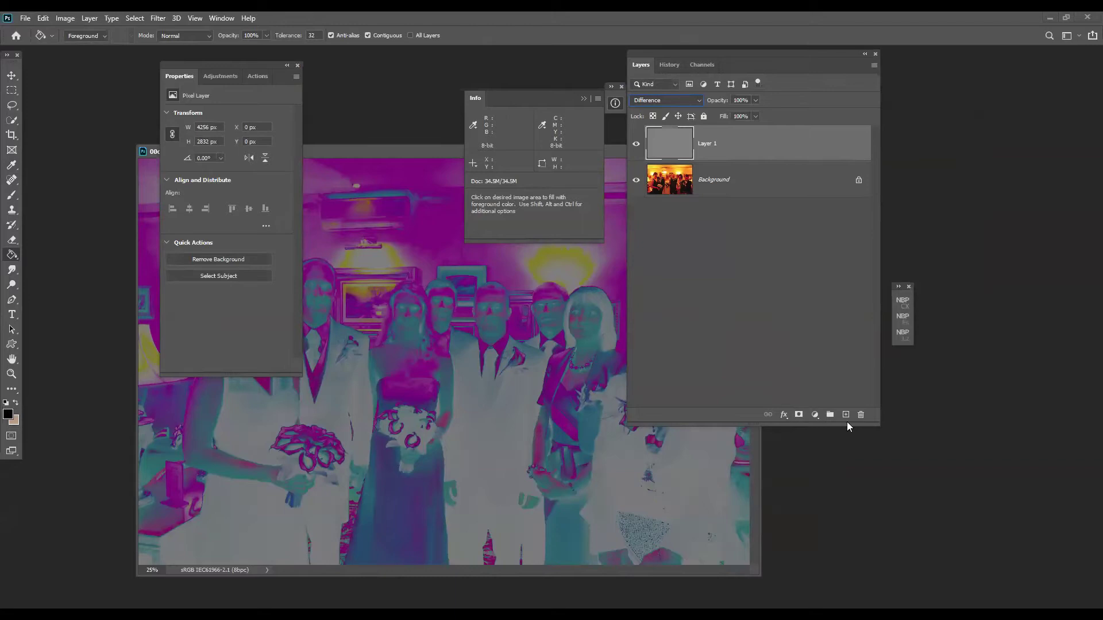
# - Add a Threshold adjustment layer above the gray Difference layer and lower its level to 53
pyautogui.click(815, 421)
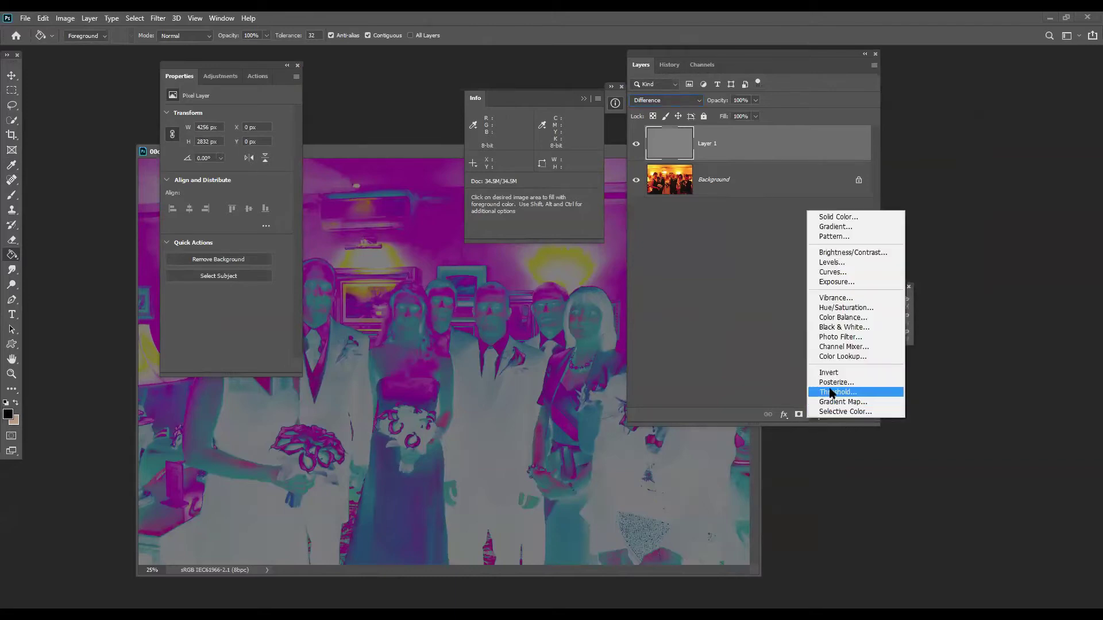
pyautogui.click(844, 392)
pyautogui.moveTo(226, 177); pyautogui.dragTo(192, 191)
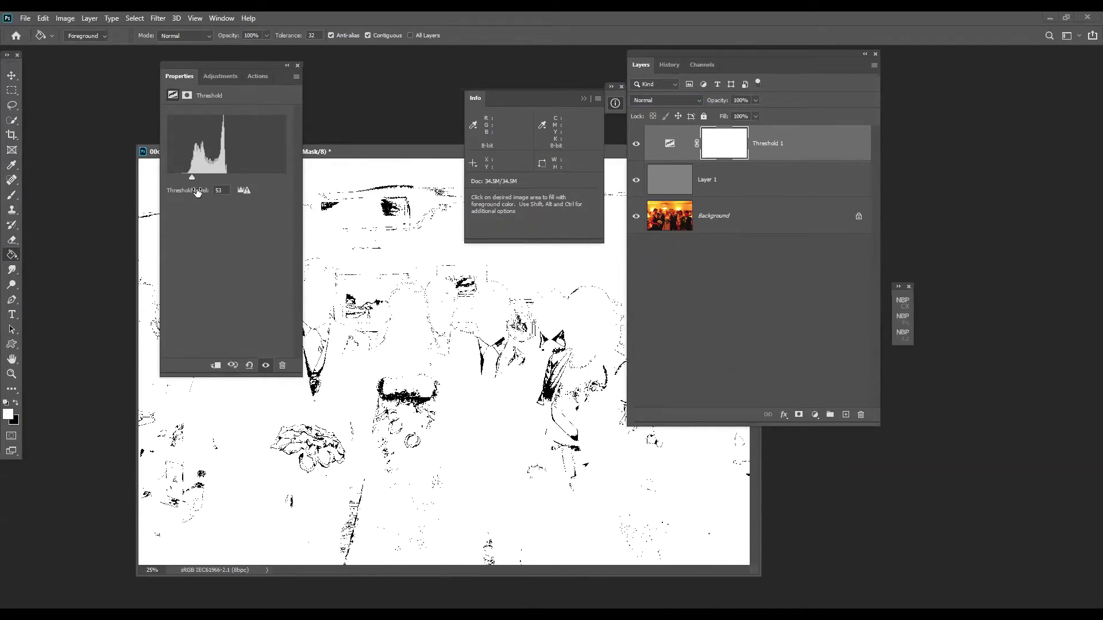
# - Refine the Threshold level to 49 while checking the black areas around the dress and shirts
pyautogui.hotkey('ctrl', '+')
pyautogui.hotkey('ctrl', '+')
pyautogui.hotkey('ctrl', '+')
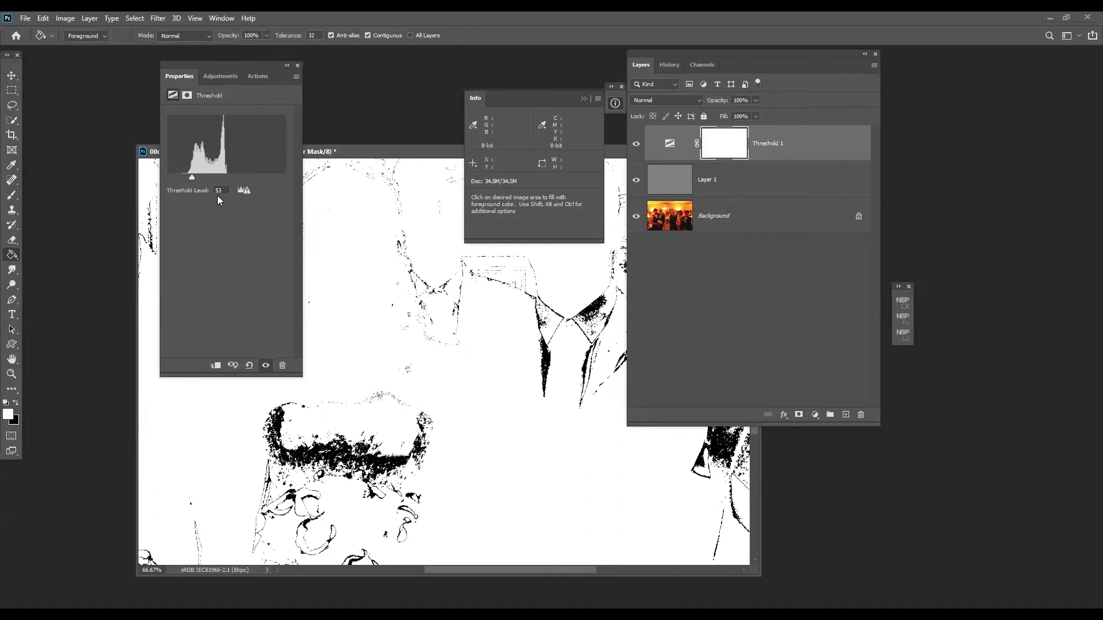
pyautogui.hotkey('ctrl', '+')
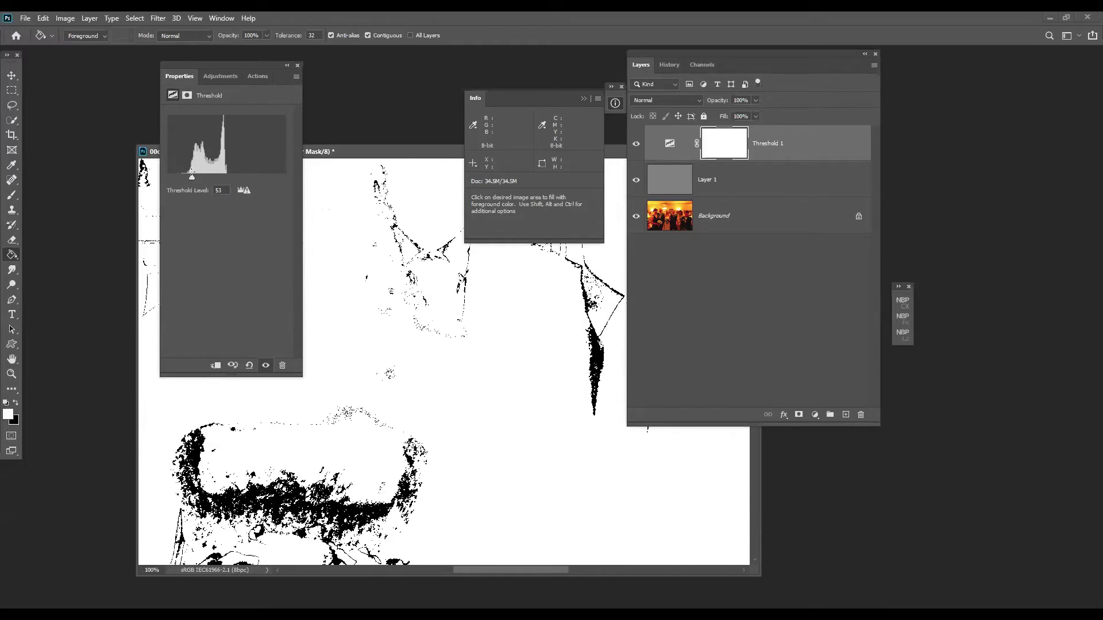
pyautogui.moveTo(191, 176); pyautogui.dragTo(183, 182)
pyautogui.hotkey('ctrl', '-')
pyautogui.hotkey('ctrl', '-')
pyautogui.hotkey('ctrl', '-')
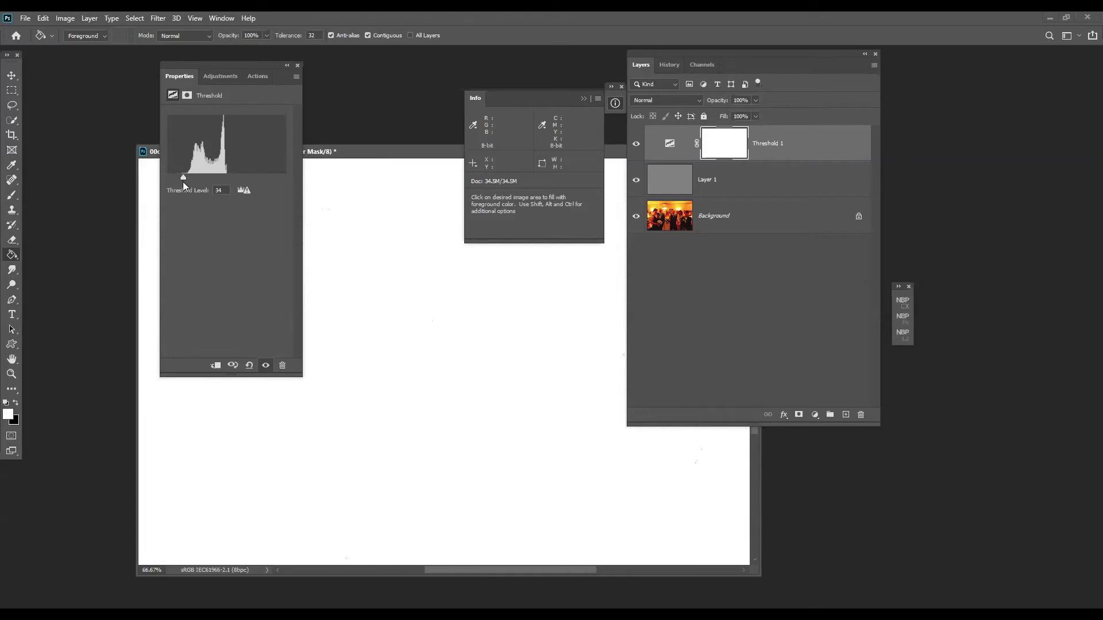
pyautogui.moveTo(185, 180); pyautogui.dragTo(190, 174)
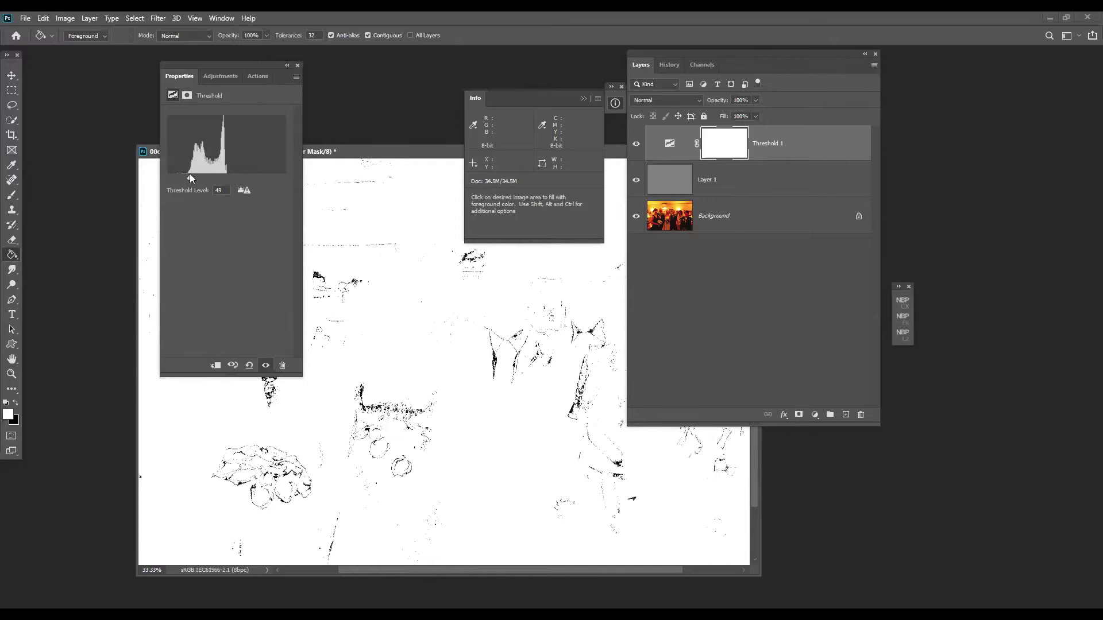
# - Add a Curves adjustment layer above the Threshold layer and hide the Threshold and gray Difference layers
pyautogui.click(814, 414)
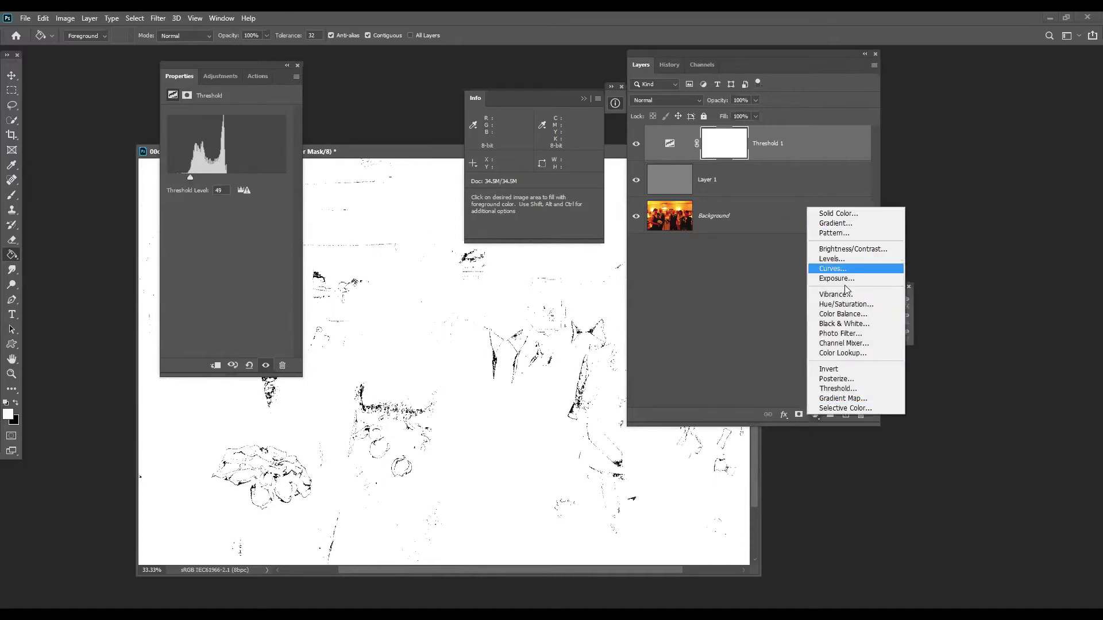
pyautogui.click(824, 268)
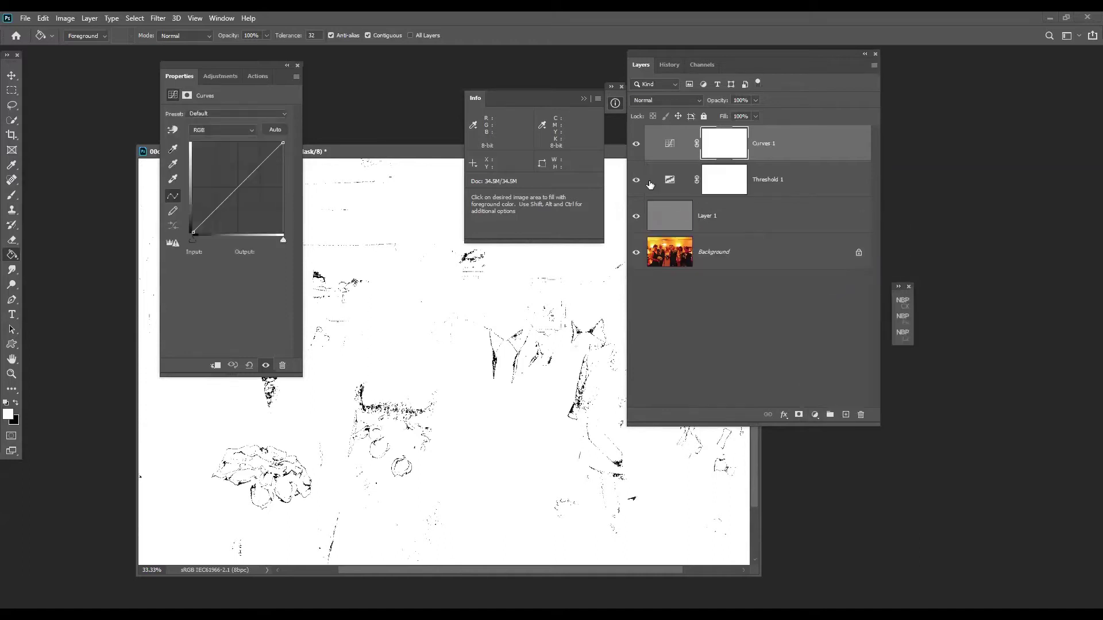
pyautogui.click(635, 180)
pyautogui.click(636, 215)
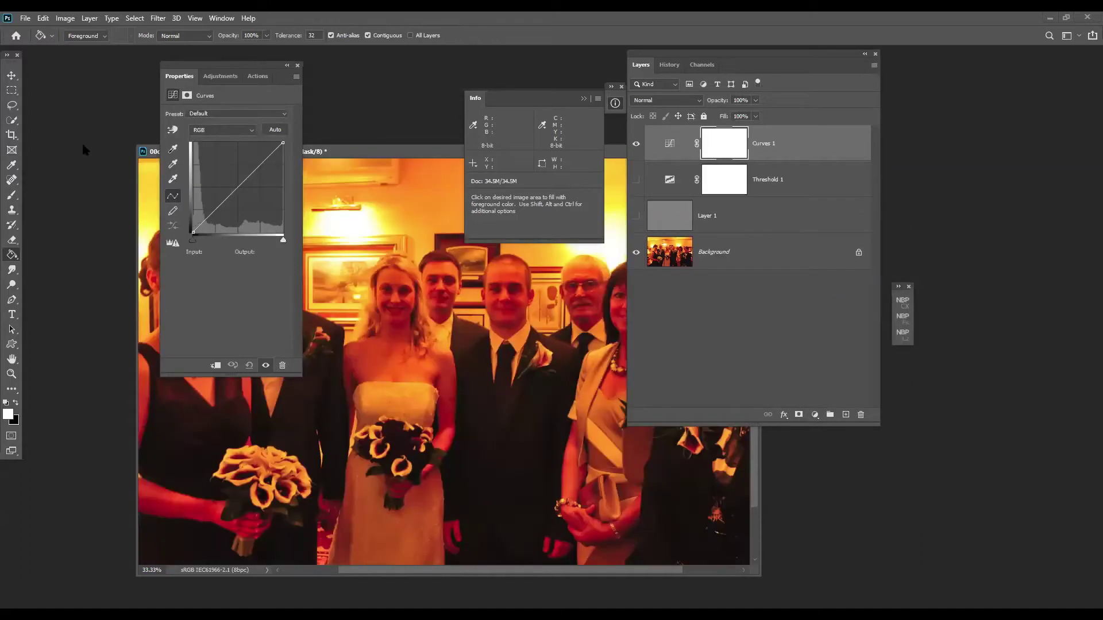
# - Hide the Curves layer and show the Threshold and gray Difference layers again
pyautogui.click(635, 144)
pyautogui.click(636, 180)
pyautogui.click(636, 216)
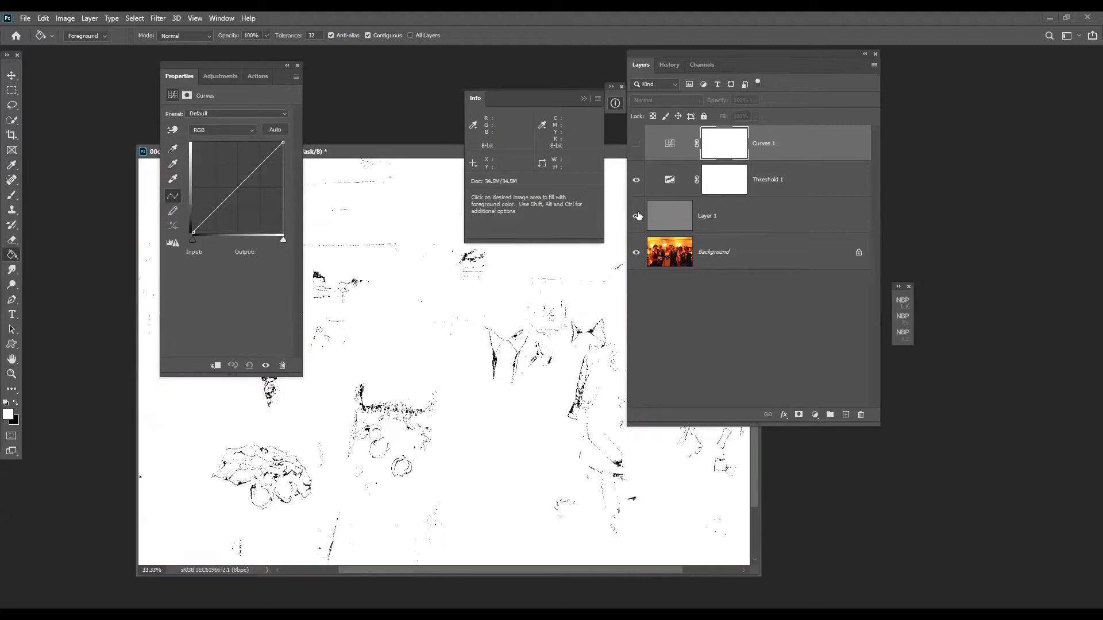
# - Place a color sampler with the Color Sampler tool on the black area of the groom's shirt front beside his jacket lapel
pyautogui.click(12, 165)
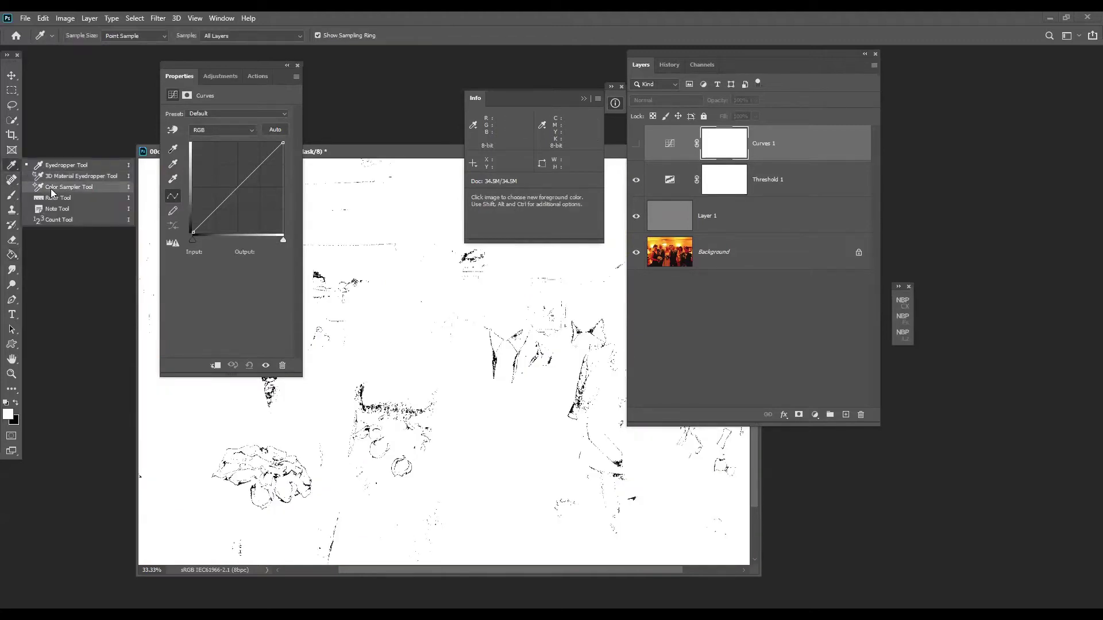
pyautogui.click(51, 187)
pyautogui.hotkey('ctrl', '+')
pyautogui.hotkey('ctrl', '+')
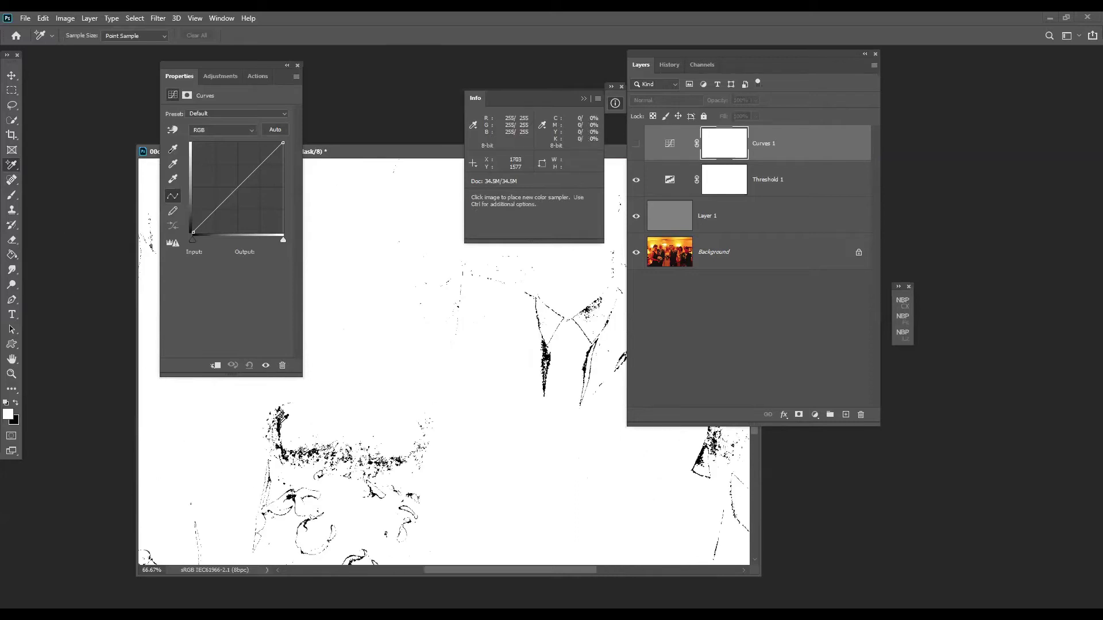
pyautogui.hotkey('ctrl', '+')
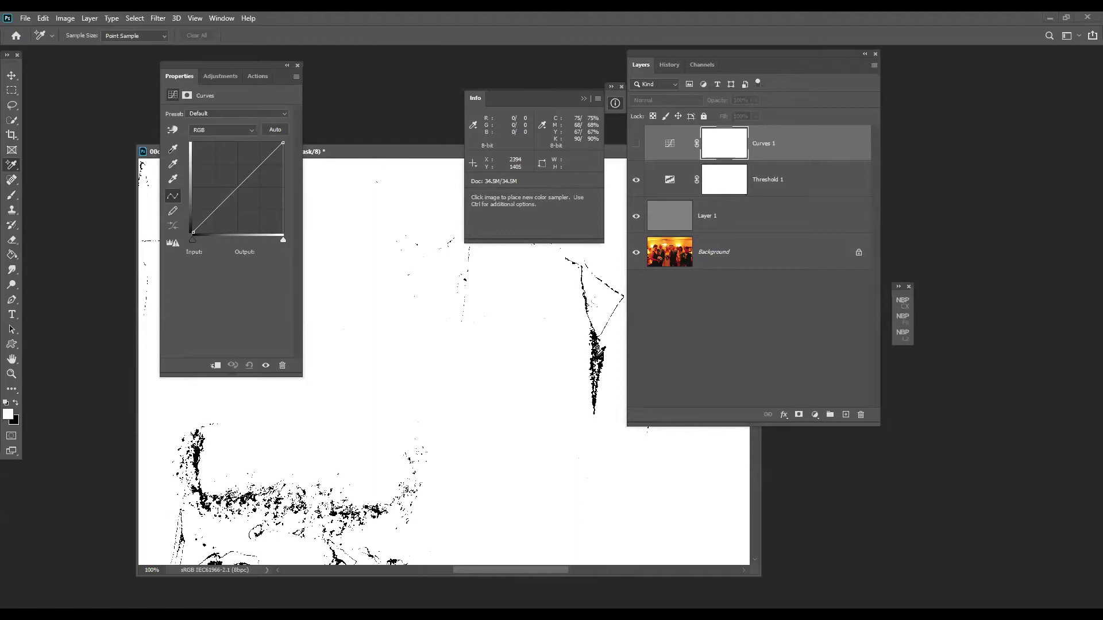
pyautogui.click(597, 355)
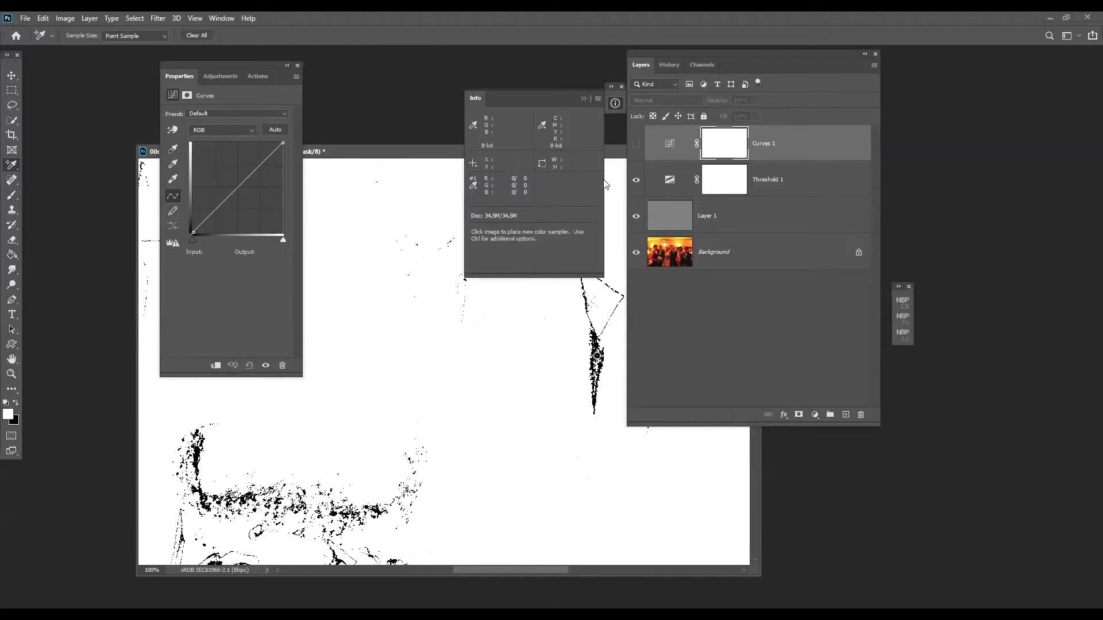
# - Show the Curves layer and hide the Threshold and gray Difference layers
pyautogui.click(635, 143)
pyautogui.click(636, 180)
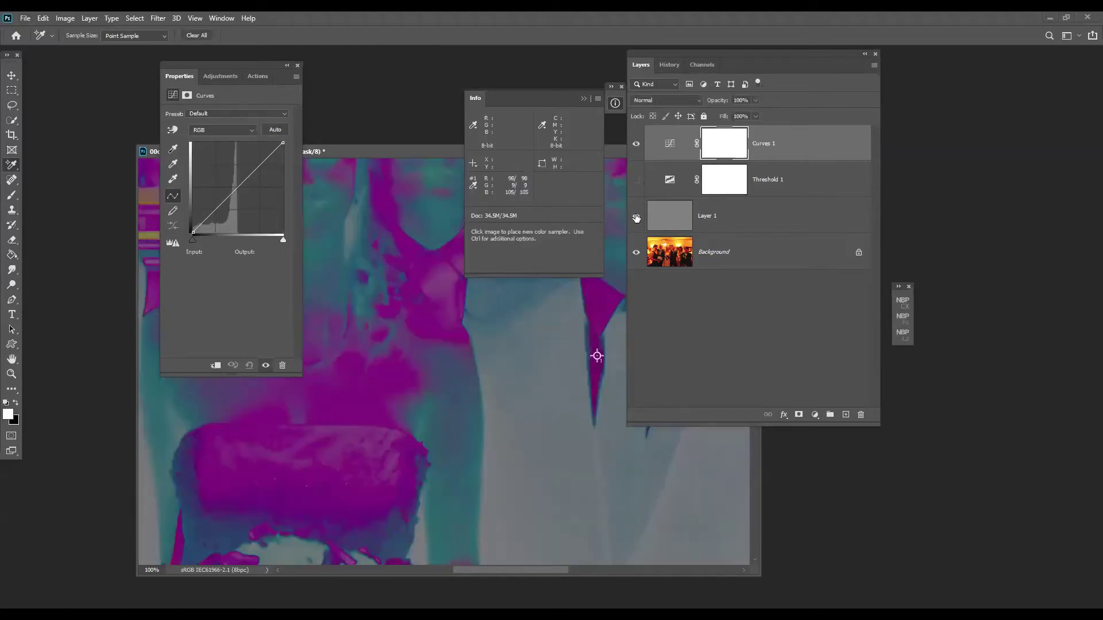
pyautogui.click(636, 217)
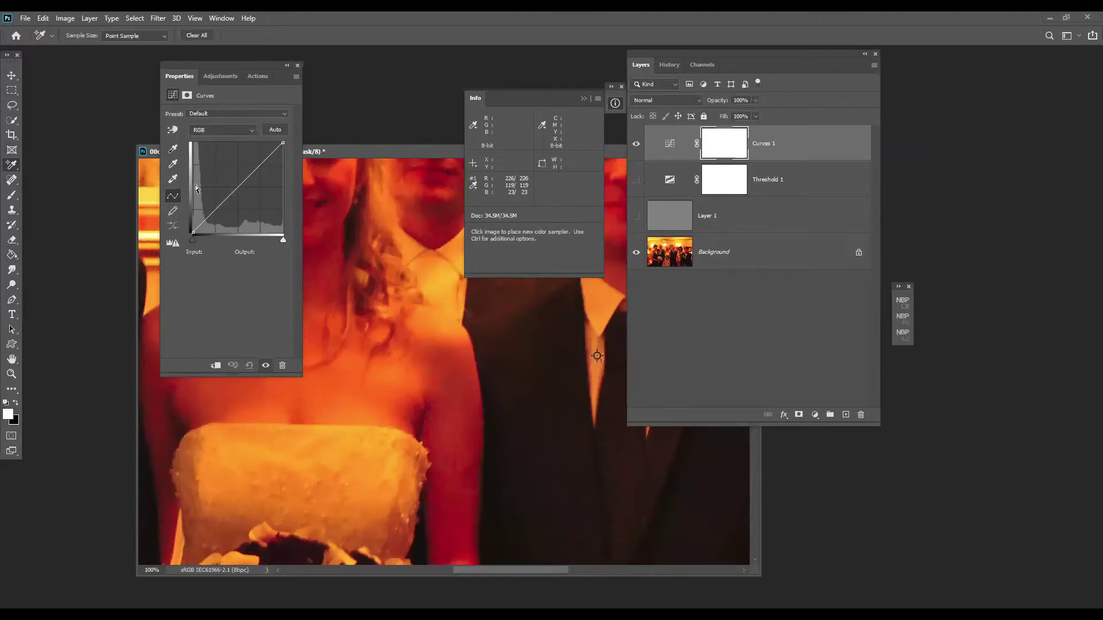
# - Set the Curves gray point at the color sampler on the groom's shirt front with the gray point eyedropper
pyautogui.click(172, 166)
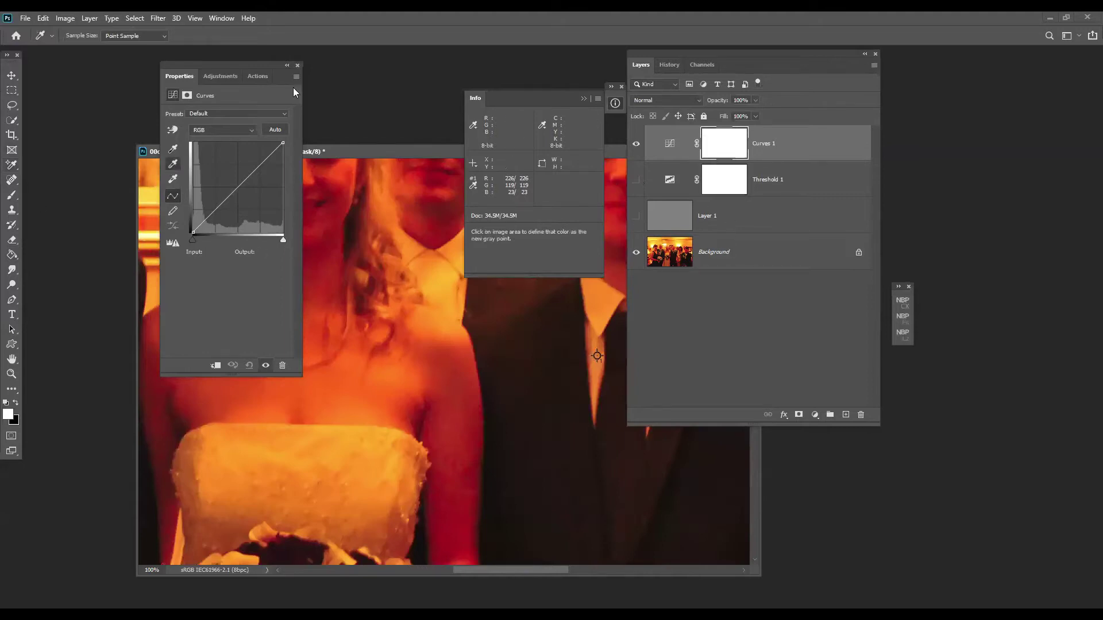
pyautogui.click(669, 143)
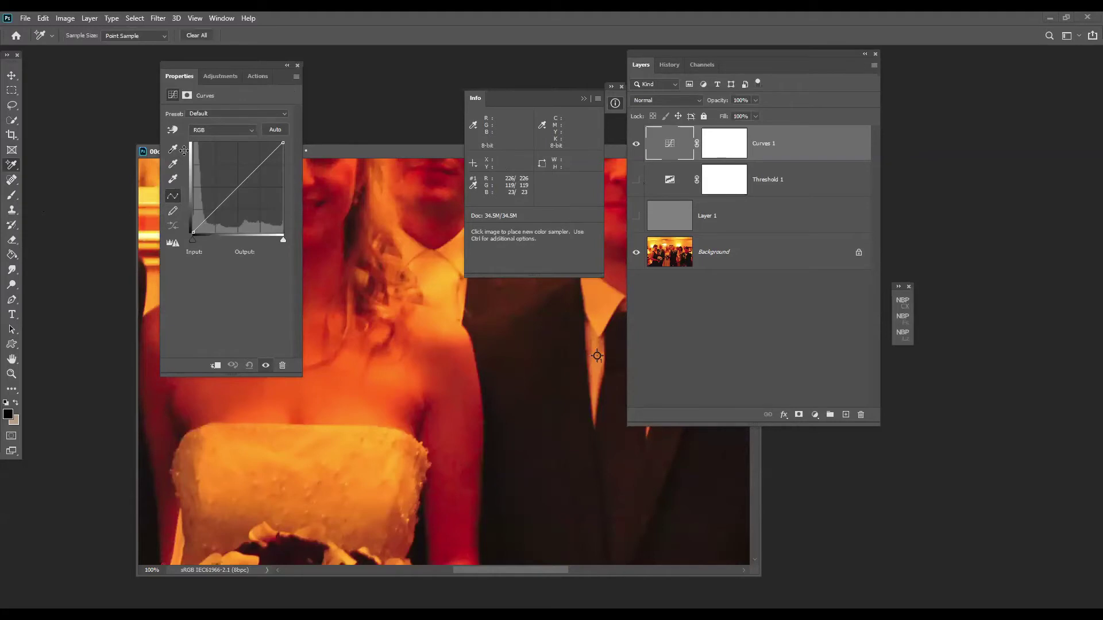
pyautogui.click(172, 165)
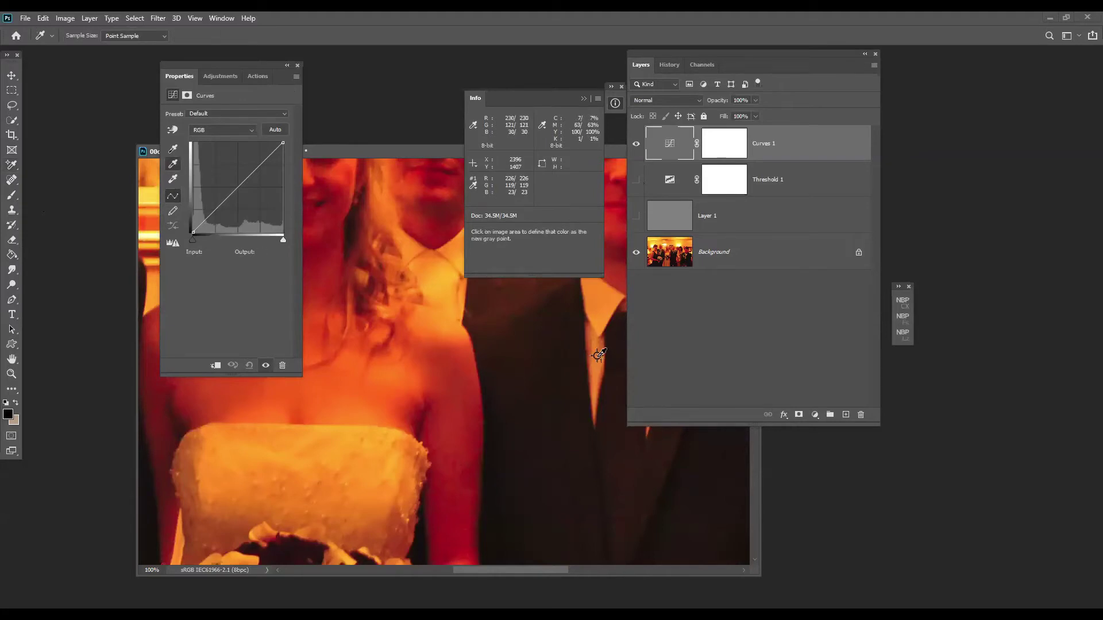
pyautogui.click(597, 354)
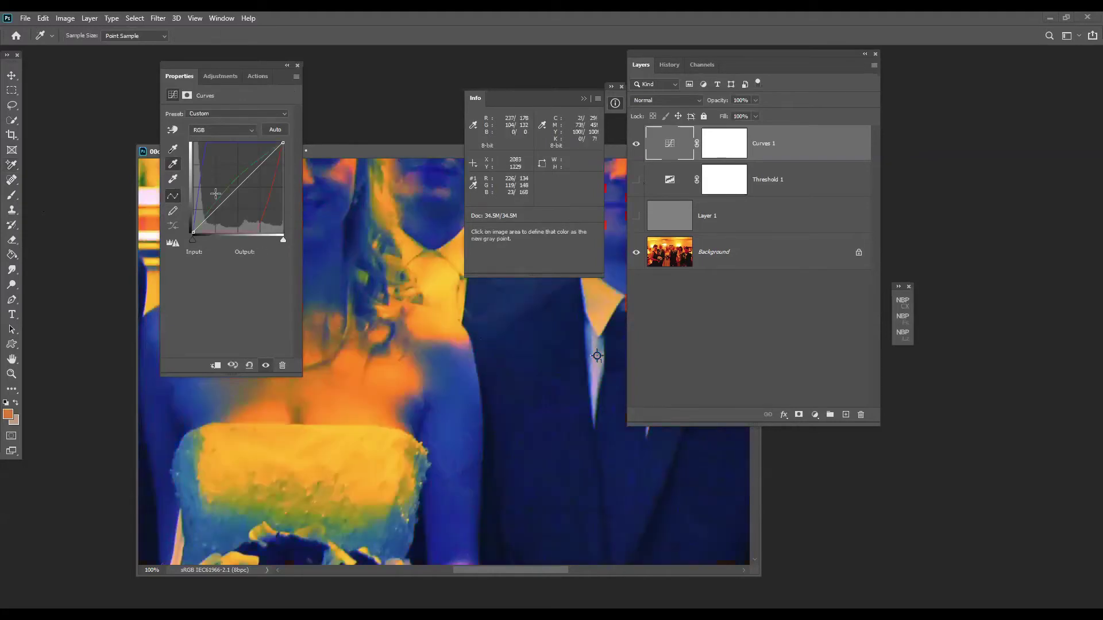
# - Move the Red curve's point to input 178, output 93 and the Green curve's point to input 89, output 132
pyautogui.click(222, 130)
pyautogui.click(218, 142)
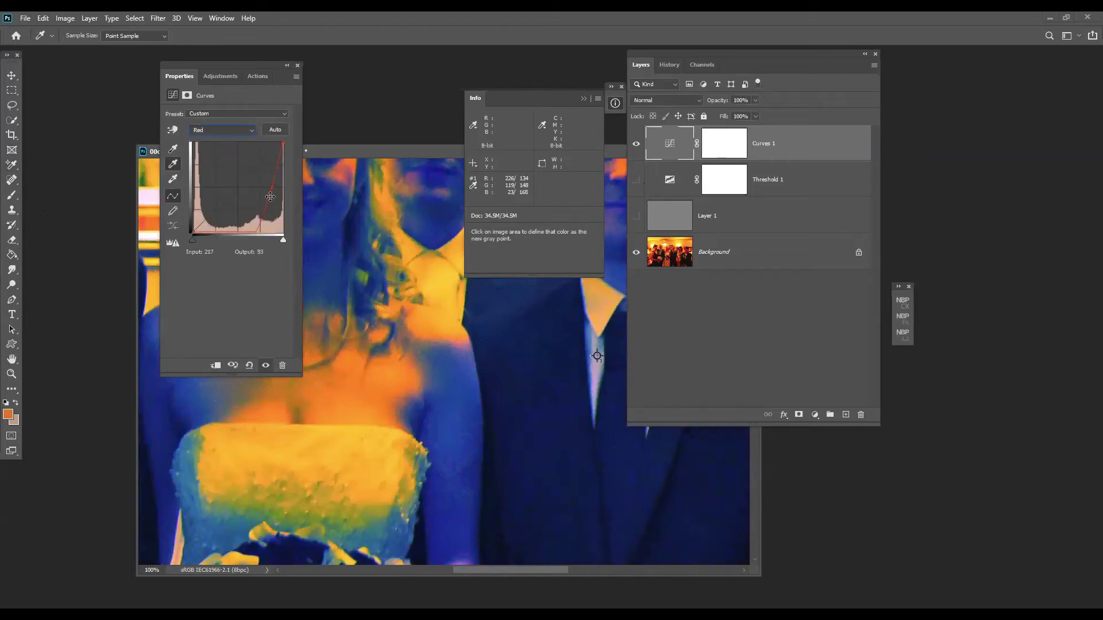
pyautogui.moveTo(267, 195); pyautogui.dragTo(252, 198)
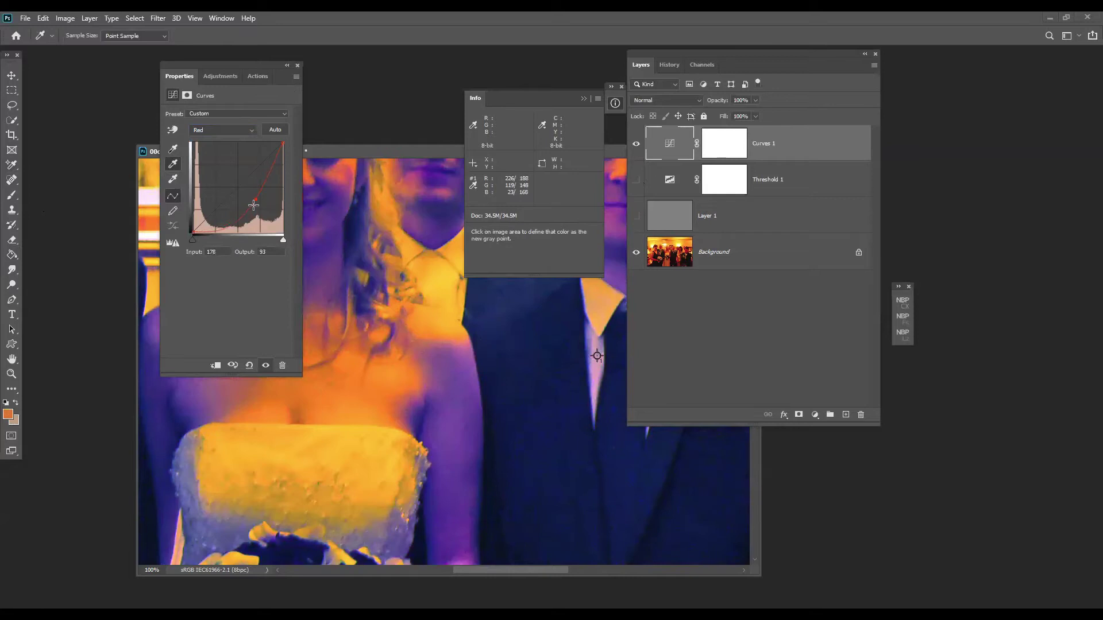
pyautogui.click(223, 130)
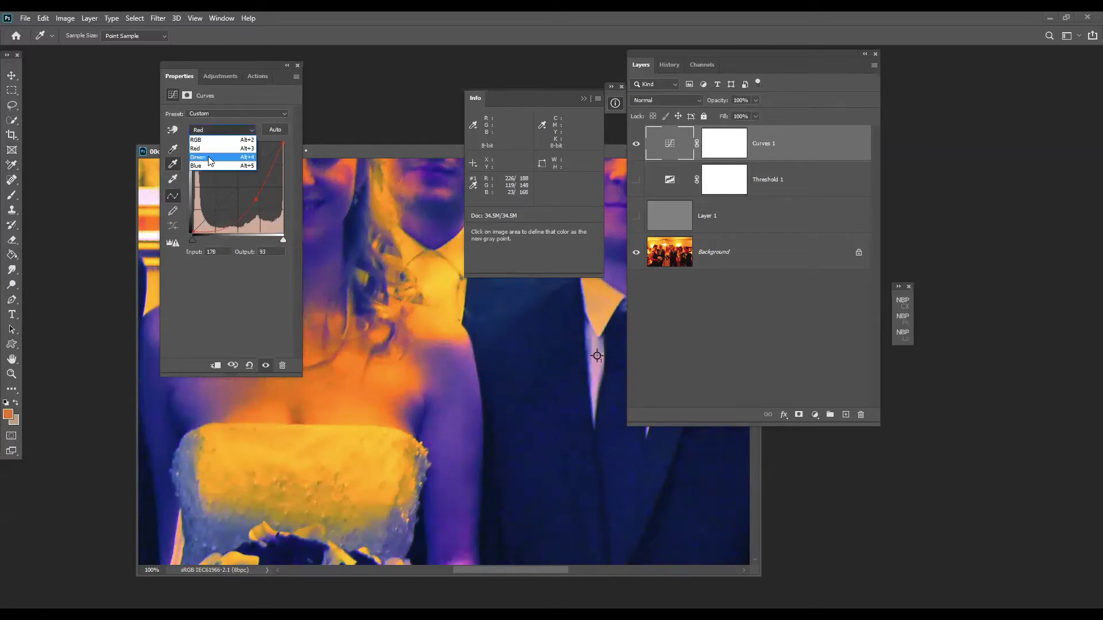
pyautogui.click(219, 151)
pyautogui.moveTo(228, 189); pyautogui.dragTo(224, 186)
# - Move the Blue curve's point to input 69, output 124
pyautogui.click(221, 131)
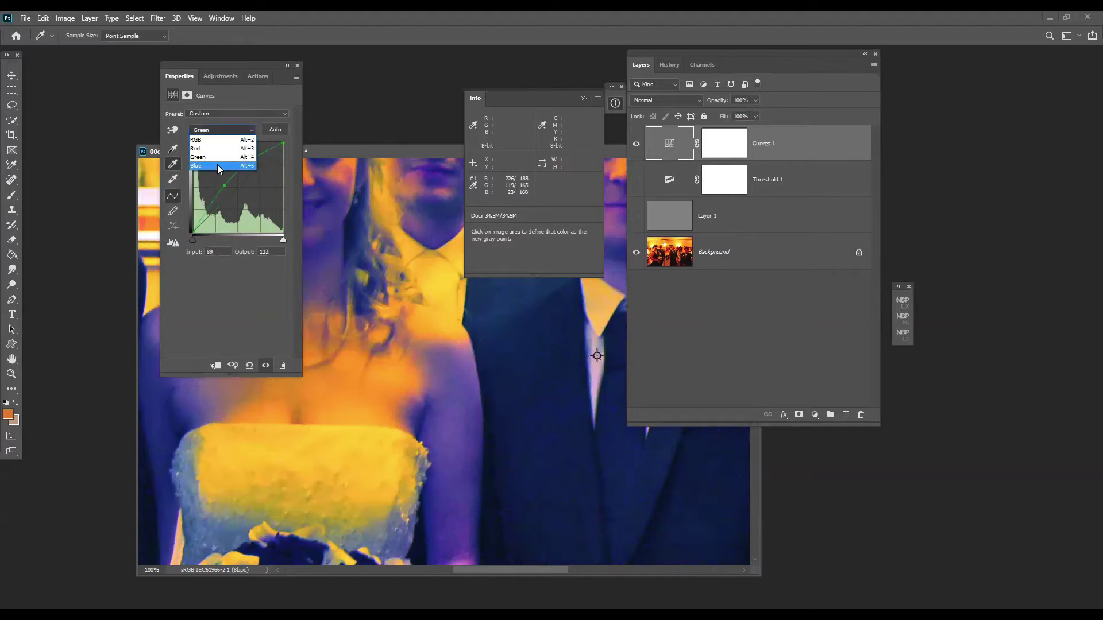
pyautogui.click(219, 167)
pyautogui.moveTo(201, 172); pyautogui.dragTo(217, 188)
# - Readjust the Red curve's point to input 162, output 93
pyautogui.click(211, 131)
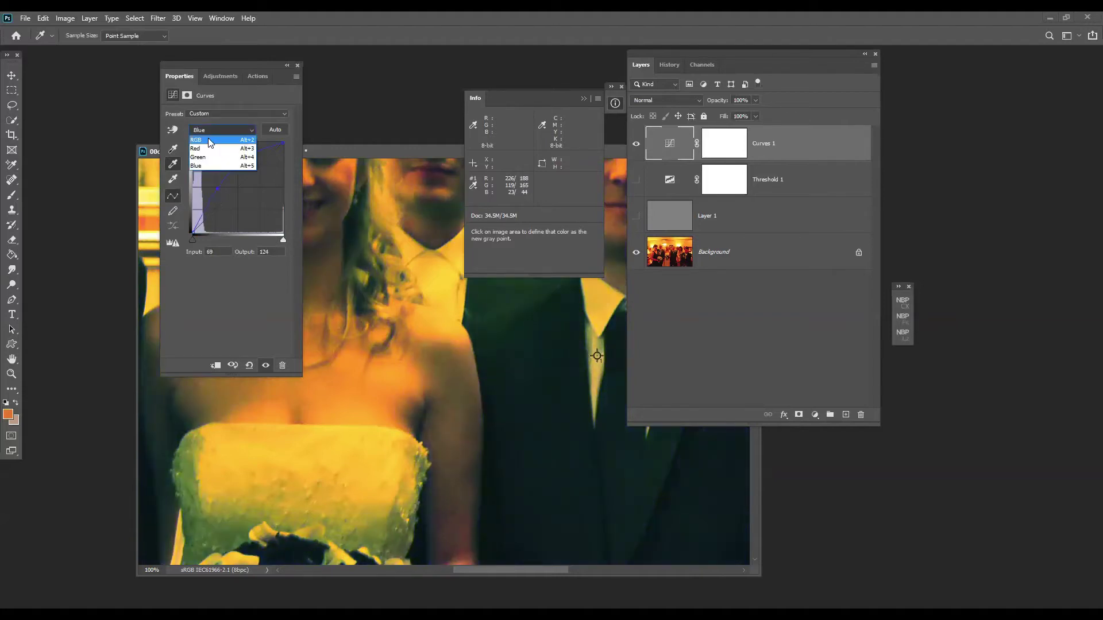
pyautogui.click(210, 141)
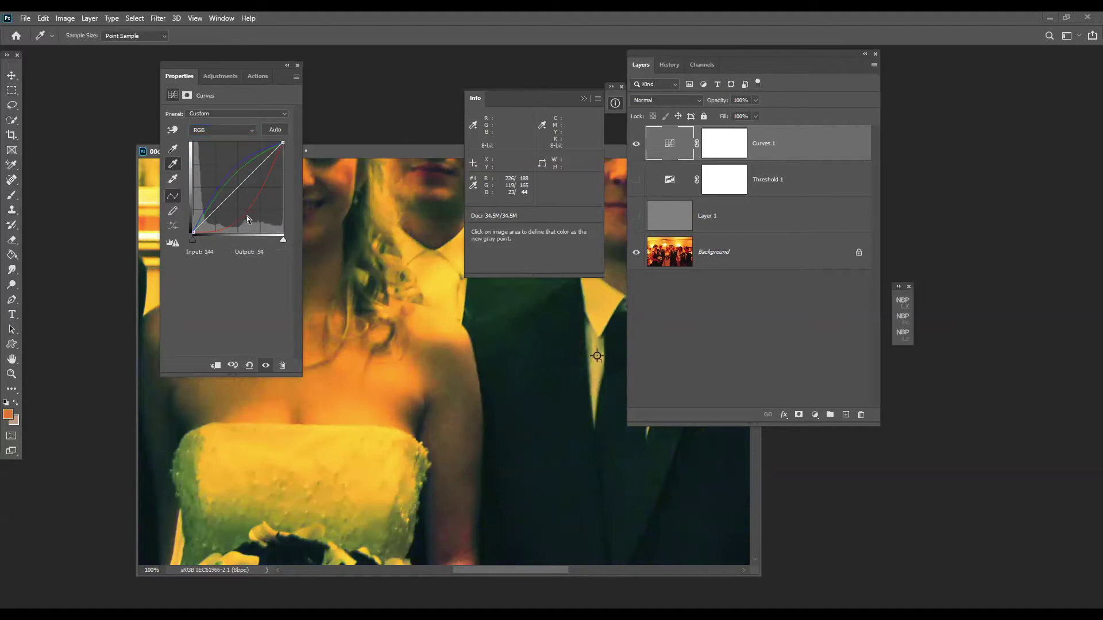
pyautogui.click(214, 131)
pyautogui.click(206, 148)
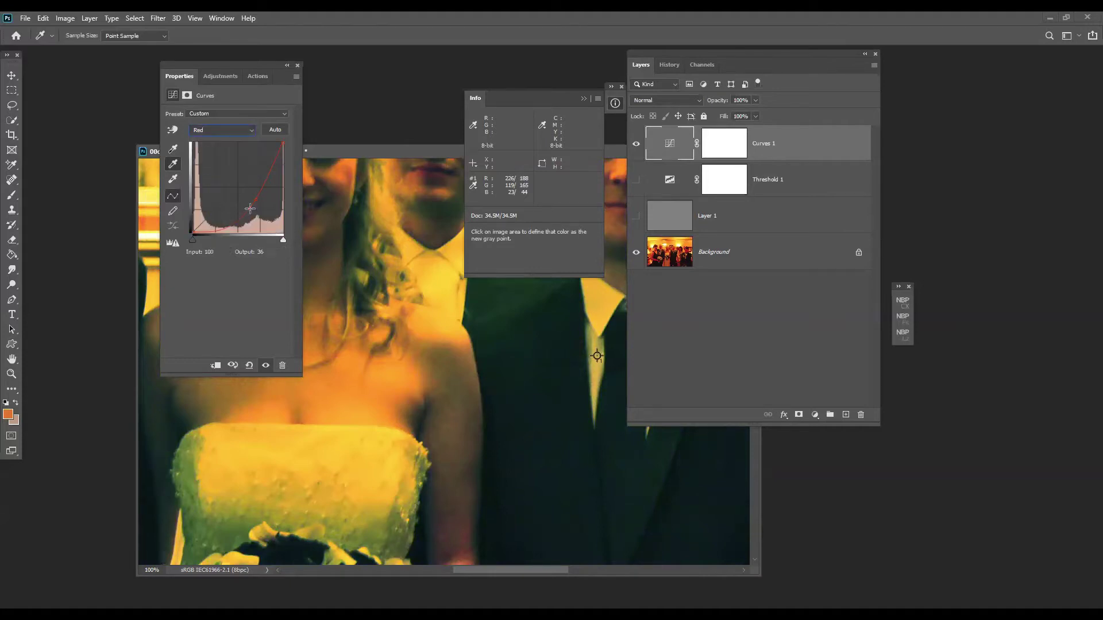
pyautogui.moveTo(254, 199); pyautogui.dragTo(250, 199)
# - Compare the wedding group photo with and without the Curves correction
pyautogui.hotkey('ctrl', '-')
pyautogui.hotkey('ctrl', '-')
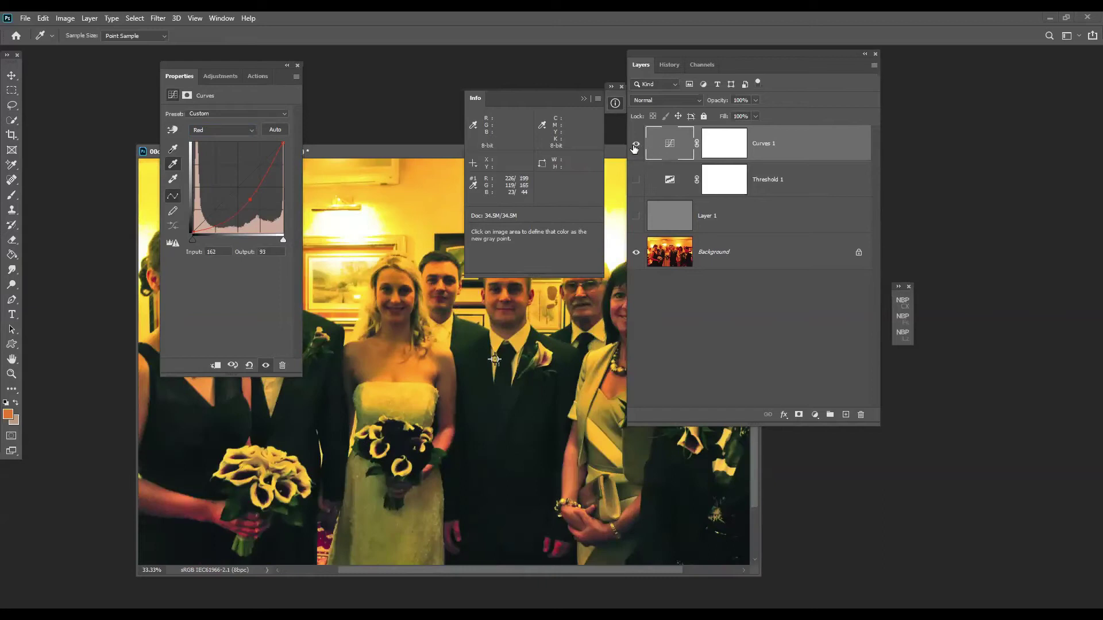
pyautogui.click(635, 144)
pyautogui.click(635, 146)
pyautogui.click(634, 145)
pyautogui.click(635, 146)
pyautogui.click(635, 144)
# - Close the wedding group photo without saving the changes
pyautogui.moveTo(385, 151); pyautogui.dragTo(40, 218)
pyautogui.hotkey('ctrl', 'w')
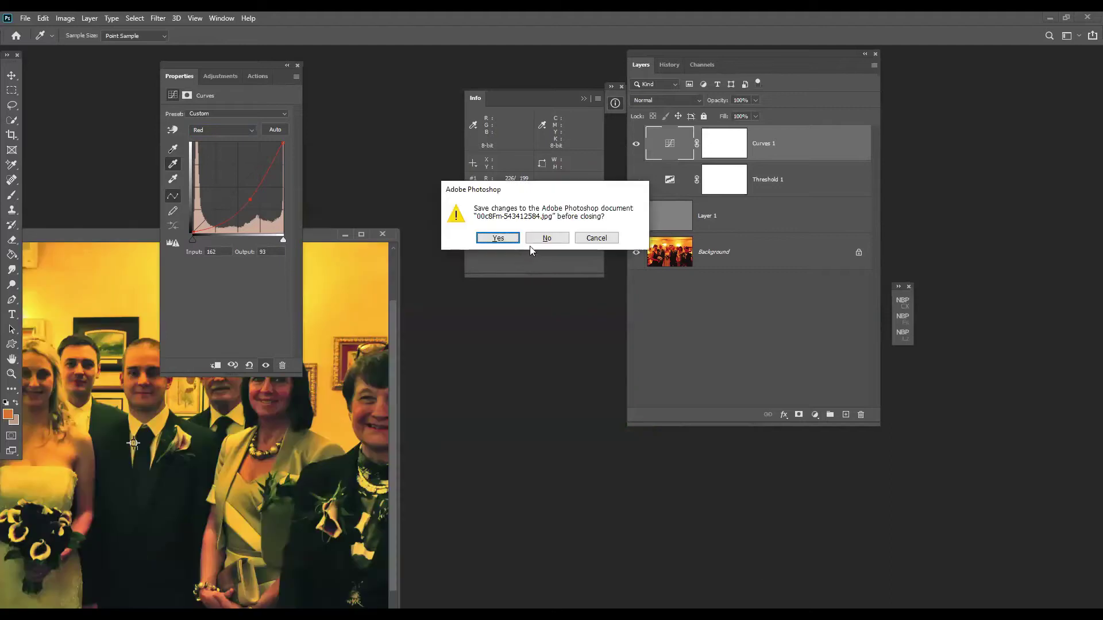
pyautogui.click(547, 237)
# - Open the photo Sample Image 4 from the Downloads folder
pyautogui.hotkey('ctrl', 'o')
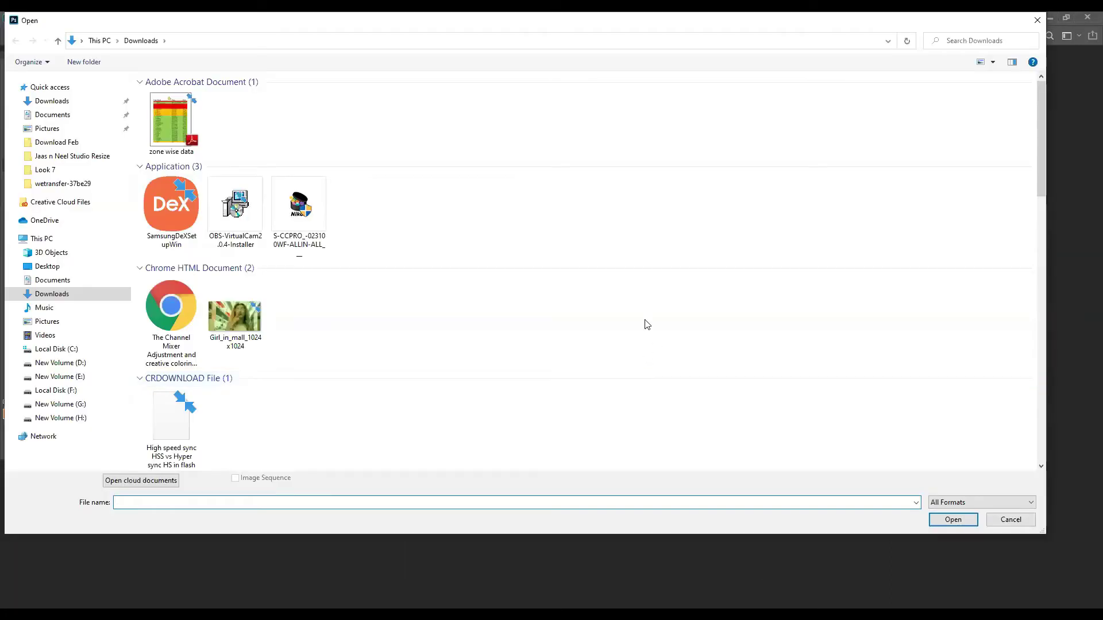
pyautogui.scroll(-5, 357, 322)
pyautogui.scroll(-6, 357, 323)
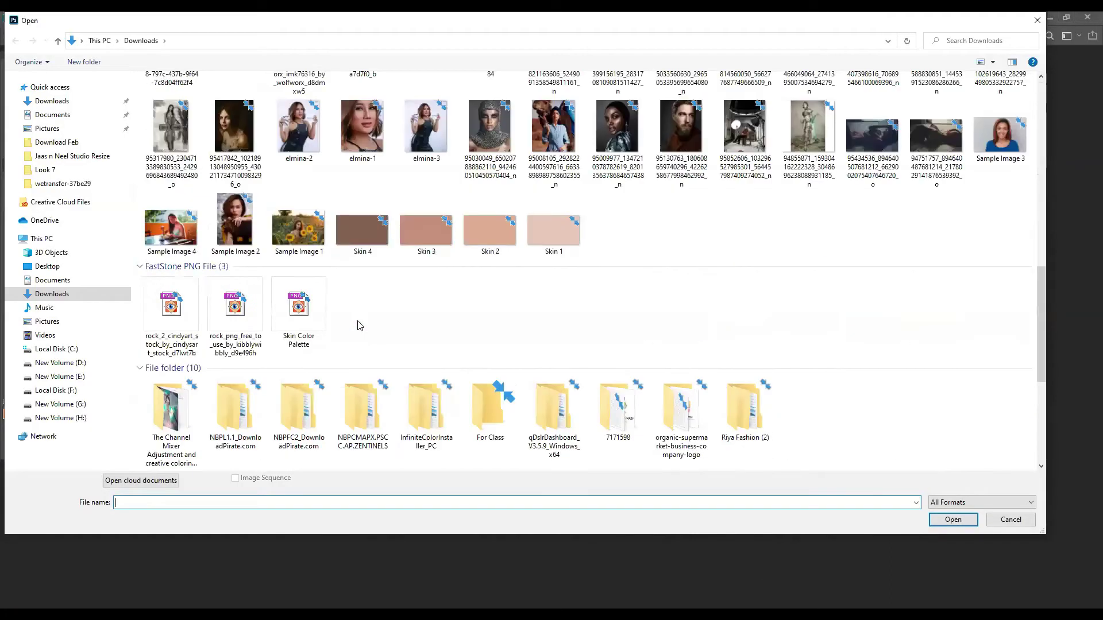
pyautogui.scroll(3, 357, 321)
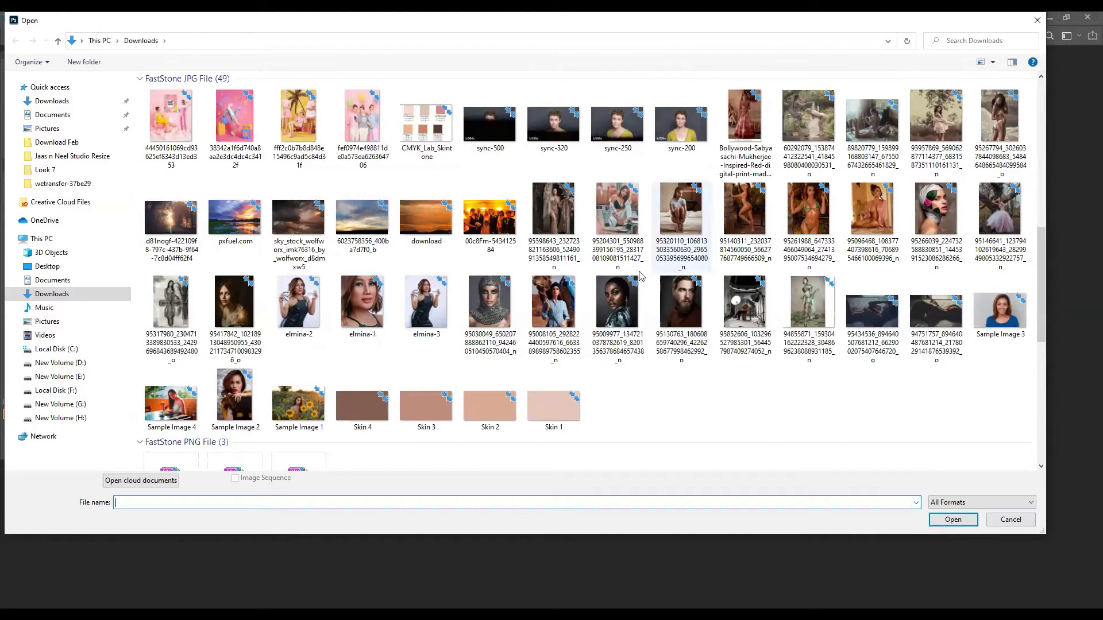
pyautogui.click(183, 404)
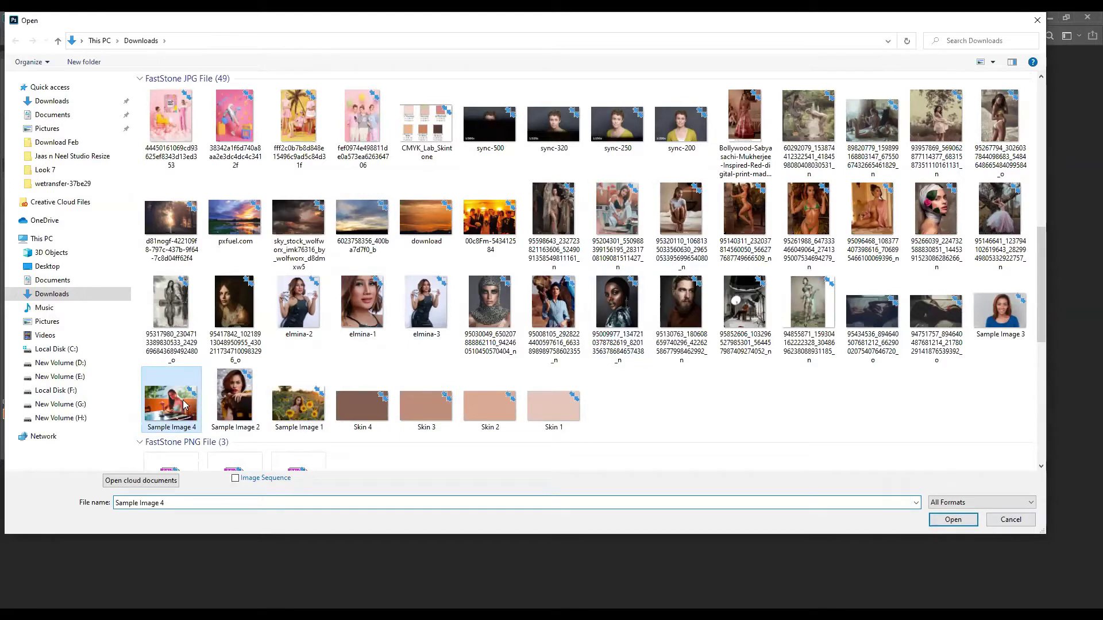
pyautogui.doubleClick(184, 404)
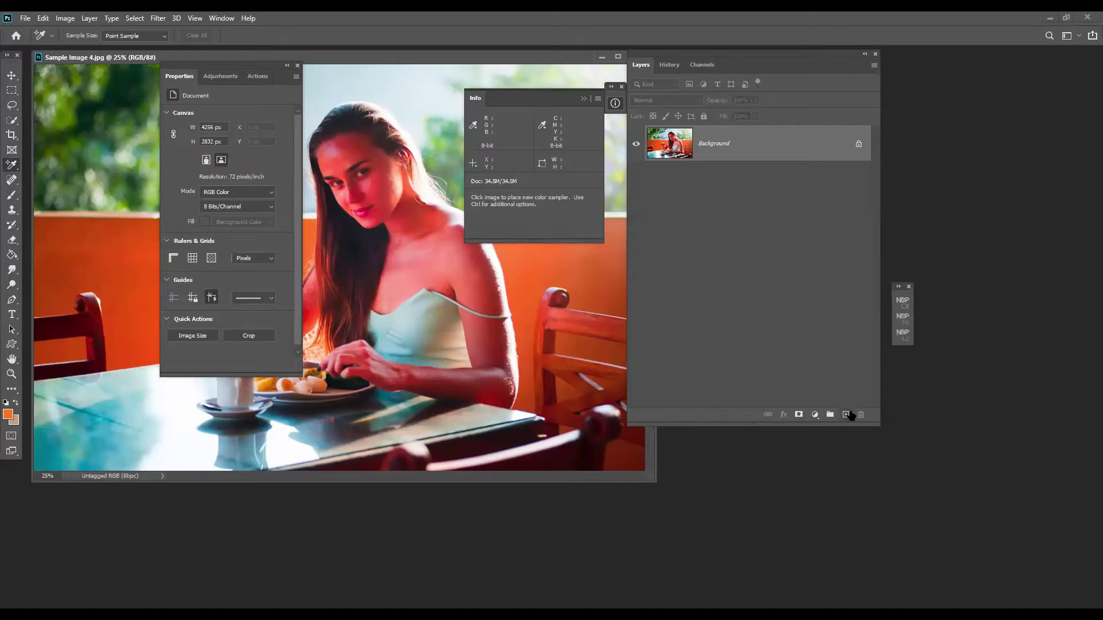
# - Add a new empty layer above the Background
pyautogui.click(846, 415)
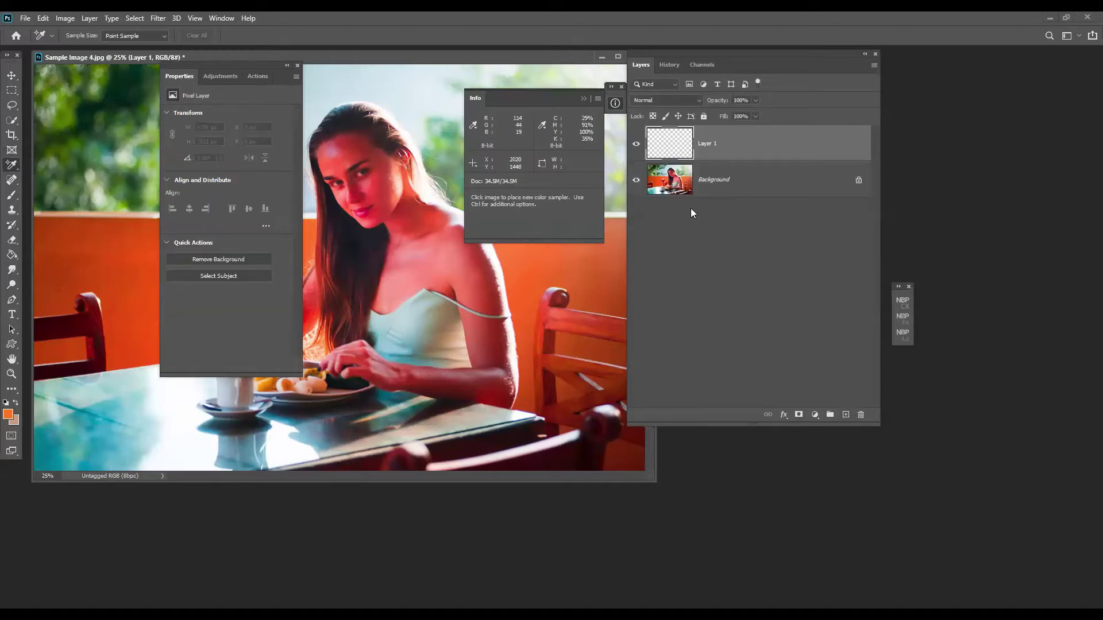
pyautogui.press('g')
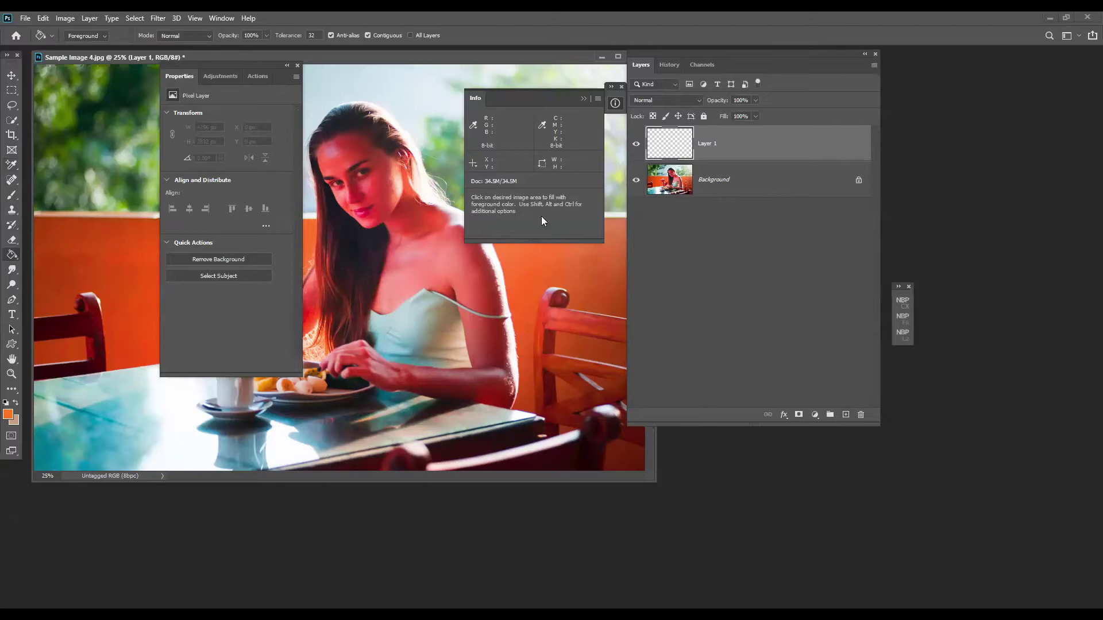
pyautogui.click(448, 275)
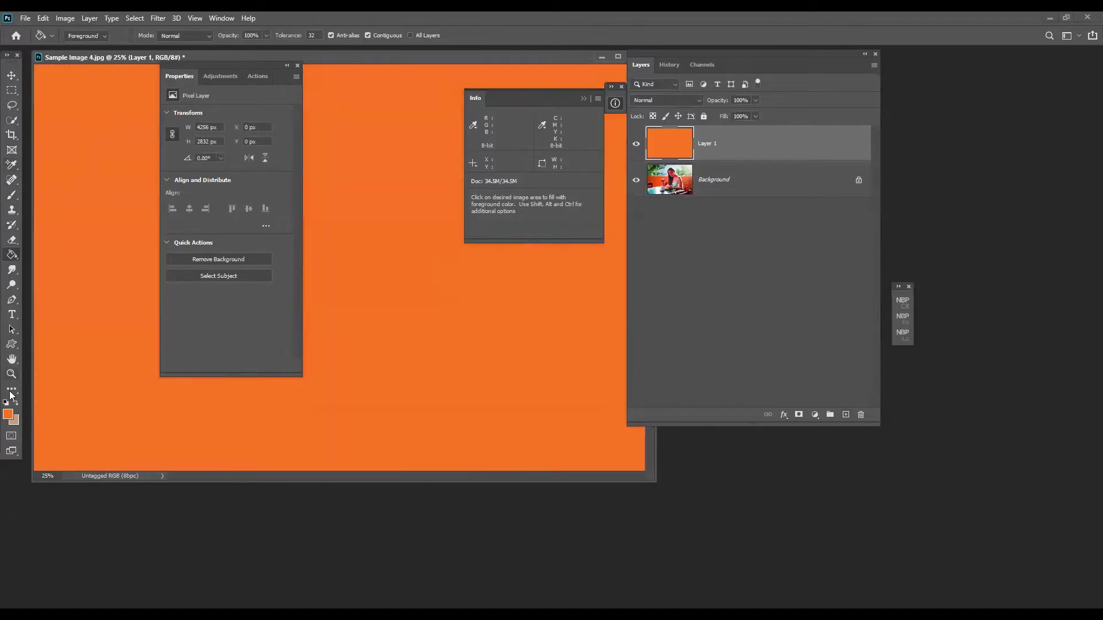
pyautogui.hotkey('ctrl', 'z')
# - Set the foreground color to white (ffffff) and fill the new layer with it
pyautogui.click(9, 414)
pyautogui.click(671, 114)
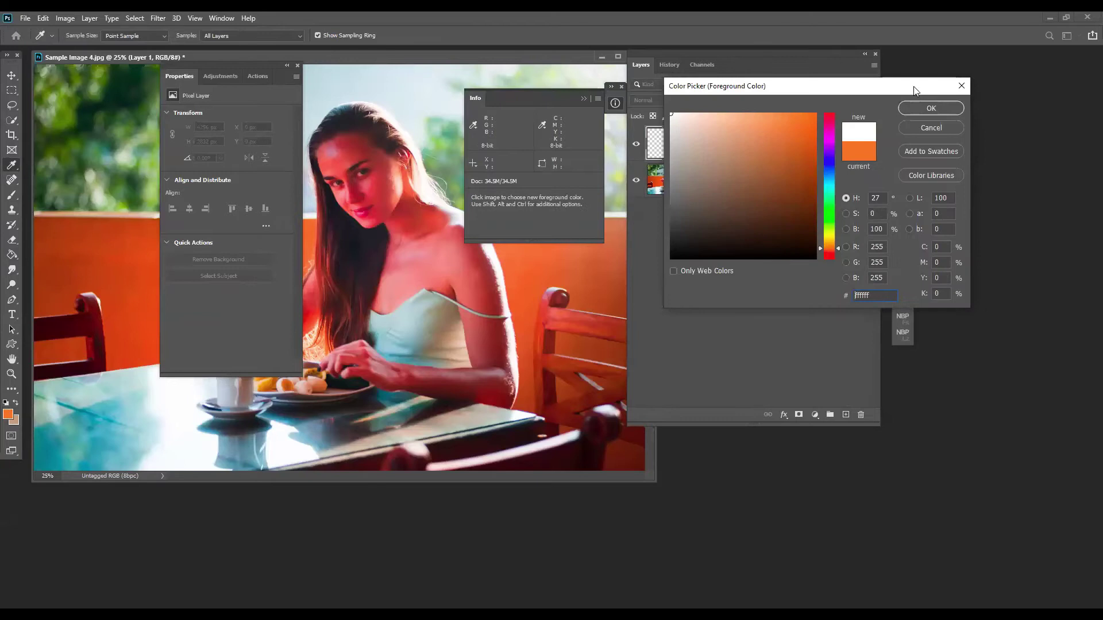
pyautogui.press('Return')
pyautogui.click(407, 263)
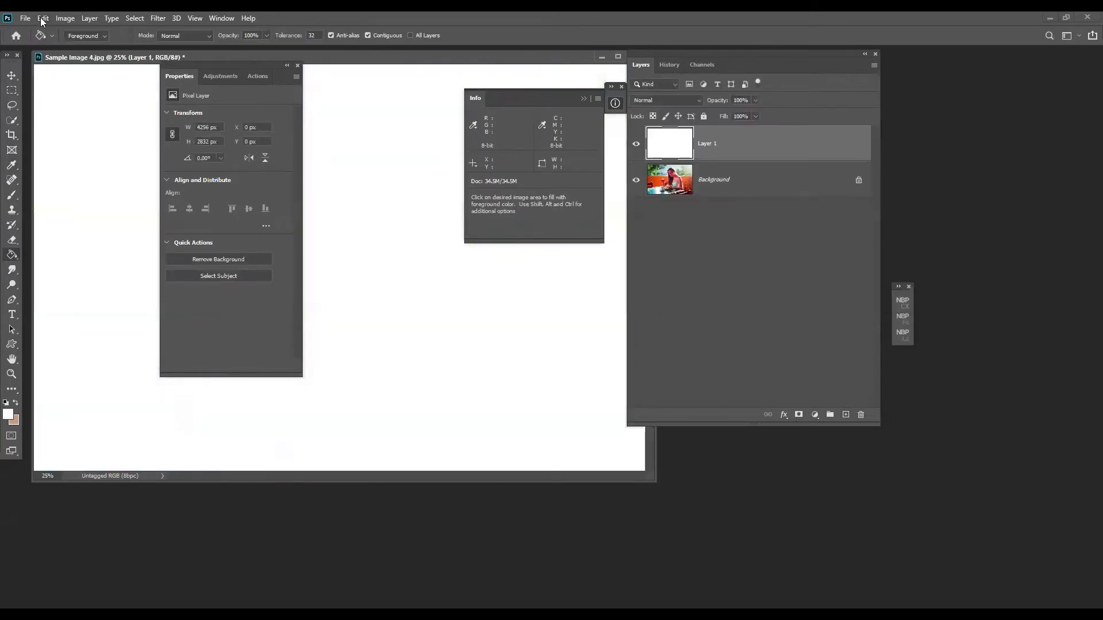
# - Fill Layer 1 with 50% Gray and set its blend mode to Difference
pyautogui.click(43, 18)
pyautogui.click(59, 198)
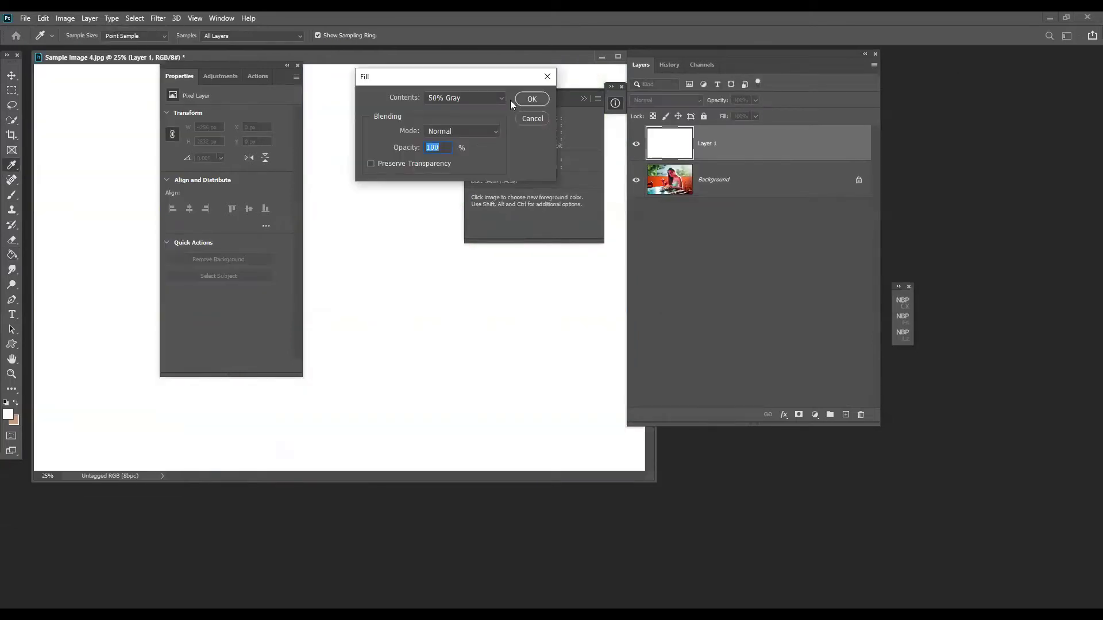
pyautogui.click(531, 98)
pyautogui.press('g')
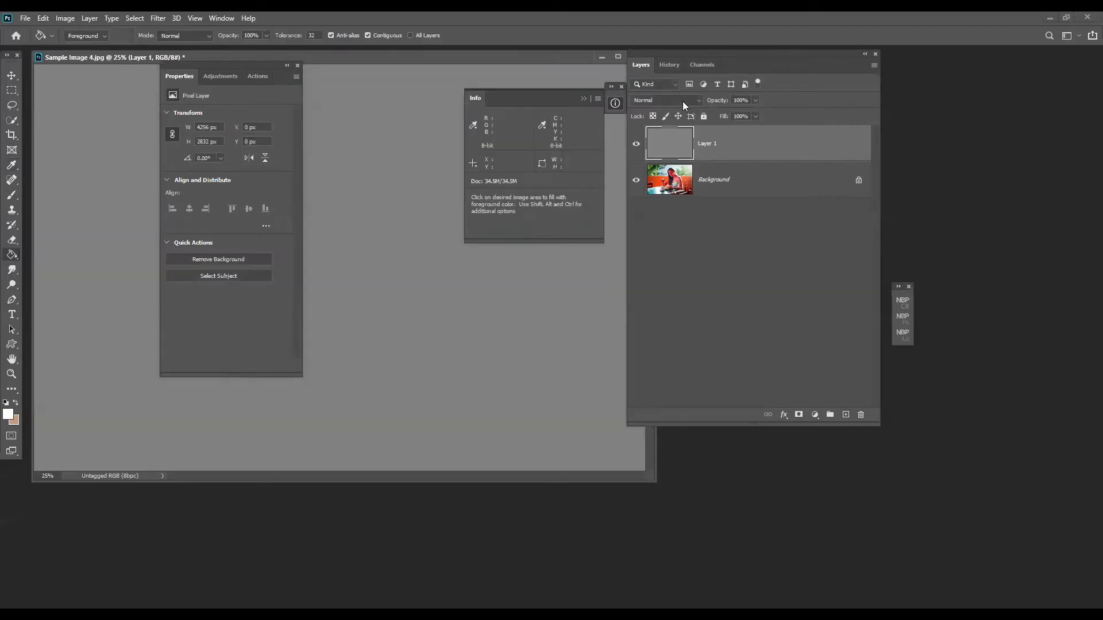
pyautogui.click(682, 101)
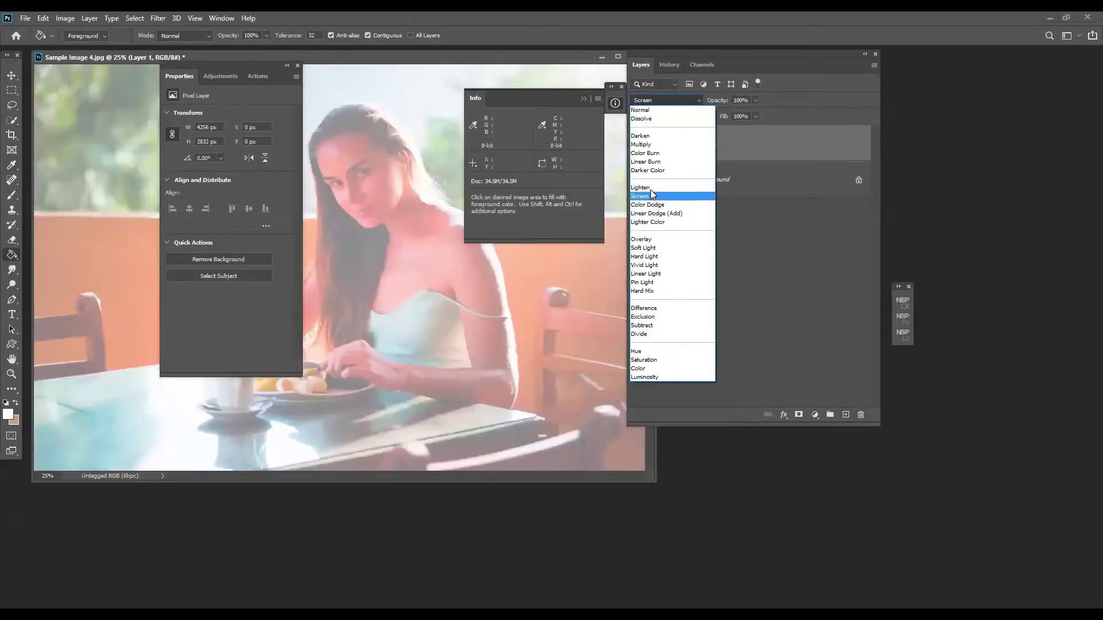
pyautogui.click(646, 309)
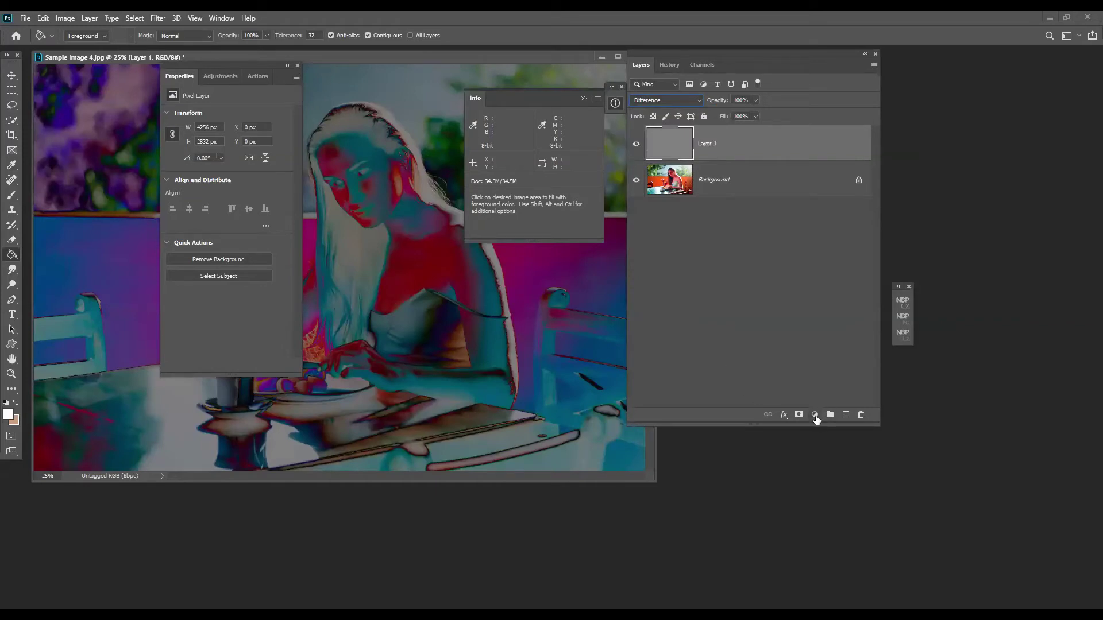
# - Add a Threshold adjustment layer above the gray layer and set its level to 38
pyautogui.click(815, 415)
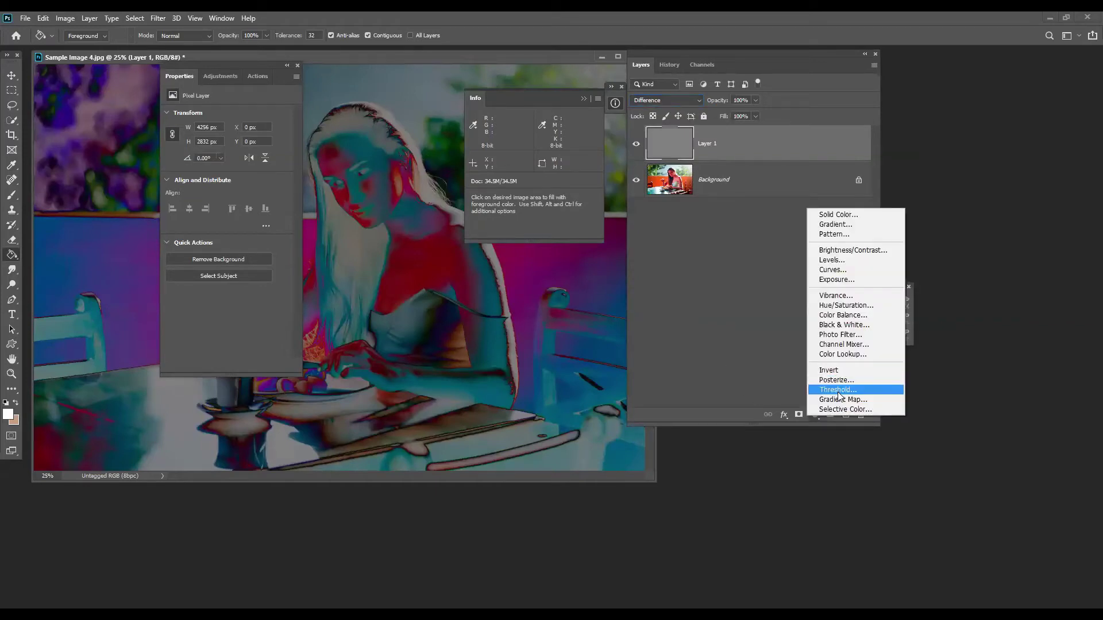
pyautogui.click(838, 390)
pyautogui.moveTo(227, 179); pyautogui.dragTo(185, 182)
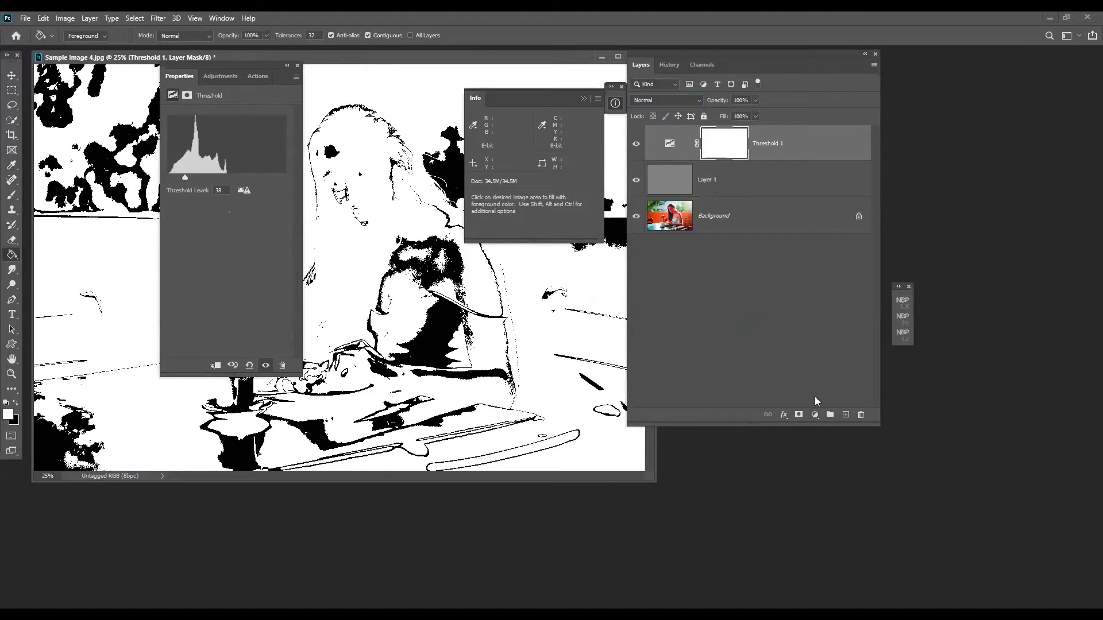
# - Activate the Color Sampler tool and refine the Threshold level to 34 while checking the black areas around the woman's face
pyautogui.click(815, 414)
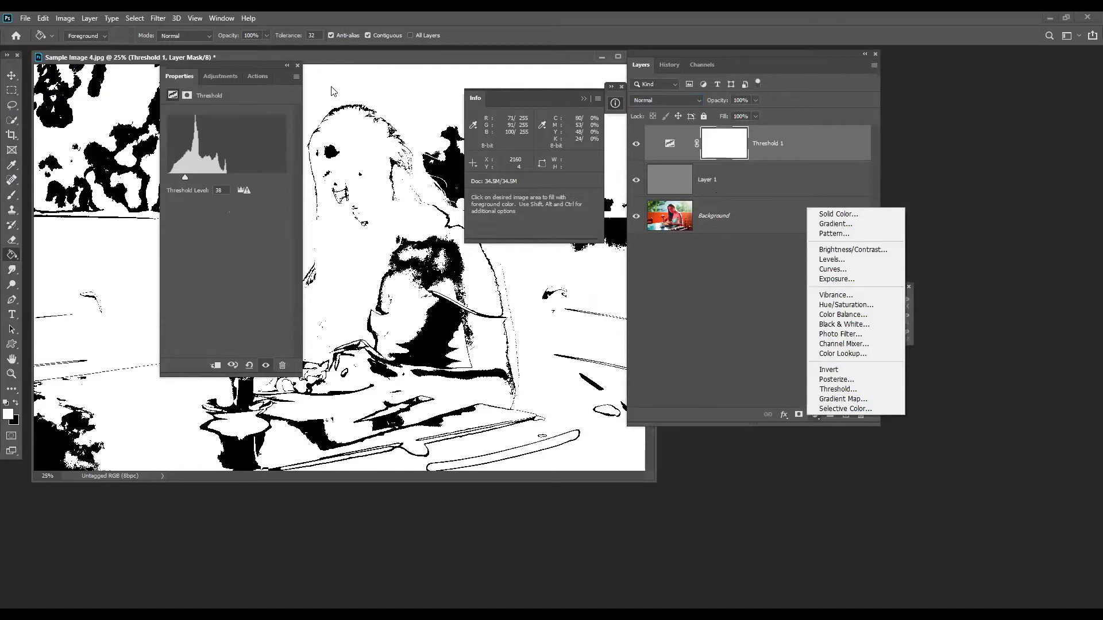
pyautogui.rightClick(12, 165)
pyautogui.click(50, 186)
pyautogui.scroll(4, 398, 187)
pyautogui.press('space')
pyautogui.moveTo(387, 181); pyautogui.dragTo(343, 176)
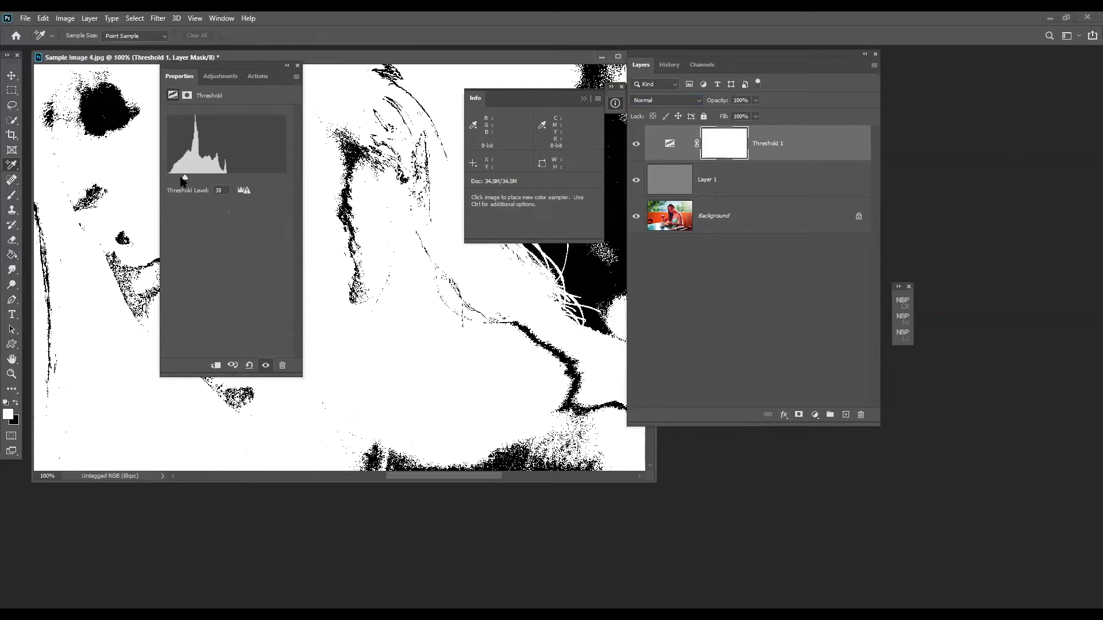
pyautogui.moveTo(185, 180); pyautogui.dragTo(183, 178)
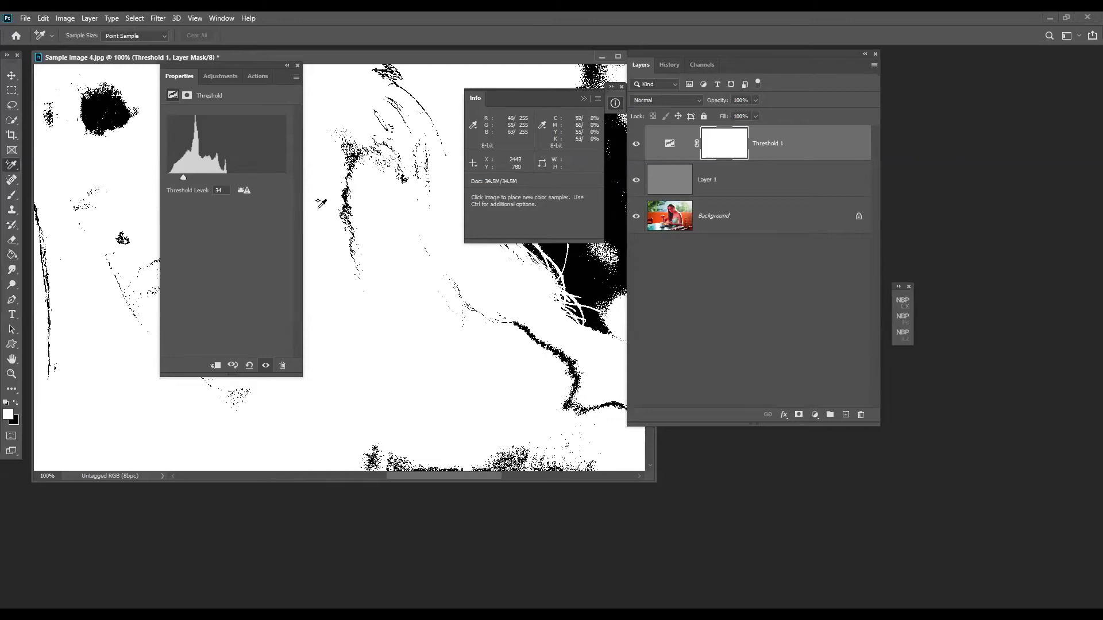
pyautogui.hotkey('ctrl', '+')
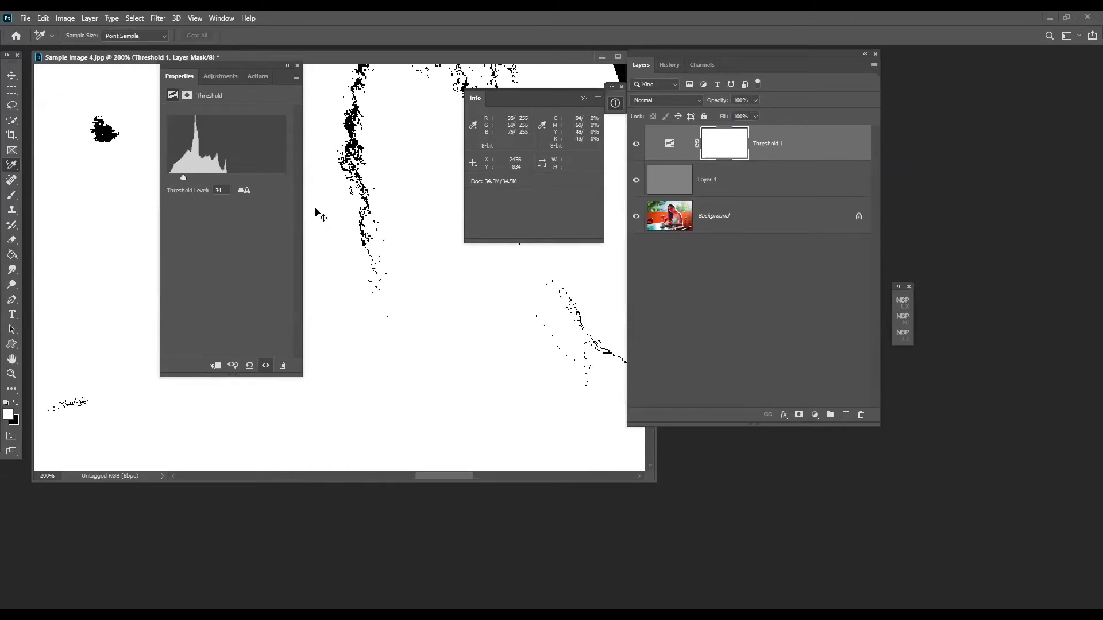
# - Place a color sampler on the black area beside the woman's cheek and hide the Threshold 1 and Layer 1 layers
pyautogui.click(355, 143)
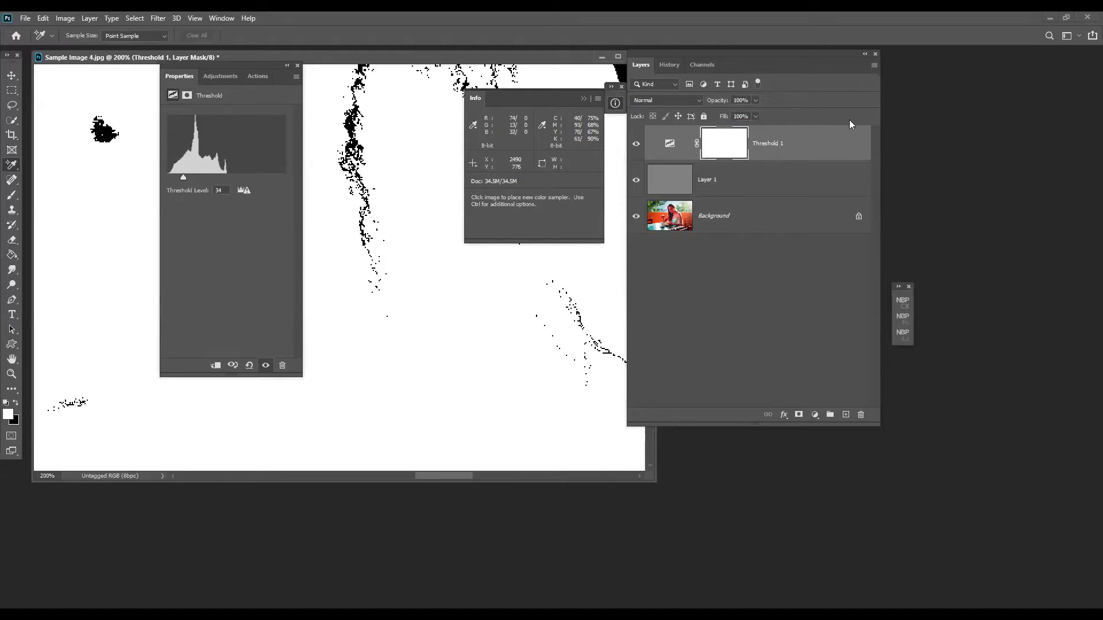
pyautogui.click(639, 144)
pyautogui.click(640, 179)
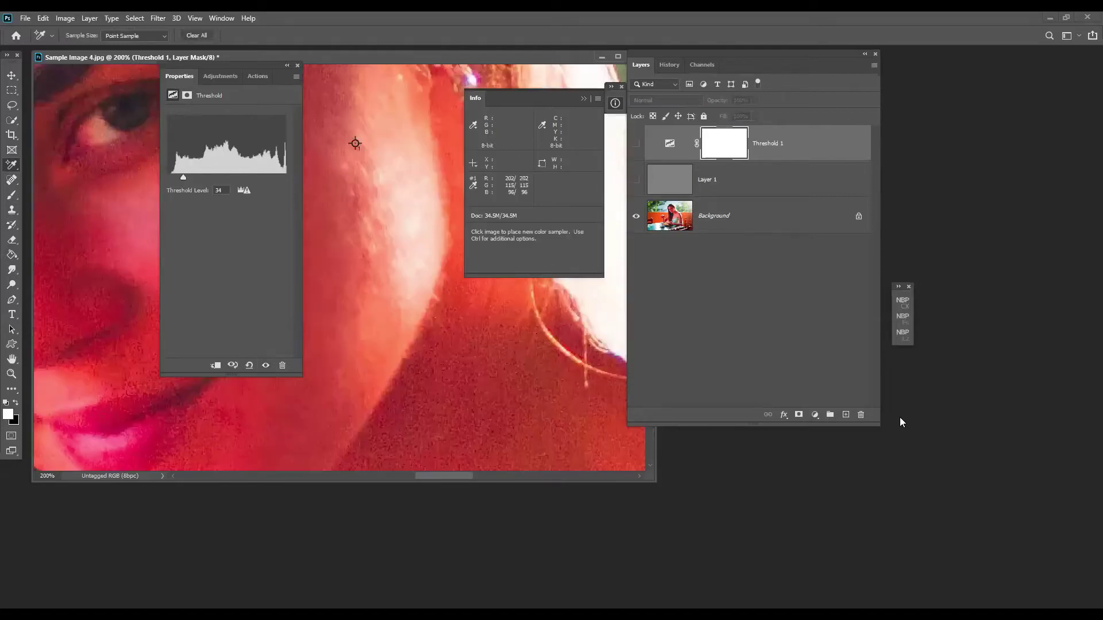
# - Add a Curves adjustment layer above Threshold 1 and activate the Eyedropper tool
pyautogui.click(814, 414)
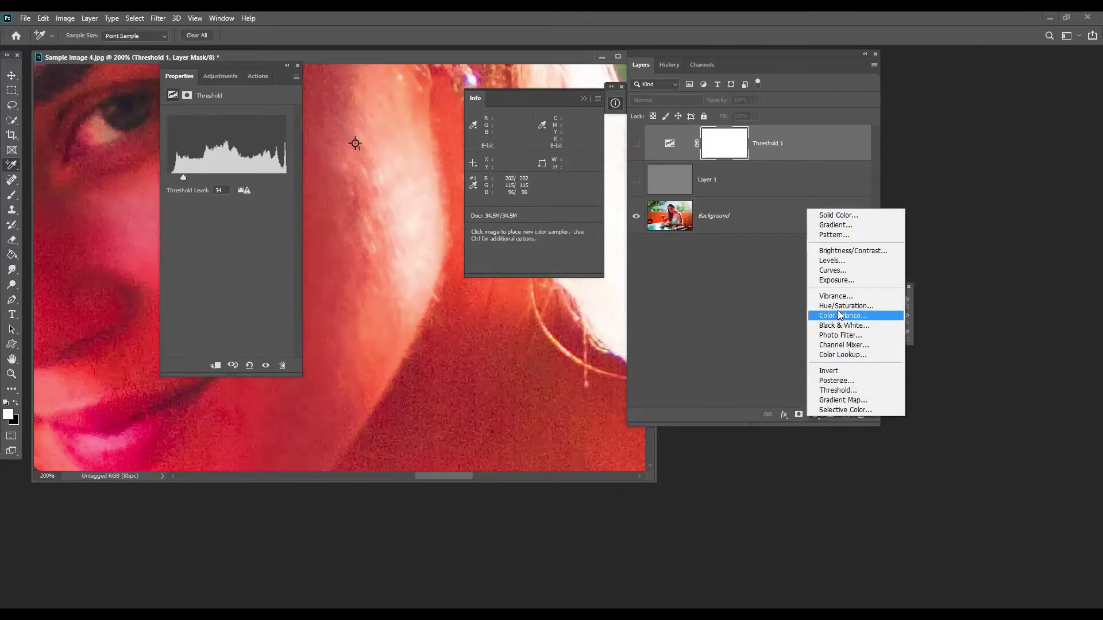
pyautogui.click(846, 271)
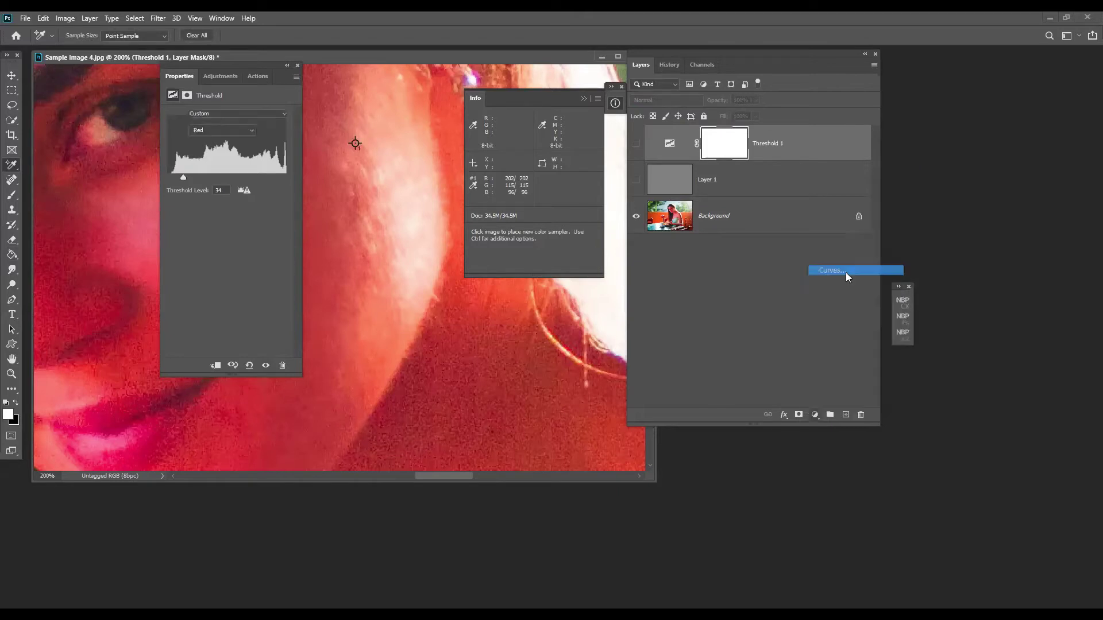
pyautogui.rightClick(6, 166)
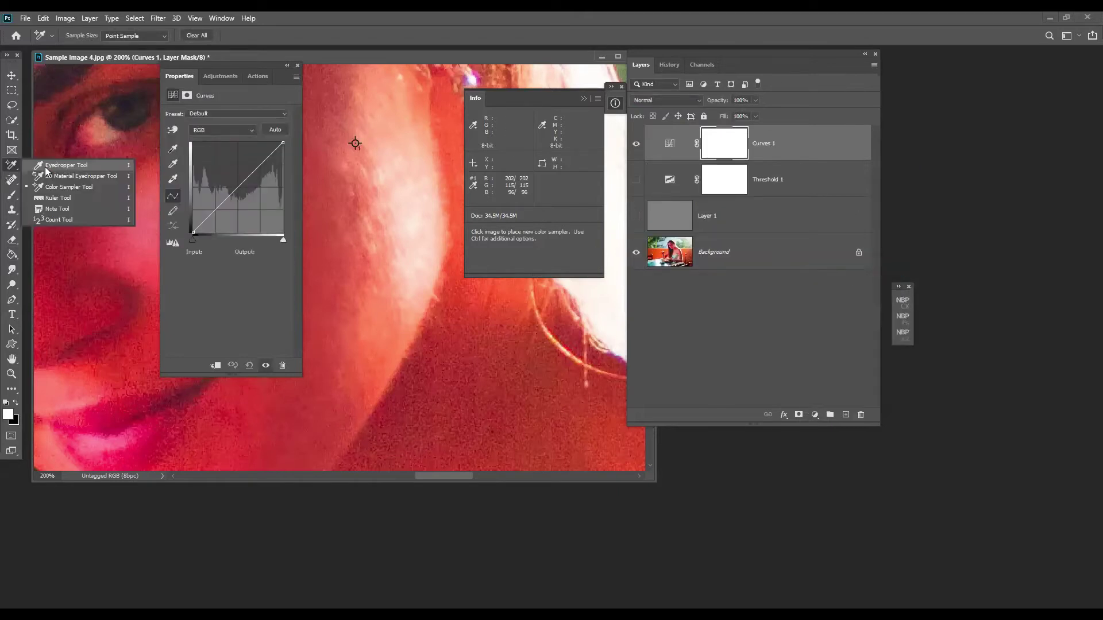
pyautogui.click(46, 167)
pyautogui.click(172, 149)
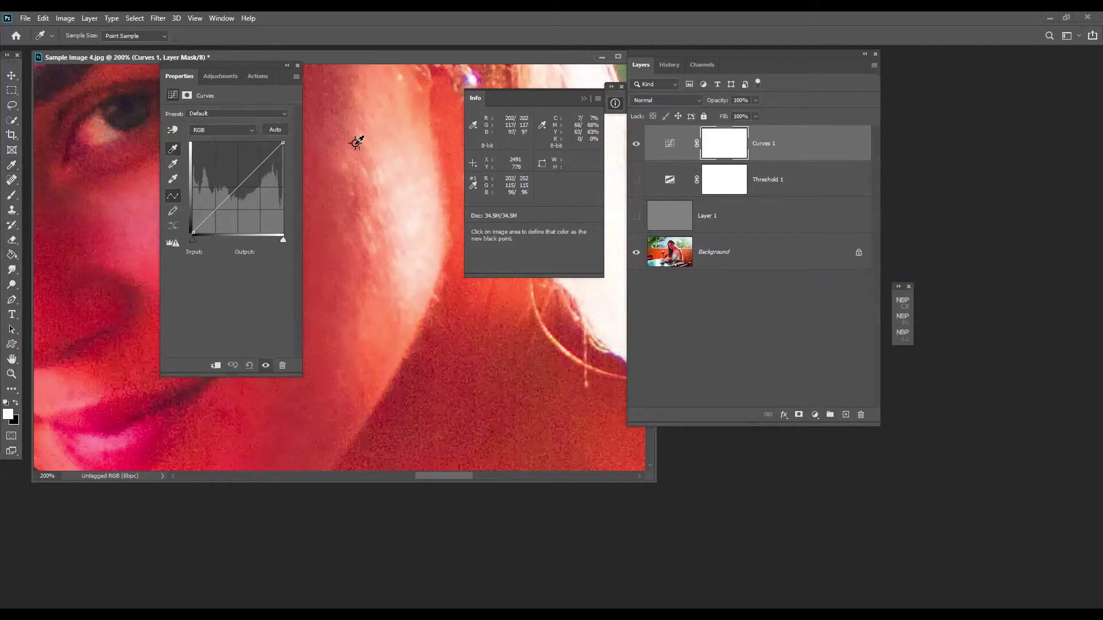
pyautogui.click(356, 142)
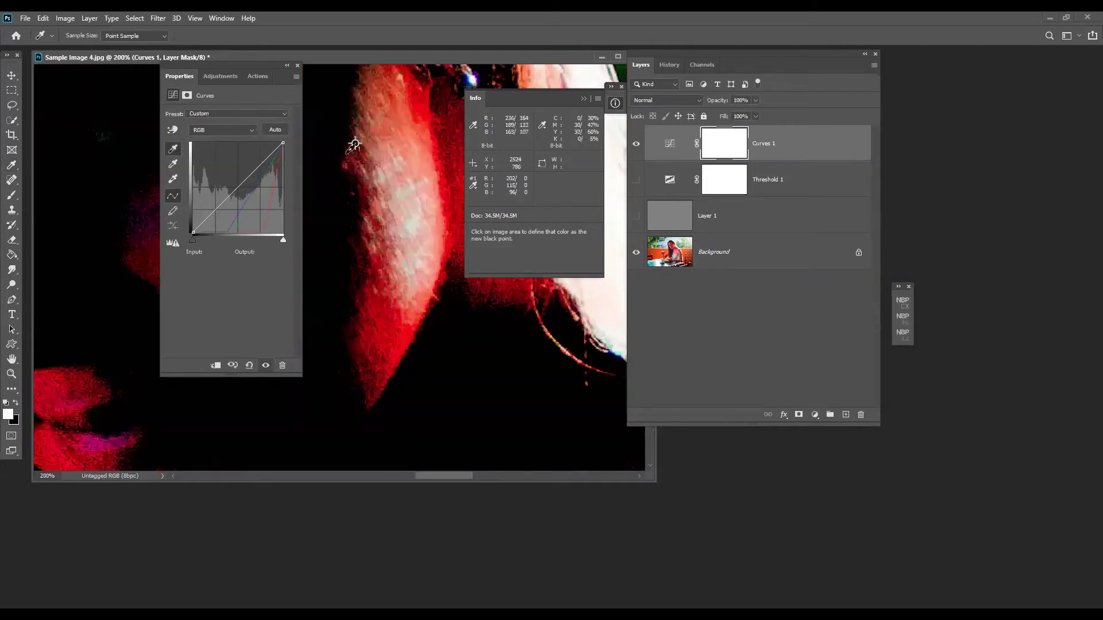
pyautogui.hotkey('ctrl', 'z')
# - Set the gray point of Curves 1 at the color sampler mark on the woman's cheek
pyautogui.click(174, 164)
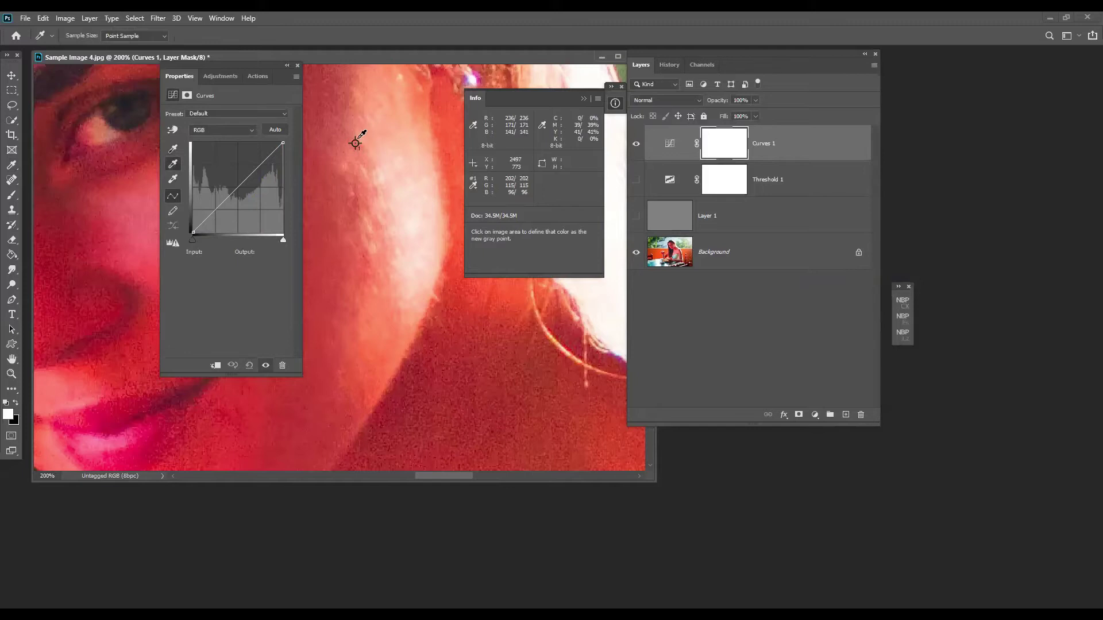
pyautogui.click(356, 142)
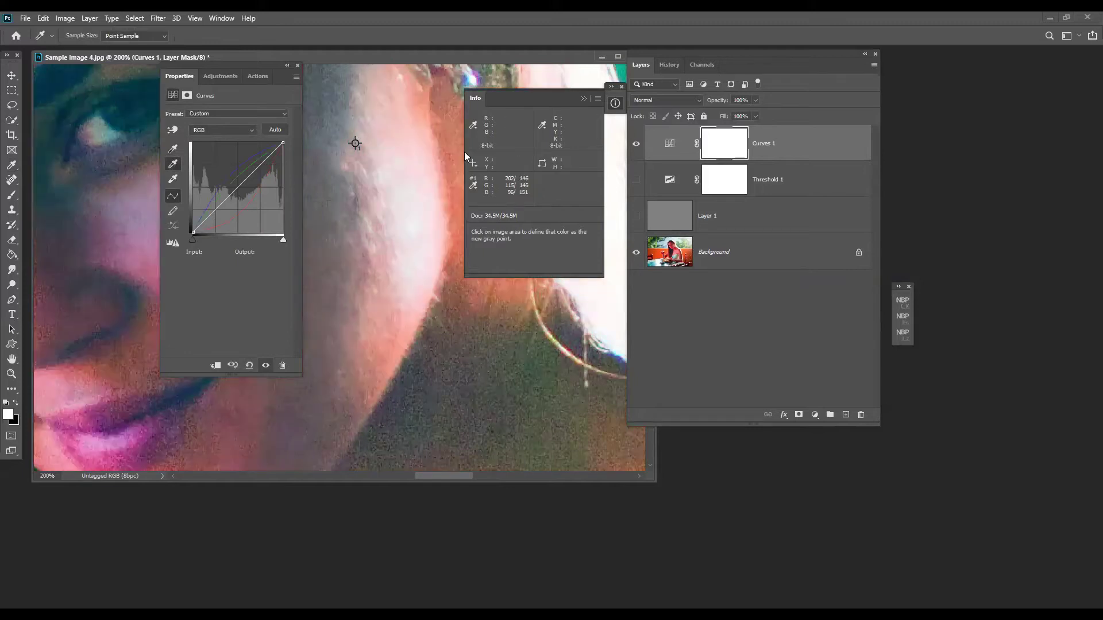
pyautogui.hotkey('ctrl', '-')
pyautogui.hotkey('ctrl', '-')
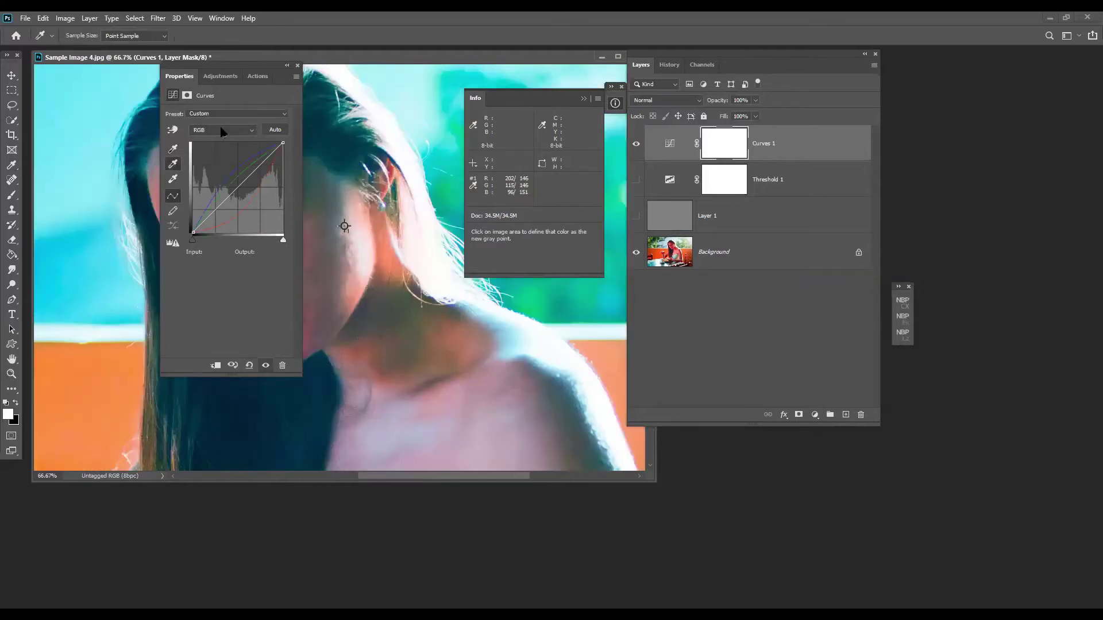
# - Raise the red curve's point to input 168, output 134, and slightly reduce the blue curve in Curves 1
pyautogui.click(223, 131)
pyautogui.click(215, 144)
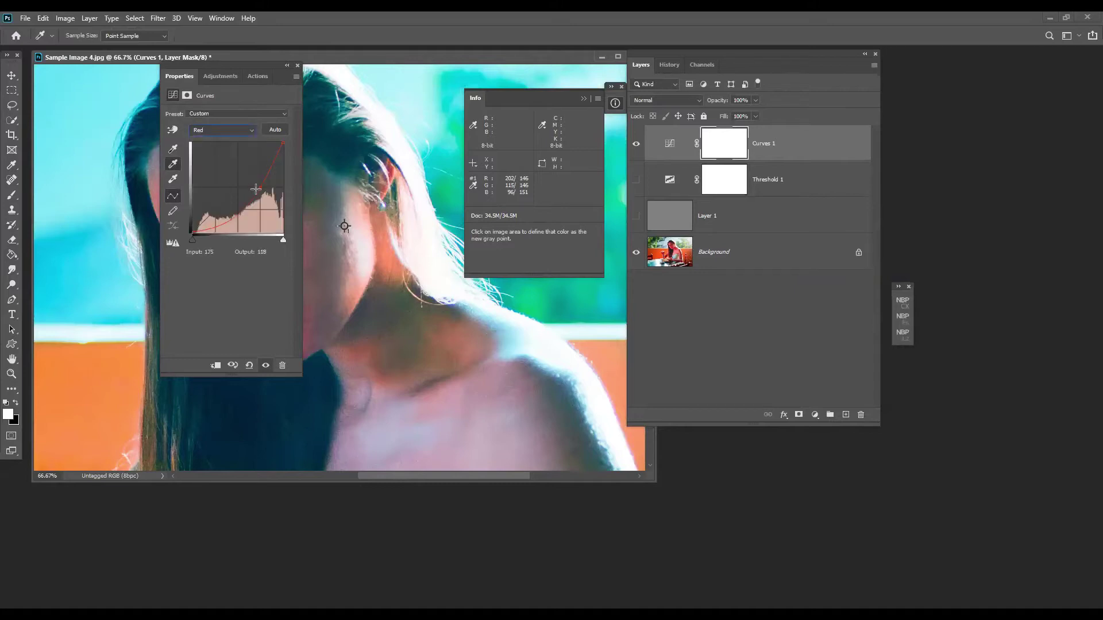
pyautogui.moveTo(254, 188); pyautogui.dragTo(247, 186)
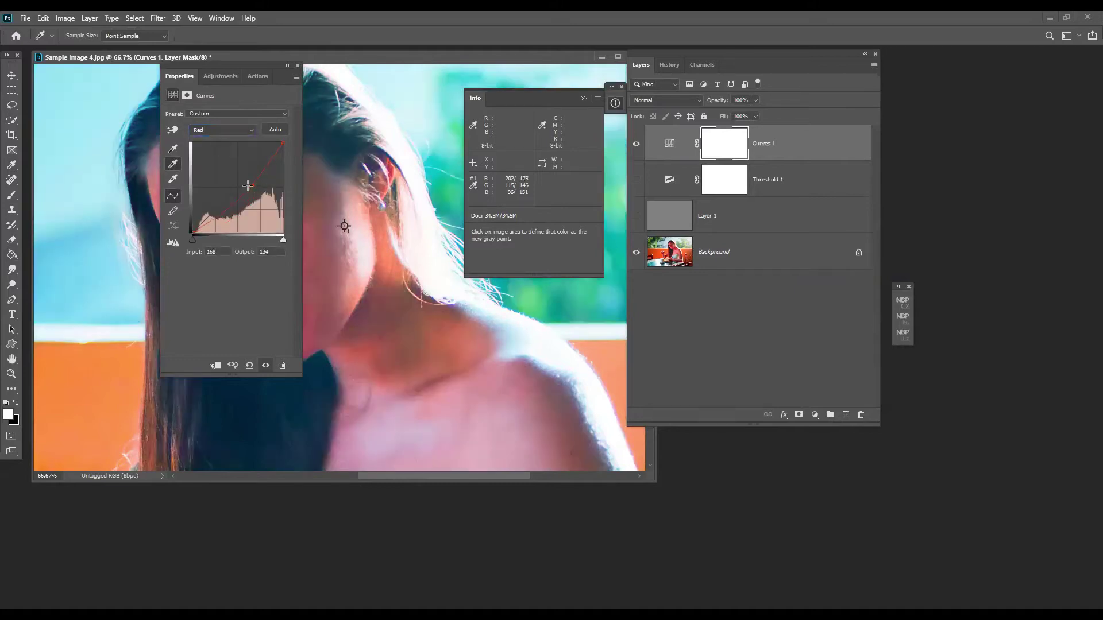
pyautogui.click(222, 132)
pyautogui.click(217, 162)
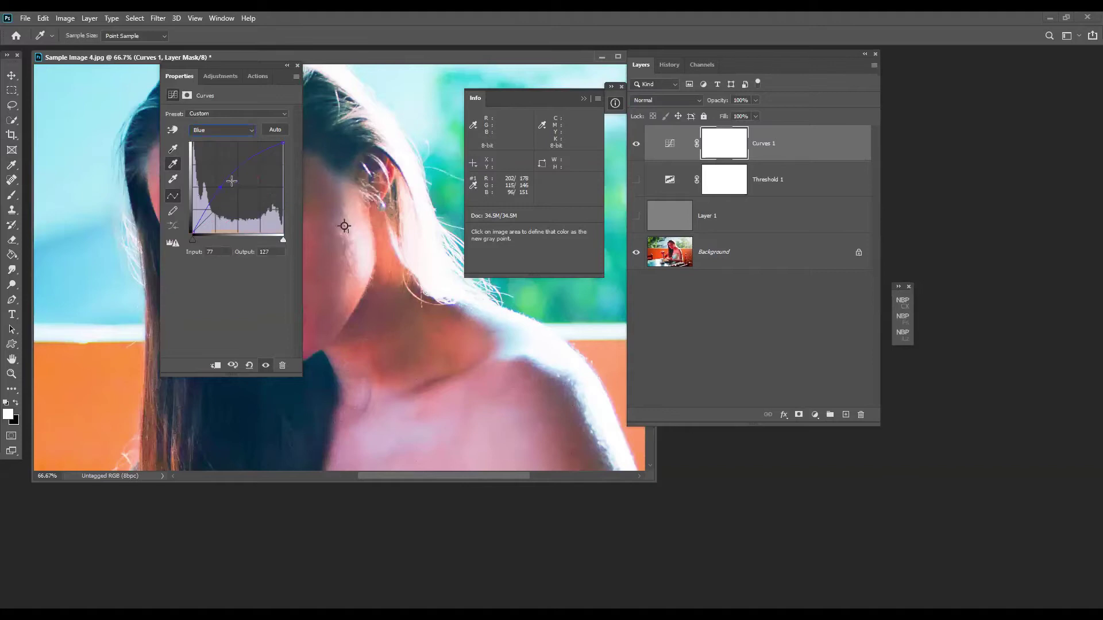
pyautogui.moveTo(219, 187); pyautogui.dragTo(224, 189)
pyautogui.click(296, 65)
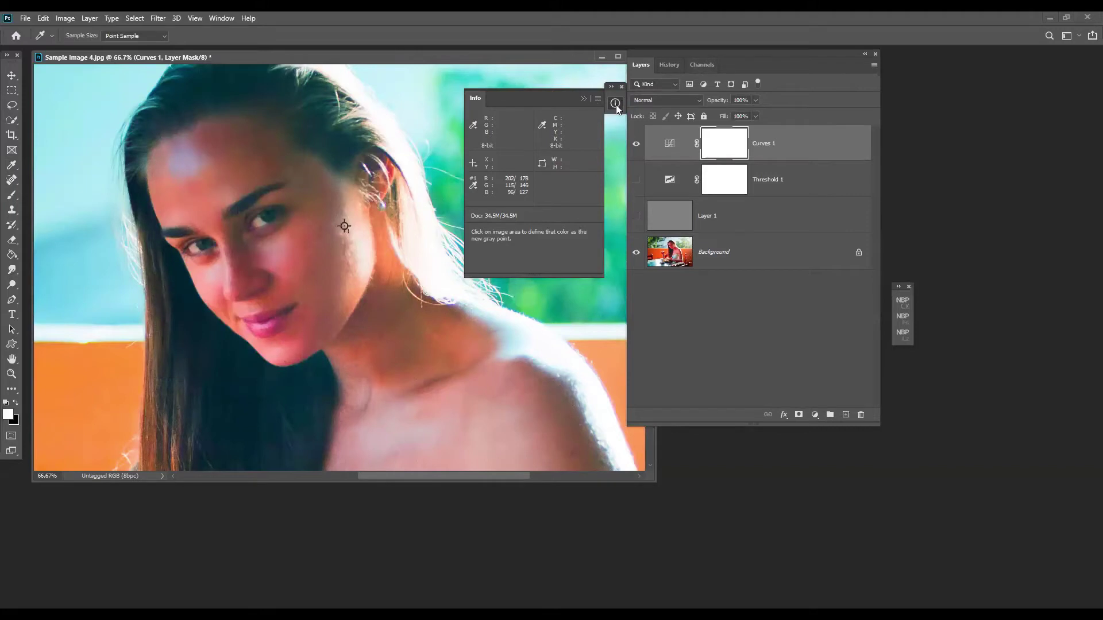
# - Compare the whole photo with and without the Curves 1 correction
pyautogui.hotkey('ctrl', '-')
pyautogui.hotkey('ctrl', '-')
pyautogui.click(636, 147)
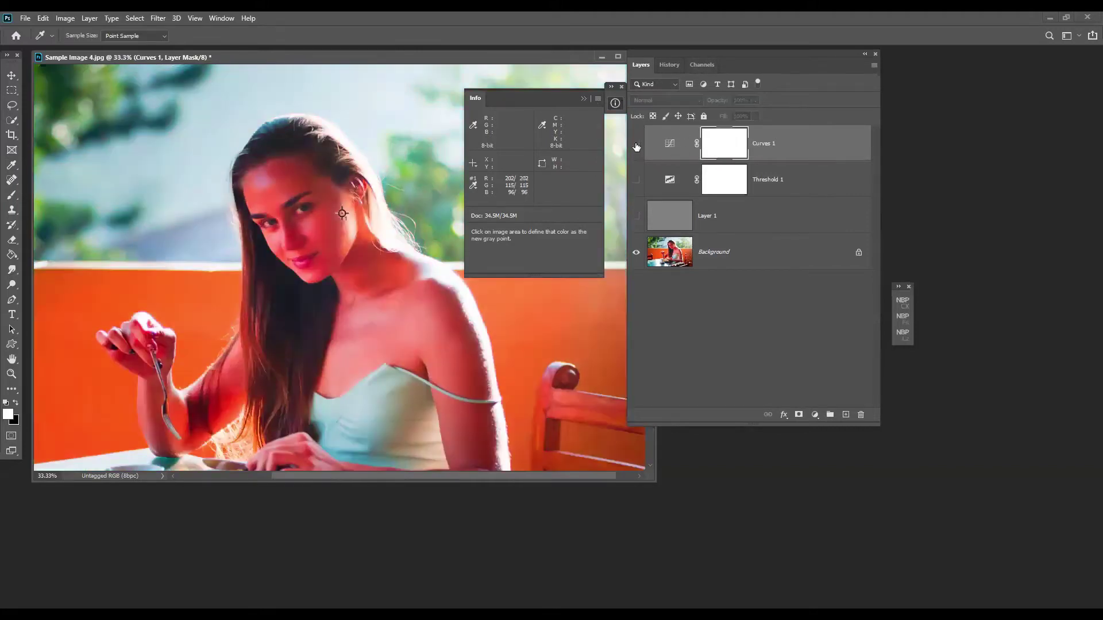
pyautogui.click(636, 147)
pyautogui.click(636, 147)
pyautogui.click(637, 147)
# - Raise the green curve's point in Curves 1 to input 100, output 142, and set the blue point to input 89, output 120
pyautogui.doubleClick(669, 146)
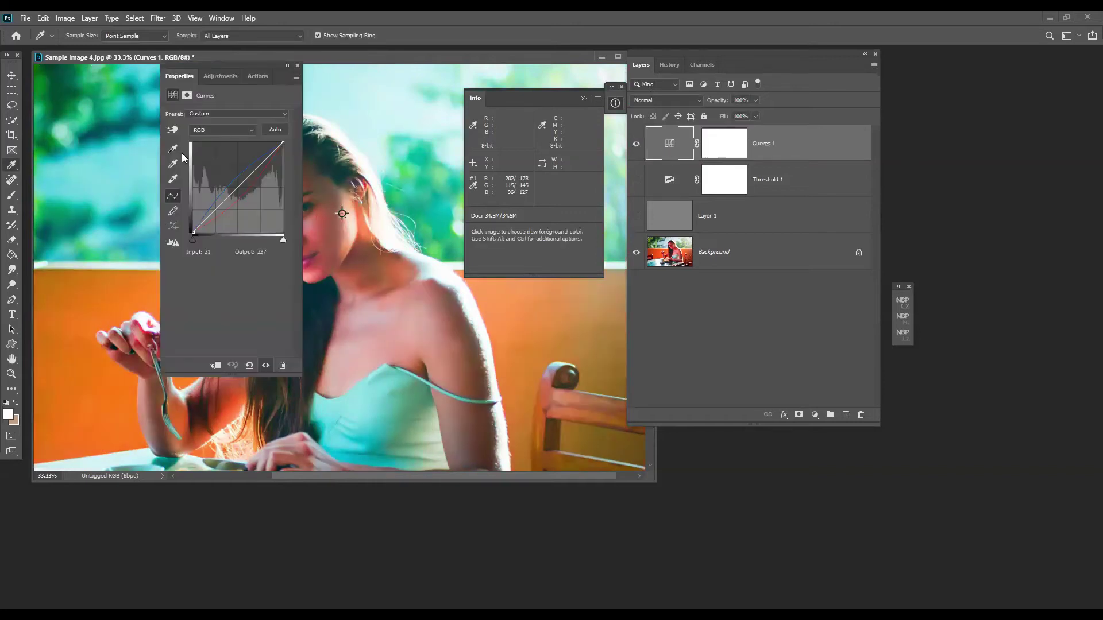
pyautogui.click(200, 133)
pyautogui.click(205, 153)
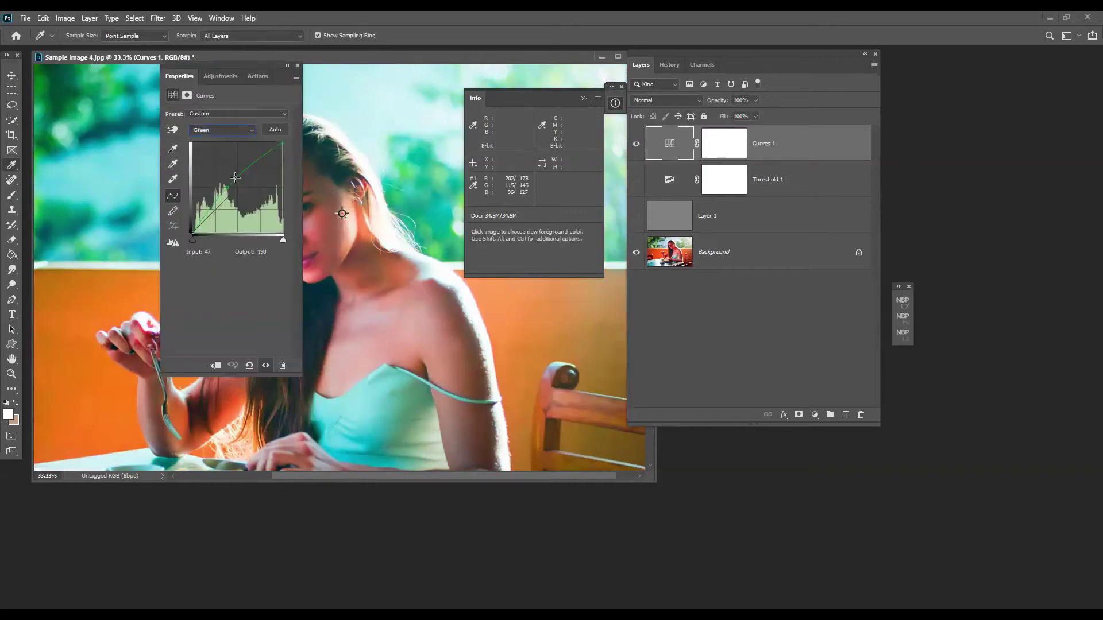
pyautogui.moveTo(228, 186); pyautogui.dragTo(228, 182)
pyautogui.click(222, 130)
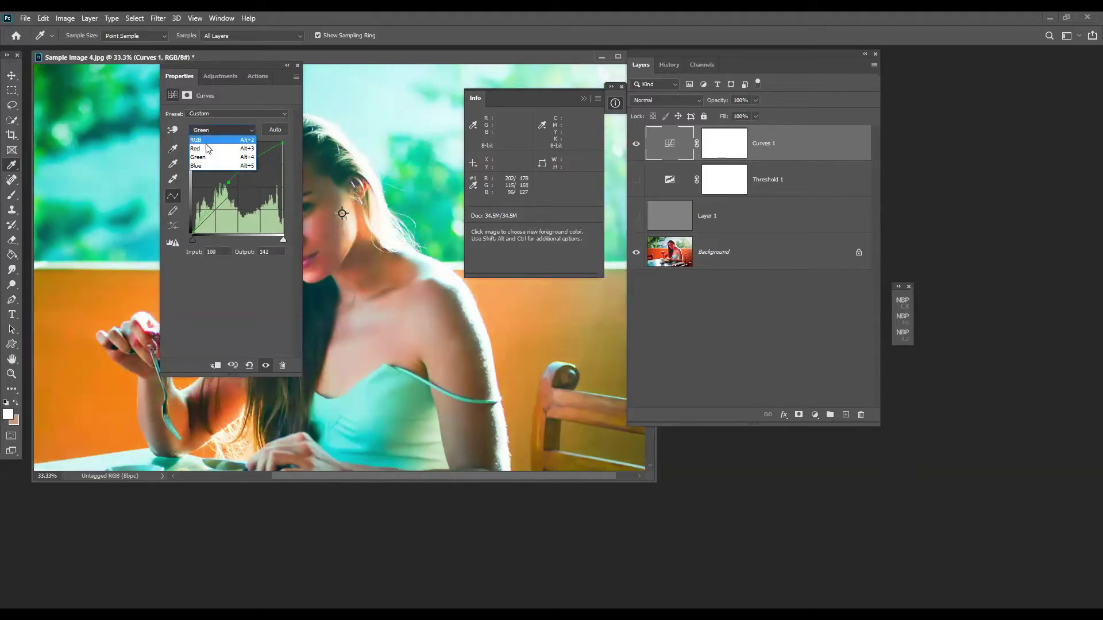
pyautogui.click(207, 164)
pyautogui.moveTo(228, 187); pyautogui.dragTo(228, 185)
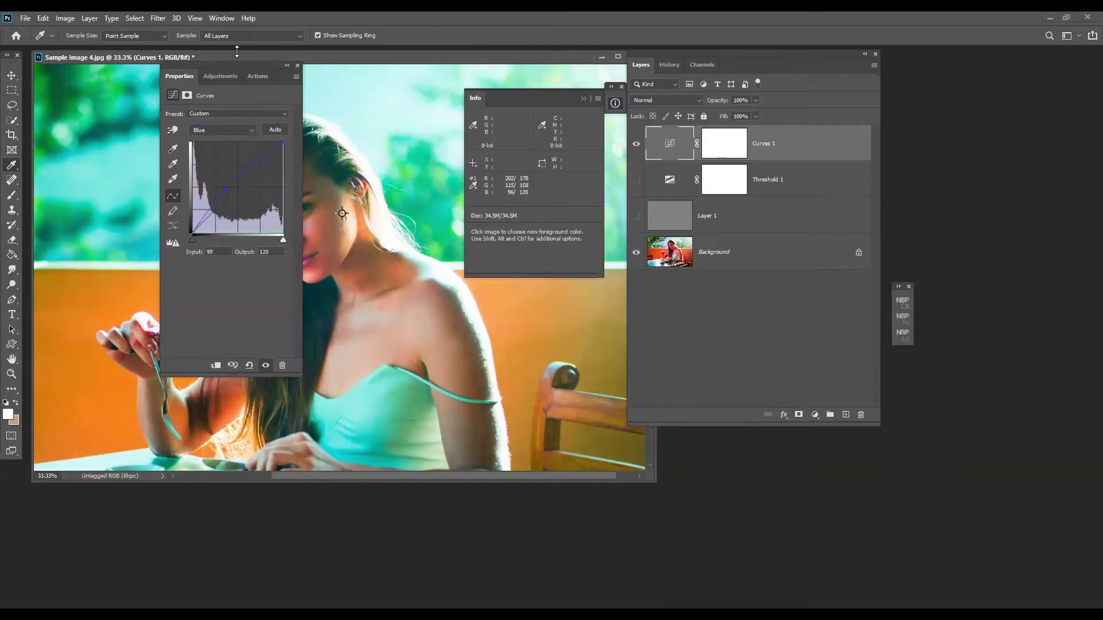
# - Clear the color sampler from the photo and collapse the floating panels covering it
pyautogui.click(11, 164)
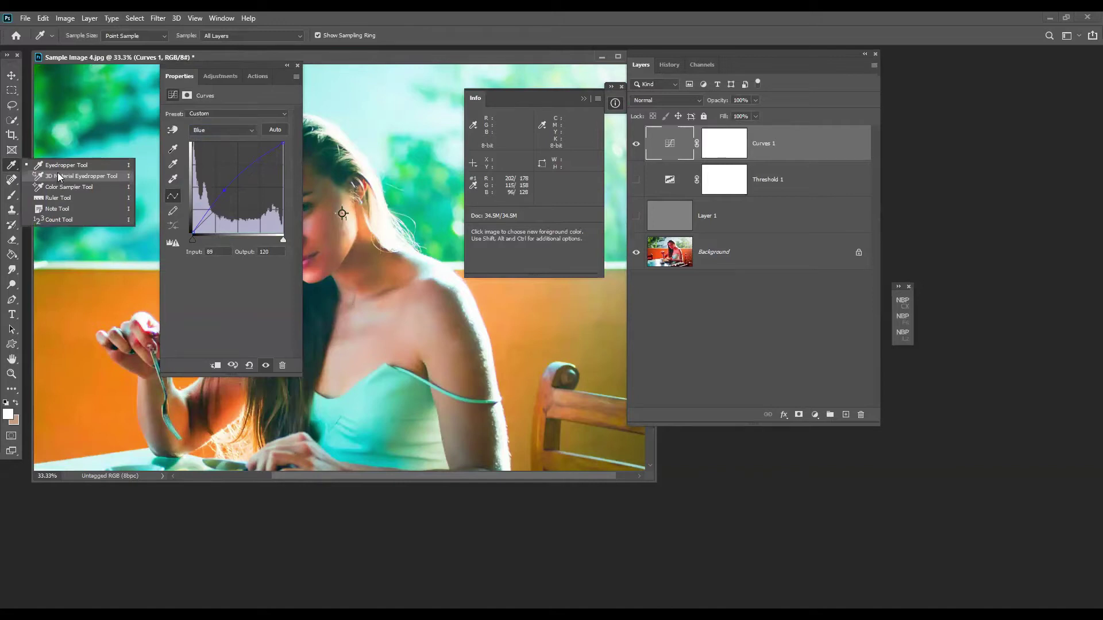
pyautogui.click(59, 187)
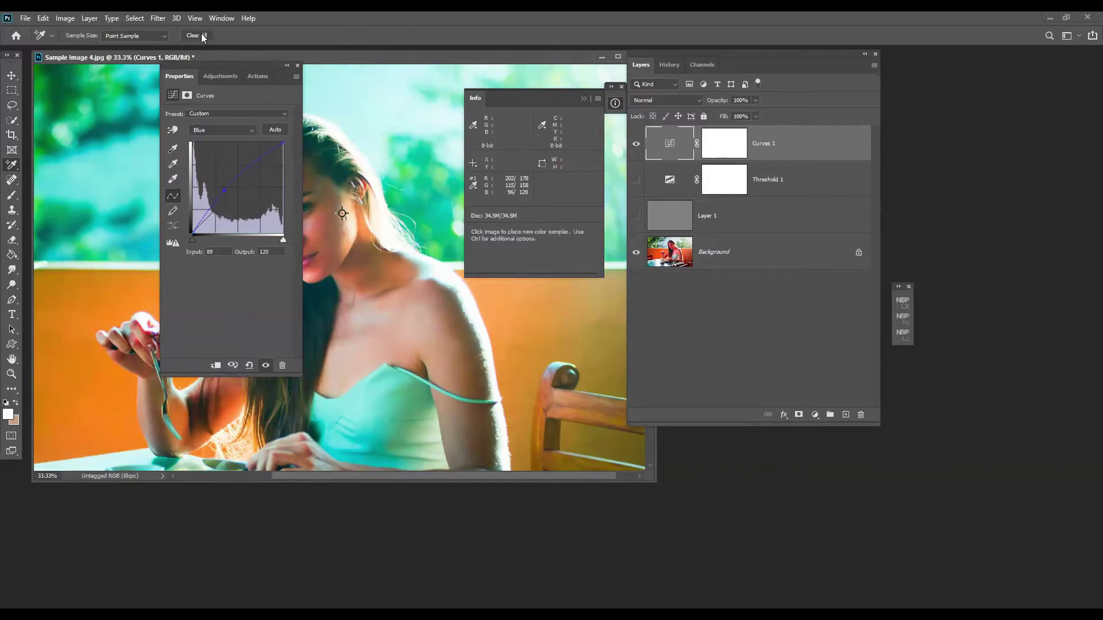
pyautogui.click(202, 36)
pyautogui.click(287, 65)
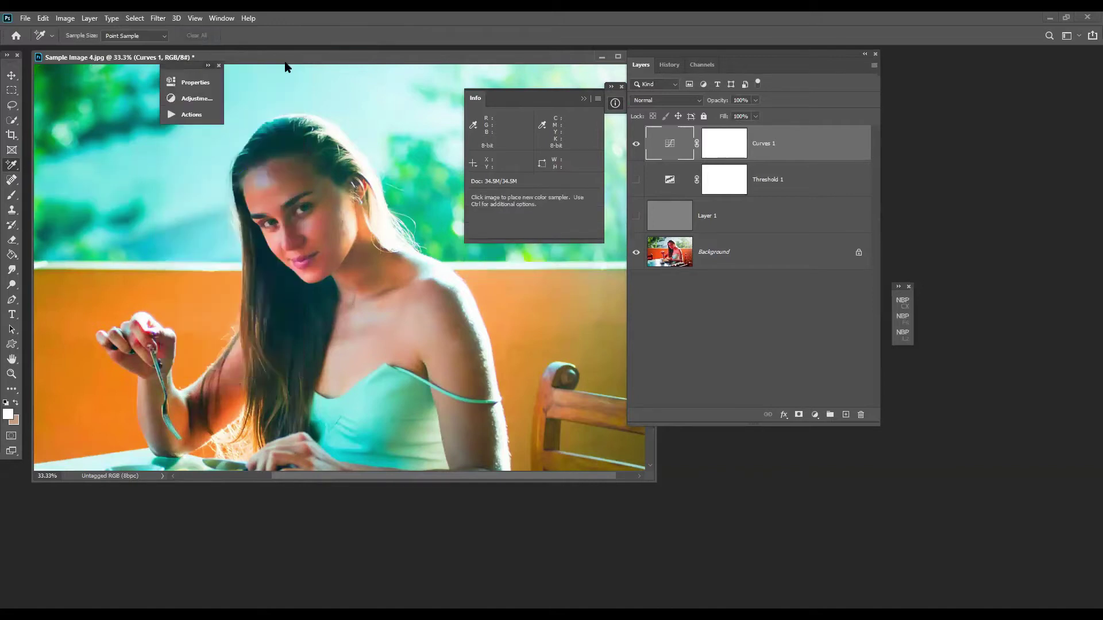
pyautogui.doubleClick(581, 96)
# - Check the skin tones and background before and after the final Curves 1 correction
pyautogui.click(636, 143)
pyautogui.click(635, 144)
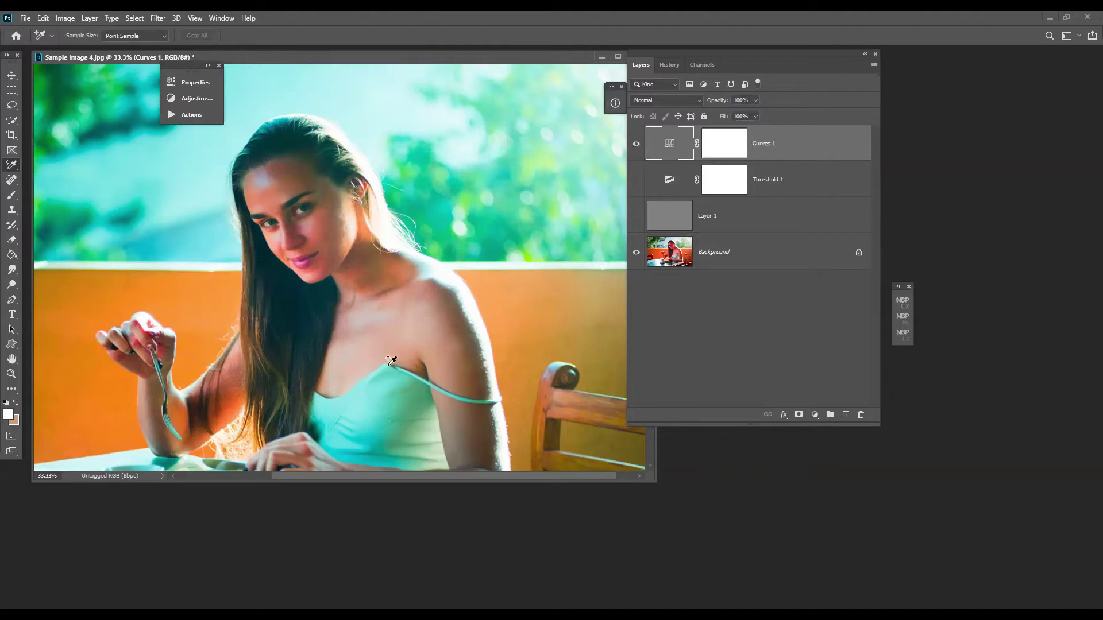
pyautogui.click(636, 143)
pyautogui.click(635, 144)
# - Delete the Curves 1 and Threshold 1 layers and show the gray Difference layer again
pyautogui.moveTo(786, 143); pyautogui.dragTo(862, 417)
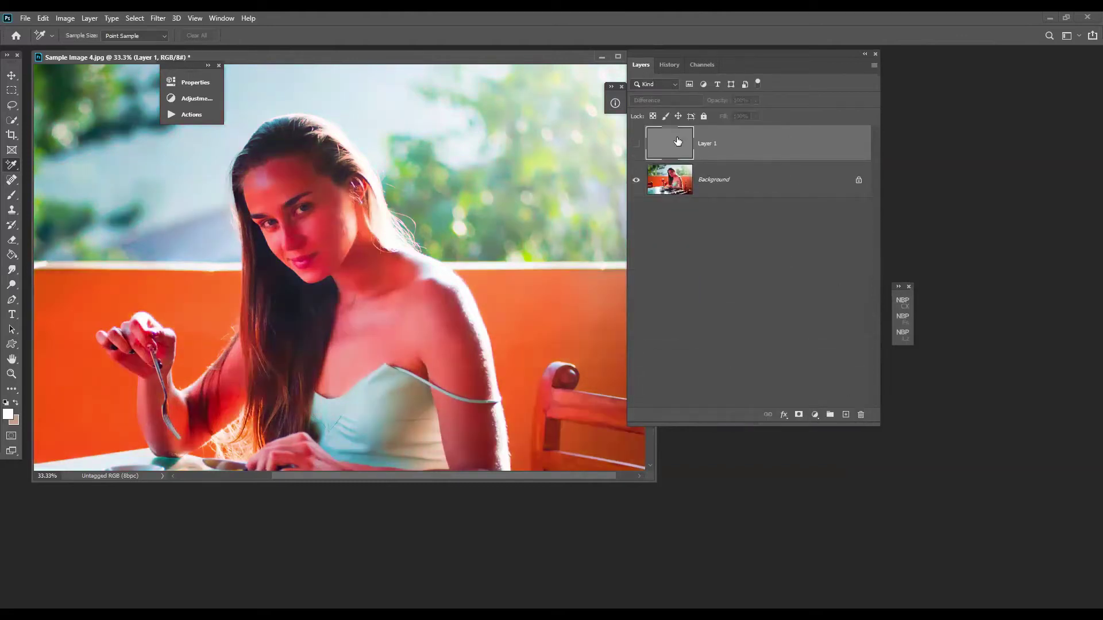
pyautogui.click(636, 144)
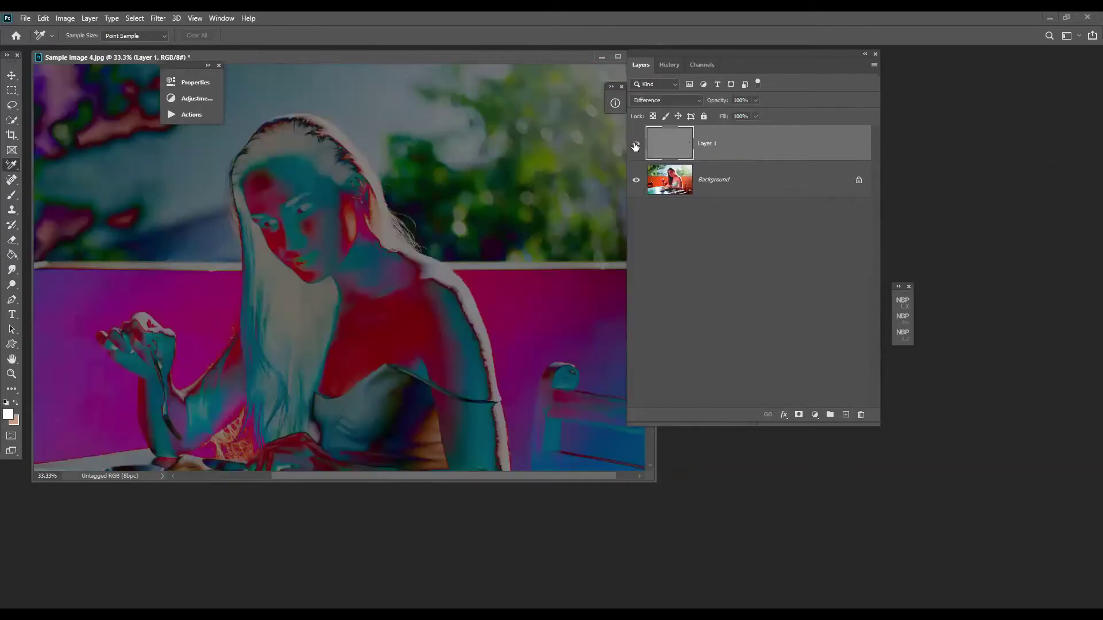
# - Add a new Threshold adjustment layer above Layer 1 and set its level to 41
pyautogui.click(814, 414)
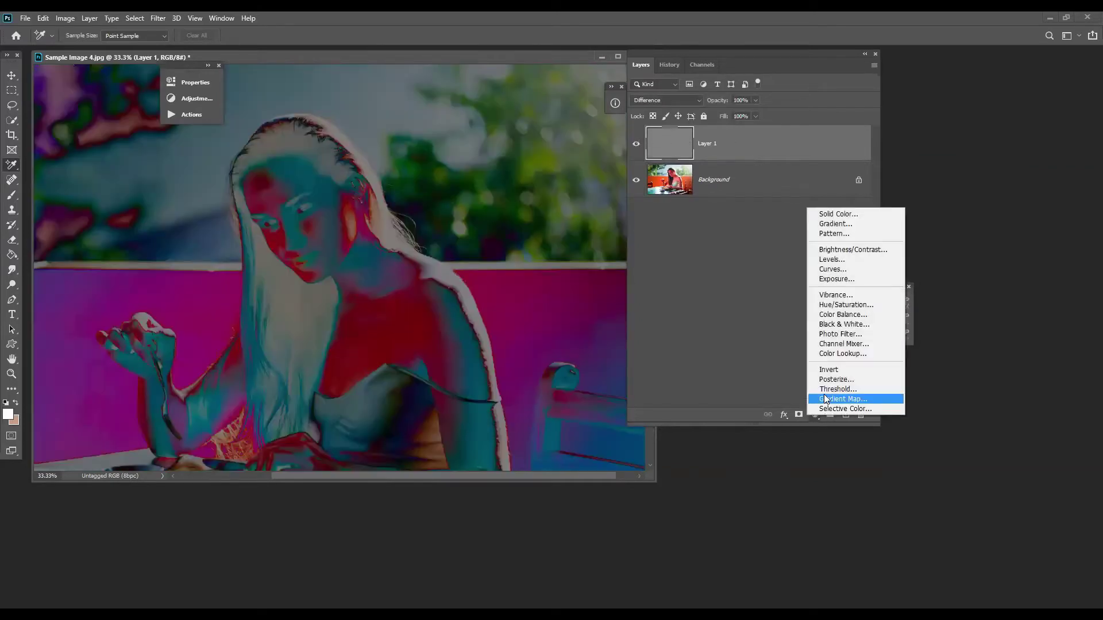
pyautogui.click(836, 394)
pyautogui.moveTo(288, 179); pyautogui.dragTo(241, 195)
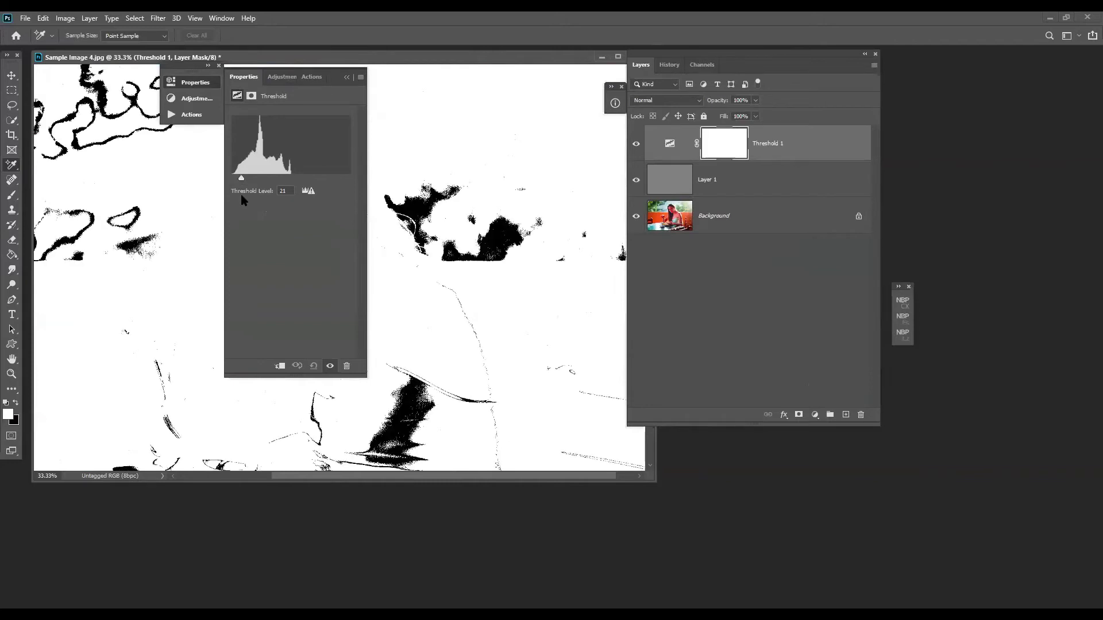
pyautogui.moveTo(479, 59); pyautogui.dragTo(574, 75)
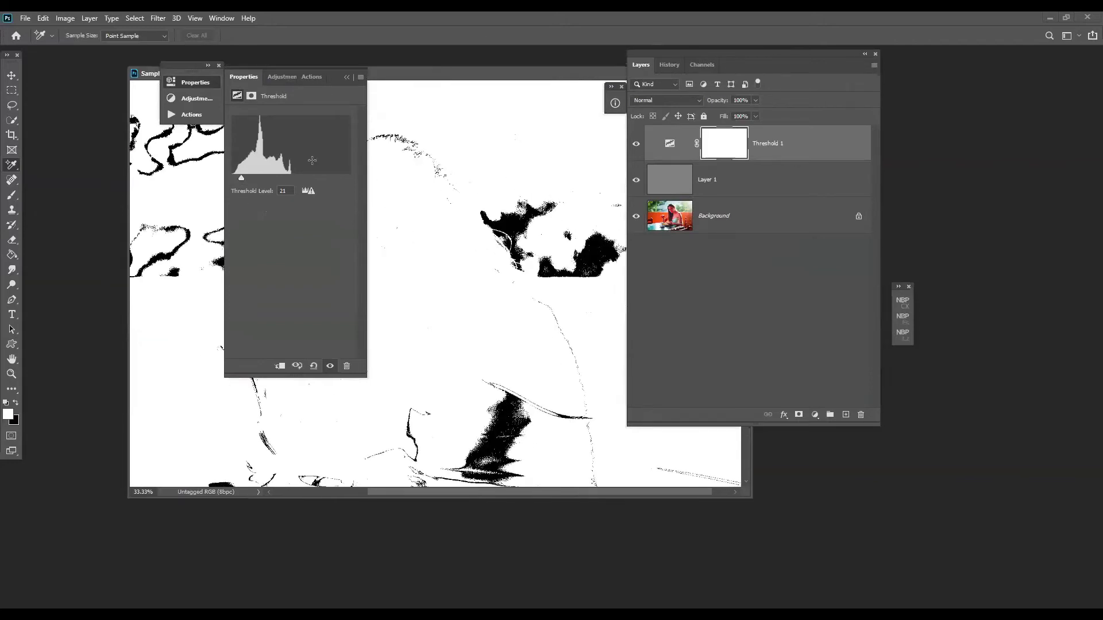
pyautogui.moveTo(242, 179); pyautogui.dragTo(251, 179)
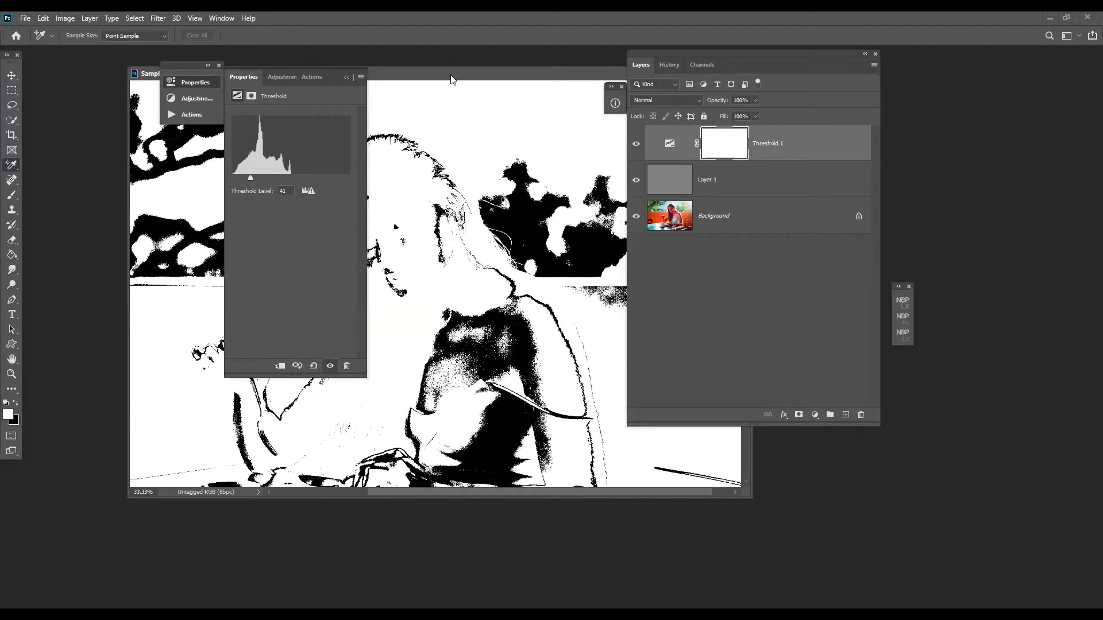
# - Lower the Threshold level to 36 and check the remaining black areas around the woman's face against the Difference result
pyautogui.moveTo(448, 73); pyautogui.dragTo(536, 92)
pyautogui.hotkey('ctrl', '1')
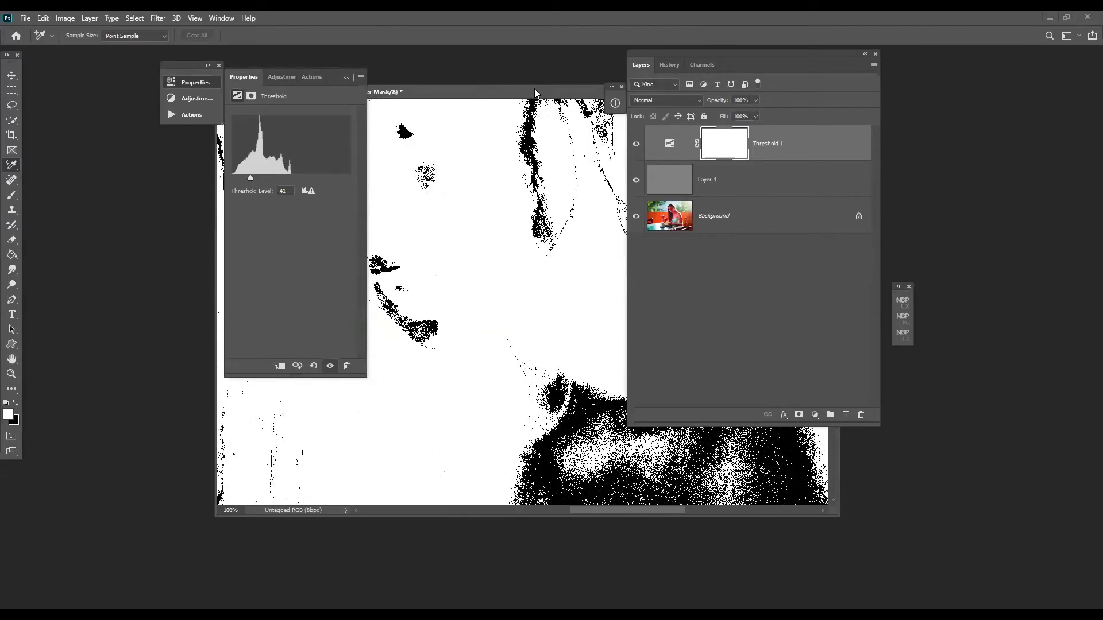
pyautogui.moveTo(249, 179); pyautogui.dragTo(248, 181)
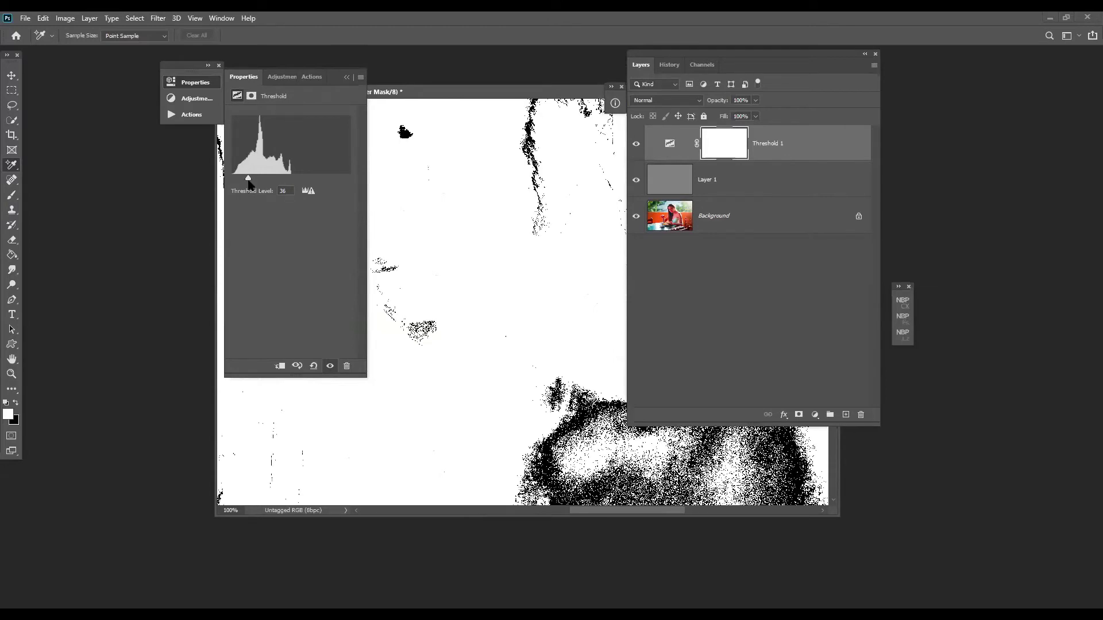
pyautogui.click(636, 145)
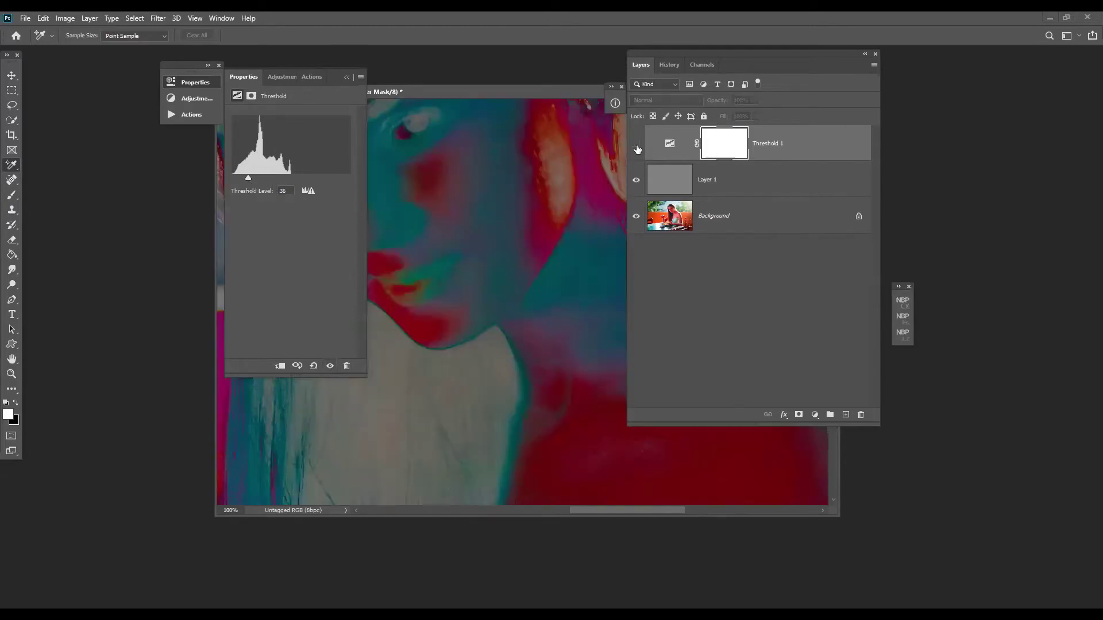
pyautogui.click(637, 145)
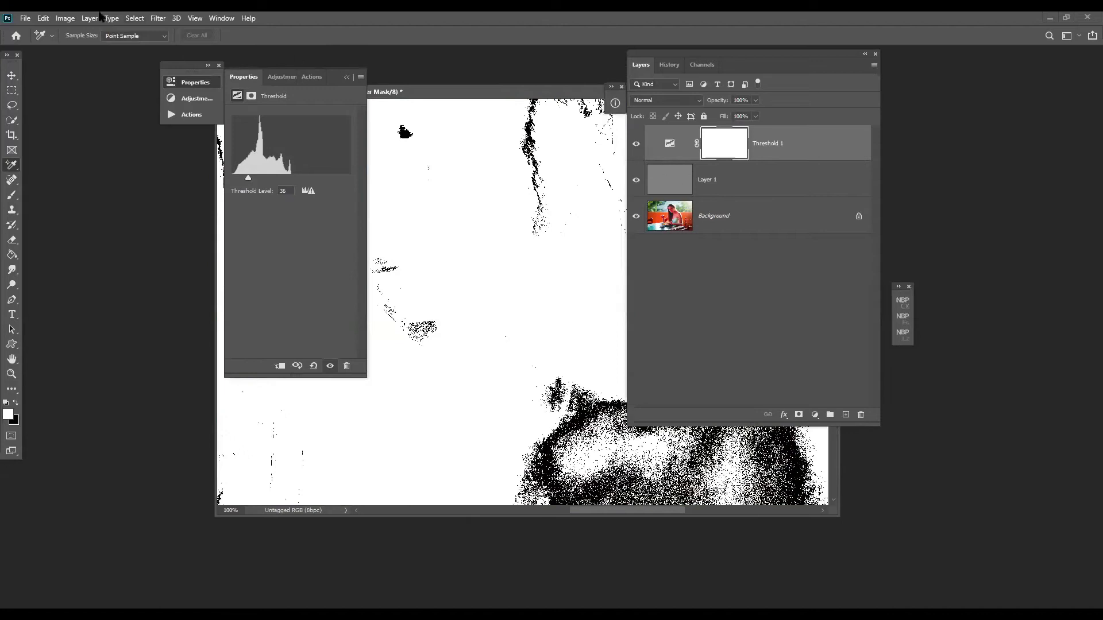
# - Place a color sampler point on the black streak at the woman's cheek in the thresholded image
pyautogui.rightClick(11, 164)
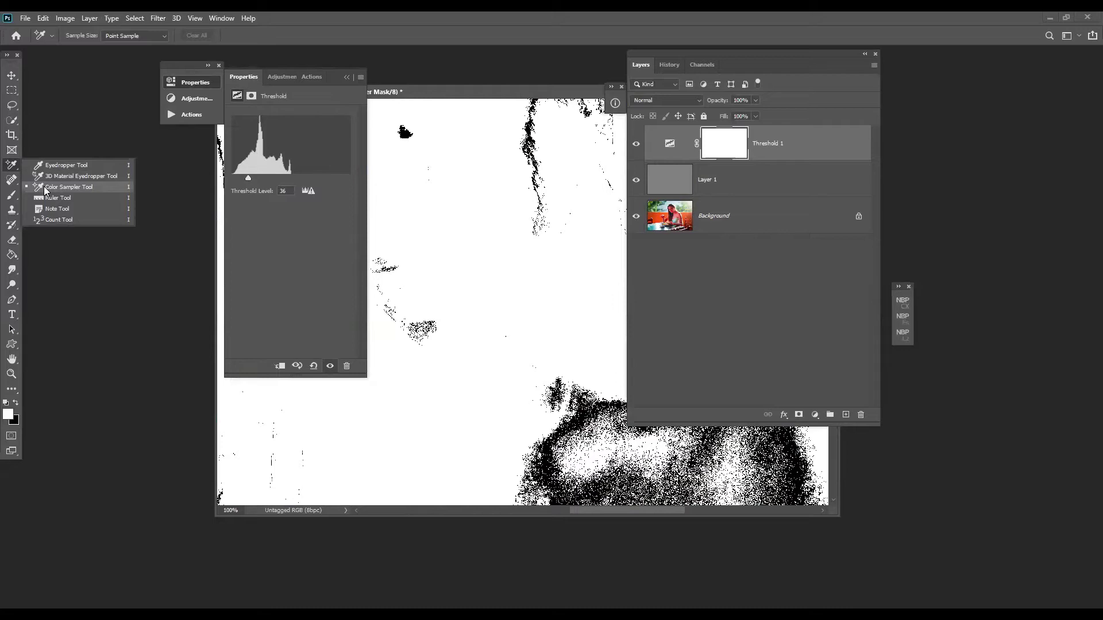
pyautogui.click(44, 186)
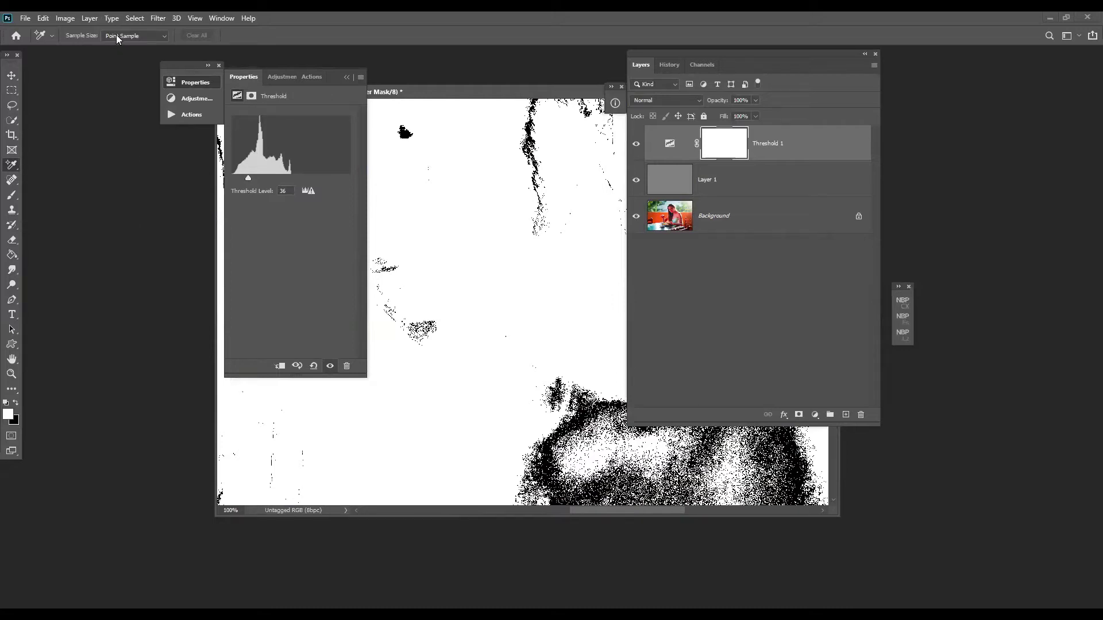
pyautogui.hotkey('ctrl', '+')
pyautogui.hotkey('ctrl', '+')
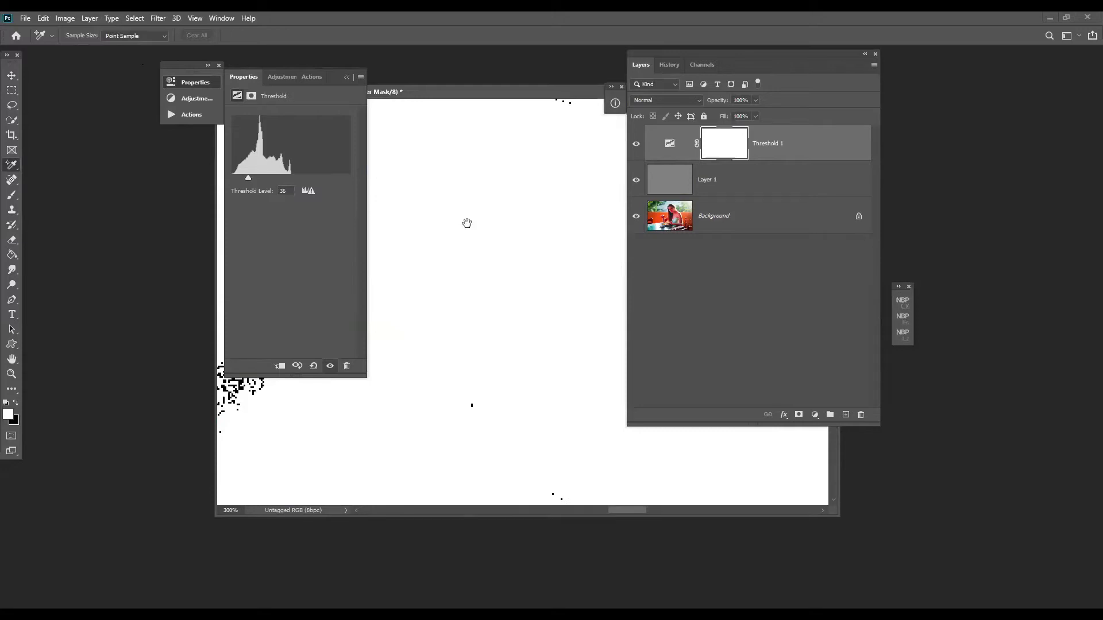
pyautogui.moveTo(466, 223); pyautogui.dragTo(406, 445)
pyautogui.hotkey('ctrl', '+')
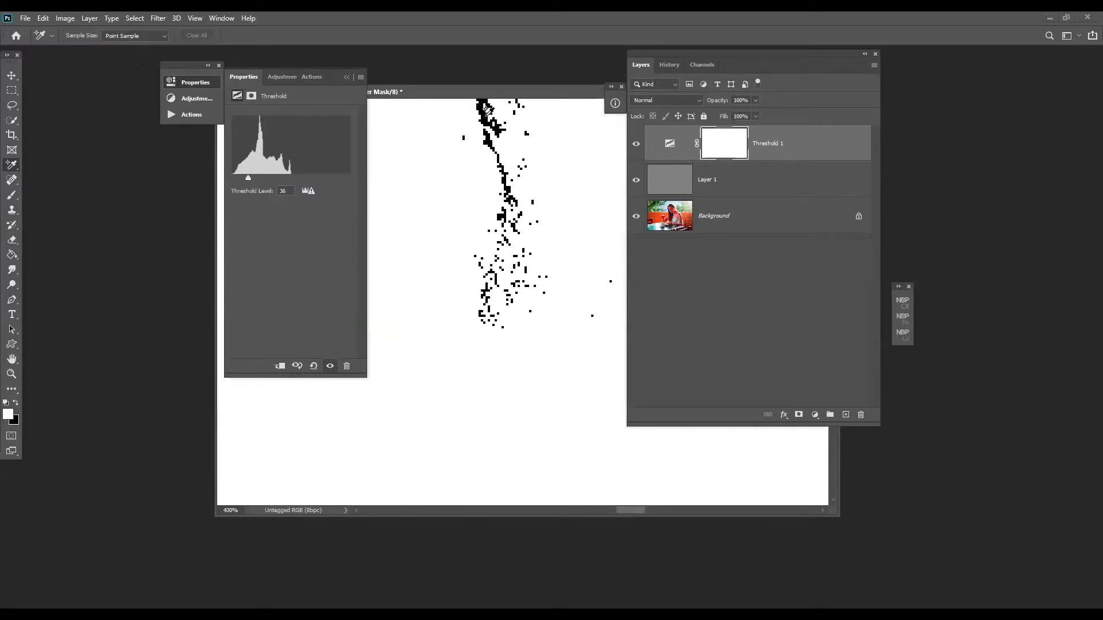
pyautogui.press('F8')
pyautogui.click(484, 119)
pyautogui.click(583, 99)
# - Hide Layer 1 and Threshold 1 and add a Curves adjustment layer at the top of the stack
pyautogui.click(650, 148)
pyautogui.click(636, 182)
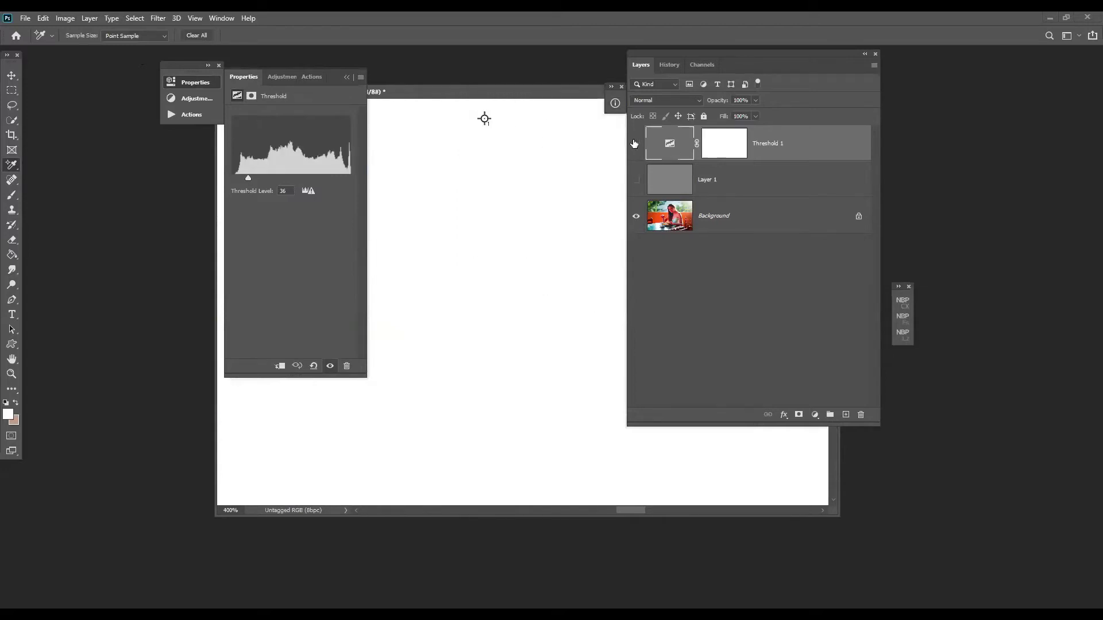
pyautogui.click(636, 144)
pyautogui.click(814, 414)
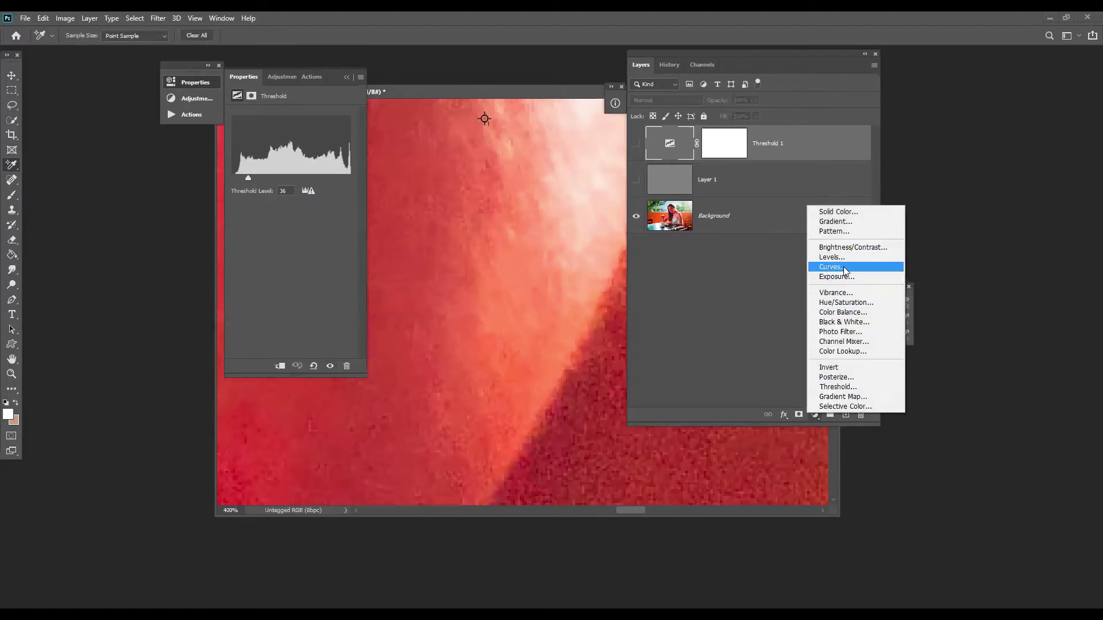
pyautogui.click(844, 268)
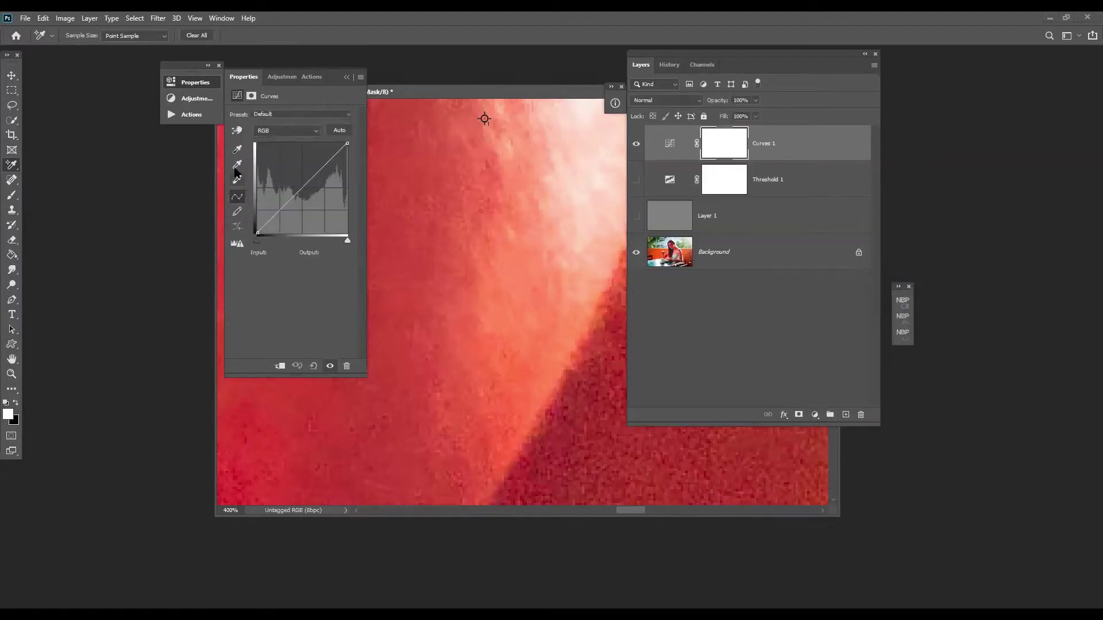
# - Set the Curves gray point at the color sampler mark on the woman's cheek
pyautogui.click(237, 167)
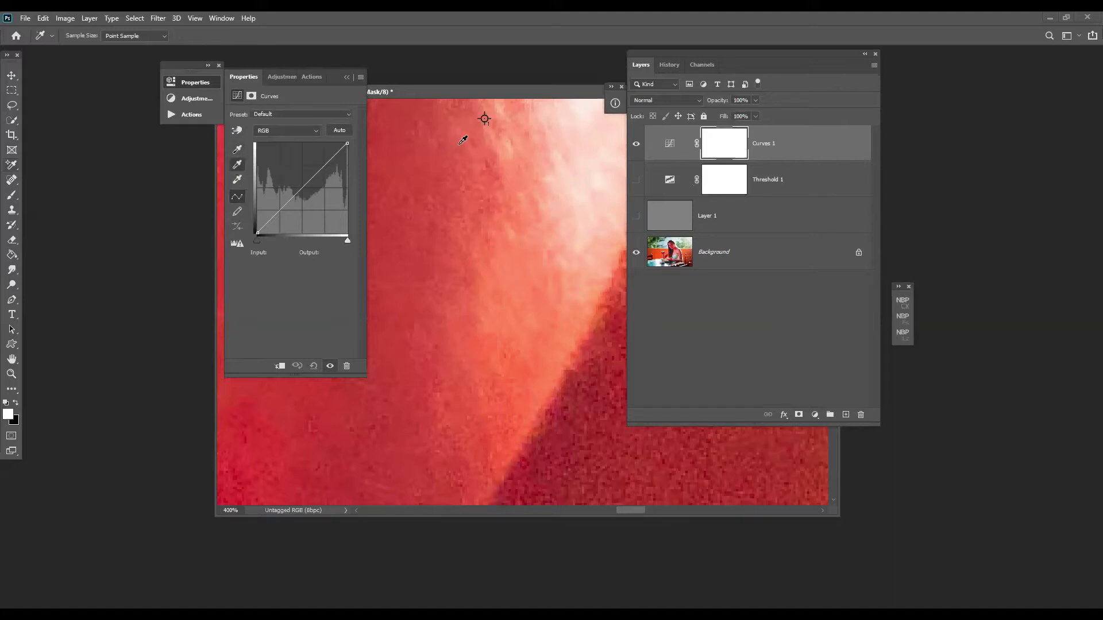
pyautogui.click(486, 118)
pyautogui.hotkey('ctrl', '0')
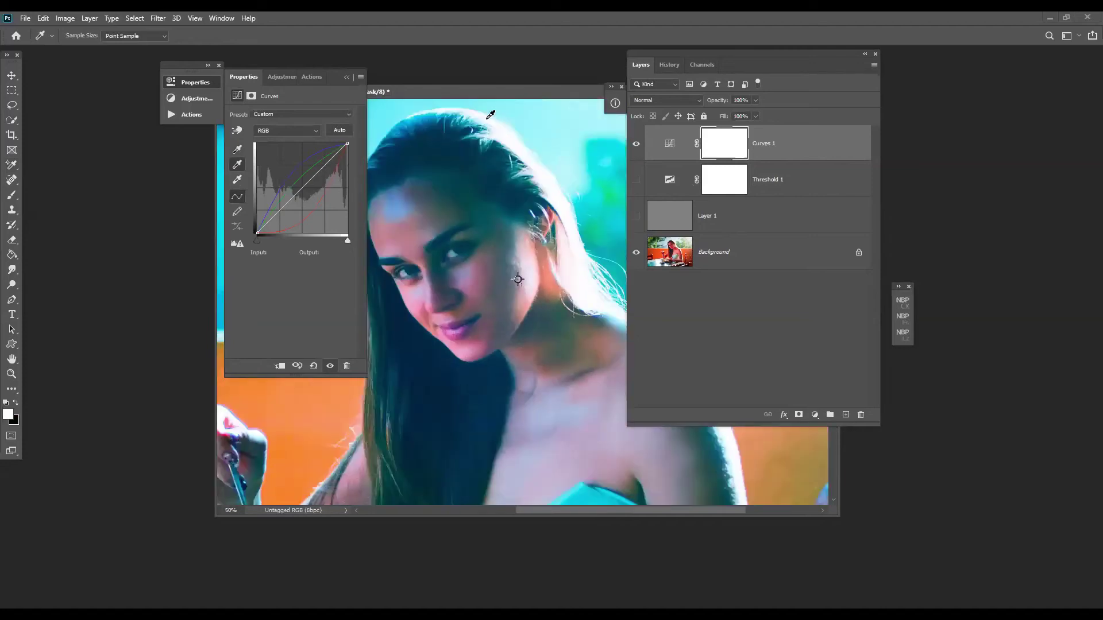
# - Raise the Red channel curve of Curves 1 with a point at about input 179, output 135
pyautogui.click(278, 131)
pyautogui.click(270, 150)
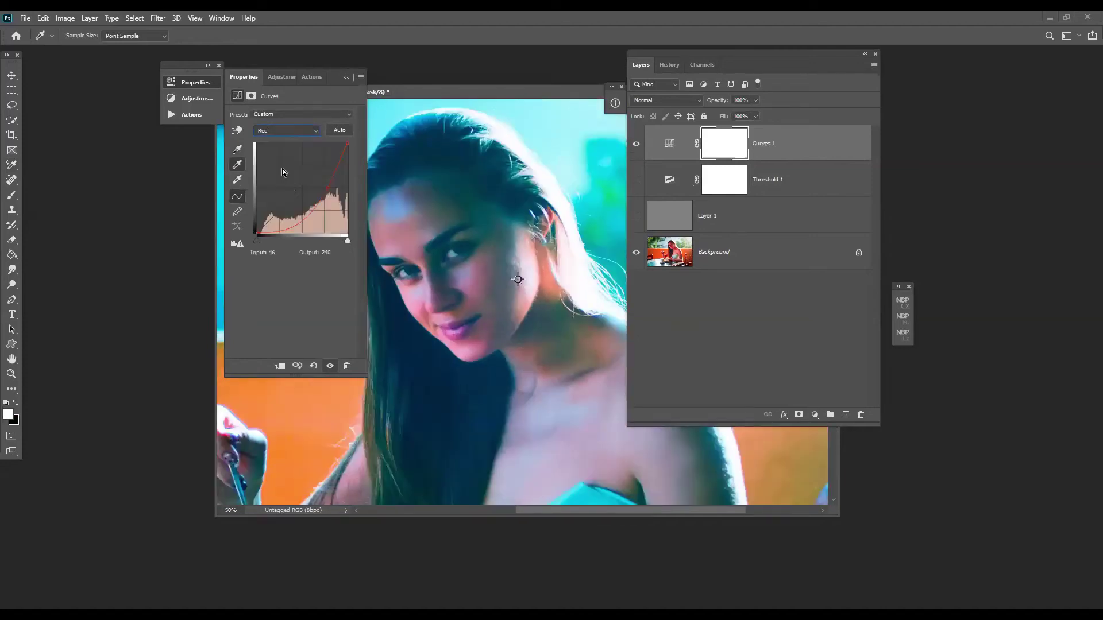
pyautogui.click(325, 188)
pyautogui.moveTo(325, 188); pyautogui.dragTo(314, 184)
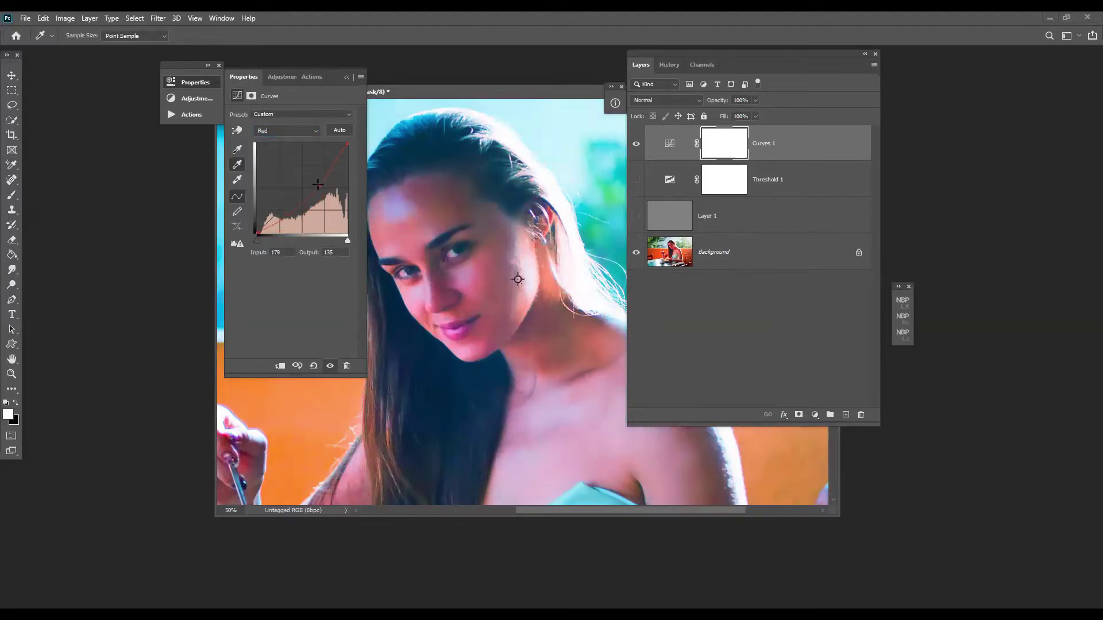
# - Lower the Blue channel curve of Curves 1 with a point at about input 92, output 150
pyautogui.click(269, 130)
pyautogui.click(263, 165)
pyautogui.click(278, 184)
pyautogui.moveTo(278, 184); pyautogui.dragTo(289, 180)
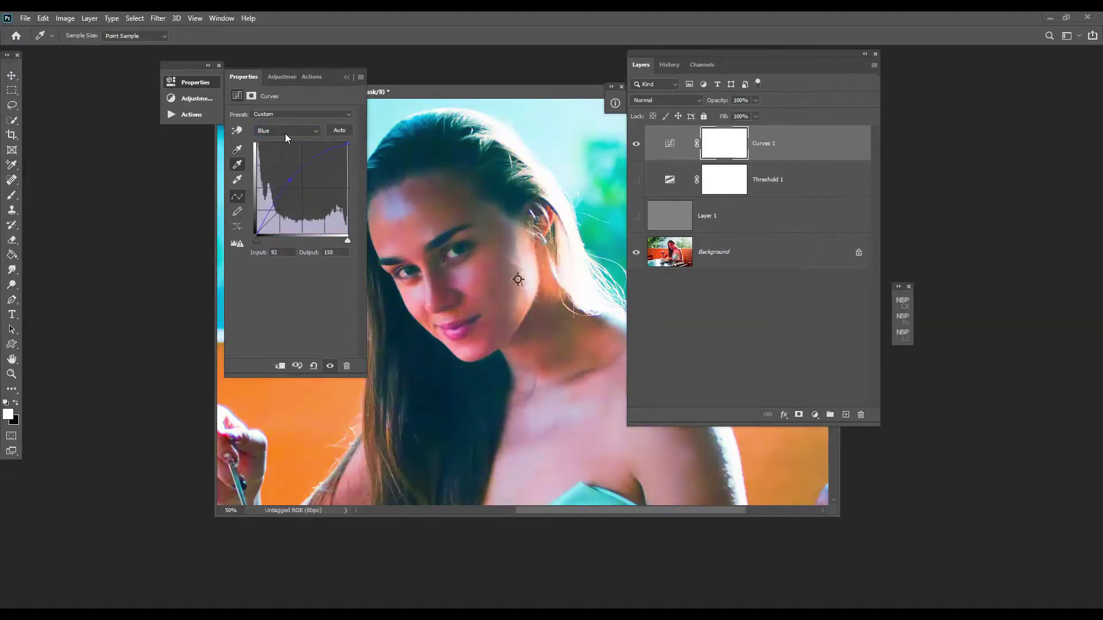
# - Adjust the Green channel curve of Curves 1 with a point at input 110, output 163
pyautogui.click(285, 130)
pyautogui.click(273, 156)
pyautogui.moveTo(290, 189); pyautogui.dragTo(294, 176)
# - Compare the whole photo with and without the Curves 1 correction
pyautogui.hotkey('ctrl', '-')
pyautogui.hotkey('ctrl', '-')
pyautogui.hotkey('ctrl', '-')
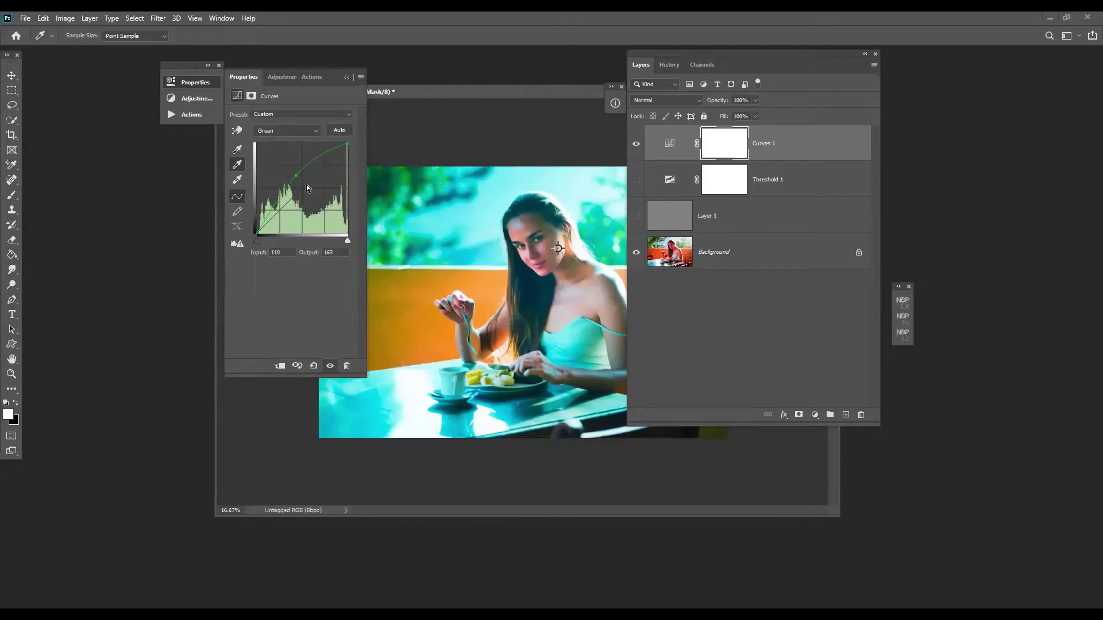
pyautogui.click(636, 143)
pyautogui.click(636, 143)
pyautogui.moveTo(523, 92); pyautogui.dragTo(461, 93)
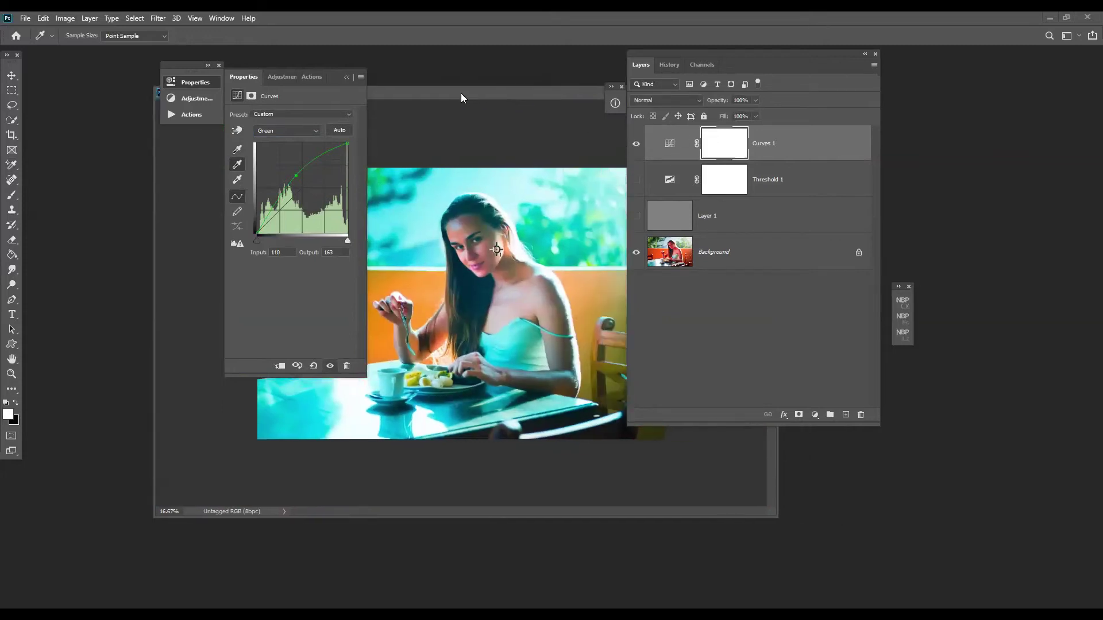
pyautogui.click(637, 145)
pyautogui.click(636, 144)
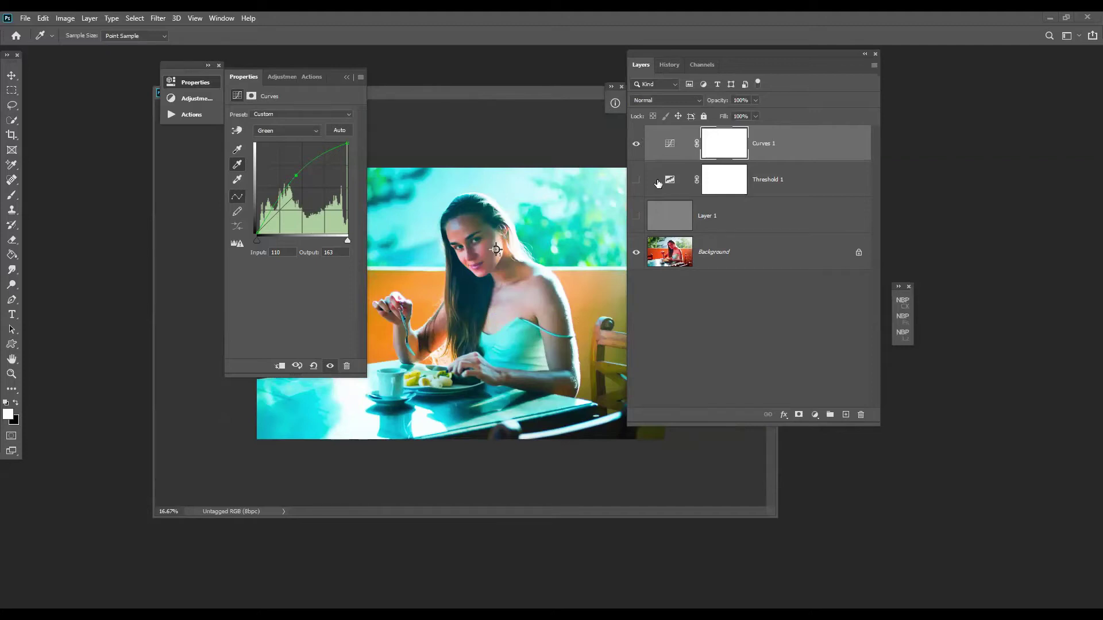
pyautogui.click(771, 195)
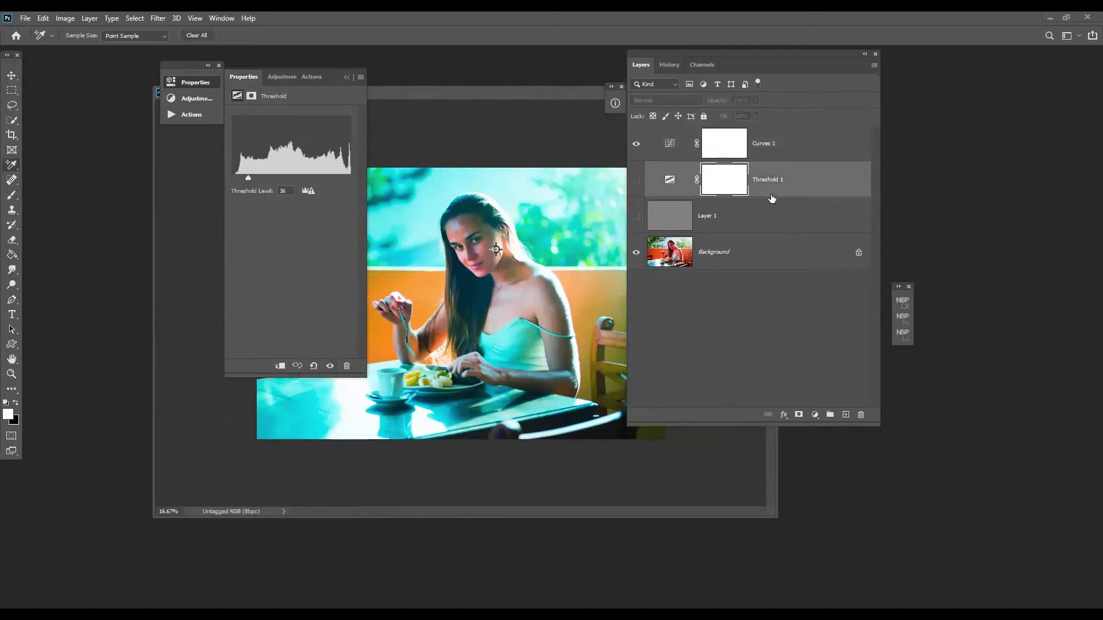
pyautogui.keyDown('shift'); pyautogui.click(770, 225); pyautogui.keyUp('shift')
pyautogui.keyDown('shift'); pyautogui.click(785, 143); pyautogui.keyUp('shift')
pyautogui.moveTo(785, 198); pyautogui.dragTo(860, 415)
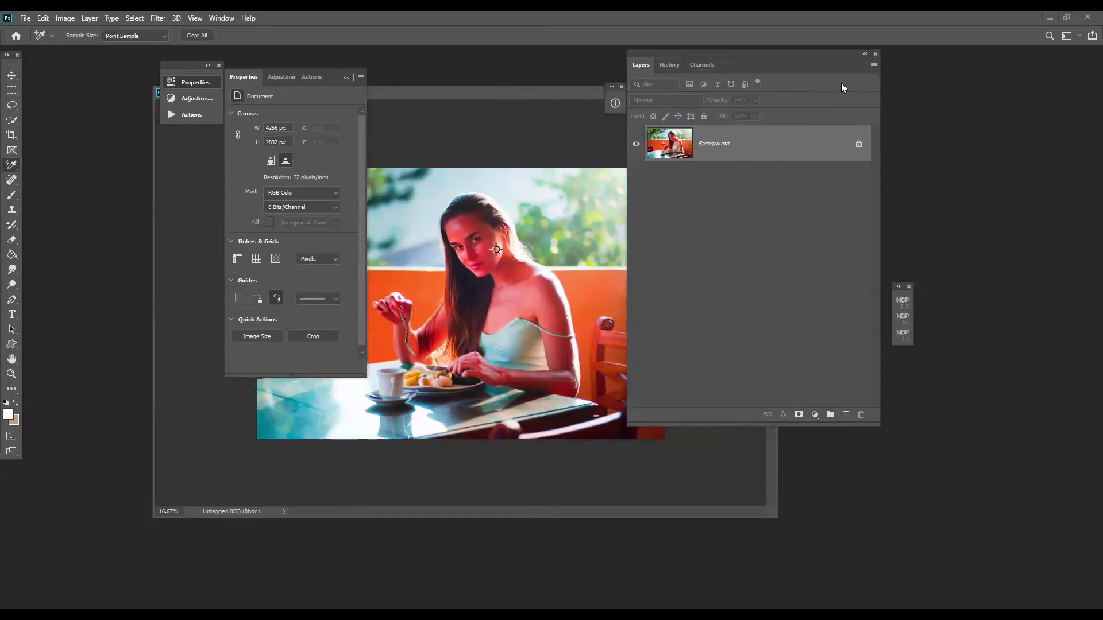
pyautogui.hotkey('ctrl', 'z')
# - Delete the Threshold 1 layer and the gray Layer 1, keeping Curves 1 above the Background
pyautogui.click(776, 219)
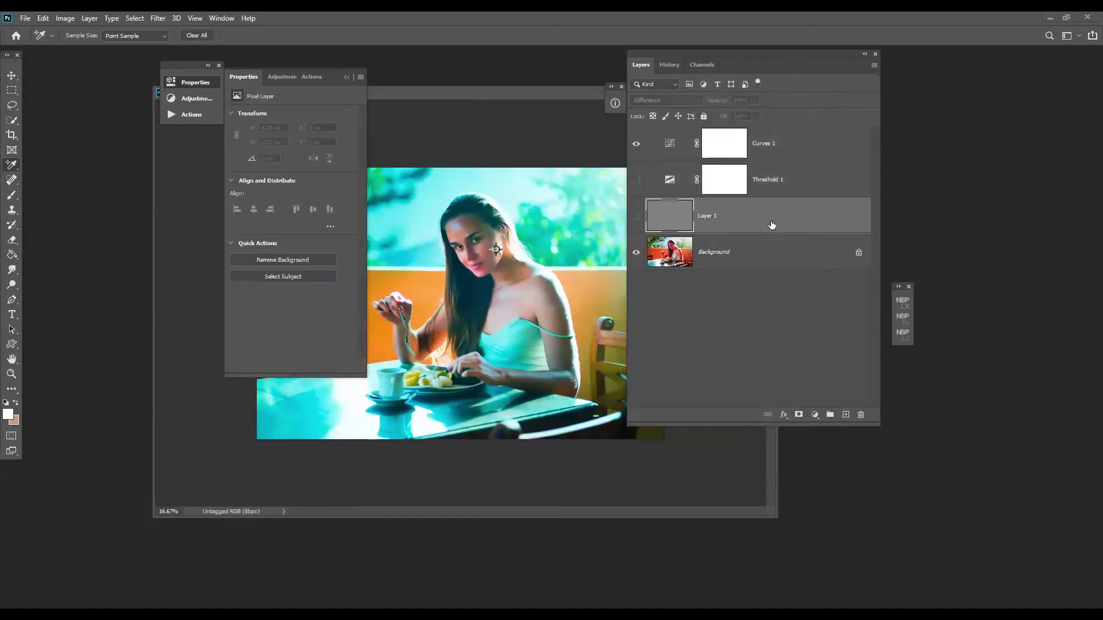
pyautogui.keyDown('shift'); pyautogui.click(778, 185); pyautogui.keyUp('shift')
pyautogui.moveTo(788, 213); pyautogui.dragTo(859, 415)
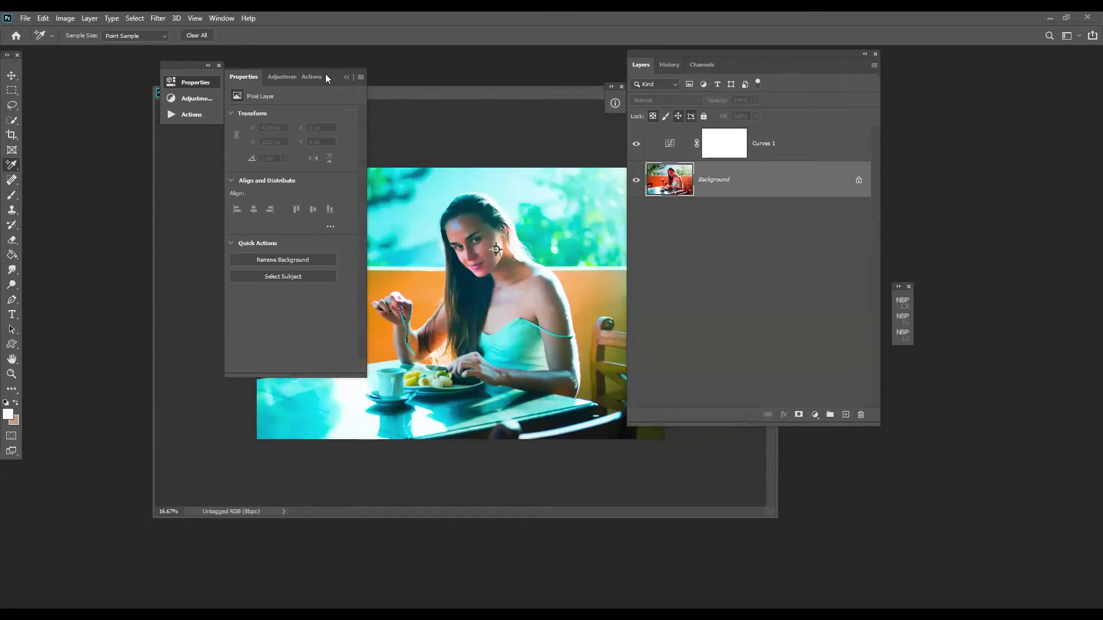
# - Collapse the Properties panel and maximize the Sample Image 4 window, framing the woman's face at 66.7%
pyautogui.click(347, 77)
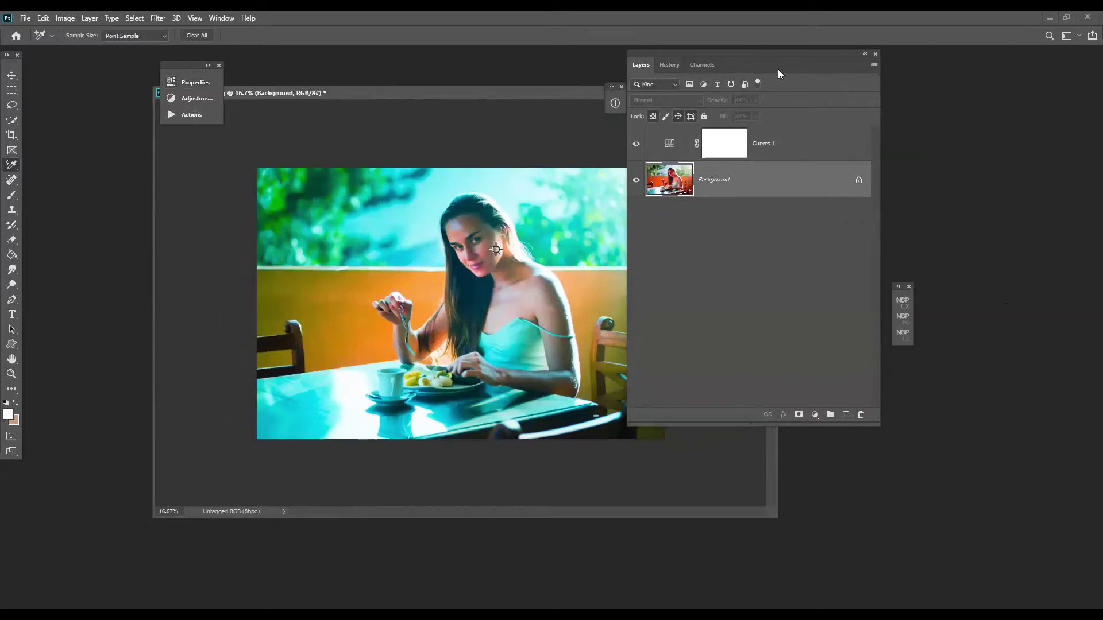
pyautogui.moveTo(545, 98); pyautogui.dragTo(396, 171)
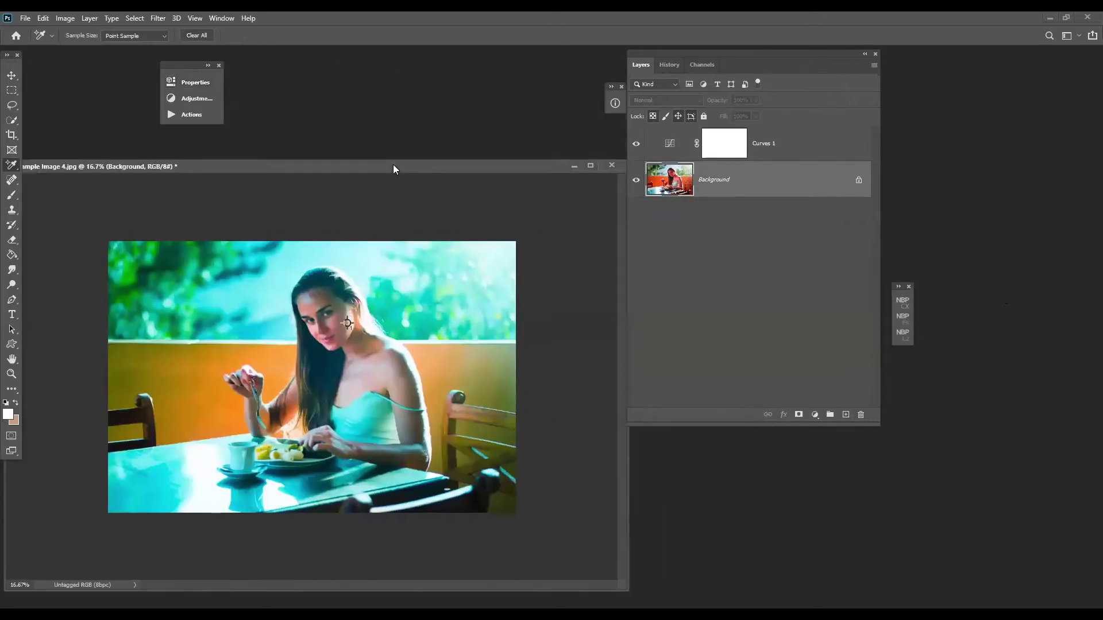
pyautogui.click(591, 166)
pyautogui.hotkey('ctrl', '+')
pyautogui.hotkey('ctrl', '+')
pyautogui.hotkey('ctrl', '+')
pyautogui.hotkey('ctrl', '+')
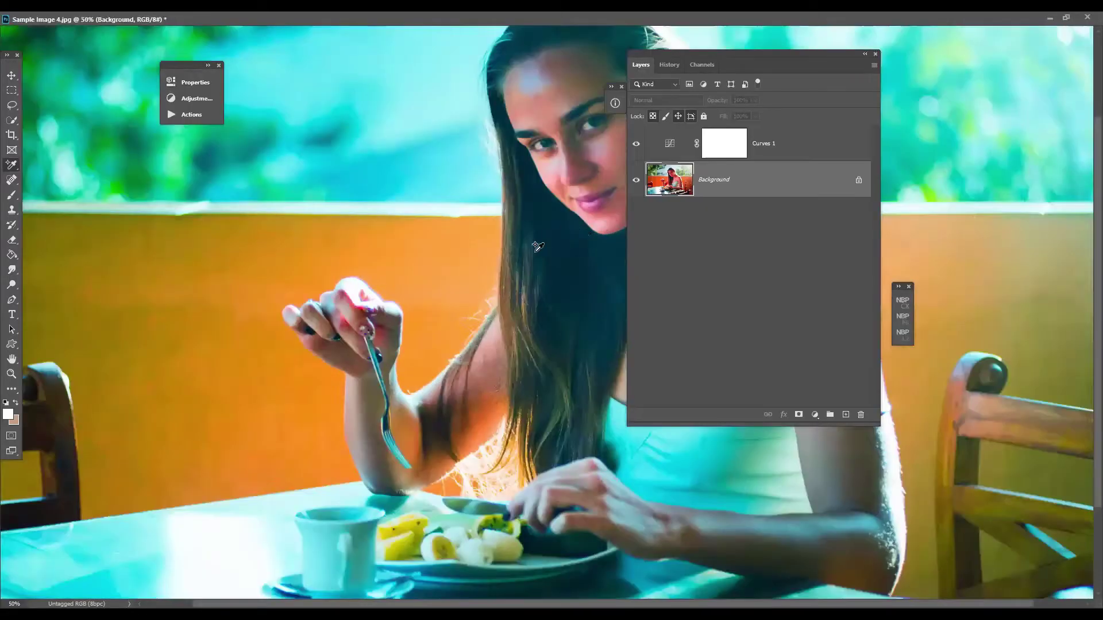
pyautogui.moveTo(341, 121); pyautogui.dragTo(66, 367)
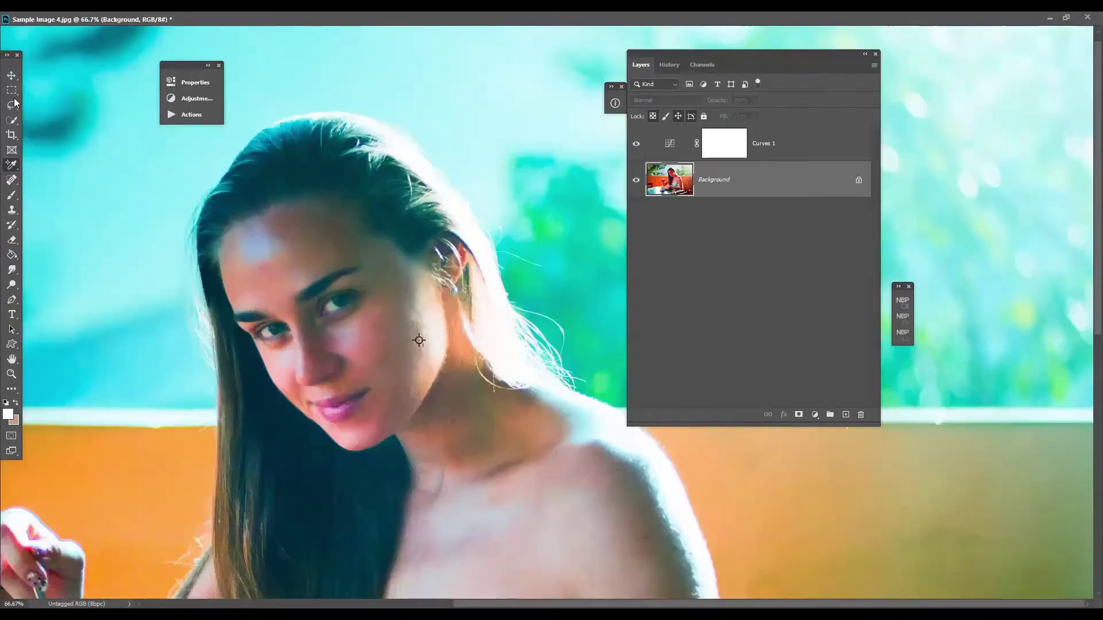
# - Add a new blank layer above Curves 1 and set its blend mode to Color
pyautogui.click(786, 147)
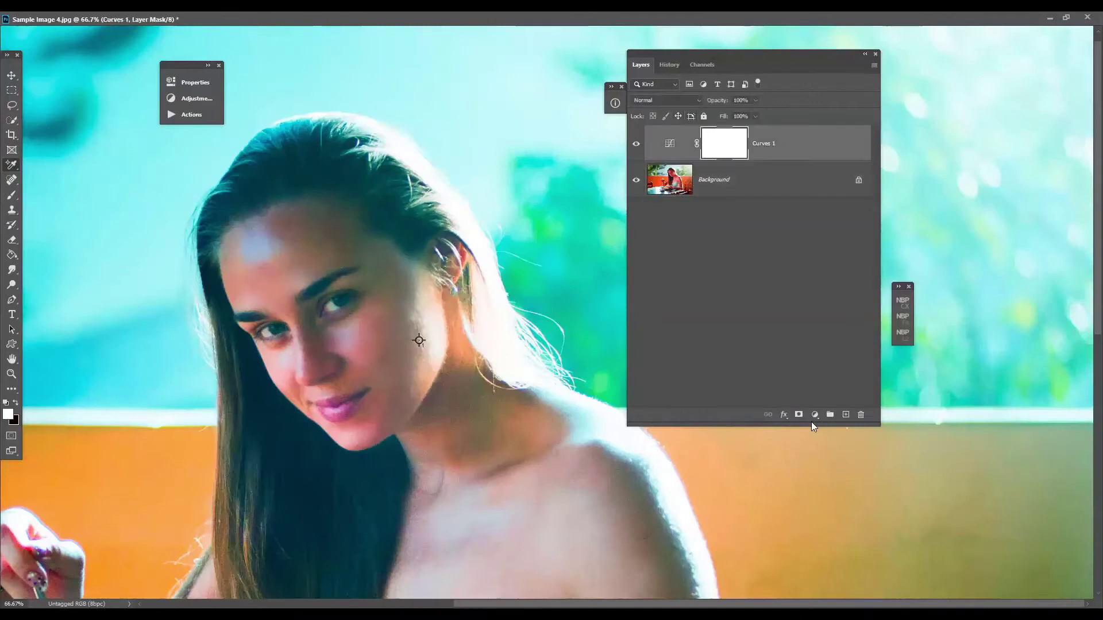
pyautogui.click(814, 414)
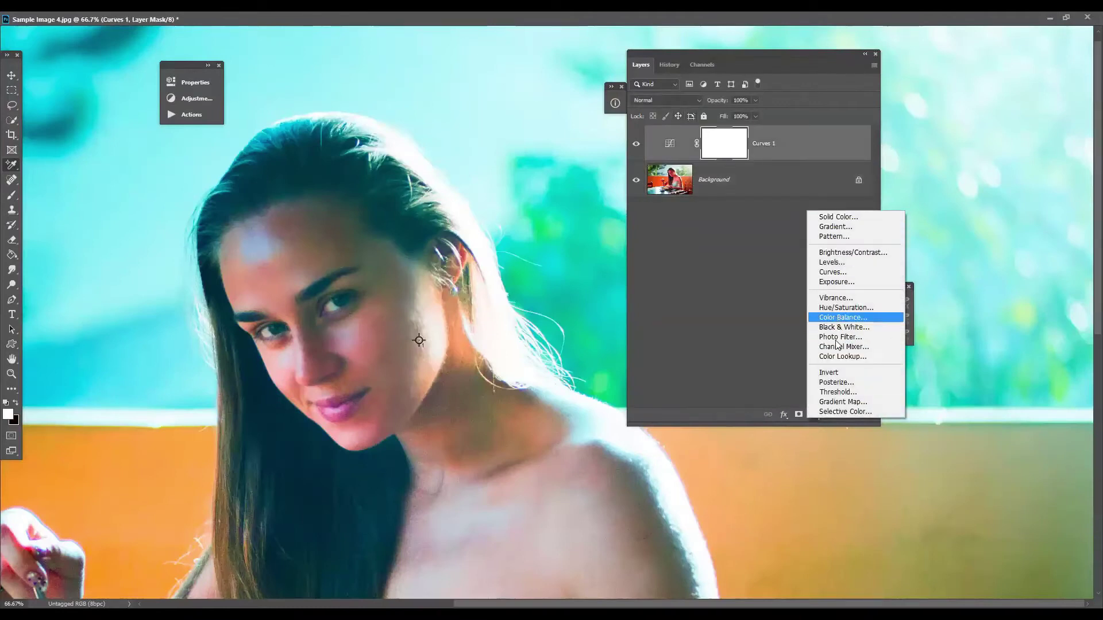
pyautogui.click(849, 424)
pyautogui.click(846, 414)
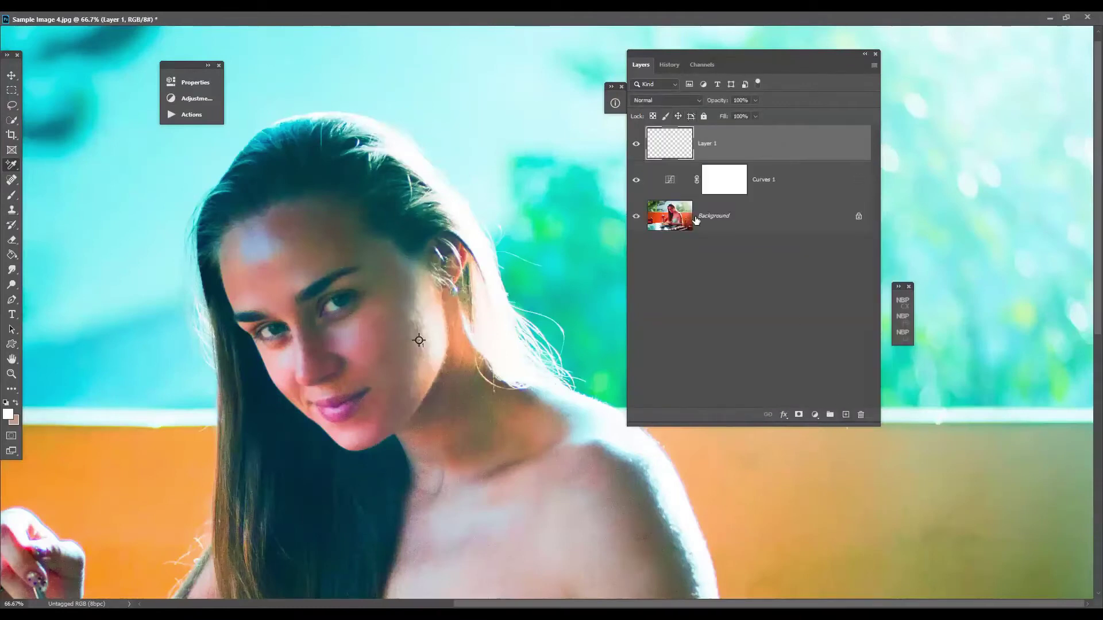
pyautogui.click(677, 104)
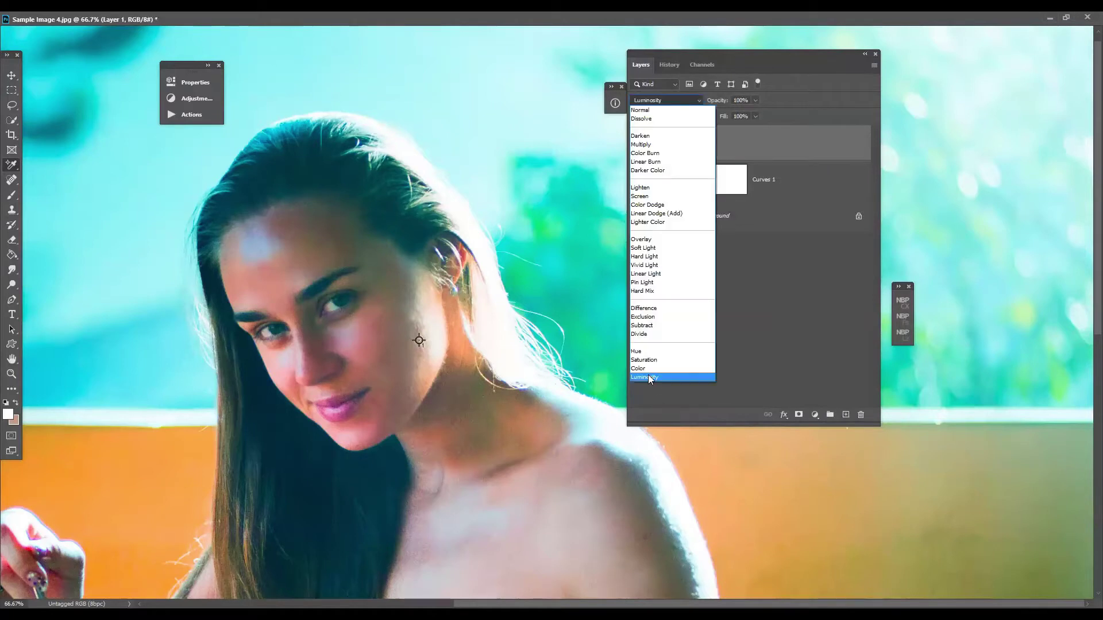
pyautogui.click(646, 367)
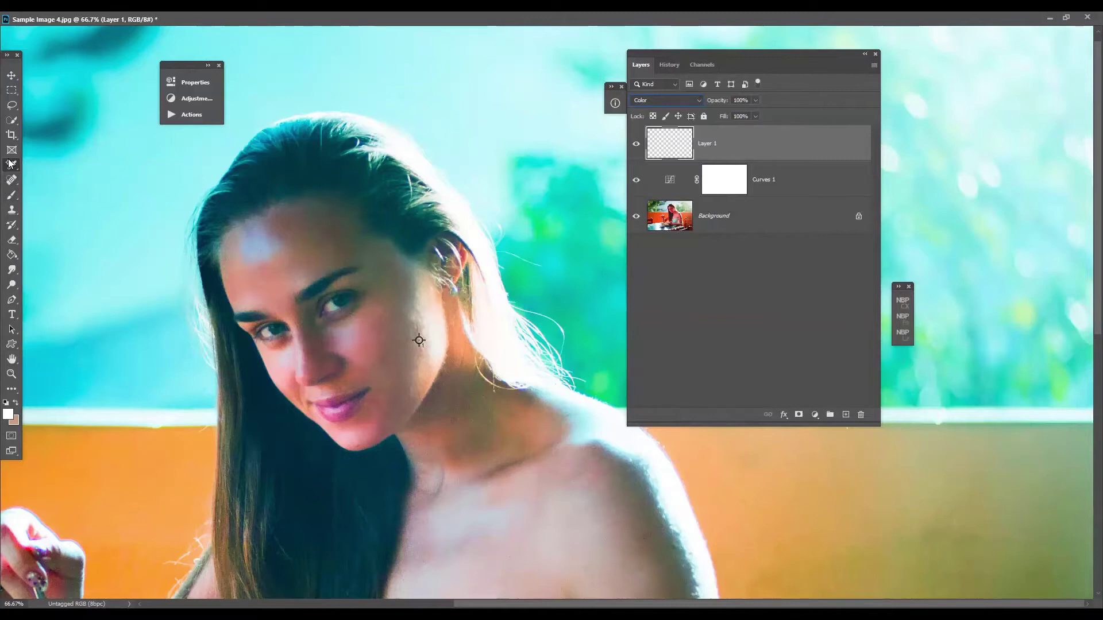
# - Sample a brownish skin tone as the foreground color and set the Brush to 20% opacity and 20% flow
pyautogui.hotkey('shift', 'i')
pyautogui.click(567, 227)
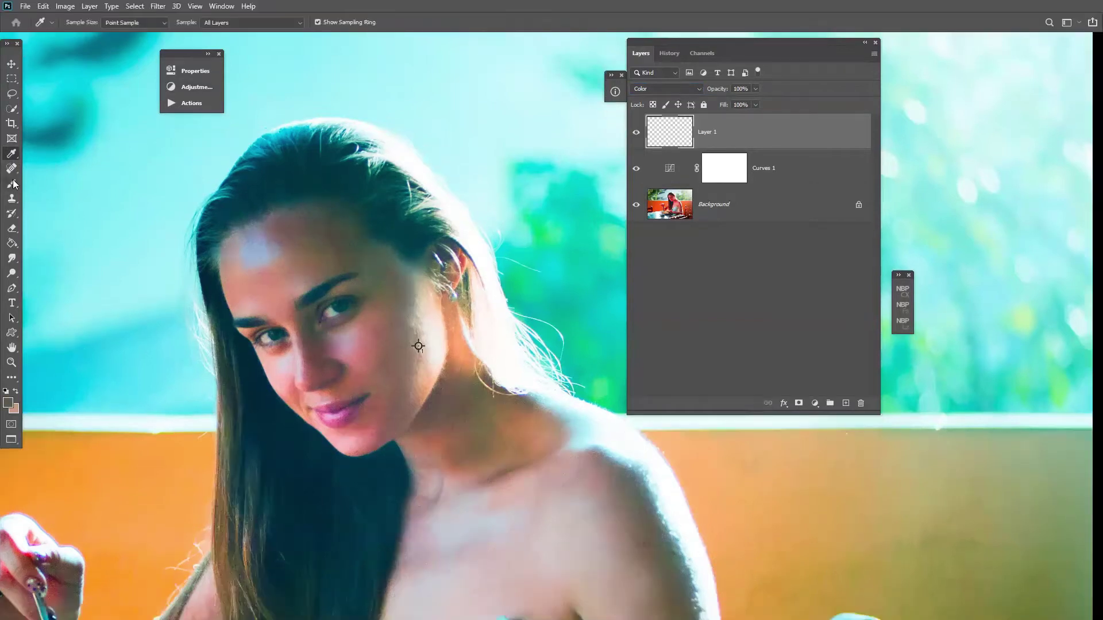
pyautogui.click(12, 184)
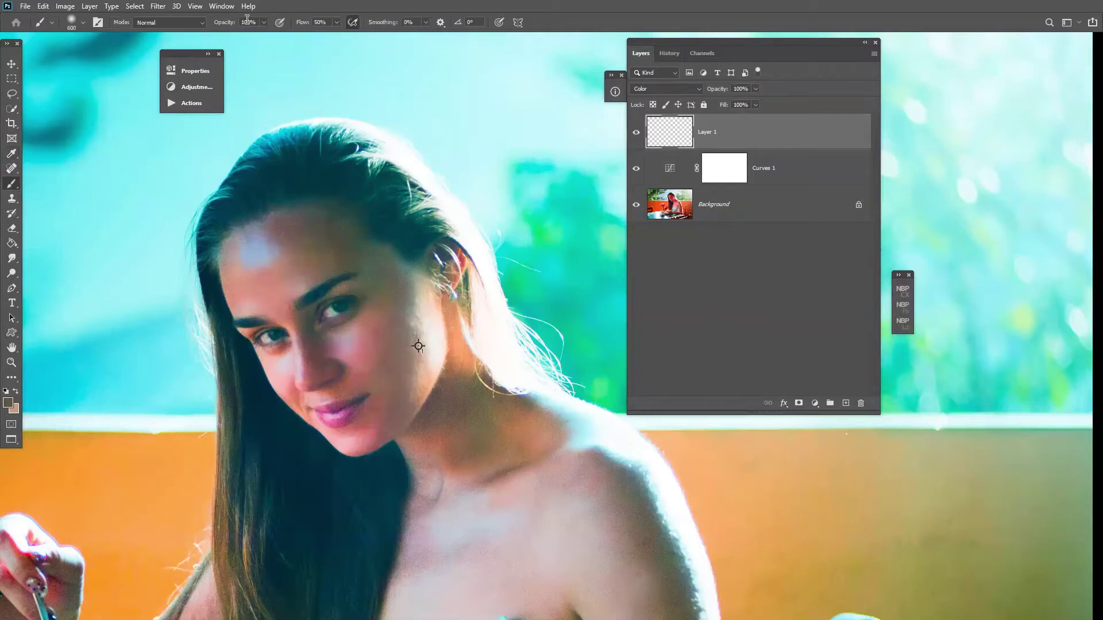
pyautogui.press('2')
pyautogui.press('2')
pyautogui.press('Return')
pyautogui.press('Return')
pyautogui.press('2')
pyautogui.hotkey('shift', '2')
# - Reduce the soft brush to 90 px to suit the patches on the woman's face
pyautogui.press('[')
pyautogui.press('[')
pyautogui.press('[')
pyautogui.press('[')
pyautogui.press('[')
pyautogui.press('[')
pyautogui.press('[')
pyautogui.press('[')
pyautogui.press('[')
pyautogui.press('[')
pyautogui.press('[')
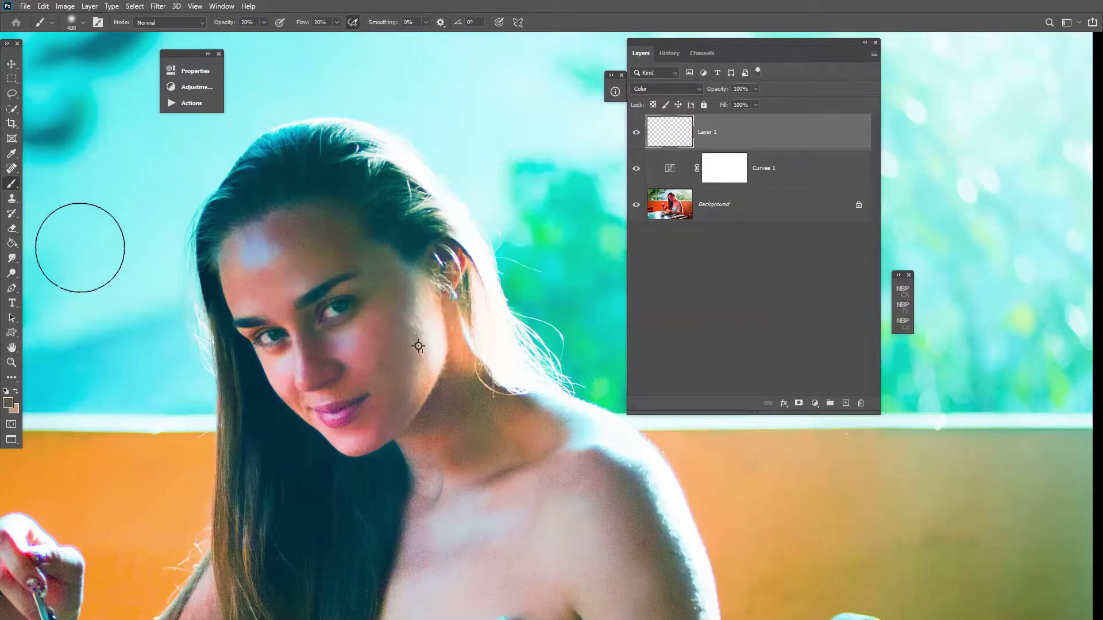
pyautogui.press(']')
pyautogui.press(']')
pyautogui.press(']')
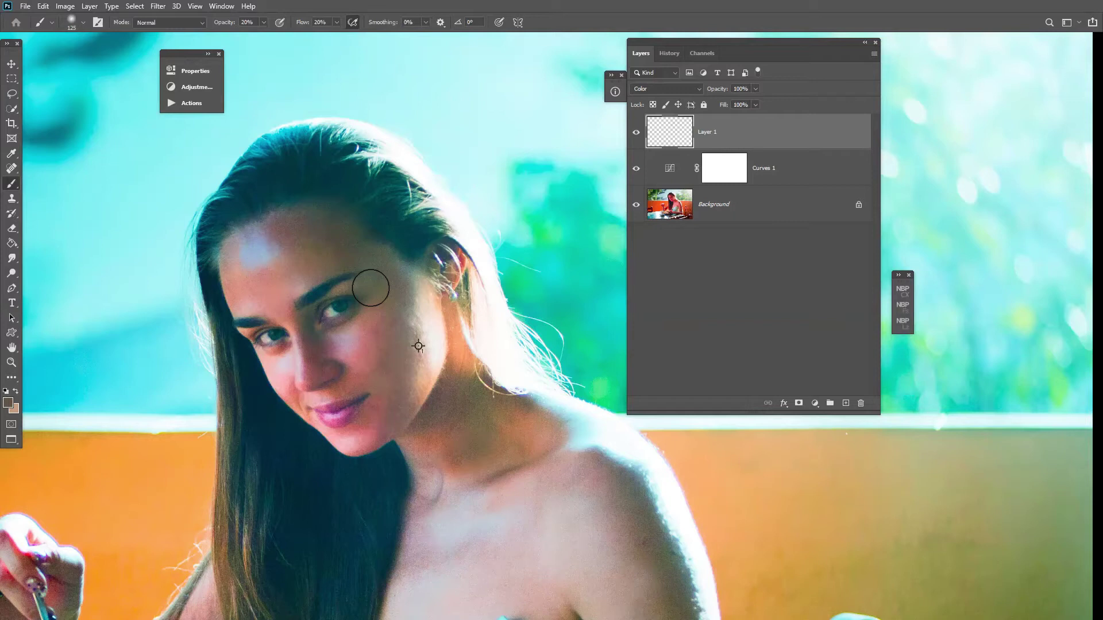
# - Turn off Smoothing in the Brush Settings
pyautogui.click(221, 6)
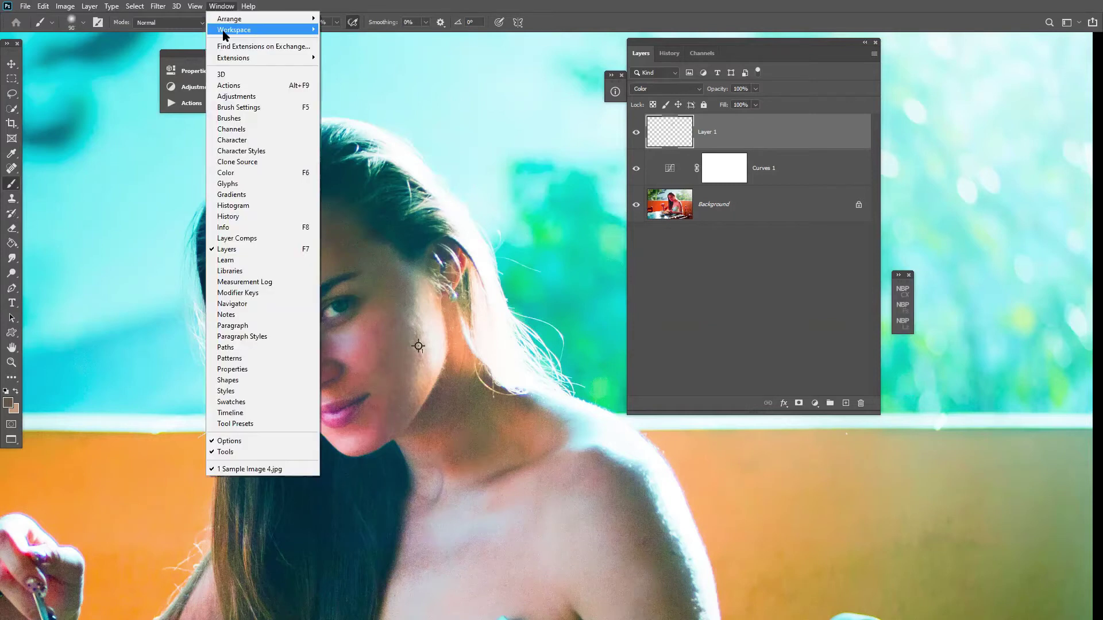
pyautogui.click(240, 108)
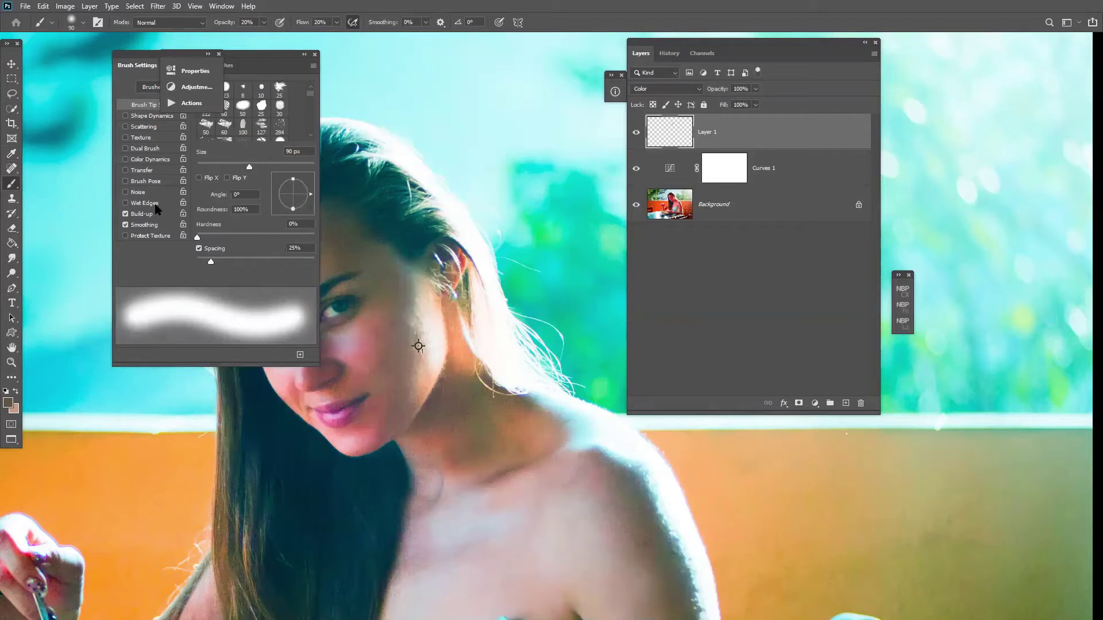
pyautogui.click(144, 226)
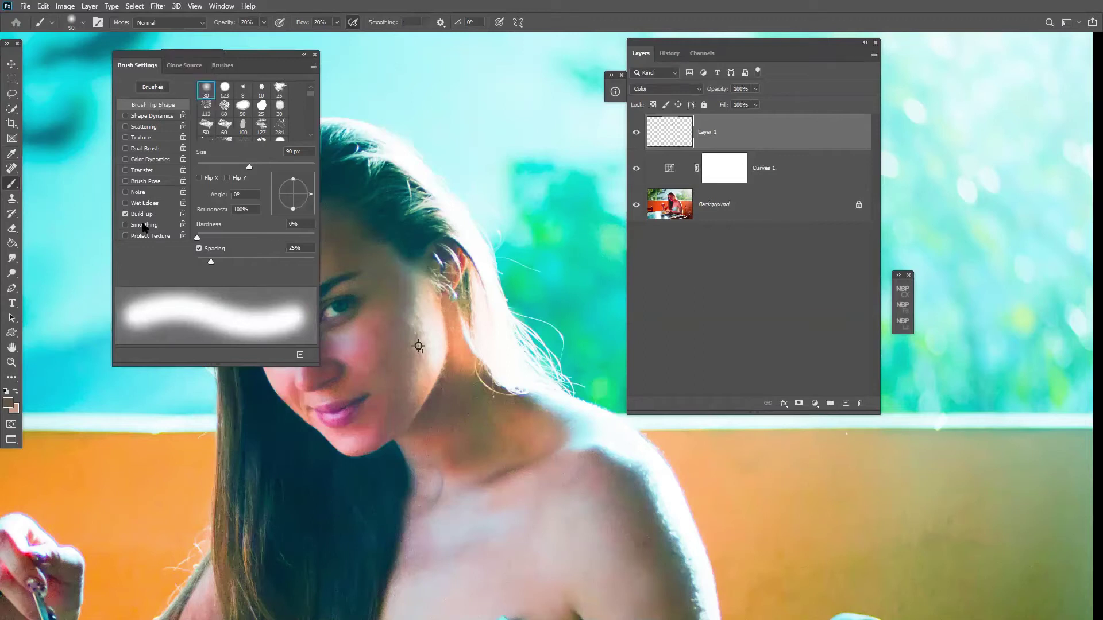
# - Sample a light pink skin tone from the forehead and paint it over the discolored forehead, neck, shoulder and arm with an enlarged soft brush
pyautogui.click(304, 54)
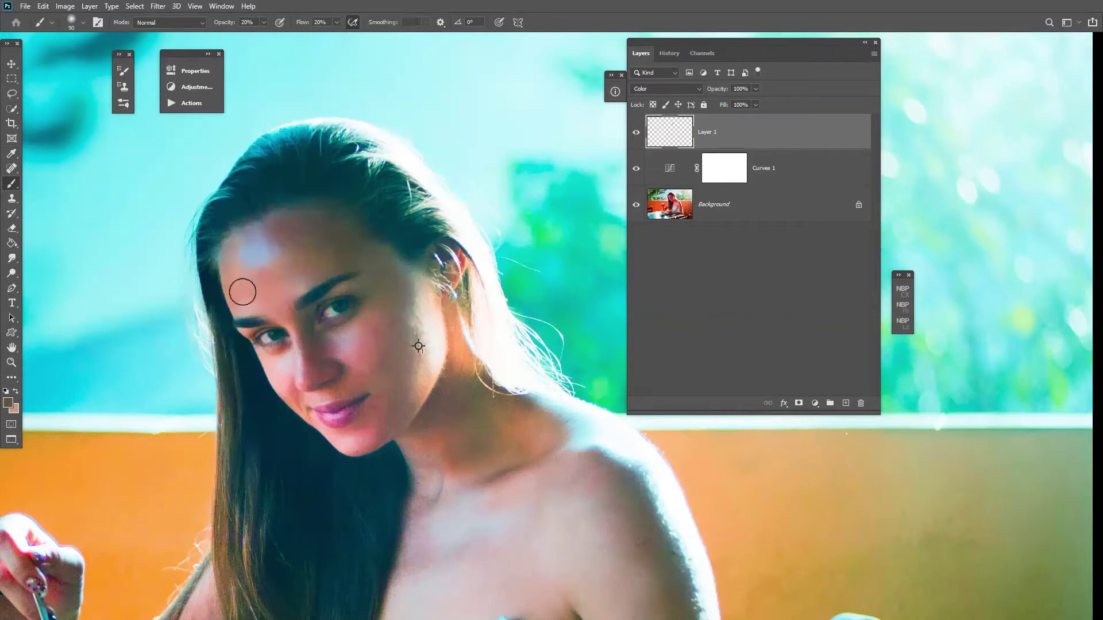
pyautogui.press('i')
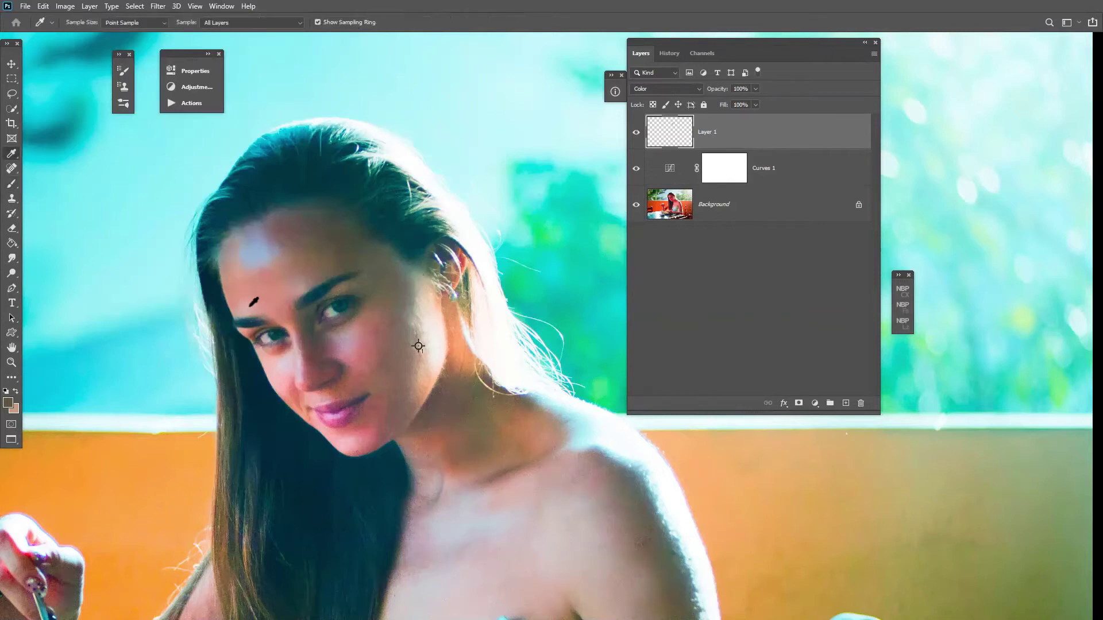
pyautogui.click(254, 302)
pyautogui.press('b')
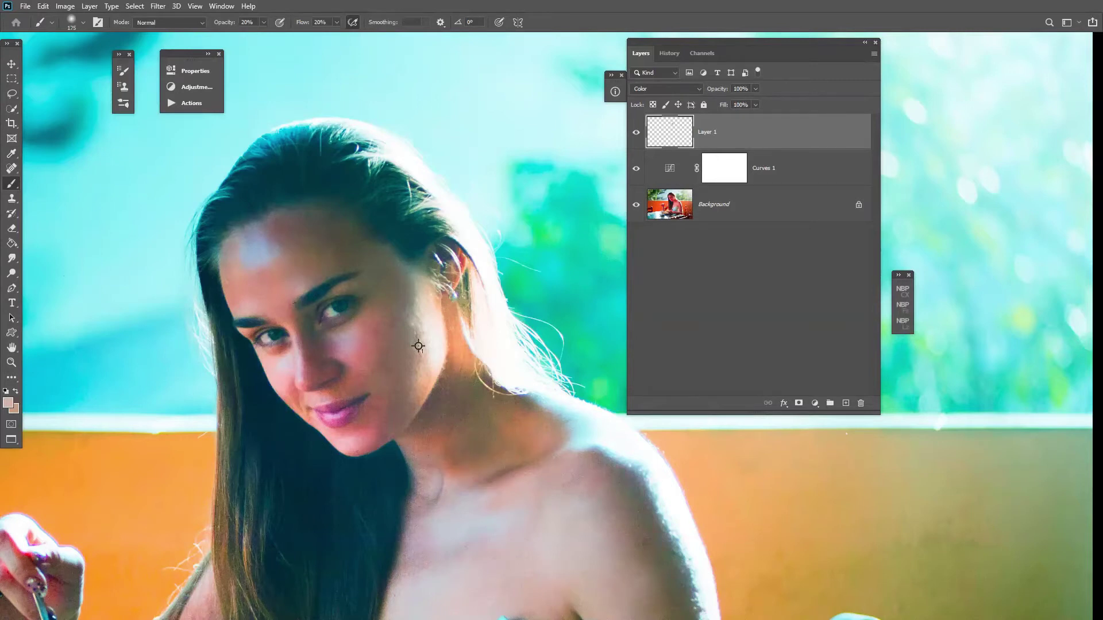
pyautogui.hotkey('ctrl', '-')
pyautogui.press(']')
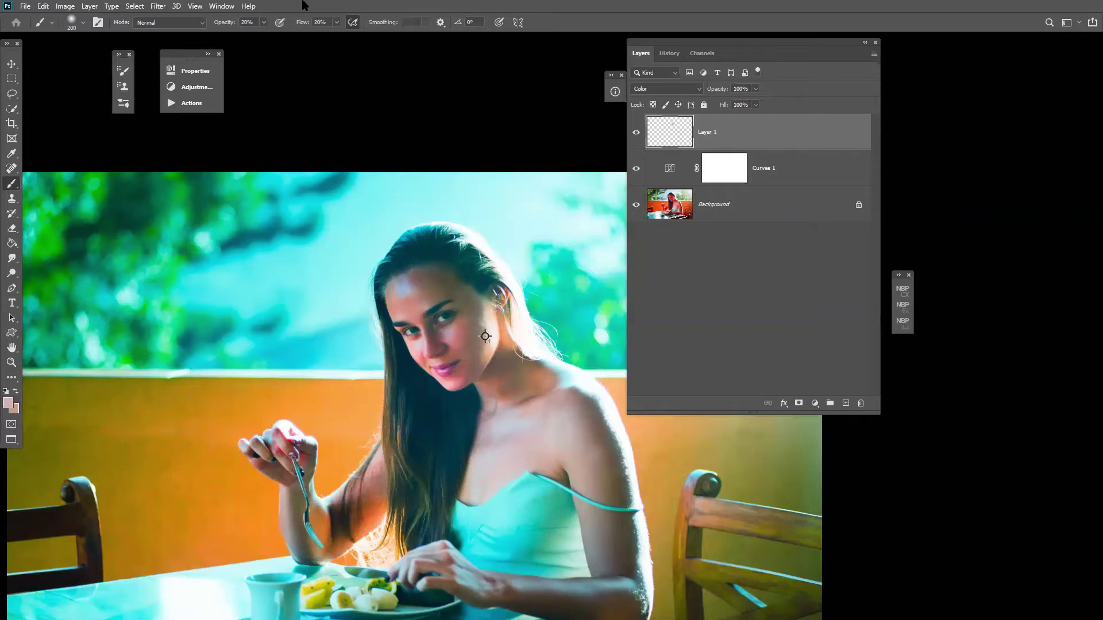
# - Clear the existing color sampler point and compare the image with Layer 1 hidden and shown
pyautogui.rightClick(12, 154)
pyautogui.click(57, 176)
pyautogui.click(196, 23)
pyautogui.click(636, 132)
pyautogui.click(642, 133)
pyautogui.click(636, 132)
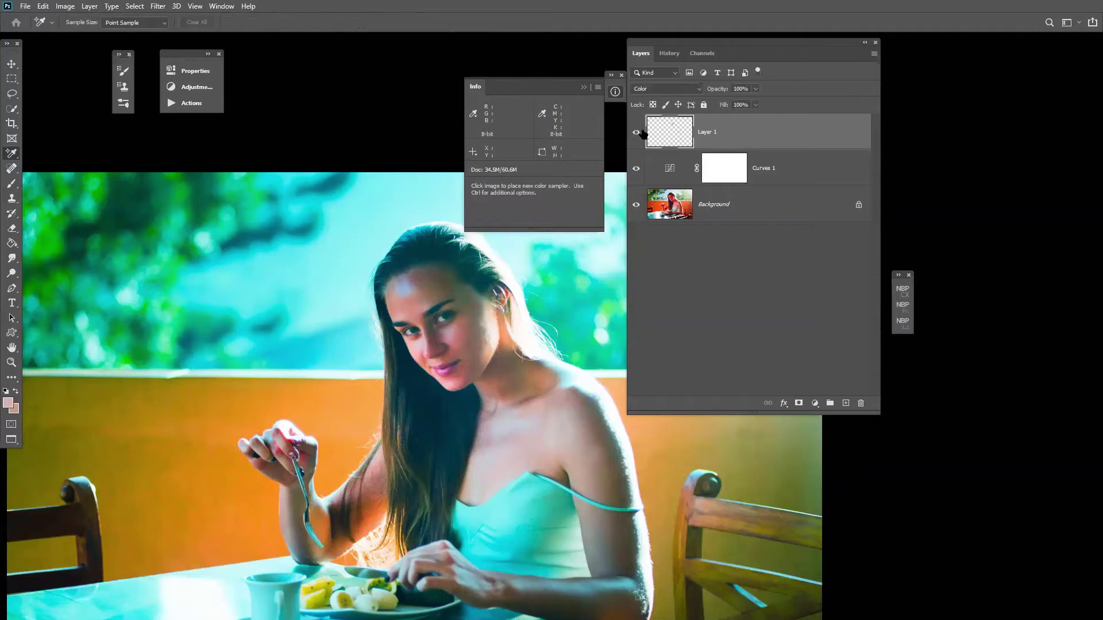
pyautogui.click(642, 134)
pyautogui.click(485, 280)
pyautogui.press('b')
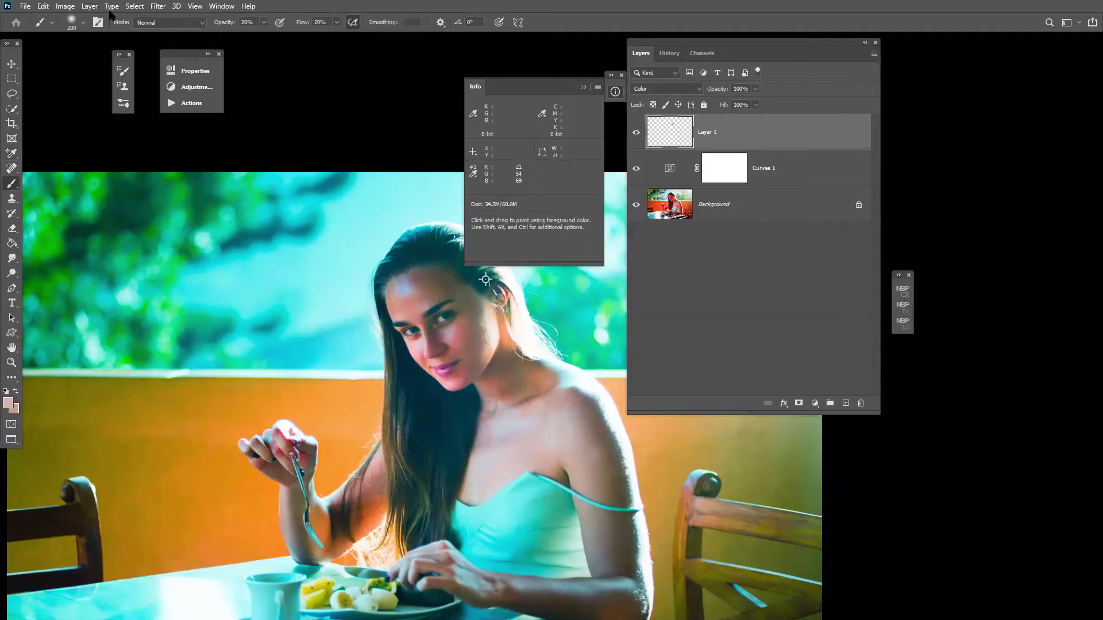
pyautogui.rightClick(11, 154)
pyautogui.click(51, 152)
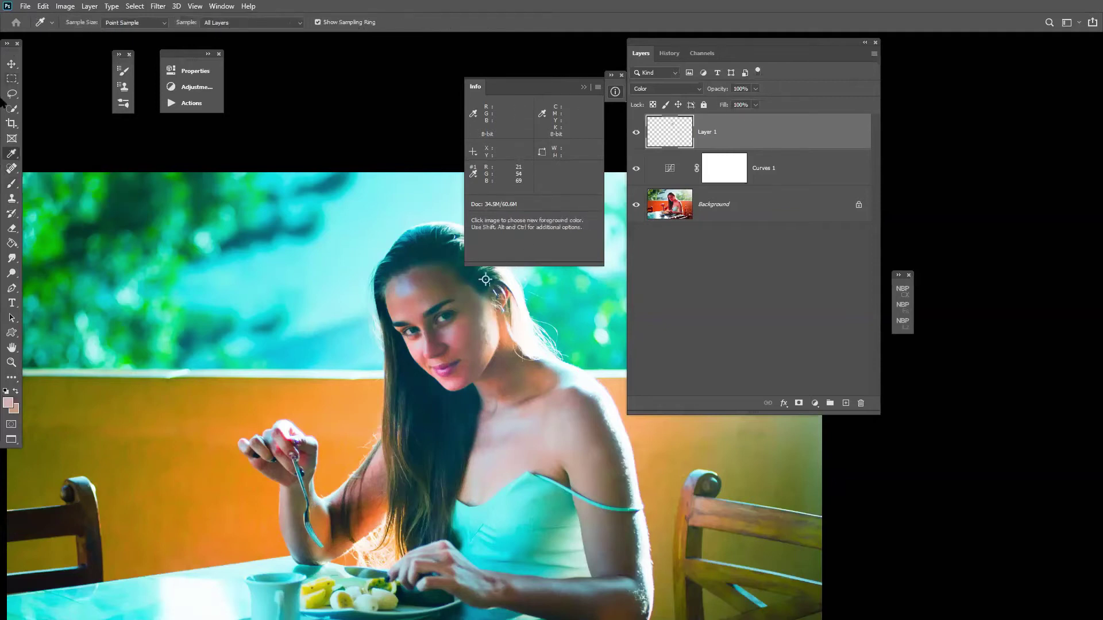
pyautogui.rightClick(12, 154)
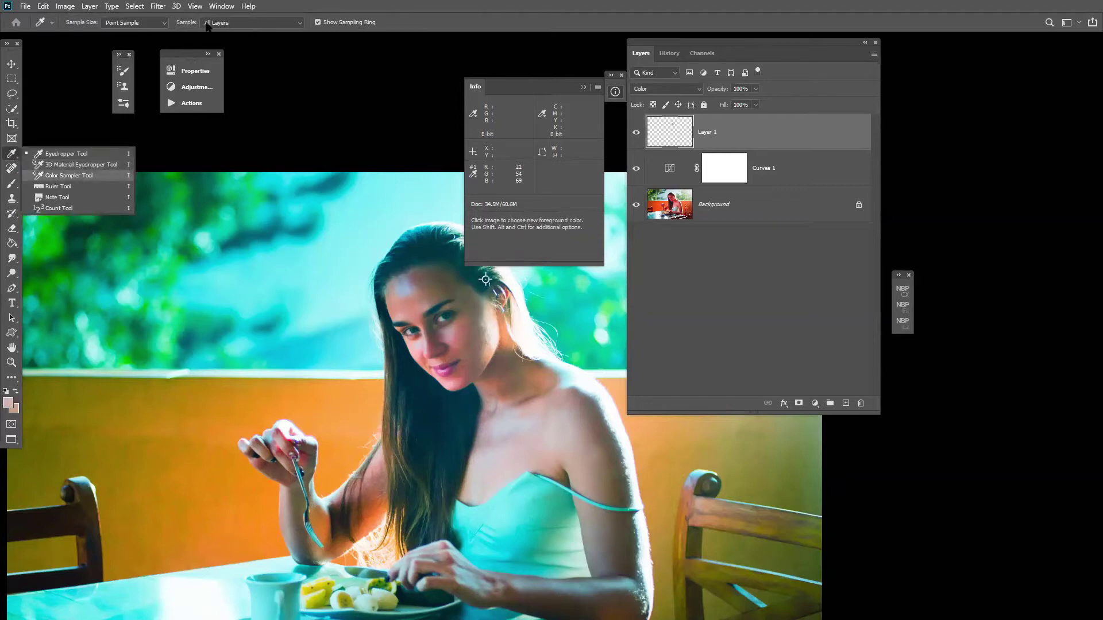
pyautogui.click(69, 175)
# - Sample a dark tone from the woman's hair and paint it over the upper hair with the soft brush, enlarging it from 100 to 125 px
pyautogui.rightClick(9, 158)
pyautogui.click(63, 154)
pyautogui.click(468, 270)
pyautogui.press('b')
pyautogui.press('[')
pyautogui.press('[')
pyautogui.press('[')
pyautogui.press('[')
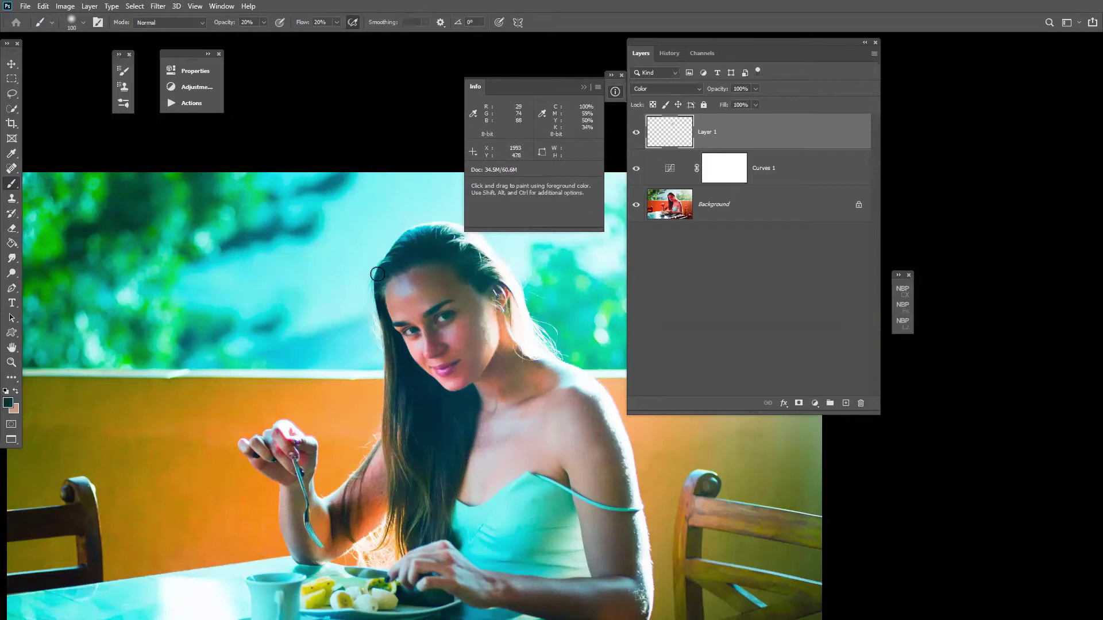
pyautogui.press(']')
# - Inspect Layer 1 in isolation, merge a copy of all visible layers into a new top layer, and clear the panels away from the image
pyautogui.keyDown('alt'); pyautogui.click(637, 132); pyautogui.keyUp('alt')
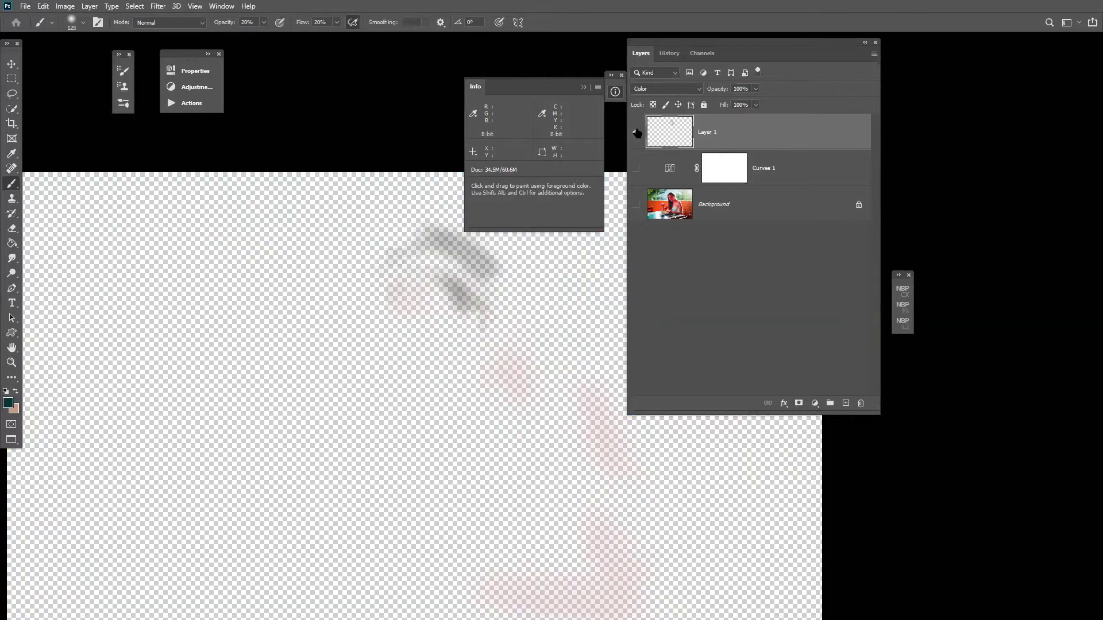
pyautogui.keyDown('alt'); pyautogui.click(637, 133); pyautogui.keyUp('alt')
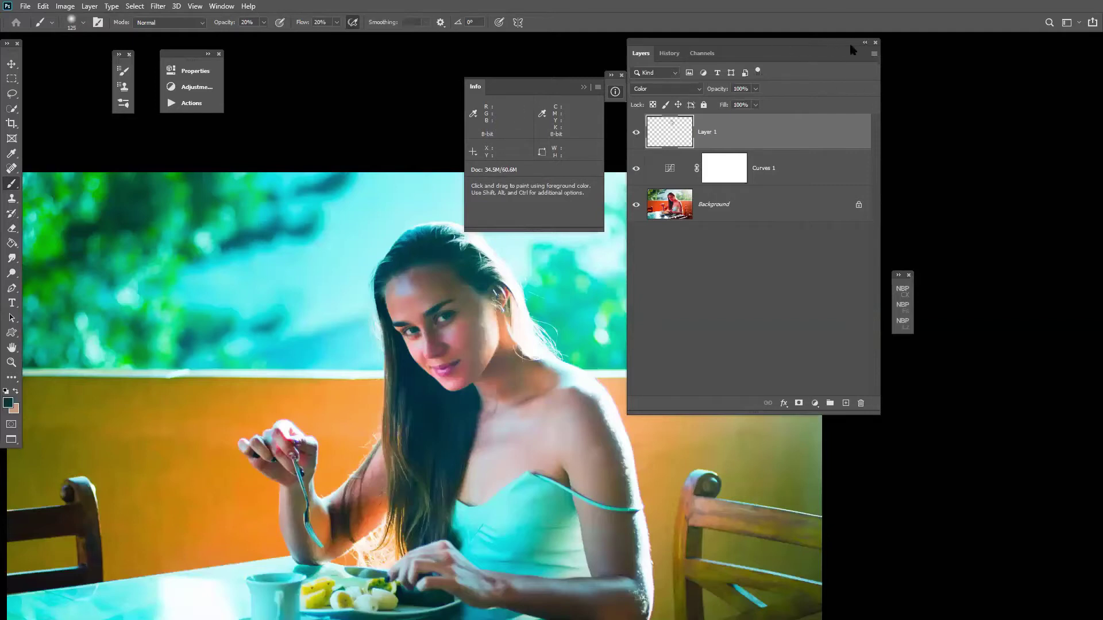
pyautogui.hotkey('ctrl', 'shift', 'alt', 'e')
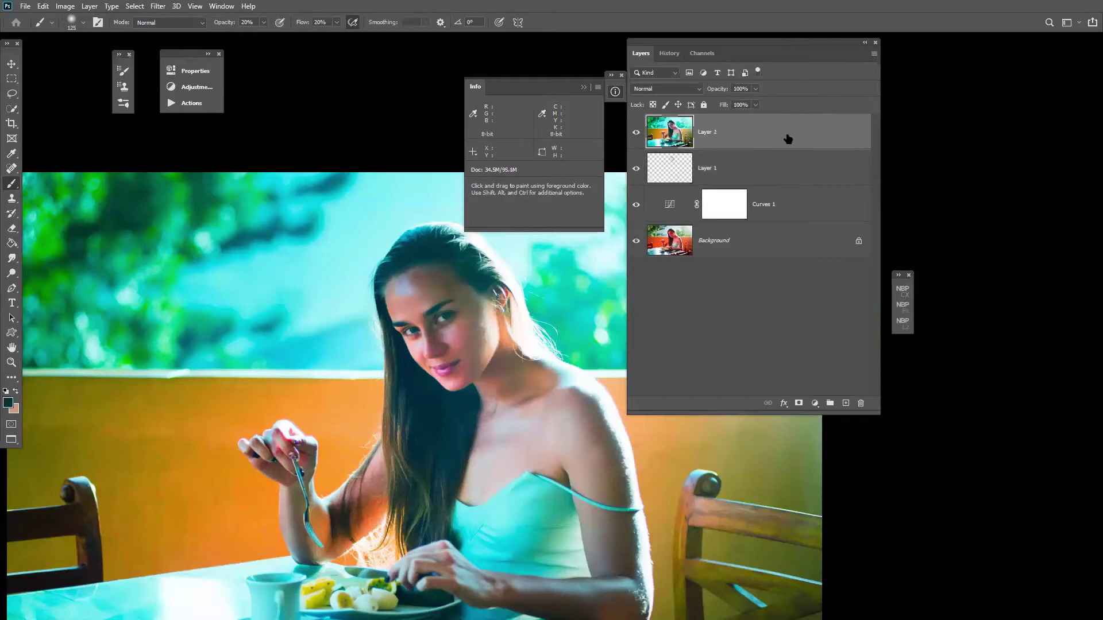
pyautogui.moveTo(814, 44); pyautogui.dragTo(841, 54)
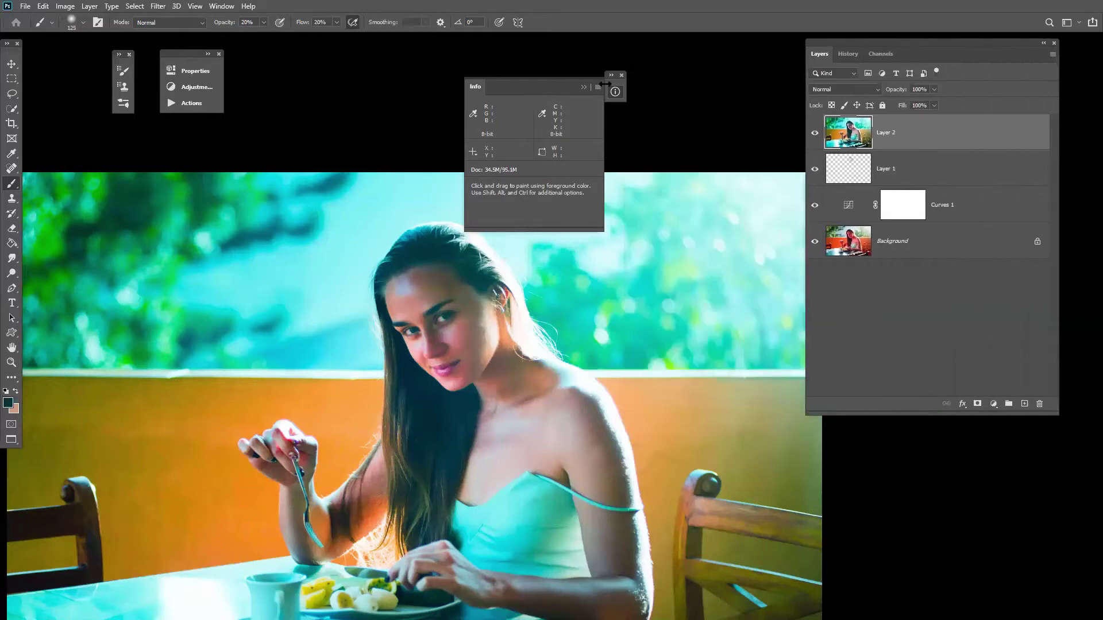
pyautogui.click(622, 76)
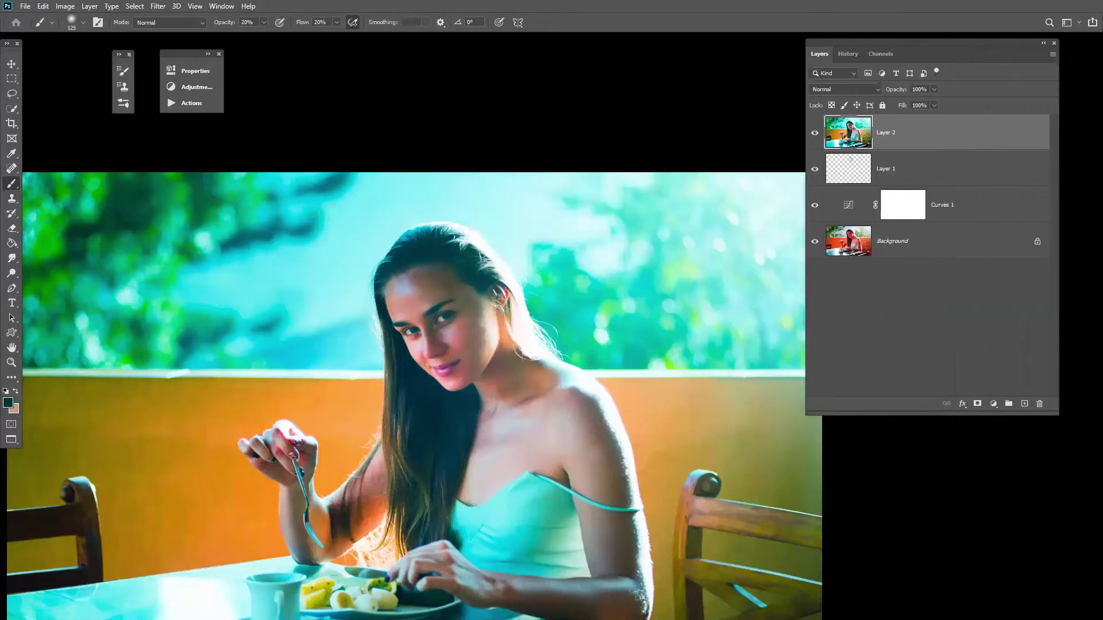
# - Outline a narrow strip of the woman's cheek beside her eye and mouth with the Lasso and put it on its own layer above Layer 2
pyautogui.scroll(2, 603, 99)
pyautogui.scroll(3, 276, 337)
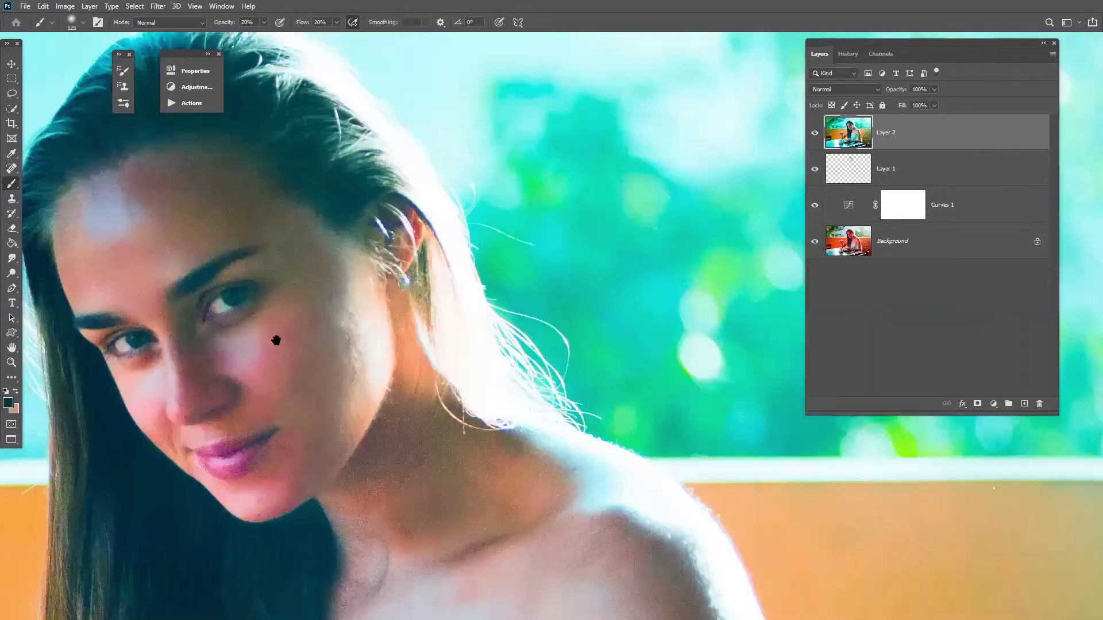
pyautogui.moveTo(301, 333); pyautogui.dragTo(450, 323)
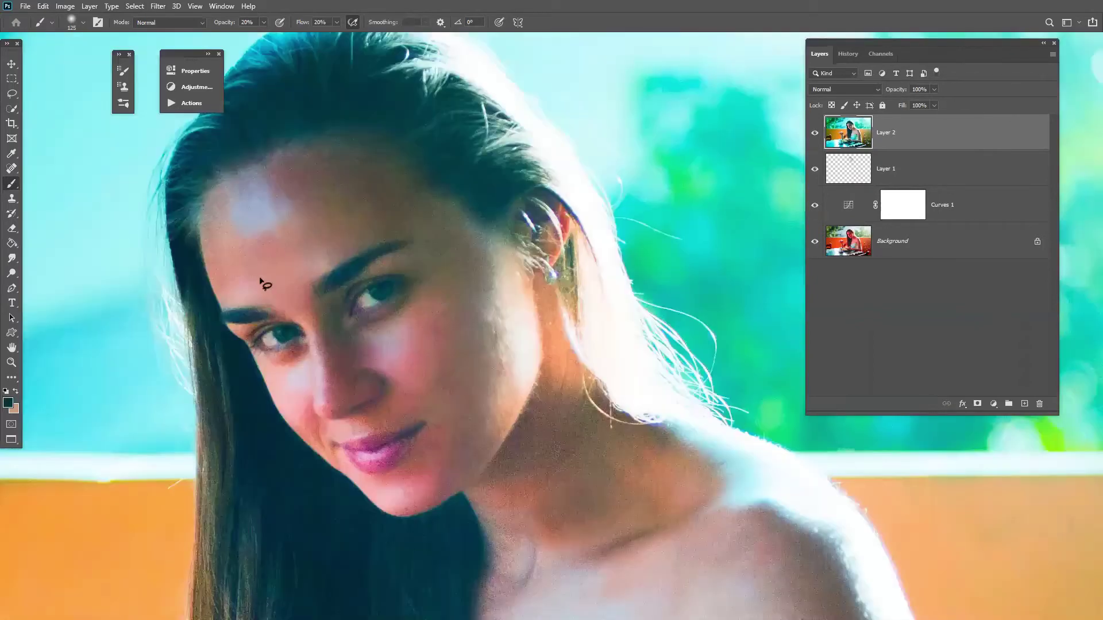
pyautogui.press('l')
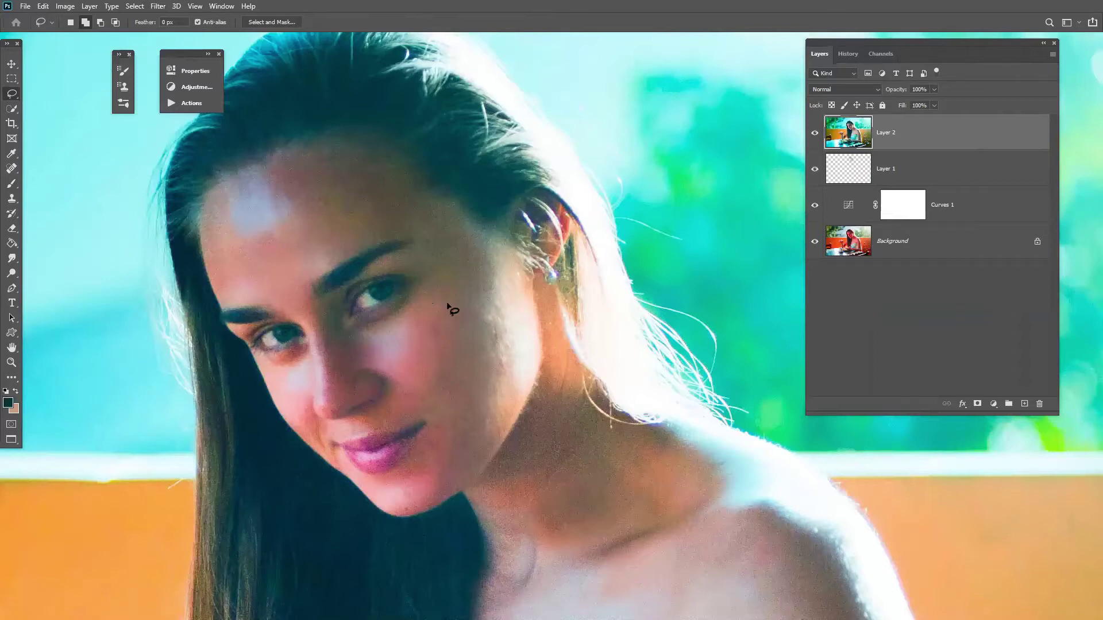
pyautogui.moveTo(457, 307)
pyautogui.mouseDown()
pyautogui.moveTo(455, 430)
pyautogui.moveTo(480, 337)
pyautogui.moveTo(465, 300)
pyautogui.moveTo(458, 309)
pyautogui.mouseUp()
pyautogui.hotkey('ctrl', 'shift', 'alt', 'n')
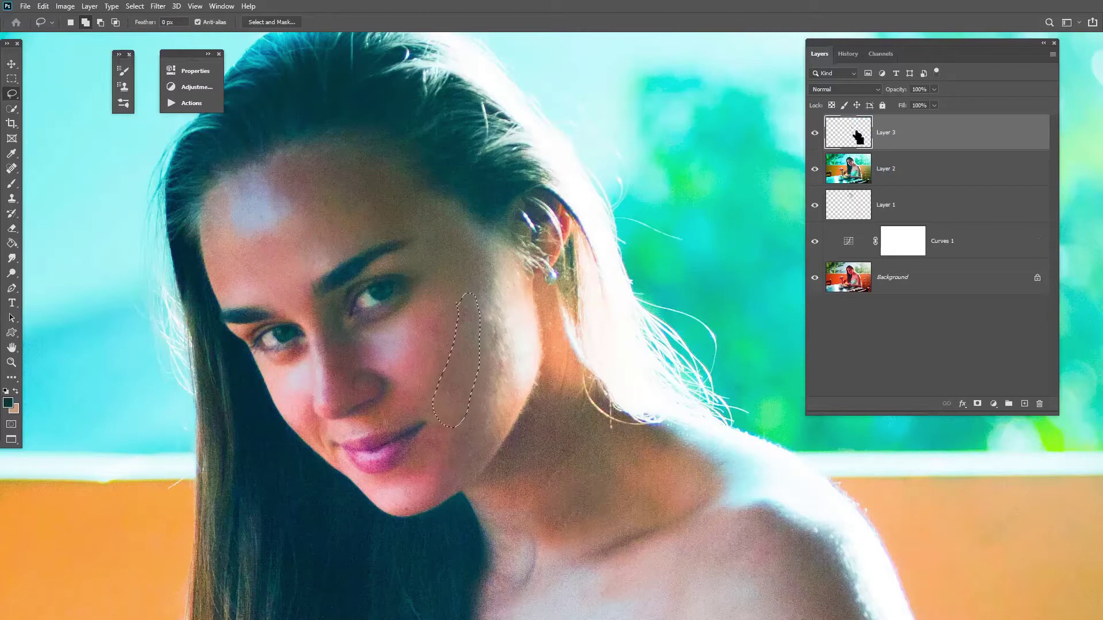
pyautogui.hotkey('shift', 'F5')
# - Inspect the cheek strip in isolation and blend it into a single tone with the Average blur
pyautogui.keyDown('alt'); pyautogui.click(815, 134); pyautogui.keyUp('alt')
pyautogui.keyDown('alt'); pyautogui.click(815, 134); pyautogui.keyUp('alt')
pyautogui.click(155, 6)
pyautogui.moveTo(195, 138)
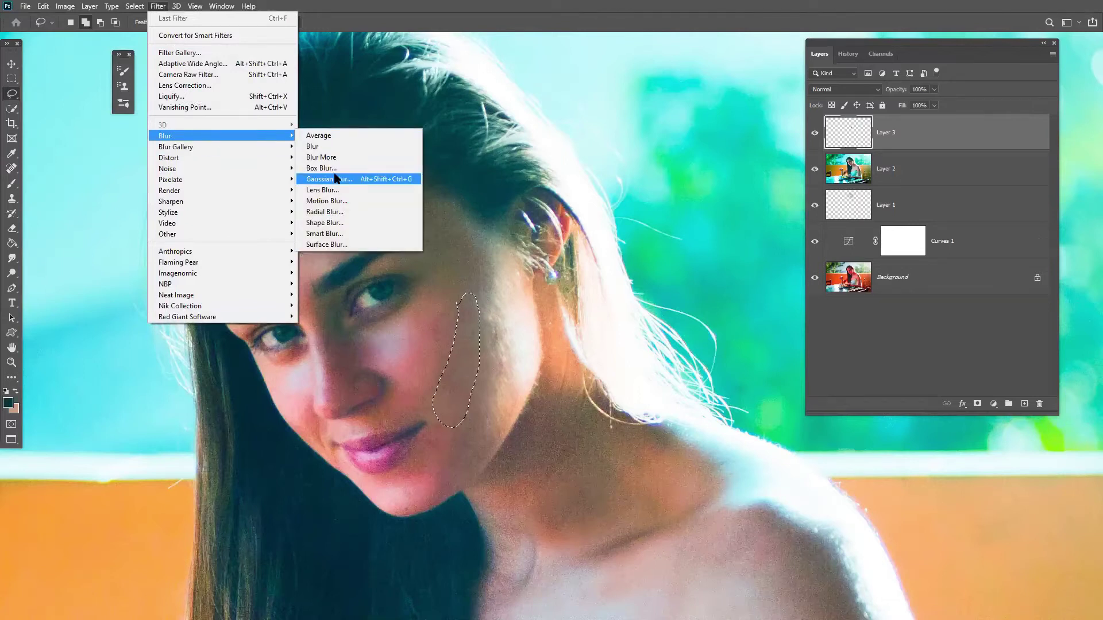
pyautogui.click(333, 136)
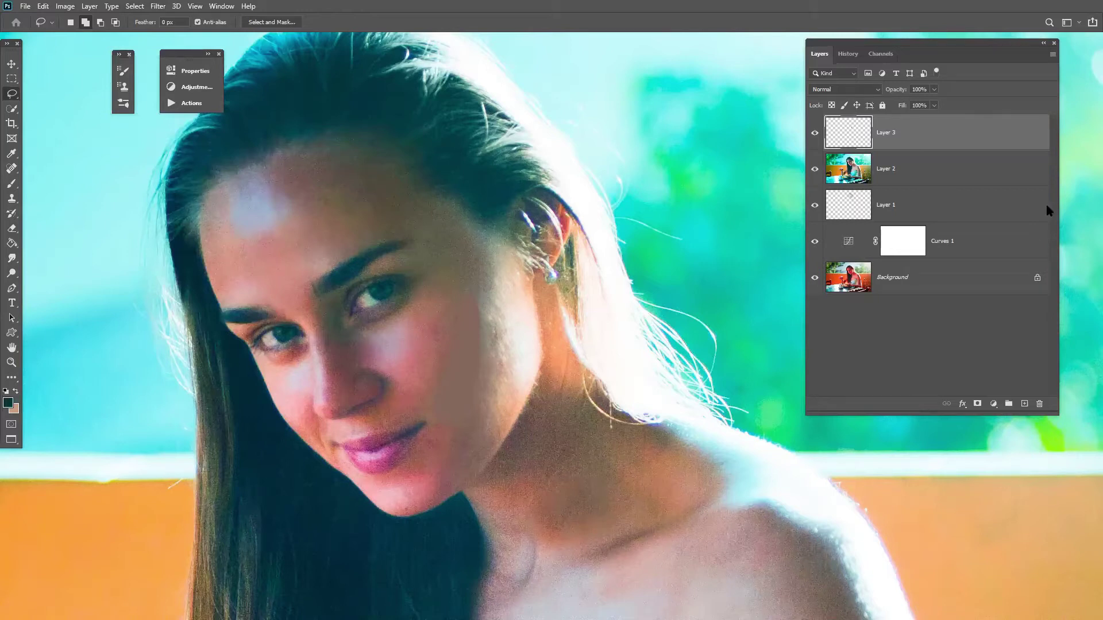
# - Open the Skin Color Palette image from the Color Grading CLass folder on drive H
pyautogui.hotkey('ctrl', 'o')
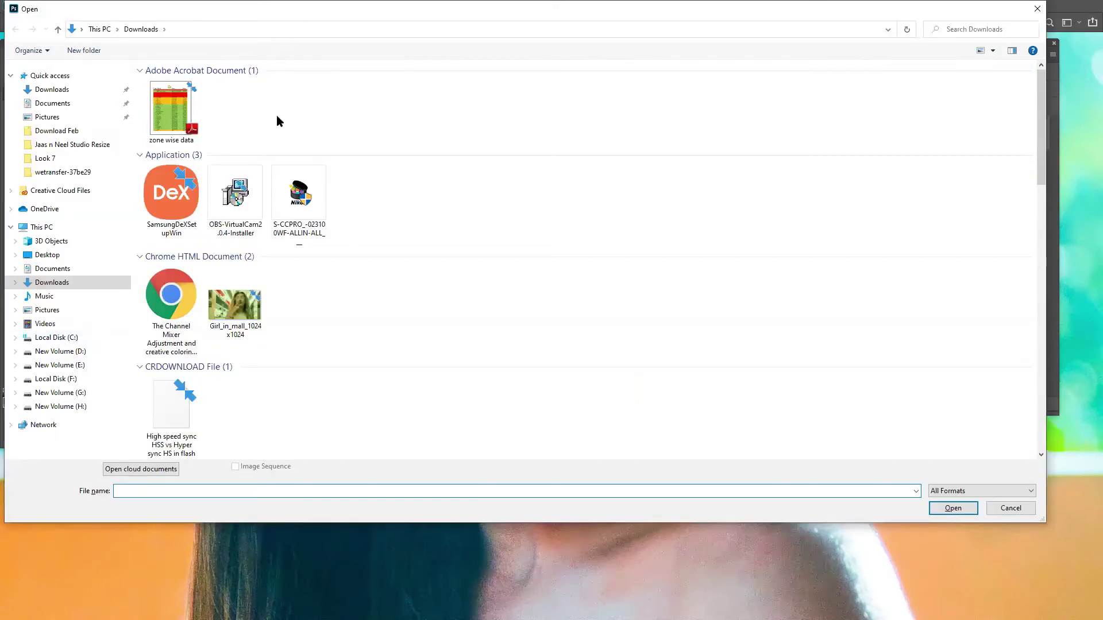
pyautogui.scroll(-7, 226, 253)
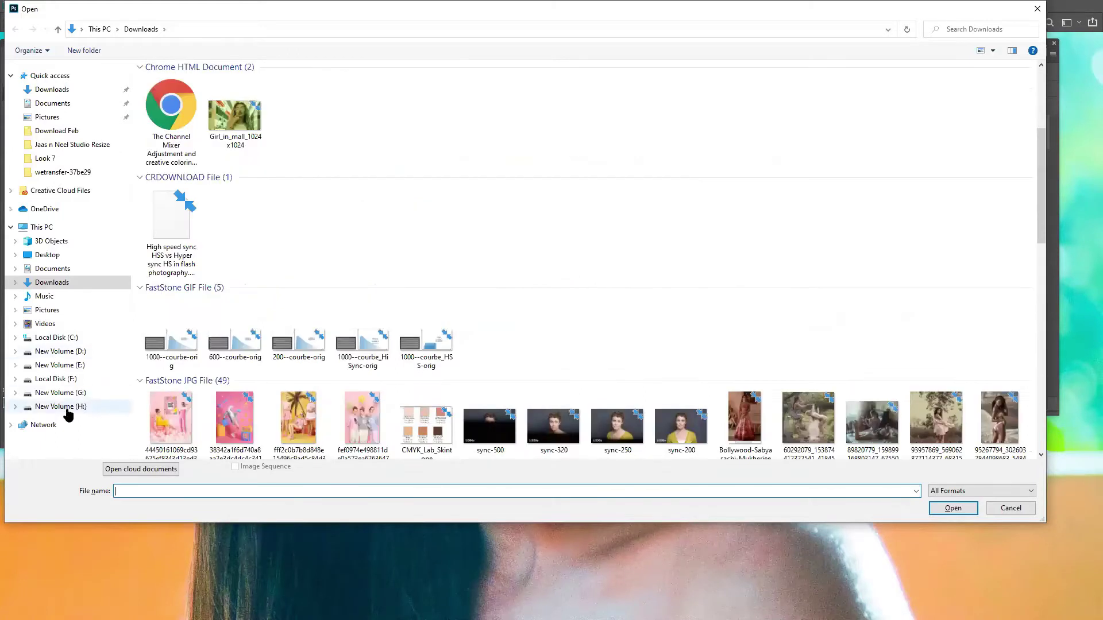
pyautogui.click(60, 406)
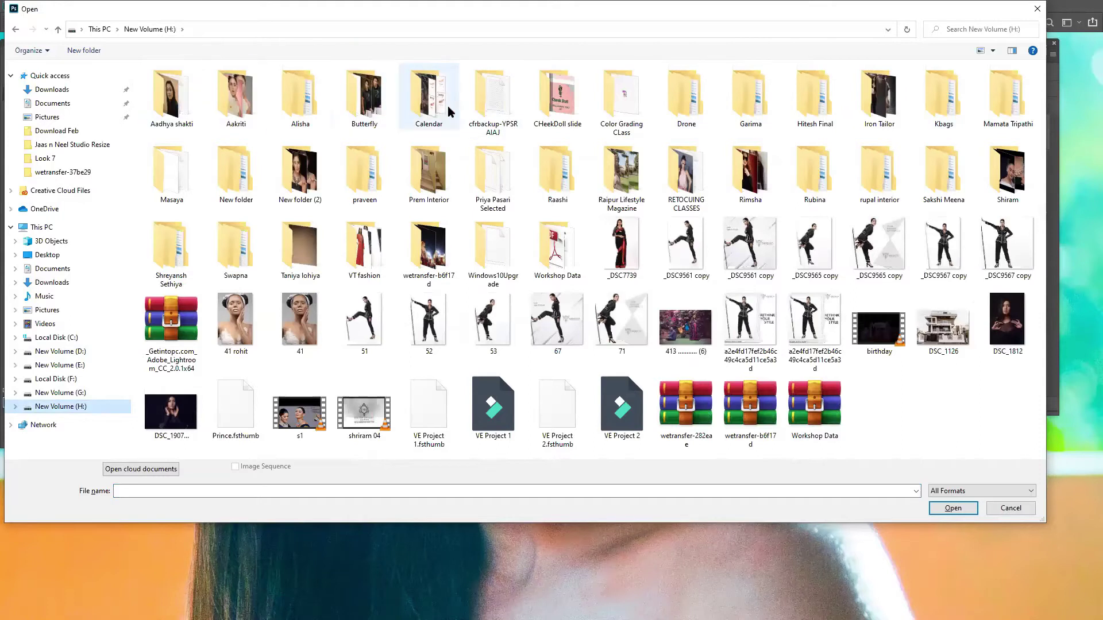
pyautogui.doubleClick(612, 111)
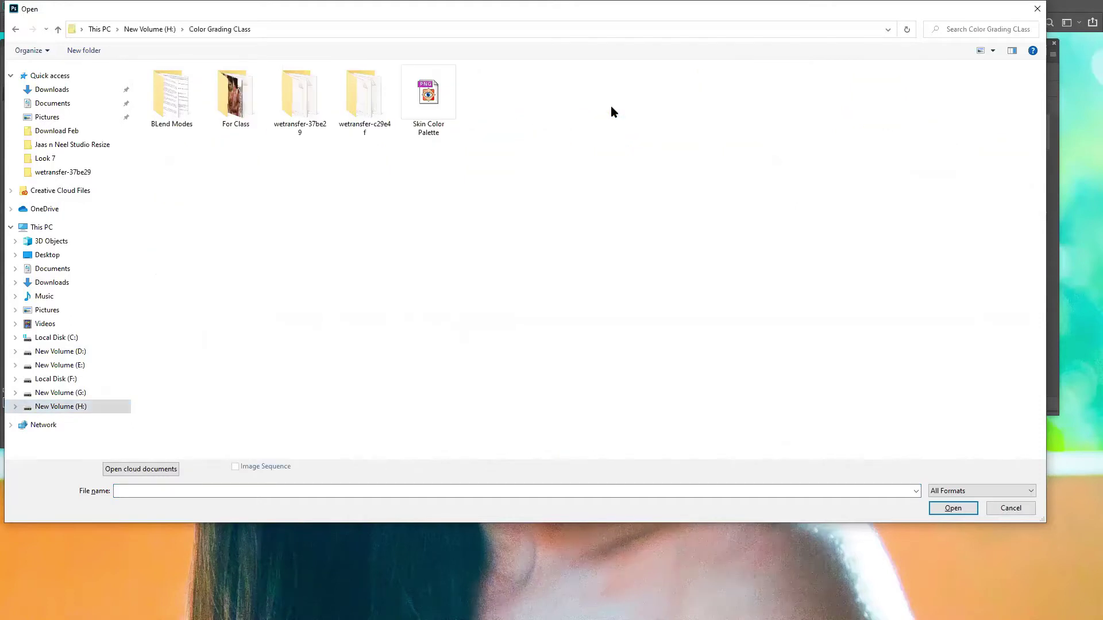
pyautogui.click(426, 122)
pyautogui.doubleClick(425, 123)
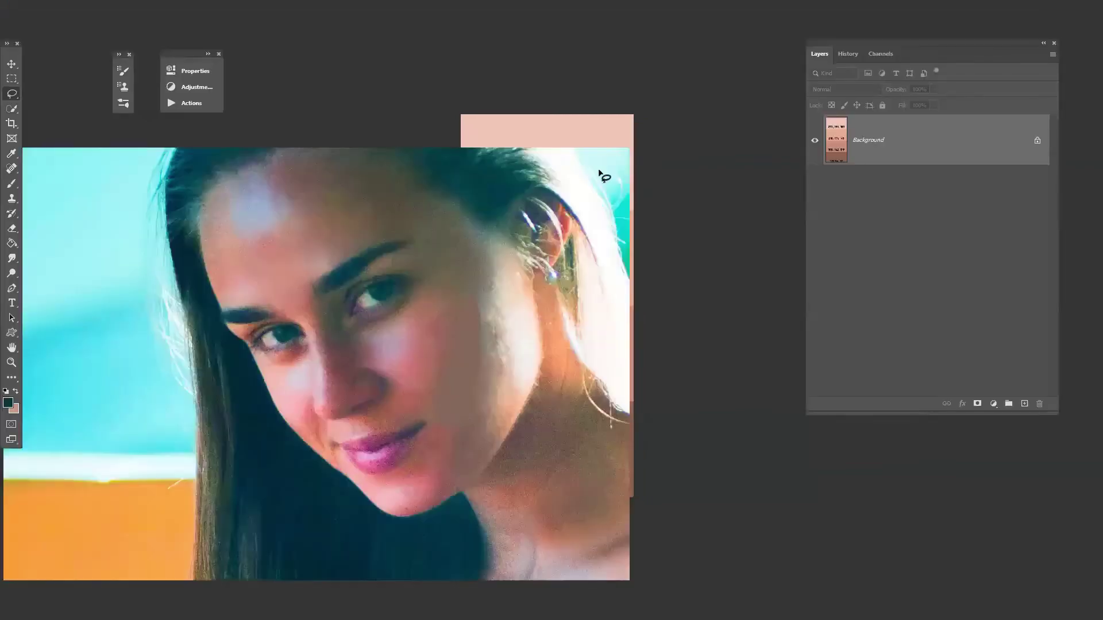
# - Copy the skin color palette into Sample Image 4 as a new layer beside the woman's face and maximize that document
pyautogui.press('v')
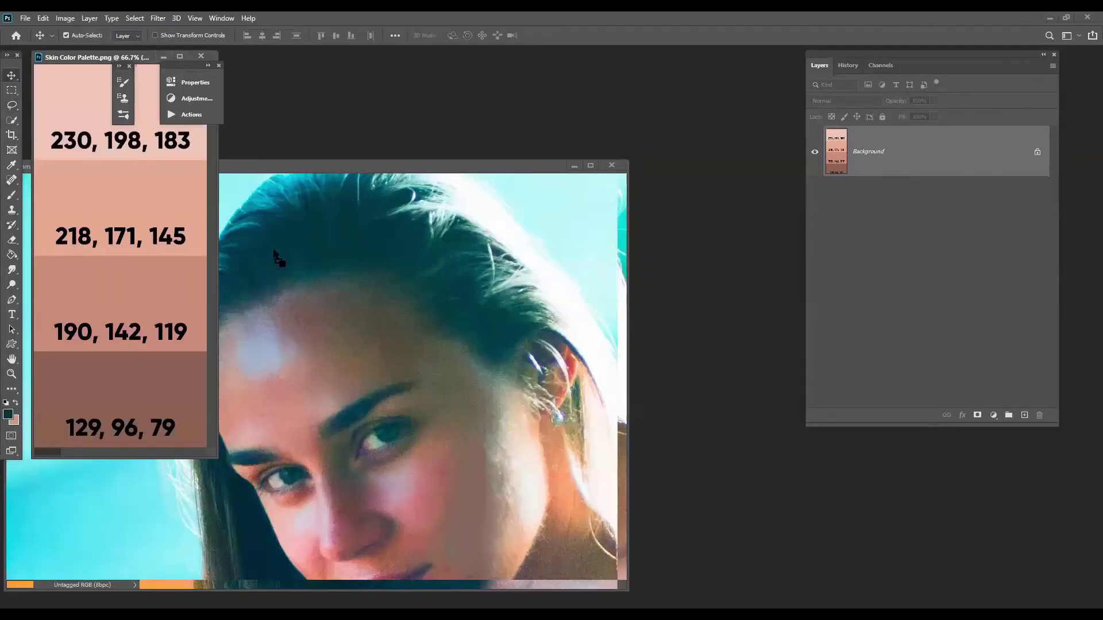
pyautogui.moveTo(356, 282); pyautogui.dragTo(202, 195)
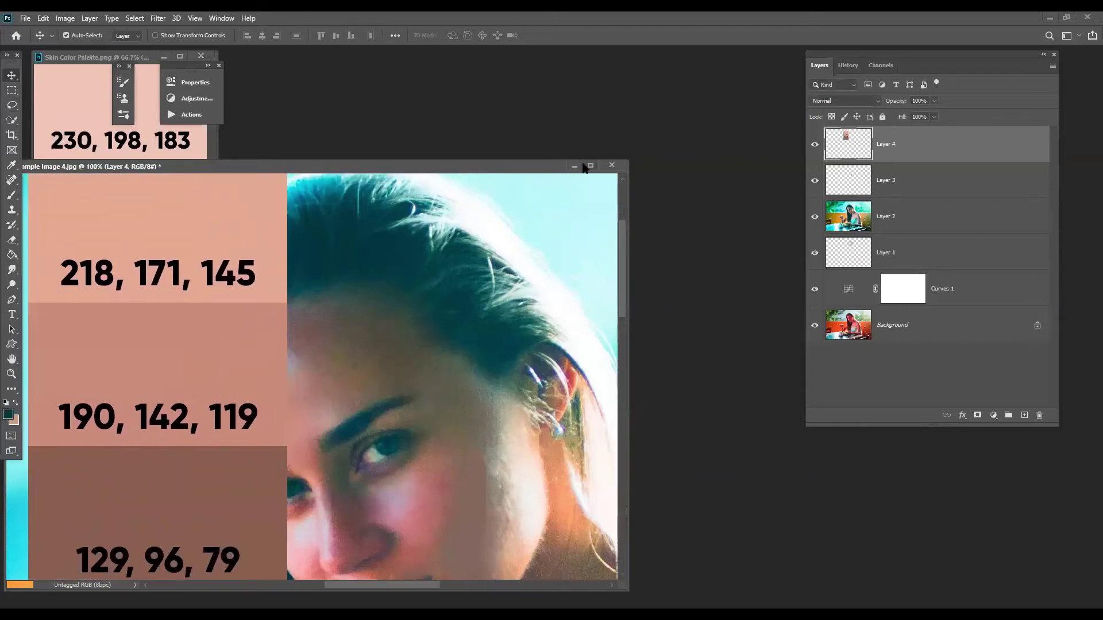
pyautogui.click(590, 166)
pyautogui.press('Tab')
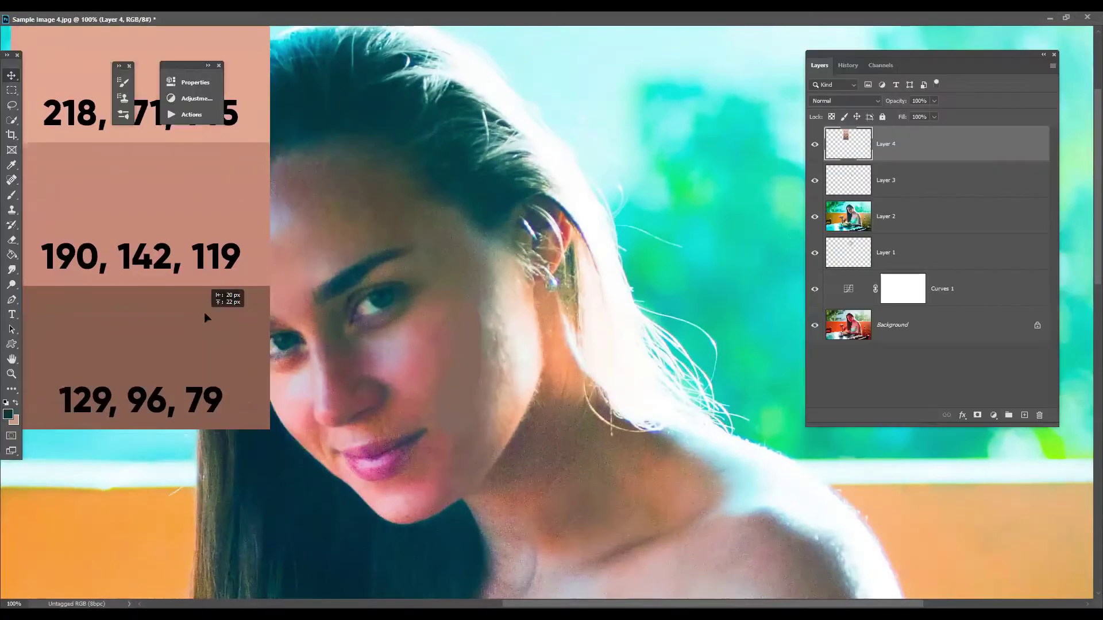
pyautogui.hotkey('ctrl', 'z')
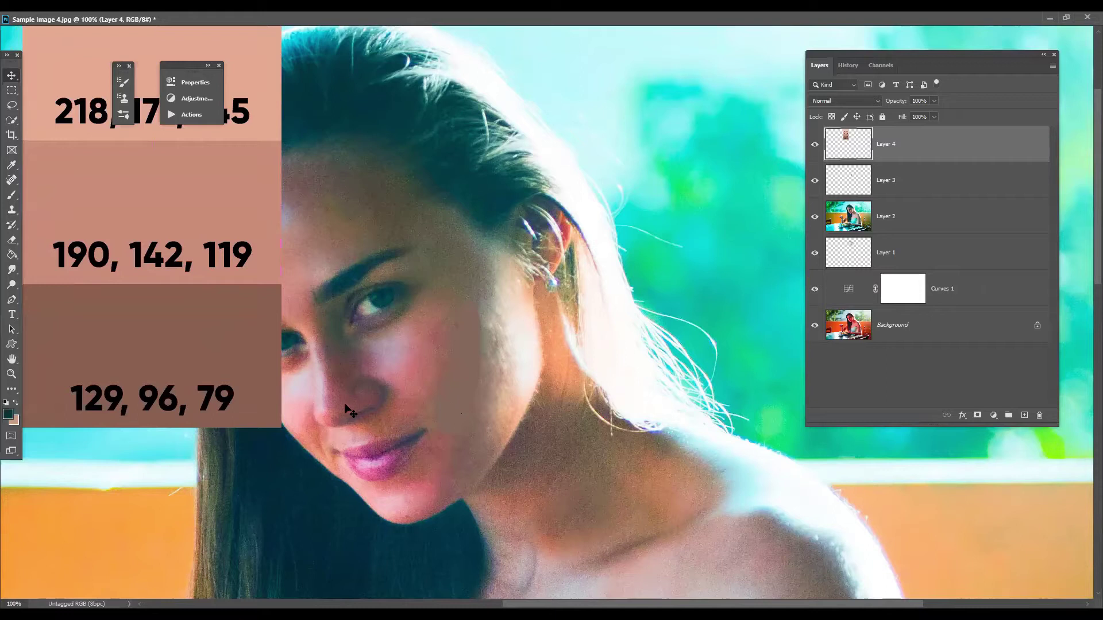
# - Add a Curves adjustment layer above the palette on Layer 4
pyautogui.click(959, 223)
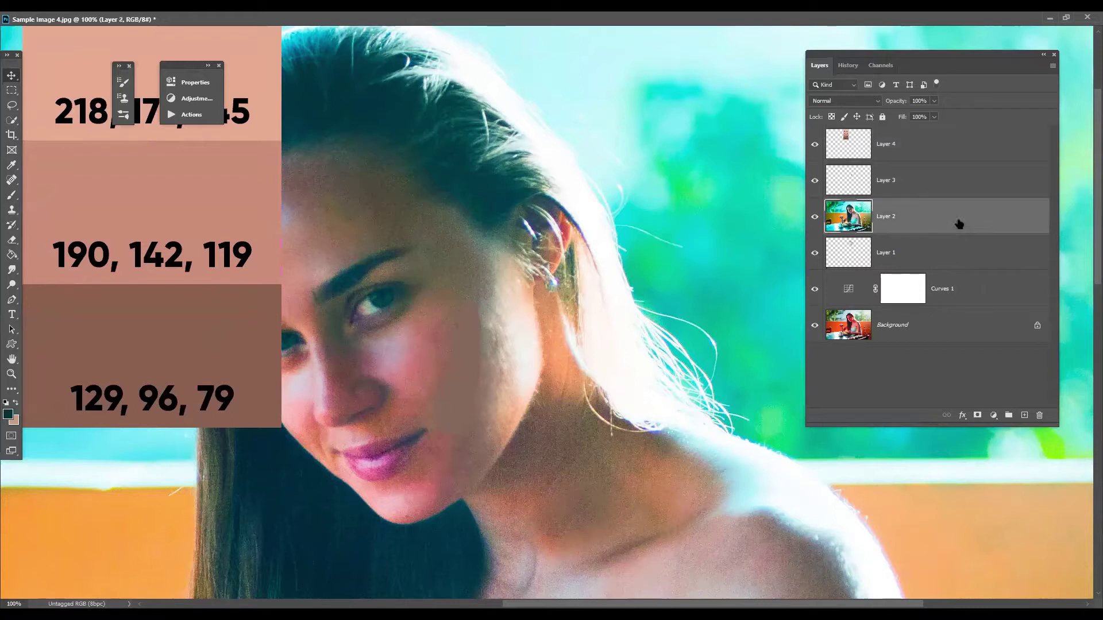
pyautogui.click(980, 148)
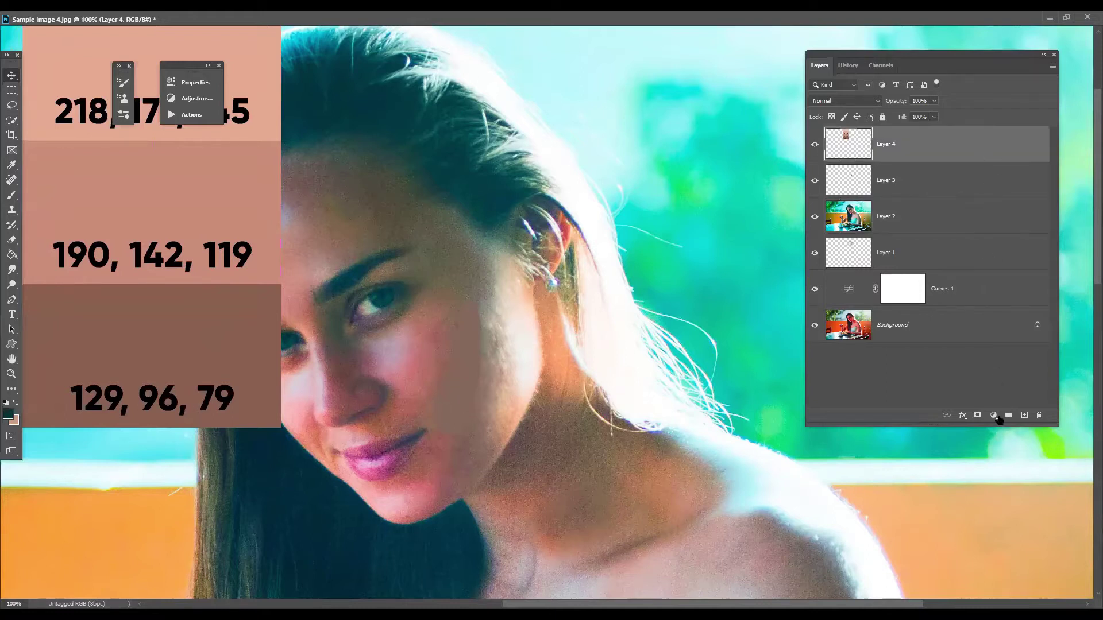
pyautogui.click(994, 415)
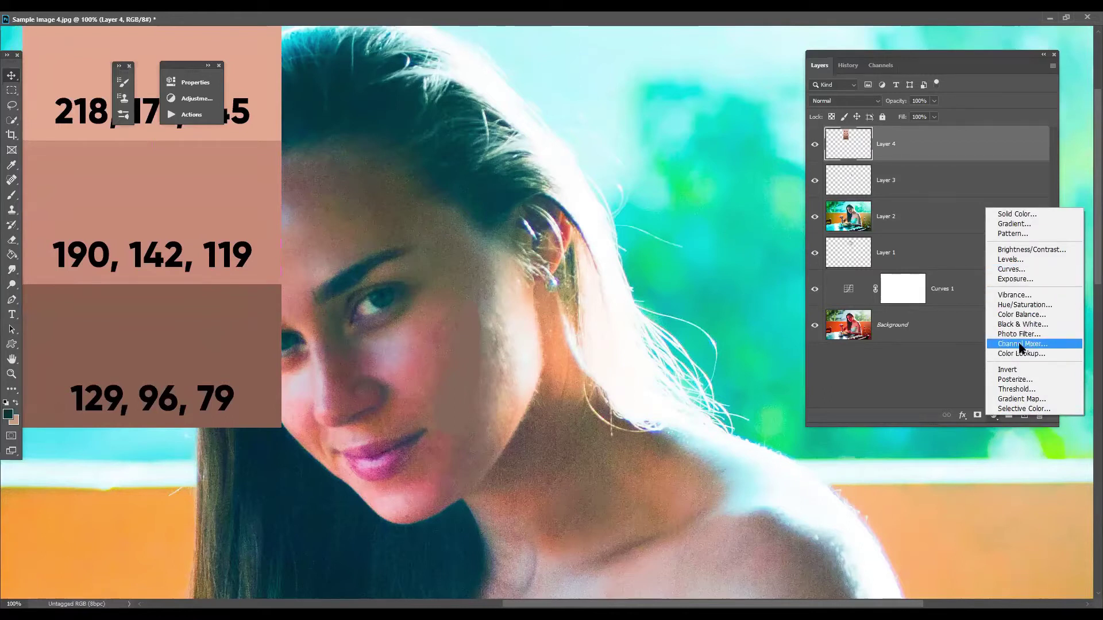
pyautogui.click(1027, 274)
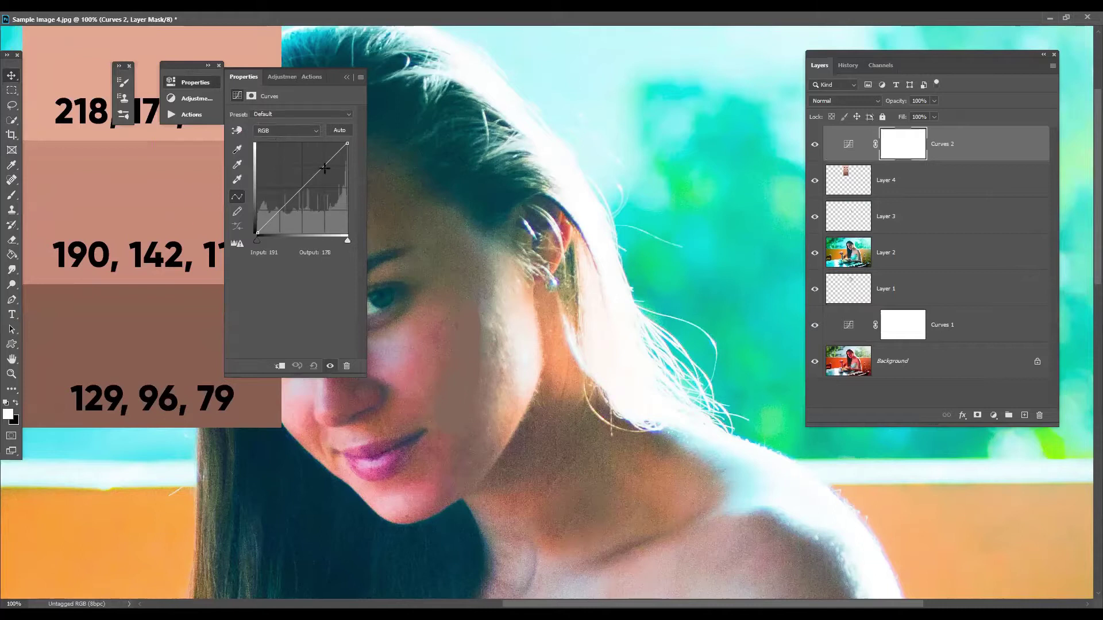
# - Try marking the averaged cheek tone with a curve point and a Color Sampler, and clear the sampler
pyautogui.click(237, 131)
pyautogui.click(470, 325)
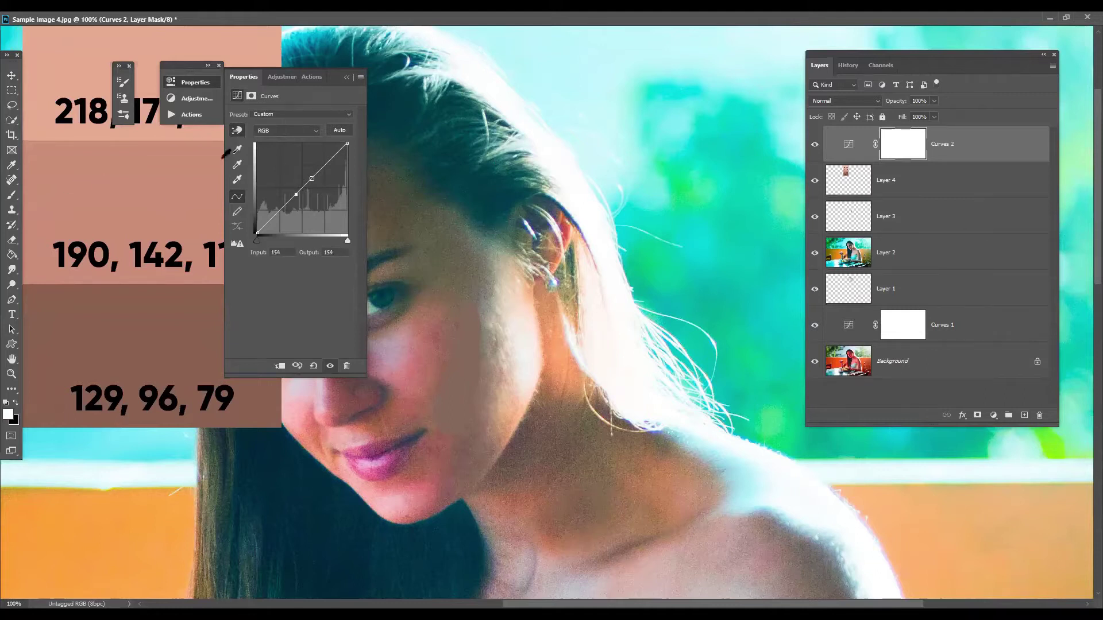
pyautogui.rightClick(13, 167)
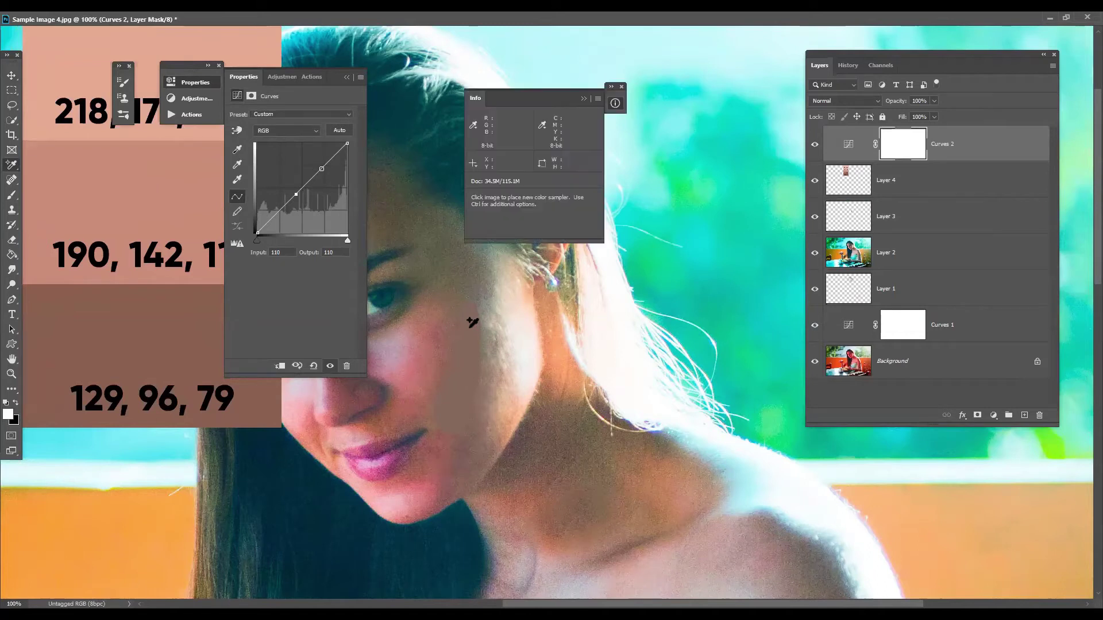
pyautogui.click(468, 328)
pyautogui.click(584, 99)
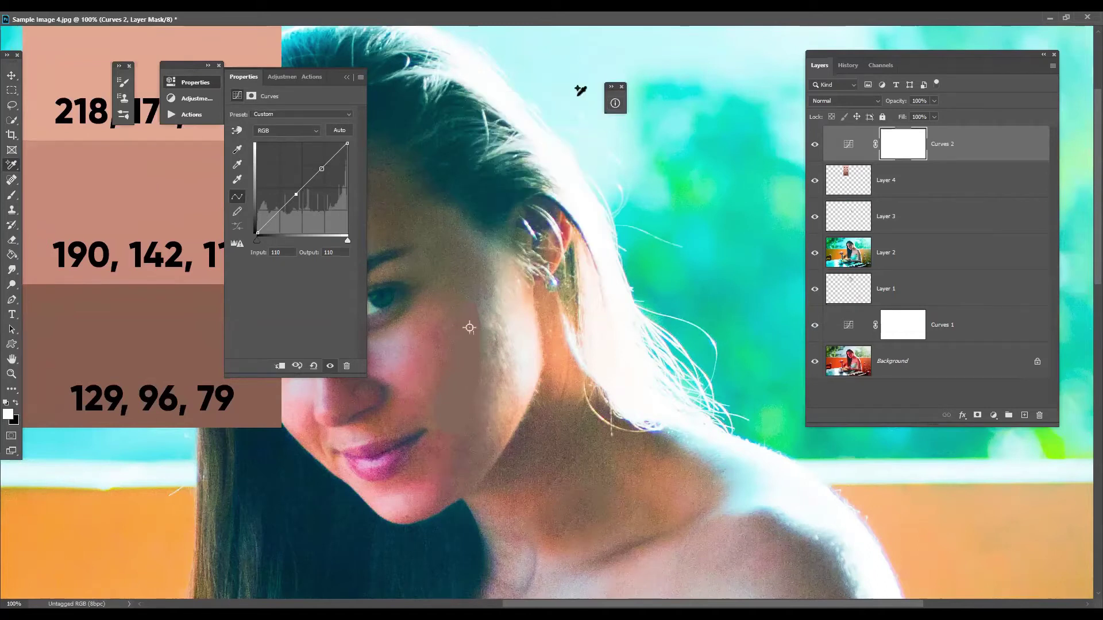
pyautogui.doubleClick(89, 14)
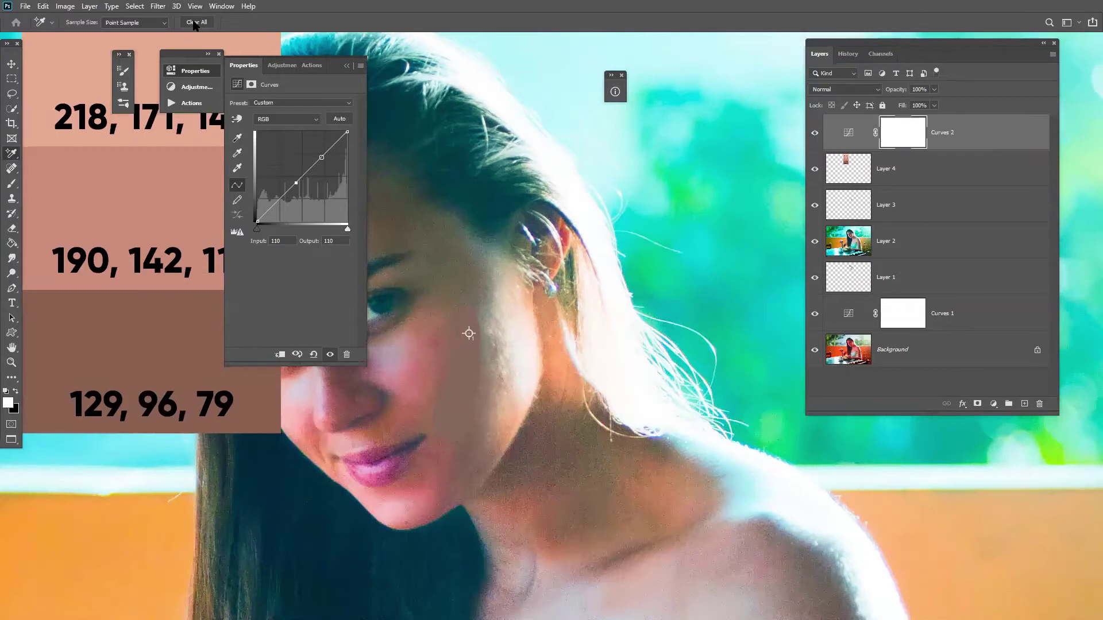
pyautogui.click(194, 23)
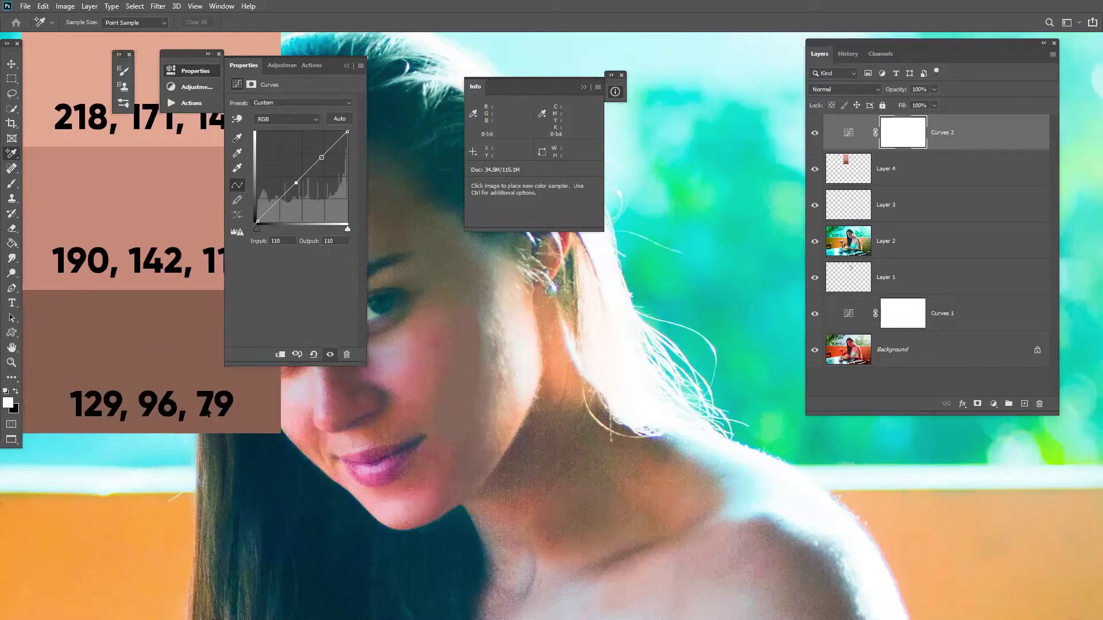
# - Try working on the Red curve, hide Layer 3, and move the Curves 2 layer directly above Layer 2
pyautogui.click(282, 119)
pyautogui.click(268, 137)
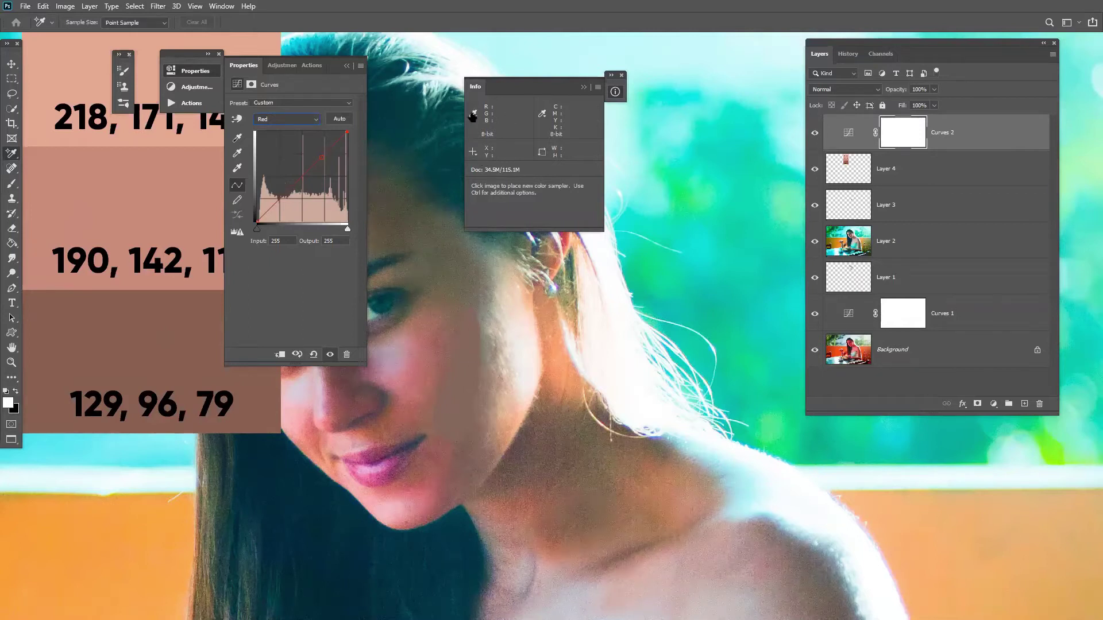
pyautogui.click(322, 156)
pyautogui.click(815, 168)
pyautogui.click(814, 169)
pyautogui.click(815, 205)
pyautogui.moveTo(978, 134); pyautogui.dragTo(986, 214)
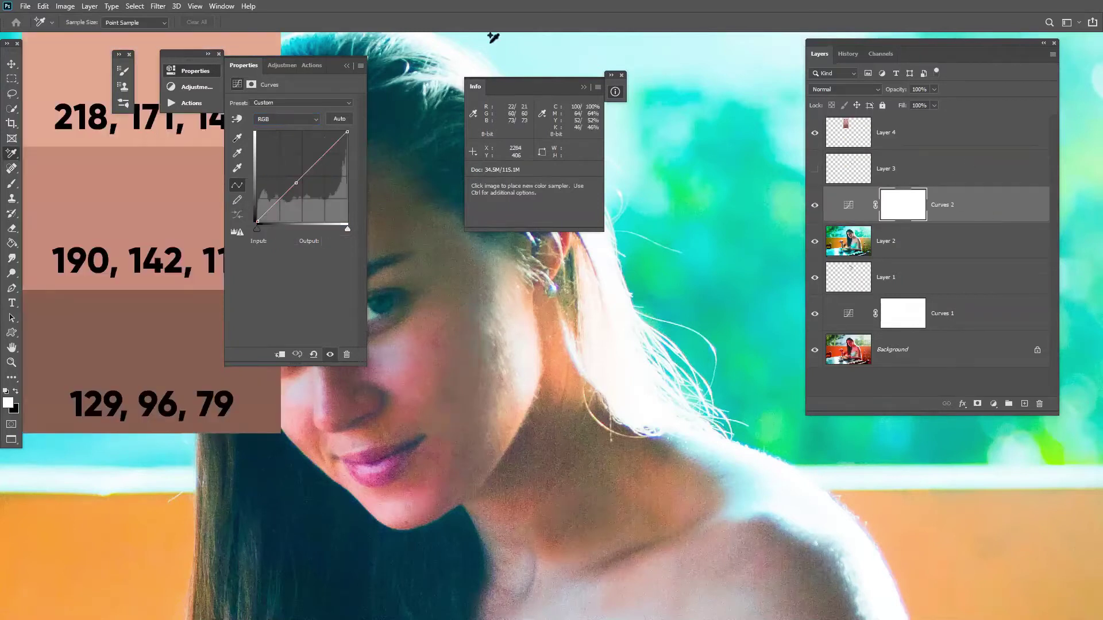
# - Try raising the midtones of the Red curve in Curves 2 to warm the skin tone
pyautogui.click(286, 119)
pyautogui.click(285, 132)
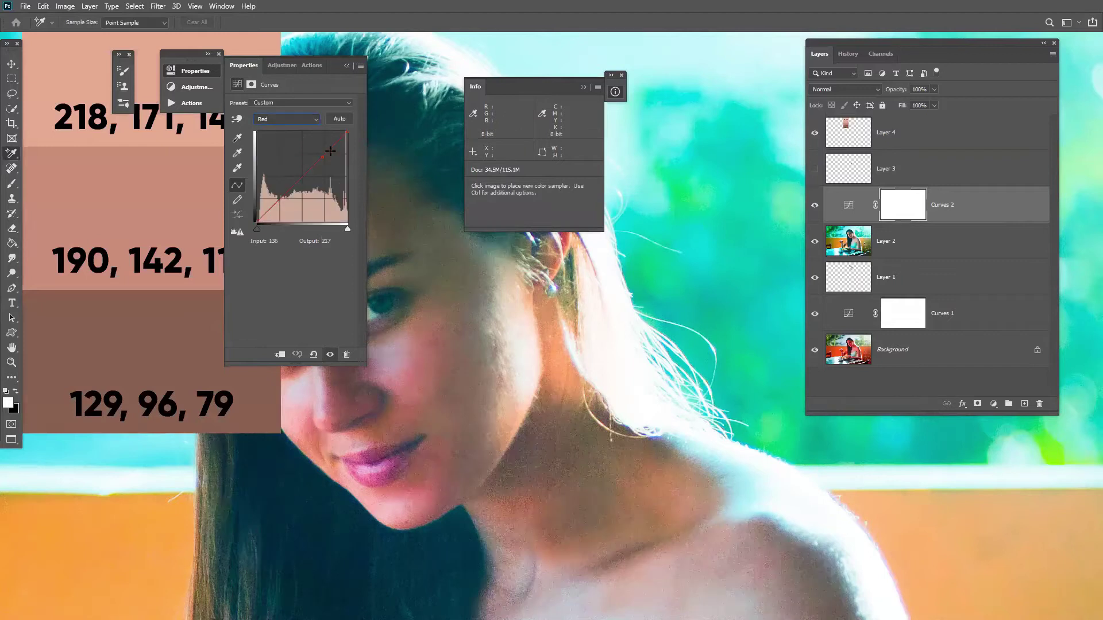
pyautogui.click(322, 157)
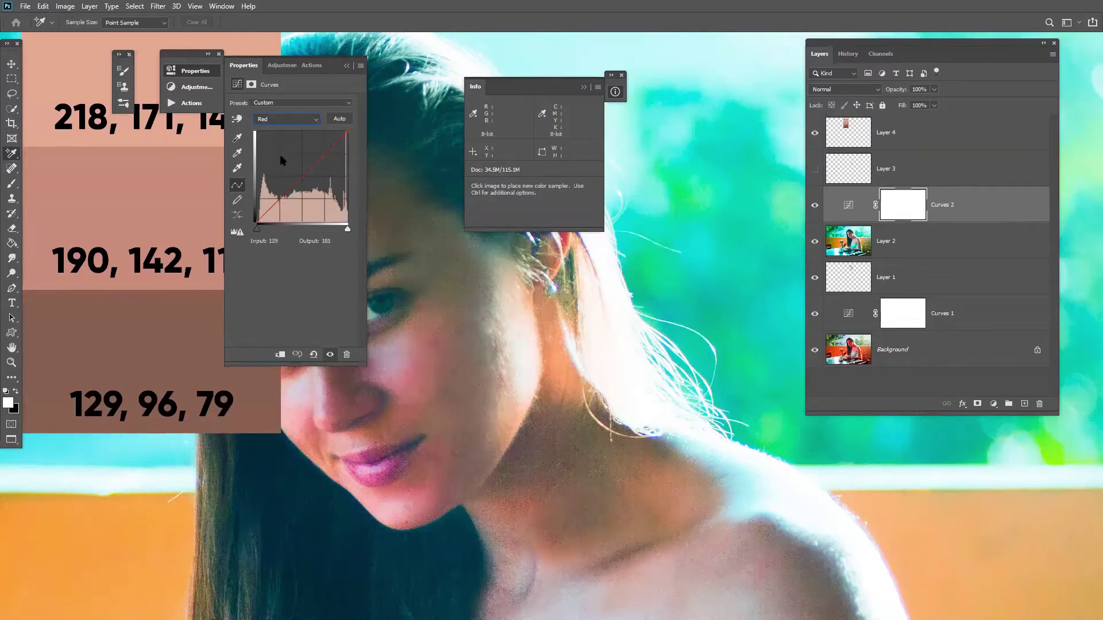
pyautogui.click(232, 123)
pyautogui.click(296, 182)
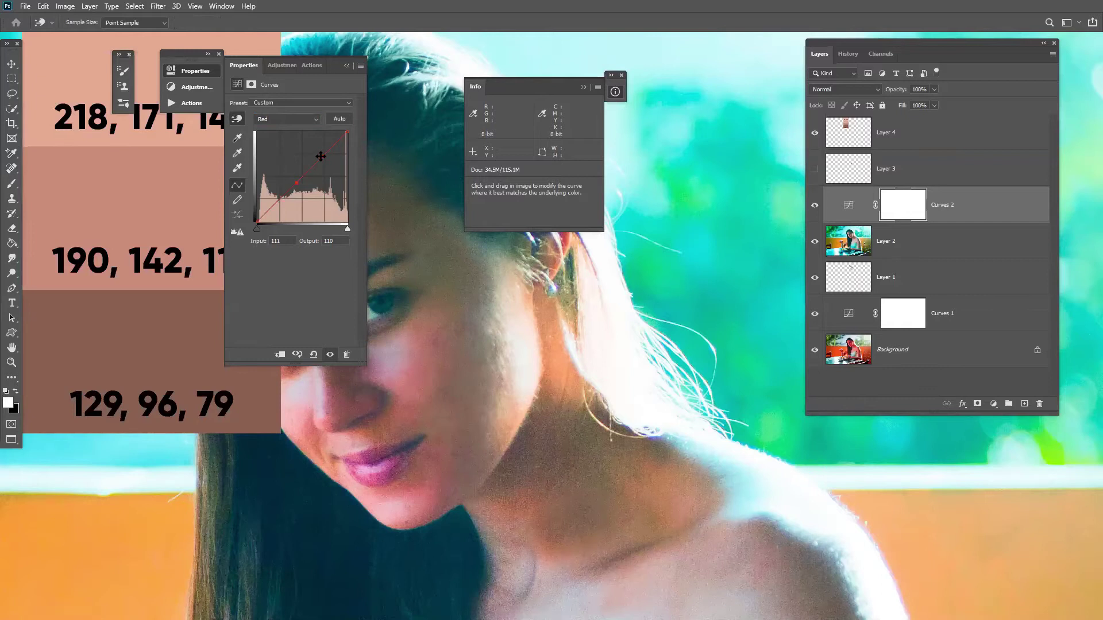
pyautogui.press('Delete')
pyautogui.click(311, 149)
pyautogui.moveTo(317, 156); pyautogui.dragTo(310, 158)
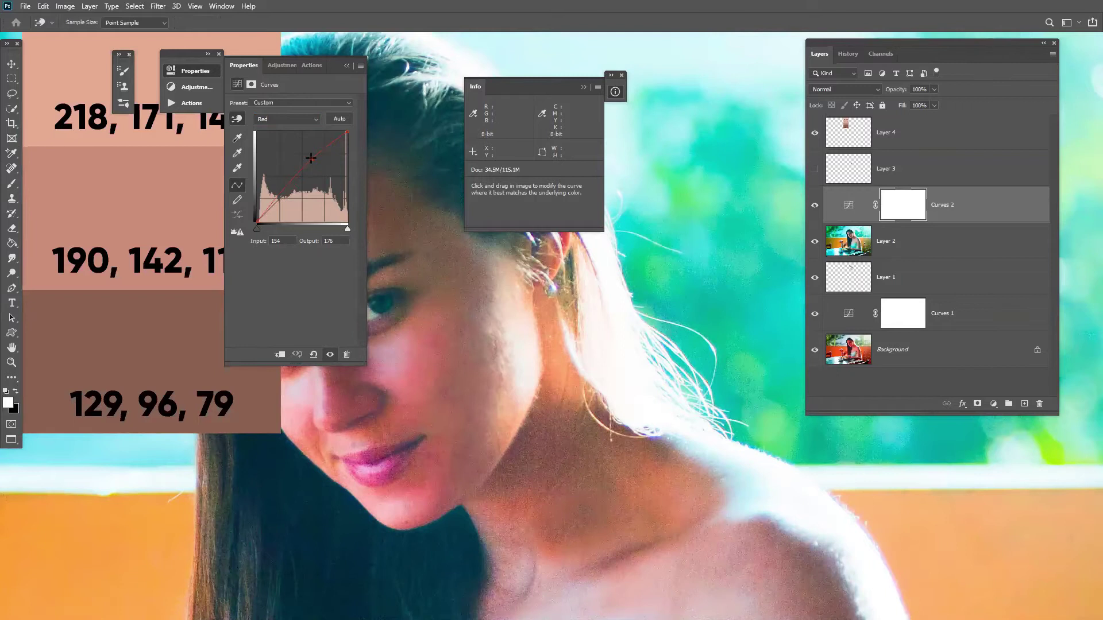
pyautogui.moveTo(309, 158); pyautogui.dragTo(307, 158)
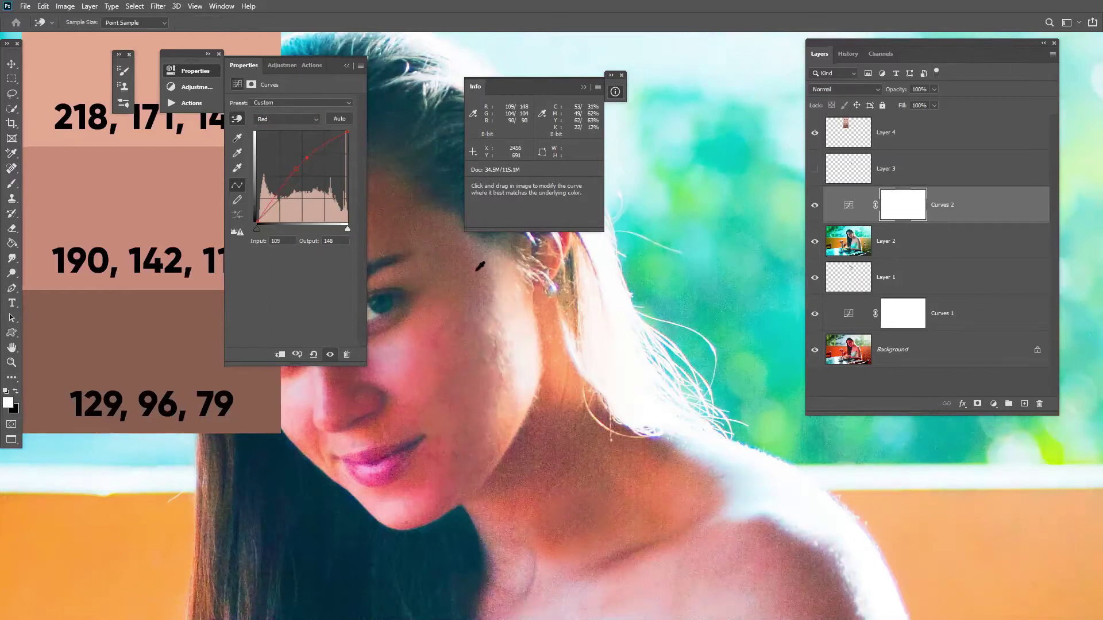
pyautogui.moveTo(306, 158); pyautogui.dragTo(375, 230)
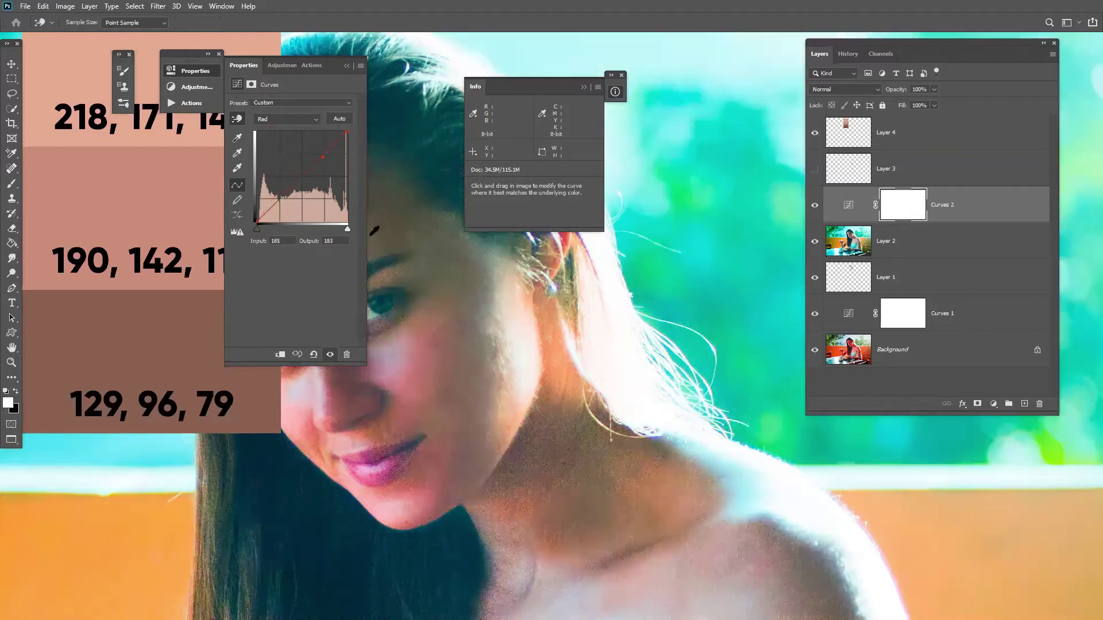
# - Delete the Curves 2 adjustment layer and select Layer 4
pyautogui.click(237, 152)
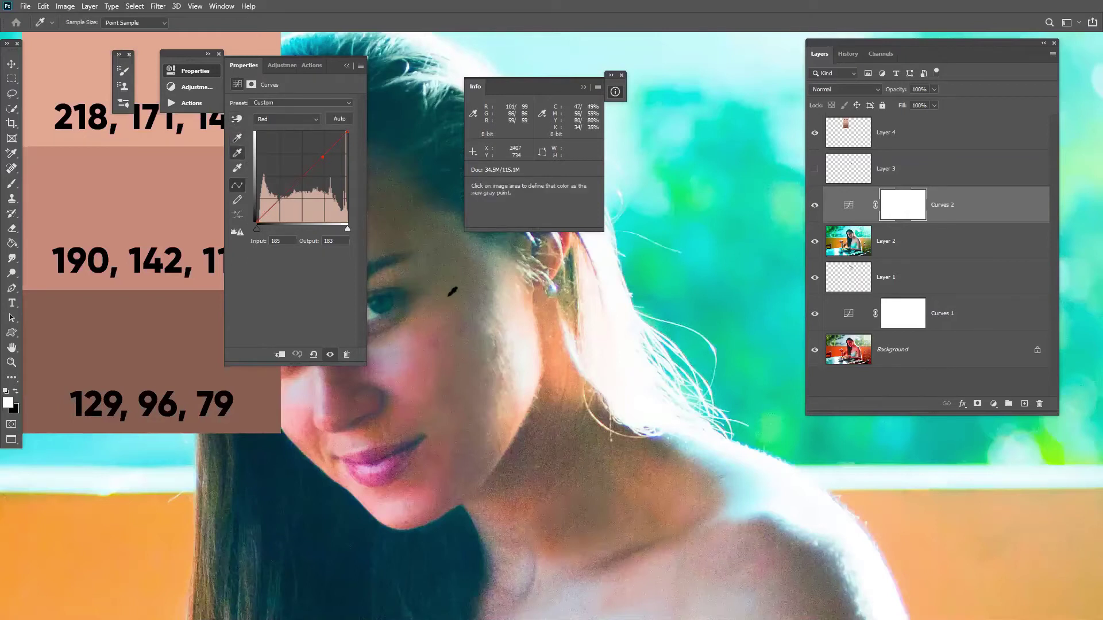
pyautogui.click(237, 119)
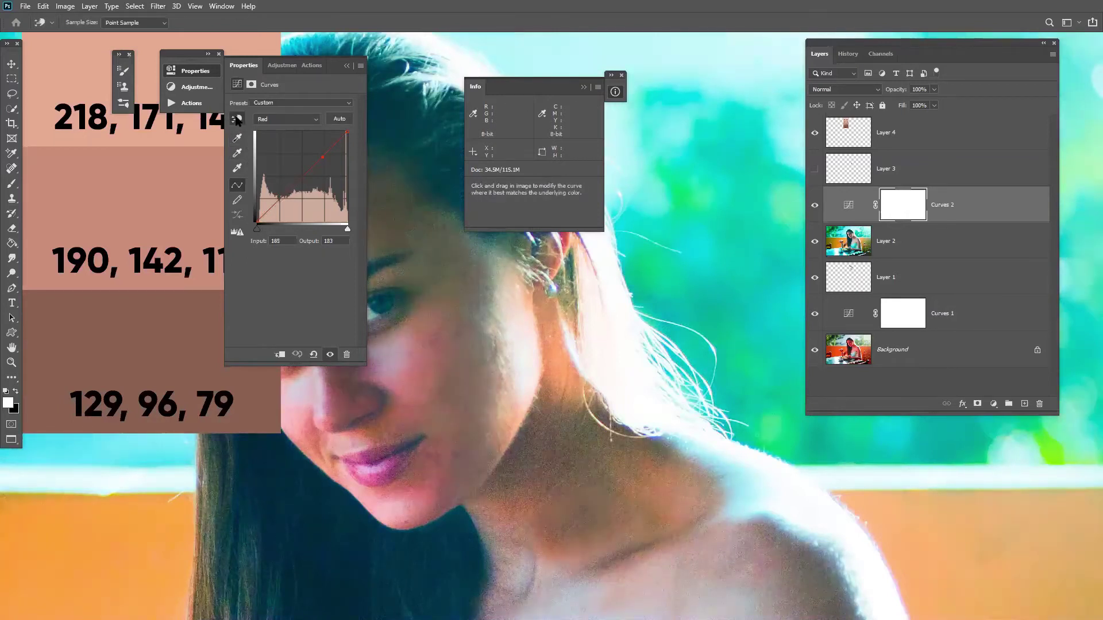
pyautogui.moveTo(974, 219); pyautogui.dragTo(1039, 403)
pyautogui.hotkey('alt', '.')
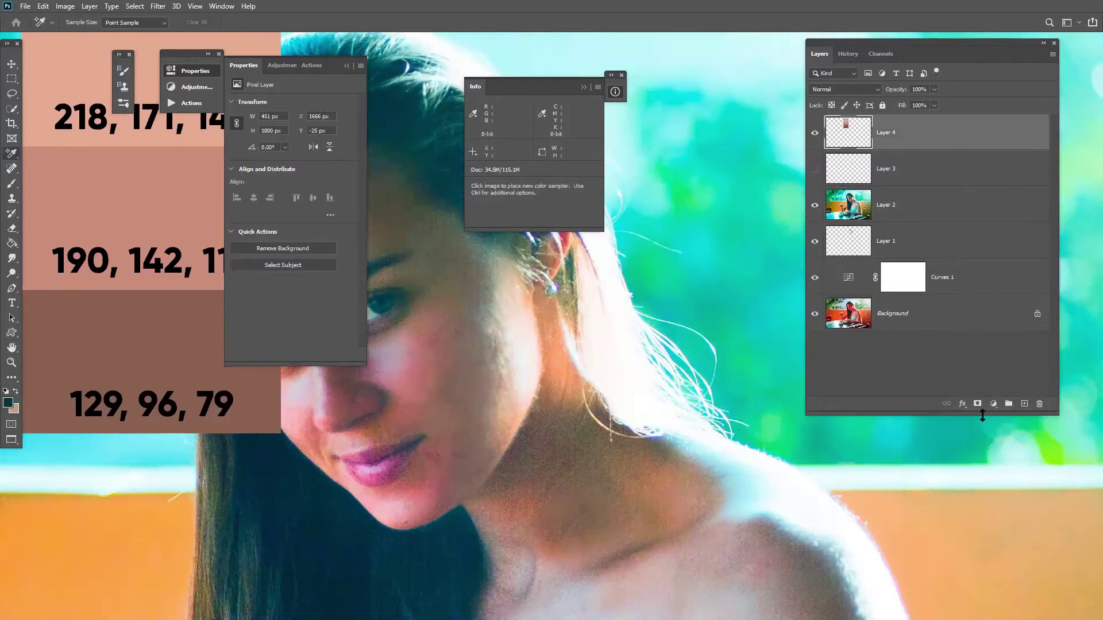
# - Add a fresh Curves adjustment layer above the palette on Layer 4, keeping Layer 3 visible
pyautogui.click(993, 404)
pyautogui.press('Escape')
pyautogui.click(993, 404)
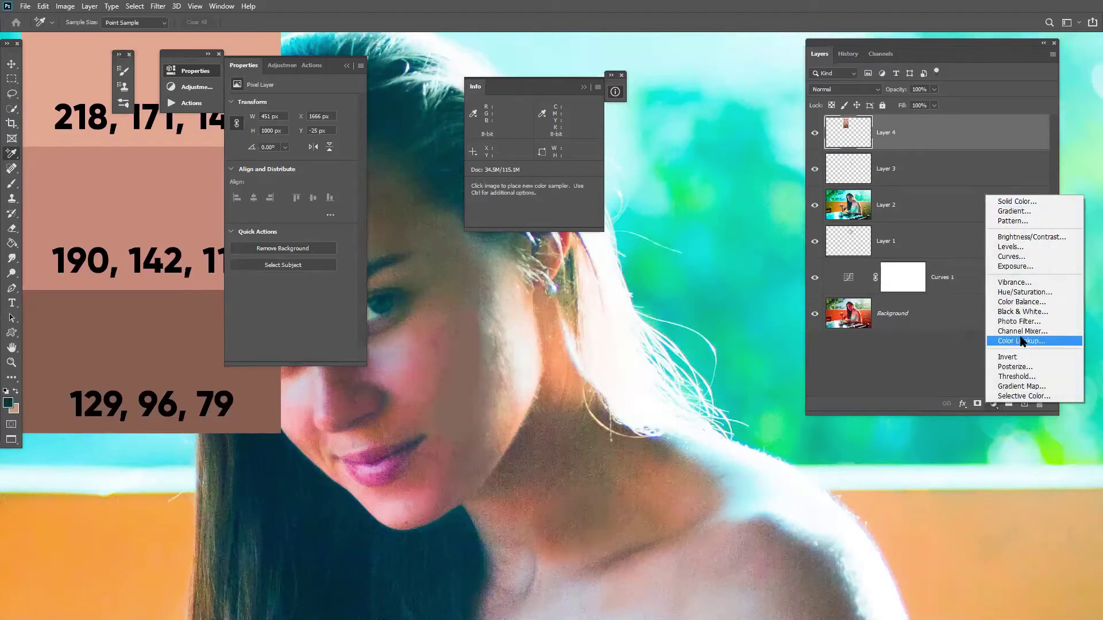
pyautogui.click(1013, 257)
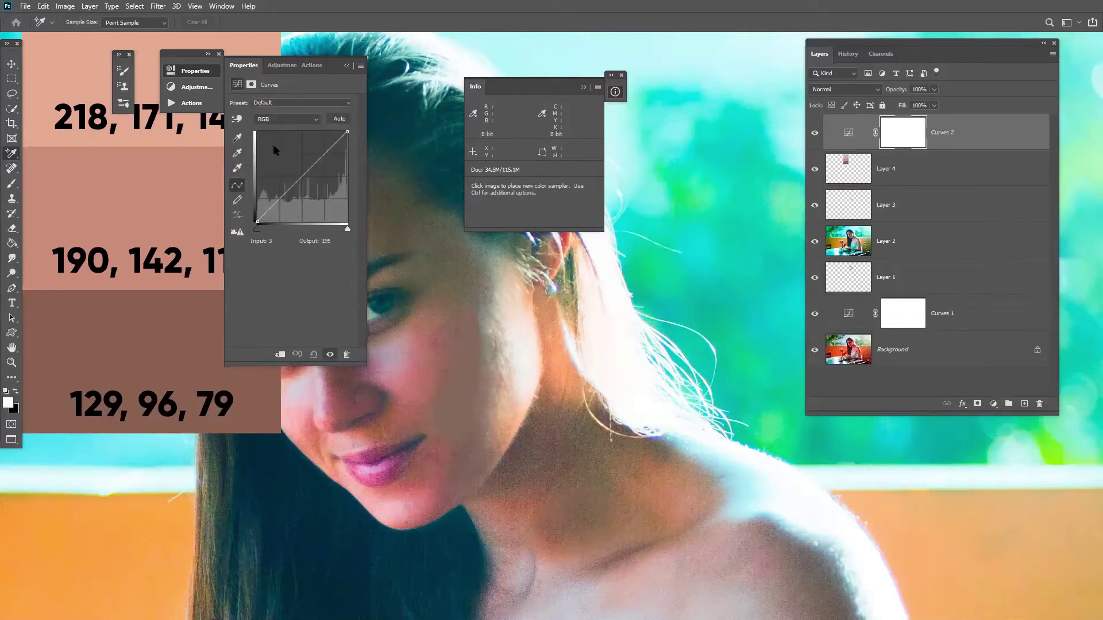
# - Add a curve point for the averaged cheek tone and place a Color Sampler on the cheek
pyautogui.click(237, 119)
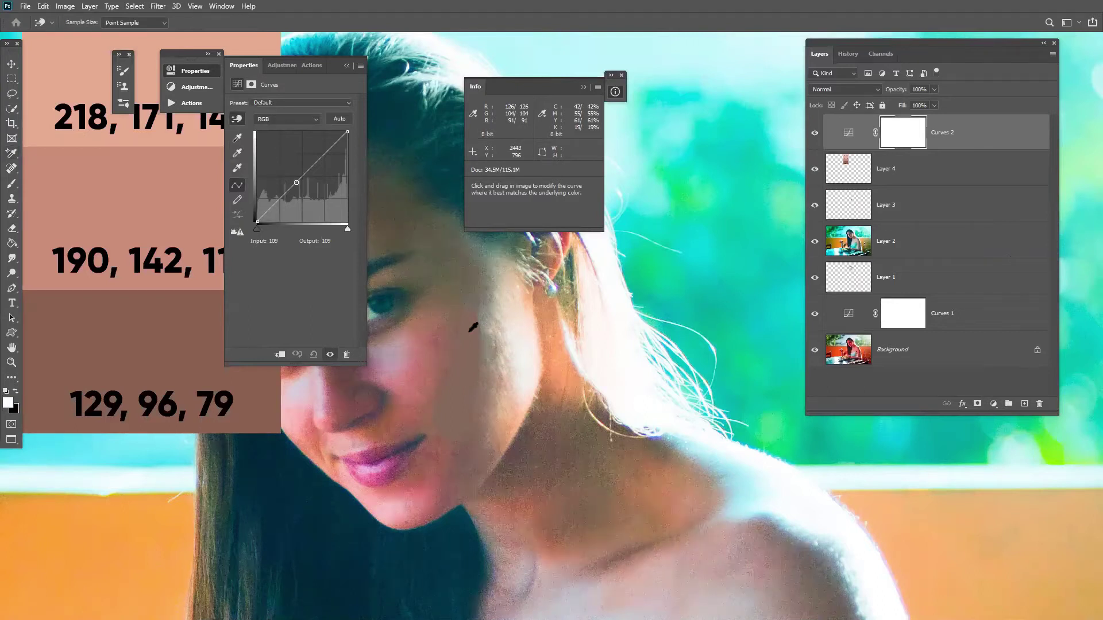
pyautogui.click(492, 319)
pyautogui.press('Delete')
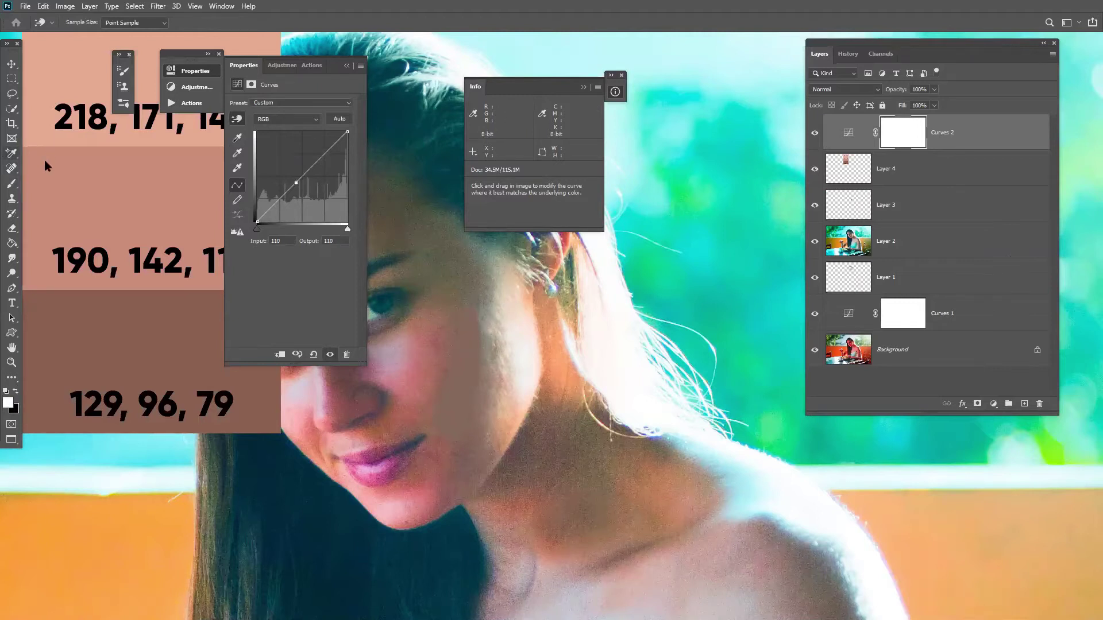
pyautogui.moveTo(12, 154); pyautogui.dragTo(51, 179)
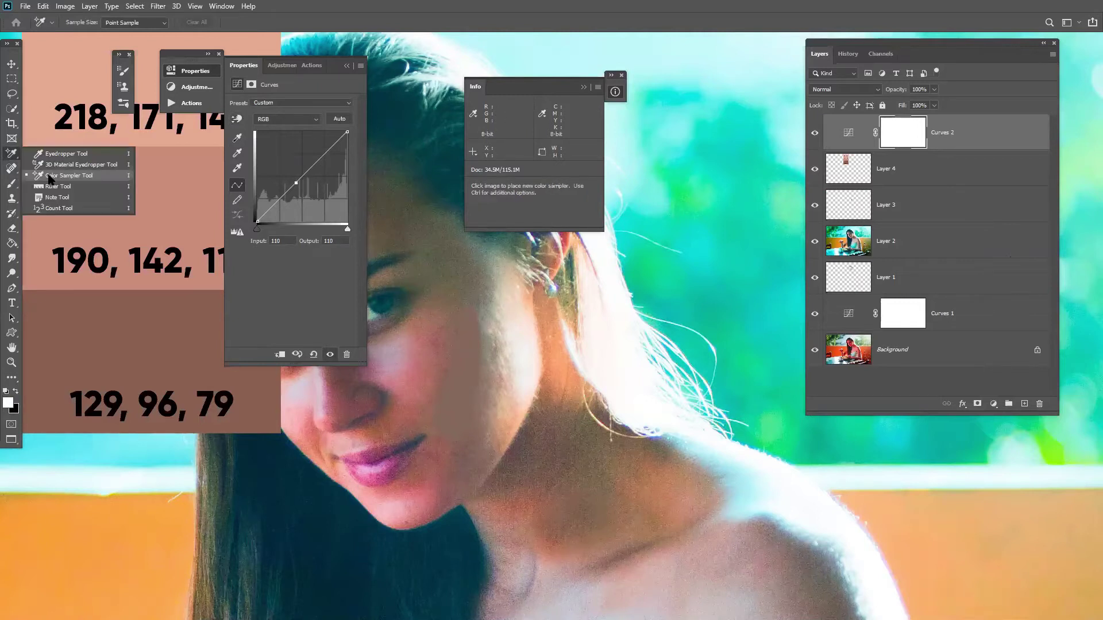
pyautogui.click(462, 341)
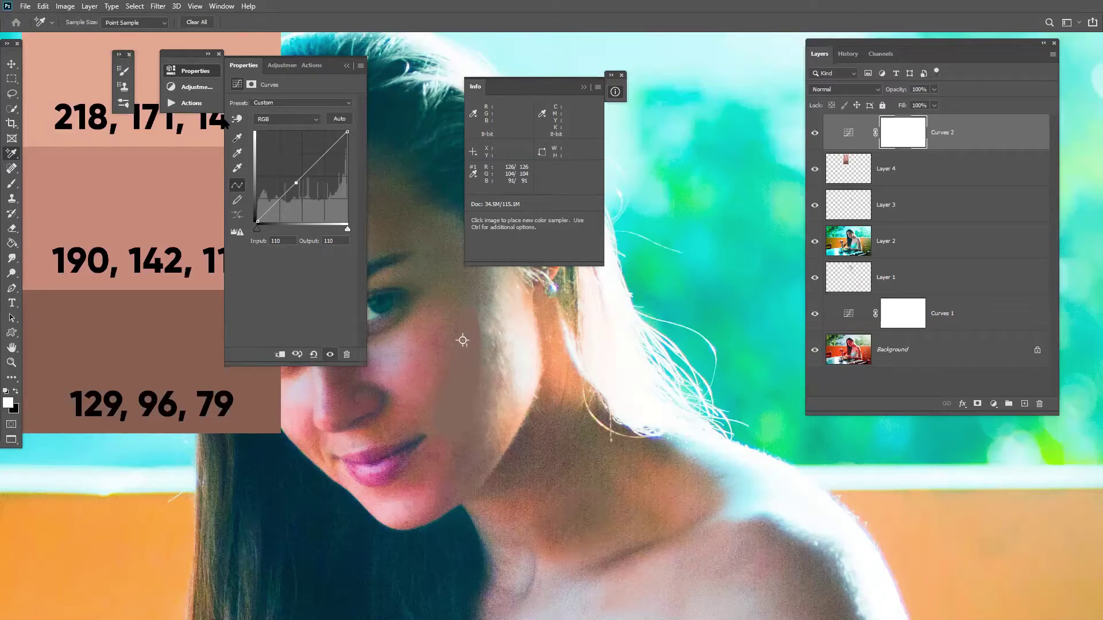
# - Add a point for the sampled cheek tone to the Red curve of Curves 2
pyautogui.click(272, 119)
pyautogui.click(278, 140)
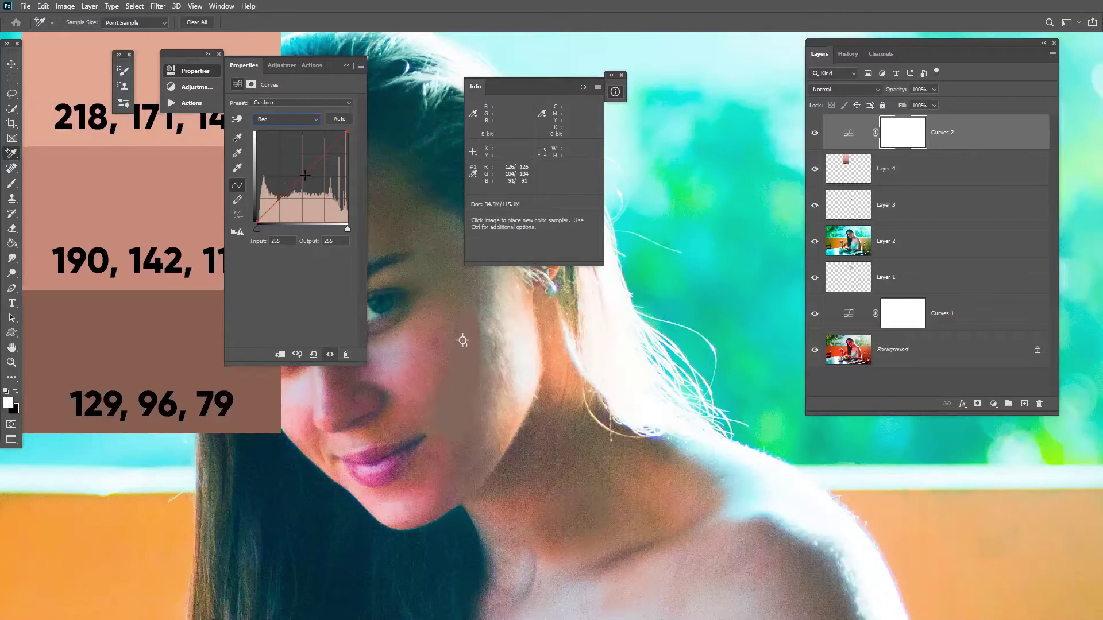
pyautogui.click(294, 171)
pyautogui.moveTo(294, 171); pyautogui.dragTo(316, 246)
pyautogui.click(236, 118)
pyautogui.click(464, 341)
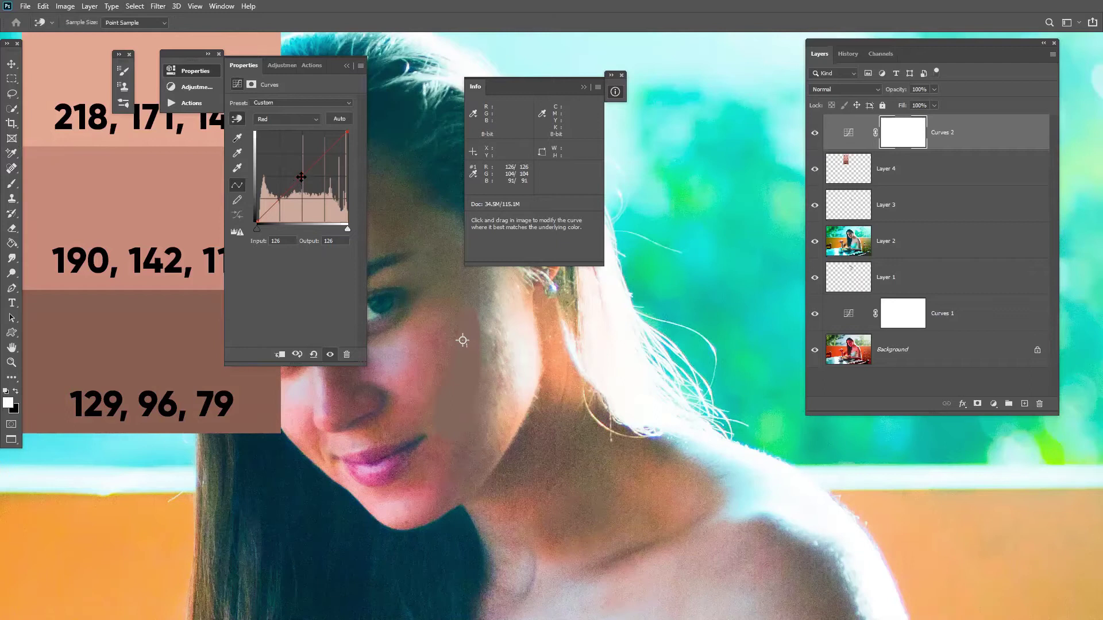
# - Set the Red curve point to input 123, output 126 so the cheek sample matches the palette's red value of 129
pyautogui.moveTo(300, 176); pyautogui.dragTo(300, 178)
pyautogui.press('Left')
pyautogui.press('Left')
pyautogui.press('Left')
pyautogui.press('Up')
pyautogui.press('Up')
pyautogui.press('Left')
pyautogui.press('Left')
pyautogui.press('Up')
pyautogui.press('Right')
pyautogui.press('Right')
pyautogui.press('Right')
pyautogui.press('Right')
pyautogui.press('Right')
pyautogui.press('Right')
pyautogui.press('Right')
pyautogui.press('Down')
pyautogui.press('Down')
pyautogui.press('Down')
pyautogui.press('Down')
pyautogui.press('Down')
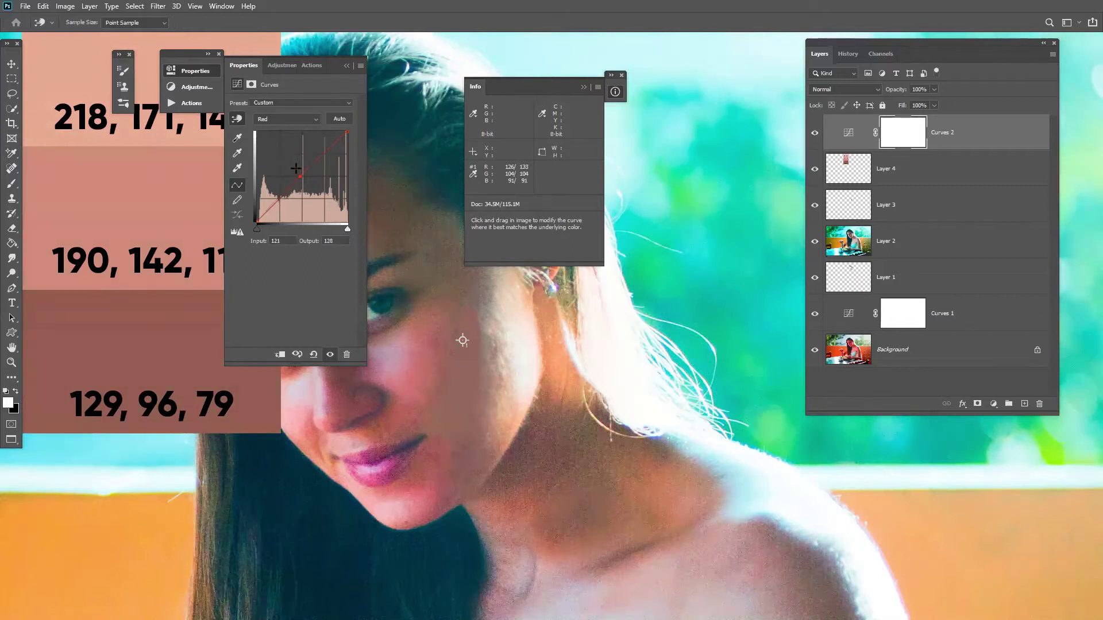
pyautogui.press('Left')
pyautogui.press('Left')
pyautogui.press('Left')
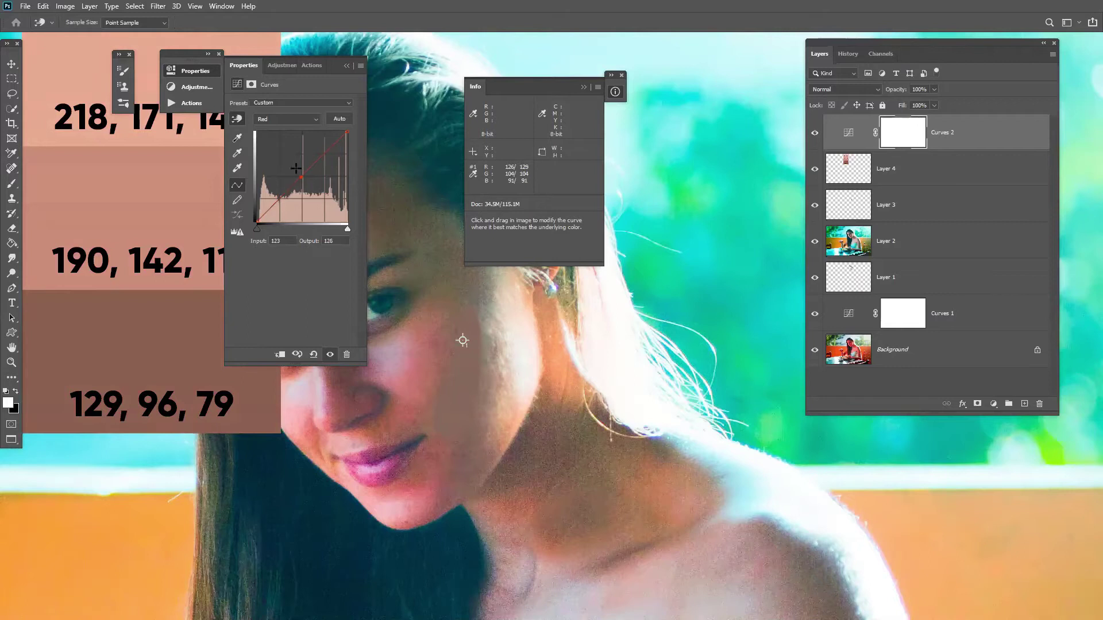
# - Lower the Green curve's midtones until the cheek sample's green is about 97, close to the darkest palette swatch
pyautogui.click(274, 120)
pyautogui.click(266, 148)
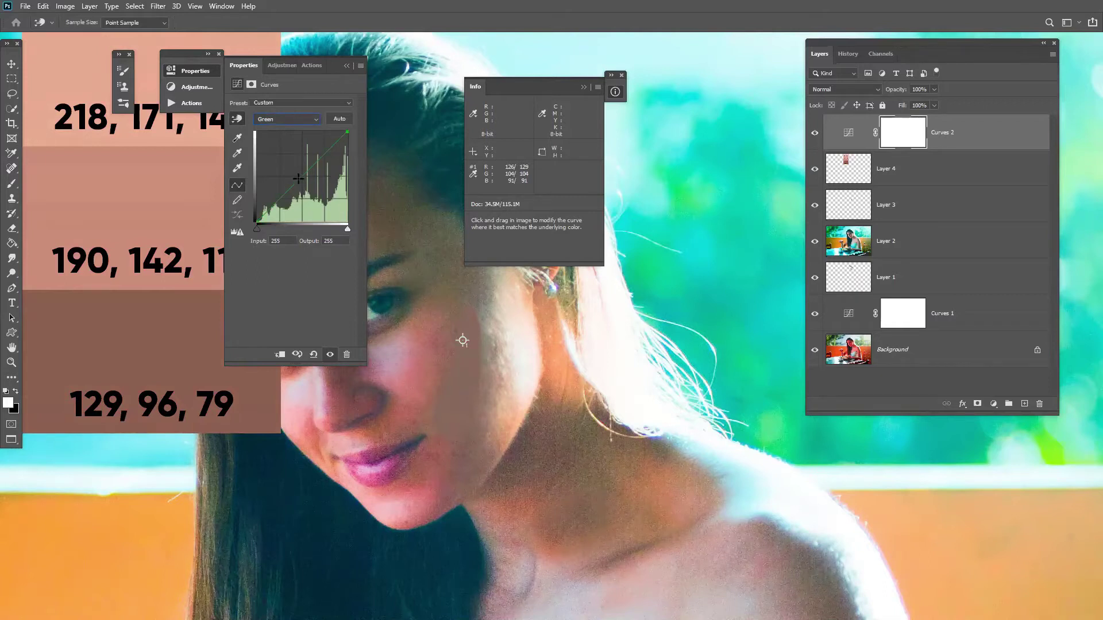
pyautogui.moveTo(298, 178); pyautogui.dragTo(301, 181)
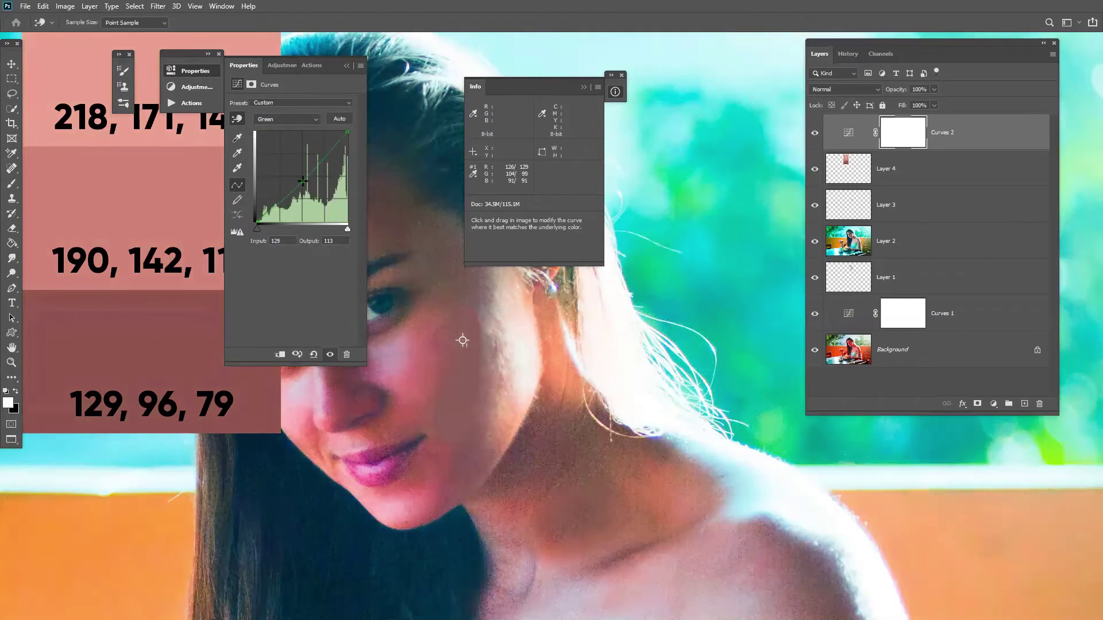
pyautogui.moveTo(302, 181); pyautogui.dragTo(305, 233)
pyautogui.hotkey('ctrl', 'z')
pyautogui.hotkey('ctrl', 'shift', 'z')
pyautogui.click(302, 185)
pyautogui.moveTo(302, 185); pyautogui.dragTo(305, 188)
pyautogui.moveTo(304, 188); pyautogui.dragTo(303, 185)
pyautogui.moveTo(304, 185); pyautogui.dragTo(305, 184)
pyautogui.moveTo(304, 185); pyautogui.dragTo(304, 183)
# - Lower the Blue curve to input 97, output 85 so the cheek sample matches the palette's blue value of 79
pyautogui.click(281, 118)
pyautogui.click(268, 159)
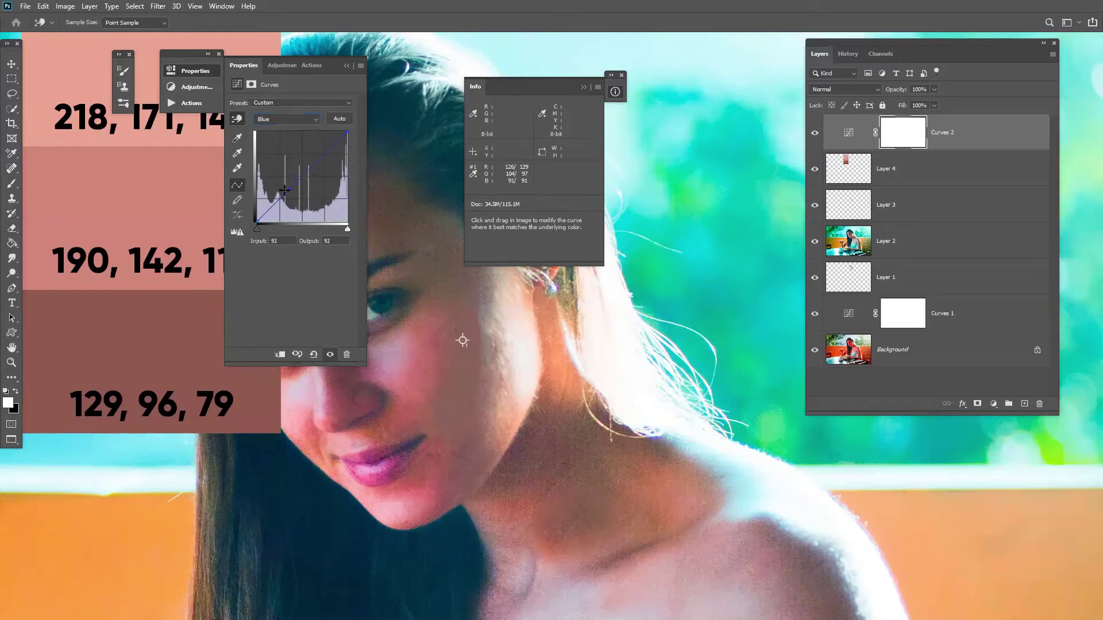
pyautogui.moveTo(462, 340); pyautogui.dragTo(462, 341)
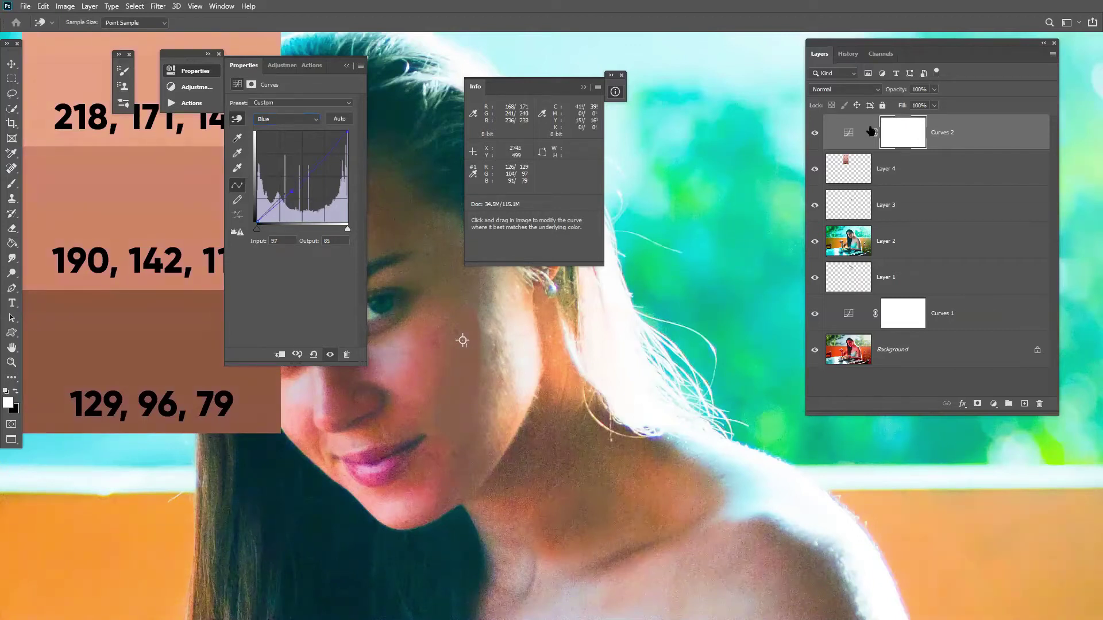
# - Put away the Info readout and move the skin color palette off the woman's face onto the background at the image's left
pyautogui.scroll(-3, 462, 340)
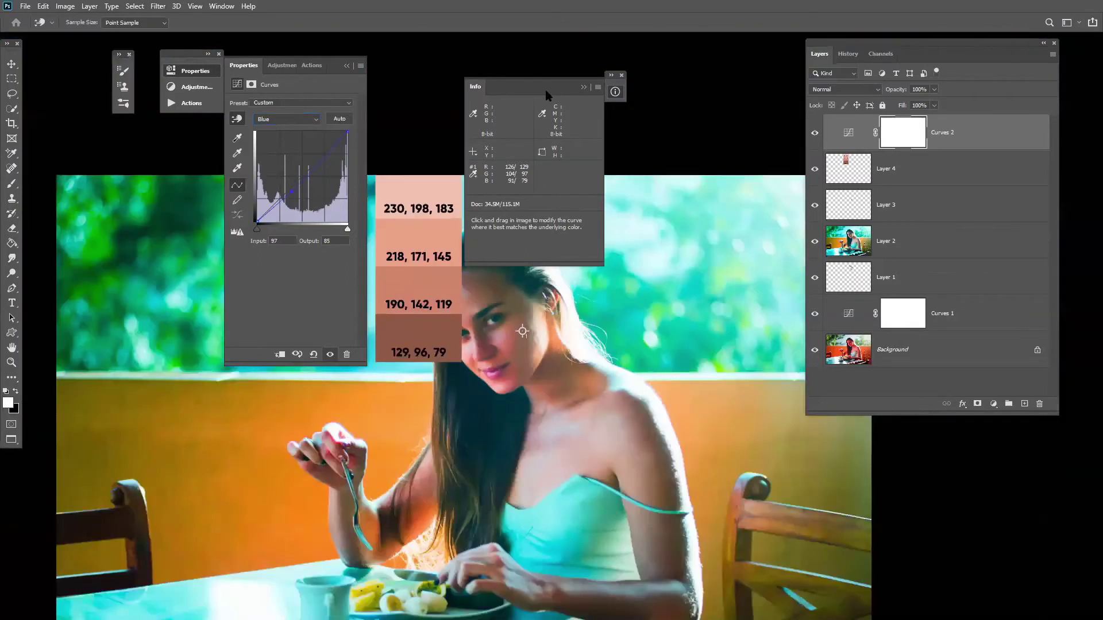
pyautogui.click(583, 87)
pyautogui.click(851, 90)
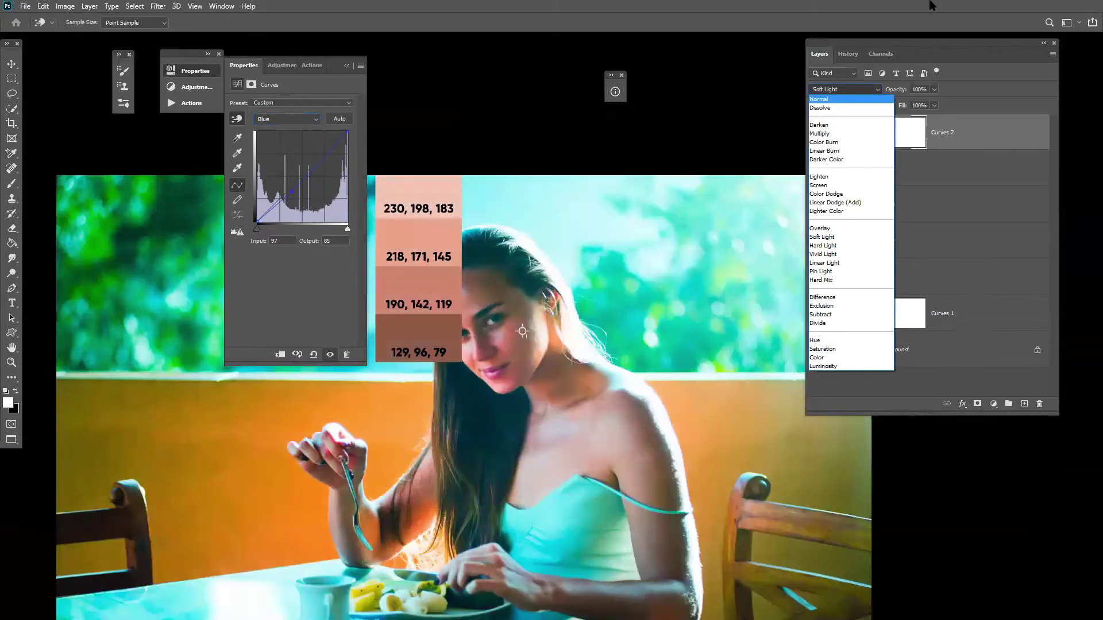
pyautogui.press('Escape')
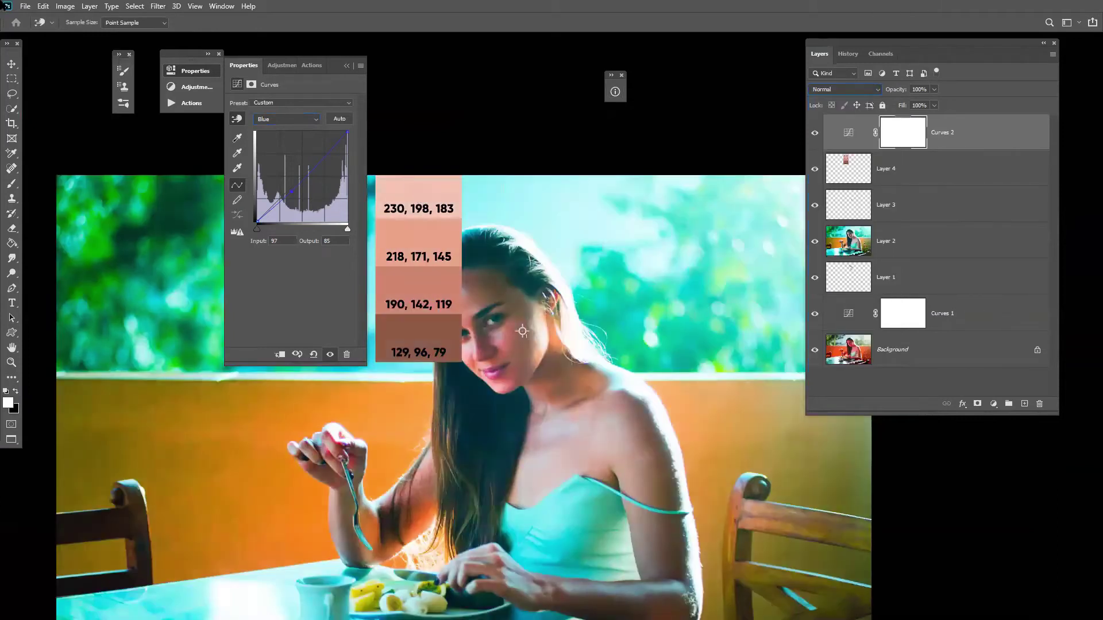
pyautogui.press('v')
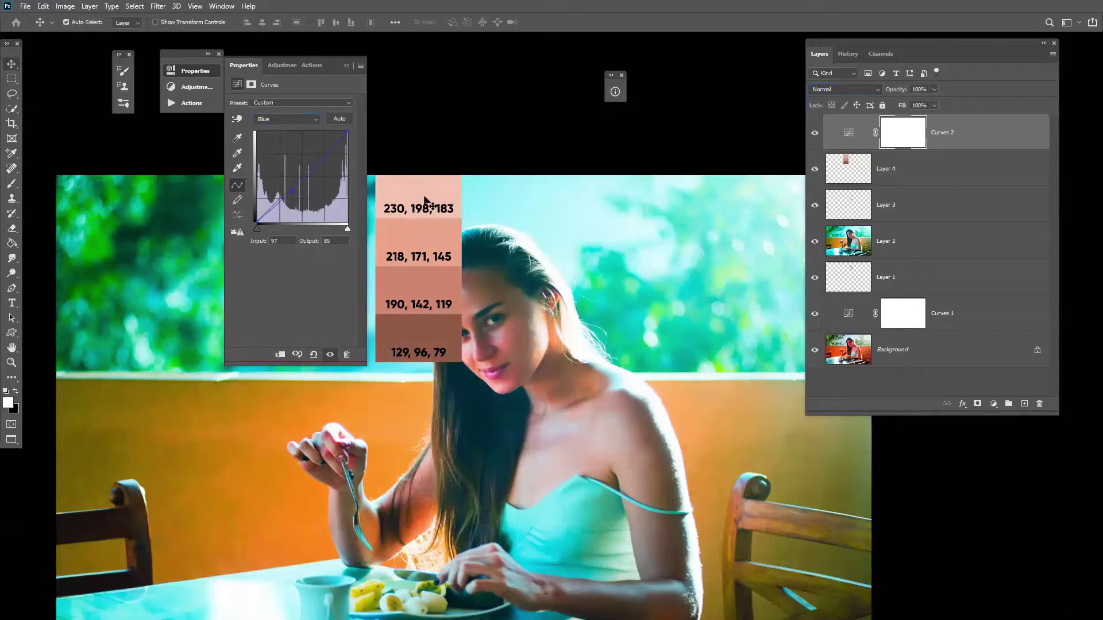
pyautogui.moveTo(425, 201); pyautogui.dragTo(221, 210)
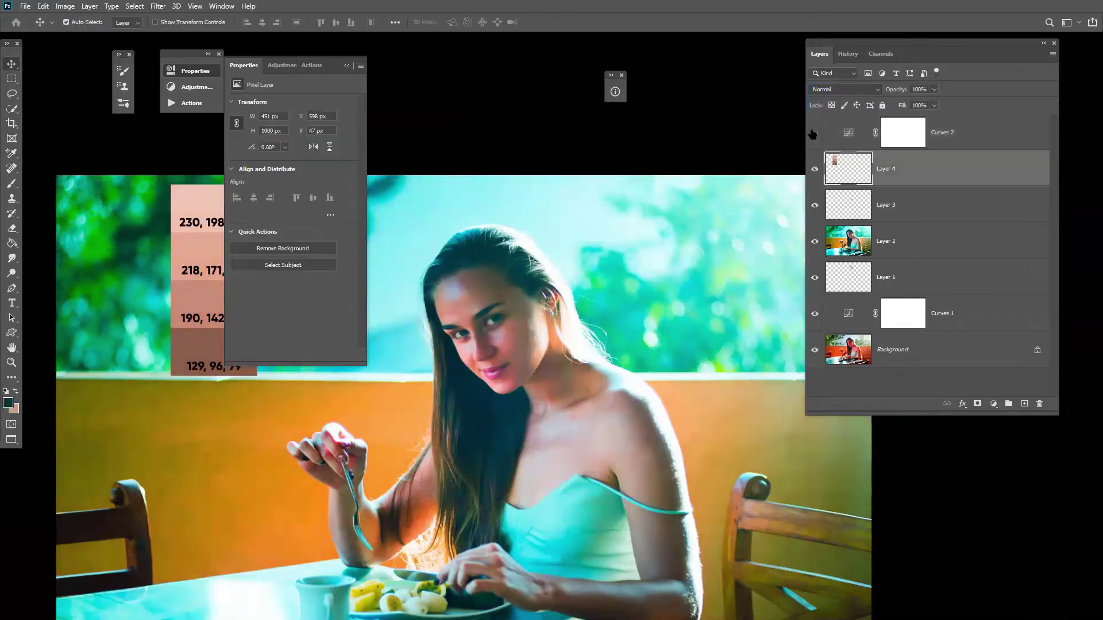
# - Compare the corrected portrait with the original Background alone, and hide Layer 3 and the skin color palette on Layer 4
pyautogui.keyDown('alt'); pyautogui.click(815, 357); pyautogui.keyUp('alt')
pyautogui.keyDown('alt'); pyautogui.click(815, 357); pyautogui.keyUp('alt')
pyautogui.click(815, 205)
pyautogui.click(815, 169)
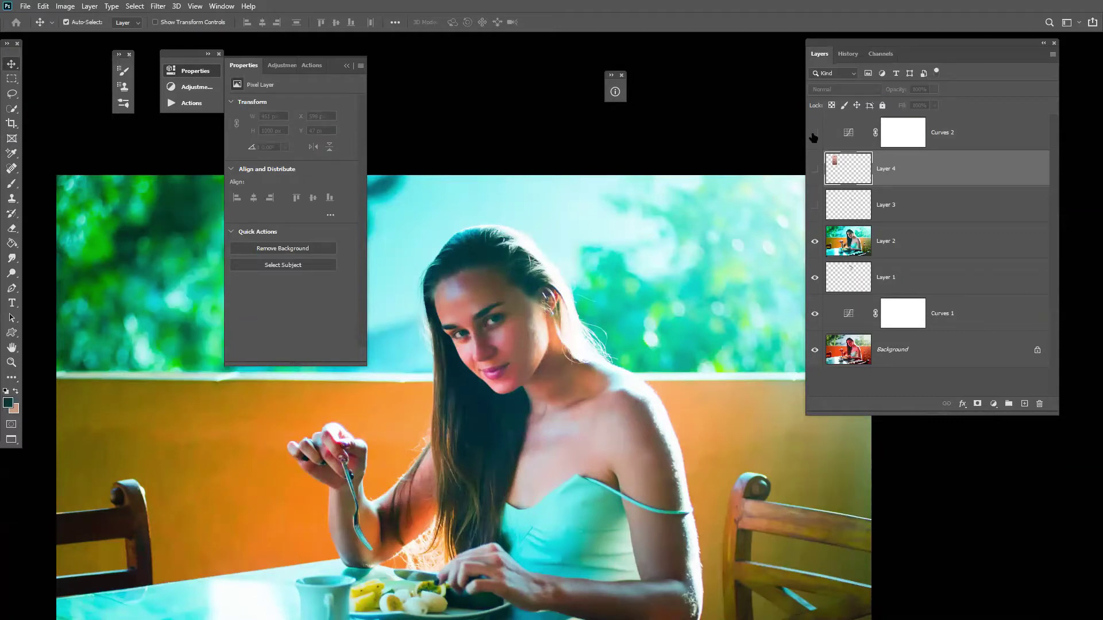
# - Set the blend mode of the Curves 2 adjustment layer to Color
pyautogui.click(949, 140)
pyautogui.click(844, 89)
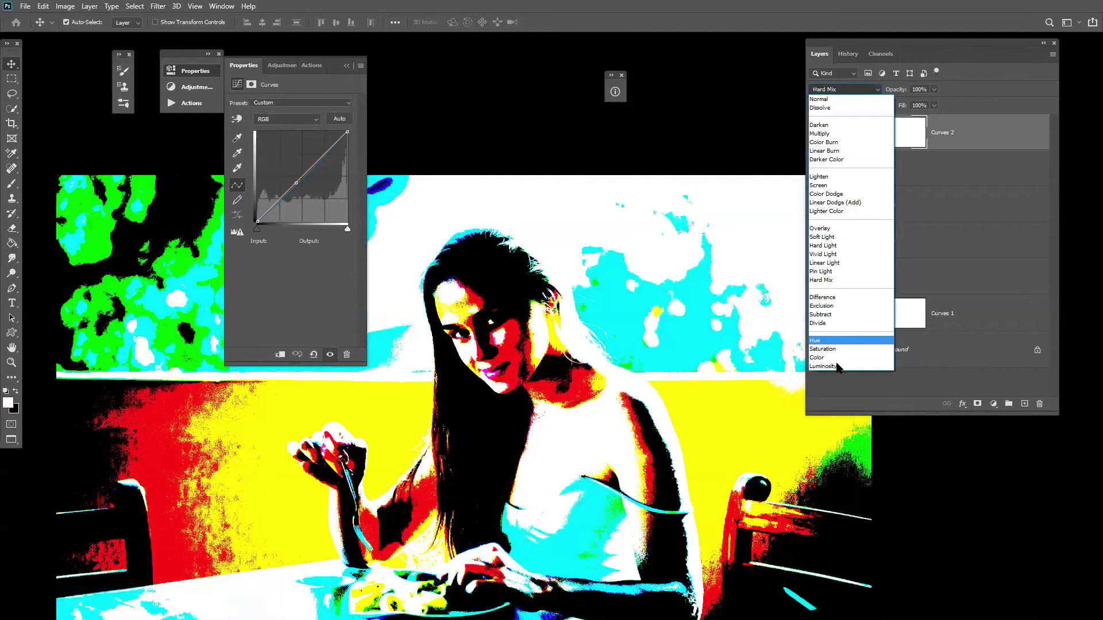
pyautogui.click(816, 358)
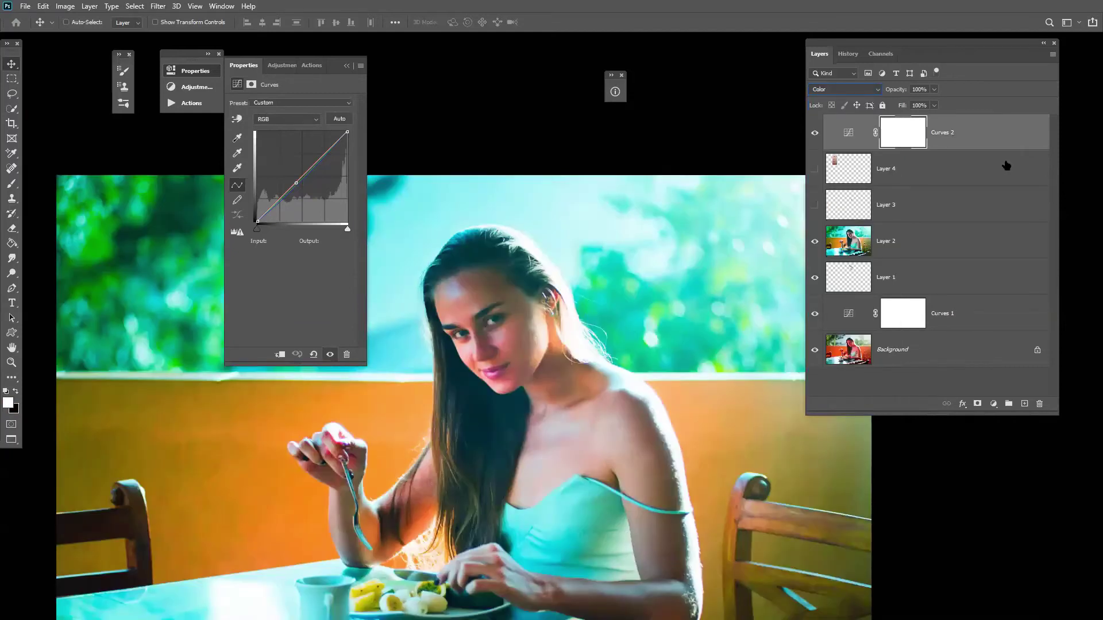
# - Delete Curves 2, Layer 4 and Layer 3, and close the portrait document without saving
pyautogui.keyDown('shift'); pyautogui.click(978, 168); pyautogui.keyUp('shift')
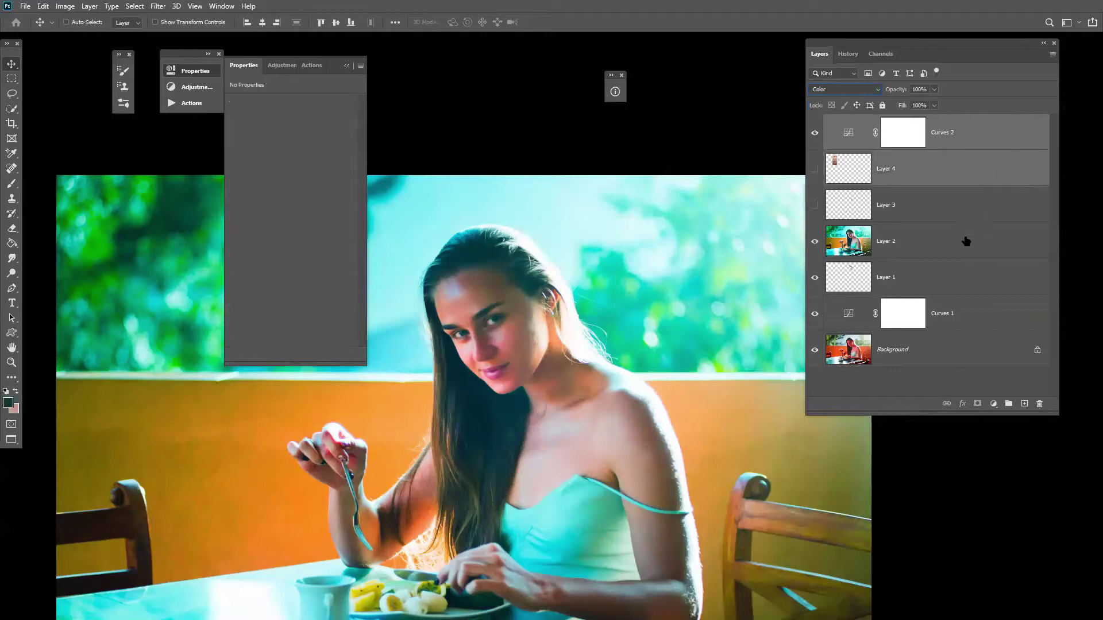
pyautogui.keyDown('shift'); pyautogui.click(956, 207); pyautogui.keyUp('shift')
pyautogui.moveTo(956, 204); pyautogui.dragTo(1039, 408)
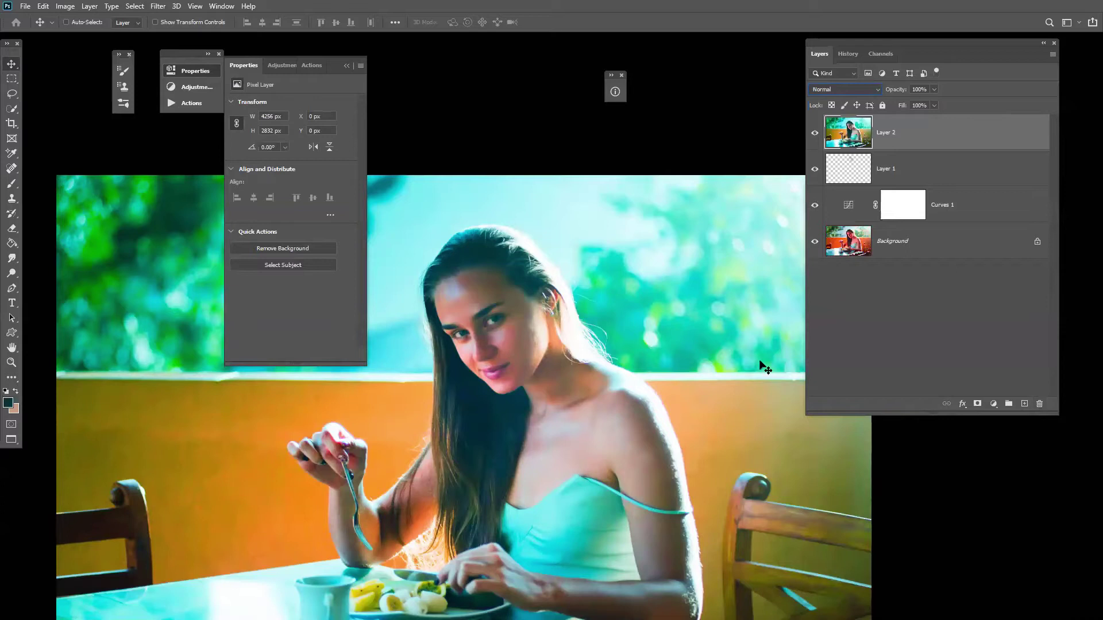
pyautogui.hotkey('ctrl', 'w')
pyautogui.click(546, 227)
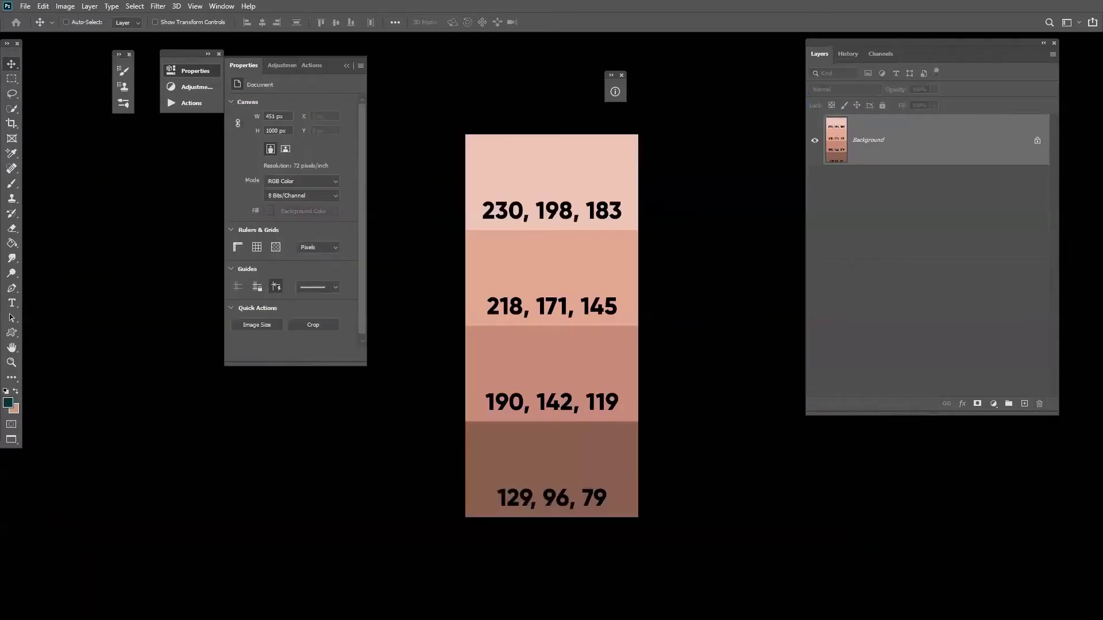
# - Open the raw photo IMG_8658.CR2 from the wetransfer-37be29 folder with unchanged Camera Raw settings, and reposition its window
pyautogui.hotkey('ctrl', 'o')
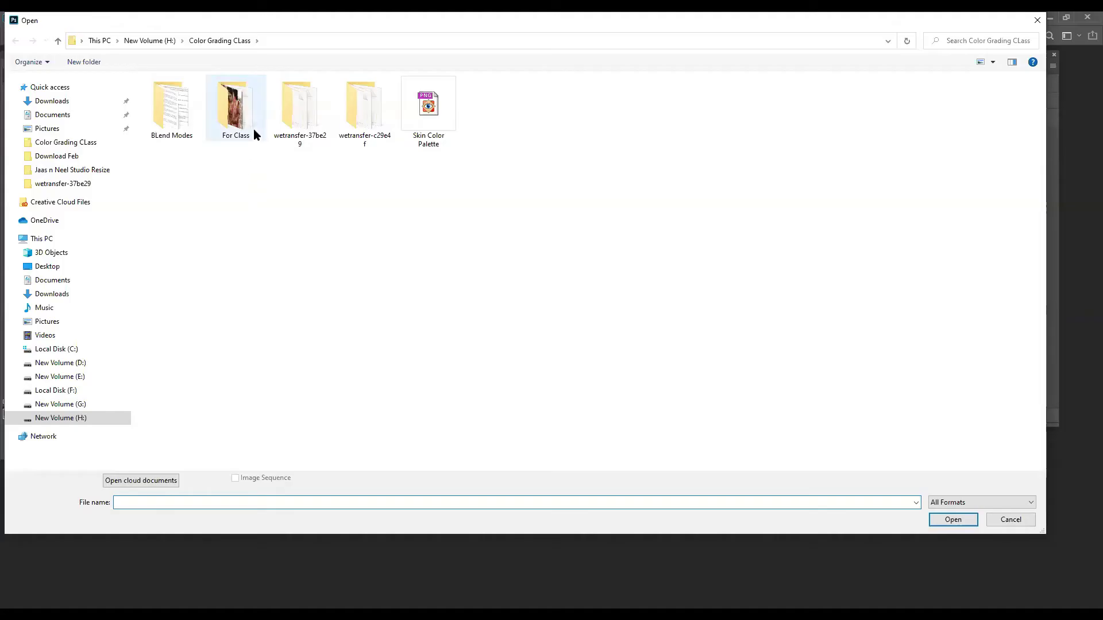
pyautogui.click(319, 130)
pyautogui.doubleClick(320, 130)
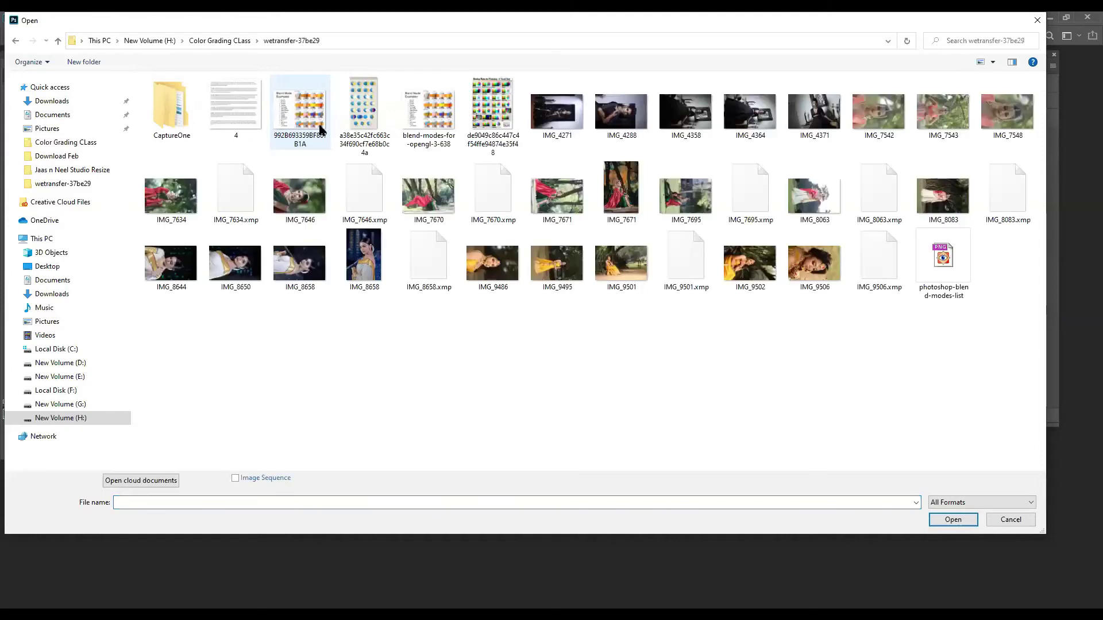
pyautogui.click(300, 262)
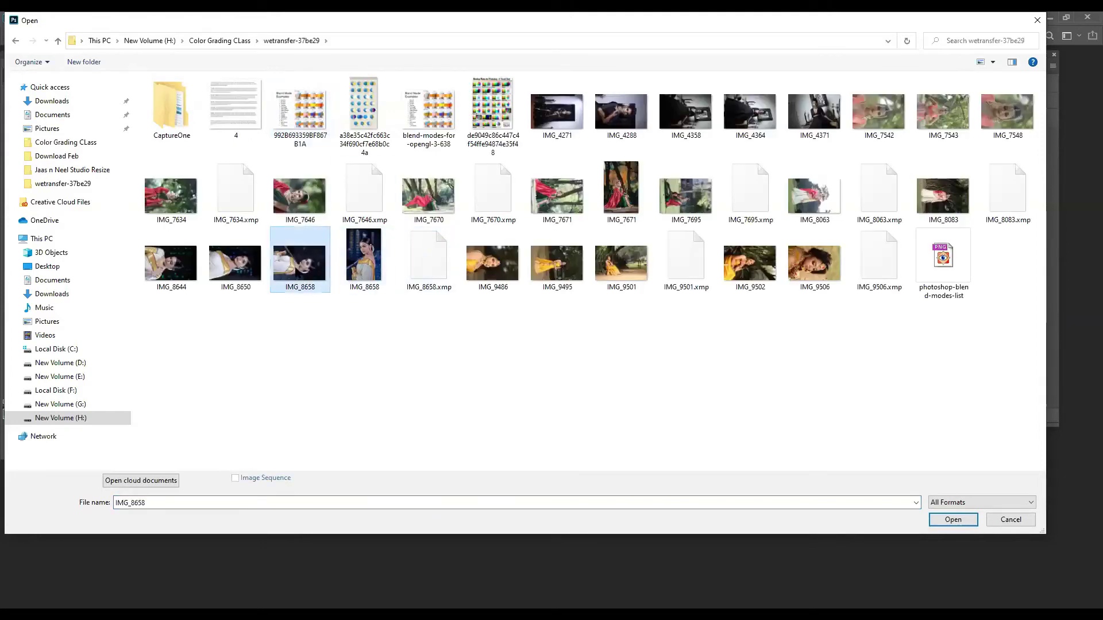
pyautogui.press('Return')
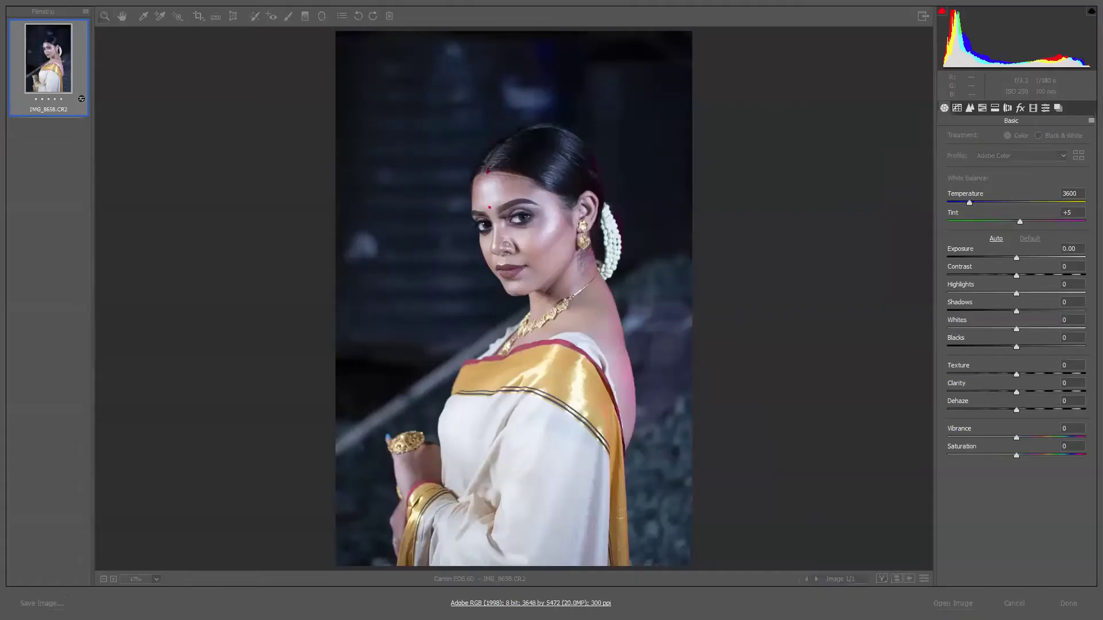
pyautogui.press('Return')
pyautogui.moveTo(432, 92); pyautogui.dragTo(573, 60)
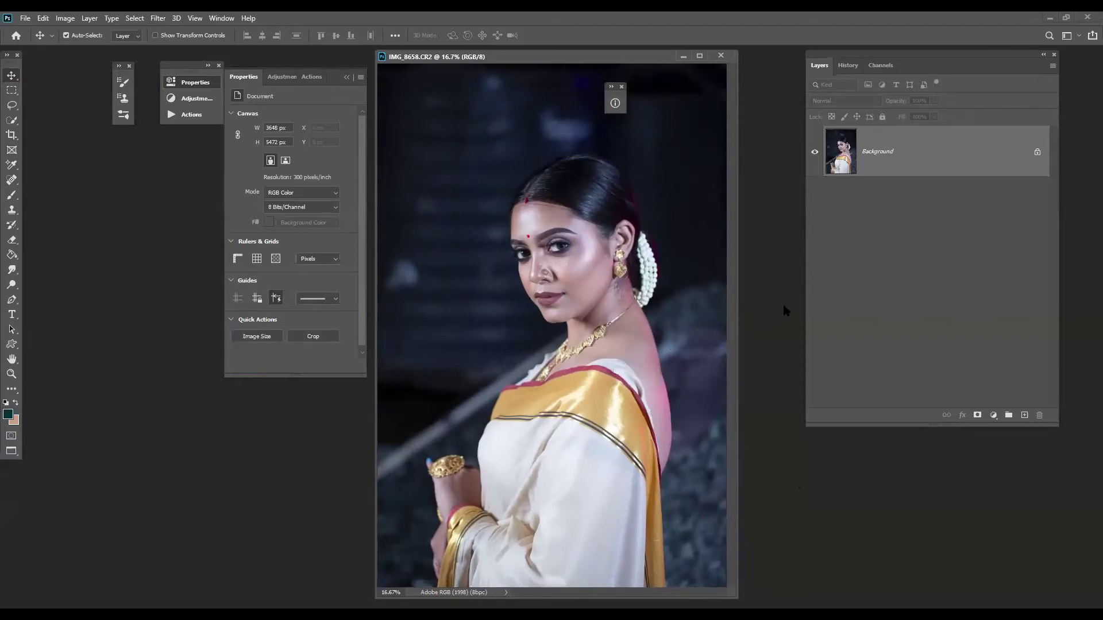
pyautogui.hotkey('ctrl', 'o')
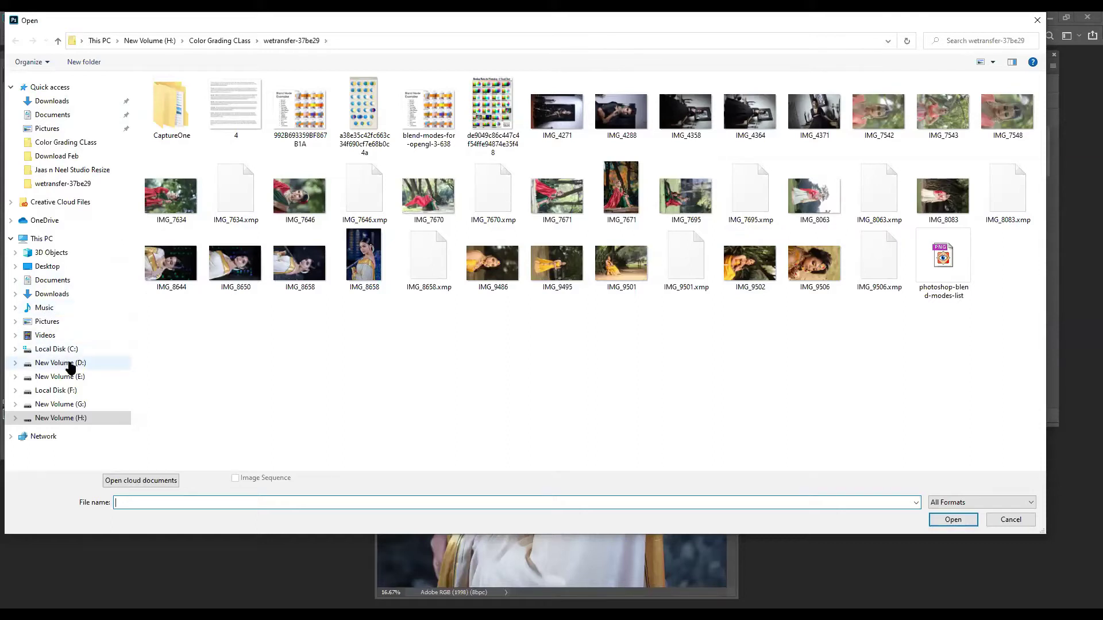
pyautogui.click(52, 294)
pyautogui.scroll(-5, 288, 293)
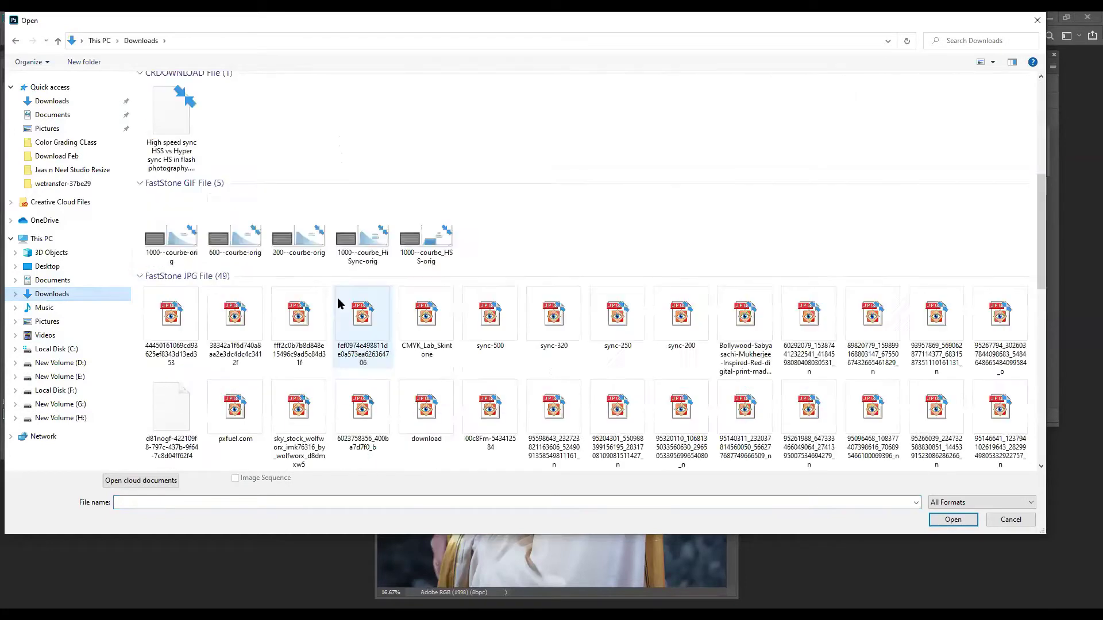
pyautogui.scroll(-5, 337, 298)
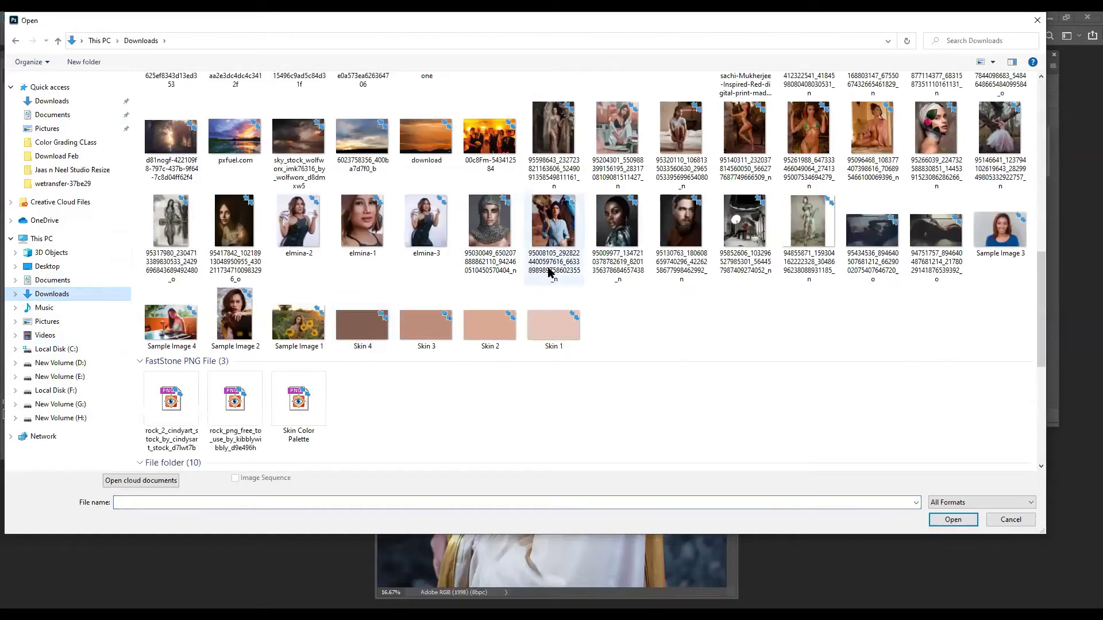
pyautogui.click(936, 132)
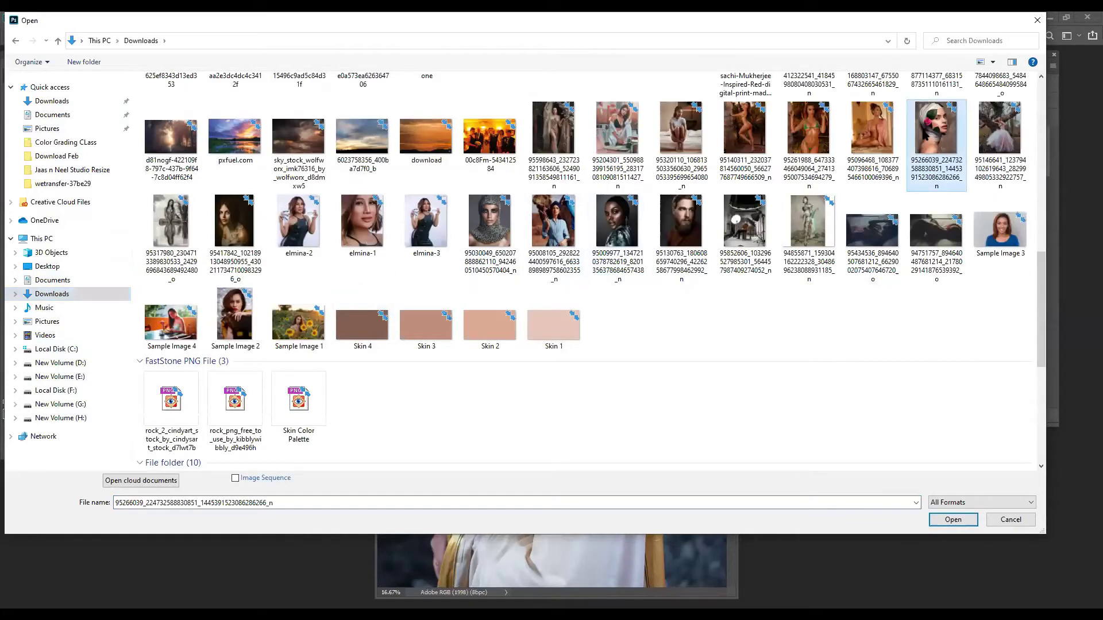
pyautogui.press('Return')
pyautogui.moveTo(516, 65); pyautogui.dragTo(591, 101)
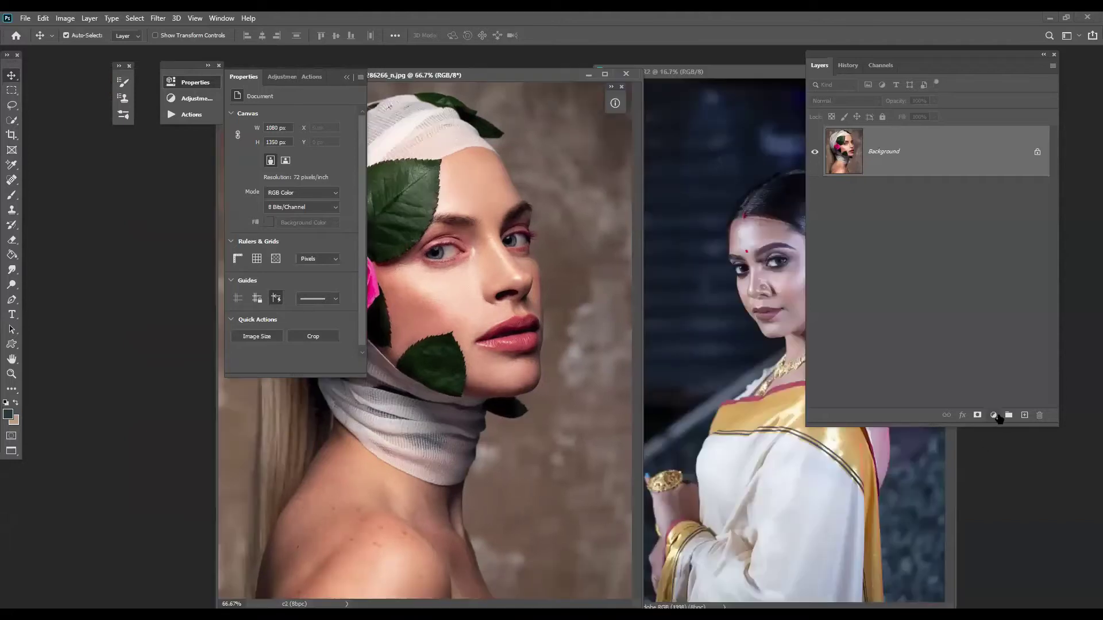
# - Add a Gradient Map adjustment layer in Normal mode above the Background of IMG_8658.CR2 and open its gradient for editing
pyautogui.click(995, 416)
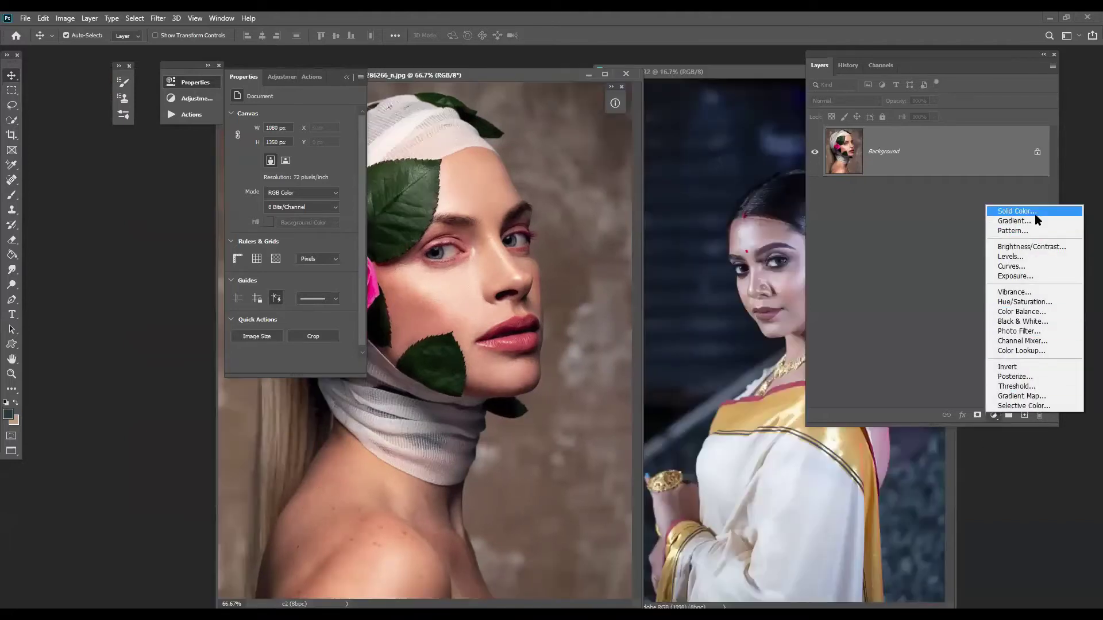
pyautogui.click(1026, 398)
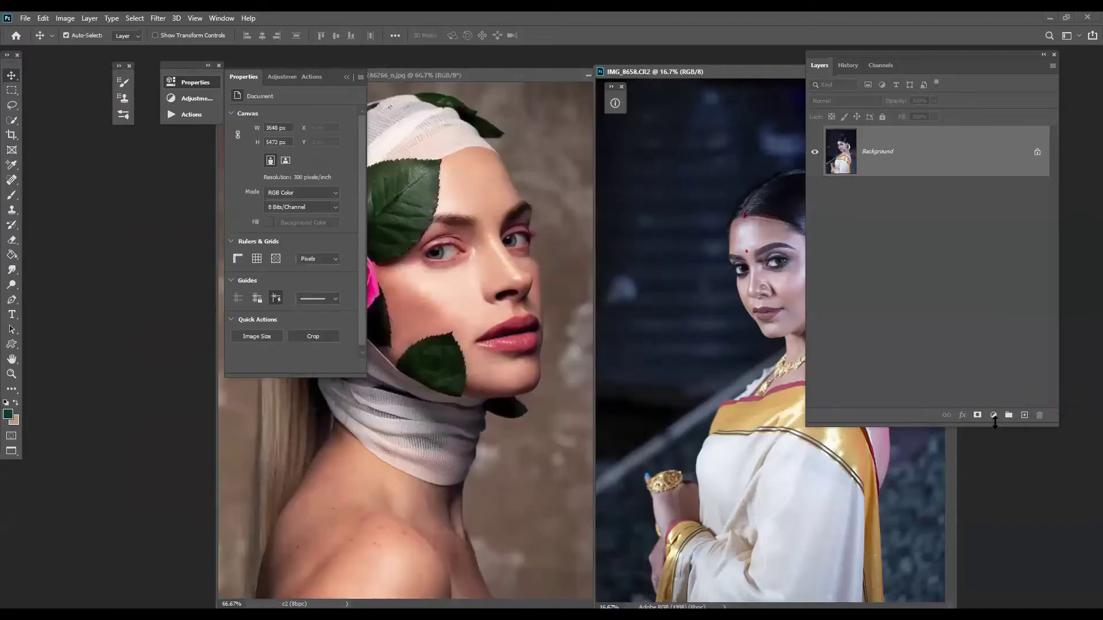
pyautogui.click(993, 414)
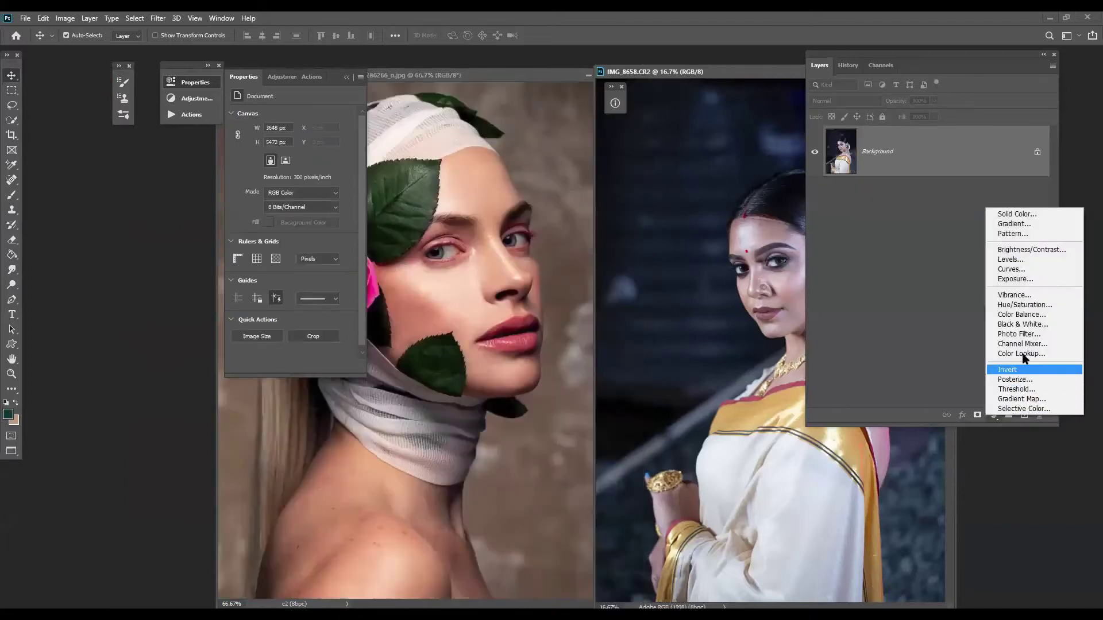
pyautogui.click(1022, 399)
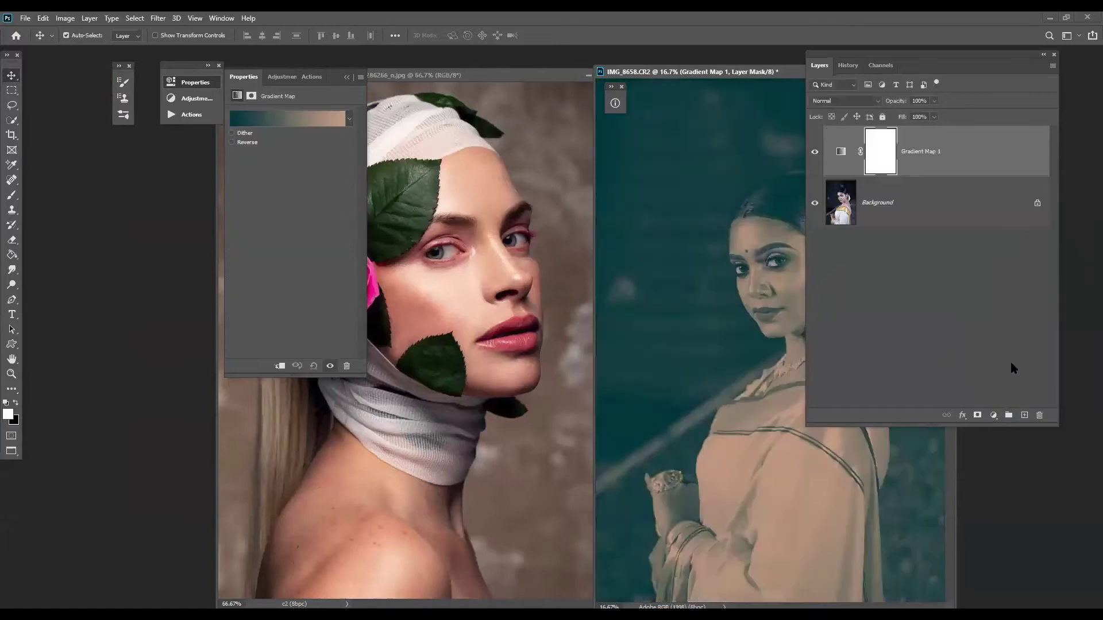
pyautogui.click(844, 101)
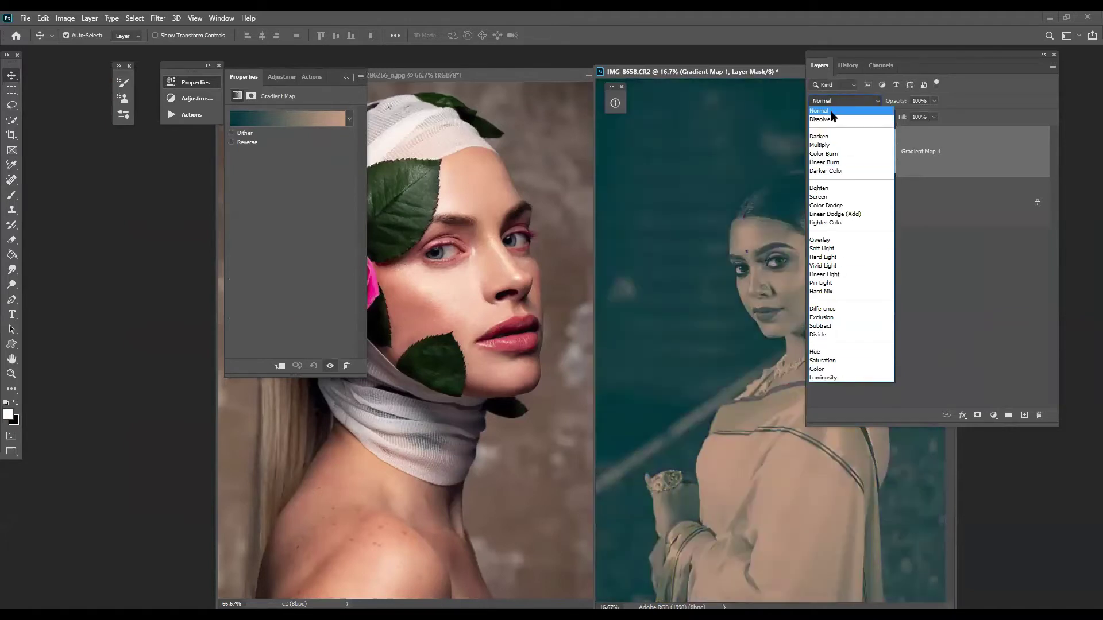
pyautogui.click(834, 111)
pyautogui.click(316, 120)
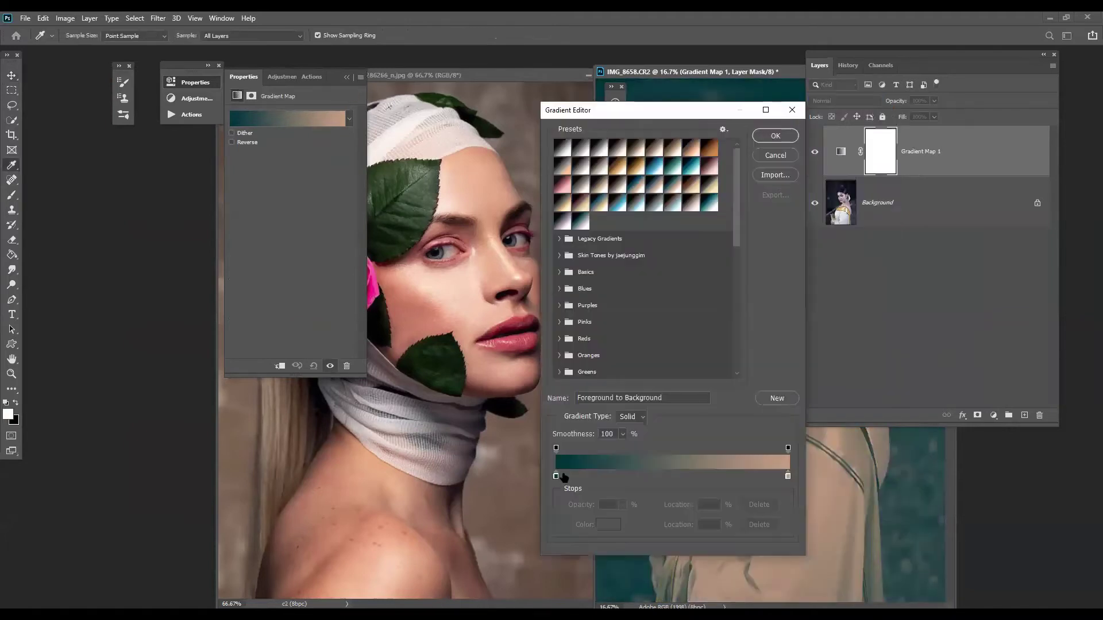
pyautogui.click(556, 476)
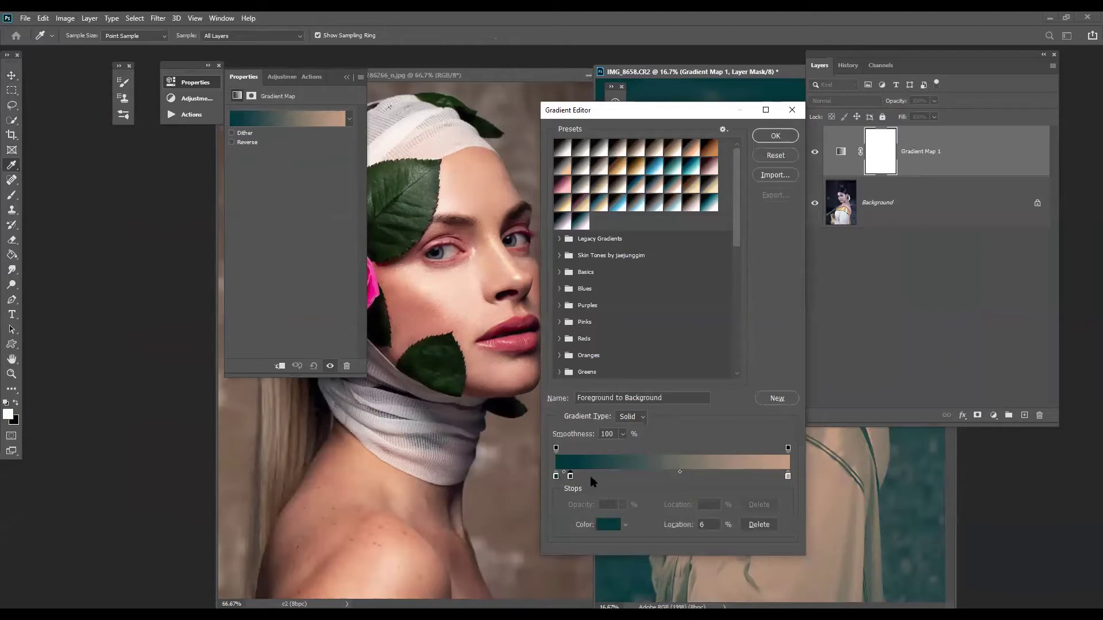
pyautogui.moveTo(591, 476); pyautogui.dragTo(668, 477)
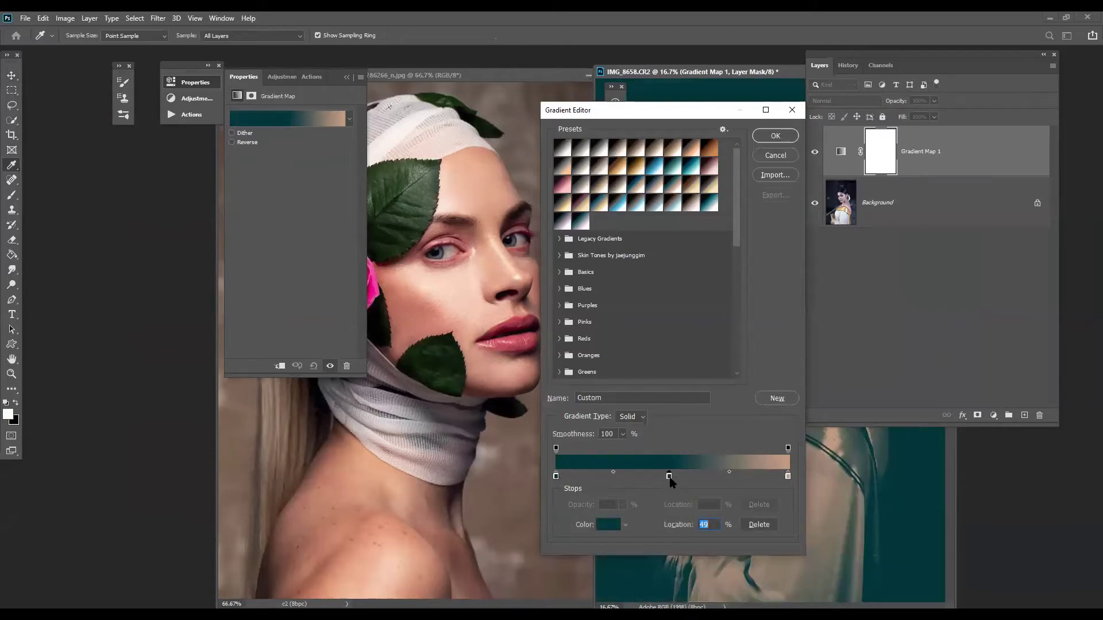
pyautogui.moveTo(681, 475); pyautogui.dragTo(707, 455)
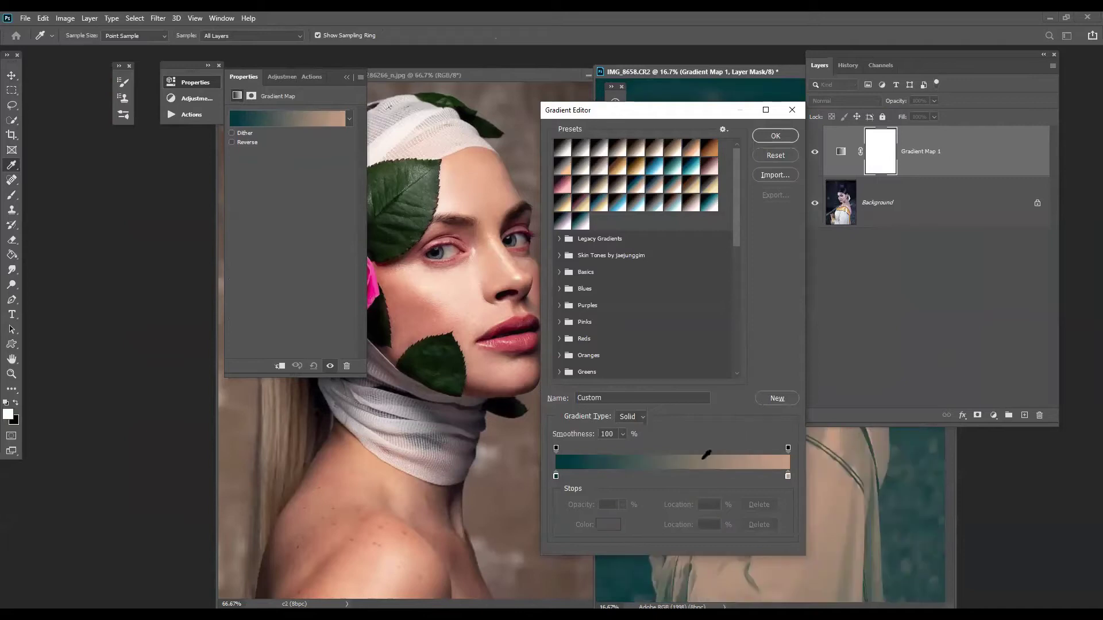
# - Duplicate the gradient's dark teal color stop to create additional stops at 50%, 75% and 25%
pyautogui.click(556, 476)
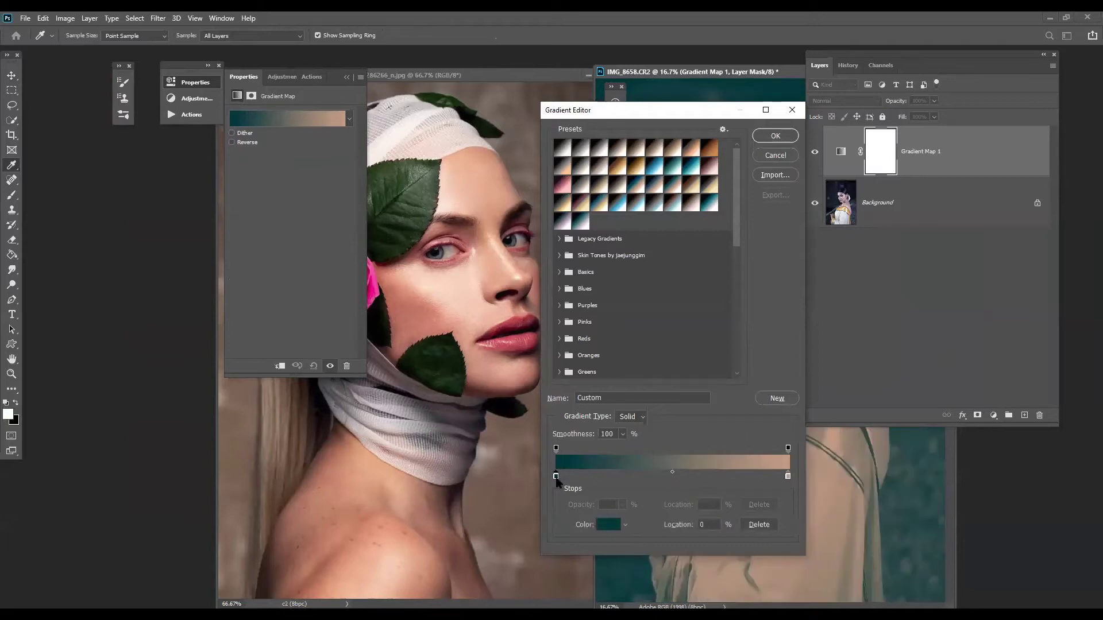
pyautogui.keyDown('alt'); pyautogui.click(558, 477); pyautogui.keyUp('alt')
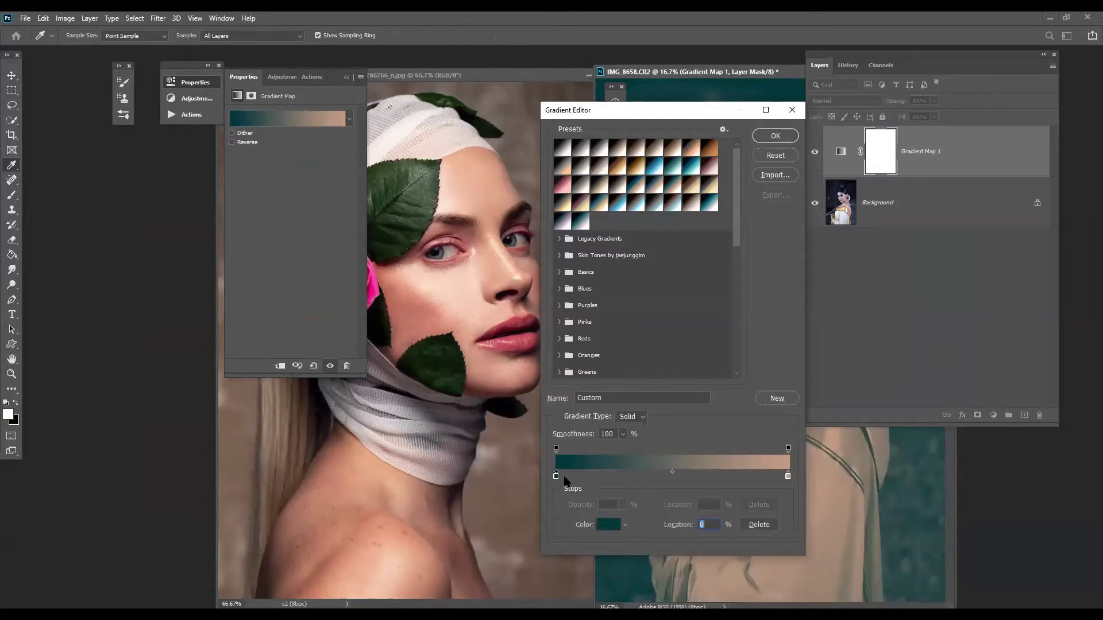
pyautogui.keyDown('alt'); pyautogui.moveTo(564, 478); pyautogui.dragTo(665, 476); pyautogui.keyUp('alt')
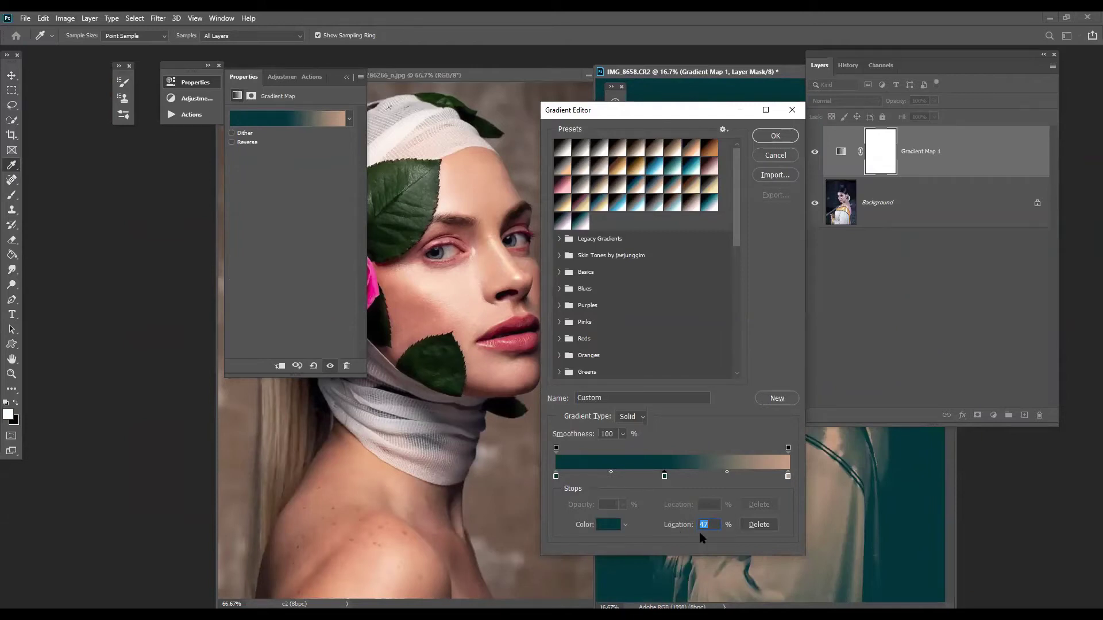
pyautogui.write('50')
pyautogui.keyDown('alt'); pyautogui.moveTo(672, 477); pyautogui.dragTo(747, 529); pyautogui.keyUp('alt')
pyautogui.keyDown('alt'); pyautogui.moveTo(671, 476); pyautogui.dragTo(718, 476); pyautogui.keyUp('alt')
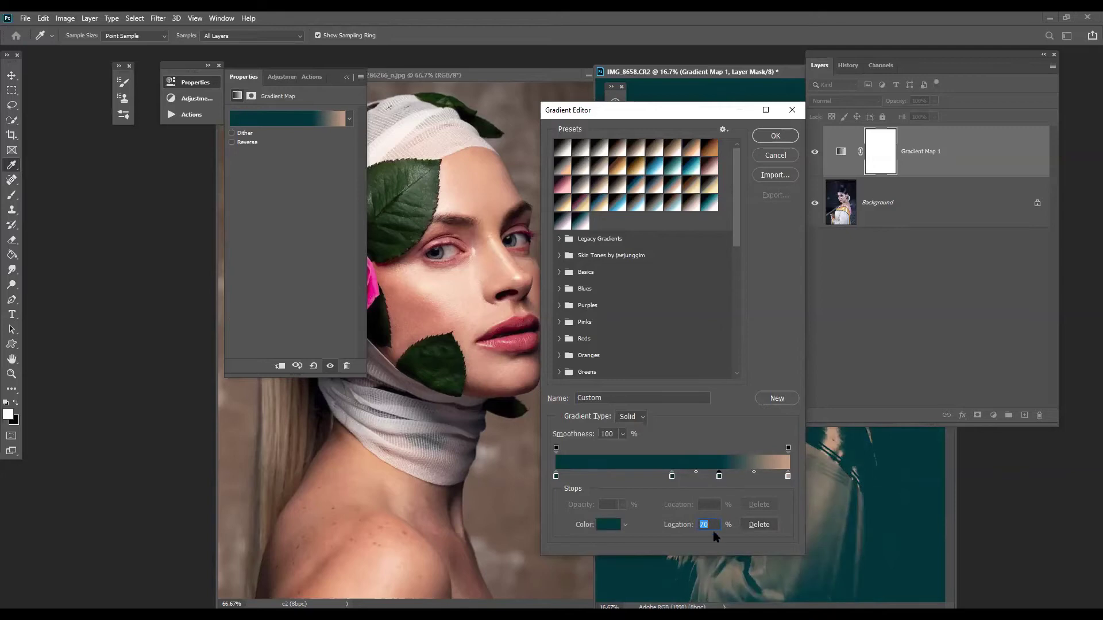
pyautogui.write('75')
pyautogui.press('BackSpace')
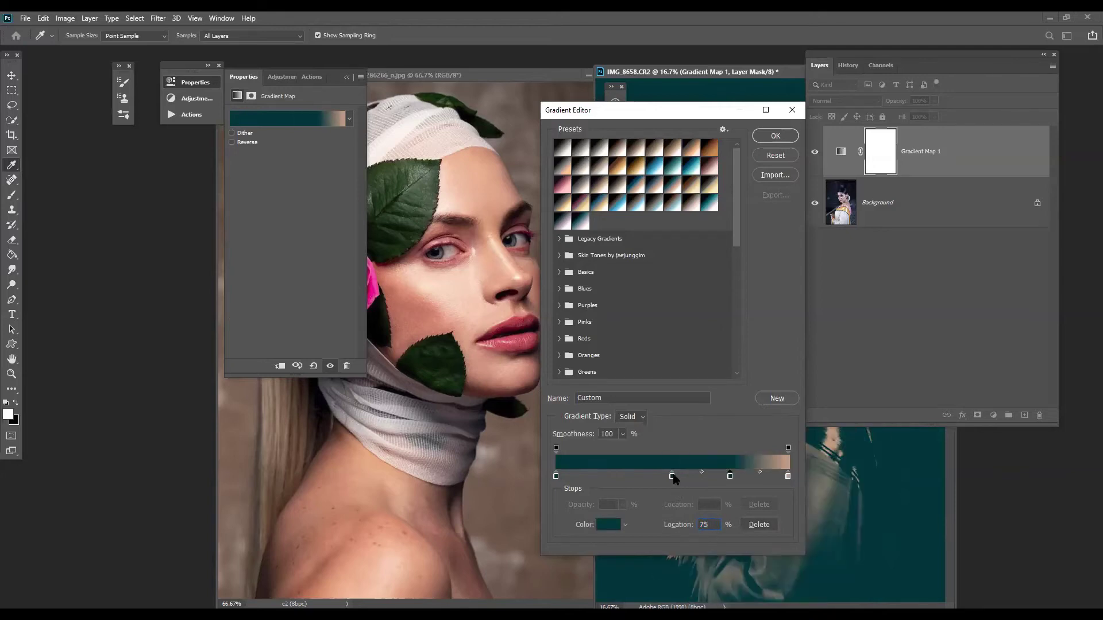
pyautogui.keyDown('alt'); pyautogui.moveTo(672, 476); pyautogui.dragTo(608, 476); pyautogui.keyUp('alt')
pyautogui.write('25')
# - Set the color of the gradient's stop at 0% to black (000000)
pyautogui.click(556, 476)
pyautogui.click(603, 525)
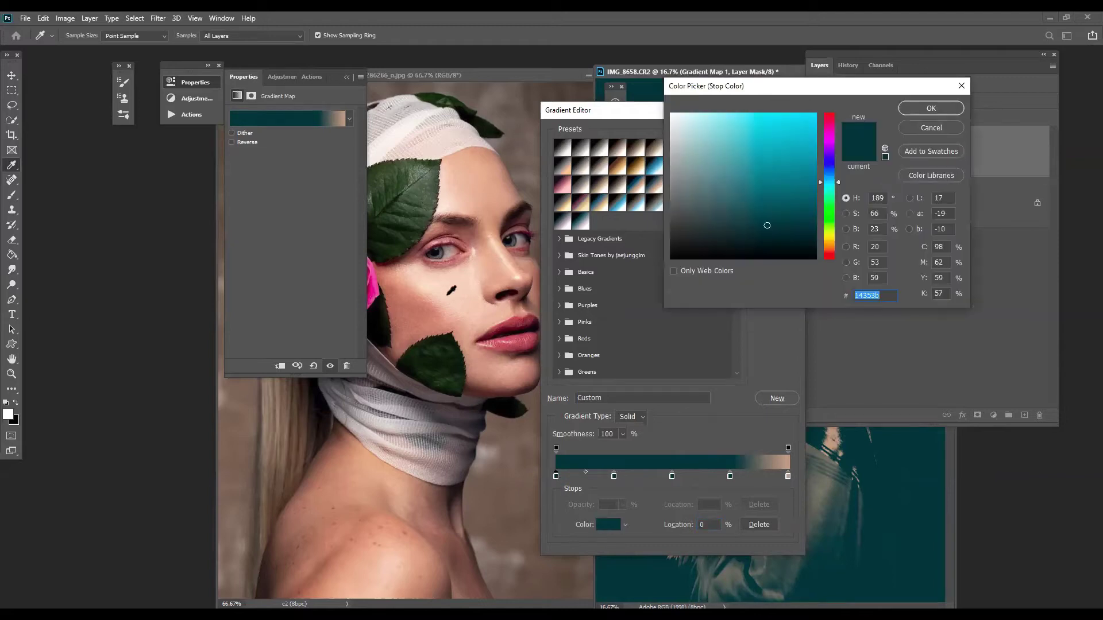
pyautogui.moveTo(715, 239); pyautogui.dragTo(618, 282)
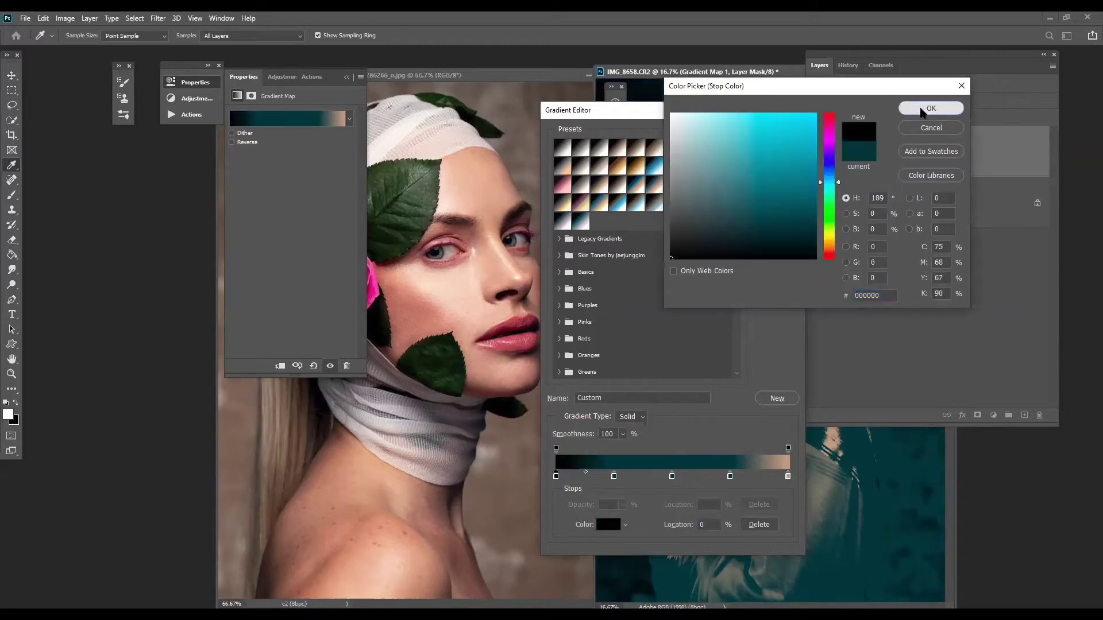
pyautogui.click(930, 109)
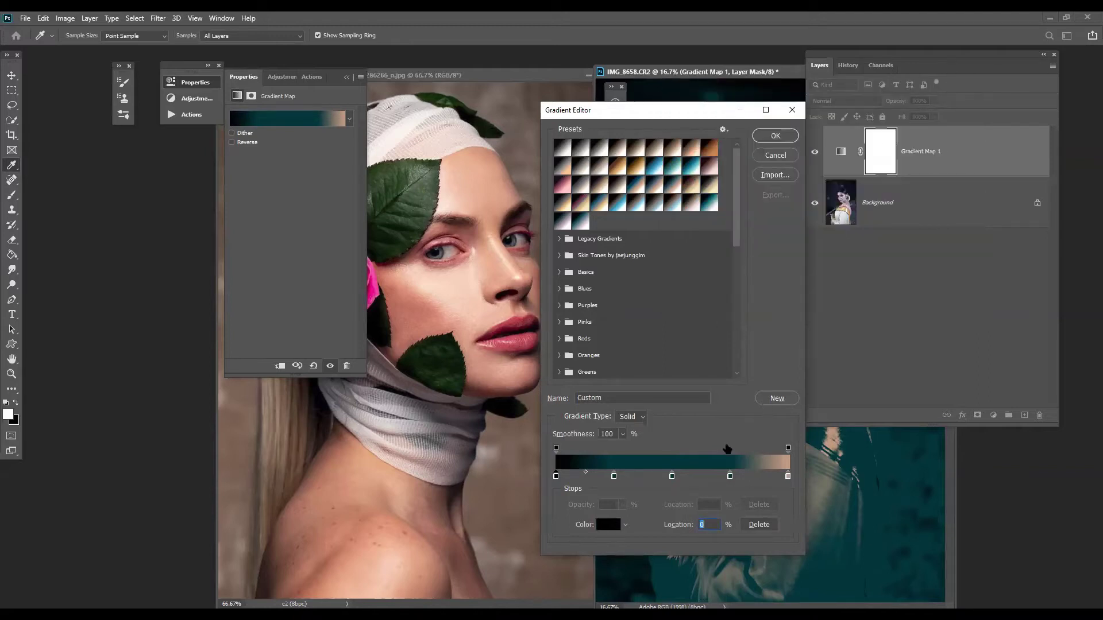
# - Set the gradient's 25% stop to the dark red-brown 532a26 sampled from the reference portrait
pyautogui.click(613, 476)
pyautogui.click(609, 524)
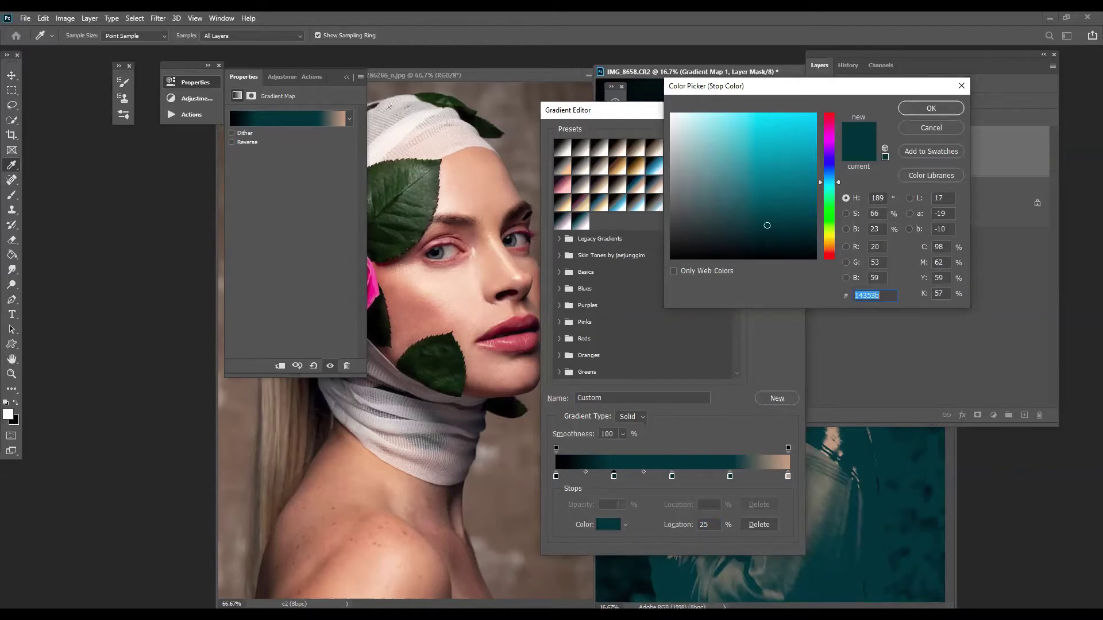
pyautogui.click(589, 373)
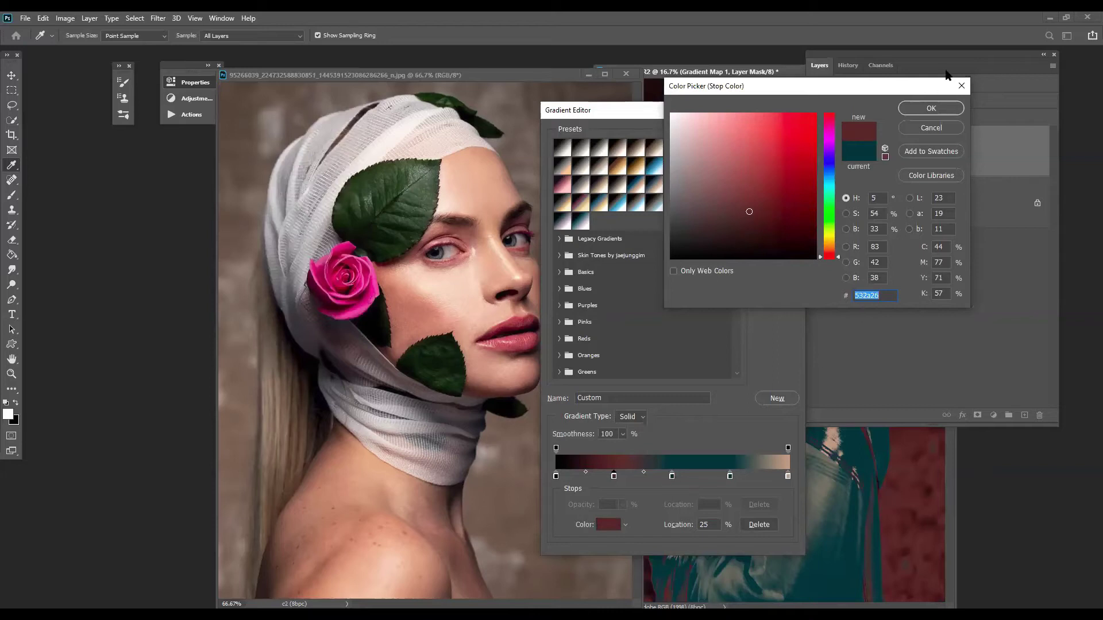
pyautogui.click(931, 108)
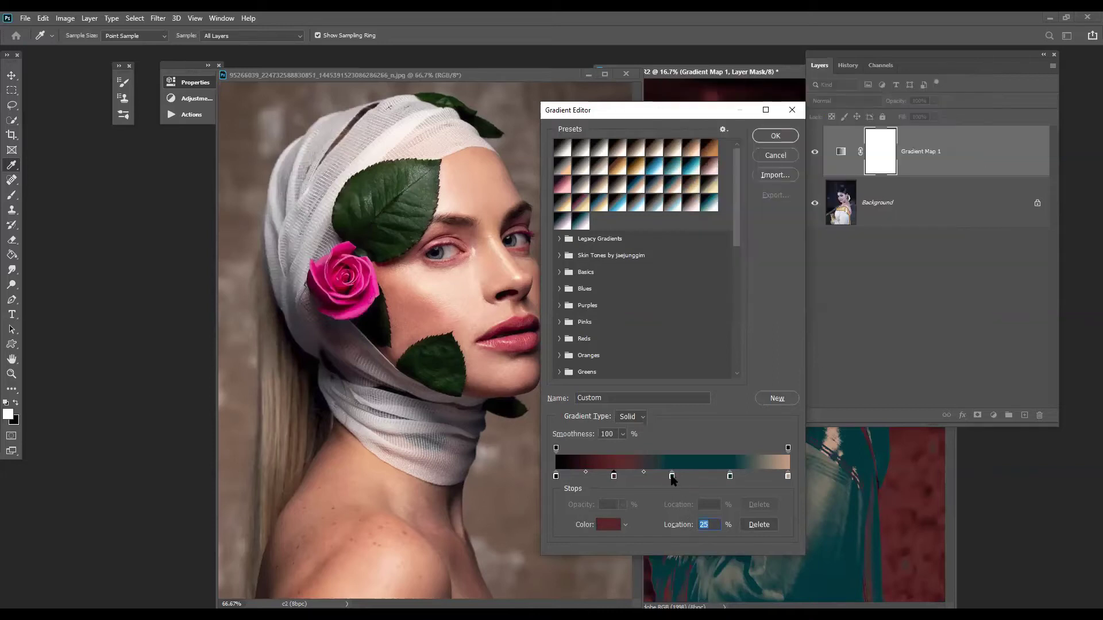
# - Recolor the gradient's 50%, 75% and 100% stops with progressively lighter skin tones sampled from the reference portrait's face, and accept the gradient
pyautogui.click(671, 476)
pyautogui.click(410, 298)
pyautogui.click(729, 476)
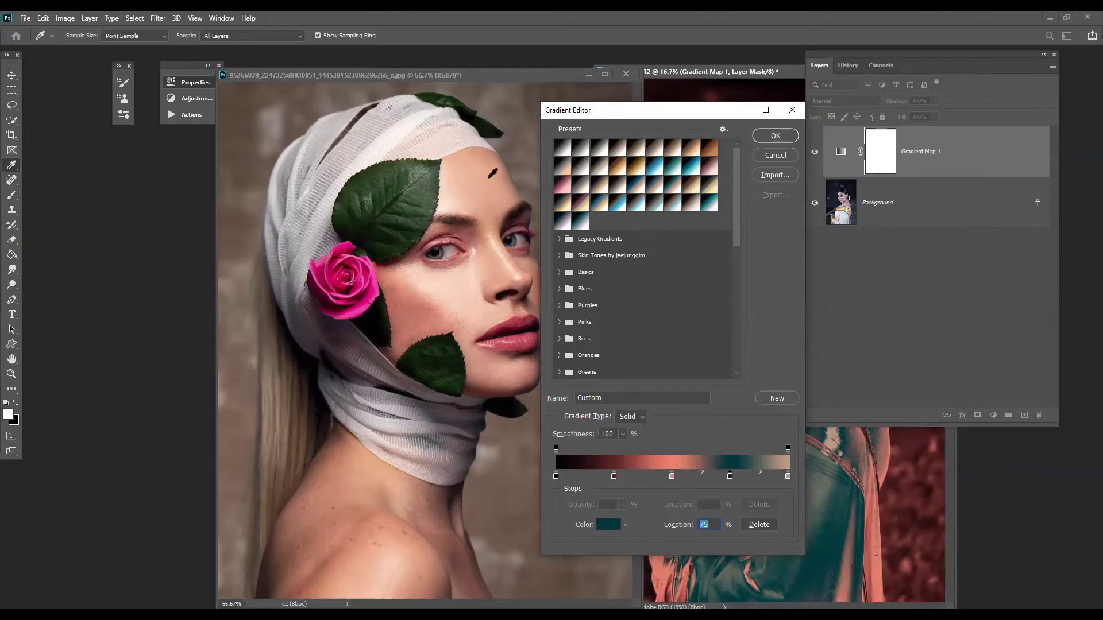
pyautogui.click(492, 172)
pyautogui.click(787, 476)
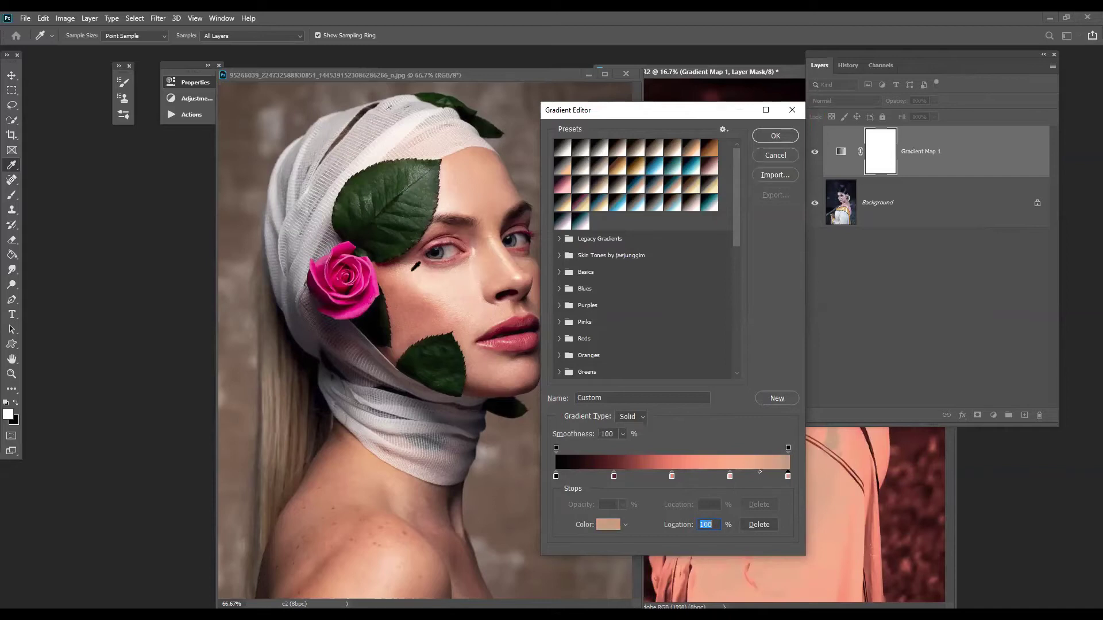
pyautogui.click(767, 138)
# - Set the Gradient Map 1 layer to Color blend mode with a 30% fill
pyautogui.click(844, 101)
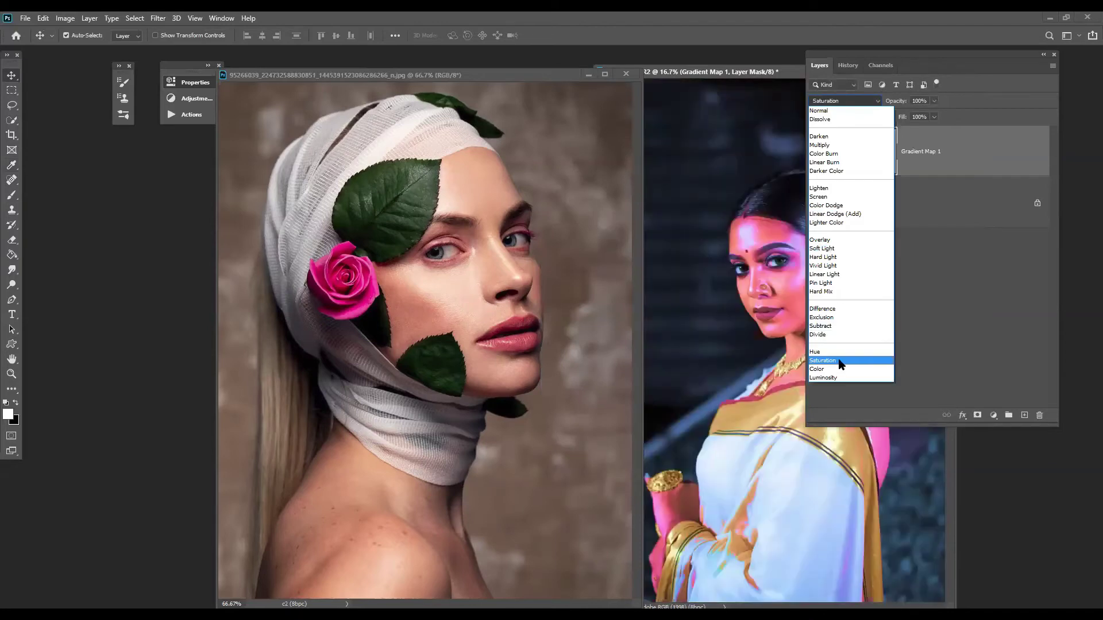
pyautogui.click(837, 376)
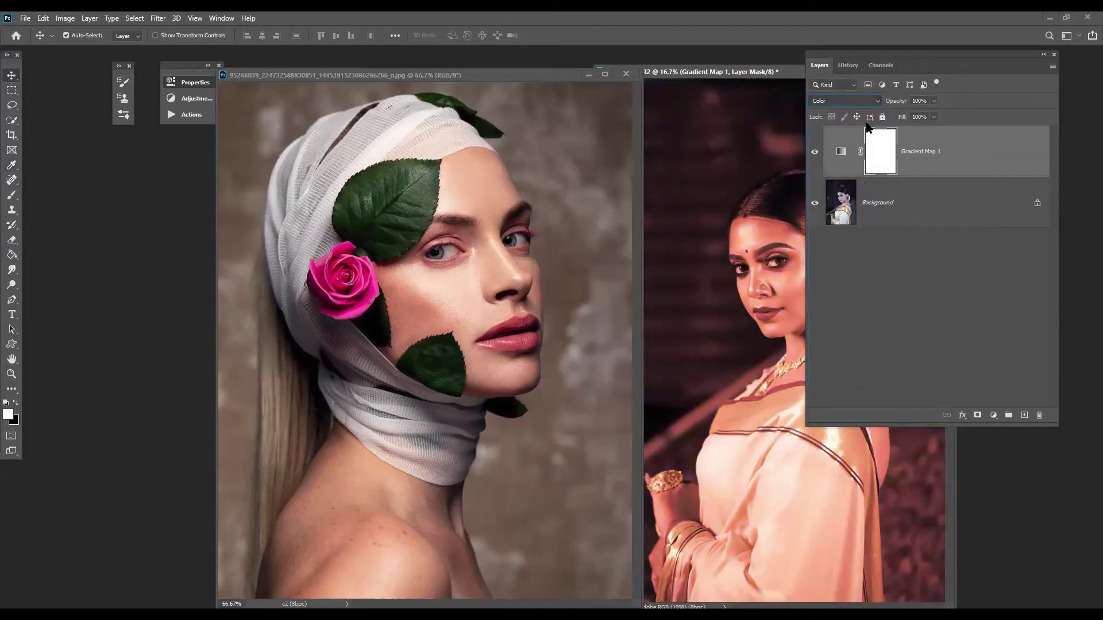
pyautogui.click(919, 117)
pyautogui.write('30')
# - Rearrange the reference and IMG_8658 windows side by side, and set Gradient Map 1 to Soft Light blend mode with a 50% fill
pyautogui.moveTo(549, 75); pyautogui.dragTo(444, 74)
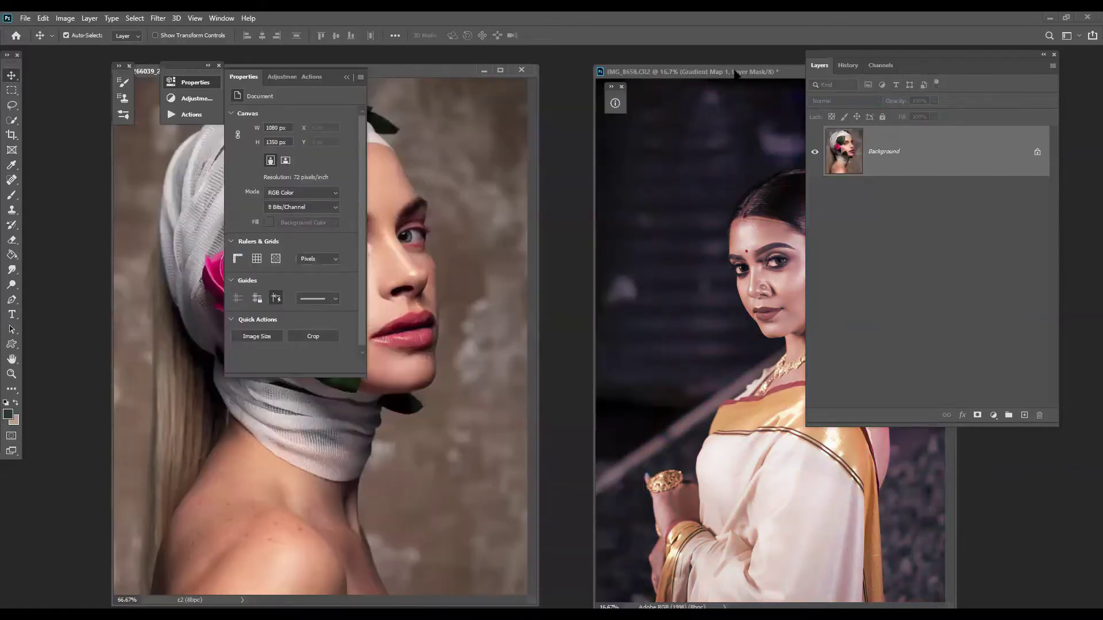
pyautogui.moveTo(737, 72); pyautogui.dragTo(593, 73)
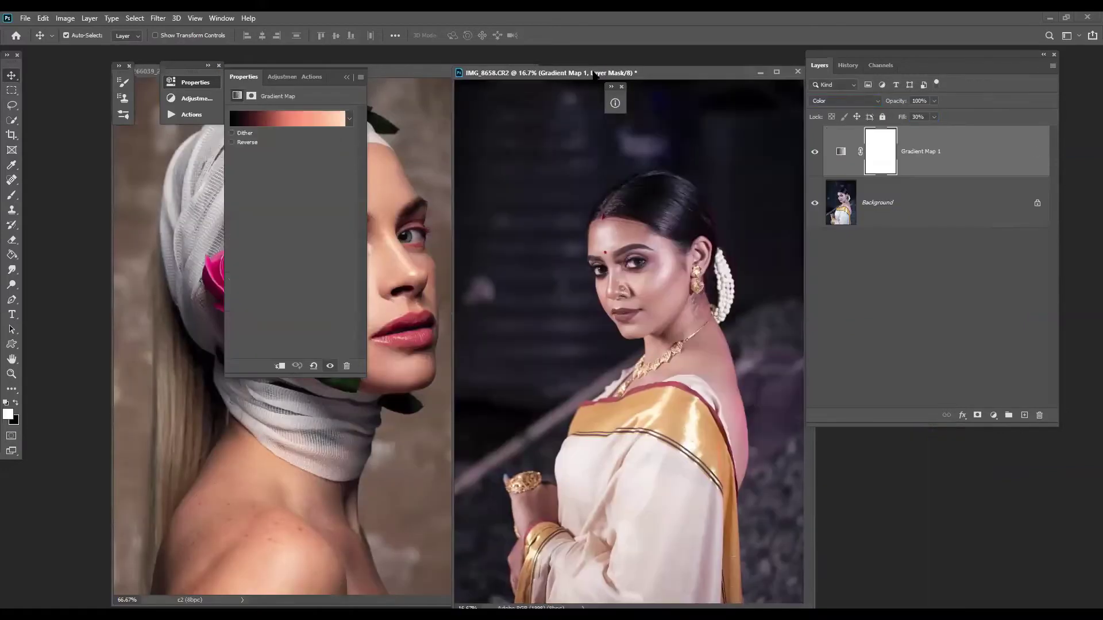
pyautogui.click(844, 101)
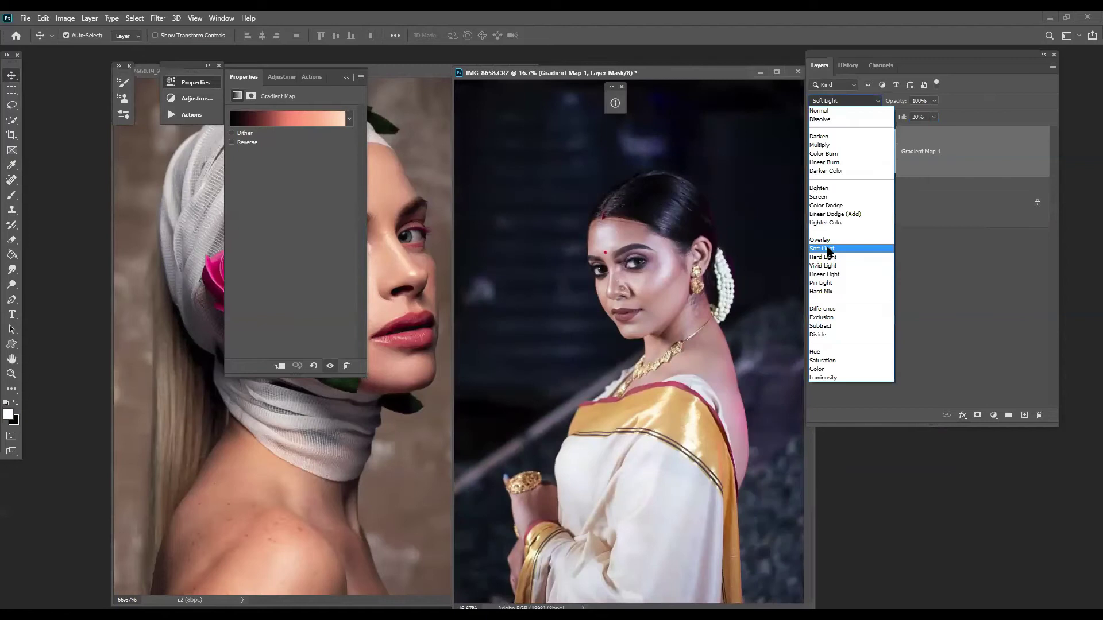
pyautogui.click(827, 249)
pyautogui.click(918, 117)
pyautogui.write('50')
pyautogui.click(816, 152)
pyautogui.click(816, 152)
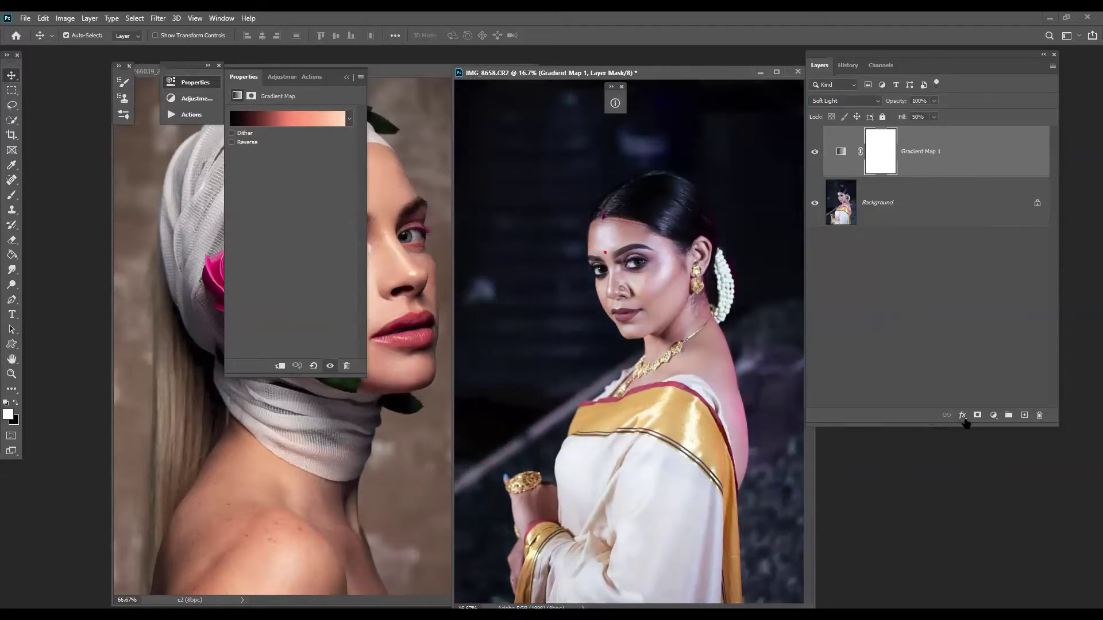
# - Invert the Gradient Map 1 layer mask and restore it to white
pyautogui.click(877, 172)
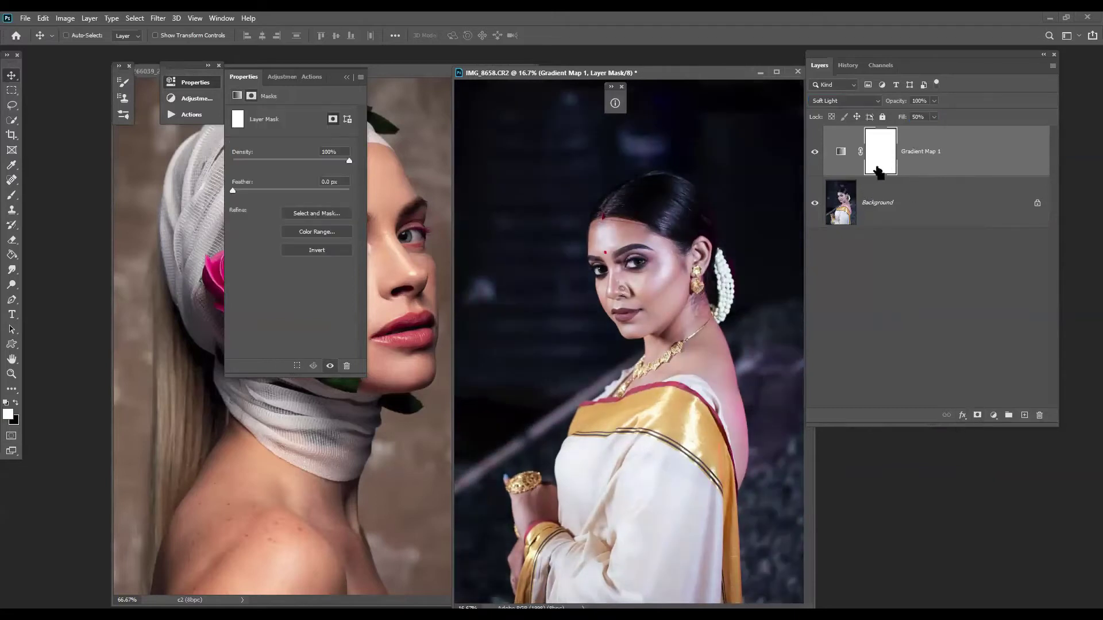
pyautogui.hotkey('ctrl', 'i')
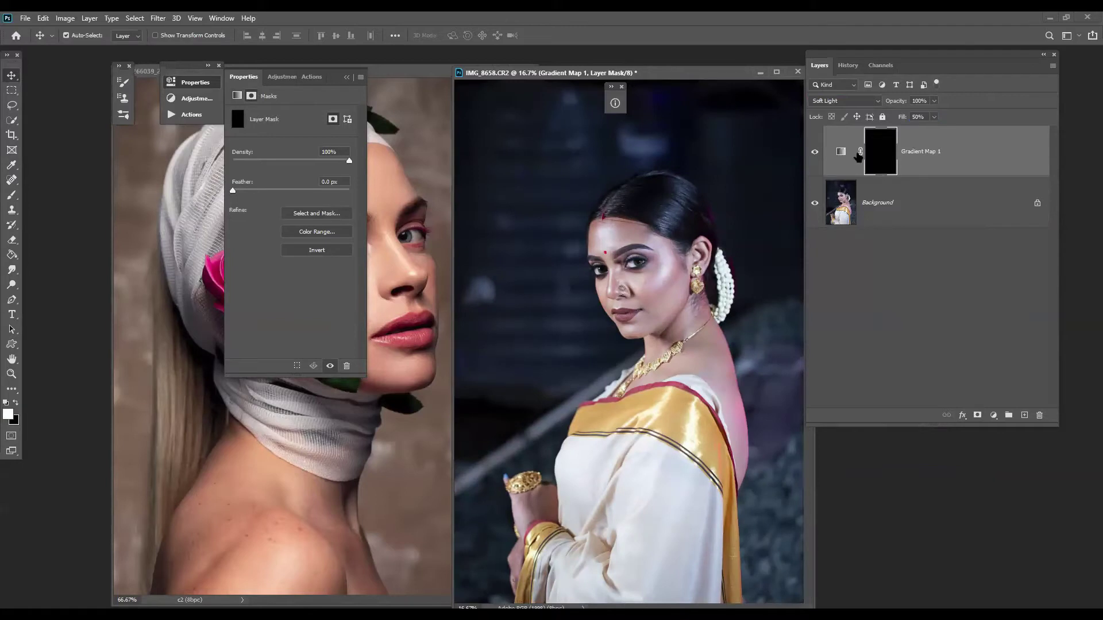
pyautogui.hotkey('ctrl', 'i')
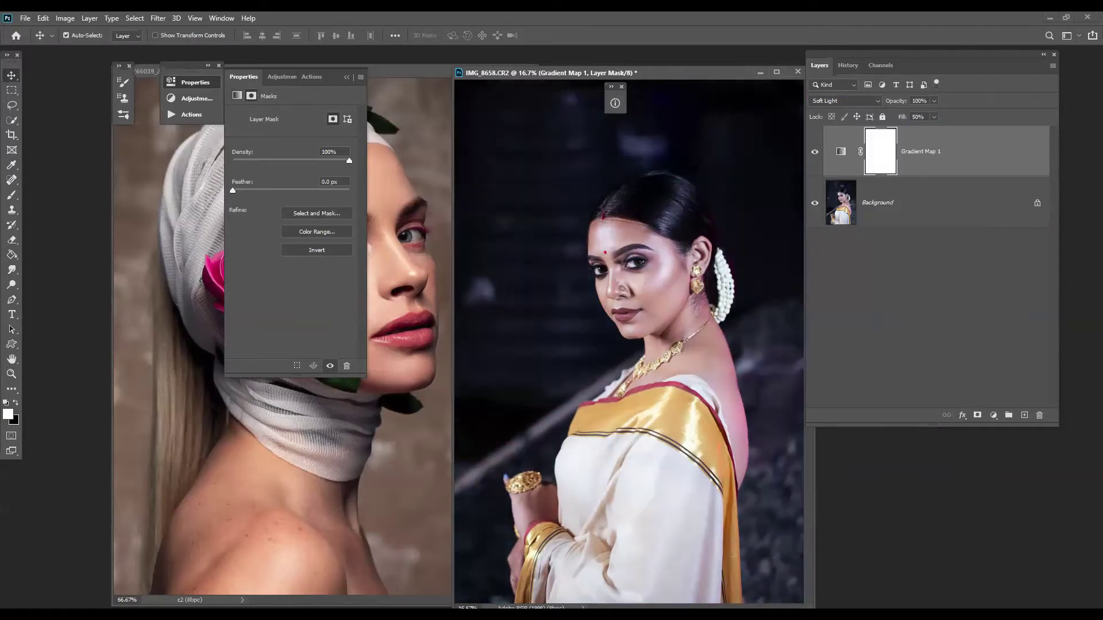
# - Edit Gradient Map 1's gradient, setting the 25% stop to the skin tone dba082 sampled from the reference portrait's shoulder
pyautogui.click(840, 151)
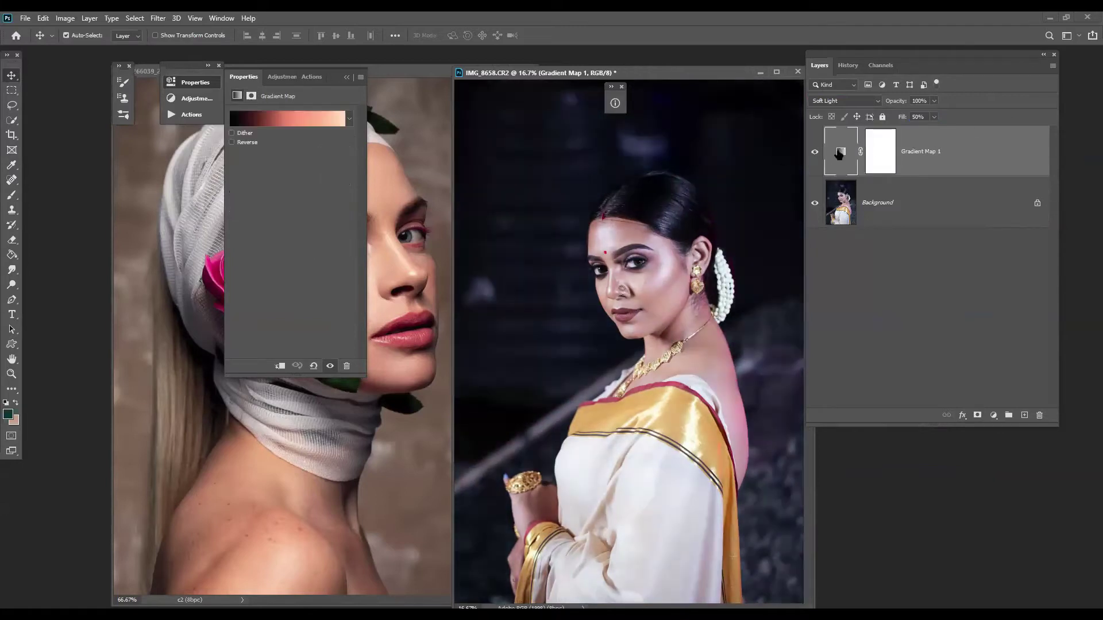
pyautogui.click(313, 122)
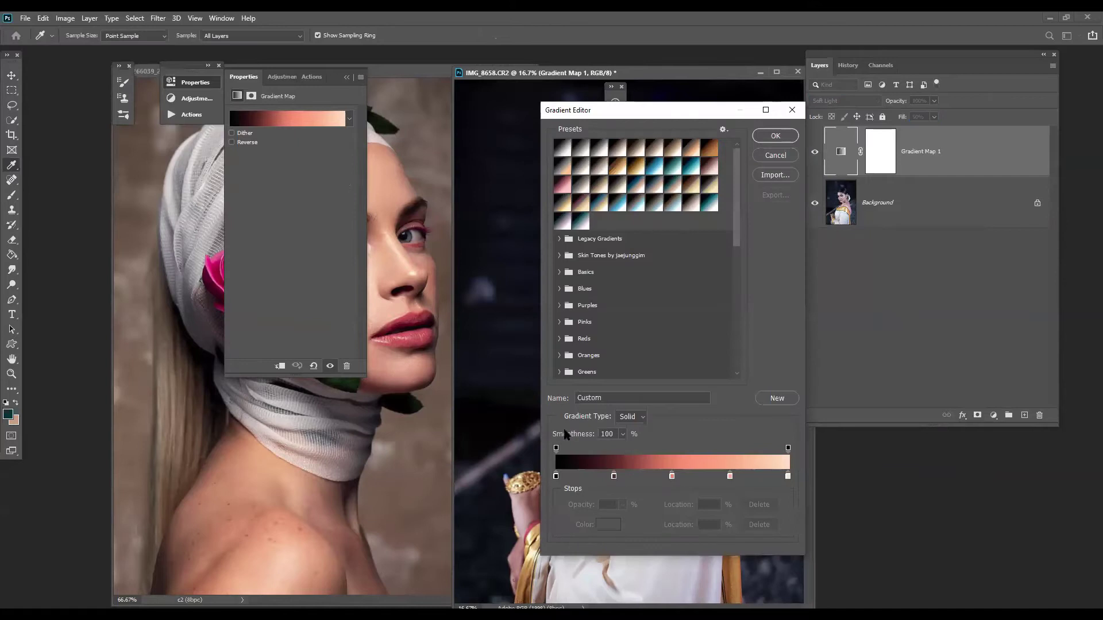
pyautogui.click(613, 476)
pyautogui.click(608, 524)
pyautogui.click(322, 517)
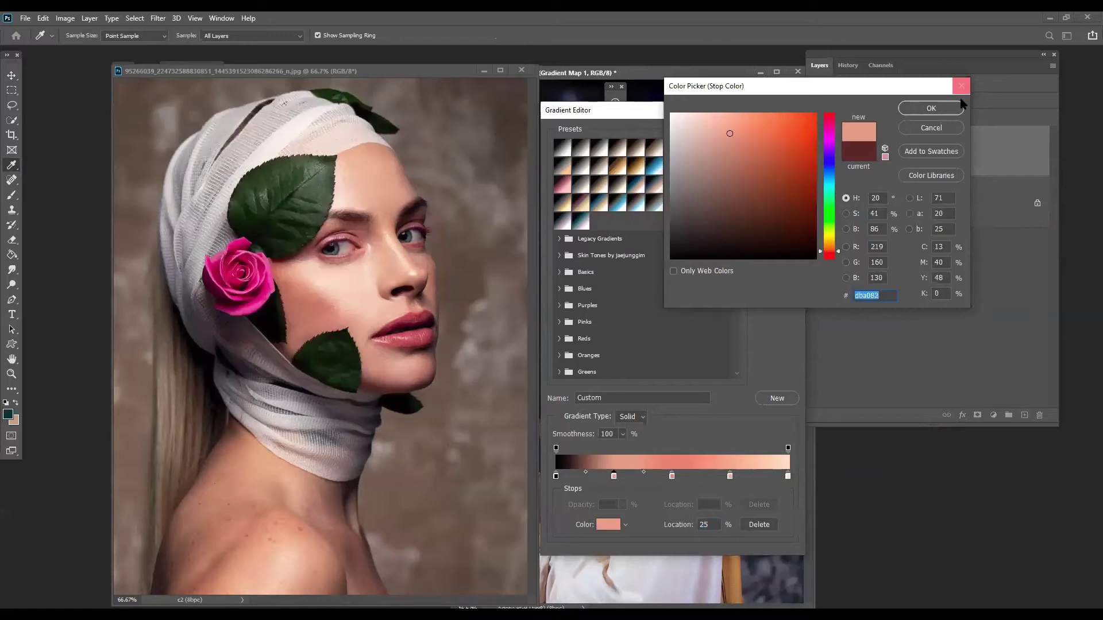
pyautogui.click(931, 108)
pyautogui.moveTo(689, 116); pyautogui.dragTo(473, 122)
pyautogui.click(357, 487)
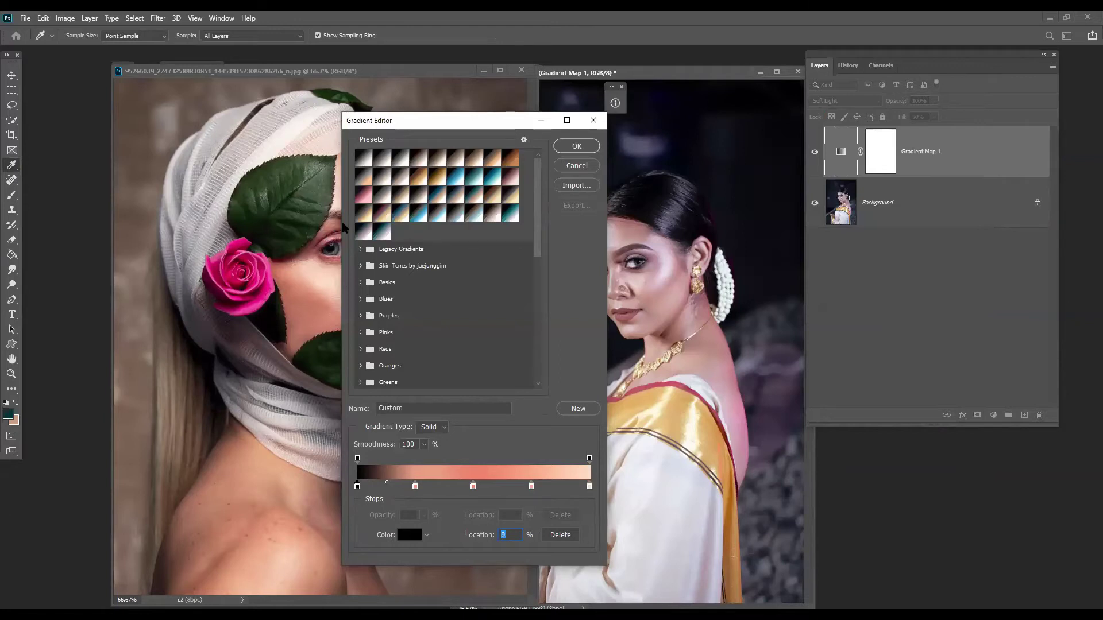
pyautogui.moveTo(485, 123); pyautogui.dragTo(634, 110)
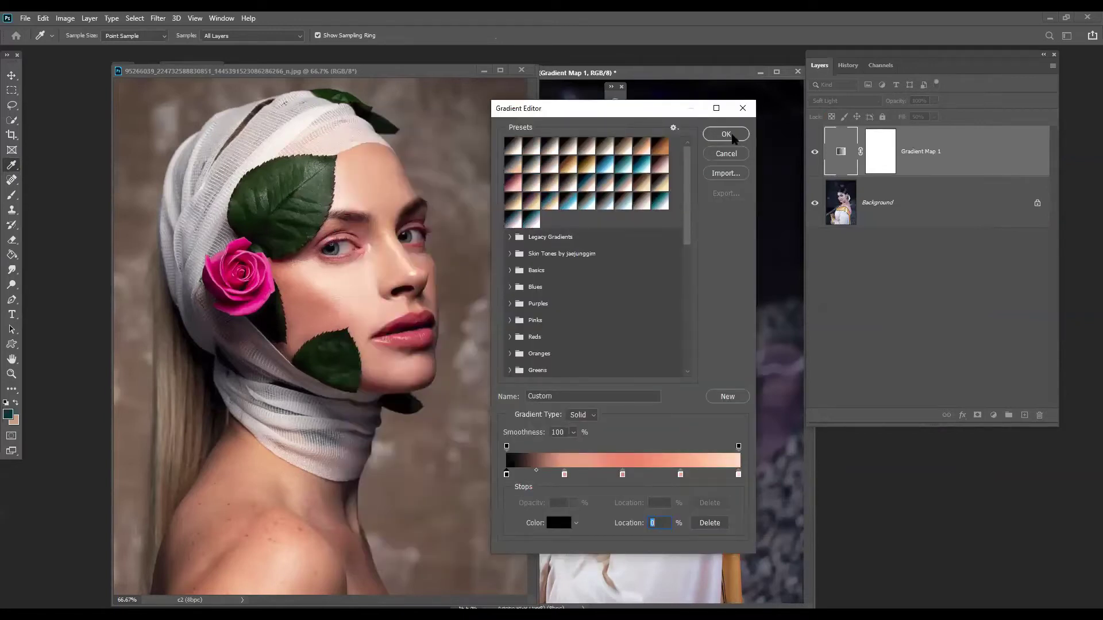
pyautogui.click(726, 134)
# - Compare IMG_8658 with and without the Gradient Map 1 layer against the reference portrait
pyautogui.click(815, 151)
pyautogui.click(815, 152)
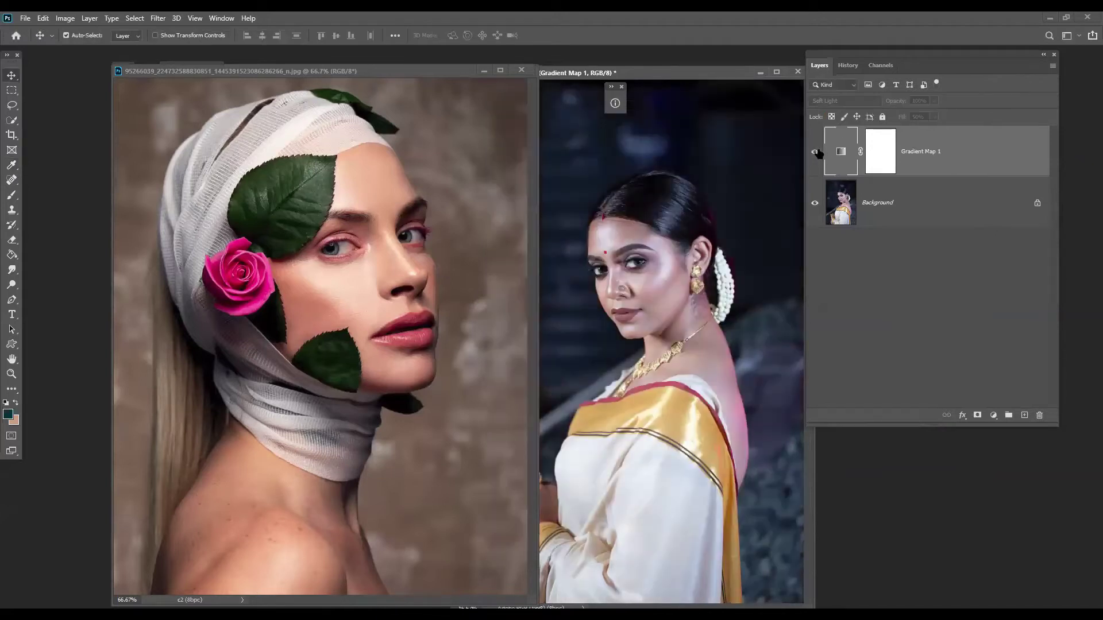
pyautogui.click(816, 152)
pyautogui.click(815, 151)
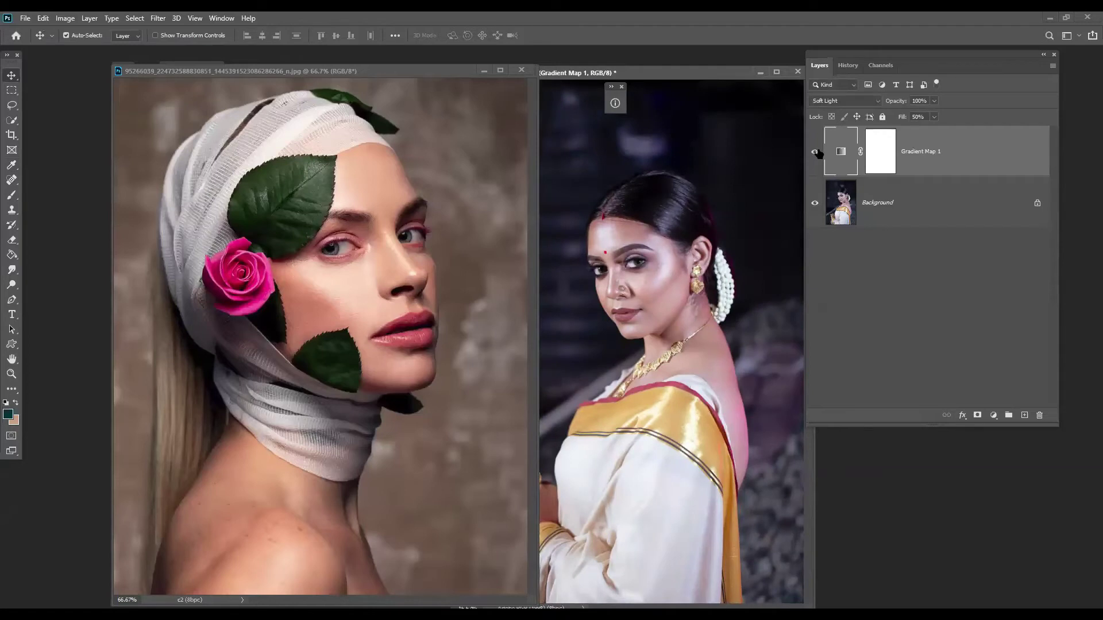
pyautogui.click(815, 152)
pyautogui.click(815, 152)
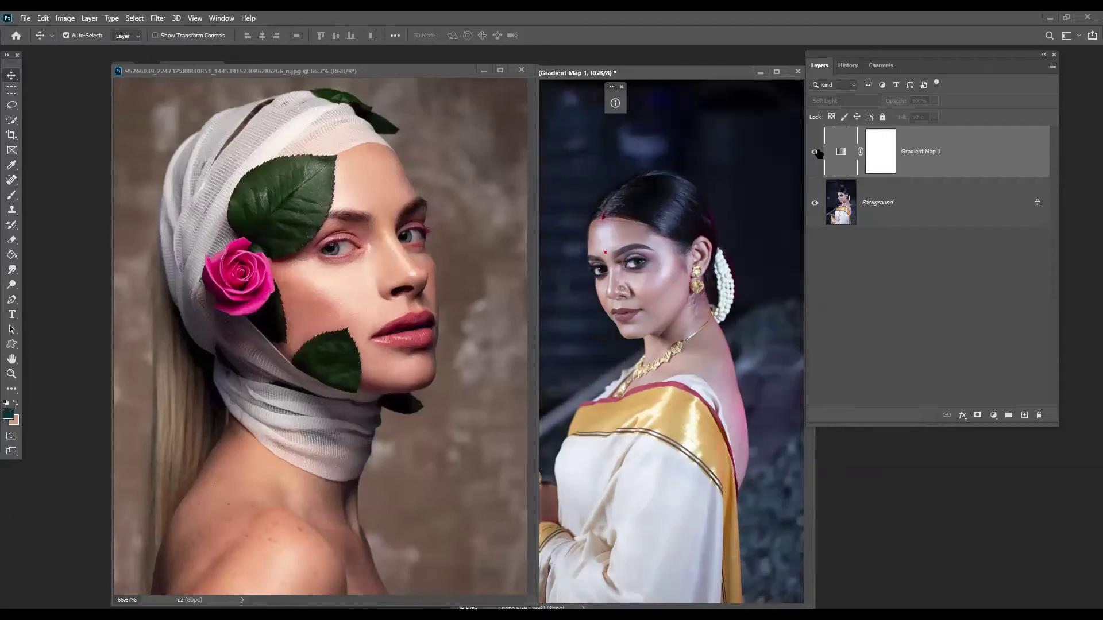
pyautogui.click(815, 151)
pyautogui.click(815, 152)
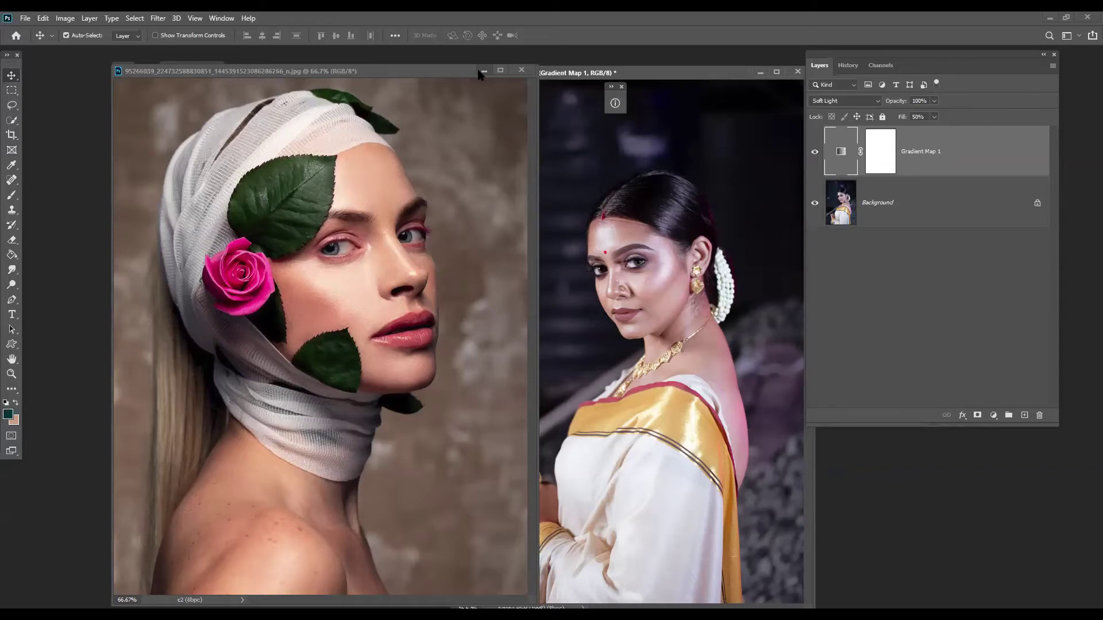
# - Close all open images and collapse the expanded Properties panel to clear the workspace
pyautogui.hotkey('ctrl', 'alt', 'w')
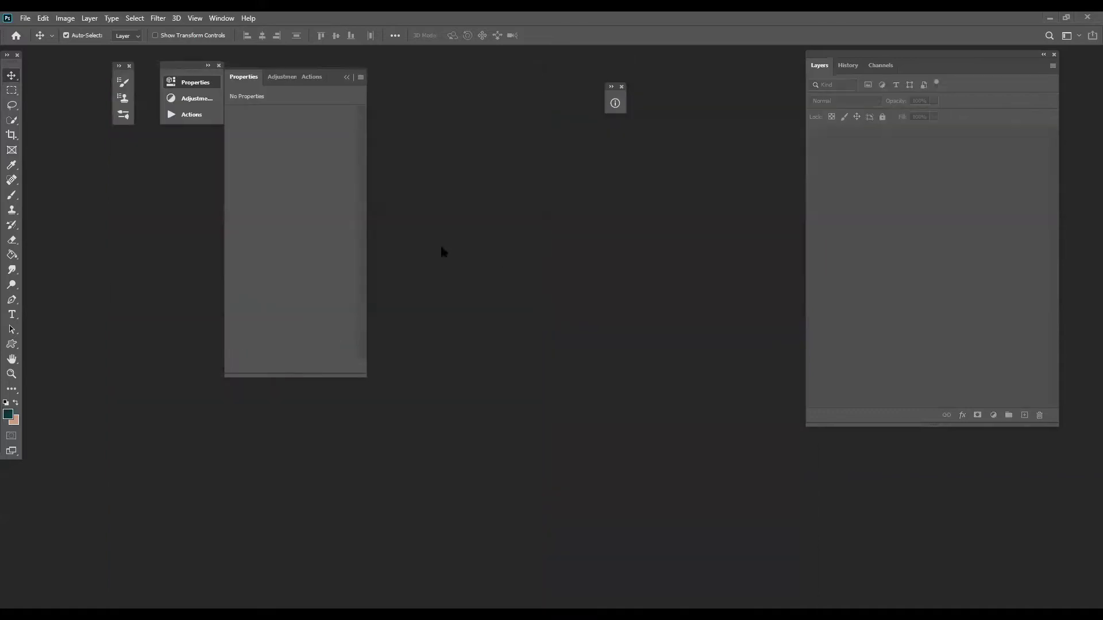
pyautogui.hotkey('ctrl', 'o')
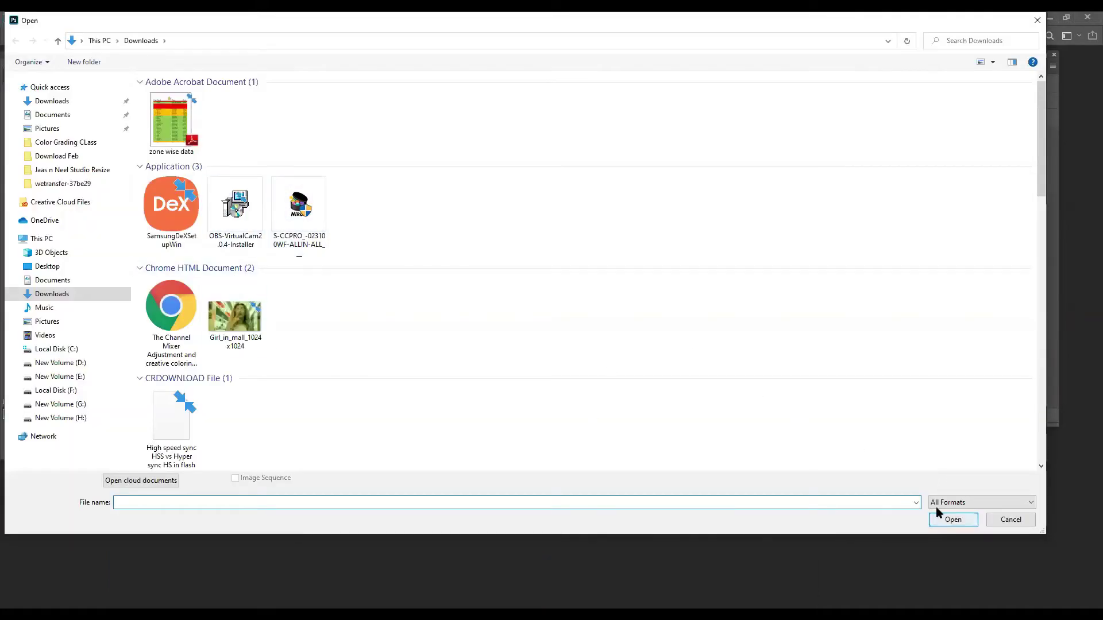
pyautogui.press('Escape')
pyautogui.click(360, 78)
pyautogui.click(351, 83)
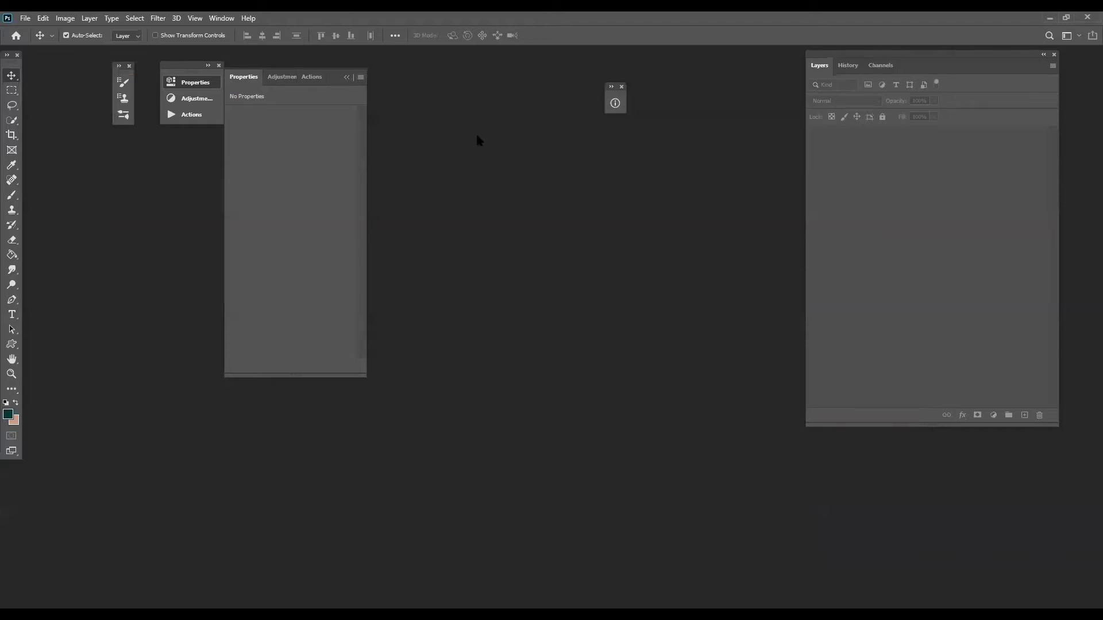
pyautogui.click(345, 78)
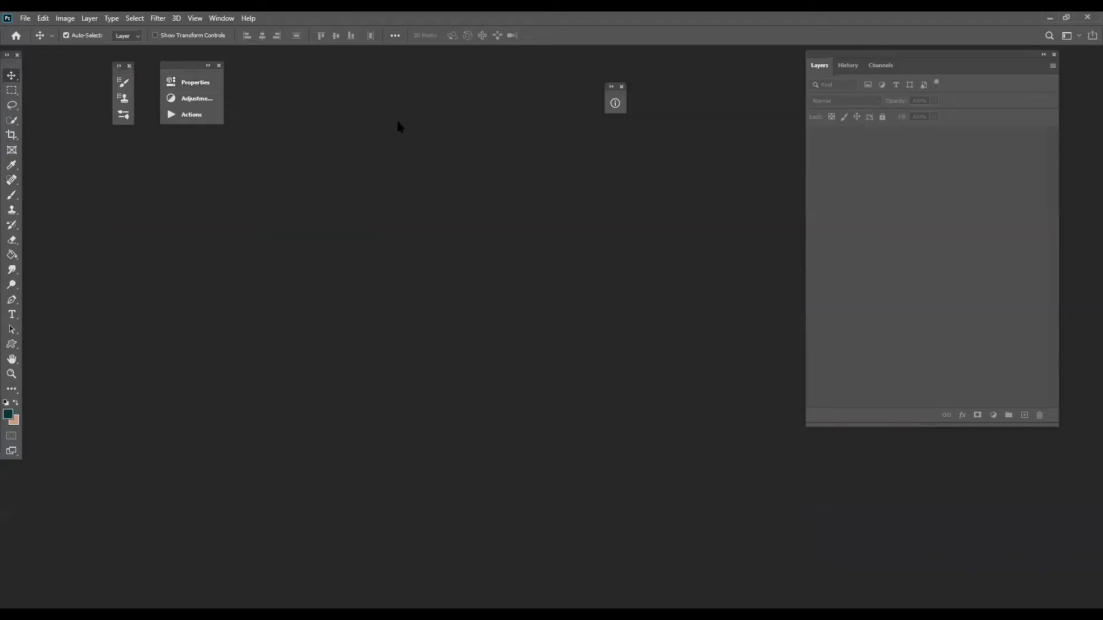
# - Open the raw photo IMG_7646.CR2 from the wetransfer-37be29 folder inside Color Grading CLass on New Volume (H:)
pyautogui.hotkey('ctrl', 'o')
pyautogui.scroll(-10, 388, 160)
pyautogui.scroll(6, 391, 173)
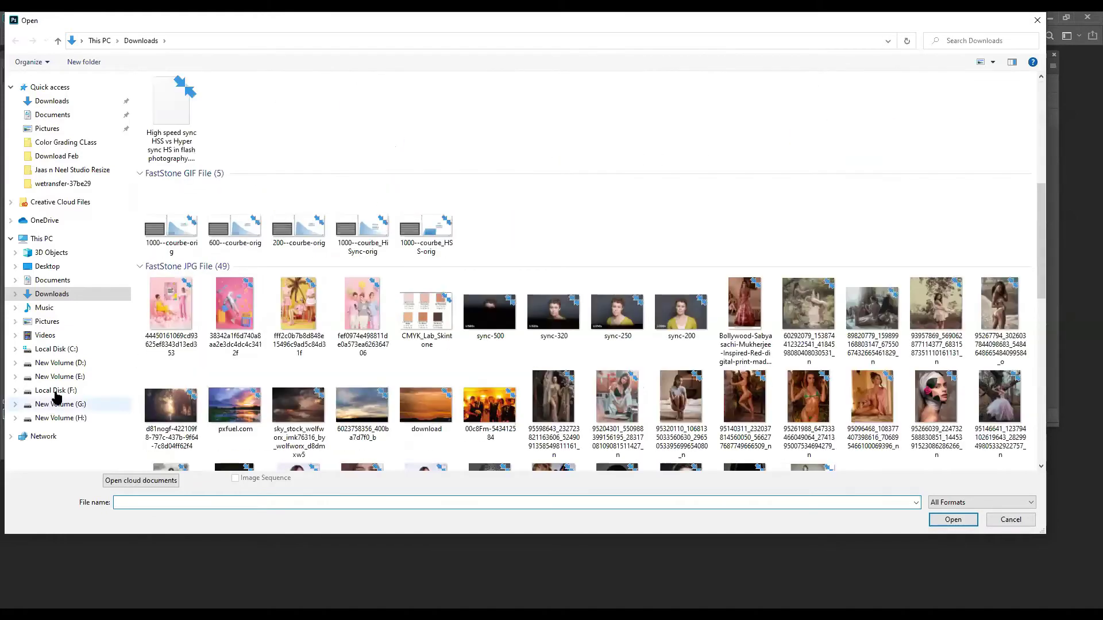
pyautogui.click(56, 404)
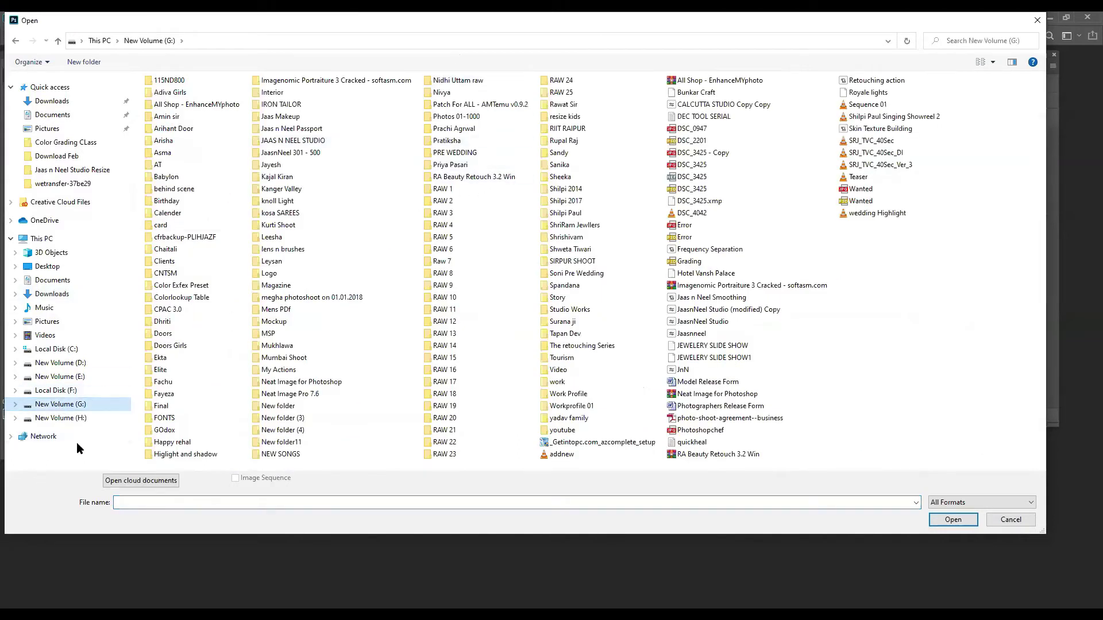
pyautogui.click(84, 419)
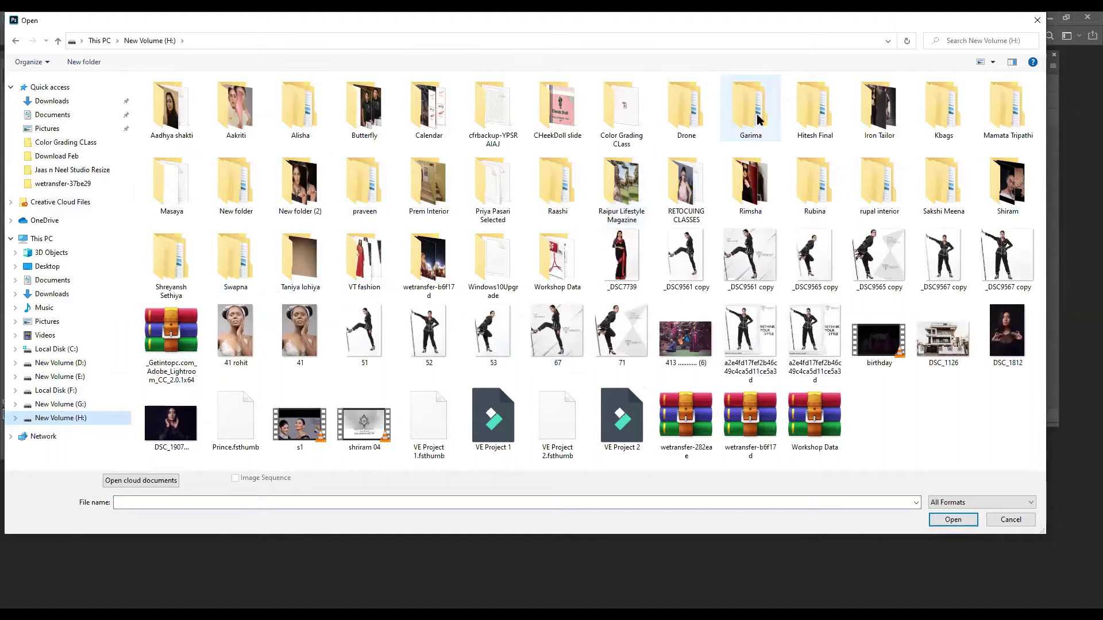
pyautogui.doubleClick(629, 129)
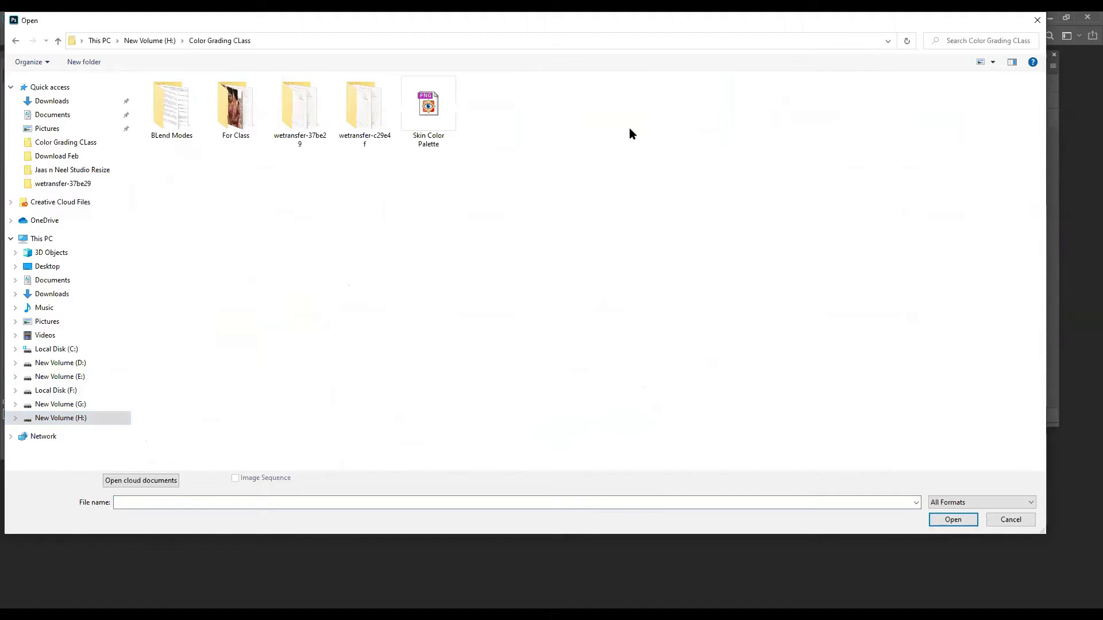
pyautogui.doubleClick(359, 103)
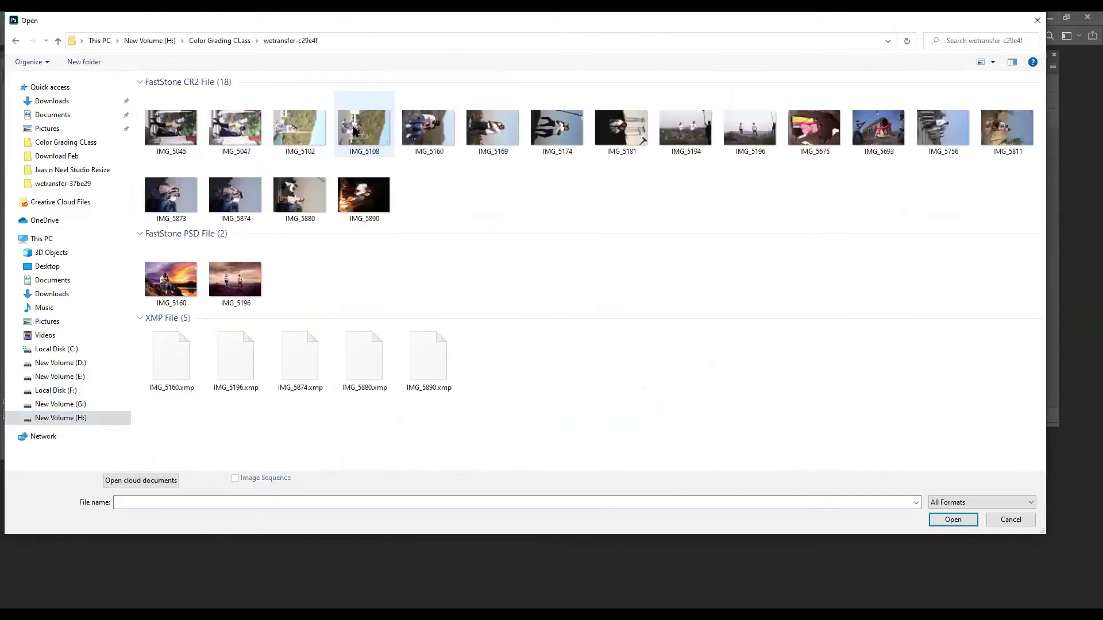
pyautogui.click(20, 42)
pyautogui.click(21, 41)
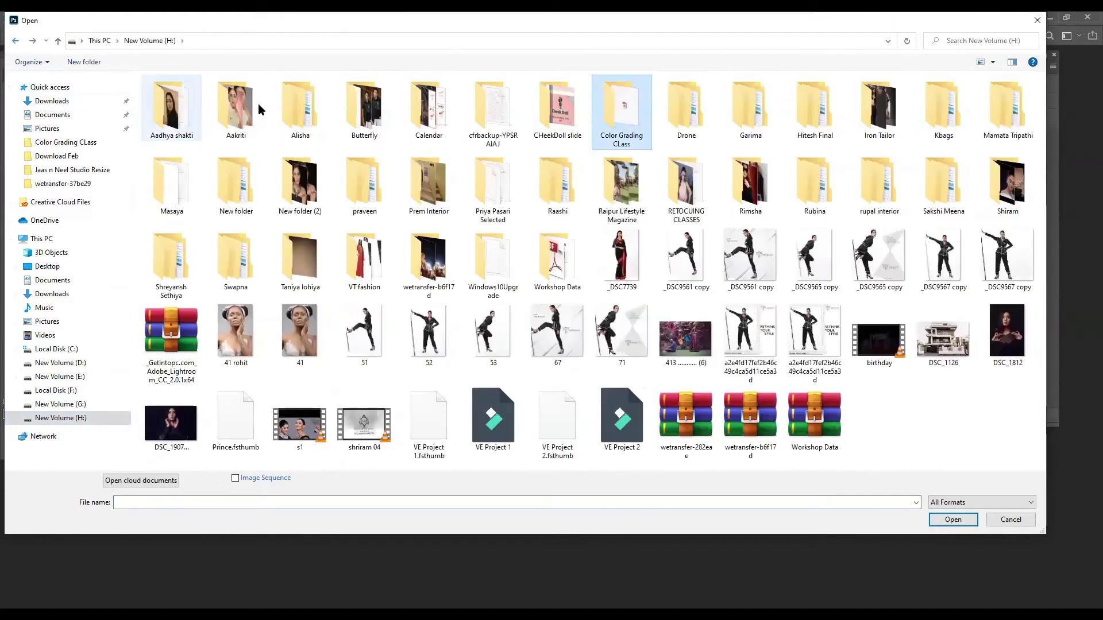
pyautogui.doubleClick(629, 107)
pyautogui.doubleClick(290, 140)
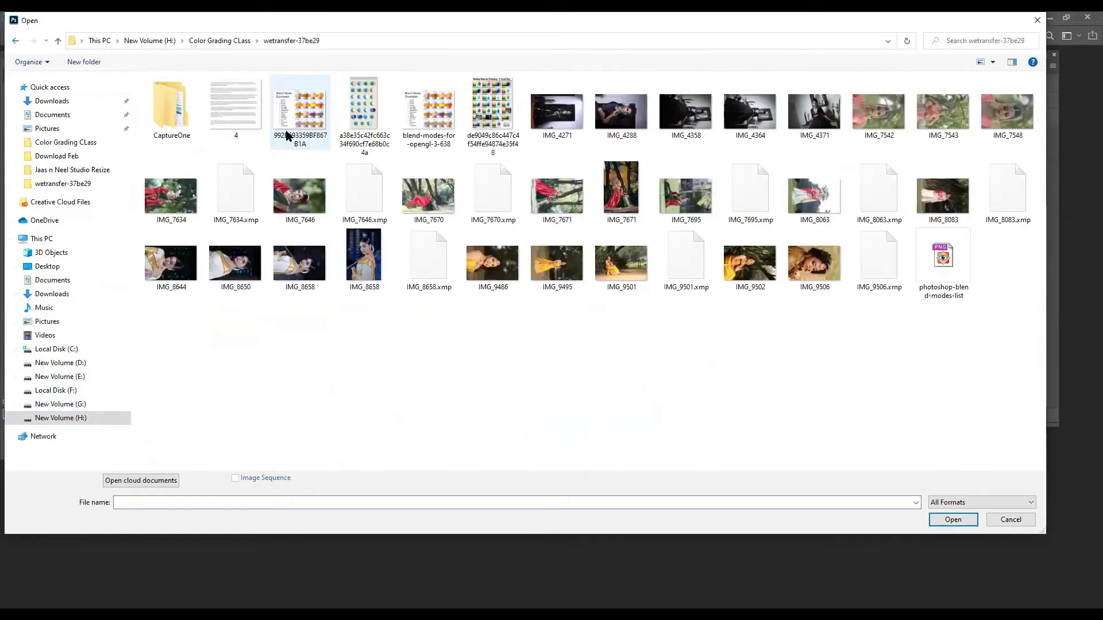
pyautogui.doubleClick(291, 202)
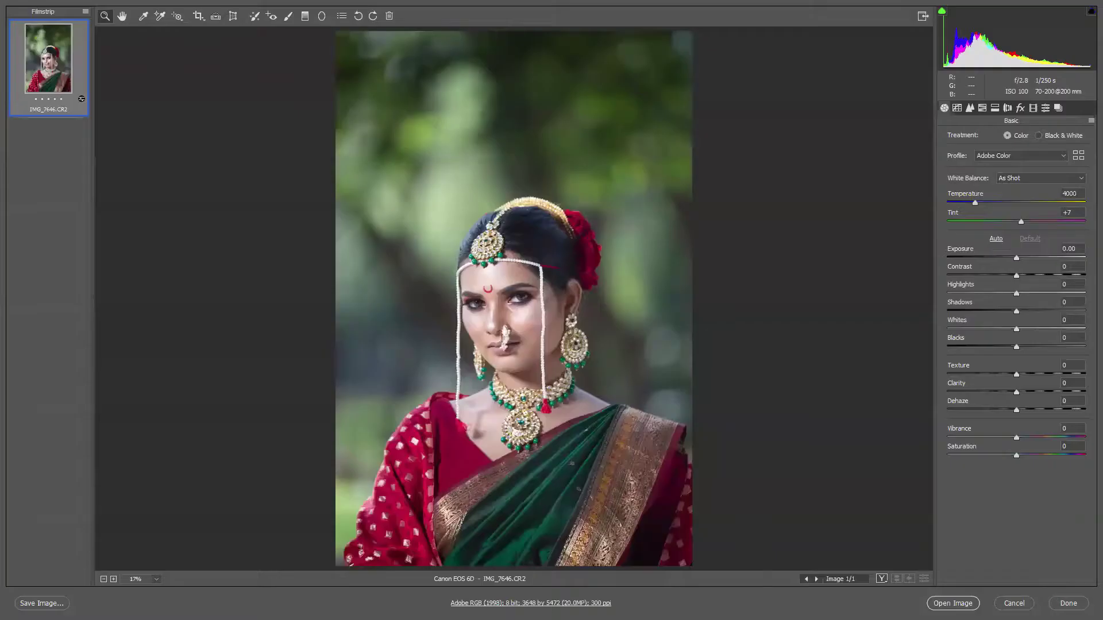
# - Open the raw photo IMG_7646 as an image and open the reference portrait with the pink rose from Downloads
pyautogui.press('Return')
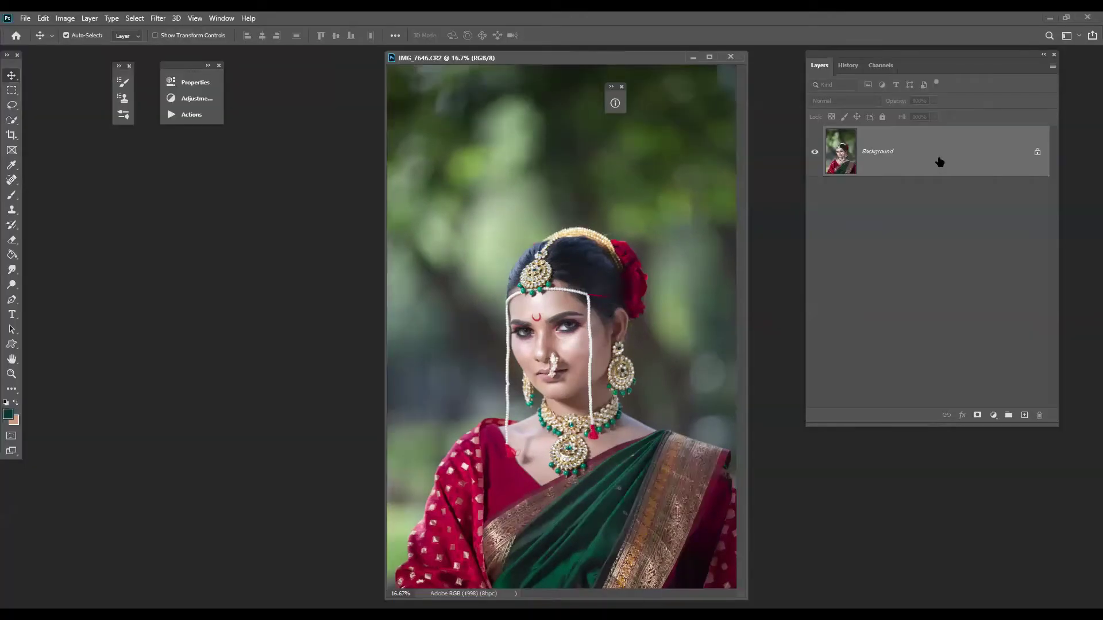
pyautogui.press('ctrl')
pyautogui.hotkey('ctrl', 'o')
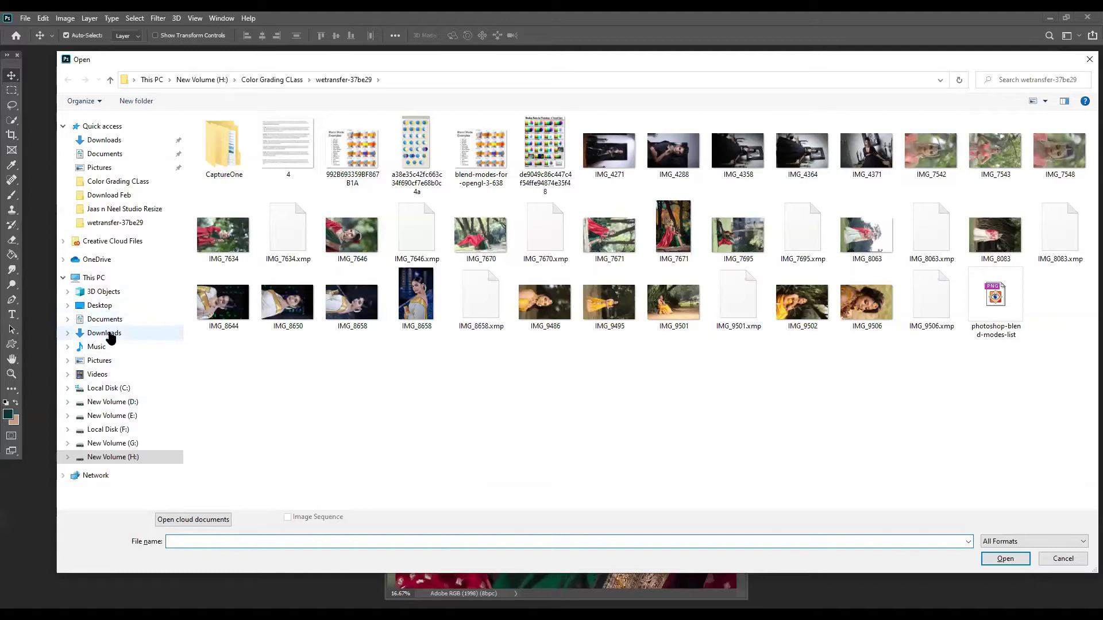
pyautogui.click(146, 333)
pyautogui.scroll(-15, 335, 323)
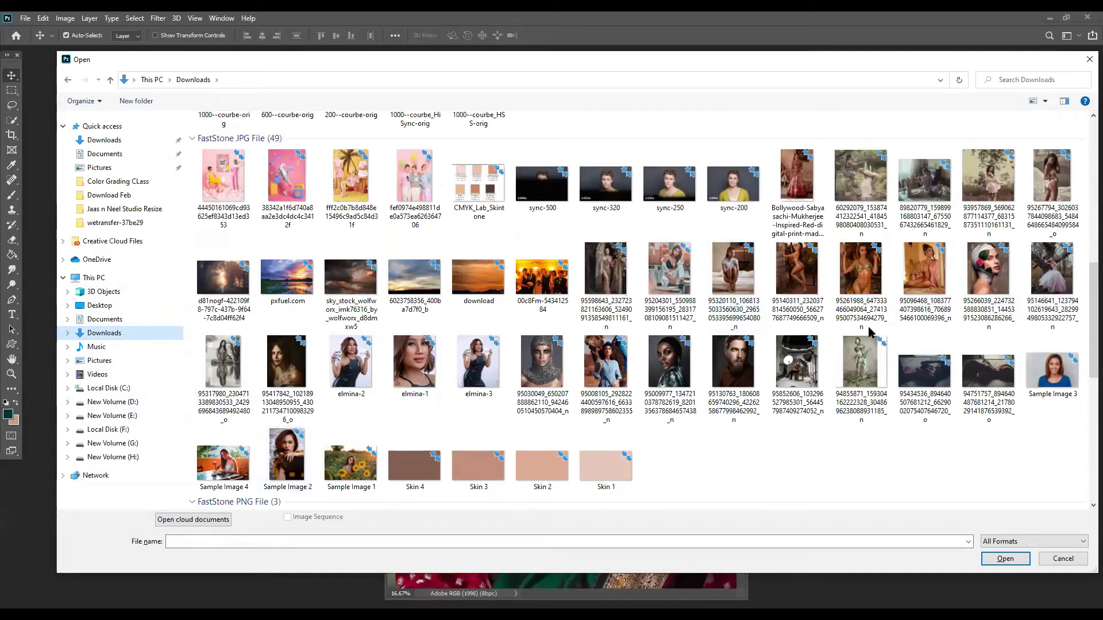
pyautogui.click(979, 280)
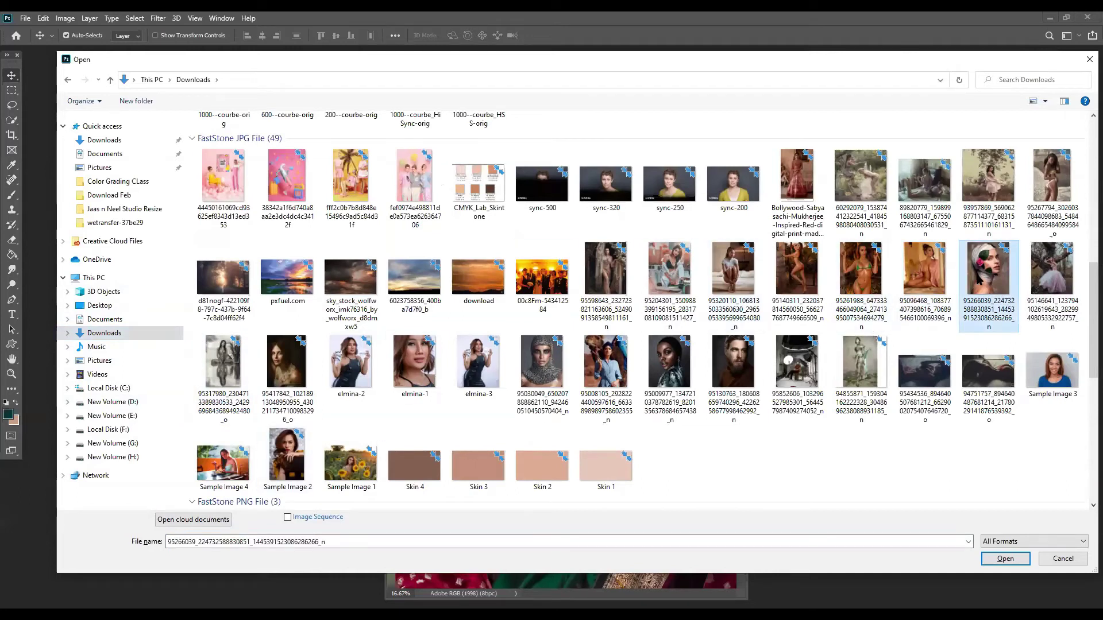
# - Float the reference portrait and IMG_7646 in separate windows arranged beside each other
pyautogui.moveTo(388, 63); pyautogui.dragTo(415, 62)
pyautogui.moveTo(558, 52); pyautogui.dragTo(559, 57)
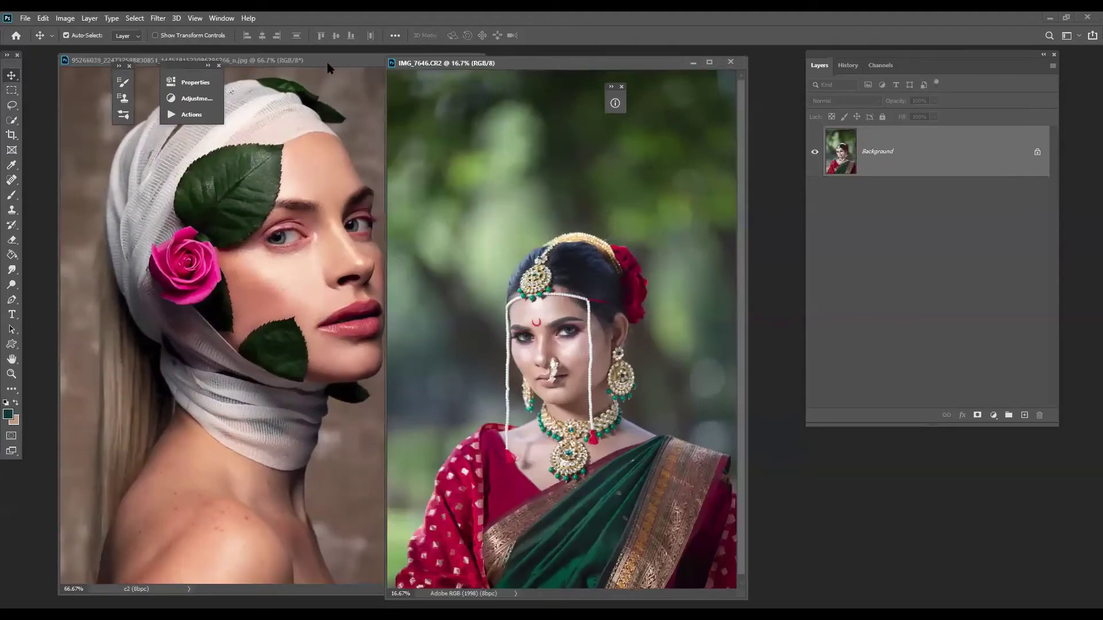
pyautogui.moveTo(328, 68); pyautogui.dragTo(407, 67)
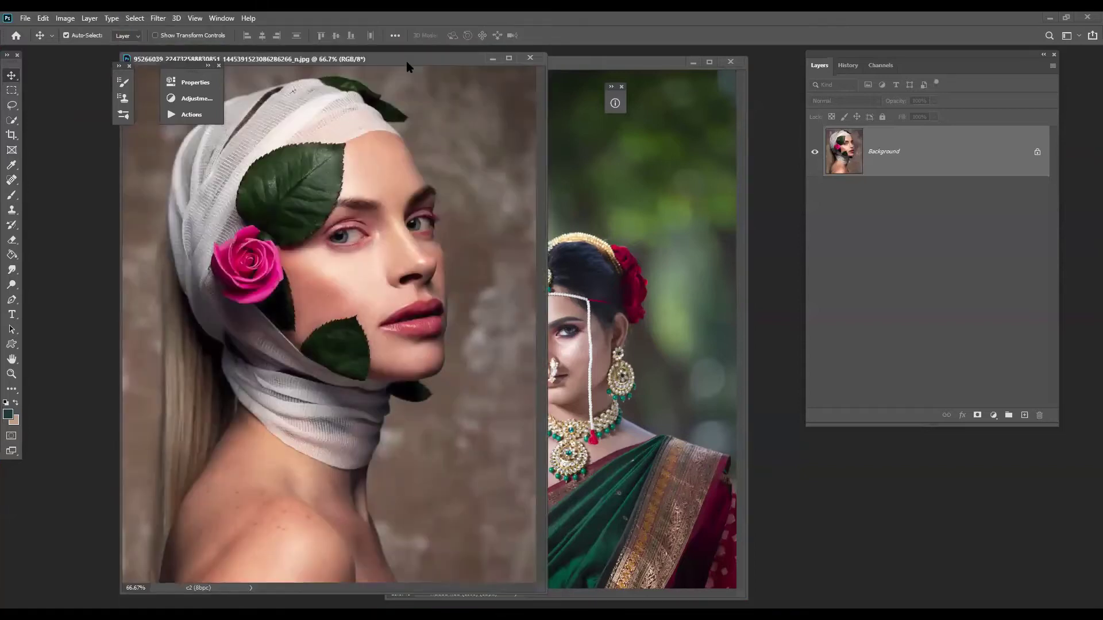
# - Add a Gradient Map adjustment layer above the Background of IMG_7646
pyautogui.click(645, 67)
pyautogui.click(993, 414)
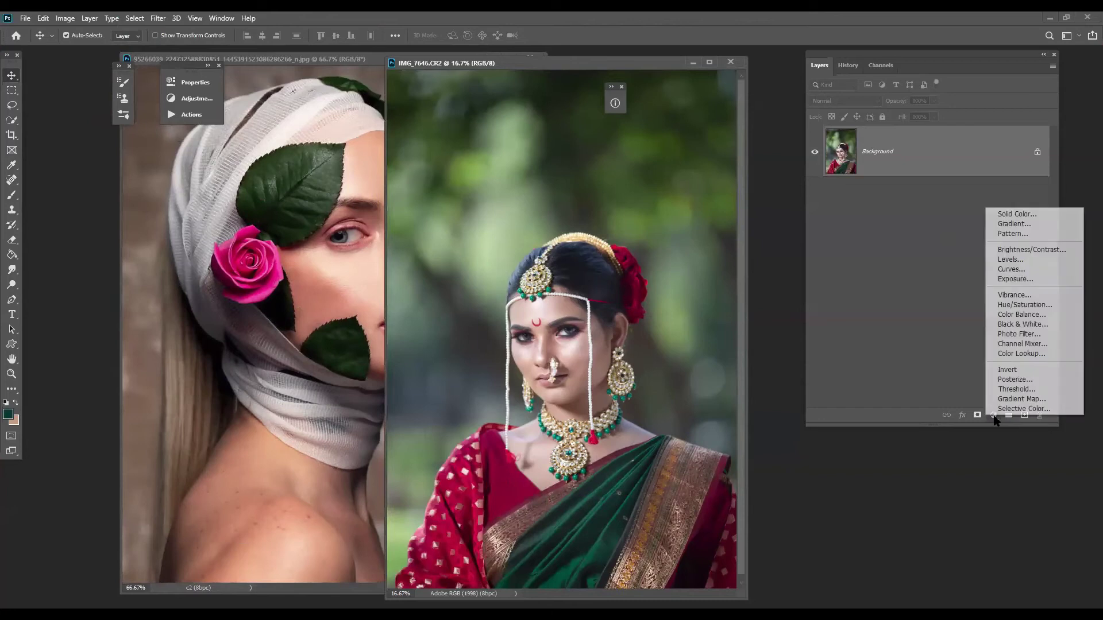
pyautogui.click(1020, 402)
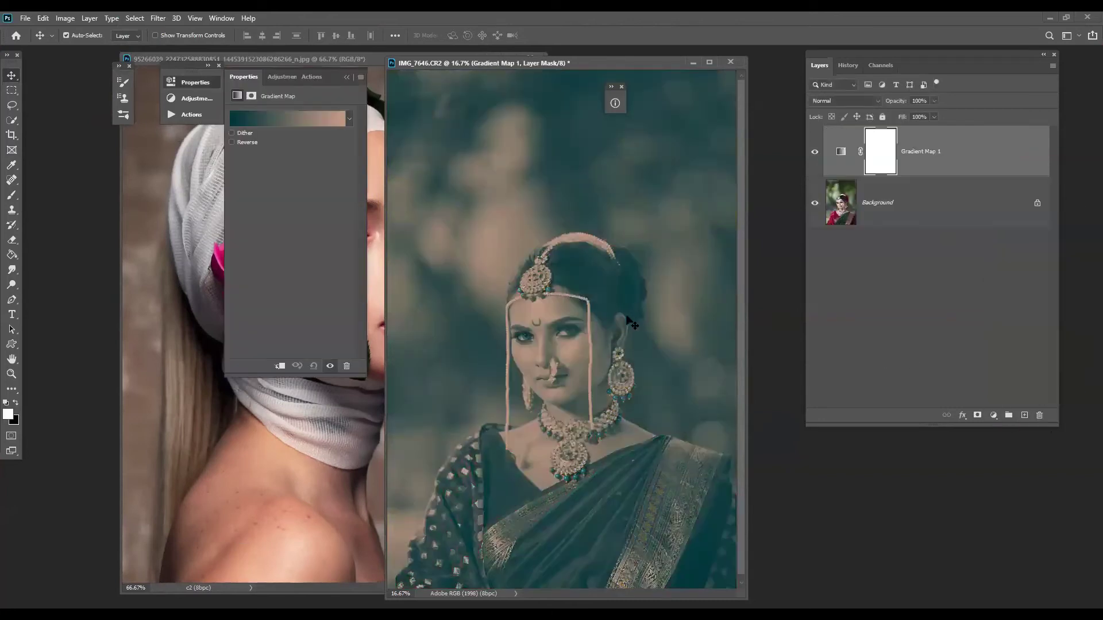
# - Duplicate the Gradient Map's dark teal stop at 25%, 50% and 75% and apply the edited gradient
pyautogui.click(298, 123)
pyautogui.click(507, 474)
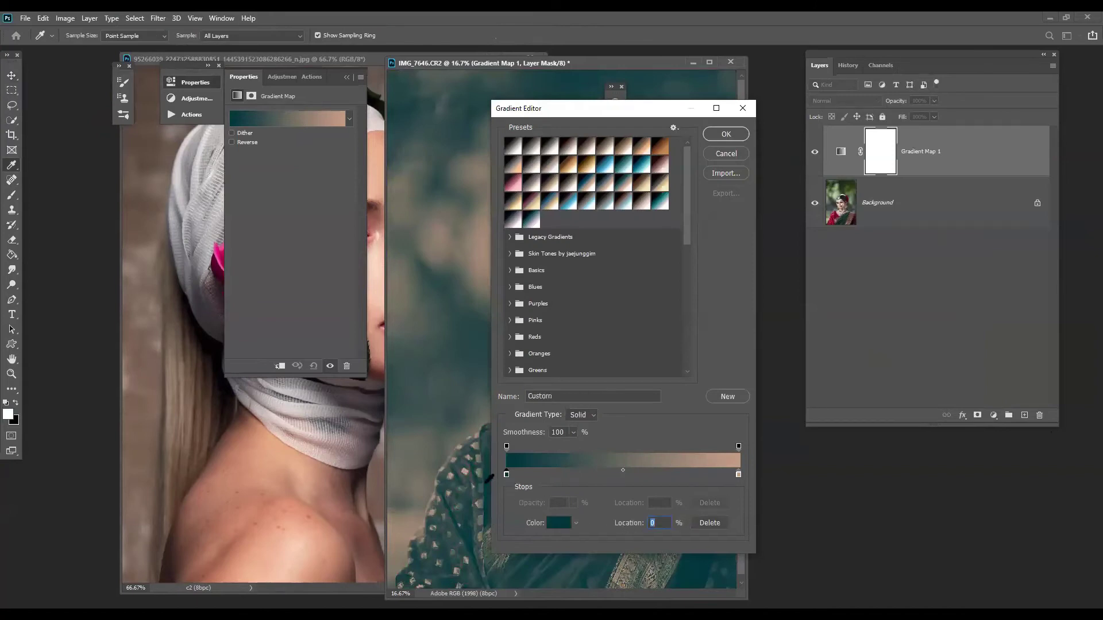
pyautogui.press('alt')
pyautogui.moveTo(506, 475); pyautogui.dragTo(695, 479)
pyautogui.press('alt')
pyautogui.press('alt')
pyautogui.moveTo(622, 478); pyautogui.dragTo(552, 479)
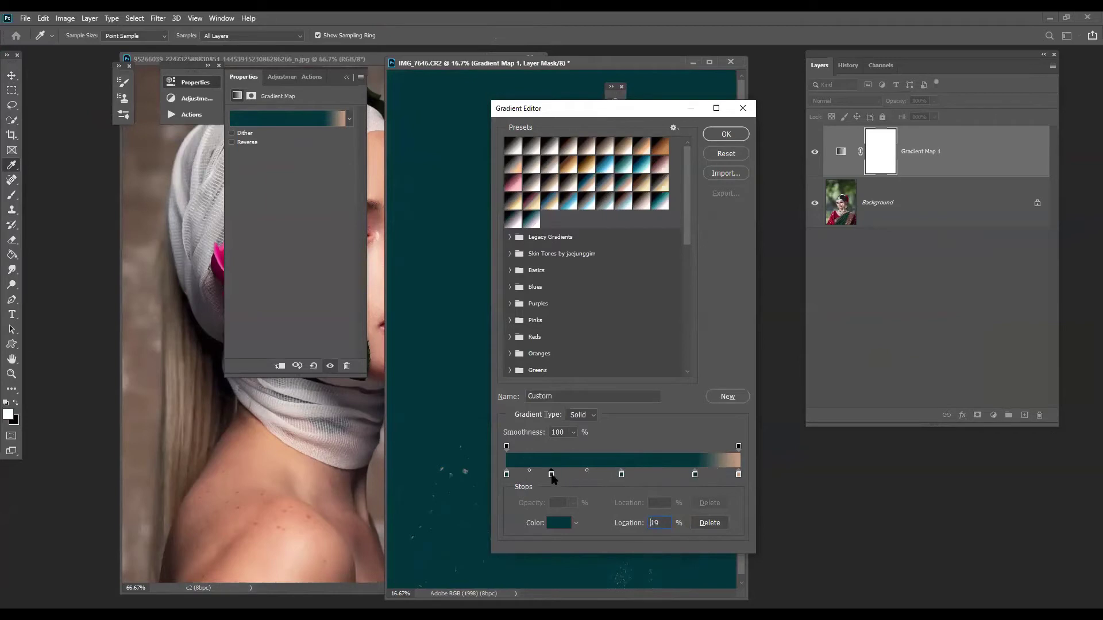
pyautogui.write('2')
pyautogui.write('5')
pyautogui.click(694, 474)
pyautogui.write('75')
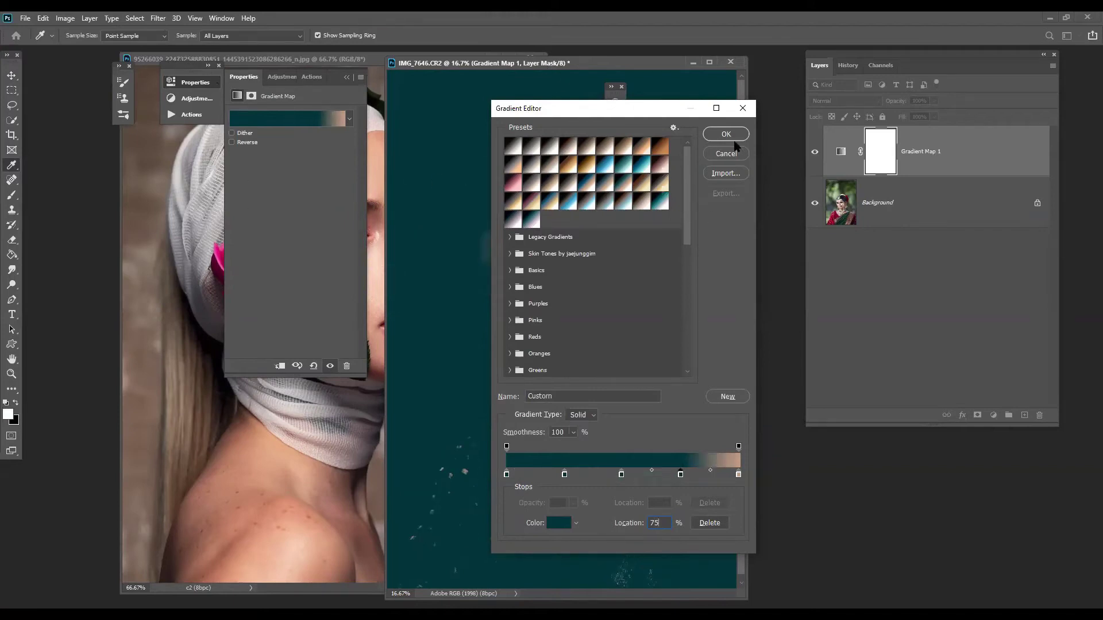
pyautogui.click(726, 134)
# - Move the collapsed Properties panel group aside from the reference portrait's upper part and expand it
pyautogui.click(351, 60)
pyautogui.click(661, 66)
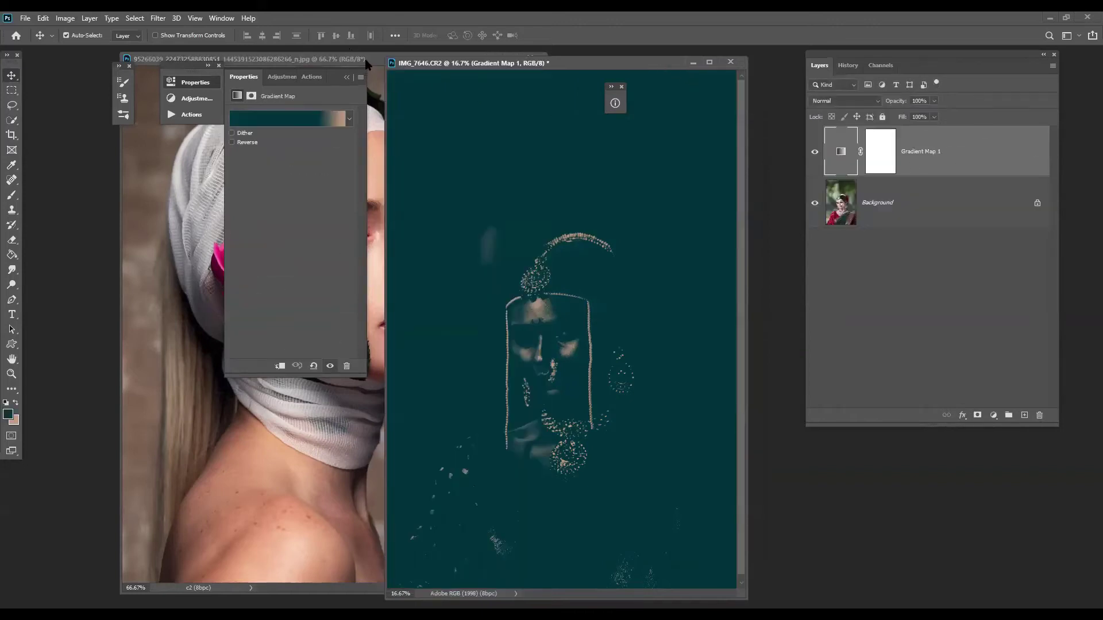
pyautogui.click(365, 64)
pyautogui.click(347, 77)
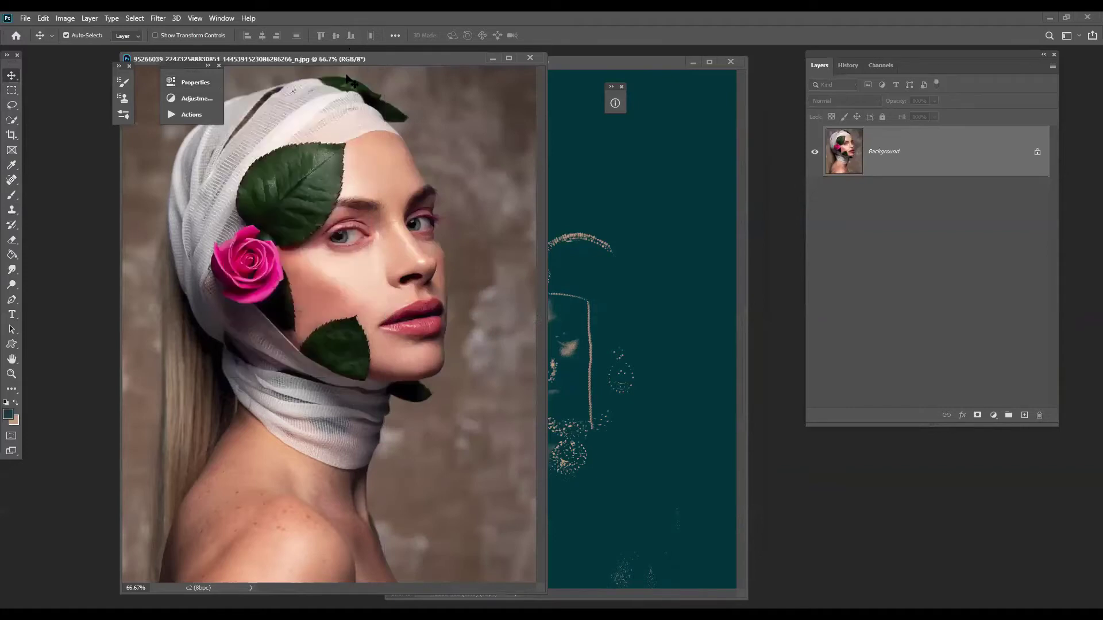
pyautogui.moveTo(193, 67); pyautogui.dragTo(89, 172)
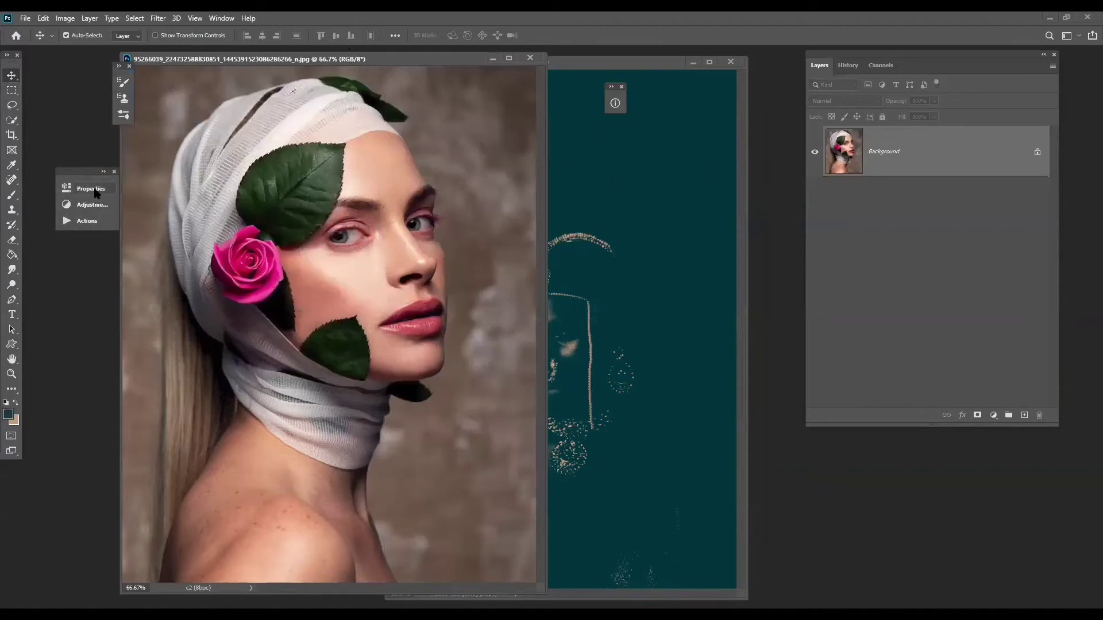
pyautogui.click(103, 172)
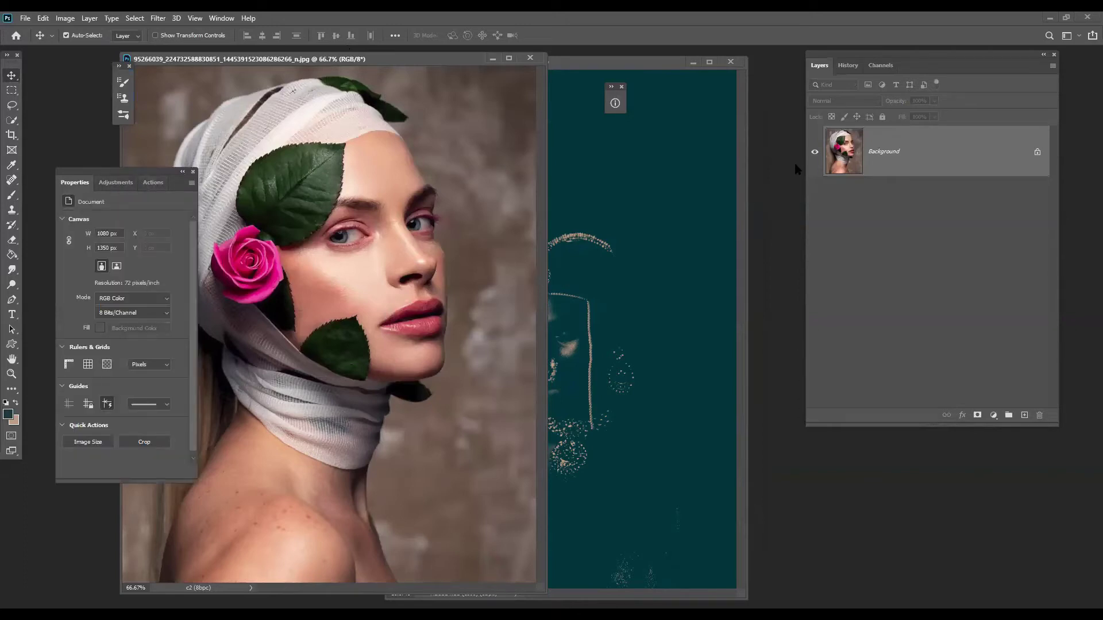
# - Open Gradient Map 1's gradient for editing in IMG_7646 and move the Gradient Editor clear of the reference portrait
pyautogui.click(636, 68)
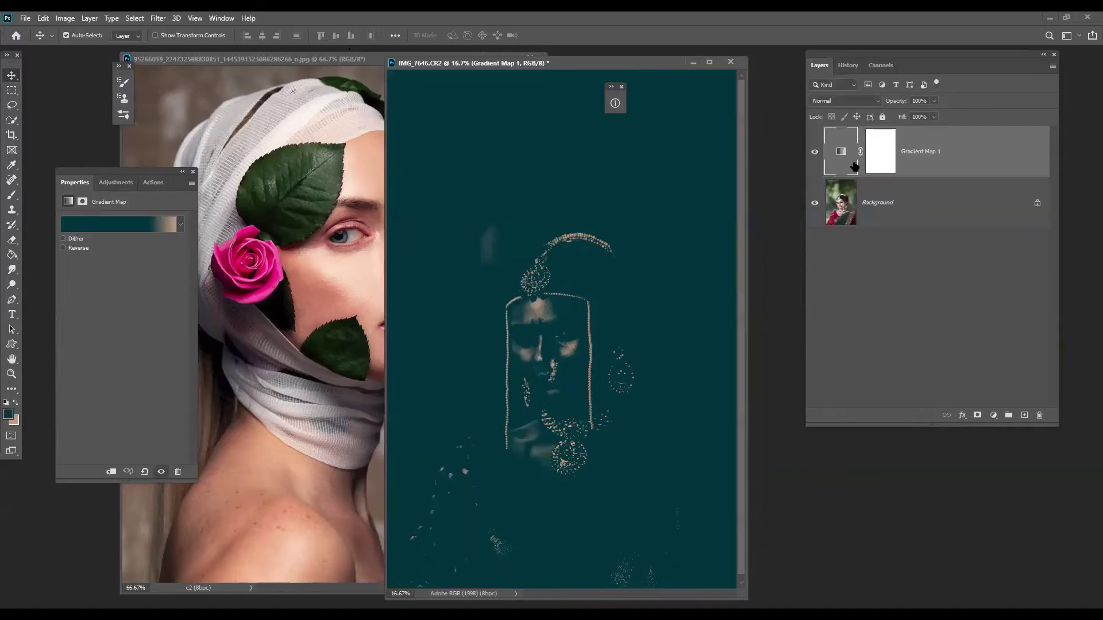
pyautogui.click(150, 229)
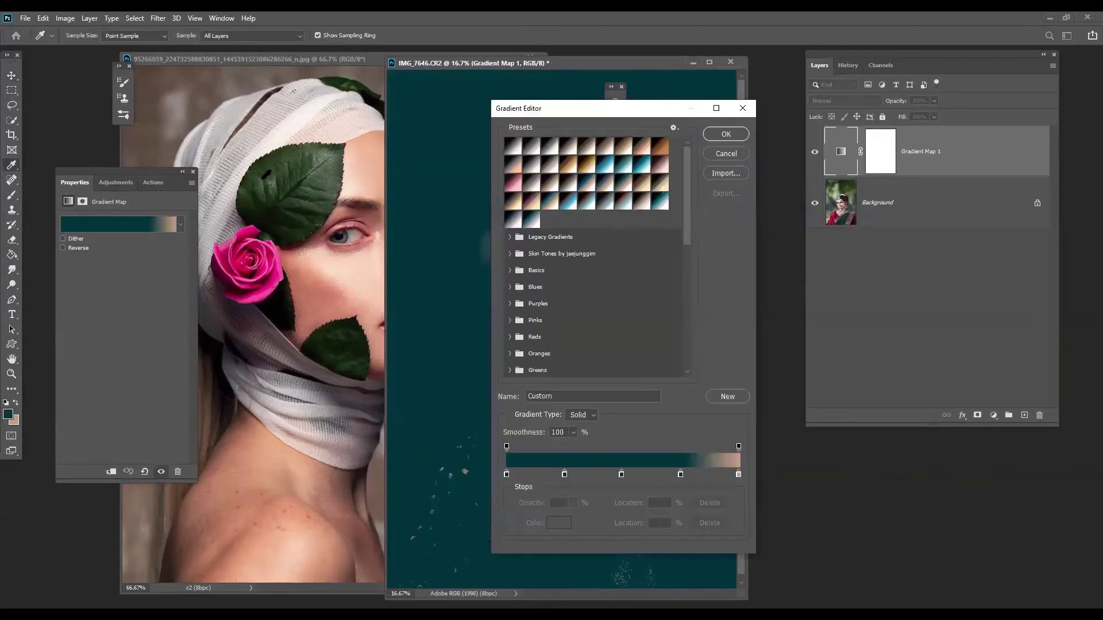
pyautogui.moveTo(674, 102); pyautogui.dragTo(936, 90)
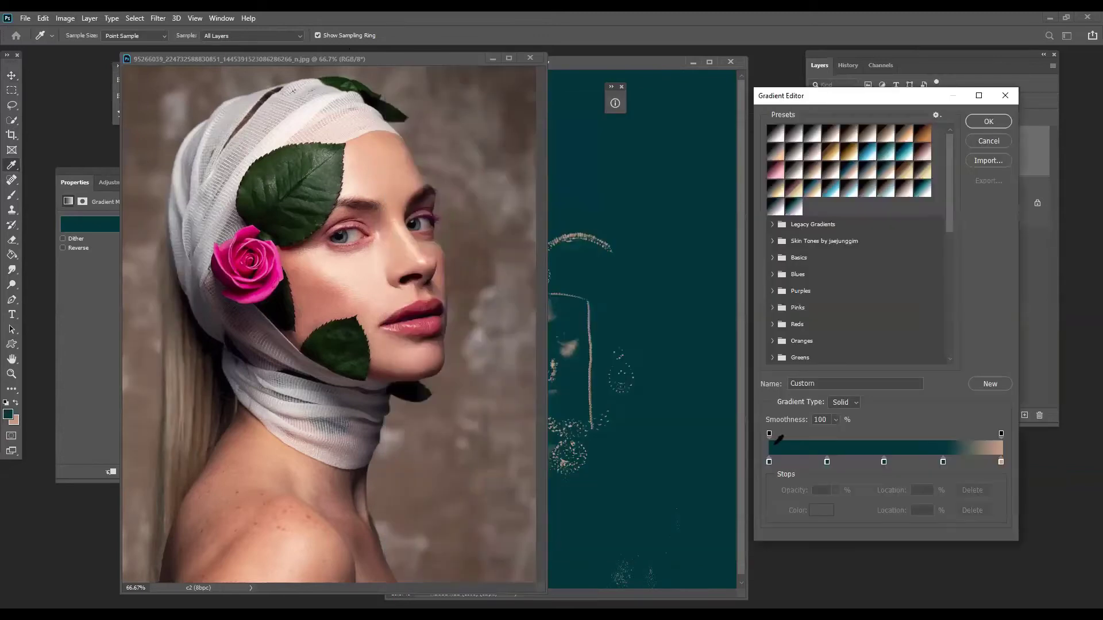
# - Set the gradient's 0% stop to the dark gray 3b3b3b
pyautogui.click(769, 462)
pyautogui.click(820, 510)
pyautogui.click(671, 257)
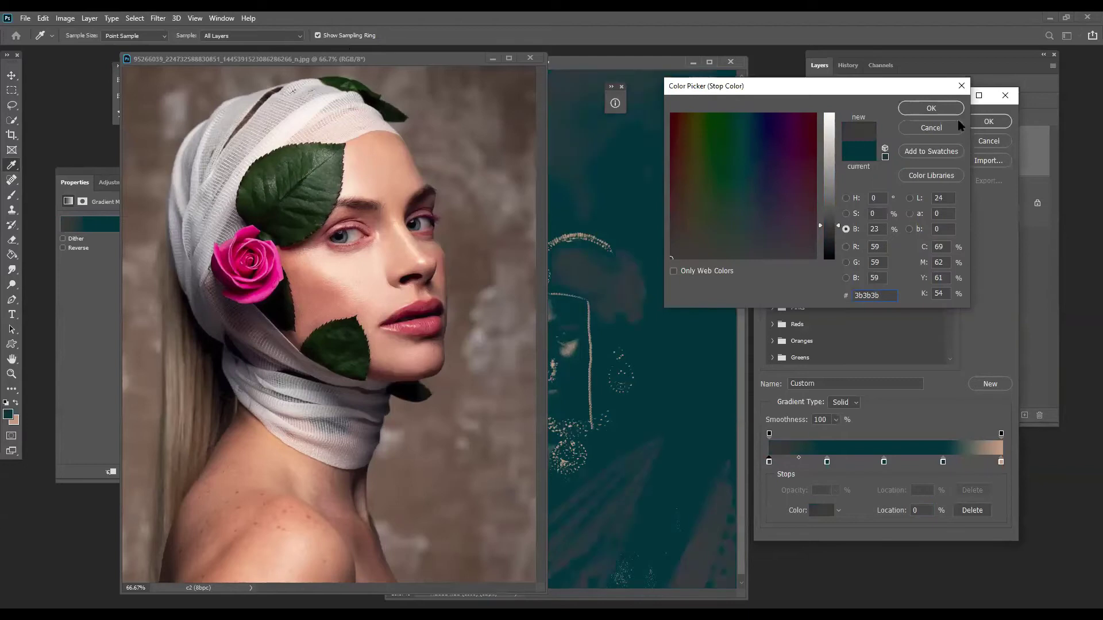
pyautogui.click(929, 109)
# - Set the gradient's 25% stop to the skin tone db8a6f sampled from the reference portrait's cheek
pyautogui.click(827, 462)
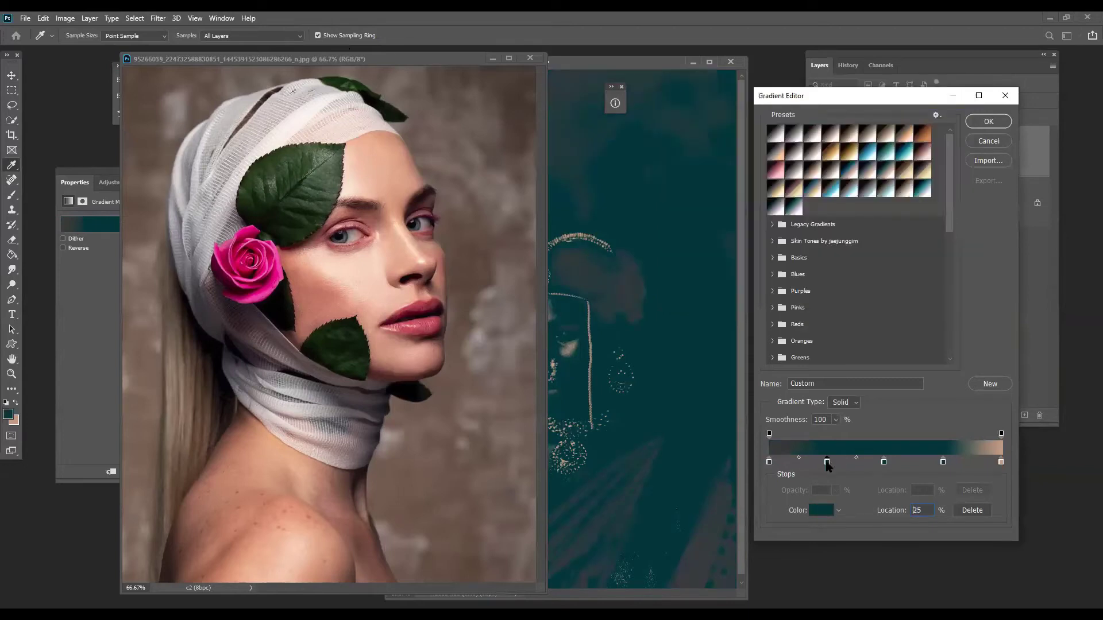
pyautogui.click(825, 511)
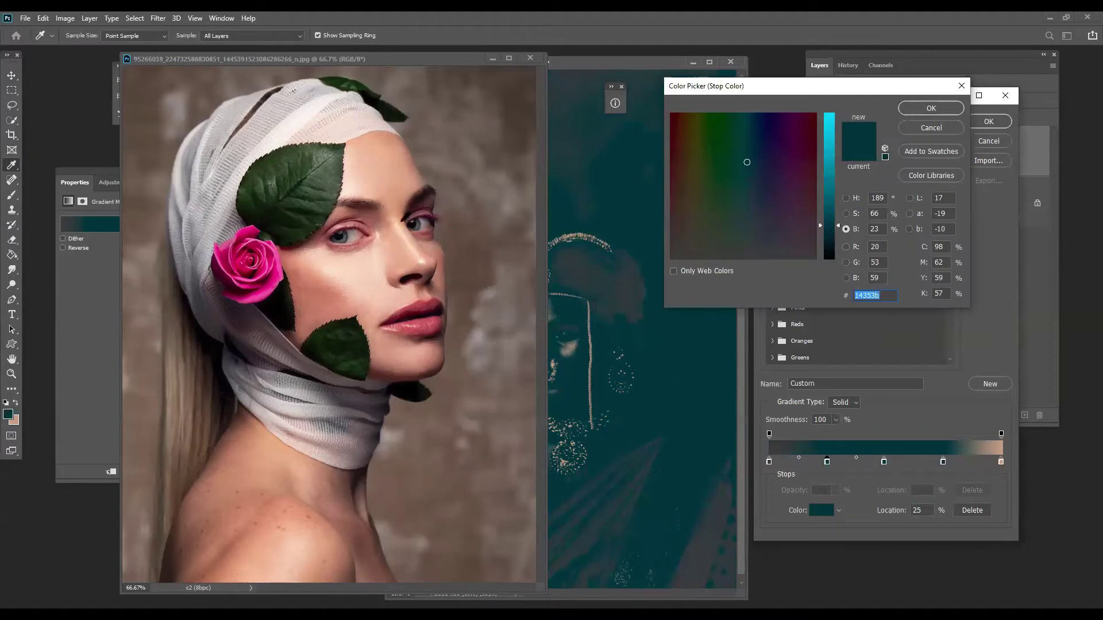
pyautogui.click(846, 198)
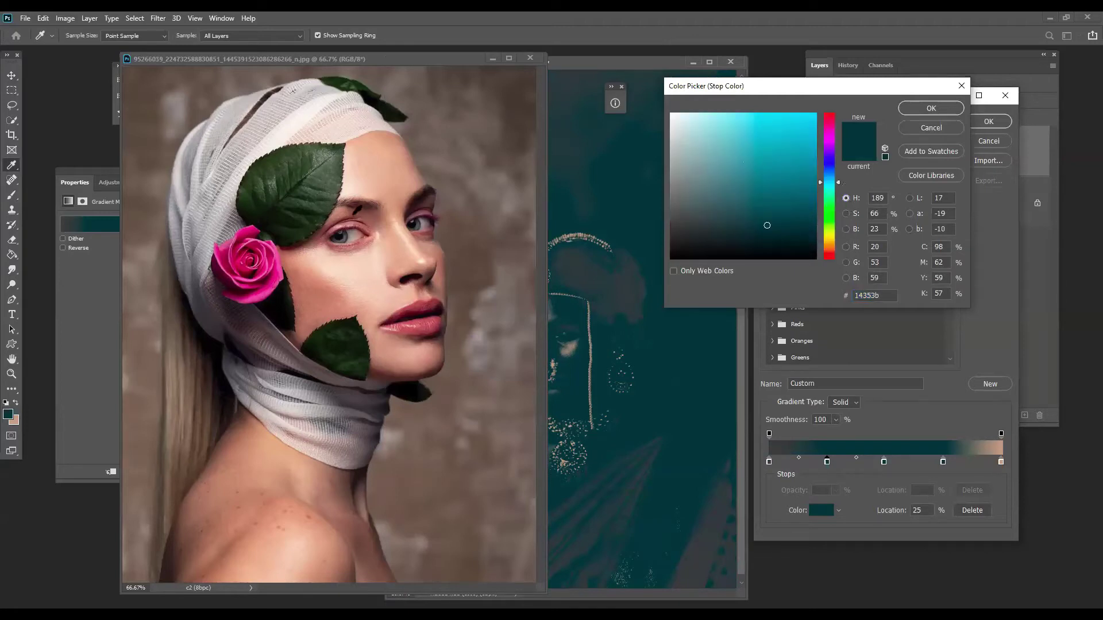
pyautogui.click(354, 212)
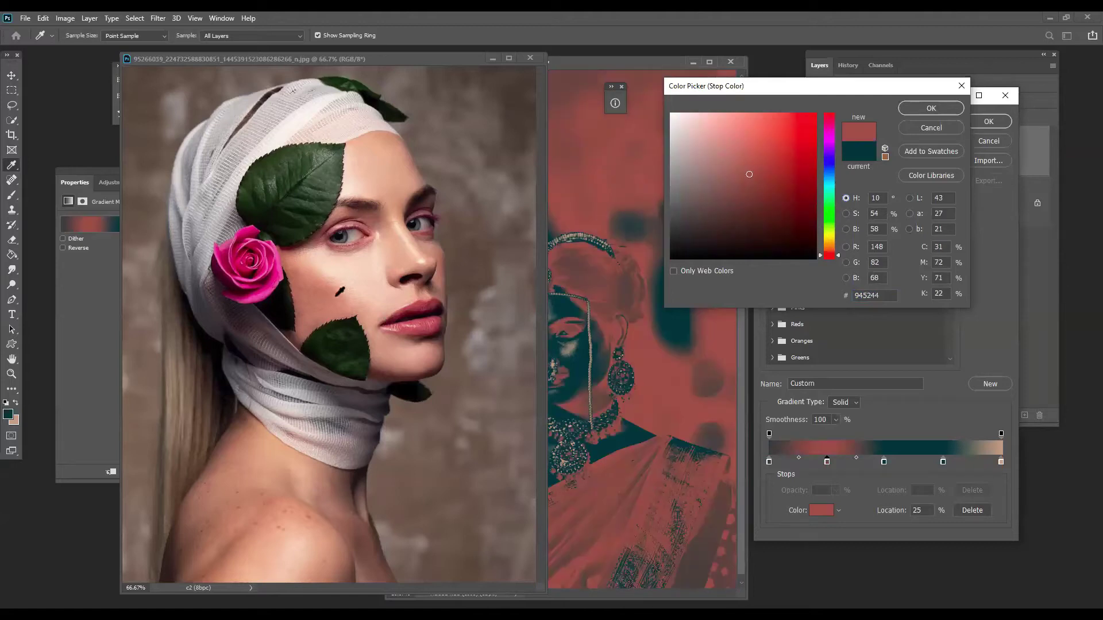
pyautogui.click(337, 294)
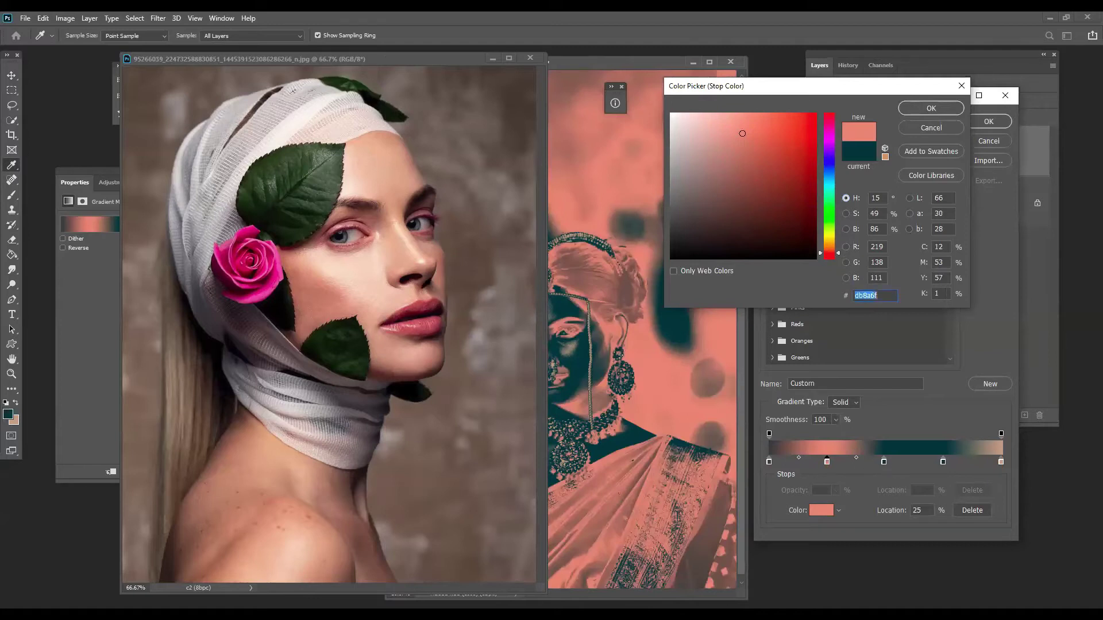
pyautogui.click(956, 109)
# - Set the gradient's 0% stop to black
pyautogui.click(769, 462)
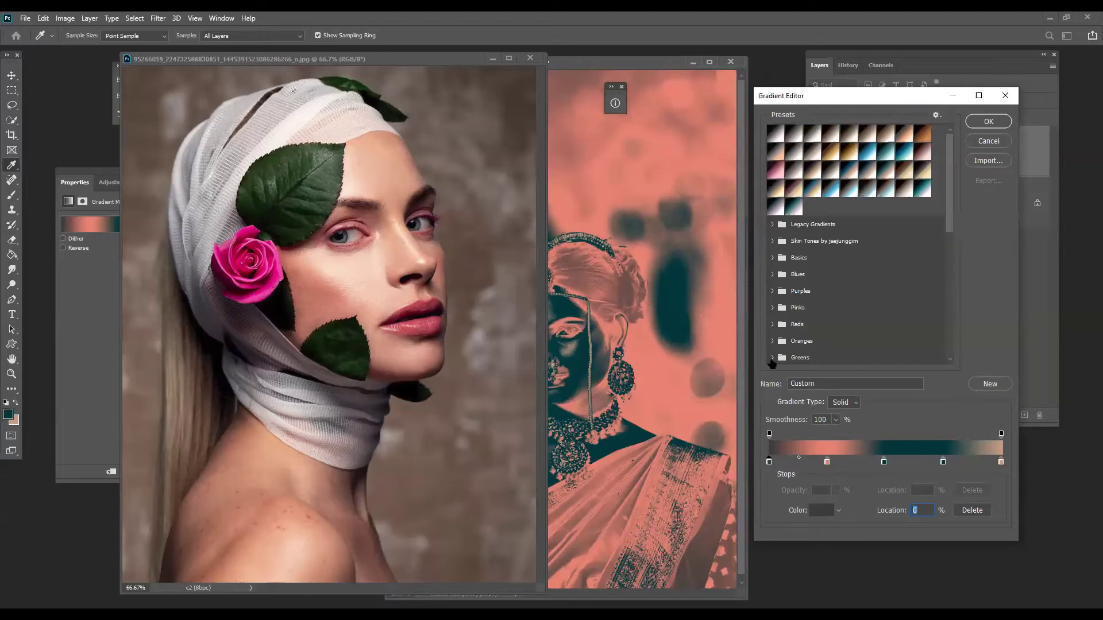
pyautogui.click(819, 513)
pyautogui.write('000000')
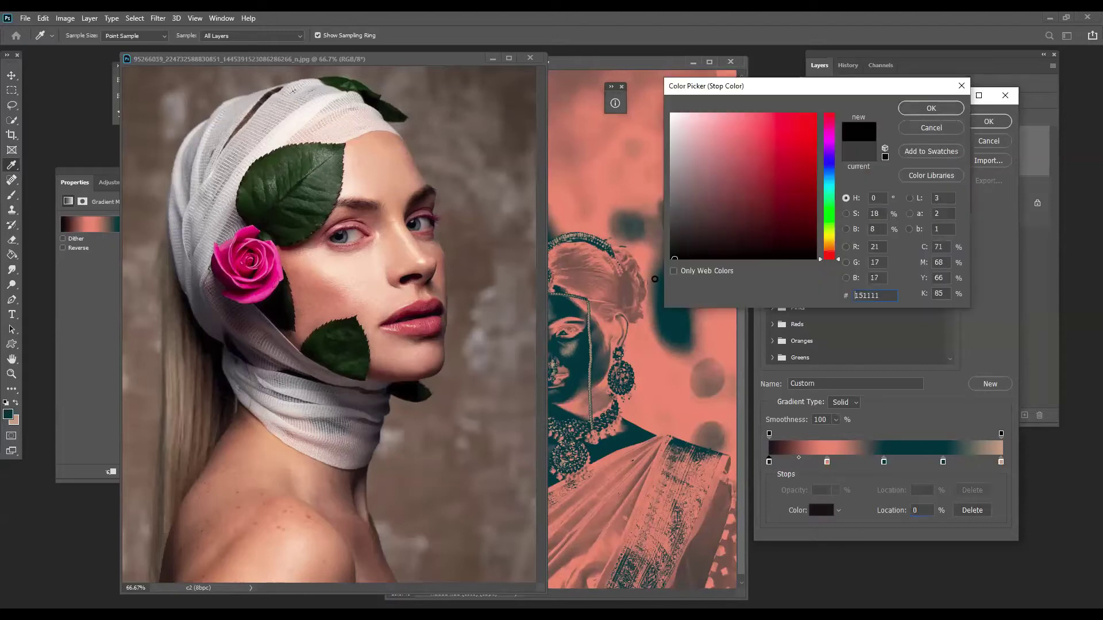
pyautogui.click(948, 110)
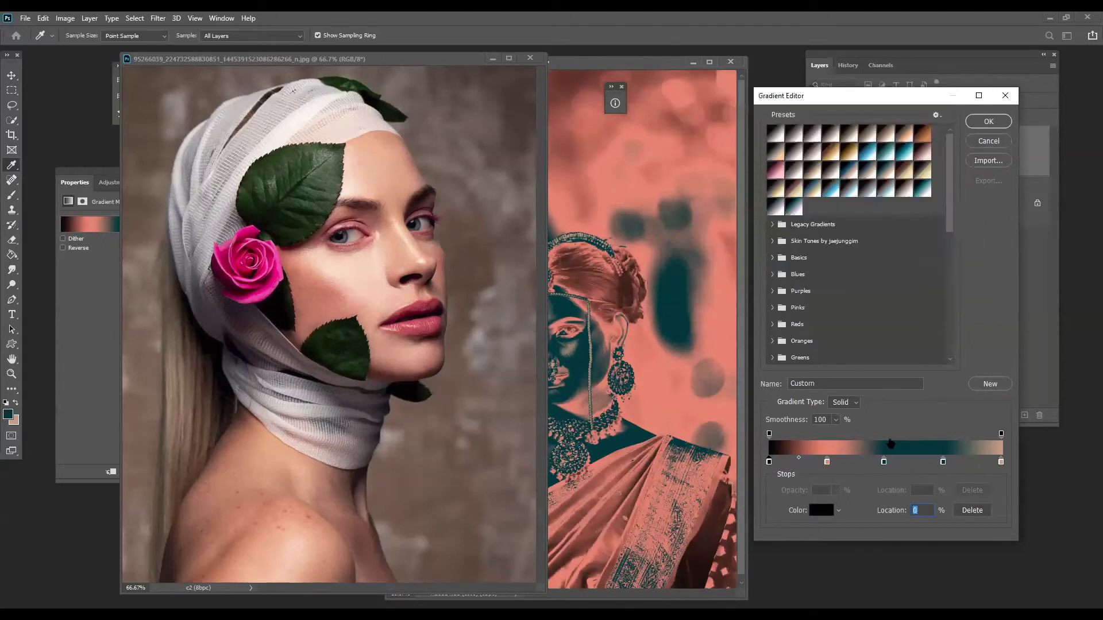
# - Set the gradient's 50% stop to a salmon-pink skin tone sampled from the reference portrait's cheek
pyautogui.click(884, 462)
pyautogui.click(334, 274)
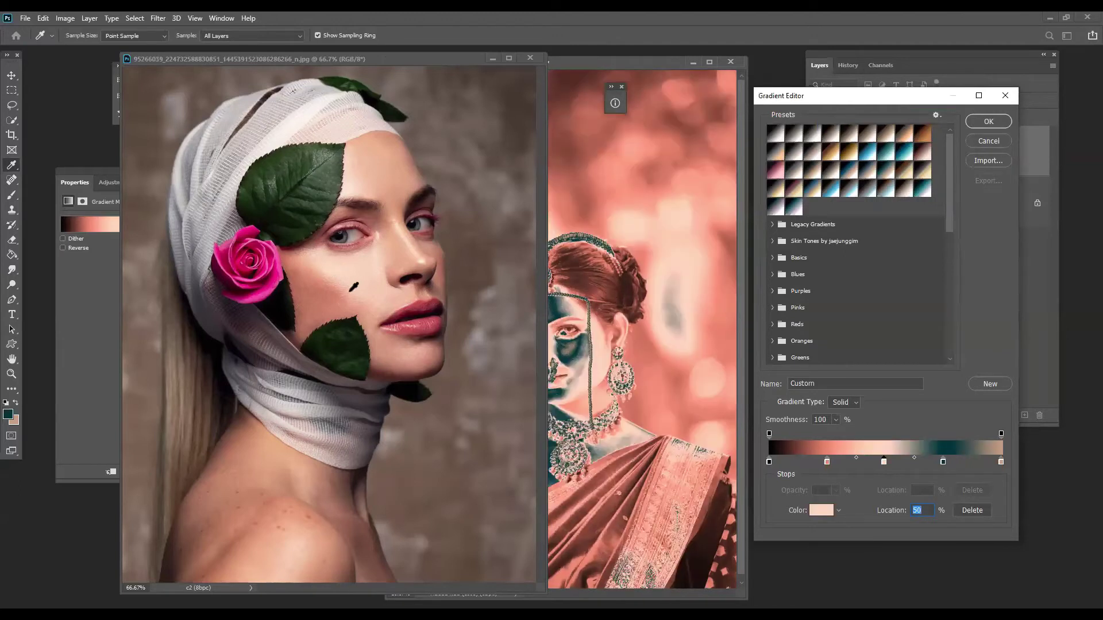
pyautogui.click(321, 273)
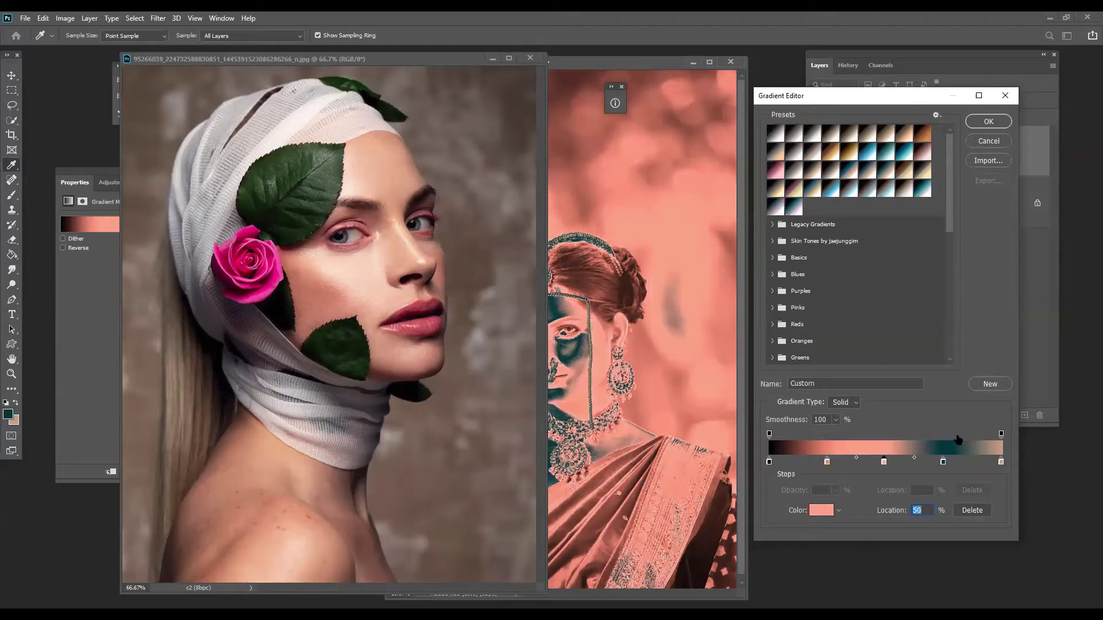
# - Set the gradient's 75% stop to the light skin tone f8d6bb sampled from the reference portrait's cheek
pyautogui.click(943, 466)
pyautogui.click(823, 510)
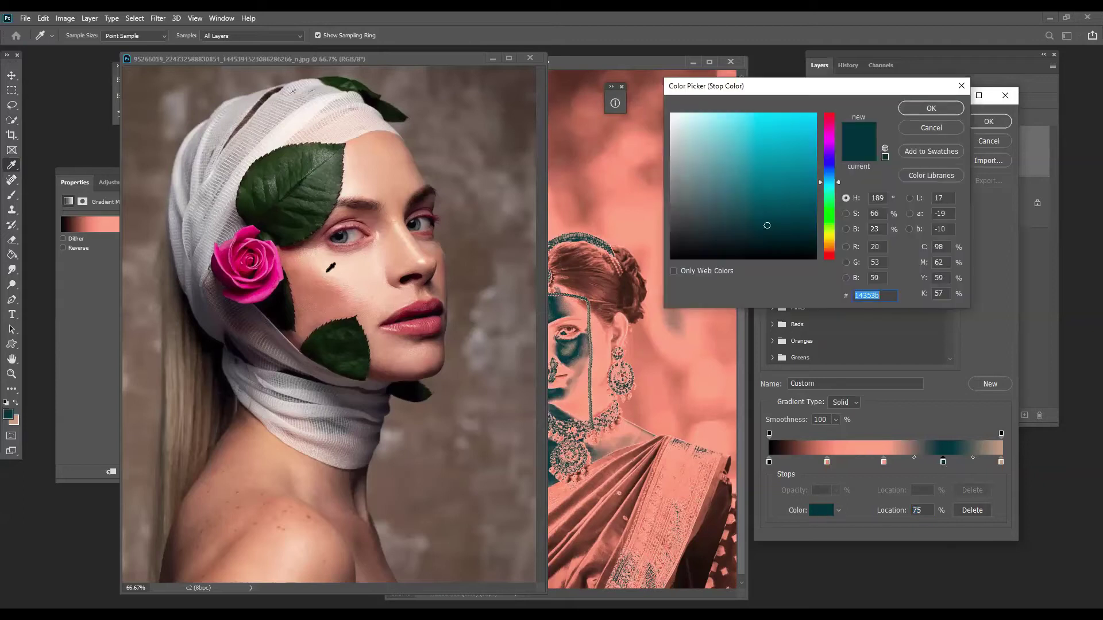
pyautogui.click(327, 272)
pyautogui.click(931, 109)
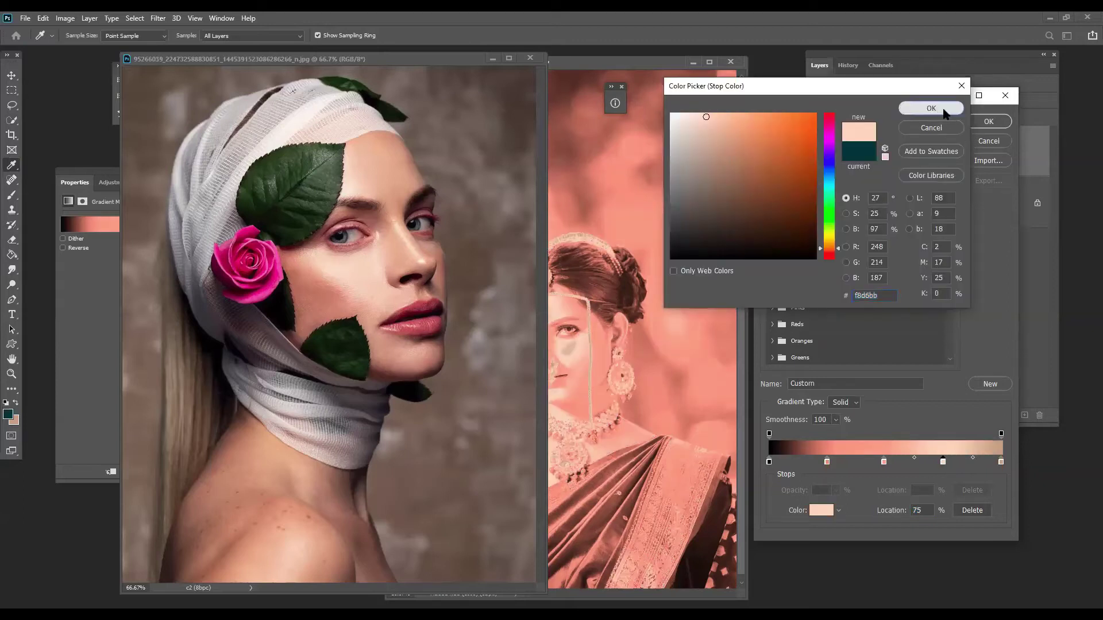
# - Select the gradient's 100% stop
pyautogui.click(1000, 462)
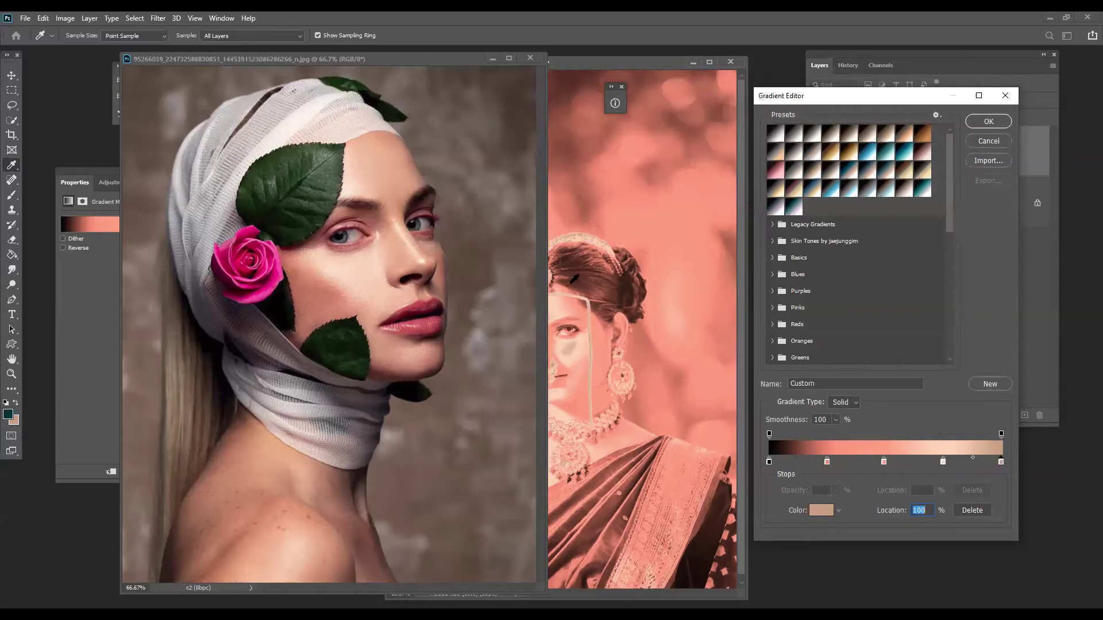
# - Sample the last gradient stop's colour from the reference woman's cheek, apply the gradient, and close the reference portrait
pyautogui.click(340, 267)
pyautogui.click(1002, 122)
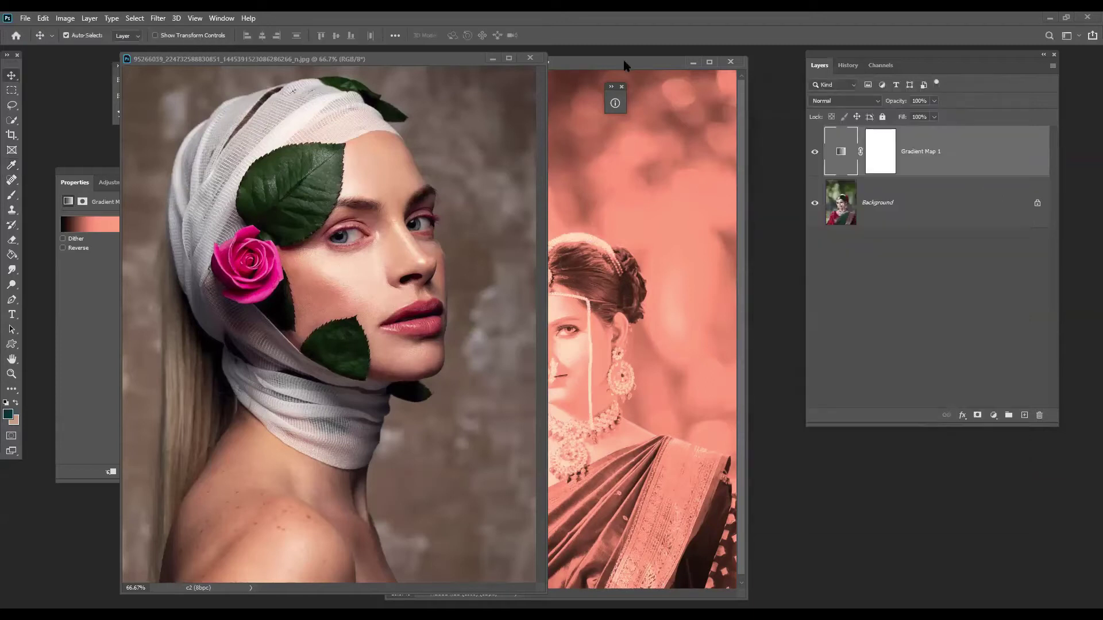
pyautogui.click(518, 57)
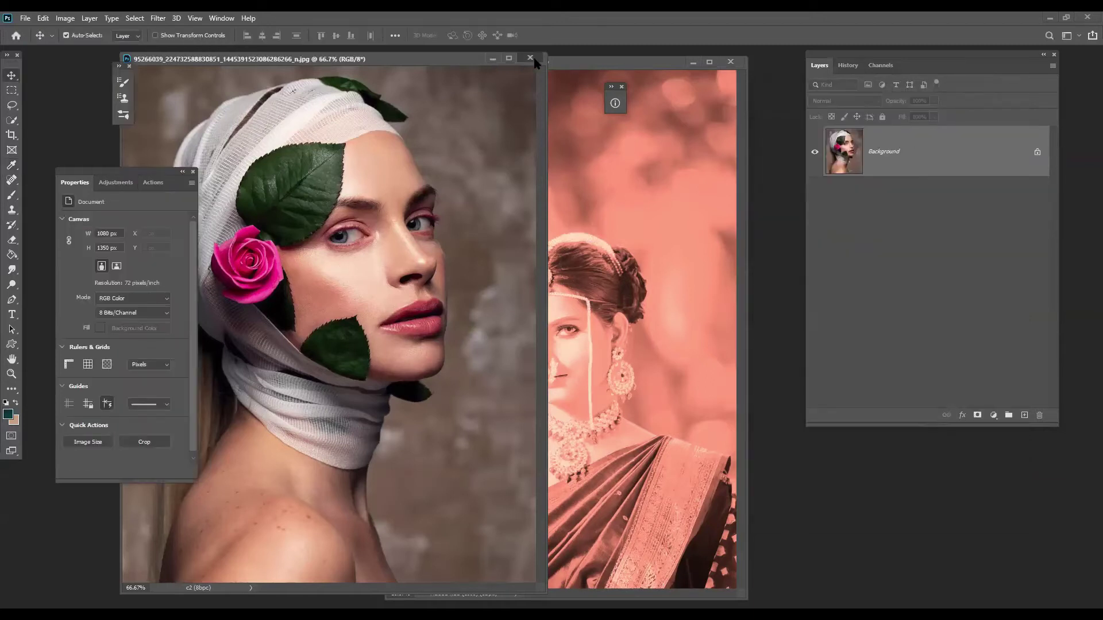
pyautogui.click(532, 58)
# - Set the Gradient Map 1 layer's blend mode to Soft Light and its fill to 20%
pyautogui.click(838, 103)
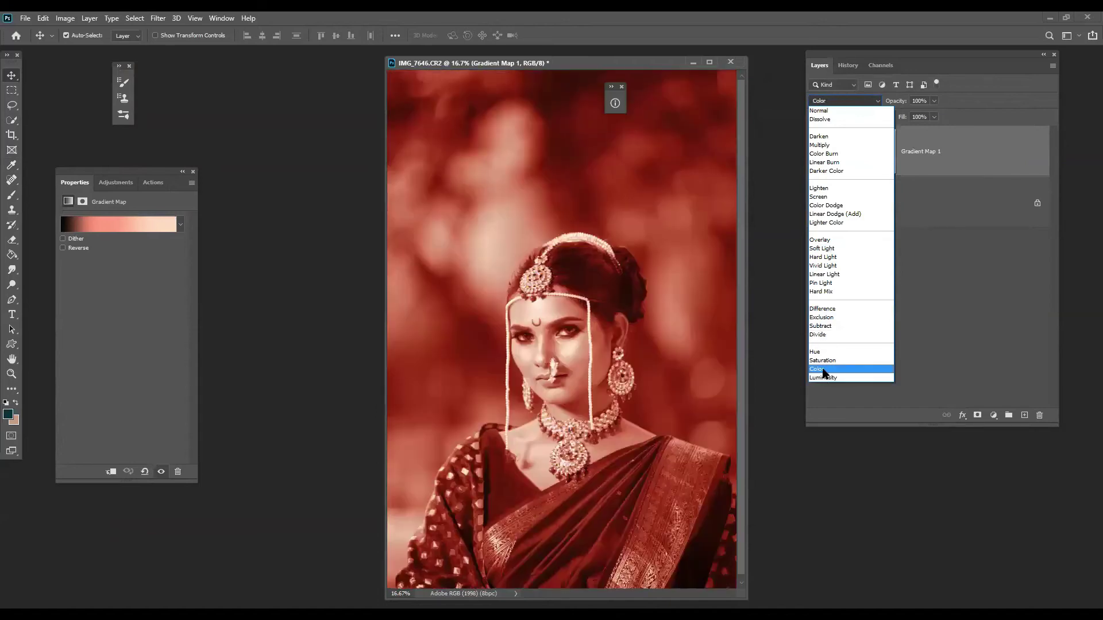
pyautogui.click(822, 248)
pyautogui.click(920, 116)
pyautogui.write('2')
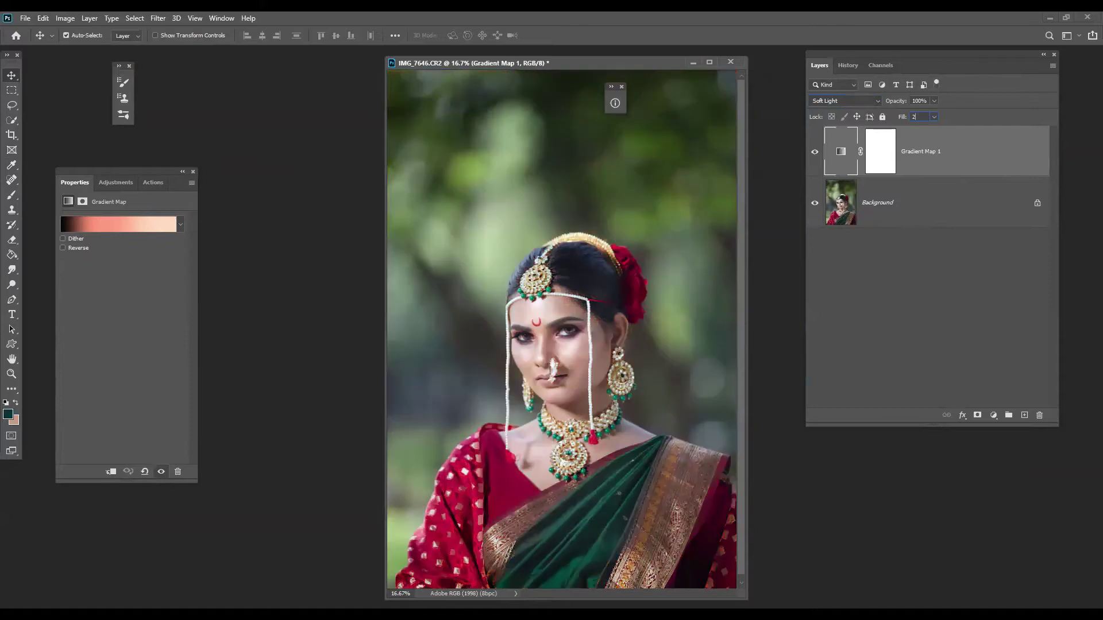
pyautogui.write('0')
# - Compare the portrait with and without the Gradient Map 1 layer and set the layer's fill to 30%
pyautogui.click(814, 152)
pyautogui.click(815, 152)
pyautogui.click(922, 117)
pyautogui.write('30')
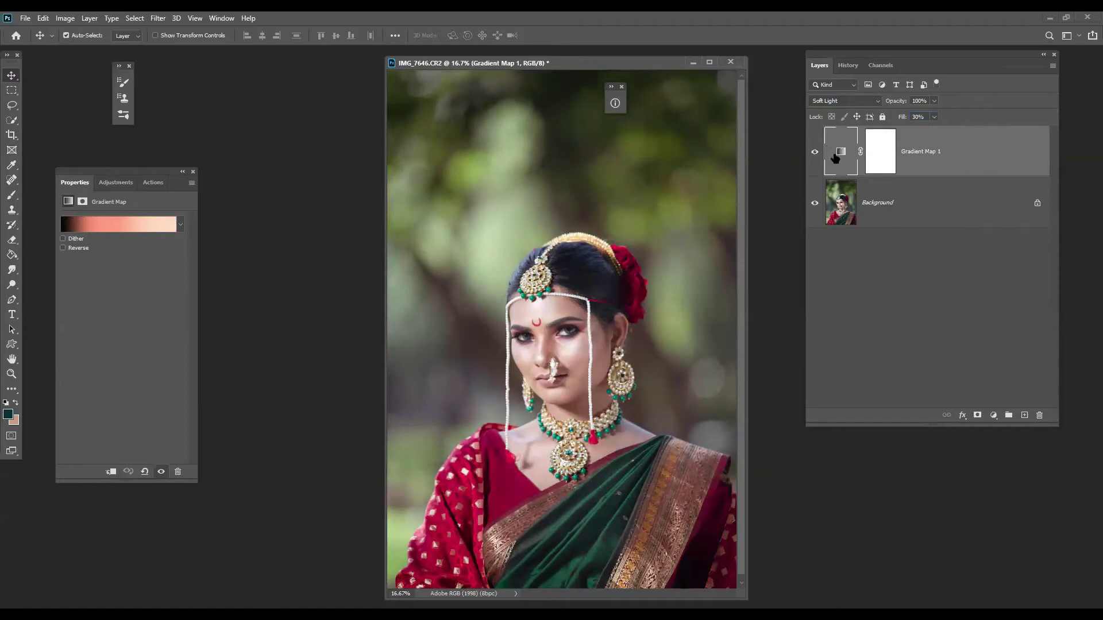
# - Open the layer's gradient for editing and switch the first stop's colour picker to brightness mode, keeping the stop black
pyautogui.click(137, 224)
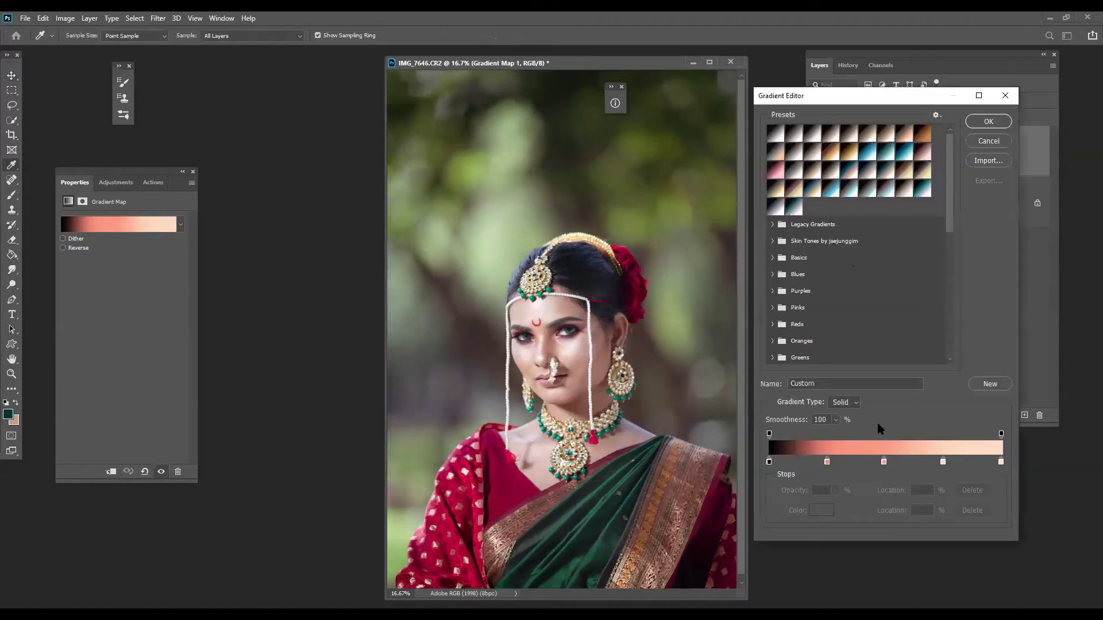
pyautogui.click(769, 461)
pyautogui.moveTo(875, 99); pyautogui.dragTo(345, 101)
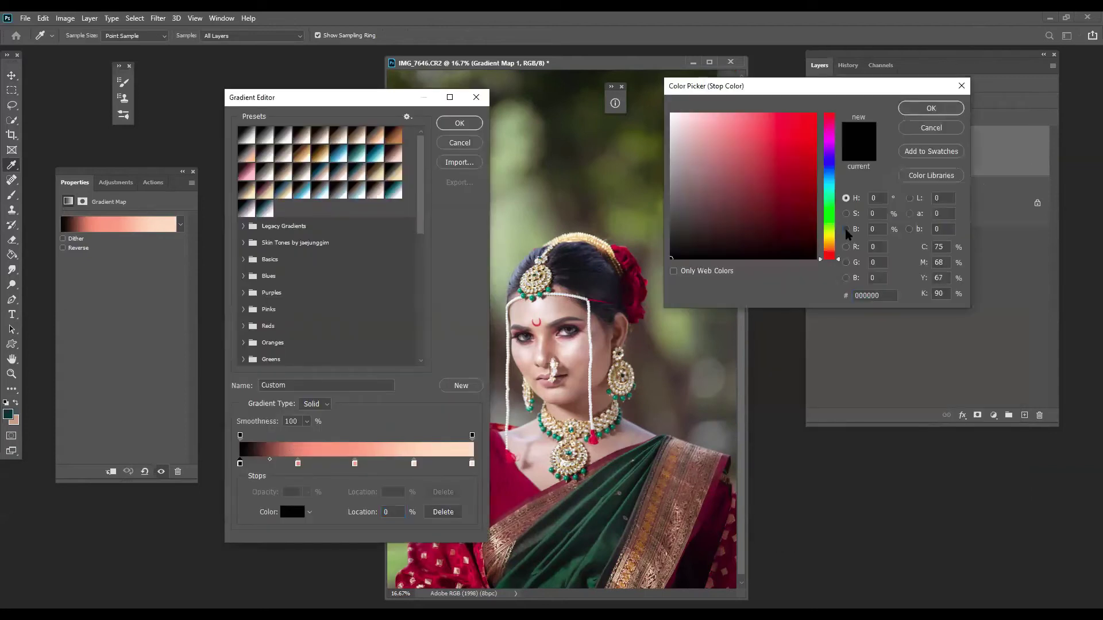
pyautogui.click(846, 229)
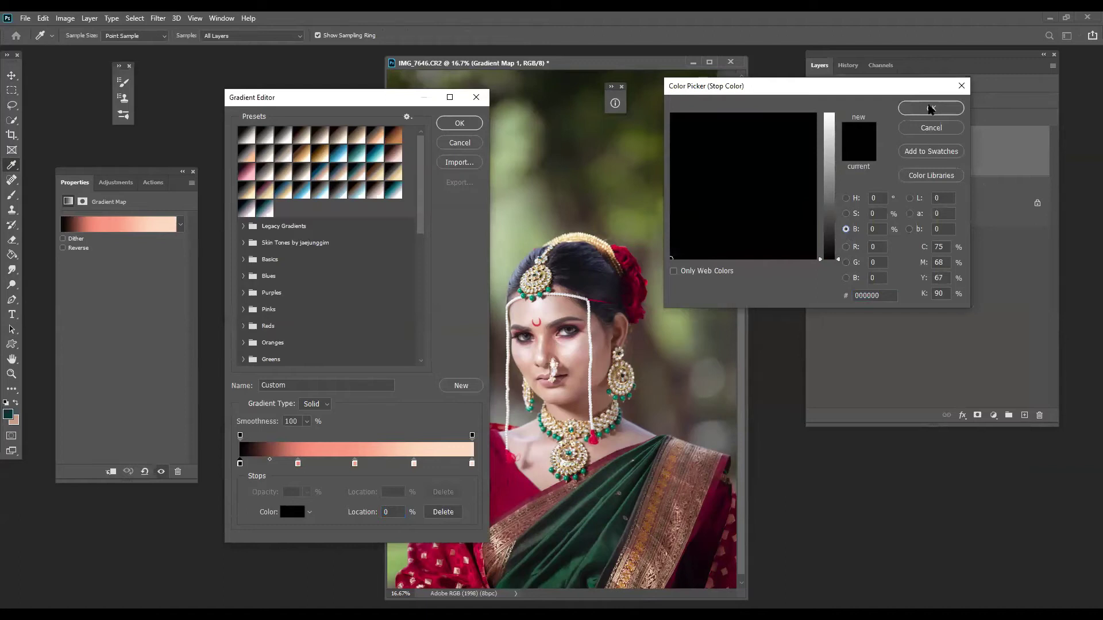
pyautogui.click(931, 107)
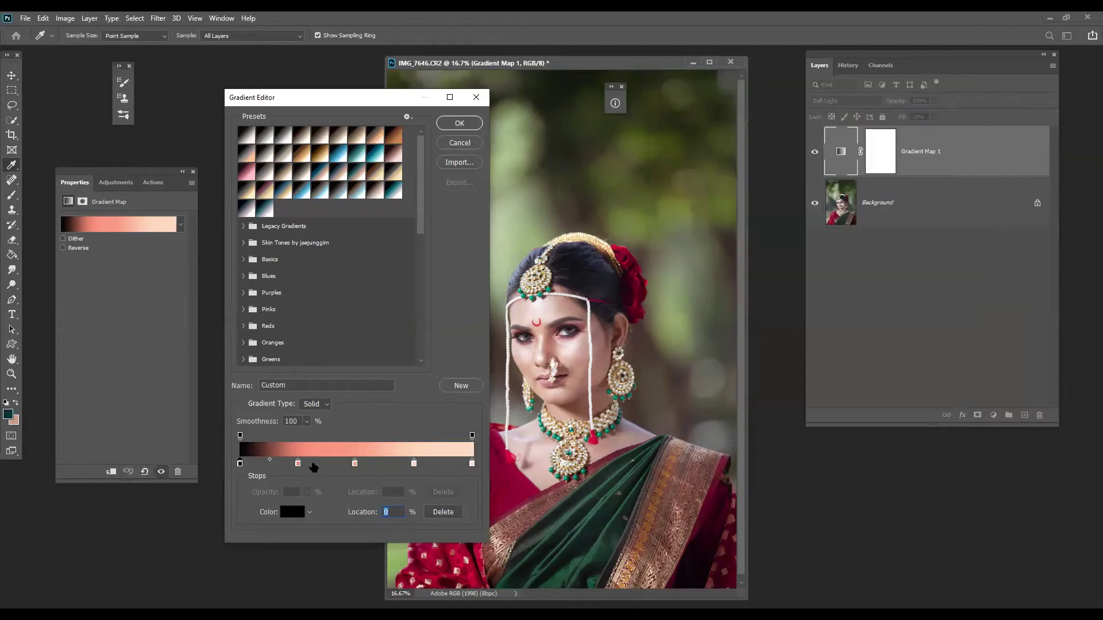
# - Raise the brightness of the gradient stops at 25% and 50% to 100%, giving colours ffa181 and ffaf90
pyautogui.click(297, 464)
pyautogui.click(289, 512)
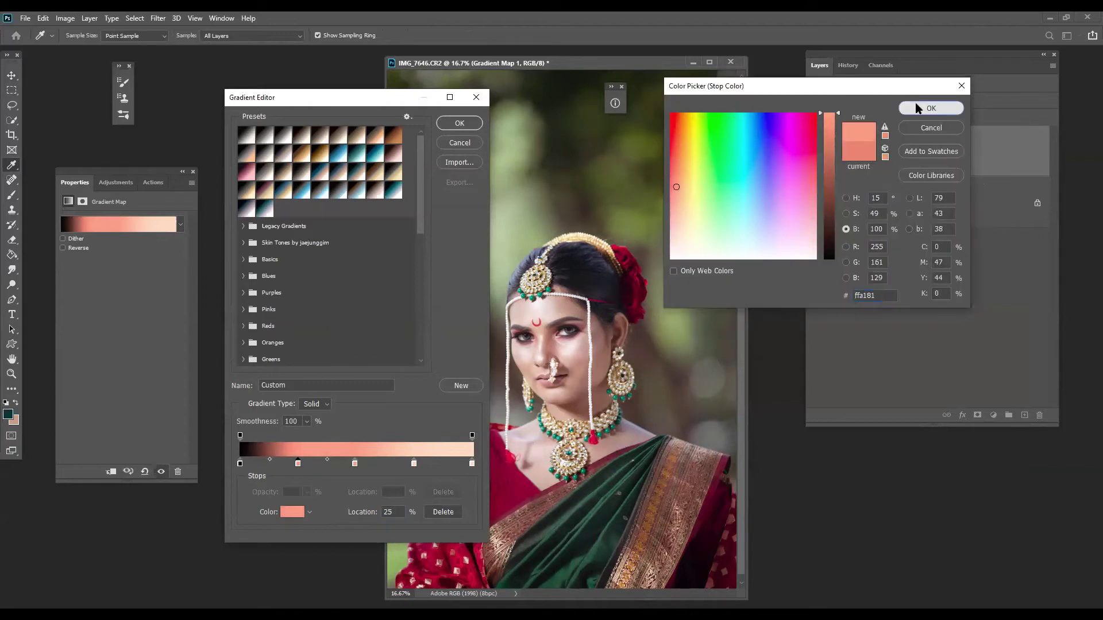
pyautogui.press('Return')
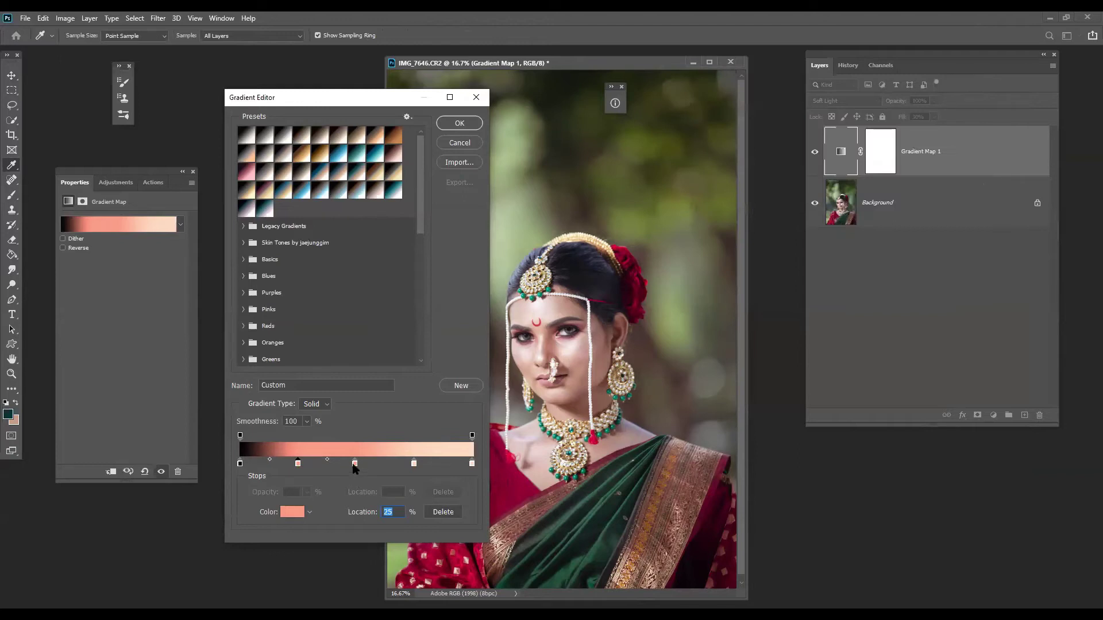
pyautogui.click(291, 512)
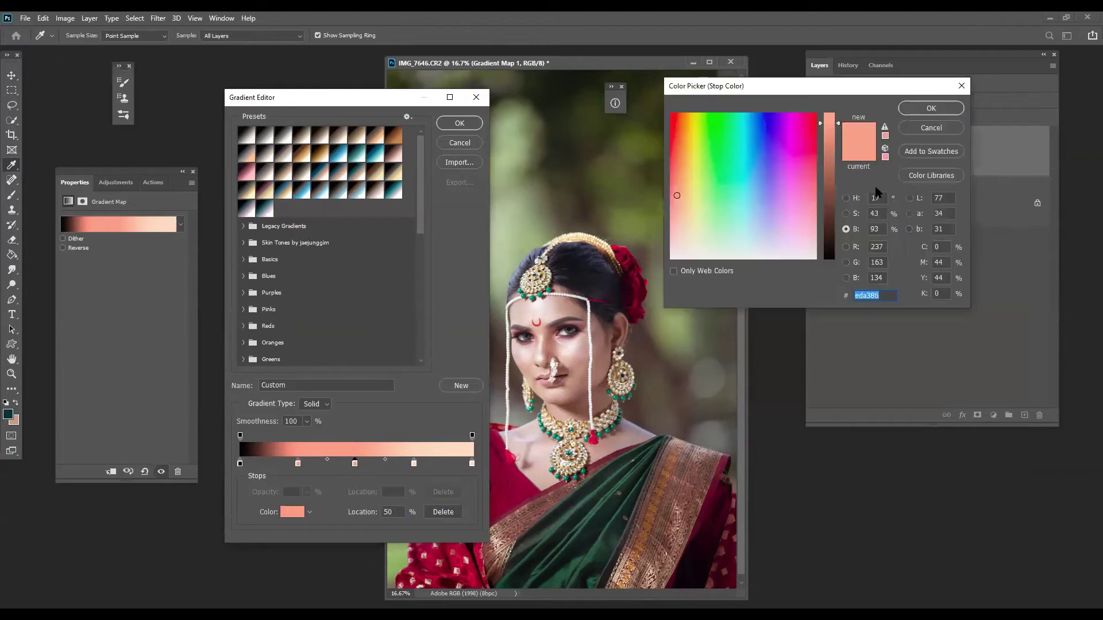
pyautogui.moveTo(839, 123); pyautogui.dragTo(840, 106)
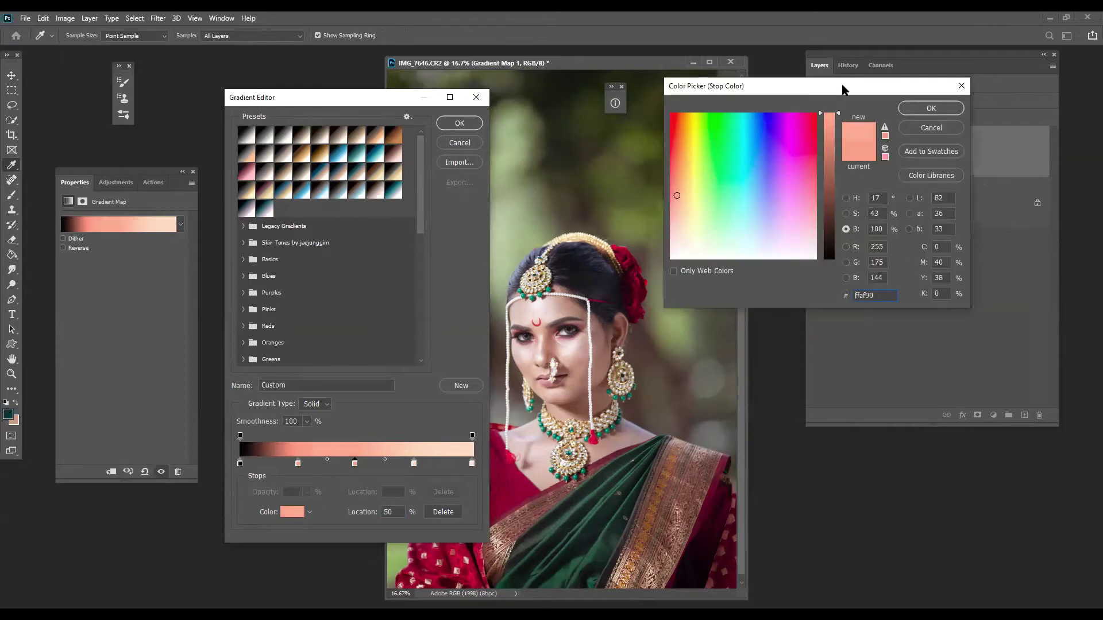
pyautogui.click(930, 108)
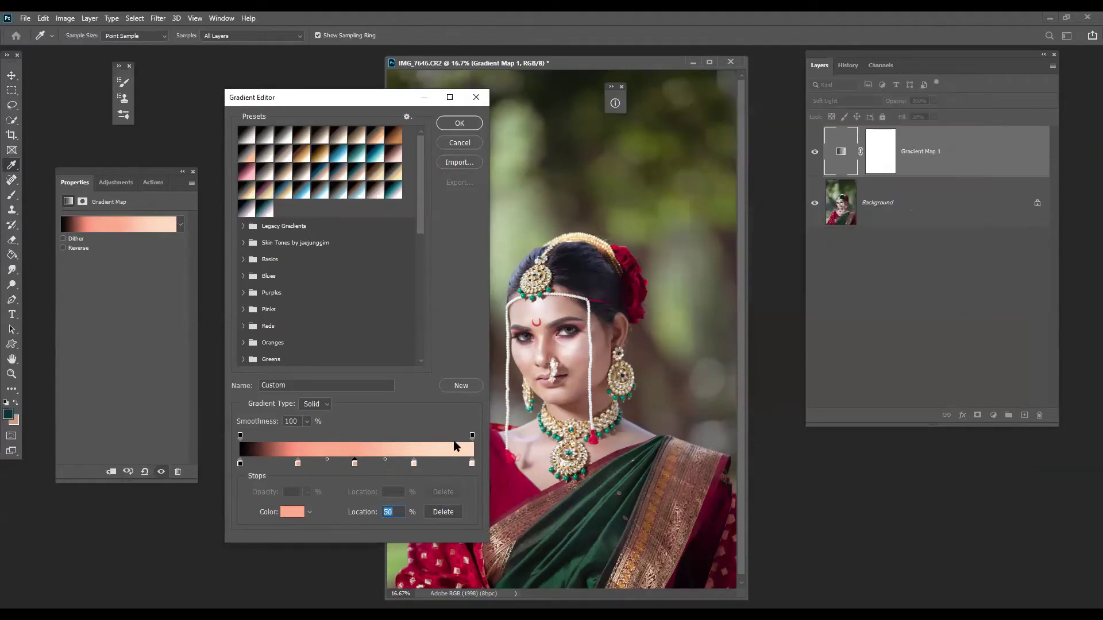
# - Raise the 75% stop's brightness to 100% (ffdcc0), brighten the end stop at 100%, and apply the edited gradient
pyautogui.click(413, 463)
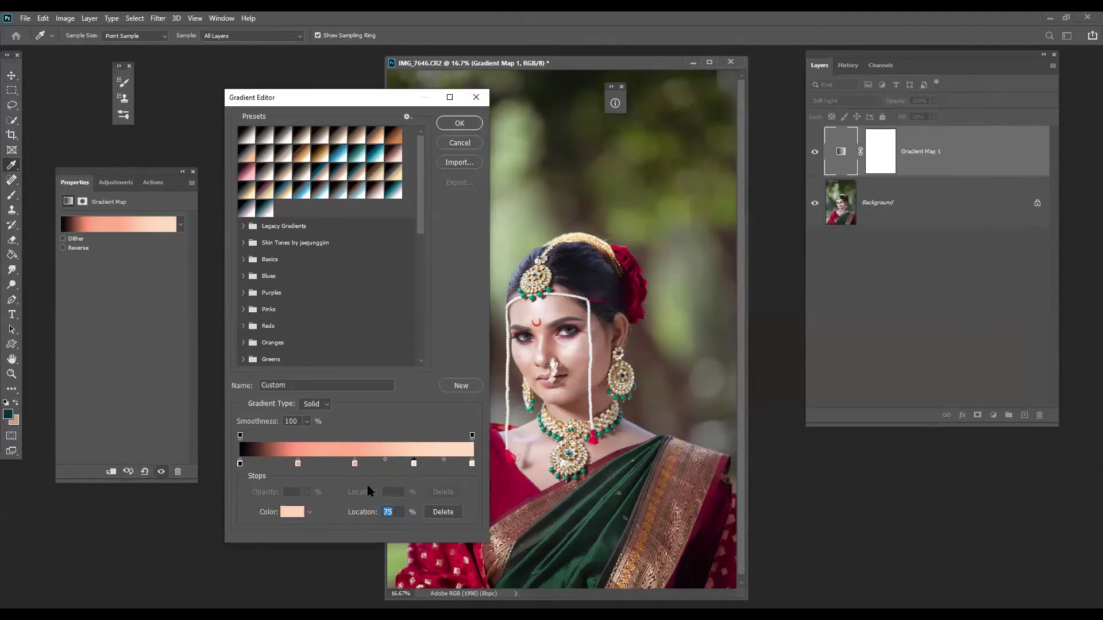
pyautogui.click(293, 511)
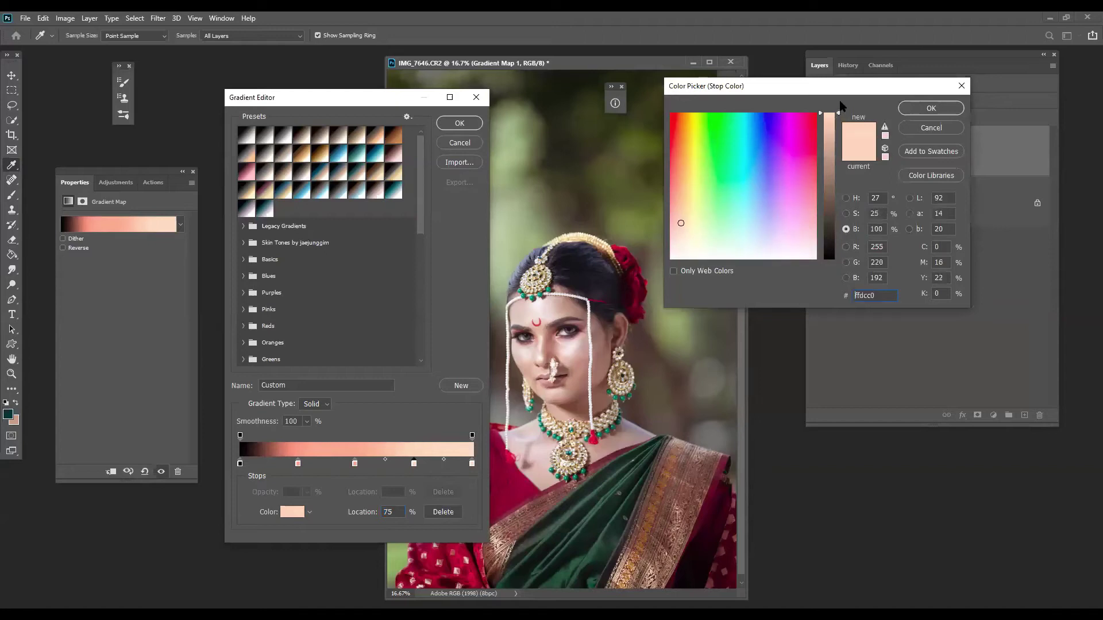
pyautogui.click(936, 107)
pyautogui.click(471, 464)
pyautogui.click(286, 515)
pyautogui.click(930, 108)
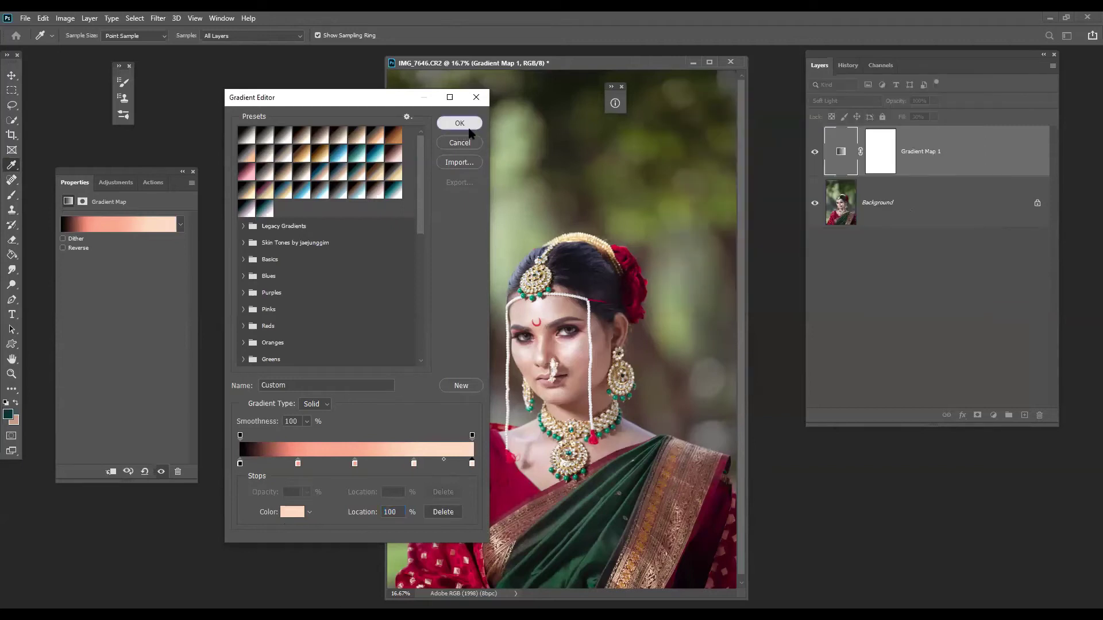
pyautogui.click(467, 131)
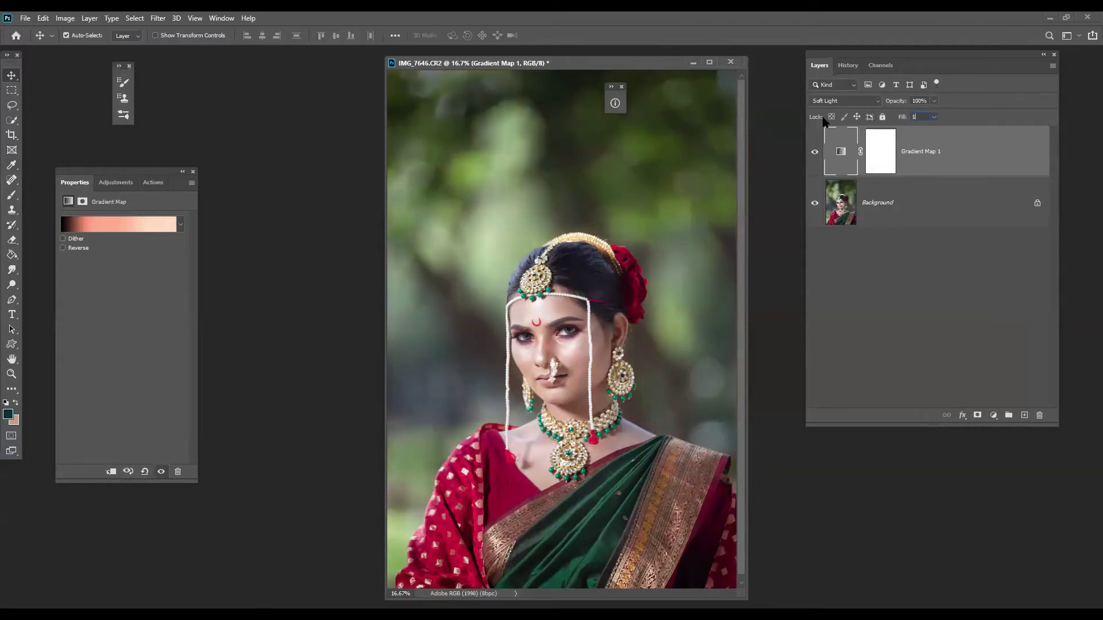
# - Set the Gradient Map 1 layer's fill to 50% and select its layer mask
pyautogui.write('50')
pyautogui.press('Return')
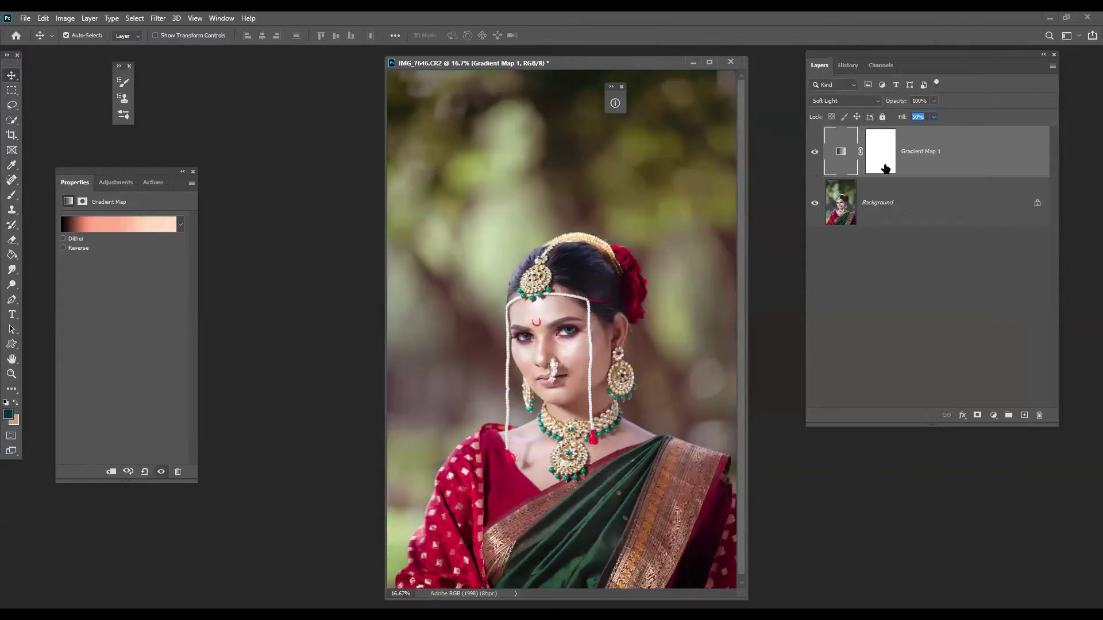
pyautogui.click(885, 169)
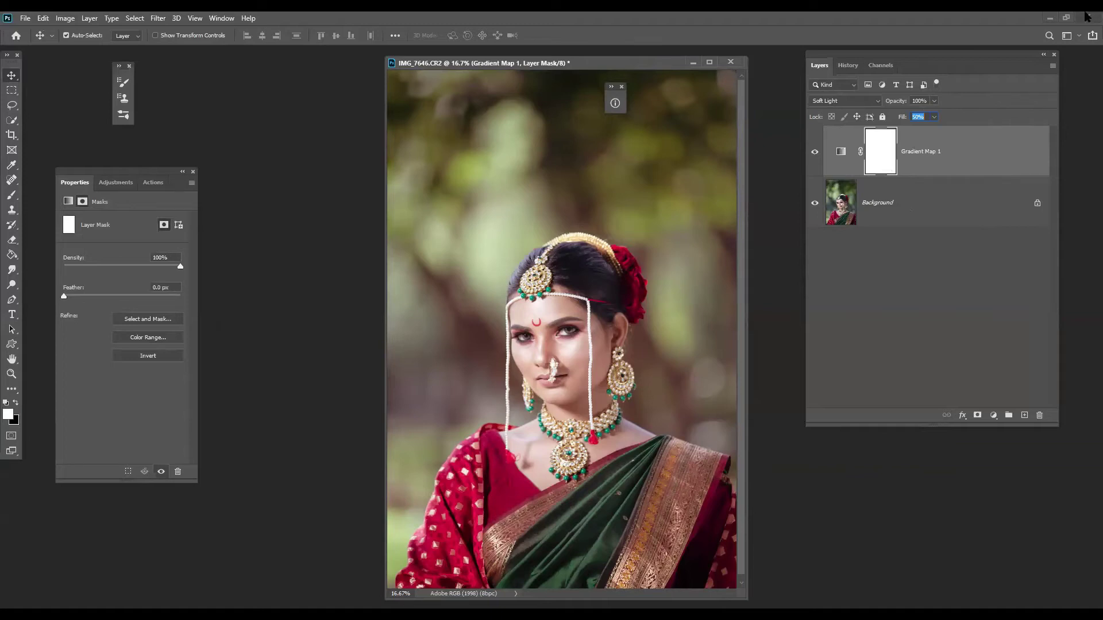
# - Close the collapsed info panel over the image and delete the Gradient Map 1 layer
pyautogui.click(622, 87)
pyautogui.moveTo(957, 155); pyautogui.dragTo(1039, 414)
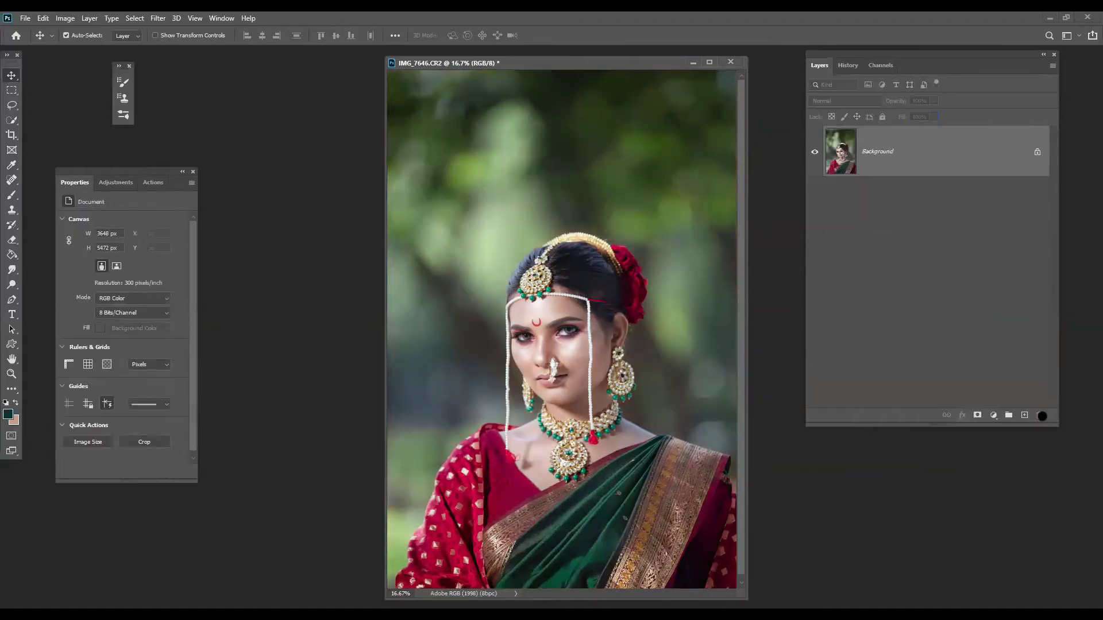
pyautogui.click(221, 18)
pyautogui.moveTo(279, 72)
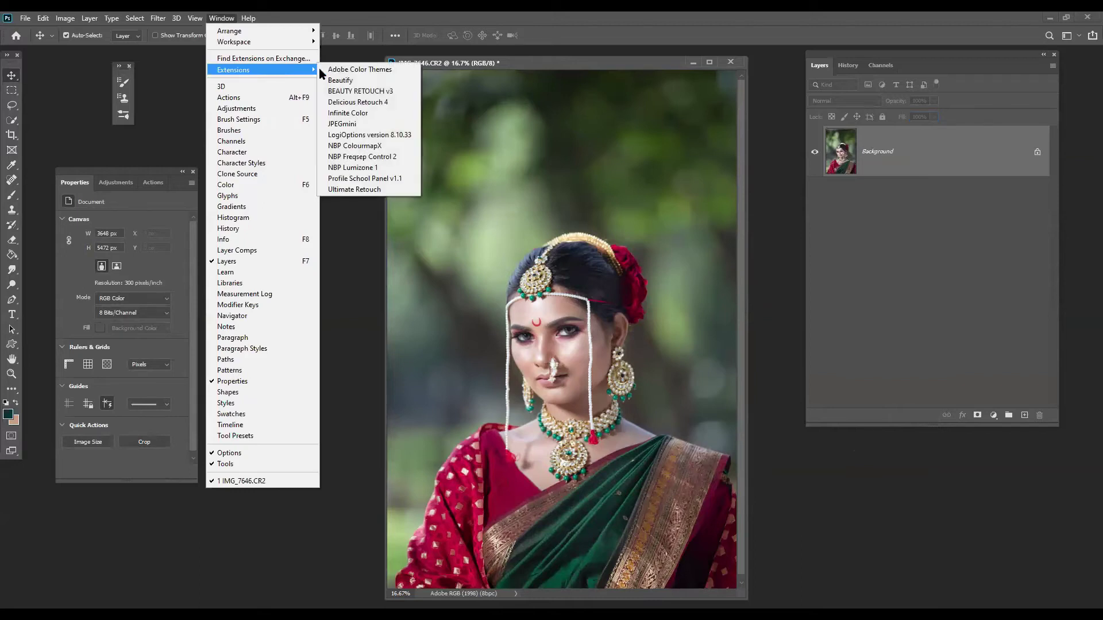
pyautogui.click(794, 171)
pyautogui.doubleClick(795, 171)
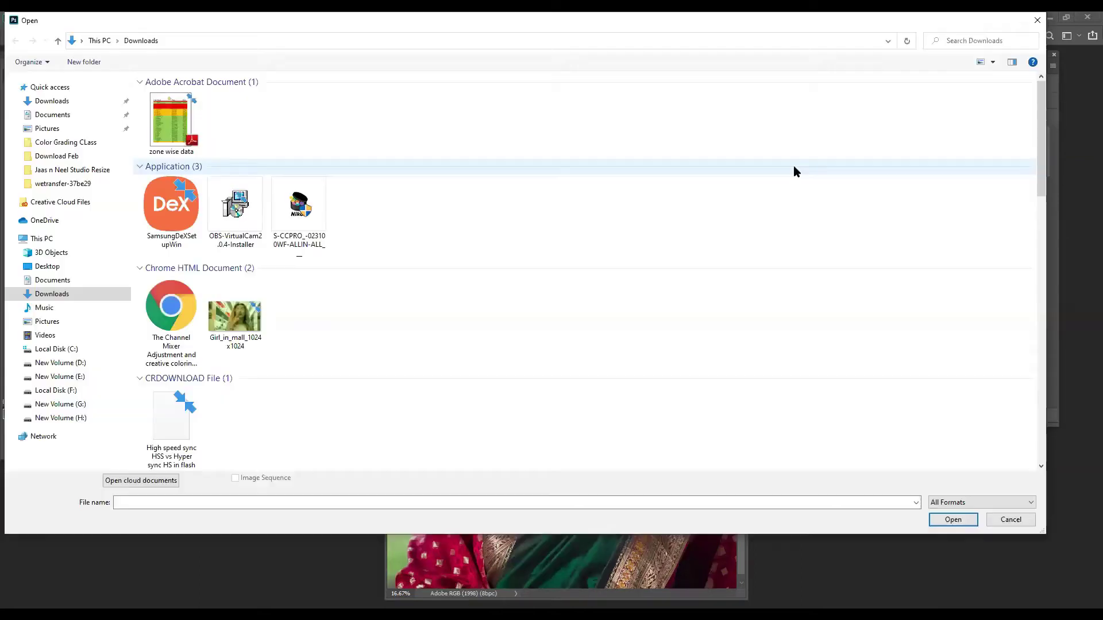
pyautogui.scroll(-5, 316, 347)
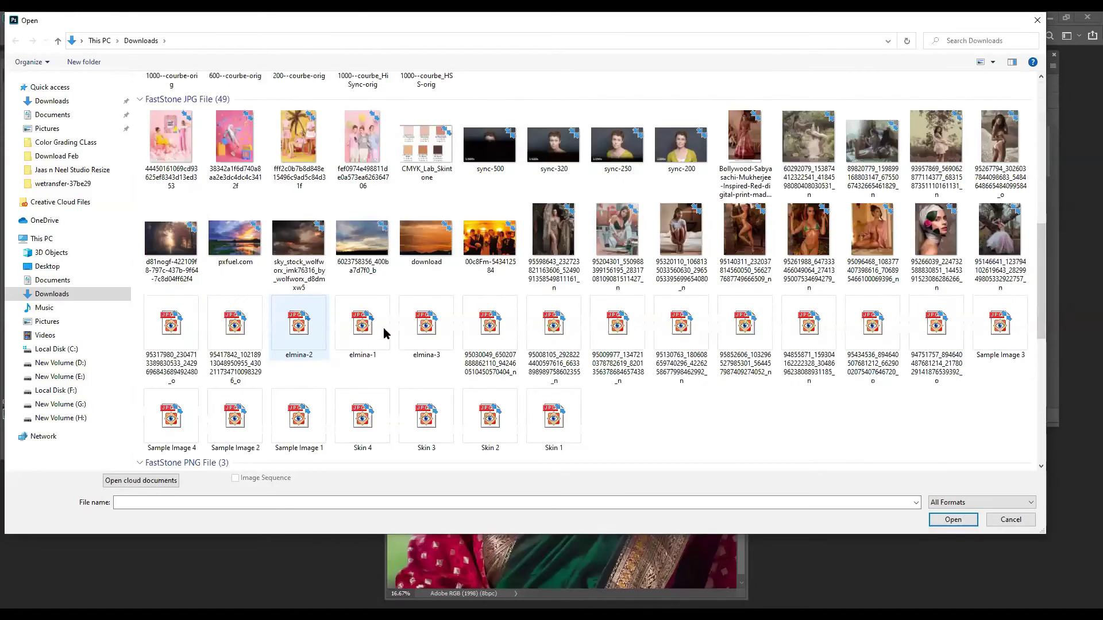
pyautogui.scroll(-3, 385, 332)
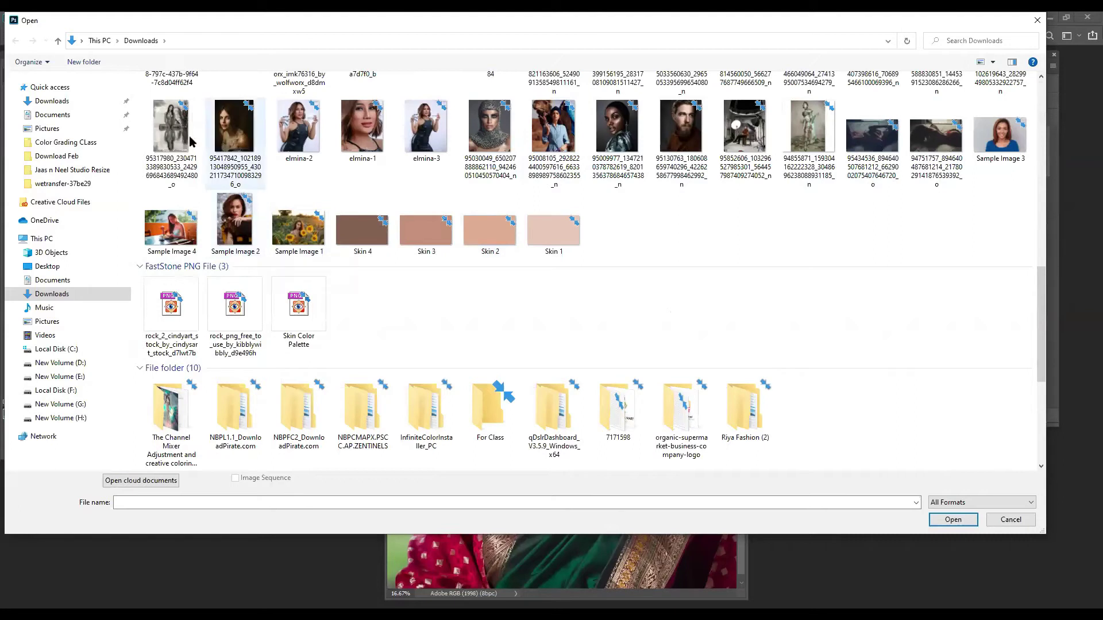
pyautogui.scroll(3, 453, 238)
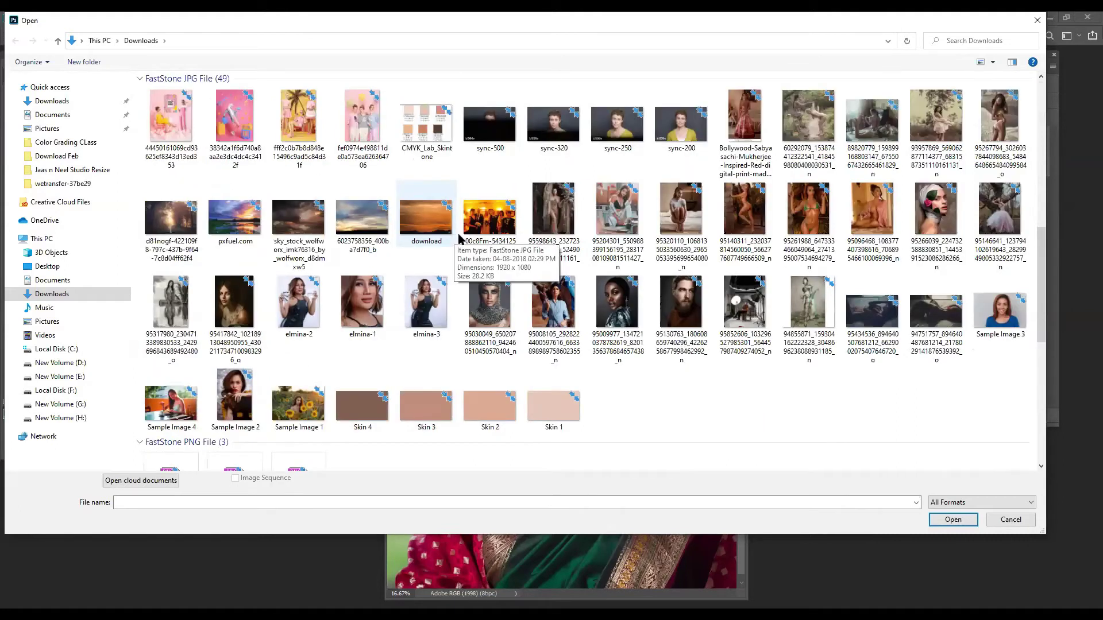
pyautogui.click(610, 227)
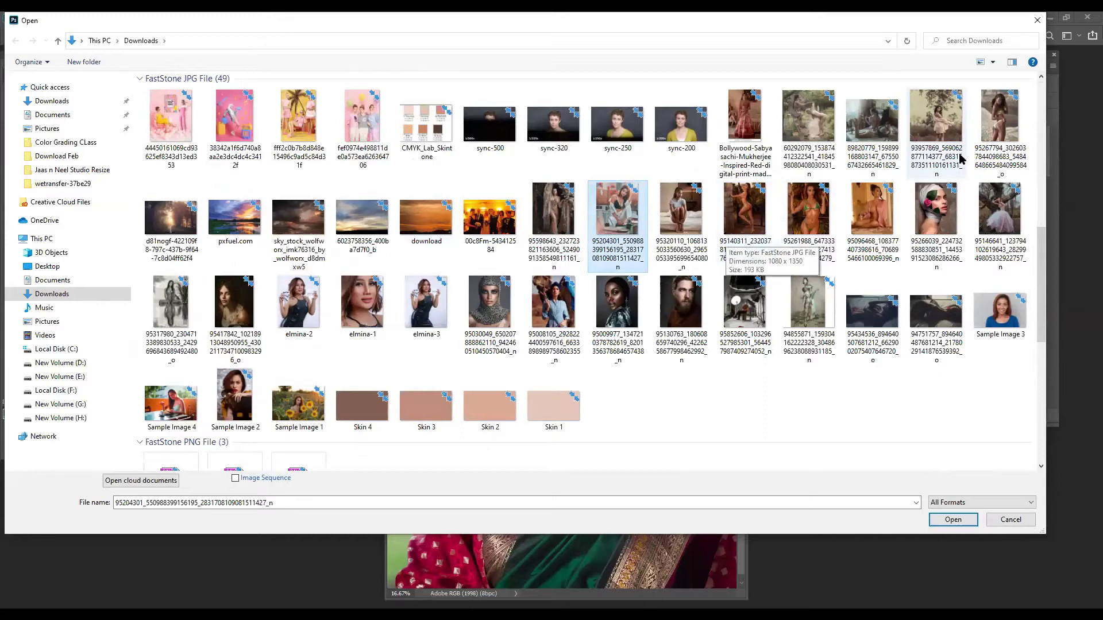
pyautogui.click(875, 133)
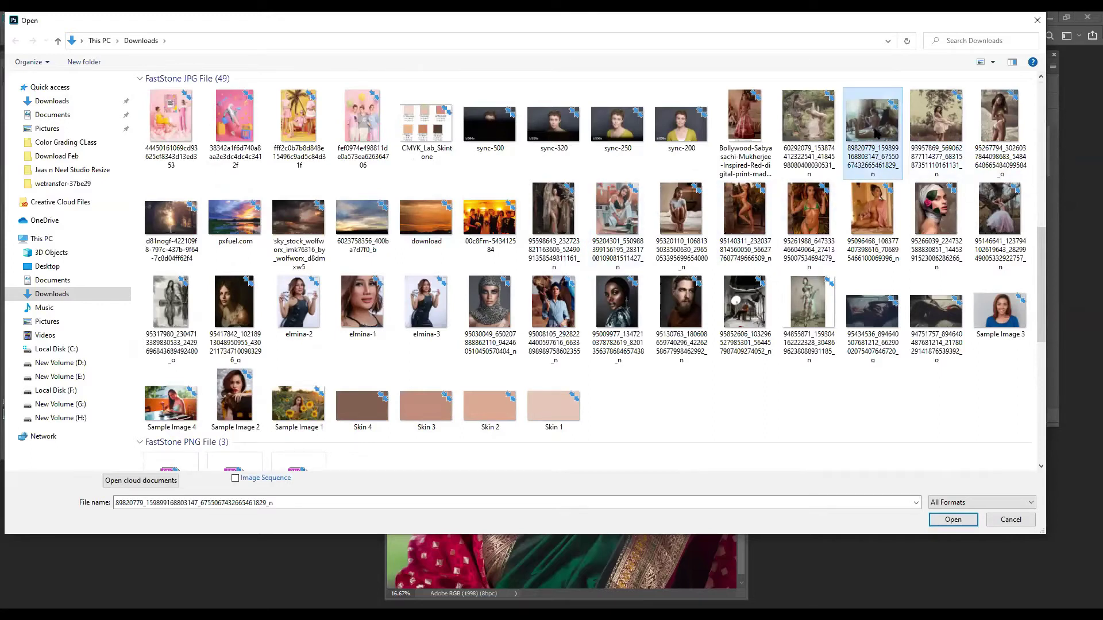
pyautogui.doubleClick(875, 133)
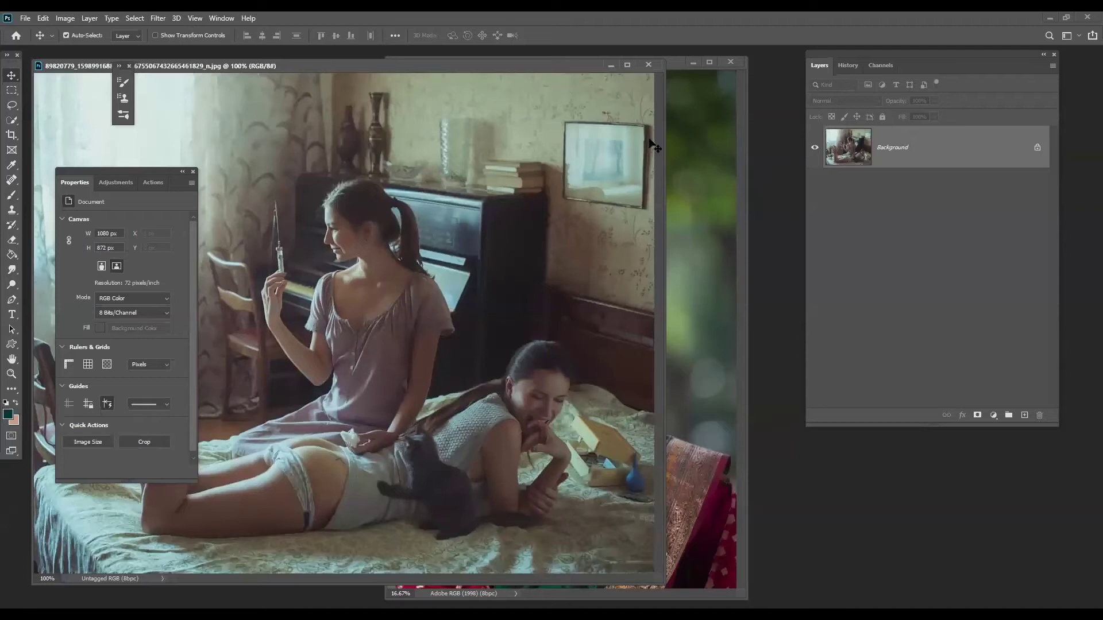
# - Open the NBP ColourmapX extension, set it to 6 samples, and analyze the reference photo's palette
pyautogui.click(226, 20)
pyautogui.moveTo(250, 71)
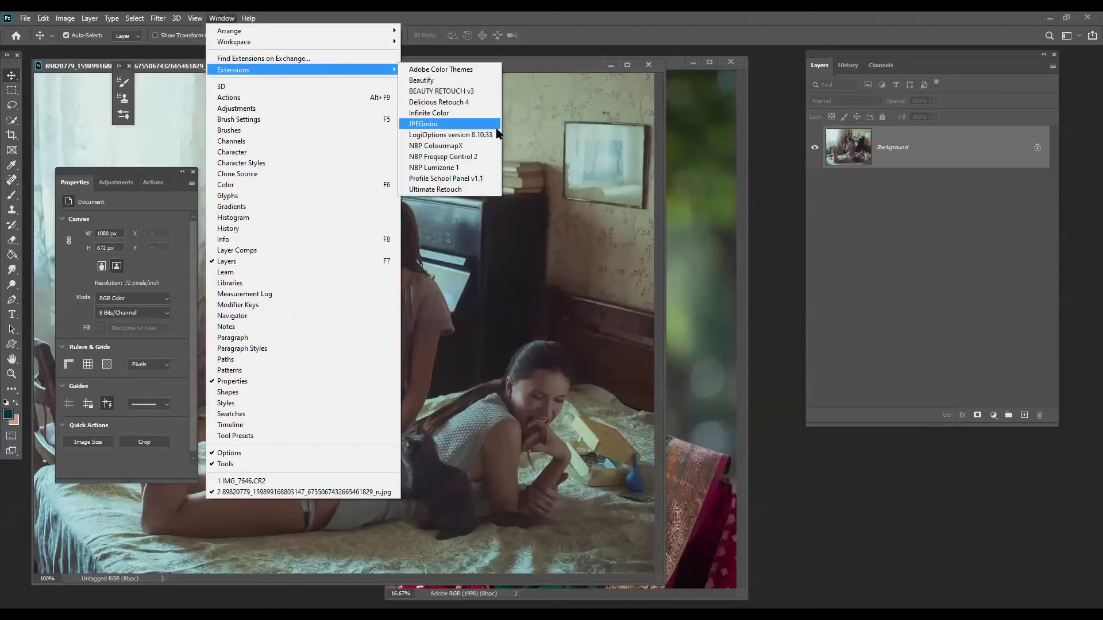
pyautogui.click(480, 147)
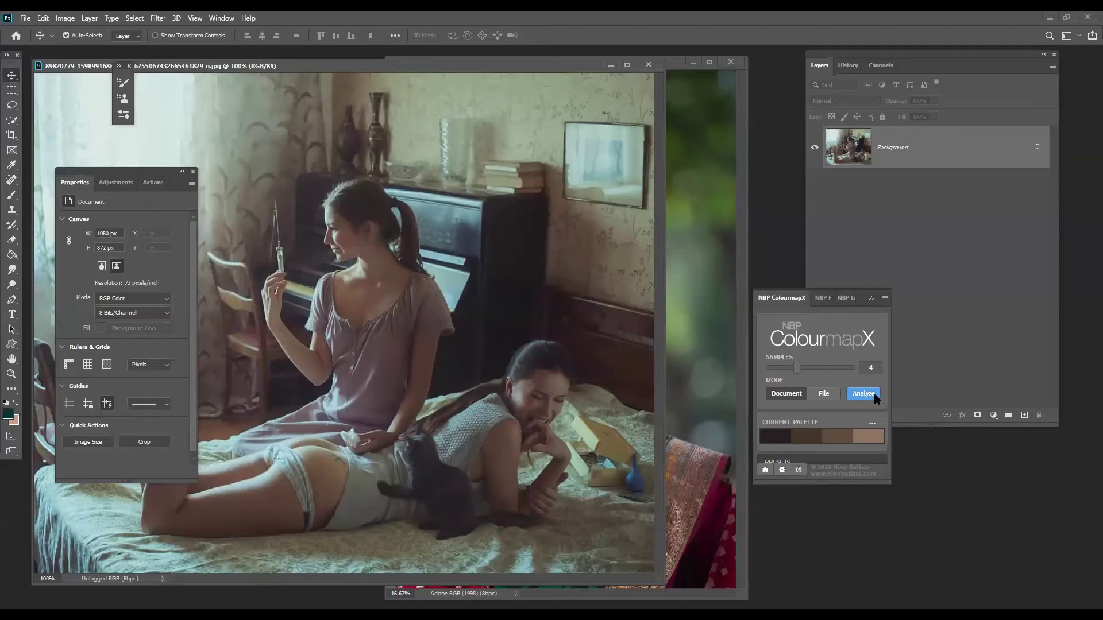
pyautogui.click(870, 368)
pyautogui.write('6')
pyautogui.click(850, 397)
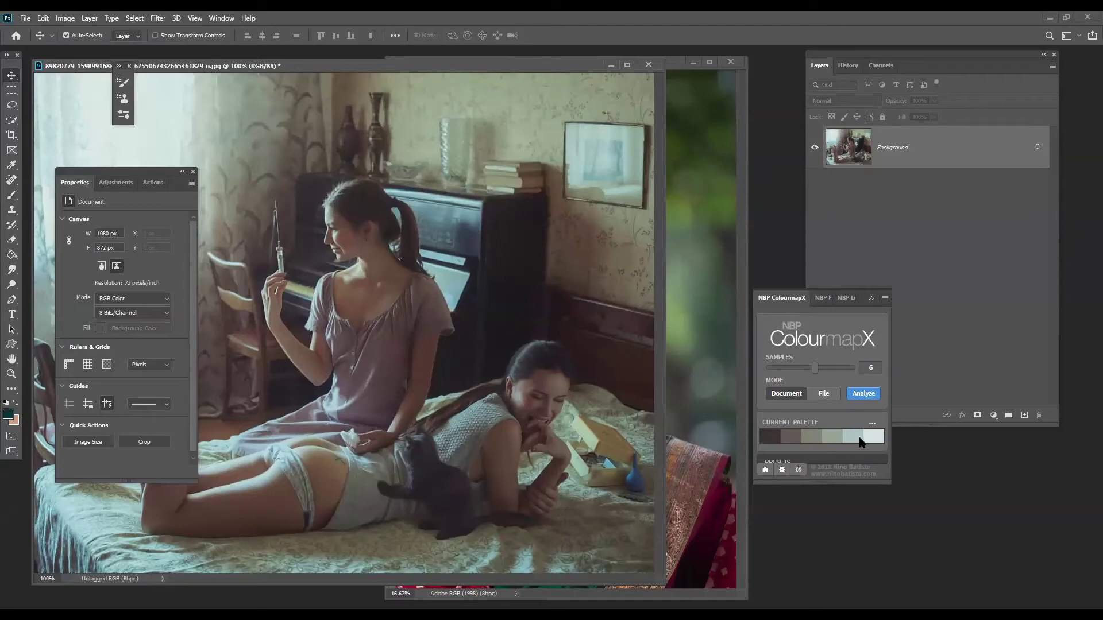
# - Apply the sampled palette as color grading to IMG_7646.CR2 and select the resulting layer's gradient map adjustment
pyautogui.click(685, 67)
pyautogui.click(871, 426)
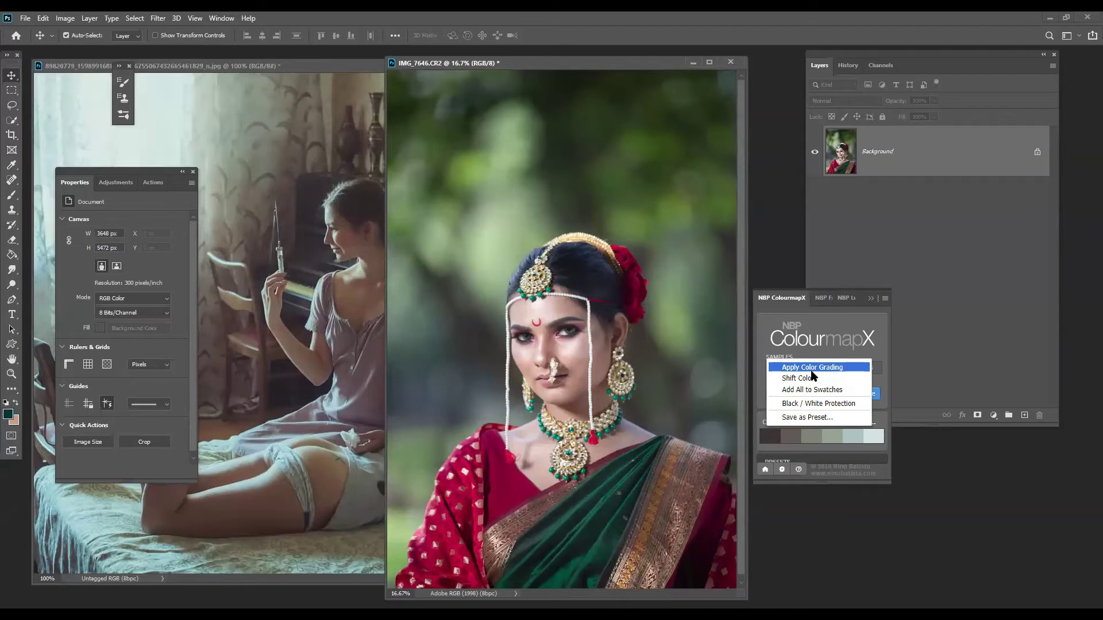
pyautogui.click(811, 368)
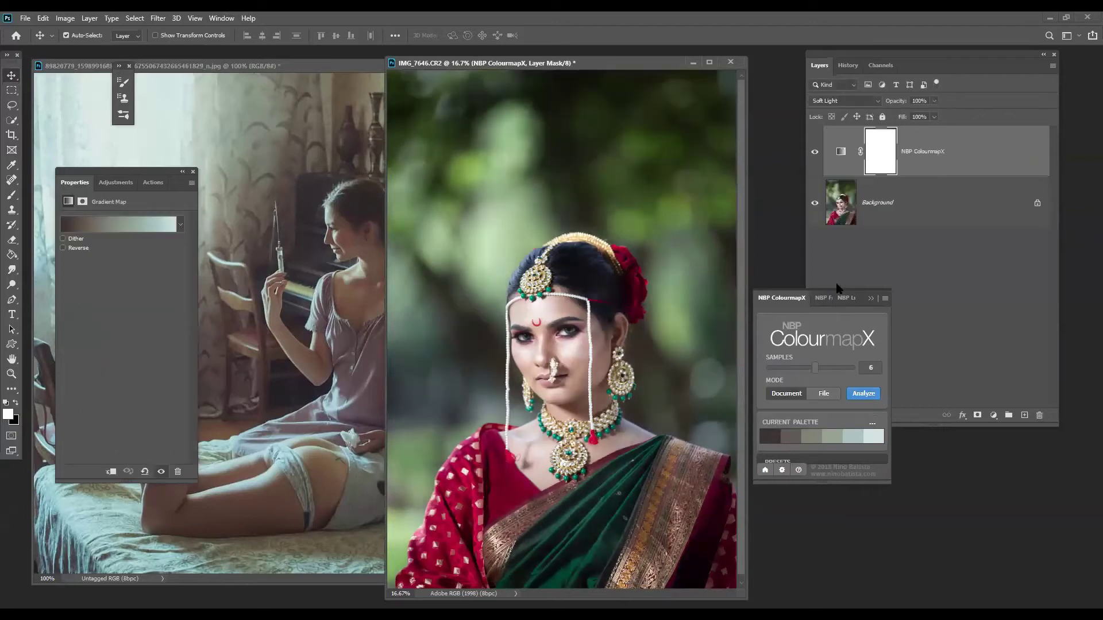
pyautogui.click(840, 155)
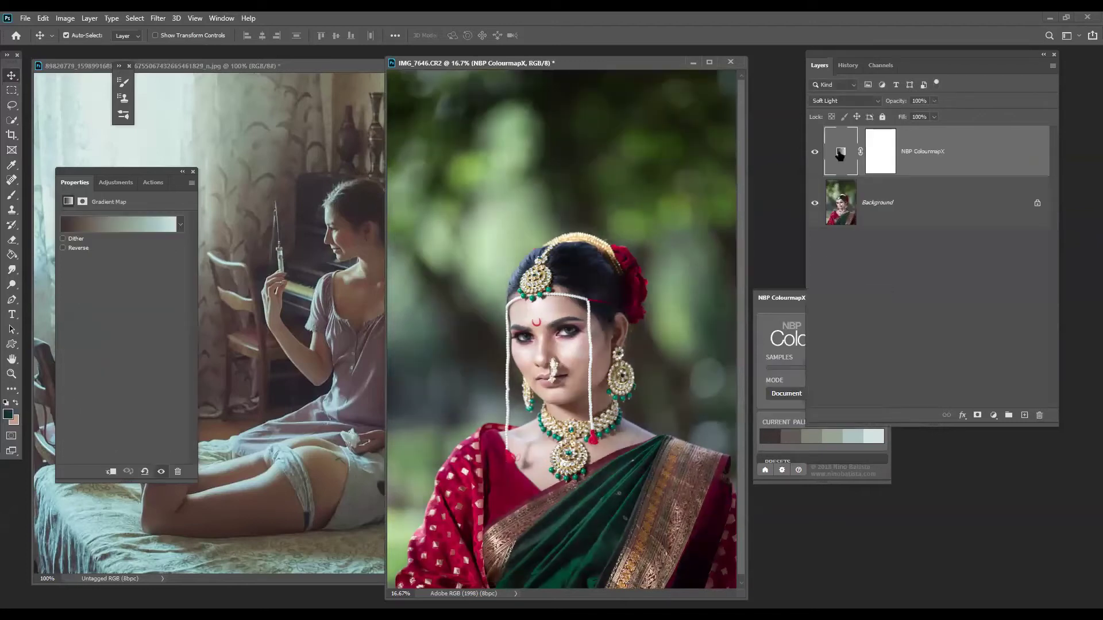
# - Open the NBP ColourmapX layer's gradient for inspection, collapse the extension's panel, and uncover the portrait behind the Gradient Editor
pyautogui.click(108, 226)
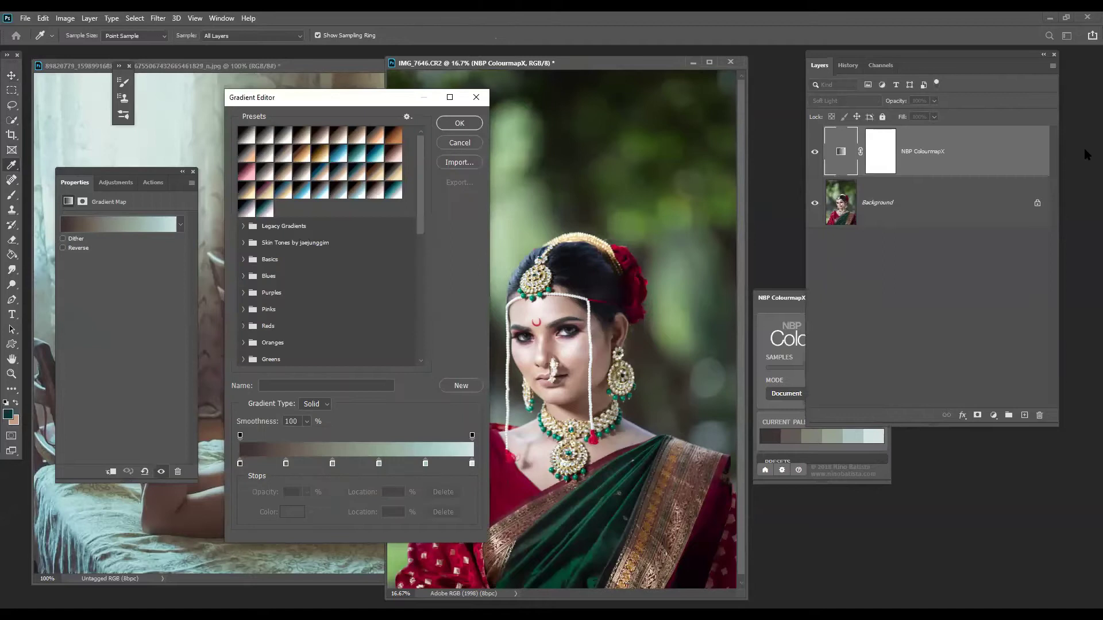
pyautogui.moveTo(788, 299)
pyautogui.mouseDown()
pyautogui.moveTo(701, 305)
pyautogui.moveTo(767, 316)
pyautogui.moveTo(770, 304)
pyautogui.mouseUp()
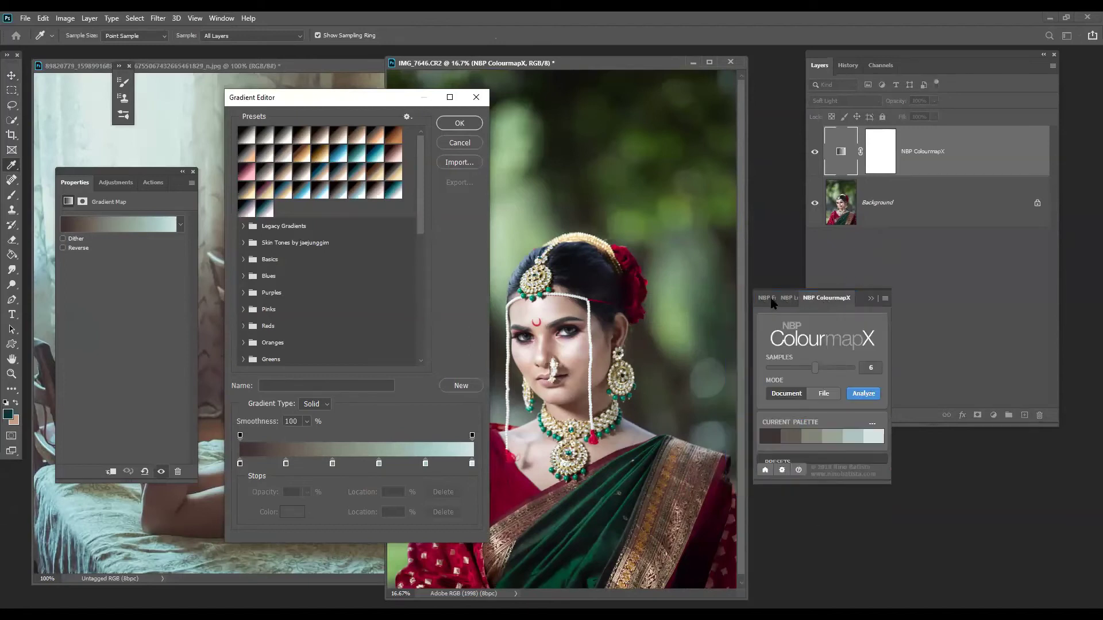
pyautogui.click(874, 301)
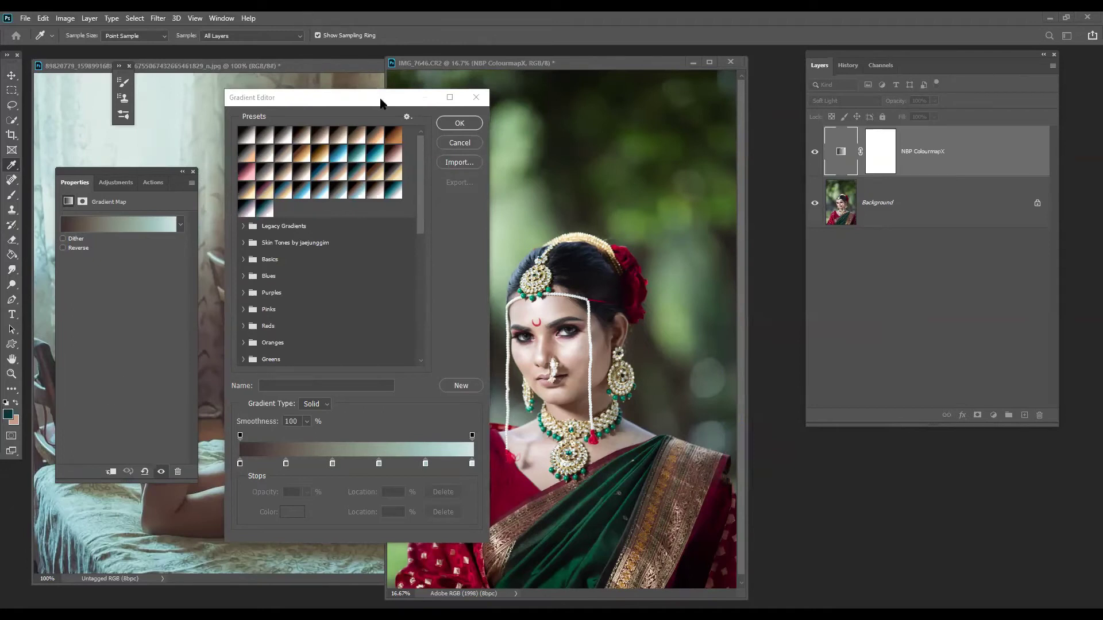
pyautogui.moveTo(380, 102); pyautogui.dragTo(819, 85)
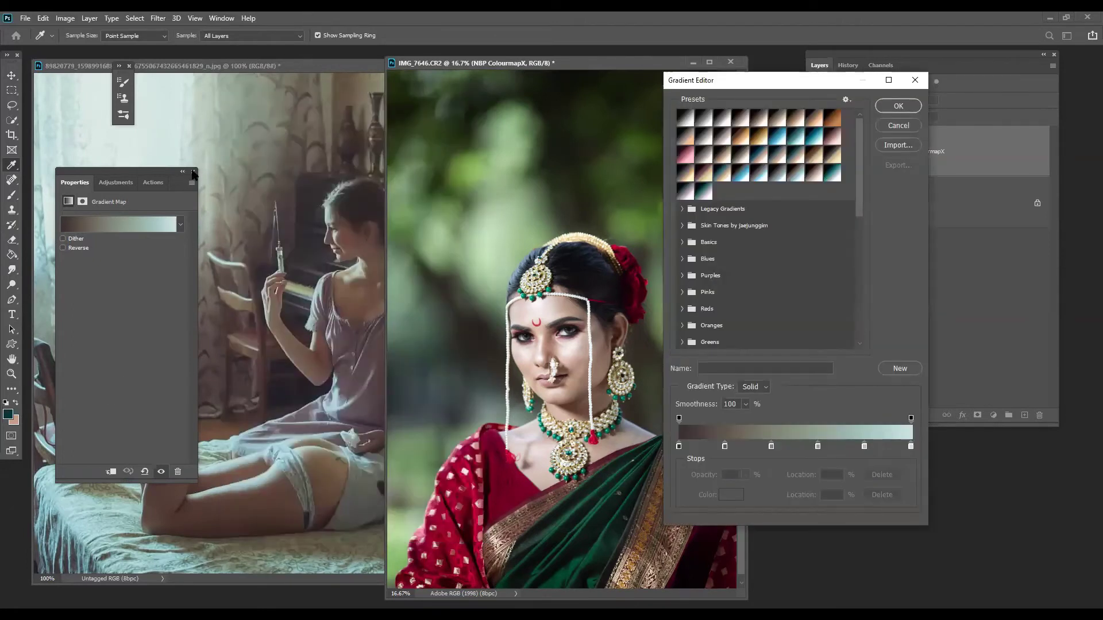
# - Close the gradient settings and the reference photo, and delete the NBP ColourmapX layer from IMG_7646.CR2
pyautogui.click(193, 172)
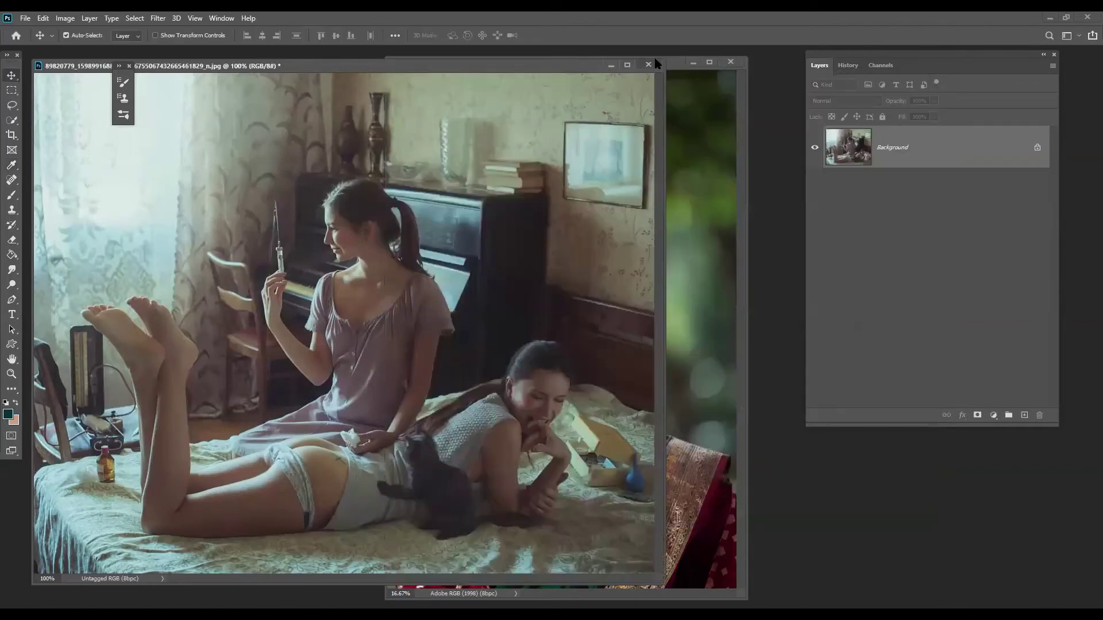
pyautogui.press('Escape')
pyautogui.hotkey('ctrl', 'Tab')
pyautogui.hotkey('ctrl', 'w')
pyautogui.click(547, 245)
pyautogui.moveTo(919, 147); pyautogui.dragTo(1039, 415)
pyautogui.click(1024, 415)
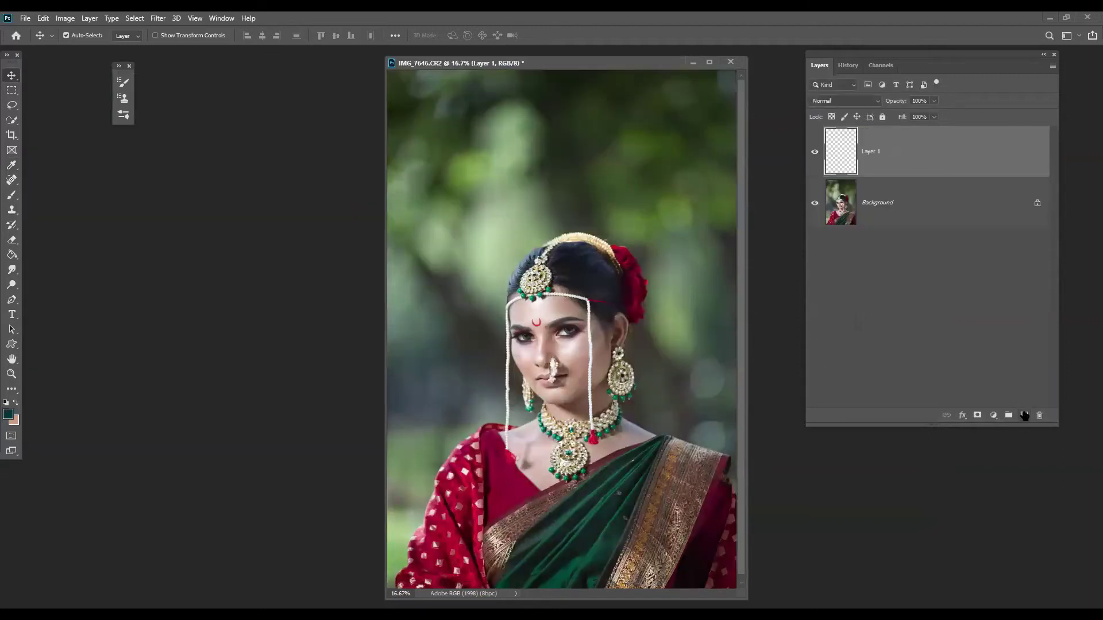
pyautogui.hotkey('ctrl', 'z')
pyautogui.click(1008, 415)
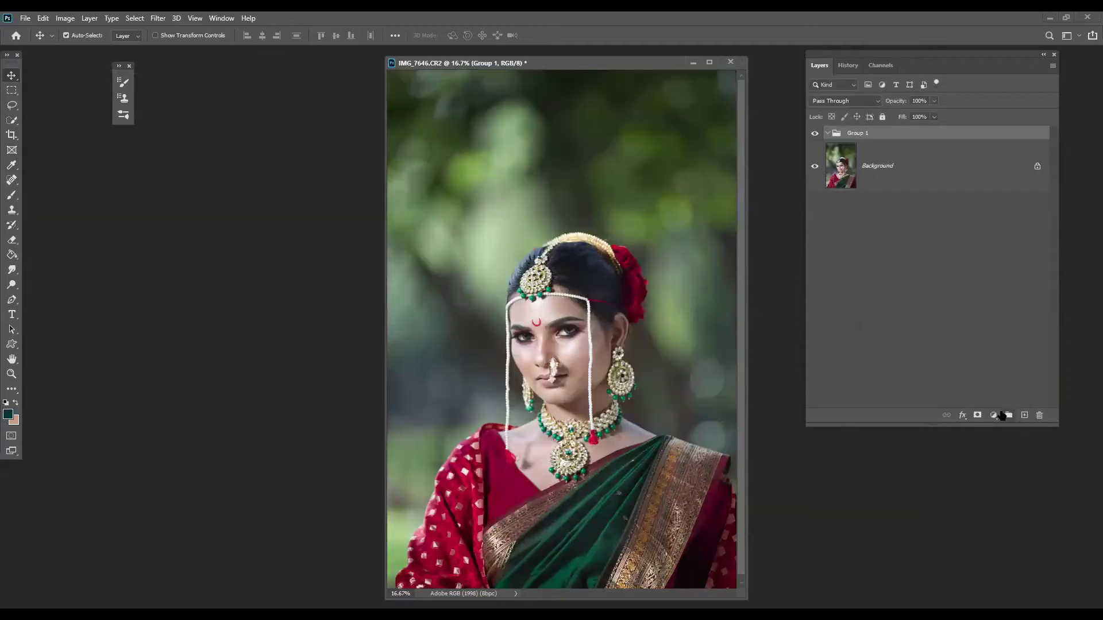
pyautogui.hotkey('ctrl', 'z')
# - Inspect the starting colour stop of a trial Gradient Map adjustment layer and delete that layer
pyautogui.click(993, 415)
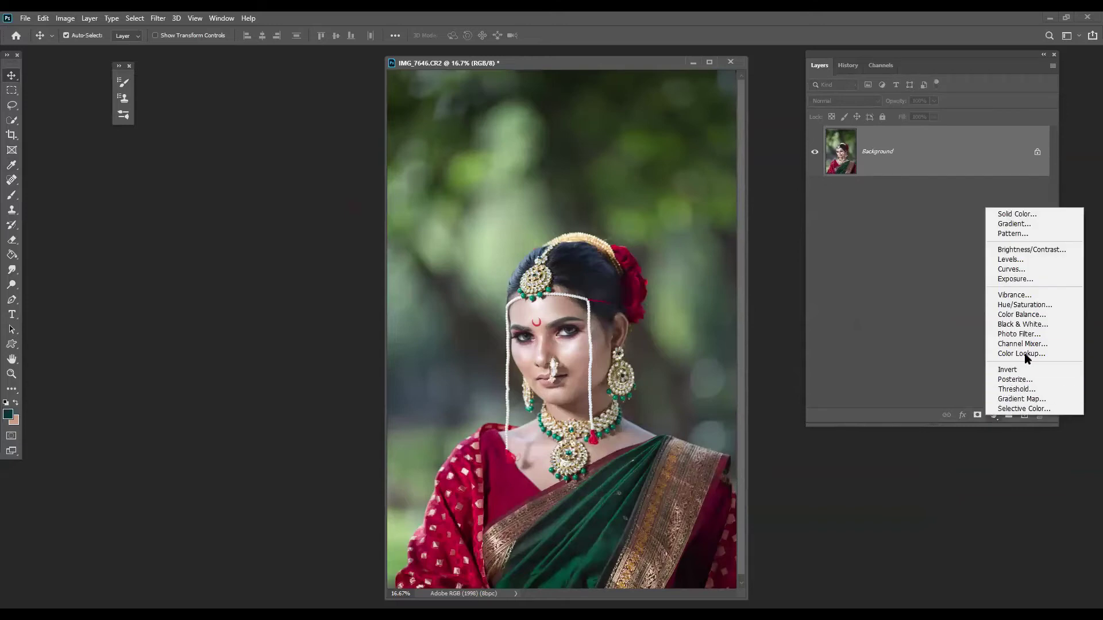
pyautogui.click(1017, 399)
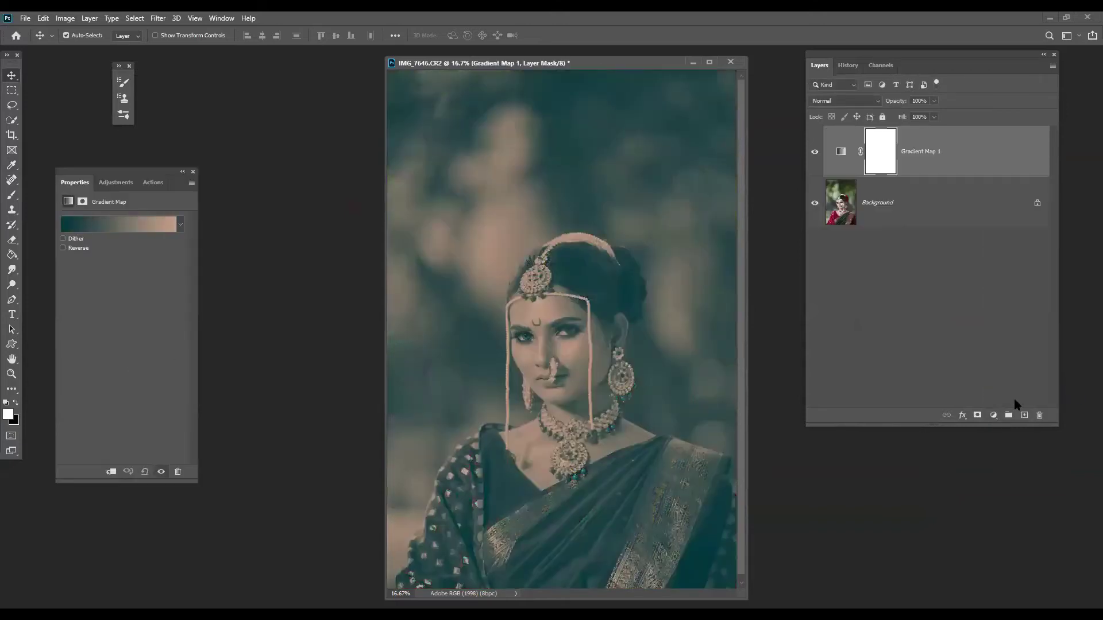
pyautogui.click(85, 226)
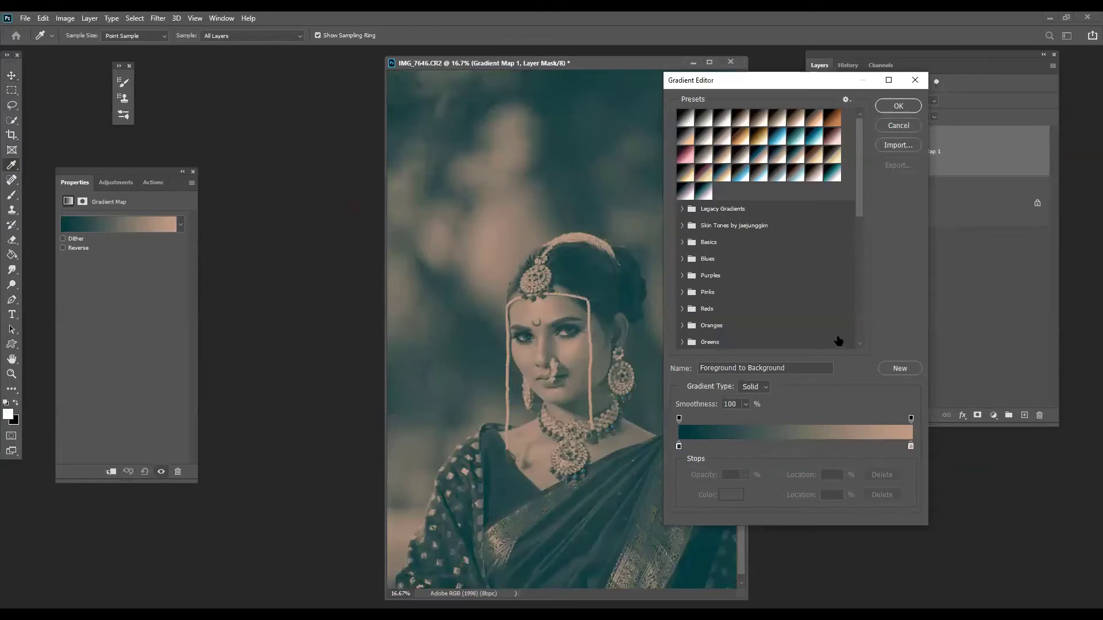
pyautogui.click(679, 447)
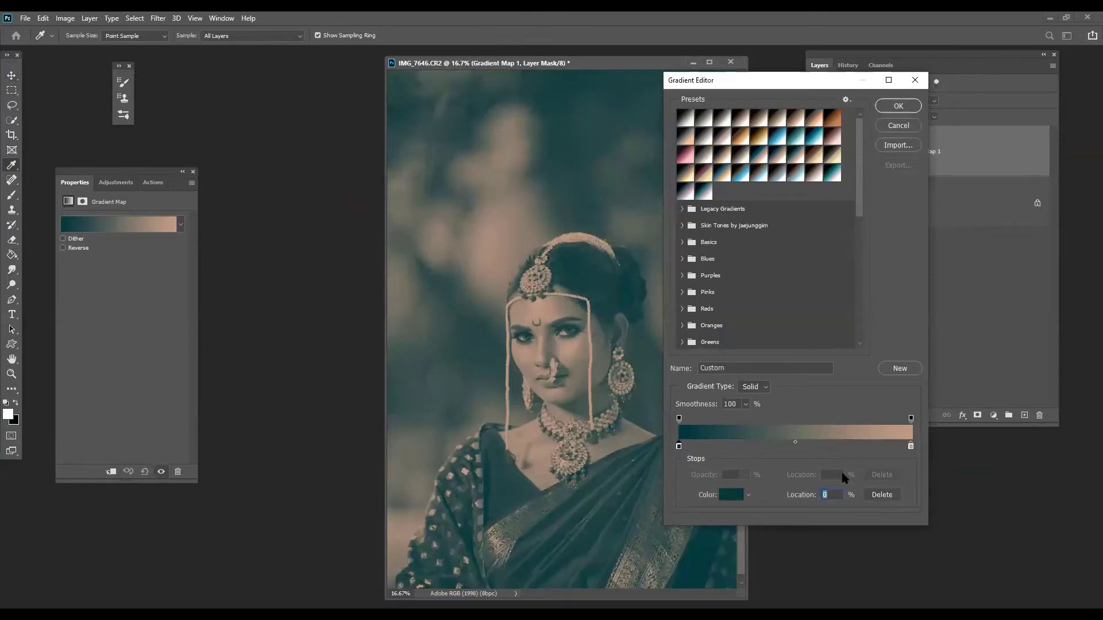
pyautogui.click(897, 128)
pyautogui.click(192, 172)
pyautogui.moveTo(905, 164); pyautogui.dragTo(1039, 415)
# - Try a linear gradient fill layer with the Sepia Antique preset over the portrait and cancel it
pyautogui.click(990, 414)
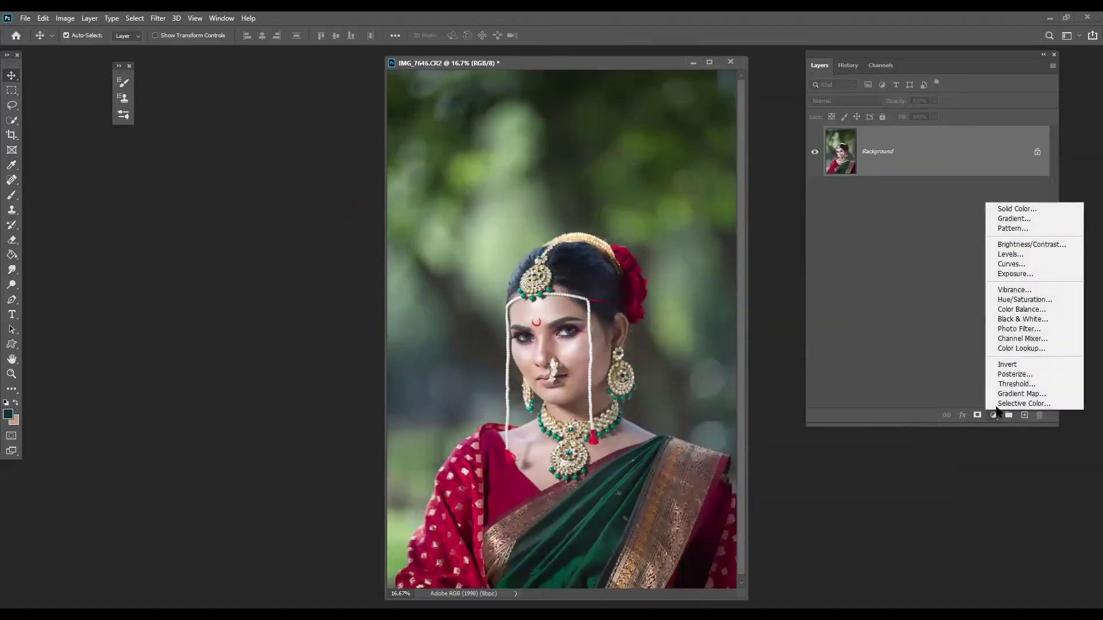
pyautogui.click(1013, 221)
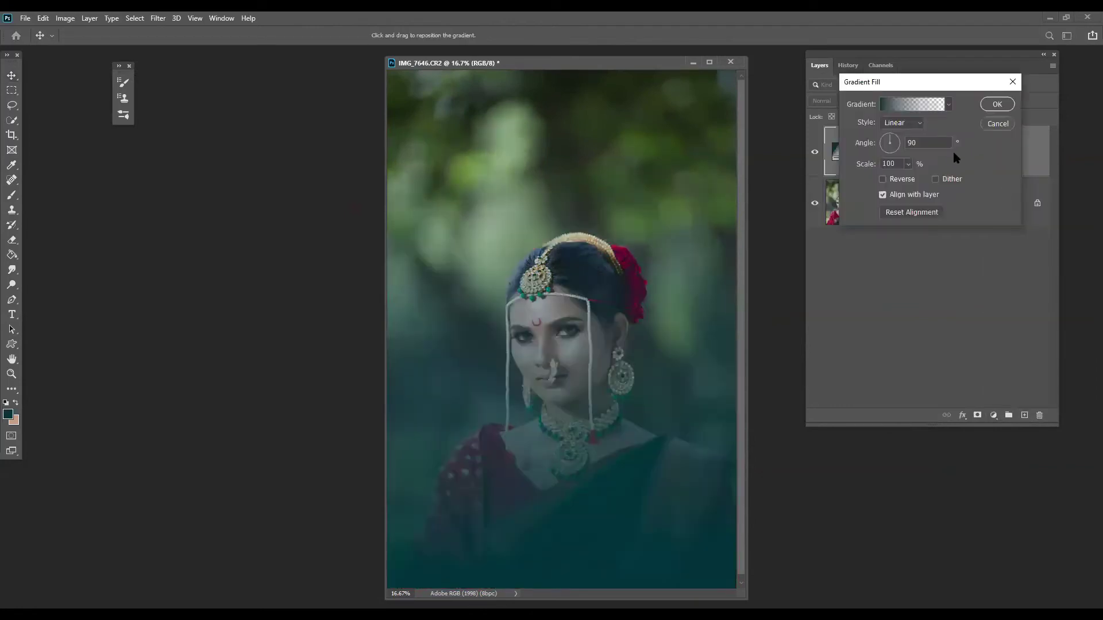
pyautogui.click(902, 123)
pyautogui.click(911, 108)
pyautogui.click(916, 108)
pyautogui.click(832, 117)
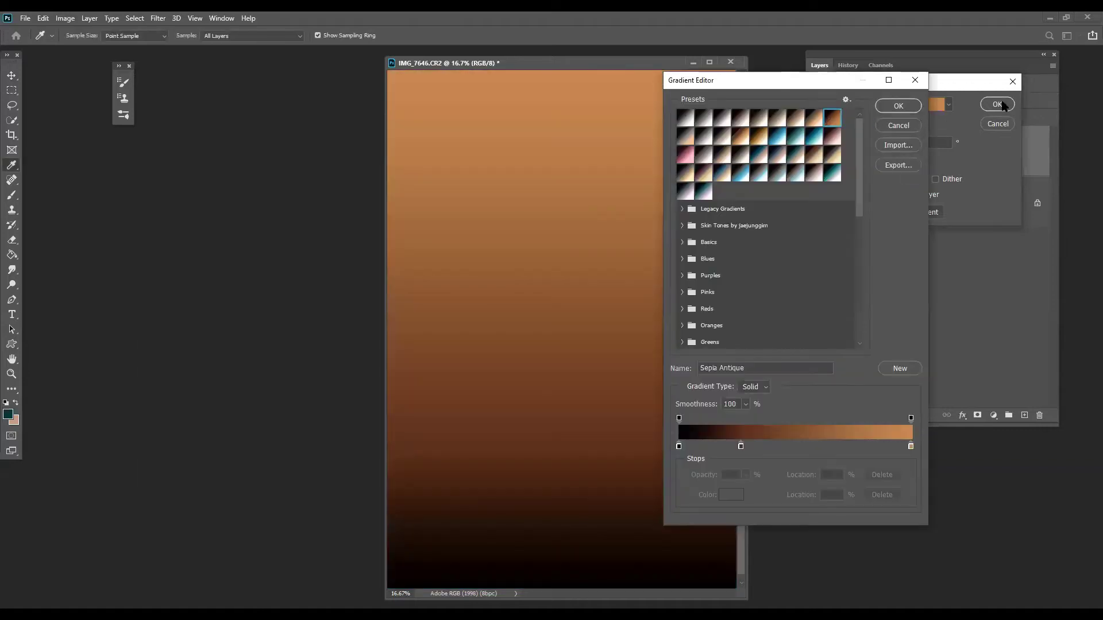
pyautogui.press('Return')
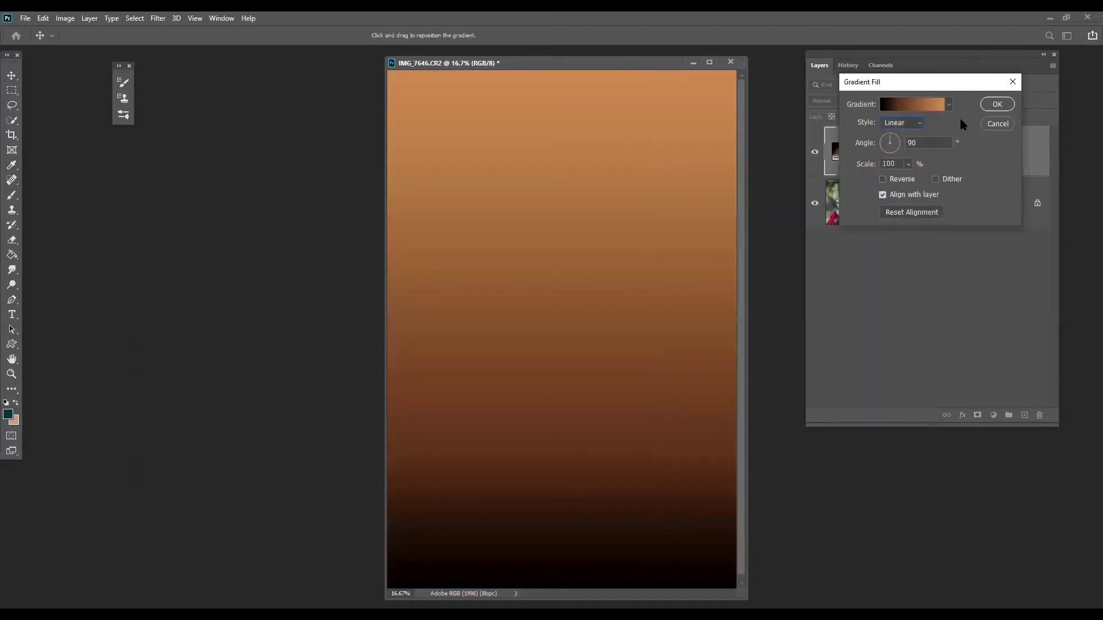
pyautogui.click(1000, 124)
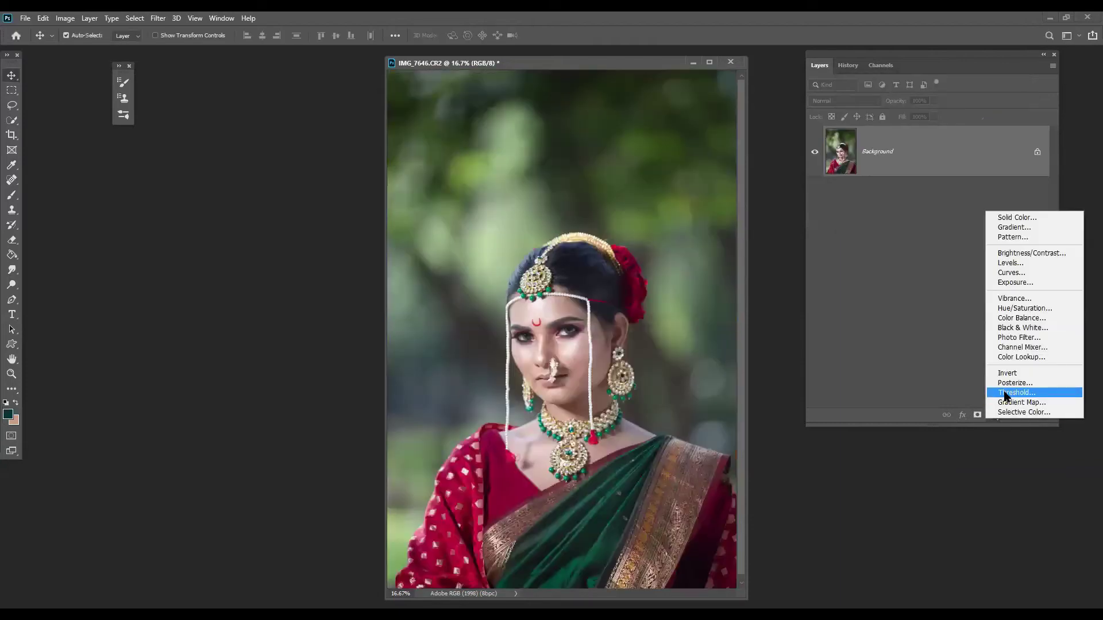
# - Add a Gradient Map adjustment layer and try the Noise gradient type before returning it to Solid
pyautogui.click(1006, 402)
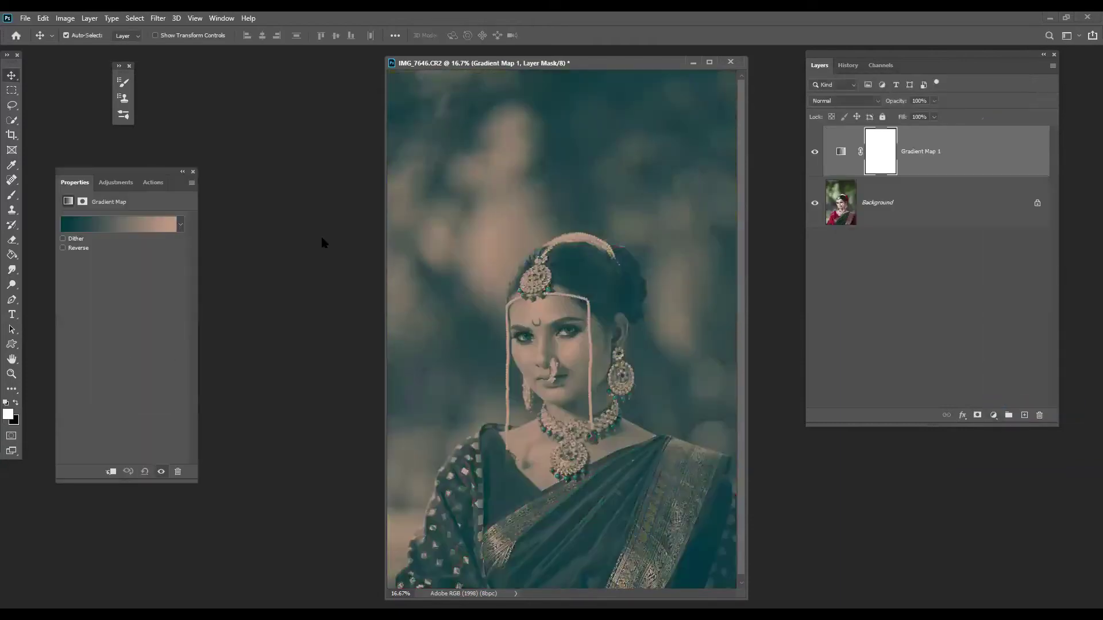
pyautogui.click(125, 226)
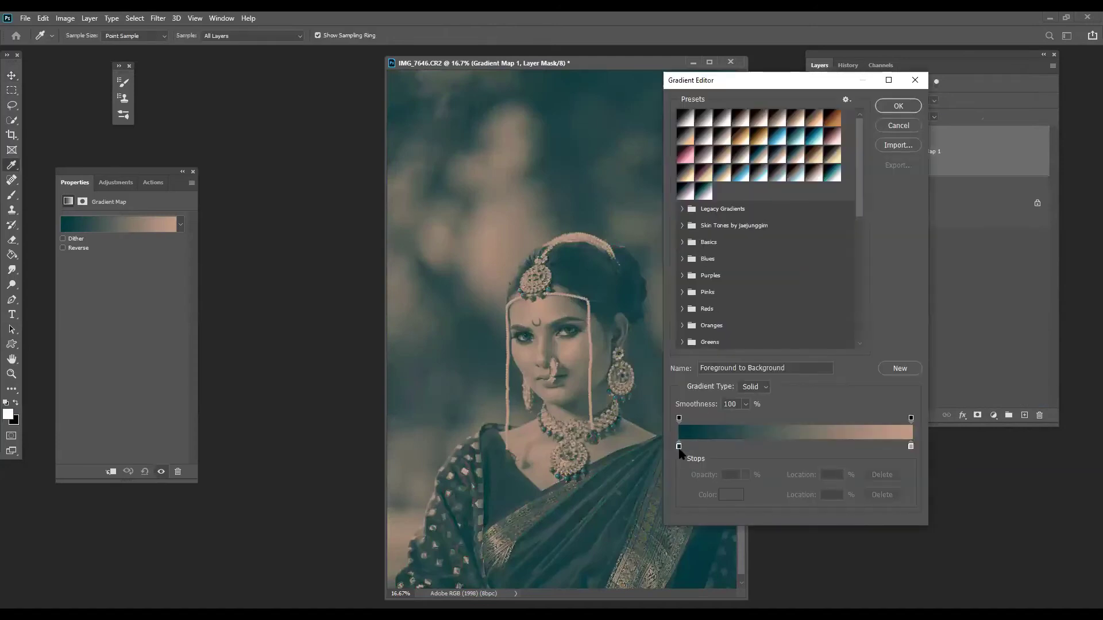
pyautogui.click(753, 388)
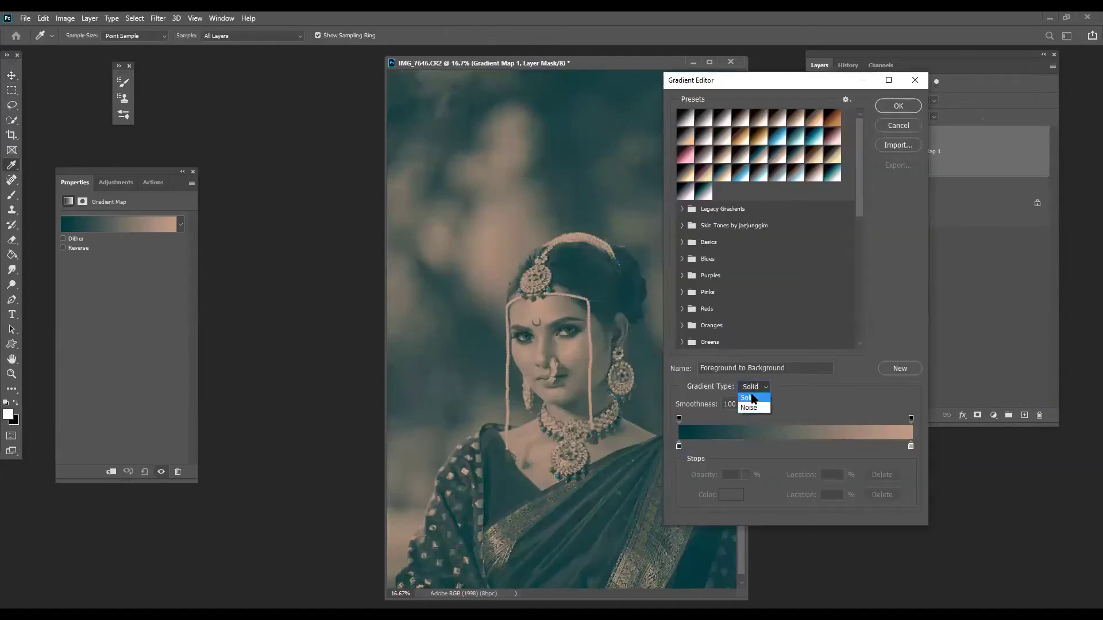
pyautogui.click(750, 408)
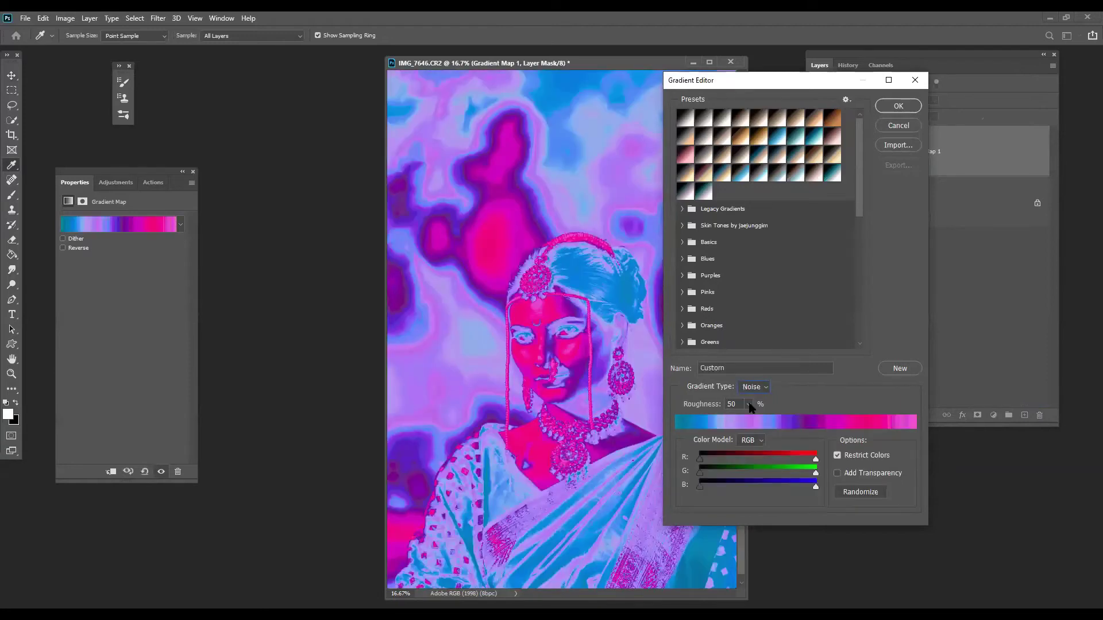
pyautogui.click(753, 387)
pyautogui.click(748, 398)
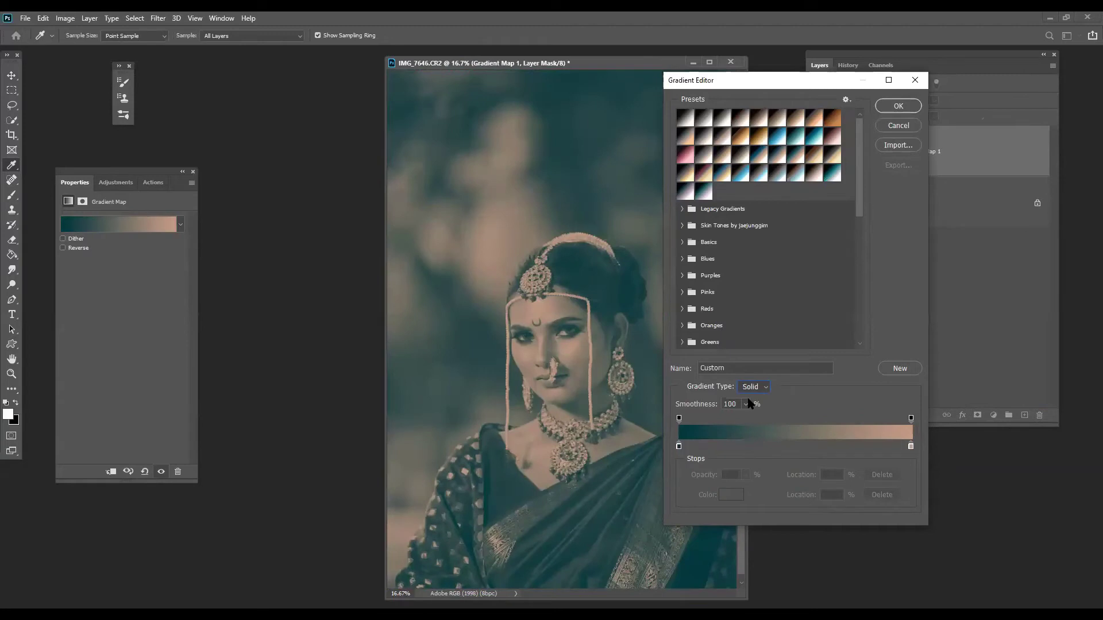
# - Try a Noise gradient with 7% roughness on the gradient map, switching added transparency on and off
pyautogui.click(750, 395)
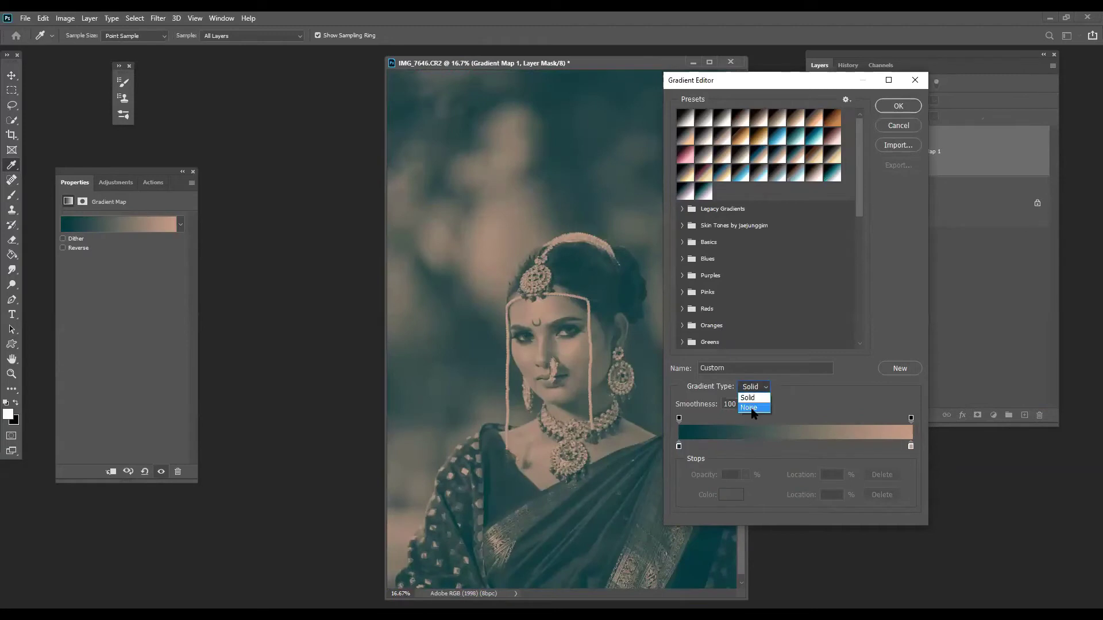
pyautogui.click(750, 408)
pyautogui.click(748, 404)
pyautogui.moveTo(748, 418); pyautogui.dragTo(726, 422)
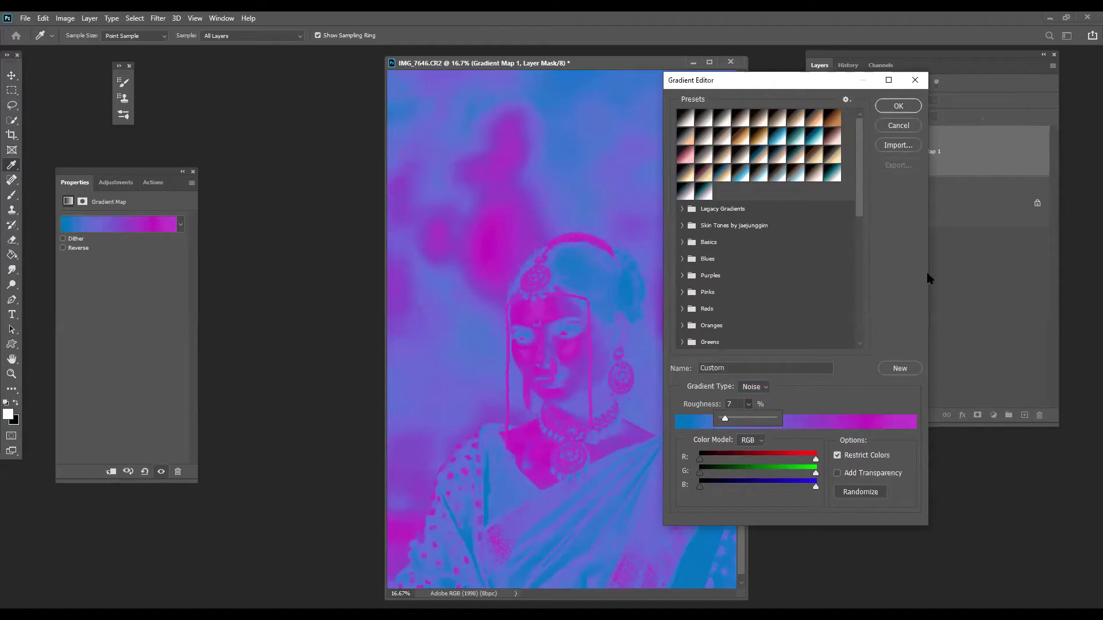
pyautogui.click(855, 404)
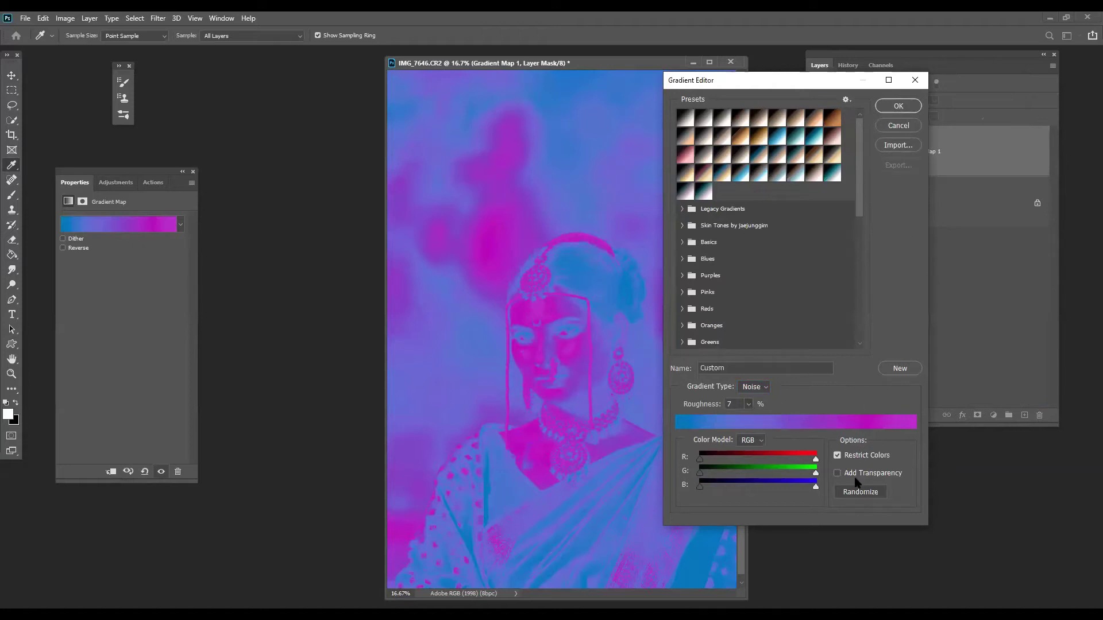
pyautogui.click(837, 474)
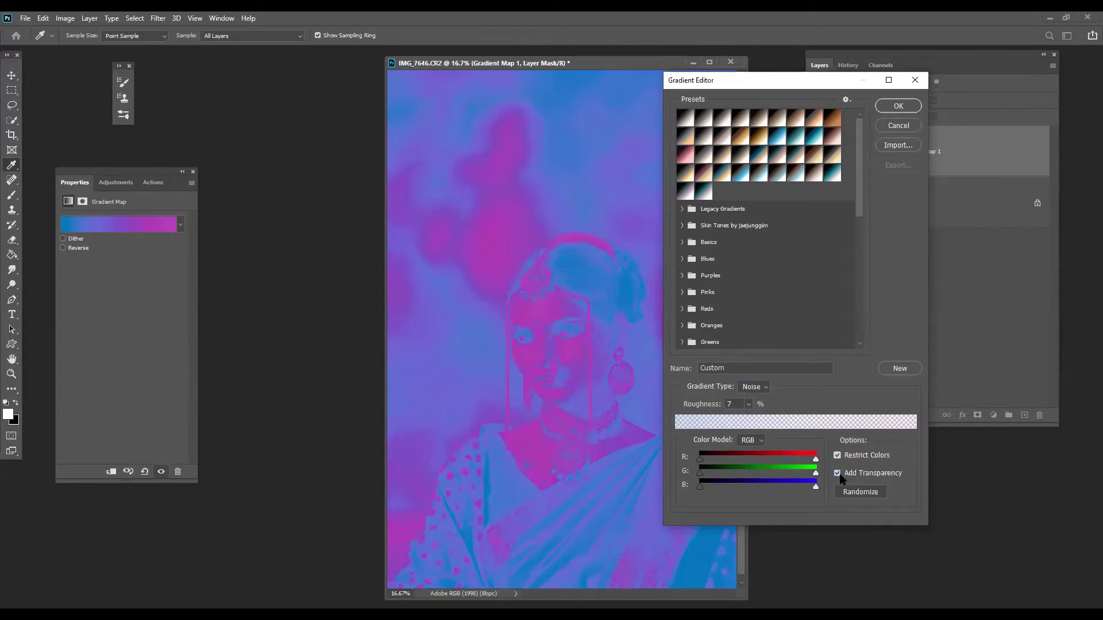
pyautogui.click(838, 473)
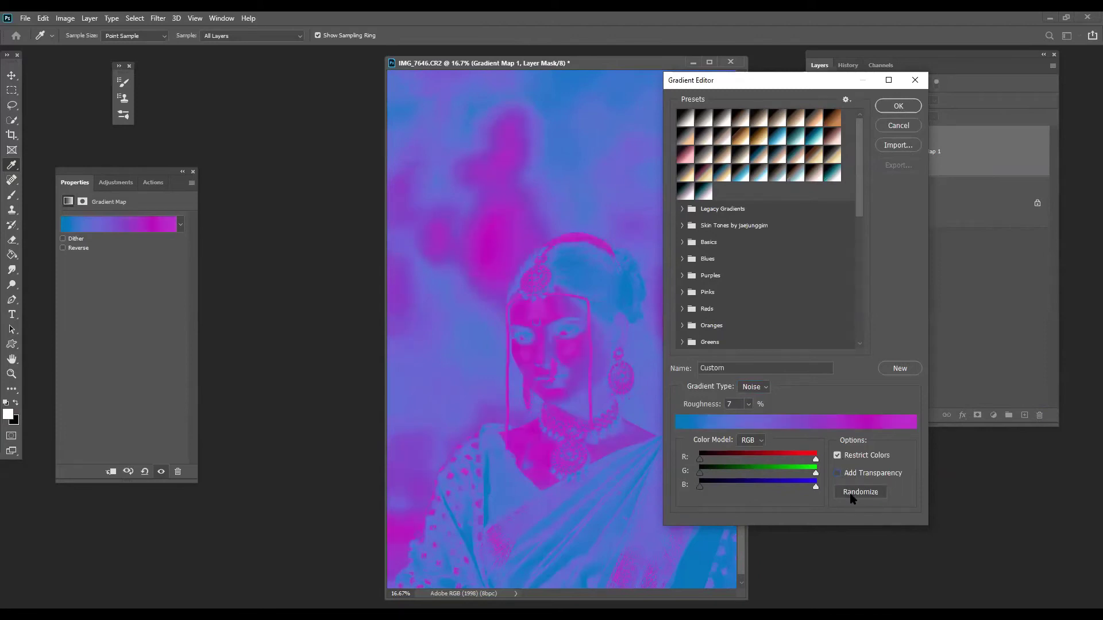
# - Randomize the noise gradient's colours several times, discard the changes and delete the Gradient Map 1 layer
pyautogui.click(853, 495)
pyautogui.click(852, 495)
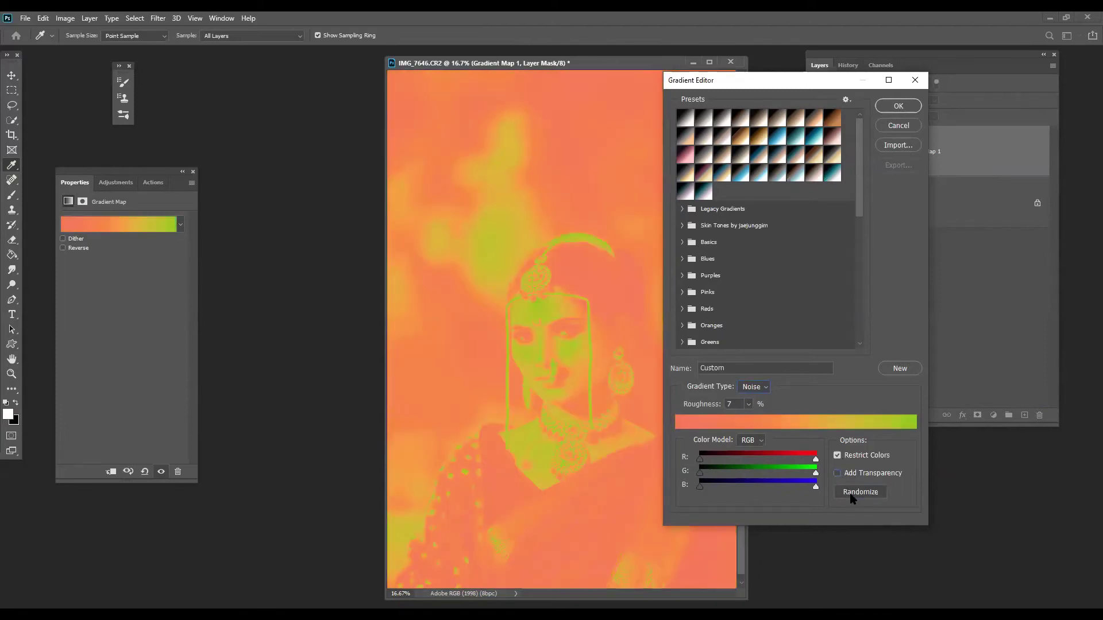
pyautogui.click(852, 495)
pyautogui.click(853, 494)
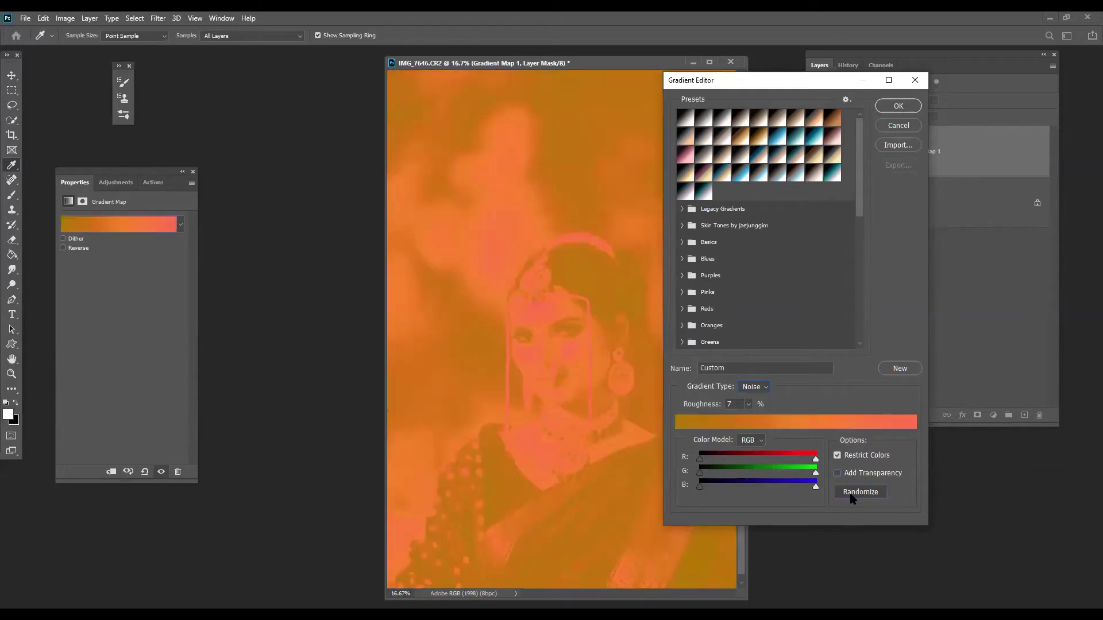
pyautogui.click(852, 493)
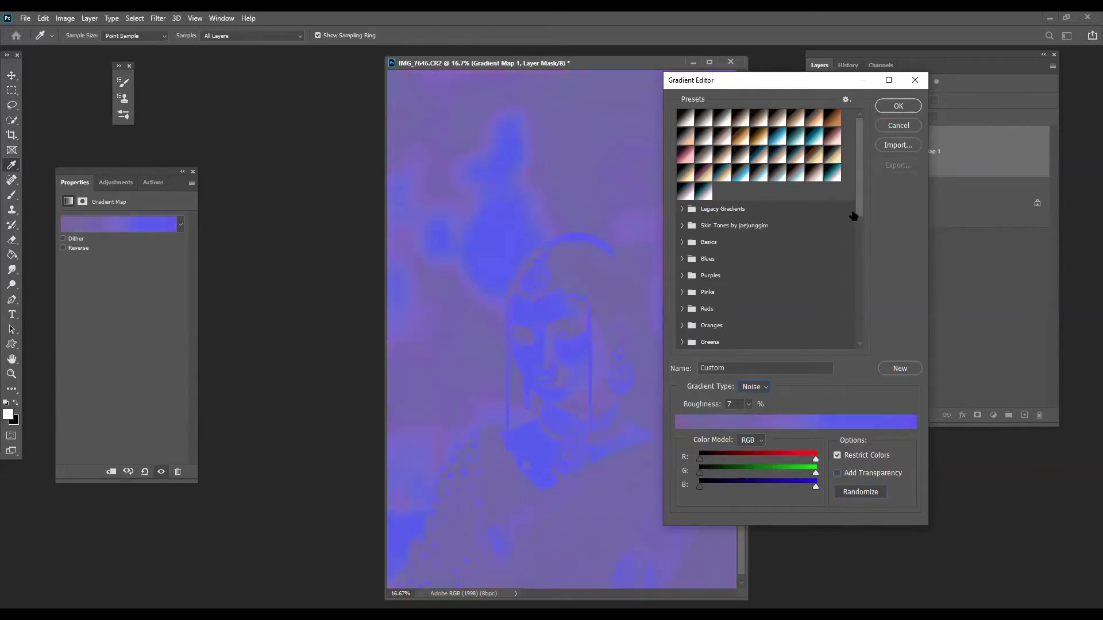
pyautogui.click(899, 126)
pyautogui.moveTo(955, 152); pyautogui.dragTo(1039, 414)
# - Add a Gradient Map adjustment layer above the Background using the Platinum preset
pyautogui.click(993, 415)
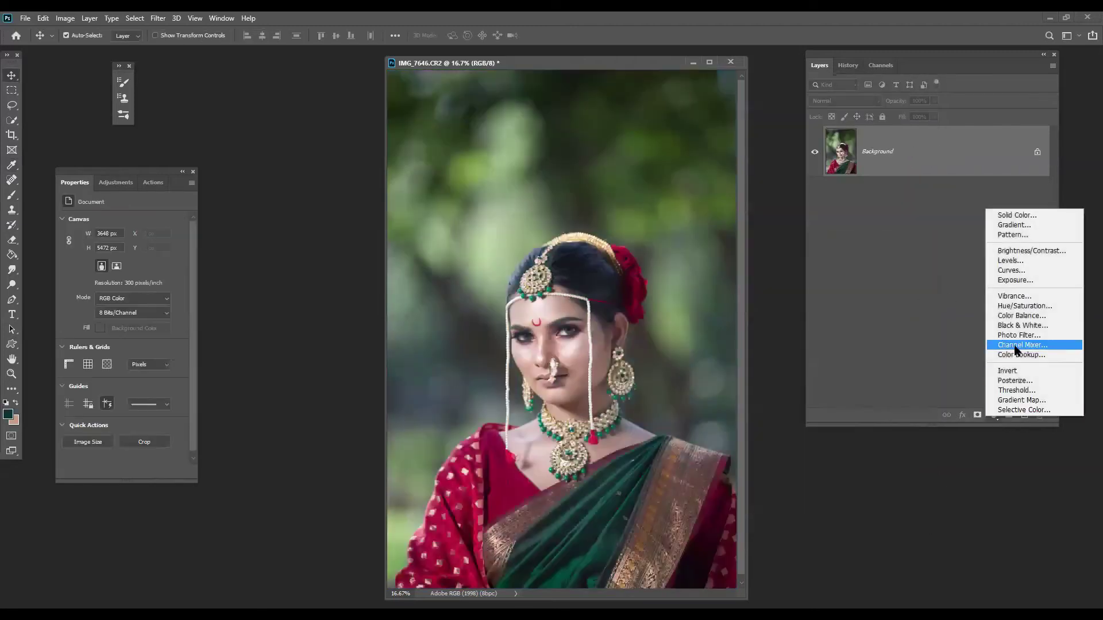
pyautogui.click(1016, 401)
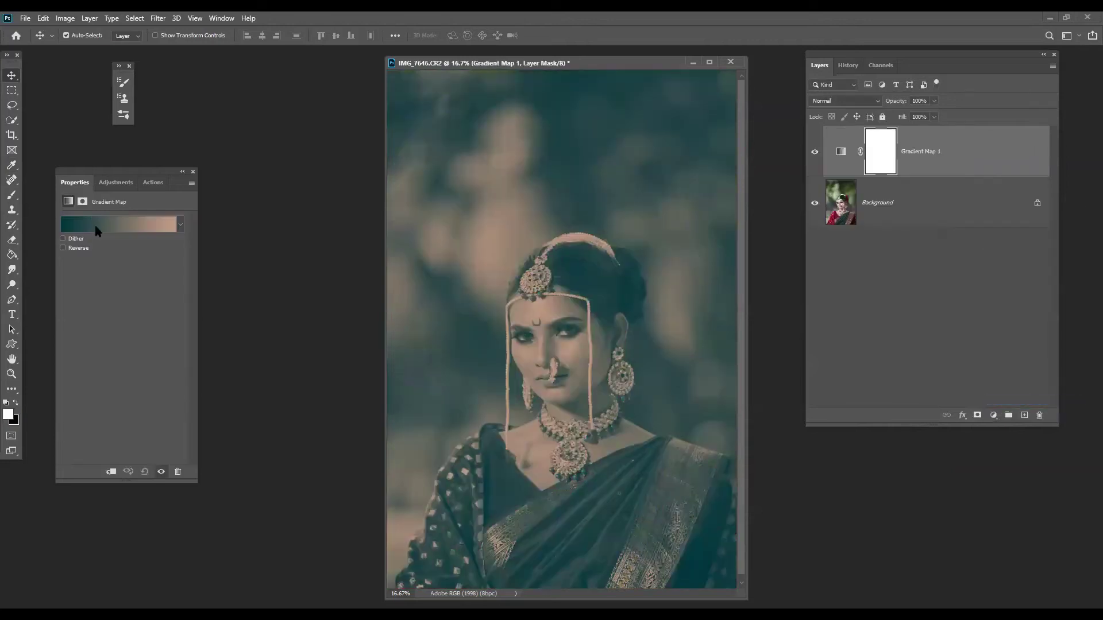
pyautogui.click(95, 229)
pyautogui.click(684, 117)
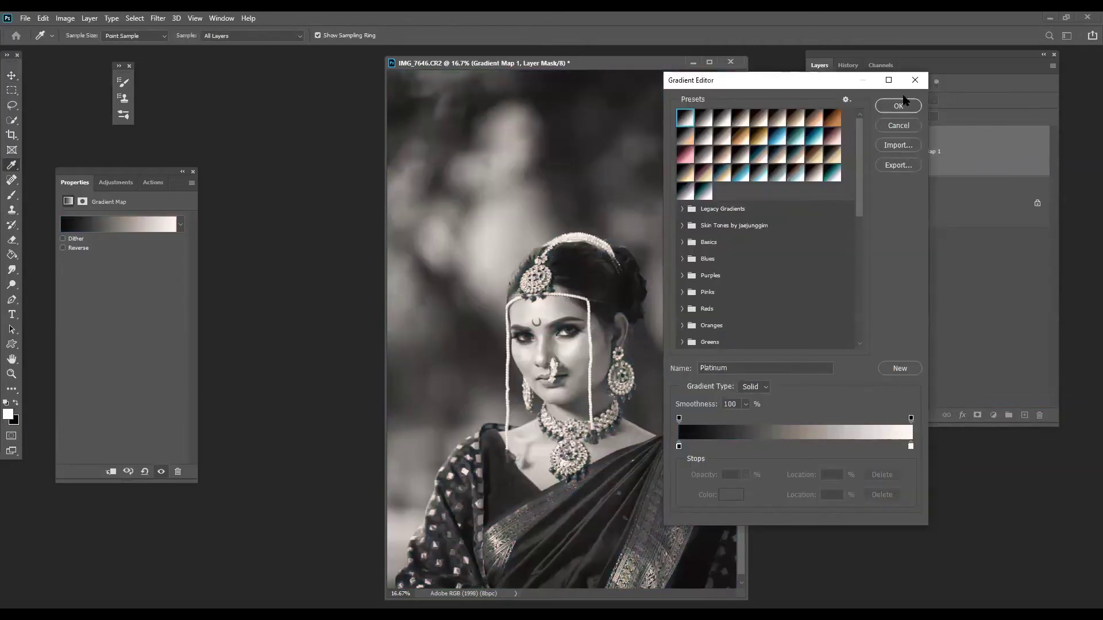
pyautogui.click(897, 106)
# - Blend the Gradient Map 1 layer in Soft Light at 50% fill and select its adjustment for editing
pyautogui.click(843, 100)
pyautogui.click(831, 249)
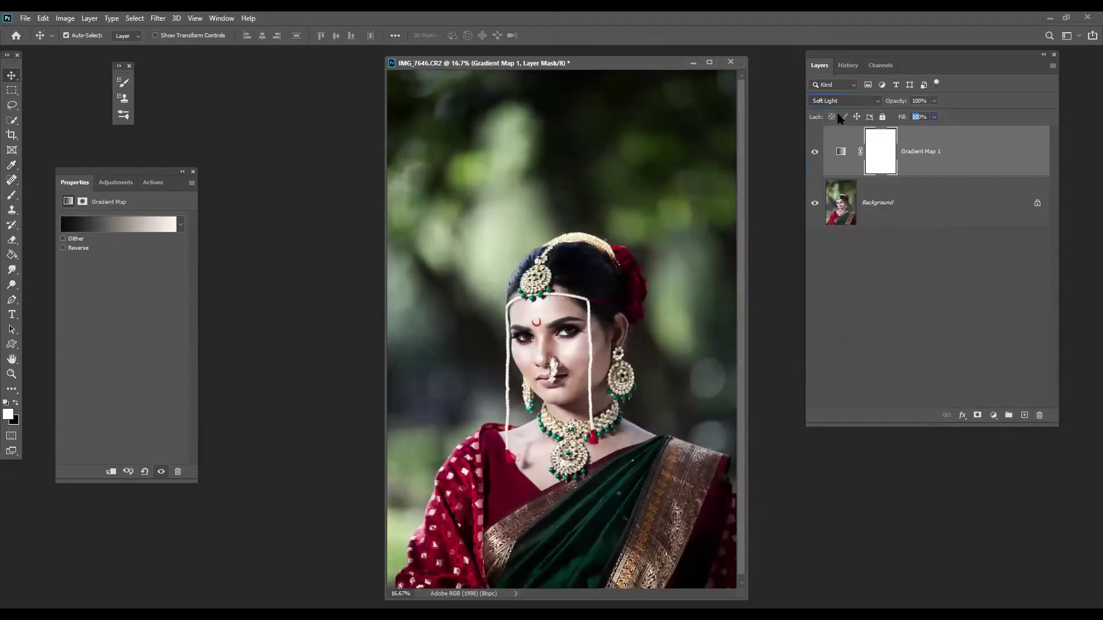
pyautogui.write('50')
pyautogui.press('Return')
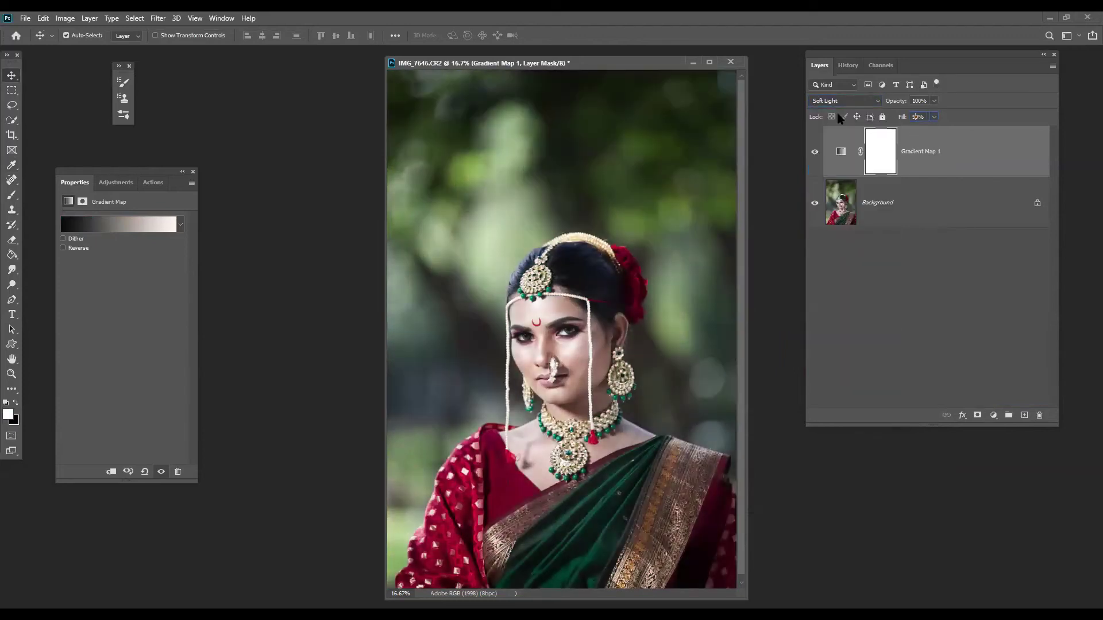
pyautogui.click(840, 154)
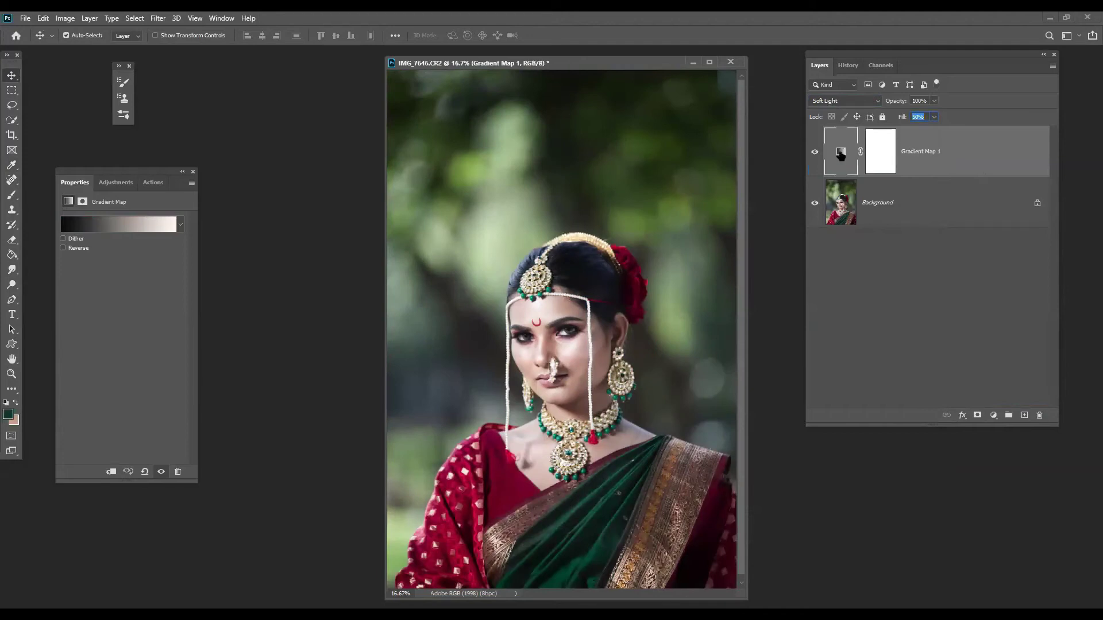
# - Switch the gradient map to a Noise gradient with 9% roughness and restricted colours
pyautogui.click(111, 224)
pyautogui.click(754, 388)
pyautogui.click(755, 409)
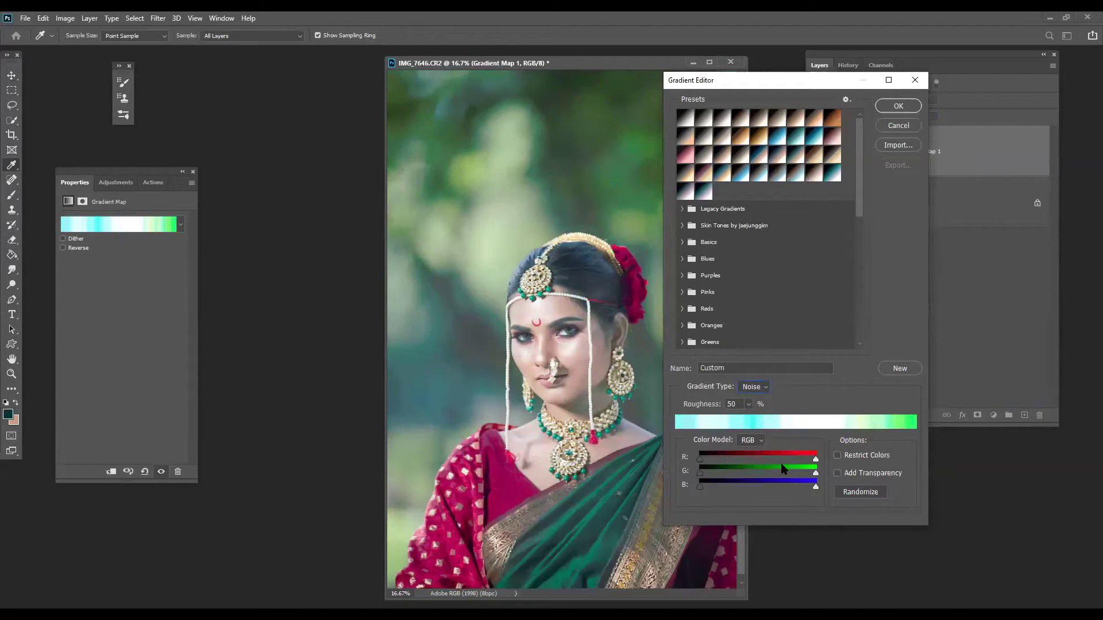
pyautogui.moveTo(749, 406); pyautogui.dragTo(727, 430)
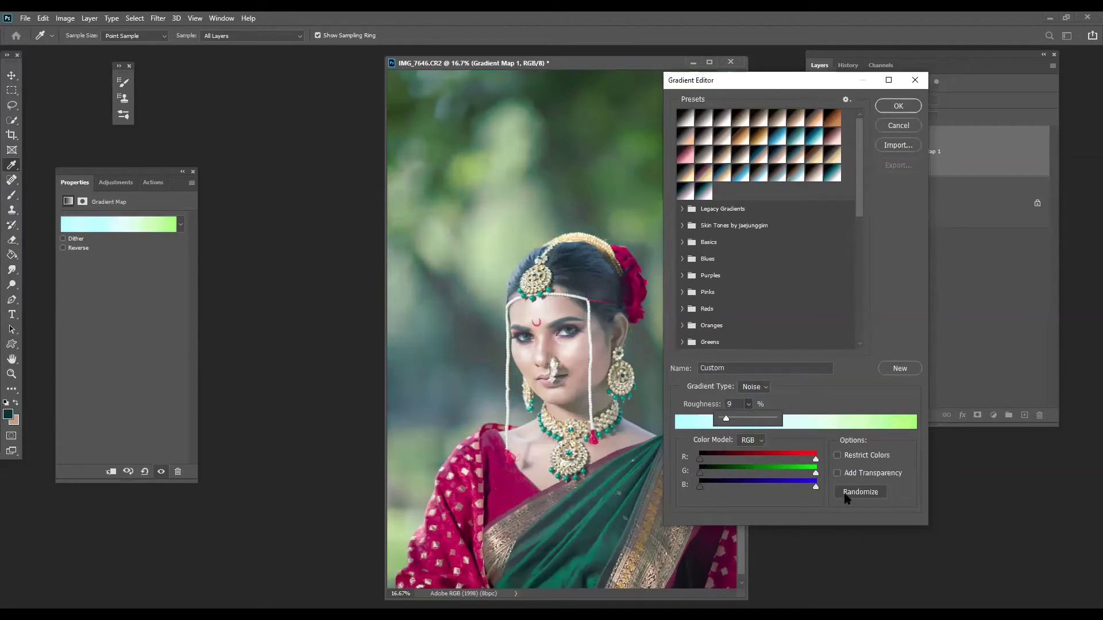
pyautogui.click(837, 456)
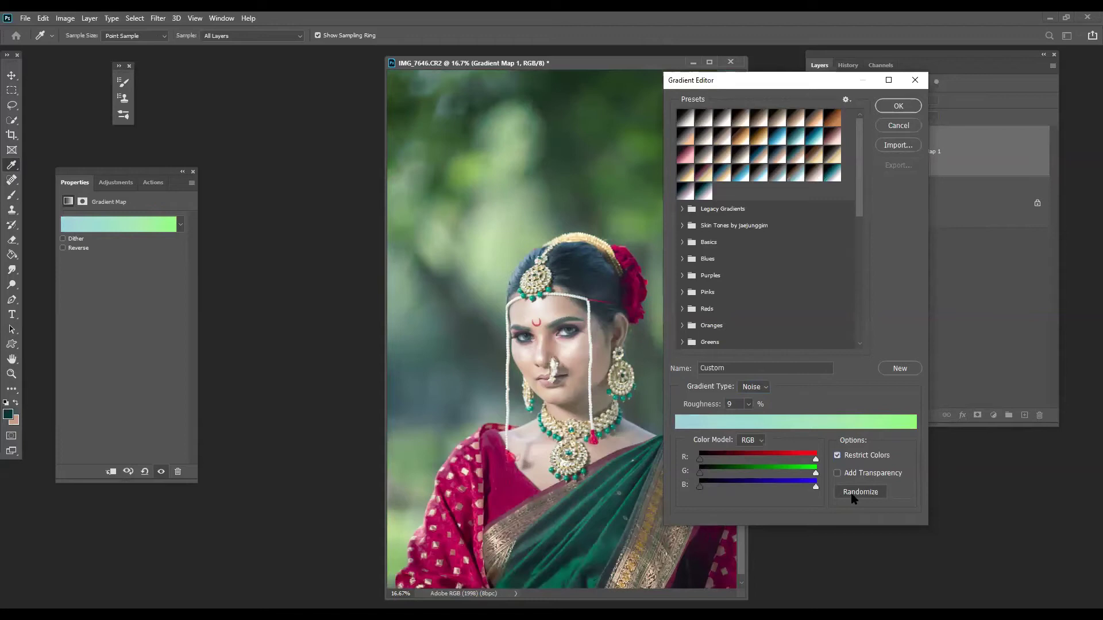
# - Randomize the restricted noise gradient's colours three times to compare the looks on the portrait
pyautogui.click(856, 494)
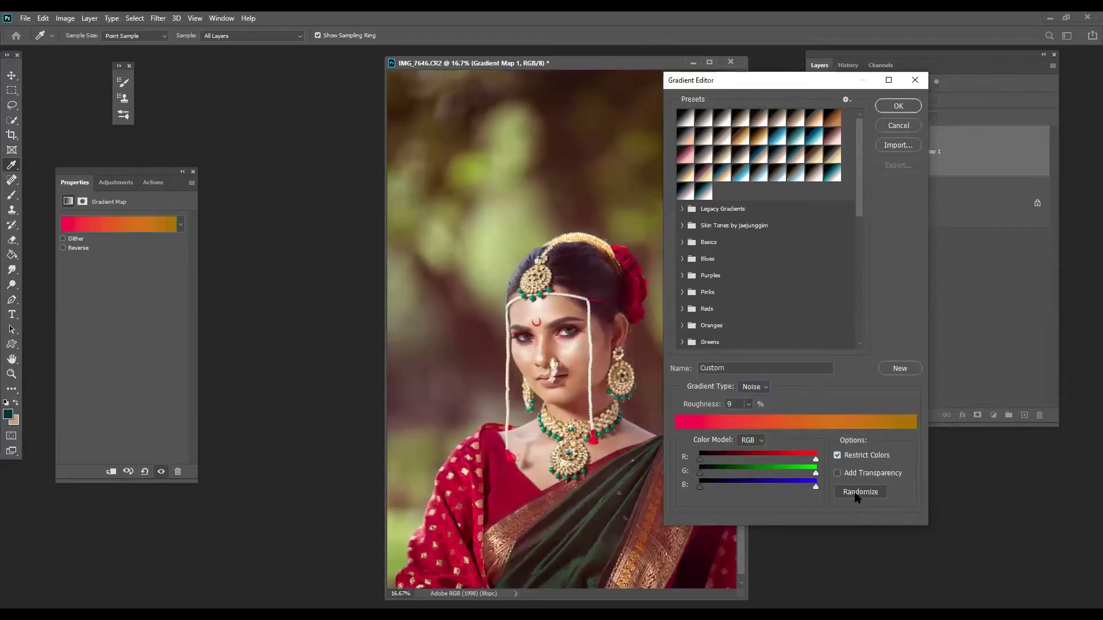
pyautogui.click(855, 494)
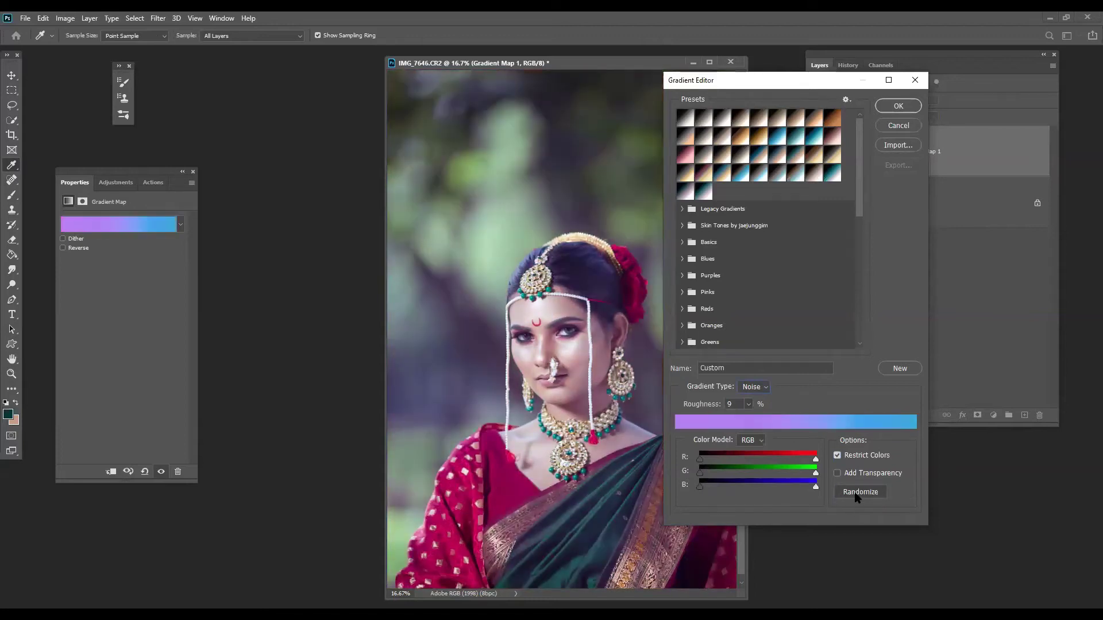
pyautogui.click(856, 494)
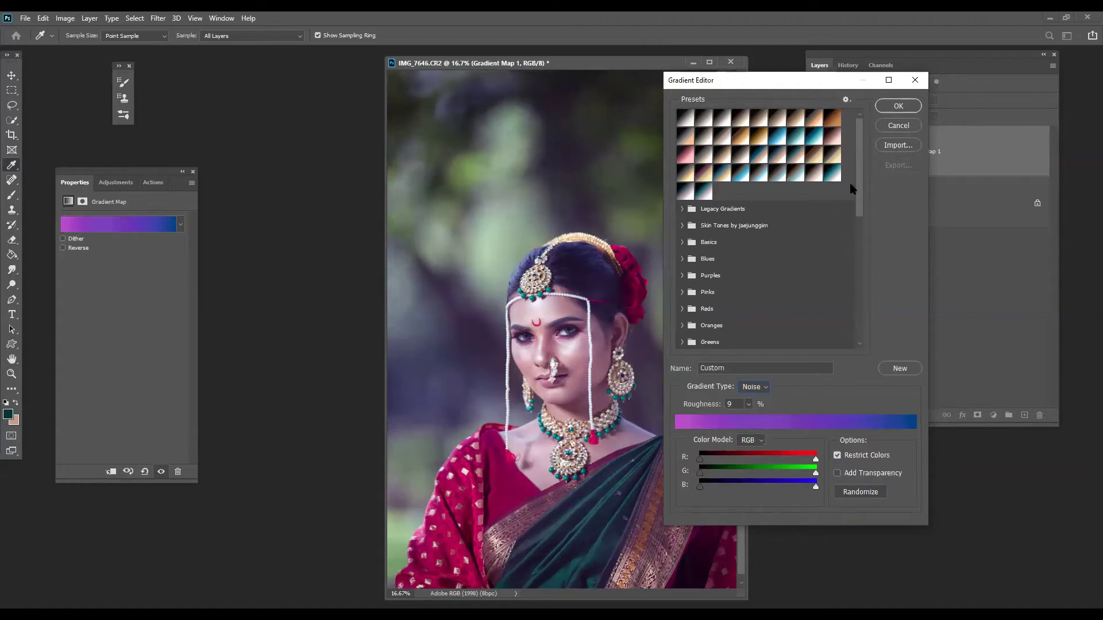
pyautogui.click(898, 149)
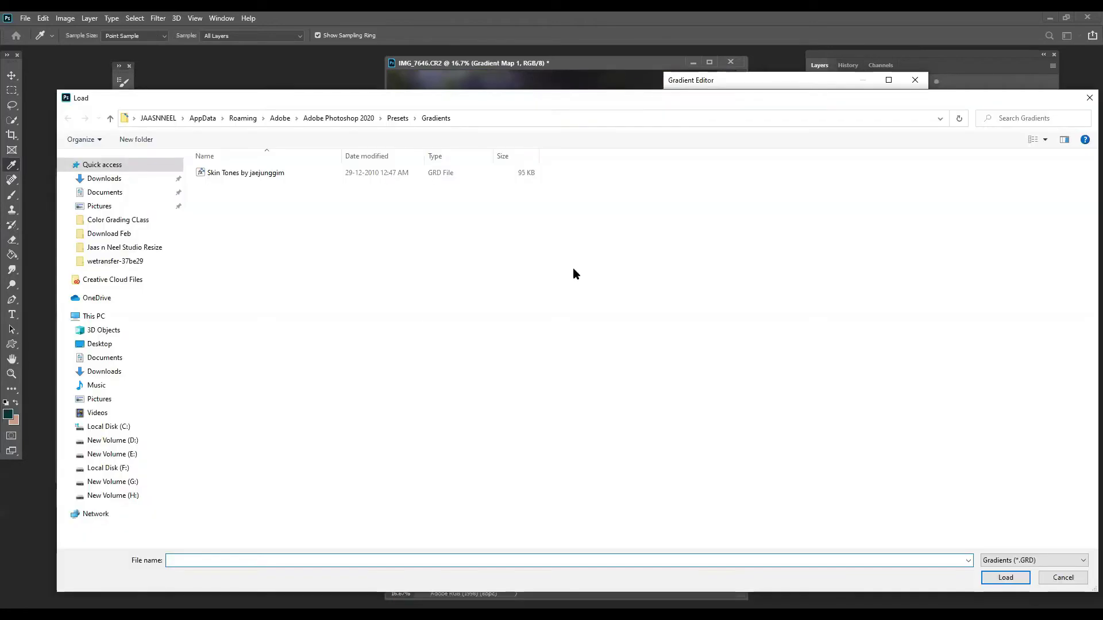
pyautogui.press('Escape')
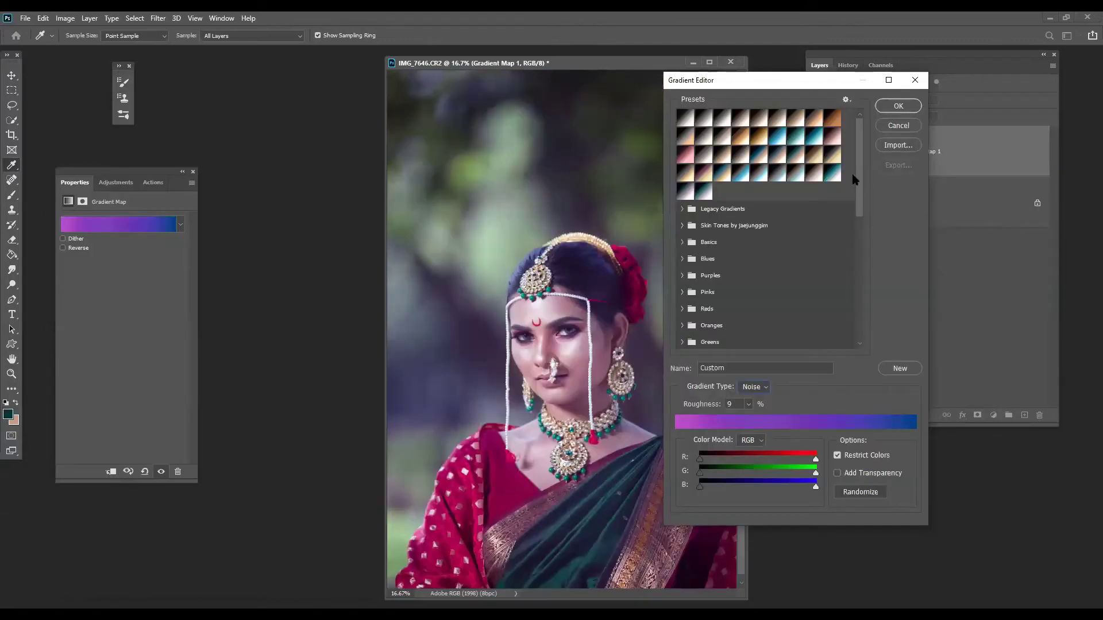
pyautogui.click(845, 100)
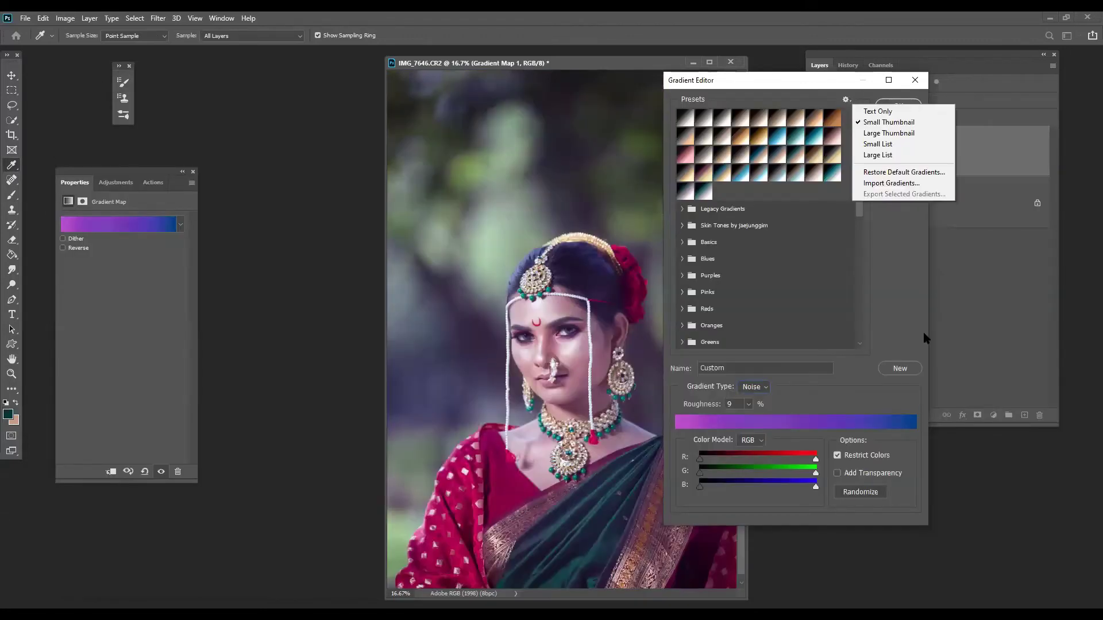
pyautogui.click(906, 373)
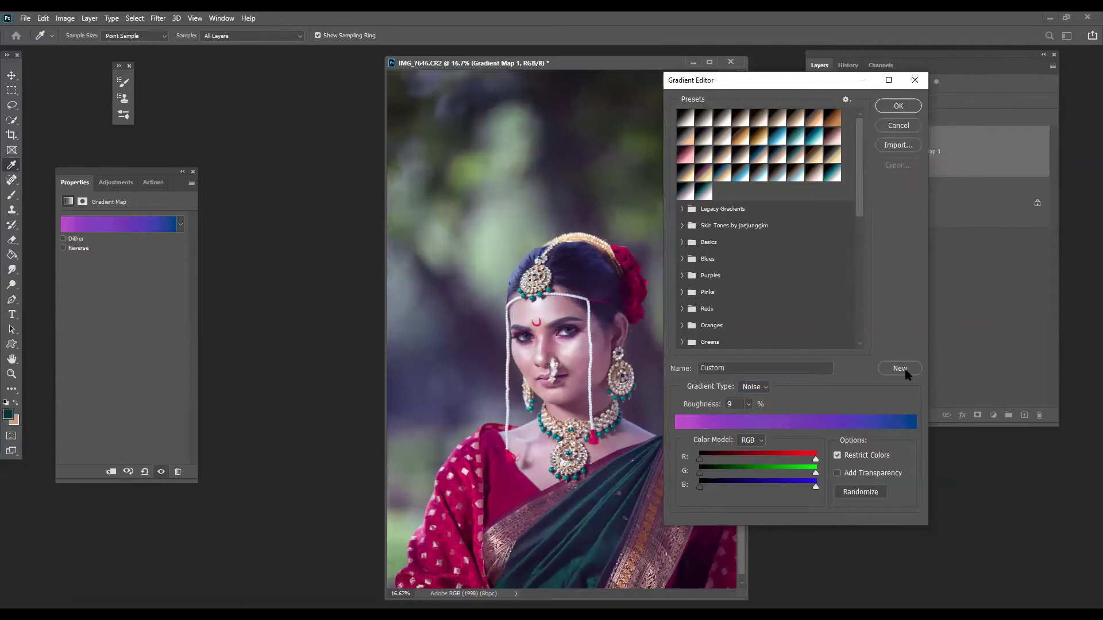
# - Randomize the noise gradient to a green colour range and save it as a new gradient preset
pyautogui.click(860, 493)
pyautogui.click(861, 493)
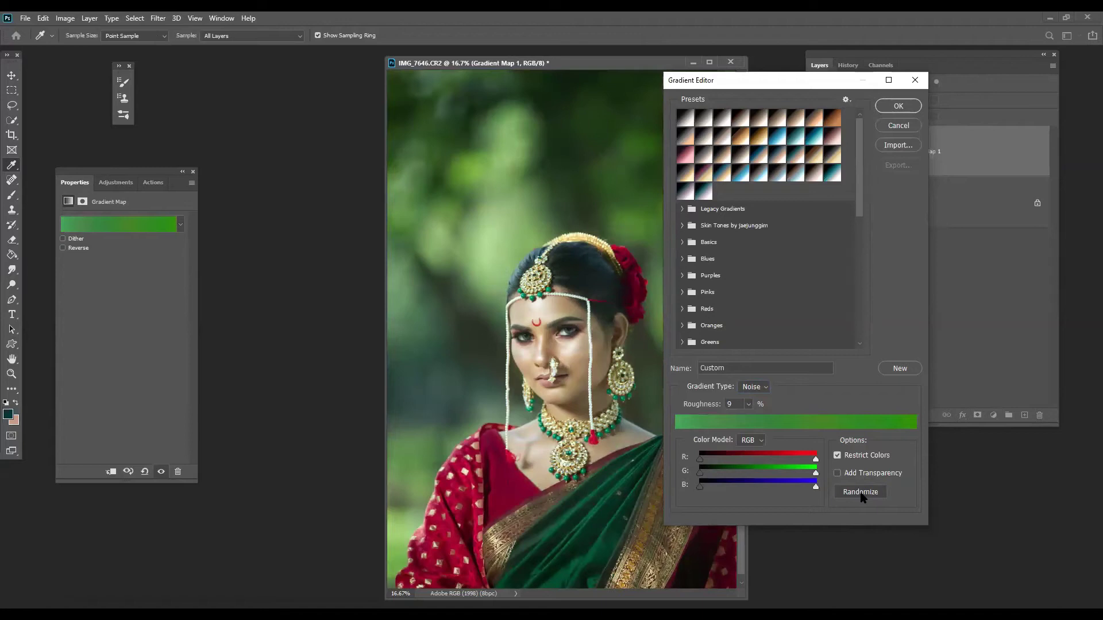
pyautogui.click(900, 369)
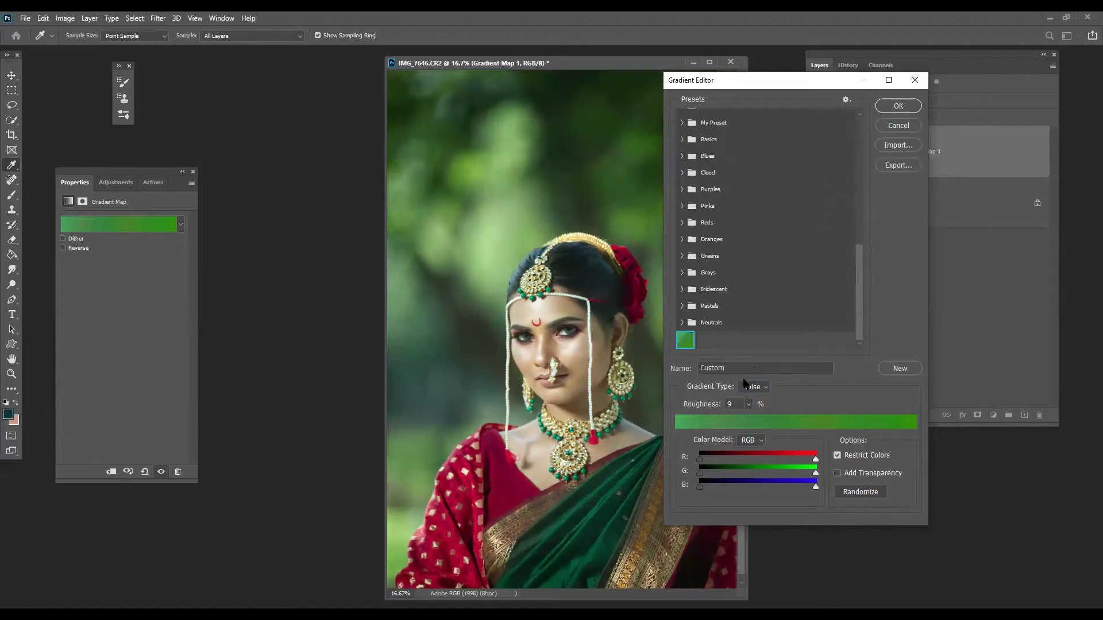
# - Randomize the noise gradient's colours several more times and apply the purple result to the gradient map
pyautogui.click(863, 497)
pyautogui.click(863, 497)
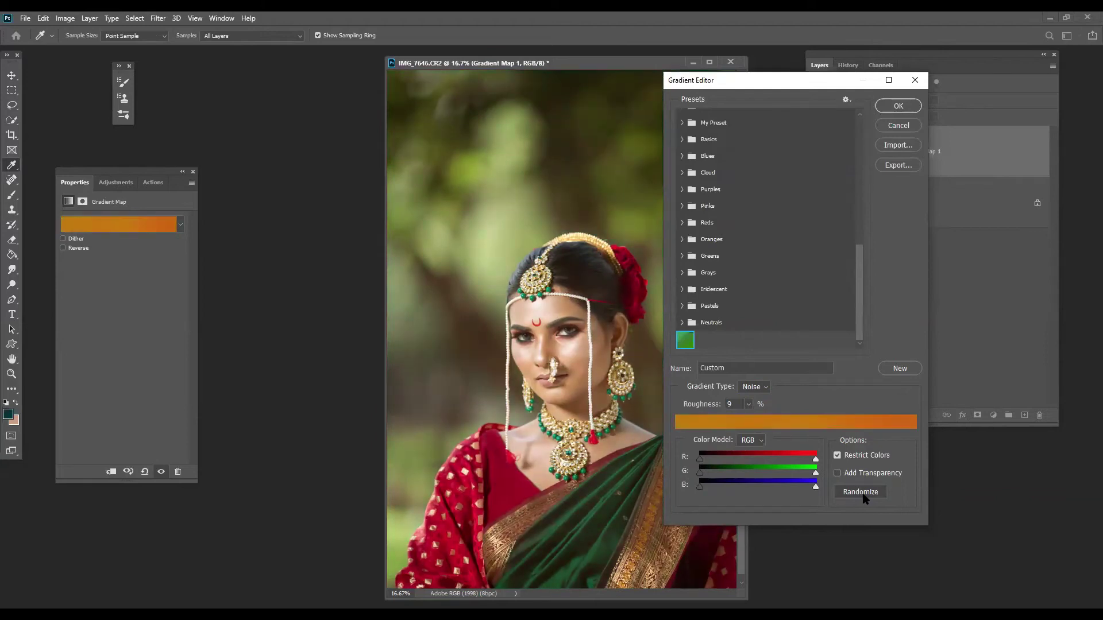
pyautogui.click(863, 498)
pyautogui.click(864, 498)
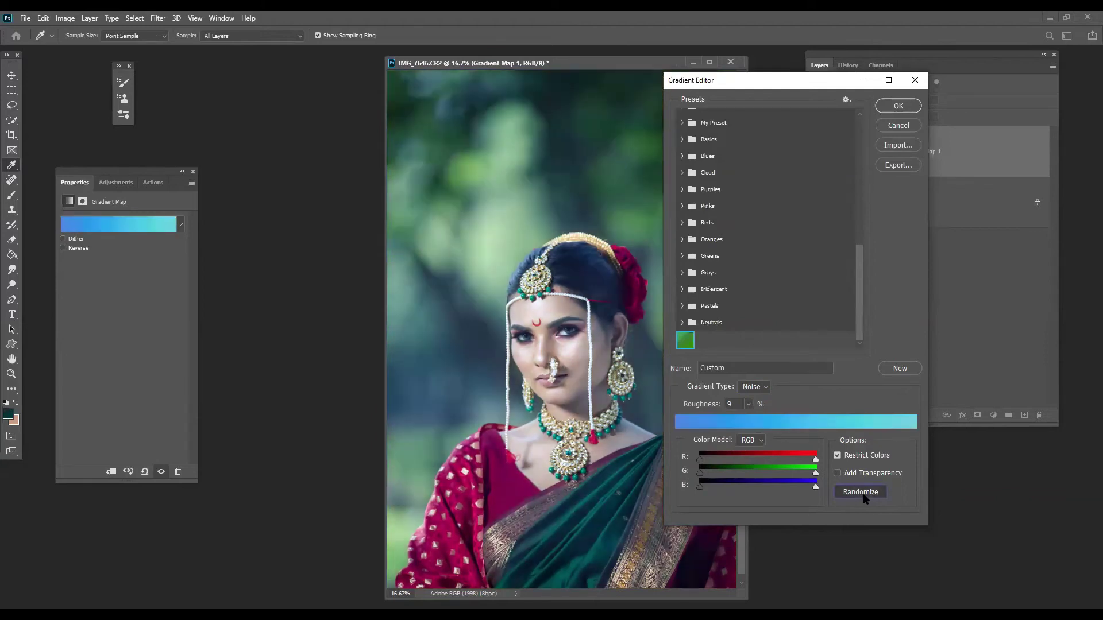
pyautogui.click(864, 498)
pyautogui.click(863, 498)
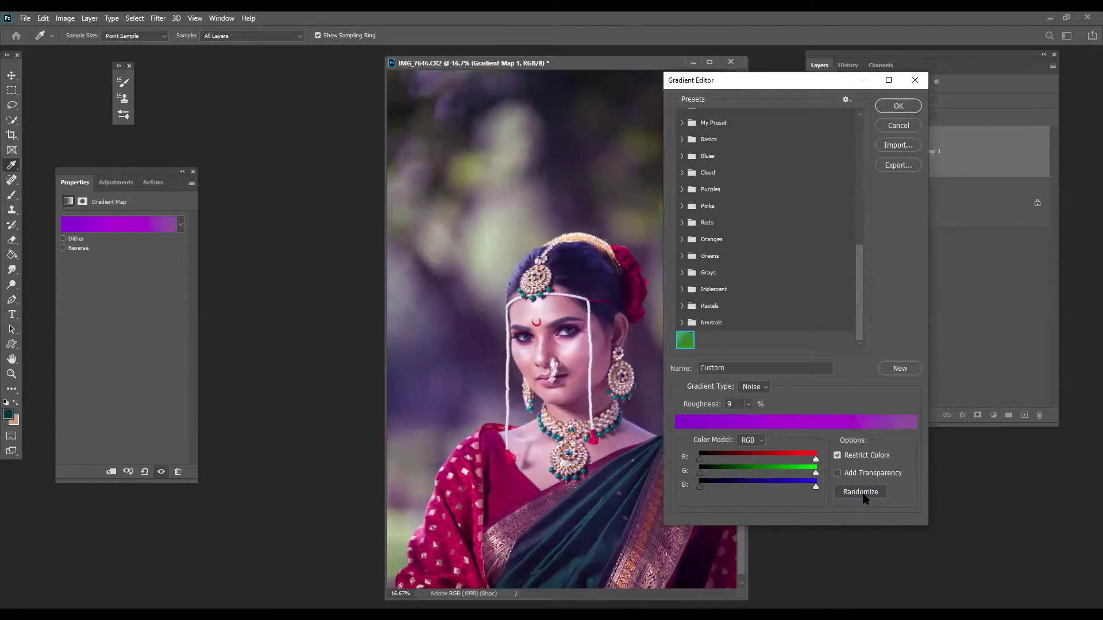
pyautogui.click(896, 107)
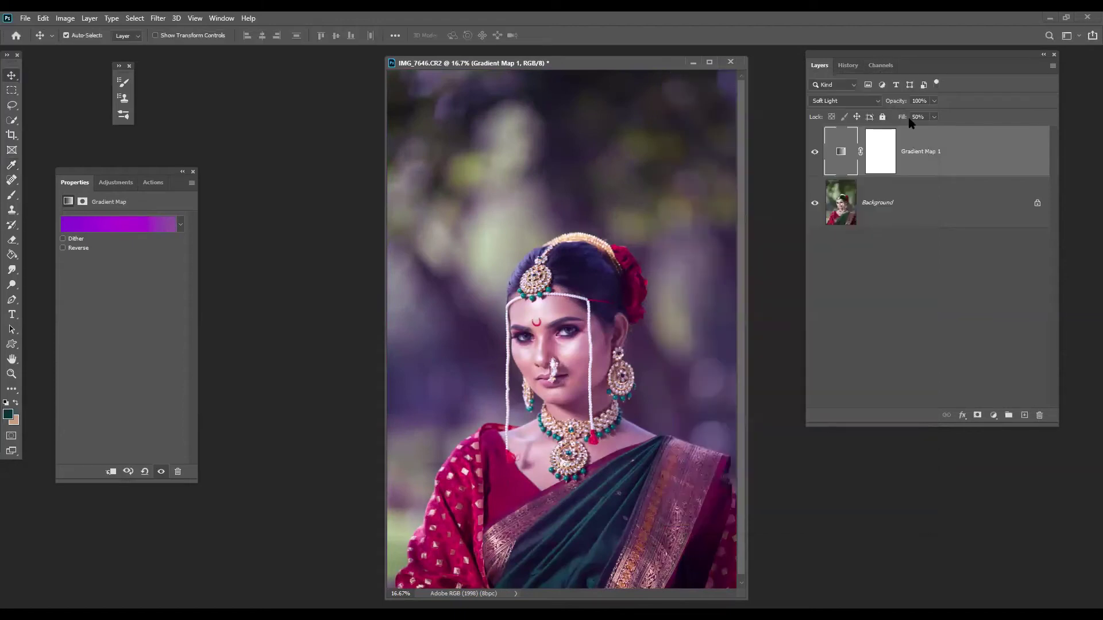
# - Delete the Gradient Map 1 layer and close IMG_7646.CR2 without saving the changes
pyautogui.moveTo(901, 158); pyautogui.dragTo(1041, 415)
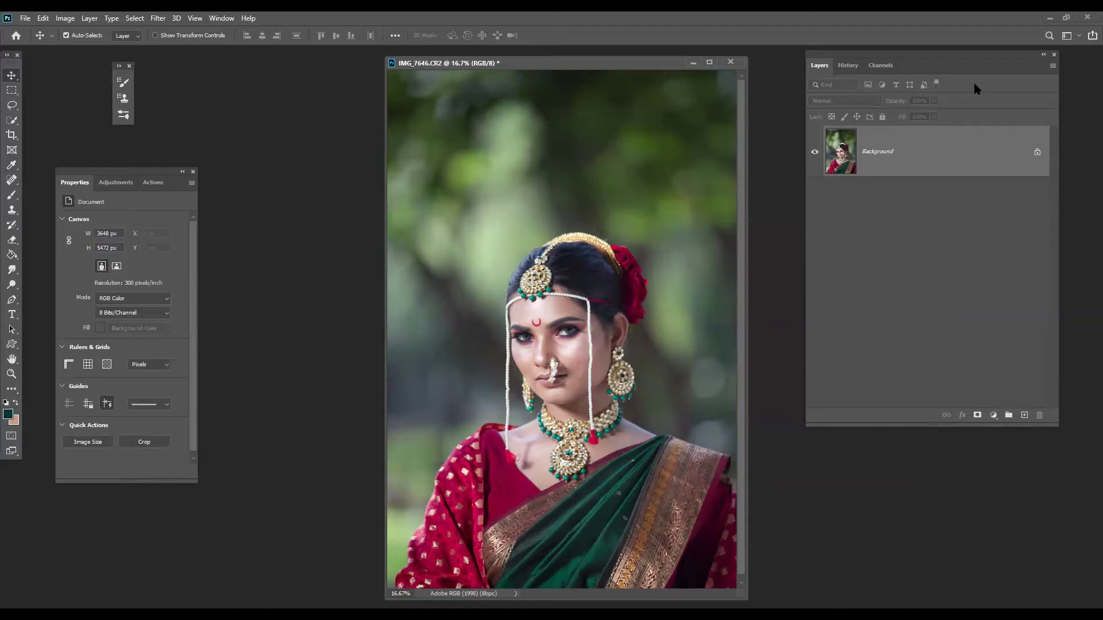
pyautogui.click(729, 63)
pyautogui.click(547, 238)
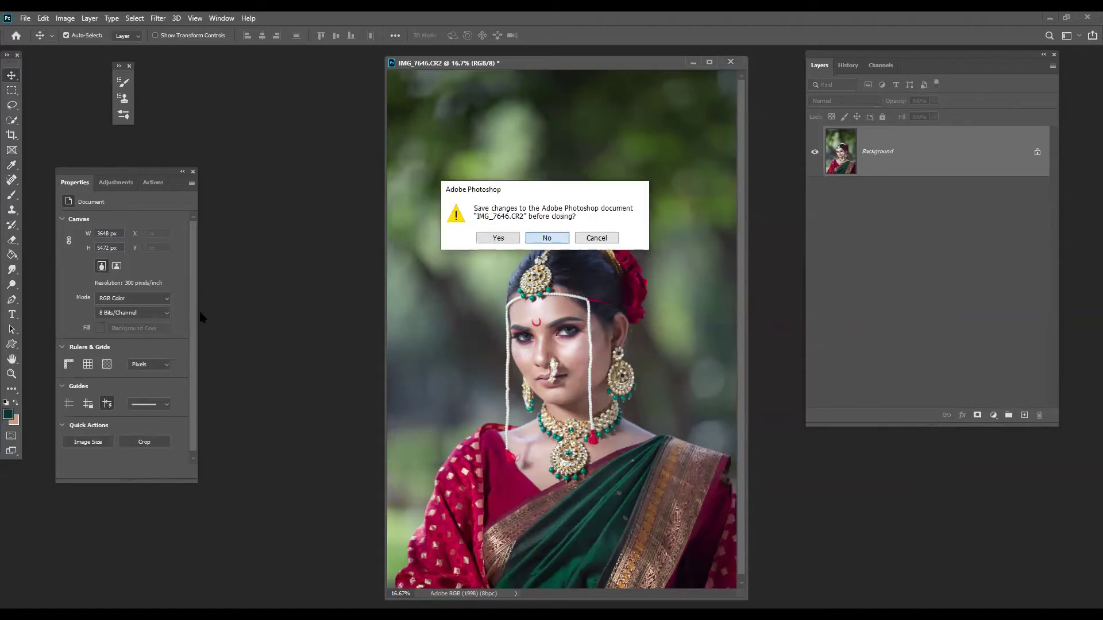
# - Open the raw photo IMG_7670.CR2 from the wetransfer-37be29 folder inside Color Grading CLass on drive H, keeping its default raw settings
pyautogui.hotkey('ctrl', 'o')
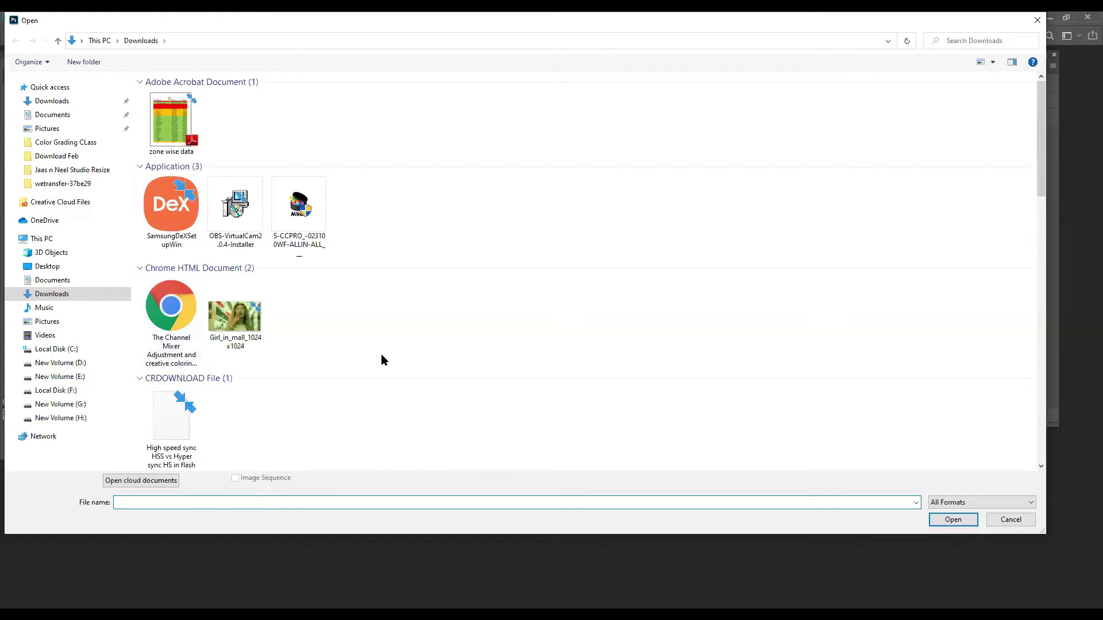
pyautogui.click(64, 419)
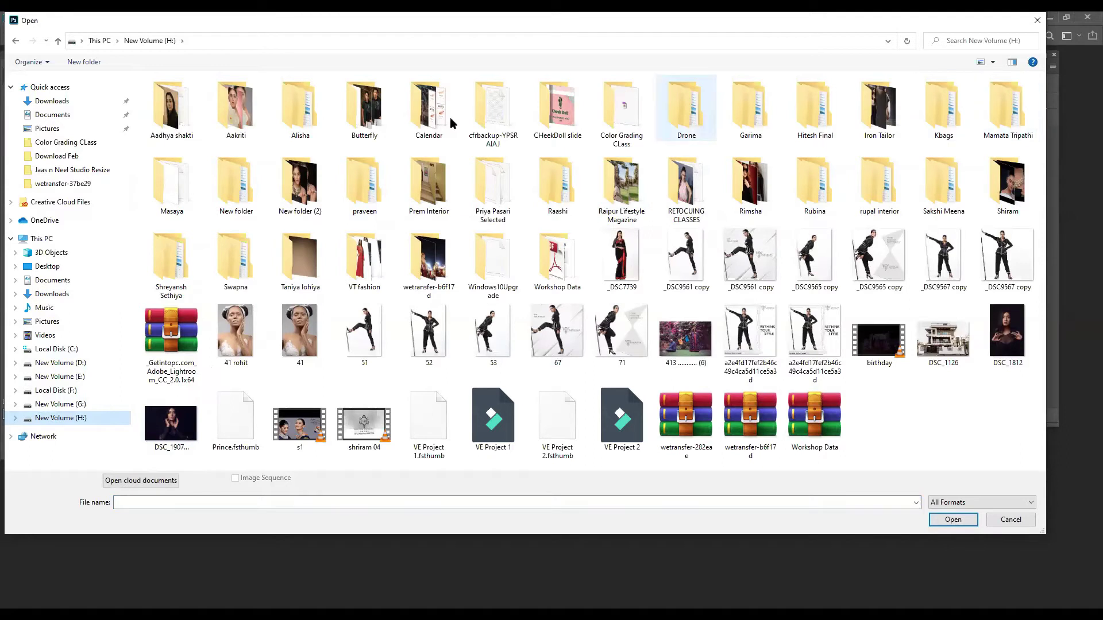
pyautogui.click(630, 118)
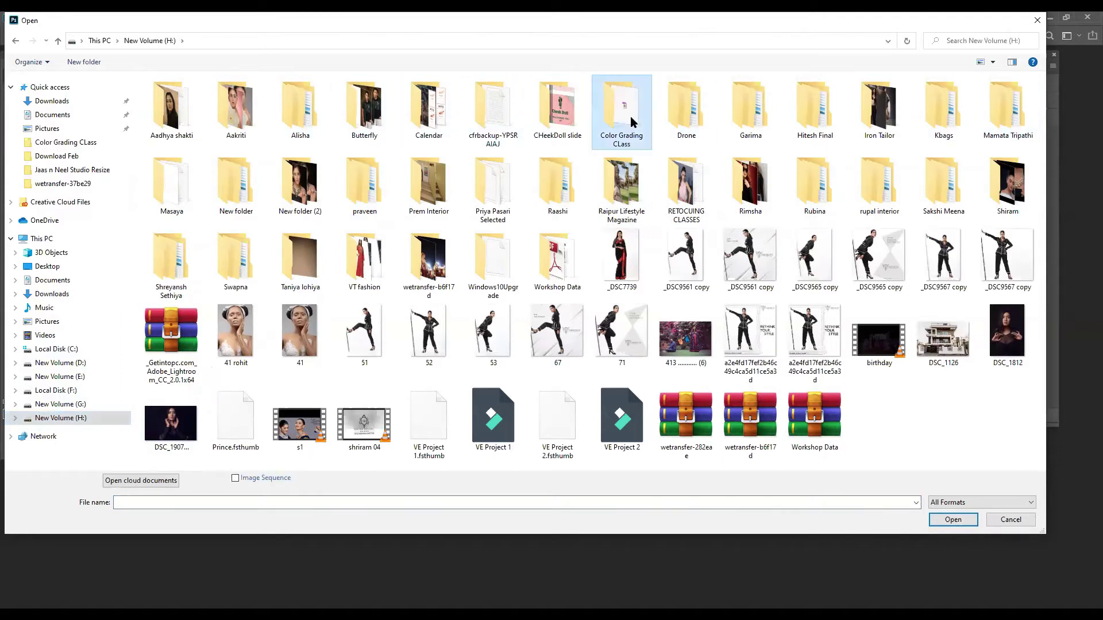
pyautogui.doubleClick(629, 116)
pyautogui.doubleClick(302, 117)
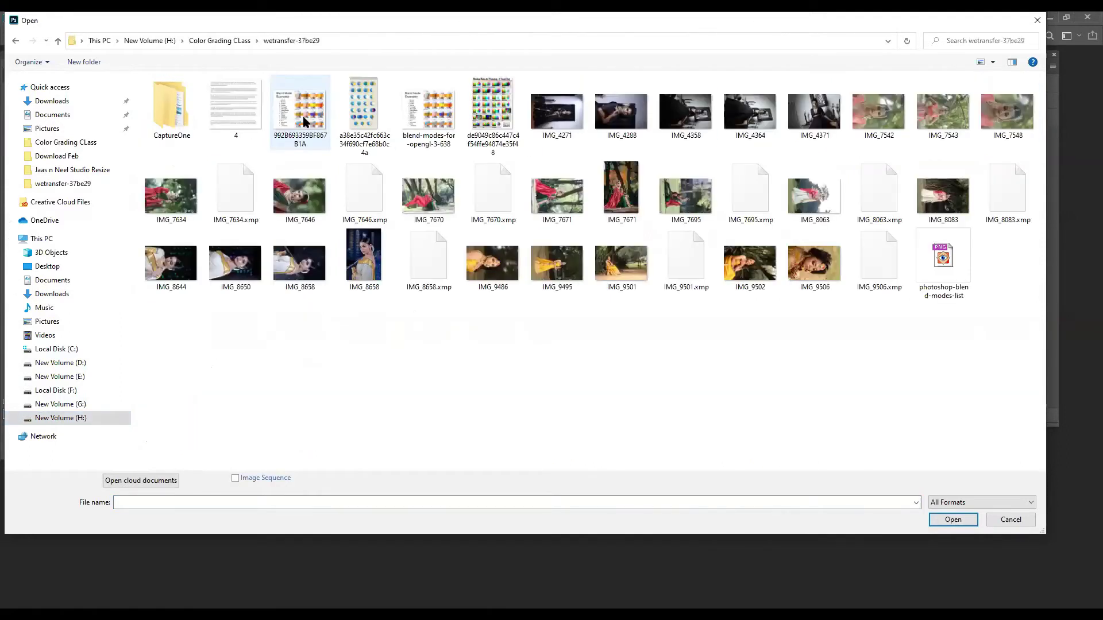
pyautogui.doubleClick(421, 211)
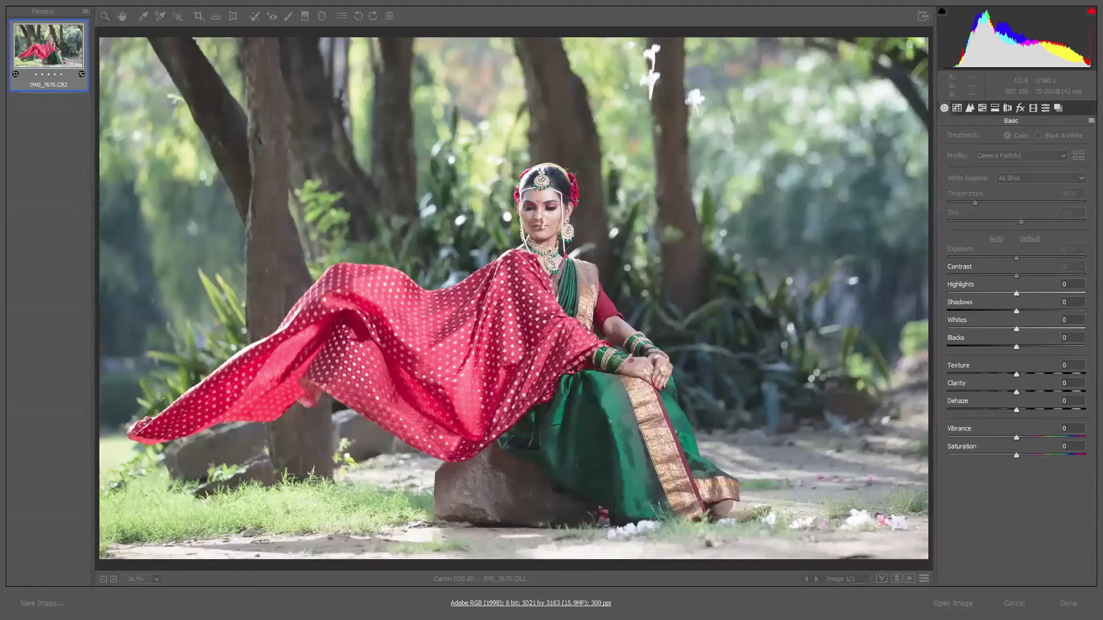
pyautogui.press('Return')
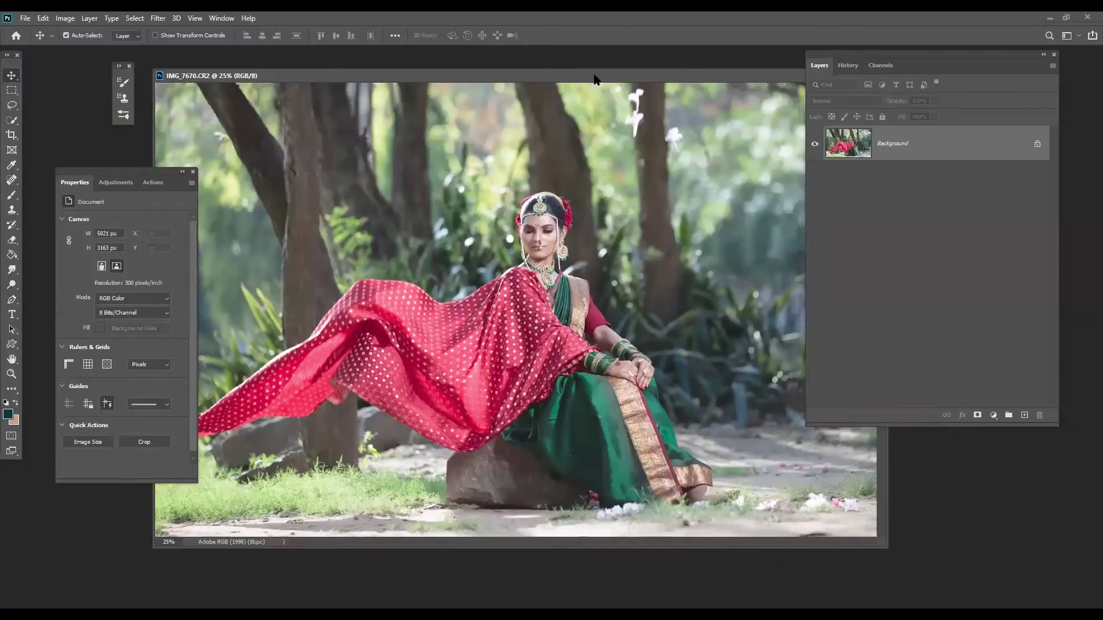
# - Collapse the document properties and add a Channel Mixer adjustment layer above the Background
pyautogui.click(182, 171)
pyautogui.click(993, 416)
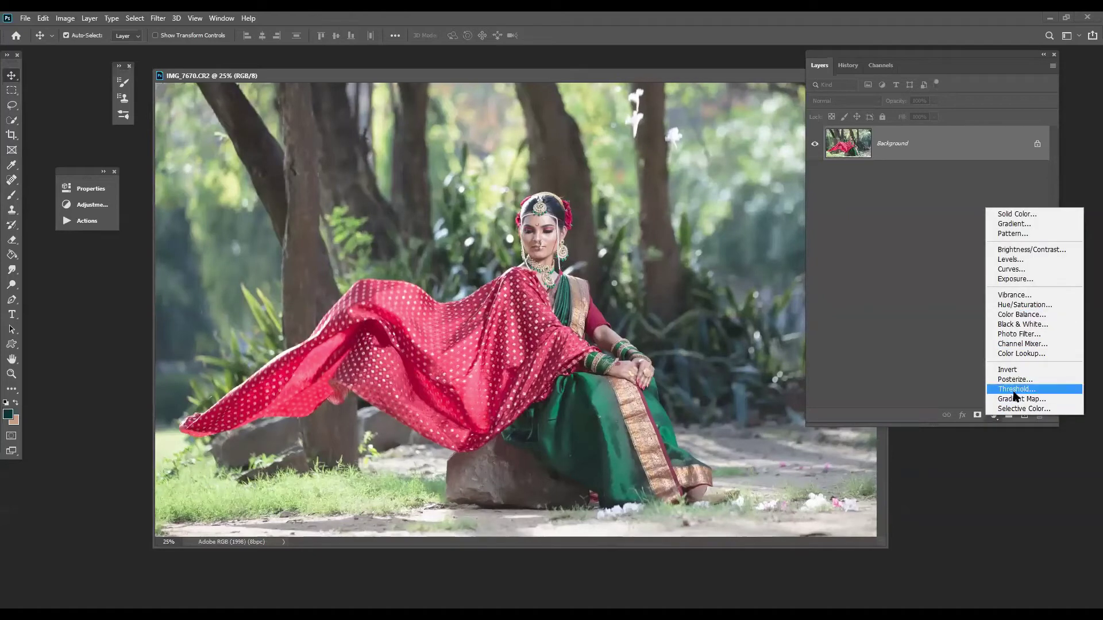
pyautogui.click(1018, 343)
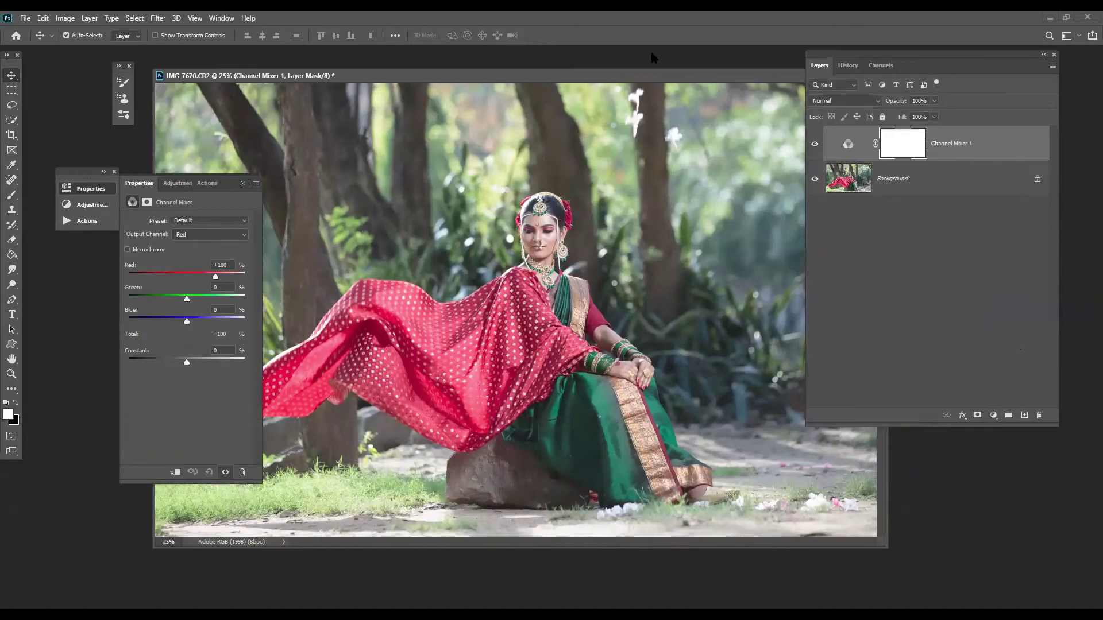
# - Try shifting Red, Green, Blue and Constant in the Channel Mixer's Red output channel, undoing each change
pyautogui.moveTo(216, 277); pyautogui.dragTo(181, 277)
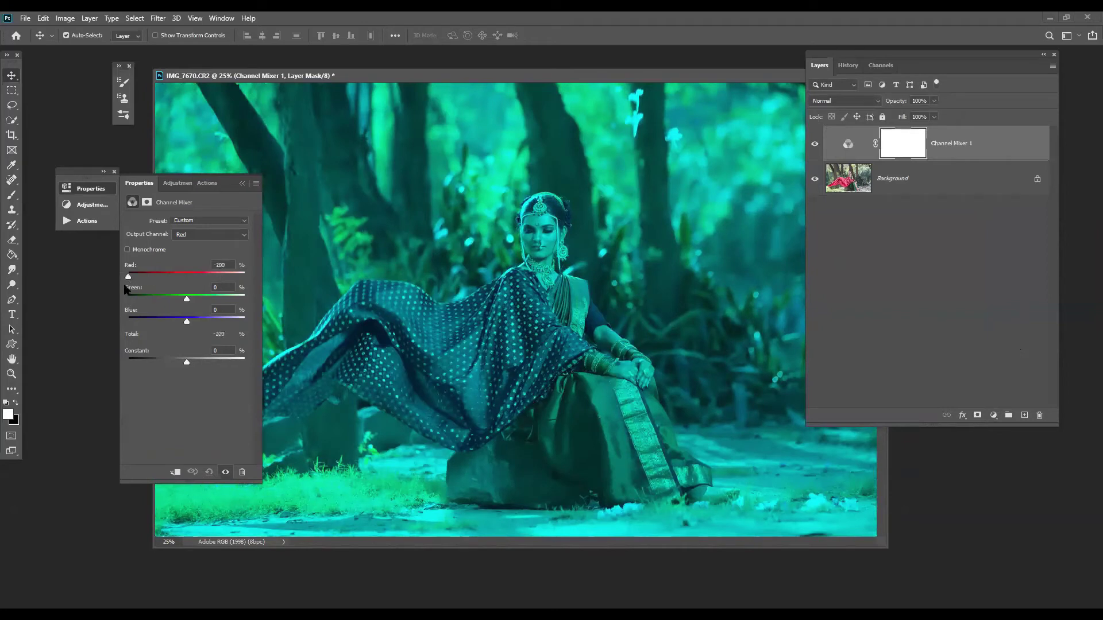
pyautogui.hotkey('ctrl', 'z')
pyautogui.hotkey('ctrl', 'z')
pyautogui.moveTo(187, 299); pyautogui.dragTo(208, 318)
pyautogui.hotkey('ctrl', 'z')
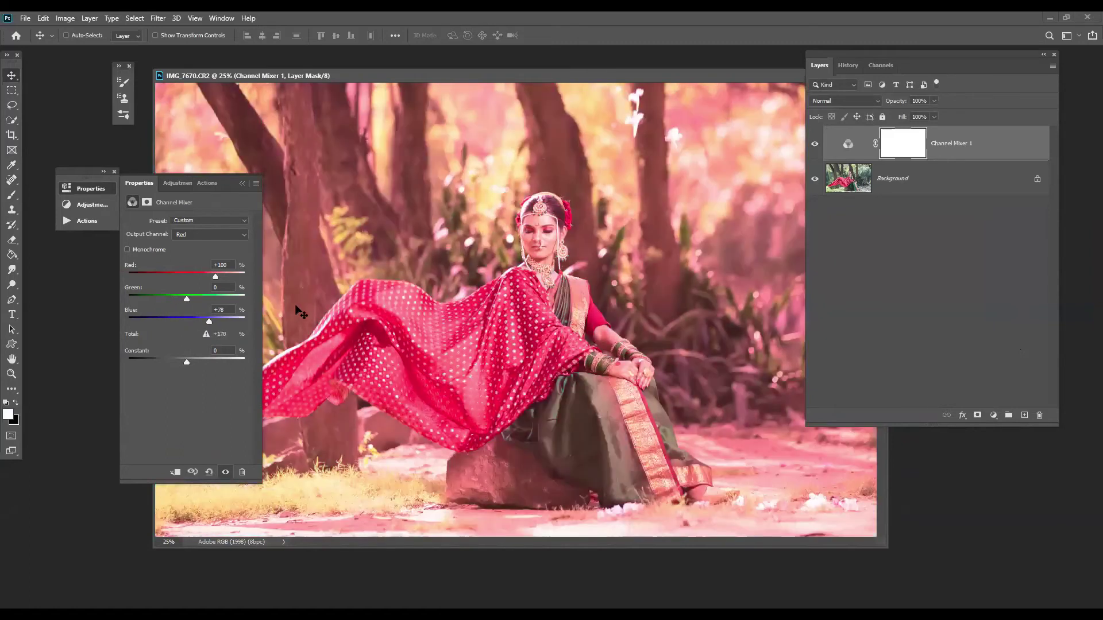
pyautogui.hotkey('ctrl', 'z')
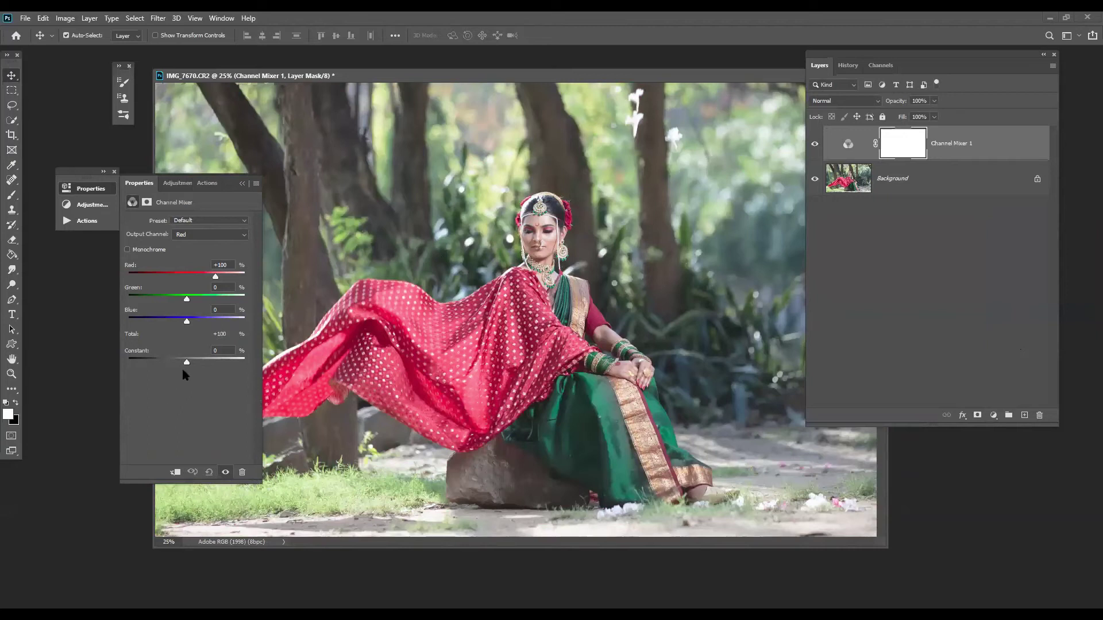
pyautogui.moveTo(185, 363); pyautogui.dragTo(153, 366)
pyautogui.hotkey('ctrl', 'z')
# - Blend the Channel Mixer 1 layer in Lighten and set Red to 0% in its Red output channel
pyautogui.click(840, 102)
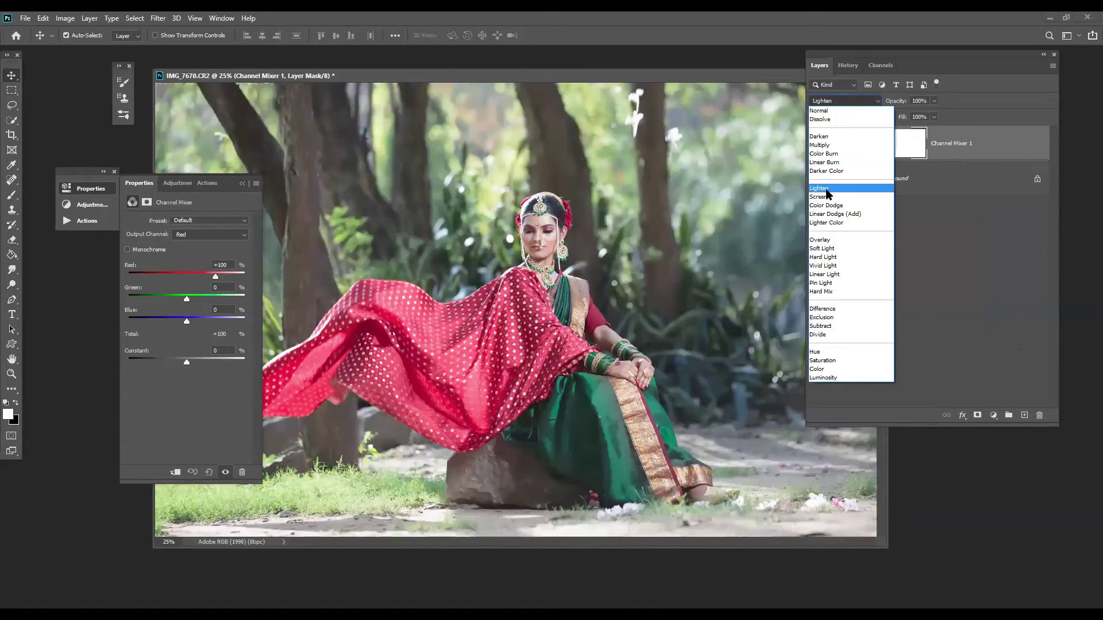
pyautogui.click(826, 189)
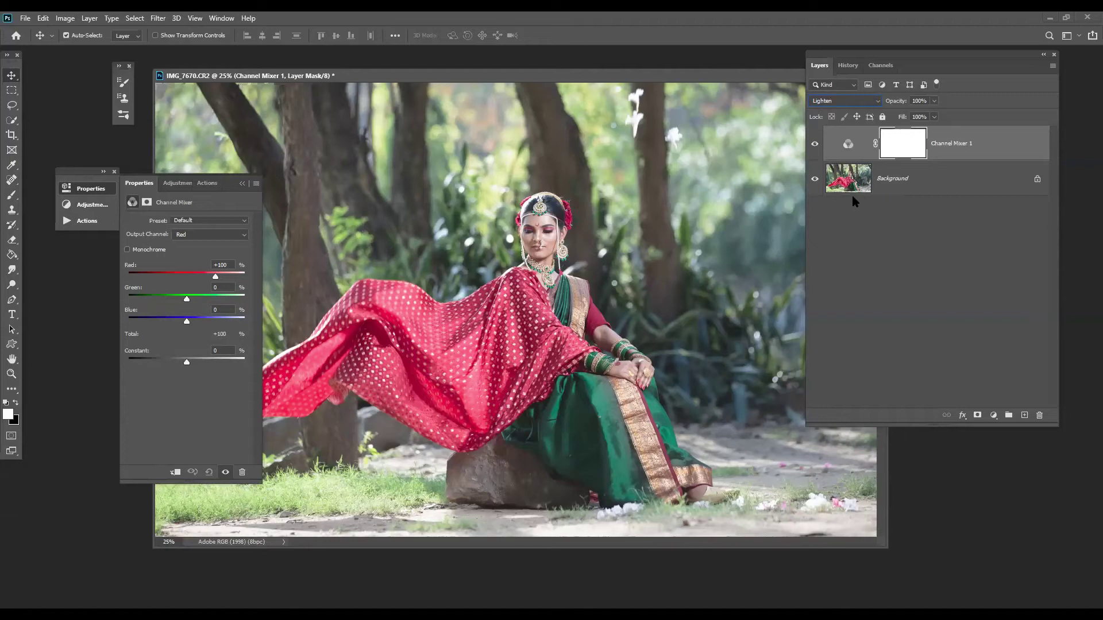
pyautogui.click(227, 262)
pyautogui.write('0')
# - Tune the Red output channel to Red +31%, Green +52%, Blue +9% and Constant +9%, undoing the last Green change
pyautogui.moveTo(189, 326); pyautogui.dragTo(187, 299)
pyautogui.moveTo(187, 362); pyautogui.dragTo(198, 363)
pyautogui.moveTo(186, 277)
pyautogui.mouseDown()
pyautogui.moveTo(153, 284)
pyautogui.moveTo(191, 285)
pyautogui.mouseUp()
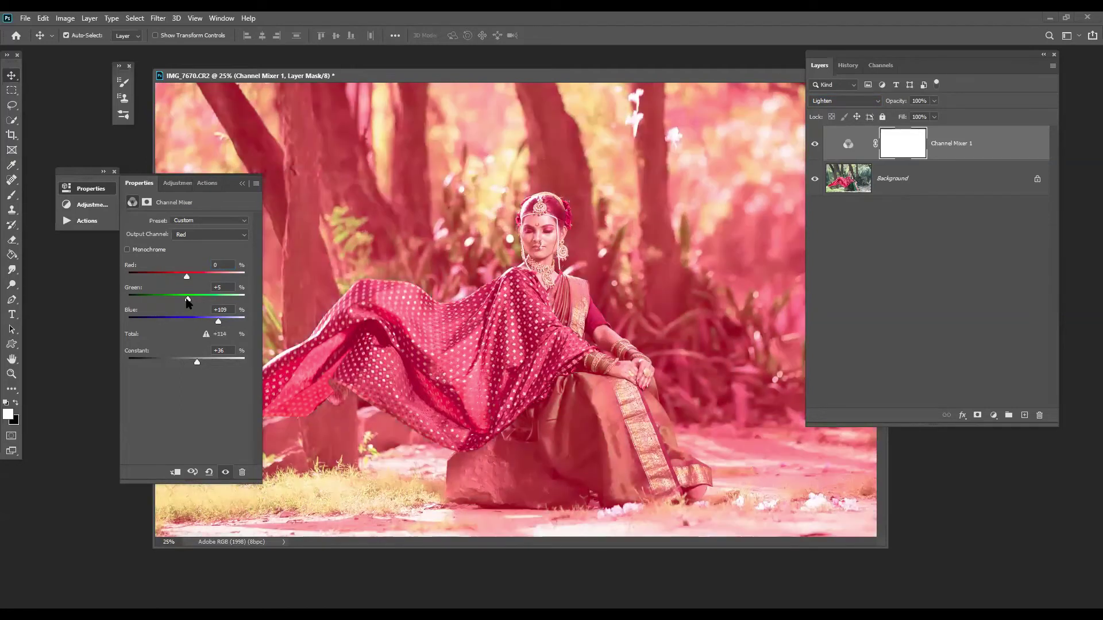
pyautogui.moveTo(219, 322); pyautogui.dragTo(203, 303)
pyautogui.moveTo(197, 363); pyautogui.dragTo(188, 365)
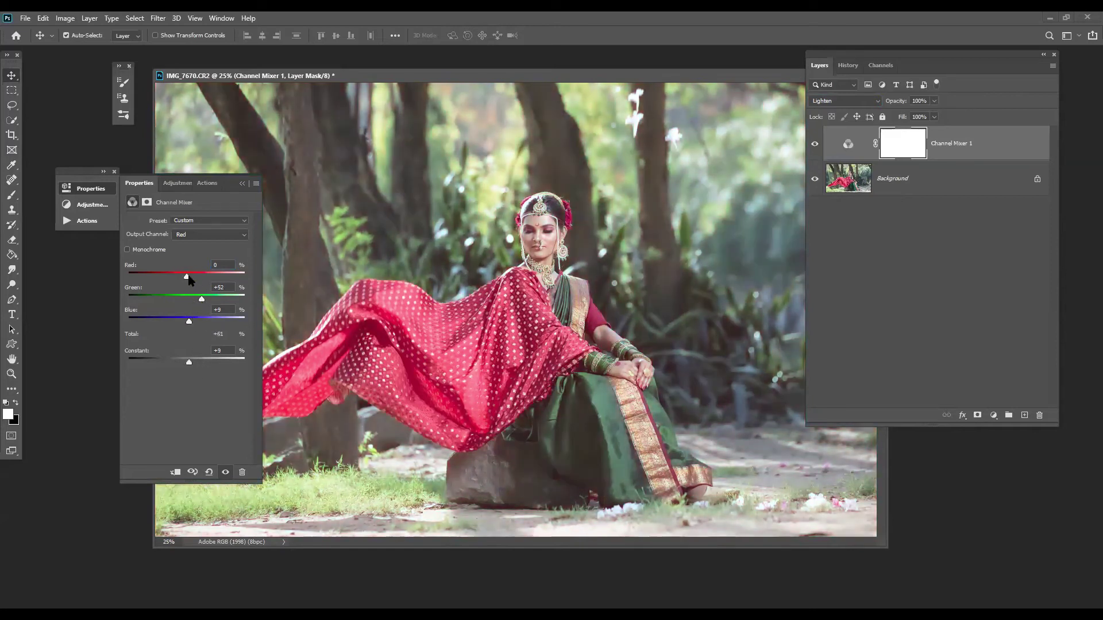
pyautogui.moveTo(194, 280); pyautogui.dragTo(192, 302)
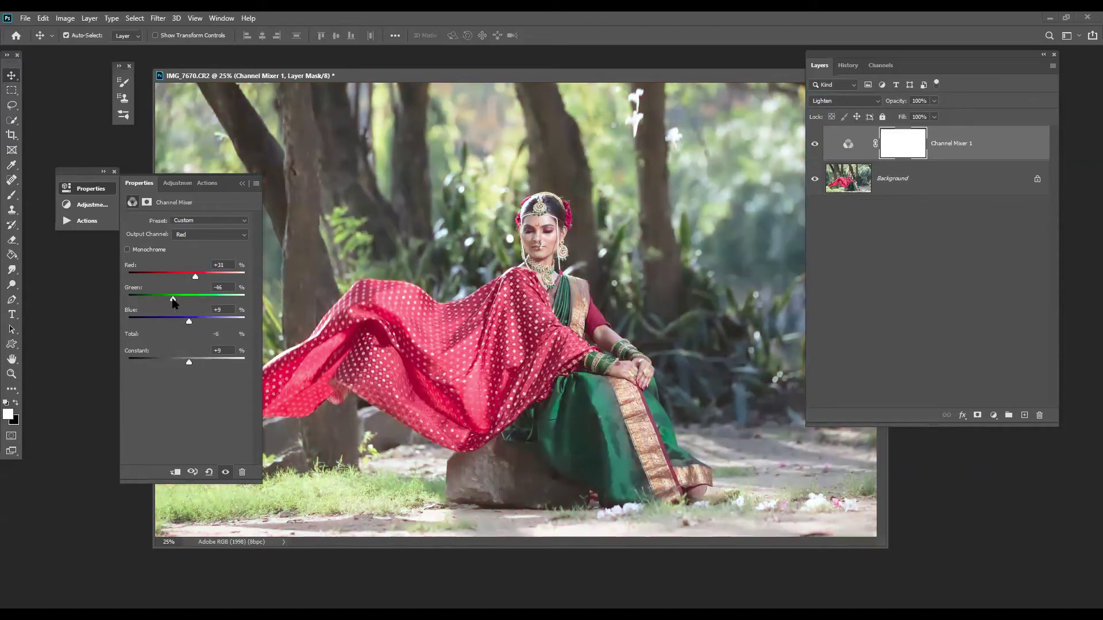
pyautogui.hotkey('ctrl', 'z')
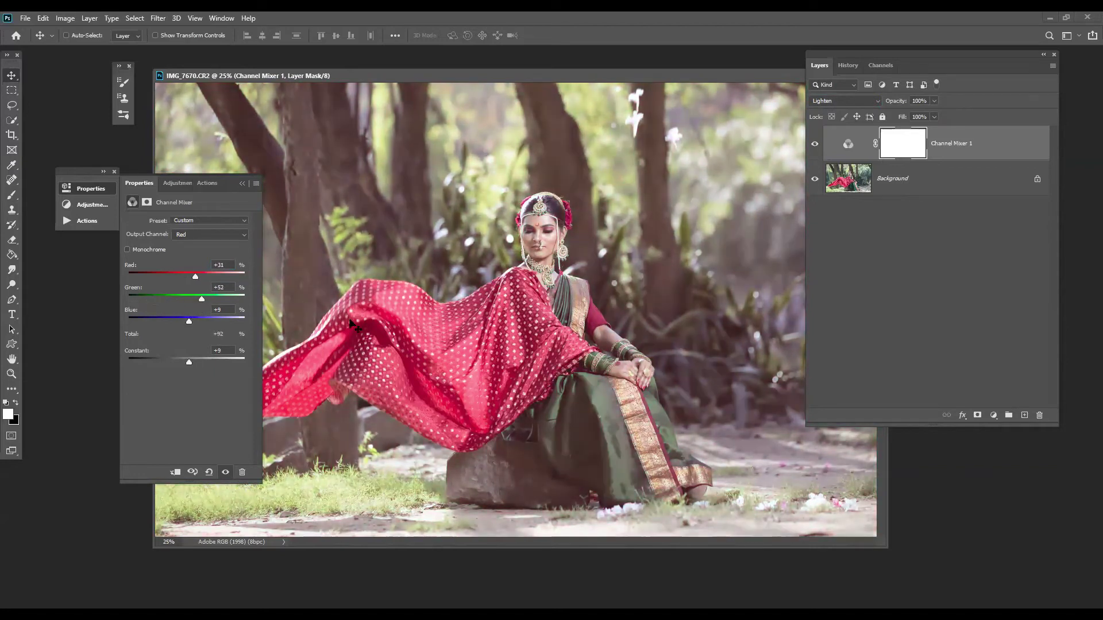
# - Reset the Channel Mixer, try Red +117% and Green -72% in its Blue output channel, and undo back to the Background alone
pyautogui.click(208, 472)
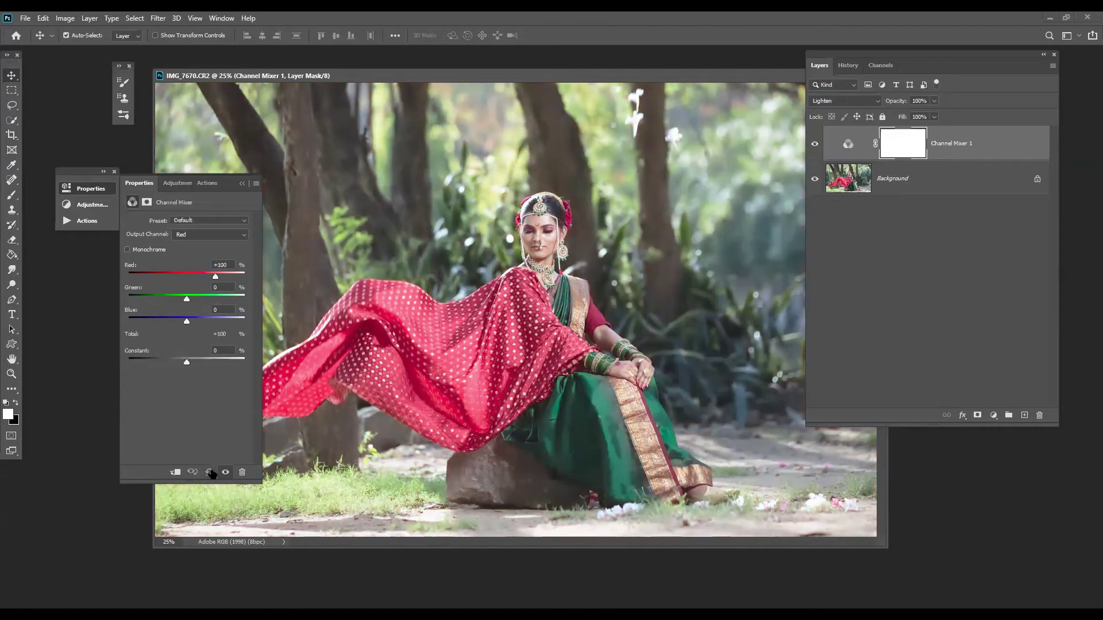
pyautogui.click(201, 238)
pyautogui.click(193, 258)
pyautogui.moveTo(215, 321); pyautogui.dragTo(223, 297)
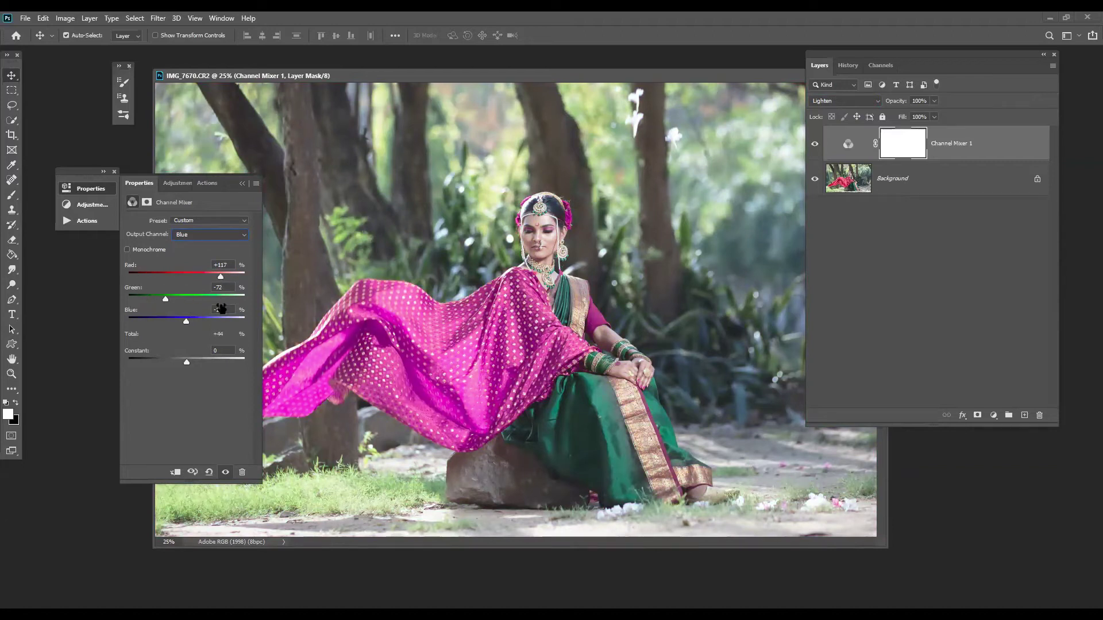
pyautogui.hotkey('ctrl', 'z')
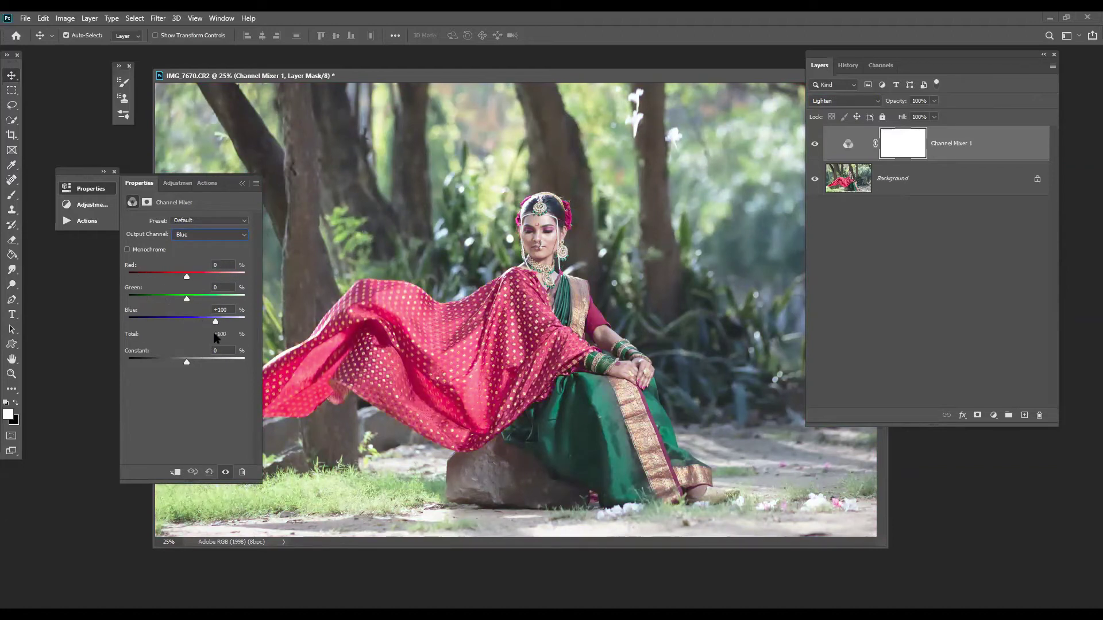
pyautogui.hotkey('ctrl', 'z')
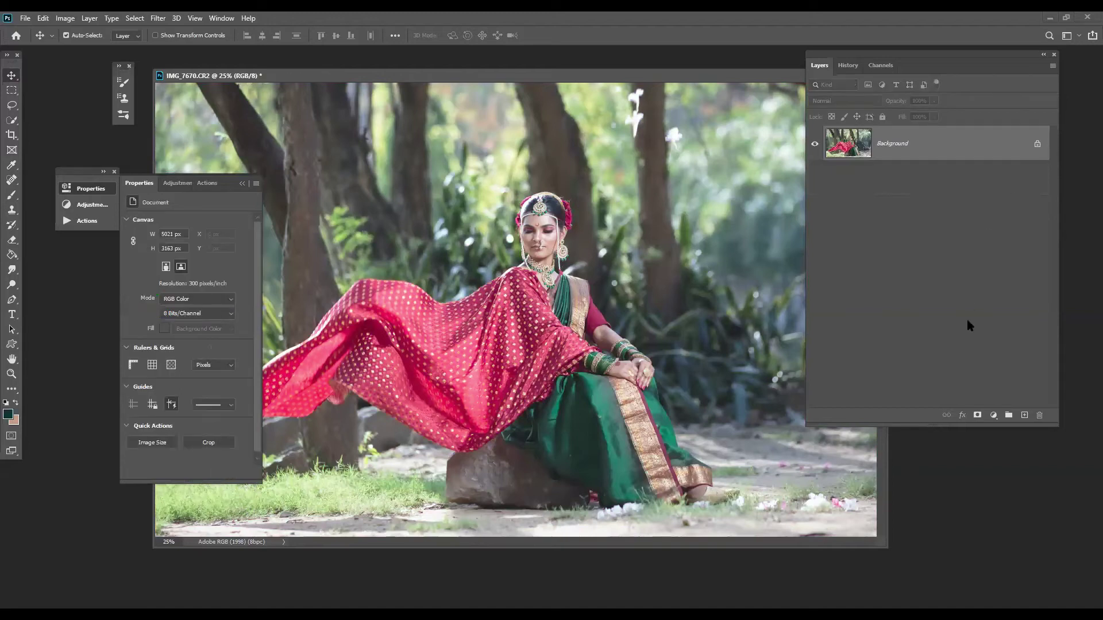
# - Add a new Channel Mixer adjustment layer above the Background and blend it in Multiply
pyautogui.click(992, 415)
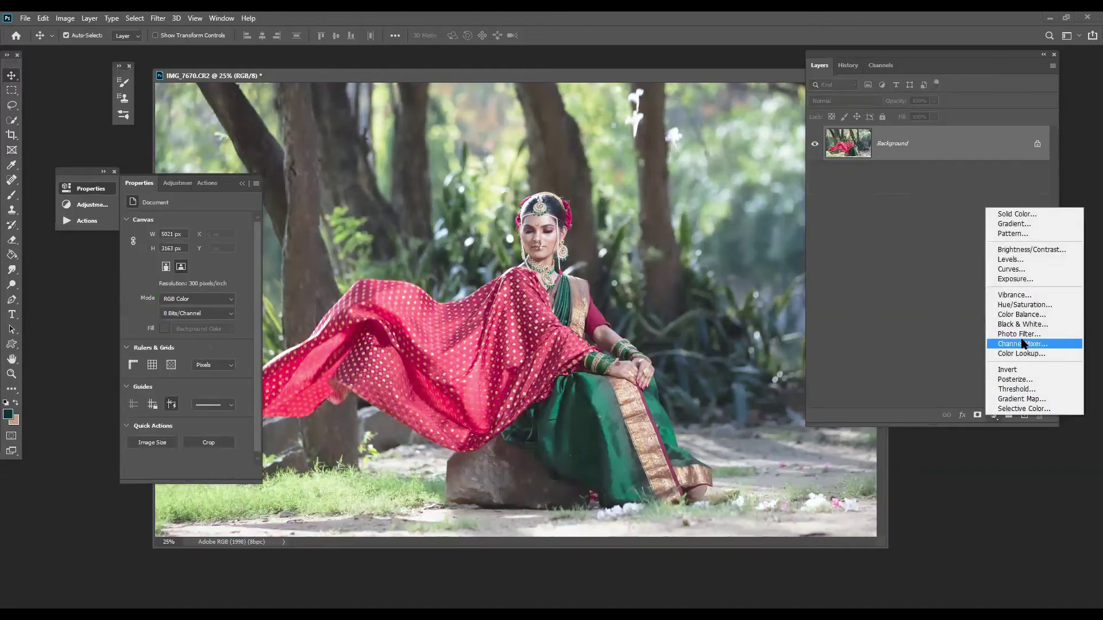
pyautogui.click(1022, 344)
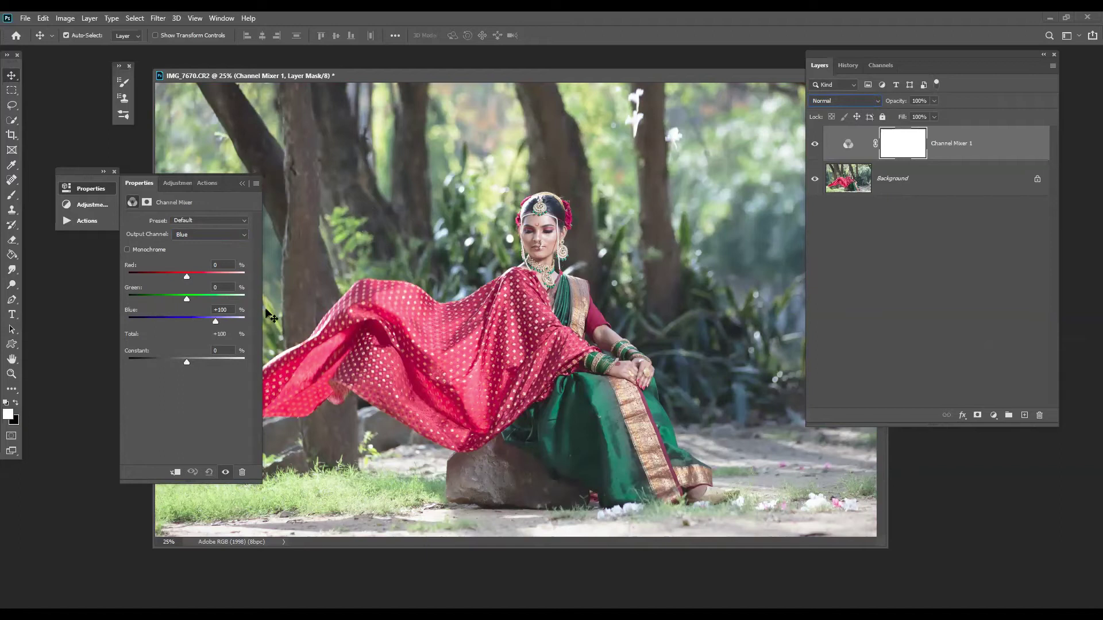
pyautogui.click(903, 143)
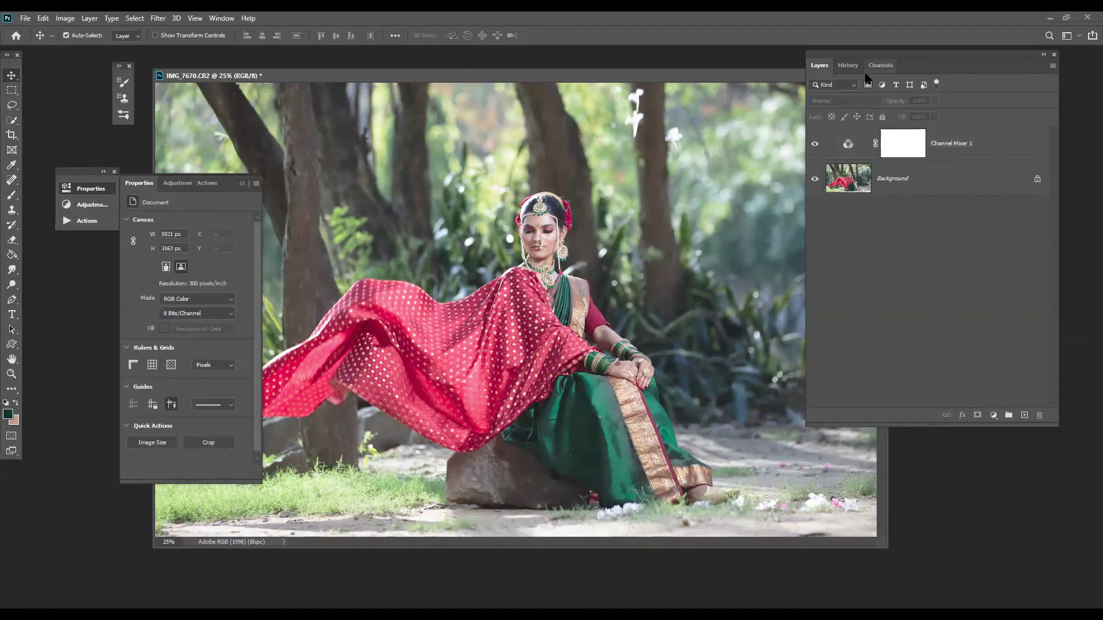
pyautogui.click(859, 102)
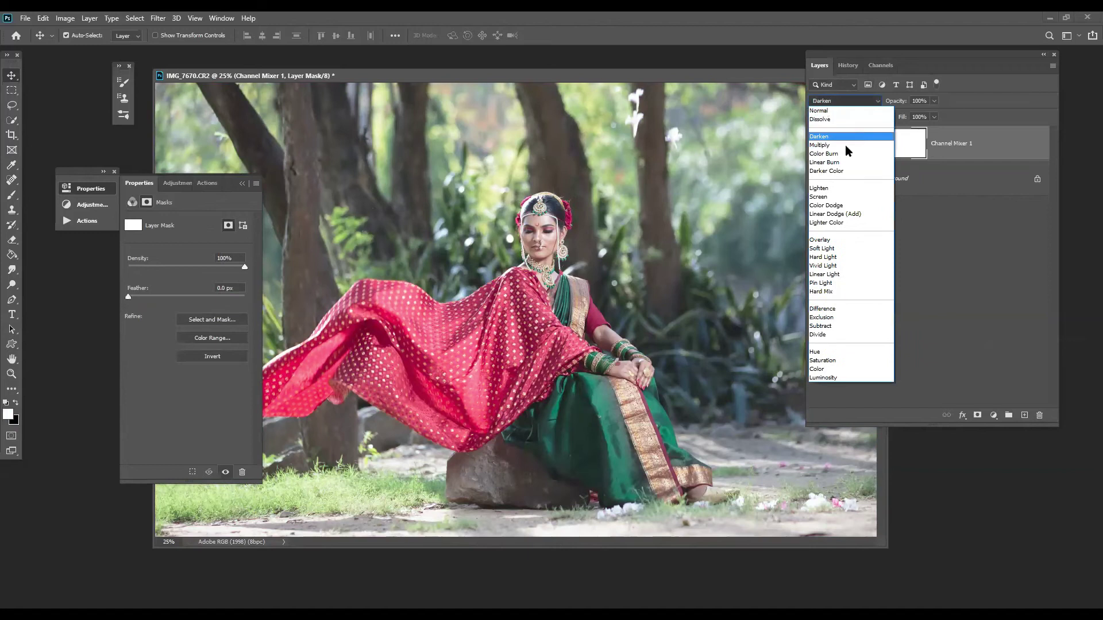
pyautogui.click(820, 145)
pyautogui.click(848, 144)
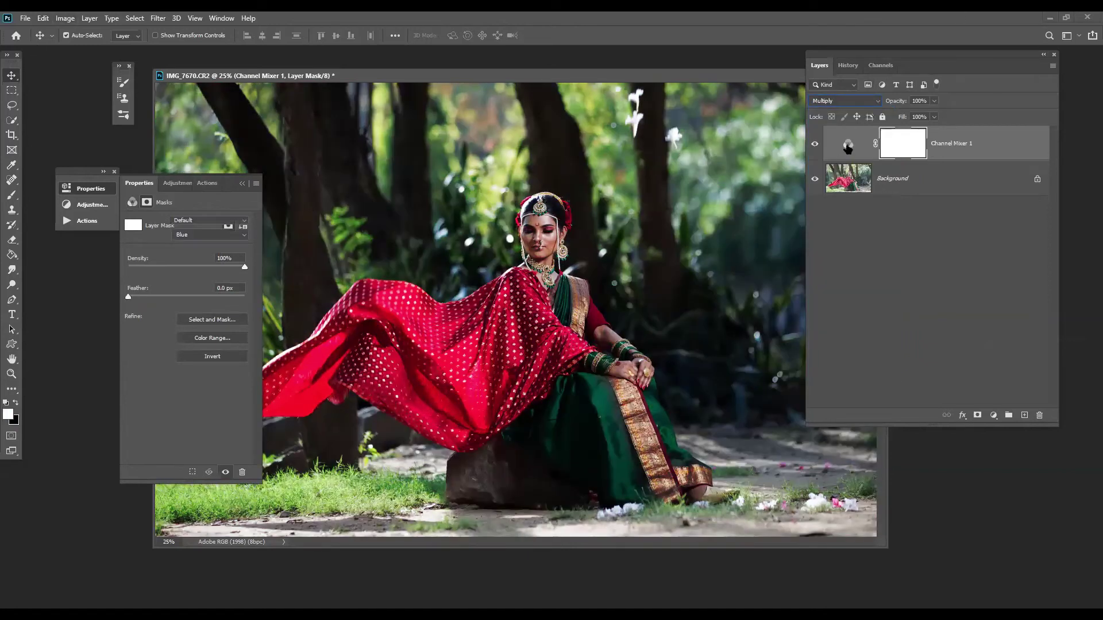
# - Try different Red, Green and Blue amounts in the Blue output channel, including Red +25%, and reset the Channel Mixer to its defaults
pyautogui.moveTo(190, 275); pyautogui.dragTo(195, 284)
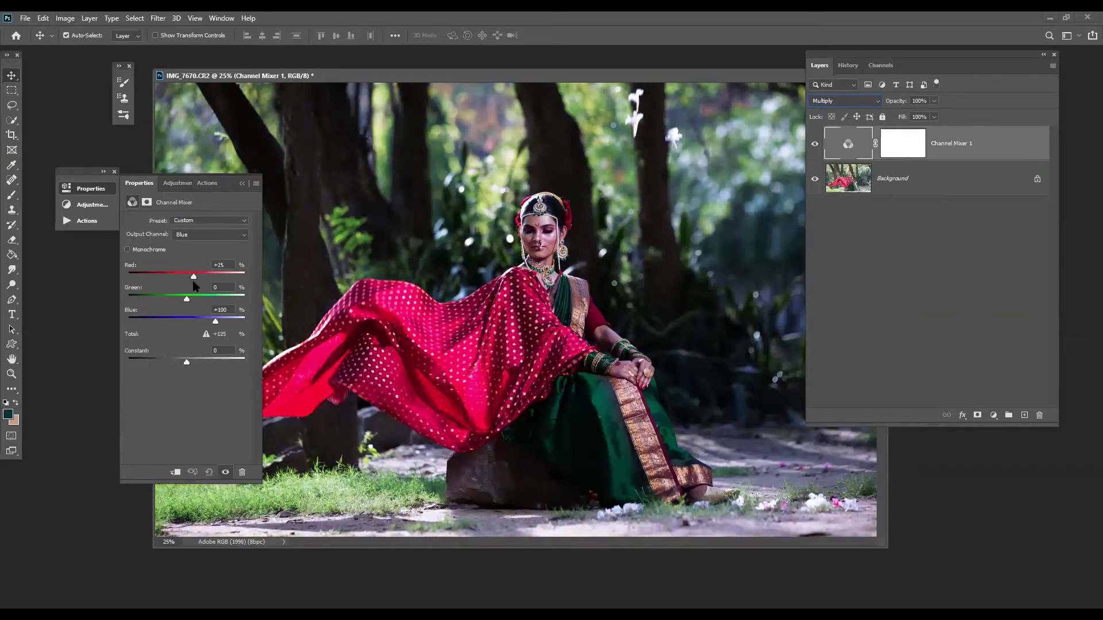
pyautogui.click(230, 263)
pyautogui.write('0')
pyautogui.moveTo(205, 327); pyautogui.dragTo(182, 287)
pyautogui.moveTo(205, 323); pyautogui.dragTo(188, 325)
pyautogui.moveTo(181, 281); pyautogui.dragTo(186, 283)
pyautogui.click(209, 472)
# - Tune the Red output channel to Red -5%, Green +123%, Blue +17% and Constant +13%
pyautogui.click(201, 236)
pyautogui.click(198, 243)
pyautogui.doubleClick(232, 265)
pyautogui.write('0')
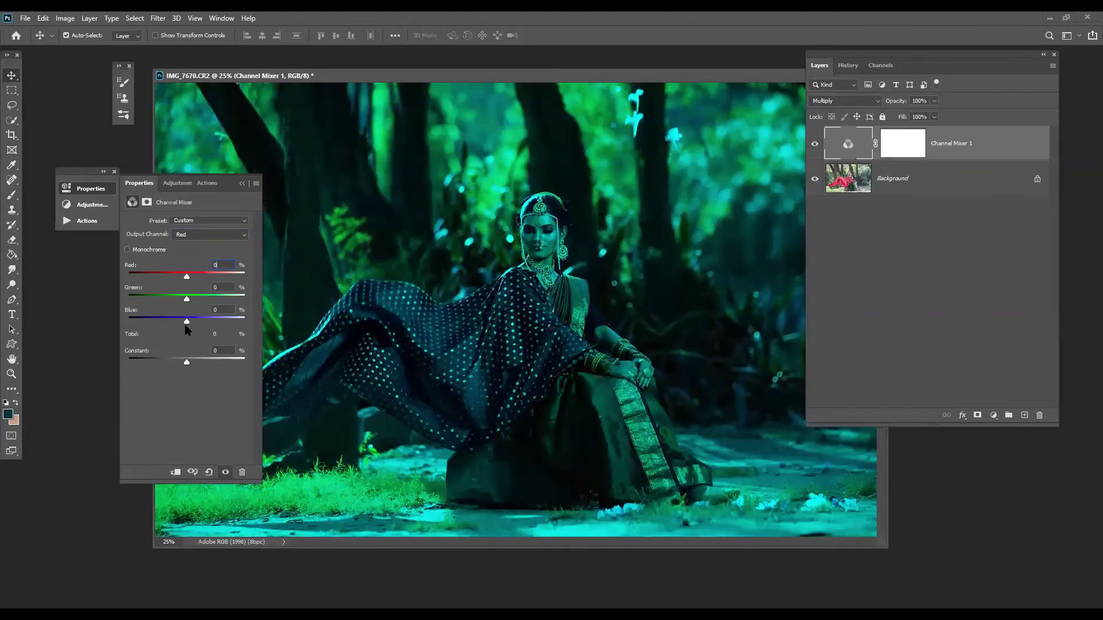
pyautogui.moveTo(187, 298); pyautogui.dragTo(192, 321)
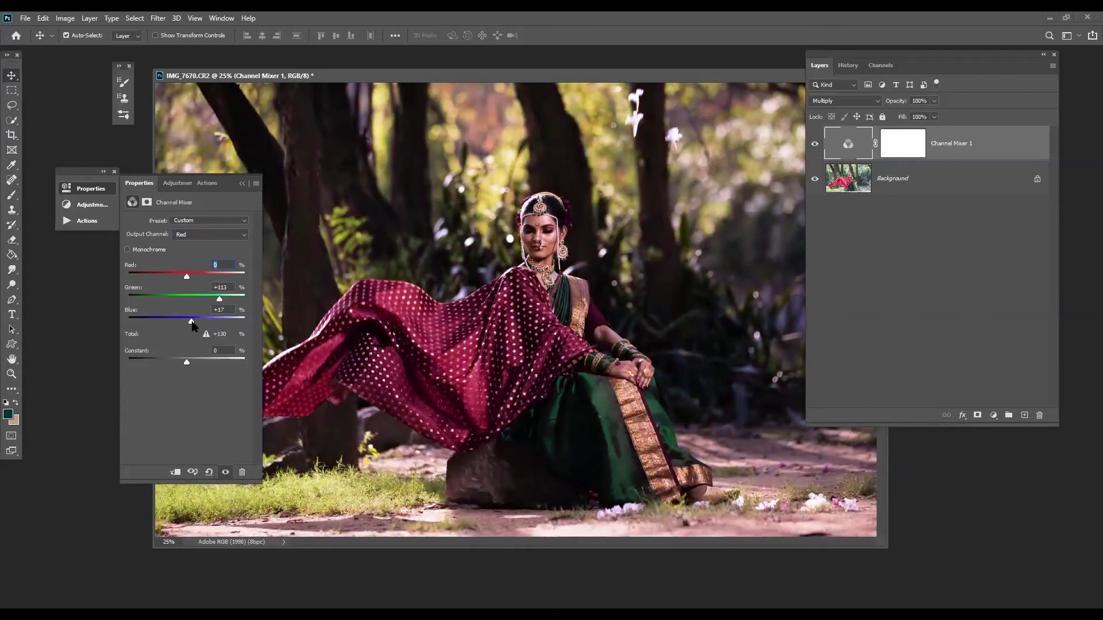
pyautogui.moveTo(187, 361); pyautogui.dragTo(189, 364)
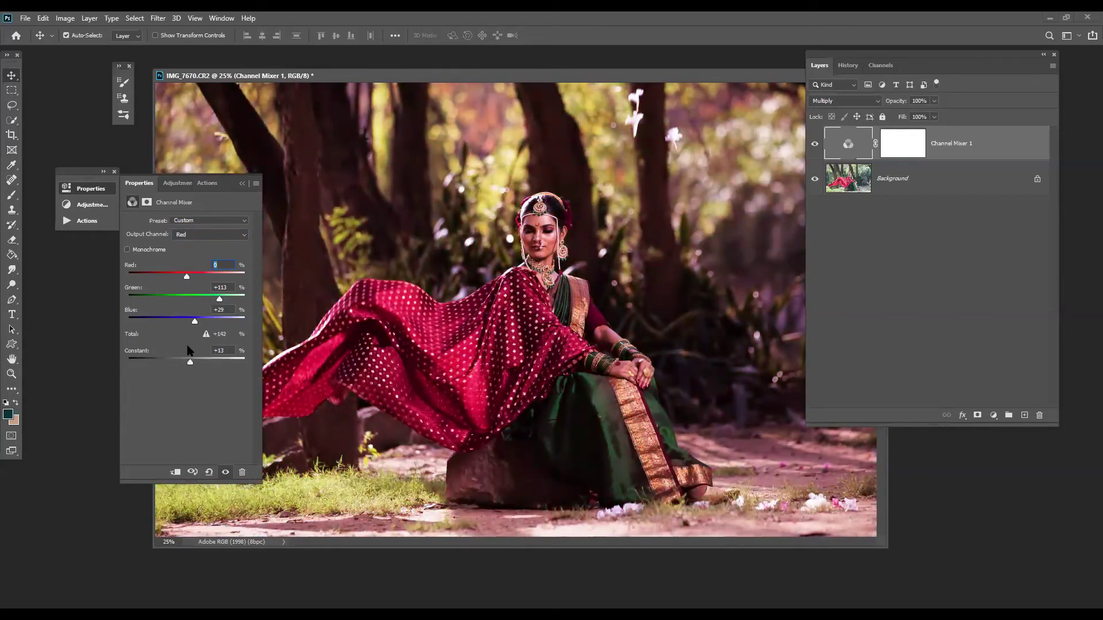
pyautogui.moveTo(183, 279); pyautogui.dragTo(228, 302)
pyautogui.moveTo(194, 323); pyautogui.dragTo(187, 322)
# - Blend the Channel Mixer 1 layer in Lighten, strongly lower Red in its Red output channel and set Green +135% and Blue +109%
pyautogui.click(854, 102)
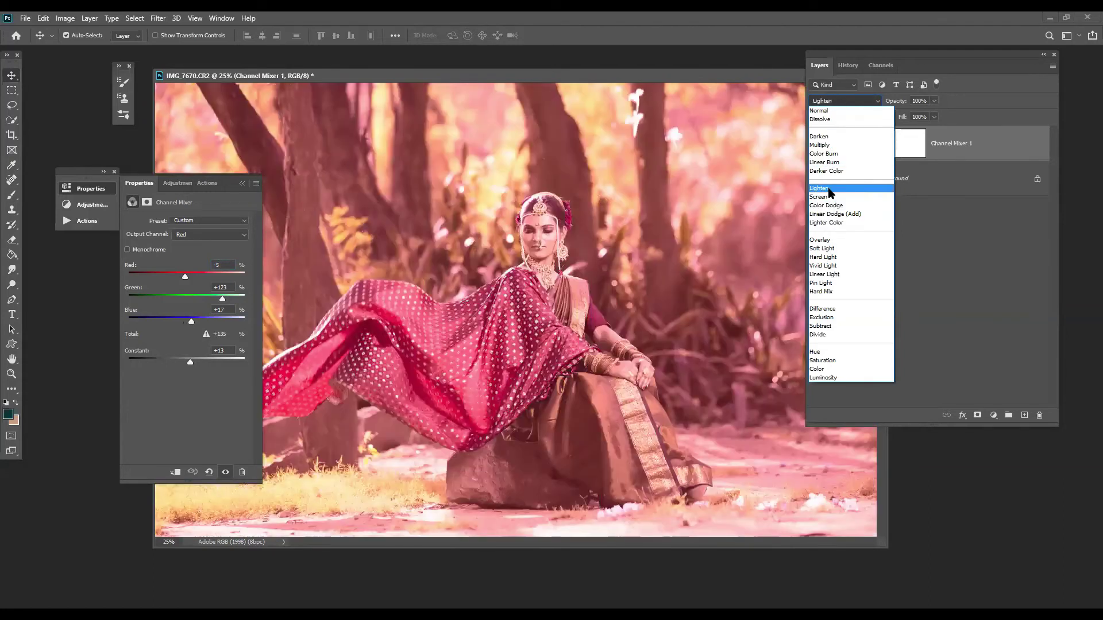
pyautogui.click(827, 189)
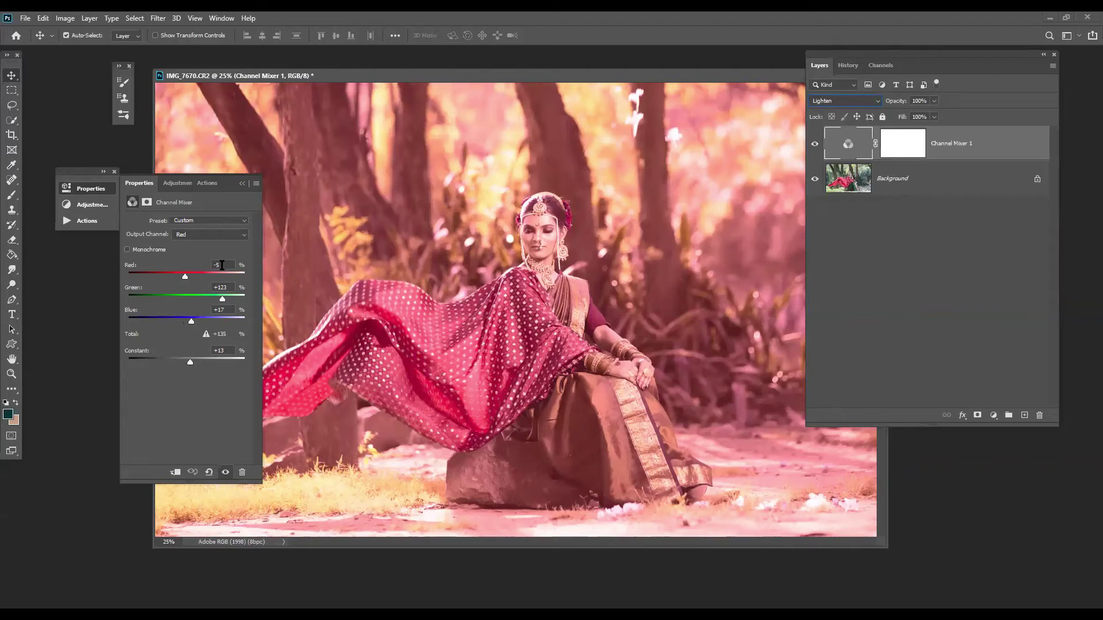
pyautogui.write('0')
pyautogui.moveTo(189, 280); pyautogui.dragTo(226, 299)
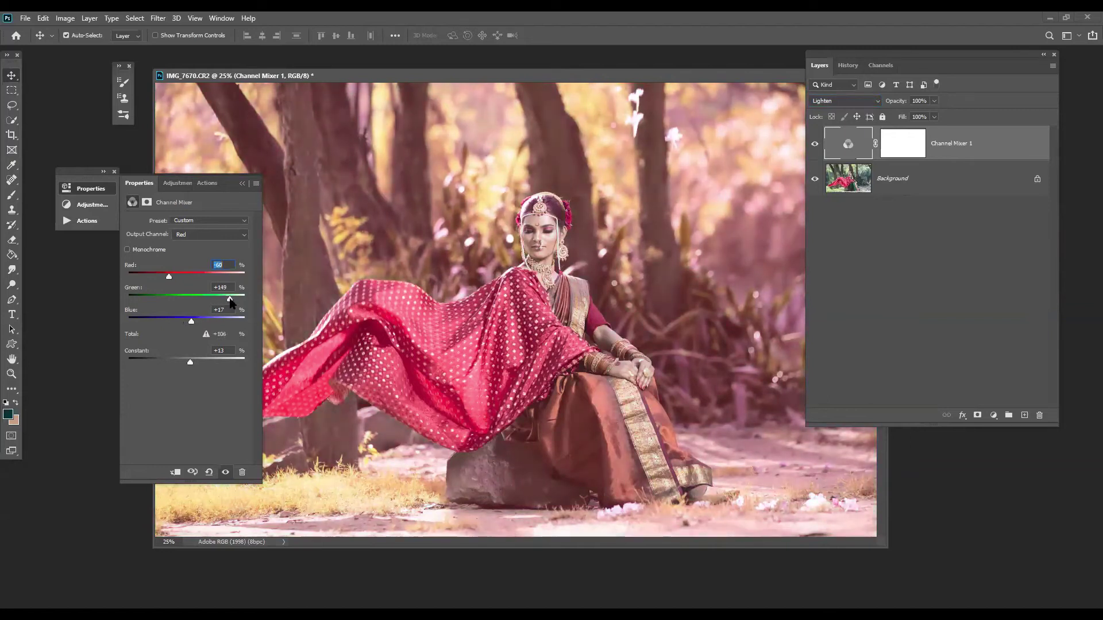
pyautogui.moveTo(169, 278); pyautogui.dragTo(137, 278)
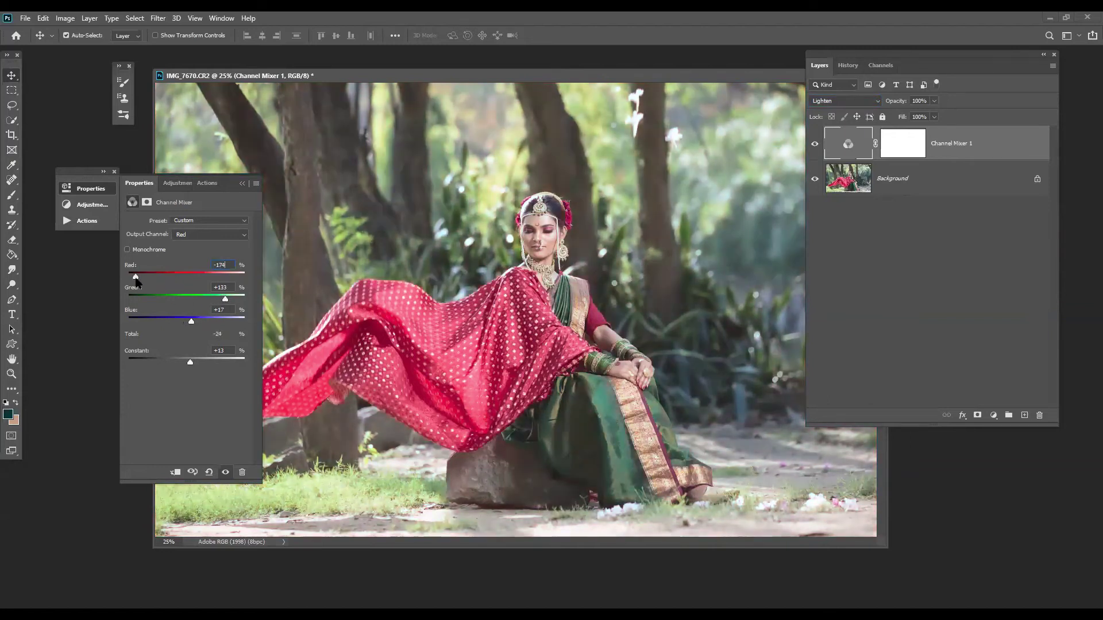
pyautogui.moveTo(225, 299); pyautogui.dragTo(220, 327)
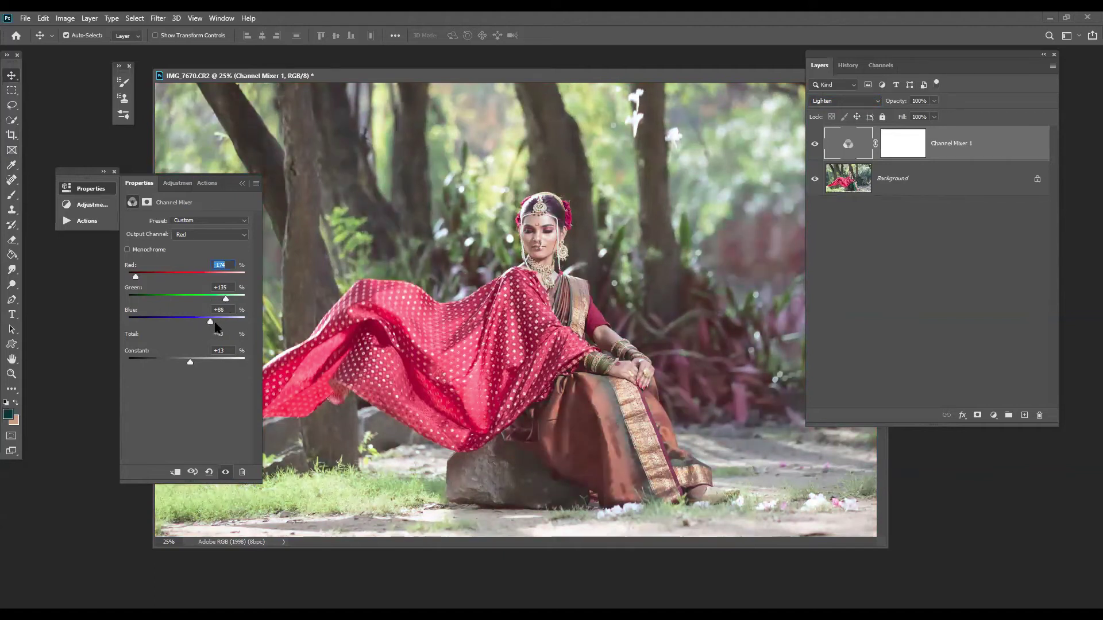
pyautogui.moveTo(135, 278); pyautogui.dragTo(138, 278)
# - Lower Green to about +1% and Blue to -70% in the Green output channel, and adjust its Red and Constant
pyautogui.click(191, 234)
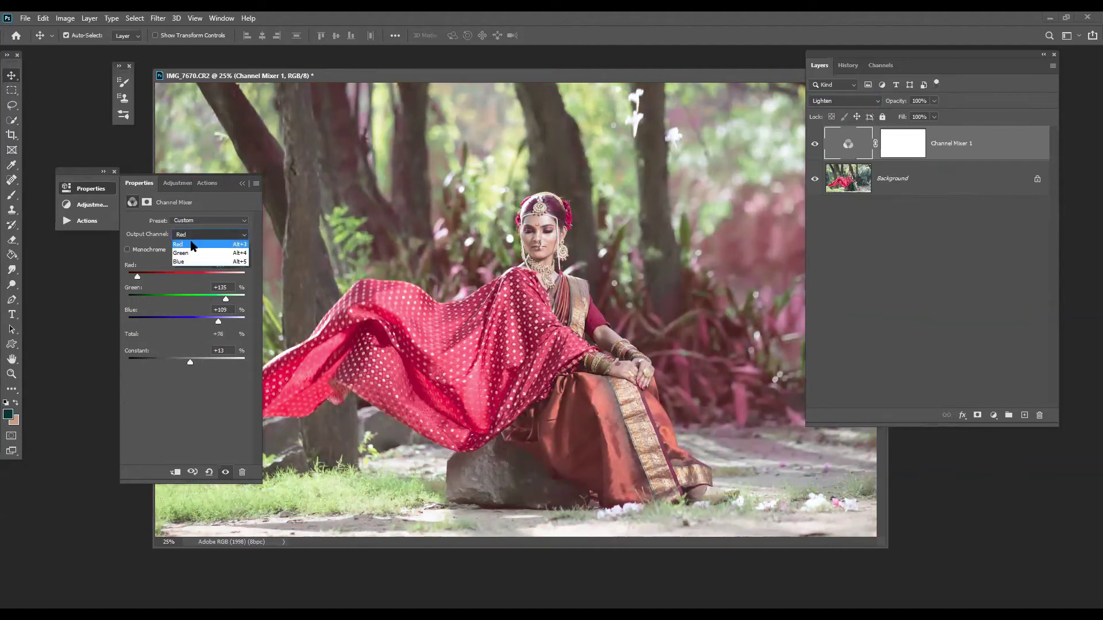
pyautogui.click(193, 247)
pyautogui.moveTo(215, 300); pyautogui.dragTo(166, 322)
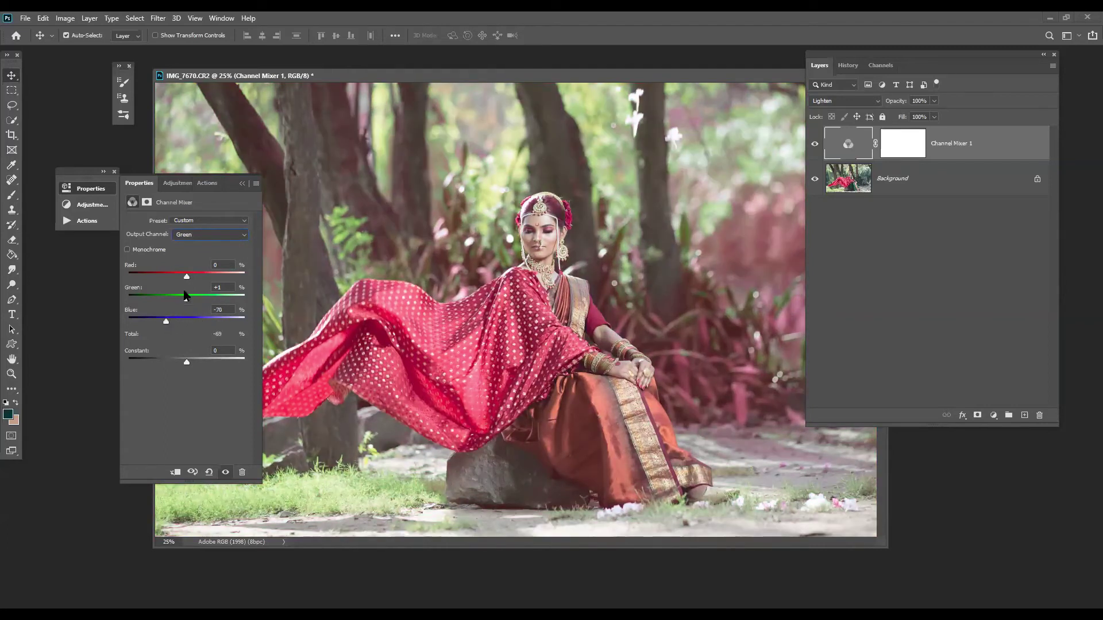
pyautogui.moveTo(186, 277)
pyautogui.mouseDown()
pyautogui.moveTo(202, 277)
pyautogui.moveTo(185, 277)
pyautogui.mouseUp()
pyautogui.moveTo(187, 362); pyautogui.dragTo(165, 363)
# - Set the Blue output channel to Red +58%, Green +84% and Blue -29%
pyautogui.click(205, 234)
pyautogui.click(199, 264)
pyautogui.moveTo(223, 324); pyautogui.dragTo(203, 280)
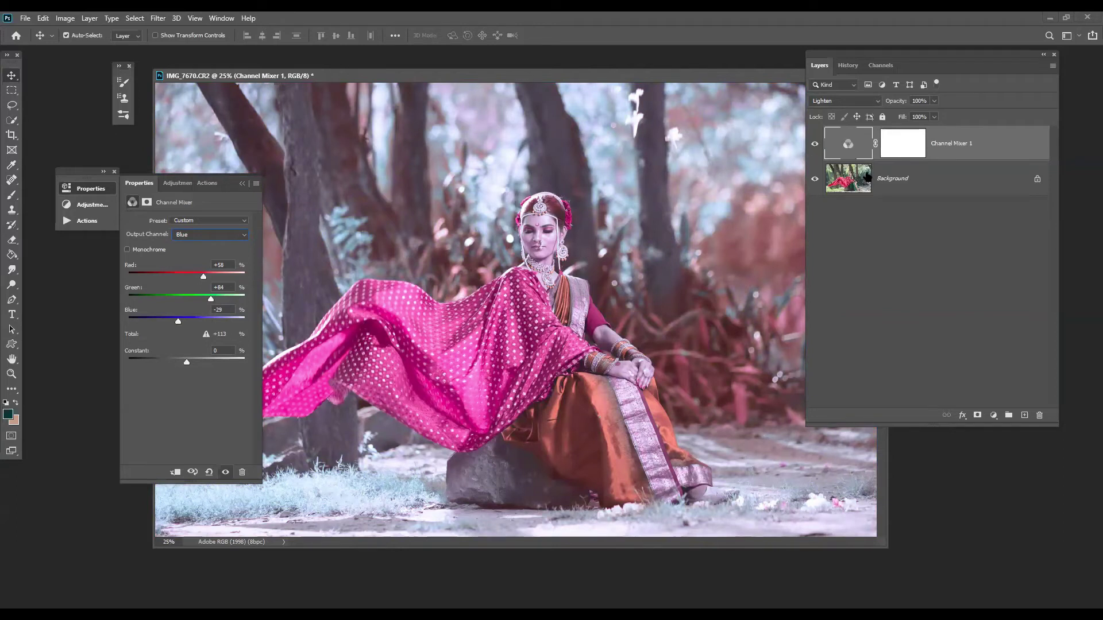
# - Select the subject on the Background layer, correct the selection at the skirt with the Lasso, and duplicate the layer
pyautogui.click(903, 179)
pyautogui.moveTo(905, 180); pyautogui.dragTo(1000, 399)
pyautogui.press('w')
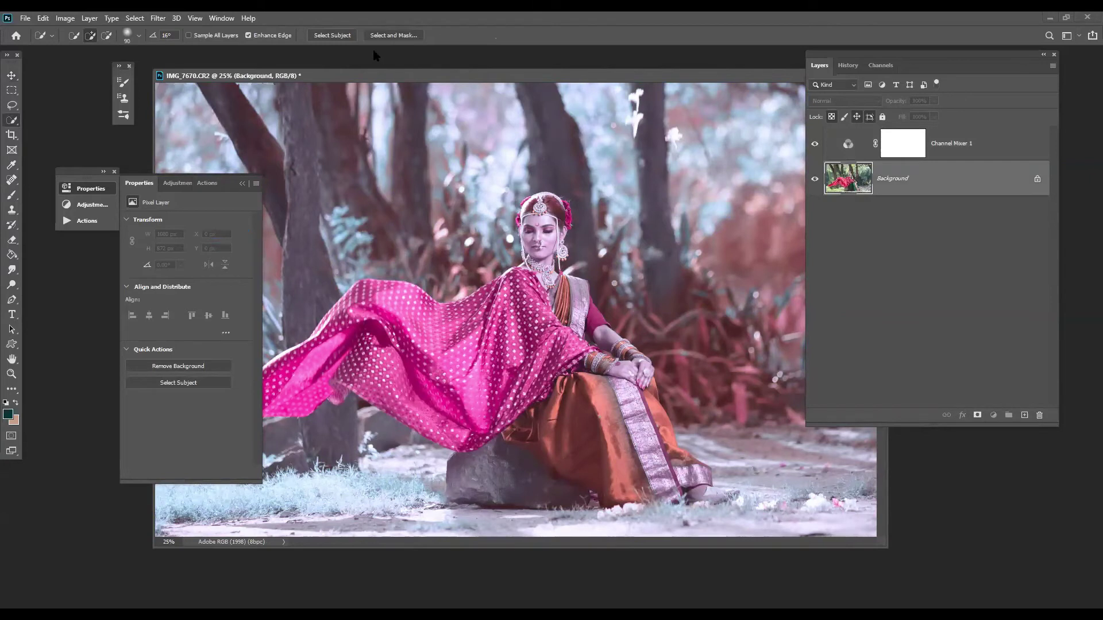
pyautogui.click(347, 35)
pyautogui.click(11, 106)
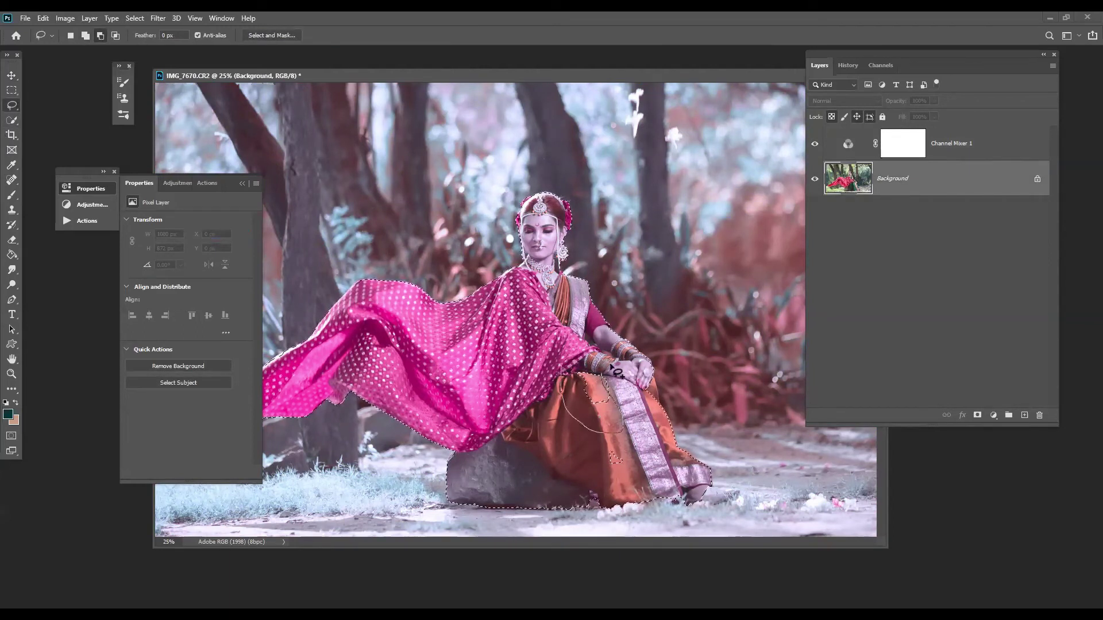
pyautogui.moveTo(616, 372); pyautogui.dragTo(586, 387)
pyautogui.press('z')
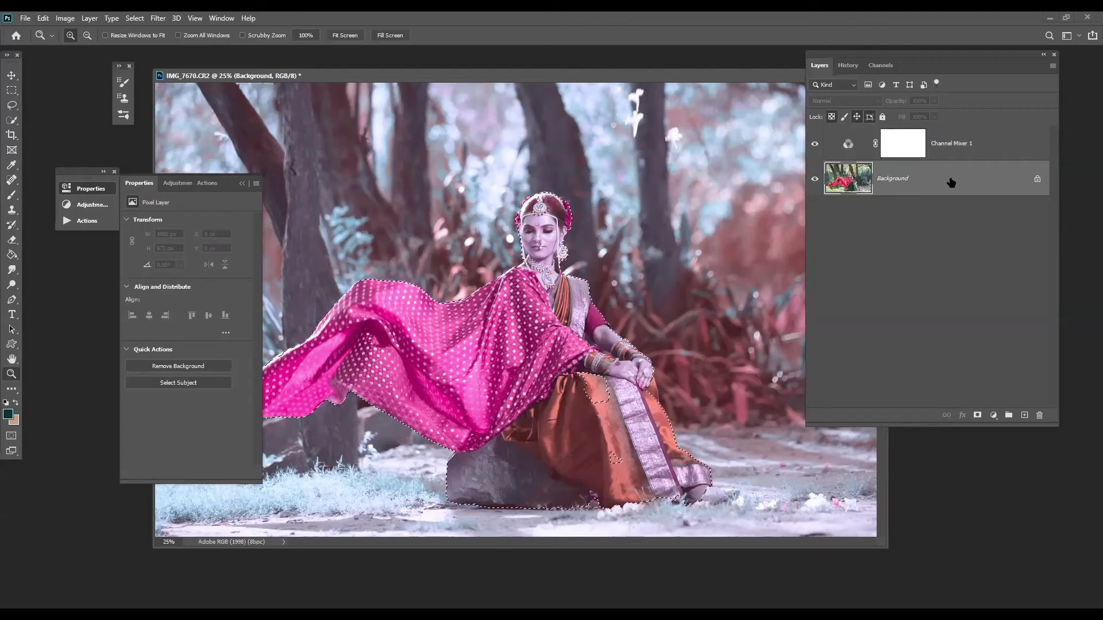
pyautogui.moveTo(954, 185); pyautogui.dragTo(1013, 415)
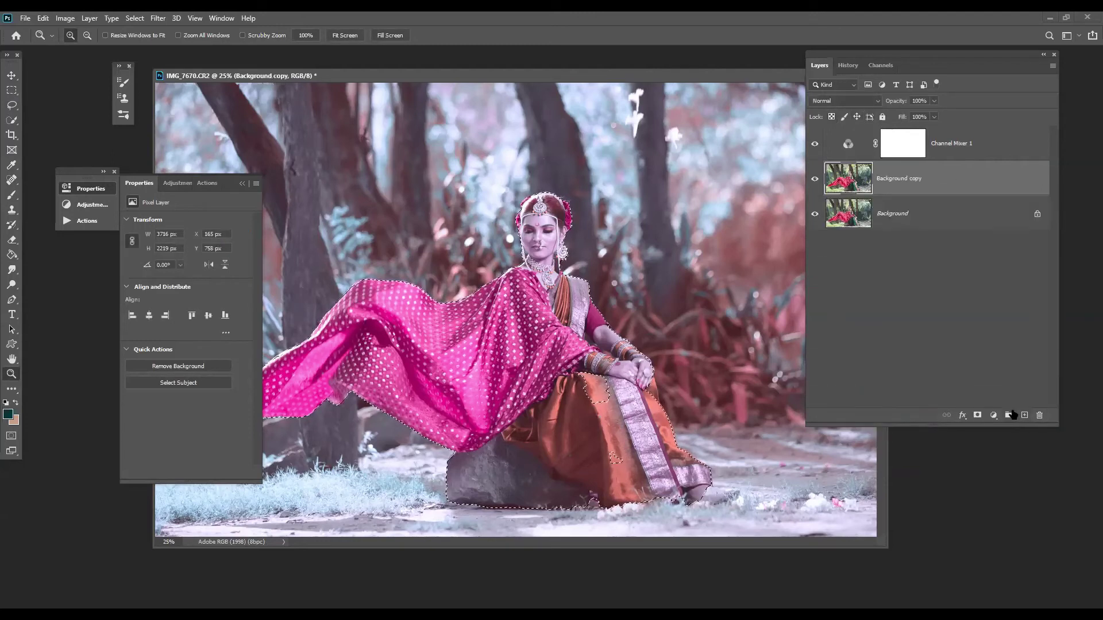
# - Try masking the duplicated photo layer to the subject and clipping the Channel Mixer to it, undoing the mask and the clipping
pyautogui.click(977, 415)
pyautogui.hotkey('ctrl', '2')
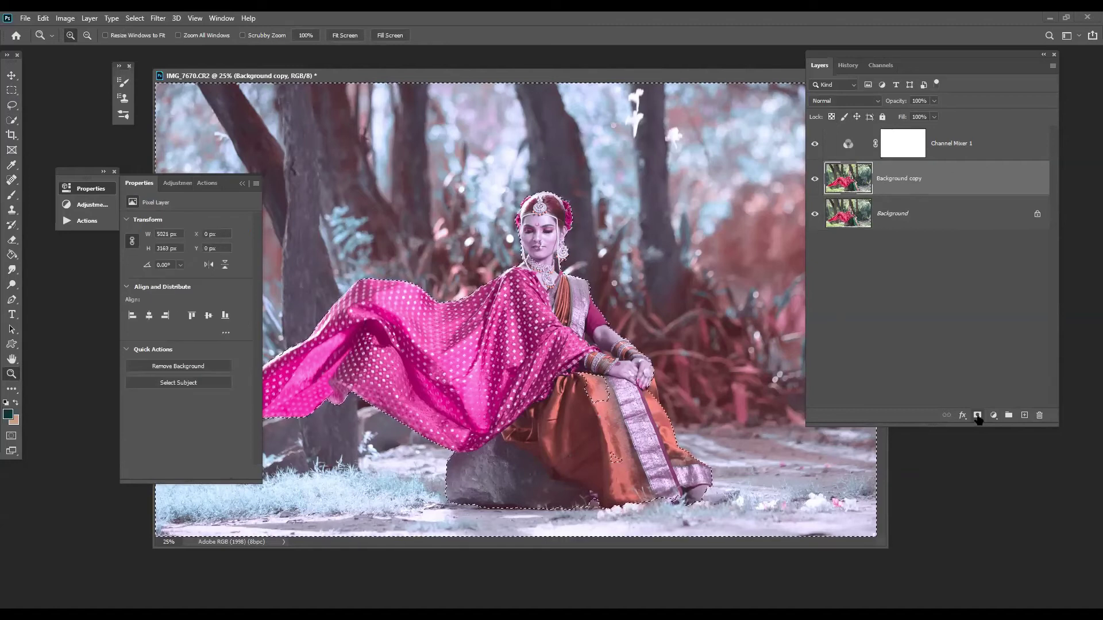
pyautogui.hotkey('ctrl', 'z')
pyautogui.hotkey('ctrl', 'z')
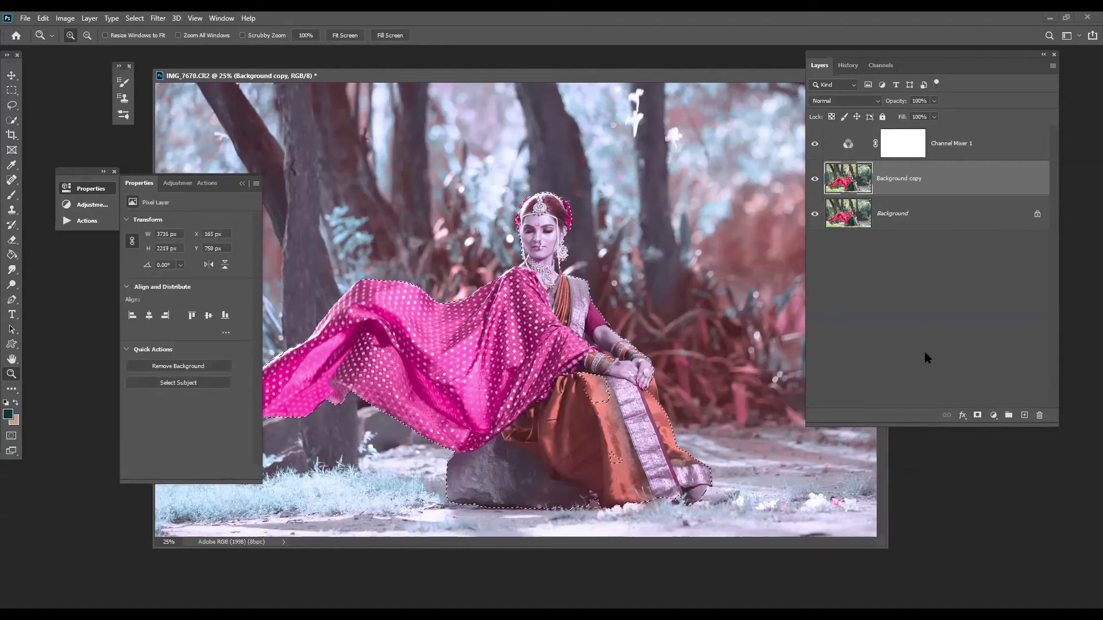
pyautogui.click(977, 415)
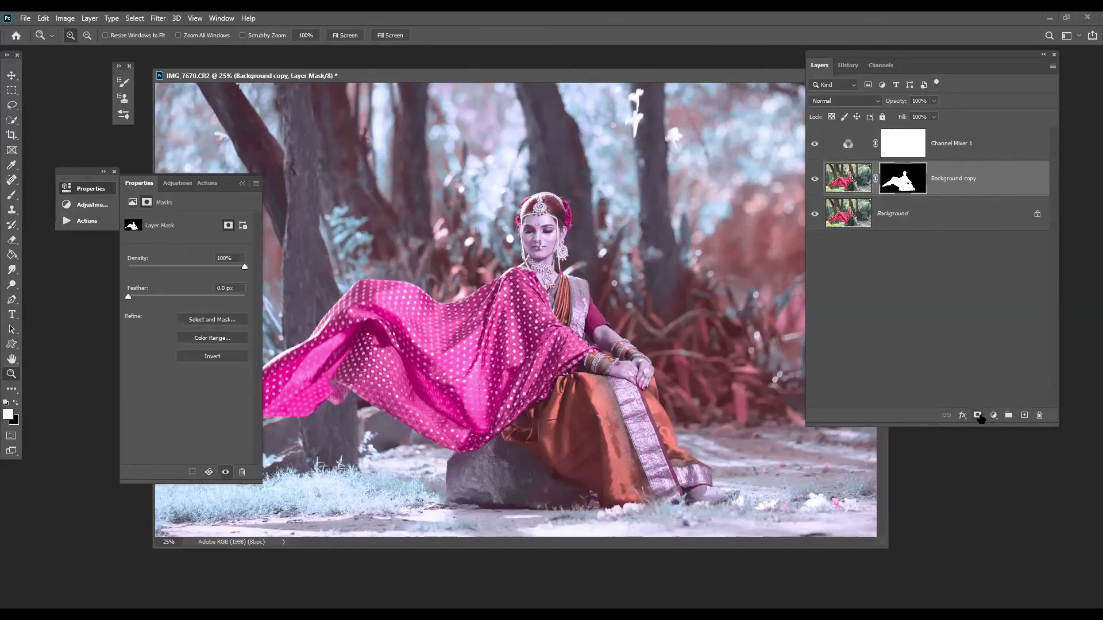
pyautogui.hotkey('ctrl', 'z')
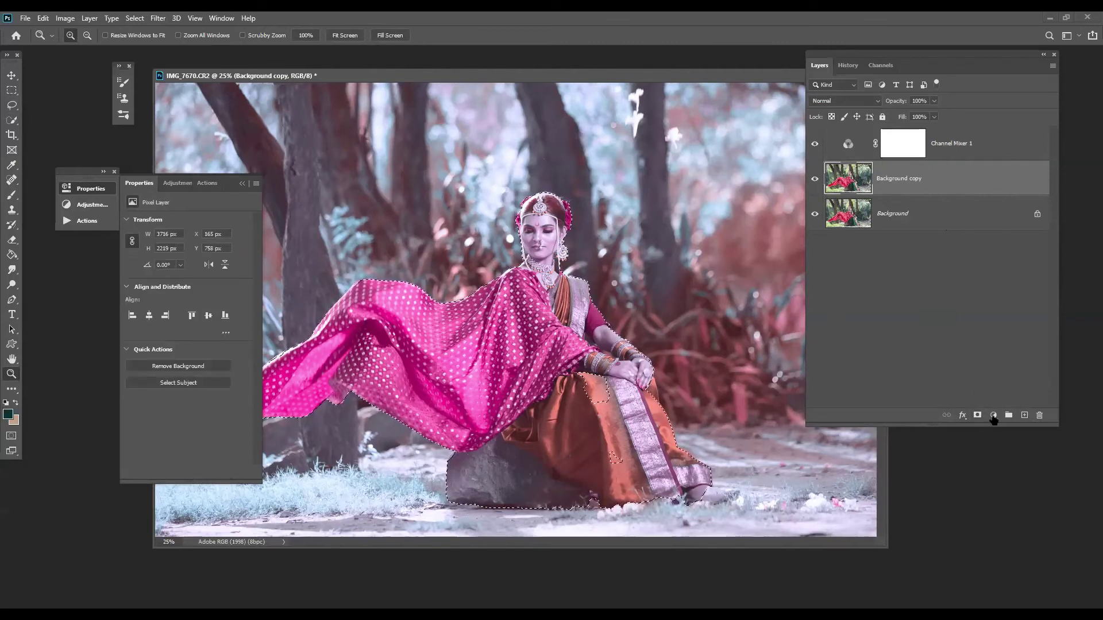
pyautogui.click(977, 416)
pyautogui.click(959, 150)
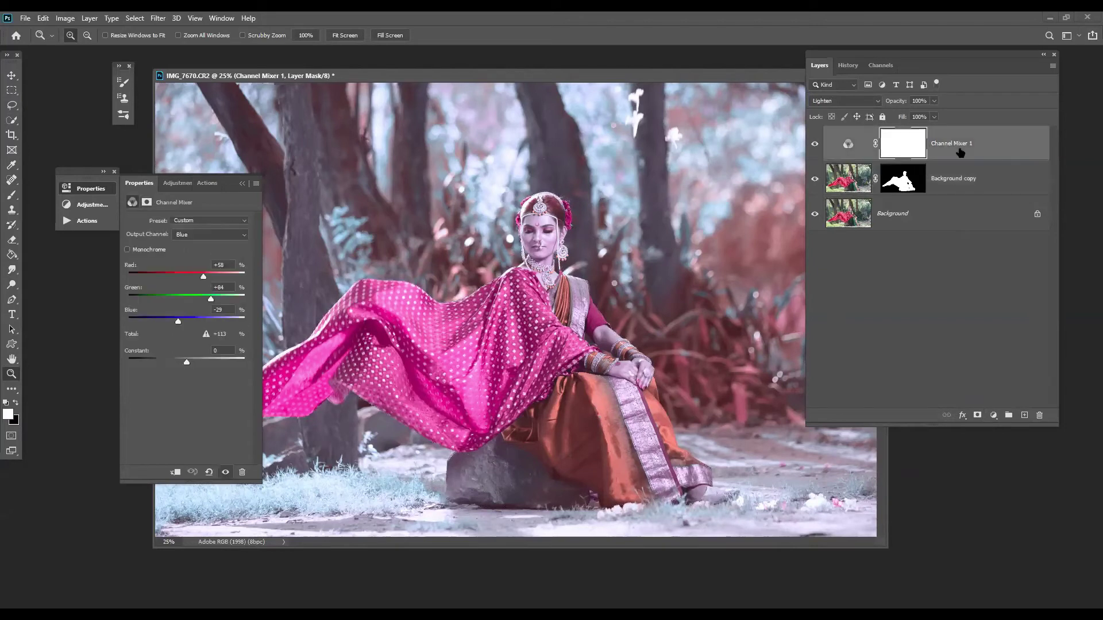
pyautogui.hotkey('ctrl', 'alt', 'g')
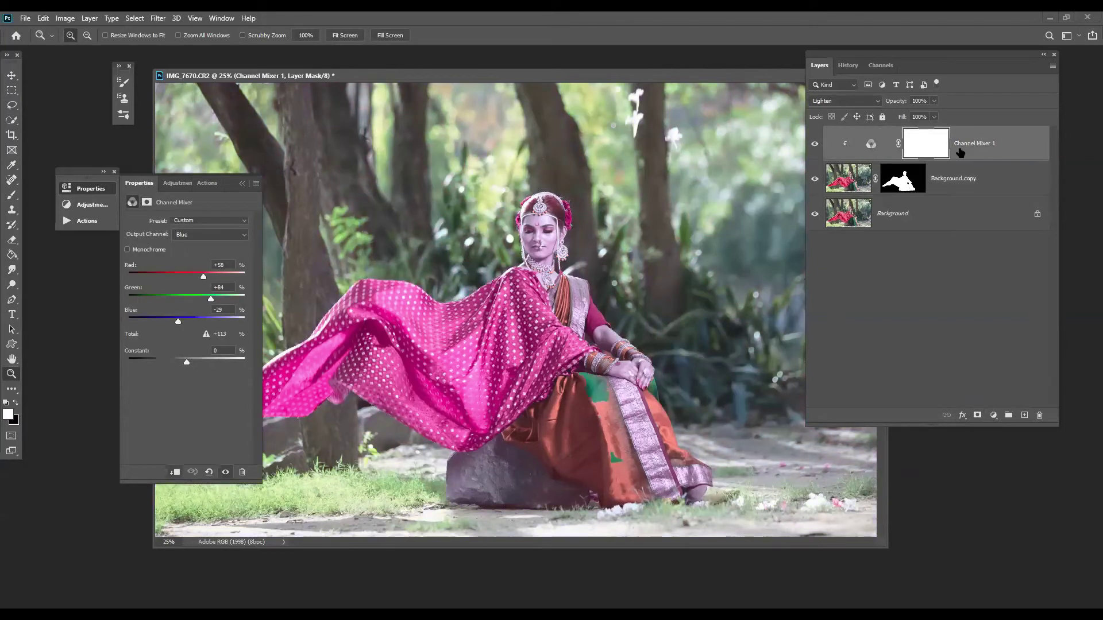
pyautogui.hotkey('ctrl', 'z')
pyautogui.hotkey('ctrl', 'z')
# - Mask the Background copy layer to the inverted subject selection and clip the Channel Mixer 1 layer to it
pyautogui.hotkey('ctrl', 'shift', 'i')
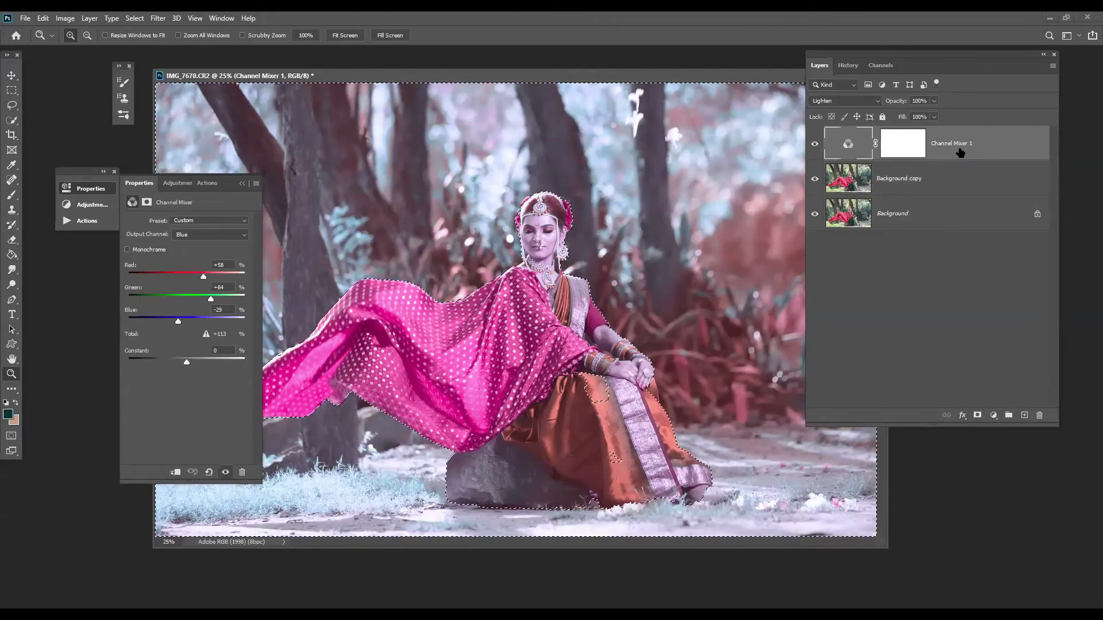
pyautogui.hotkey('alt', '[')
pyautogui.click(975, 415)
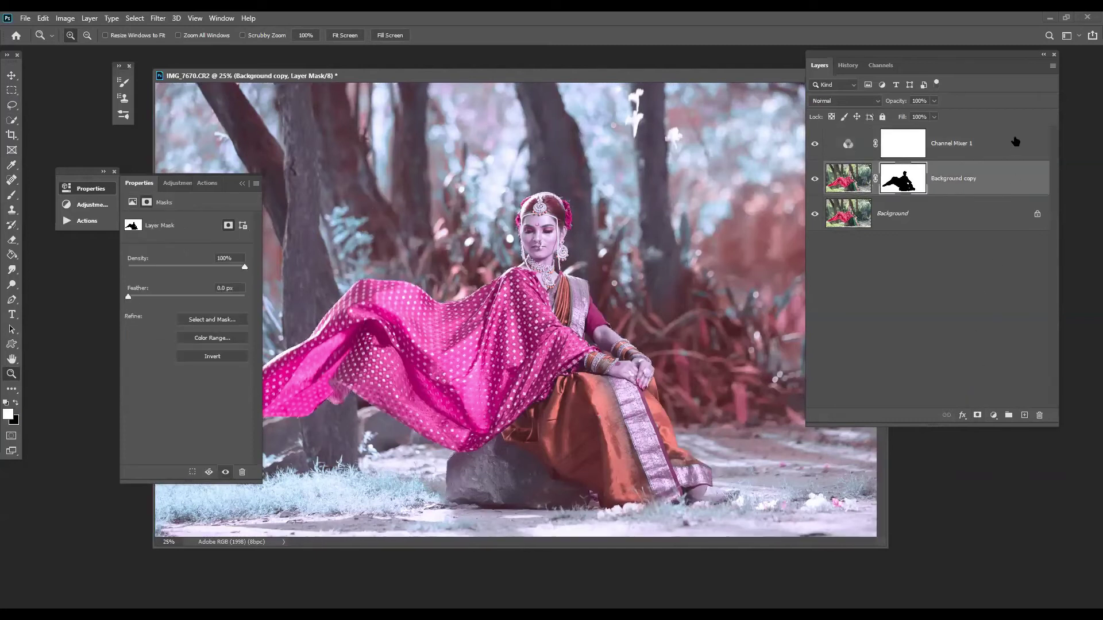
pyautogui.hotkey('alt', ']')
pyautogui.keyDown('alt'); pyautogui.click(1006, 154); pyautogui.keyUp('alt')
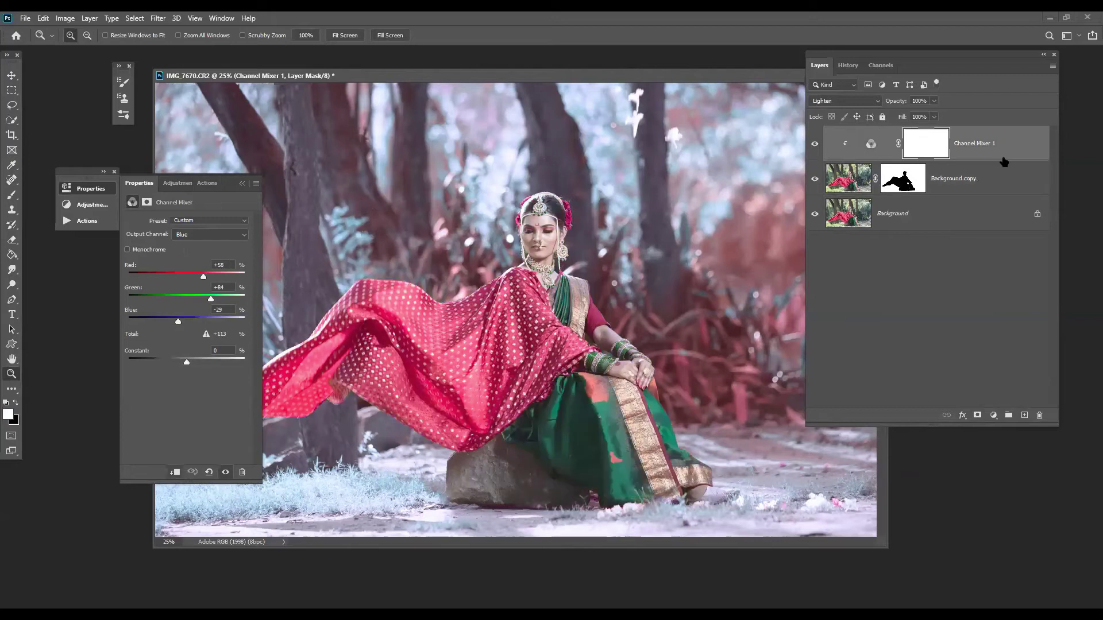
pyautogui.click(867, 145)
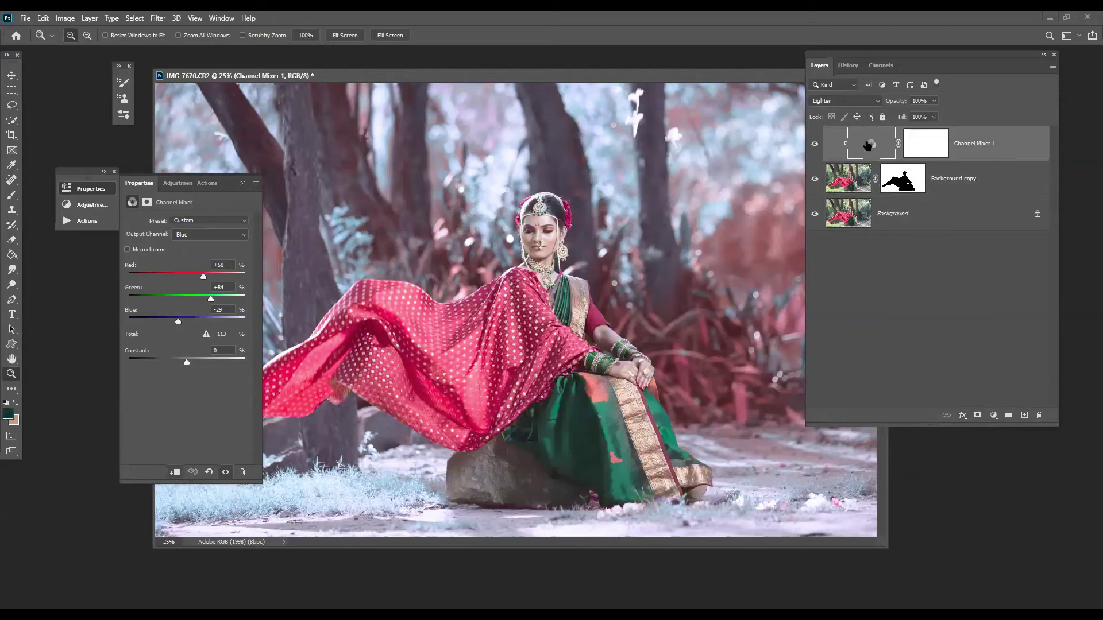
# - Preview other blend modes for the Channel Mixer 1 layer and set the Background copy layer to Multiply
pyautogui.click(848, 100)
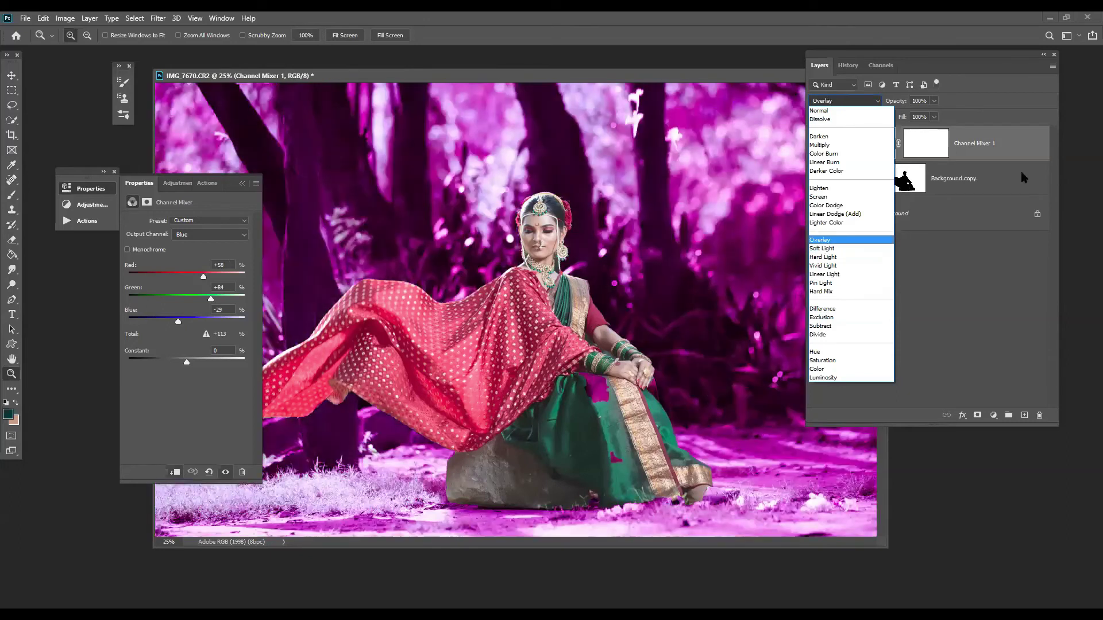
pyautogui.click(1023, 174)
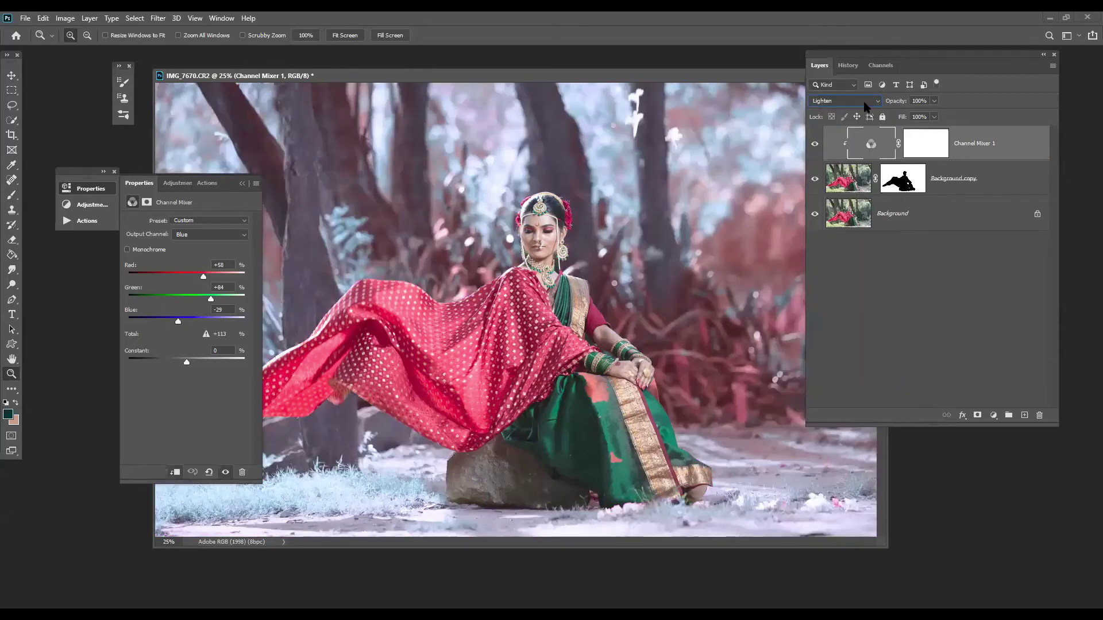
pyautogui.click(965, 187)
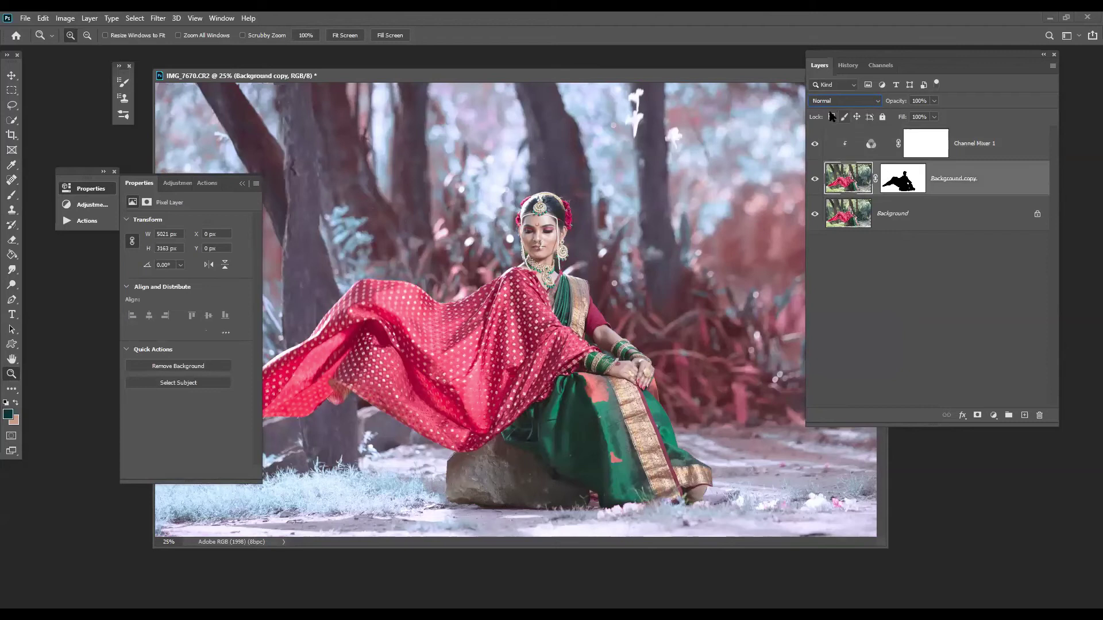
pyautogui.click(836, 103)
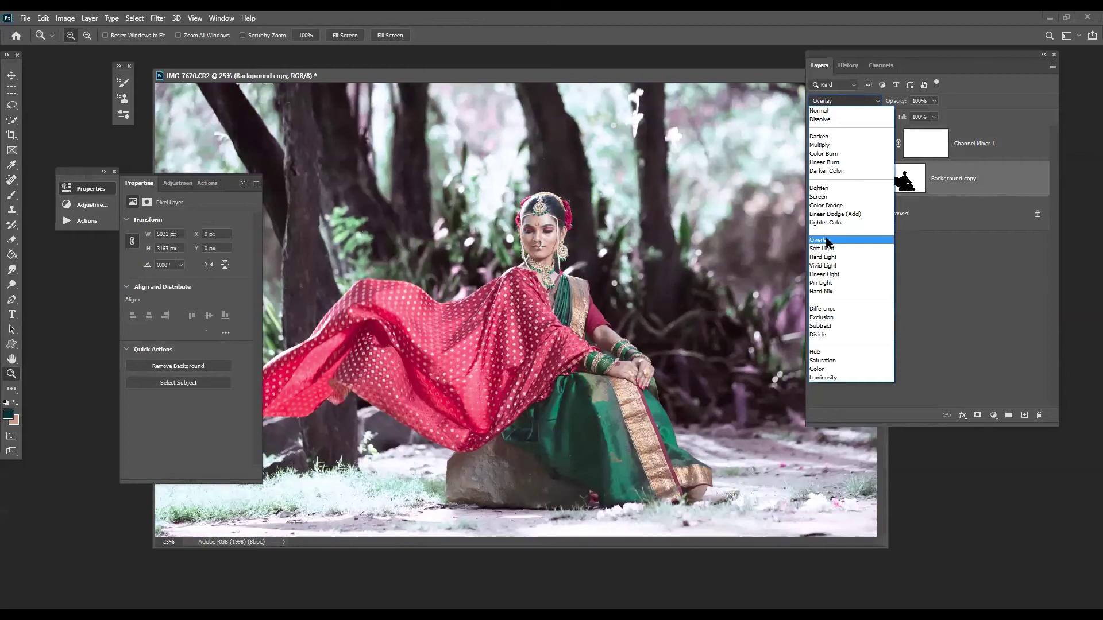
pyautogui.click(824, 145)
# - Hide the Channel Mixer 1 layer and try duplicating it together with the Background copy layer
pyautogui.click(953, 147)
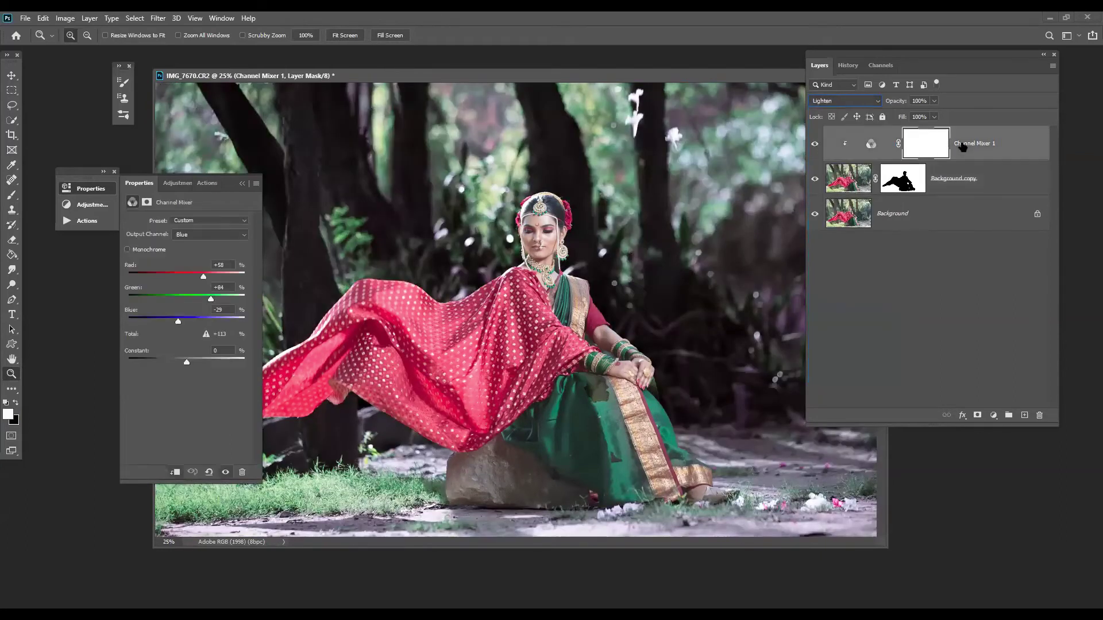
pyautogui.click(815, 145)
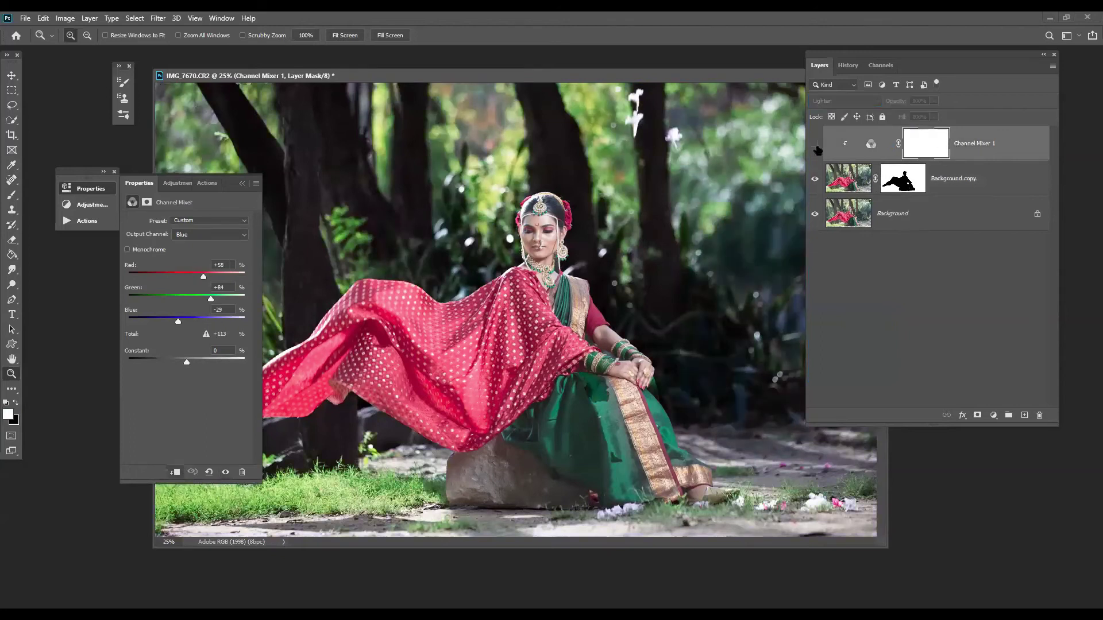
pyautogui.keyDown('shift'); pyautogui.click(987, 189); pyautogui.keyUp('shift')
pyautogui.moveTo(987, 188); pyautogui.dragTo(1025, 415)
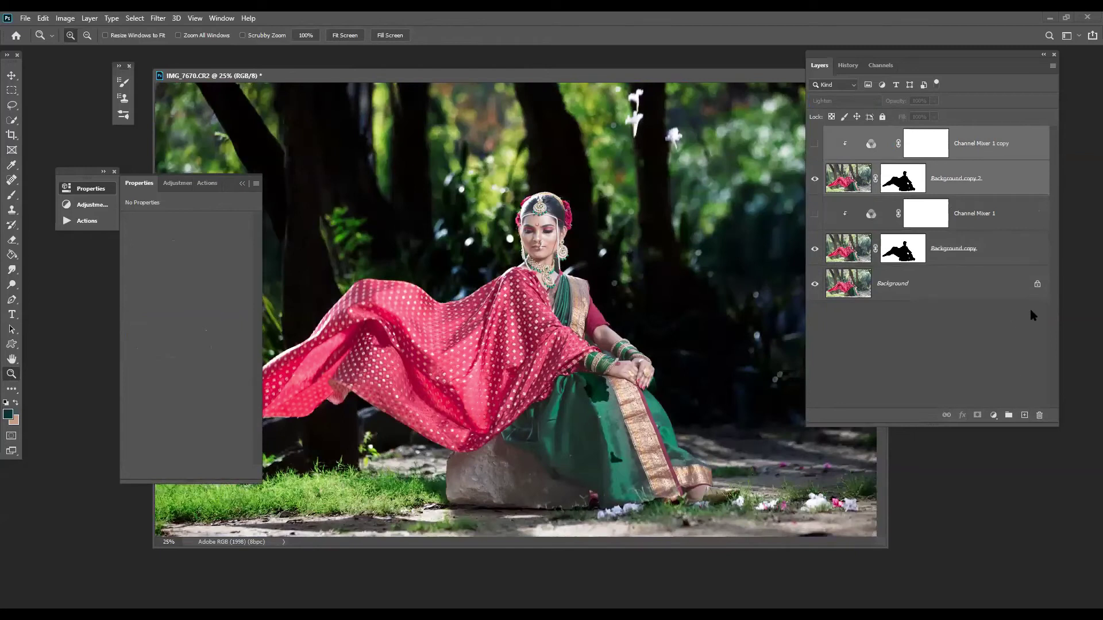
pyautogui.hotkey('ctrl', 'z')
# - Delete the Channel Mixer 1 and Background copy layers and close IMG_7670.CR2 without saving
pyautogui.moveTo(972, 179); pyautogui.dragTo(1039, 414)
pyautogui.hotkey('ctrl', 'w')
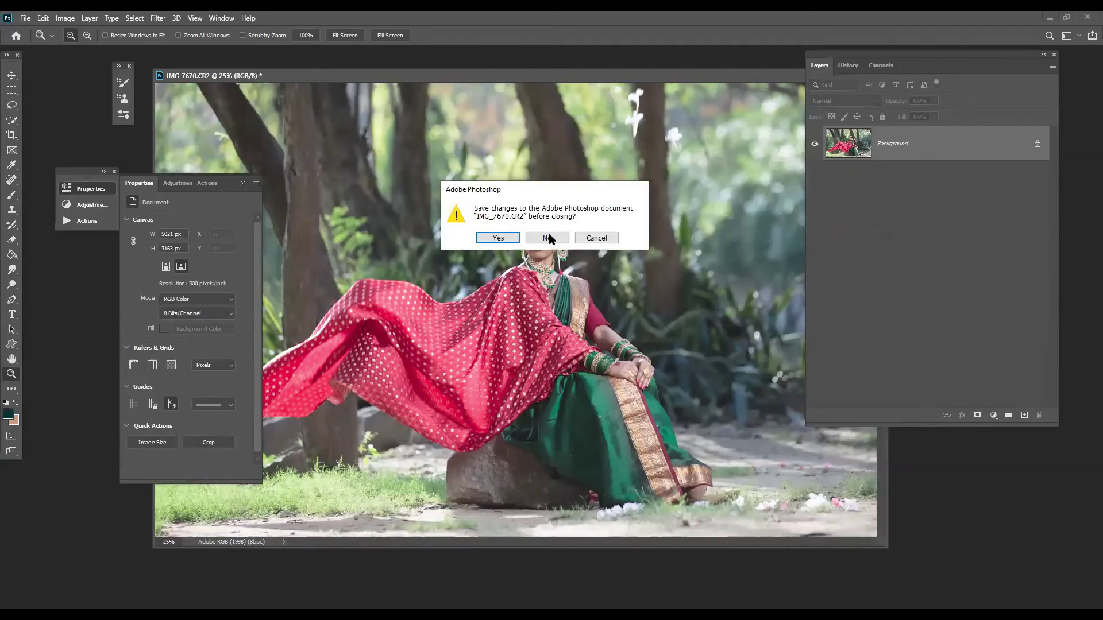
pyautogui.click(548, 239)
# - Browse the wetransfer-37be29 folder for a photo to open and group its files by type
pyautogui.hotkey('ctrl', 'o')
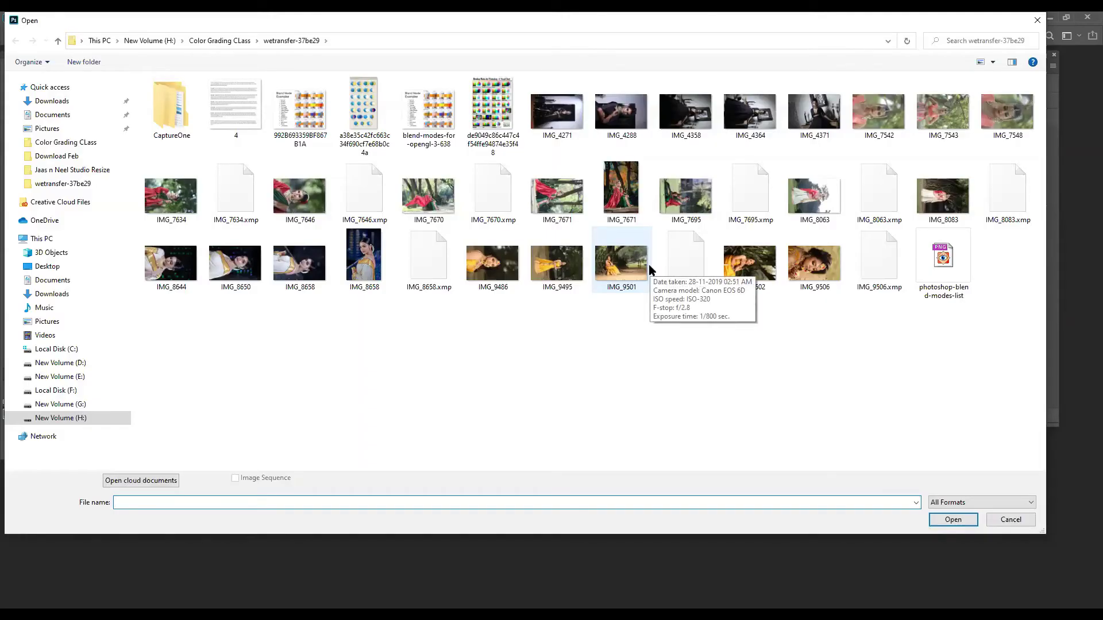
pyautogui.click(171, 196)
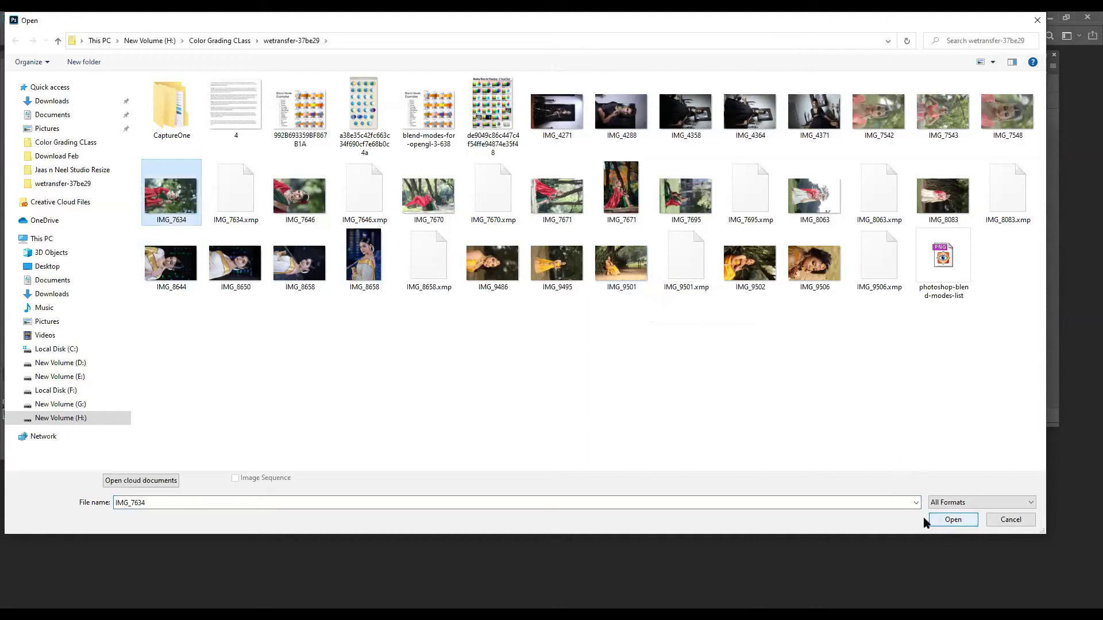
pyautogui.rightClick(510, 377)
pyautogui.moveTo(564, 410)
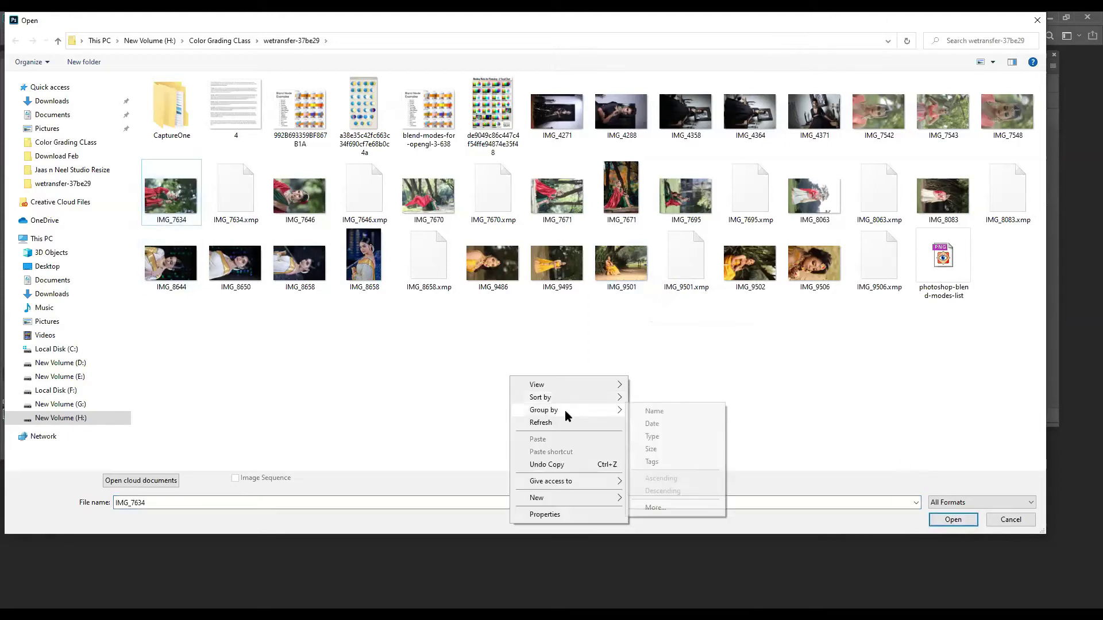
pyautogui.click(643, 434)
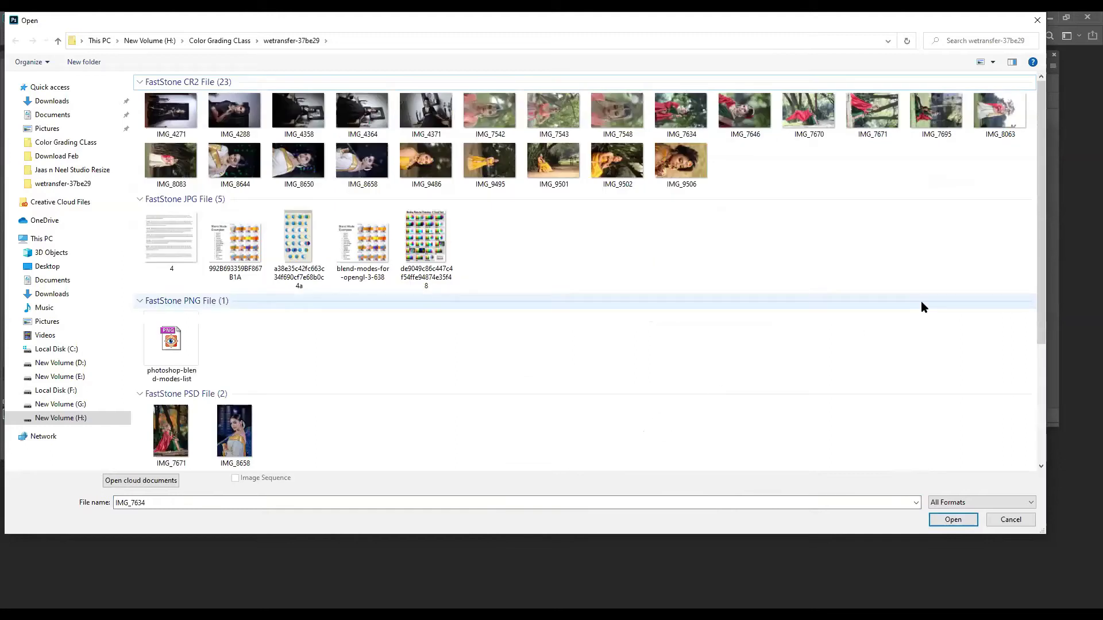
pyautogui.click(939, 120)
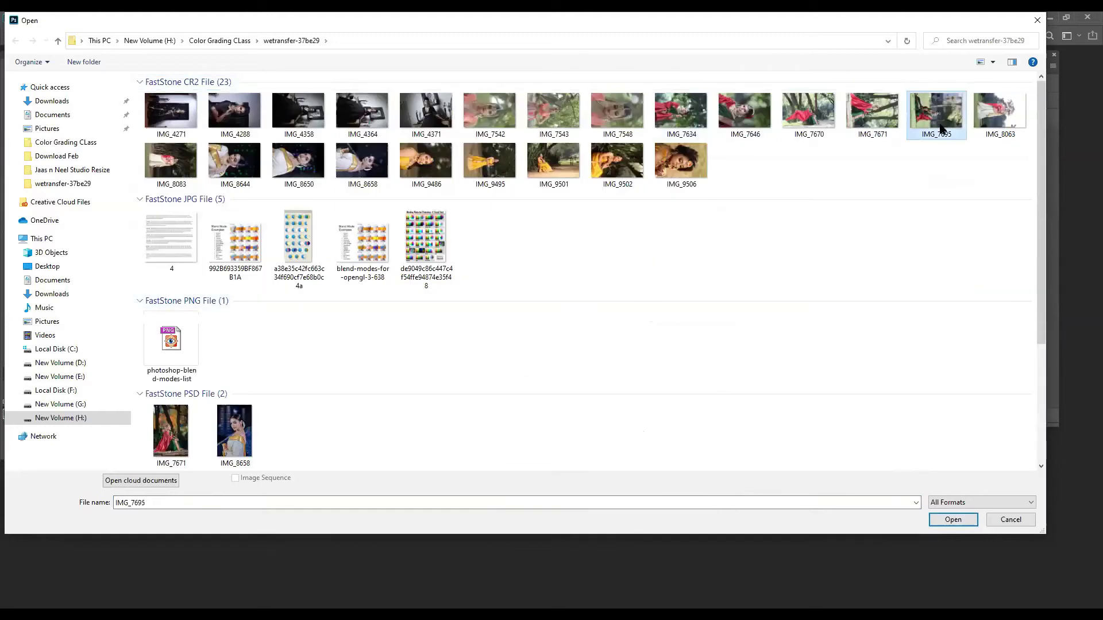
# - Open IMG_5890.CR2 from the wetransfer-c29e4f folder and place its window clear of the Layers panel
pyautogui.click(239, 42)
pyautogui.doubleClick(366, 126)
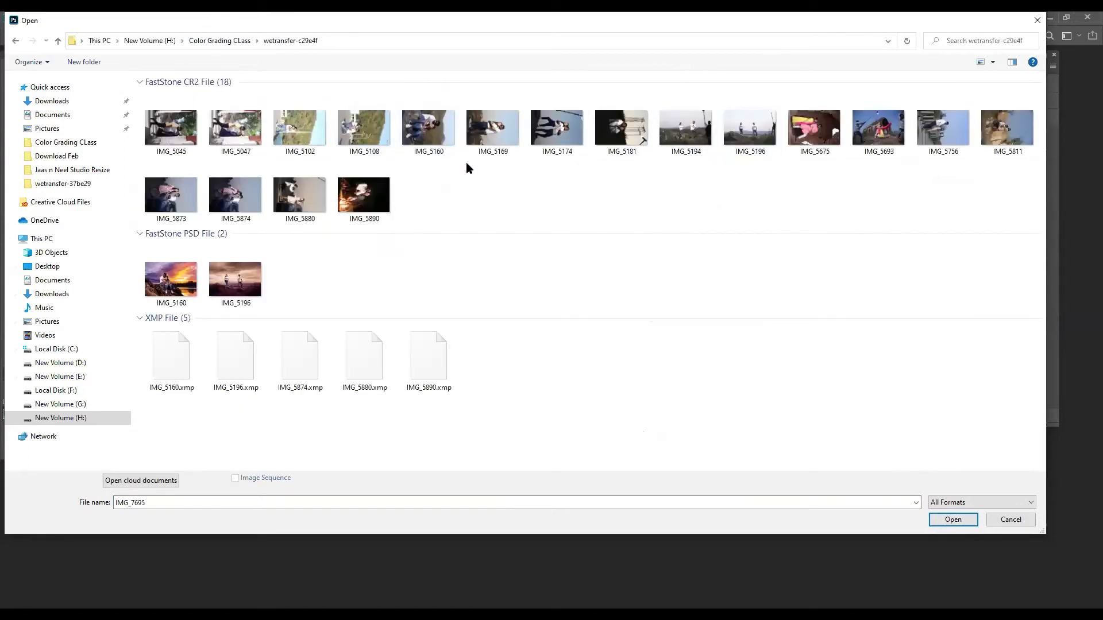
pyautogui.doubleClick(364, 195)
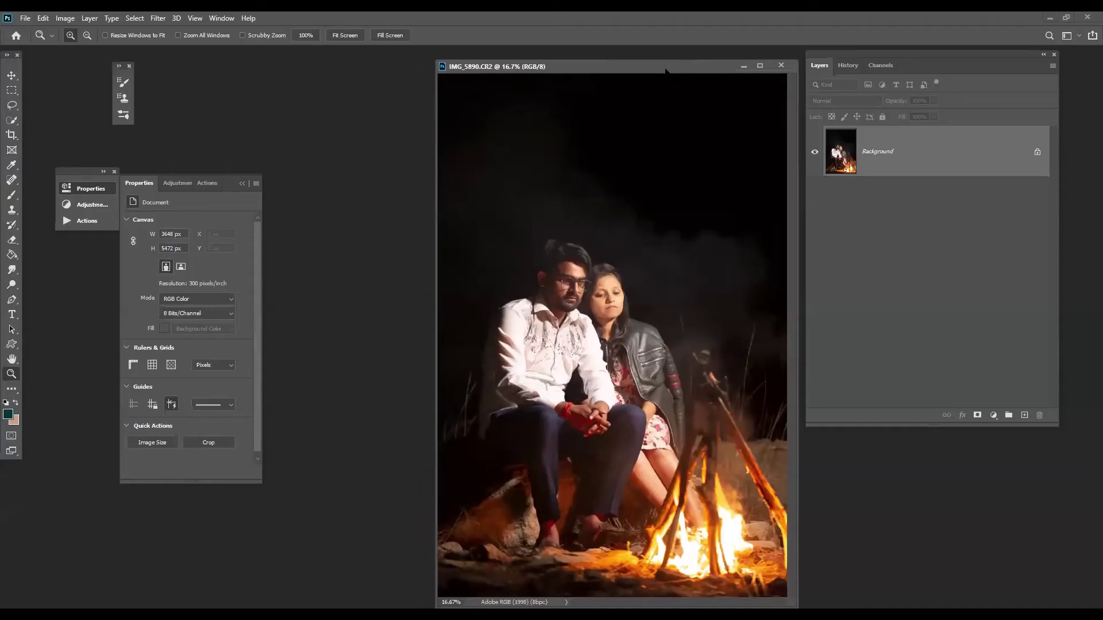
pyautogui.moveTo(669, 71); pyautogui.dragTo(620, 71)
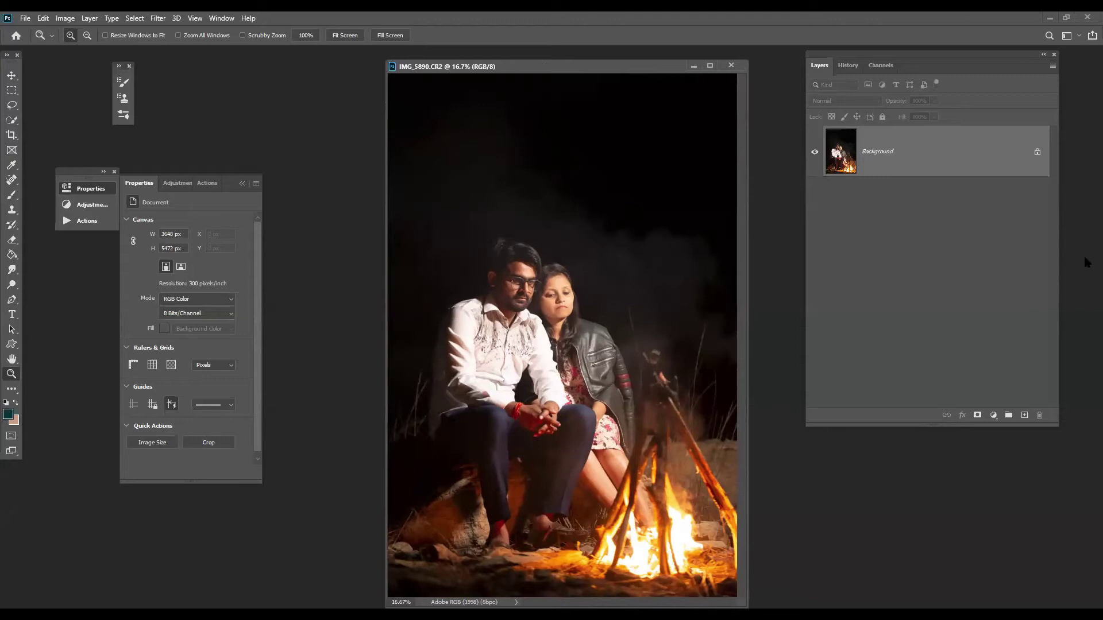
# - Add a Curves adjustment layer in Screen blend mode above the Background and invert its mask to black
pyautogui.click(993, 415)
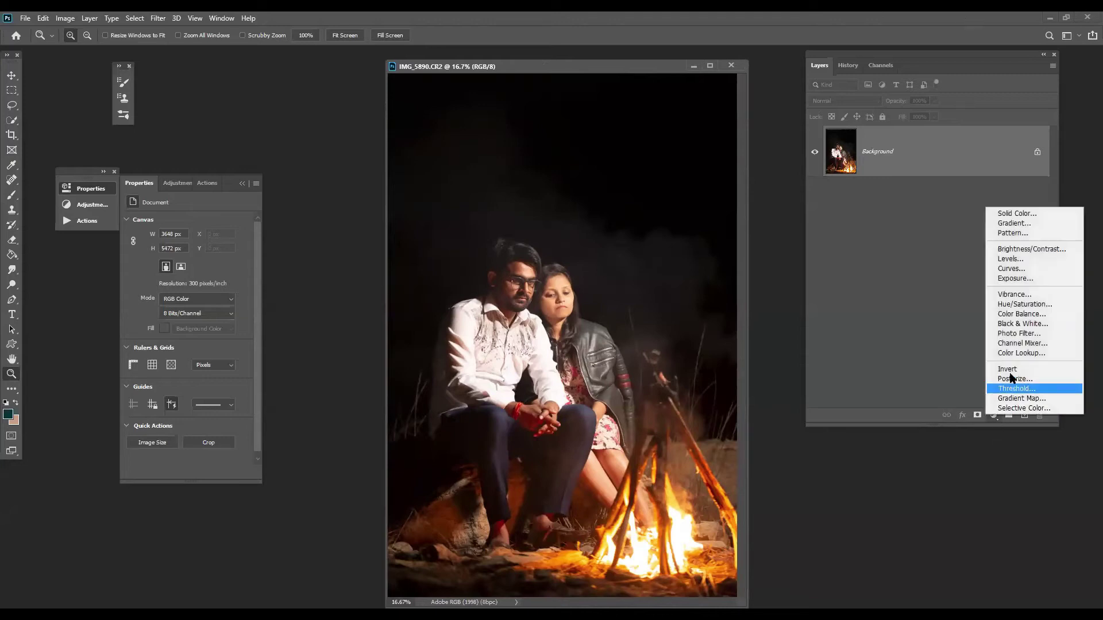
pyautogui.click(1011, 269)
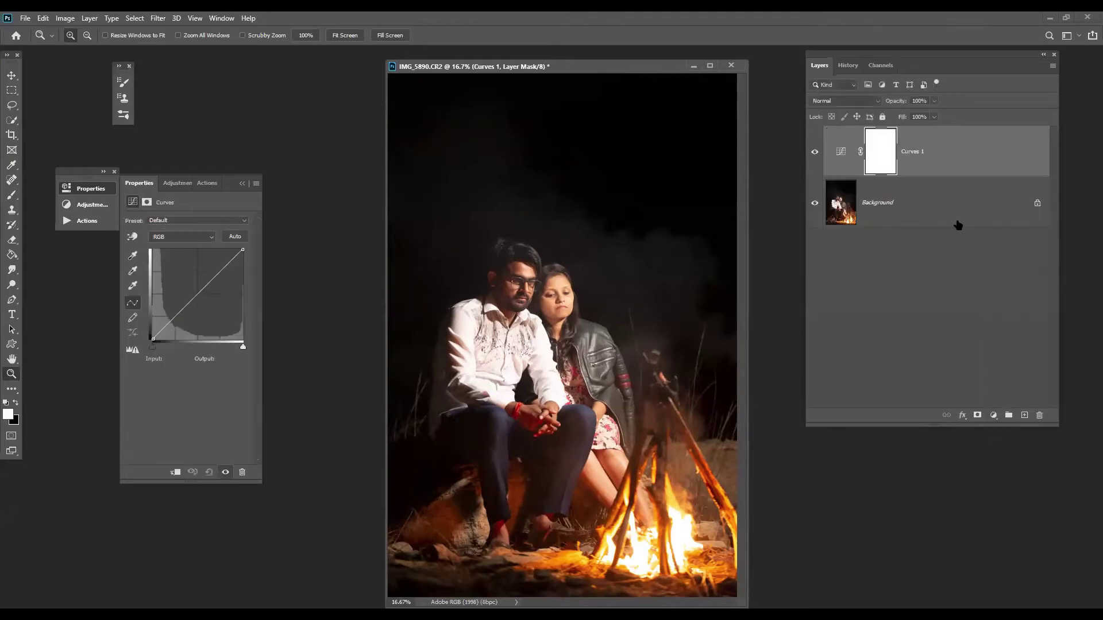
pyautogui.click(860, 103)
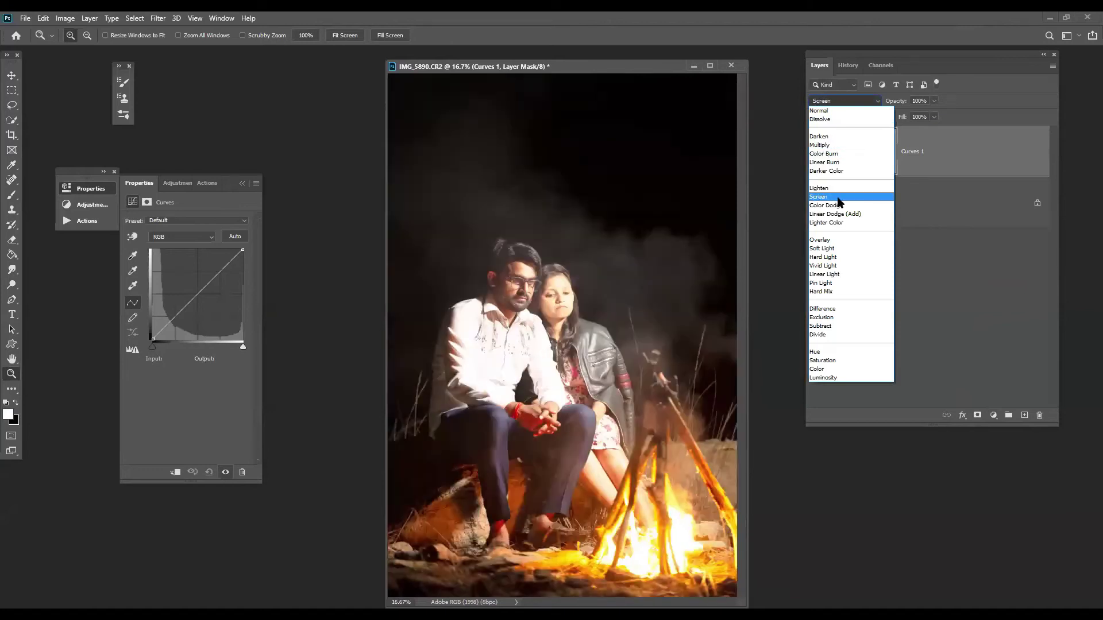
pyautogui.click(838, 198)
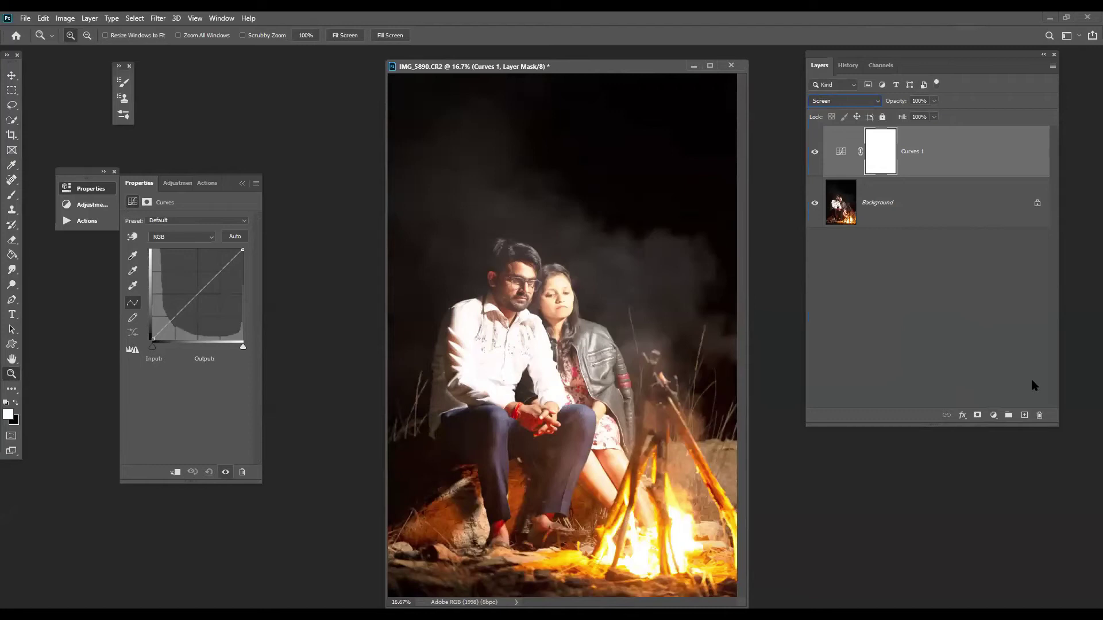
pyautogui.hotkey('ctrl', 'i')
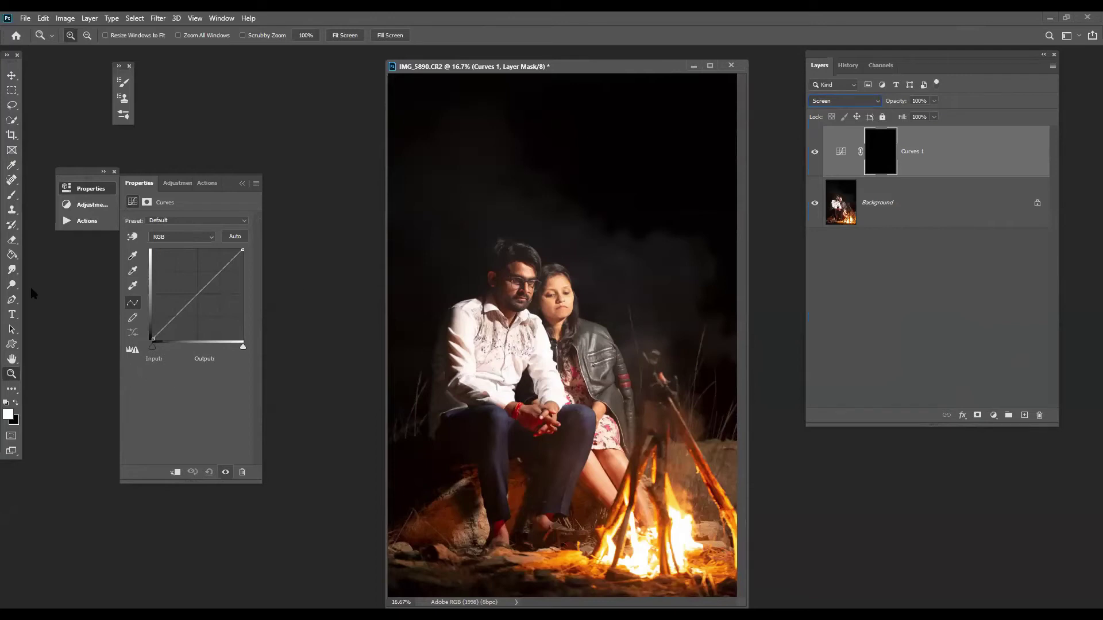
# - Reveal the Screen brightening in the surroundings of the couple by erasing the Curves 1 mask with a soft 1400 px Eraser
pyautogui.press('l')
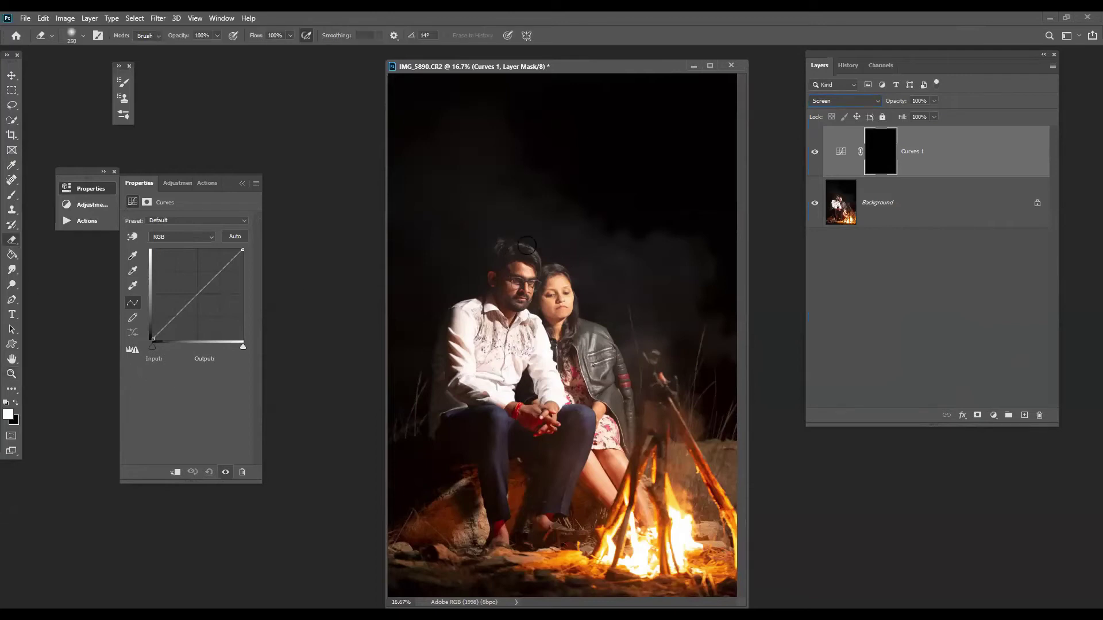
pyautogui.press('x')
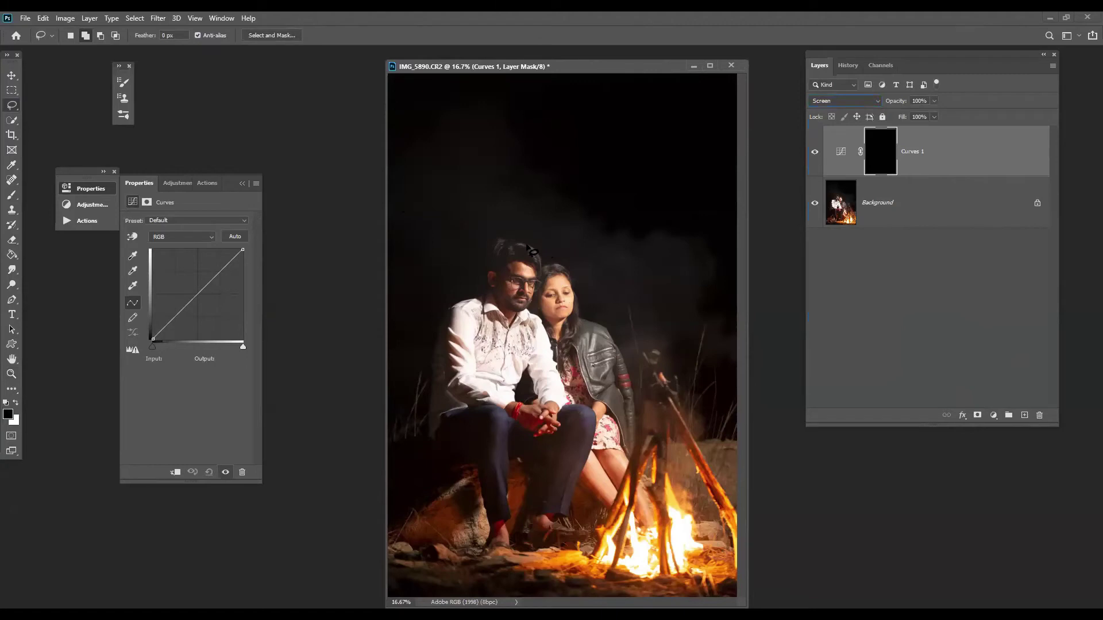
pyautogui.press('e')
pyautogui.moveTo(468, 158)
pyautogui.mouseDown()
pyautogui.moveTo(656, 304)
pyautogui.moveTo(632, 247)
pyautogui.moveTo(582, 174)
pyautogui.moveTo(439, 280)
pyautogui.moveTo(411, 182)
pyautogui.moveTo(402, 317)
pyautogui.moveTo(377, 366)
pyautogui.moveTo(425, 533)
pyautogui.mouseUp()
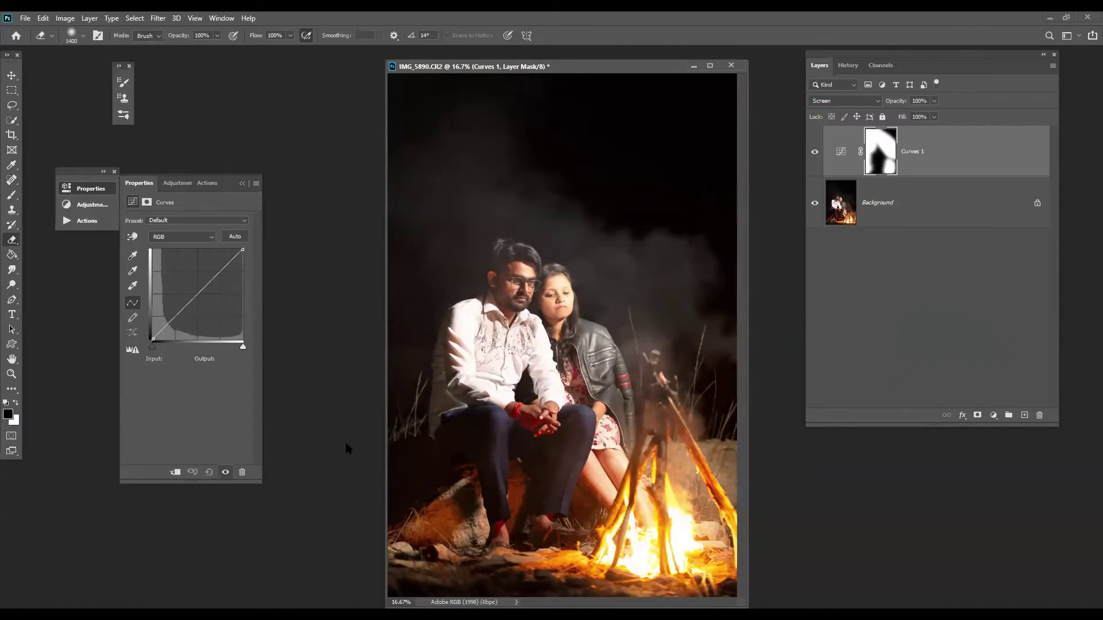
# - Add a second Curves adjustment layer with the Multiply blend mode and 30% fill
pyautogui.click(993, 415)
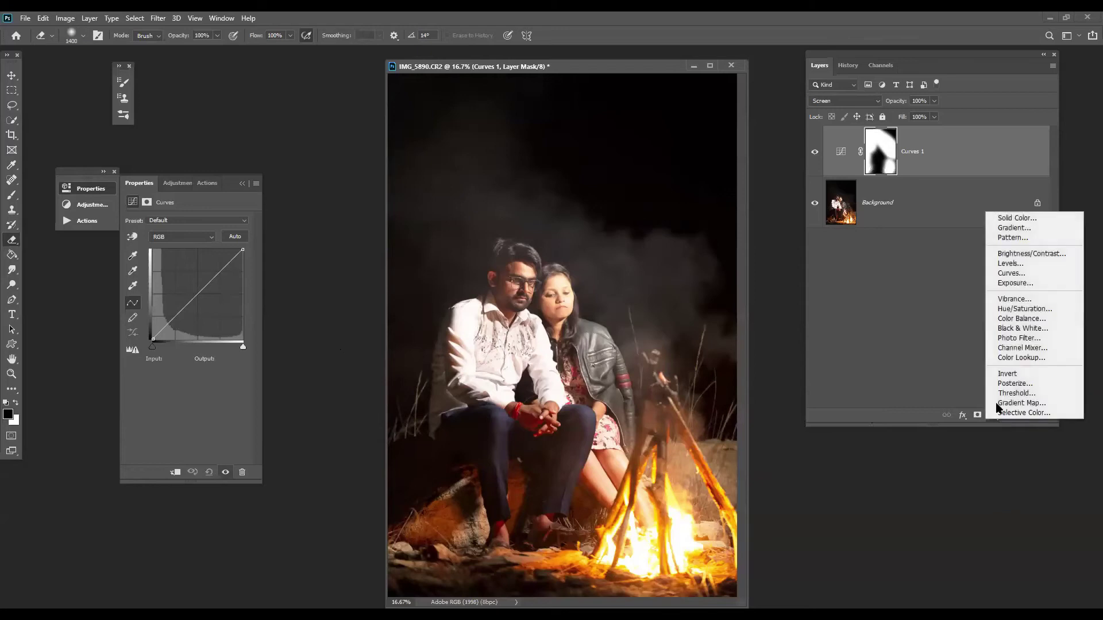
pyautogui.click(1012, 274)
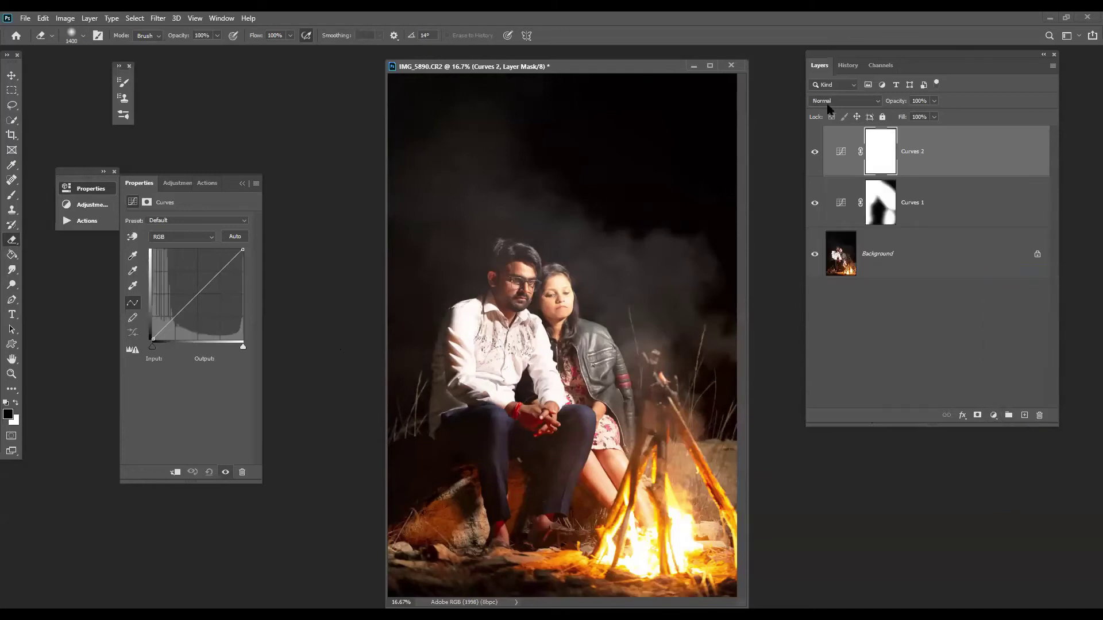
pyautogui.click(830, 102)
pyautogui.click(973, 103)
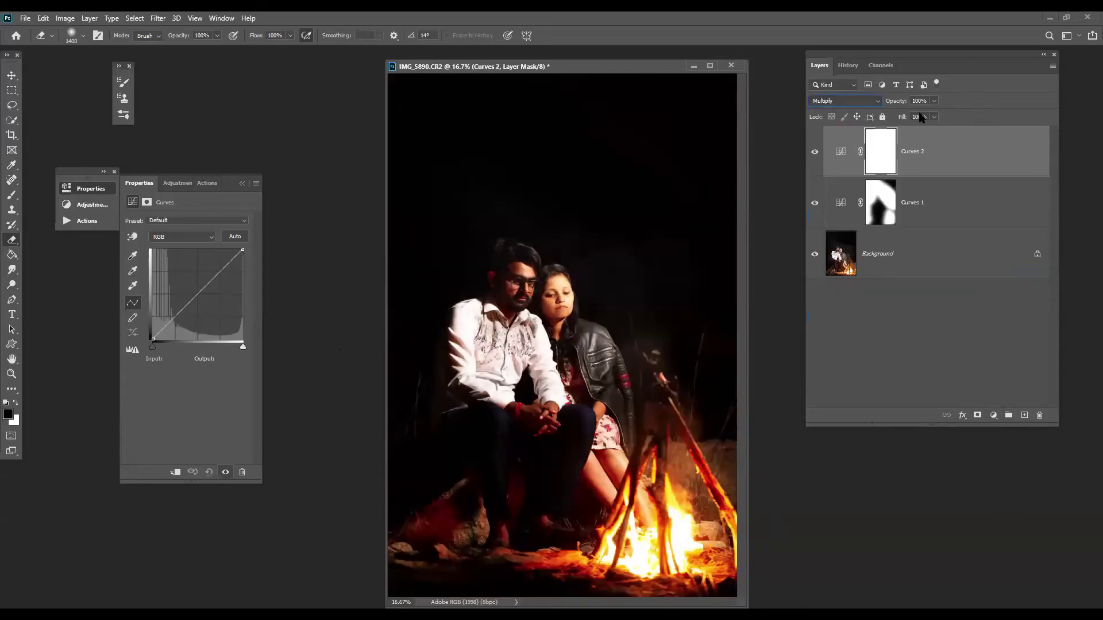
pyautogui.click(921, 117)
pyautogui.press('Return')
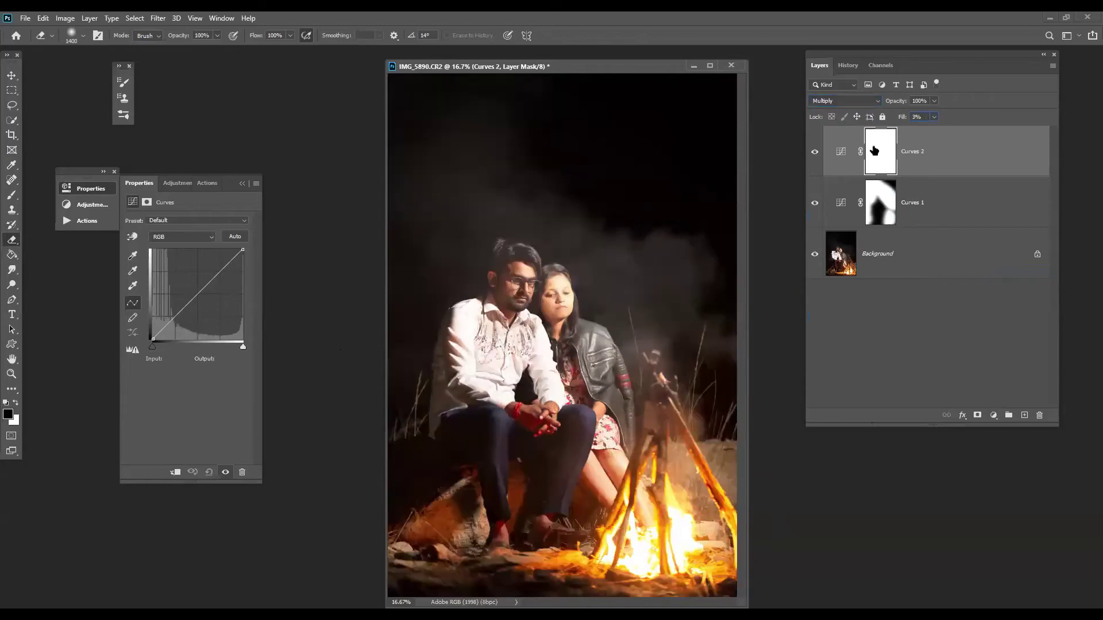
pyautogui.write('30')
pyautogui.press('Return')
# - Invert the Curves 2 mask to black and reveal the darkening over parts of the couple with a 400 px Eraser
pyautogui.click(871, 166)
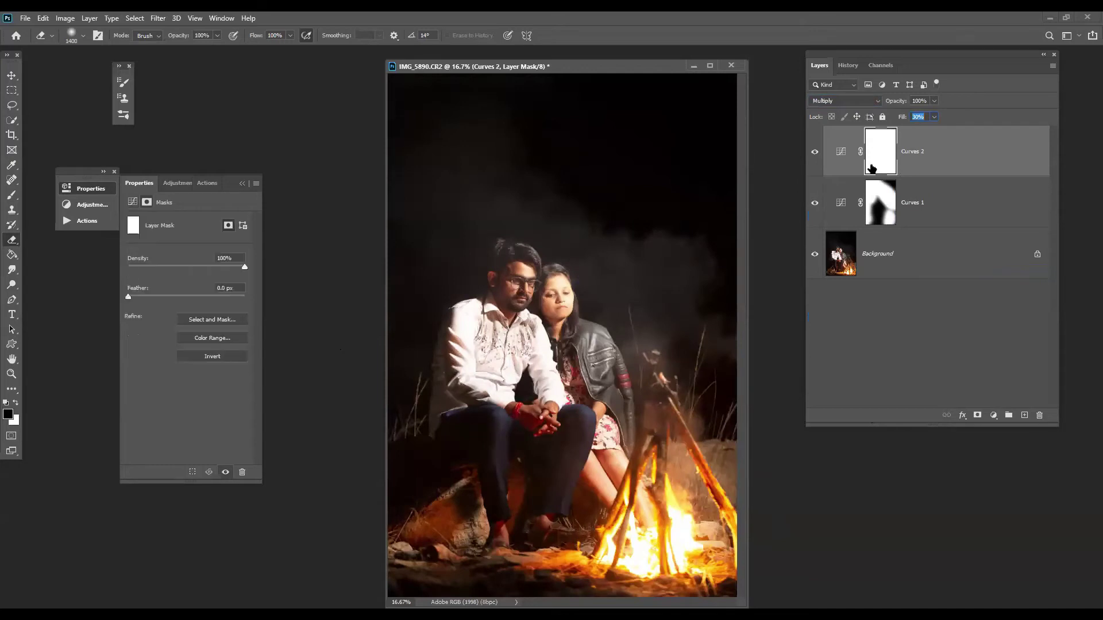
pyautogui.hotkey('ctrl', 'i')
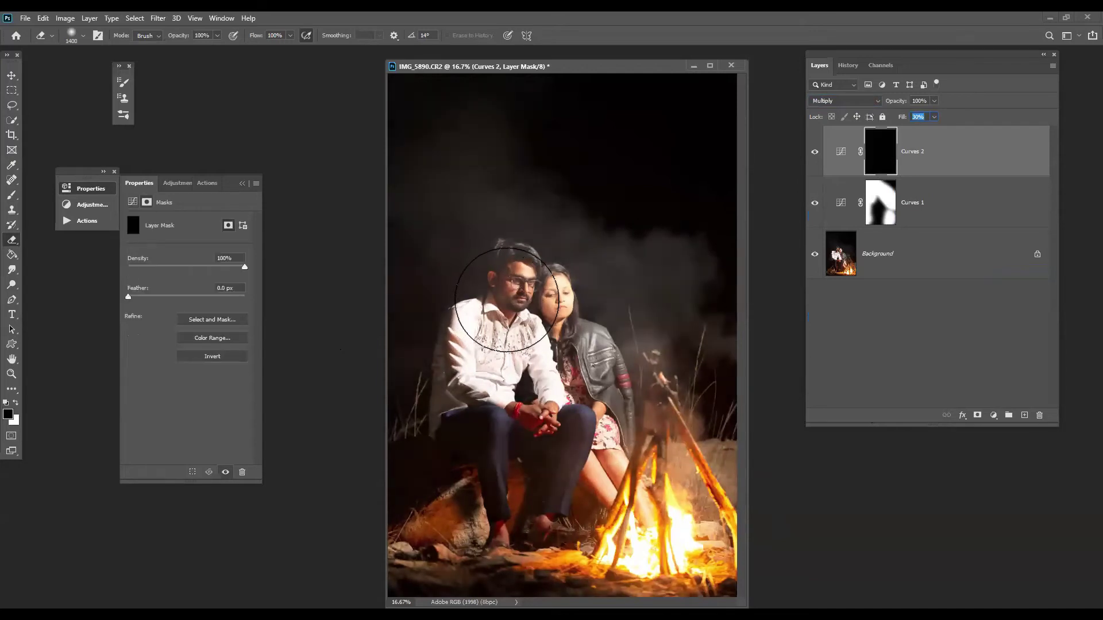
pyautogui.press('[')
pyautogui.press('[')
pyautogui.press('[')
pyautogui.press('[')
pyautogui.press('[')
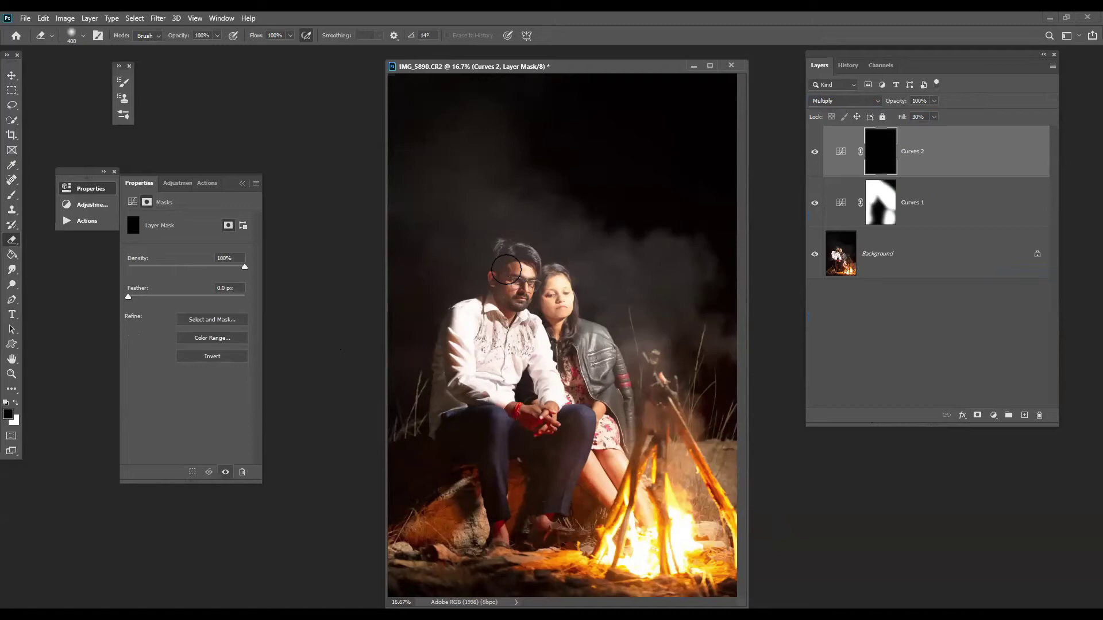
# - Add a Gradient Map adjustment layer above Curves 2 using the Violet, Orange preset from the Legacy Default Gradients
pyautogui.click(993, 414)
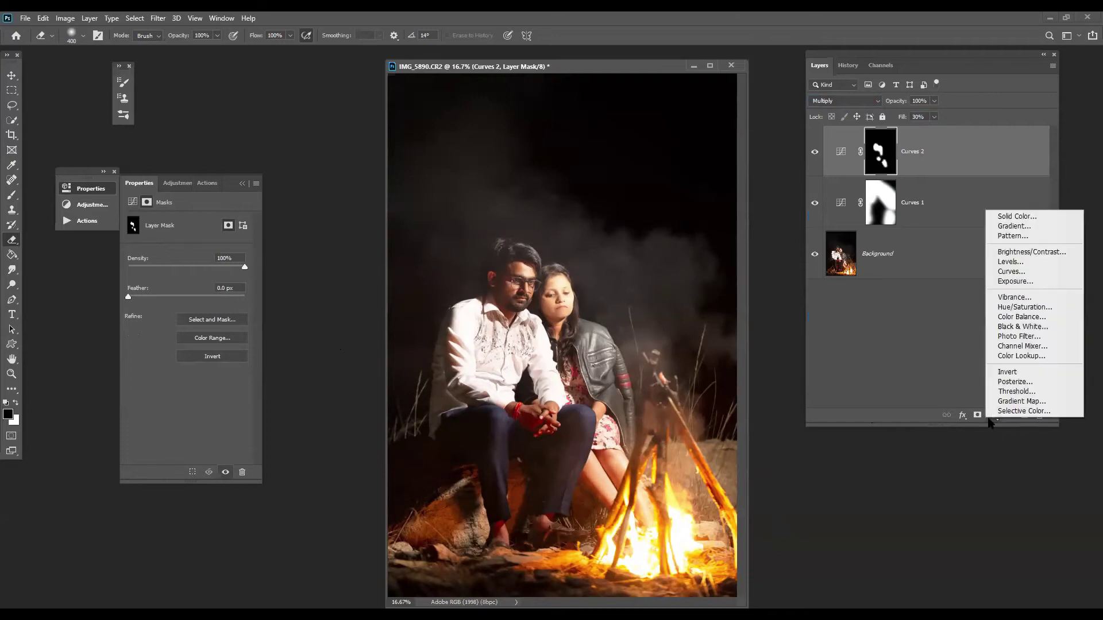
pyautogui.click(1020, 401)
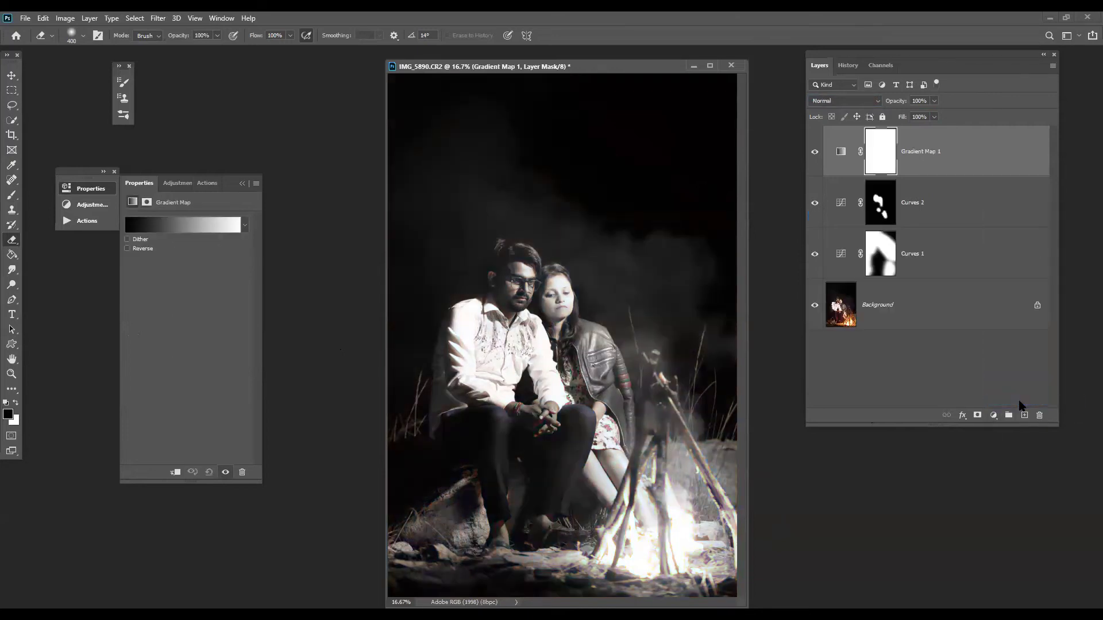
pyautogui.click(170, 230)
pyautogui.click(682, 225)
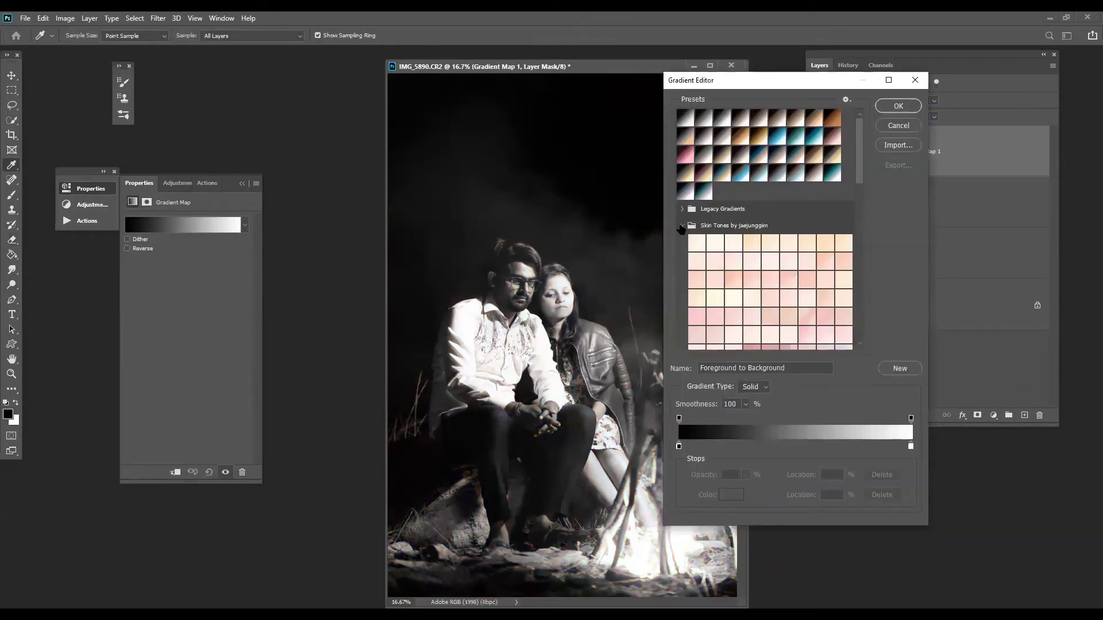
pyautogui.click(682, 209)
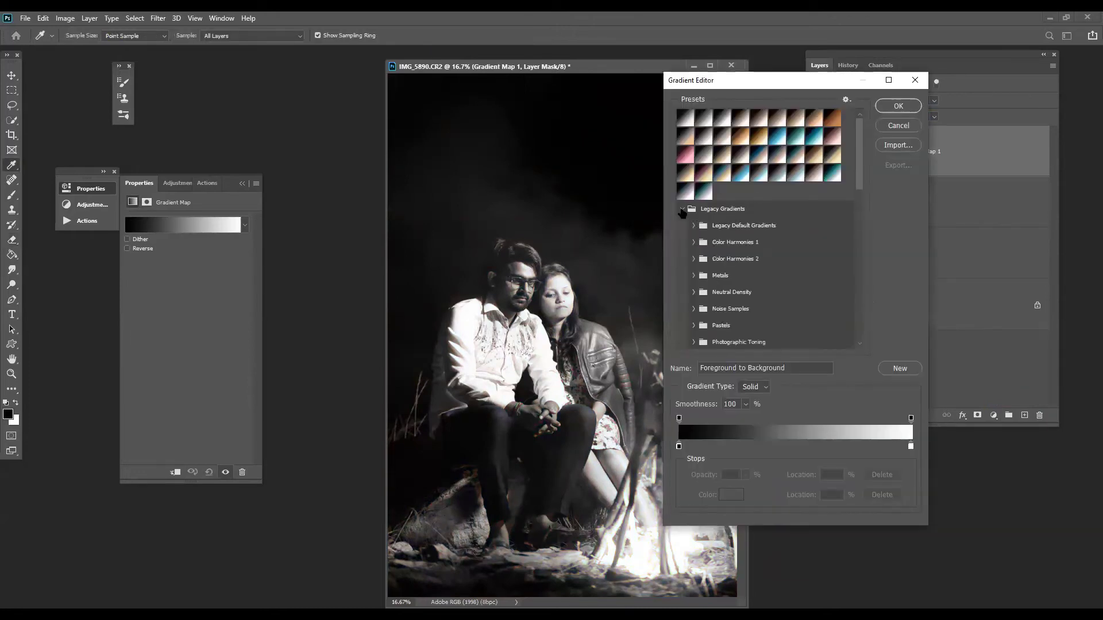
pyautogui.click(694, 225)
pyautogui.click(782, 243)
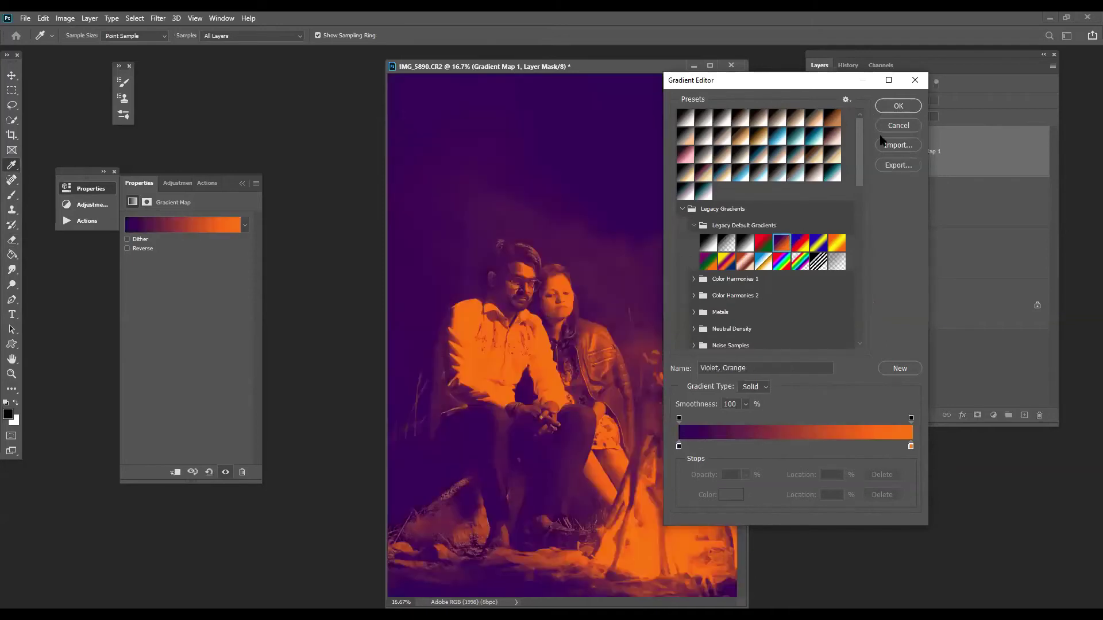
pyautogui.click(897, 106)
# - Set the Gradient Map 1 layer to the Color blend mode and invert its mask to black
pyautogui.click(843, 100)
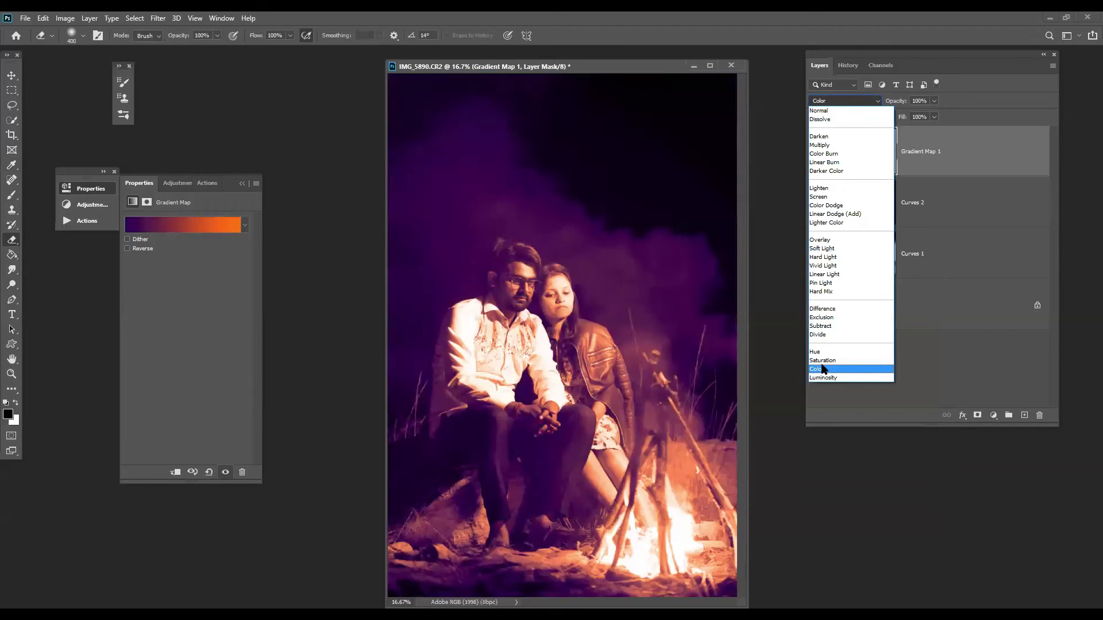
pyautogui.click(822, 370)
pyautogui.click(874, 145)
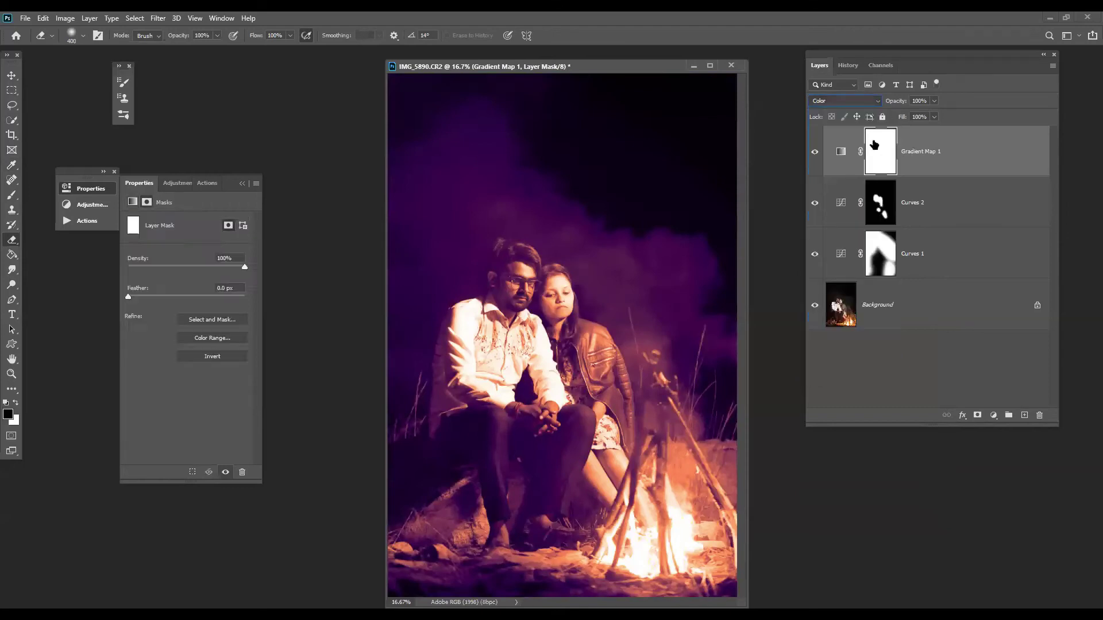
pyautogui.hotkey('ctrl', 'i')
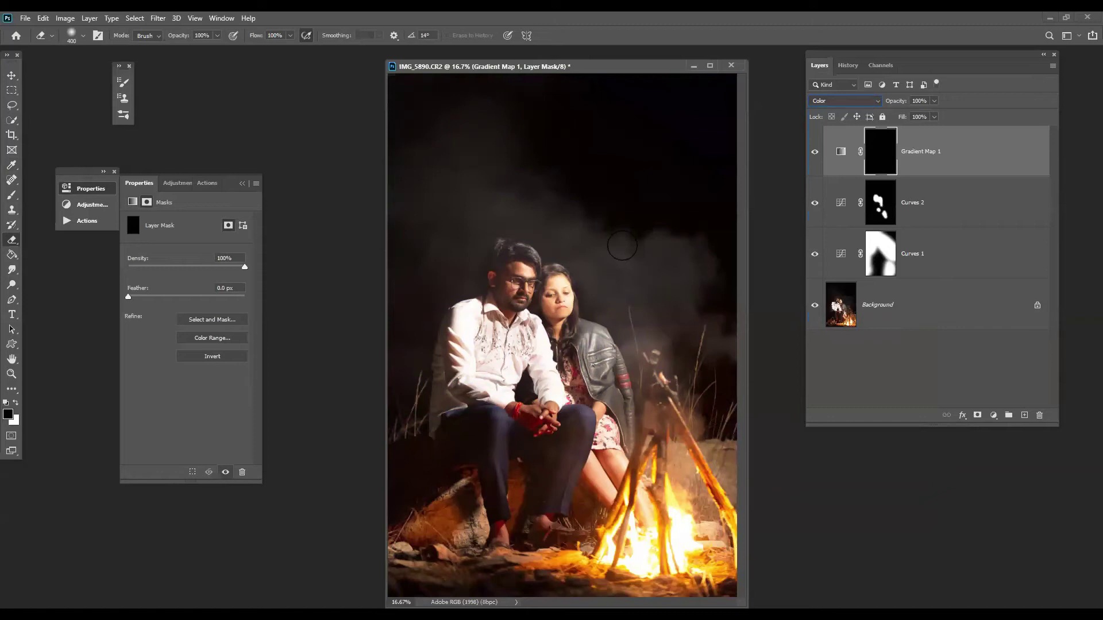
# - Reveal the gradient toning in the surroundings of the couple with a 1300 px Eraser and set the Gradient Map 1 opacity to 50%
pyautogui.press(']')
pyautogui.press(']')
pyautogui.press(']')
pyautogui.press(']')
pyautogui.press(']')
pyautogui.press(']')
pyautogui.press(']')
pyautogui.press(']')
pyautogui.press(']')
pyautogui.press(']')
pyautogui.moveTo(479, 174)
pyautogui.mouseDown()
pyautogui.moveTo(399, 221)
pyautogui.moveTo(692, 526)
pyautogui.mouseUp()
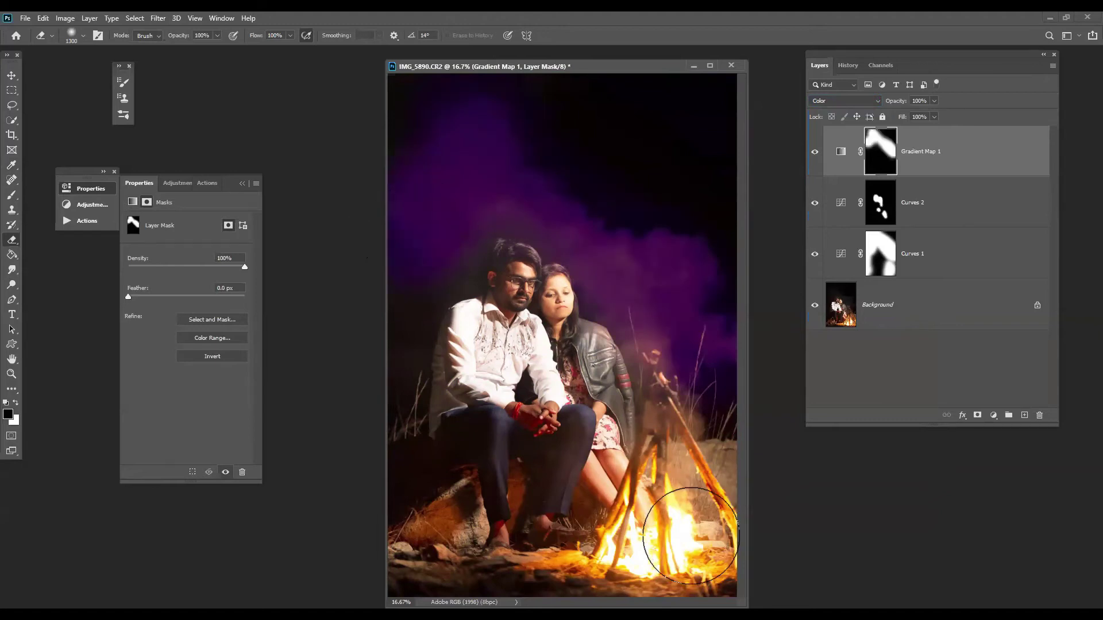
pyautogui.moveTo(674, 312)
pyautogui.mouseDown()
pyautogui.moveTo(374, 434)
pyautogui.moveTo(402, 534)
pyautogui.mouseUp()
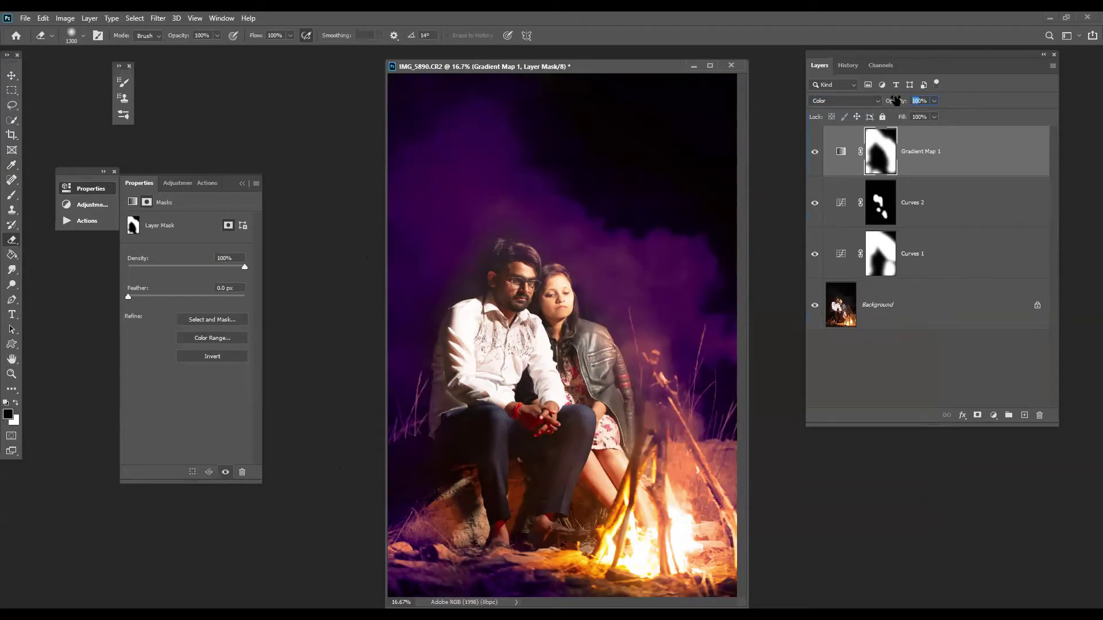
pyautogui.write('50')
pyautogui.press('Return')
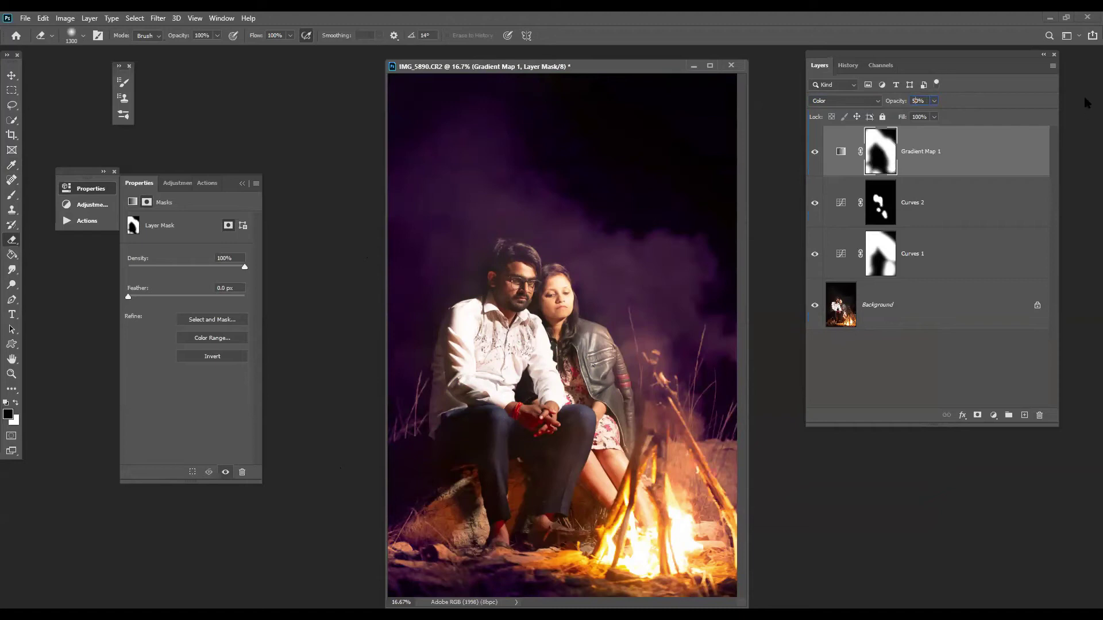
# - Add a Photo Filter adjustment layer with the Blue filter at 42% density
pyautogui.click(993, 415)
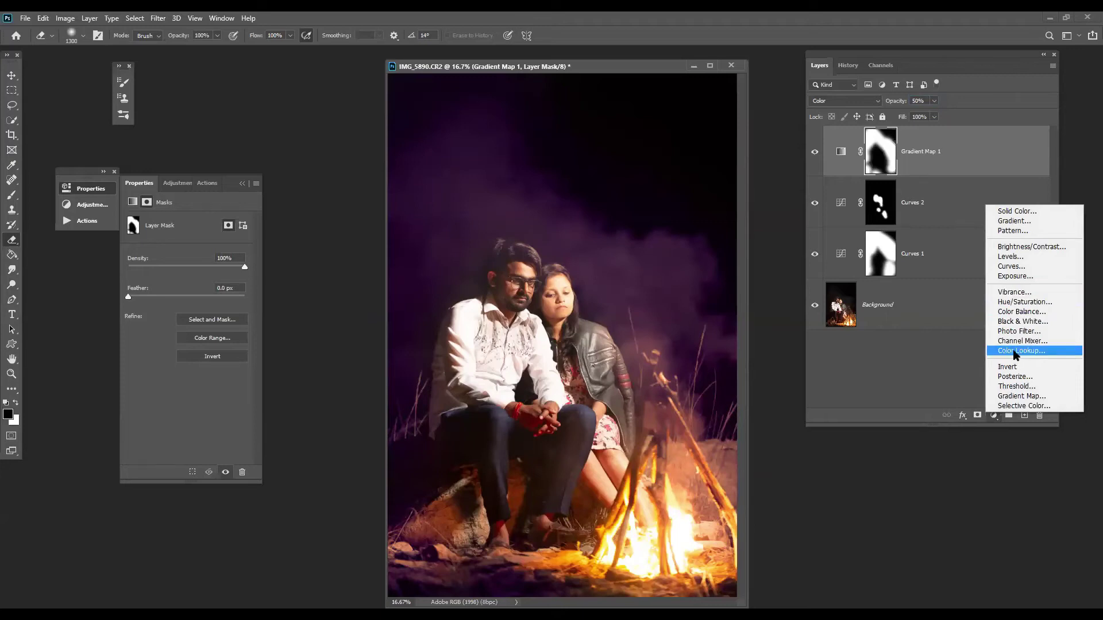
pyautogui.click(1013, 331)
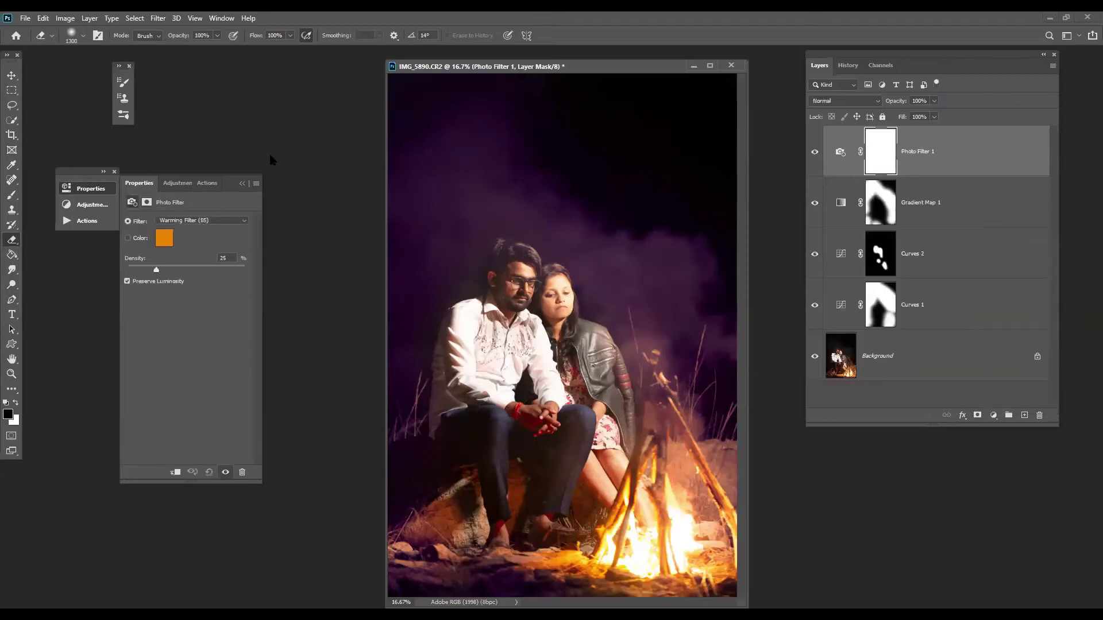
pyautogui.click(170, 221)
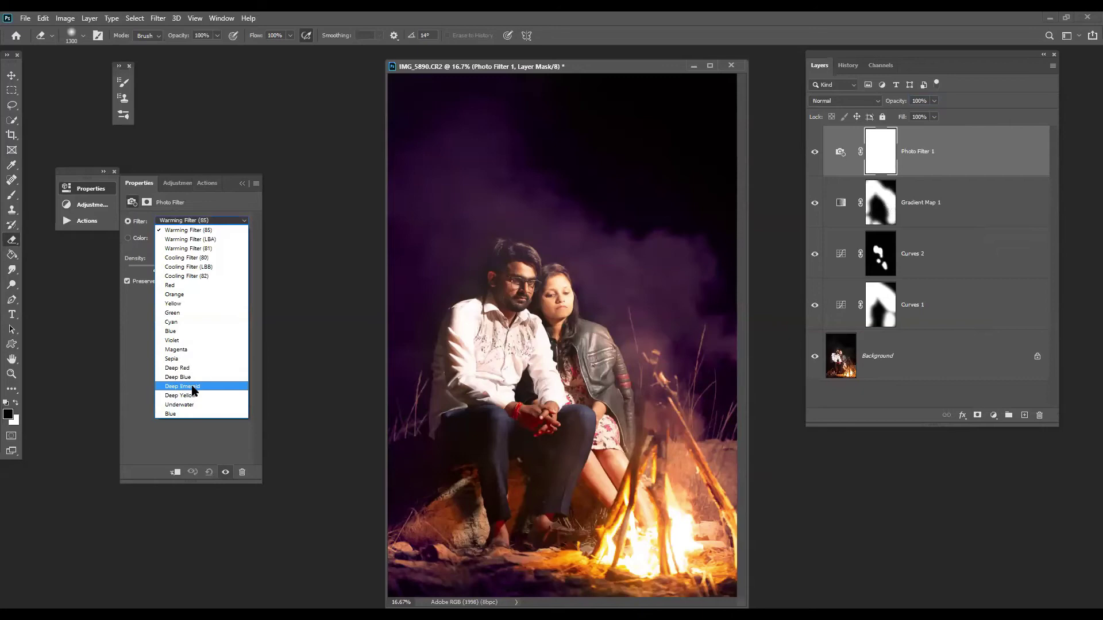
pyautogui.click(183, 331)
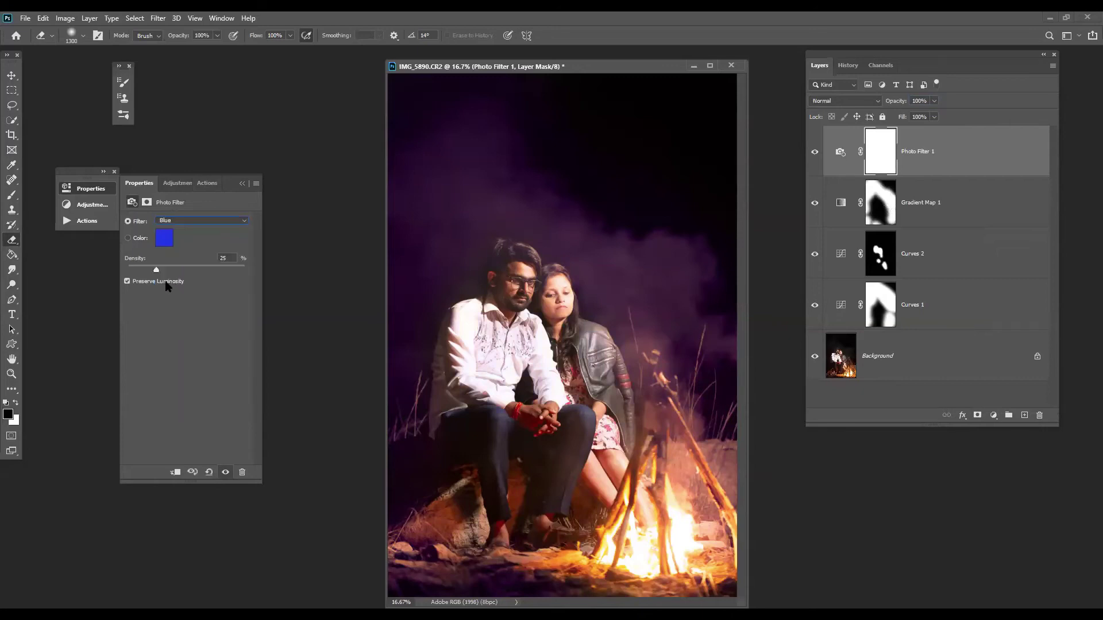
pyautogui.moveTo(156, 270); pyautogui.dragTo(178, 277)
# - Invert the Photo Filter 1 layer mask to black
pyautogui.click(899, 155)
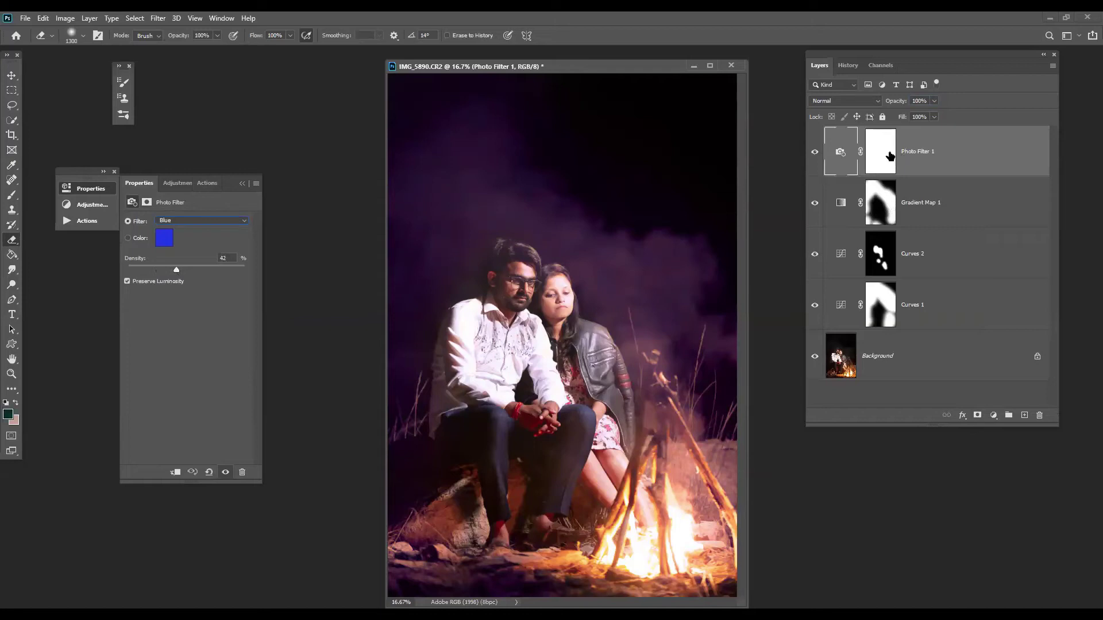
pyautogui.click(889, 157)
pyautogui.hotkey('ctrl', 'i')
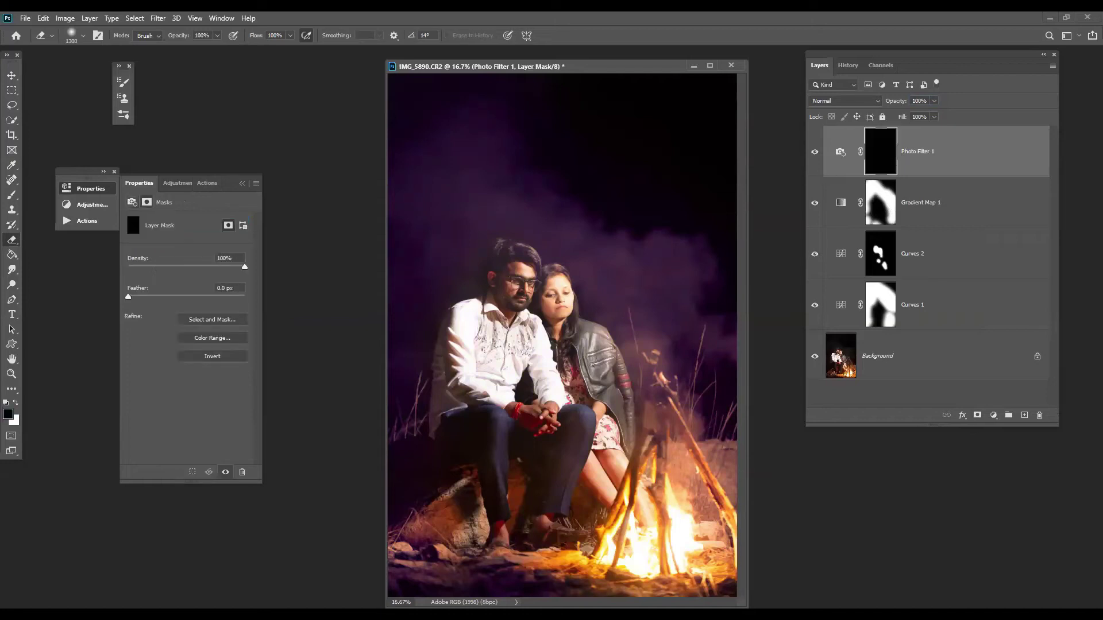
# - Reveal the blue filter over the couple with an Eraser of up to 600 px and set the Photo Filter 1 fill to 50%
pyautogui.press('[')
pyautogui.press('[')
pyautogui.press('[')
pyautogui.press('[')
pyautogui.press('[')
pyautogui.press('[')
pyautogui.press('[')
pyautogui.press('[')
pyautogui.press('[')
pyautogui.click(553, 294)
pyautogui.press(']')
pyautogui.press(']')
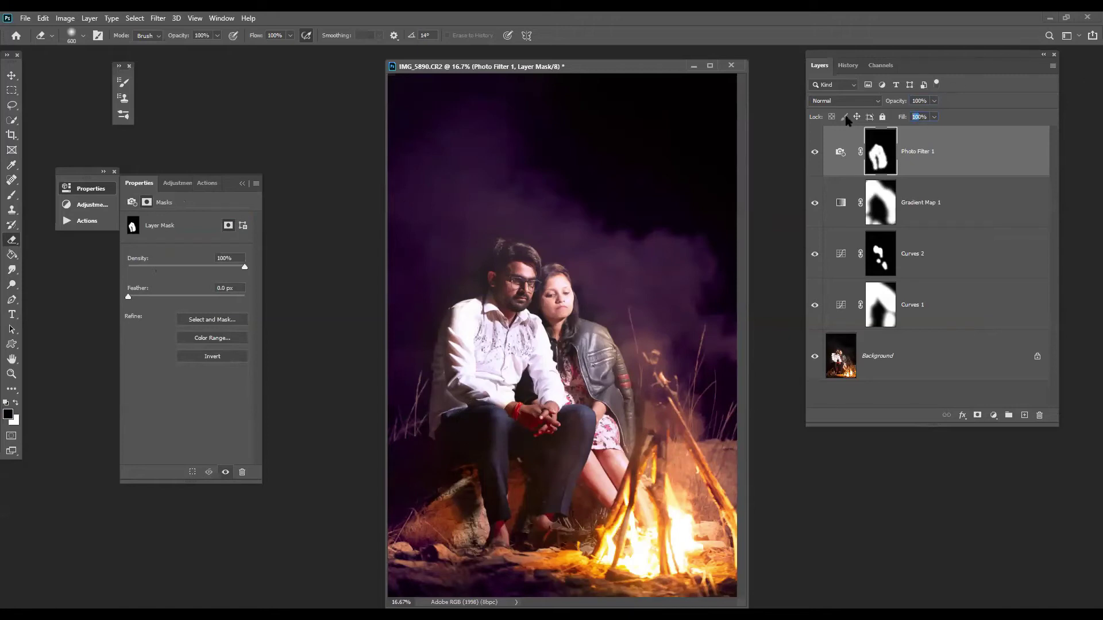
# - Compare the campfire photo with and without its adjustment layers by toggling their visibility
pyautogui.keyDown('alt'); pyautogui.click(814, 357); pyautogui.keyUp('alt')
pyautogui.keyDown('alt'); pyautogui.click(814, 357); pyautogui.keyUp('alt')
pyautogui.keyDown('alt'); pyautogui.click(814, 357); pyautogui.keyUp('alt')
pyautogui.keyDown('alt'); pyautogui.click(814, 357); pyautogui.keyUp('alt')
pyautogui.keyDown('alt'); pyautogui.click(814, 356); pyautogui.keyUp('alt')
pyautogui.keyDown('alt'); pyautogui.click(815, 357); pyautogui.keyUp('alt')
pyautogui.keyDown('alt'); pyautogui.click(814, 357); pyautogui.keyUp('alt')
pyautogui.keyDown('alt'); pyautogui.click(814, 356); pyautogui.keyUp('alt')
pyautogui.keyDown('alt'); pyautogui.click(815, 356); pyautogui.keyUp('alt')
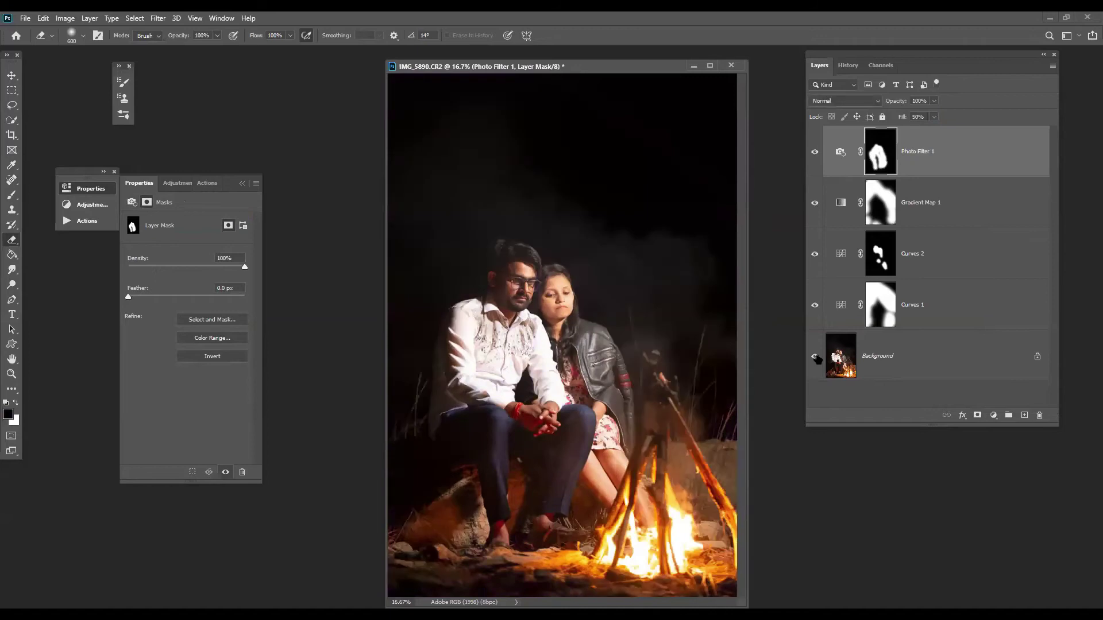
pyautogui.keyDown('alt'); pyautogui.click(814, 356); pyautogui.keyUp('alt')
# - Close IMG_5890.CR2 without saving the changes
pyautogui.hotkey('ctrl', 'w')
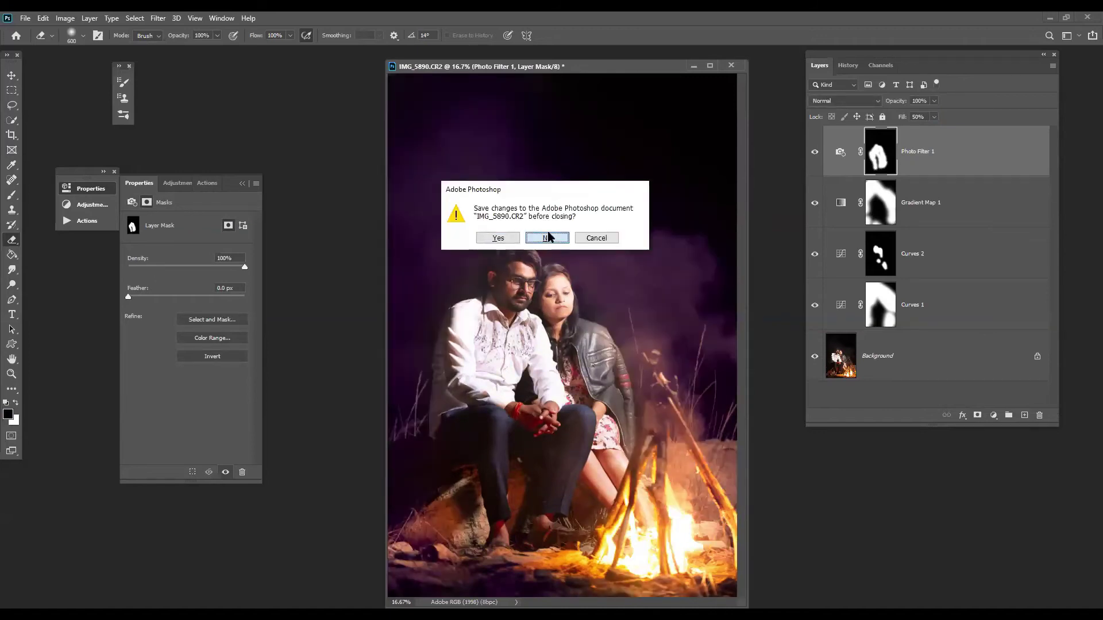
pyautogui.click(549, 237)
pyautogui.hotkey('ctrl', 'o')
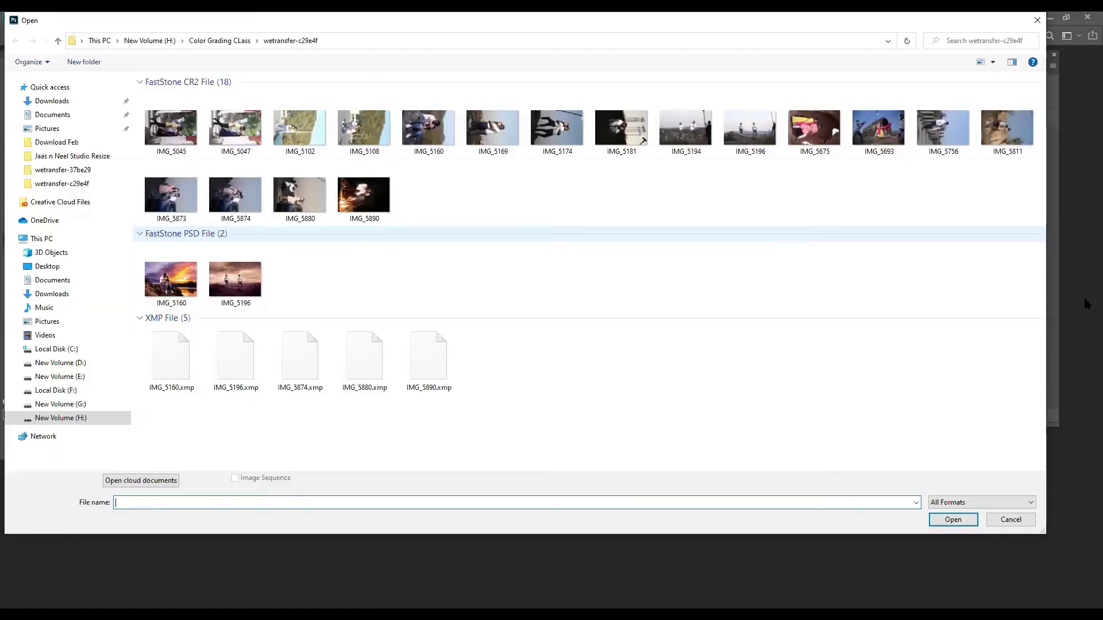
pyautogui.doubleClick(746, 142)
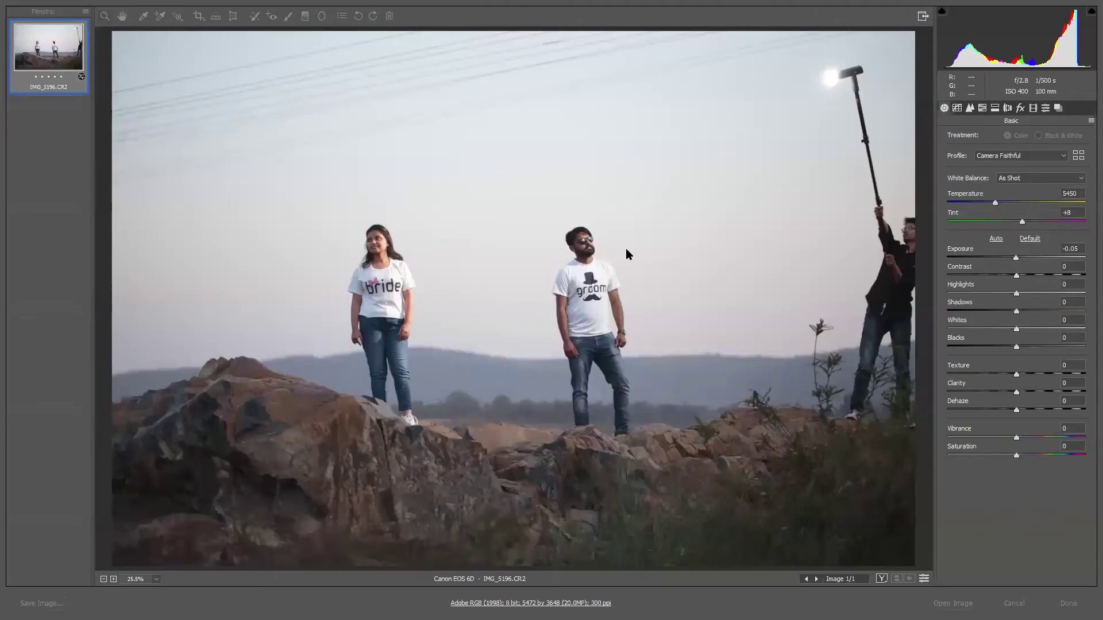
pyautogui.press('Escape')
# - Open IMG_5756.CR2, rotate it upright in Camera Raw and bring it in as an image for editing
pyautogui.hotkey('ctrl', 'o')
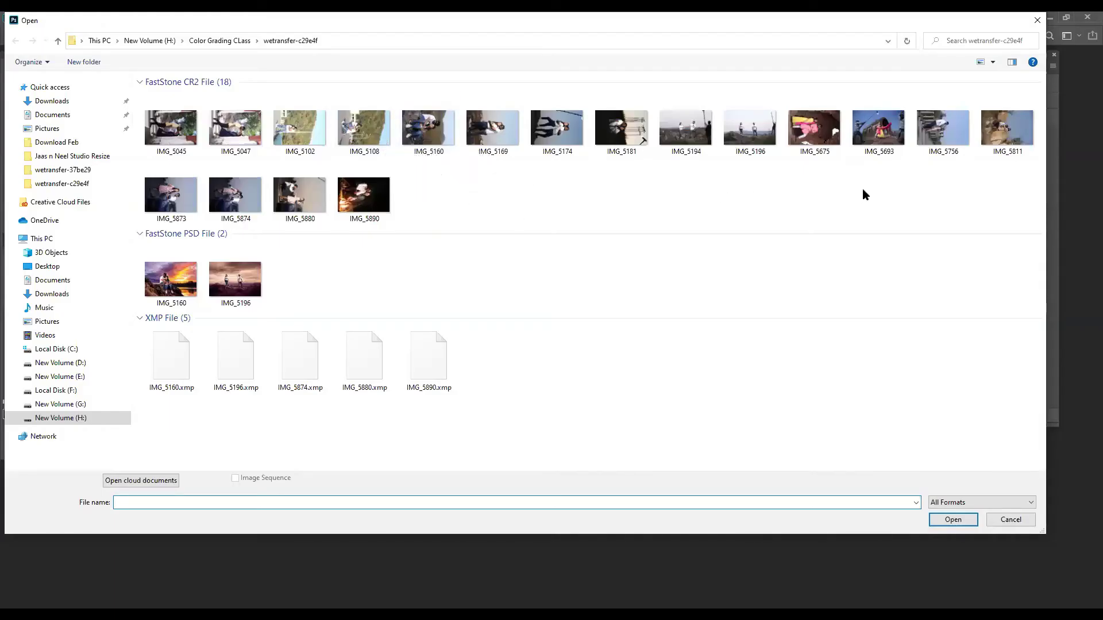
pyautogui.doubleClick(927, 137)
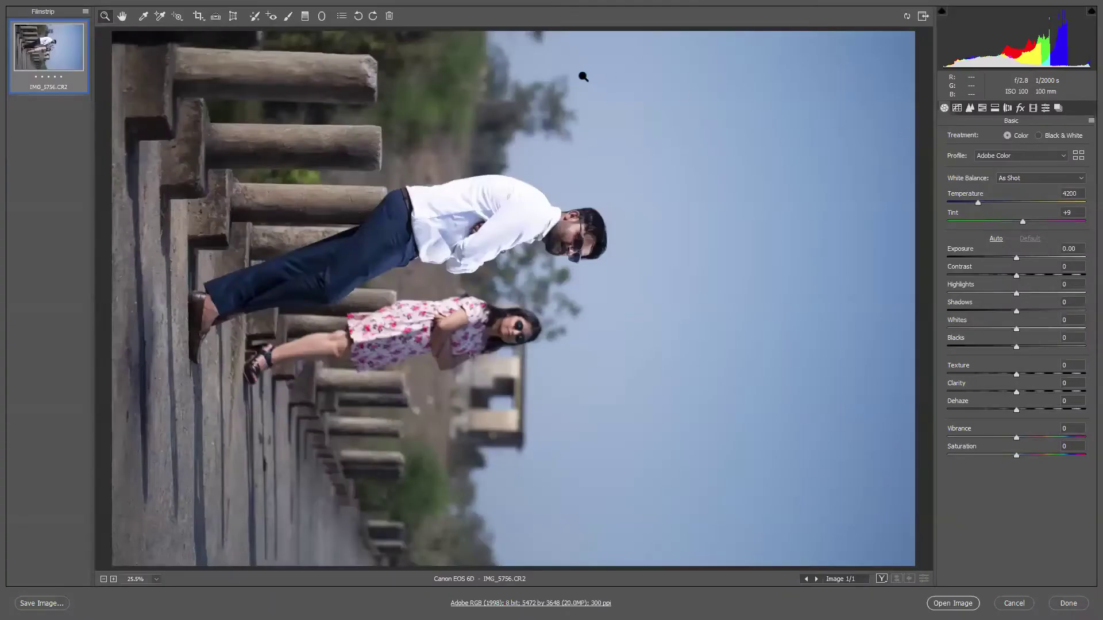
pyautogui.click(372, 20)
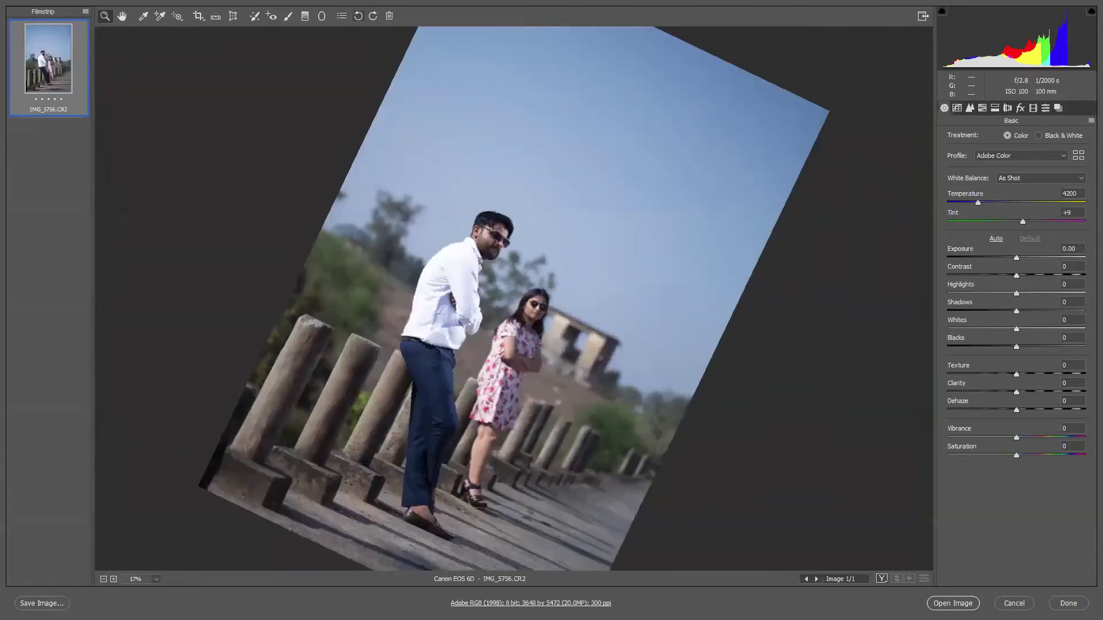
pyautogui.press('Return')
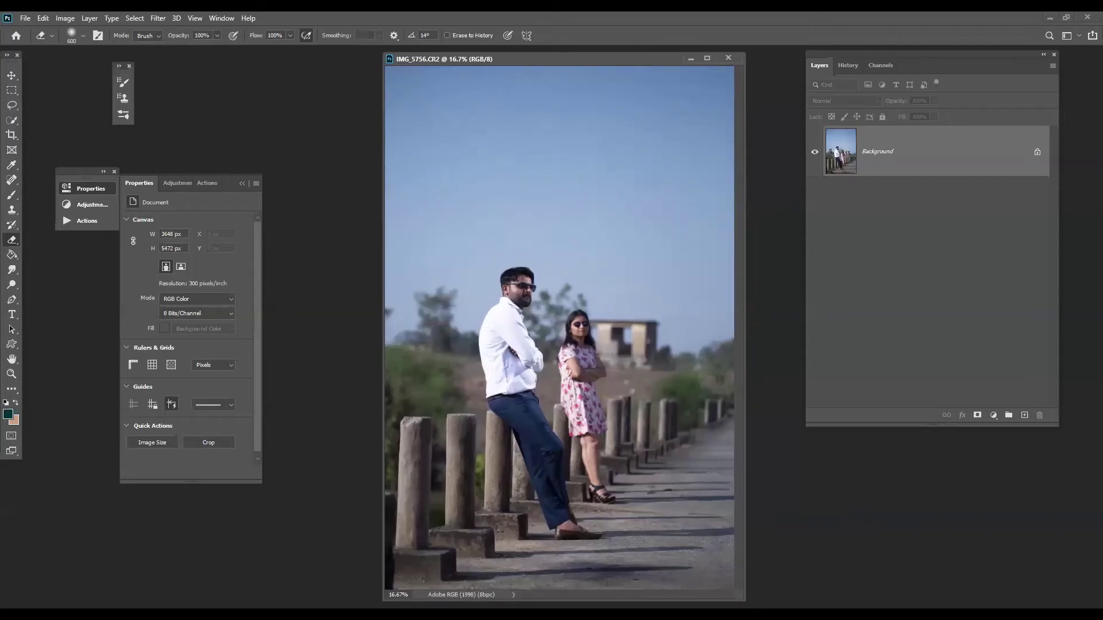
# - Duplicate the Background layer of the bridge couple photo
pyautogui.click(993, 416)
pyautogui.click(930, 279)
pyautogui.moveTo(918, 162); pyautogui.dragTo(1025, 416)
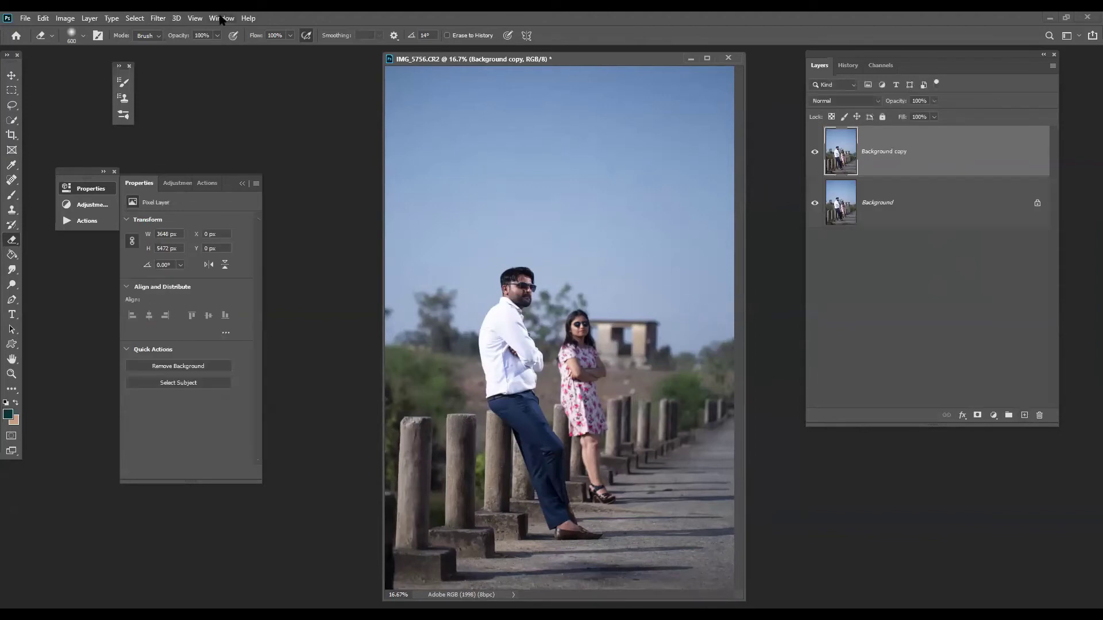
# - Start a Color Range selection on the Background copy, sampling the blue sky and adding its remaining tones
pyautogui.click(139, 21)
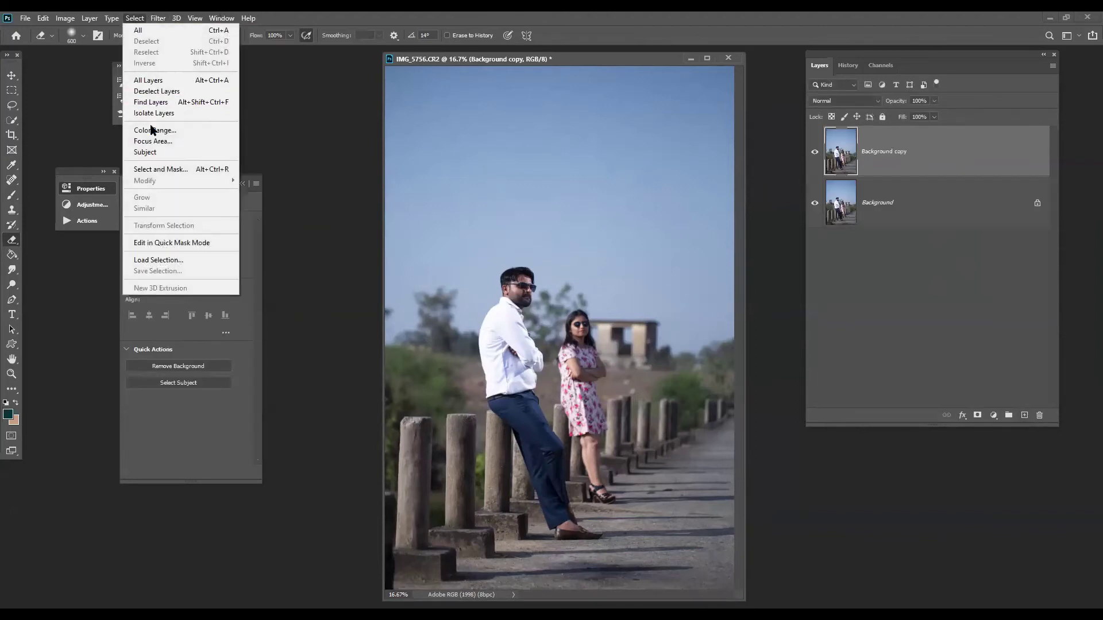
pyautogui.click(153, 132)
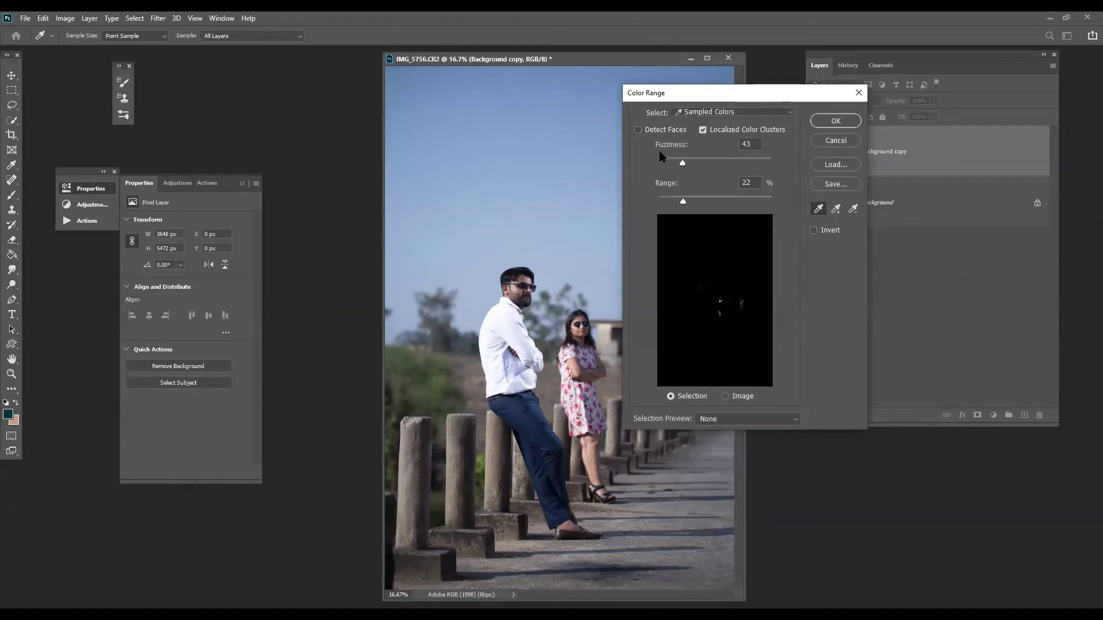
pyautogui.click(818, 210)
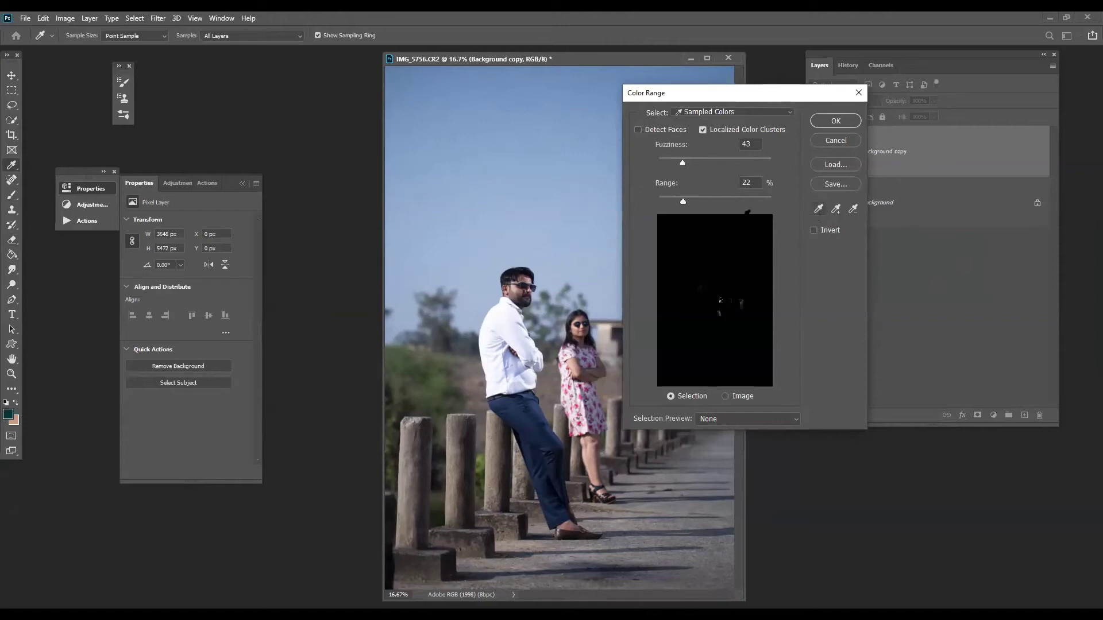
pyautogui.click(496, 123)
pyautogui.click(836, 210)
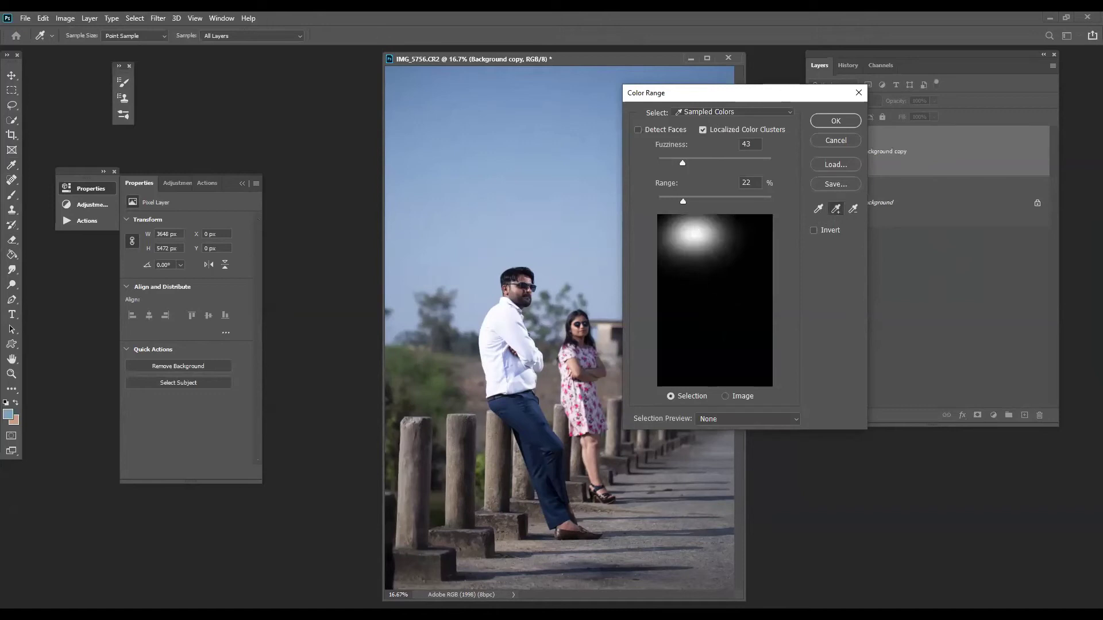
pyautogui.click(739, 261)
pyautogui.click(703, 279)
pyautogui.click(752, 229)
pyautogui.moveTo(752, 229)
pyautogui.mouseDown()
pyautogui.moveTo(759, 263)
pyautogui.moveTo(742, 241)
pyautogui.moveTo(690, 231)
pyautogui.moveTo(682, 261)
pyautogui.moveTo(679, 227)
pyautogui.moveTo(691, 228)
pyautogui.mouseUp()
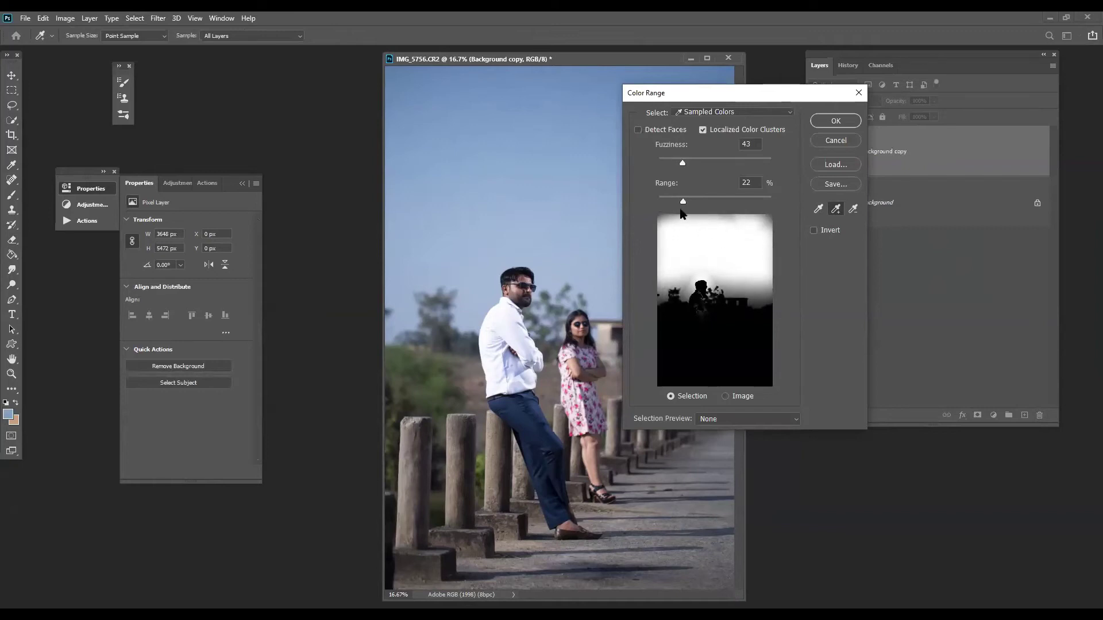
# - Exclude the man's surroundings from the sky's Color Range, set Fuzziness to 93 and Range to 17%, and create the selection
pyautogui.moveTo(682, 166); pyautogui.dragTo(710, 165)
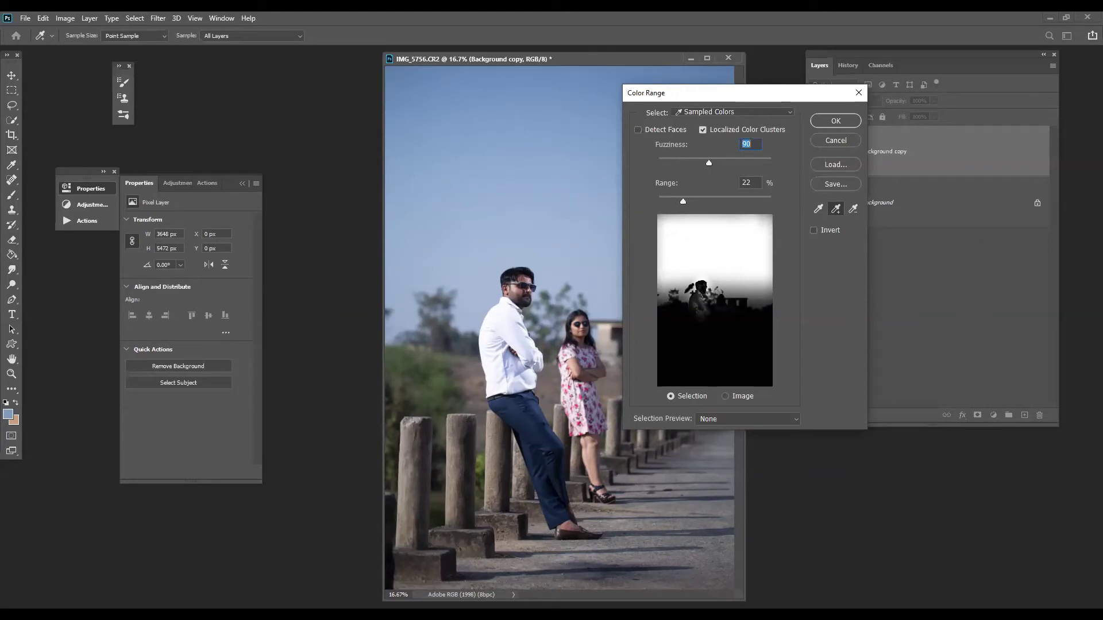
pyautogui.click(687, 292)
pyautogui.moveTo(709, 166); pyautogui.dragTo(682, 165)
pyautogui.click(852, 211)
pyautogui.click(700, 313)
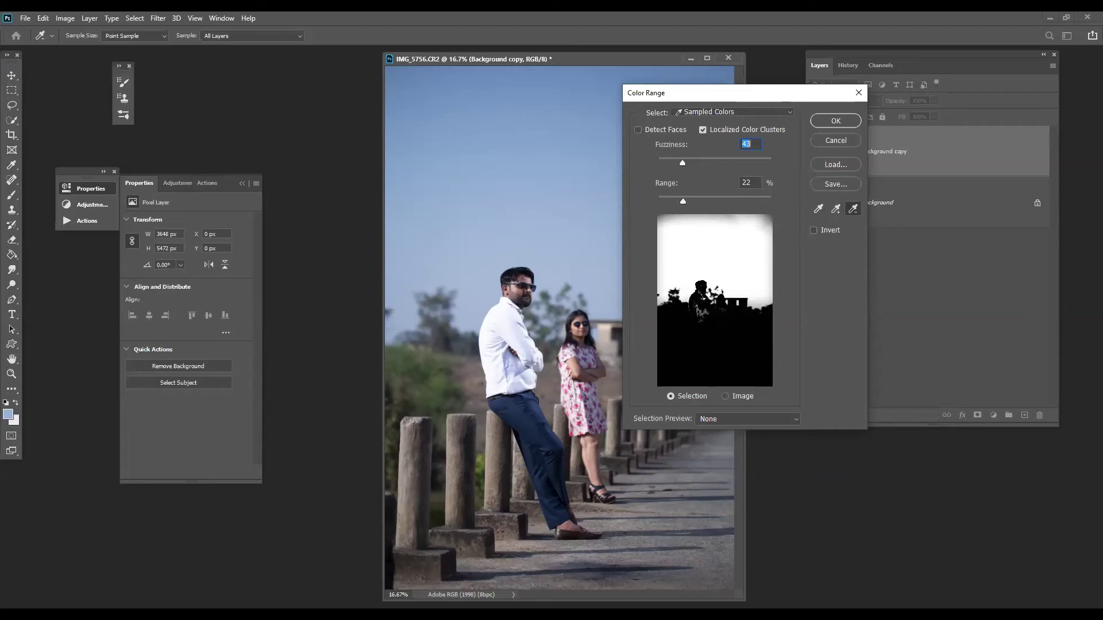
pyautogui.click(696, 315)
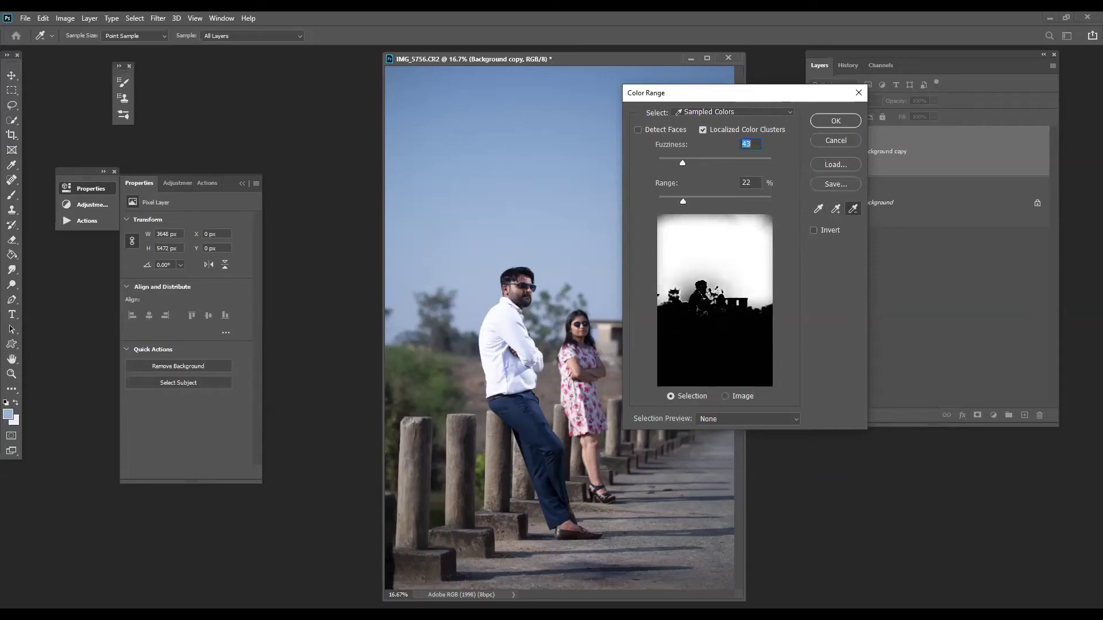
pyautogui.moveTo(683, 201)
pyautogui.mouseDown()
pyautogui.moveTo(705, 201)
pyautogui.moveTo(681, 204)
pyautogui.mouseUp()
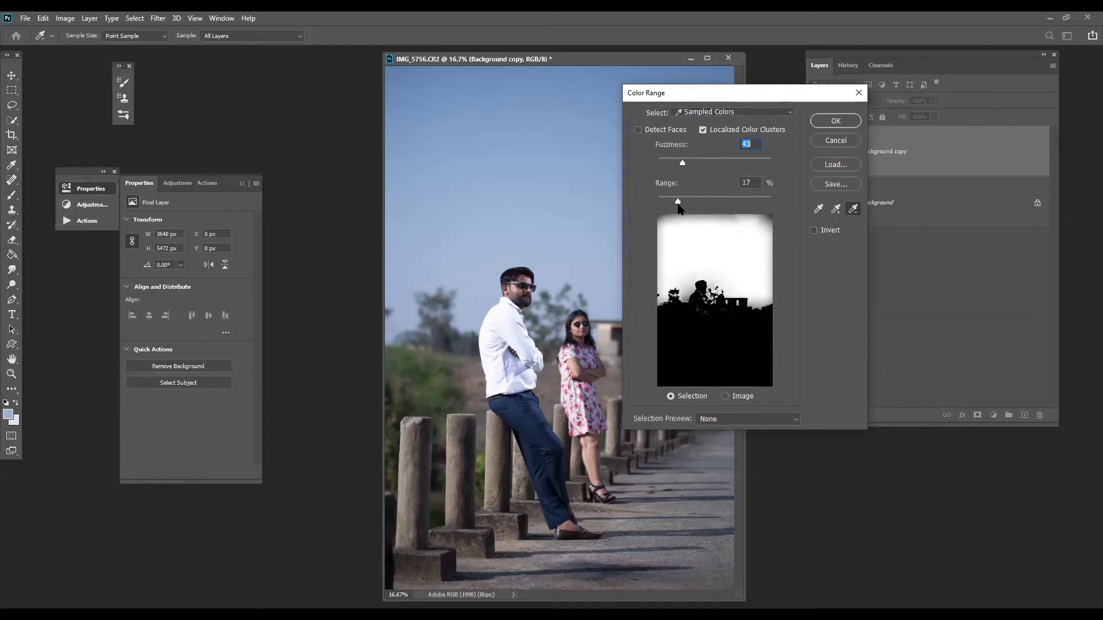
pyautogui.moveTo(686, 163); pyautogui.dragTo(711, 164)
pyautogui.click(839, 120)
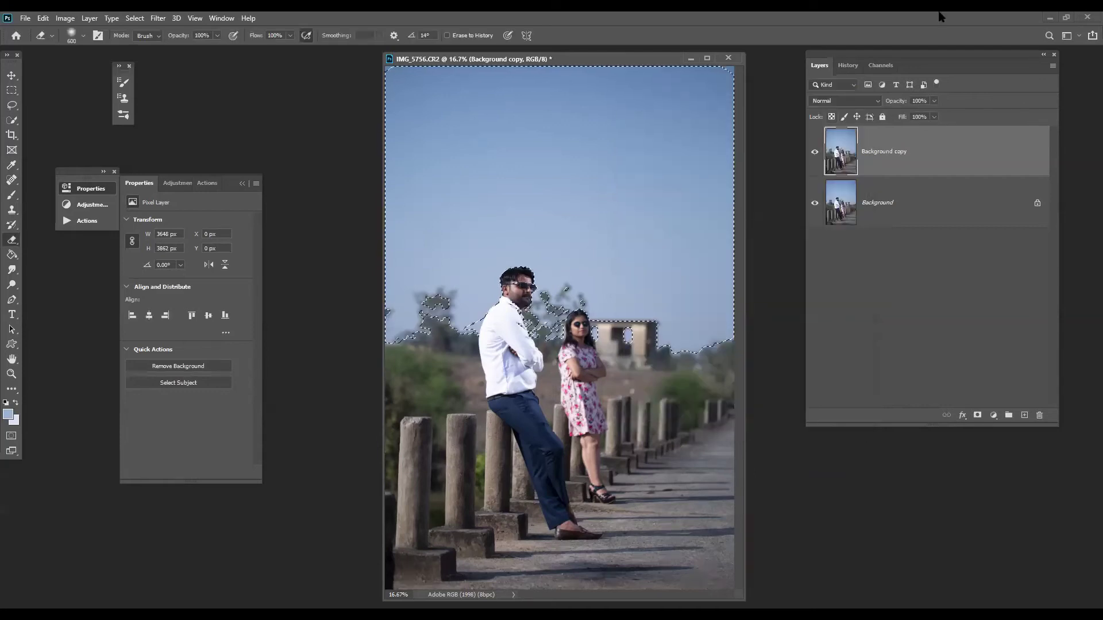
# - Add a Hue/Saturation adjustment on the sky selection with Saturation +56 and set its blend mode to Soft Light
pyautogui.click(993, 415)
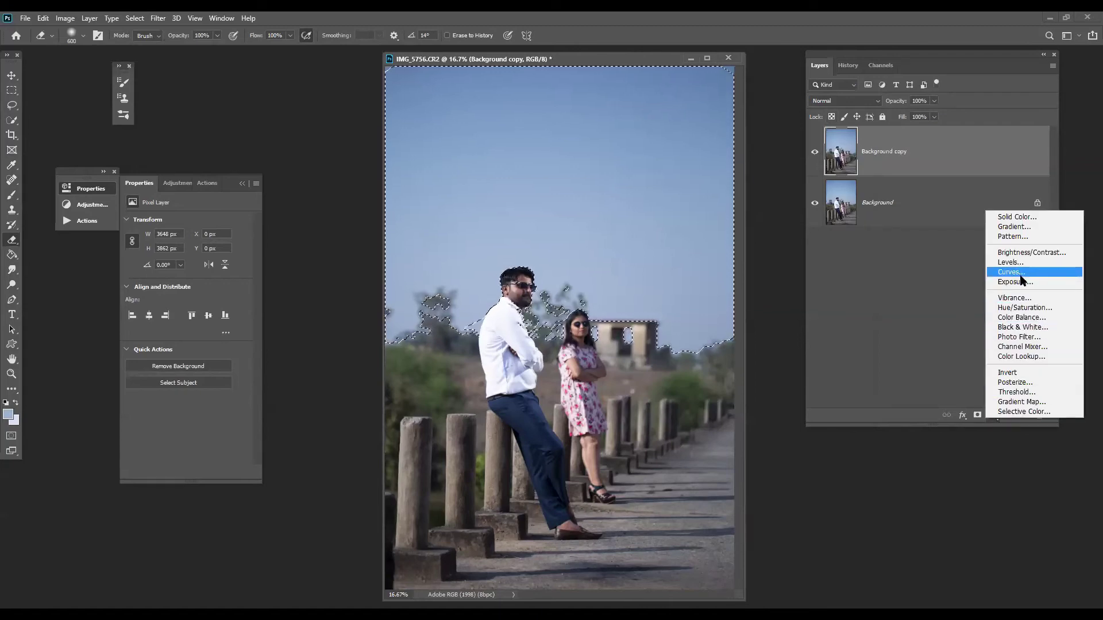
pyautogui.click(1034, 307)
pyautogui.moveTo(189, 287); pyautogui.dragTo(218, 291)
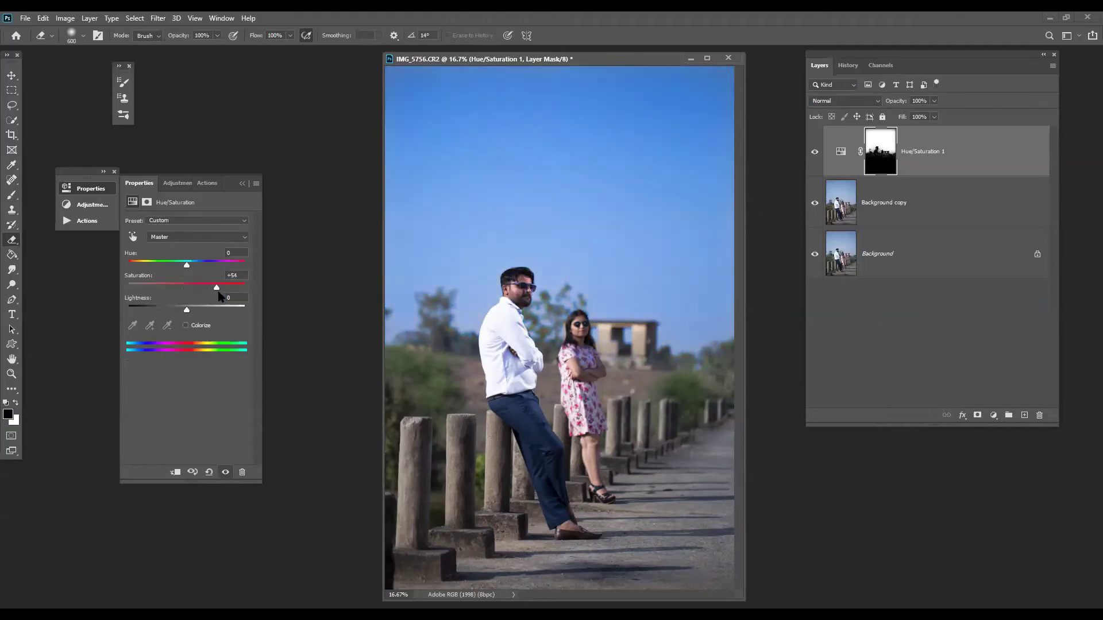
pyautogui.click(834, 102)
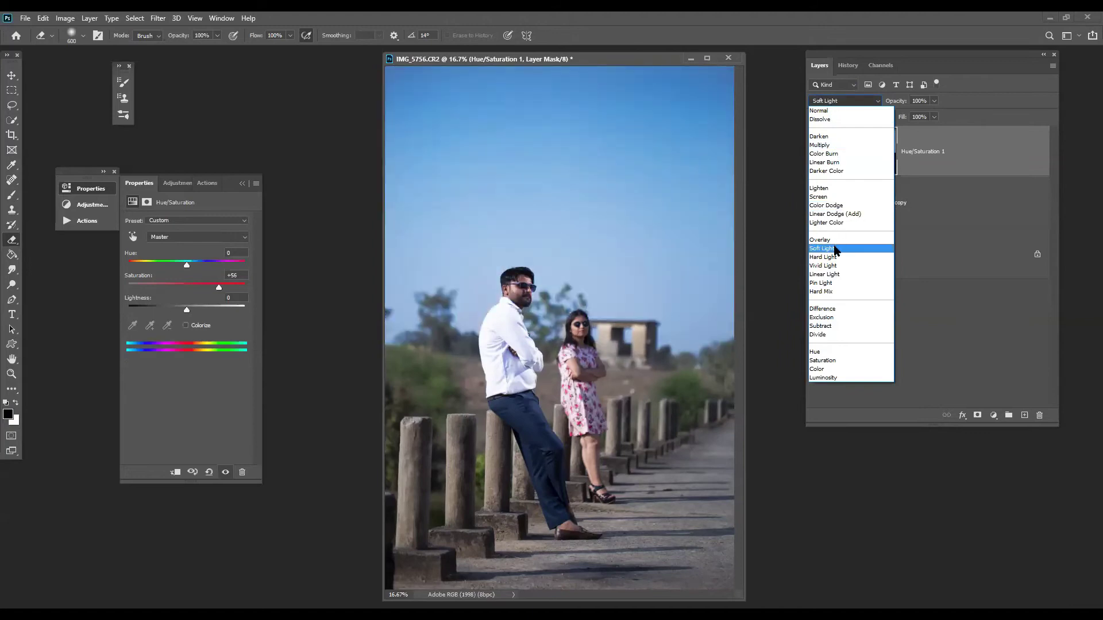
pyautogui.click(836, 250)
# - Compare the photo with and without the sky's Hue/Saturation adjustment
pyautogui.click(814, 152)
pyautogui.click(813, 153)
pyautogui.click(814, 153)
pyautogui.click(813, 153)
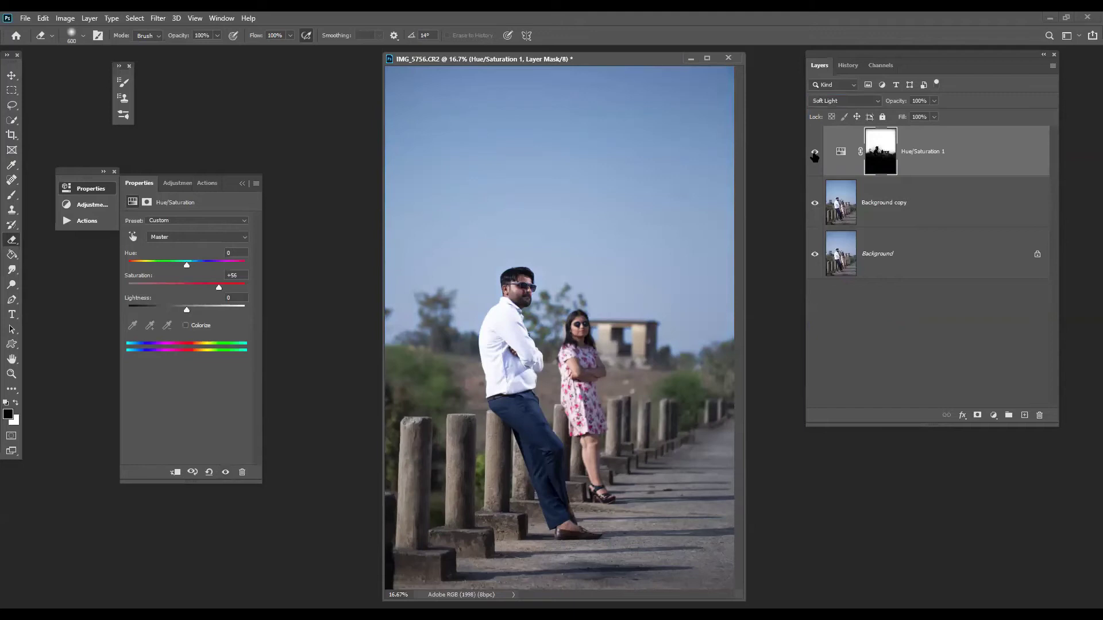
pyautogui.click(813, 153)
pyautogui.click(814, 153)
pyautogui.click(814, 153)
pyautogui.click(814, 154)
pyautogui.click(814, 154)
pyautogui.click(814, 154)
pyautogui.click(814, 154)
pyautogui.click(813, 153)
pyautogui.click(814, 154)
pyautogui.click(813, 154)
pyautogui.click(814, 154)
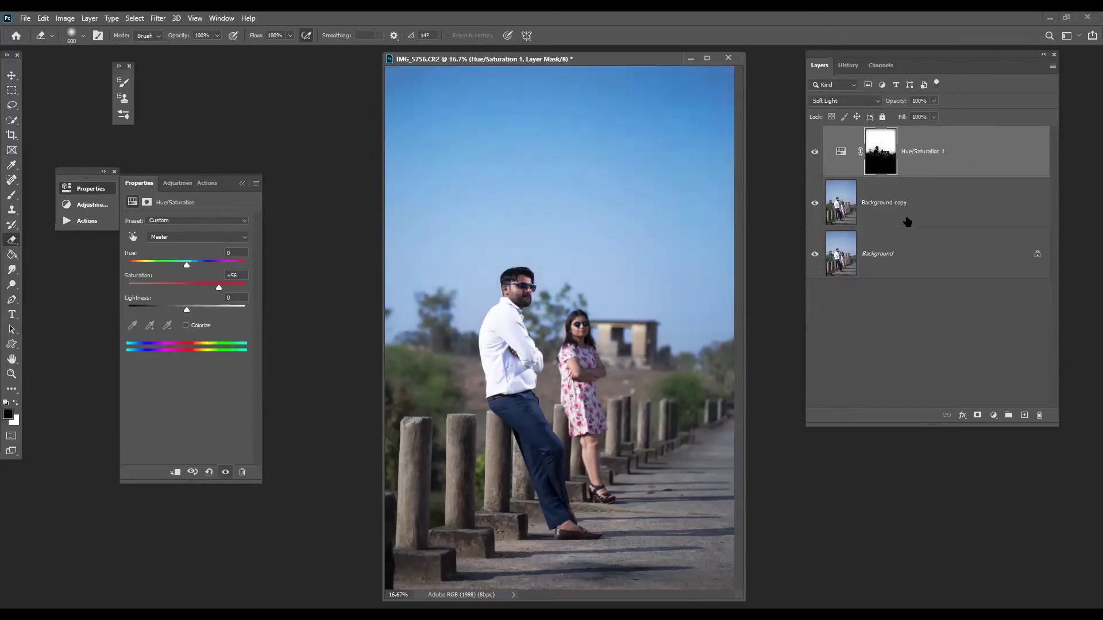
# - Start a Color Range selection on the Background copy, sampling the green bushes beside the man
pyautogui.click(928, 219)
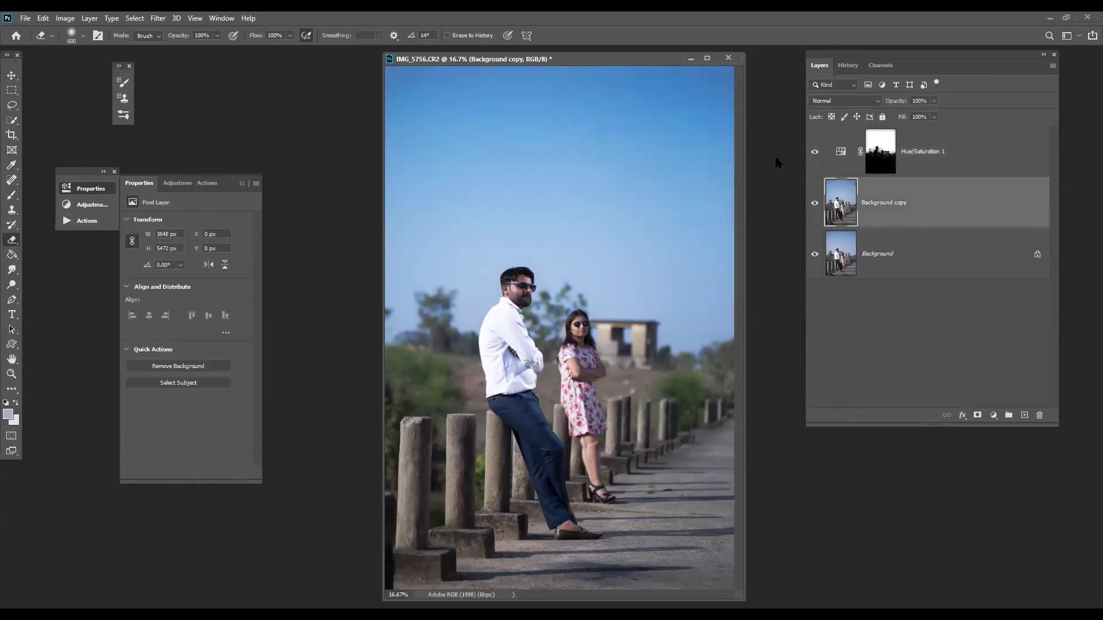
pyautogui.click(158, 18)
pyautogui.moveTo(134, 18)
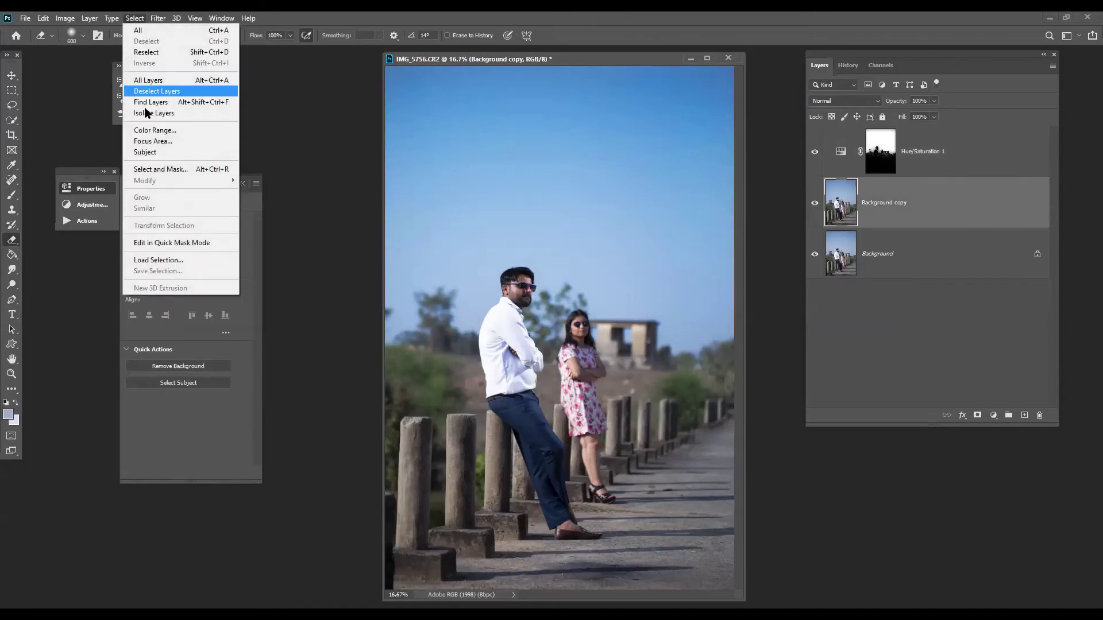
pyautogui.click(161, 131)
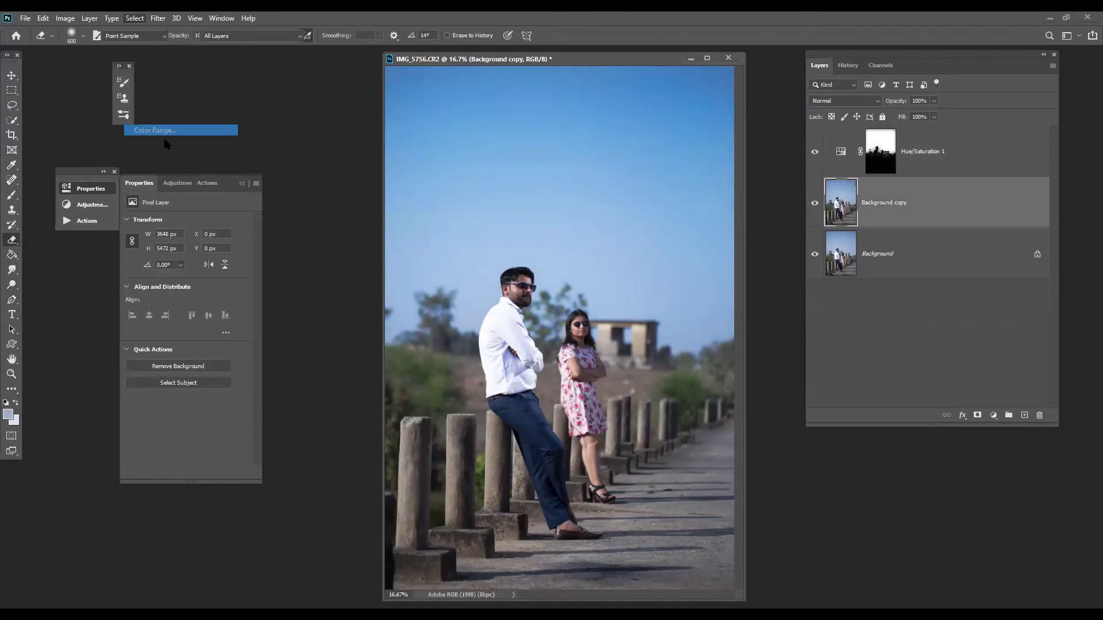
pyautogui.click(419, 364)
pyautogui.click(836, 208)
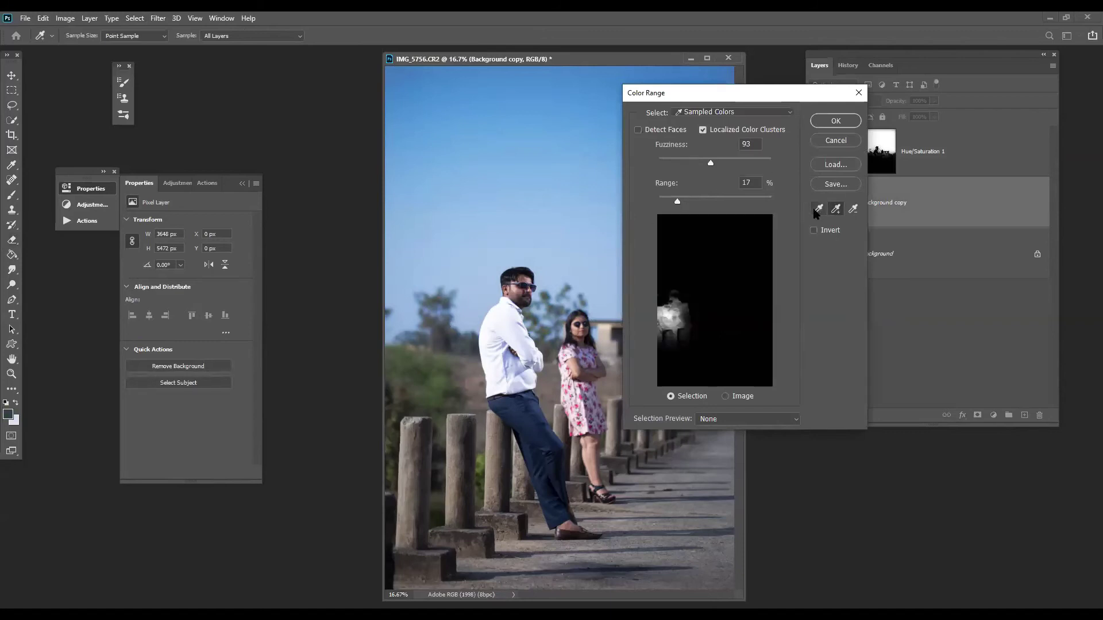
pyautogui.click(819, 210)
pyautogui.keyDown('shift'); pyautogui.click(433, 390); pyautogui.keyUp('shift')
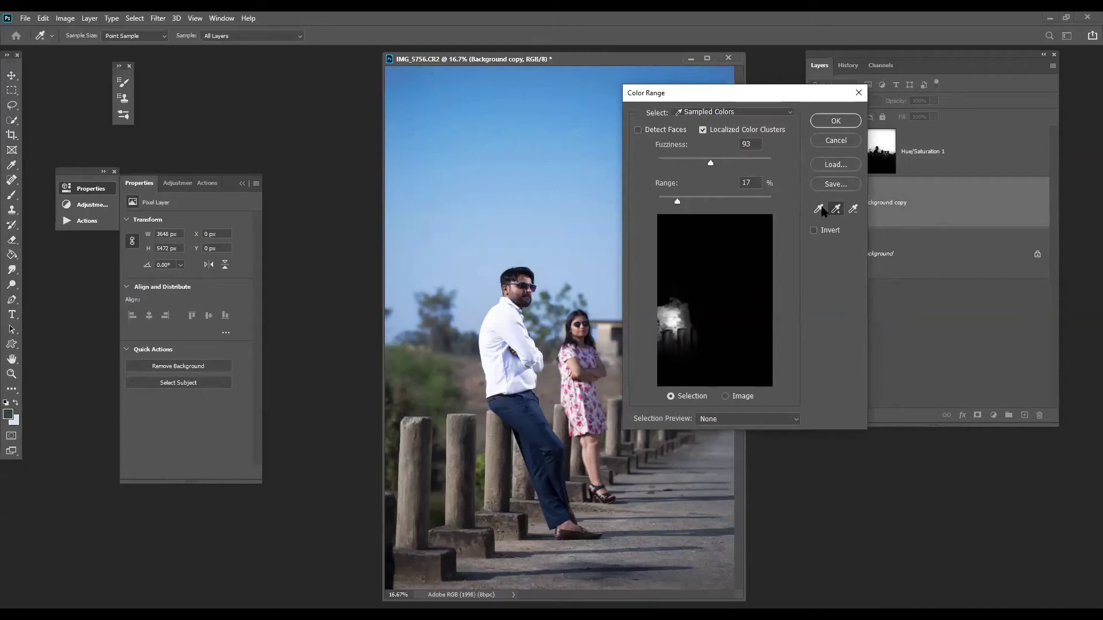
# - Add the tree between the couple, the bushes near the far railing and the foliage behind the front post to the sampled range
pyautogui.click(553, 343)
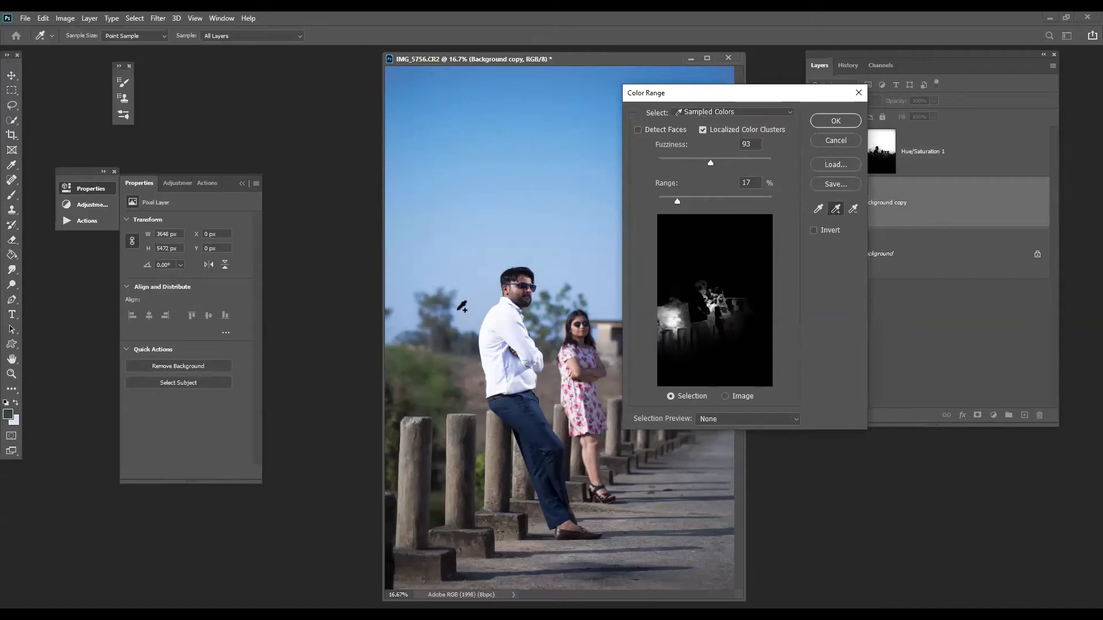
pyautogui.click(548, 298)
pyautogui.click(551, 294)
pyautogui.moveTo(757, 93); pyautogui.dragTo(911, 97)
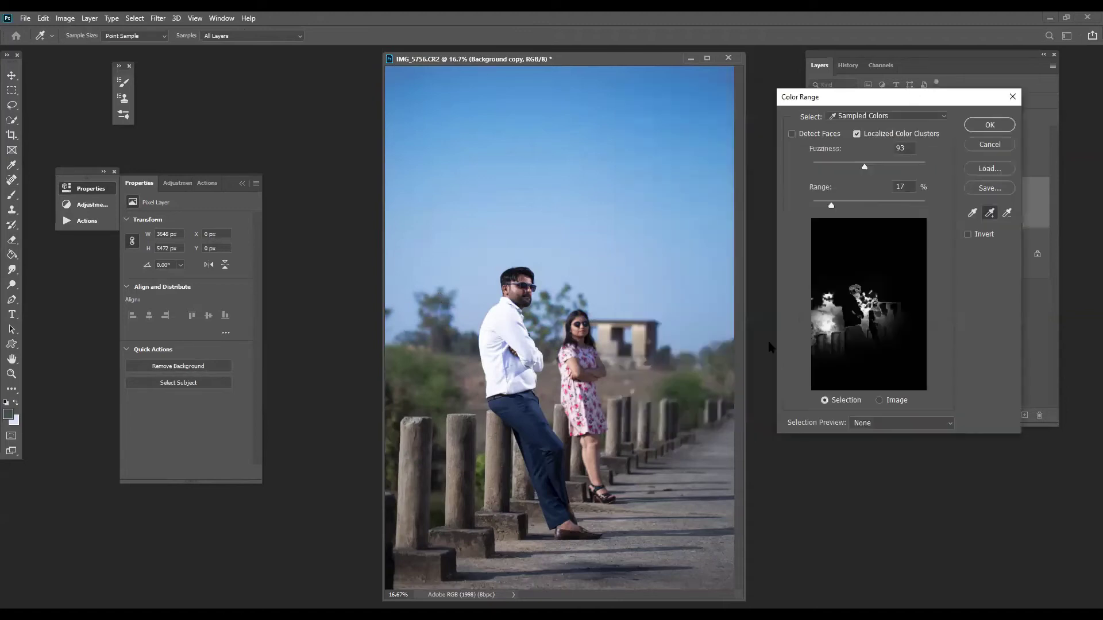
pyautogui.click(688, 386)
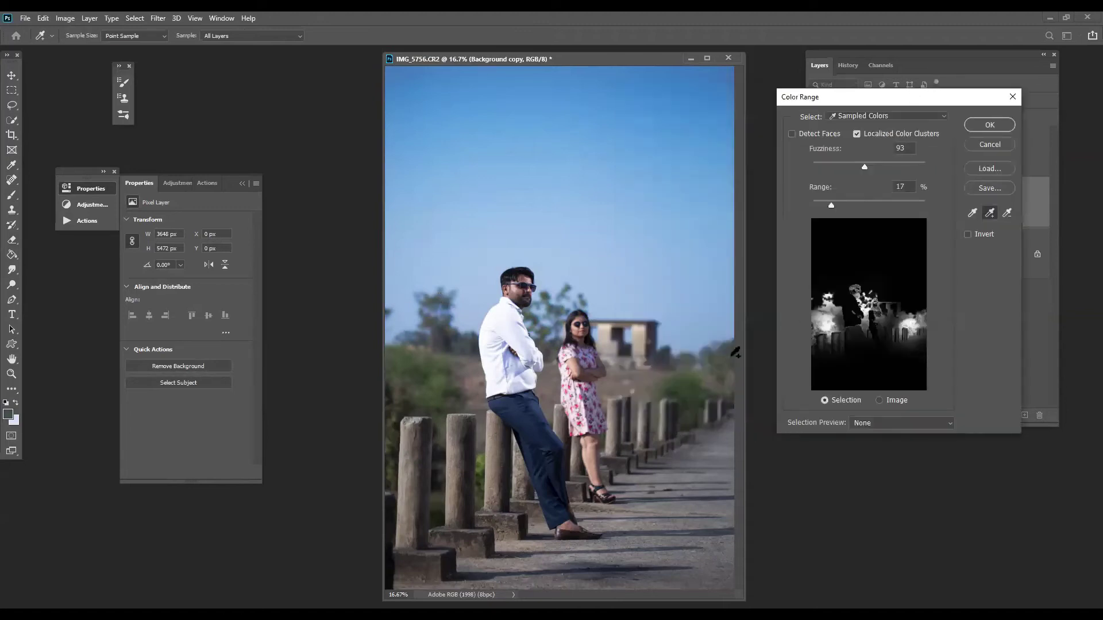
pyautogui.click(732, 356)
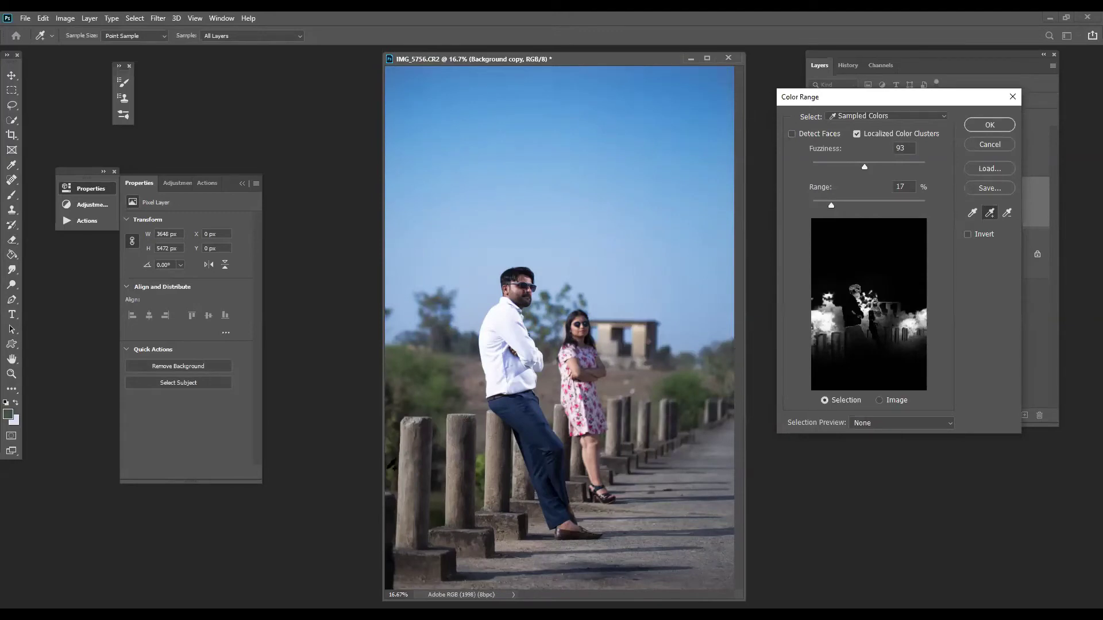
pyautogui.click(388, 468)
# - Set the foliage range's Fuzziness to 115 and Range to 9%, and create the selection
pyautogui.moveTo(866, 166); pyautogui.dragTo(877, 166)
pyautogui.click(877, 167)
pyautogui.moveTo(831, 205); pyautogui.dragTo(821, 207)
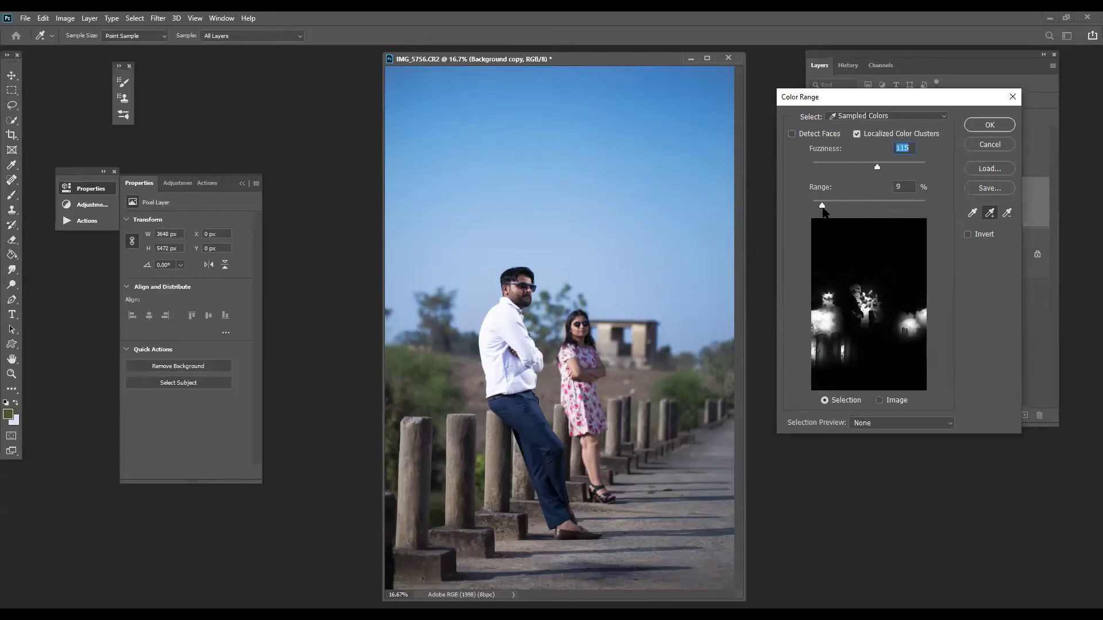
pyautogui.click(989, 125)
# - Subtract the man's face and the woman's head and hair from the foliage selection with the Lasso tool
pyautogui.press('e')
pyautogui.hotkey('ctrl', '+')
pyautogui.hotkey('ctrl', '+')
pyautogui.hotkey('ctrl', '+')
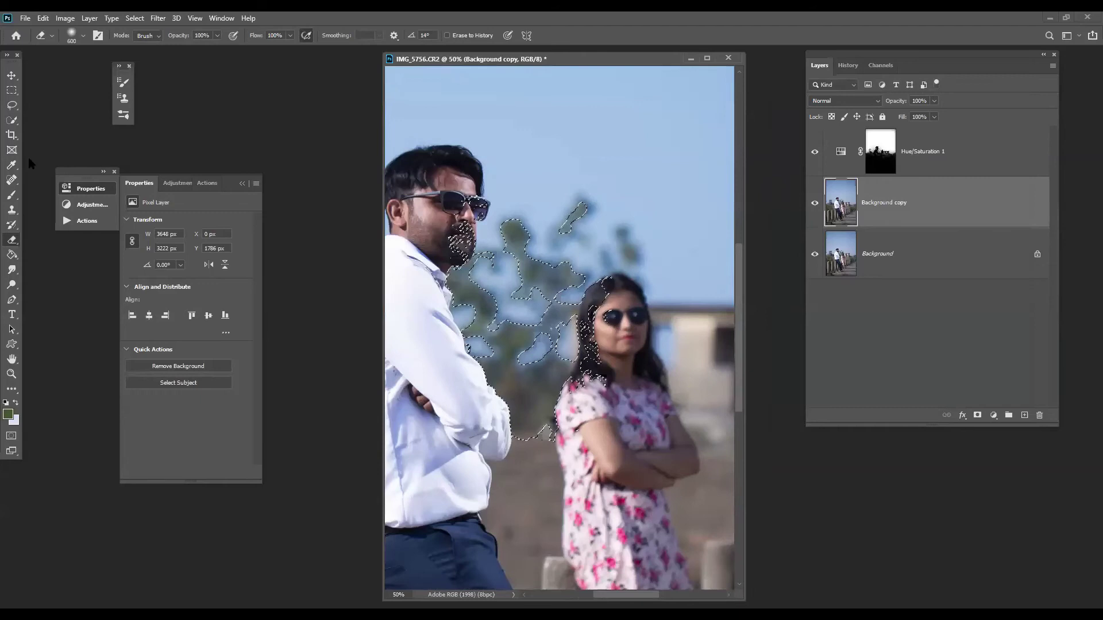
pyautogui.press('l')
pyautogui.press('alt')
pyautogui.moveTo(454, 267)
pyautogui.mouseDown()
pyautogui.moveTo(428, 198)
pyautogui.moveTo(476, 168)
pyautogui.moveTo(500, 167)
pyautogui.moveTo(500, 220)
pyautogui.mouseUp()
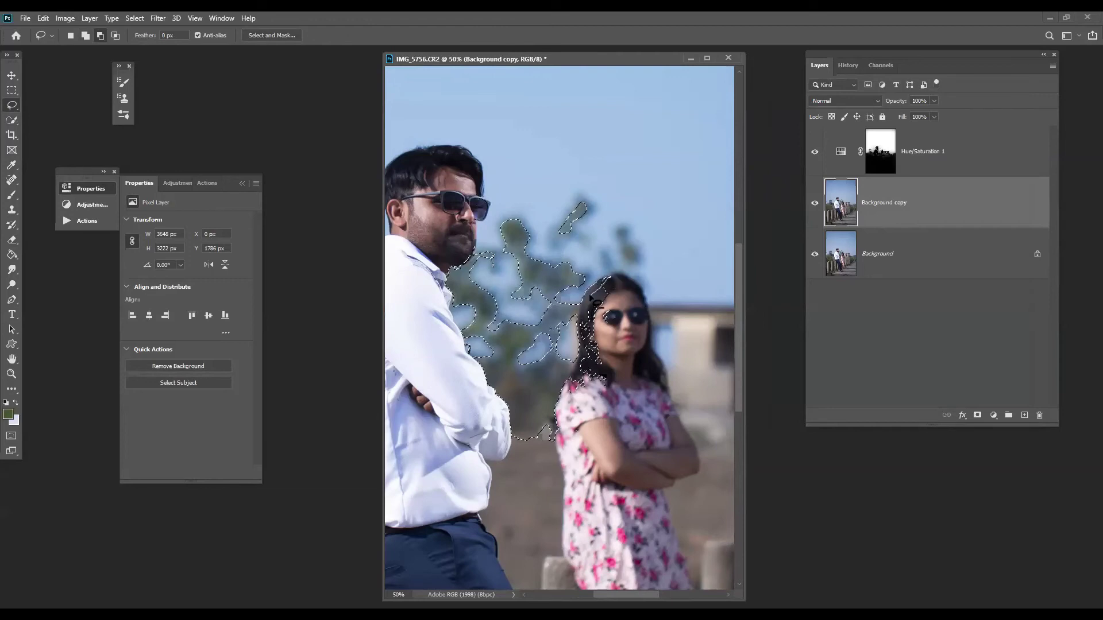
pyautogui.moveTo(607, 278)
pyautogui.mouseDown()
pyautogui.moveTo(585, 391)
pyautogui.moveTo(628, 297)
pyautogui.mouseUp()
pyautogui.moveTo(583, 377); pyautogui.dragTo(582, 372)
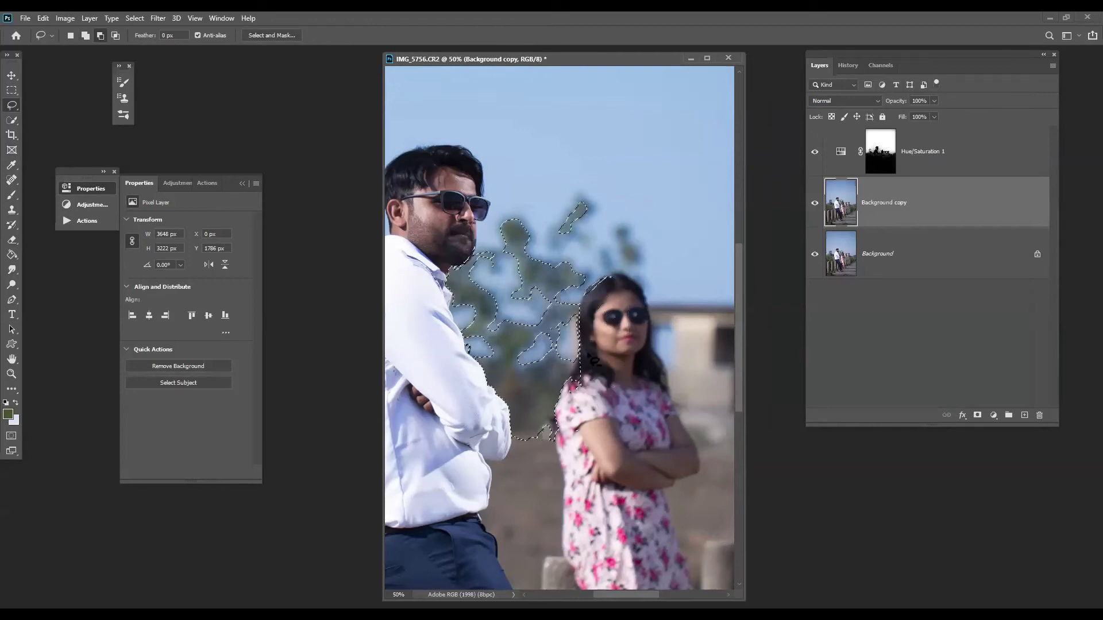
pyautogui.press('alt')
pyautogui.moveTo(621, 275)
pyautogui.mouseDown()
pyautogui.moveTo(578, 303)
pyautogui.moveTo(618, 304)
pyautogui.mouseUp()
# - Add the area around the tree behind the man to the foliage selection with the Lasso tool
pyautogui.hotkey('ctrl', '-')
pyautogui.hotkey('ctrl', '-')
pyautogui.hotkey('ctrl', '-')
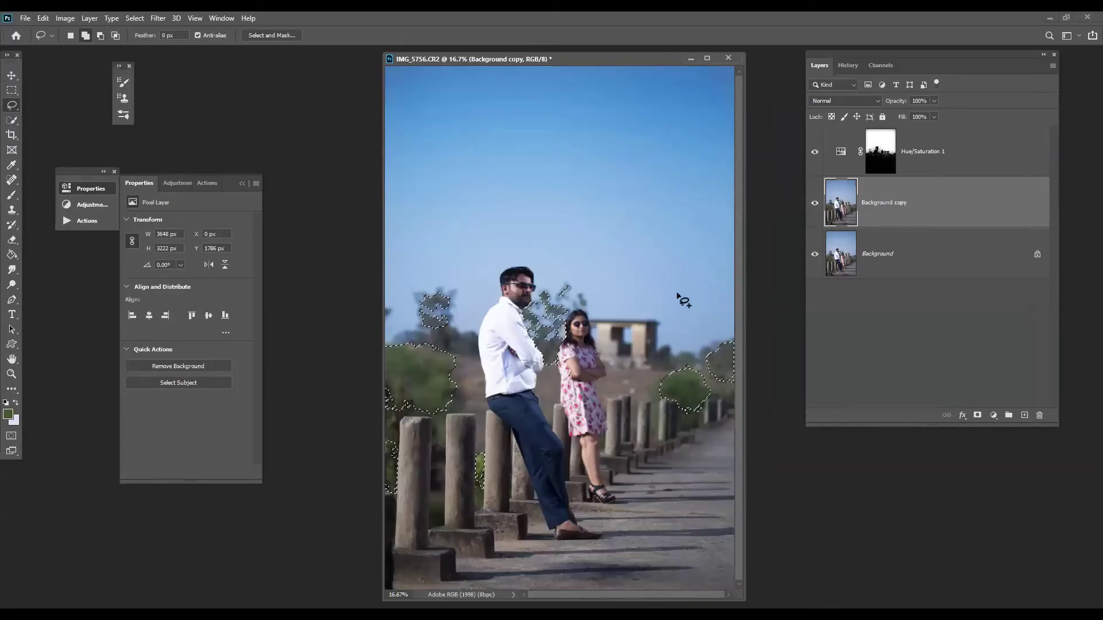
pyautogui.moveTo(433, 331)
pyautogui.mouseDown()
pyautogui.moveTo(458, 358)
pyautogui.moveTo(479, 355)
pyautogui.moveTo(480, 341)
pyautogui.moveTo(440, 328)
pyautogui.mouseUp()
# - Add a Hue/Saturation adjustment on the foliage with Hue -41, Saturation +34 and Lightness -10, blended as Overlay
pyautogui.click(993, 415)
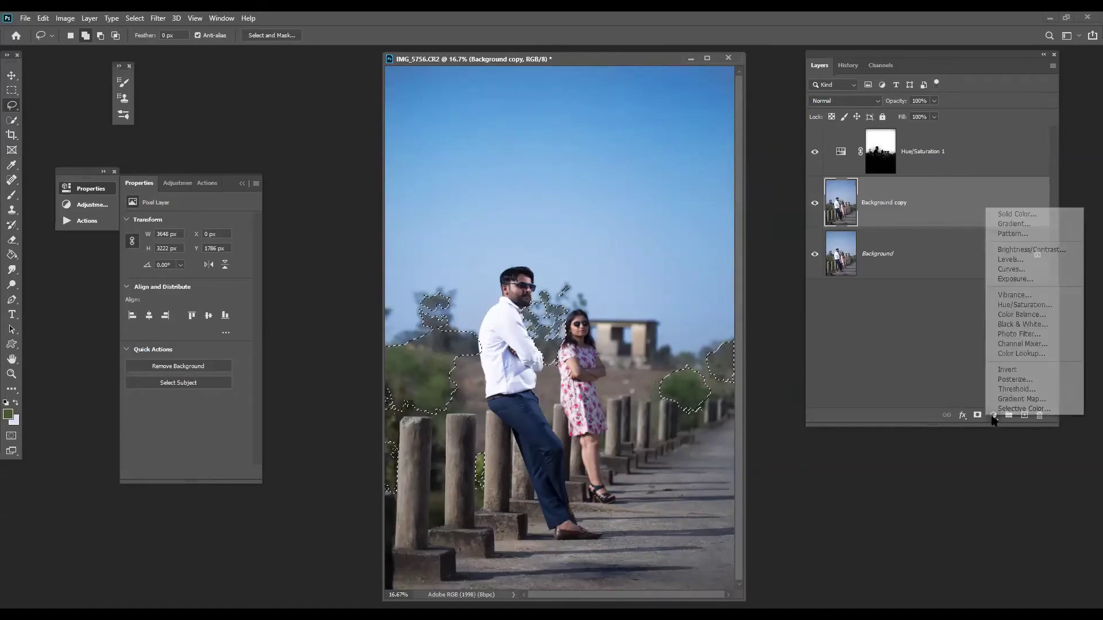
pyautogui.click(1028, 305)
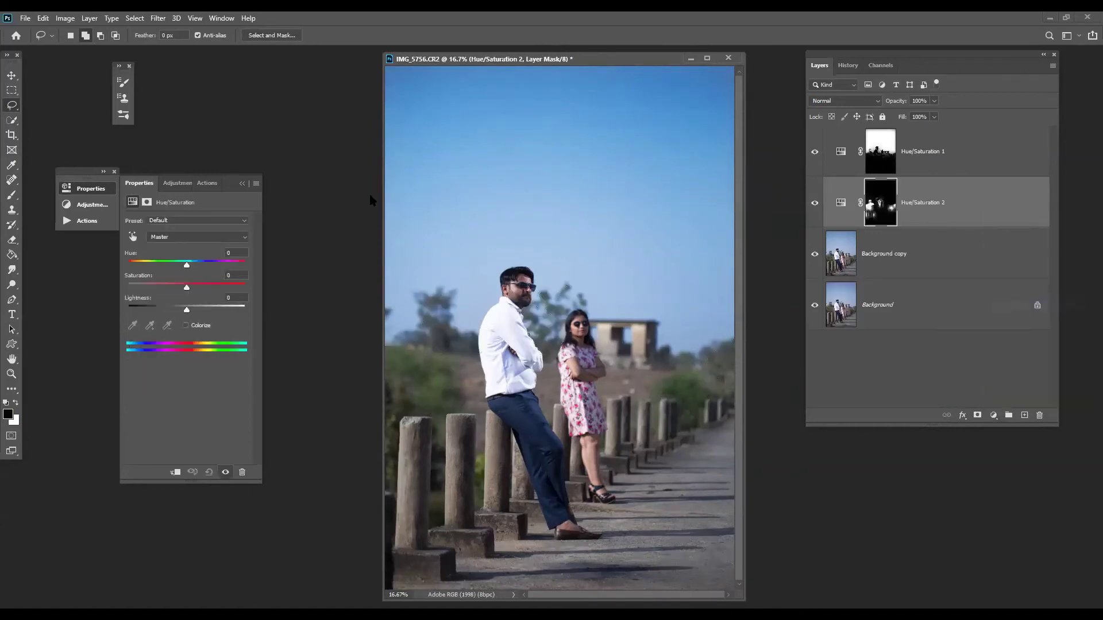
pyautogui.moveTo(187, 265); pyautogui.dragTo(181, 312)
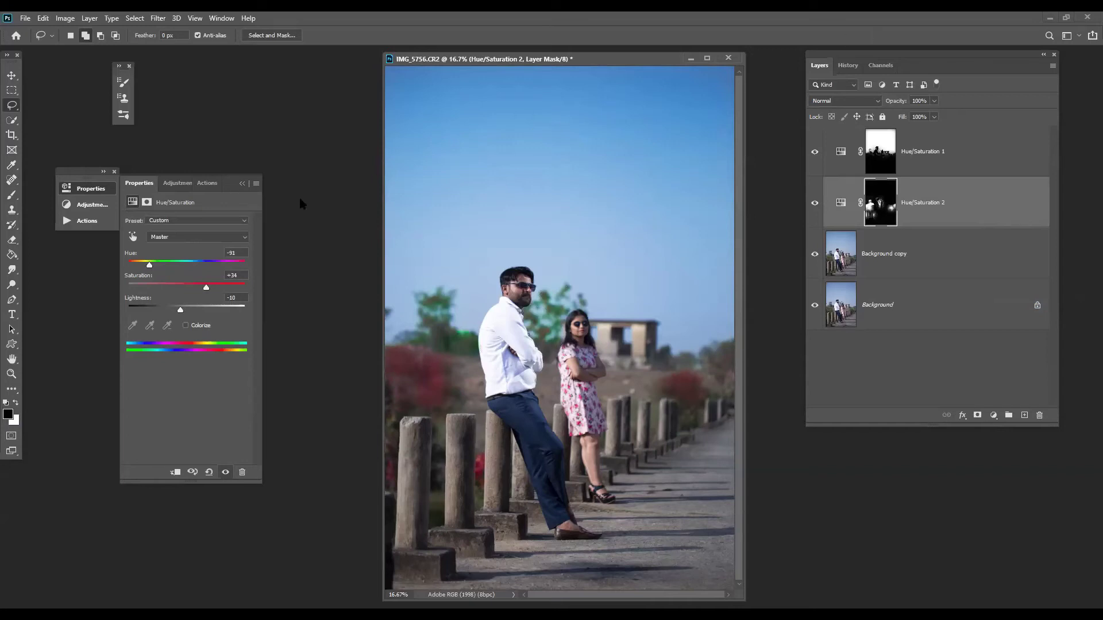
pyautogui.moveTo(150, 266); pyautogui.dragTo(167, 269)
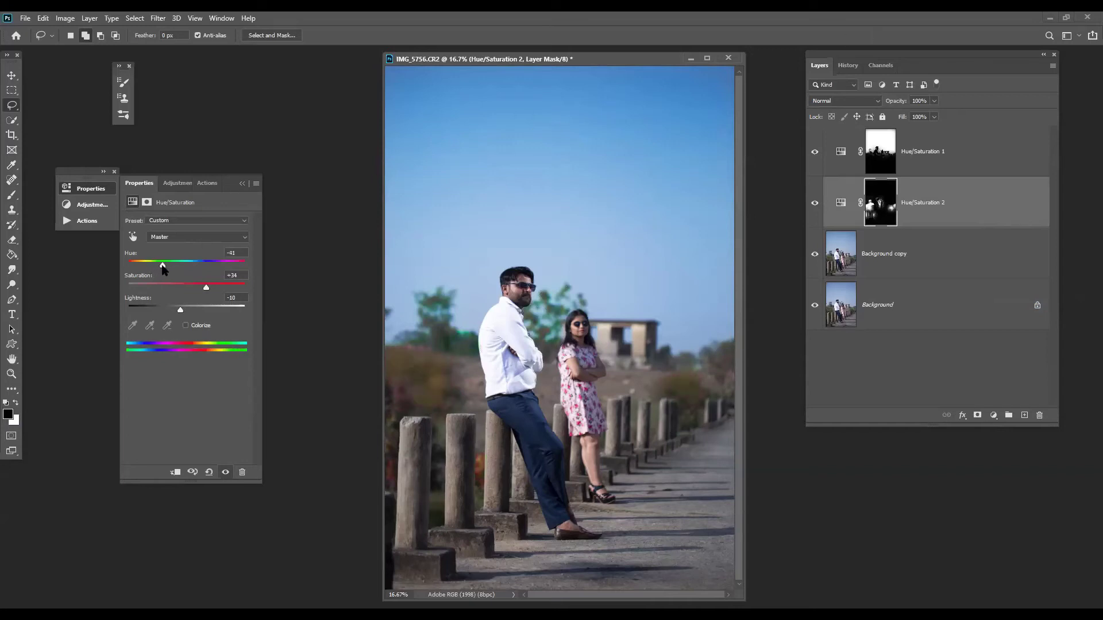
pyautogui.click(844, 102)
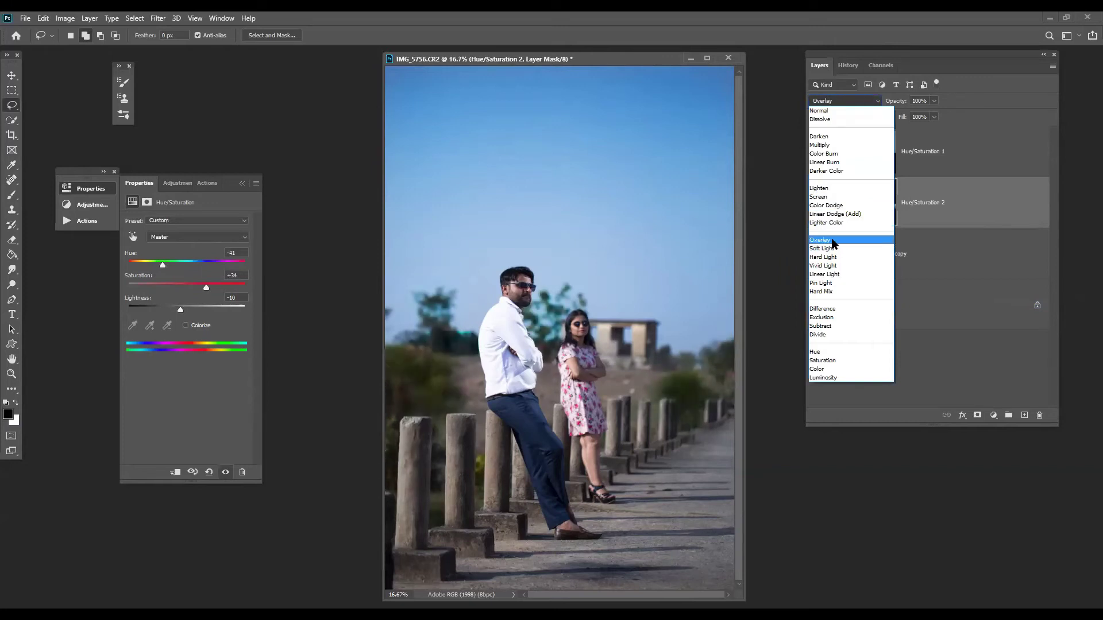
pyautogui.click(831, 241)
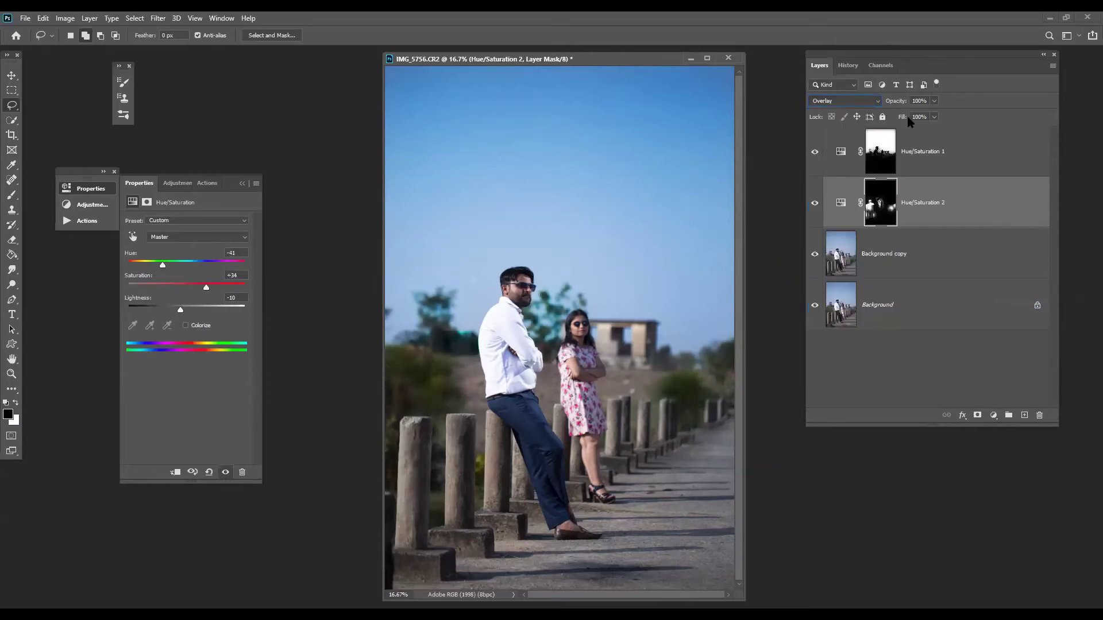
# - Add a Curves adjustment above Hue/Saturation 1 and sample a black point from the photo
pyautogui.click(946, 143)
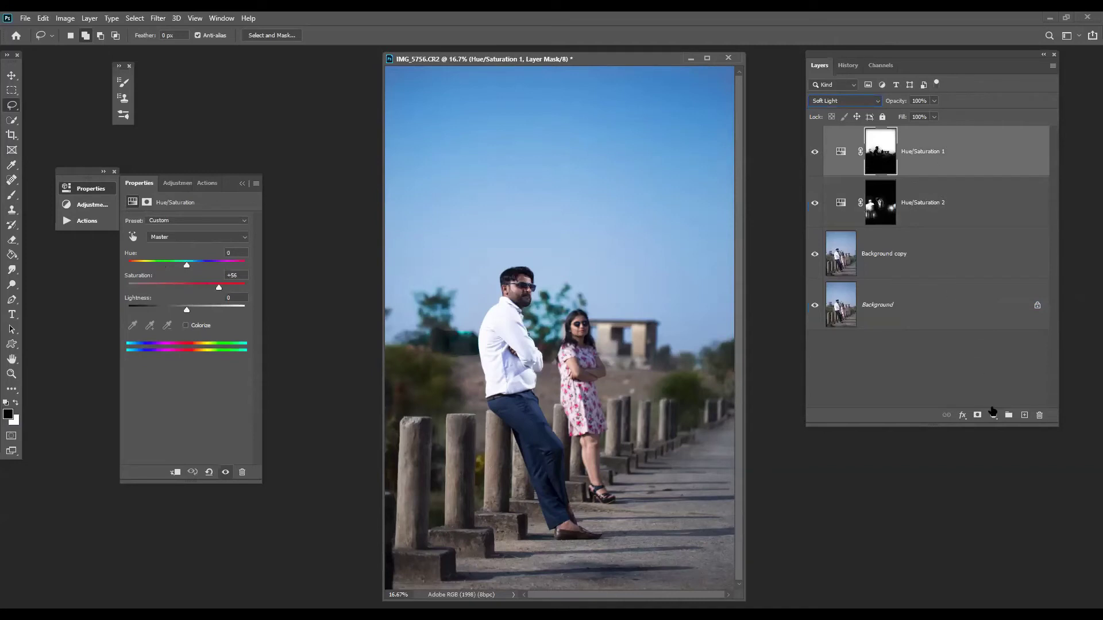
pyautogui.click(993, 415)
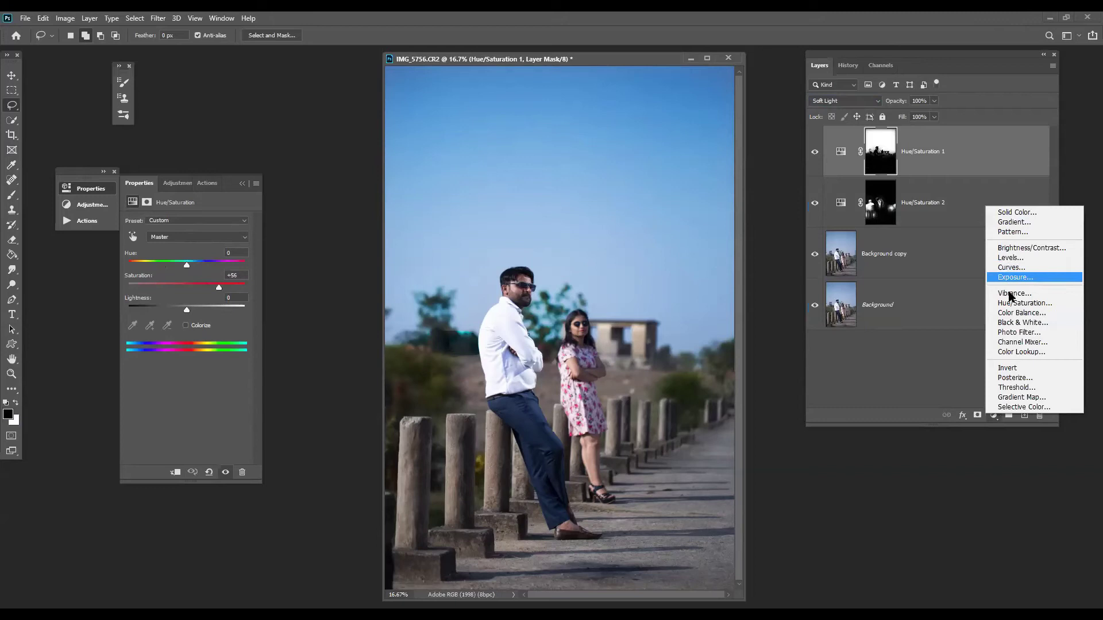
pyautogui.click(1021, 267)
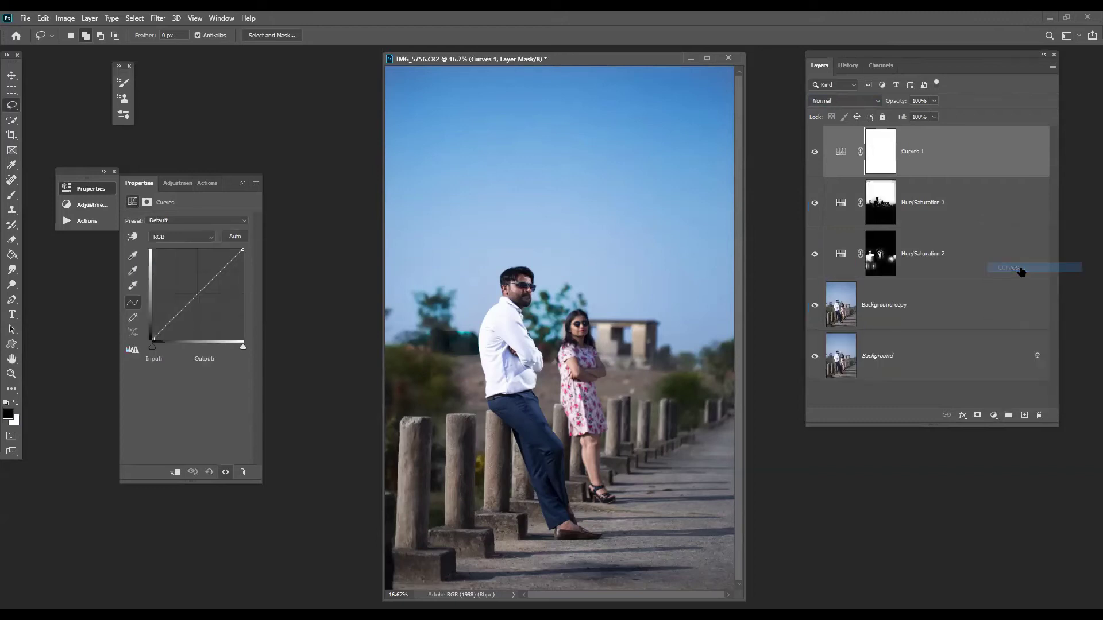
pyautogui.click(133, 255)
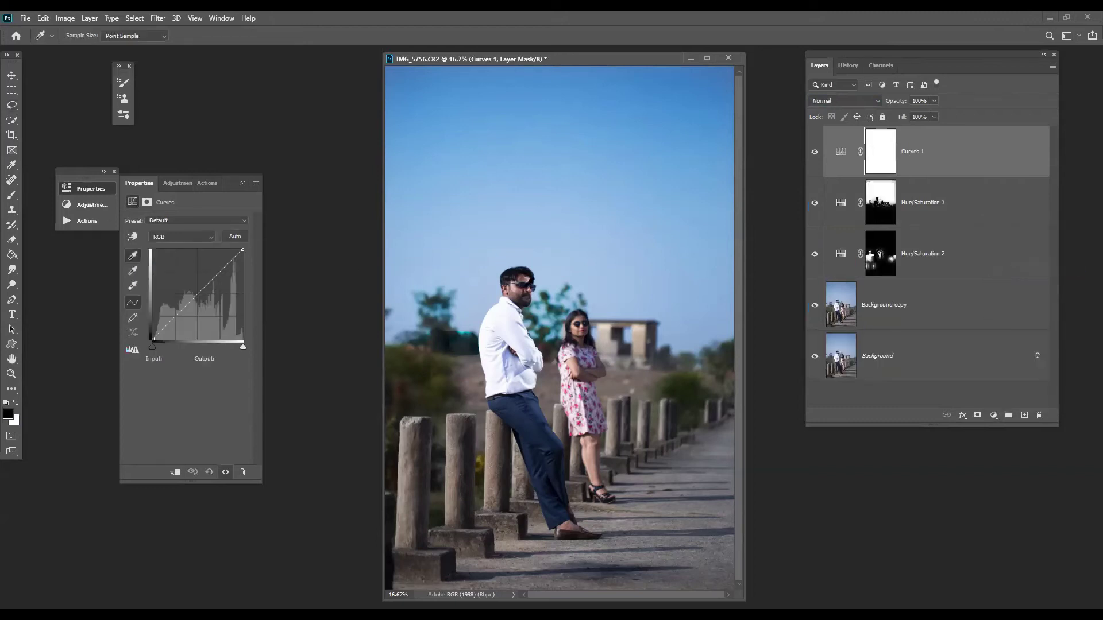
pyautogui.click(414, 270)
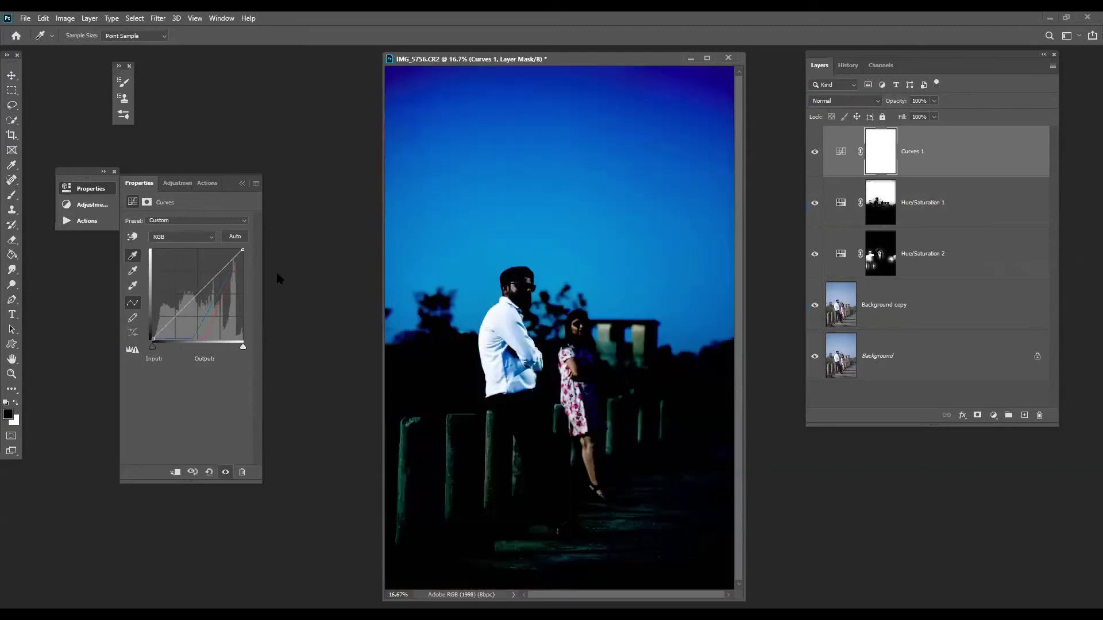
# - Undo the black point sample and set a white point in Curves from the man's white shirt
pyautogui.hotkey('ctrl', 'z')
pyautogui.click(132, 285)
pyautogui.press('l')
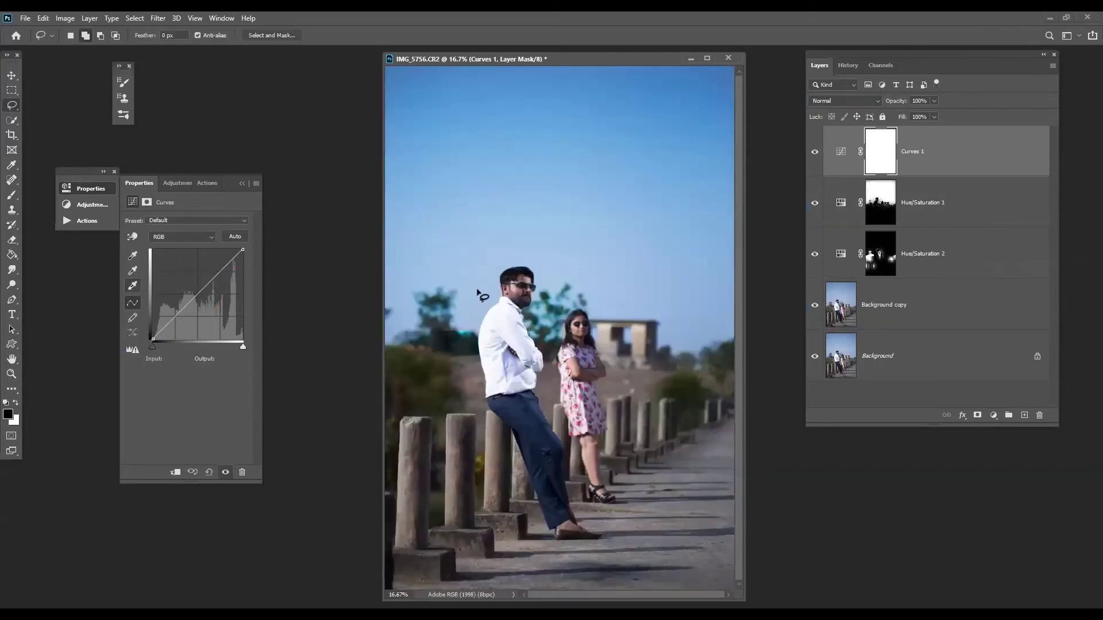
pyautogui.click(132, 286)
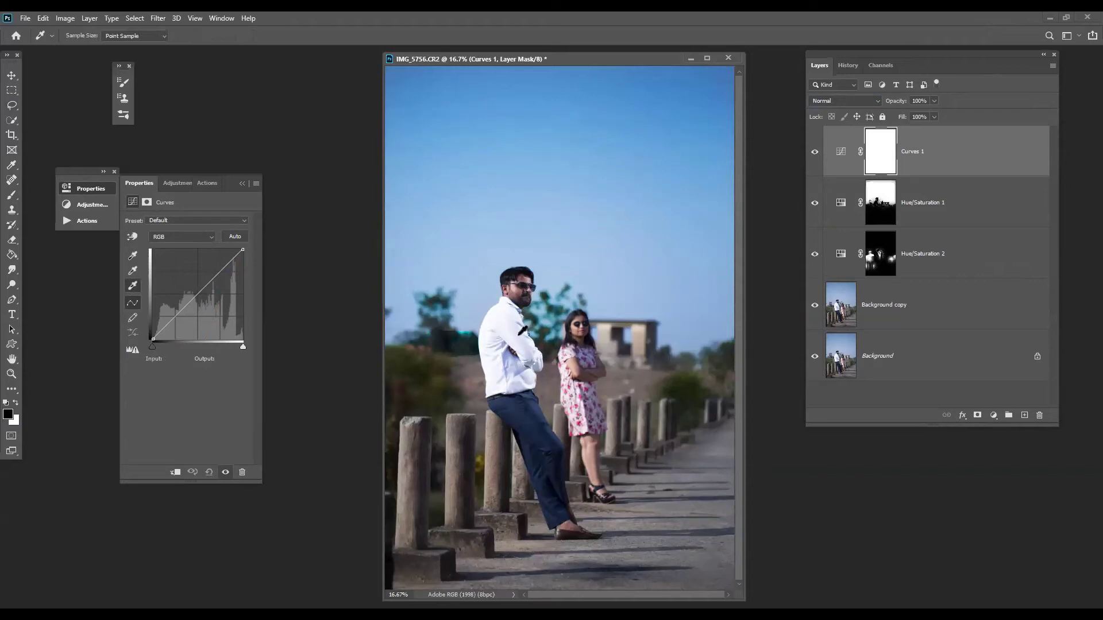
pyautogui.click(518, 335)
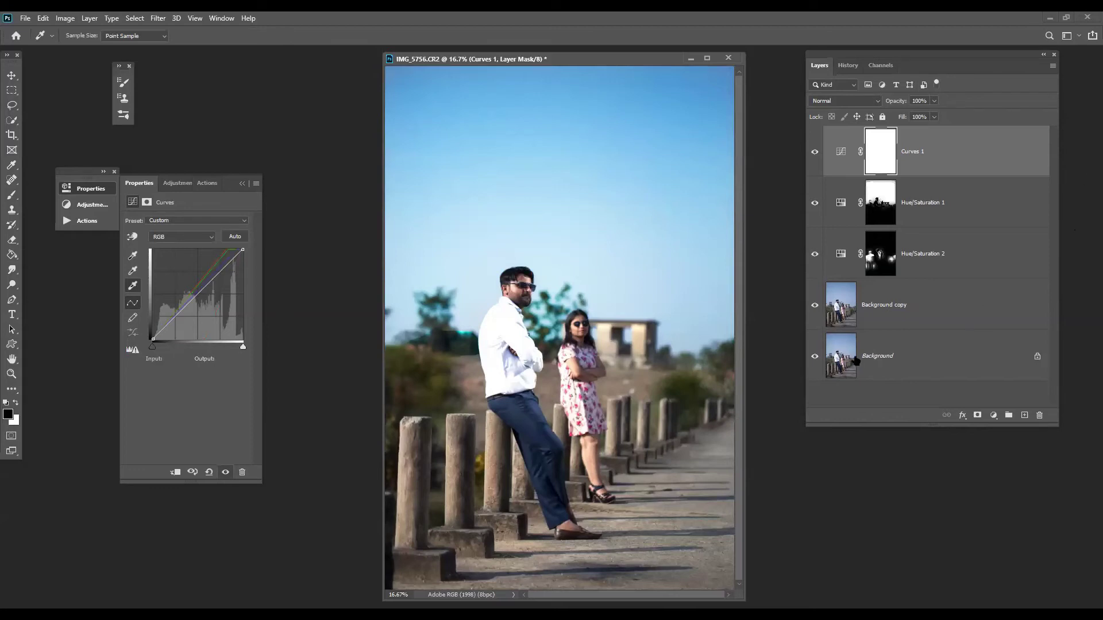
# - Compare the photo before and after grading by isolating the Background layer and restoring the others several times
pyautogui.keyDown('alt'); pyautogui.click(815, 359); pyautogui.keyUp('alt')
pyautogui.keyDown('alt'); pyautogui.click(815, 360); pyautogui.keyUp('alt')
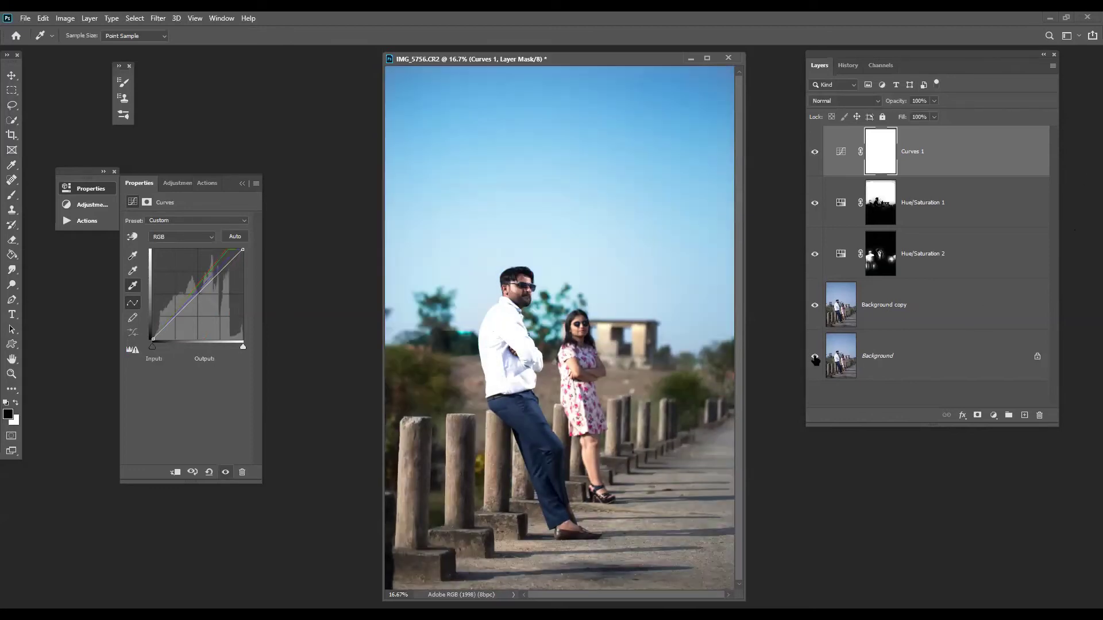
pyautogui.keyDown('alt'); pyautogui.click(815, 359); pyautogui.keyUp('alt')
pyautogui.keyDown('alt'); pyautogui.click(815, 359); pyautogui.keyUp('alt')
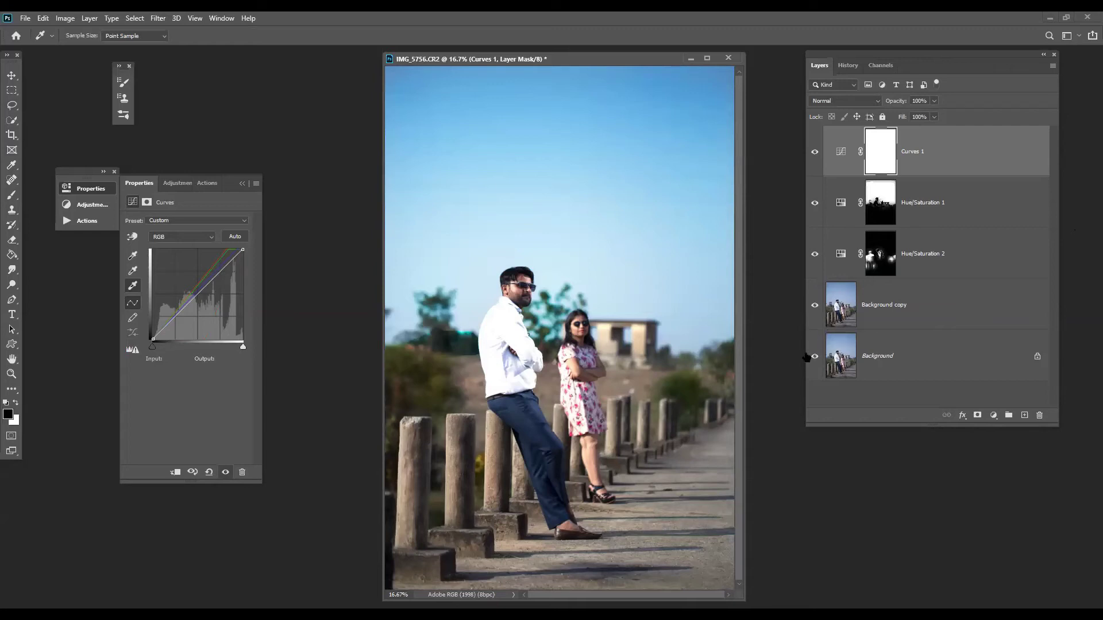
pyautogui.keyDown('alt'); pyautogui.click(814, 359); pyautogui.keyUp('alt')
pyautogui.keyDown('alt'); pyautogui.click(814, 360); pyautogui.keyUp('alt')
# - Delete the Curves 1, Hue/Saturation 1 and Hue/Saturation 2 adjustment layers
pyautogui.press('l')
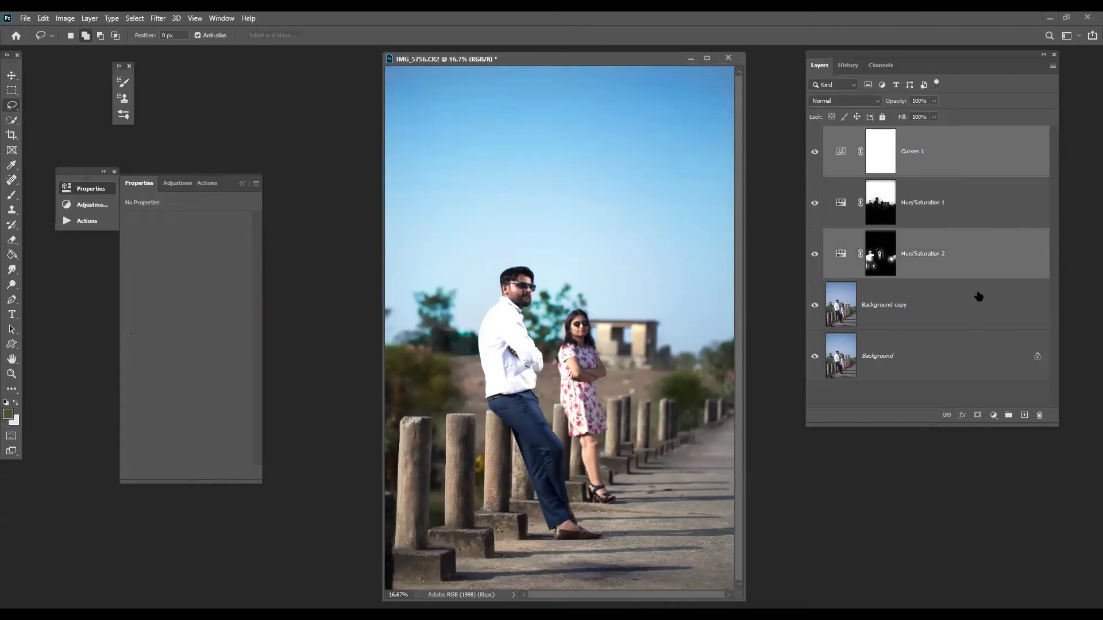
pyautogui.keyDown('ctrl'); pyautogui.click(977, 265); pyautogui.keyUp('ctrl')
pyautogui.keyDown('ctrl'); pyautogui.click(958, 211); pyautogui.keyUp('ctrl')
pyautogui.moveTo(989, 270); pyautogui.dragTo(1039, 415)
# - Add a Curves adjustment above Background copy, try a white point on the man's shirt sleeve and undo it
pyautogui.click(993, 415)
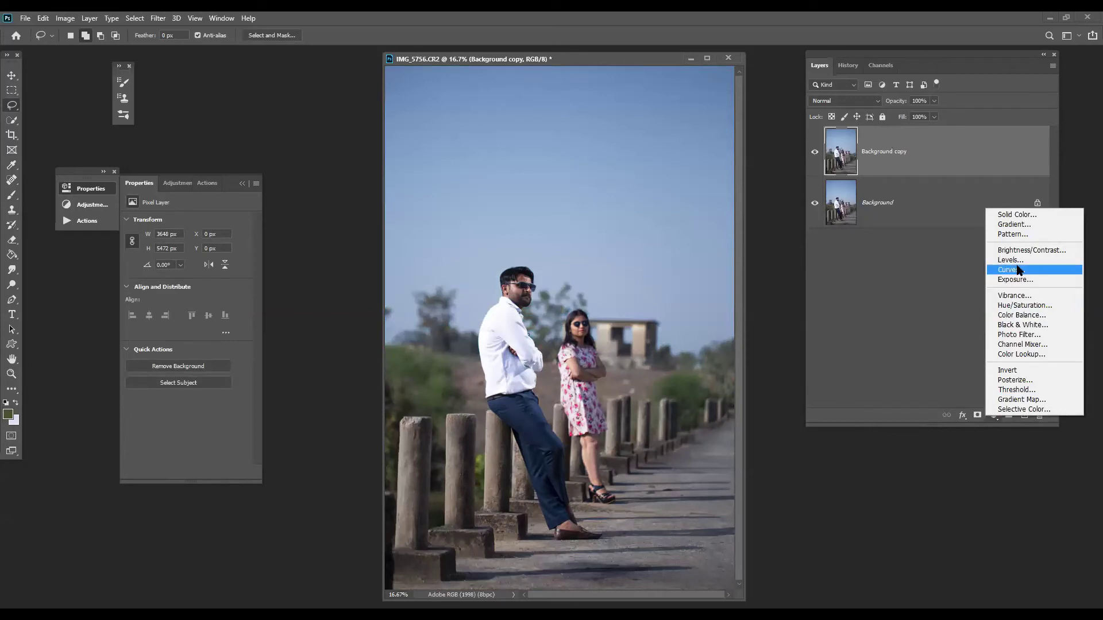
pyautogui.click(1019, 270)
pyautogui.click(133, 285)
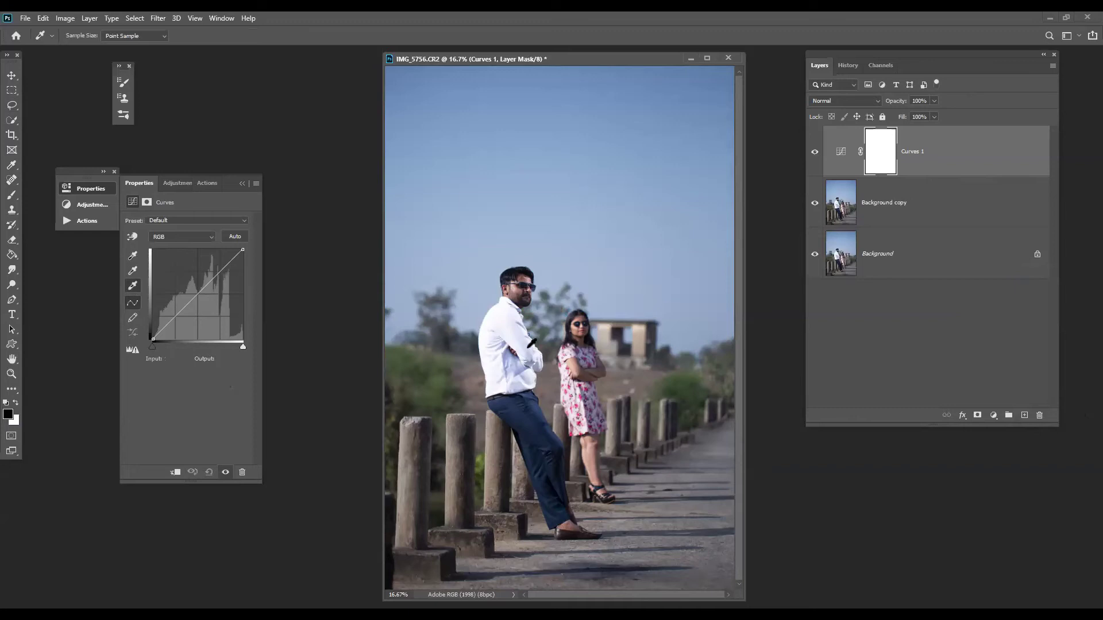
pyautogui.click(528, 345)
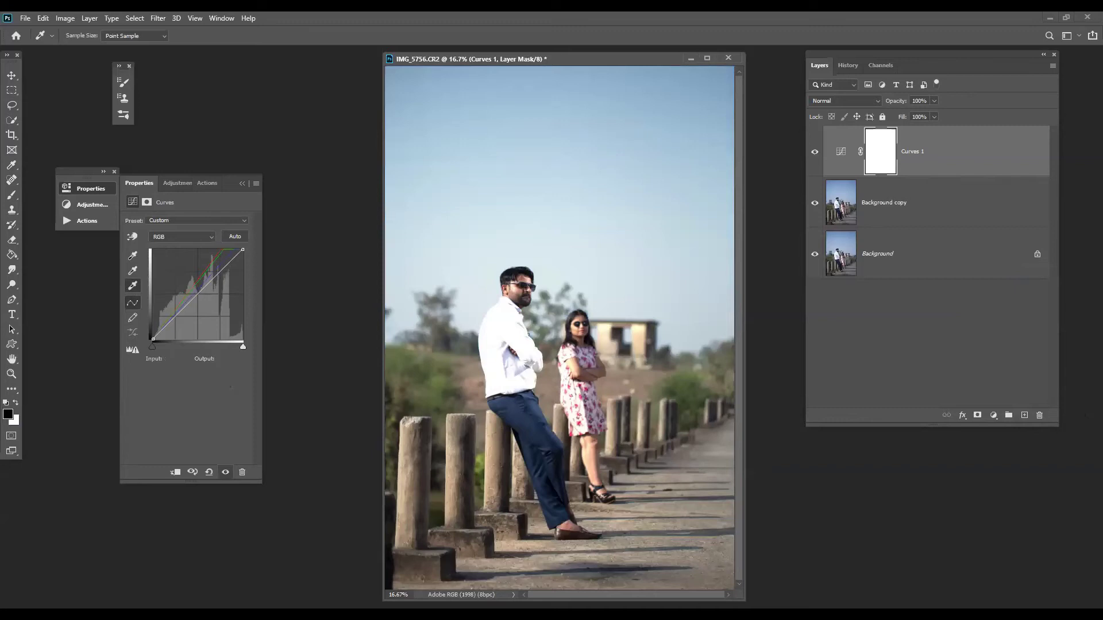
pyautogui.hotkey('ctrl', 'z')
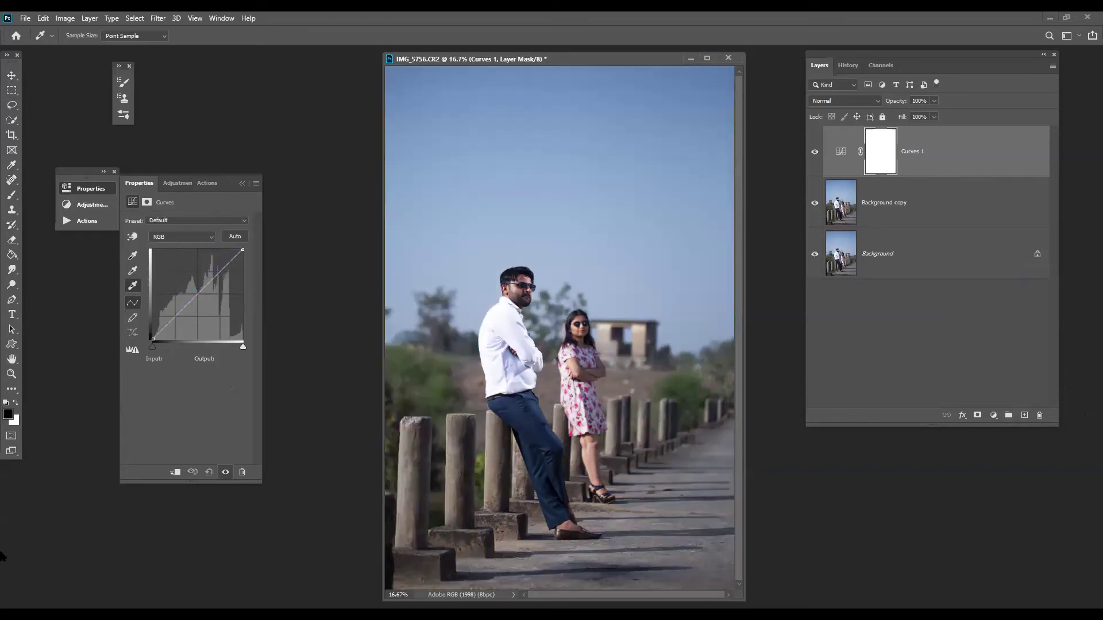
# - Try a black point on the woman's hair and a gray point on the man's shirt, undoing each sample
pyautogui.click(134, 257)
pyautogui.click(578, 310)
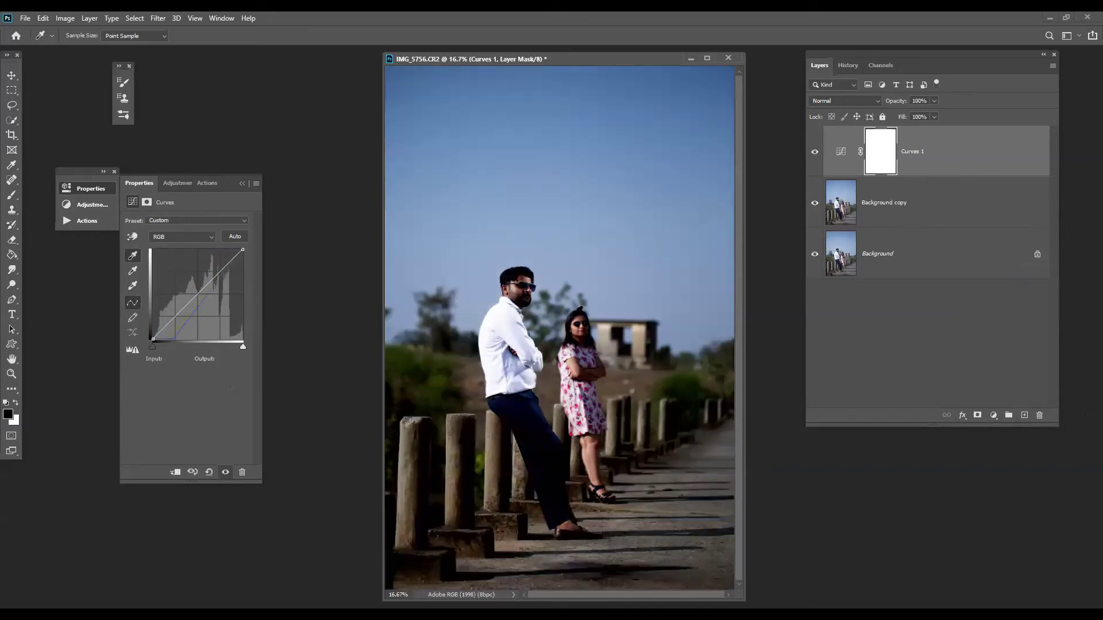
pyautogui.hotkey('ctrl', 'z')
pyautogui.click(133, 271)
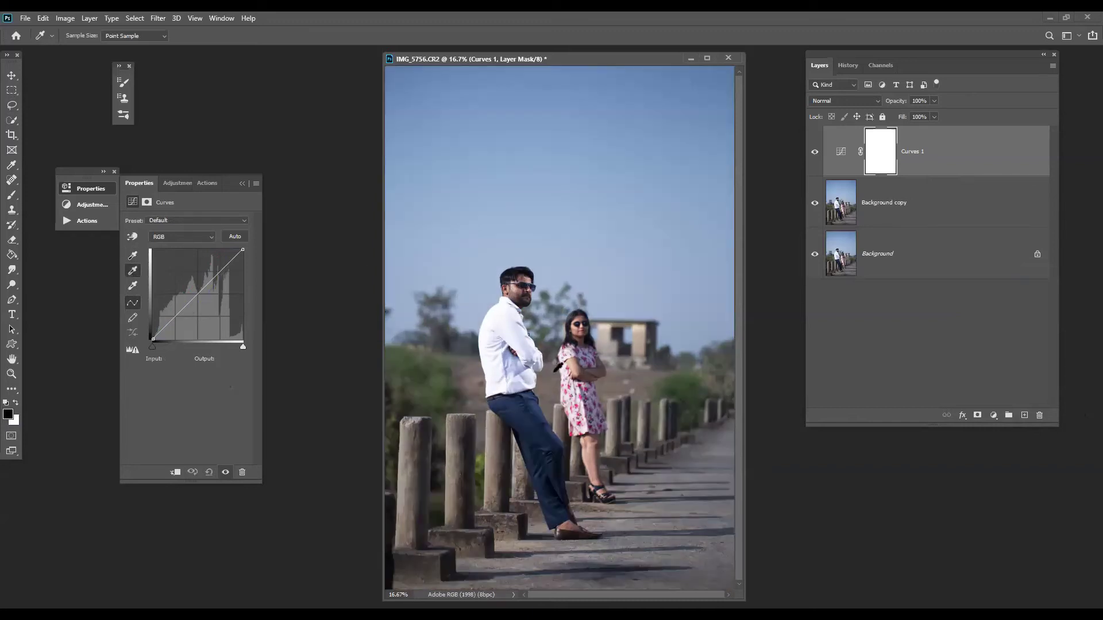
pyautogui.click(533, 363)
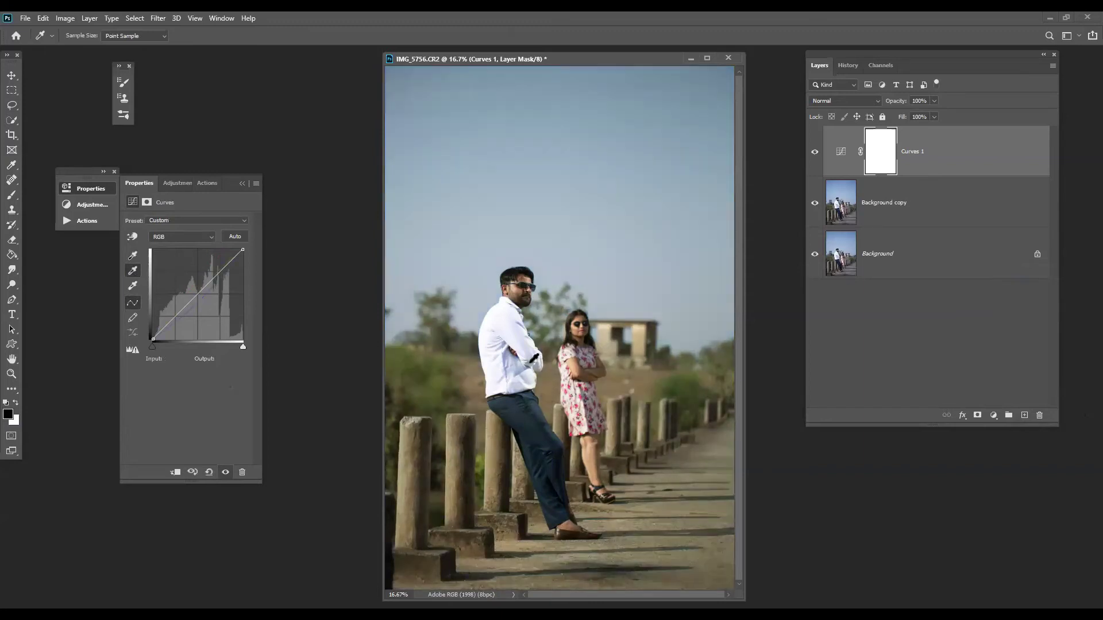
pyautogui.hotkey('ctrl', 'z')
# - Try Curves white points on three different spots of the man's shirt and delete the Curves adjustment layer
pyautogui.click(133, 285)
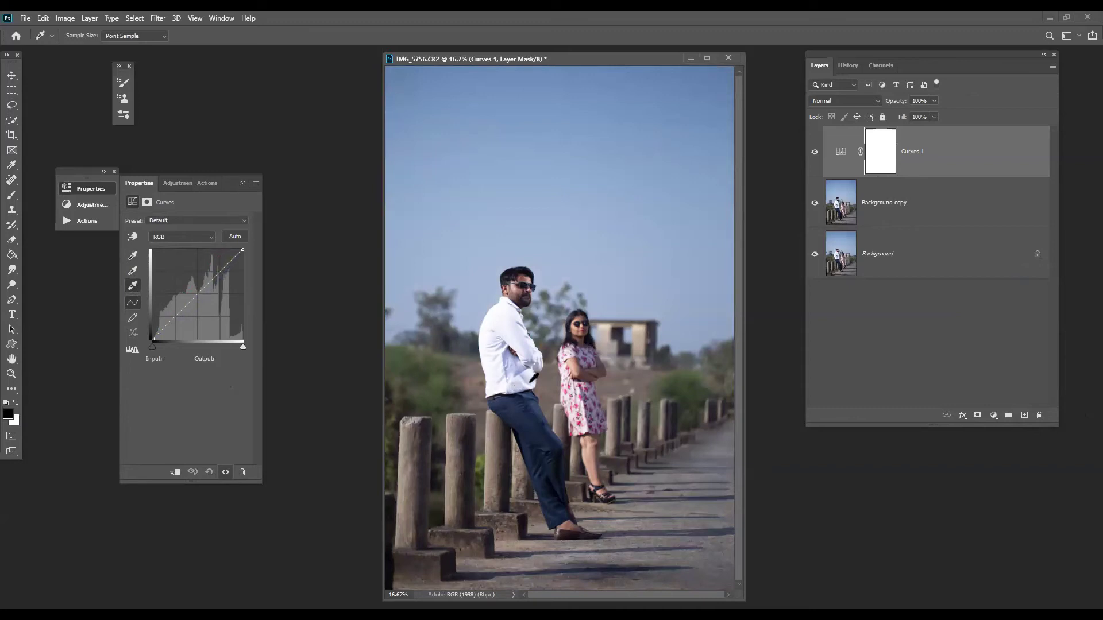
pyautogui.click(531, 354)
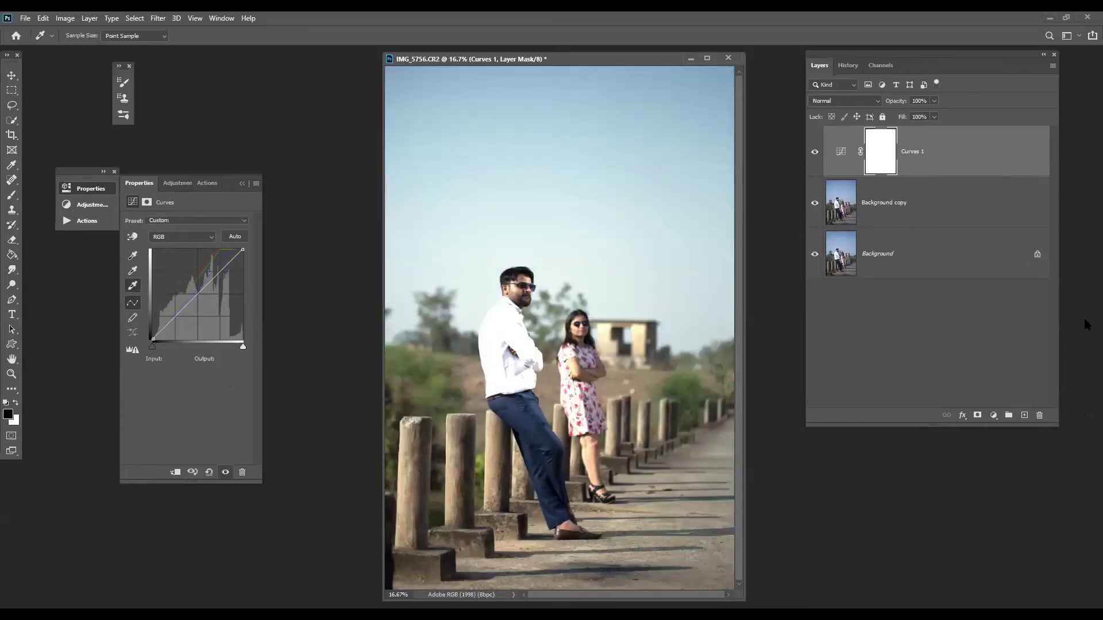
pyautogui.hotkey('ctrl', 'z')
pyautogui.click(503, 355)
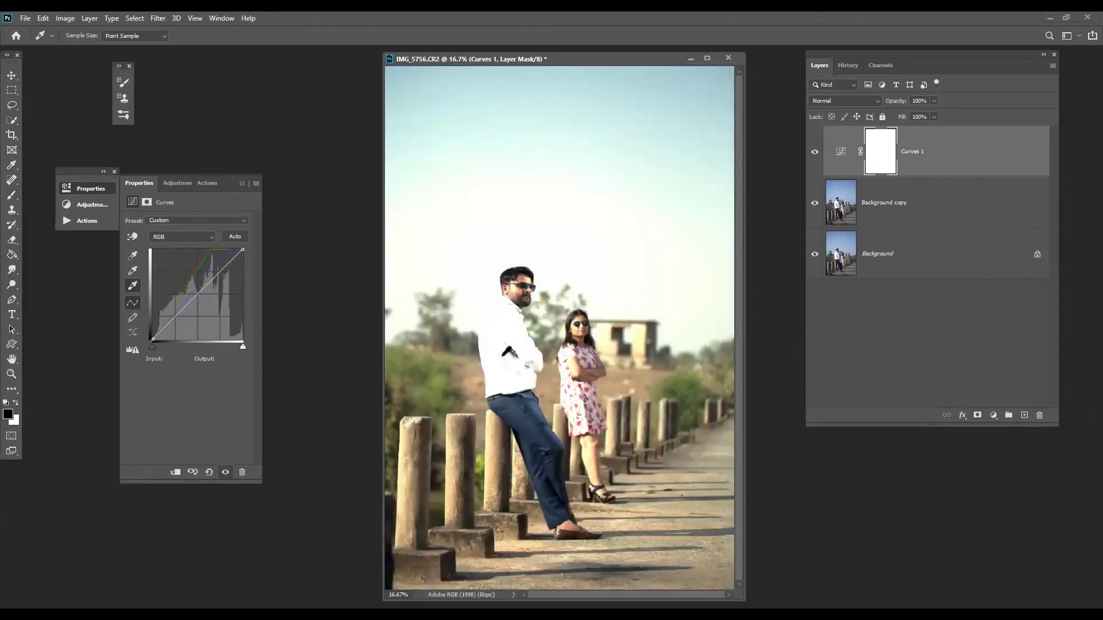
pyautogui.hotkey('ctrl', 'z')
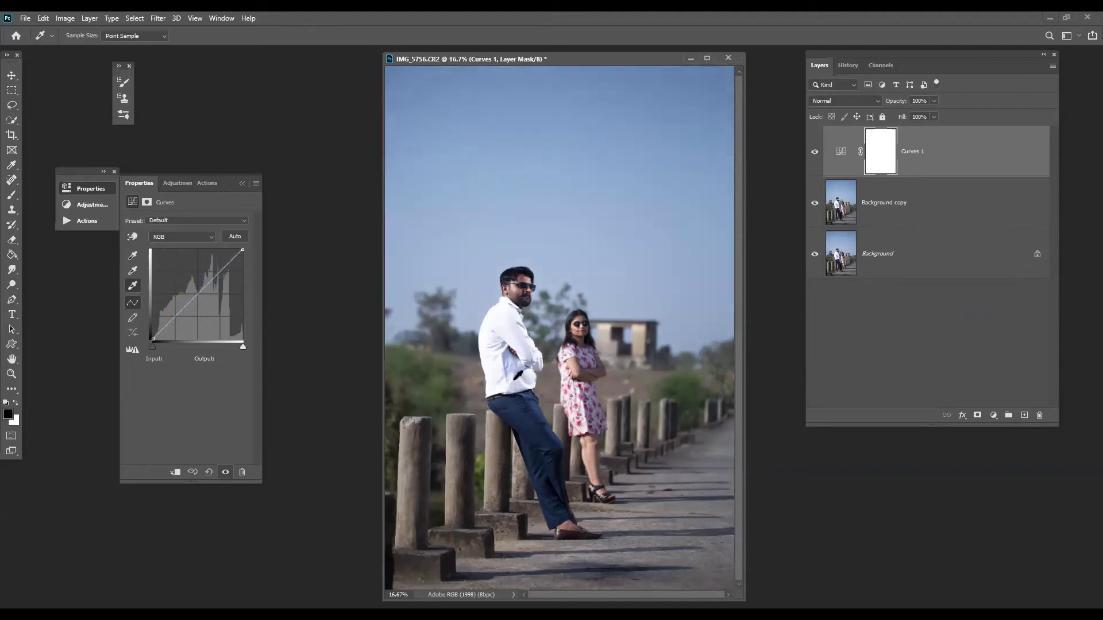
pyautogui.click(514, 378)
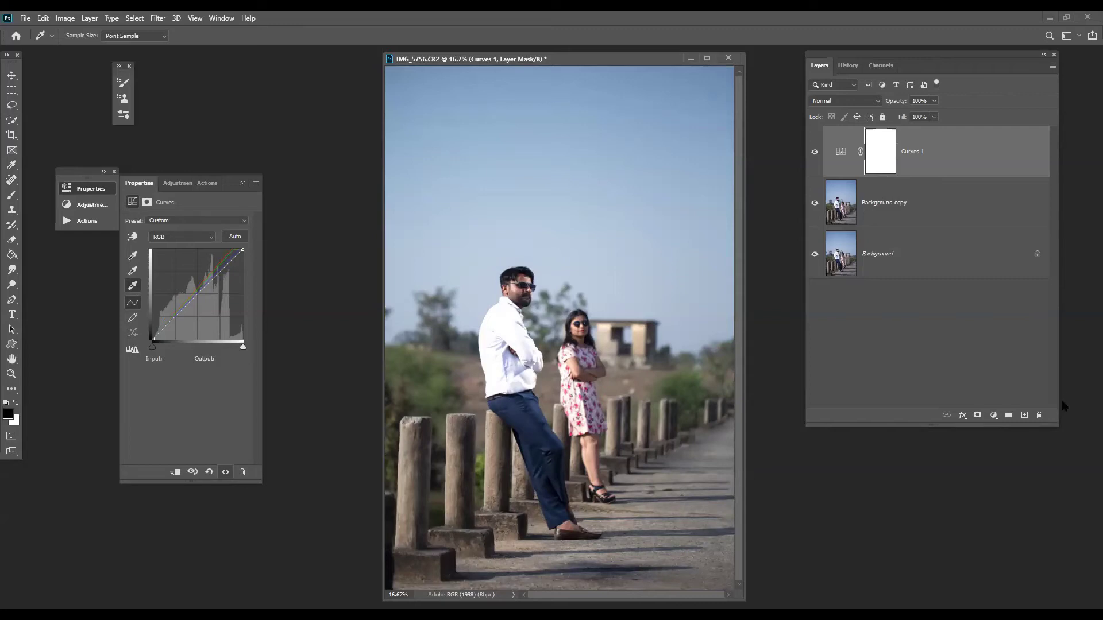
pyautogui.moveTo(959, 167); pyautogui.dragTo(1036, 415)
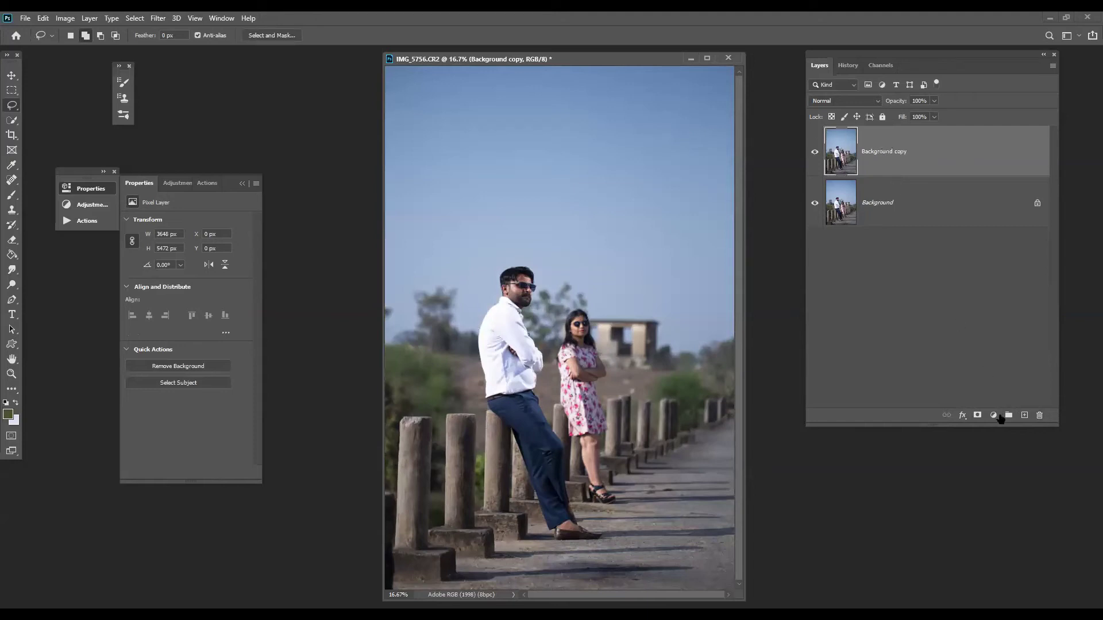
# - Add a Color Balance adjustment, try midtones Cyan–Red at +100 with Preserve Luminosity off and undo that value
pyautogui.click(993, 415)
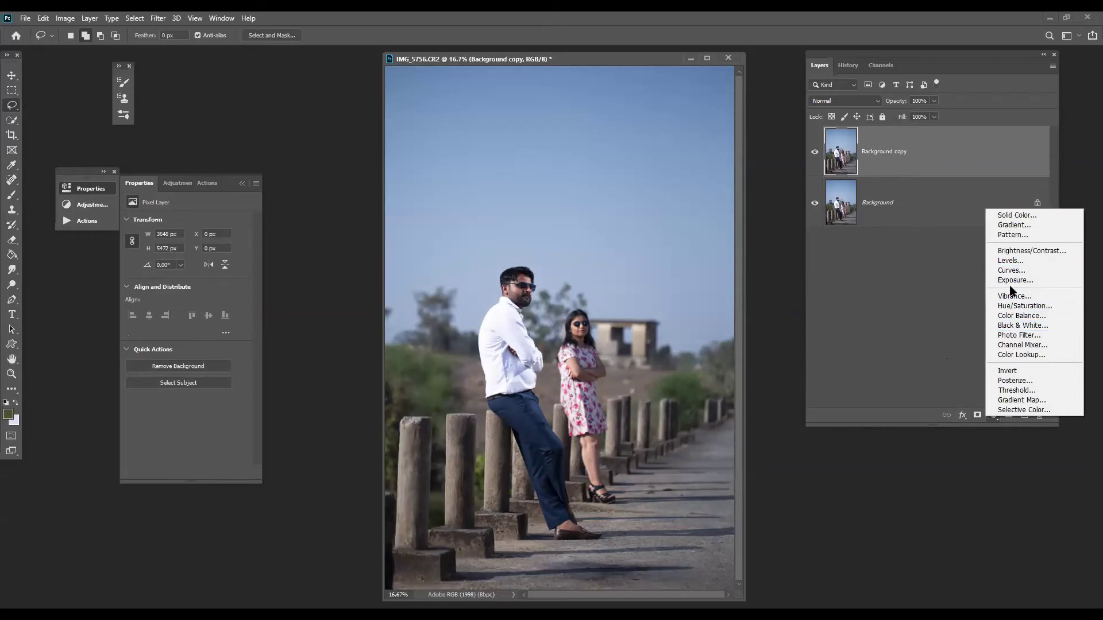
pyautogui.click(1017, 316)
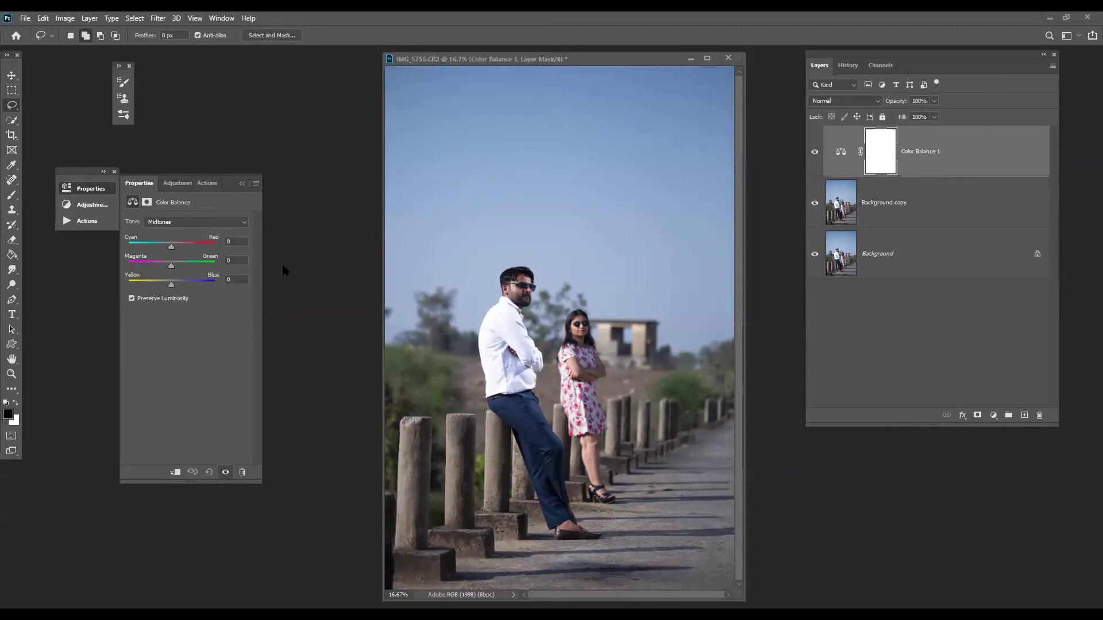
pyautogui.click(132, 298)
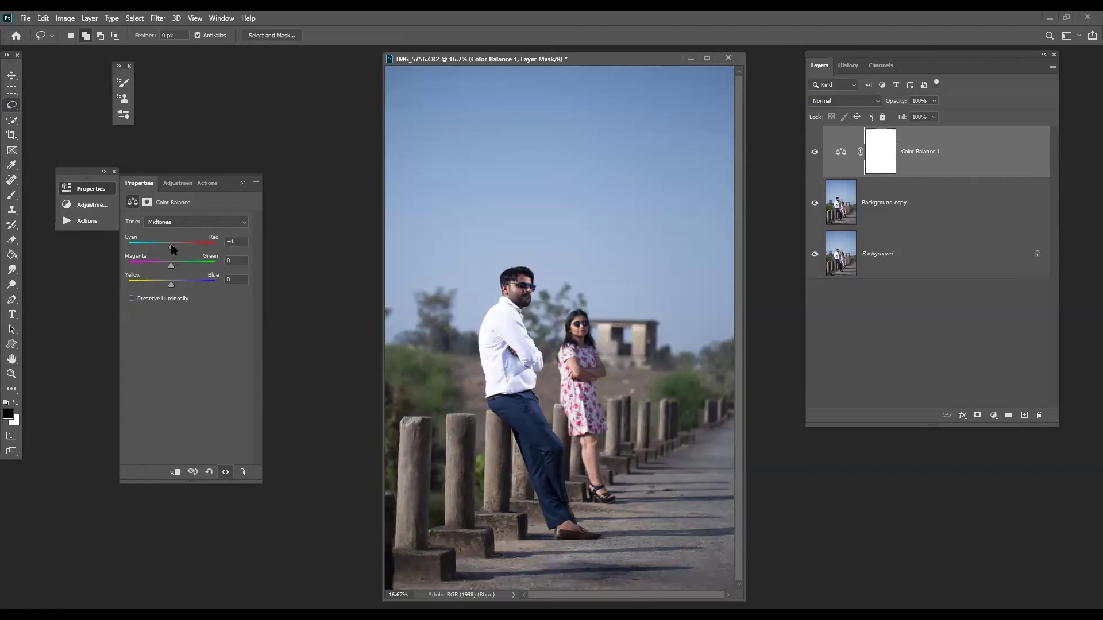
pyautogui.moveTo(173, 248); pyautogui.dragTo(227, 253)
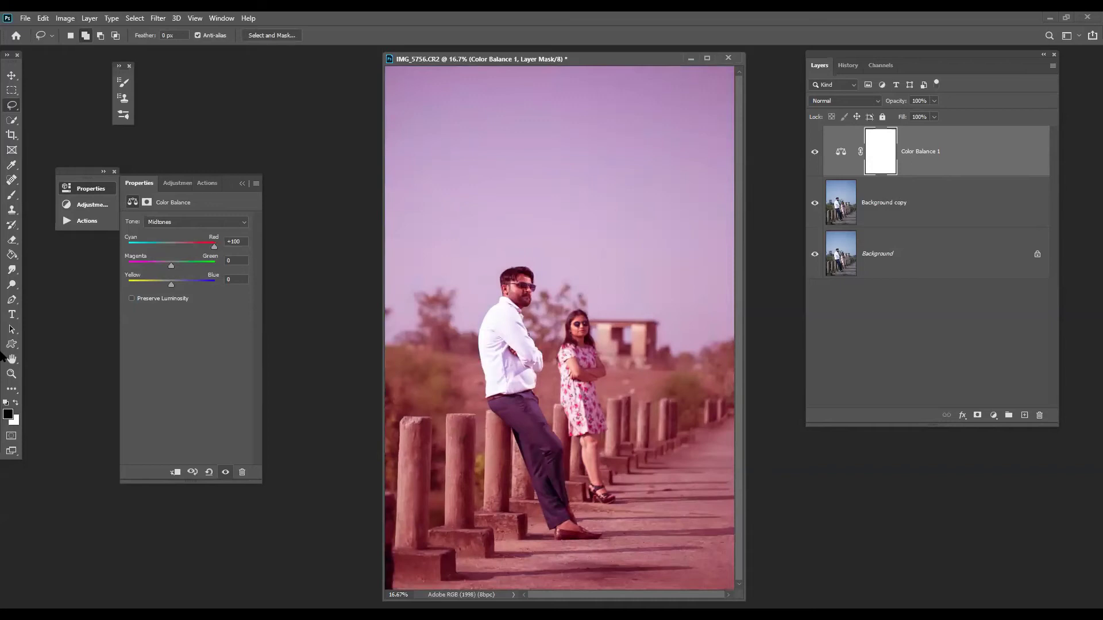
pyautogui.hotkey('ctrl', 'z')
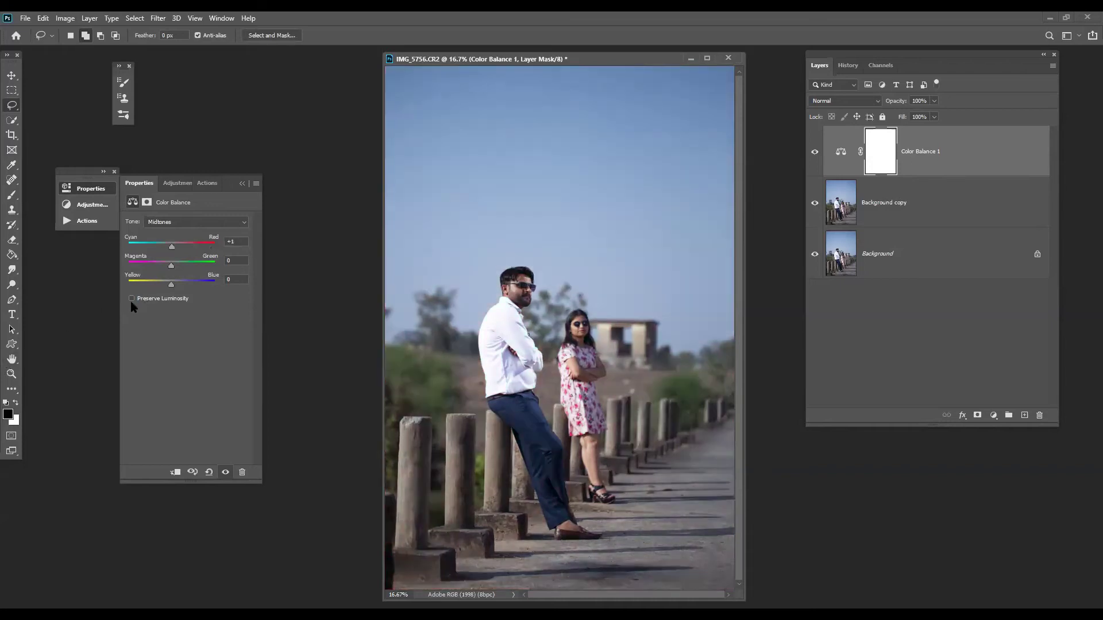
# - Turn Preserve Luminosity back on, try midtones Cyan–Red at +57 and return it to +1
pyautogui.click(134, 298)
pyautogui.moveTo(171, 248); pyautogui.dragTo(196, 253)
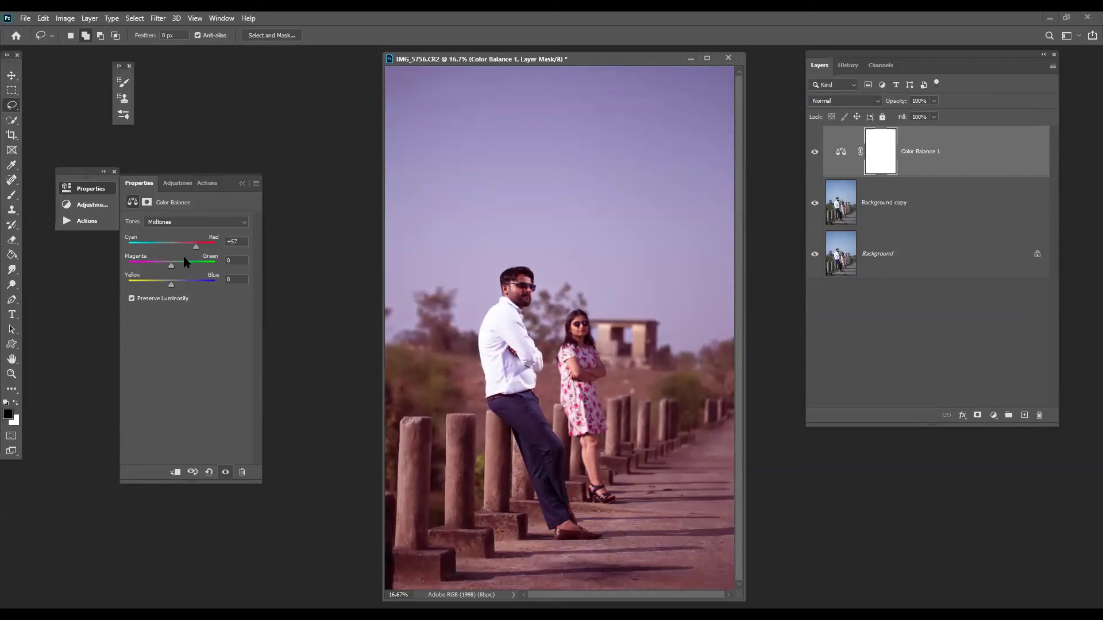
pyautogui.moveTo(196, 247); pyautogui.dragTo(172, 247)
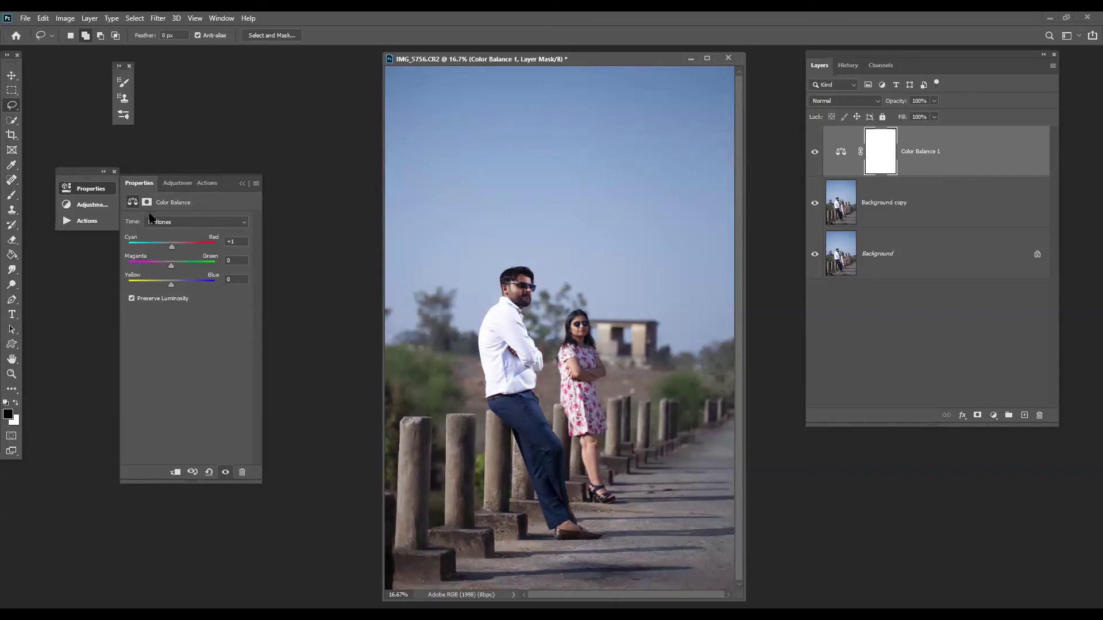
# - Switch the Color Balance tone to Shadows, try Cyan–Red at +100 with Preserve Luminosity on and undo it
pyautogui.click(170, 226)
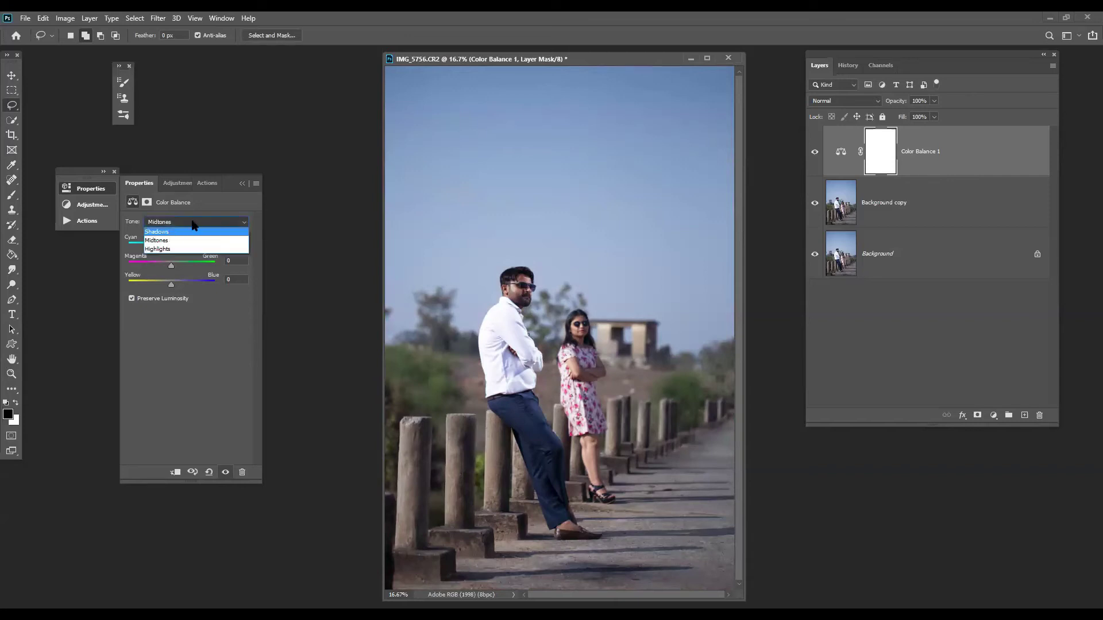
pyautogui.click(182, 235)
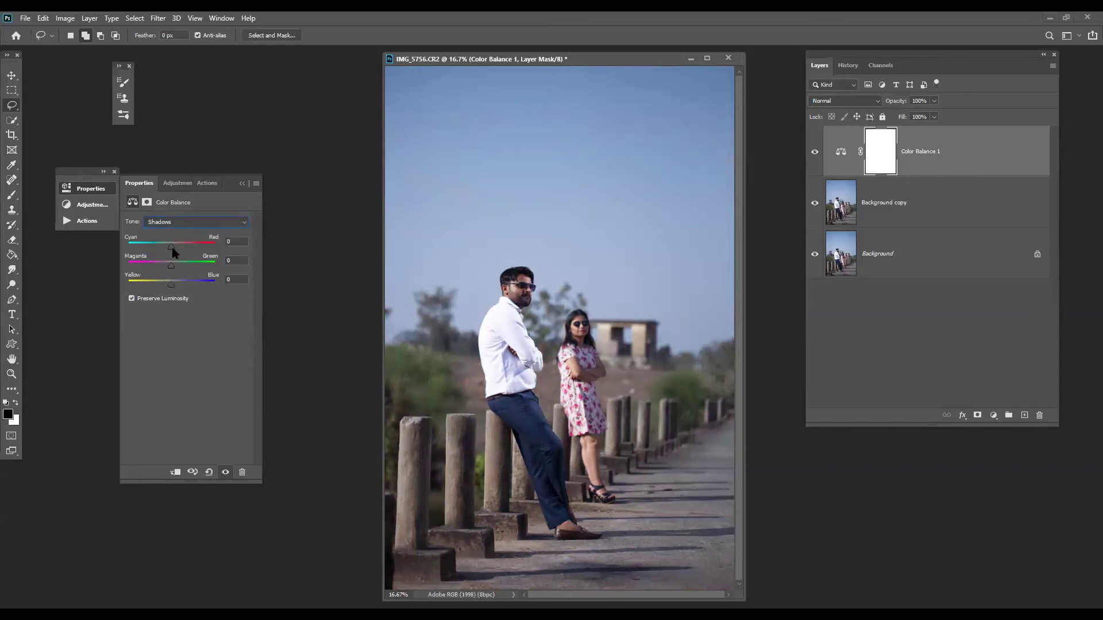
pyautogui.moveTo(171, 247); pyautogui.dragTo(214, 246)
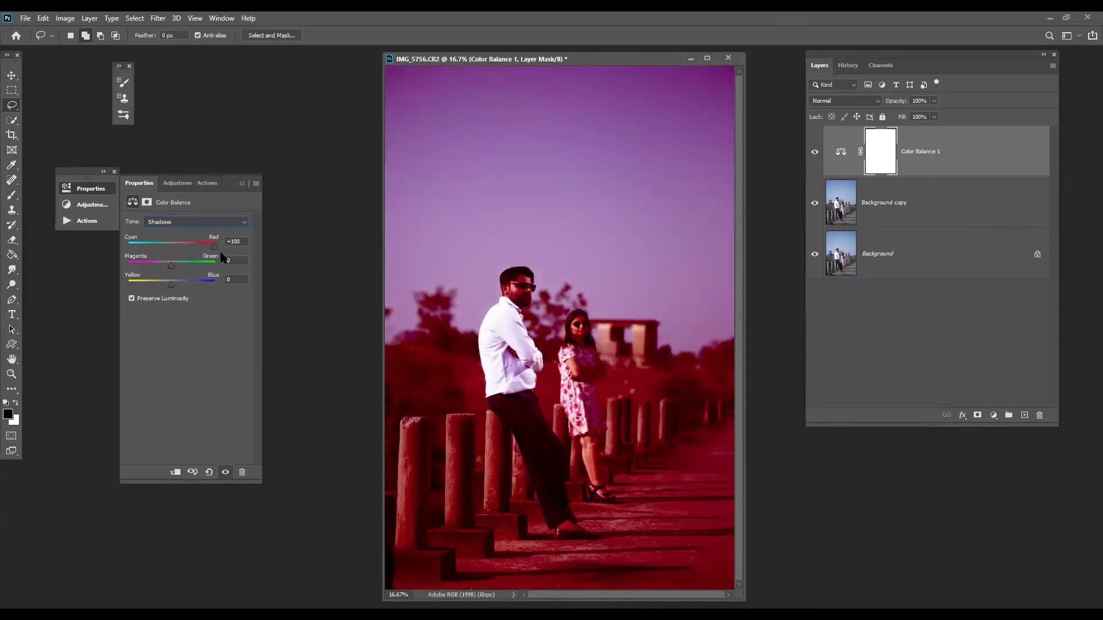
pyautogui.hotkey('ctrl', 'z')
# - Compare shadows Cyan–Red at +100 without and with Preserve Luminosity, undoing each change
pyautogui.click(140, 300)
pyautogui.moveTo(176, 249); pyautogui.dragTo(254, 263)
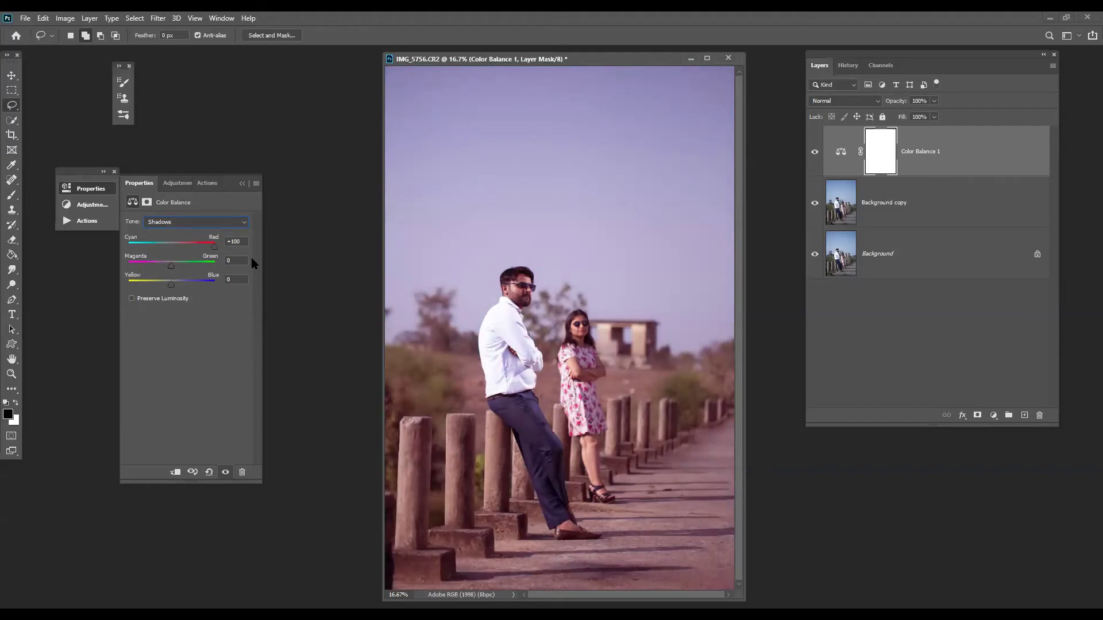
pyautogui.hotkey('ctrl', 'z')
pyautogui.click(137, 295)
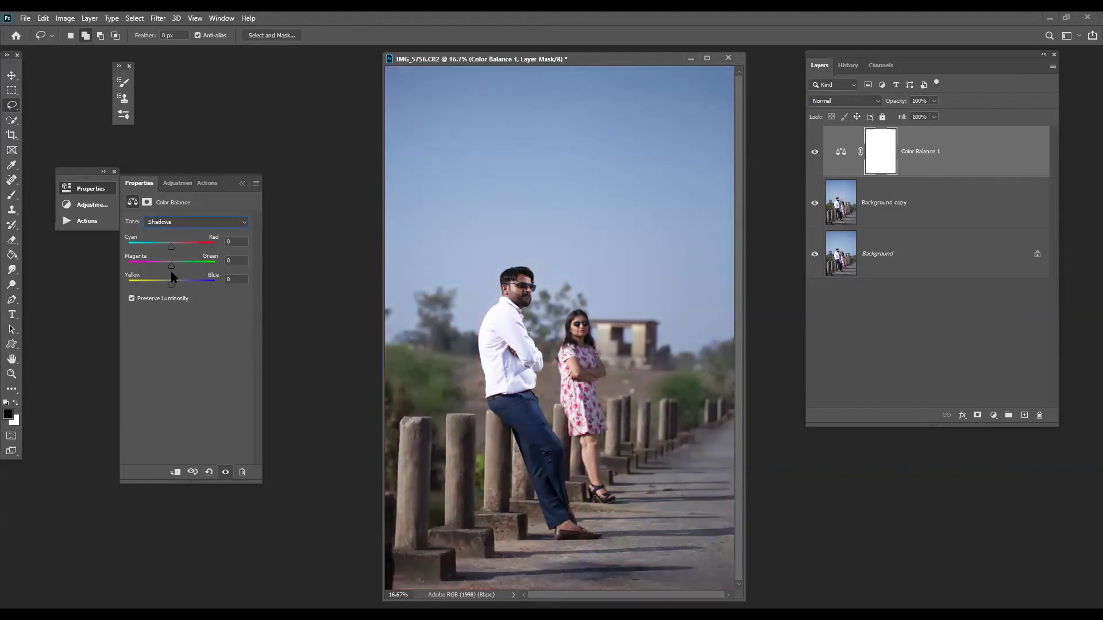
pyautogui.moveTo(176, 249); pyautogui.dragTo(232, 255)
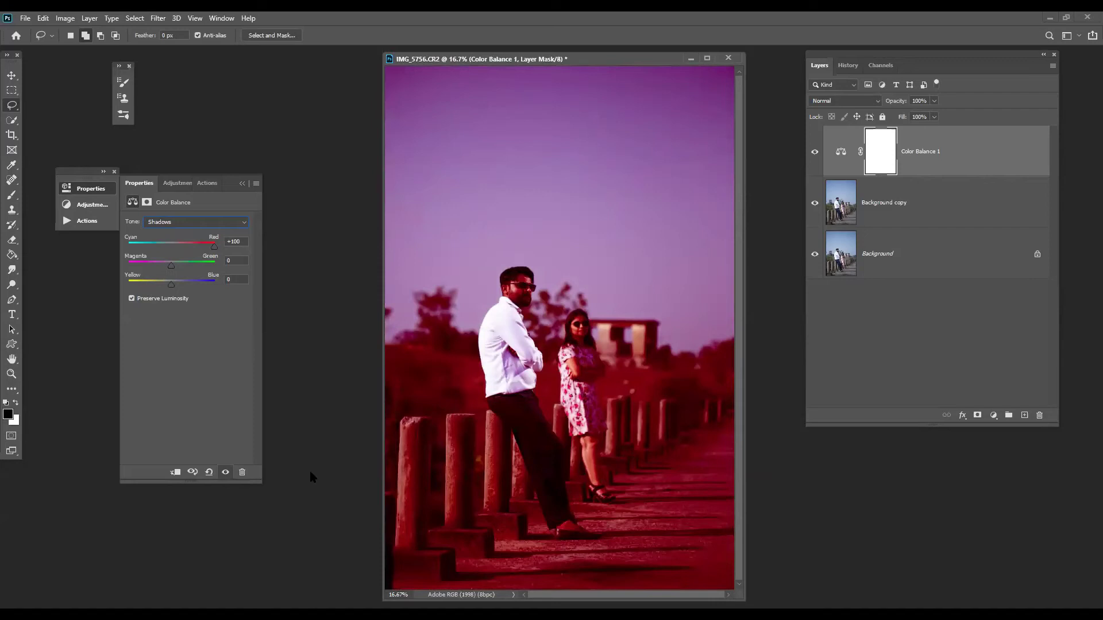
pyautogui.hotkey('ctrl', 'z')
# - Switch the Color Balance tone to Highlights and compare Cyan–Red at +100 without and with Preserve Luminosity, undoing each change
pyautogui.click(132, 298)
pyautogui.click(172, 222)
pyautogui.click(169, 247)
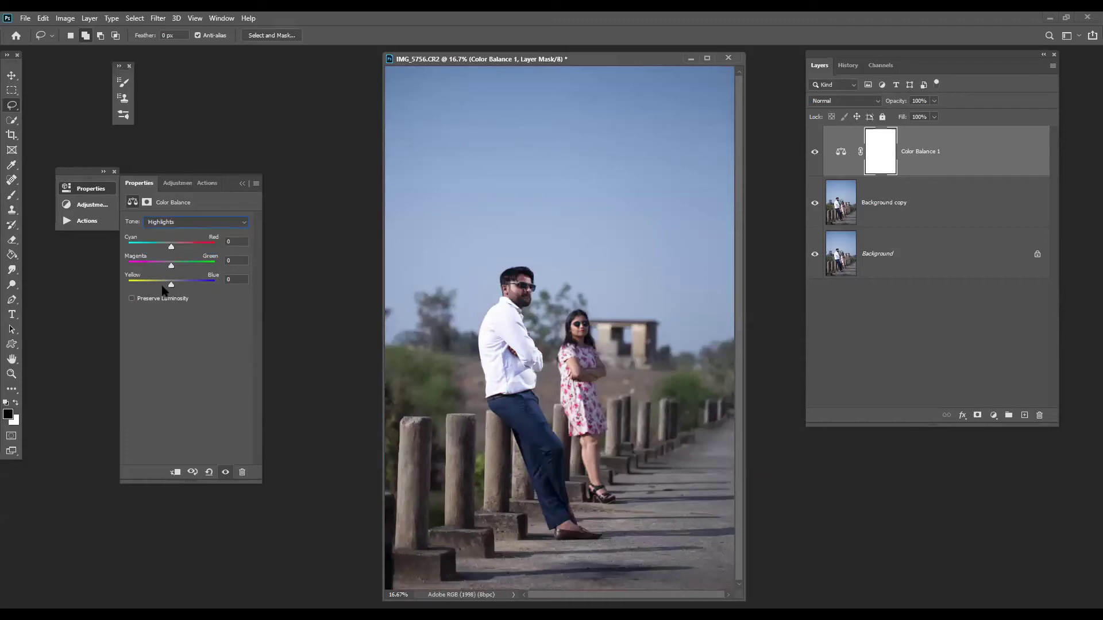
pyautogui.moveTo(171, 247); pyautogui.dragTo(232, 246)
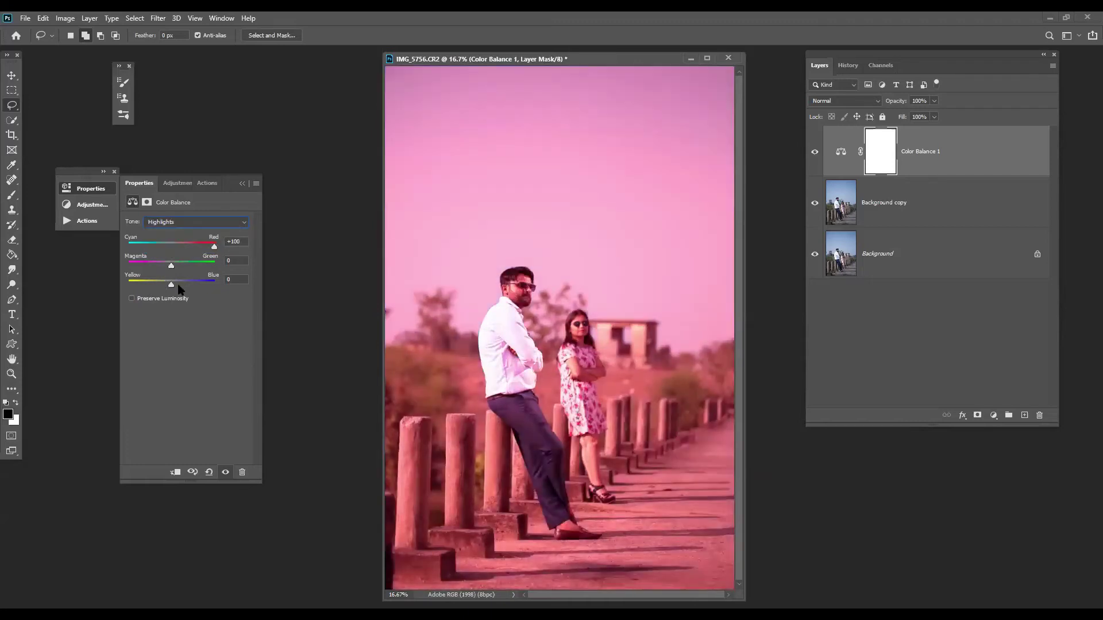
pyautogui.hotkey('ctrl', 'z')
pyautogui.click(132, 298)
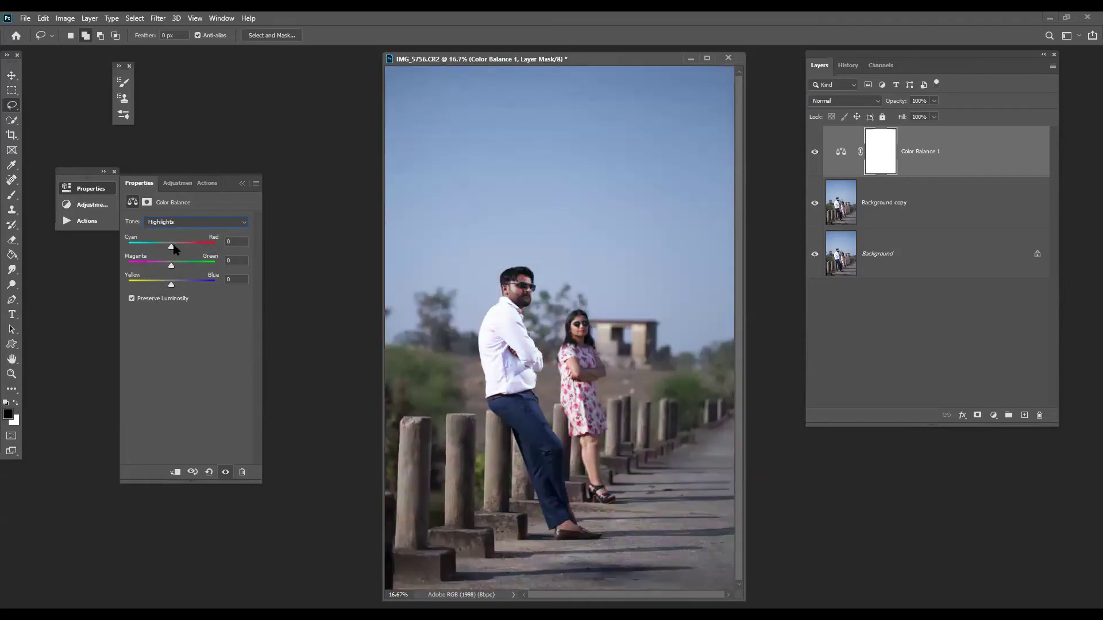
pyautogui.moveTo(171, 248); pyautogui.dragTo(250, 250)
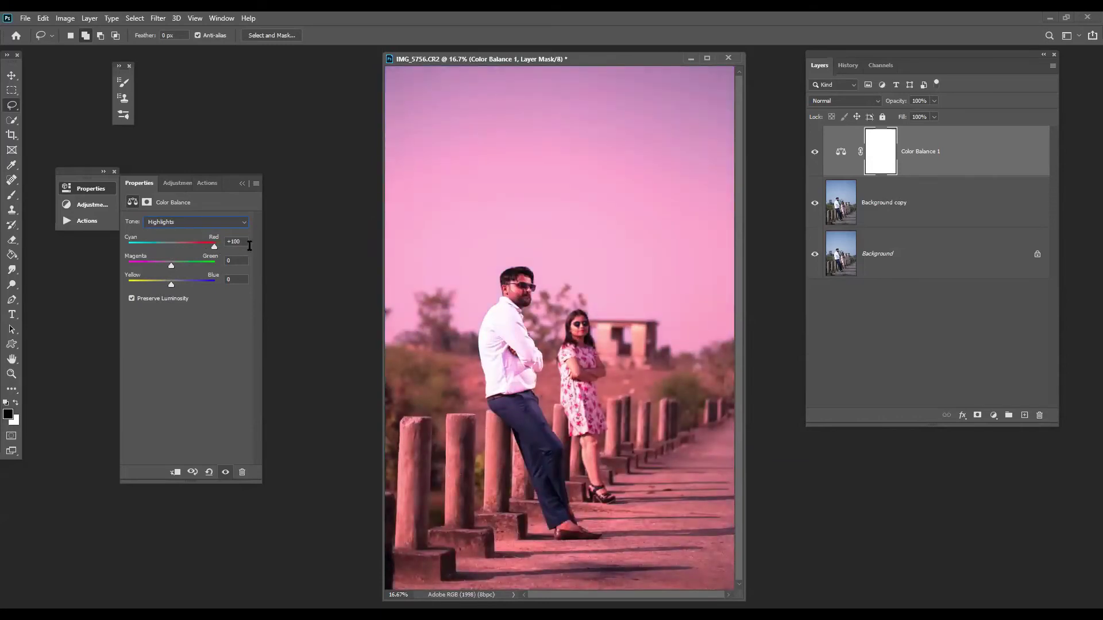
pyautogui.hotkey('ctrl', 'z')
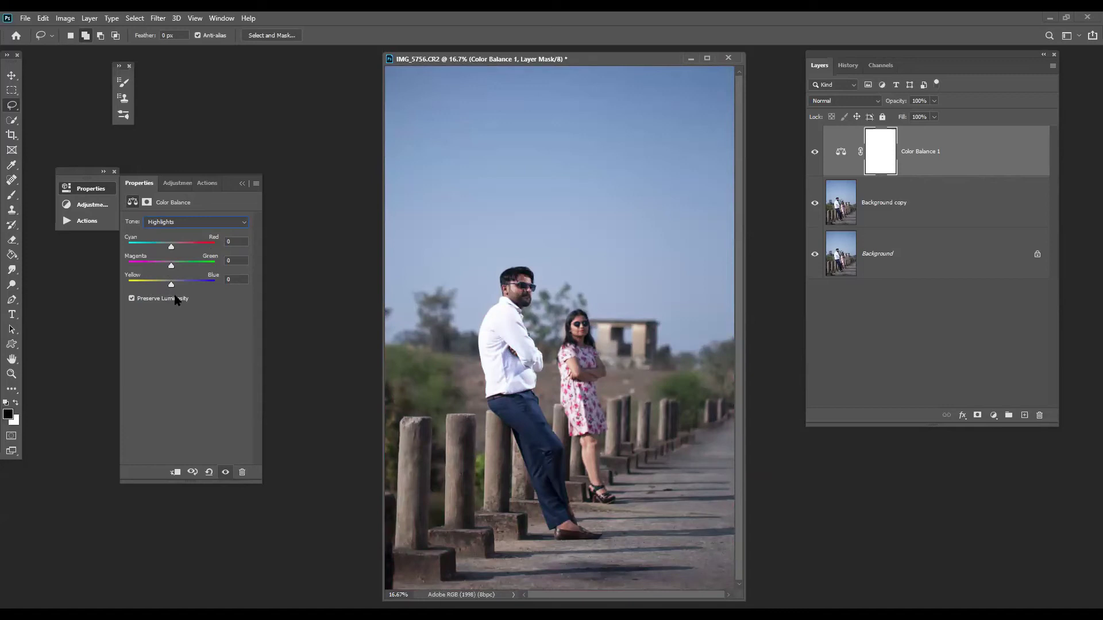
# - Try shifting the highlights toward blue, compare Cyan–Red at +100 with and without Preserve Luminosity, and undo these trials
pyautogui.moveTo(171, 284); pyautogui.dragTo(205, 287)
pyautogui.hotkey('ctrl', 'z')
pyautogui.click(161, 299)
pyautogui.click(164, 221)
pyautogui.click(160, 250)
pyautogui.click(154, 300)
pyautogui.moveTo(171, 247); pyautogui.dragTo(257, 251)
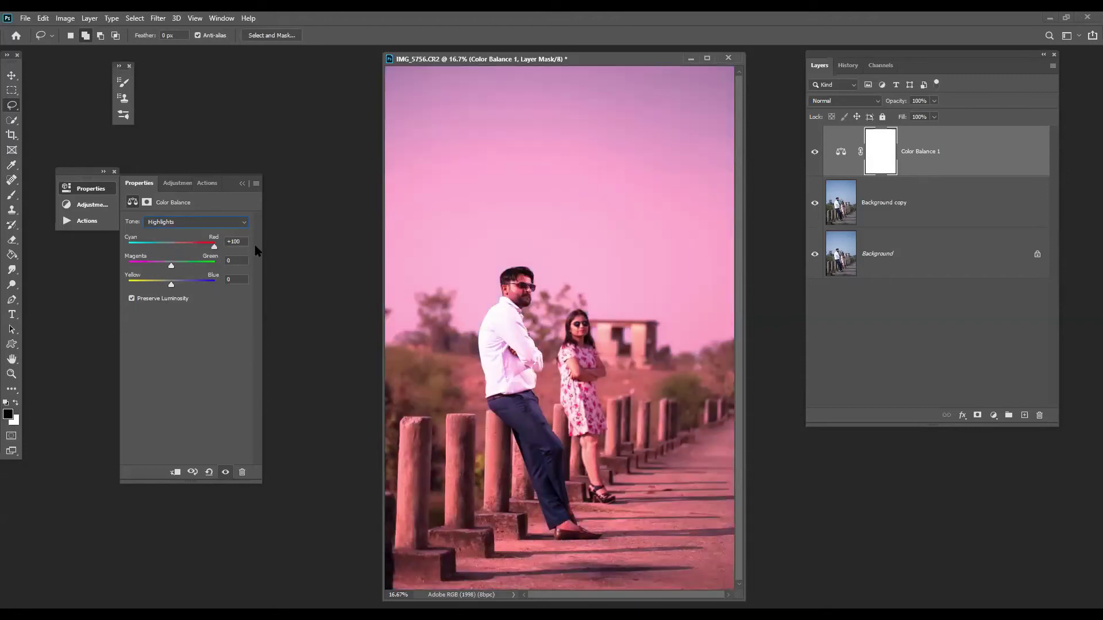
pyautogui.click(132, 299)
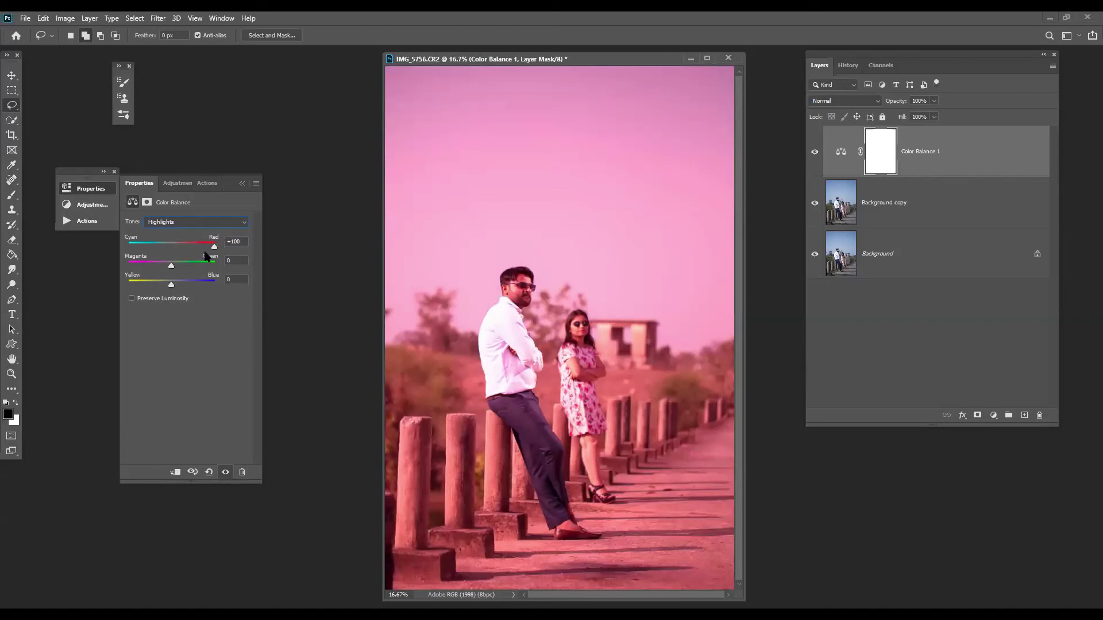
pyautogui.hotkey('ctrl', 'z')
pyautogui.hotkey('ctrl', 'z')
pyautogui.hotkey('ctrl', 'z')
# - With Preserve Luminosity on, try highlights Cyan–Red at +100, pull it fully toward cyan and undo that shift
pyautogui.click(132, 298)
pyautogui.moveTo(171, 247); pyautogui.dragTo(229, 246)
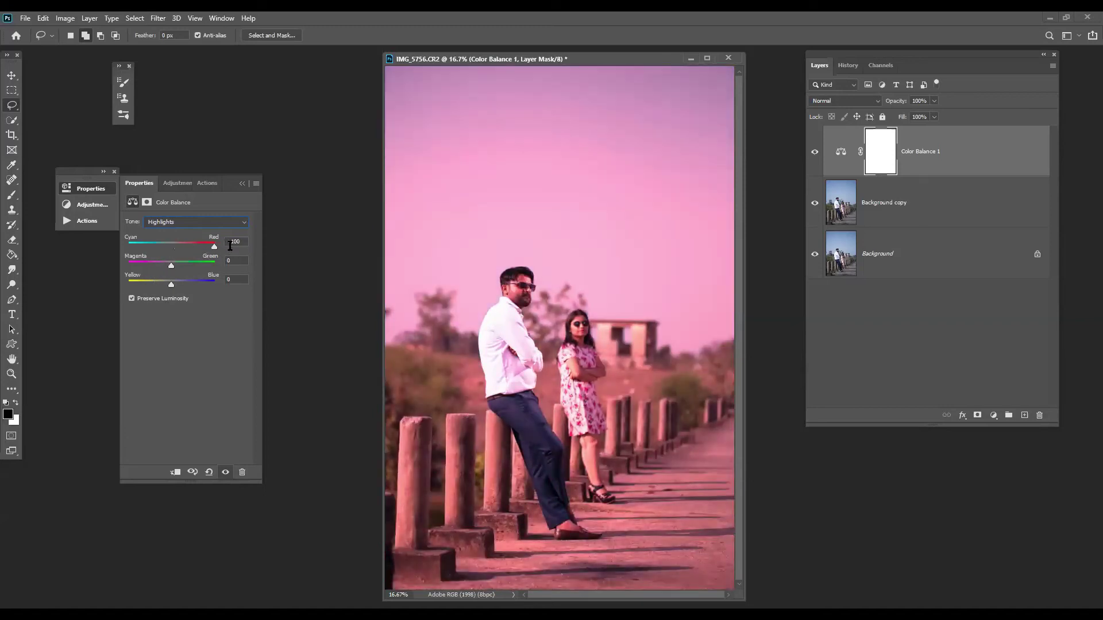
pyautogui.moveTo(214, 247); pyautogui.dragTo(123, 256)
pyautogui.hotkey('ctrl', 'z')
# - Switch the Color Balance tone back to Midtones and reset the adjustment to its defaults
pyautogui.click(178, 222)
pyautogui.click(175, 242)
pyautogui.click(209, 472)
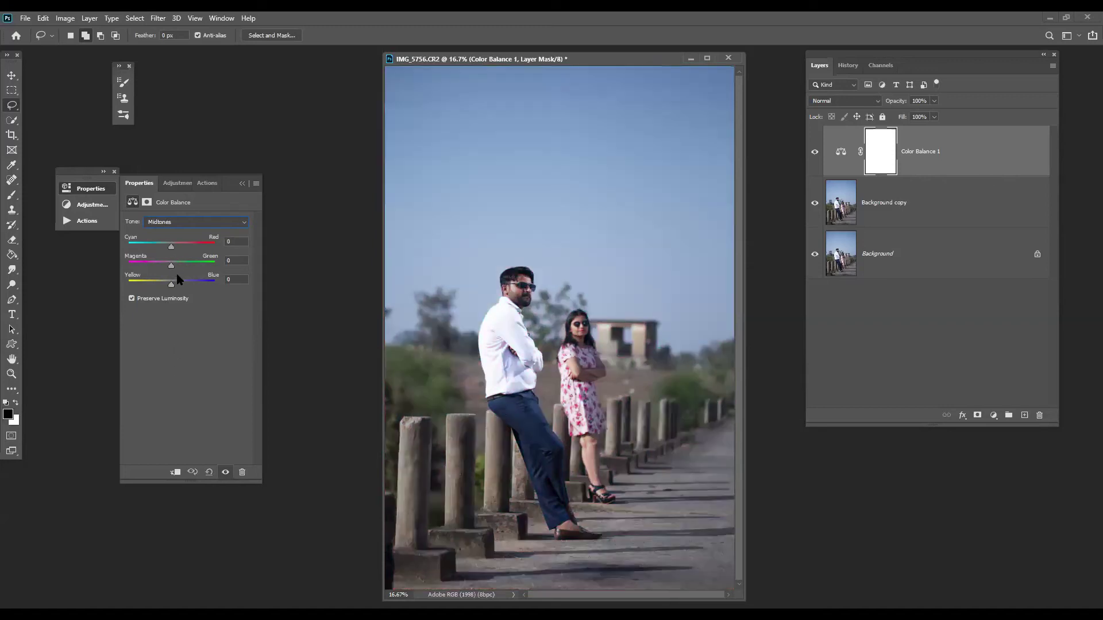
# - Compare midtones Magenta–Green at +100 with and without Preserve Luminosity, and keep +100 with the option on
pyautogui.moveTo(171, 266); pyautogui.dragTo(232, 266)
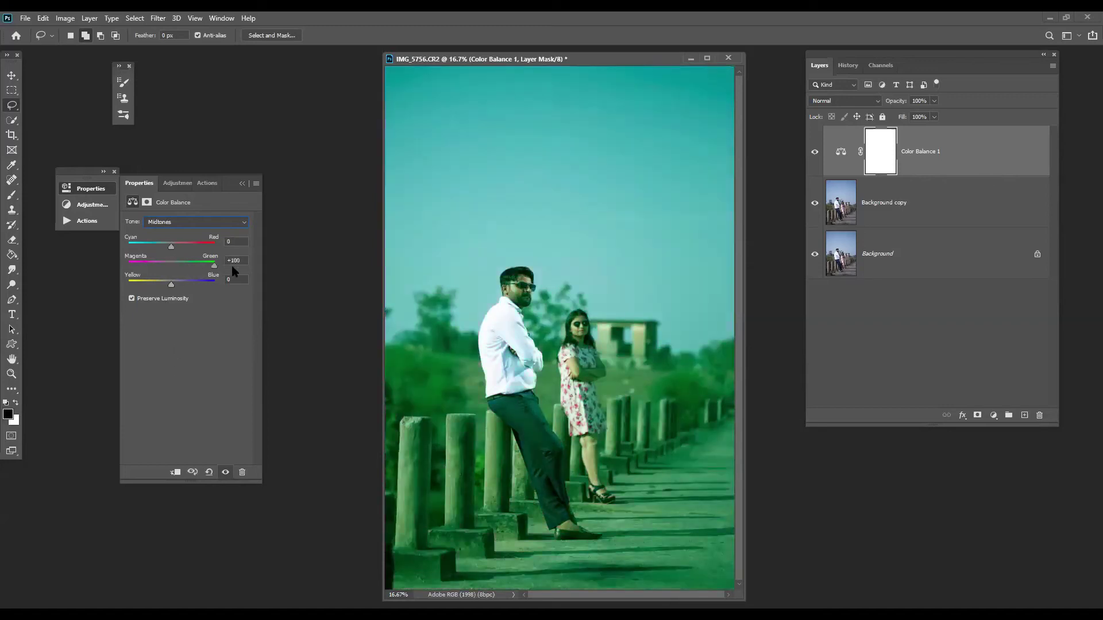
pyautogui.hotkey('ctrl', 'z')
pyautogui.click(167, 298)
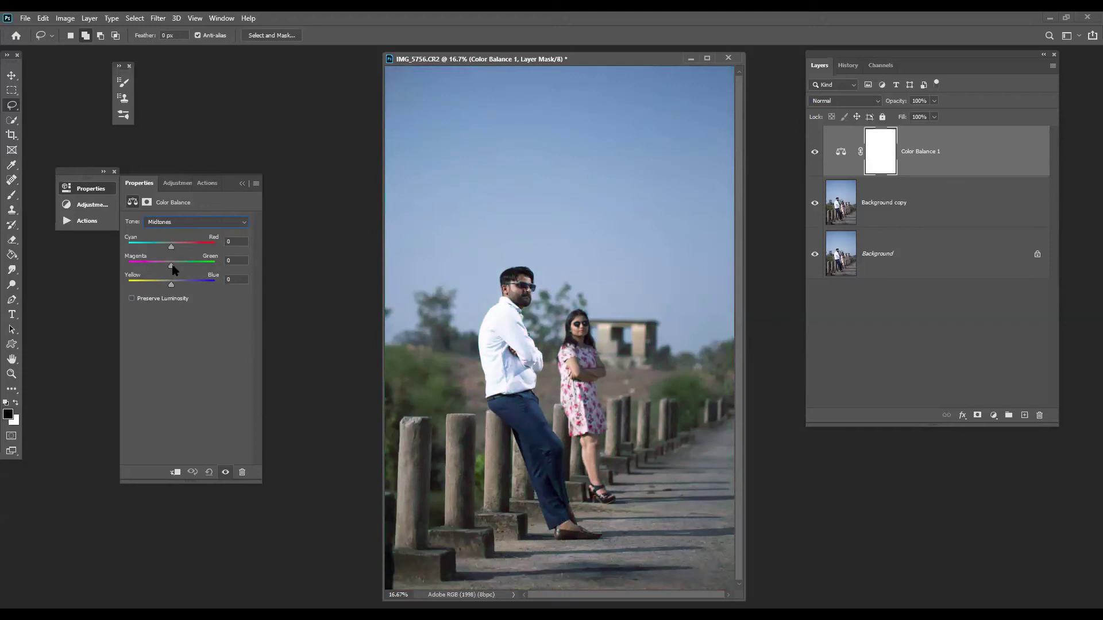
pyautogui.moveTo(172, 265); pyautogui.dragTo(257, 278)
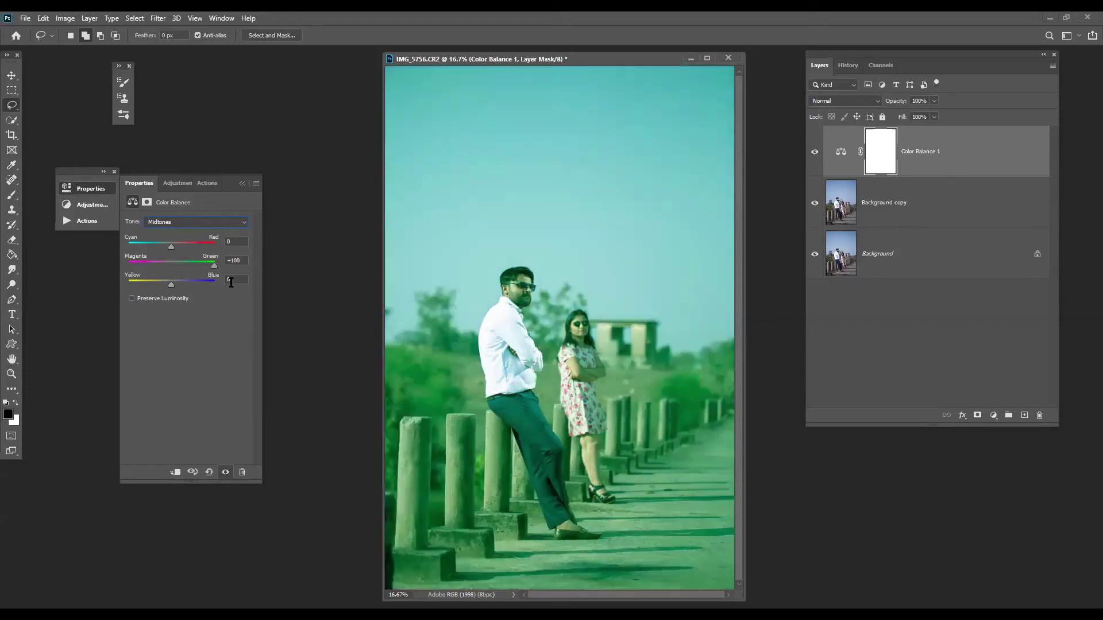
pyautogui.hotkey('ctrl', 'z')
pyautogui.click(161, 299)
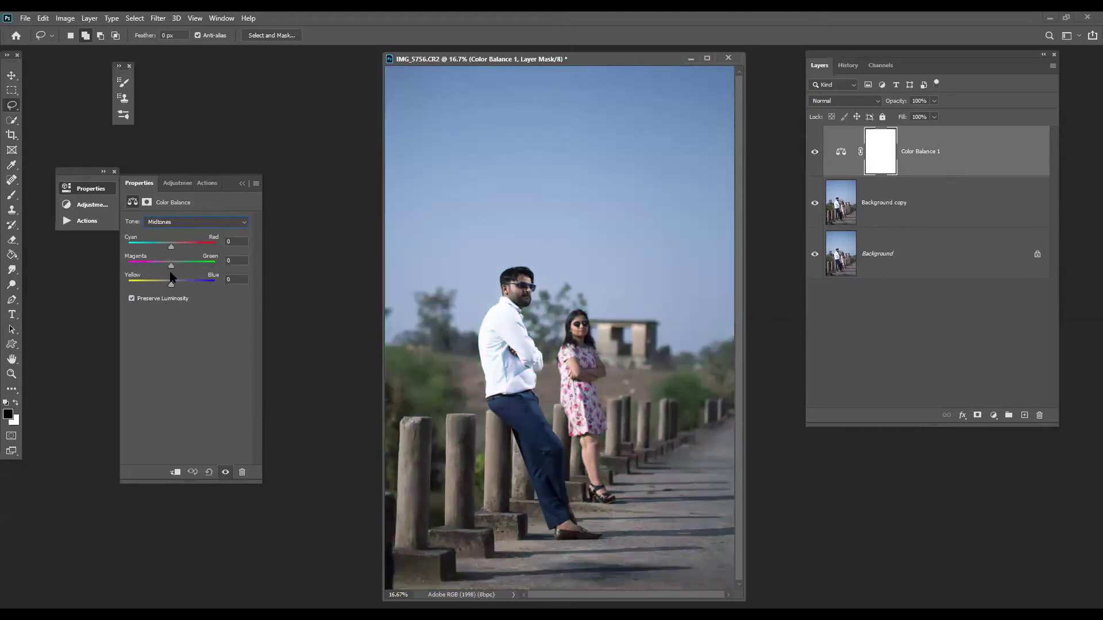
pyautogui.moveTo(175, 264); pyautogui.dragTo(226, 278)
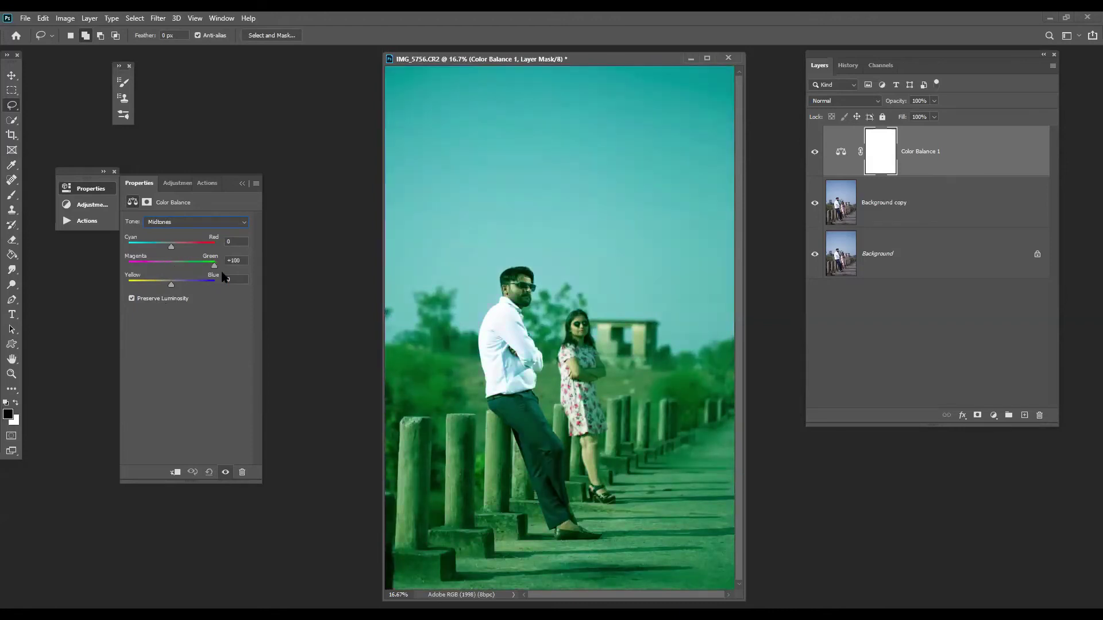
# - Add a new empty layer on top and set the Brush tool to 100% opacity and 100% flow
pyautogui.click(1025, 415)
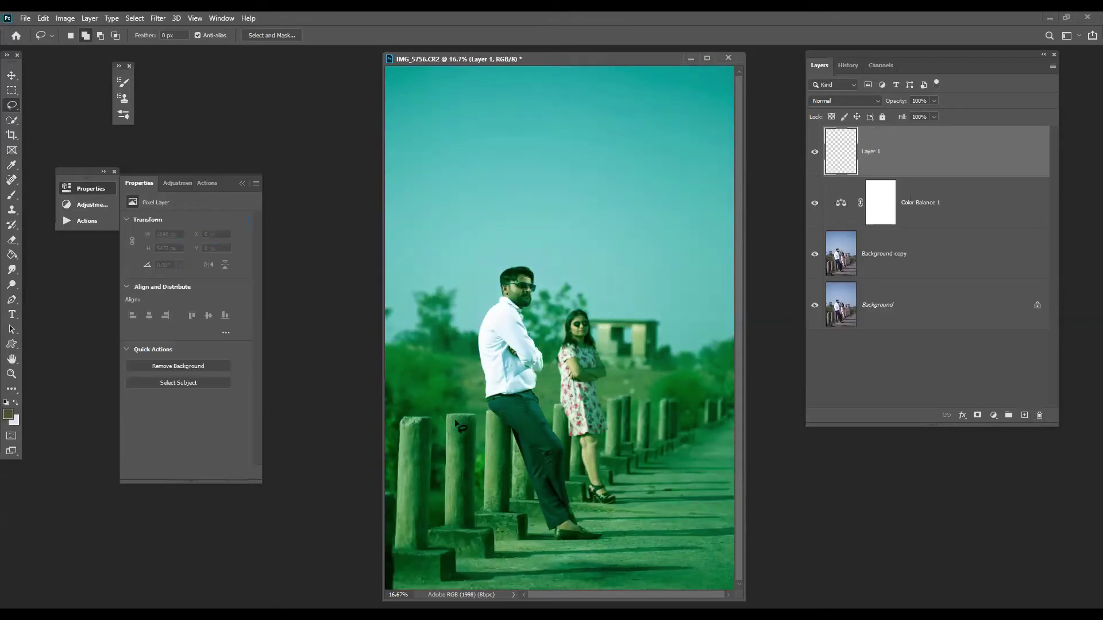
pyautogui.click(10, 198)
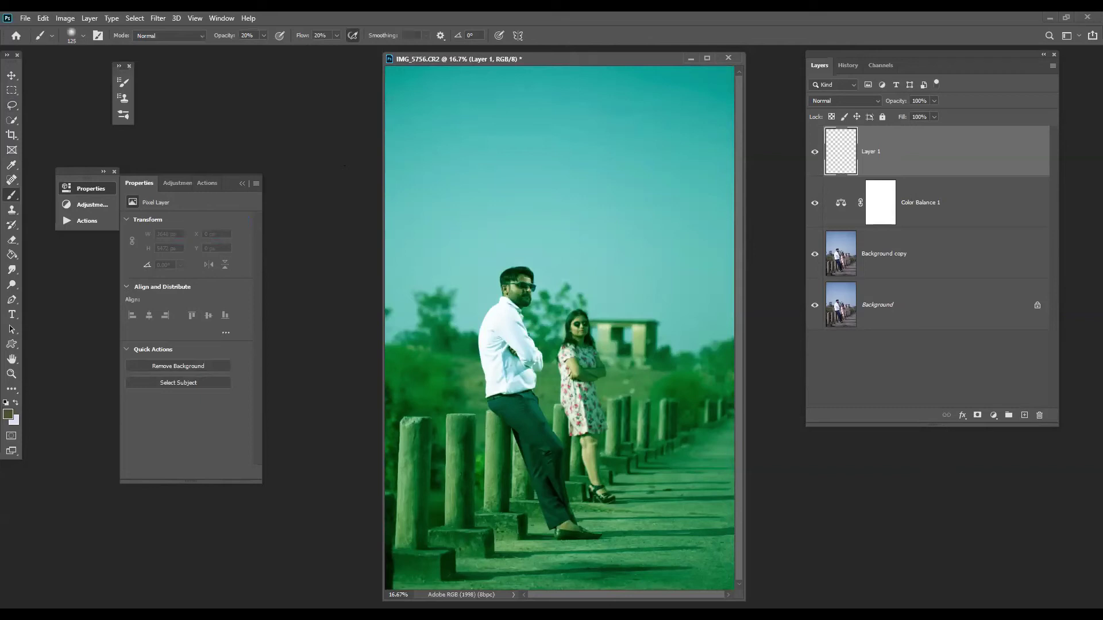
pyautogui.moveTo(444, 413); pyautogui.dragTo(494, 563)
pyautogui.moveTo(263, 35); pyautogui.dragTo(413, 50)
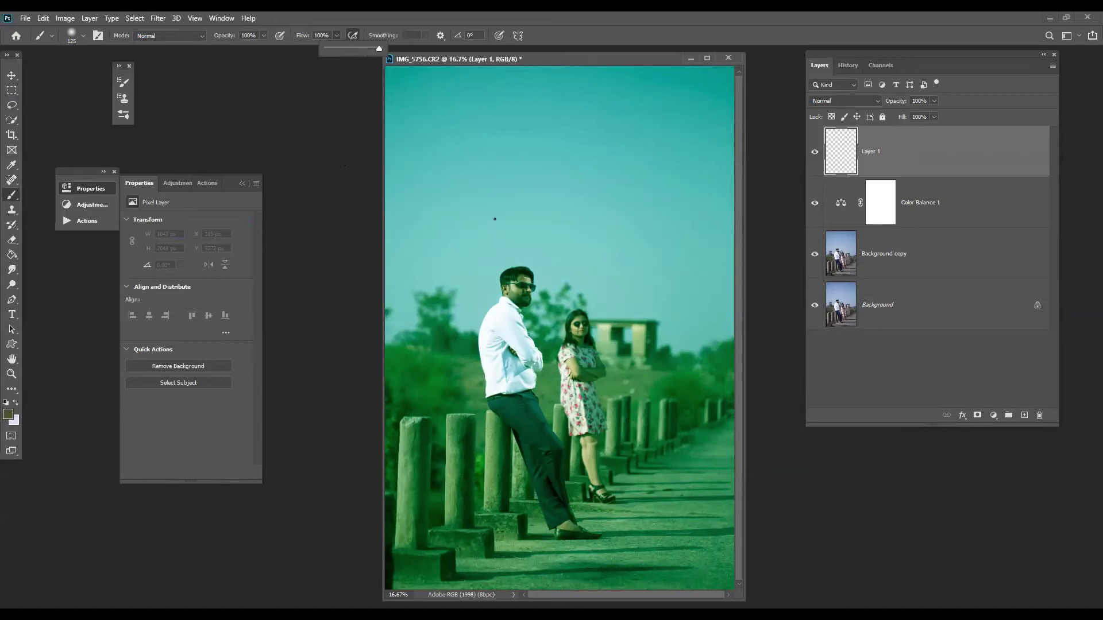
# - Reduce the brush size to 31, swap to the light foreground color and draw a loop around the front pillars on the new layer
pyautogui.press('[')
pyautogui.press('[')
pyautogui.press('[')
pyautogui.press('[')
pyautogui.press('[')
pyautogui.press('[')
pyautogui.press('[')
pyautogui.press('[')
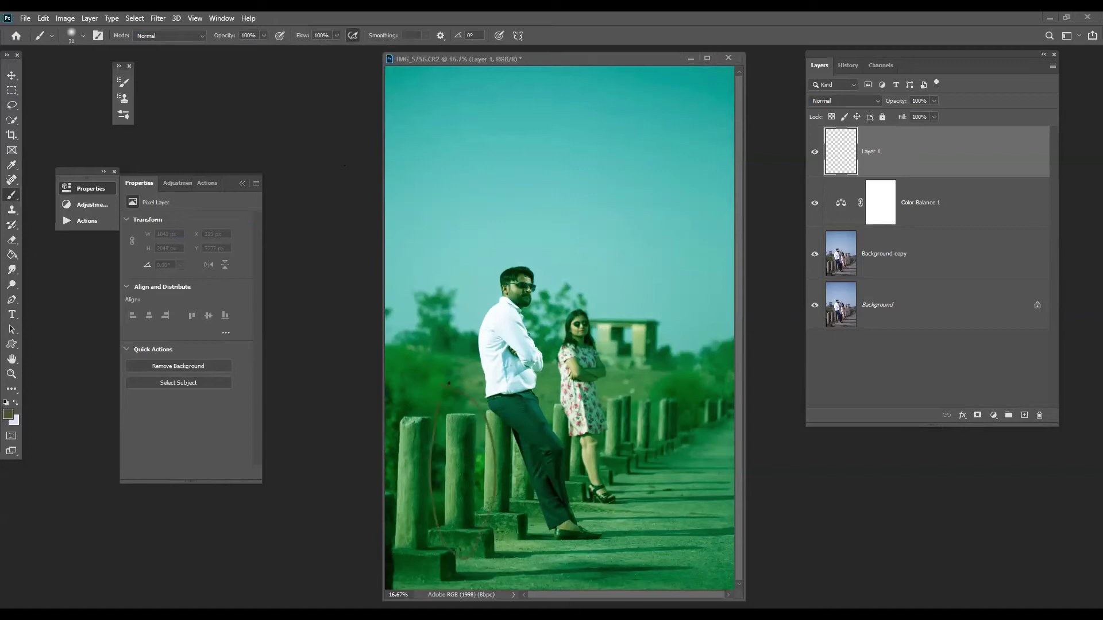
pyautogui.press('x')
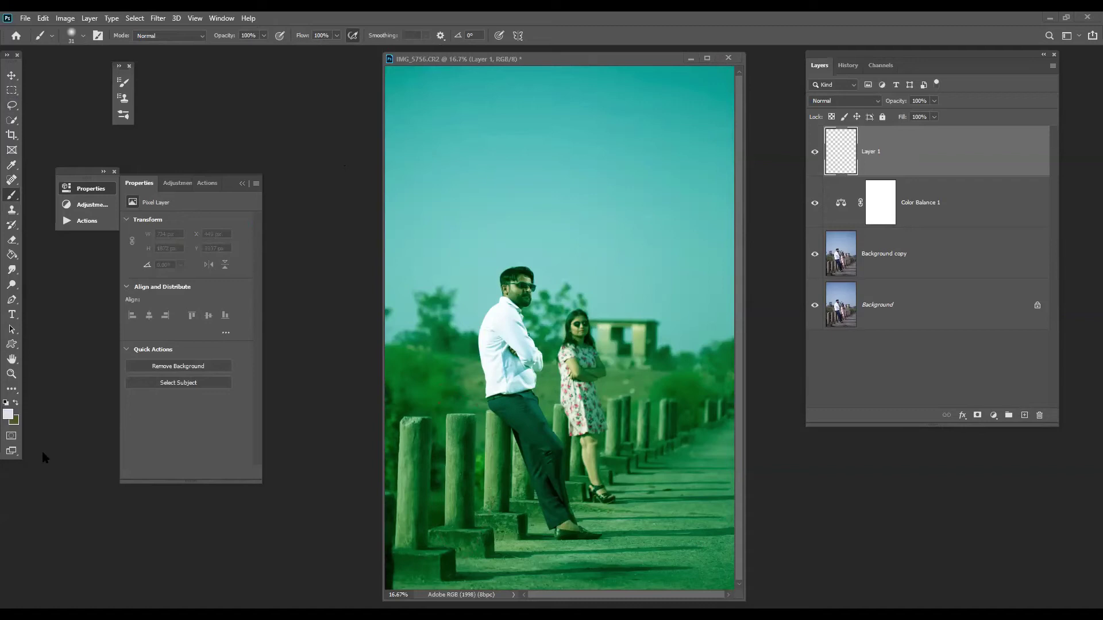
pyautogui.moveTo(438, 402)
pyautogui.mouseDown()
pyautogui.moveTo(477, 575)
pyautogui.moveTo(472, 403)
pyautogui.moveTo(430, 396)
pyautogui.mouseUp()
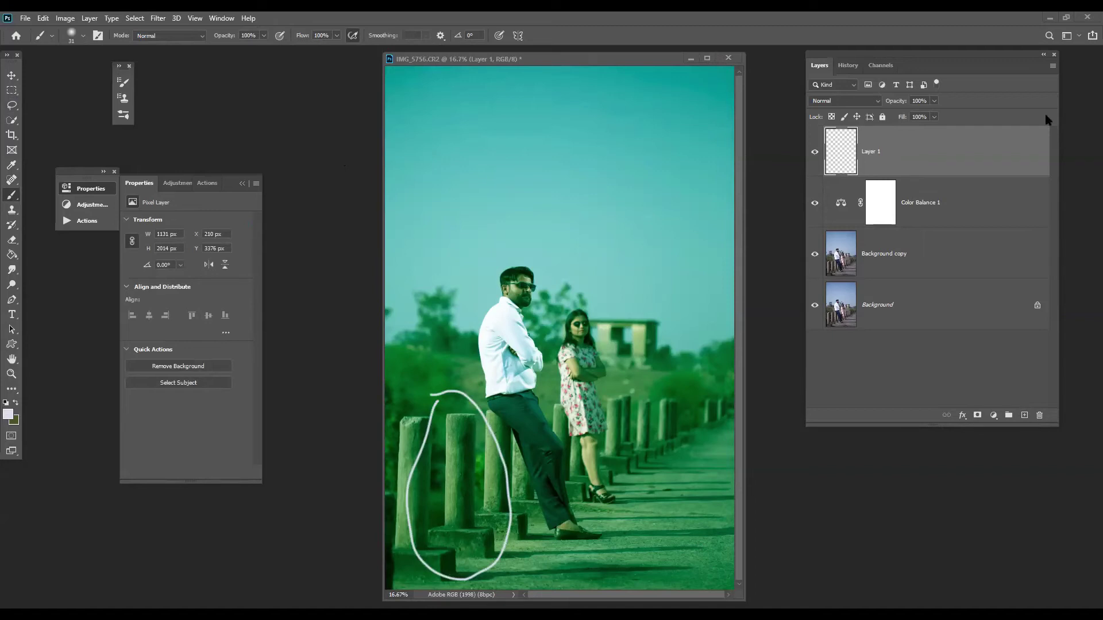
# - Hide Color Balance 1 and add a second Color Balance adjustment with Preserve Luminosity off and midtones Magenta–Green at +100
pyautogui.click(841, 205)
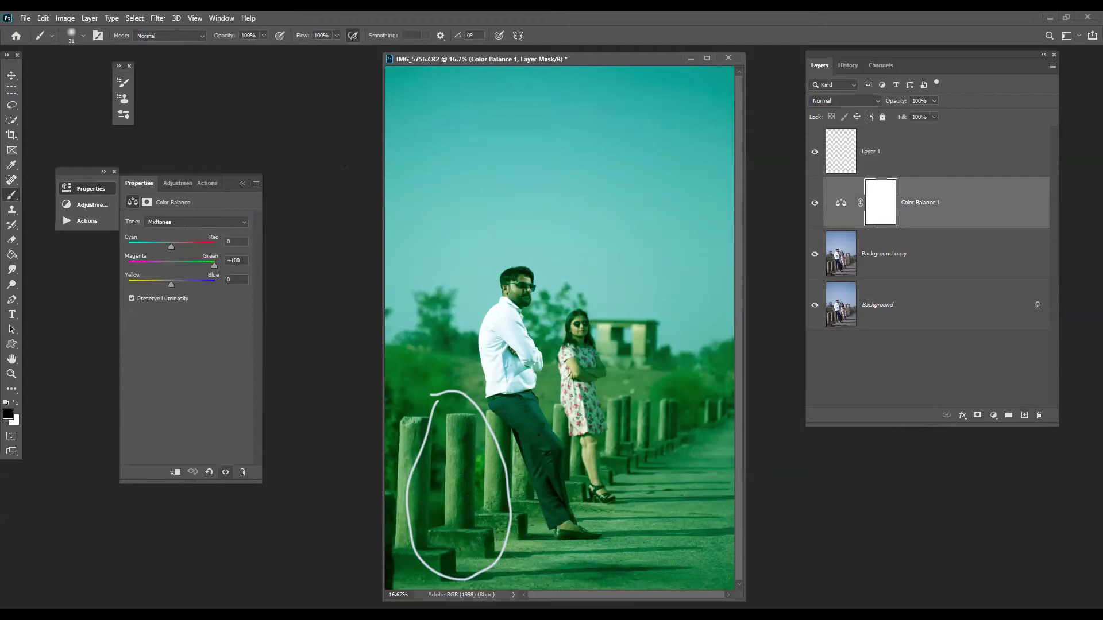
pyautogui.click(814, 203)
pyautogui.click(993, 415)
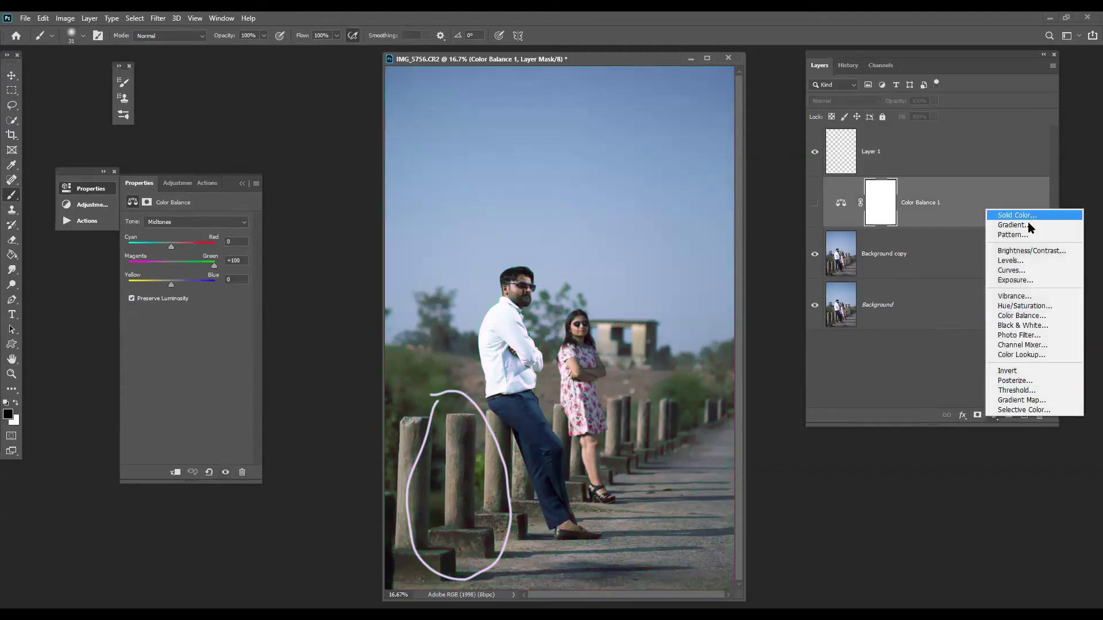
pyautogui.click(1022, 316)
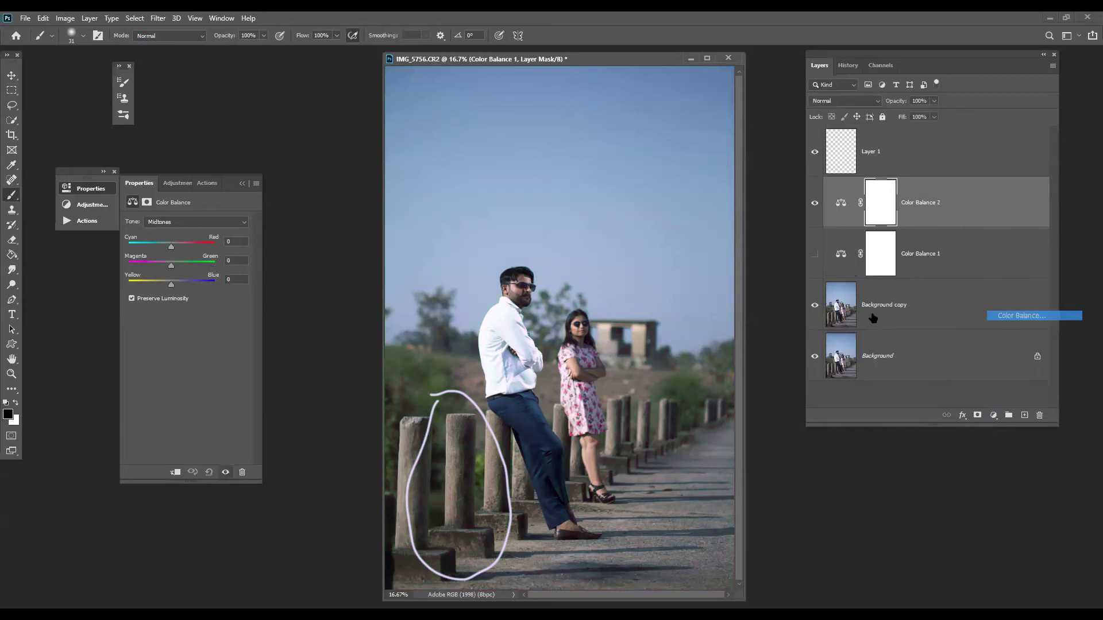
pyautogui.click(156, 299)
pyautogui.moveTo(171, 266); pyautogui.dragTo(306, 261)
# - Compare the two Color Balance layers by alternating their visibility, leaving only Color Balance 1 shown
pyautogui.click(814, 203)
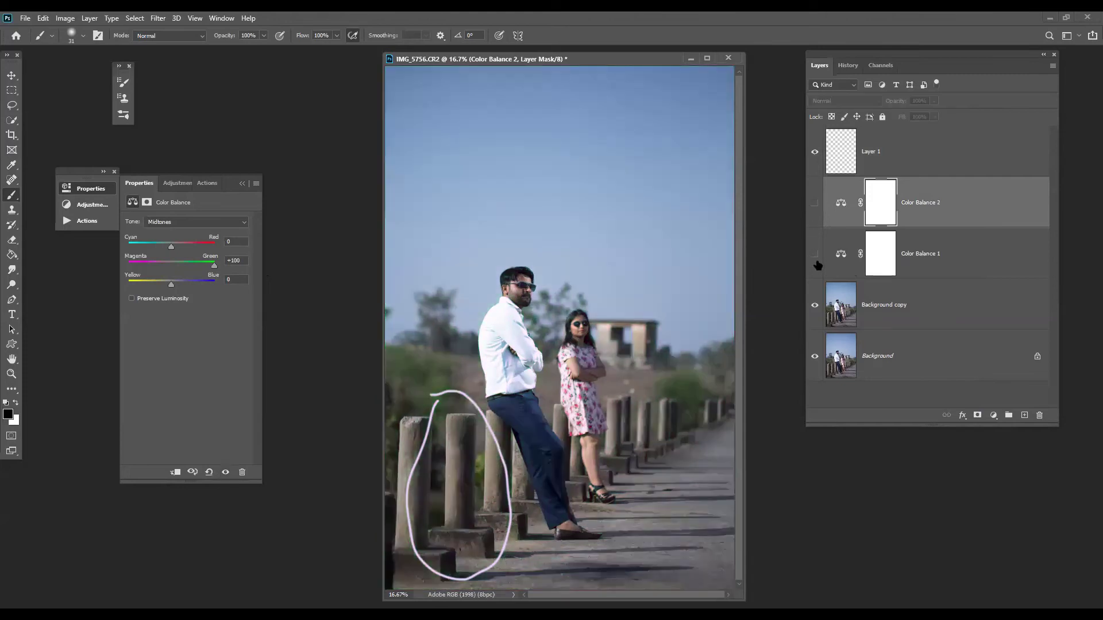
pyautogui.click(815, 254)
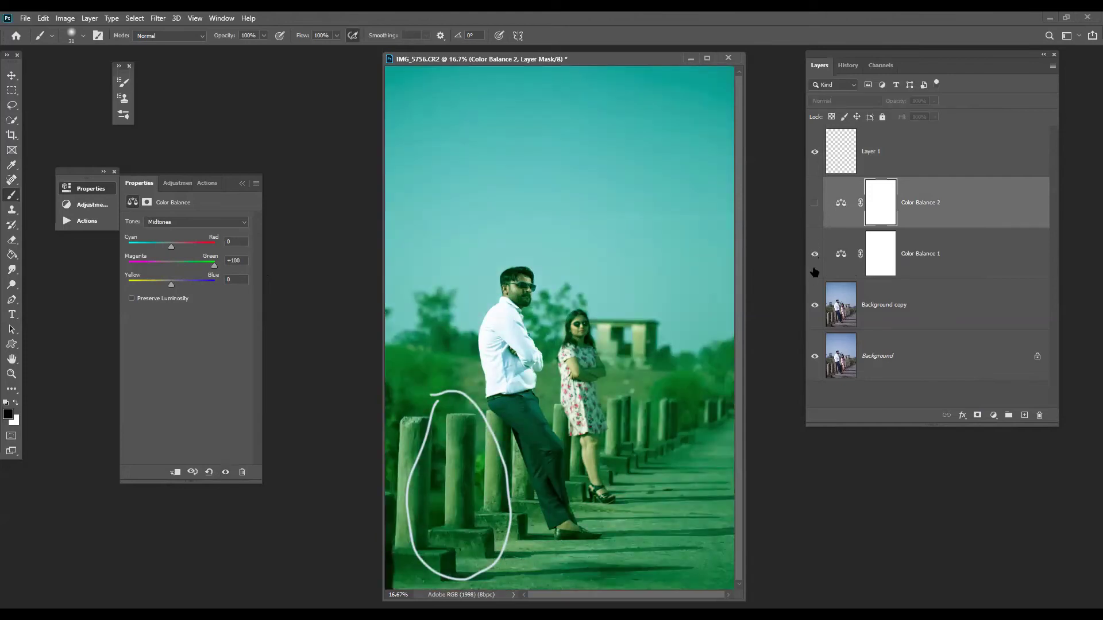
pyautogui.click(814, 254)
pyautogui.click(815, 202)
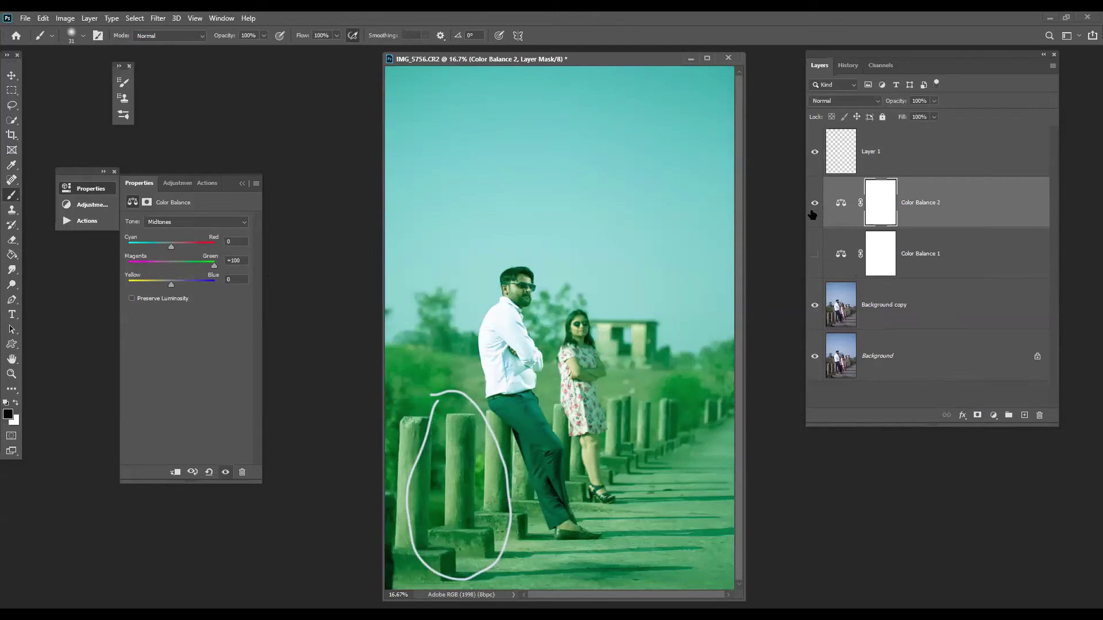
pyautogui.click(814, 202)
pyautogui.click(814, 254)
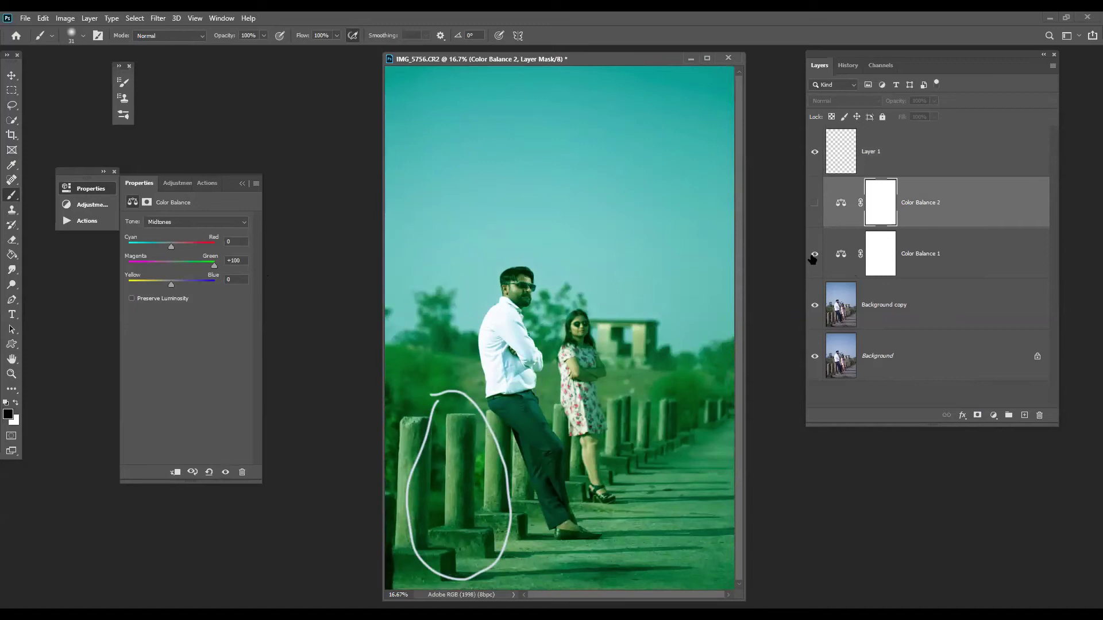
# - Duplicate the image as IMG_5756 copy and arrange the two document windows side by side
pyautogui.rightClick(604, 60)
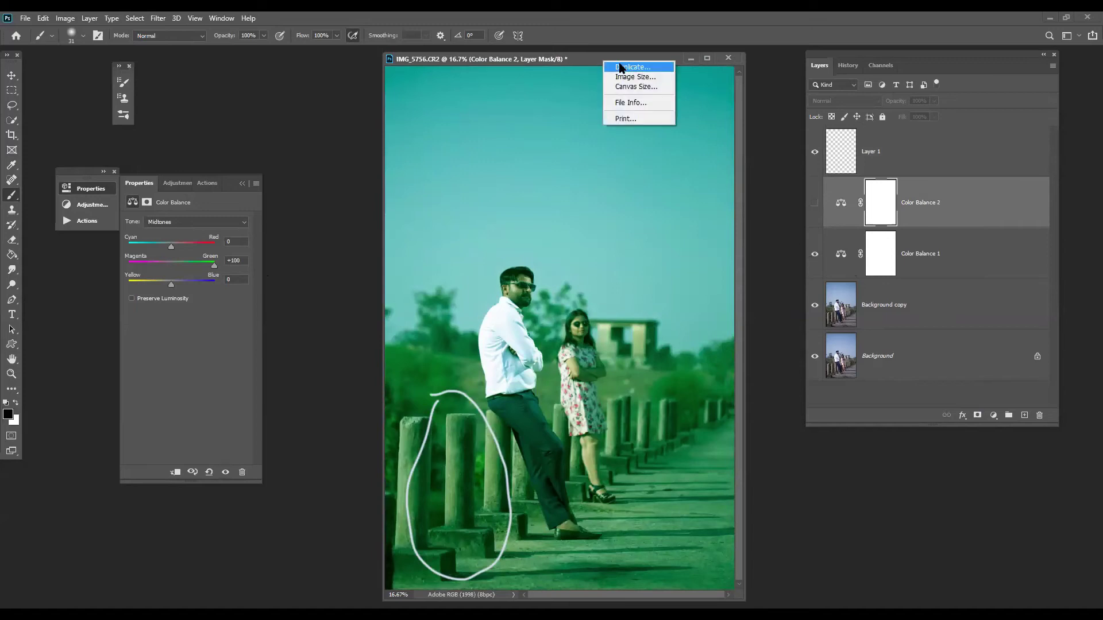
pyautogui.click(620, 68)
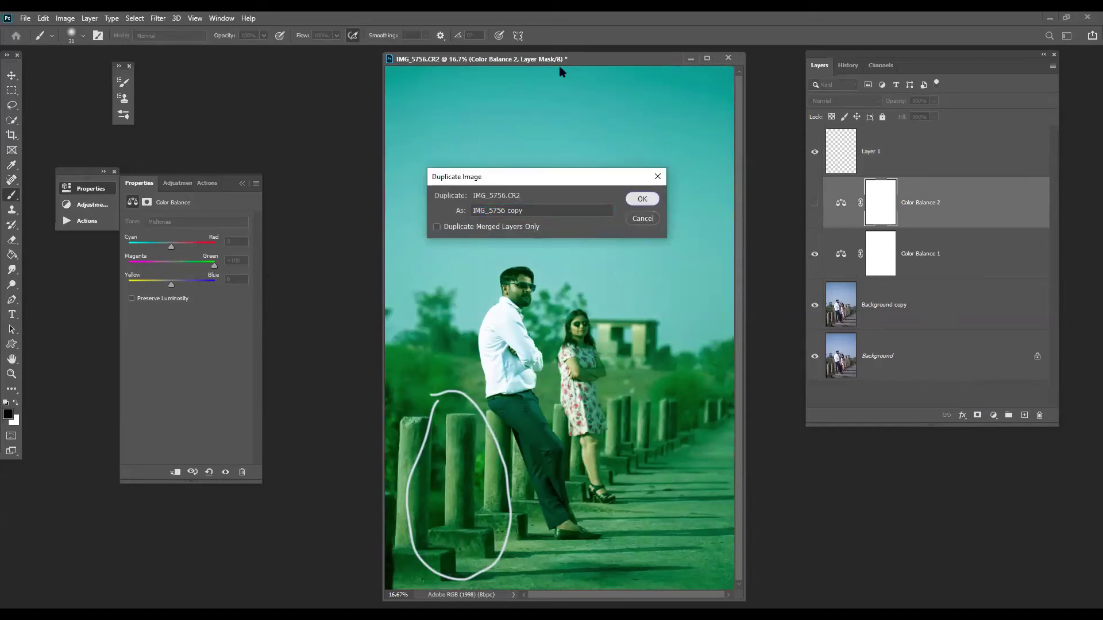
pyautogui.click(645, 199)
pyautogui.moveTo(568, 59); pyautogui.dragTo(731, 57)
pyautogui.moveTo(316, 63); pyautogui.dragTo(420, 60)
# - In the copy, view Color Balance 2 in place of Color Balance 1, and hide it together with Layer 1
pyautogui.click(814, 253)
pyautogui.click(815, 203)
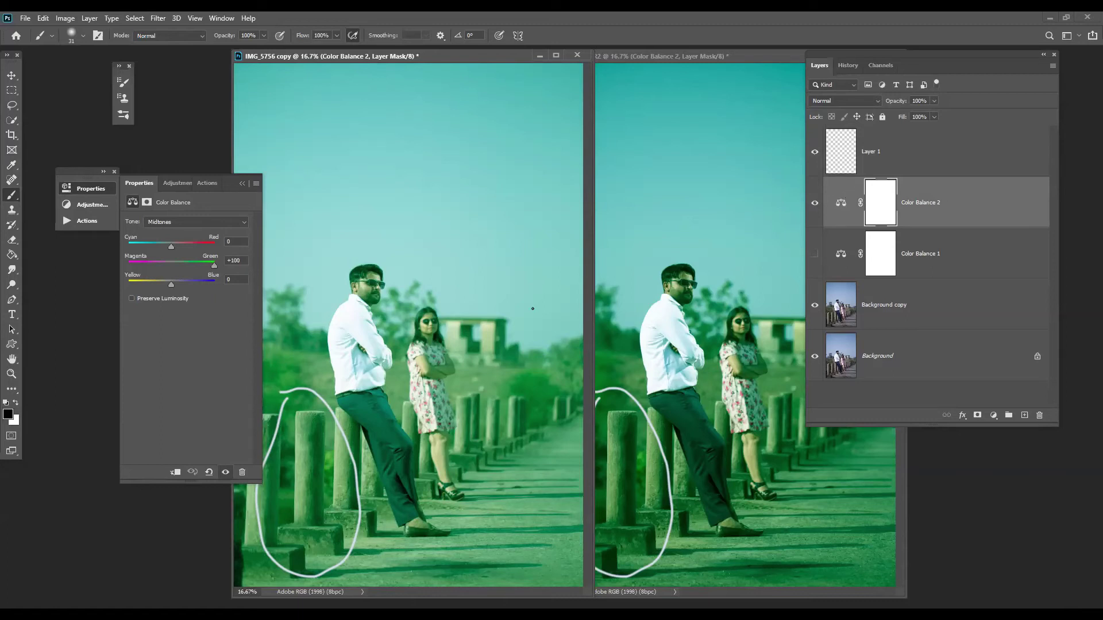
pyautogui.click(814, 207)
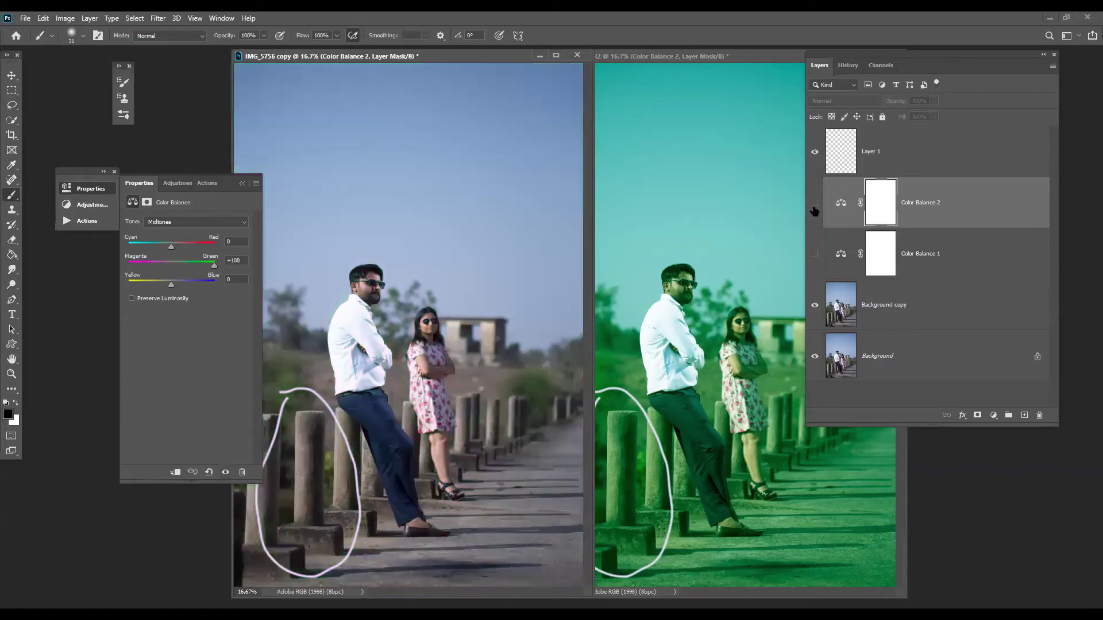
pyautogui.click(815, 152)
# - Add a Solid Color fill layer above Color Balance 2 in the copy, picking a saturated green by hue
pyautogui.click(993, 415)
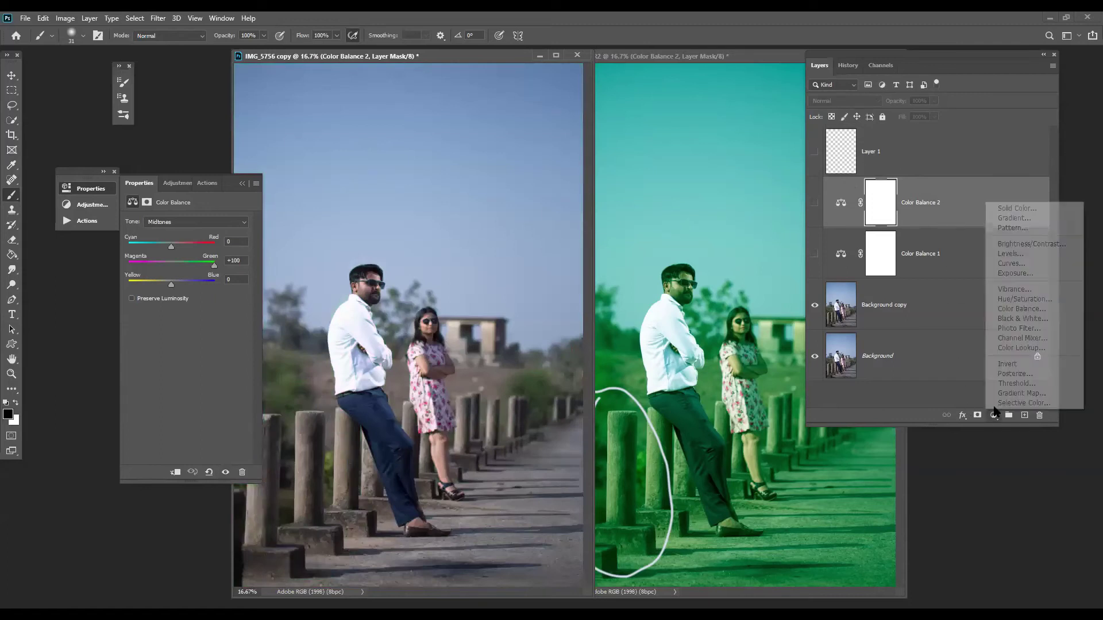
pyautogui.click(1018, 208)
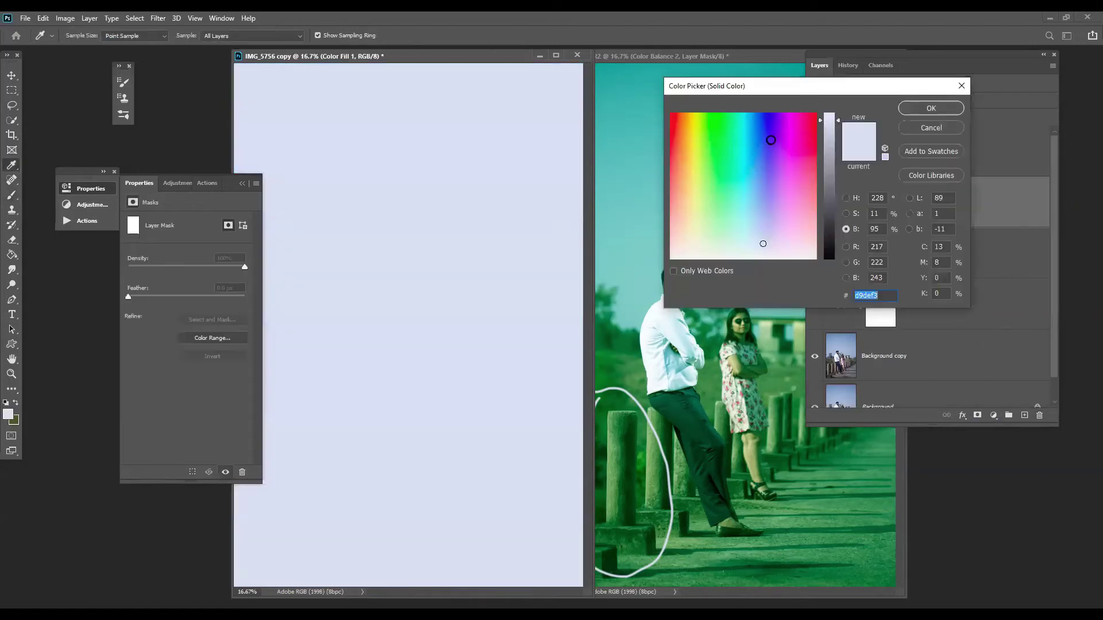
pyautogui.click(846, 197)
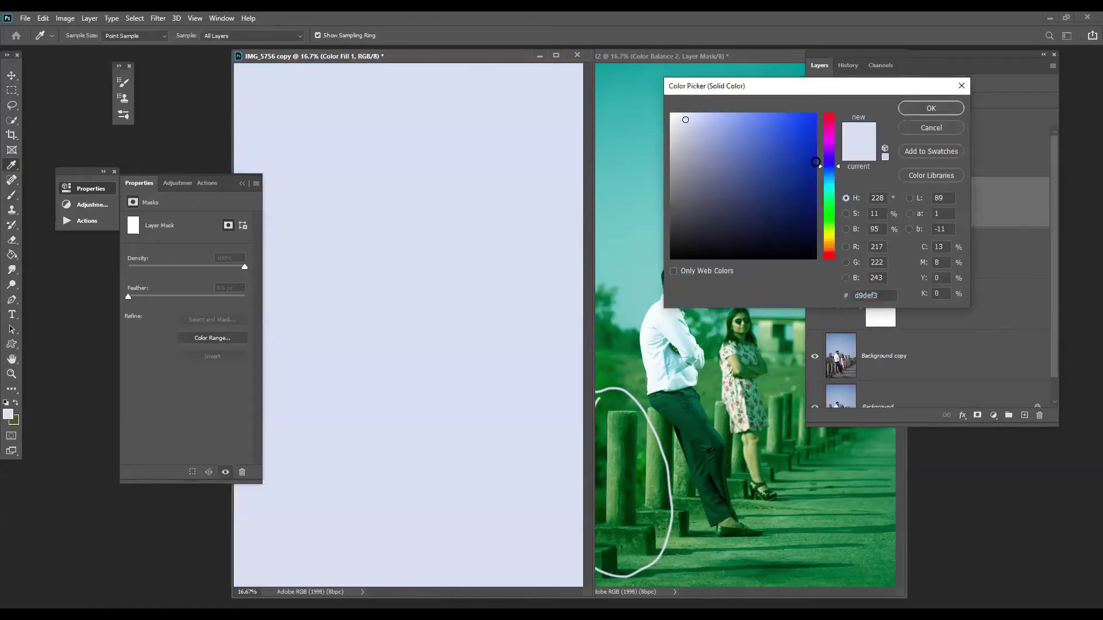
pyautogui.click(830, 197)
pyautogui.moveTo(798, 148)
pyautogui.mouseDown()
pyautogui.moveTo(822, 158)
pyautogui.moveTo(829, 207)
pyautogui.mouseUp()
pyautogui.click(916, 110)
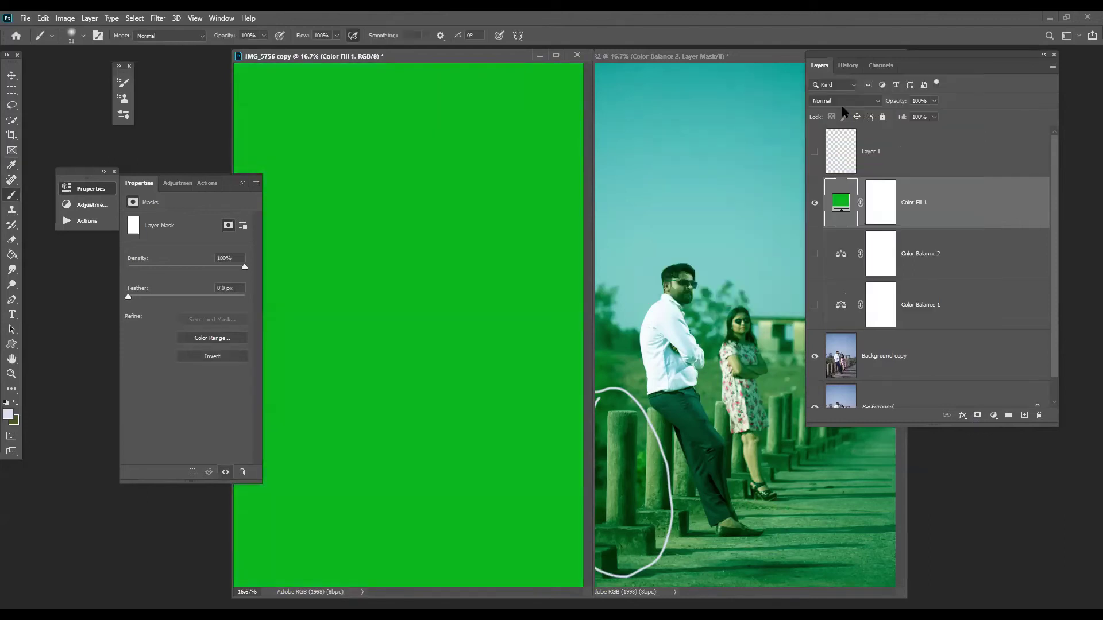
# - Try the Color blend mode on Color Fill 1, set it to Luminosity instead, and move the copy's window aside
pyautogui.click(844, 104)
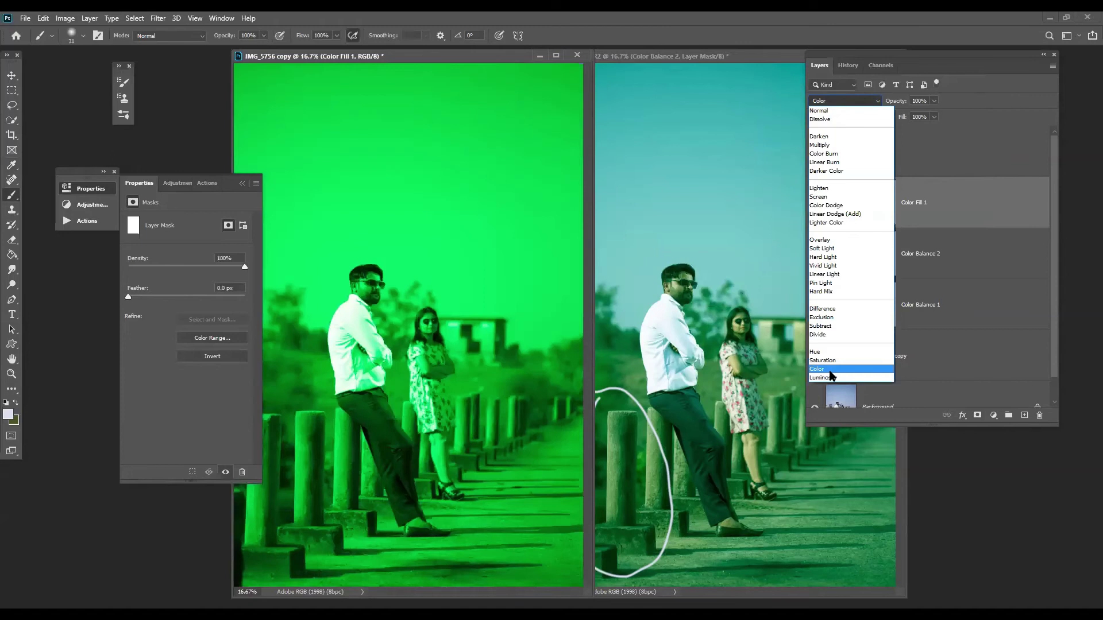
pyautogui.click(829, 370)
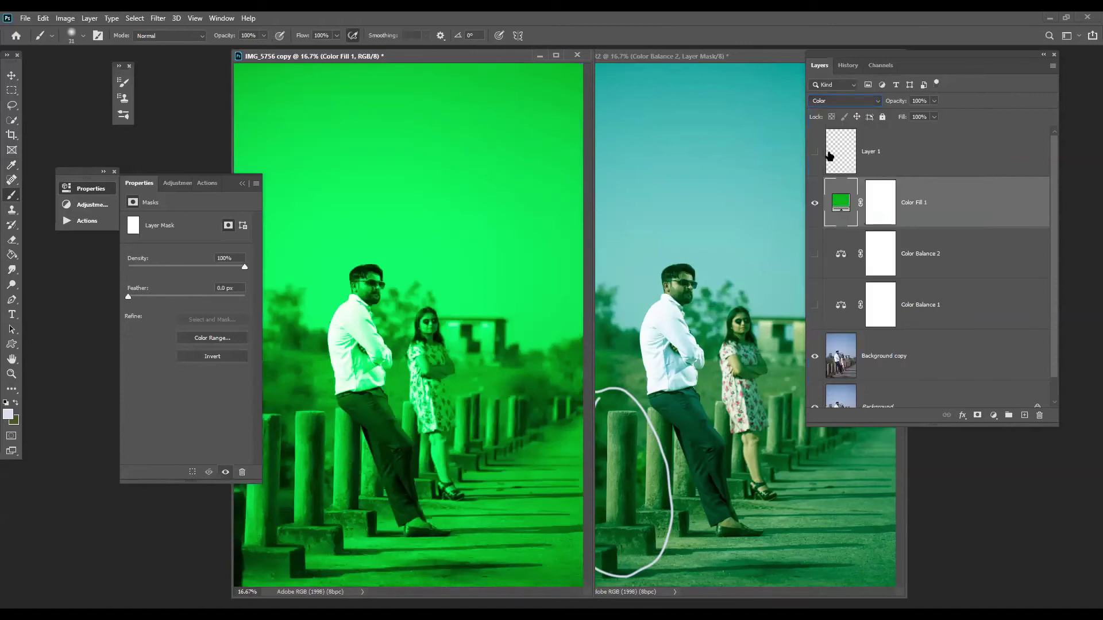
pyautogui.click(837, 109)
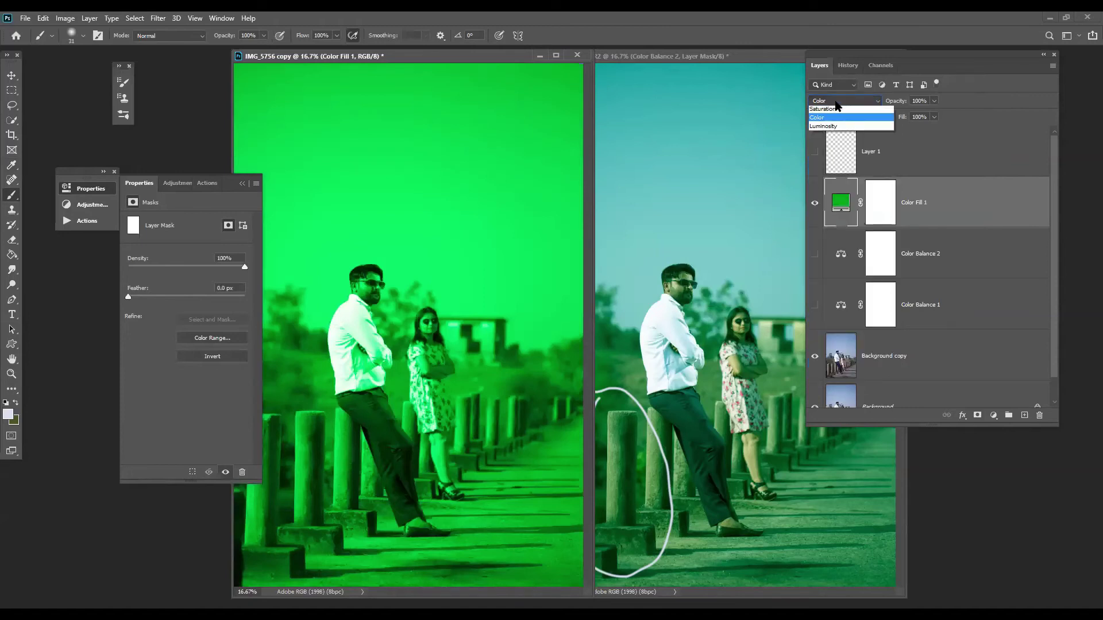
pyautogui.click(829, 379)
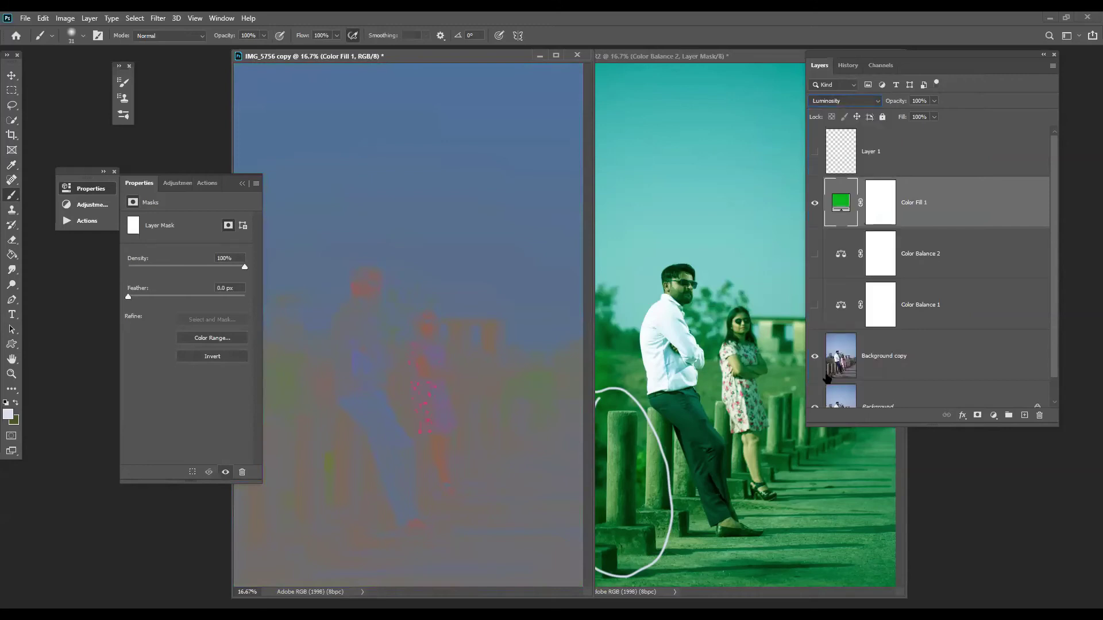
pyautogui.moveTo(433, 57); pyautogui.dragTo(582, 62)
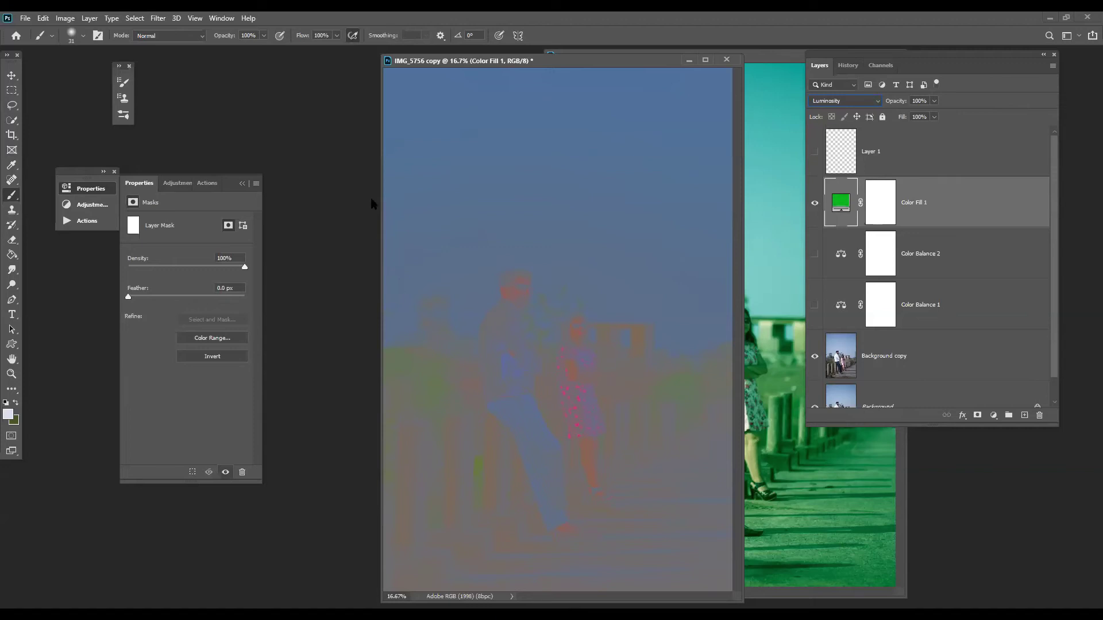
# - Preview white and black as the Color Fill 1 color, and change the fill to dark blue 07199e
pyautogui.doubleClick(845, 204)
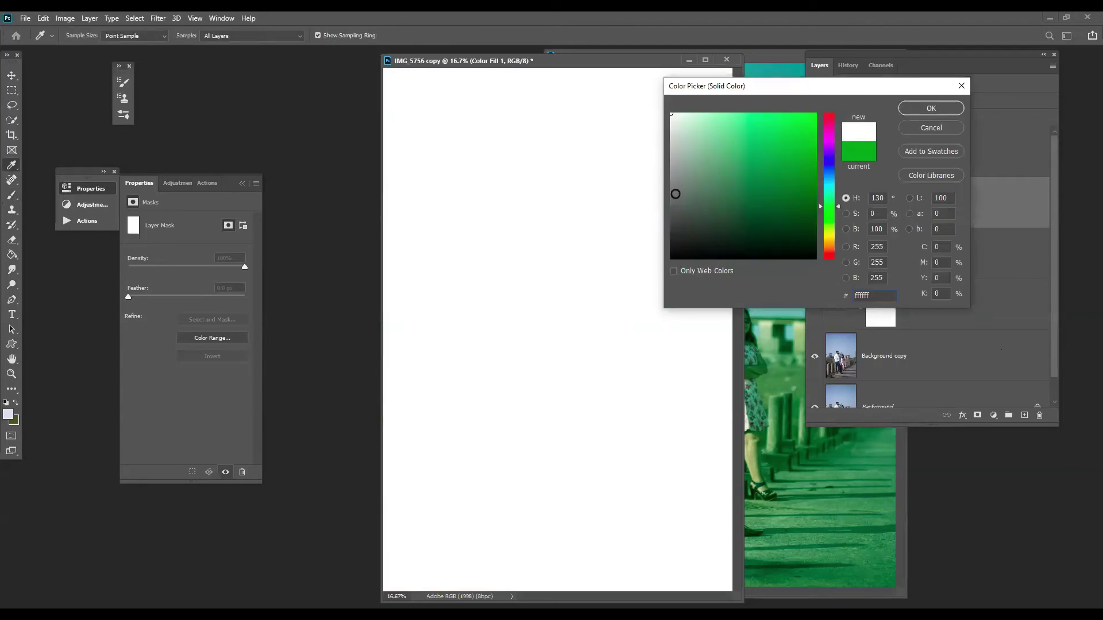
pyautogui.click(670, 196)
pyautogui.click(671, 257)
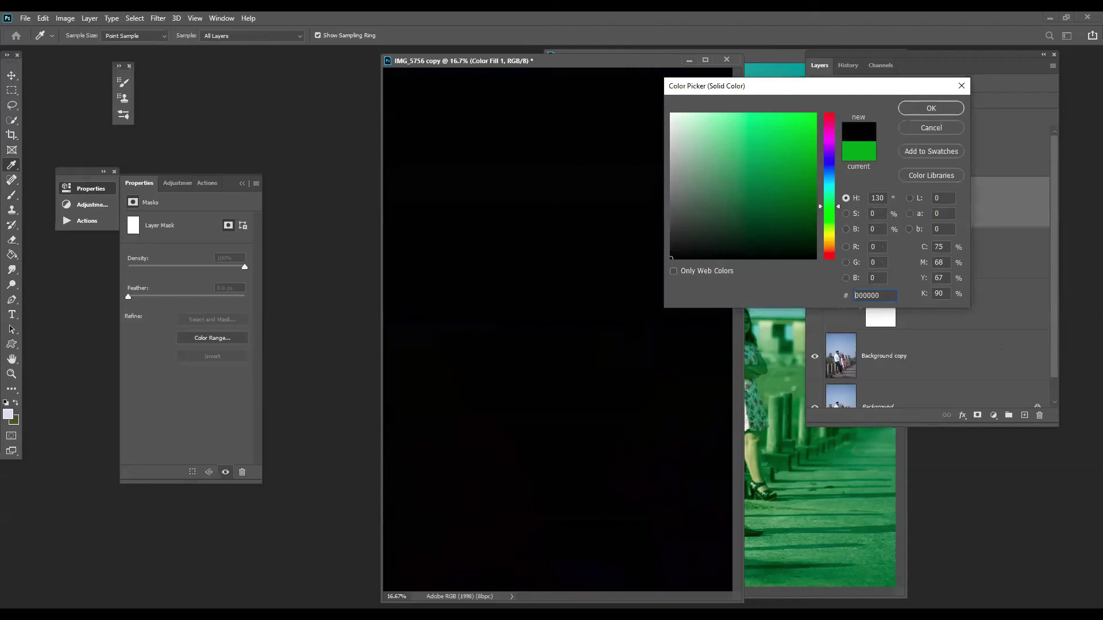
pyautogui.click(828, 165)
pyautogui.click(810, 169)
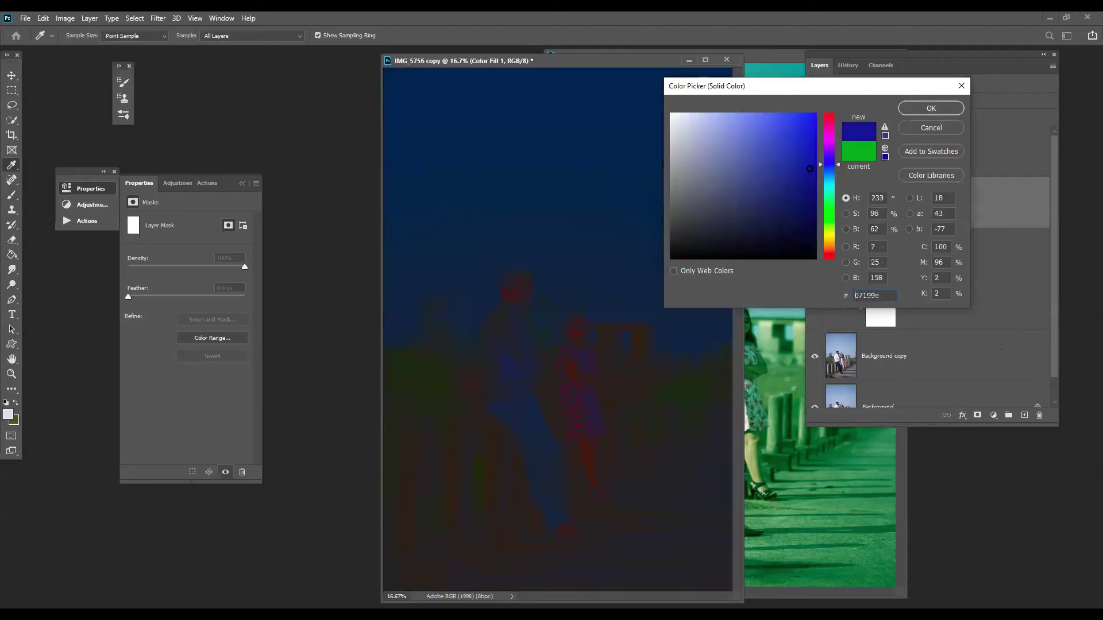
pyautogui.click(923, 109)
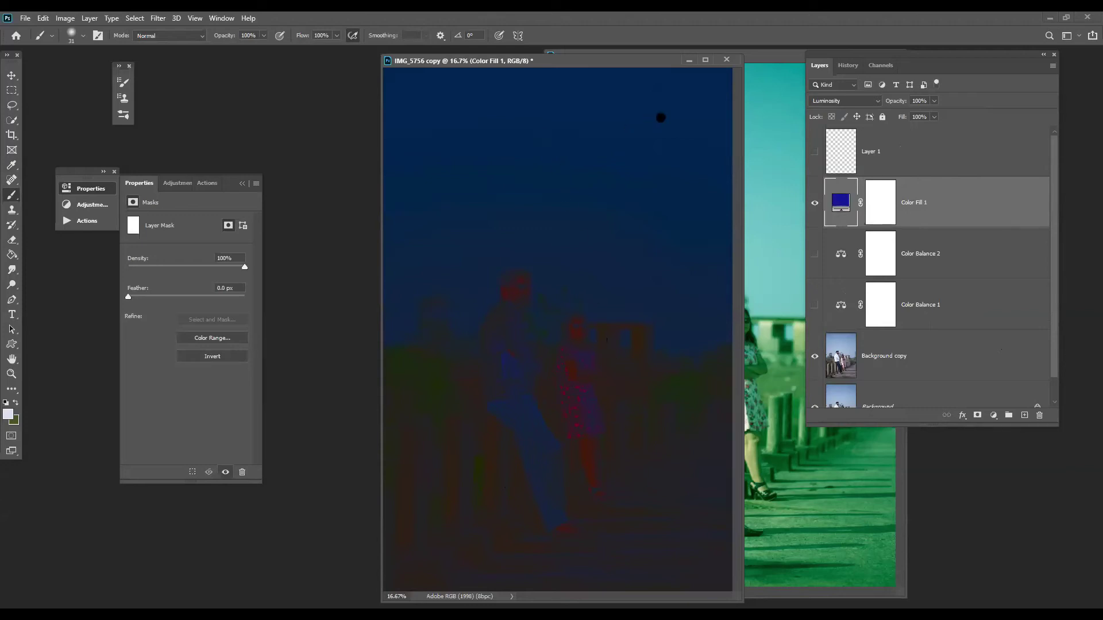
# - Delete the Color Fill 1 layer from the copy and show Color Balance 2
pyautogui.moveTo(957, 201); pyautogui.dragTo(1039, 413)
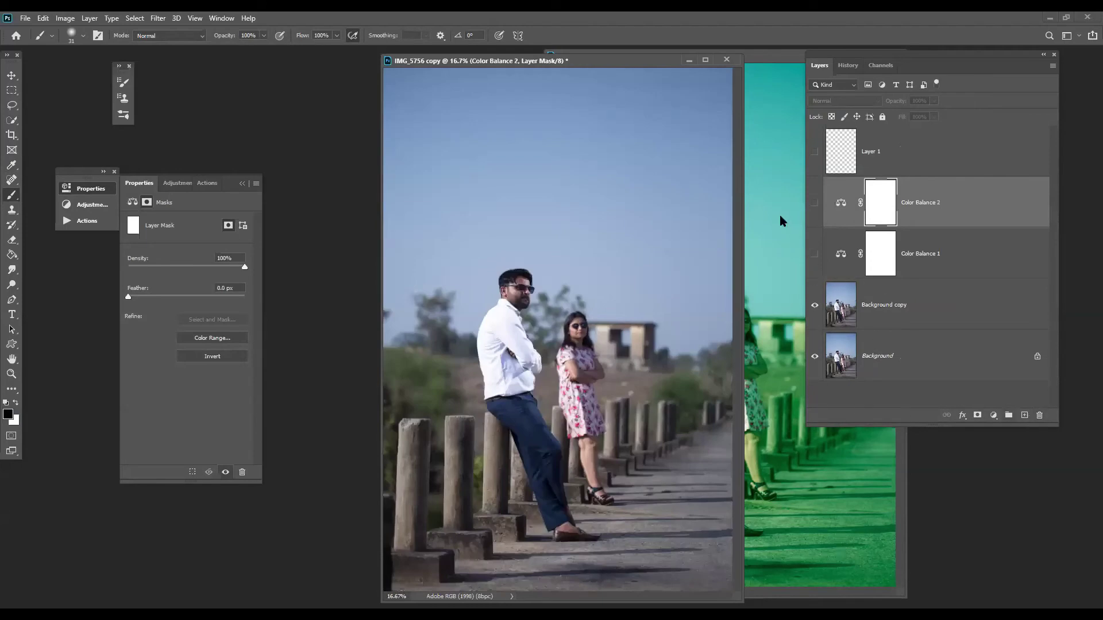
pyautogui.click(779, 216)
pyautogui.click(525, 213)
pyautogui.click(814, 204)
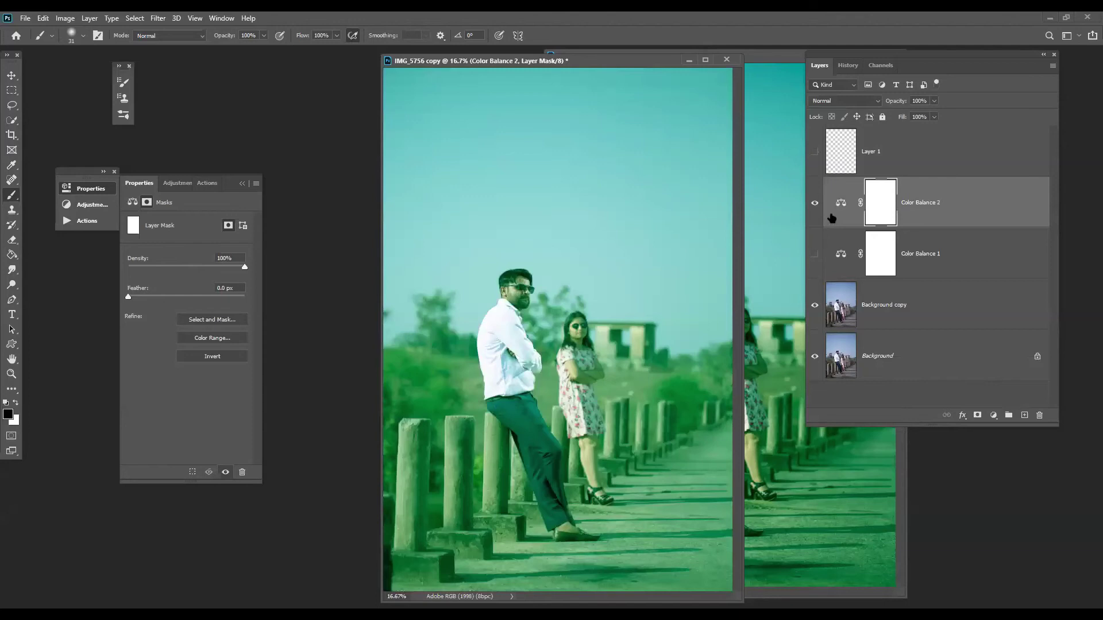
# - Toggle Preserve Luminosity on and off for Color Balance 2 in the copy to compare its effect on the midtones
pyautogui.click(843, 202)
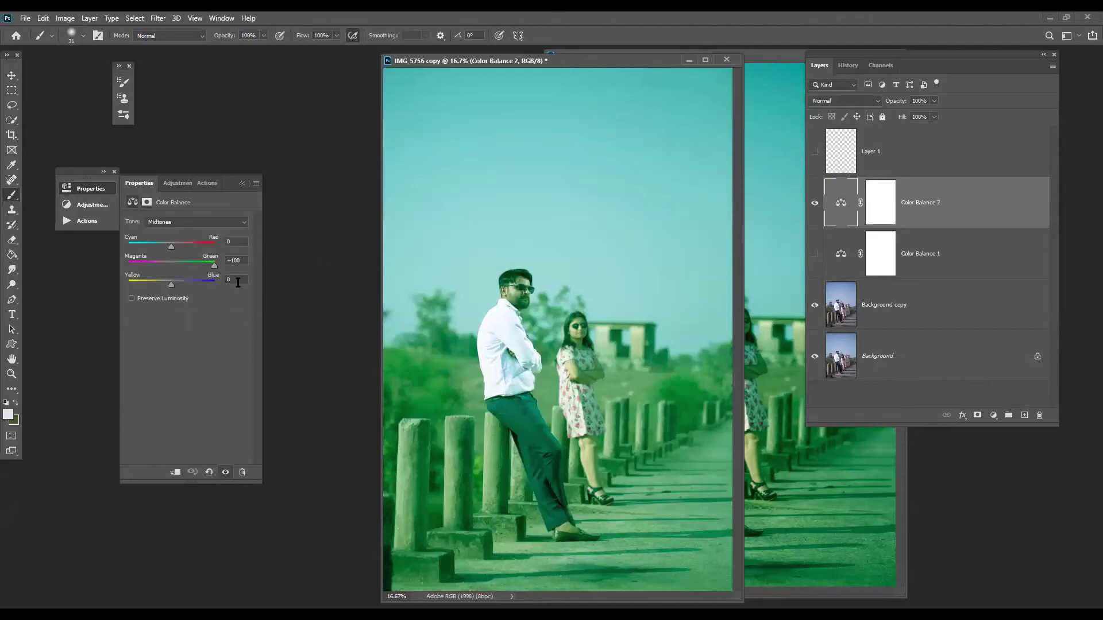
pyautogui.moveTo(214, 266)
pyautogui.mouseDown()
pyautogui.moveTo(155, 266)
pyautogui.moveTo(214, 266)
pyautogui.mouseUp()
pyautogui.click(133, 299)
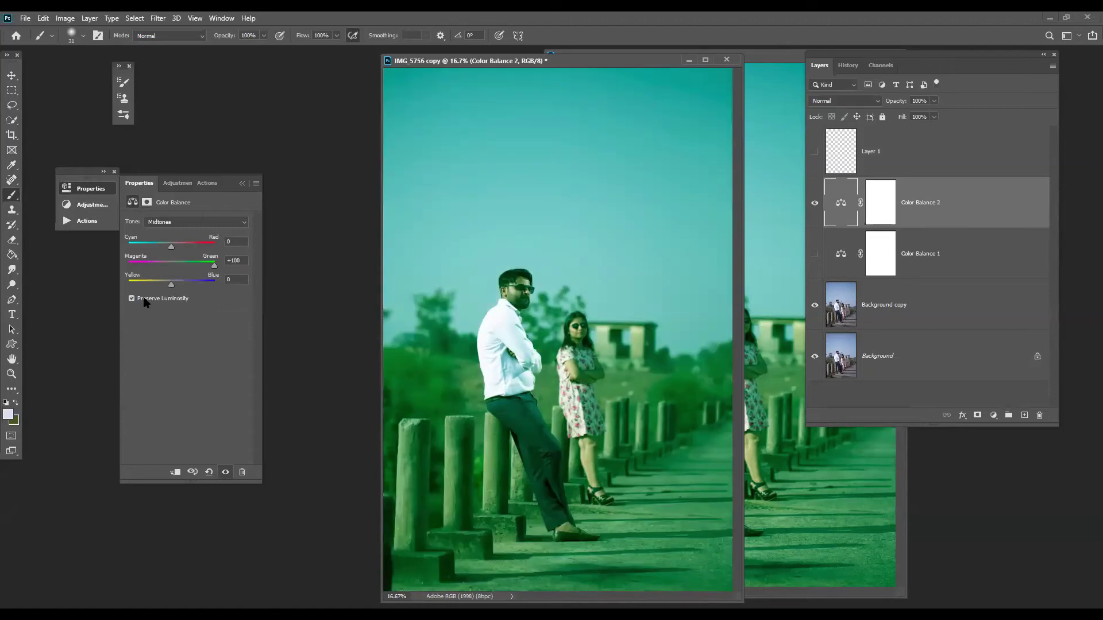
pyautogui.click(145, 301)
pyautogui.click(145, 301)
pyautogui.click(131, 299)
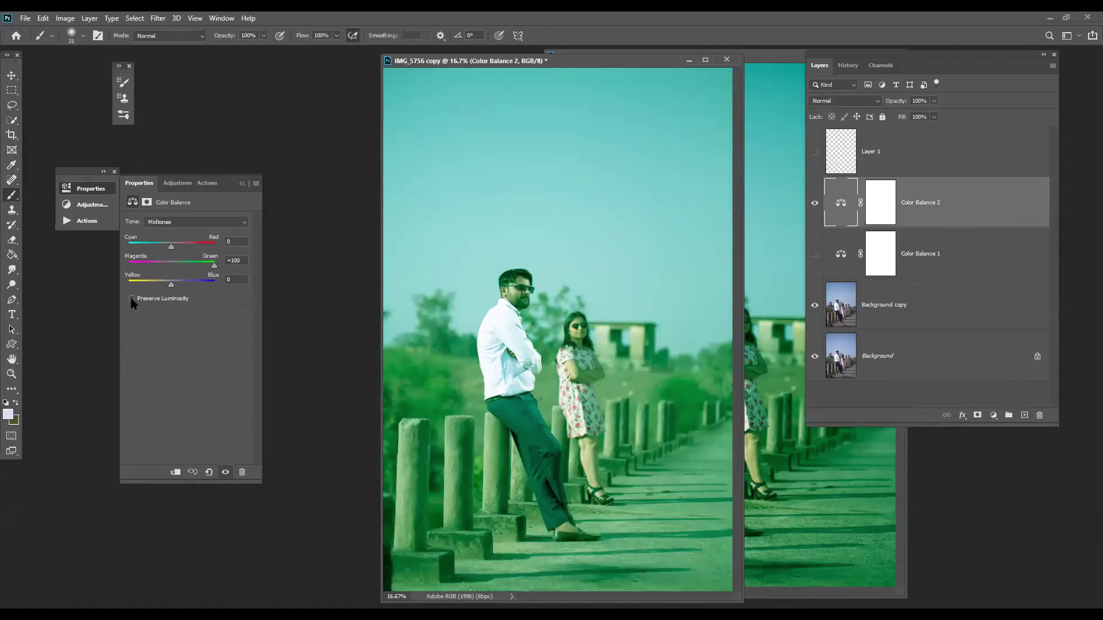
pyautogui.click(131, 299)
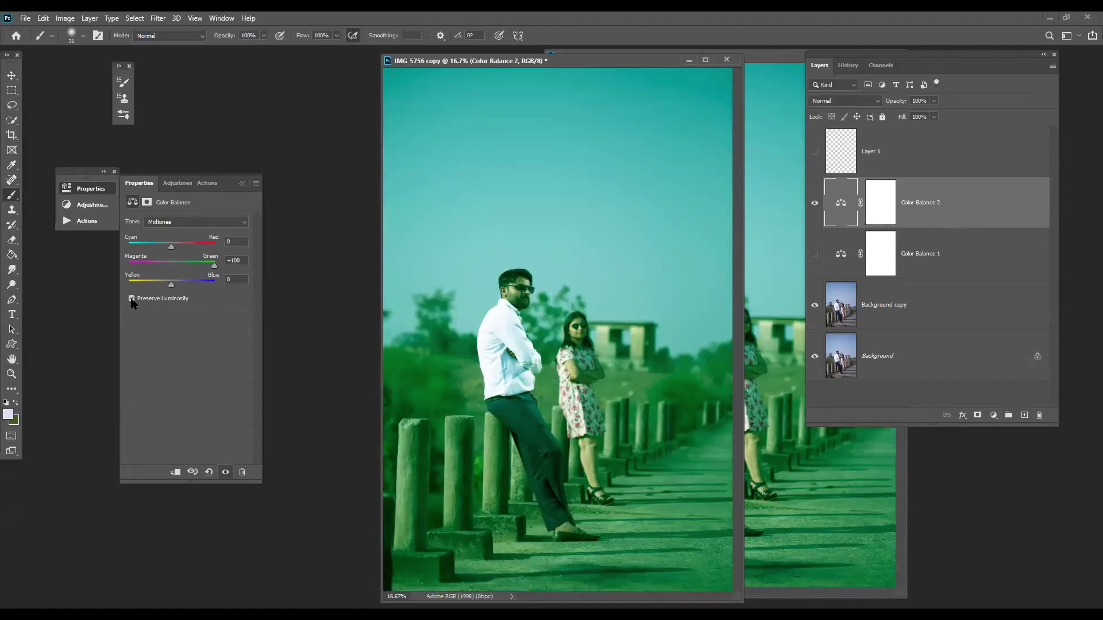
# - Delete both Color Balance layers from IMG_5756 copy and close the copy without saving
pyautogui.keyDown('shift'); pyautogui.click(958, 268); pyautogui.keyUp('shift')
pyautogui.moveTo(958, 267); pyautogui.dragTo(1039, 415)
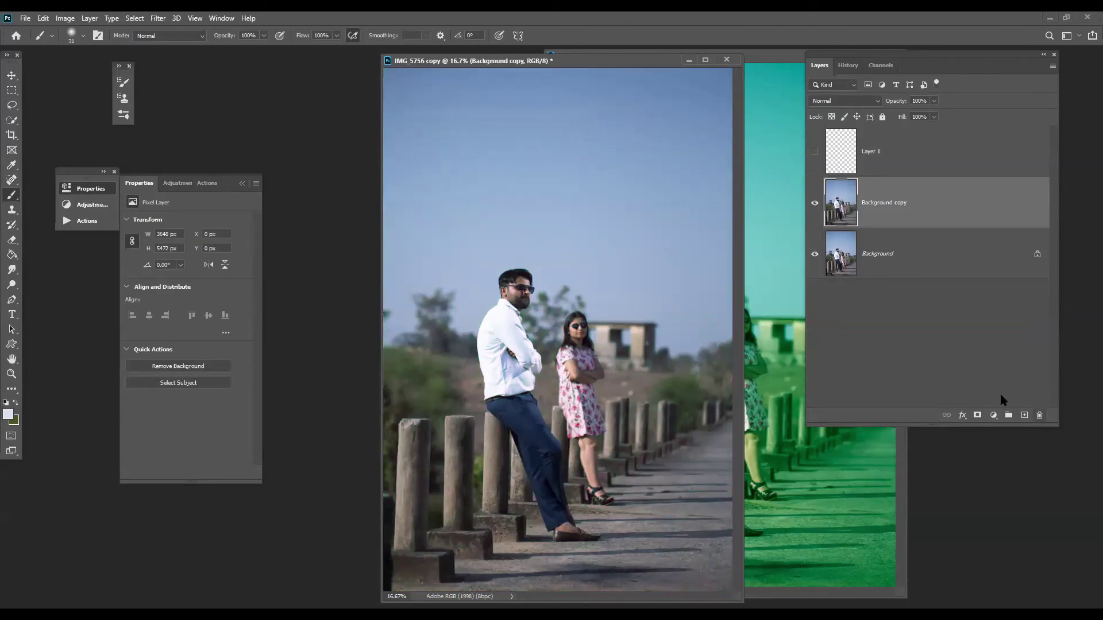
pyautogui.click(726, 59)
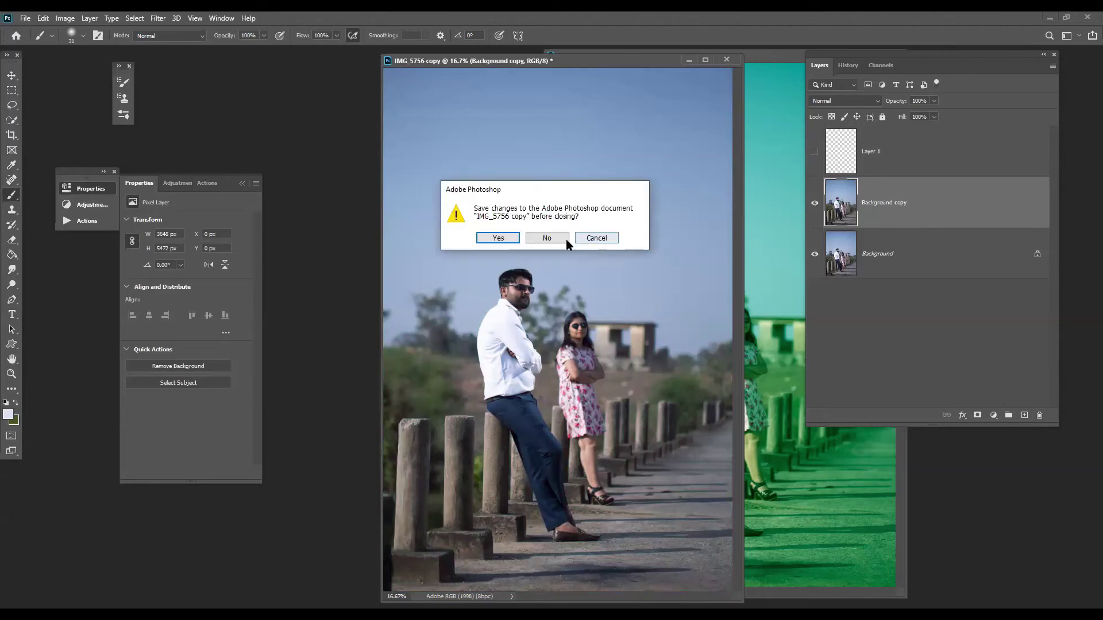
pyautogui.click(561, 238)
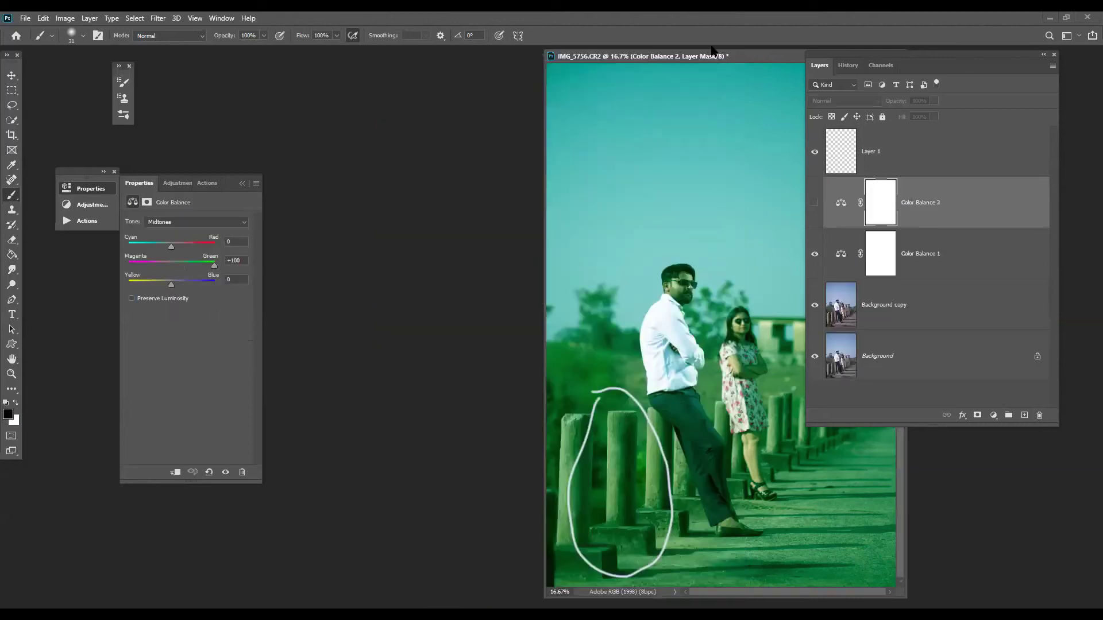
# - Delete both Color Balance layers and Layer 1 from IMG_5756.CR2
pyautogui.keyDown('shift'); pyautogui.click(960, 251); pyautogui.keyUp('shift')
pyautogui.moveTo(959, 250); pyautogui.dragTo(1036, 414)
pyautogui.moveTo(960, 143); pyautogui.dragTo(1038, 419)
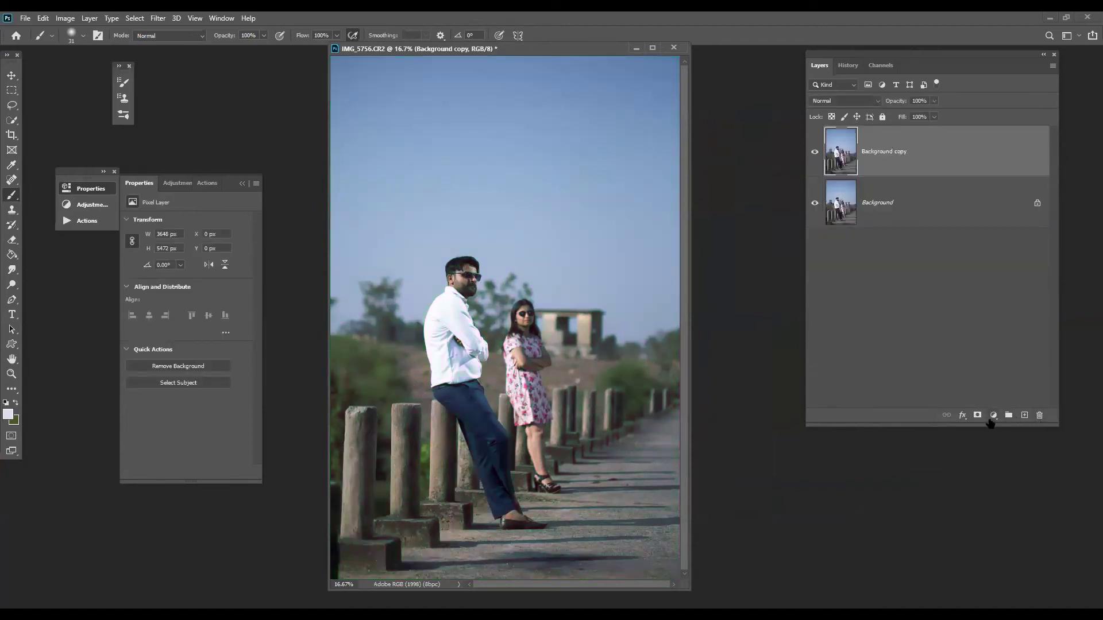
# - Add a Curves adjustment layer above Background copy, try a steep bend in its Blue channel, and remove that curve point
pyautogui.click(992, 417)
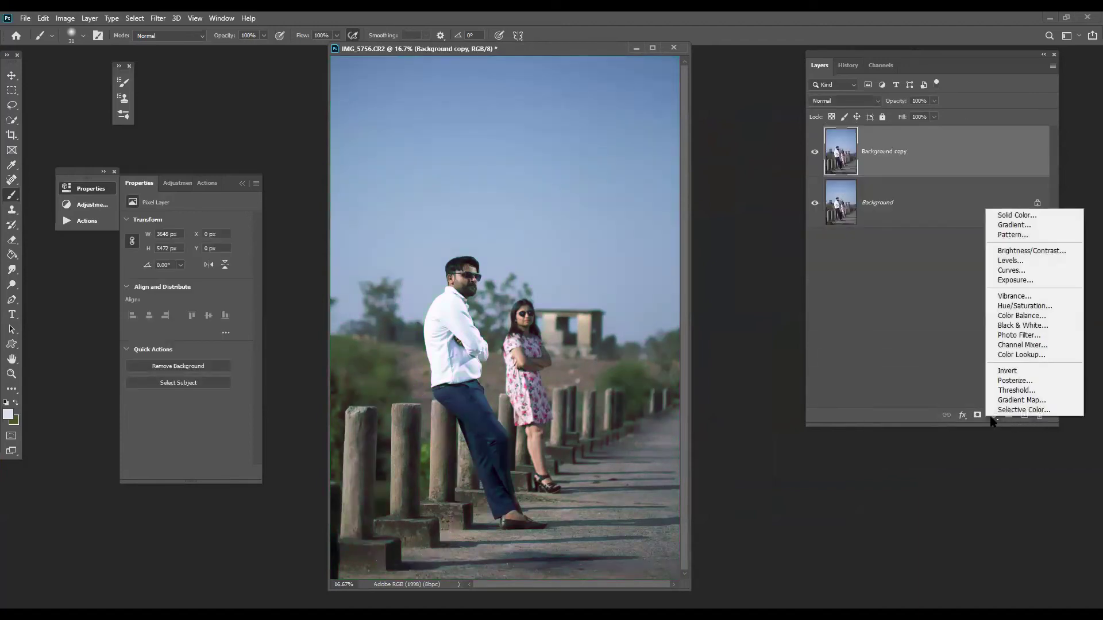
pyautogui.click(1024, 270)
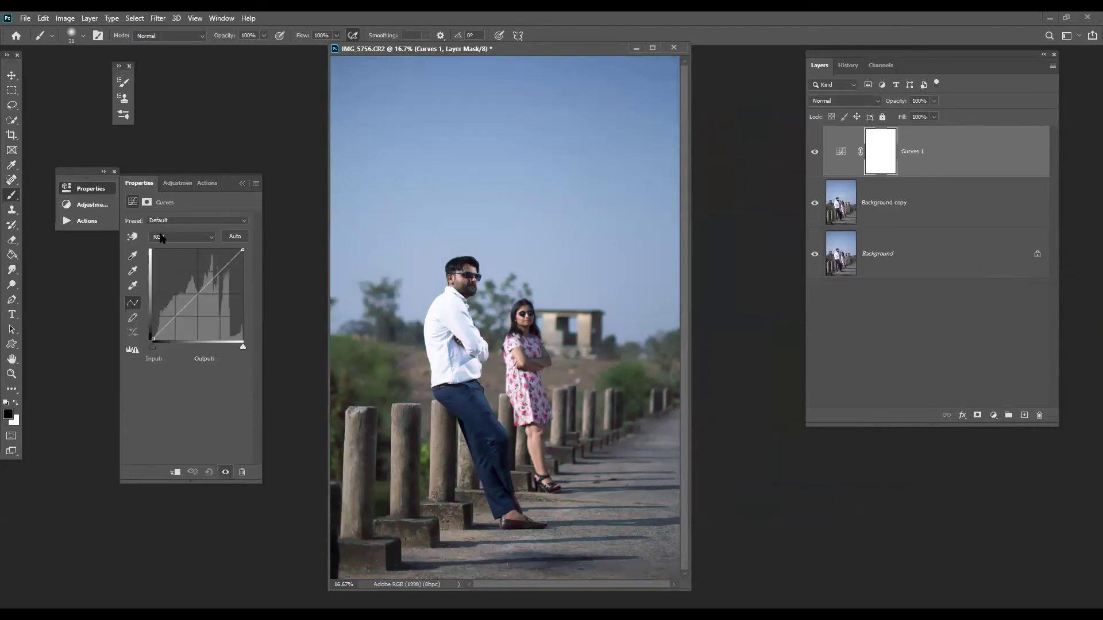
pyautogui.click(161, 238)
pyautogui.click(160, 279)
pyautogui.moveTo(191, 295); pyautogui.dragTo(169, 352)
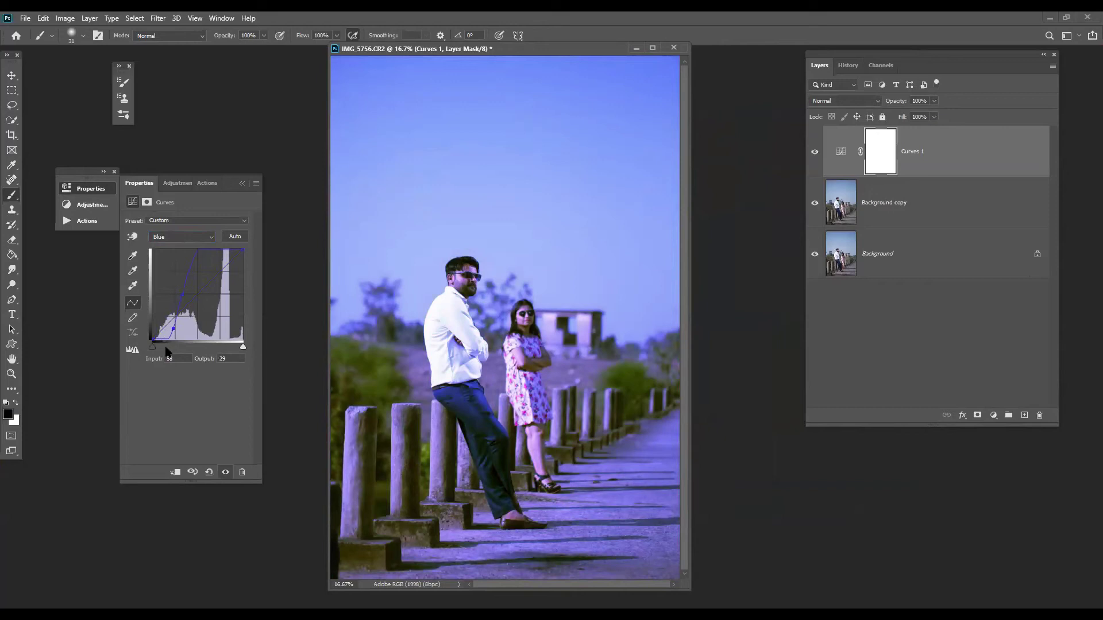
pyautogui.press('Delete')
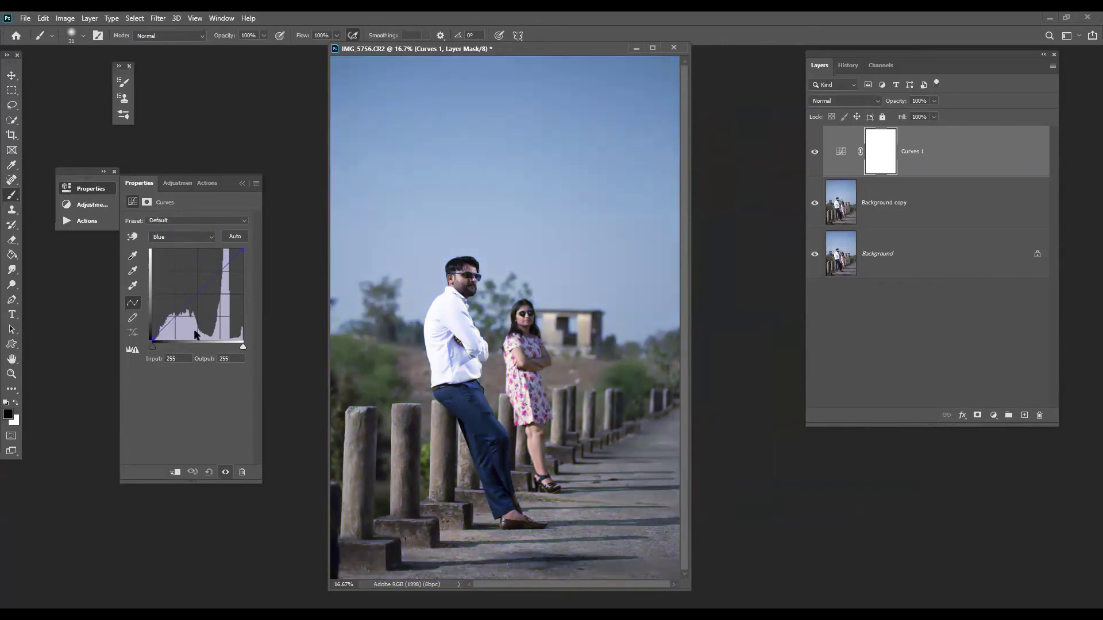
# - Lift the black point of the Blue curve and raise a midtone point to input 104, output 203
pyautogui.moveTo(155, 337); pyautogui.dragTo(150, 305)
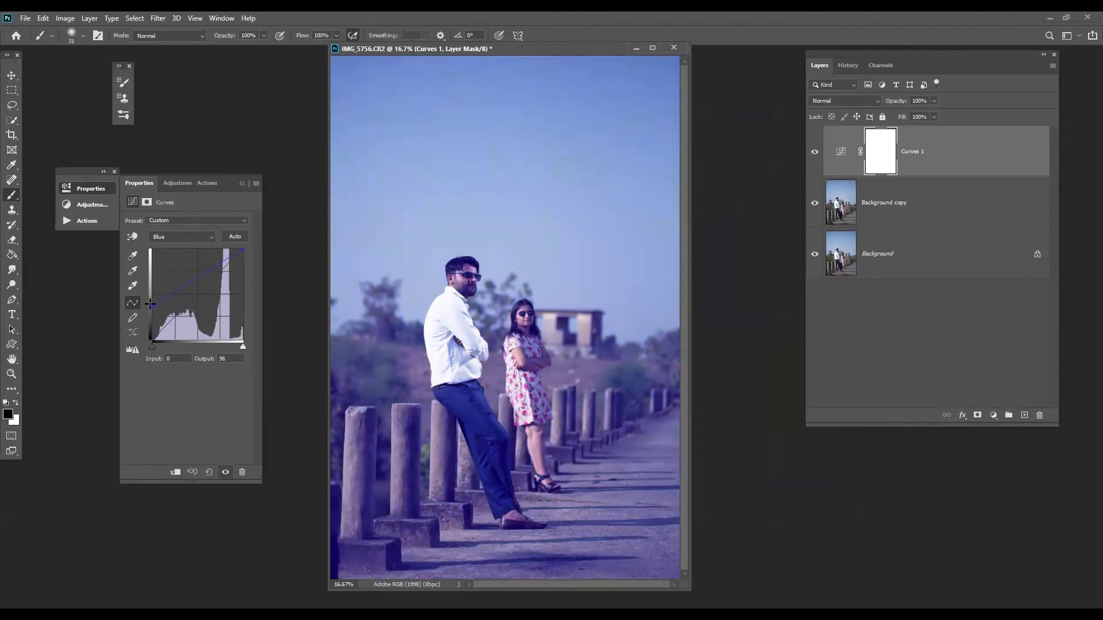
pyautogui.moveTo(223, 261); pyautogui.dragTo(220, 248)
pyautogui.moveTo(152, 305); pyautogui.dragTo(190, 268)
# - Set the Curves 1 layer's blend mode to Linear Burn and select its layer mask
pyautogui.click(831, 102)
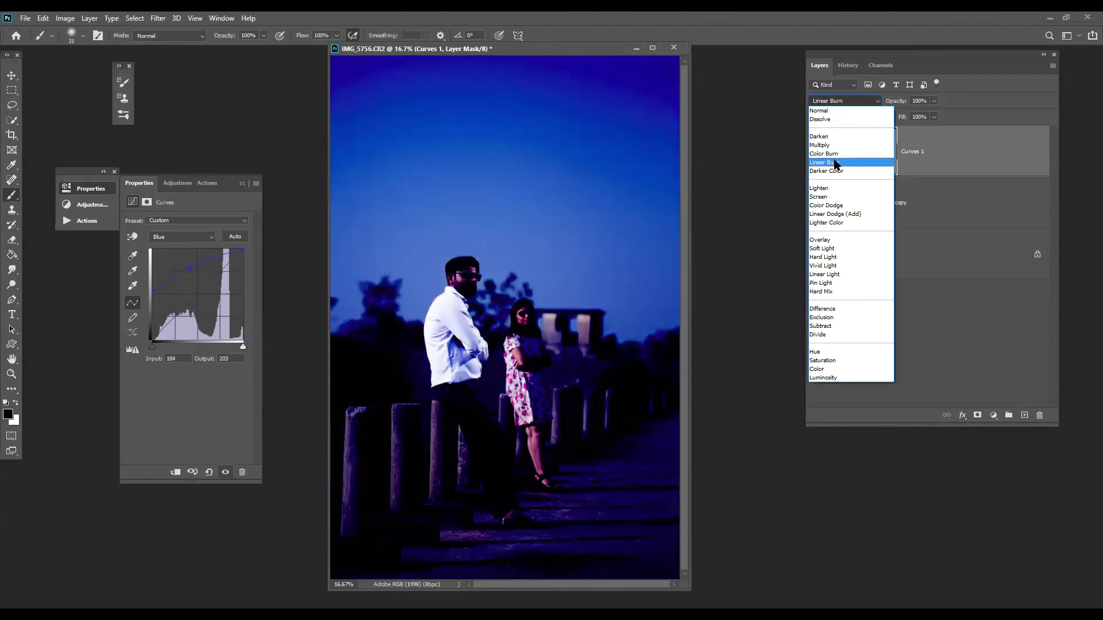
pyautogui.click(835, 163)
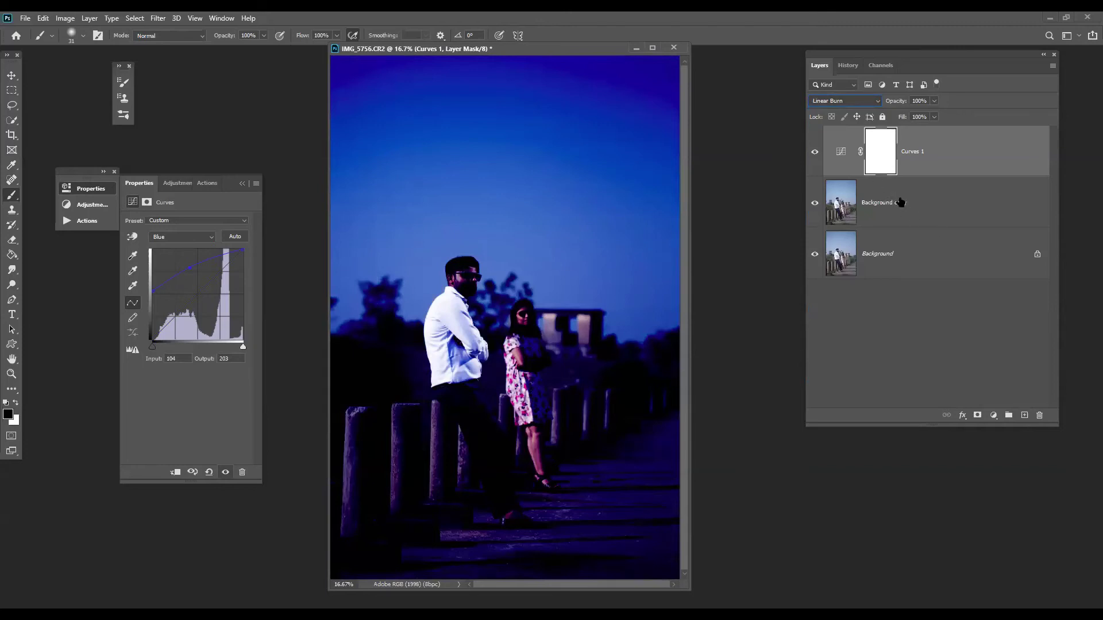
pyautogui.click(877, 167)
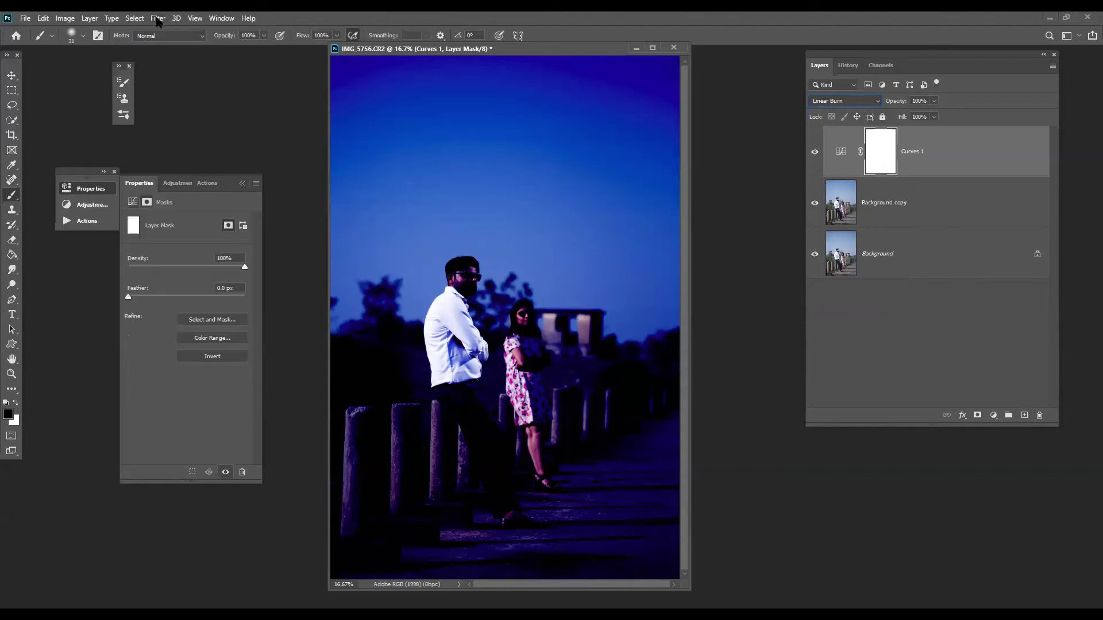
# - Hide Curves 1 and start a Color Range selection on the Background copy layer
pyautogui.click(880, 198)
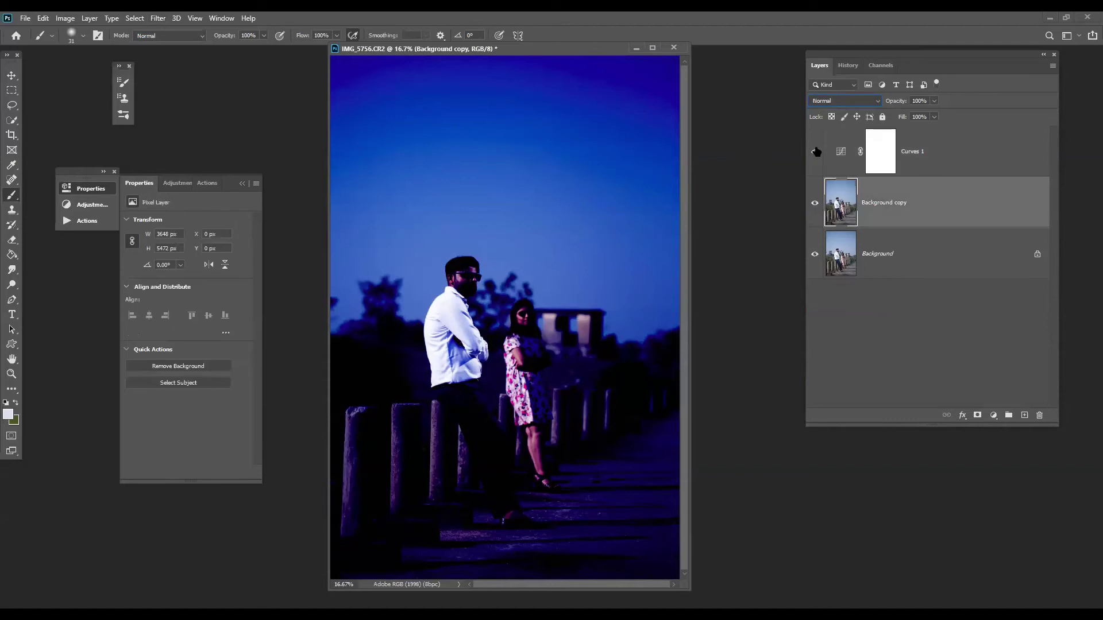
pyautogui.click(814, 152)
pyautogui.click(158, 17)
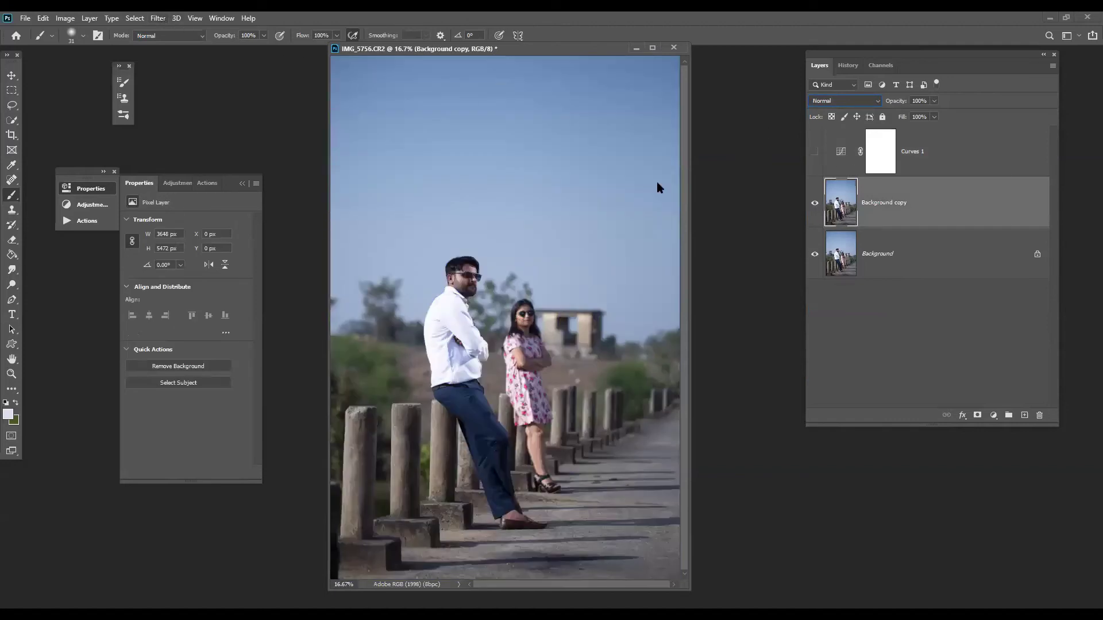
pyautogui.press('Left')
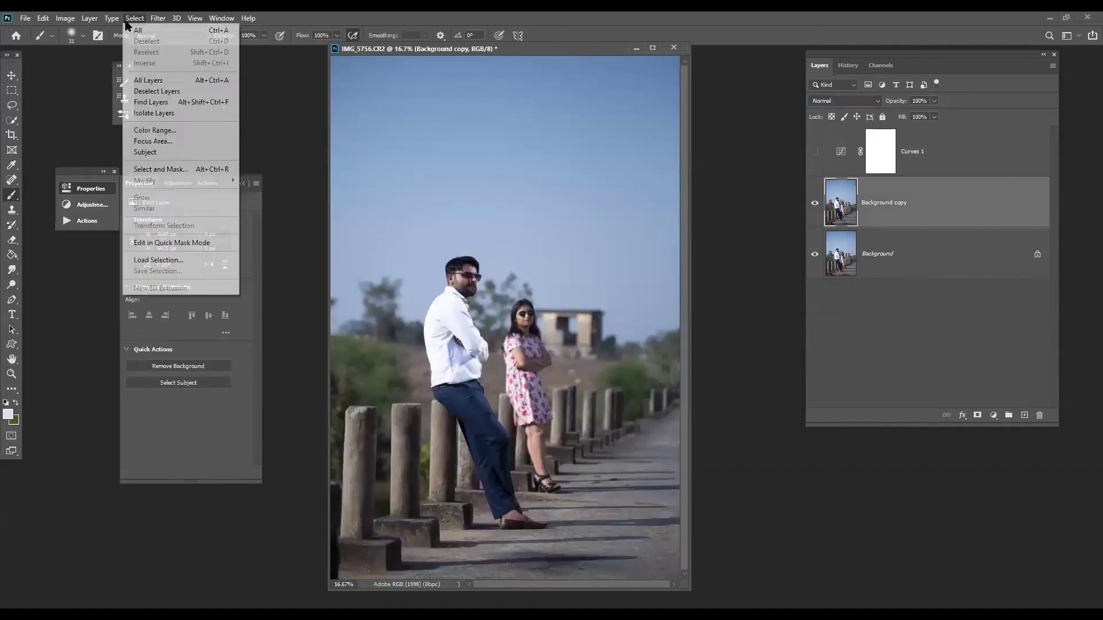
pyautogui.click(165, 131)
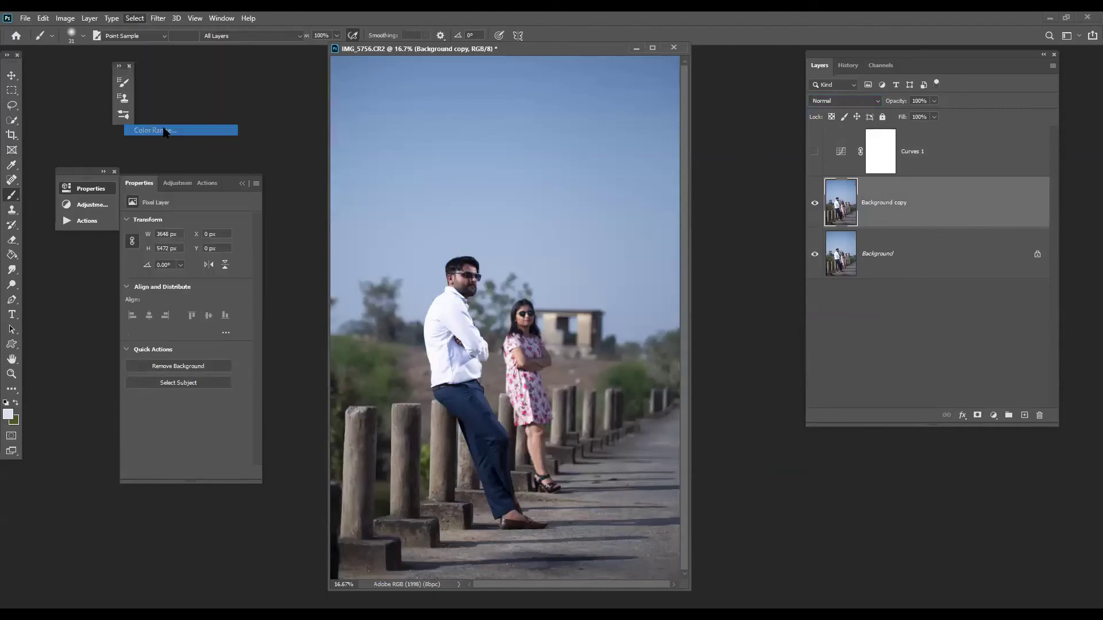
# - Select the whole sky by sampling its blues in Color Range, with fuzziness about 32 and range about 12%
pyautogui.click(515, 211)
pyautogui.moveTo(877, 167); pyautogui.dragTo(930, 168)
pyautogui.click(986, 214)
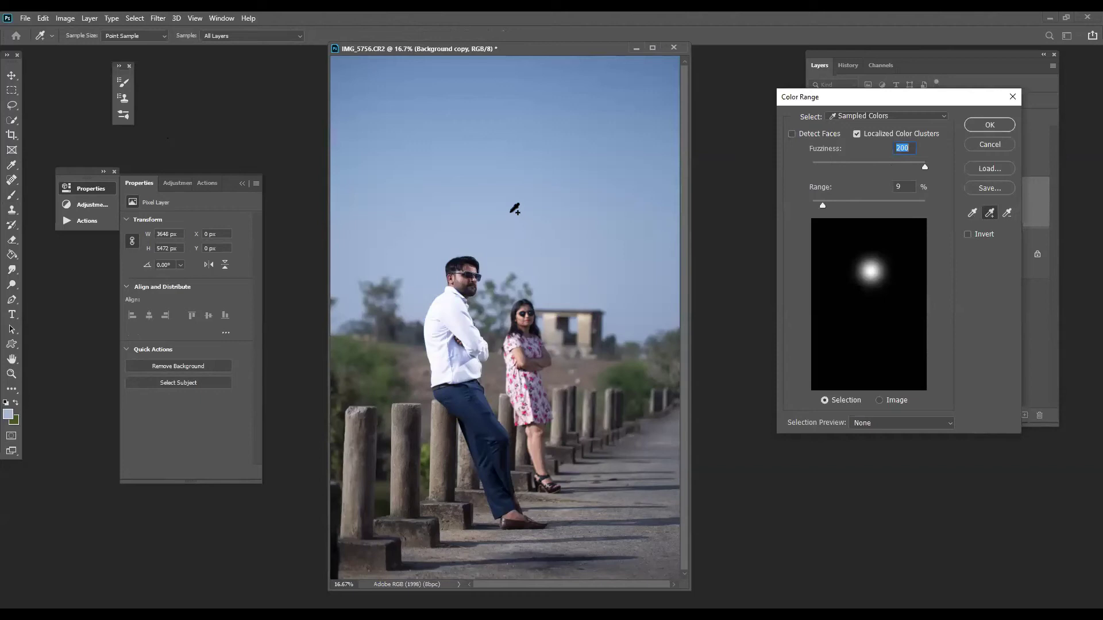
pyautogui.moveTo(822, 205)
pyautogui.mouseDown()
pyautogui.moveTo(853, 205)
pyautogui.moveTo(837, 205)
pyautogui.mouseUp()
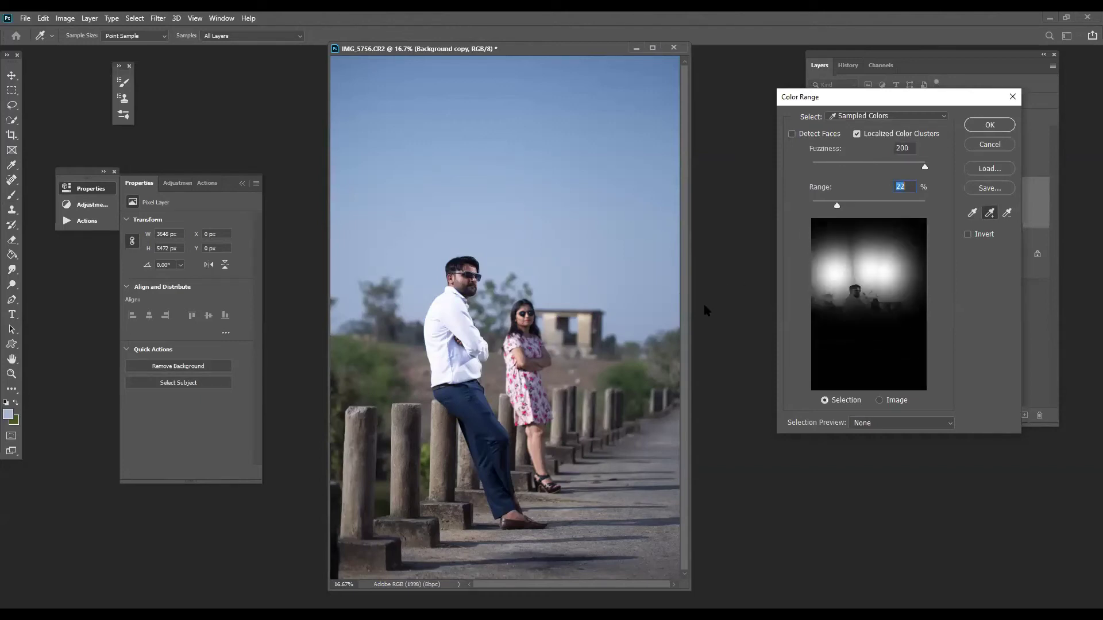
pyautogui.click(657, 294)
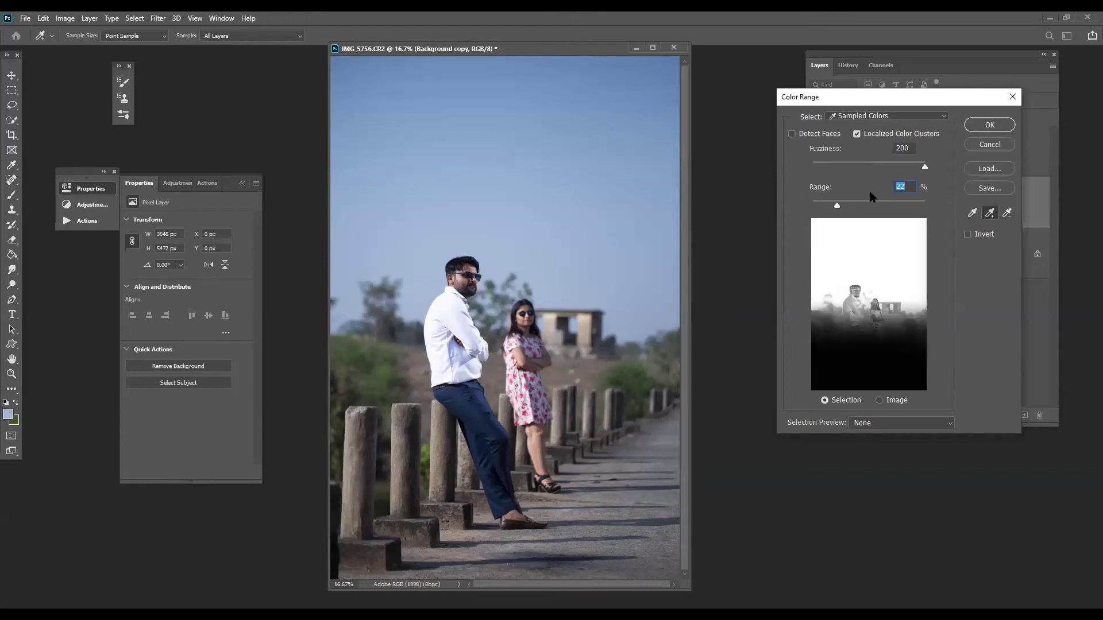
pyautogui.moveTo(924, 166); pyautogui.dragTo(827, 212)
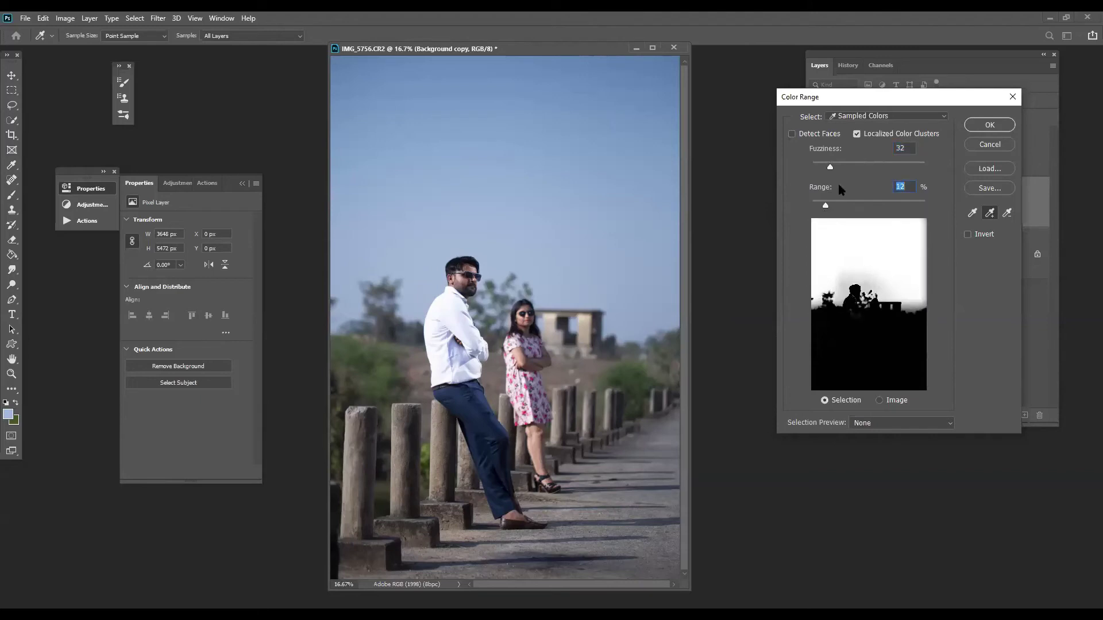
pyautogui.moveTo(830, 170); pyautogui.dragTo(832, 170)
pyautogui.click(991, 126)
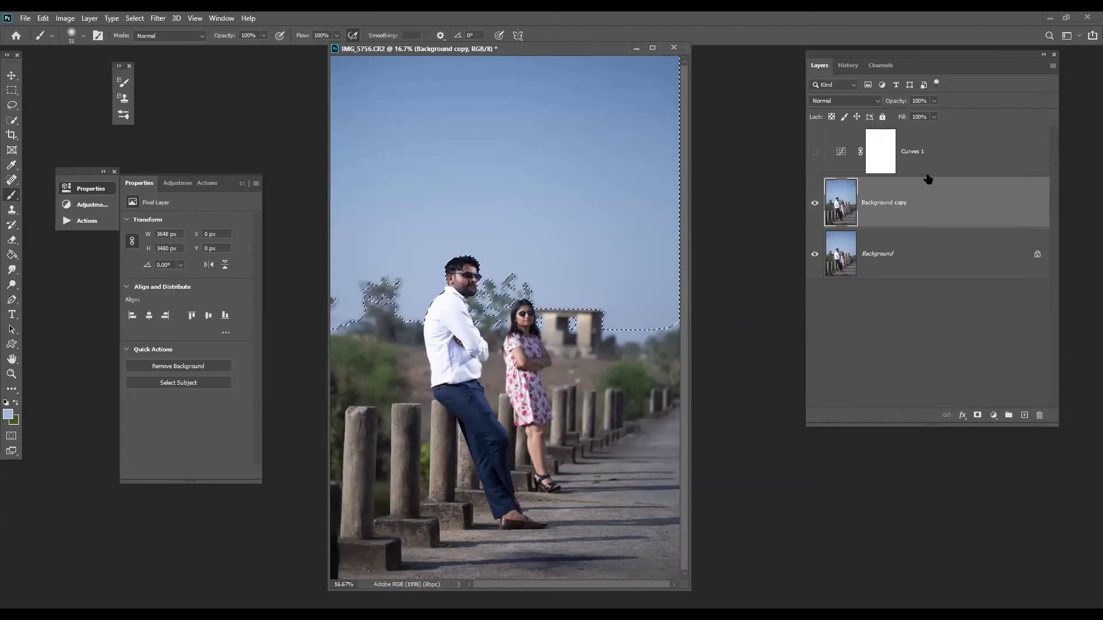
# - Show Curves 1 again and try filling the selected sky area of its layer mask with black
pyautogui.click(815, 152)
pyautogui.click(881, 154)
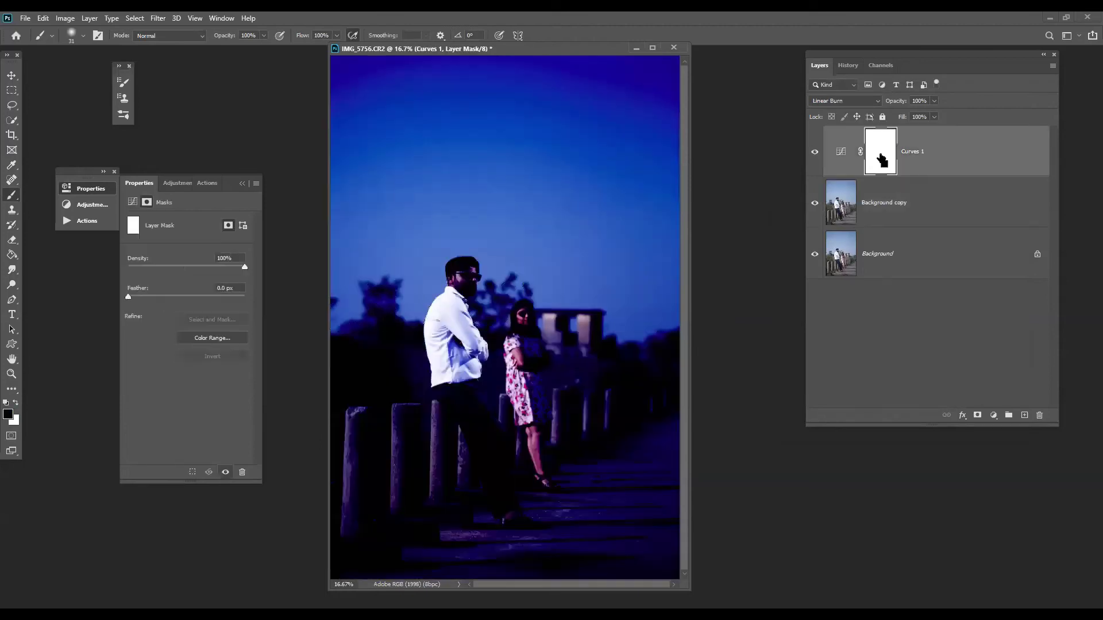
pyautogui.hotkey('alt', 'BackSpace')
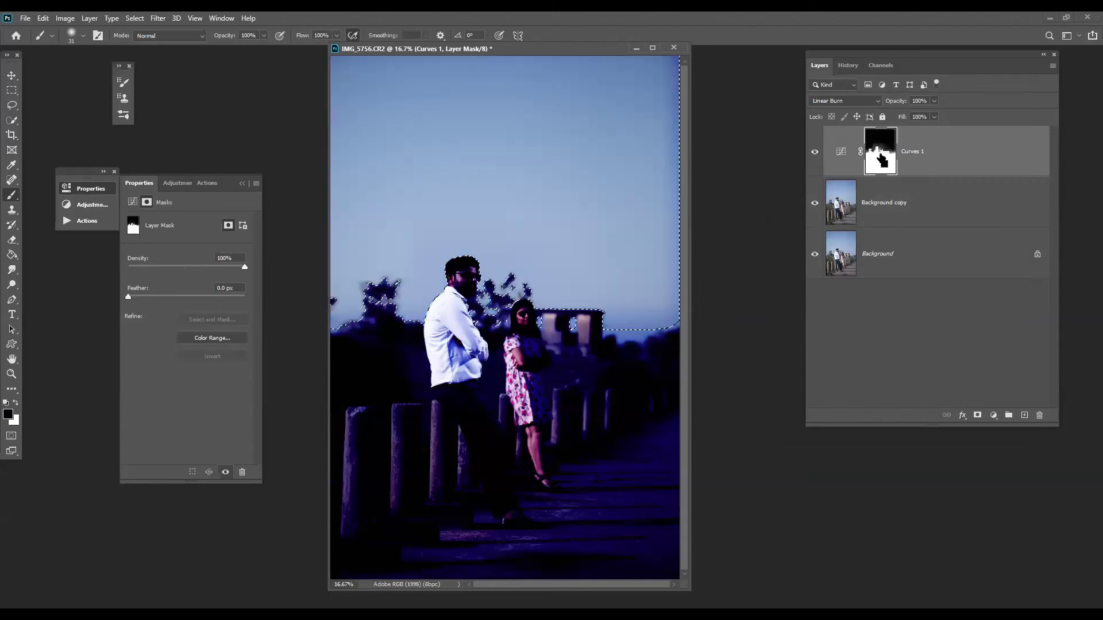
pyautogui.hotkey('ctrl', 'z')
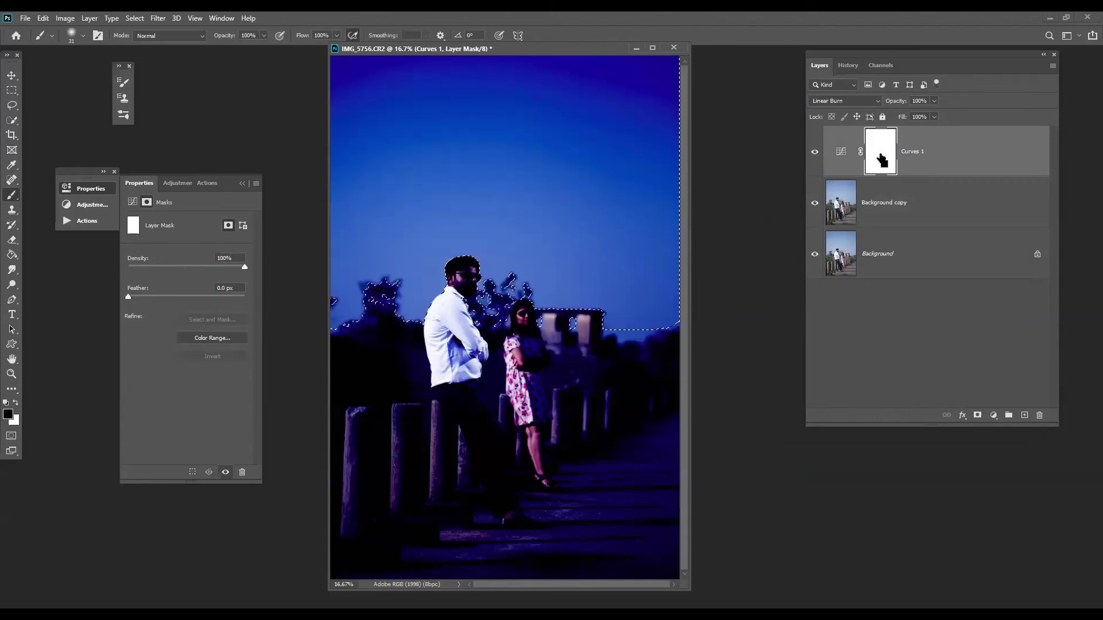
# - Fill the Curves 1 mask with black everywhere outside the sky and reduce the layer's fill to 45%
pyautogui.hotkey('ctrl', 'shift', 'i')
pyautogui.hotkey('alt', 'BackSpace')
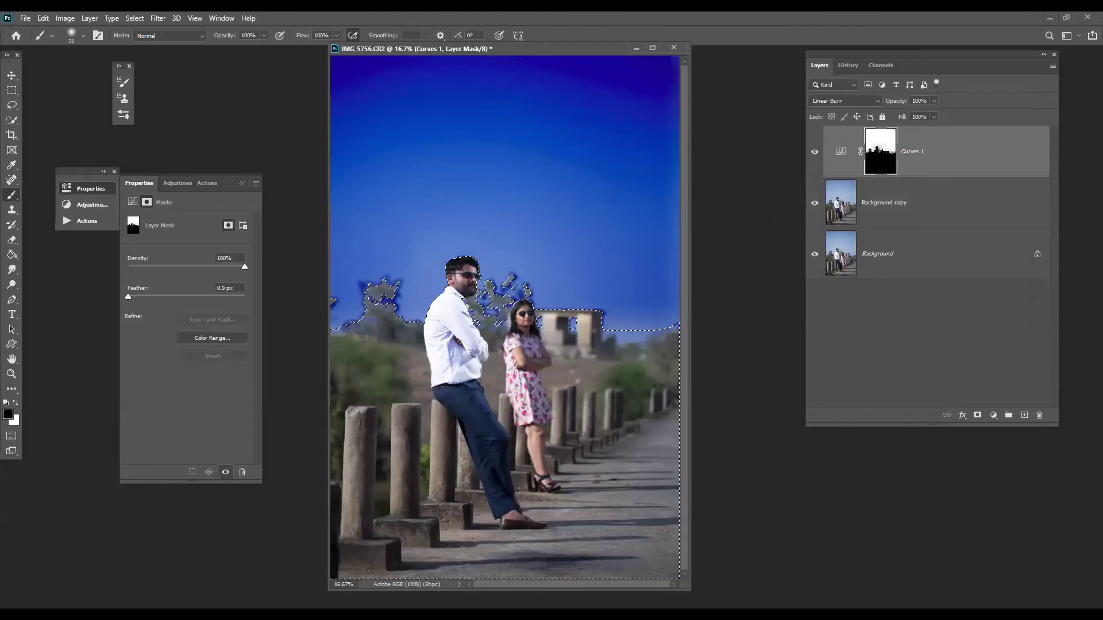
pyautogui.hotkey('ctrl', 'd')
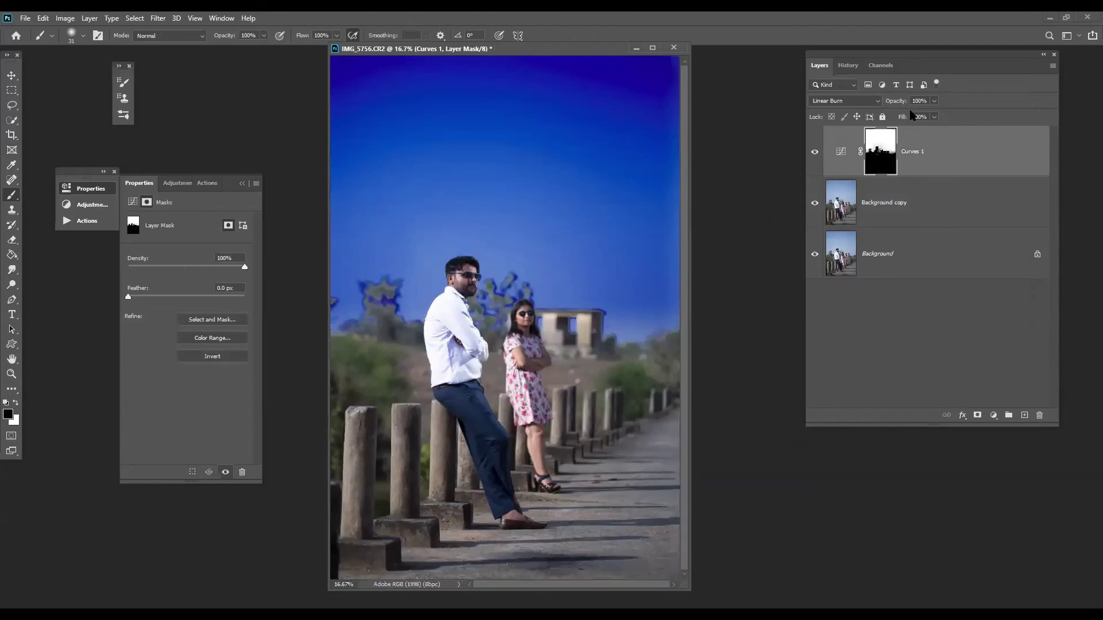
pyautogui.click(934, 117)
pyautogui.moveTo(910, 132); pyautogui.dragTo(906, 132)
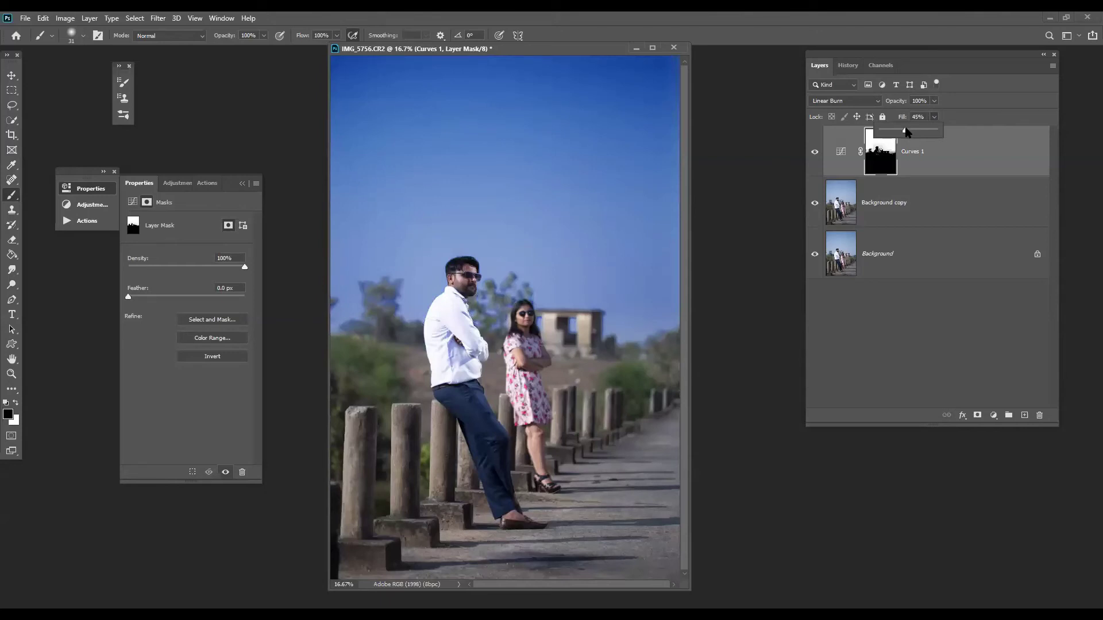
# - Add a Curves adjustment layer above Background copy and raise its Green midtones to input 137, output 164
pyautogui.click(930, 207)
pyautogui.click(994, 414)
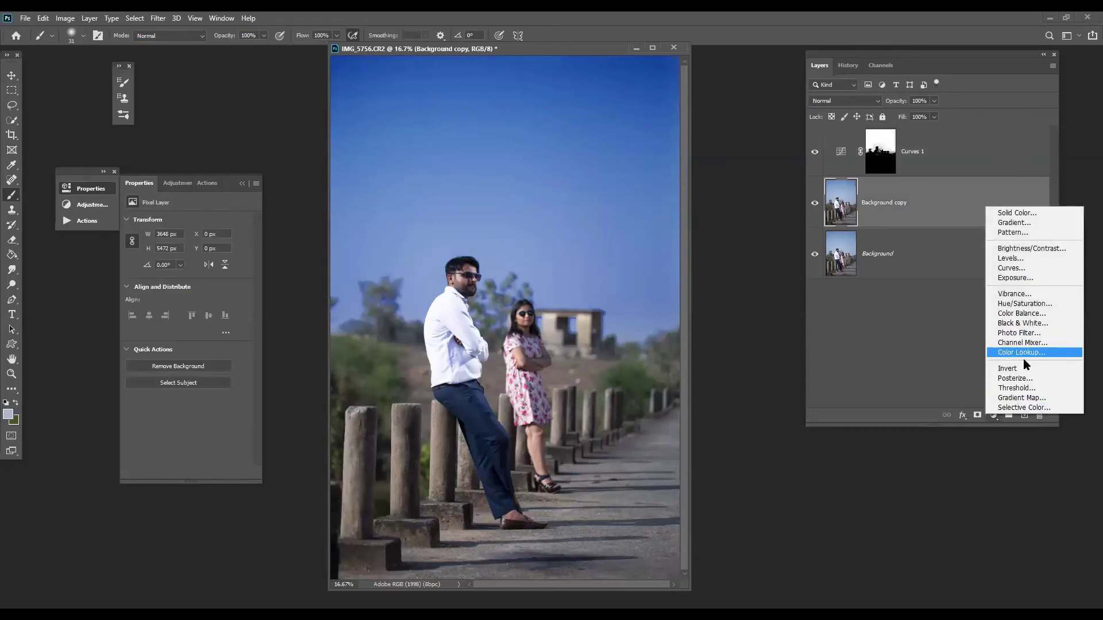
pyautogui.click(1015, 270)
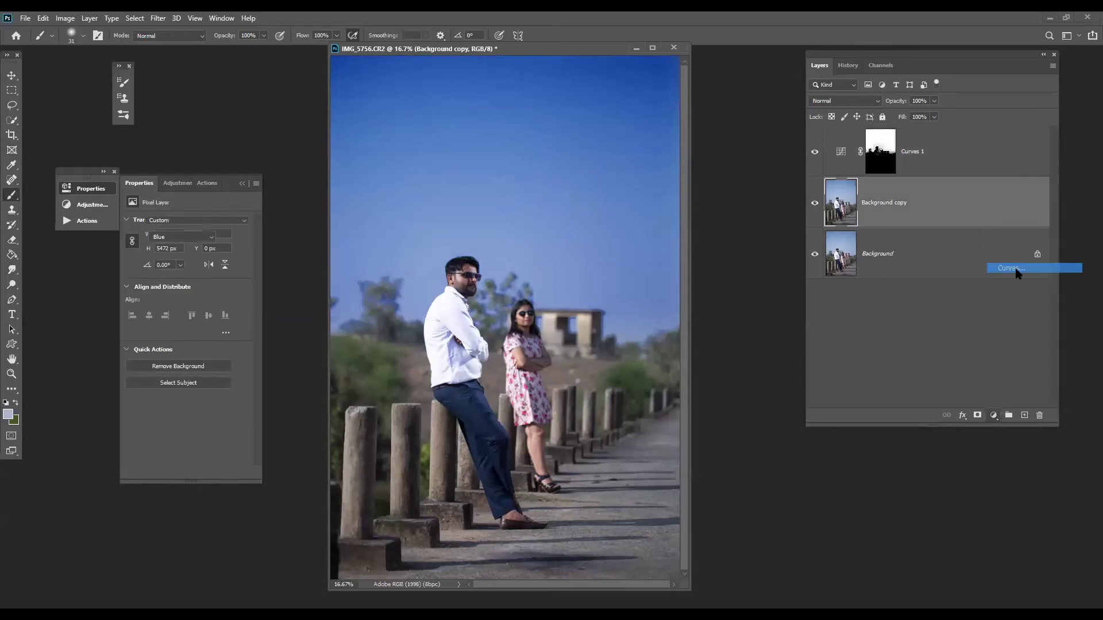
pyautogui.click(172, 266)
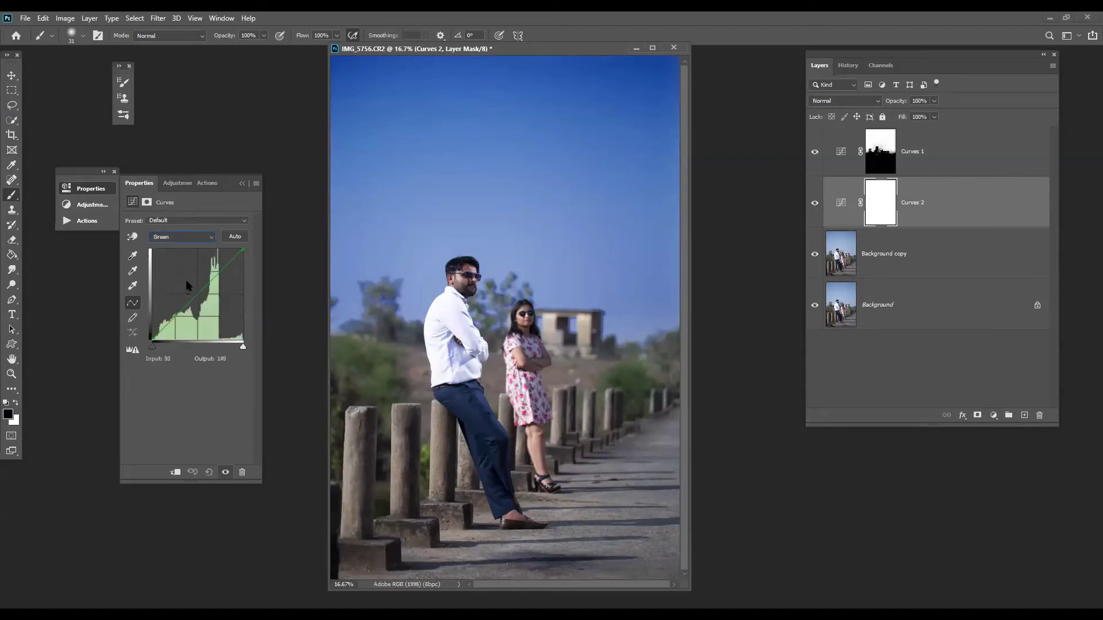
pyautogui.moveTo(201, 290); pyautogui.dragTo(201, 281)
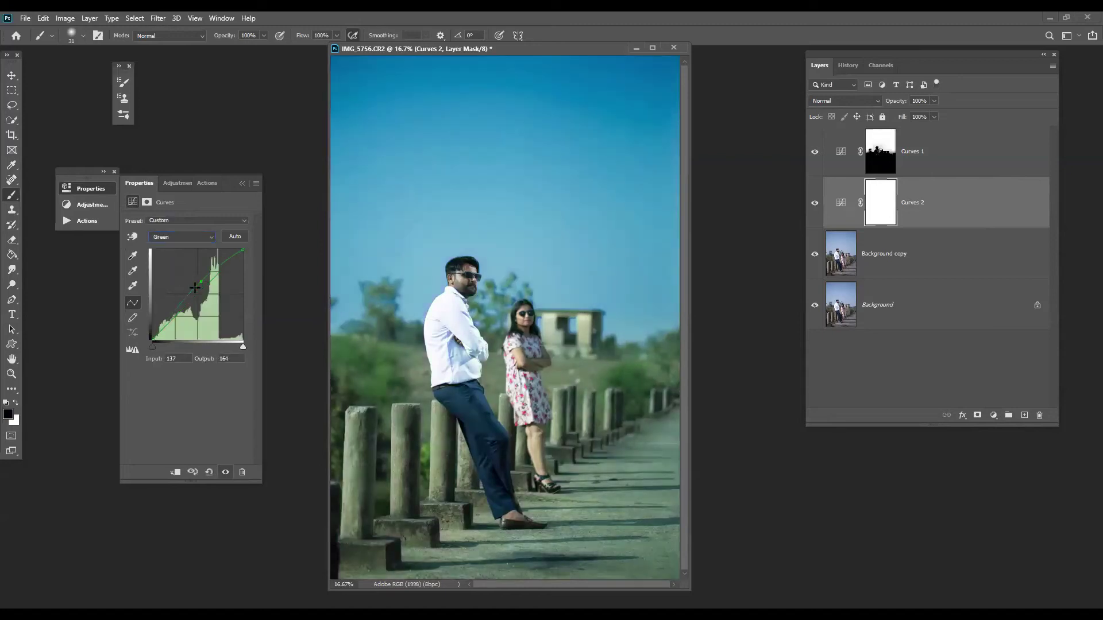
# - Pull down the darker tones of the Blue curve in Curves 2, with a midtone point near input 146, output 152
pyautogui.click(163, 237)
pyautogui.click(166, 248)
pyautogui.moveTo(182, 310); pyautogui.dragTo(204, 285)
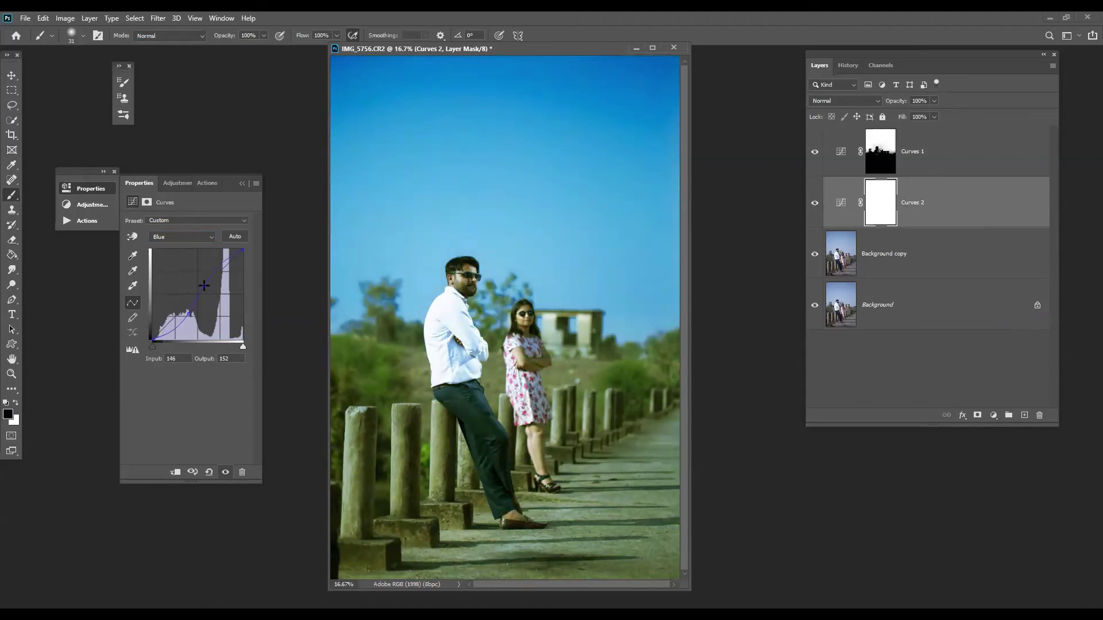
# - Raise the Red curve of Curves 2 to input 177, output 193, and adjust a second point in its darker tones
pyautogui.click(168, 237)
pyautogui.click(169, 232)
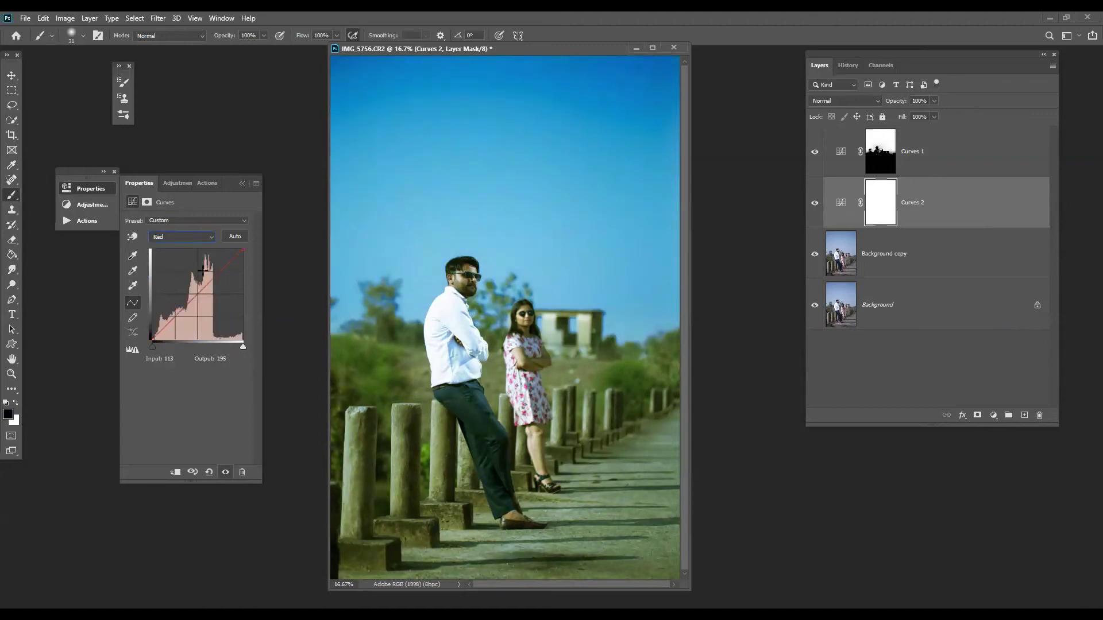
pyautogui.click(213, 270)
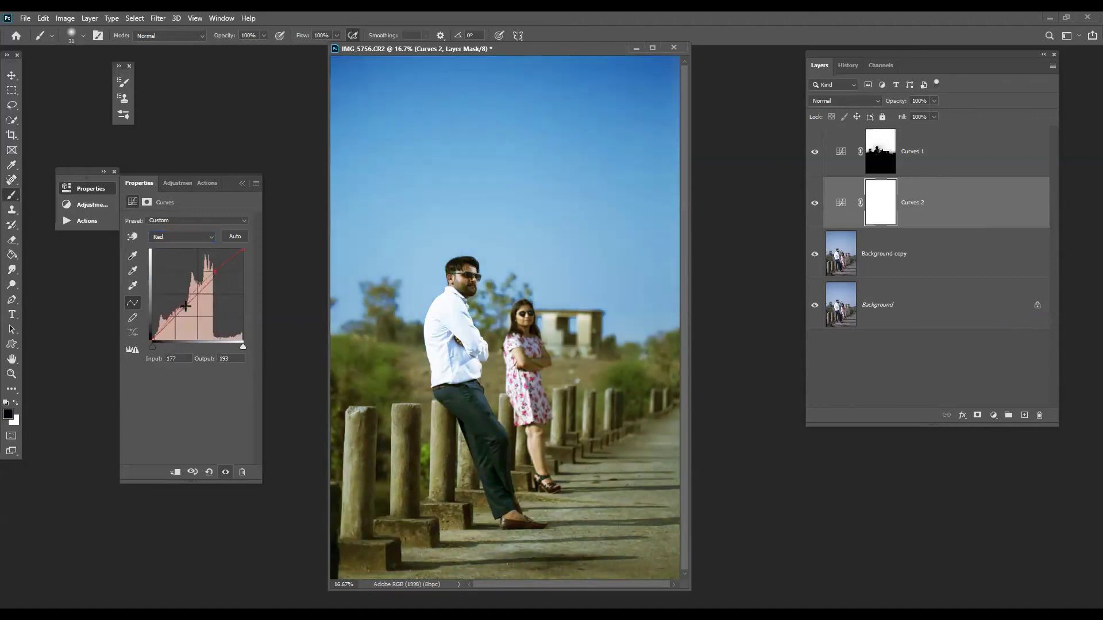
pyautogui.click(186, 307)
pyautogui.moveTo(187, 308); pyautogui.dragTo(186, 303)
# - Invert the Curves 2 mask to black and erase it with a large soft eraser over the foliage behind the left-hand posts
pyautogui.click(879, 194)
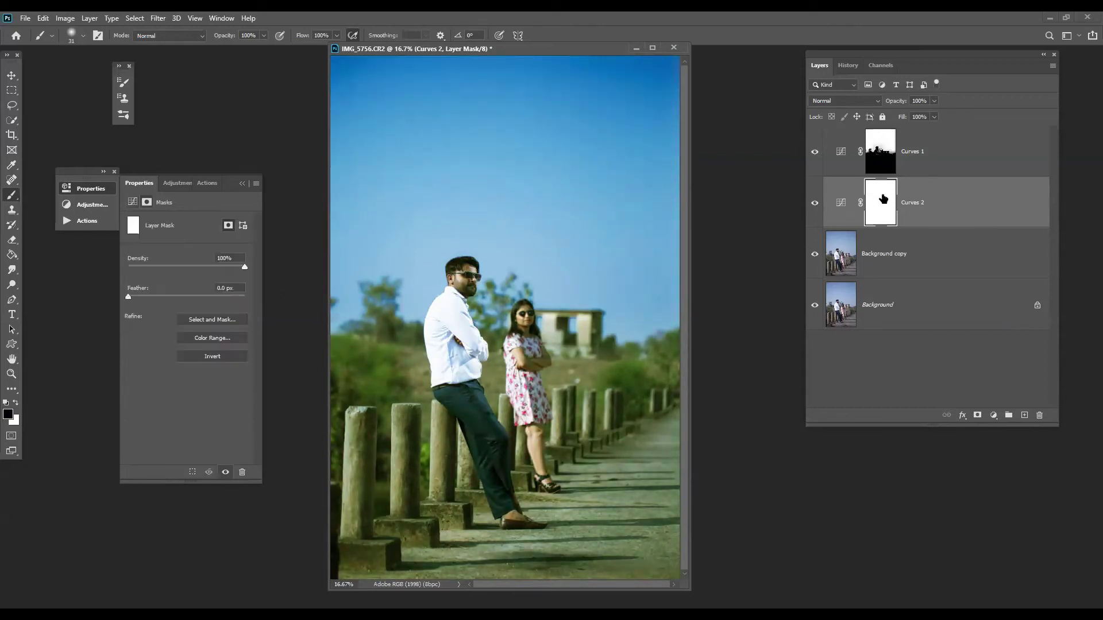
pyautogui.hotkey('ctrl', 'i')
pyautogui.press('w')
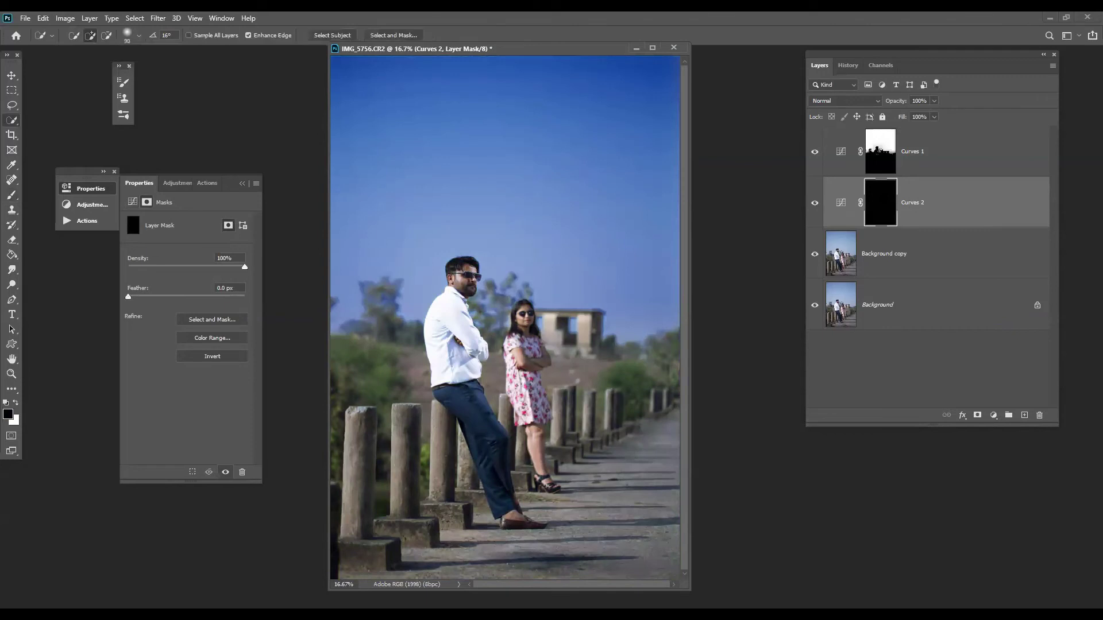
pyautogui.press('e')
pyautogui.press(']')
pyautogui.press(']')
pyautogui.press(']')
pyautogui.moveTo(350, 360)
pyautogui.mouseDown()
pyautogui.moveTo(385, 352)
pyautogui.moveTo(393, 365)
pyautogui.moveTo(397, 378)
pyautogui.moveTo(341, 435)
pyautogui.moveTo(352, 404)
pyautogui.moveTo(402, 429)
pyautogui.moveTo(433, 467)
pyautogui.moveTo(442, 569)
pyautogui.mouseUp()
# - Erase the Curves 2 mask over the bushes on the right side of the photo using a smaller eraser
pyautogui.press(']')
pyautogui.press('[')
pyautogui.press('[')
pyautogui.press('[')
pyautogui.press('[')
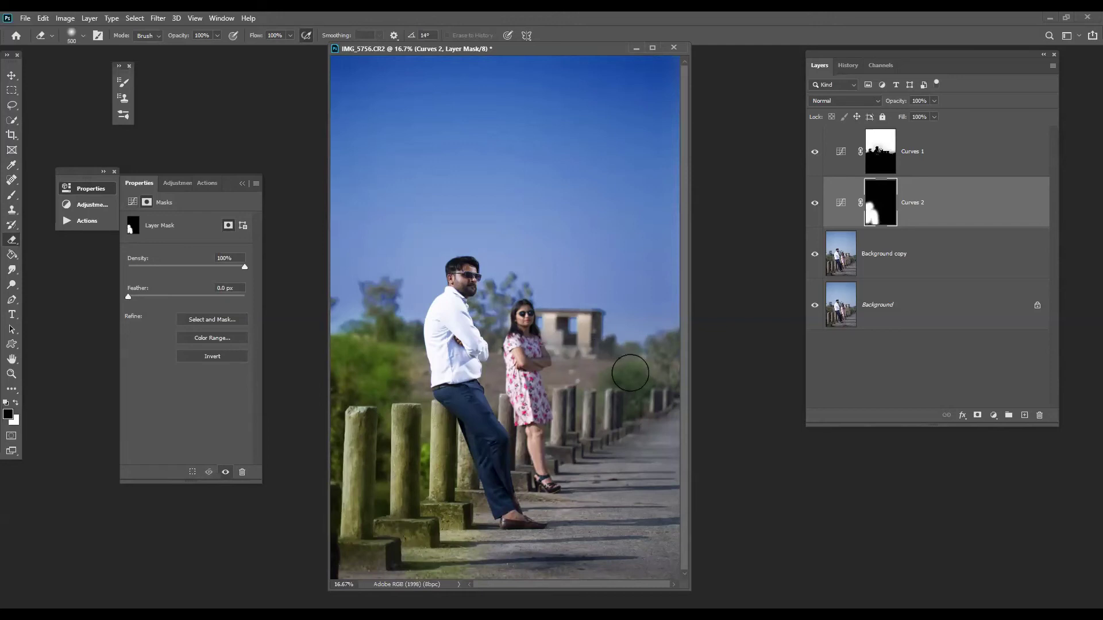
pyautogui.moveTo(630, 374); pyautogui.dragTo(632, 378)
pyautogui.press('[')
pyautogui.press('[')
pyautogui.press('[')
pyautogui.press('[')
pyautogui.press(']')
pyautogui.press(']')
# - Restore black on the Curves 2 mask over the foreground posts to remove the green tint from them
pyautogui.press('x')
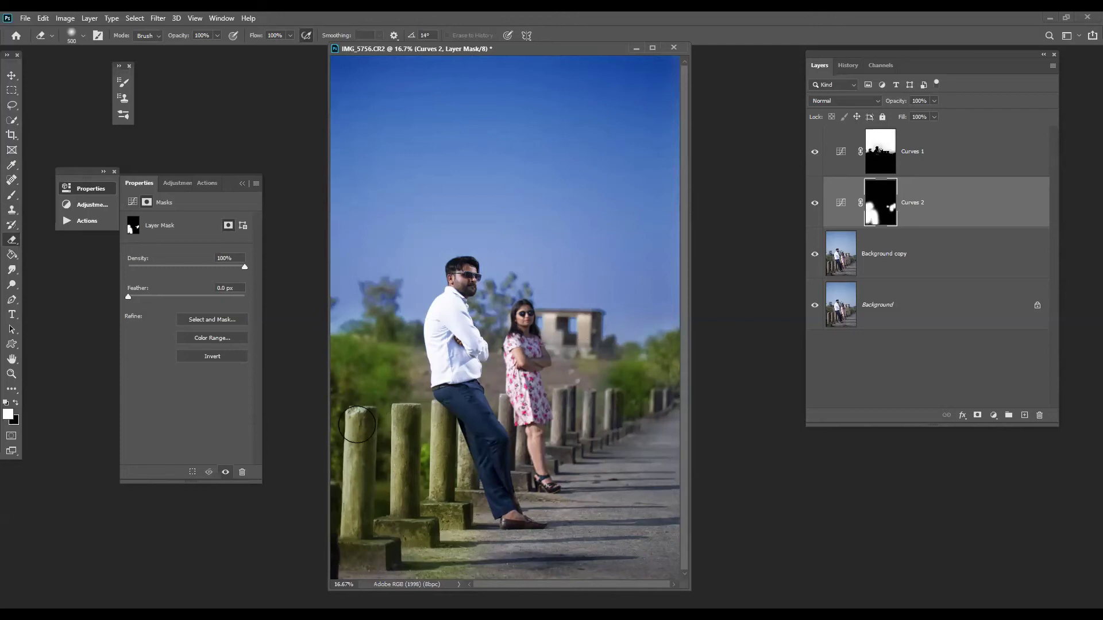
pyautogui.moveTo(357, 425); pyautogui.dragTo(357, 517)
pyautogui.press('[')
pyautogui.press('[')
pyautogui.press('[')
pyautogui.press('[')
pyautogui.press('[')
pyautogui.press('[')
pyautogui.press('[')
pyautogui.press('[')
# - Touch up the Curves 2 mask with a small eraser to reveal the green on the foliage beside and between the couple
pyautogui.press('x')
pyautogui.press(']')
pyautogui.click(607, 374)
pyautogui.press(']')
pyautogui.press('[')
pyautogui.press('[')
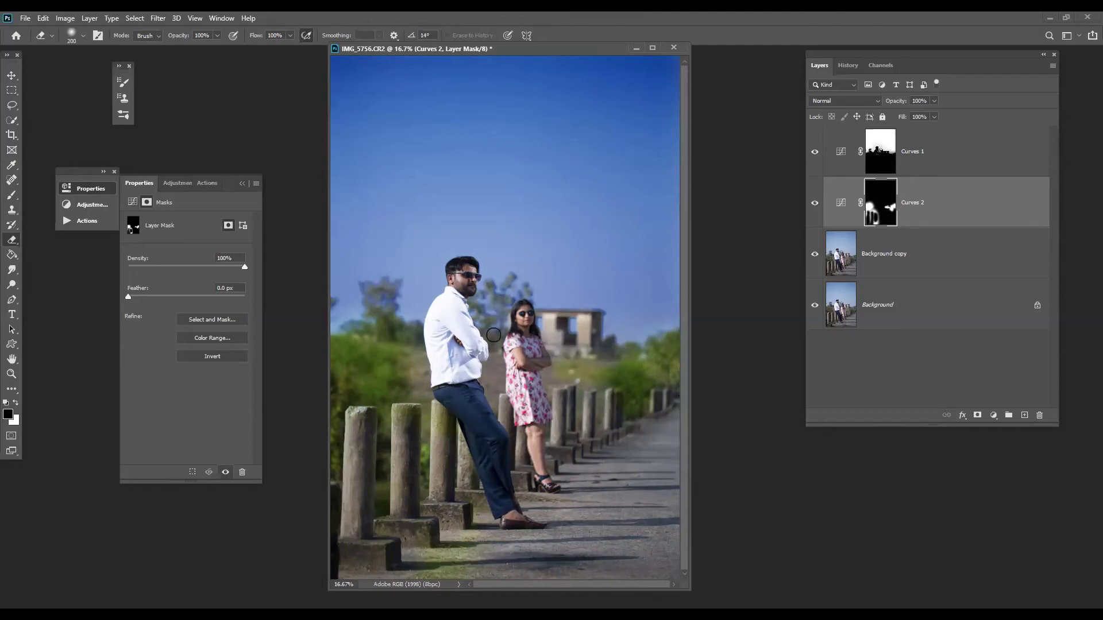
pyautogui.press(']')
pyautogui.press(']')
pyautogui.press(']')
# - Add a Curves adjustment layer above Curves 1 and set its blend mode to Soft Light
pyautogui.click(987, 152)
pyautogui.click(993, 414)
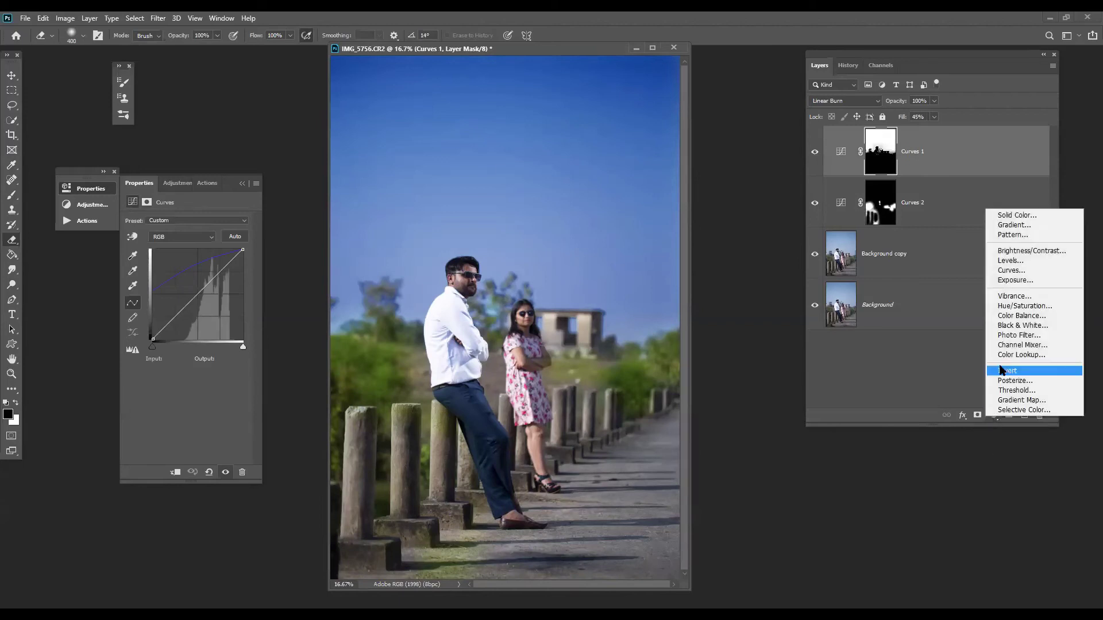
pyautogui.click(1009, 270)
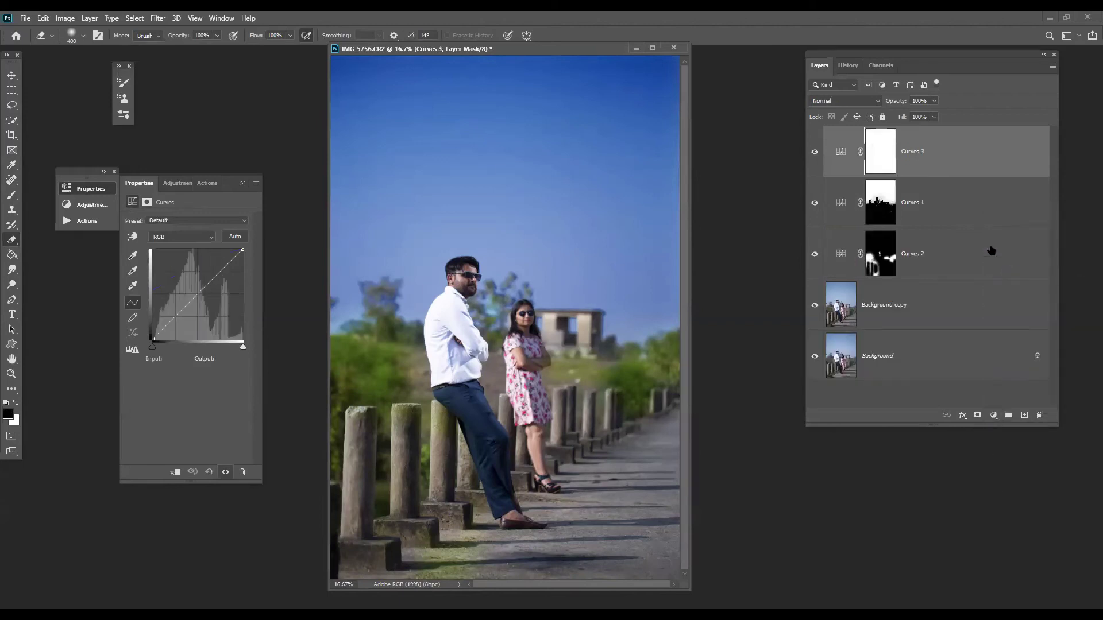
pyautogui.click(844, 102)
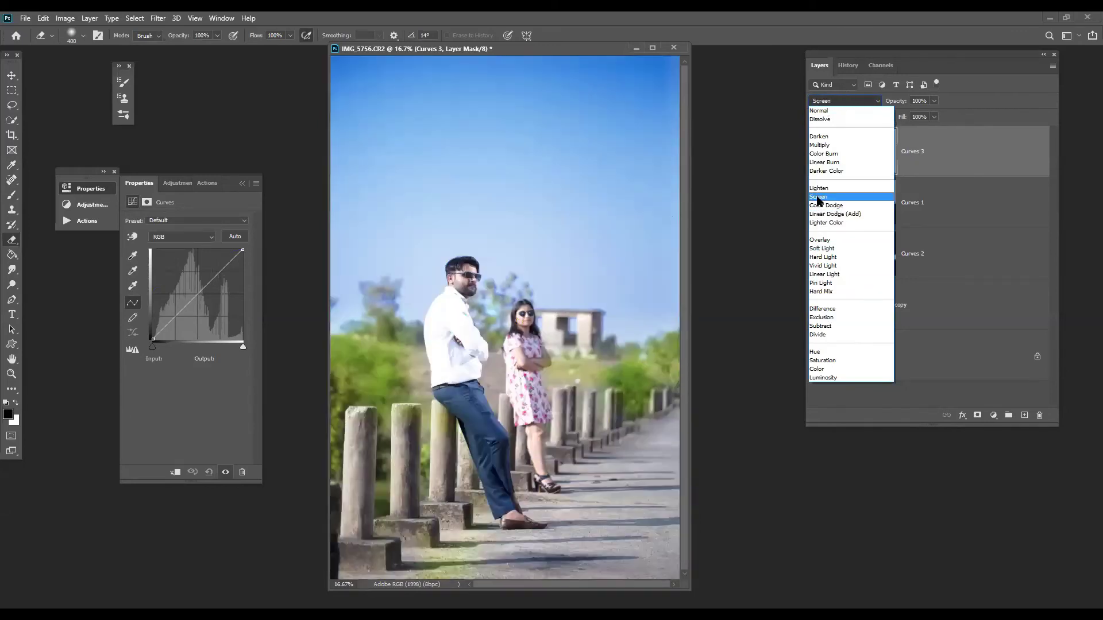
pyautogui.click(822, 249)
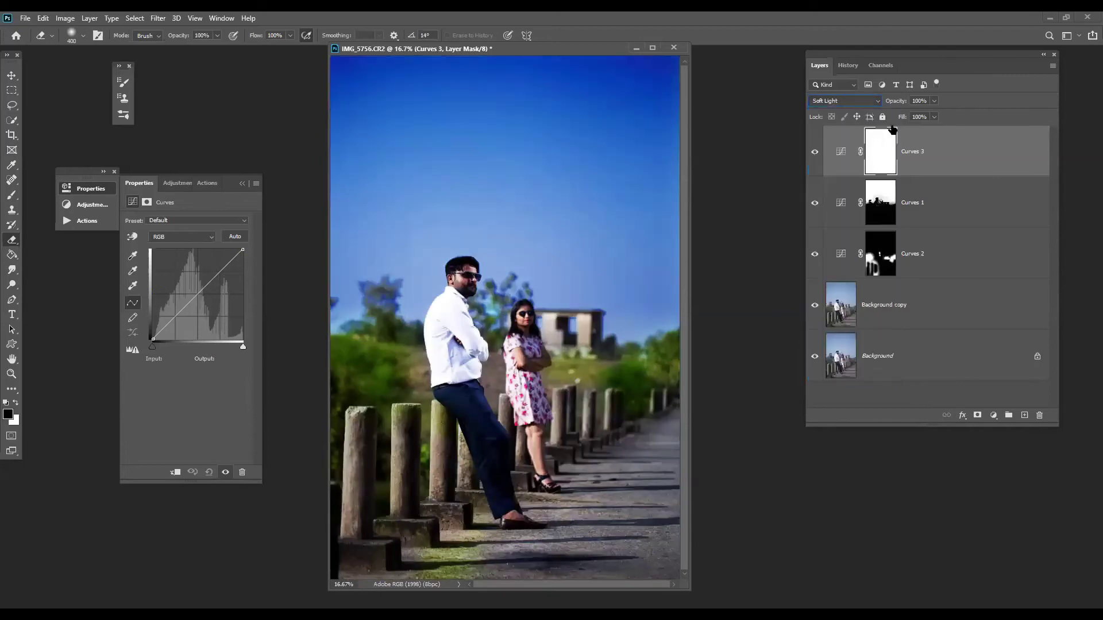
# - Set both the fill and the opacity of Curves 3 to 50%
pyautogui.write('50')
pyautogui.press('Return')
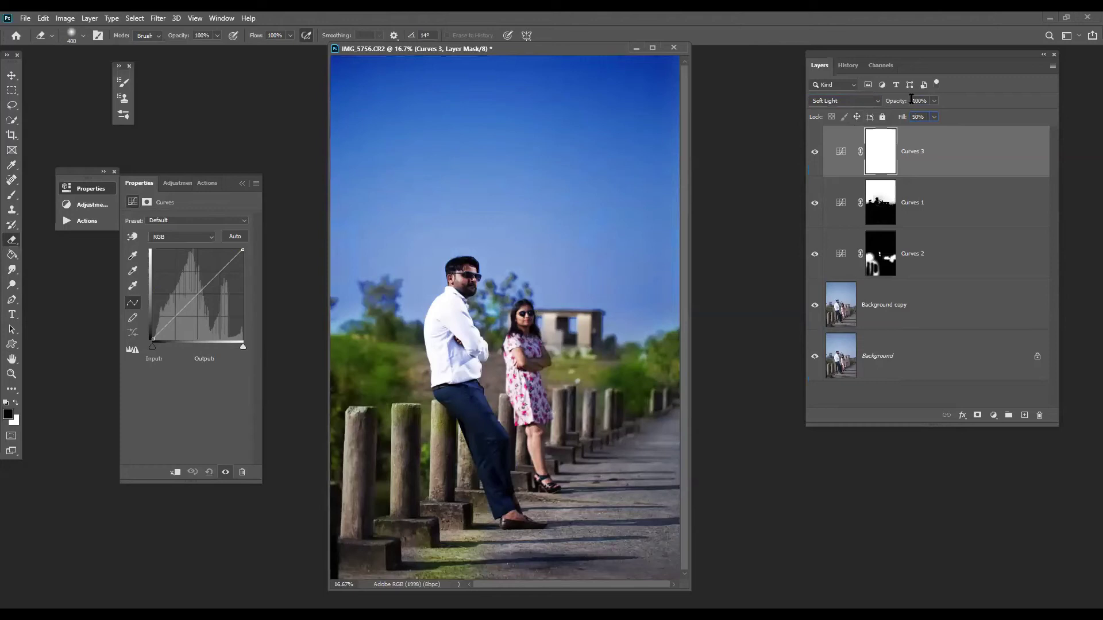
pyautogui.click(920, 101)
pyautogui.write('50')
pyautogui.press('Return')
# - Apply a radial Platinum gradient to the Curves 3 mask, dark at the man's head and fading outward, undoing the unwanted tries
pyautogui.hotkey('shift', 'g')
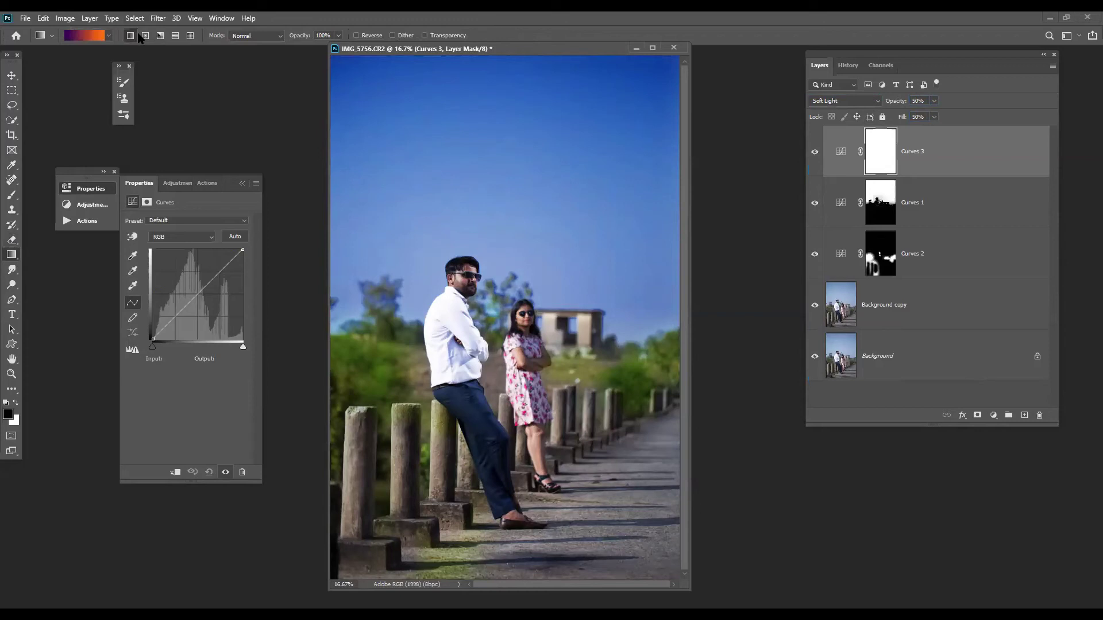
pyautogui.click(75, 36)
pyautogui.click(679, 121)
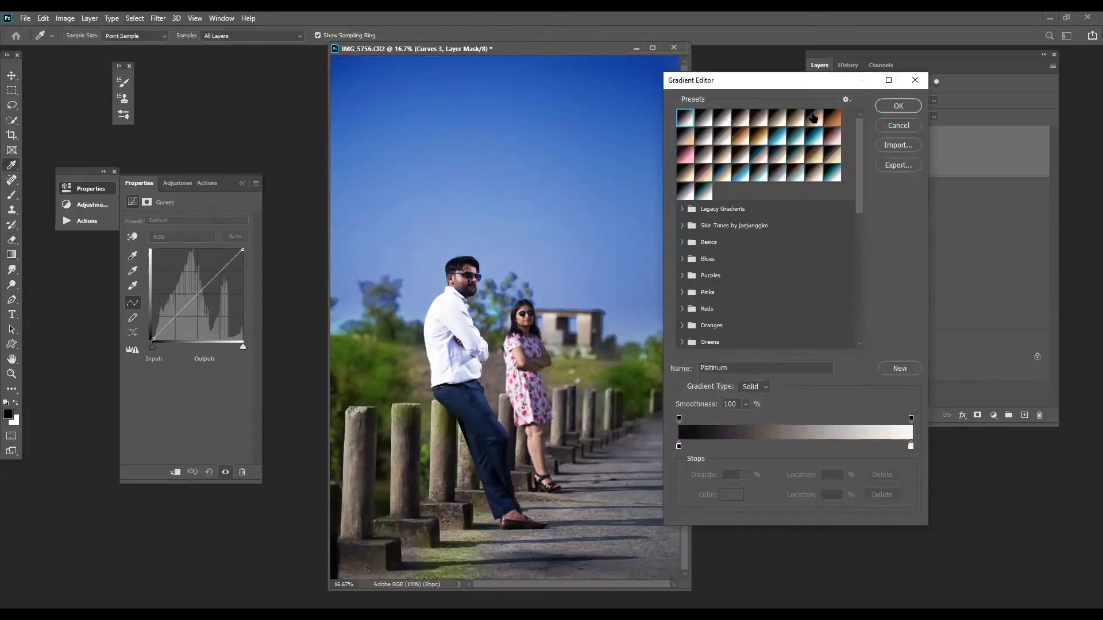
pyautogui.click(898, 106)
pyautogui.moveTo(511, 235); pyautogui.dragTo(510, 539)
pyautogui.hotkey('ctrl', 'z')
pyautogui.moveTo(509, 151); pyautogui.dragTo(503, 574)
pyautogui.hotkey('ctrl', 'z')
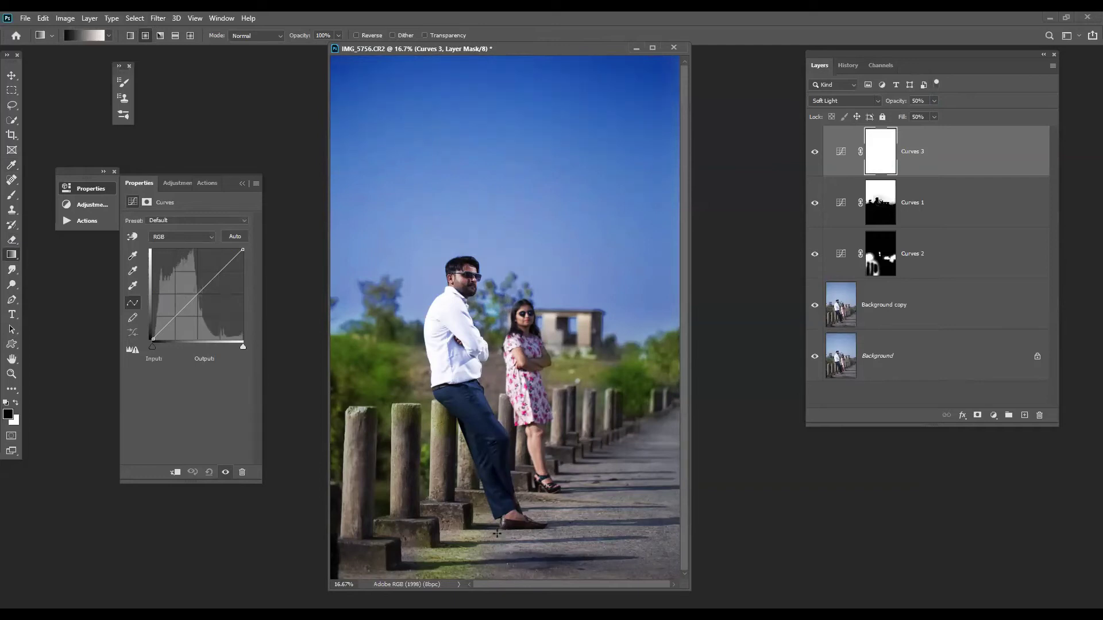
pyautogui.moveTo(500, 301); pyautogui.dragTo(507, 482)
pyautogui.hotkey('ctrl', 'z')
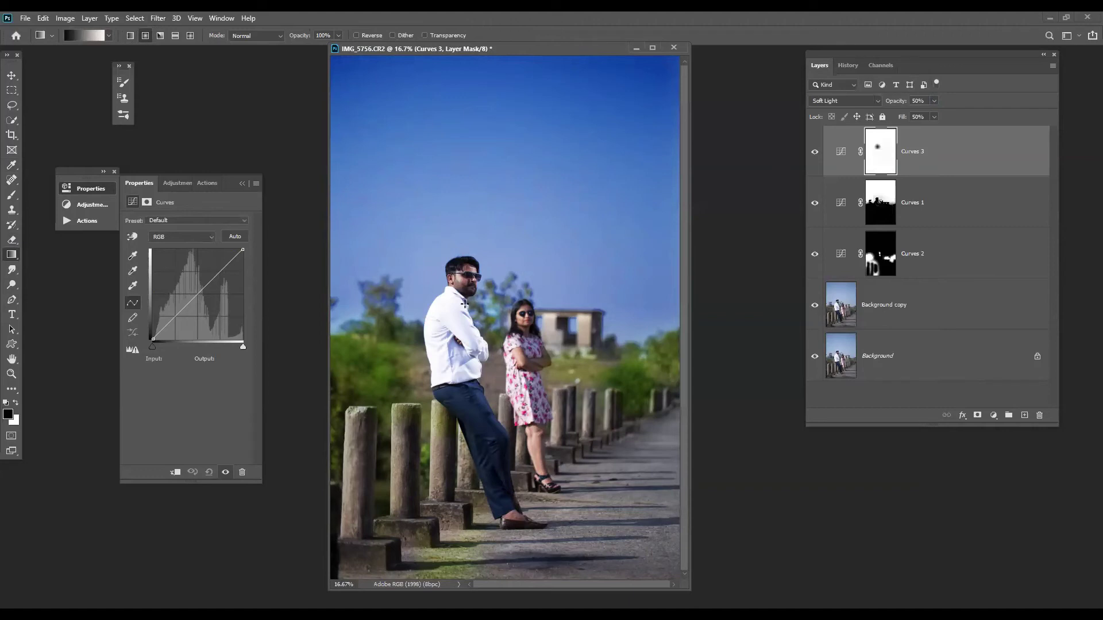
pyautogui.hotkey('ctrl', 'z')
pyautogui.moveTo(454, 249); pyautogui.dragTo(718, 382)
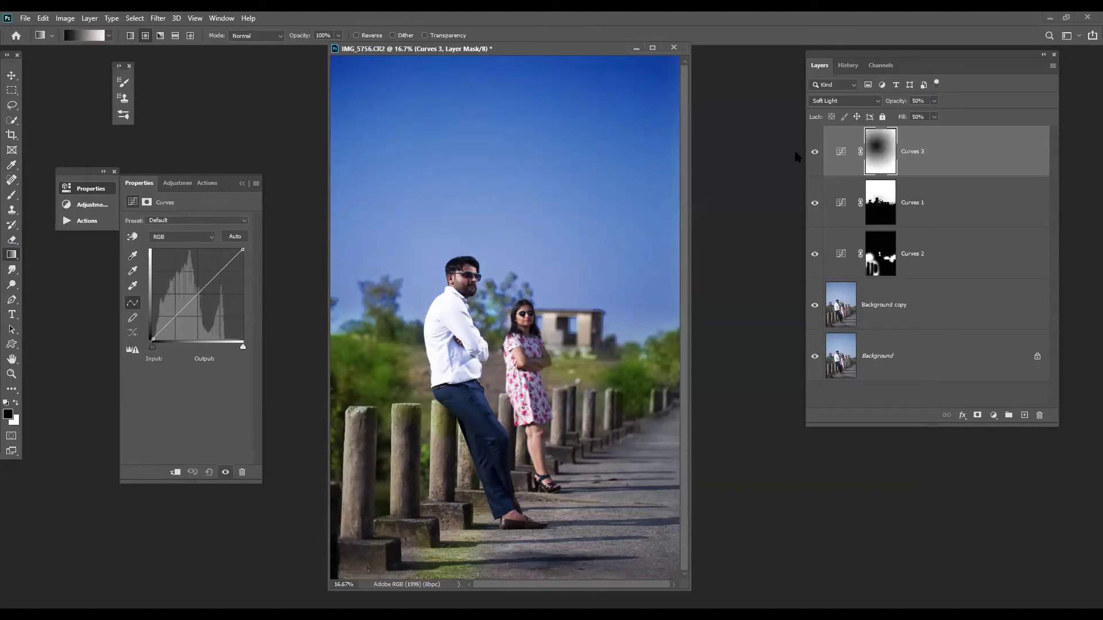
# - Compare the photo with and without Curves 3 and delete that layer
pyautogui.click(814, 151)
pyautogui.click(814, 152)
pyautogui.keyDown('ctrl'); pyautogui.click(985, 196); pyautogui.keyUp('ctrl')
pyautogui.keyDown('ctrl'); pyautogui.click(972, 281); pyautogui.keyUp('ctrl')
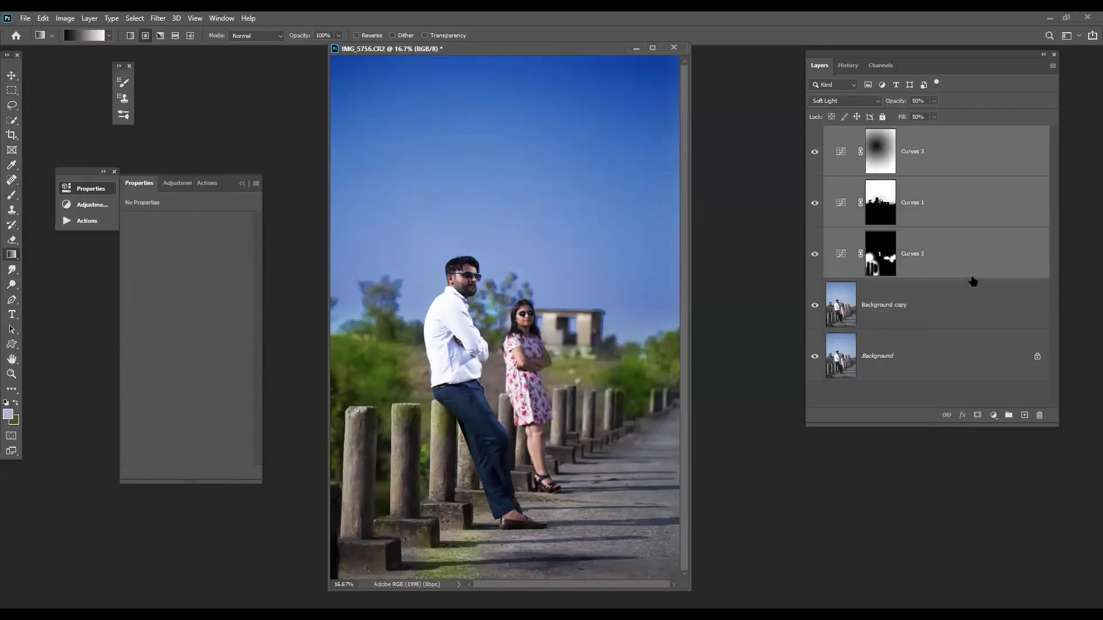
pyautogui.click(978, 207)
pyautogui.moveTo(976, 153); pyautogui.dragTo(1039, 415)
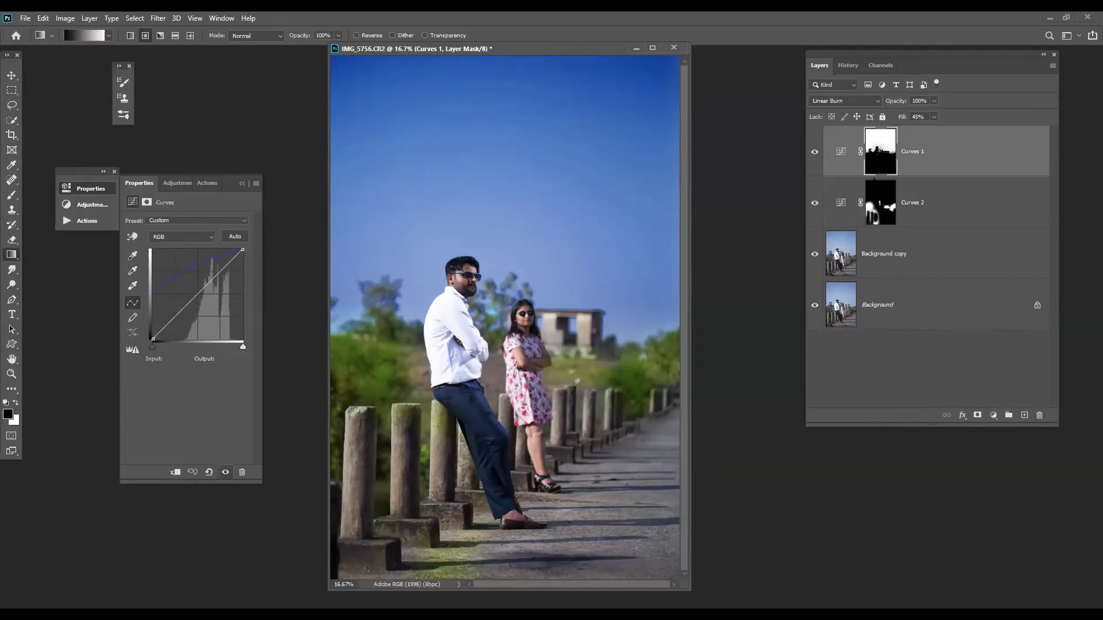
# - Reset the Curves 1 adjustment to its default curve settings
pyautogui.click(839, 158)
pyautogui.click(176, 240)
pyautogui.click(204, 431)
pyautogui.click(208, 472)
pyautogui.click(208, 473)
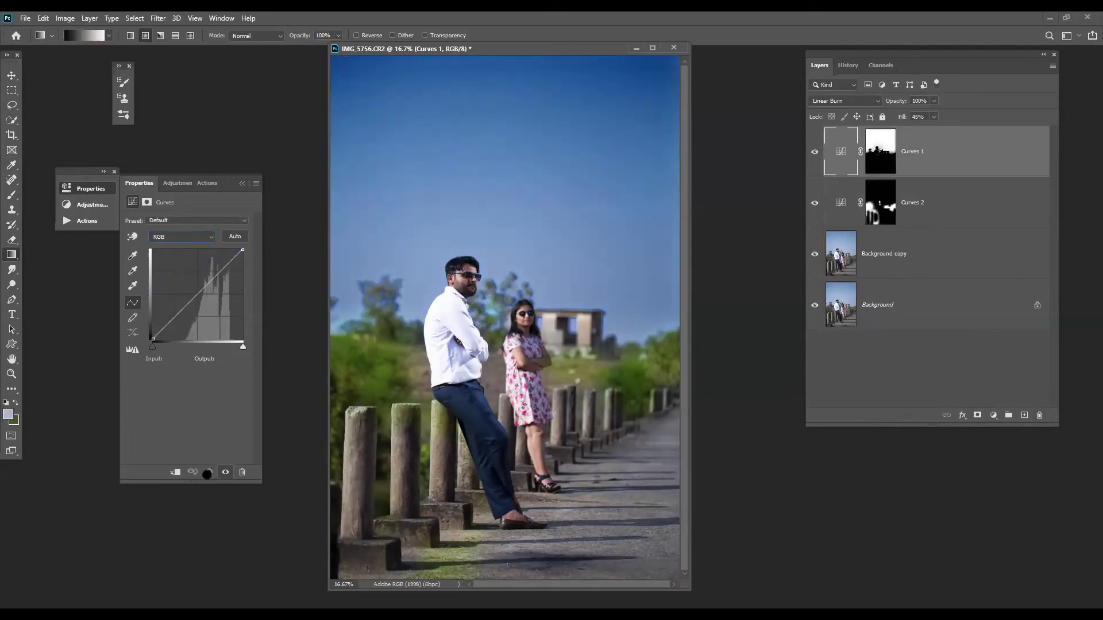
# - Raise the midtones of the green channel curve in the Curves 1 adjustment
pyautogui.click(173, 237)
pyautogui.click(183, 259)
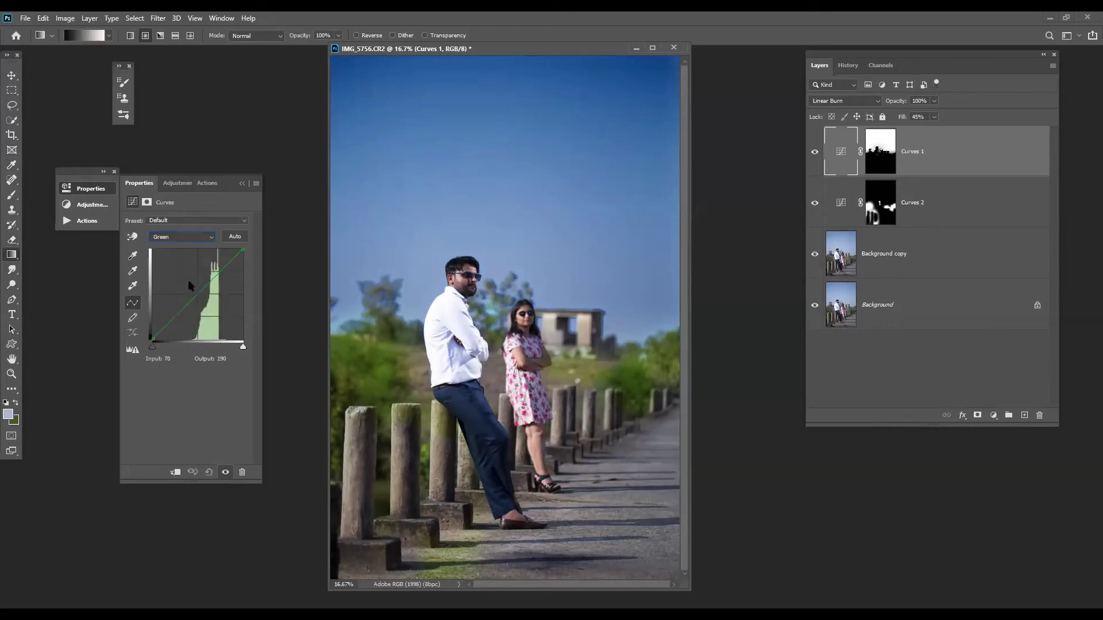
pyautogui.moveTo(199, 289); pyautogui.dragTo(214, 310)
# - Bend the red channel curve of Curves 1 upward with a point at input 62, output 200
pyautogui.click(175, 237)
pyautogui.click(172, 272)
pyautogui.click(179, 237)
pyautogui.click(170, 247)
pyautogui.click(171, 239)
pyautogui.click(171, 255)
pyautogui.moveTo(201, 290); pyautogui.dragTo(175, 270)
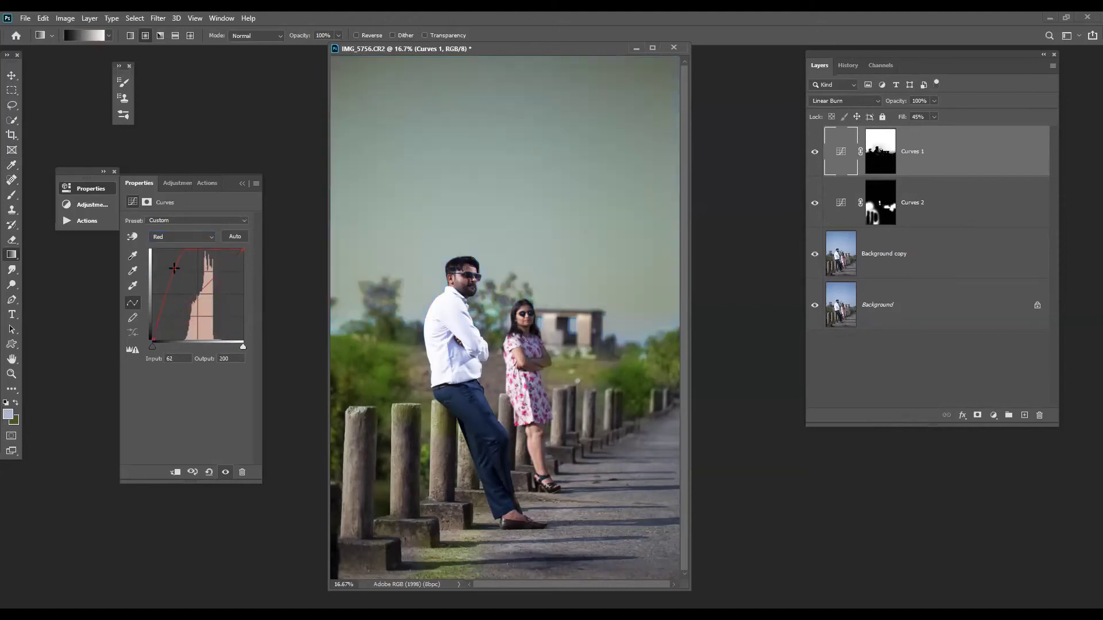
# - Compare Color Burn with Linear Burn for Curves 1, keep Linear Burn, and move the red curve point to input 77, output 184
pyautogui.click(848, 103)
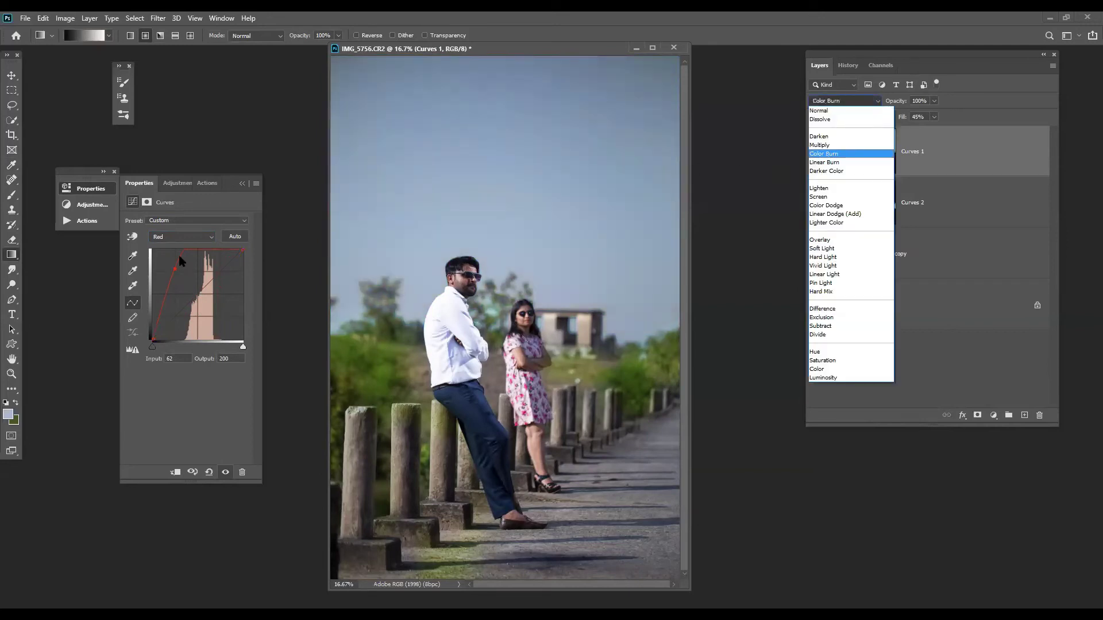
pyautogui.press('Down')
pyautogui.press('Return')
pyautogui.moveTo(175, 269); pyautogui.dragTo(188, 280)
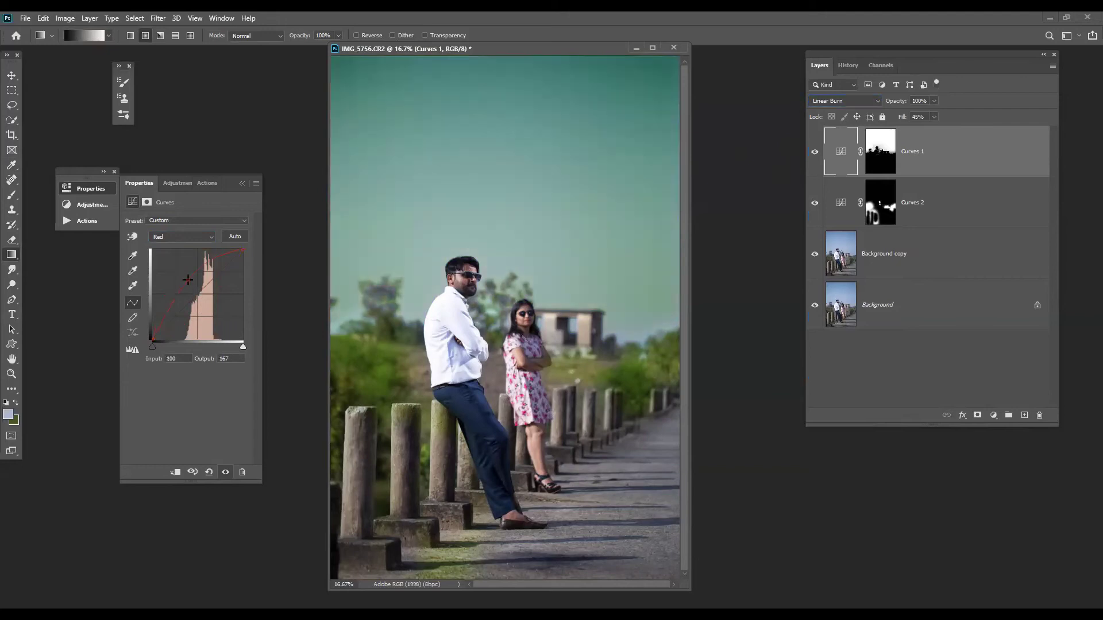
# - Pull the blue channel curve of Curves 1 down with a point at about input 188, output 70
pyautogui.click(172, 237)
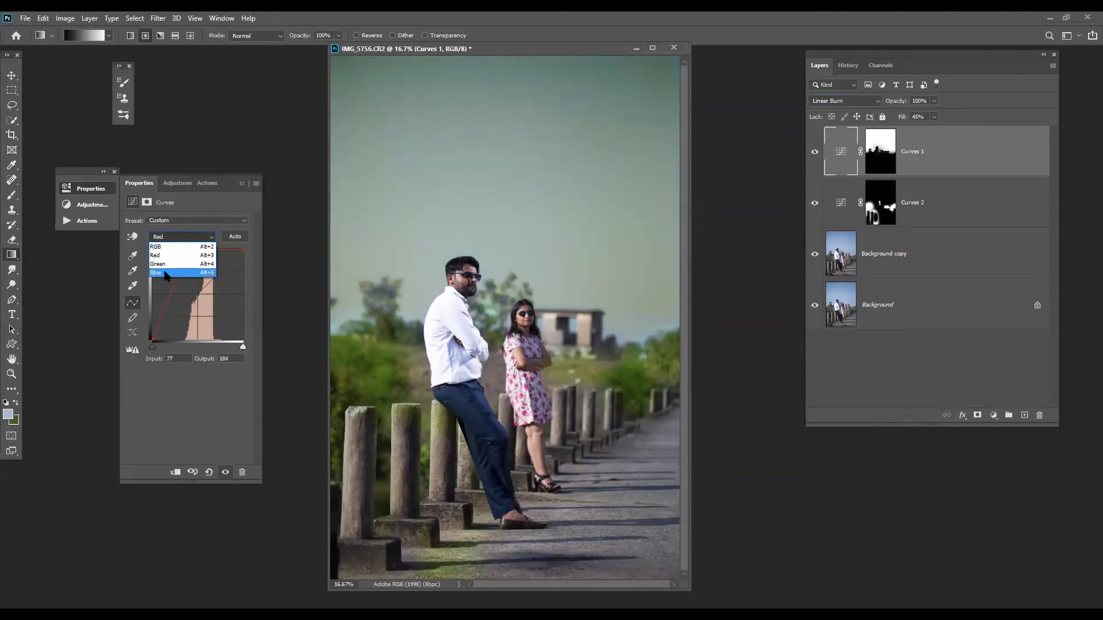
pyautogui.click(165, 273)
pyautogui.moveTo(224, 297); pyautogui.dragTo(218, 314)
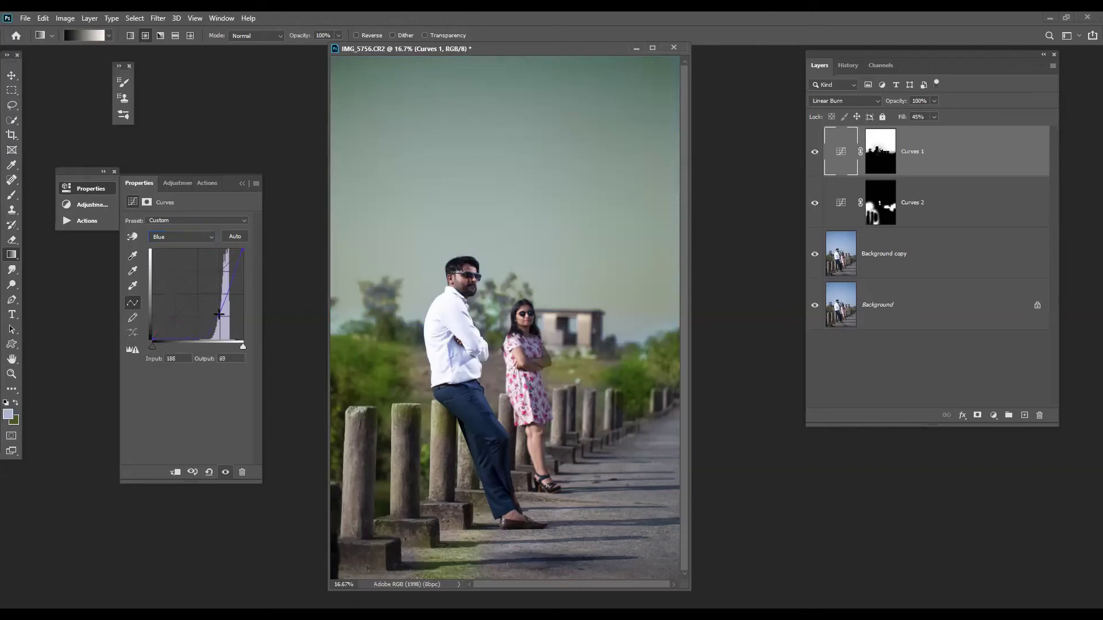
# - Move the green curve point to input 92, output 188, and keep Curves 1 blending in Linear Burn
pyautogui.click(181, 237)
pyautogui.click(172, 264)
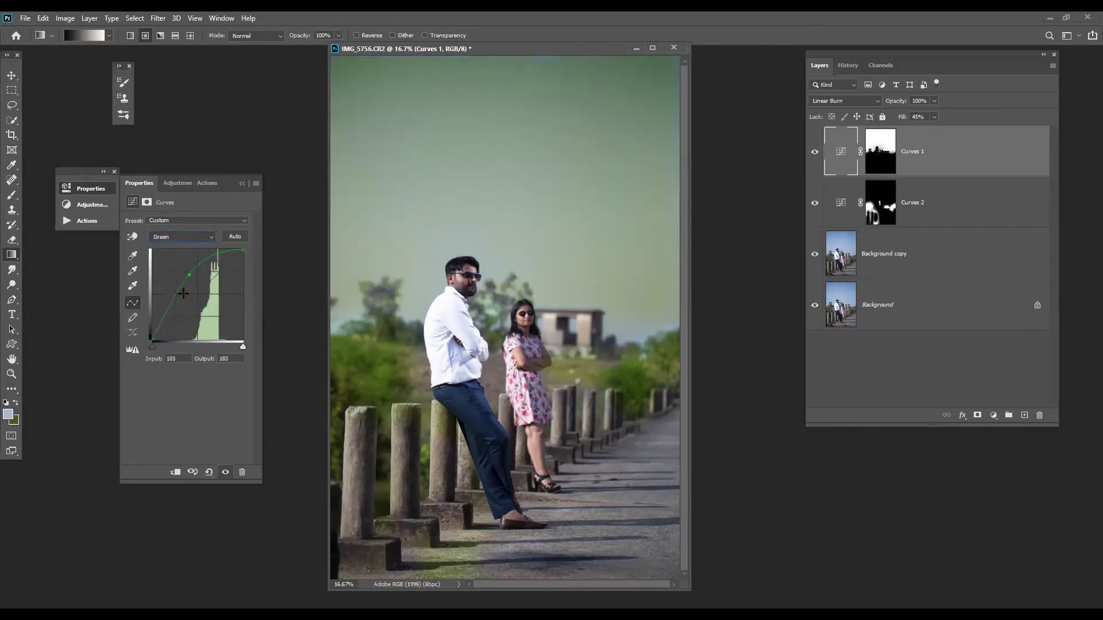
pyautogui.moveTo(189, 274); pyautogui.dragTo(184, 274)
pyautogui.click(827, 102)
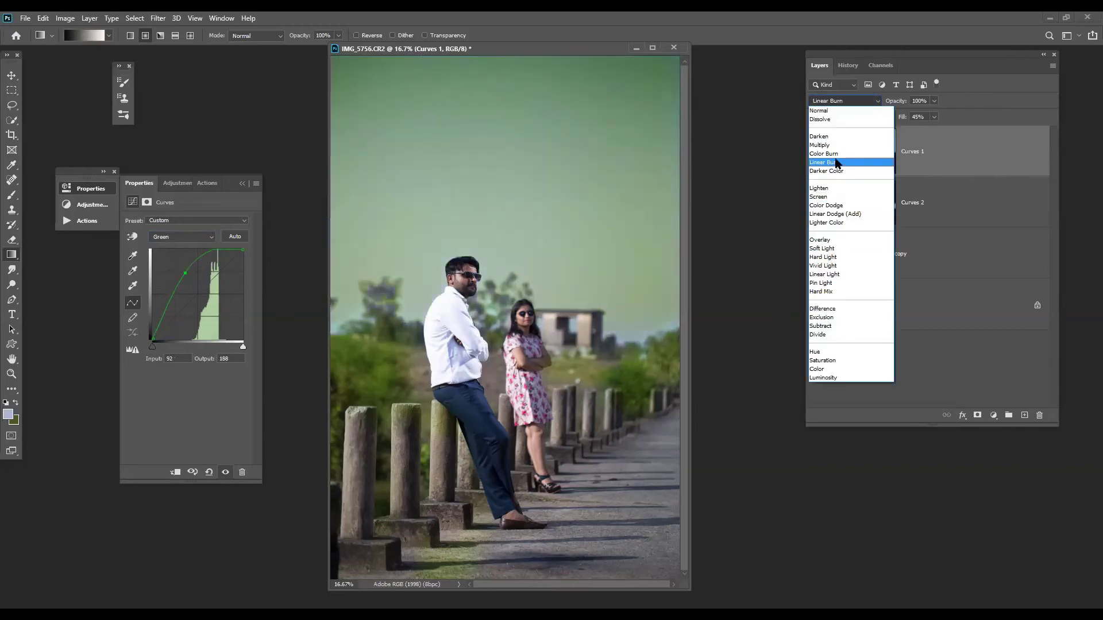
pyautogui.click(836, 162)
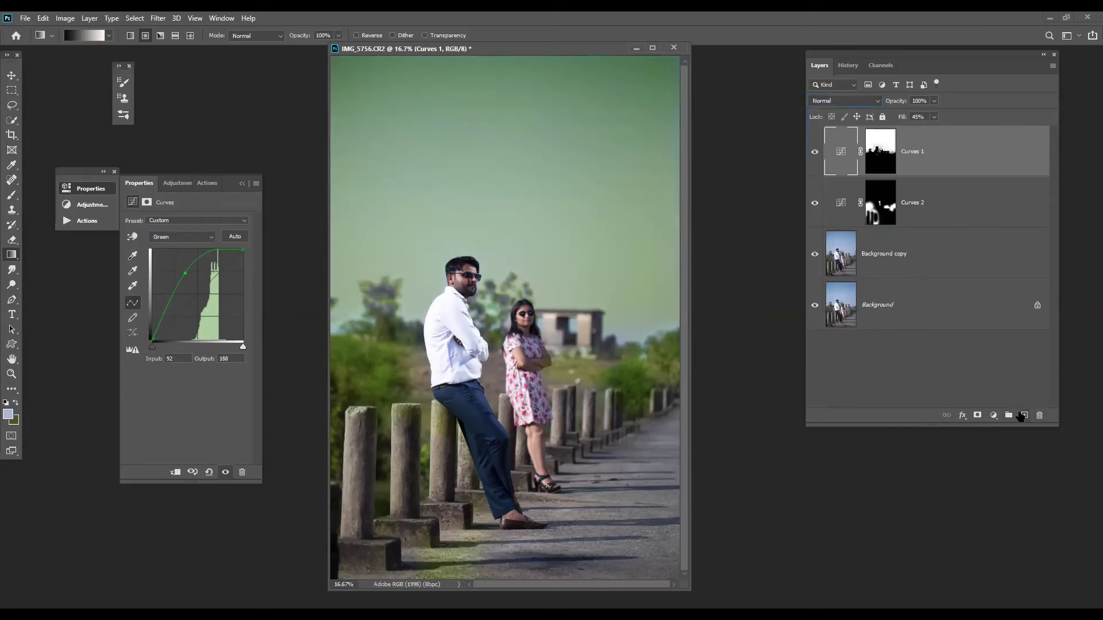
# - Add an empty layer above Curves 1 and set the foreground colour to a saturated orange with a hue of 41°
pyautogui.click(1024, 415)
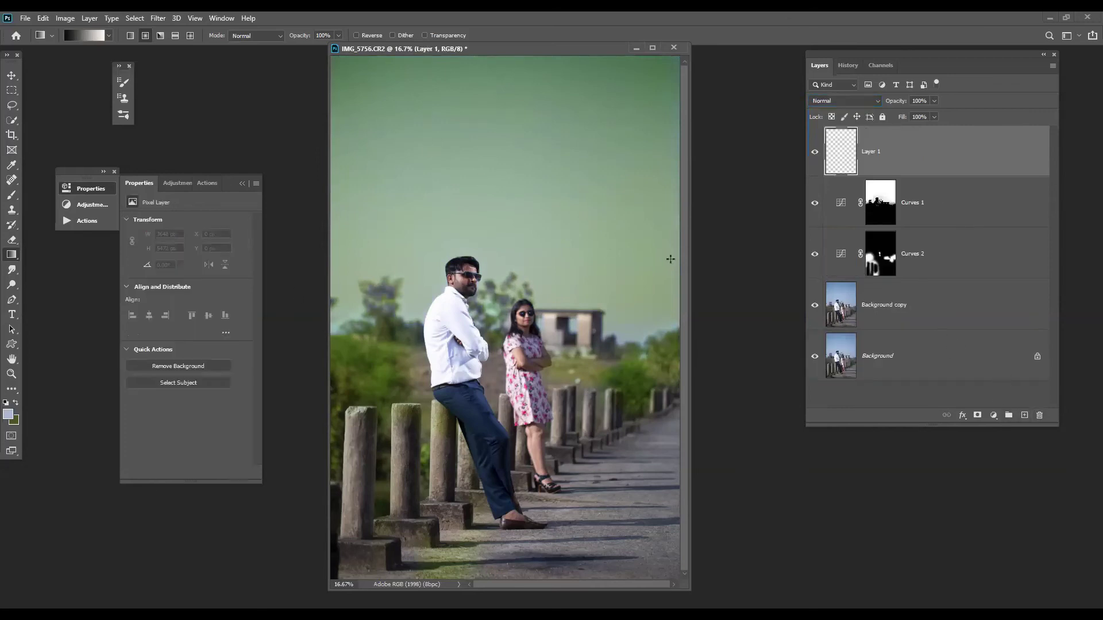
pyautogui.click(8, 414)
pyautogui.moveTo(828, 218); pyautogui.dragTo(832, 247)
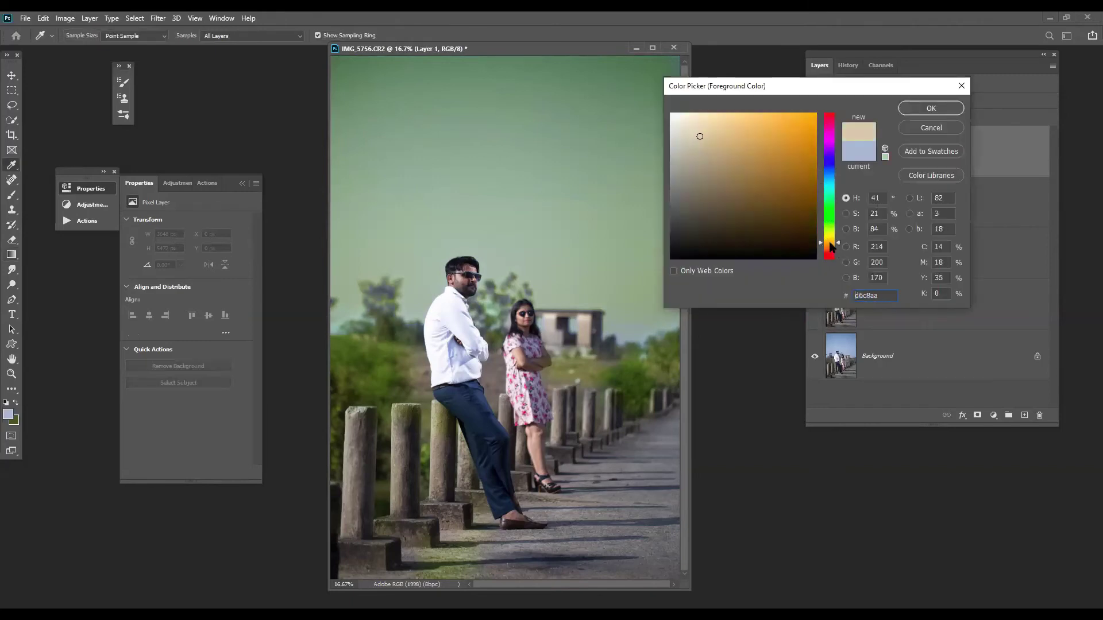
pyautogui.click(812, 165)
pyautogui.click(927, 108)
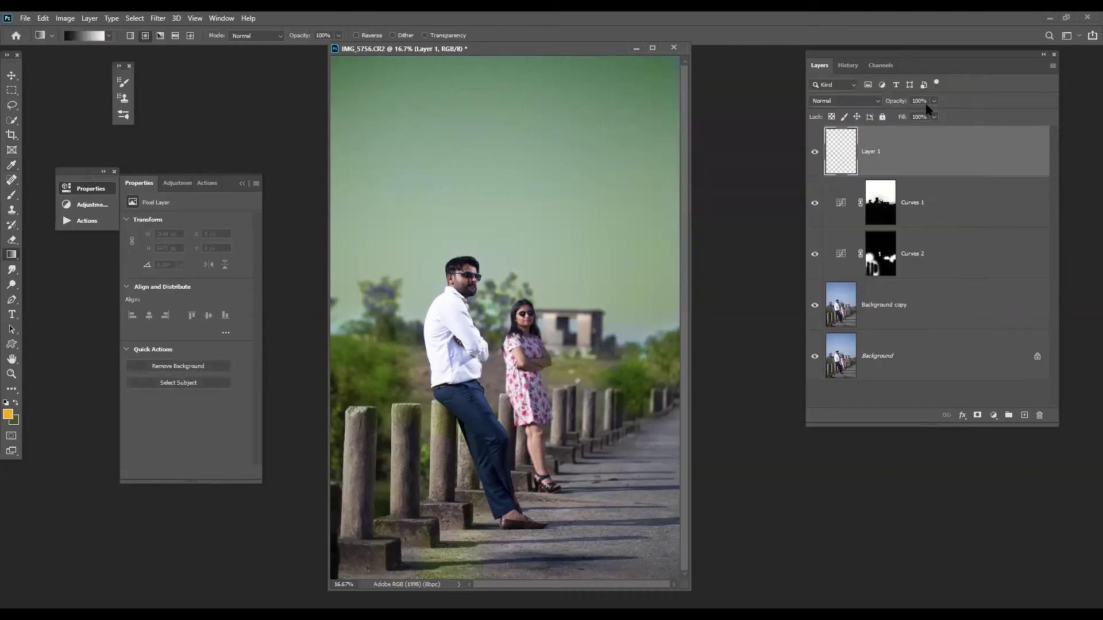
# - Delete the empty Layer 1 and add an orange Solid Color fill layer using #ffae00 above Curves 1
pyautogui.moveTo(953, 165); pyautogui.dragTo(1039, 414)
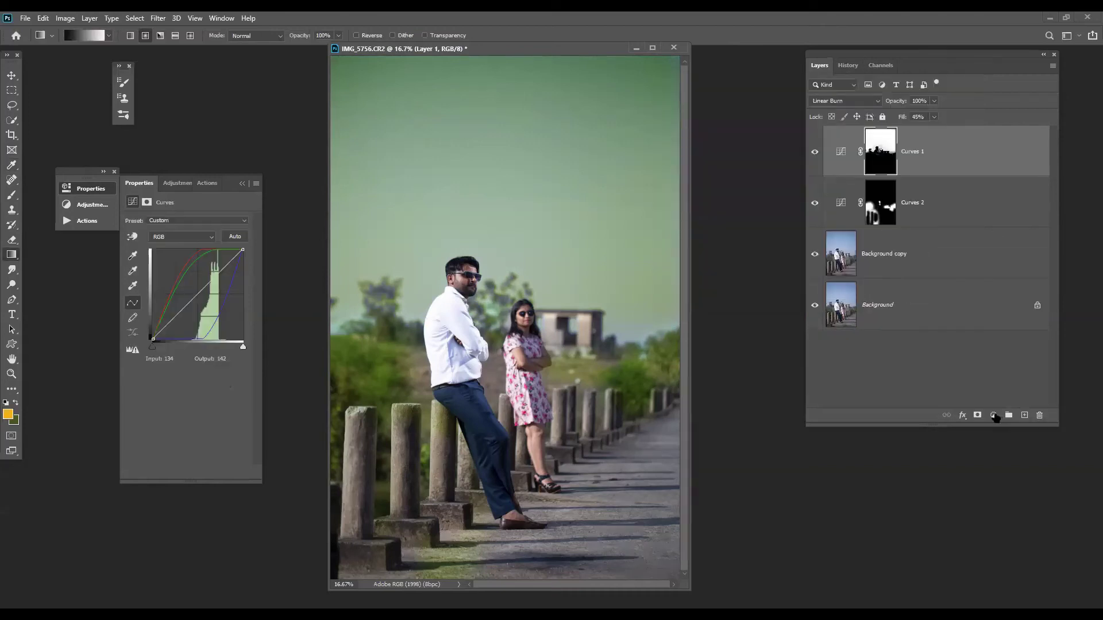
pyautogui.click(994, 414)
pyautogui.click(1016, 209)
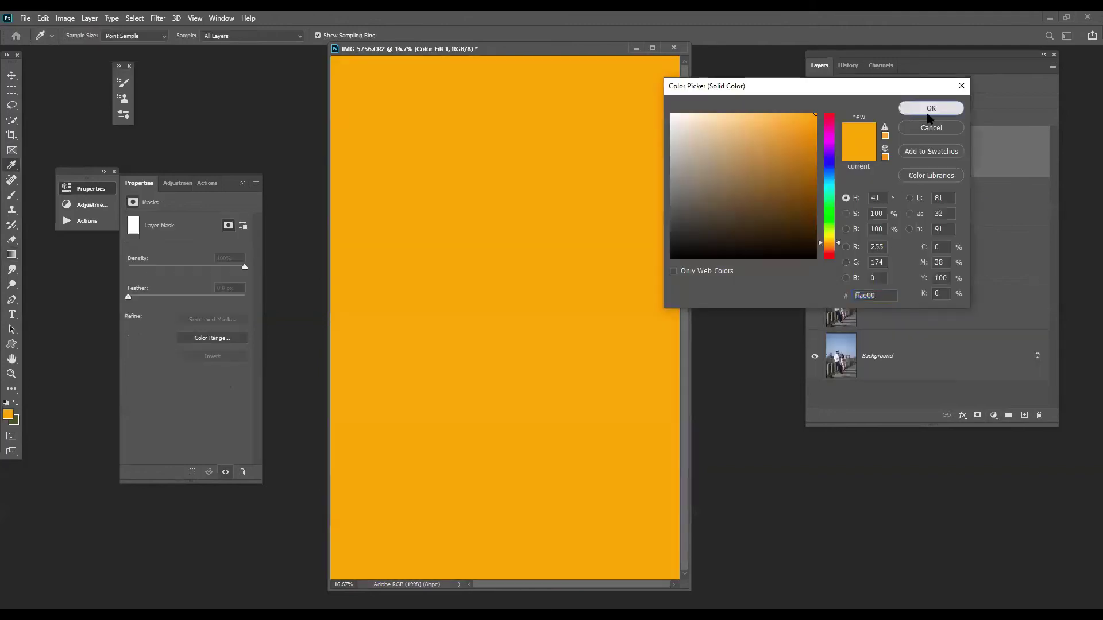
pyautogui.click(931, 109)
# - Set up the Gradient tool as a radial gradient with default black and white colours and the Platinum gradient
pyautogui.press('g')
pyautogui.press('d')
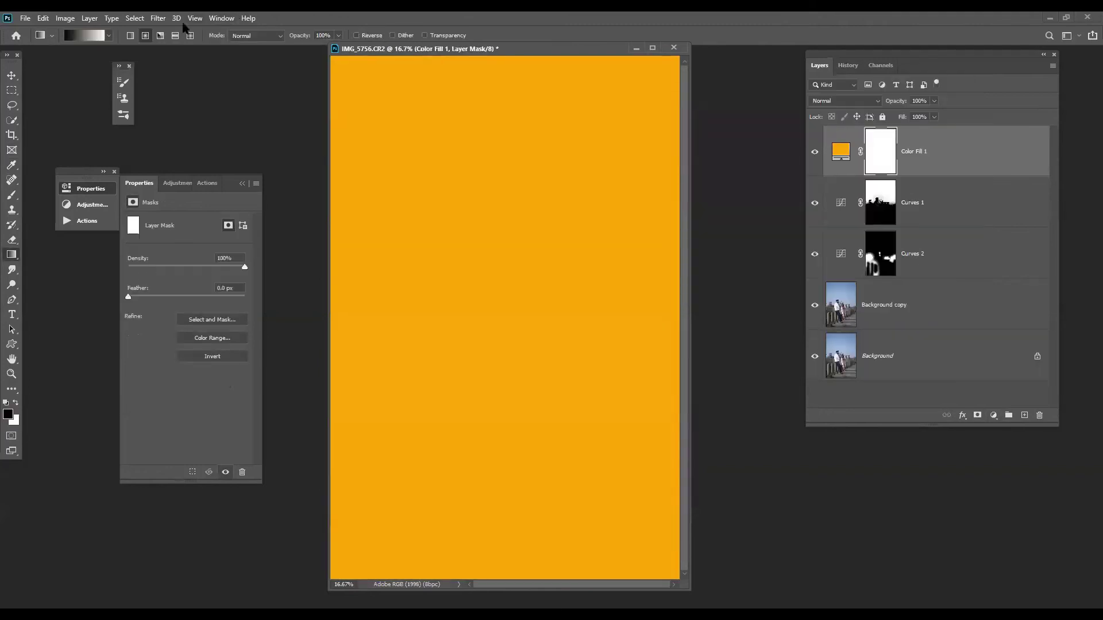
pyautogui.click(145, 37)
pyautogui.moveTo(425, 151); pyautogui.dragTo(423, 319)
pyautogui.hotkey('ctrl', 'z')
pyautogui.click(86, 36)
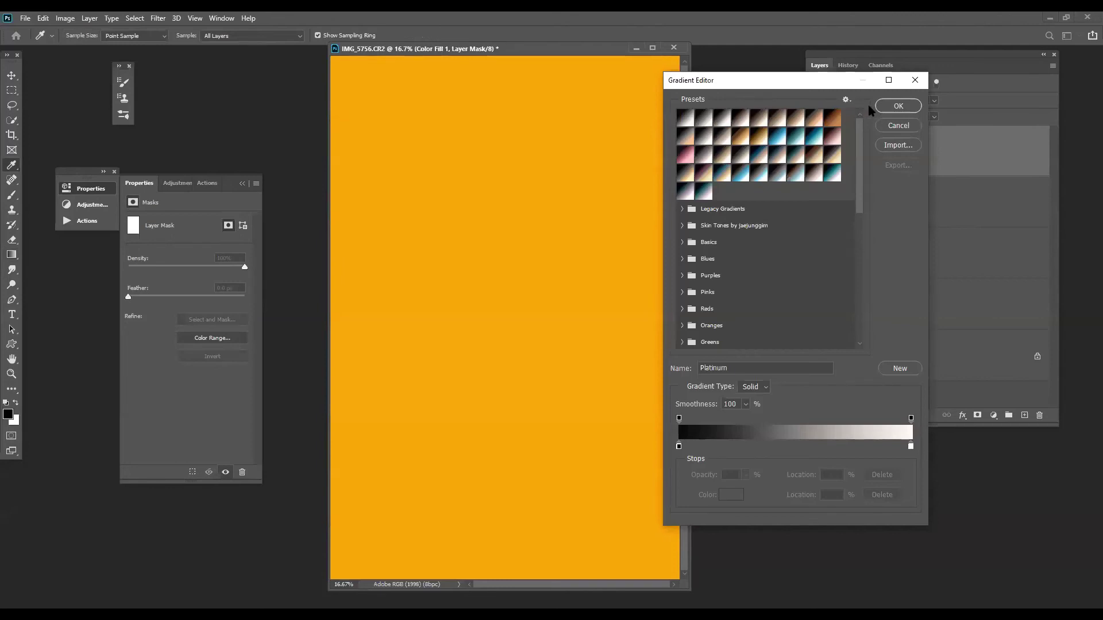
pyautogui.click(899, 105)
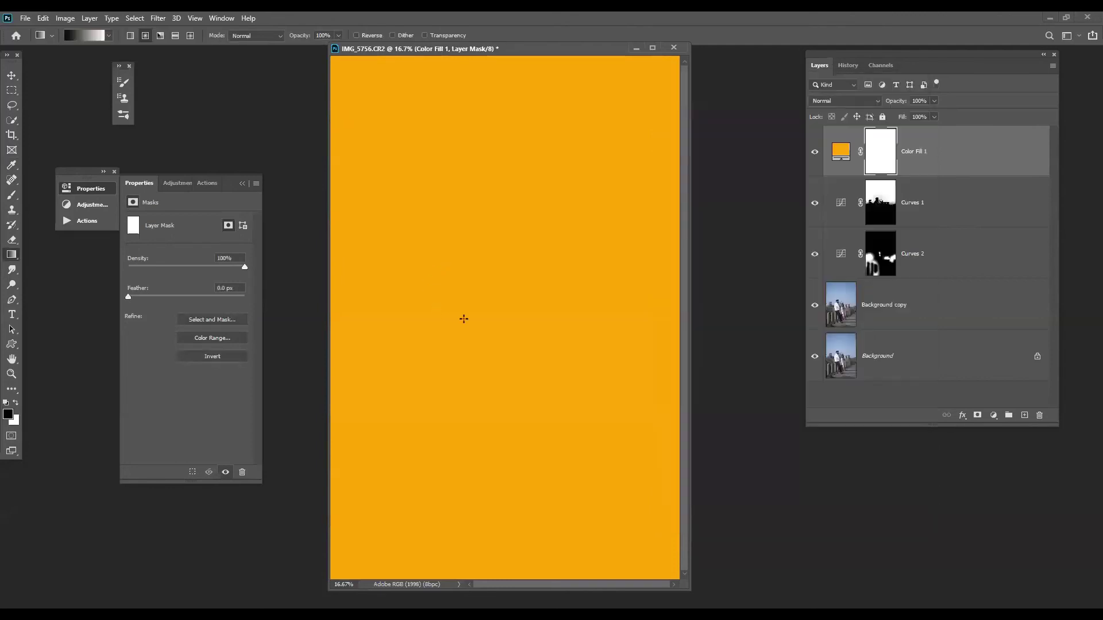
# - Draw a radial gradient on the Color Fill 1 mask from the photo's upper right toward its lower left corner
pyautogui.moveTo(453, 310); pyautogui.dragTo(357, 84)
pyautogui.moveTo(395, 238); pyautogui.dragTo(641, 462)
pyautogui.hotkey('ctrl', 'z')
pyautogui.moveTo(646, 250); pyautogui.dragTo(241, 594)
# - Set the blend mode of the Color Fill 1 layer to Soft Light
pyautogui.click(835, 101)
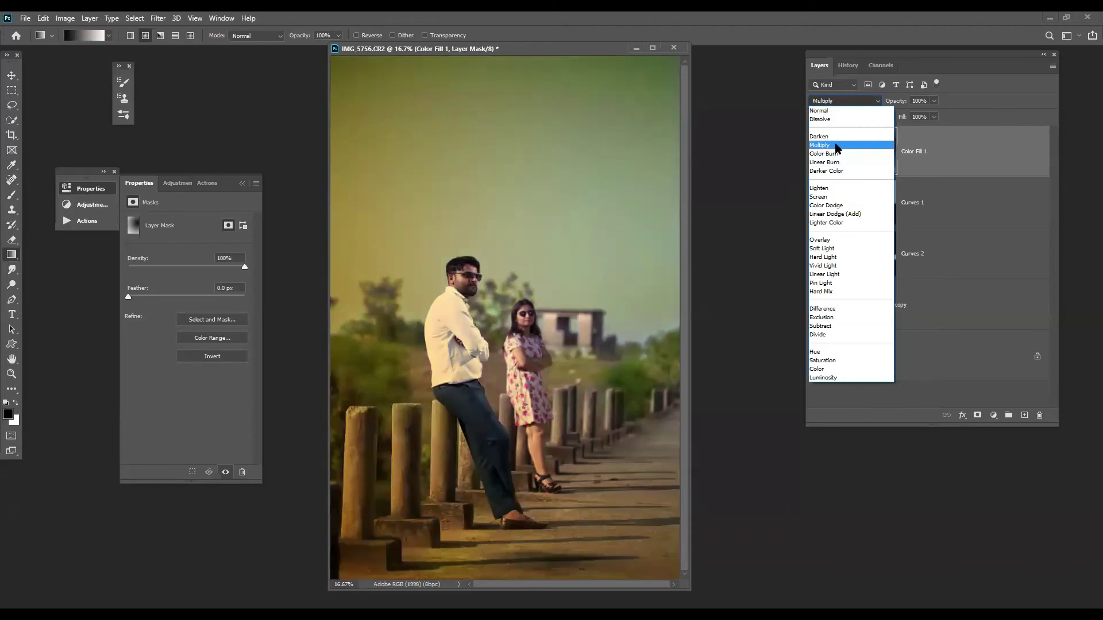
pyautogui.click(829, 249)
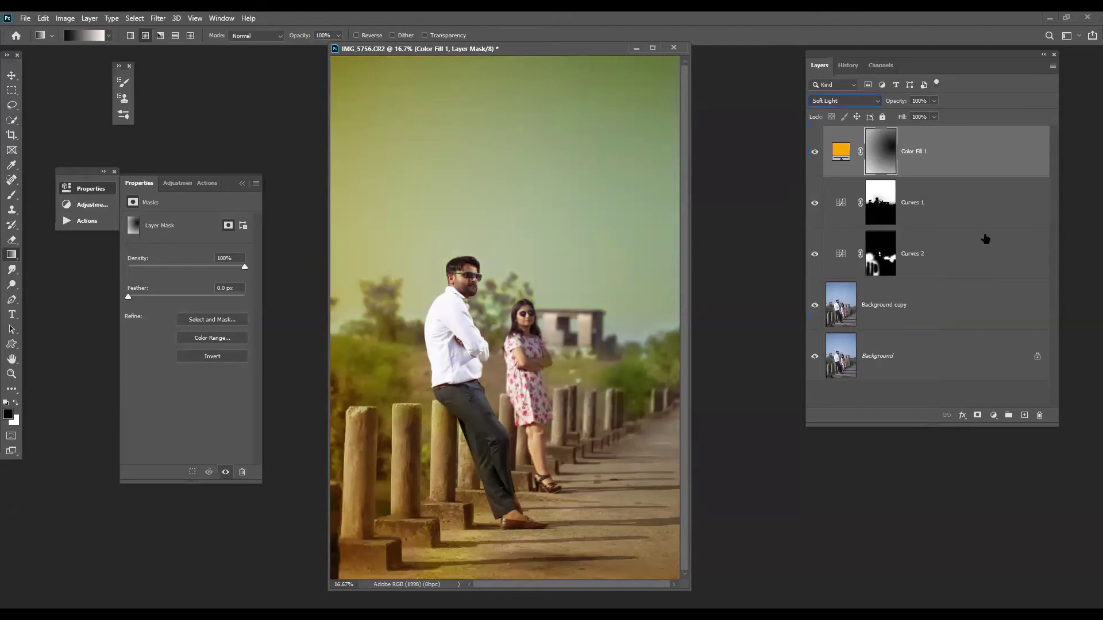
pyautogui.keyDown('shift'); pyautogui.click(980, 205); pyautogui.keyUp('shift')
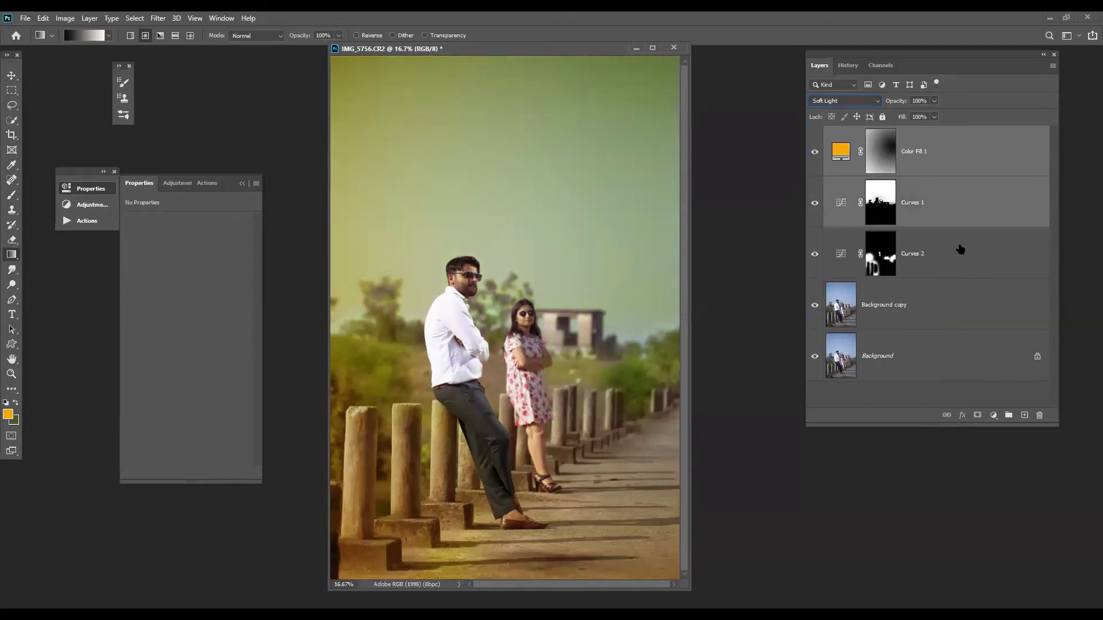
pyautogui.click(959, 170)
# - Close IMG_5756.CR2 without saving and open IMG_5874.CR2 with its existing Camera Raw settings
pyautogui.hotkey('ctrl', 'w')
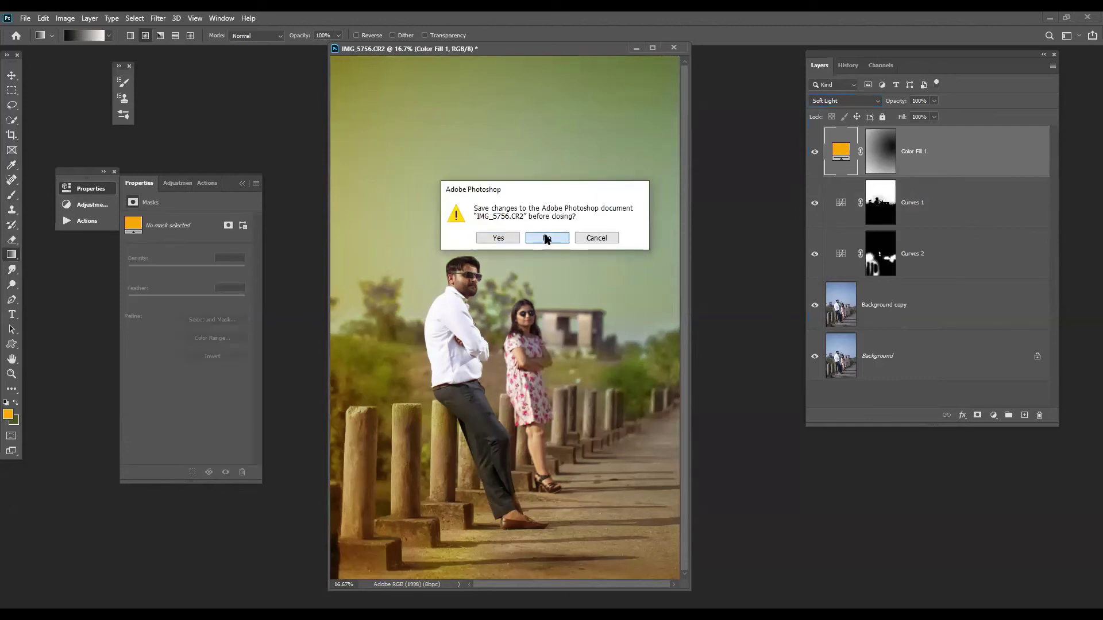
pyautogui.press('n')
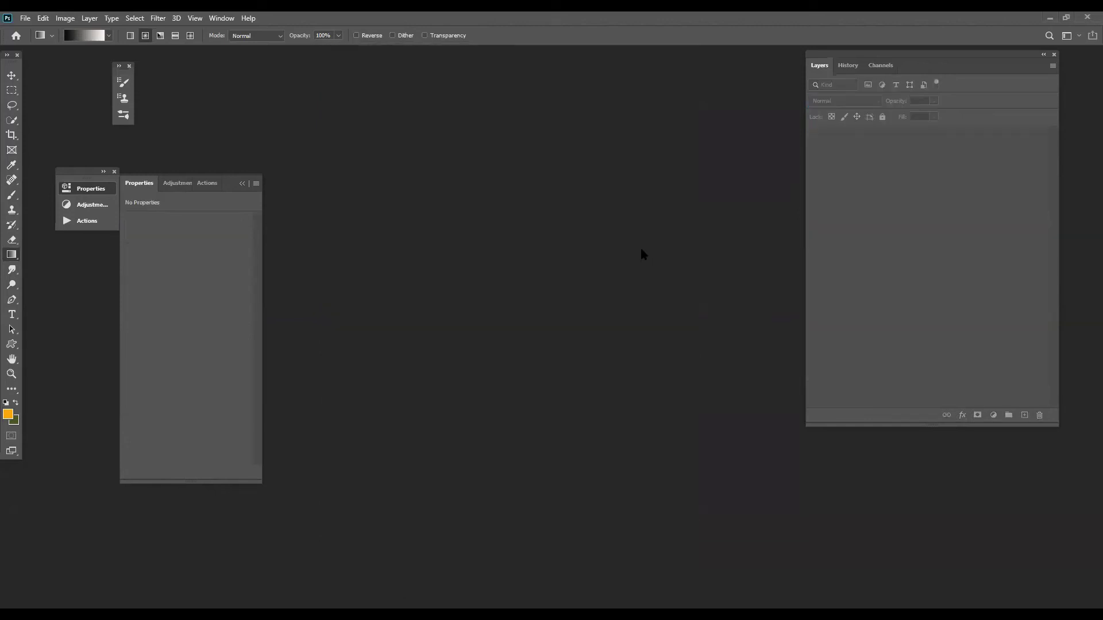
pyautogui.hotkey('ctrl', 'o')
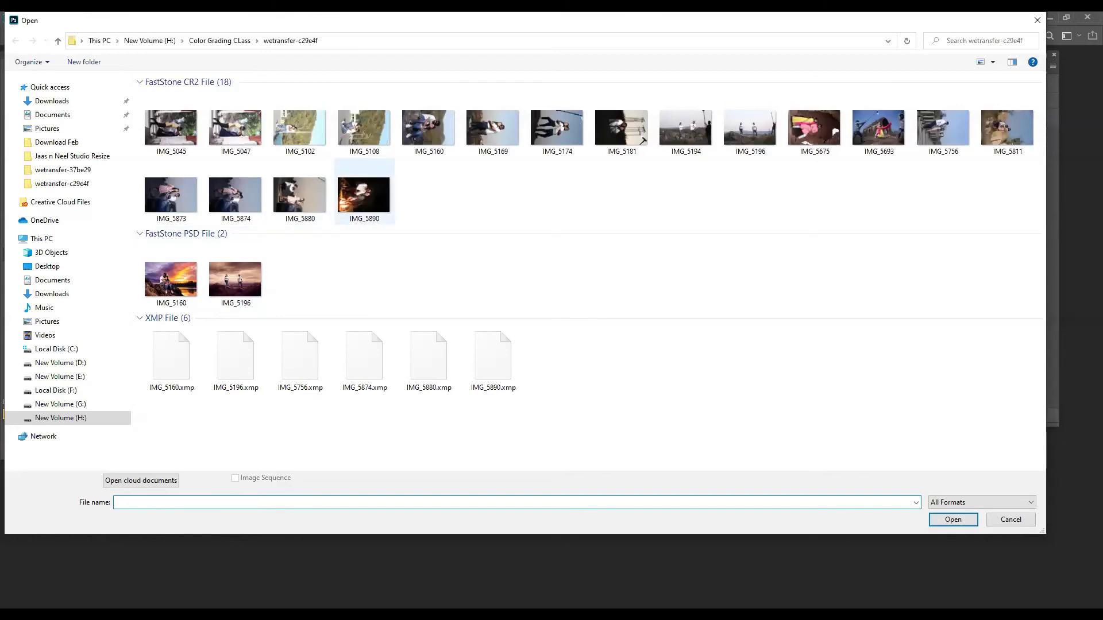
pyautogui.doubleClick(213, 211)
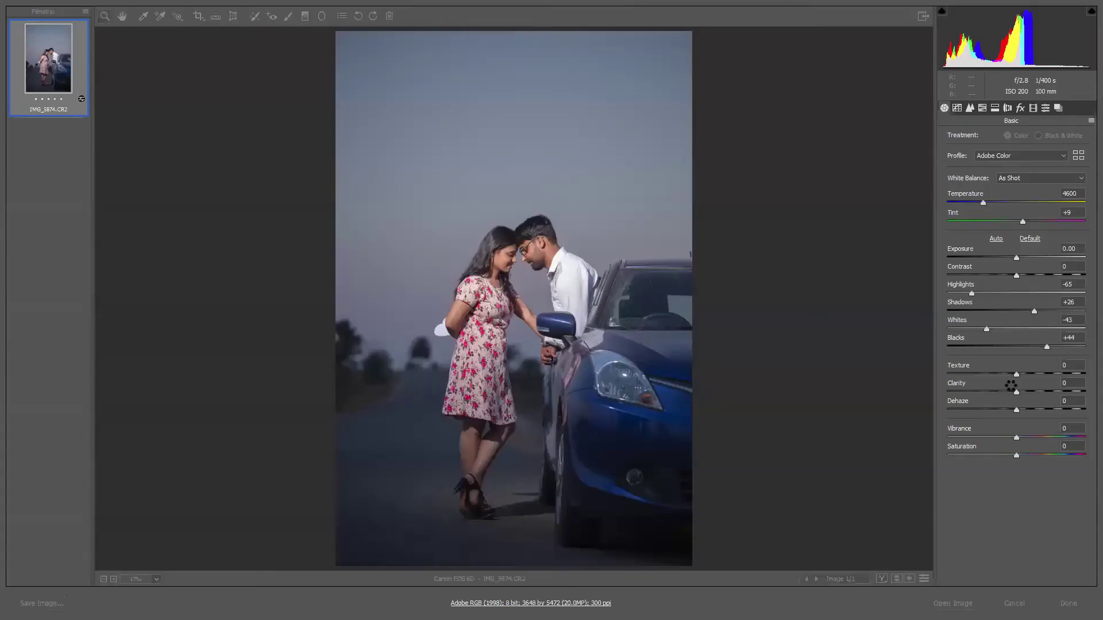
pyautogui.press('Return')
# - Duplicate the Background layer and mask the copy with an automatic Select Subject selection of the couple
pyautogui.moveTo(916, 170); pyautogui.dragTo(1017, 408)
pyautogui.moveTo(951, 173); pyautogui.dragTo(1023, 415)
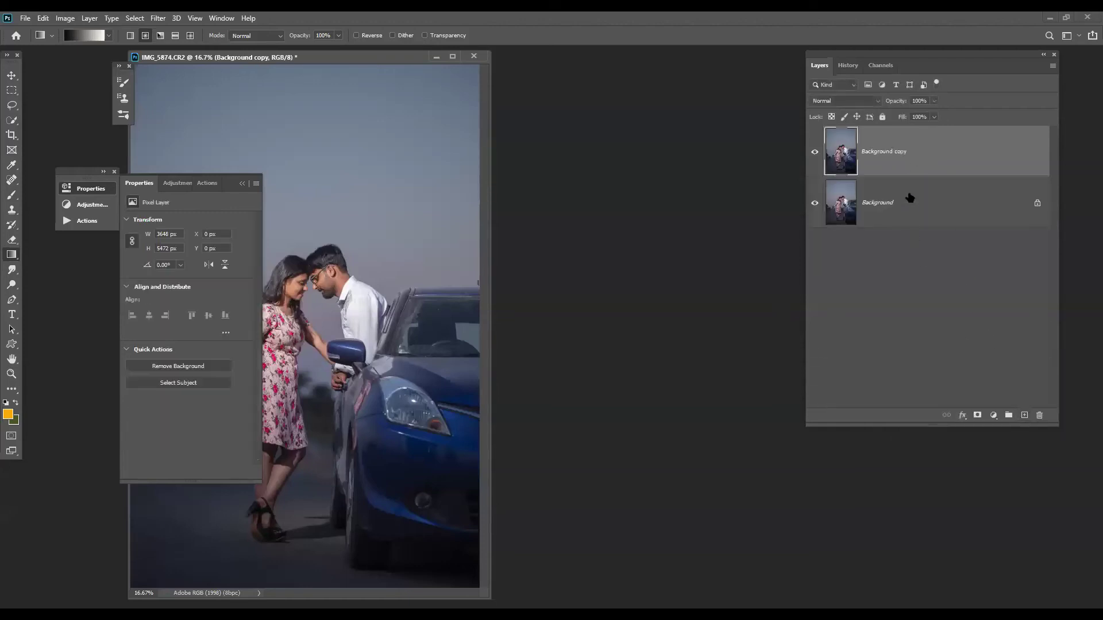
pyautogui.press('w')
pyautogui.click(322, 36)
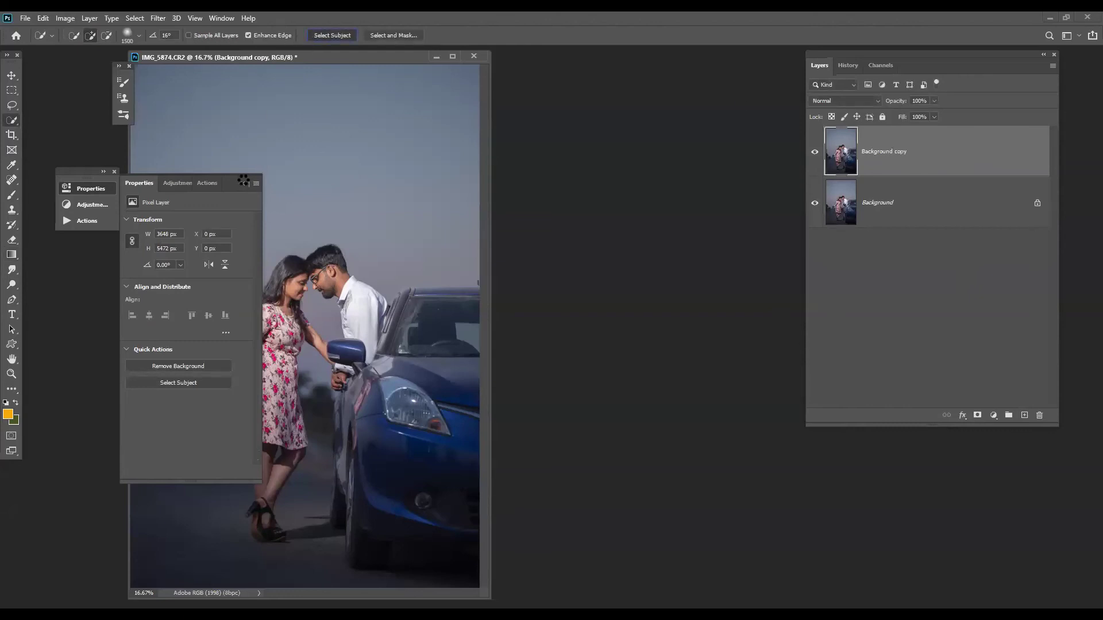
pyautogui.click(453, 56)
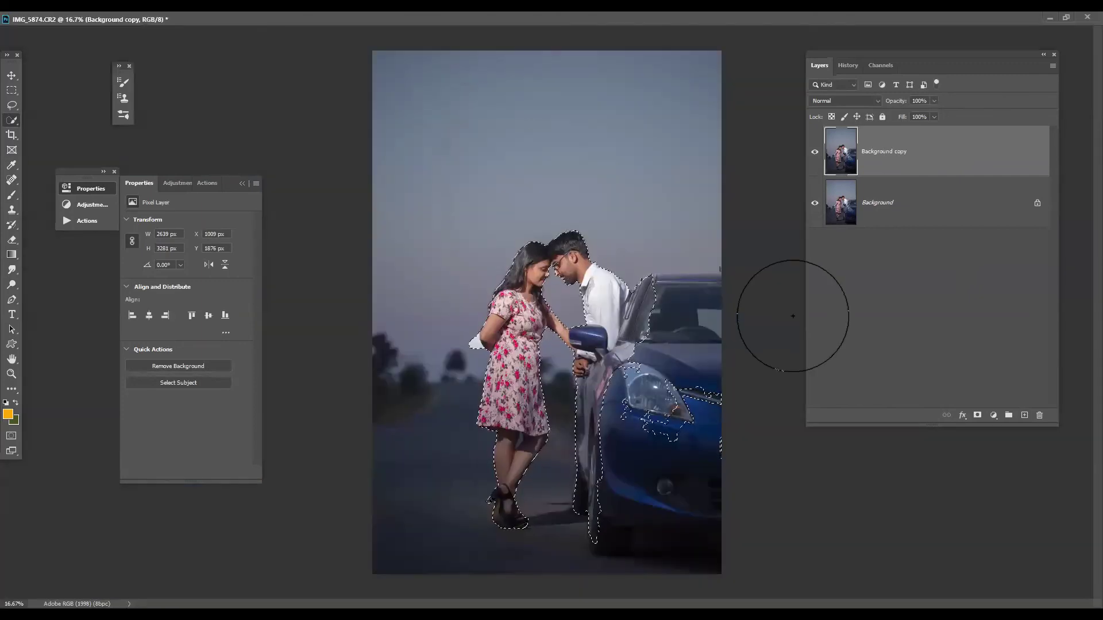
pyautogui.click(977, 415)
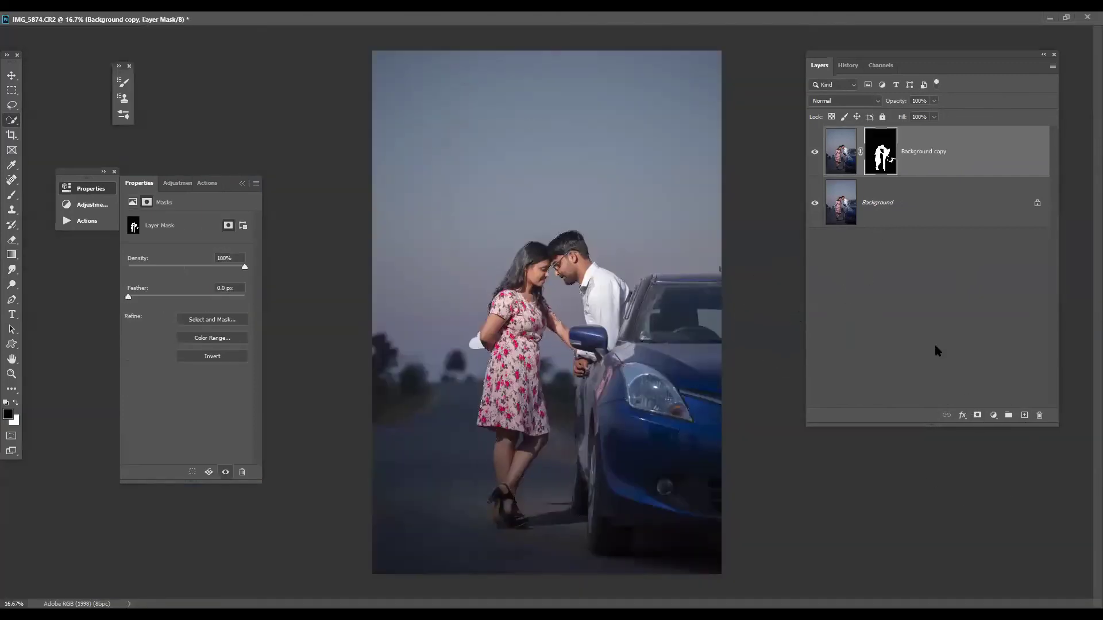
# - Add an empty layer directly above Background and try a Paint Bucket fill with the orange foreground colour
pyautogui.click(913, 210)
pyautogui.click(1024, 414)
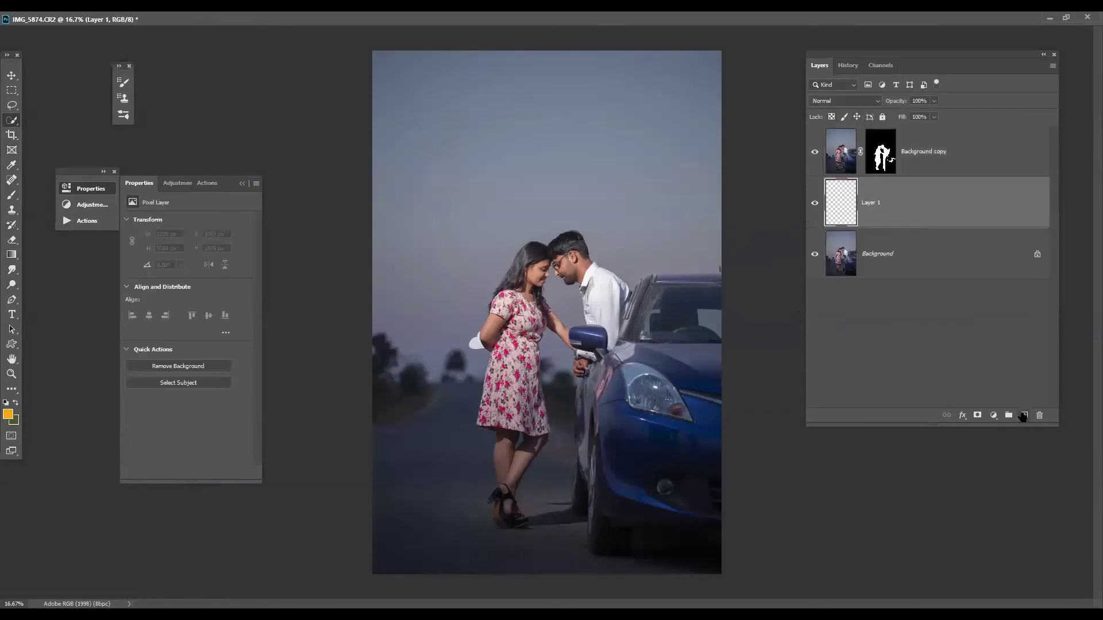
pyautogui.press('g')
pyautogui.rightClick(12, 196)
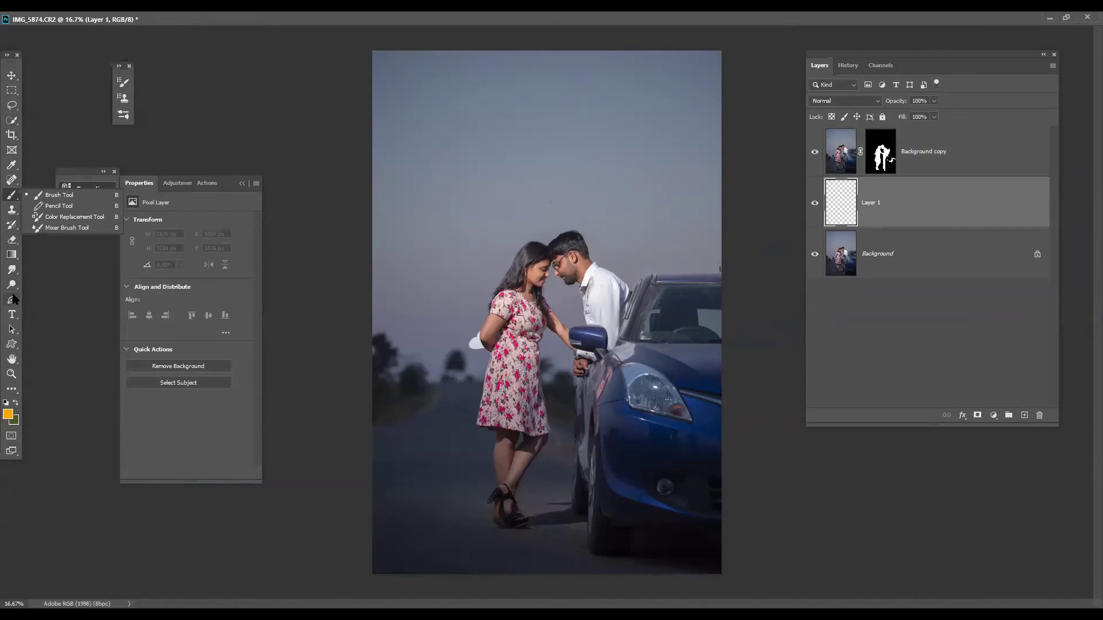
pyautogui.rightClick(12, 257)
pyautogui.click(58, 265)
pyautogui.click(445, 230)
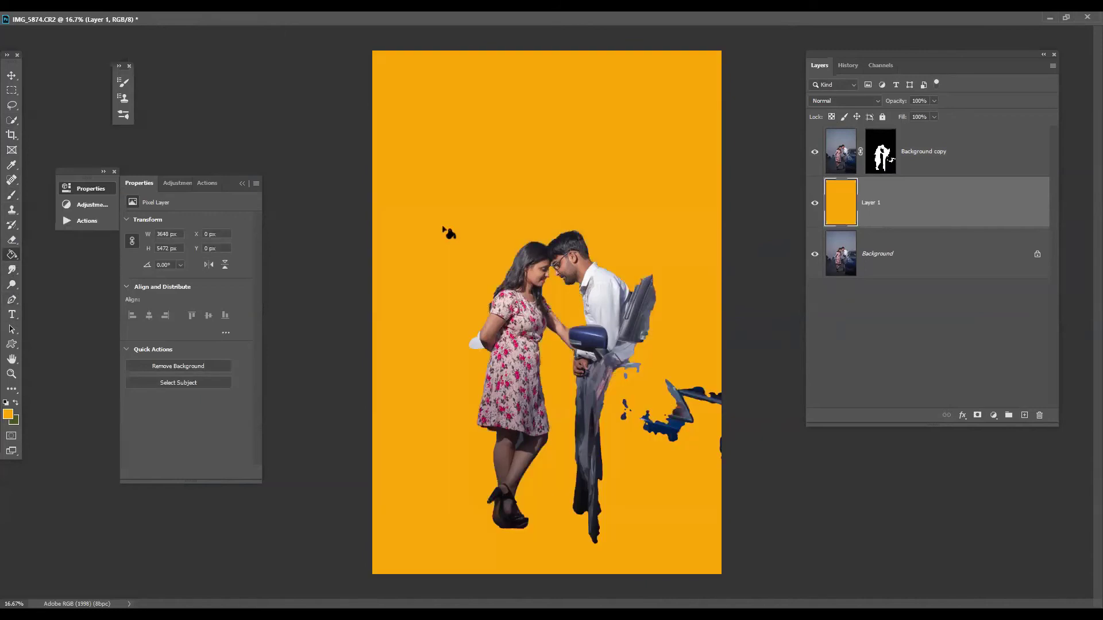
pyautogui.hotkey('ctrl', 'z')
# - Set the foreground colour to black #000000 and fill Layer 1 with it
pyautogui.press('x')
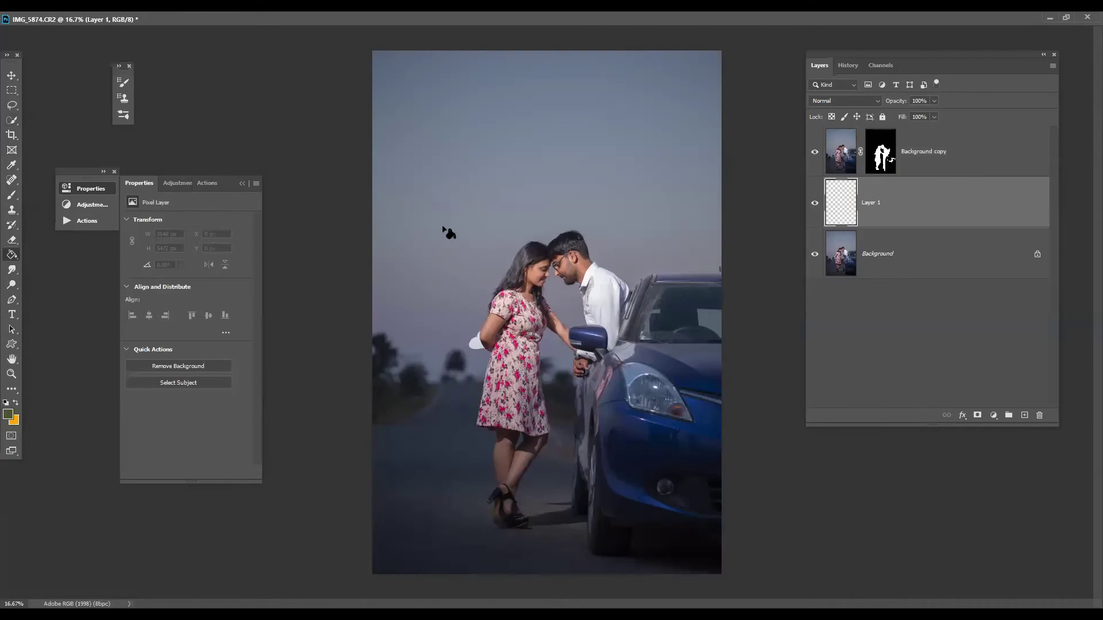
pyautogui.click(7, 414)
pyautogui.moveTo(714, 221); pyautogui.dragTo(582, 305)
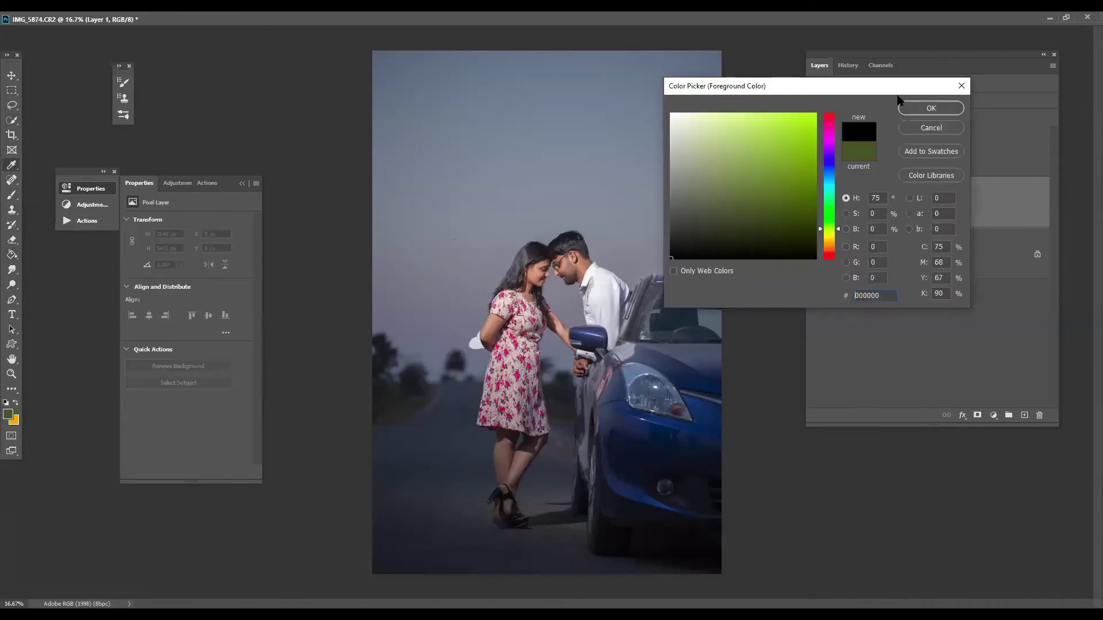
pyautogui.click(914, 110)
pyautogui.hotkey('alt', 'BackSpace')
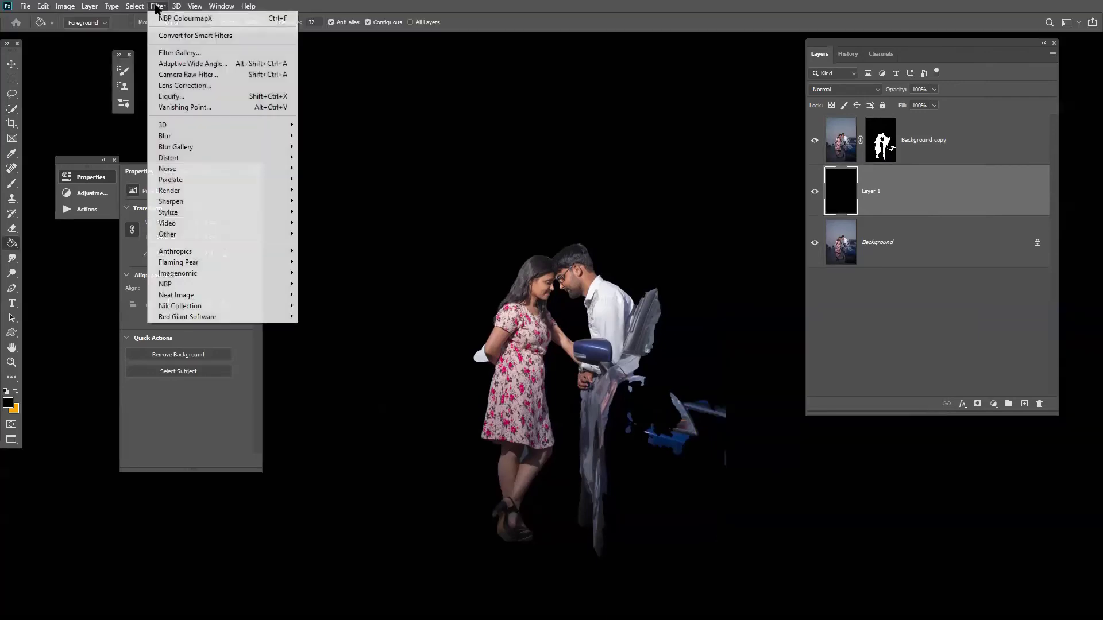
# - Render a 50-300mm Zoom lens flare at 123% brightness above the couple's heads on black Layer 1 and blend the layer in Screen mode
pyautogui.moveTo(227, 174)
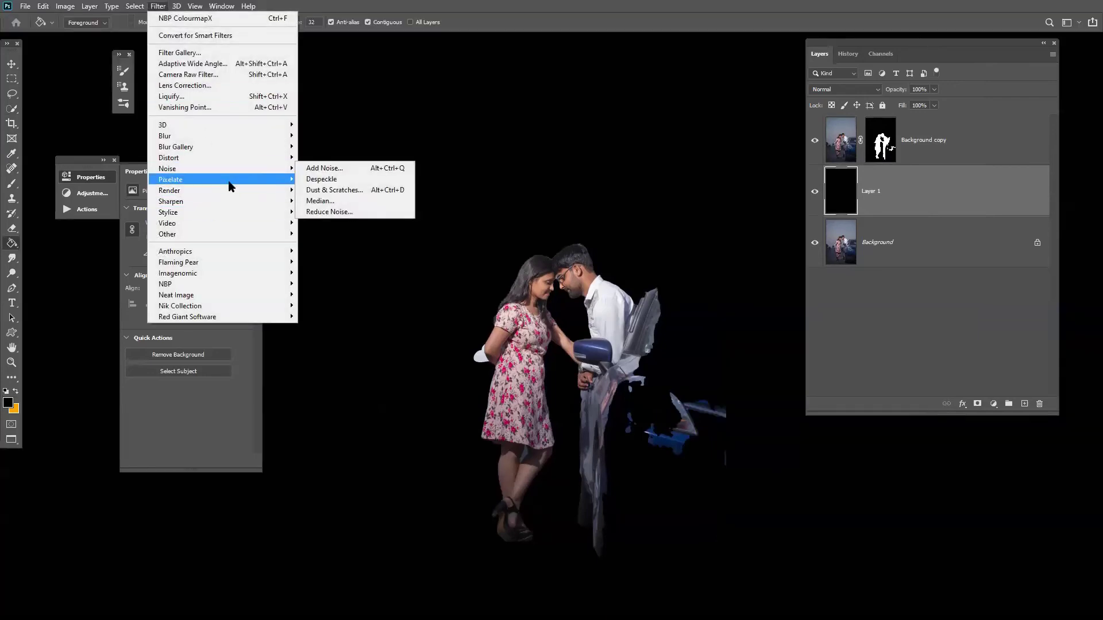
pyautogui.moveTo(233, 195)
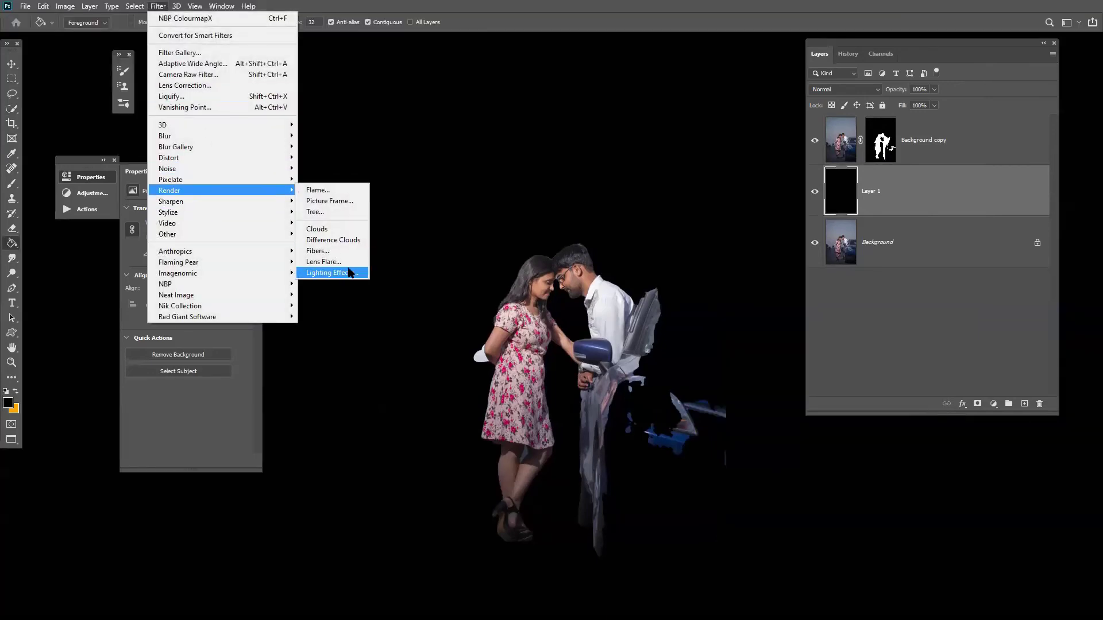
pyautogui.click(323, 262)
pyautogui.moveTo(223, 184); pyautogui.dragTo(230, 176)
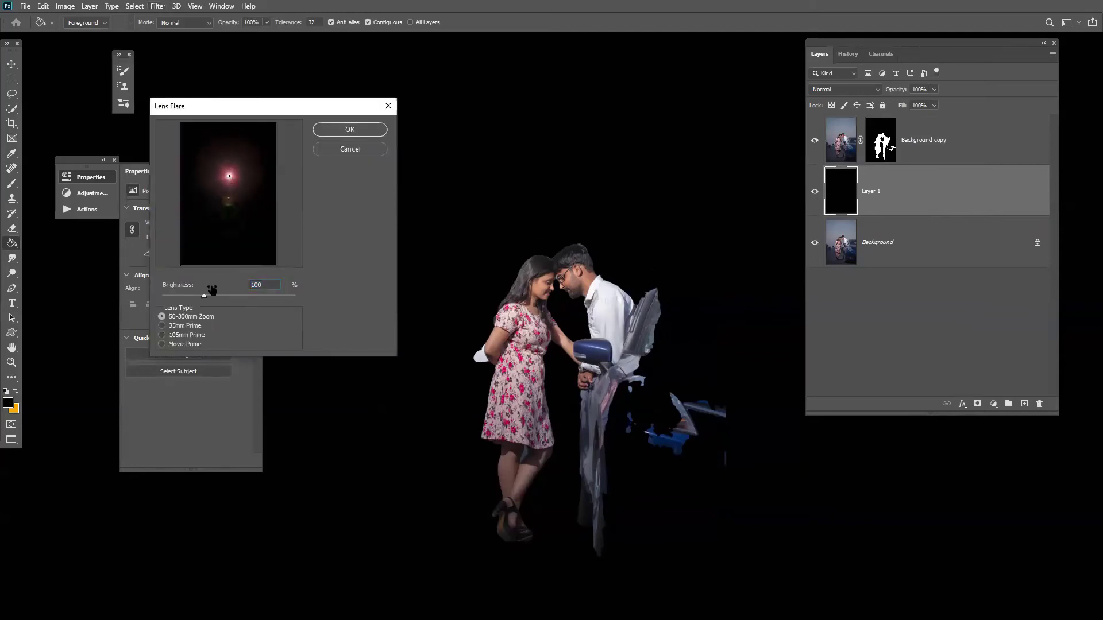
pyautogui.moveTo(208, 295)
pyautogui.mouseDown()
pyautogui.moveTo(230, 296)
pyautogui.moveTo(214, 296)
pyautogui.mouseUp()
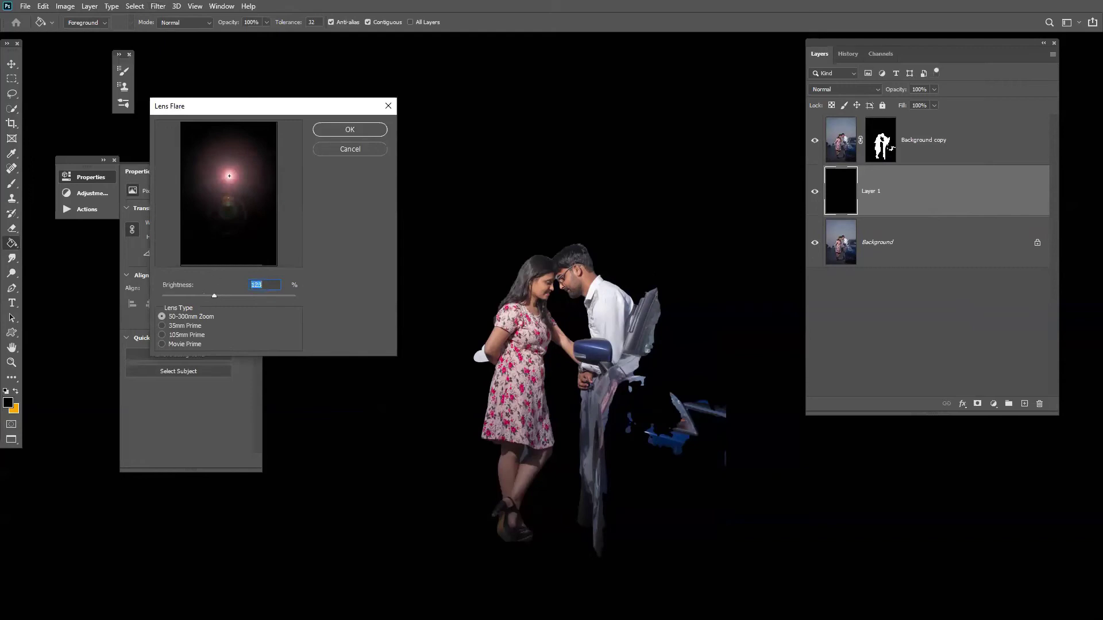
pyautogui.moveTo(229, 176)
pyautogui.mouseDown()
pyautogui.moveTo(234, 239)
pyautogui.moveTo(228, 168)
pyautogui.mouseUp()
pyautogui.click(348, 133)
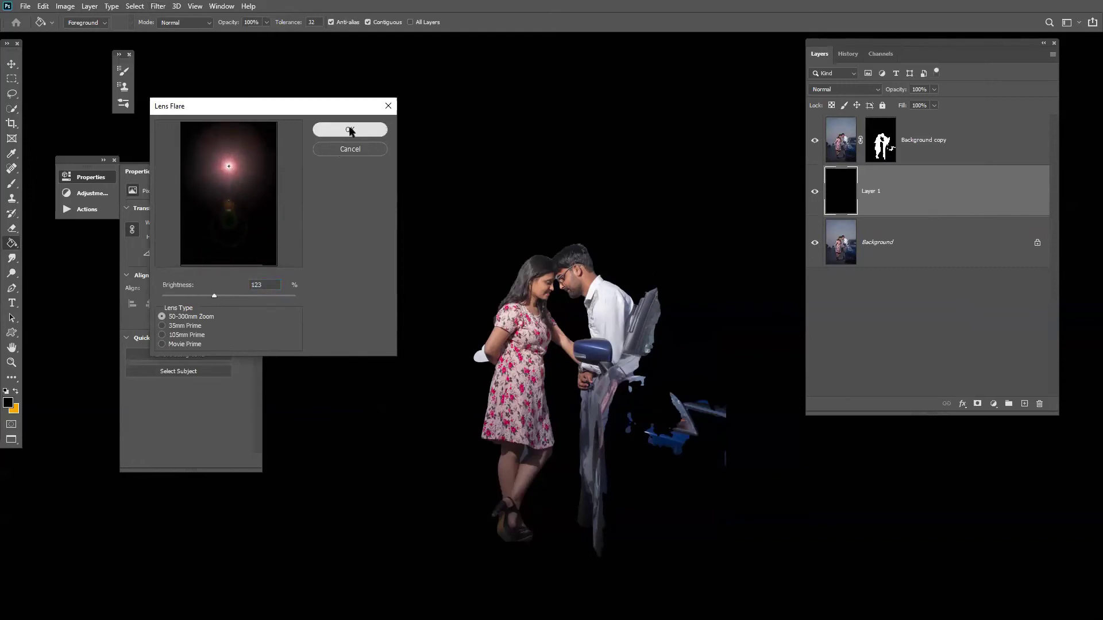
pyautogui.click(837, 91)
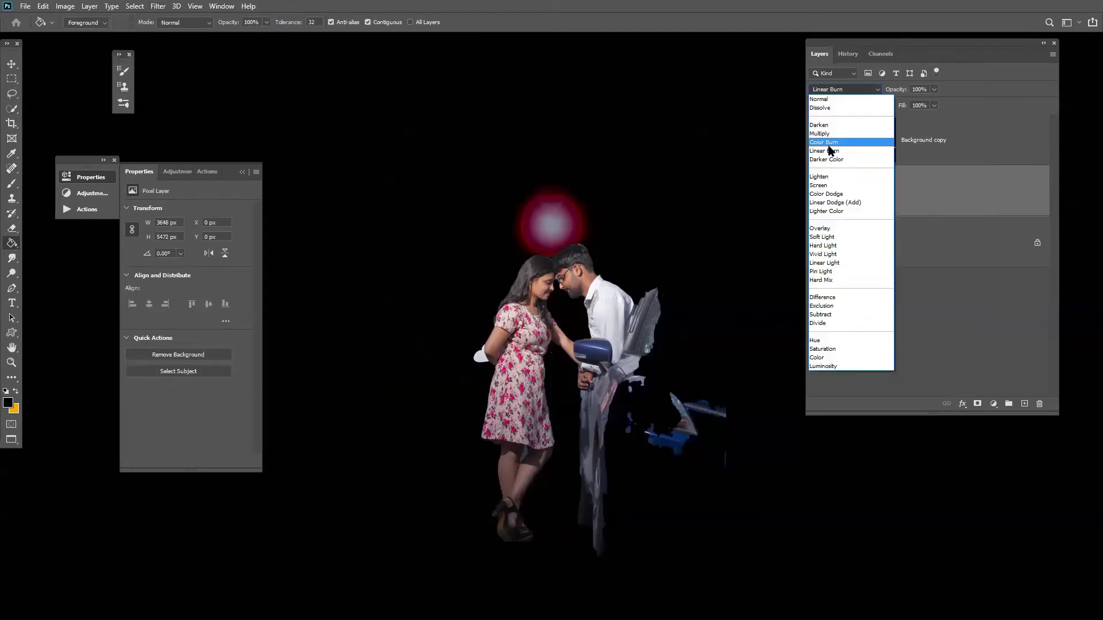
pyautogui.click(831, 186)
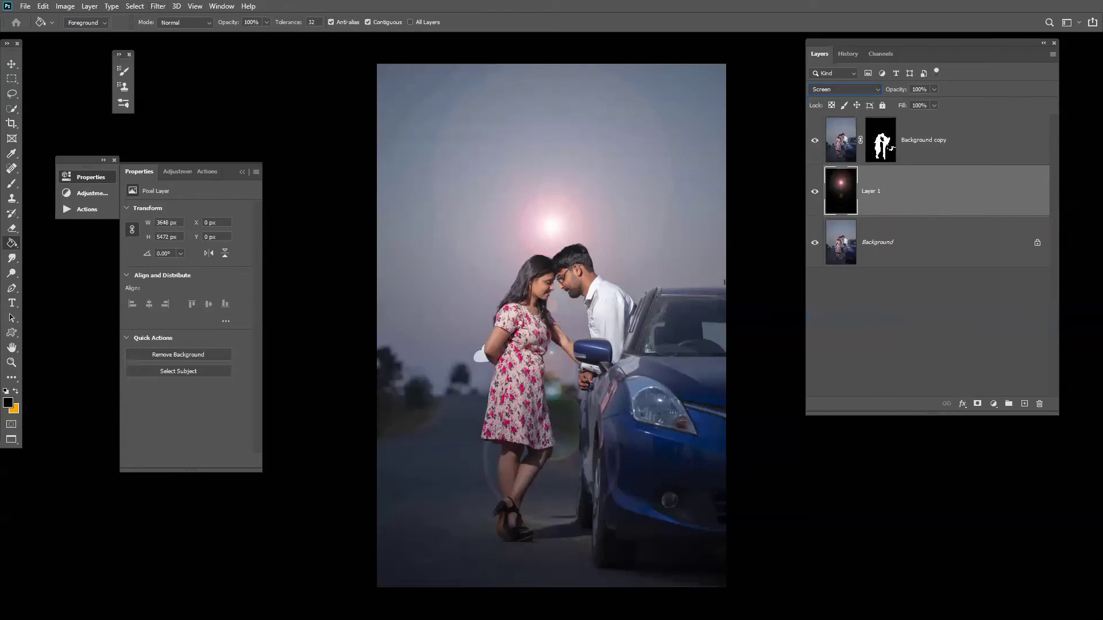
# - Toggle Layer 1's visibility repeatedly to compare the photo with and without the lens flare
pyautogui.click(814, 192)
pyautogui.click(814, 193)
pyautogui.click(814, 192)
pyautogui.click(813, 193)
pyautogui.click(813, 194)
pyautogui.click(813, 193)
pyautogui.click(814, 192)
pyautogui.click(814, 193)
pyautogui.click(814, 194)
pyautogui.click(813, 193)
pyautogui.click(814, 195)
pyautogui.click(814, 195)
pyautogui.click(814, 195)
pyautogui.click(814, 195)
pyautogui.click(814, 194)
pyautogui.click(814, 194)
pyautogui.click(814, 196)
pyautogui.click(814, 195)
# - Apply a 10-pixel Gaussian Blur to the flare layer and duplicate it, trying other blend modes before settling the copy on Screen
pyautogui.hotkey('ctrl', 'alt', 'f')
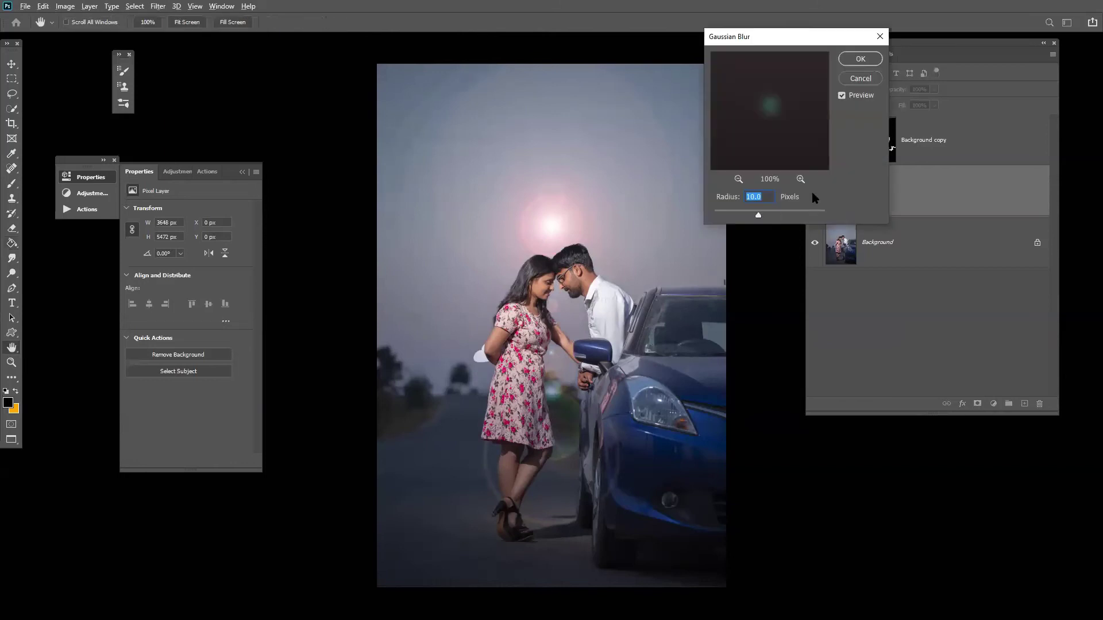
pyautogui.press('Return')
pyautogui.moveTo(932, 219); pyautogui.dragTo(1023, 403)
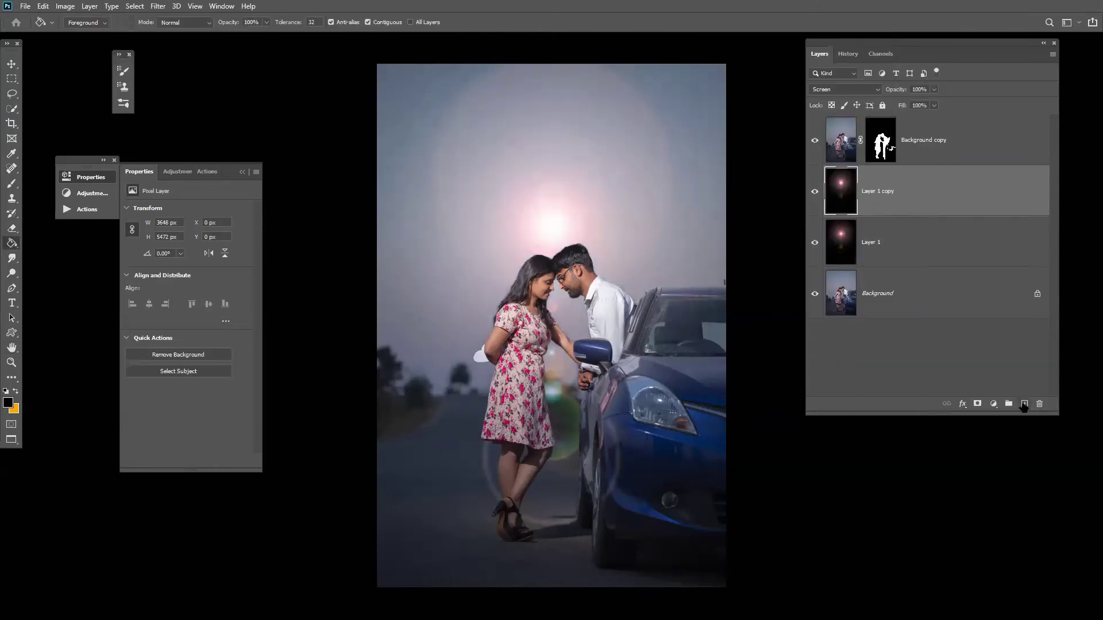
pyautogui.click(836, 88)
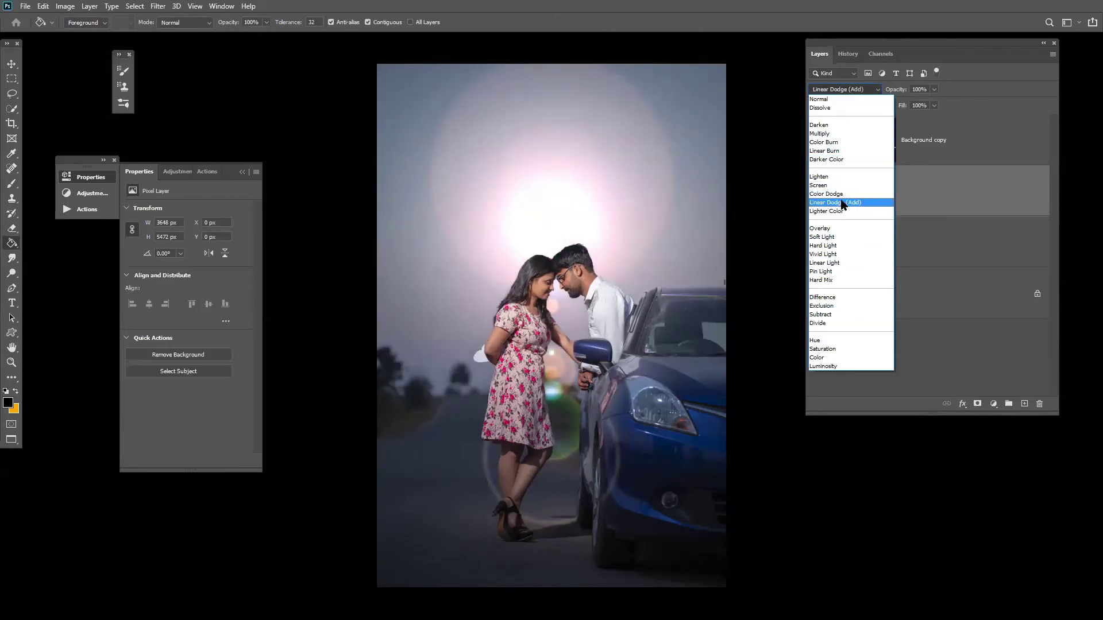
pyautogui.click(830, 186)
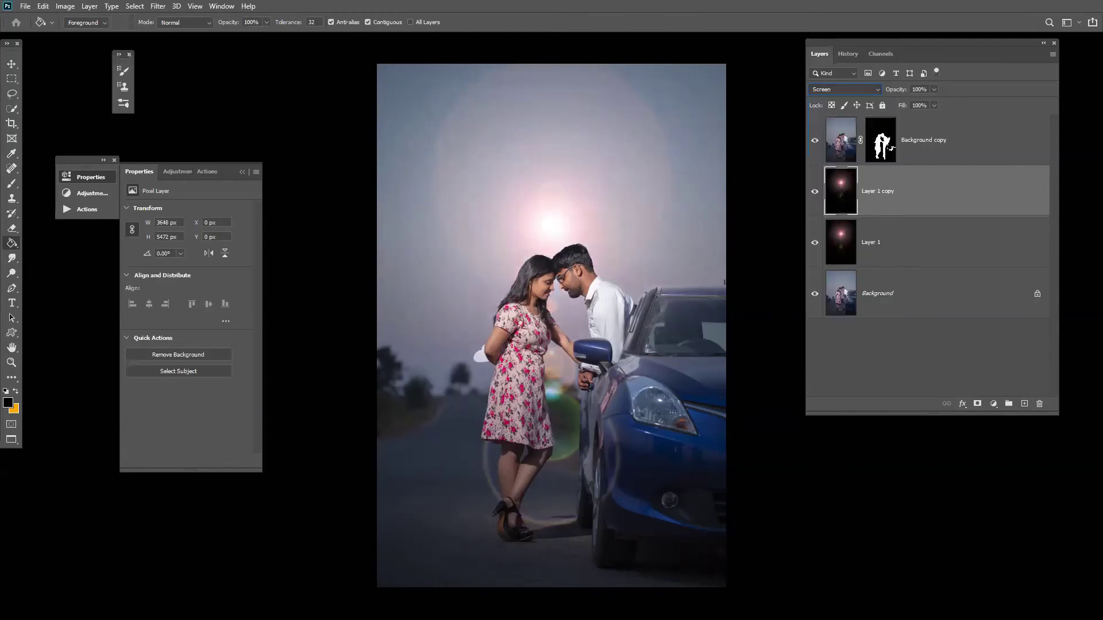
# - Delete the duplicate flare layer, Layer 1 and the masked Background copy, leaving only the Background layer
pyautogui.moveTo(967, 231); pyautogui.dragTo(1045, 410)
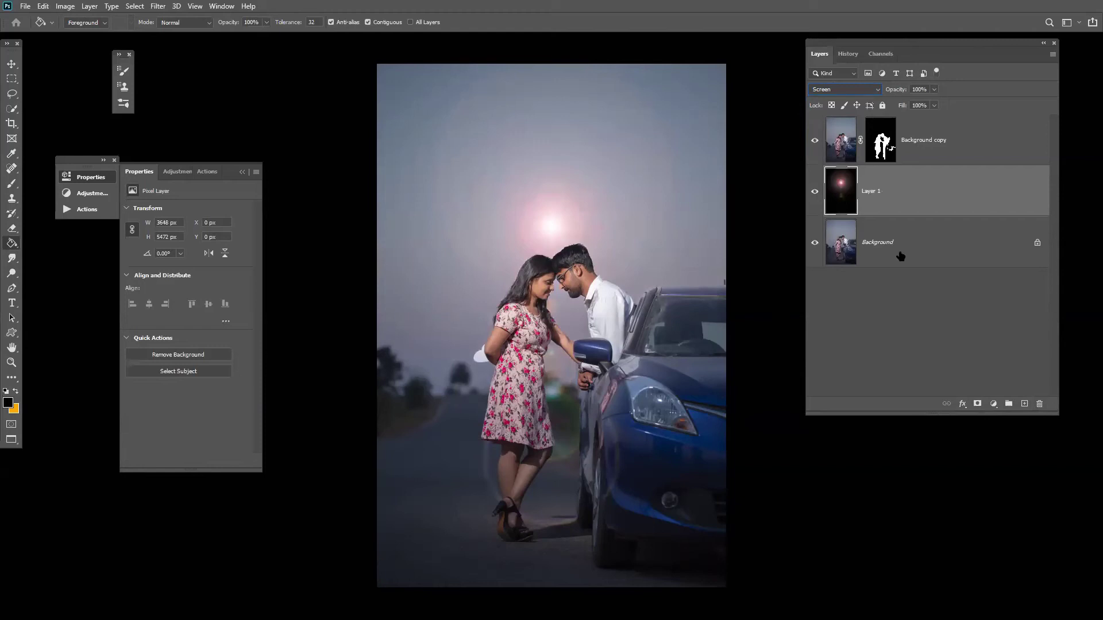
pyautogui.keyDown('shift'); pyautogui.click(953, 162); pyautogui.keyUp('shift')
pyautogui.moveTo(953, 162); pyautogui.dragTo(1039, 404)
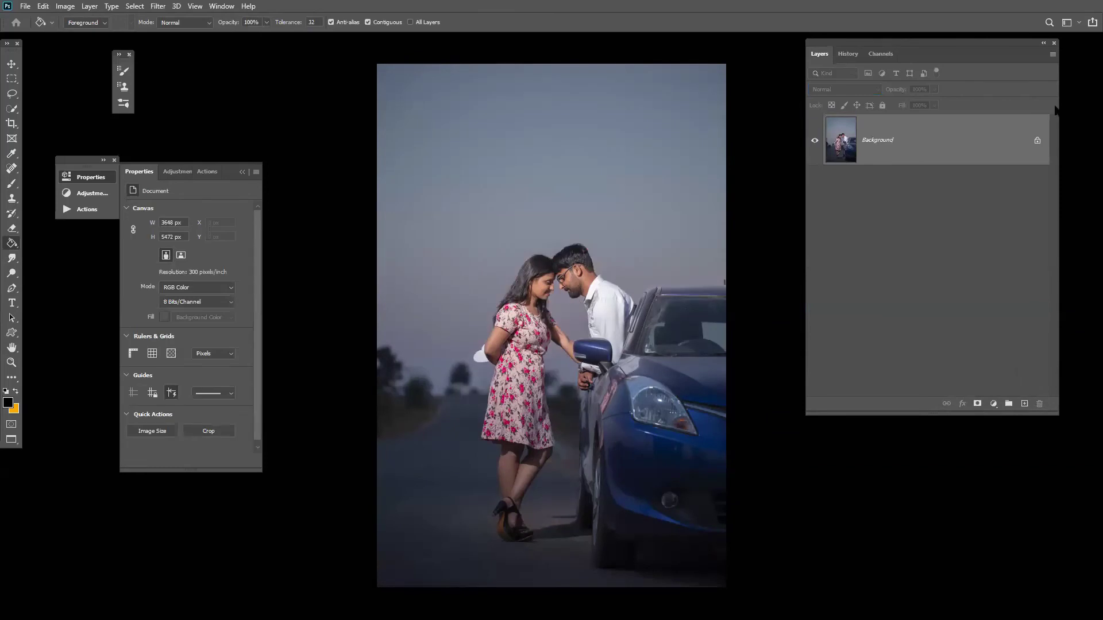
# - Duplicate the Background layer and convert the copy to a smart object
pyautogui.moveTo(901, 157); pyautogui.dragTo(1024, 403)
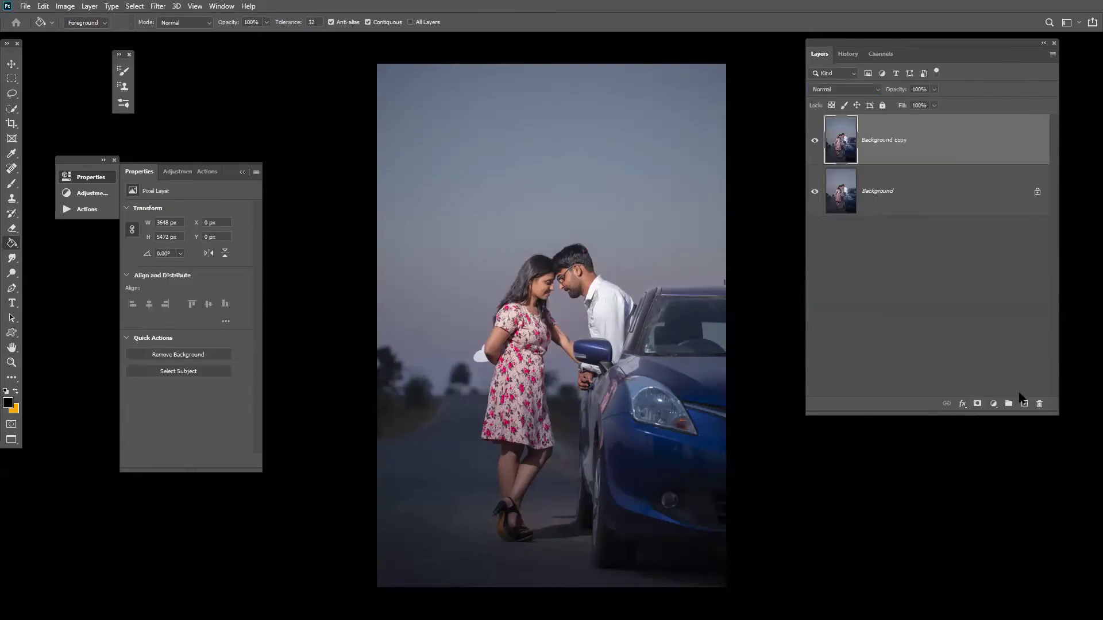
pyautogui.rightClick(882, 152)
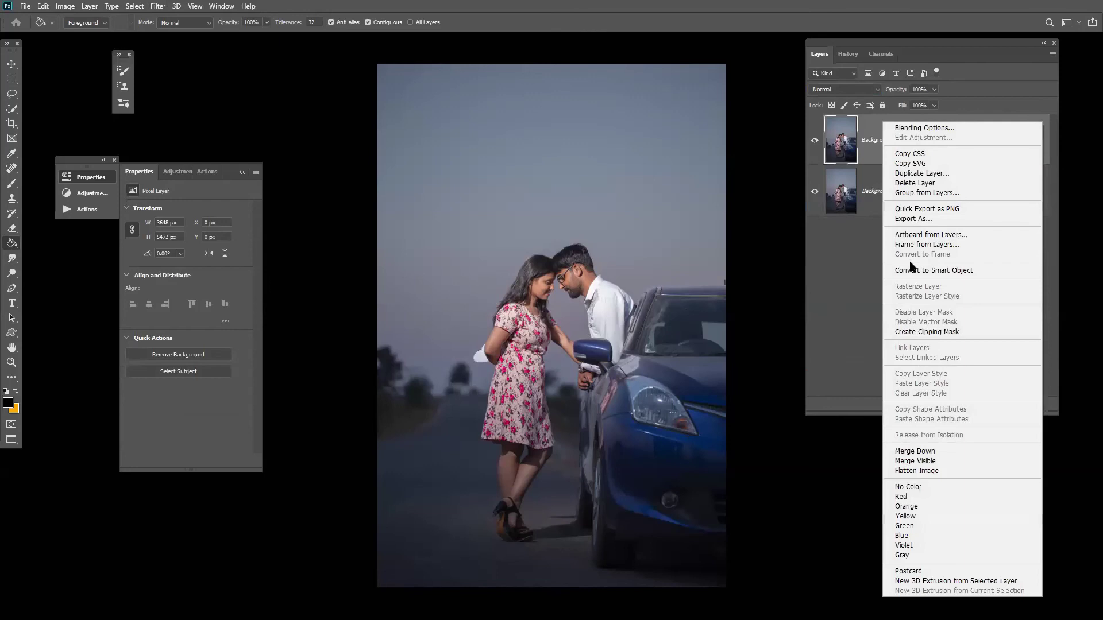
pyautogui.click(913, 273)
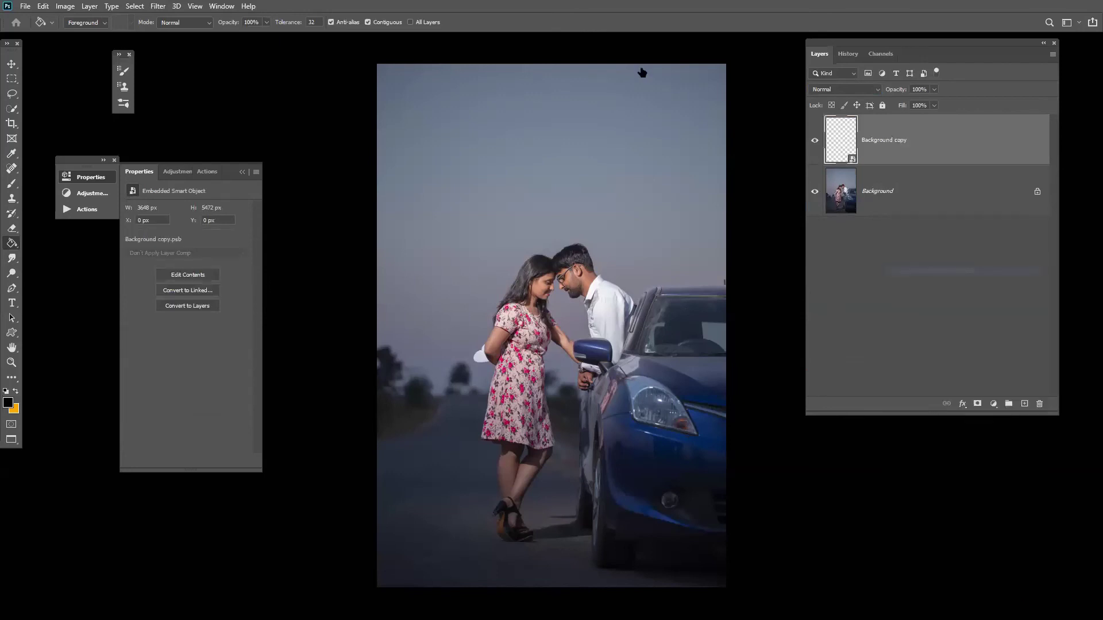
# - Apply the Camera Raw Filter to the smart object with Temperature +100, Exposure -1.15, Contrast +18 and Dehaze +62
pyautogui.click(158, 6)
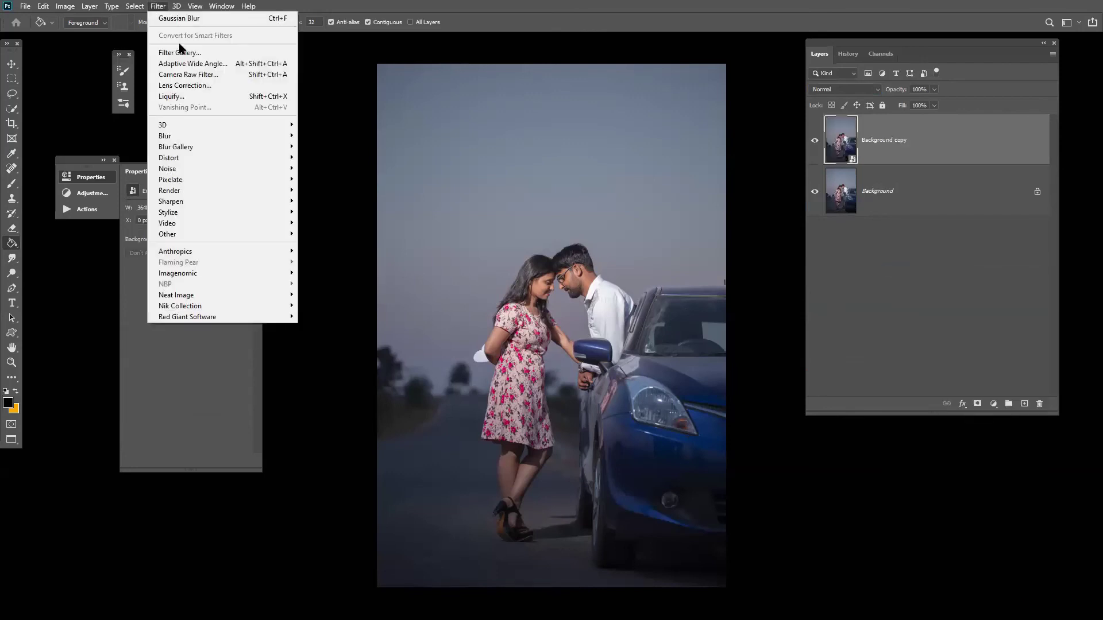
pyautogui.click(181, 76)
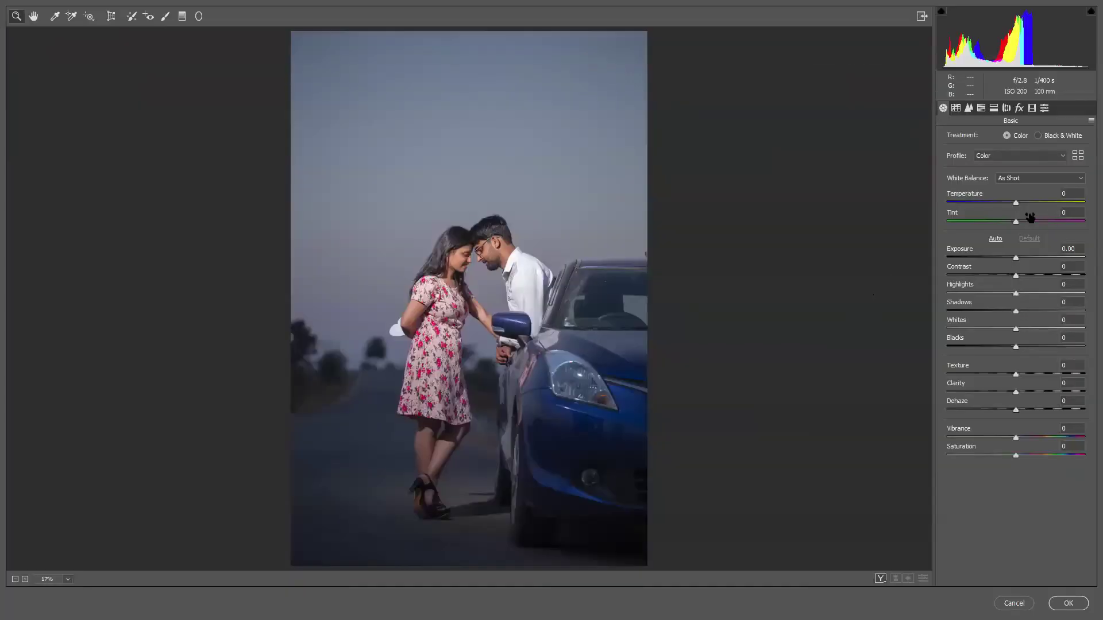
pyautogui.moveTo(1016, 203); pyautogui.dragTo(1086, 204)
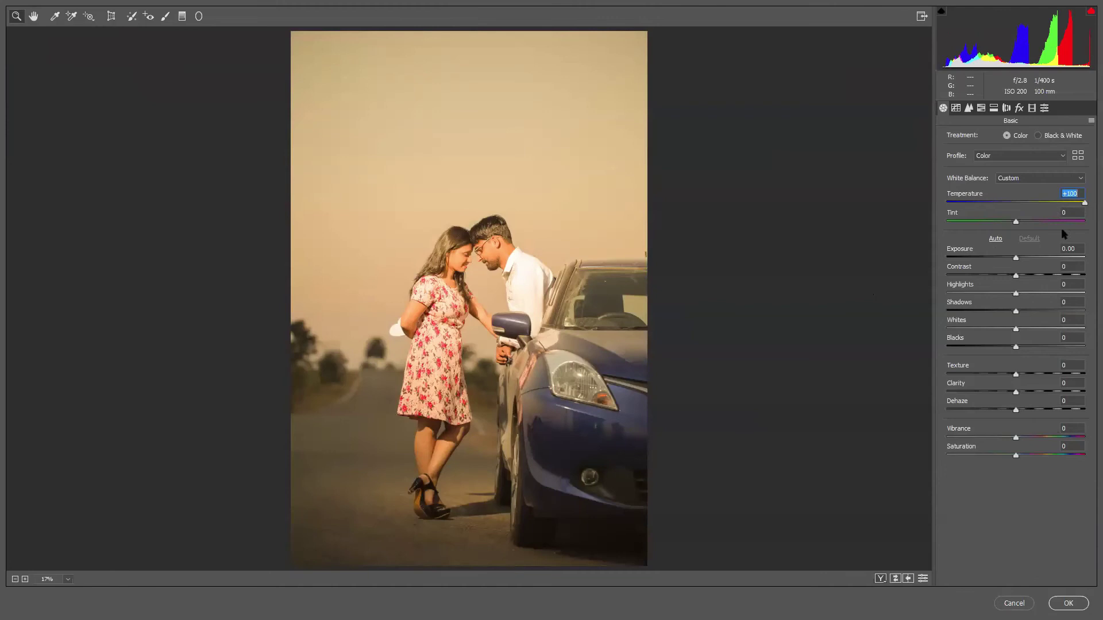
pyautogui.moveTo(1016, 258); pyautogui.dragTo(1030, 278)
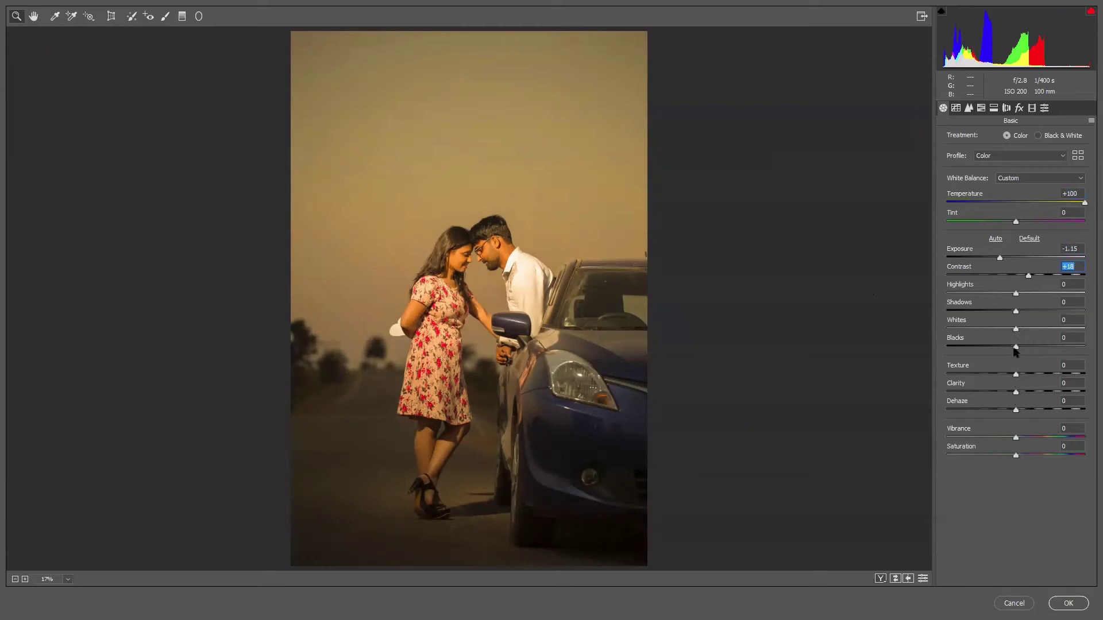
pyautogui.moveTo(1017, 412); pyautogui.dragTo(1060, 414)
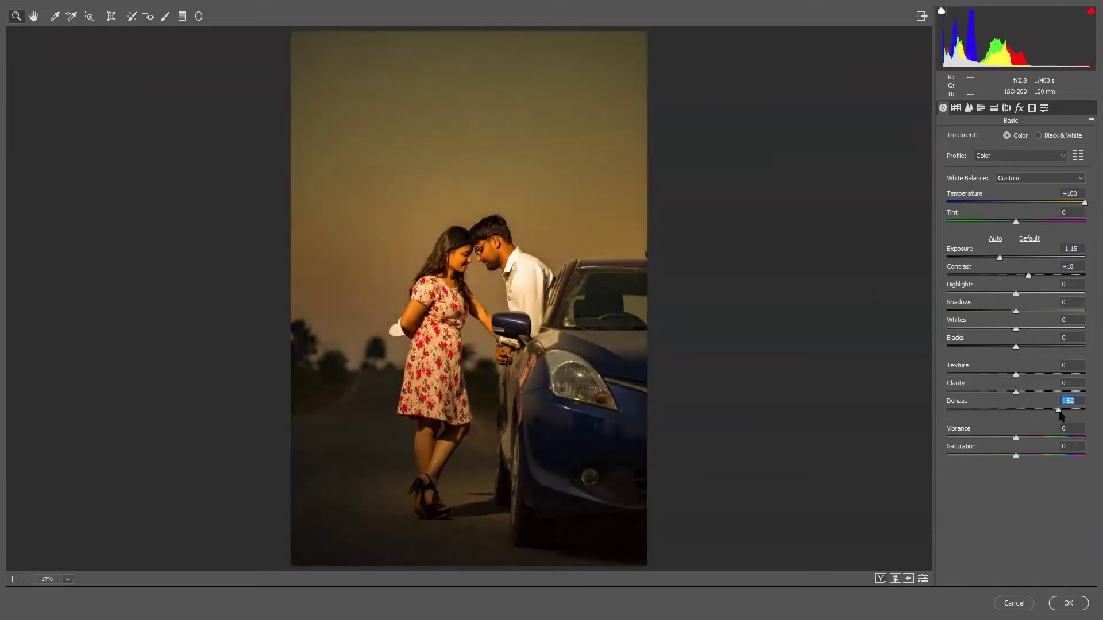
pyautogui.click(1060, 602)
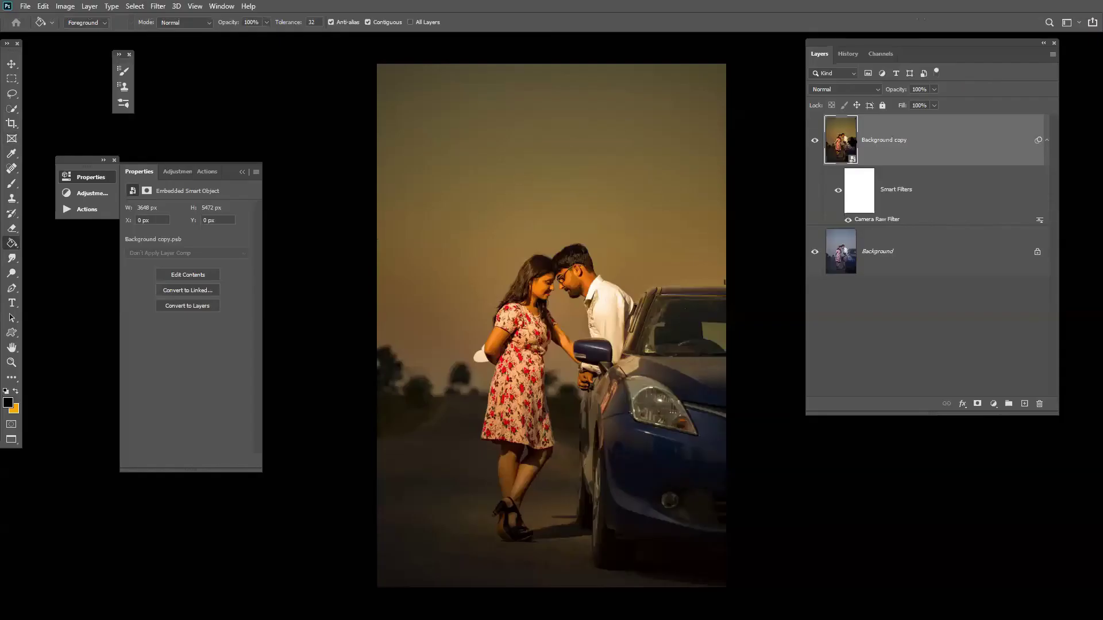
# - Create a copy of the Background layer masked with Select Subject and place it above the warm smart object layer
pyautogui.click(967, 261)
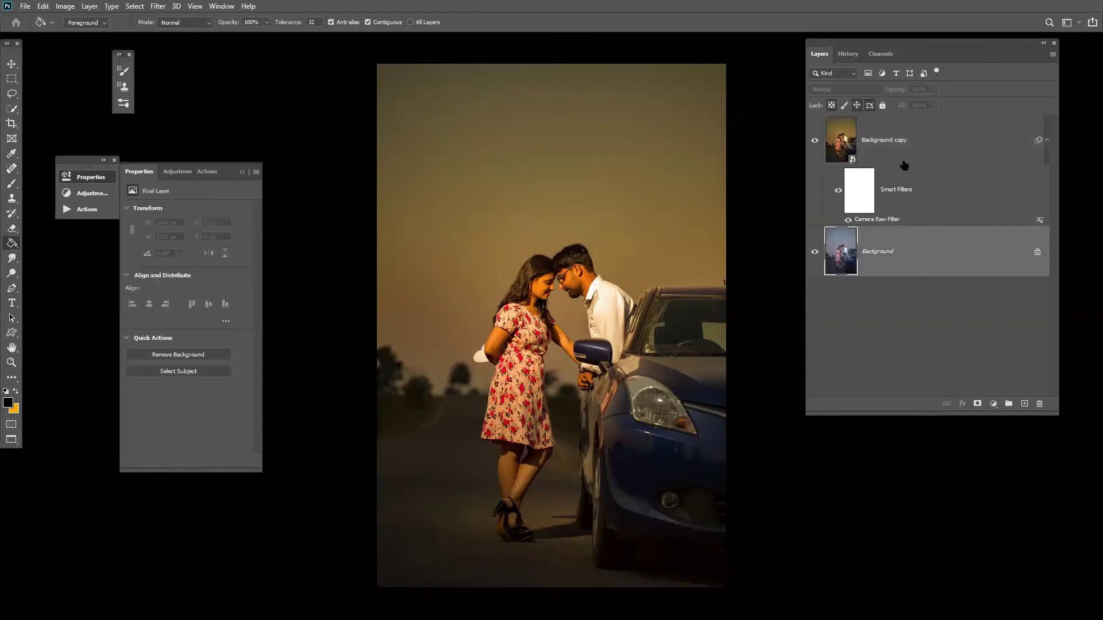
pyautogui.press('w')
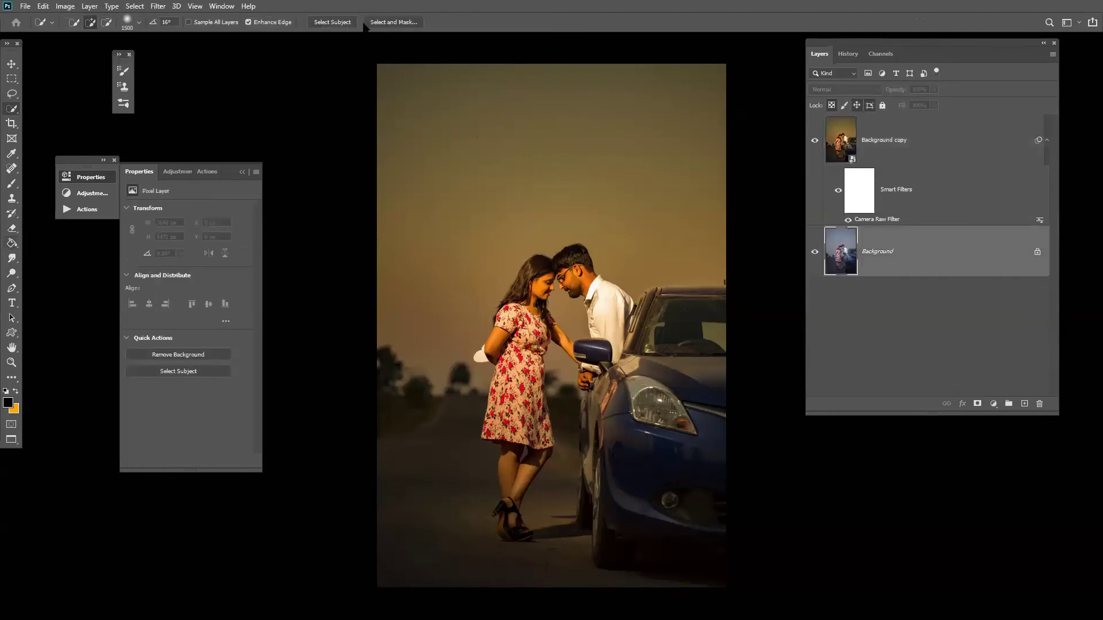
pyautogui.click(335, 22)
pyautogui.hotkey('ctrl', 'alt', 'r')
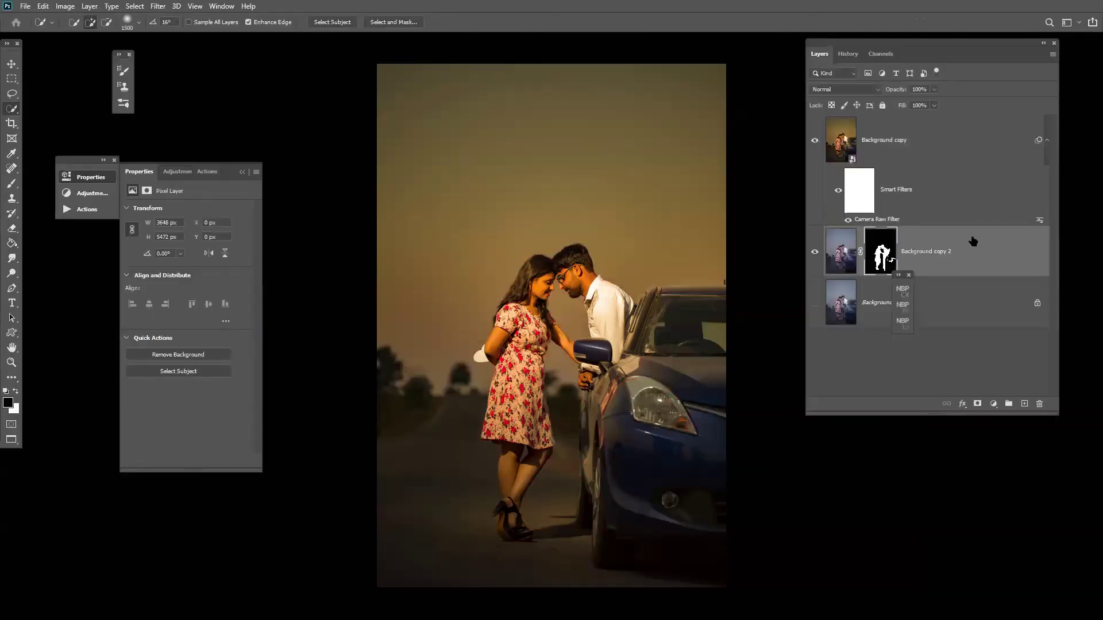
pyautogui.moveTo(856, 276); pyautogui.dragTo(917, 132)
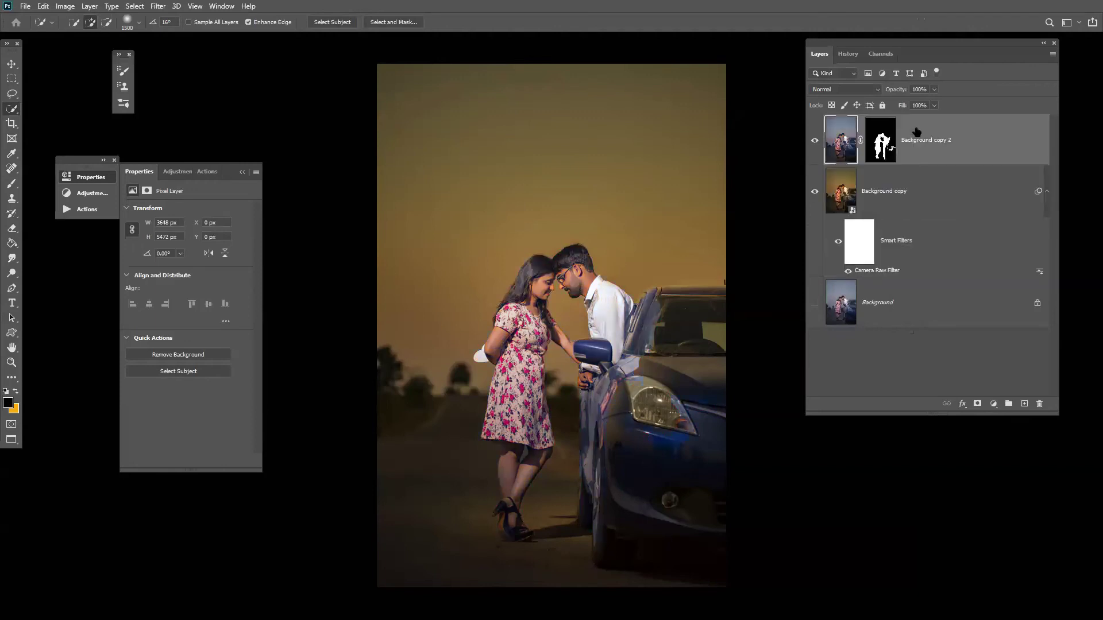
# - Erase the black on the subject copy's layer mask over the car with a soft eraser, adjusting its size, to restore the car's original blue
pyautogui.click(881, 146)
pyautogui.press('e')
pyautogui.press(']')
pyautogui.press(']')
pyautogui.press(']')
pyautogui.press(']')
pyautogui.press(']')
pyautogui.press(']')
pyautogui.press(']')
pyautogui.press(']')
pyautogui.moveTo(642, 396)
pyautogui.mouseDown()
pyautogui.moveTo(675, 339)
pyautogui.moveTo(705, 337)
pyautogui.moveTo(720, 346)
pyautogui.moveTo(688, 351)
pyautogui.moveTo(660, 402)
pyautogui.moveTo(686, 388)
pyautogui.mouseUp()
pyautogui.press('[')
pyautogui.press('[')
pyautogui.press('[')
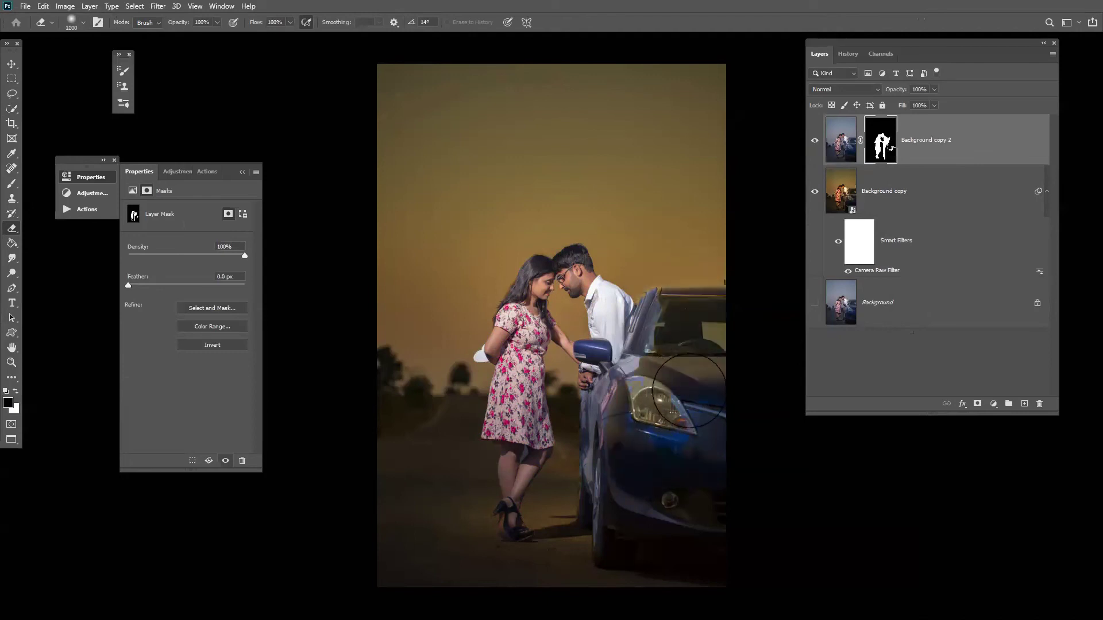
pyautogui.moveTo(683, 322); pyautogui.dragTo(621, 436)
pyautogui.press('[')
pyautogui.press('[')
pyautogui.press('[')
pyautogui.press('[')
pyautogui.press('[')
pyautogui.press('[')
pyautogui.press('[')
pyautogui.press('[')
pyautogui.press('[')
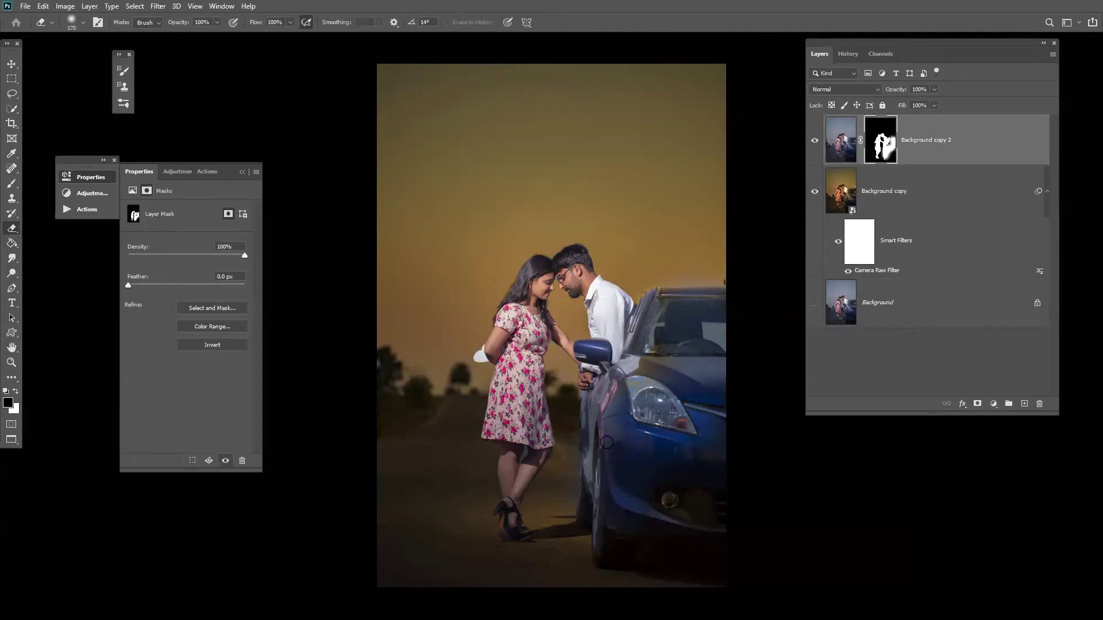
pyautogui.press(']')
pyautogui.press(']')
pyautogui.press(']')
pyautogui.press(']')
pyautogui.press(']')
# - Add a Photo Filter adjustment layer using Warming Filter (85) at 52% density above all layers
pyautogui.click(993, 403)
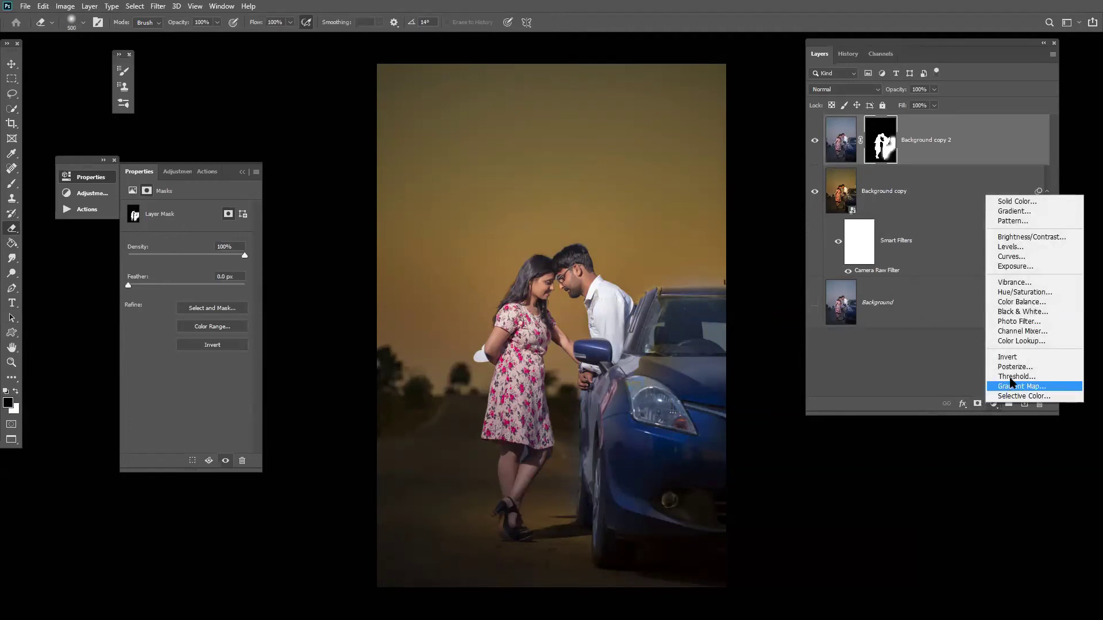
pyautogui.click(1019, 322)
pyautogui.moveTo(157, 258); pyautogui.dragTo(188, 259)
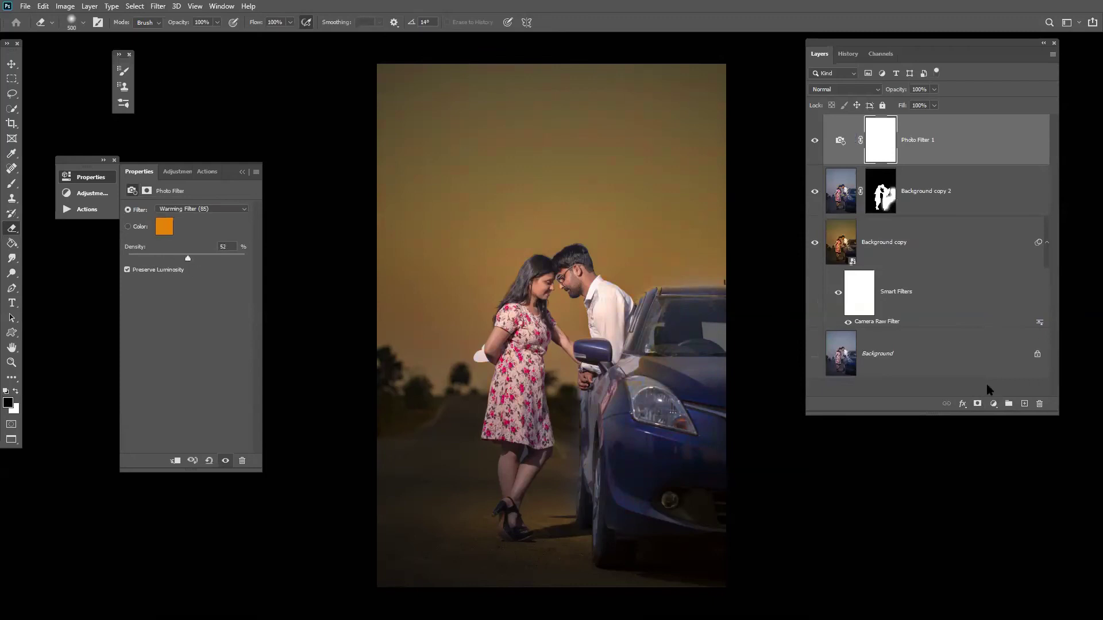
# - Add a Curves adjustment layer in Screen mode on top and invert its mask to black
pyautogui.click(993, 404)
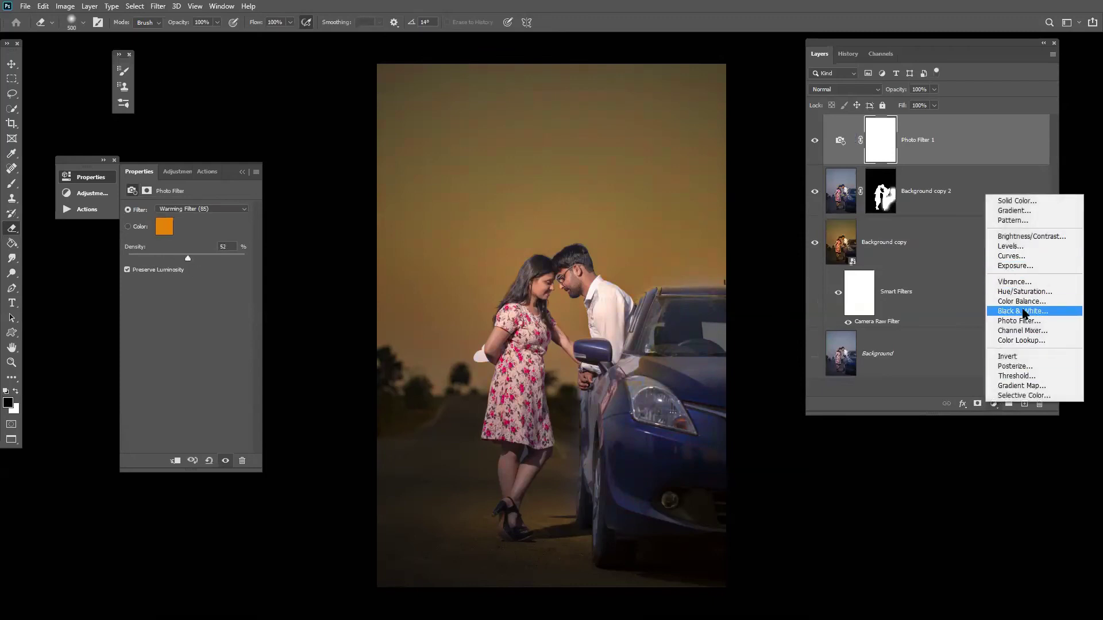
pyautogui.click(1014, 256)
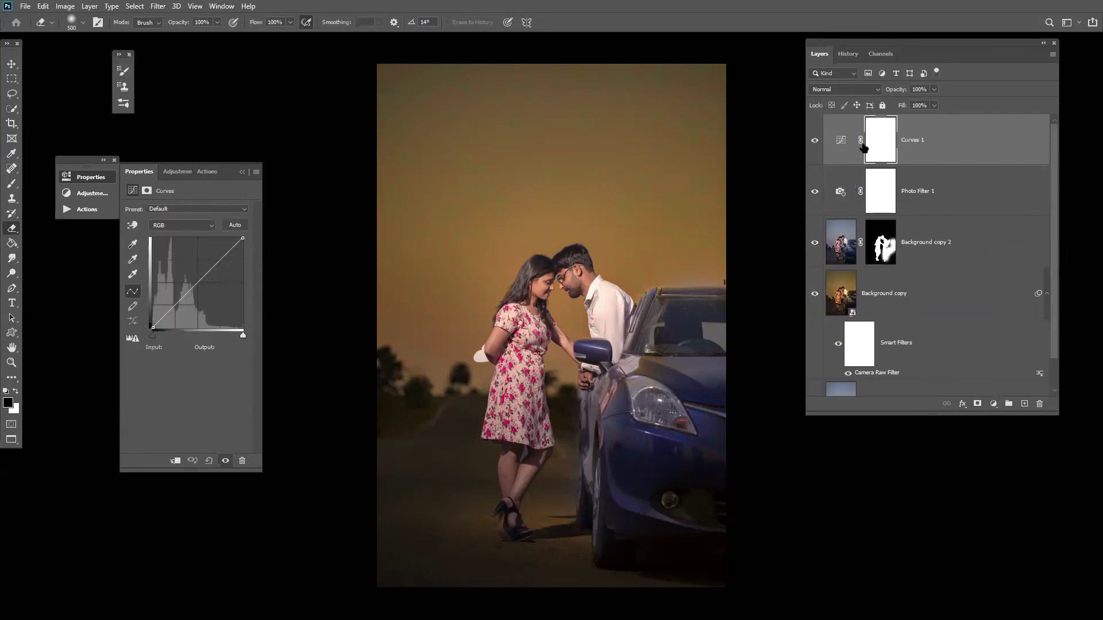
pyautogui.click(839, 91)
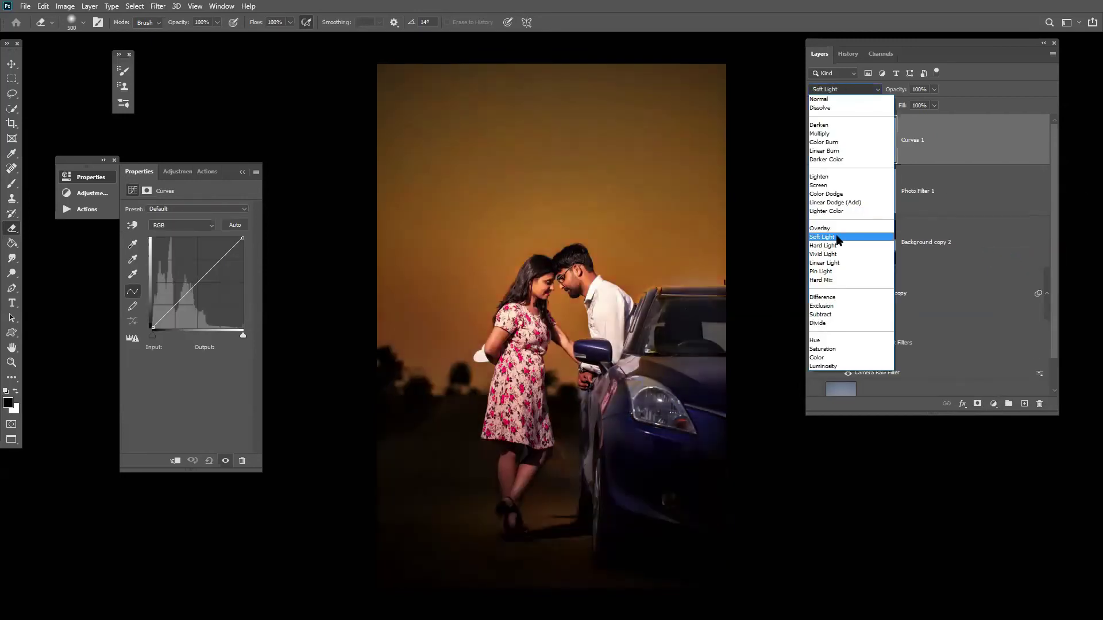
pyautogui.click(825, 186)
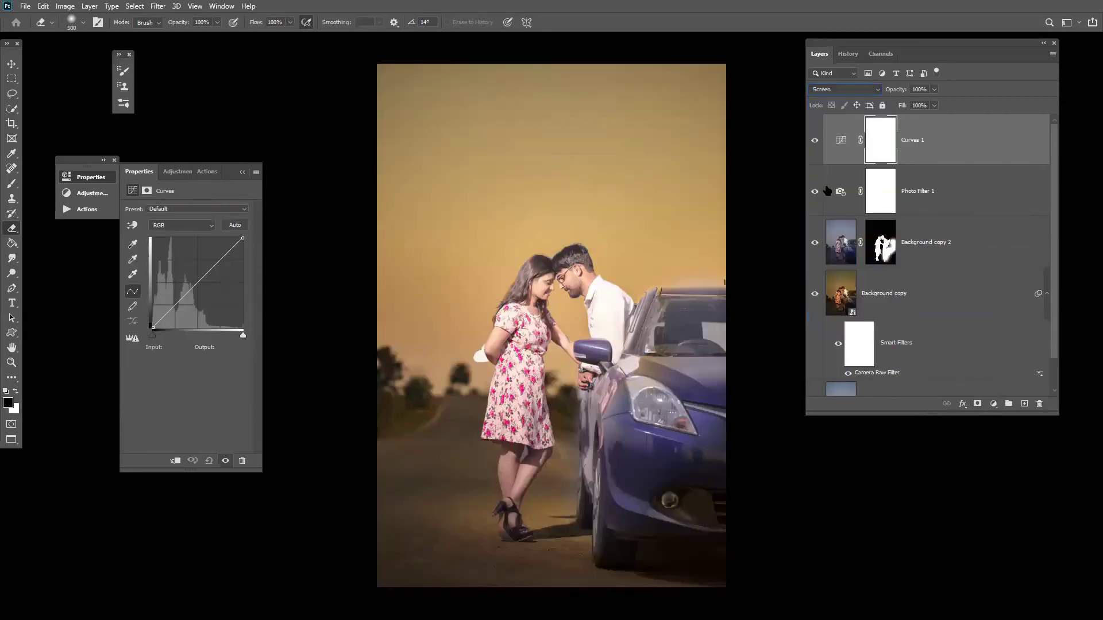
pyautogui.hotkey('ctrl', 'i')
pyautogui.scroll(6, 571, 246)
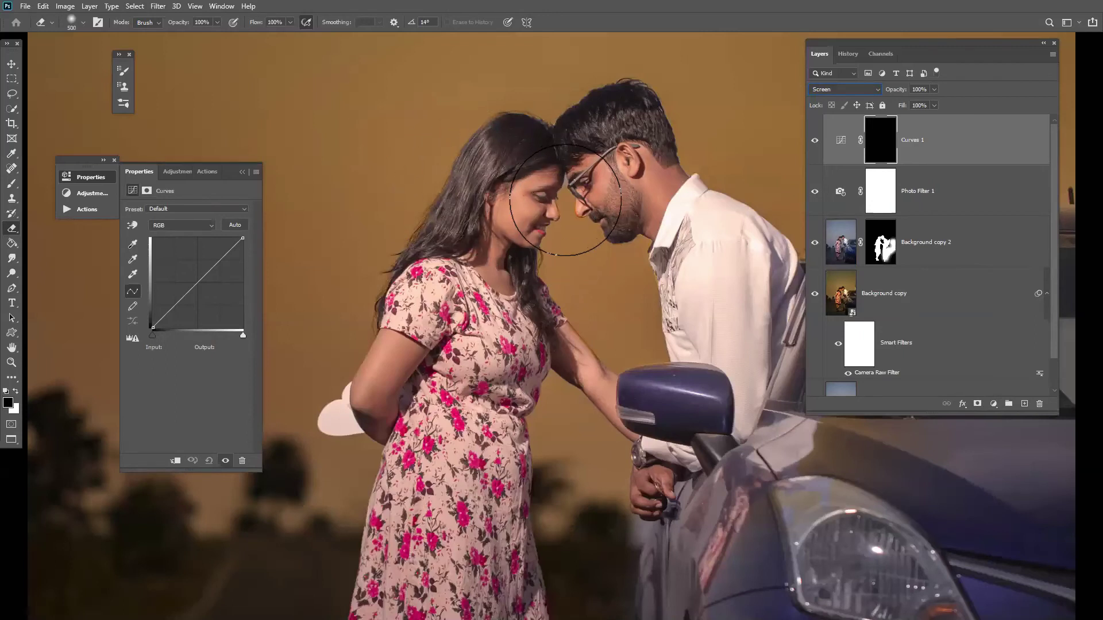
# - Erase the Curves 1 mask lightly over the couple's faces and skin with a small eraser at 20% opacity and 20% flow
pyautogui.press('[')
pyautogui.press('[')
pyautogui.press('[')
pyautogui.press('[')
pyautogui.press('[')
pyautogui.press('[')
pyautogui.press('[')
pyautogui.press('[')
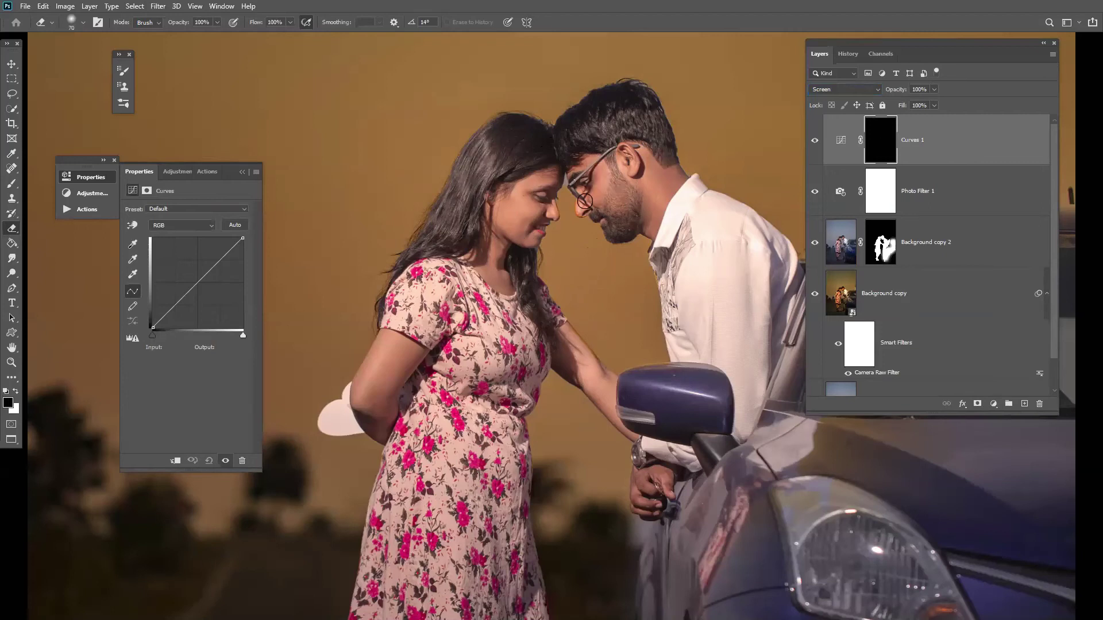
pyautogui.press('2')
pyautogui.hotkey('shift', '2')
pyautogui.press(']')
pyautogui.press(']')
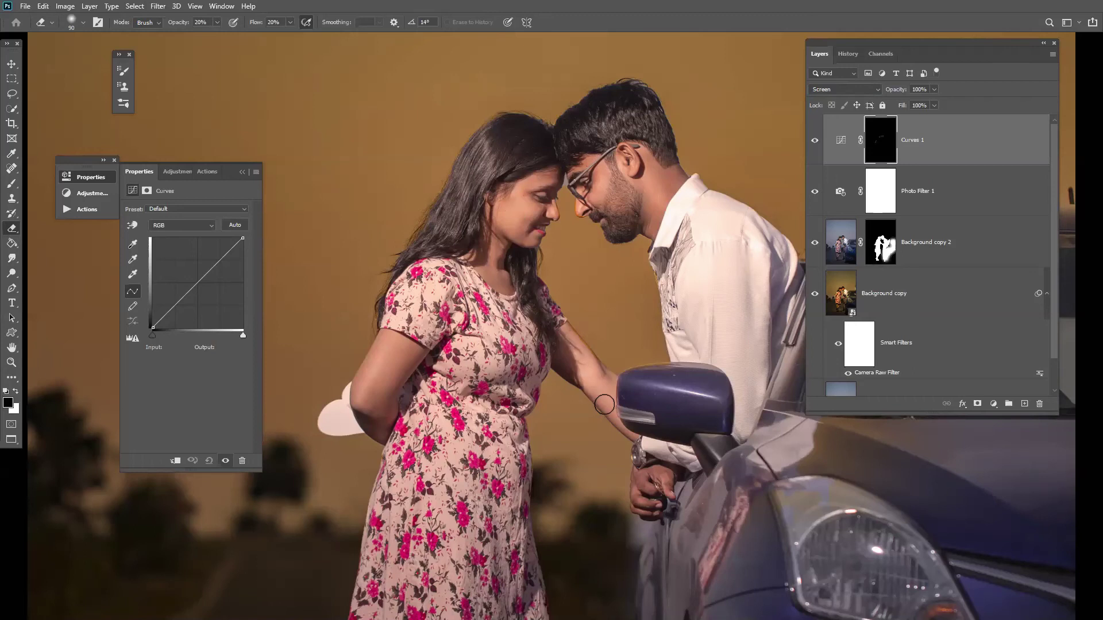
# - Activate the layer mask of Background copy 2 and set up the Brush tool with black as the foreground colour
pyautogui.click(885, 253)
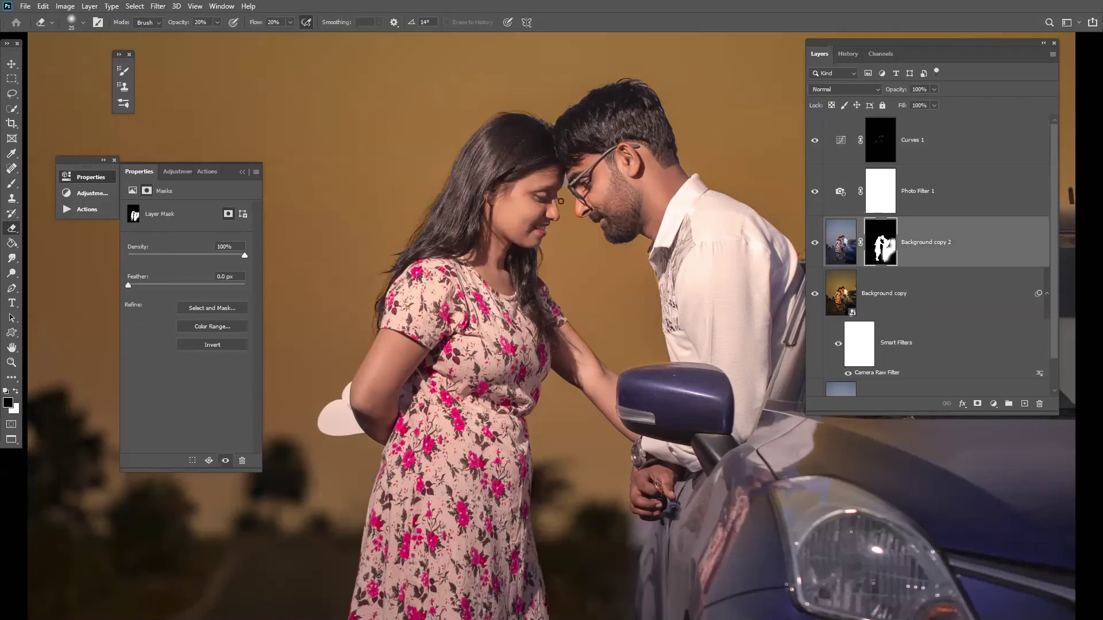
pyautogui.press('b')
pyautogui.press('x')
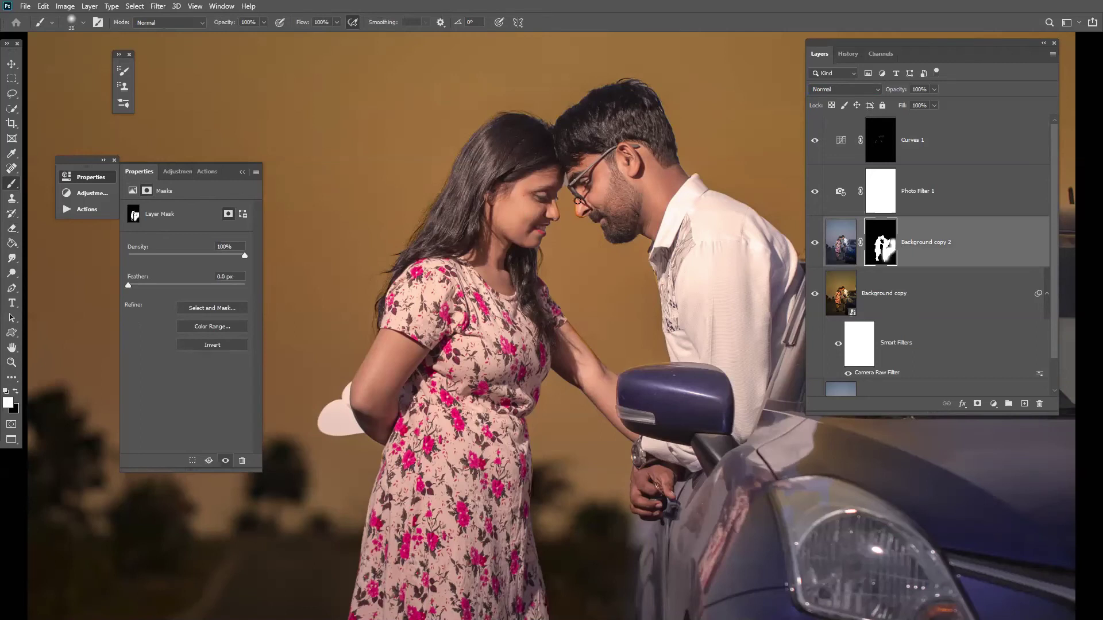
pyautogui.press('x')
pyautogui.hotkey('ctrl', '-')
pyautogui.hotkey('ctrl', '-')
pyautogui.hotkey('ctrl', '-')
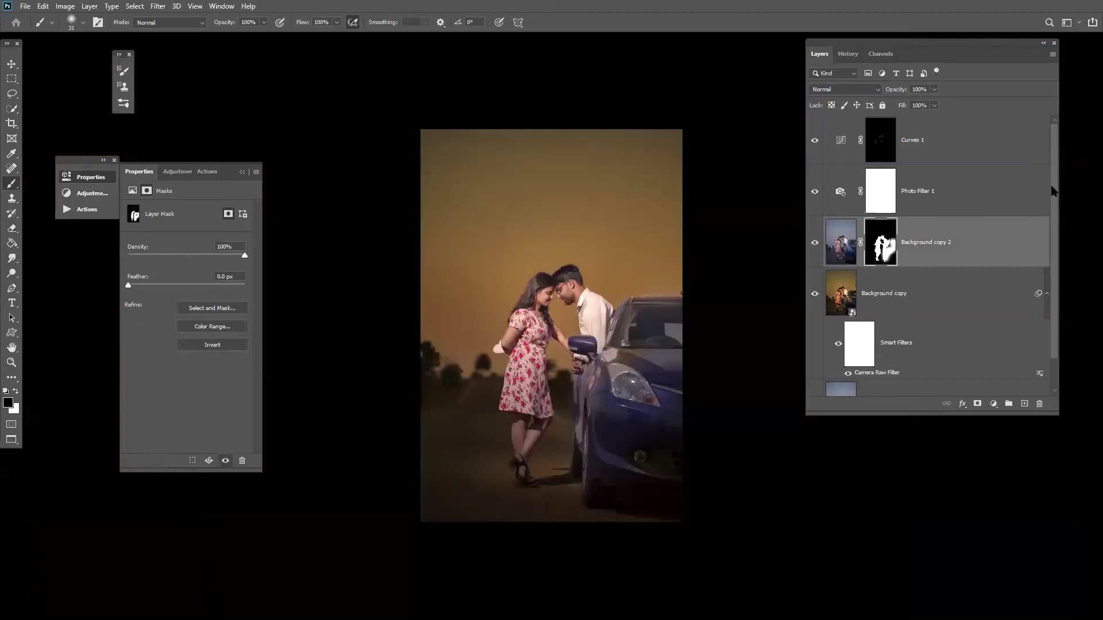
# - Add a new empty layer above Curves 1 and choose the Light Ray 2 - Gavtrain brush
pyautogui.click(992, 150)
pyautogui.click(1024, 403)
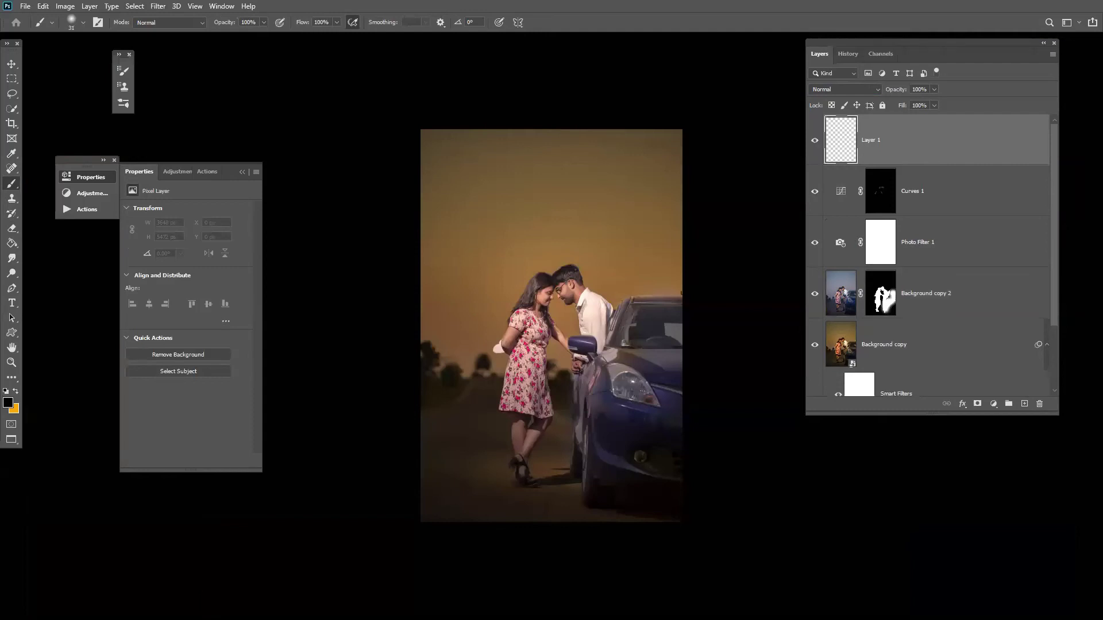
pyautogui.click(83, 22)
pyautogui.scroll(-2, 229, 396)
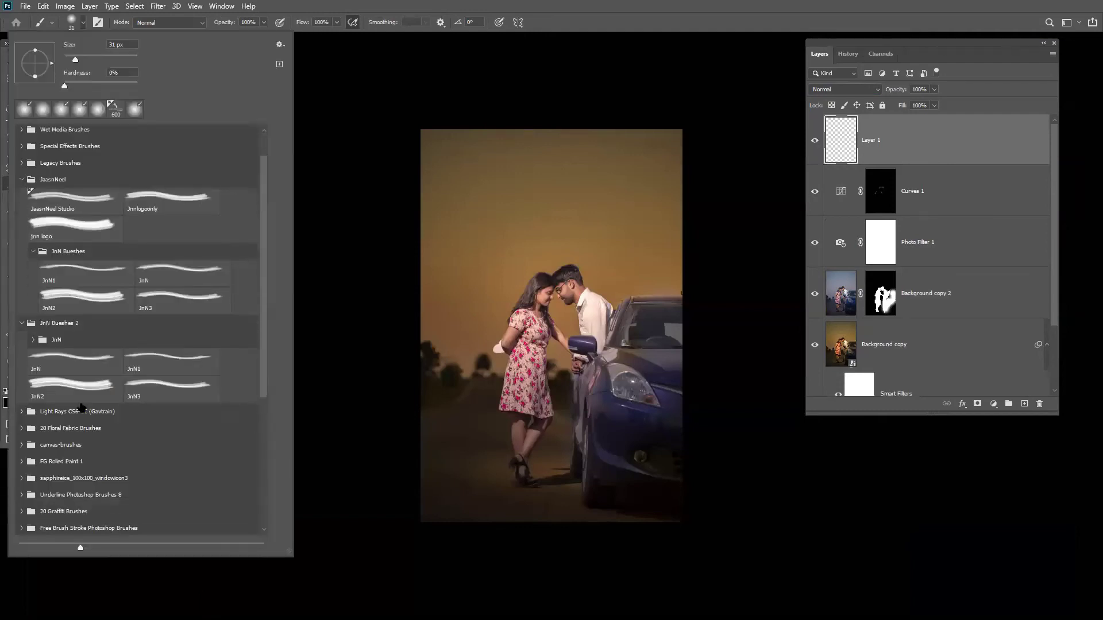
pyautogui.click(22, 412)
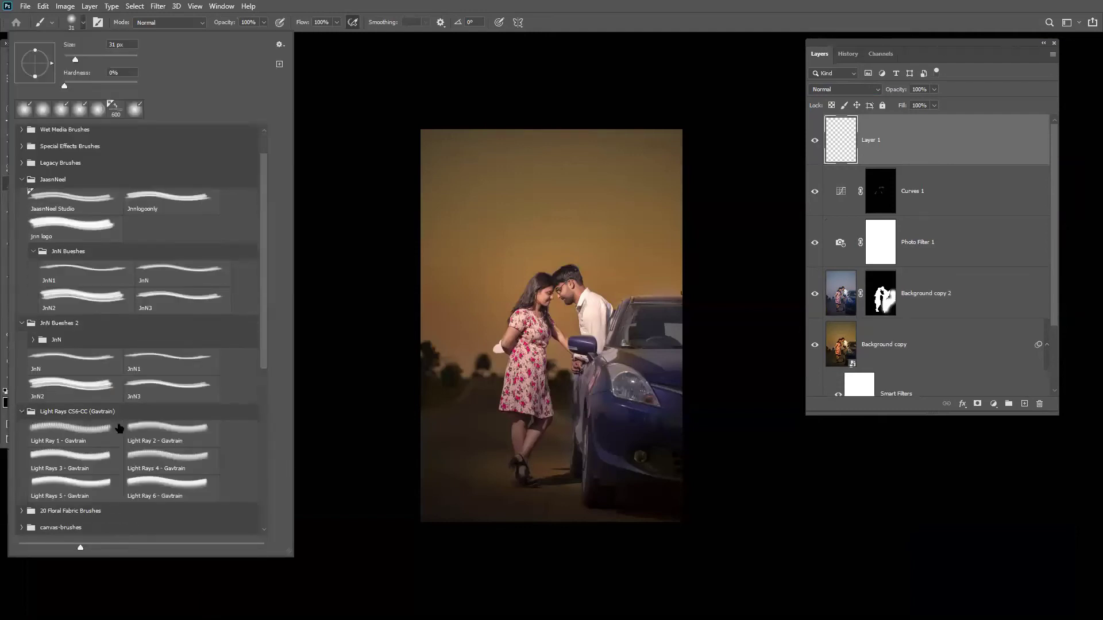
pyautogui.click(156, 433)
pyautogui.press('Return')
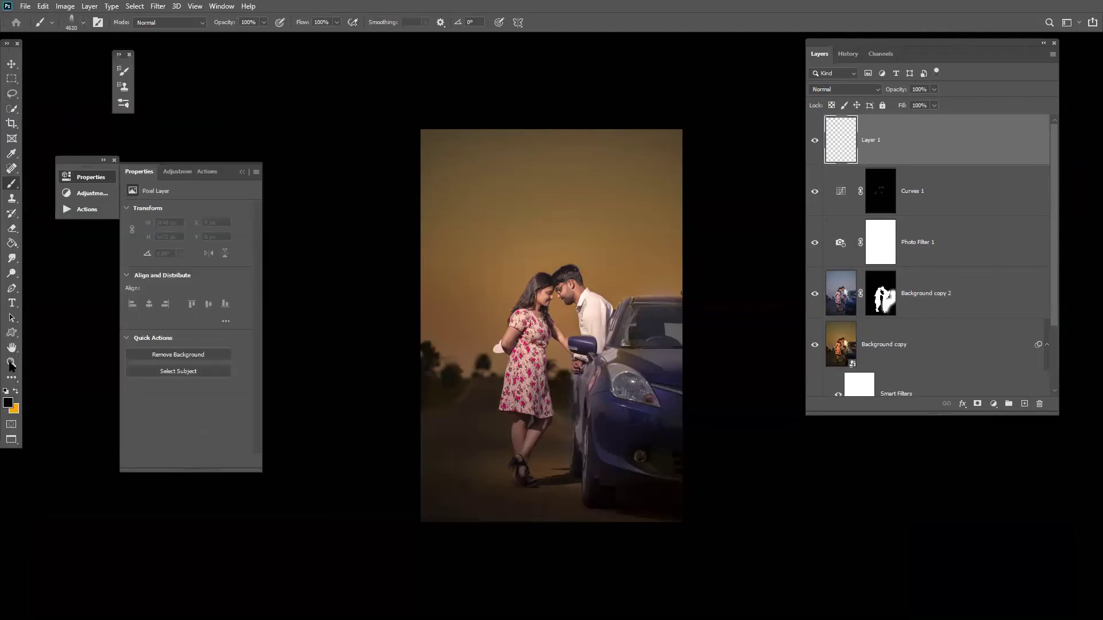
# - Try orange light rays above the couple, placing their layer beneath Background copy 2, and discard that layer
pyautogui.click(16, 391)
pyautogui.click(548, 268)
pyautogui.moveTo(922, 143); pyautogui.dragTo(925, 338)
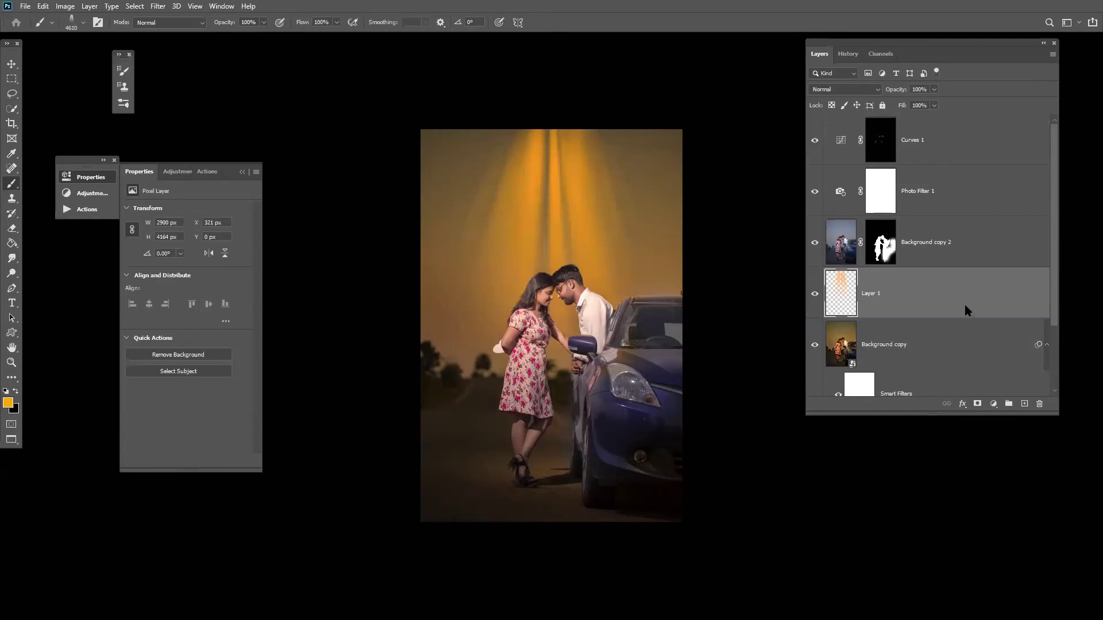
pyautogui.moveTo(966, 304); pyautogui.dragTo(1039, 404)
# - Add a new layer beneath Background copy 2 and stamp white light rays above the couple with the Light Ray 2 brush
pyautogui.click(1021, 406)
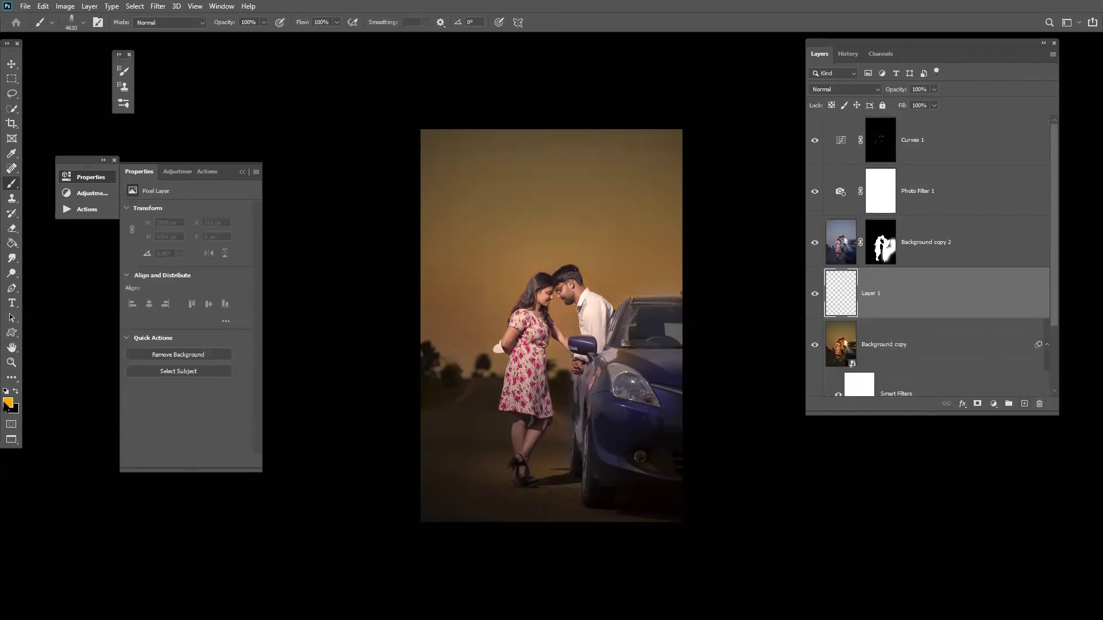
pyautogui.click(7, 402)
pyautogui.click(671, 102)
pyautogui.click(933, 96)
pyautogui.press('b')
pyautogui.click(546, 273)
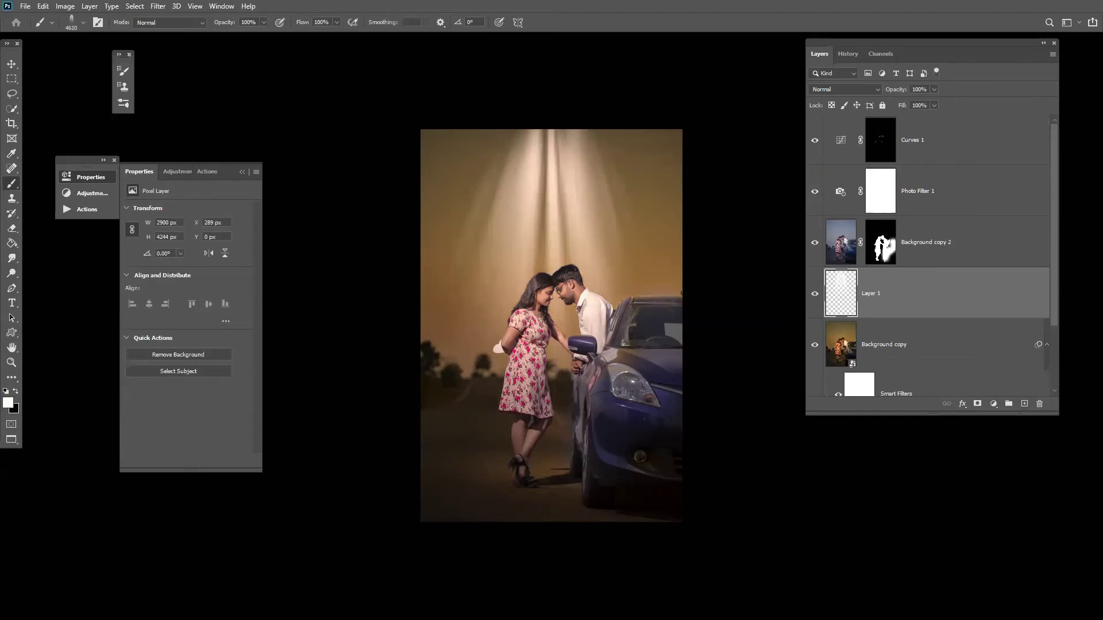
# - Soften the light rays with a 35-pixel Gaussian Blur and set their layer to Soft Light
pyautogui.hotkey('ctrl', 'alt', 'f')
pyautogui.write('35')
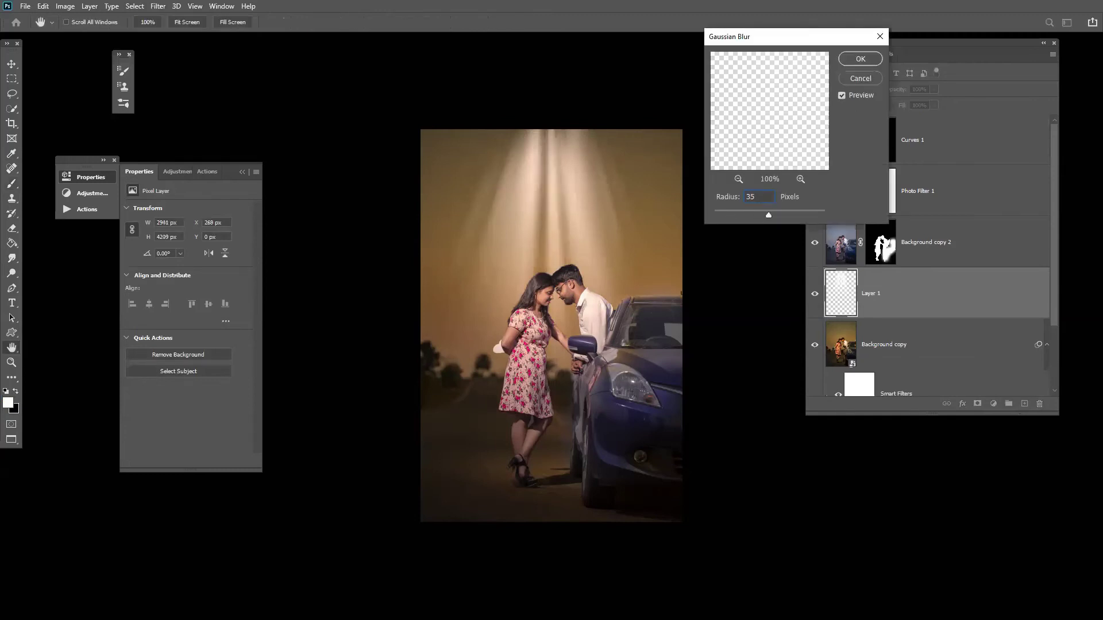
pyautogui.press('Return')
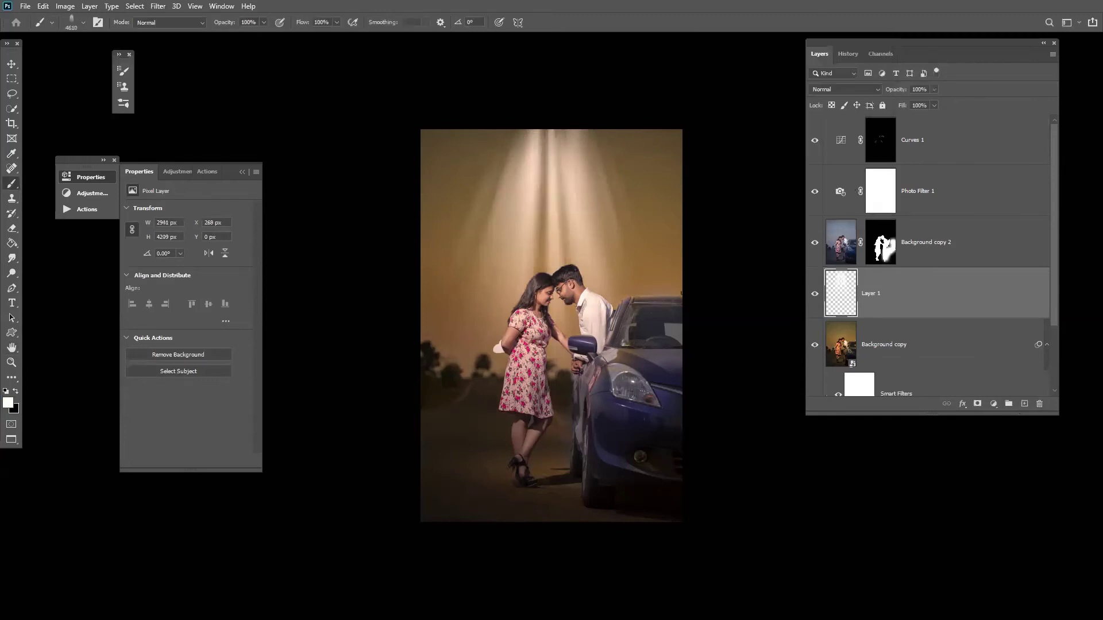
pyautogui.click(845, 89)
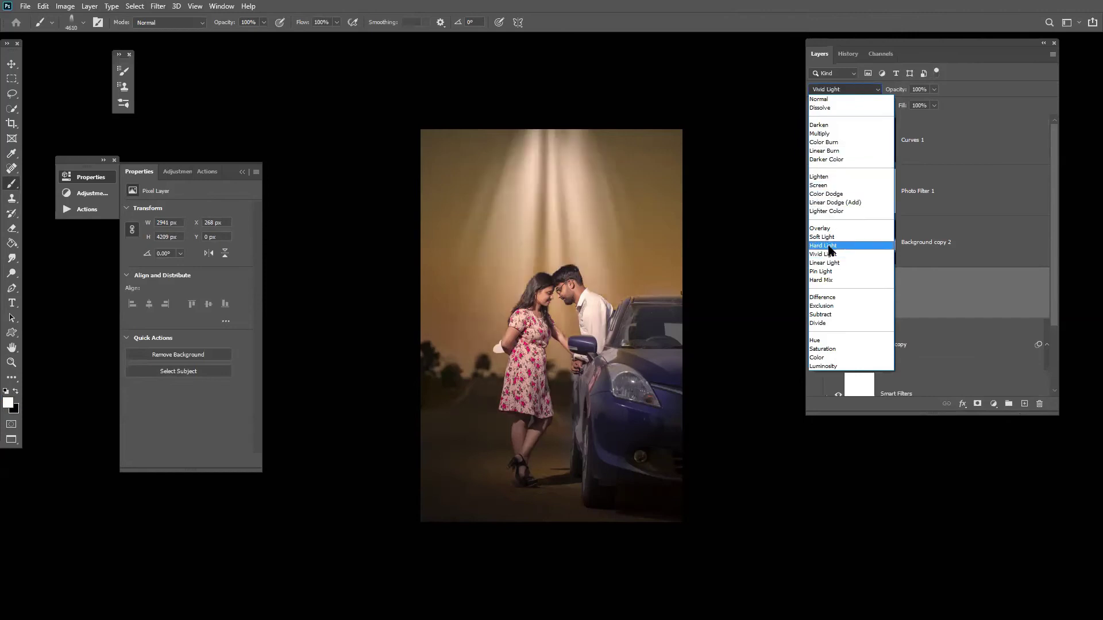
pyautogui.click(829, 237)
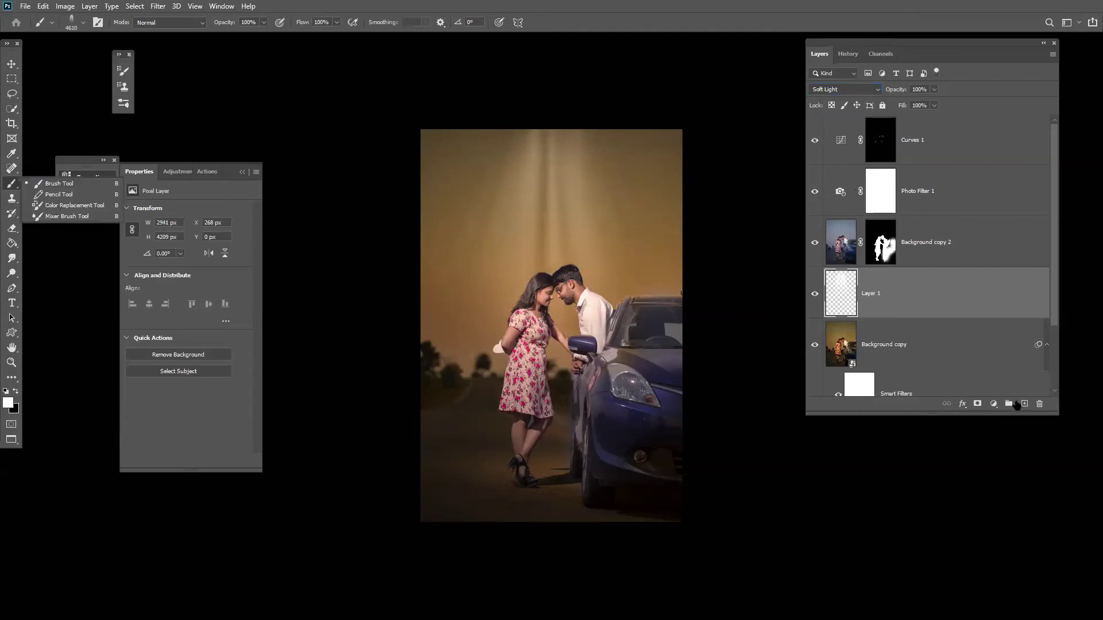
# - Add a new layer above the light rays and choose the Cloud415 brush from the Clouds-by-Mila set
pyautogui.click(1024, 403)
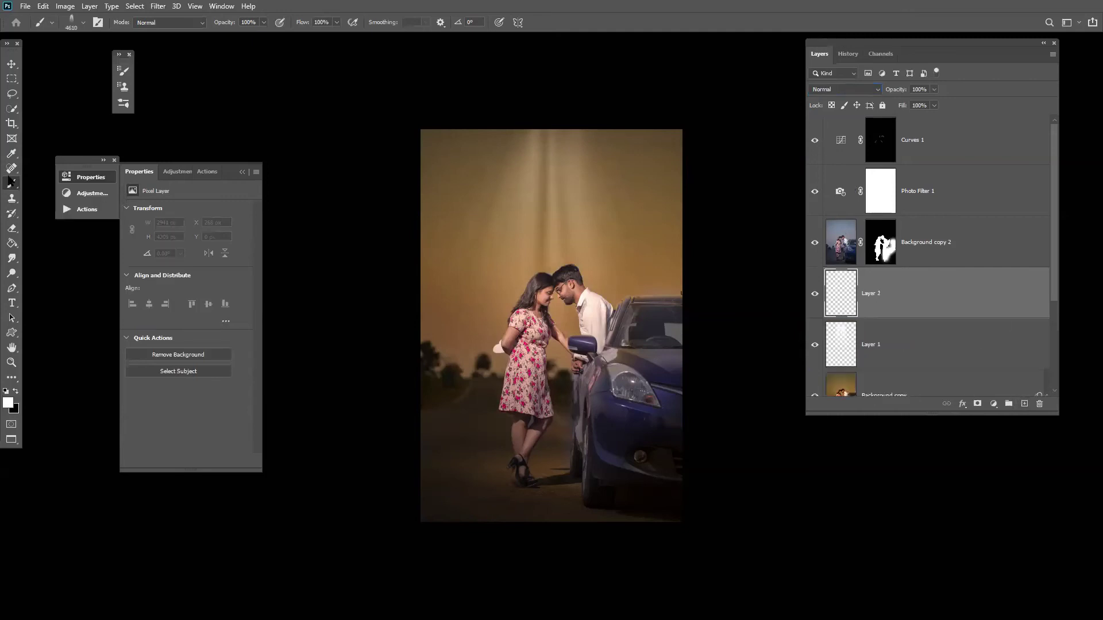
pyautogui.click(74, 23)
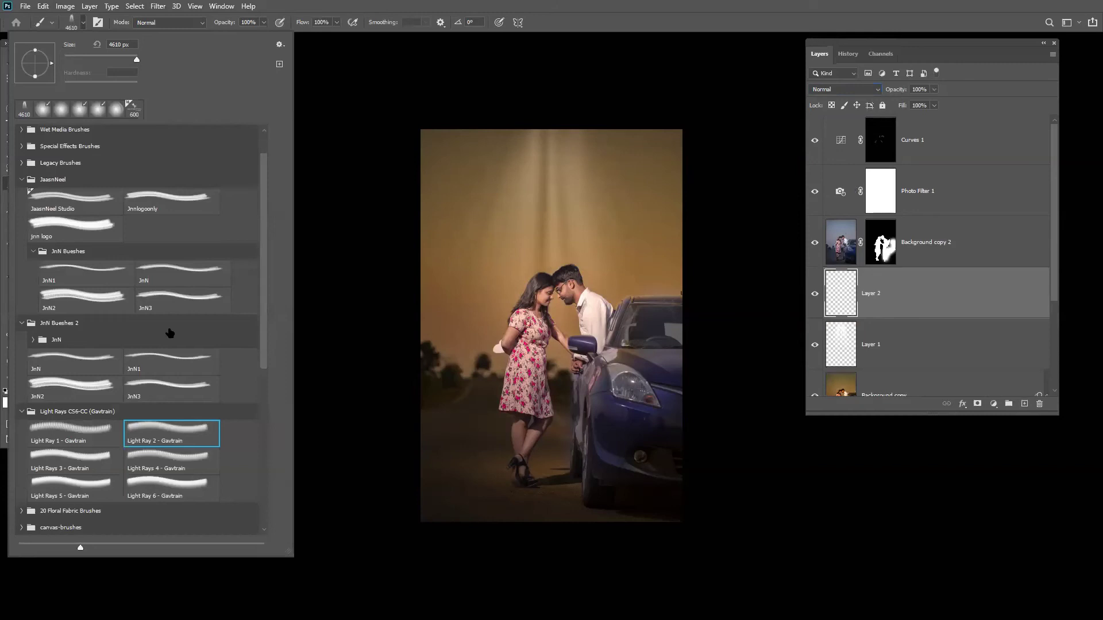
pyautogui.scroll(-1, 169, 333)
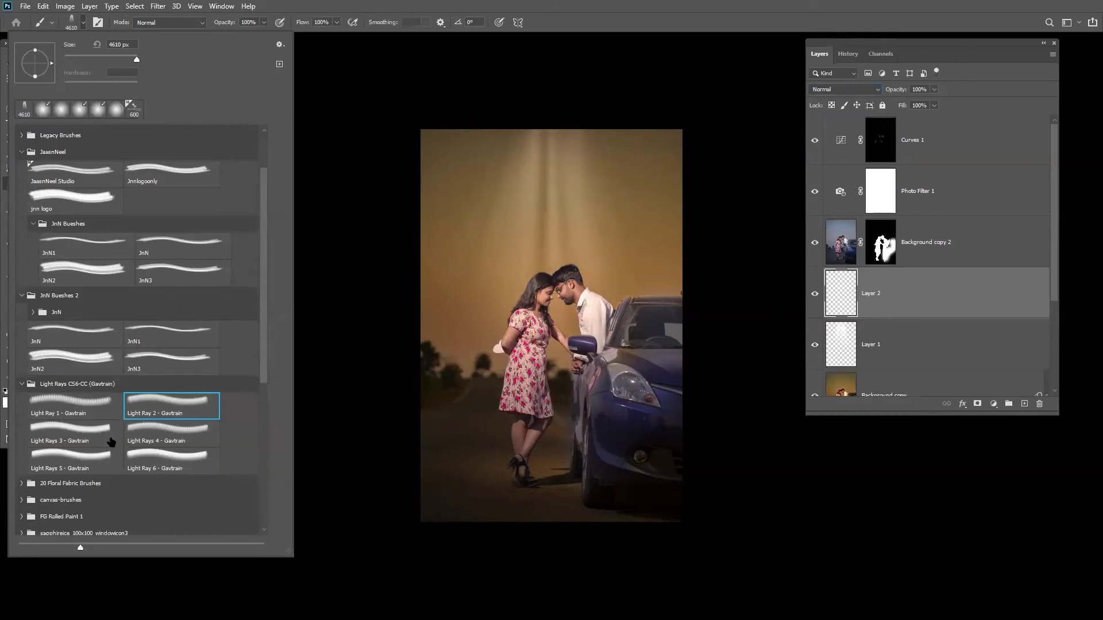
pyautogui.click(22, 152)
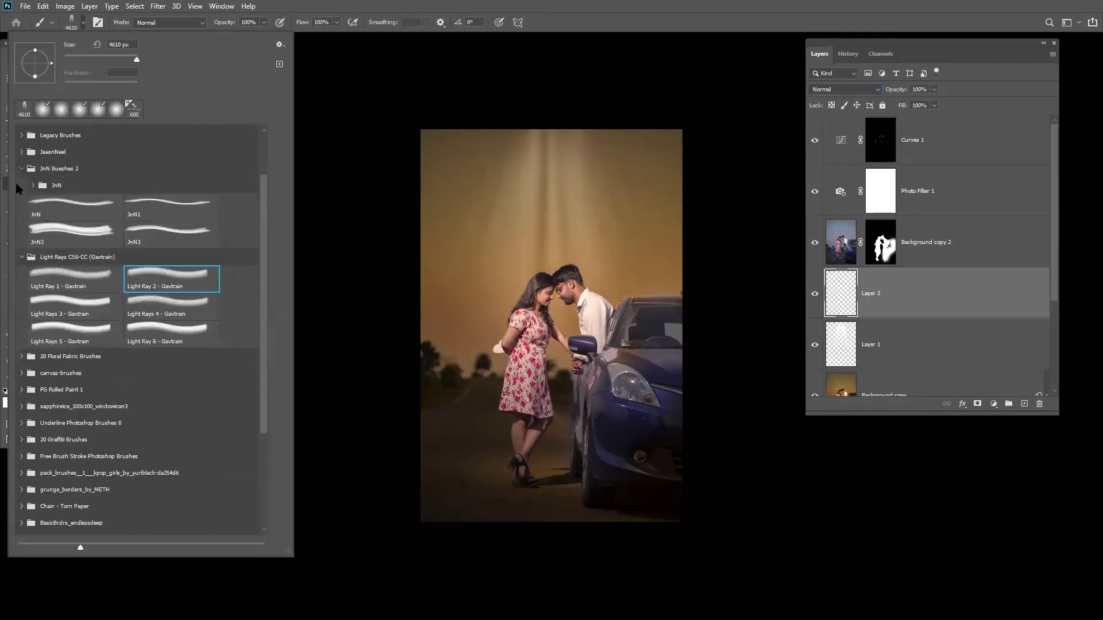
pyautogui.click(21, 257)
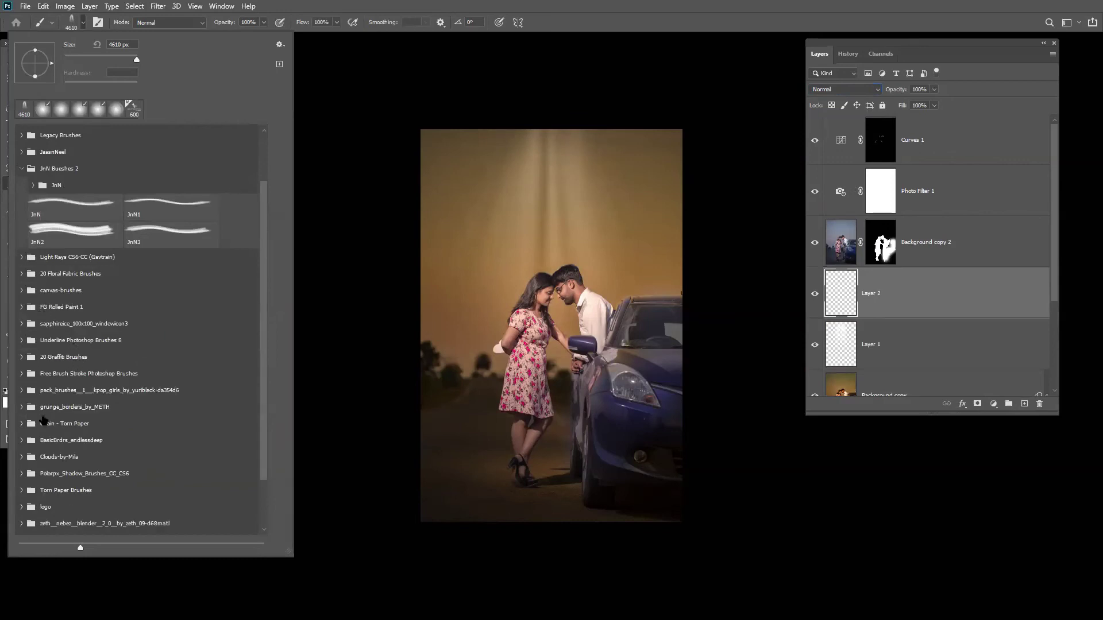
pyautogui.scroll(-1, 43, 422)
pyautogui.click(21, 439)
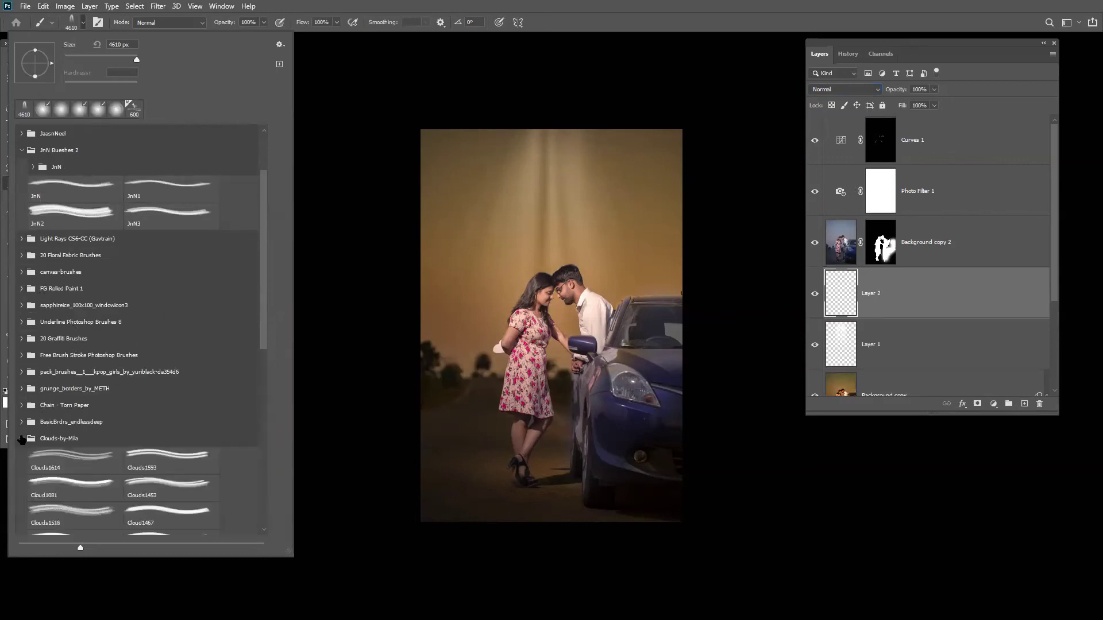
pyautogui.click(178, 484)
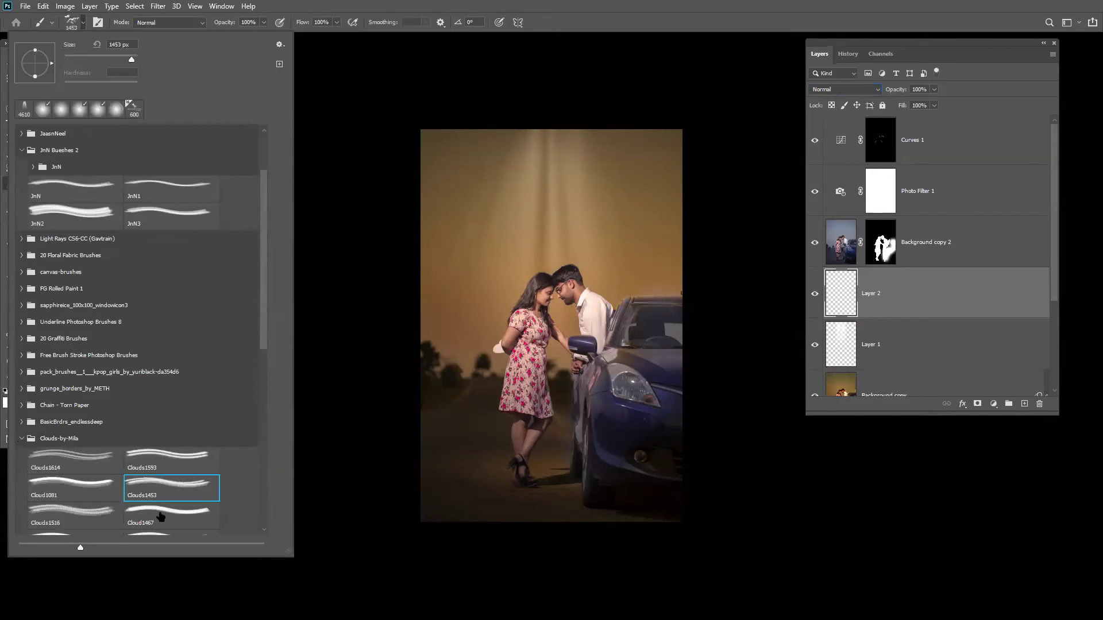
pyautogui.scroll(-2, 163, 505)
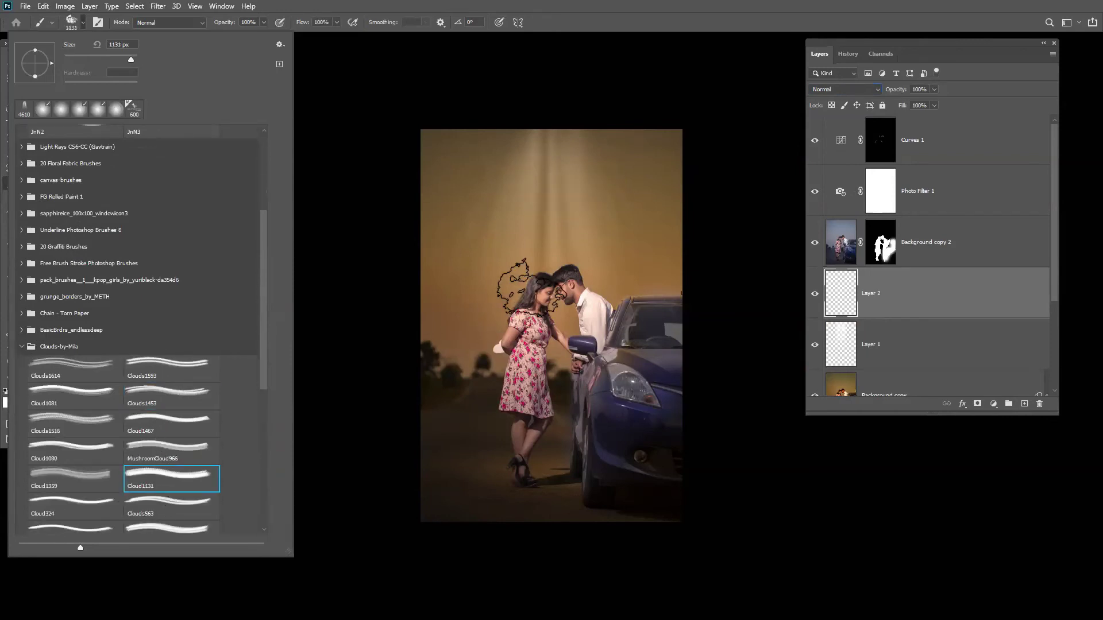
pyautogui.click(196, 528)
pyautogui.click(839, 5)
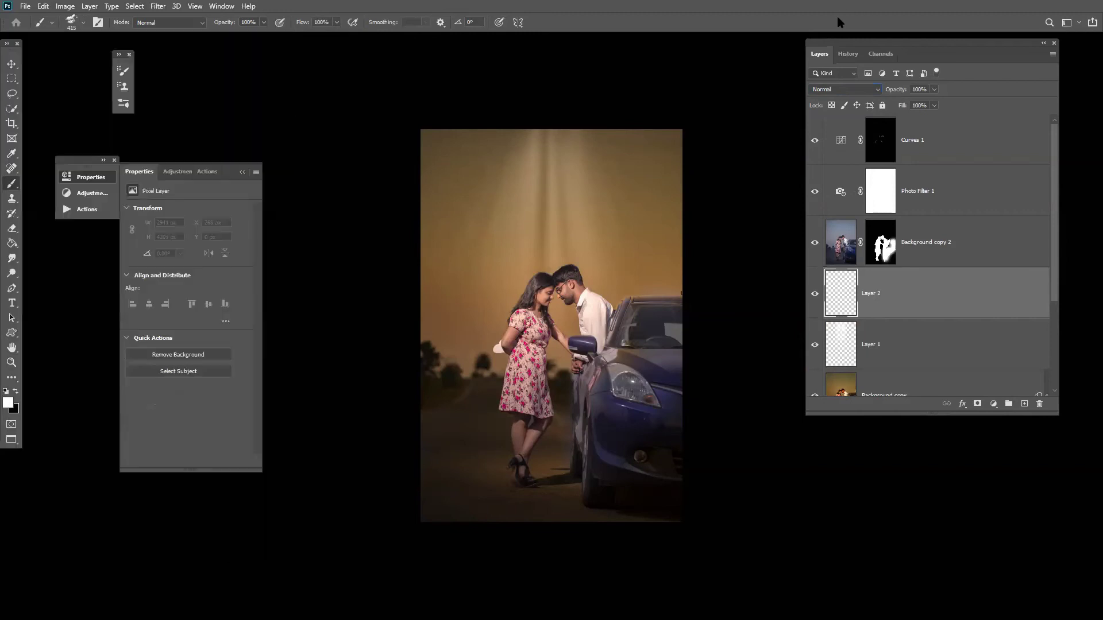
# - Stamp white clouds across the sky with Cloud415 at 2700 px and another cloud above the car with Clouds1593
pyautogui.press(']')
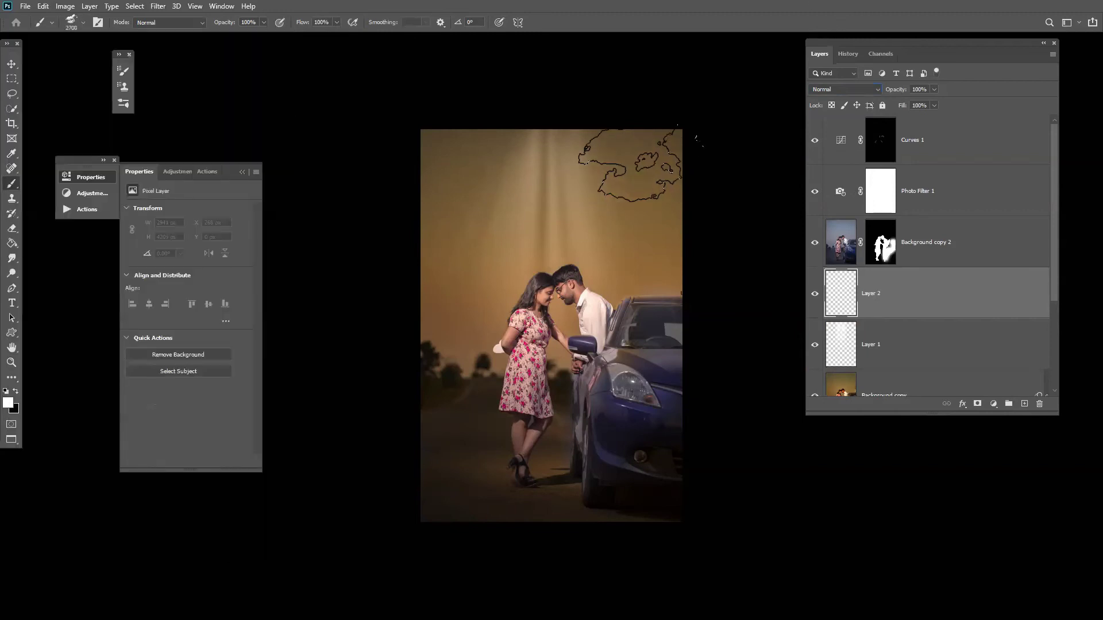
pyautogui.click(631, 166)
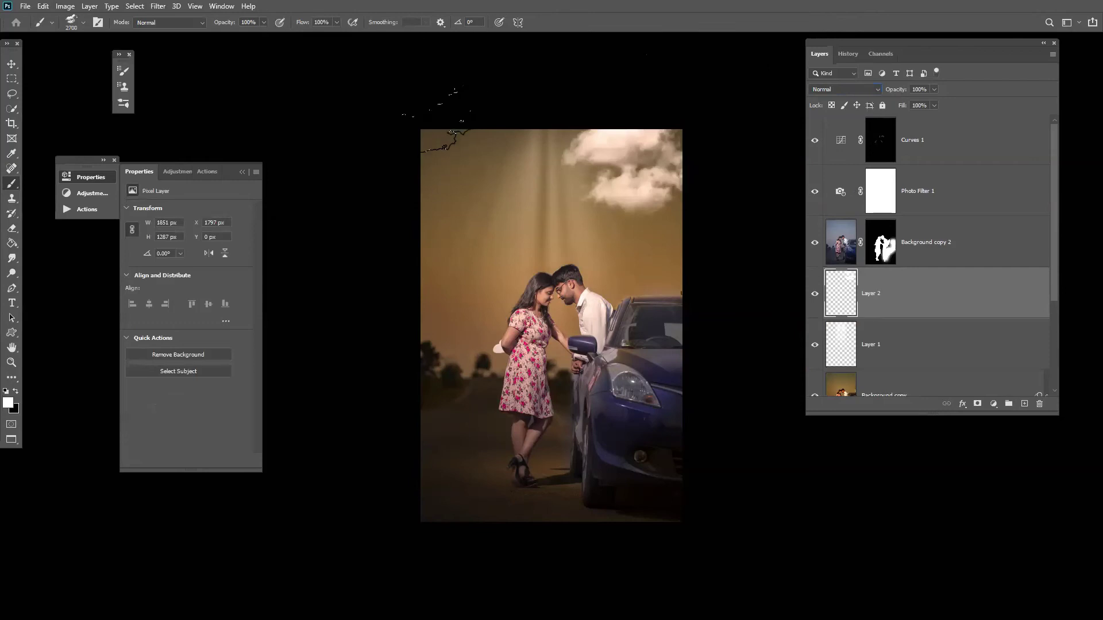
pyautogui.click(445, 115)
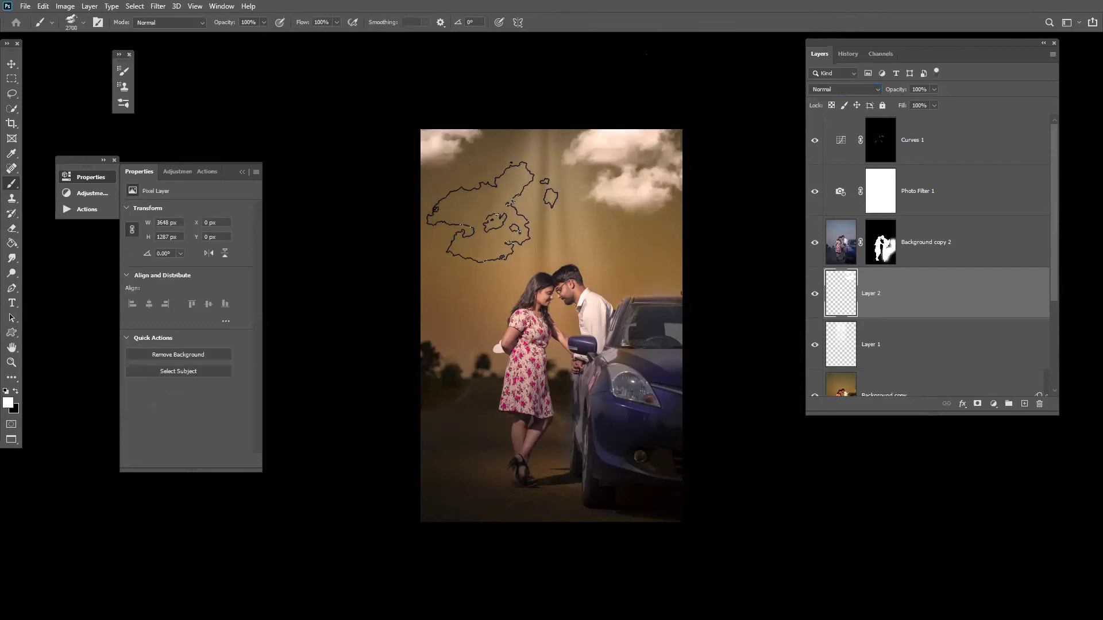
pyautogui.click(491, 213)
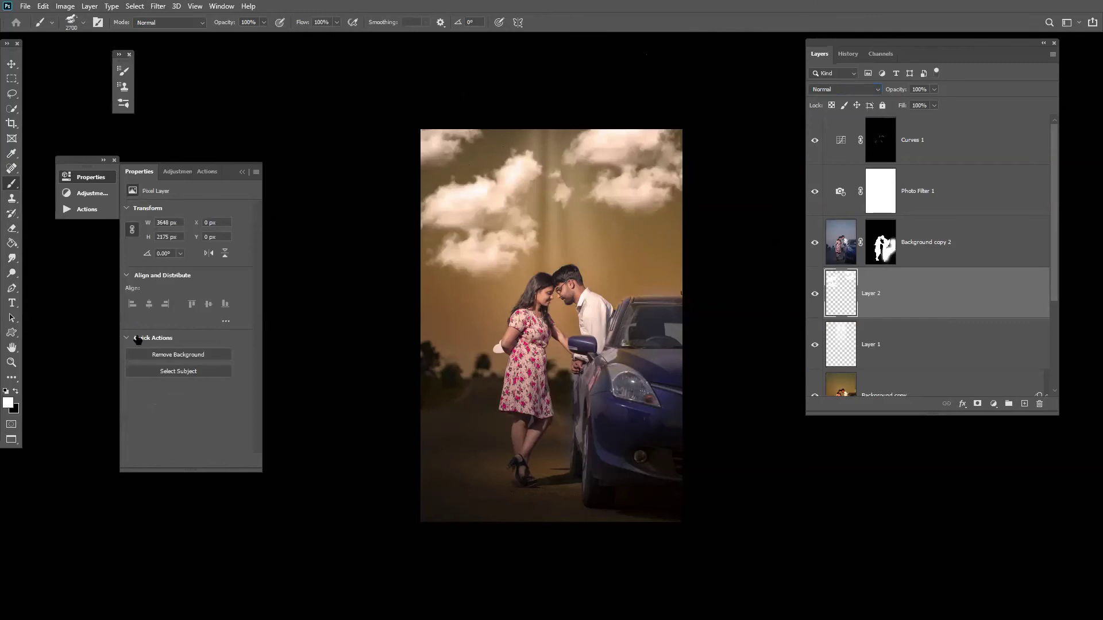
pyautogui.click(83, 22)
pyautogui.click(172, 354)
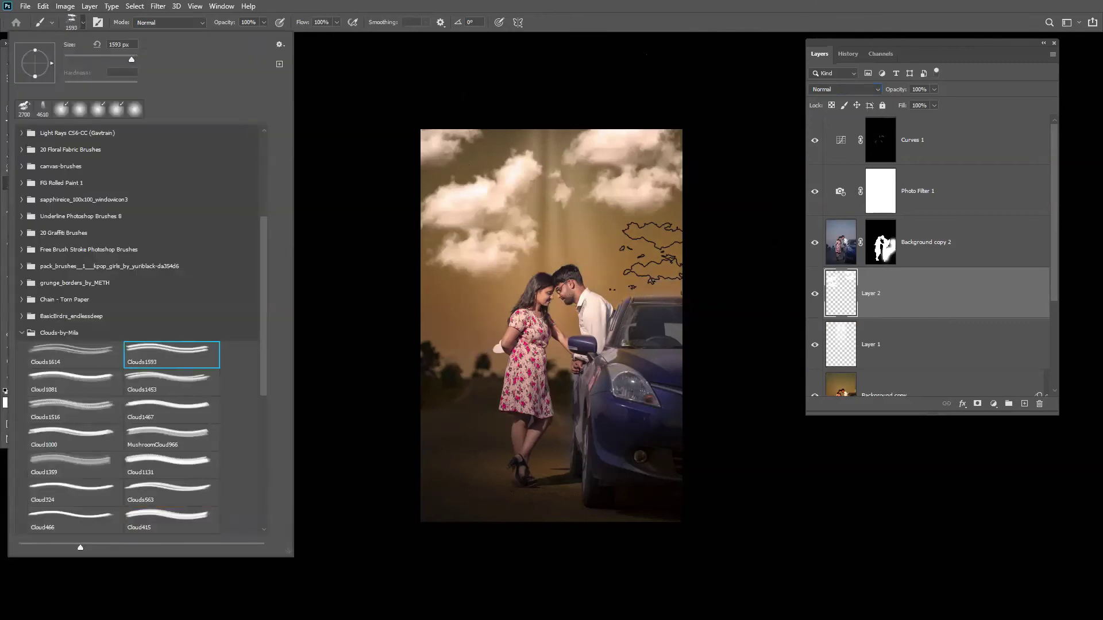
pyautogui.click(655, 252)
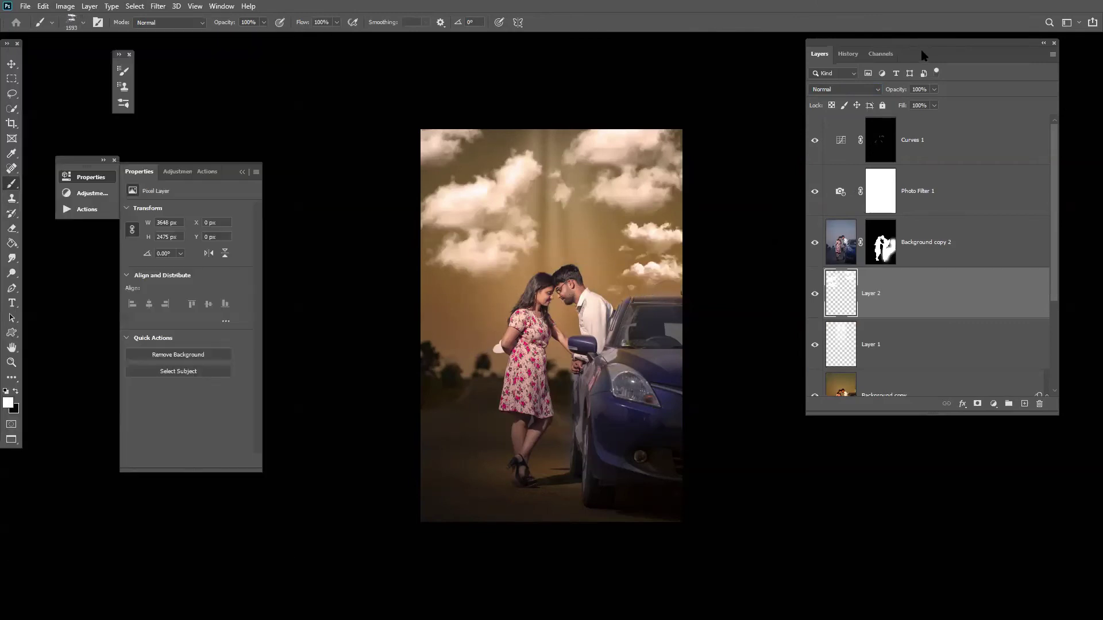
# - Blur the cloud layer with a 4-pixel Gaussian Blur and lower its fill to 24%
pyautogui.hotkey('ctrl', 'alt', 'f')
pyautogui.write('4')
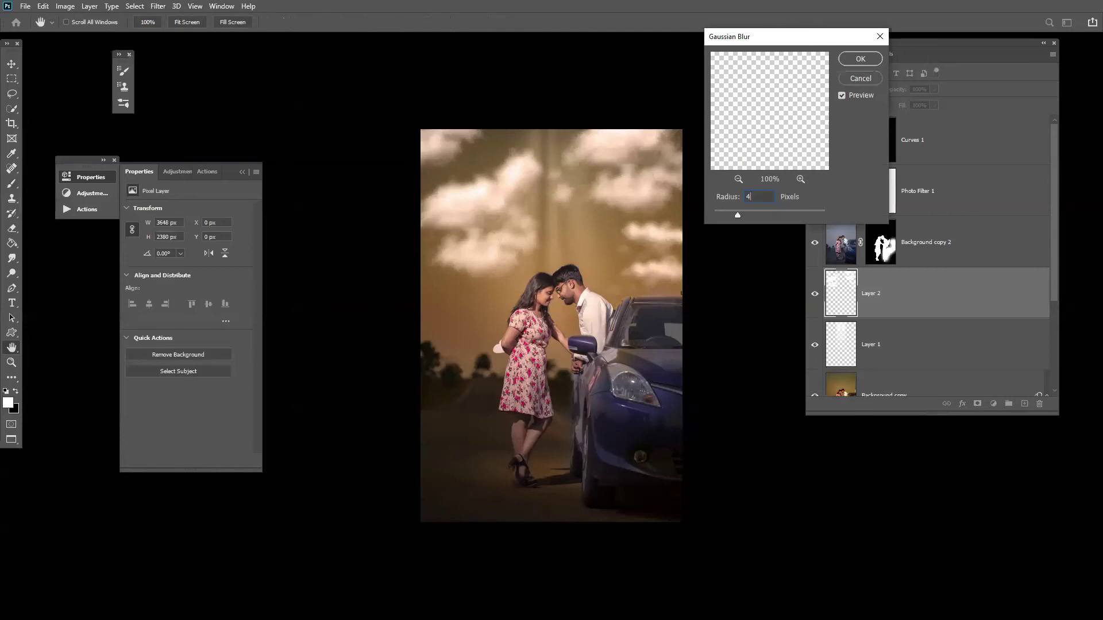
pyautogui.press('Return')
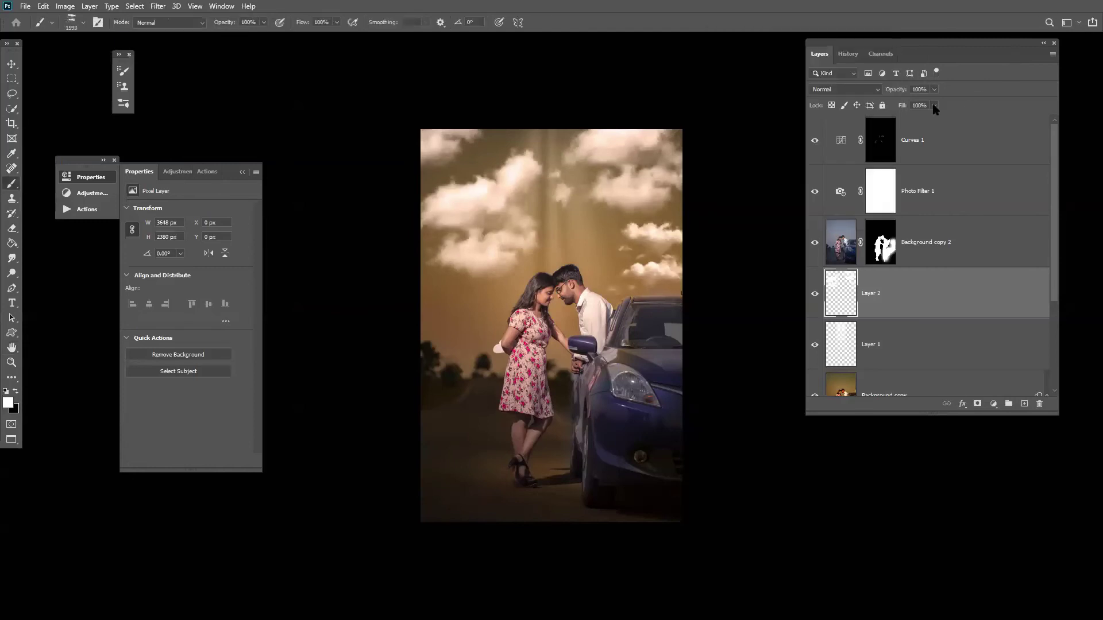
pyautogui.moveTo(934, 105); pyautogui.dragTo(896, 129)
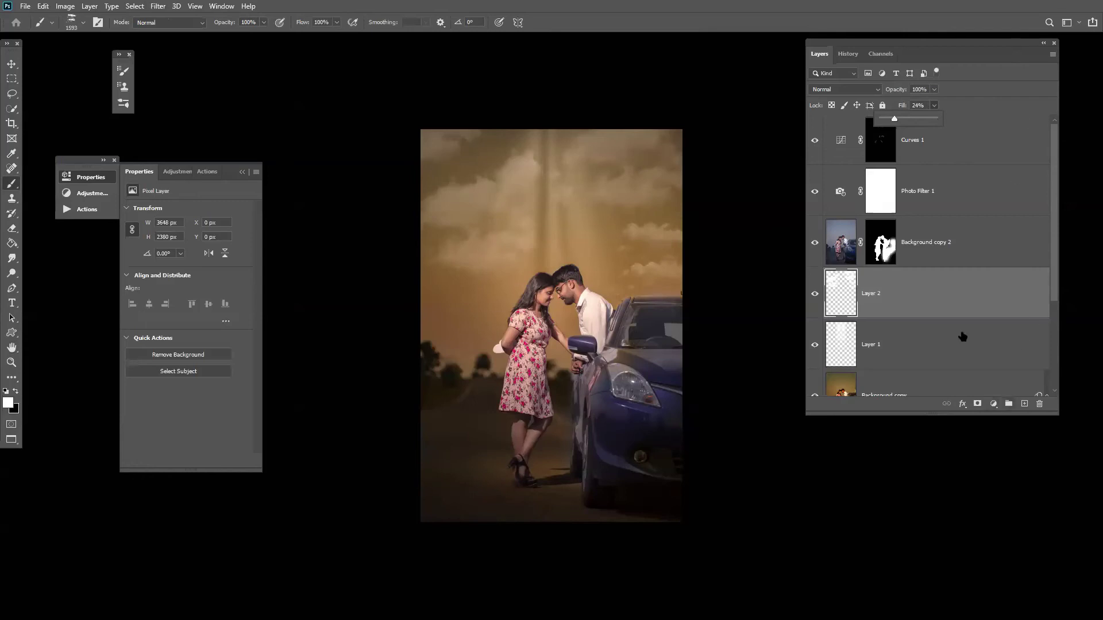
pyautogui.click(11, 63)
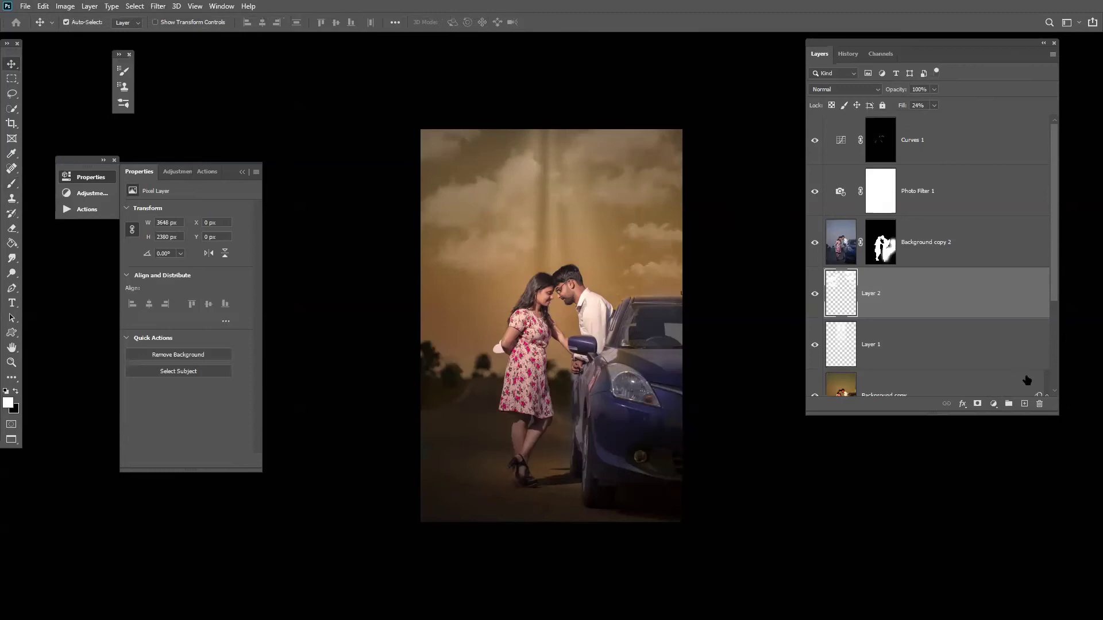
pyautogui.click(1023, 403)
pyautogui.hotkey('ctrl', 'z')
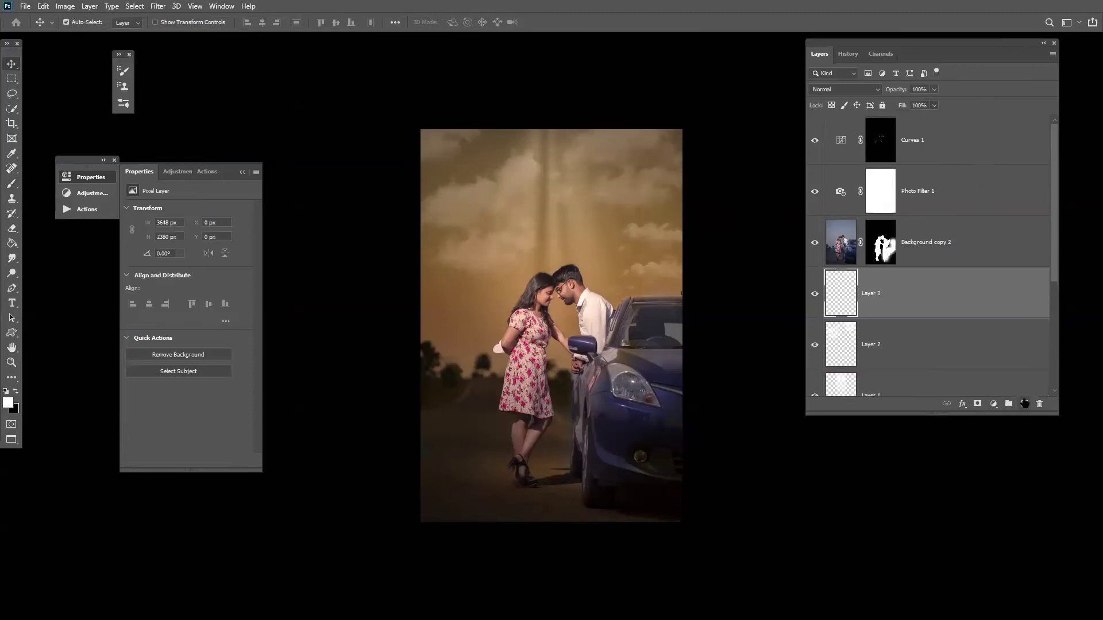
pyautogui.press('ctrl')
pyautogui.click(944, 142)
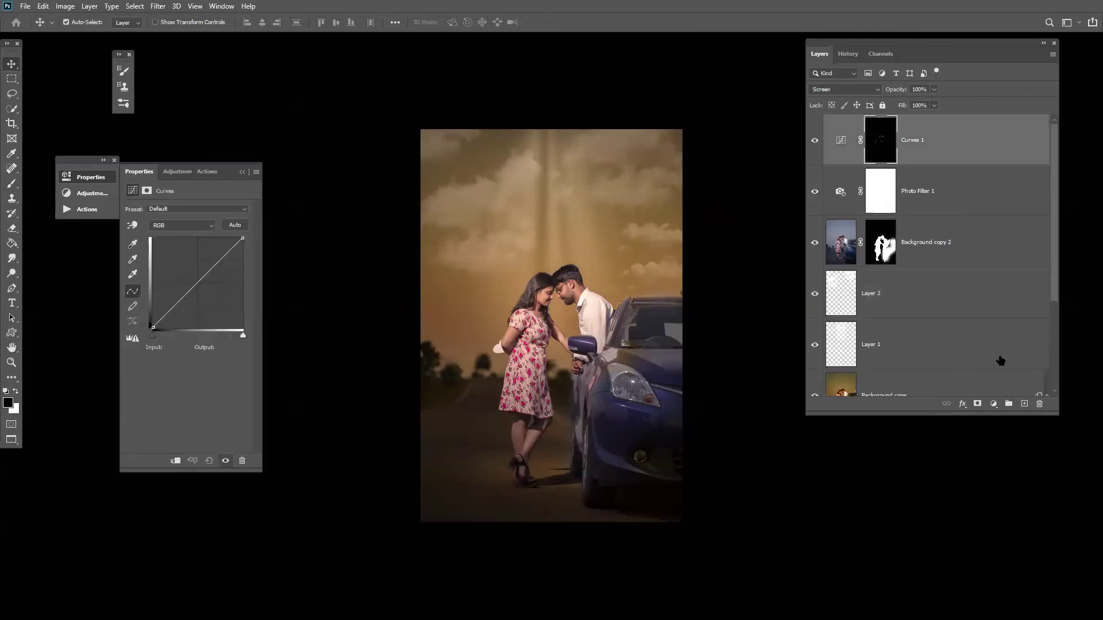
pyautogui.click(1024, 403)
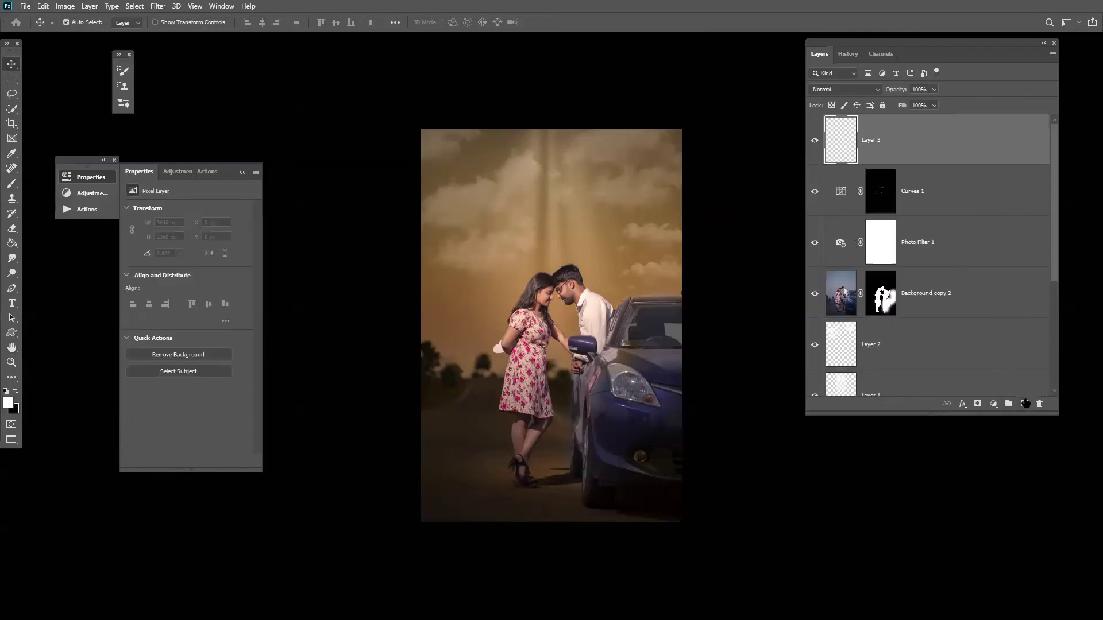
pyautogui.hotkey('ctrl', 'j')
pyautogui.hotkey('ctrl', 'z')
pyautogui.hotkey('ctrl', 'z')
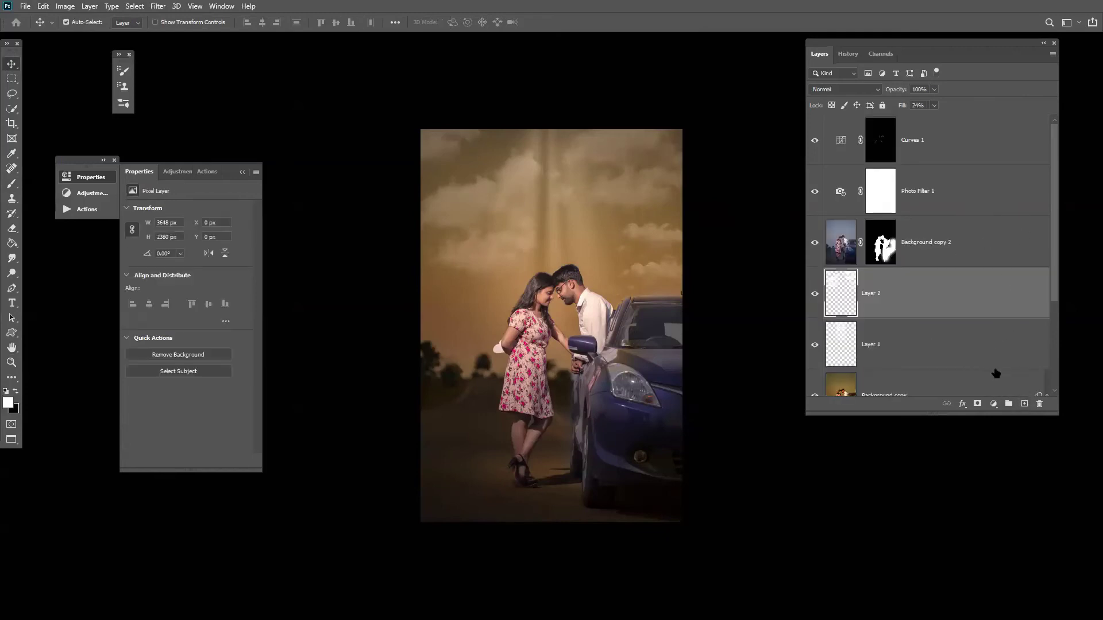
# - Add a black 000000 Solid Color fill layer above the Curves 1 layer
pyautogui.click(959, 161)
pyautogui.click(992, 405)
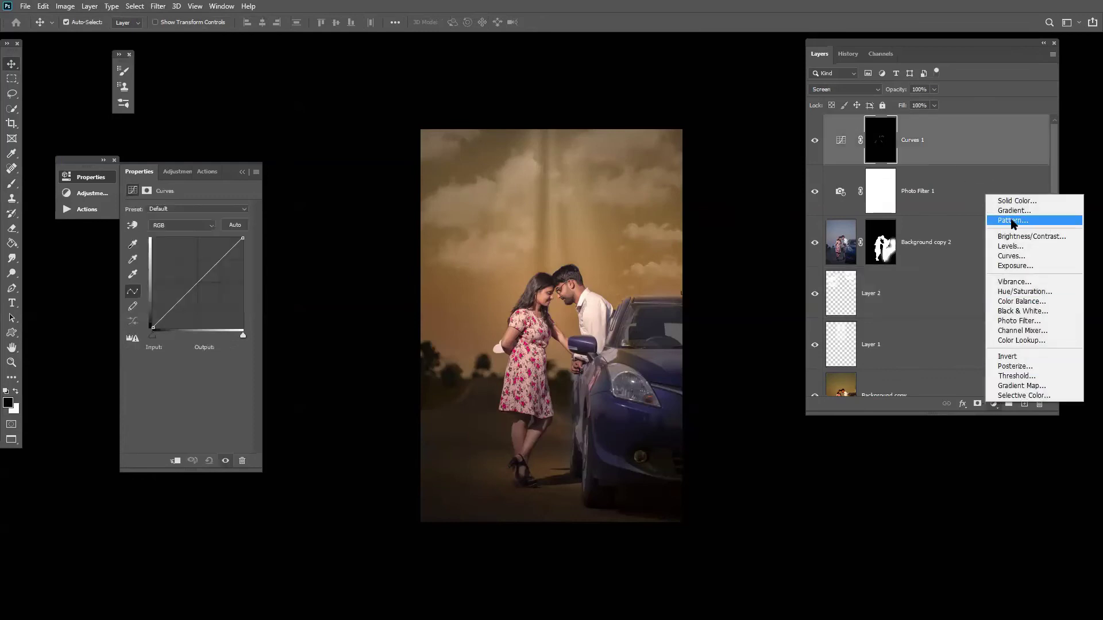
pyautogui.click(1011, 203)
pyautogui.write('000000')
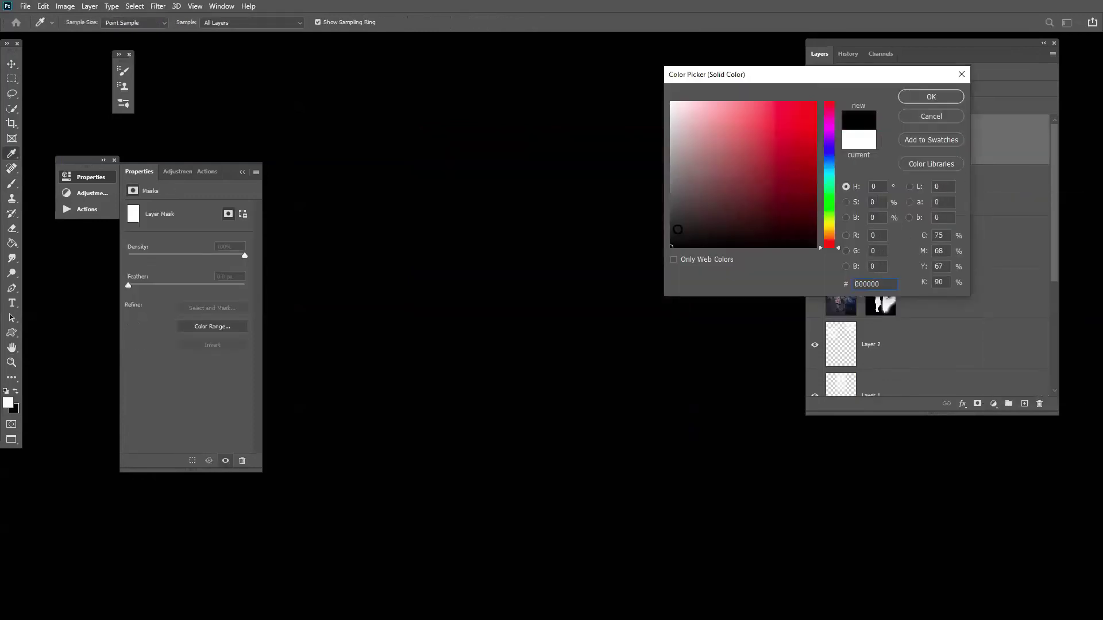
pyautogui.click(929, 95)
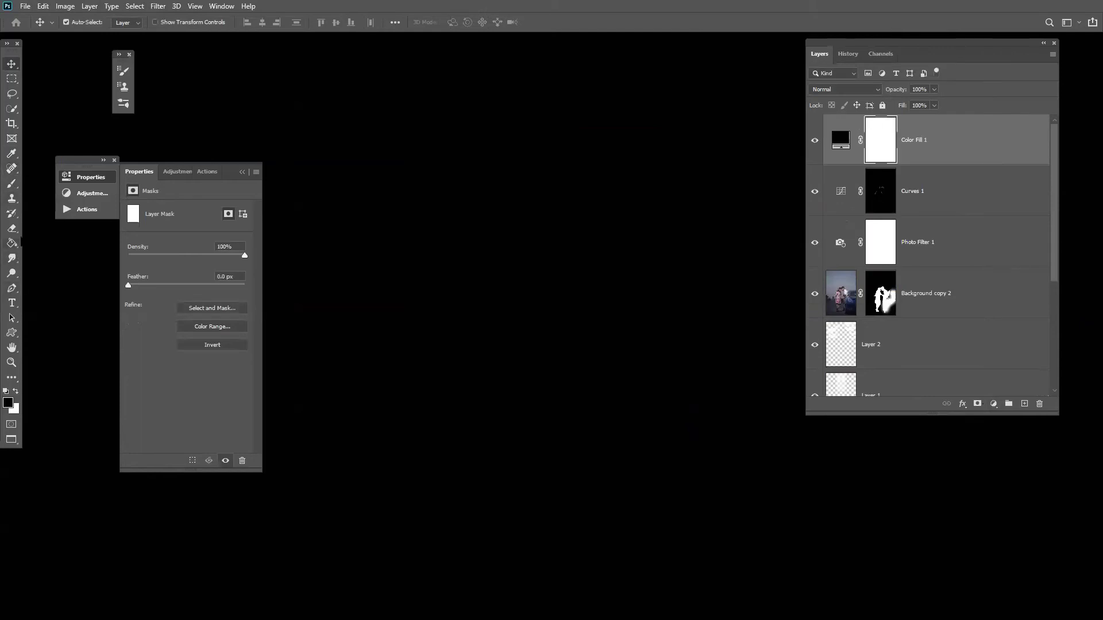
# - Draw a radial black-to-white gradient on the black fill layer's mask, from the sky above the couple to below the photo
pyautogui.click(8, 243)
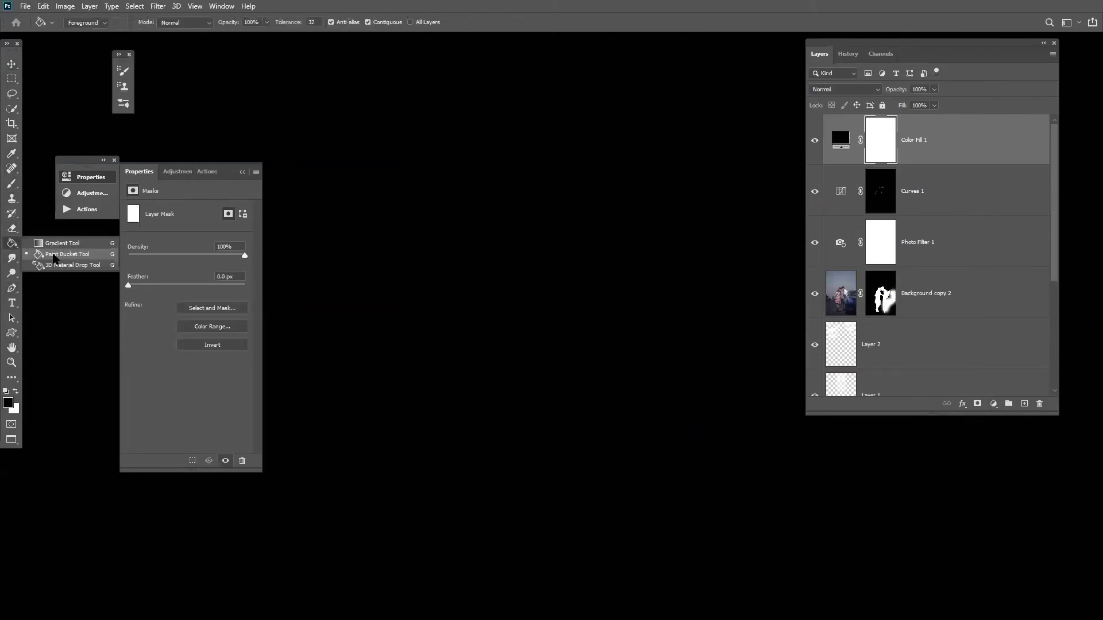
pyautogui.click(57, 244)
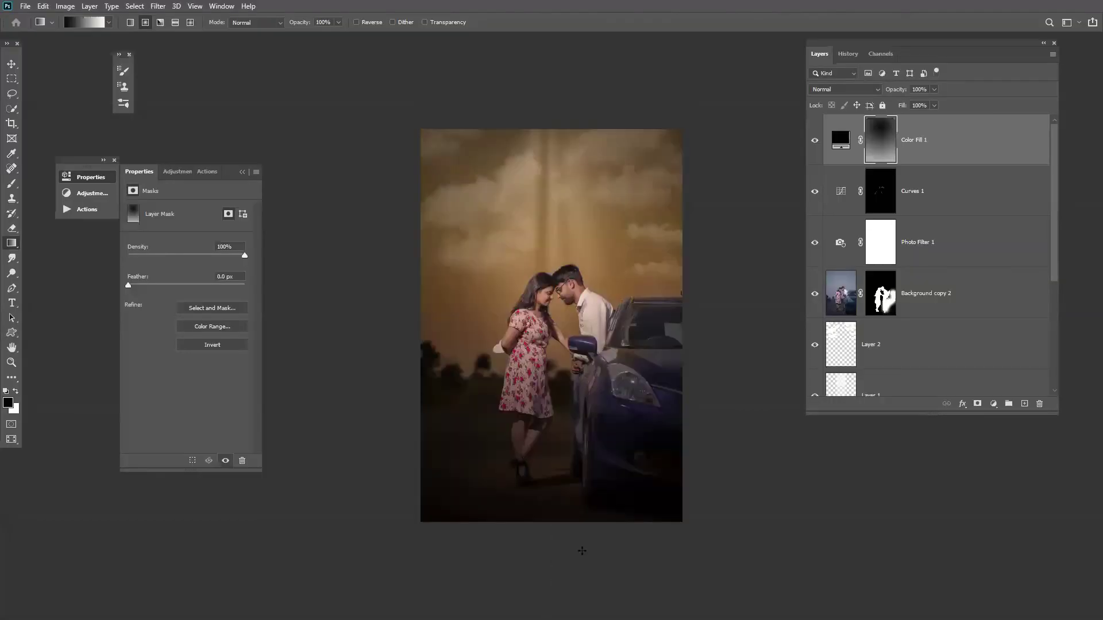
pyautogui.hotkey('ctrl', 'z')
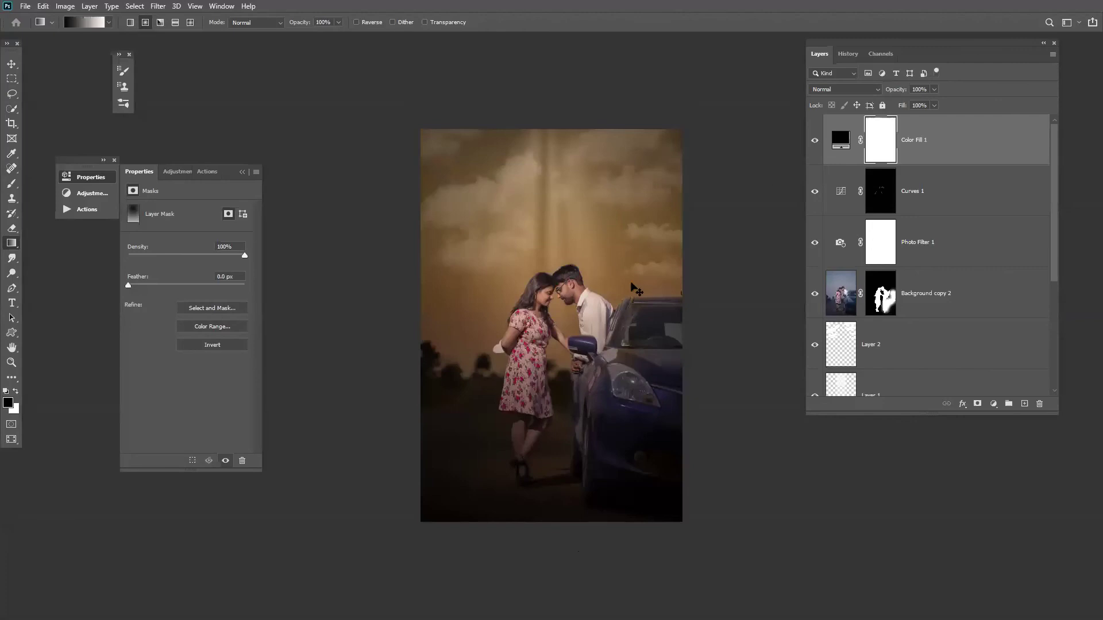
pyautogui.moveTo(551, 298); pyautogui.dragTo(552, 517)
pyautogui.hotkey('ctrl', 'z')
pyautogui.moveTo(553, 223); pyautogui.dragTo(552, 596)
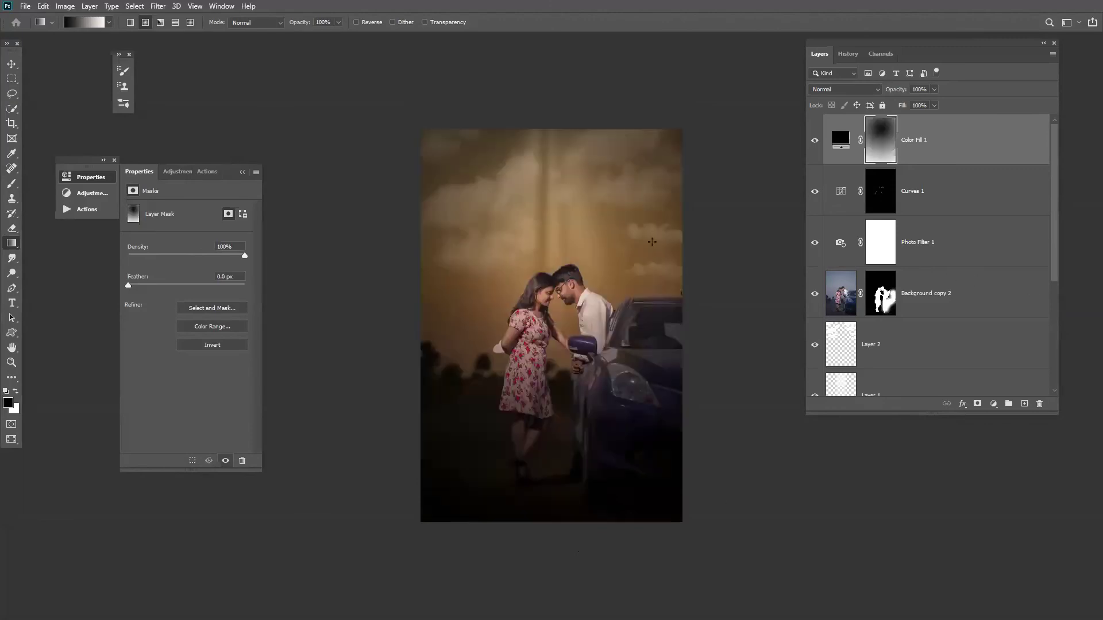
# - Fit the photo to the screen and compare the original Background with the finished grade by toggling all other layers
pyautogui.press('z')
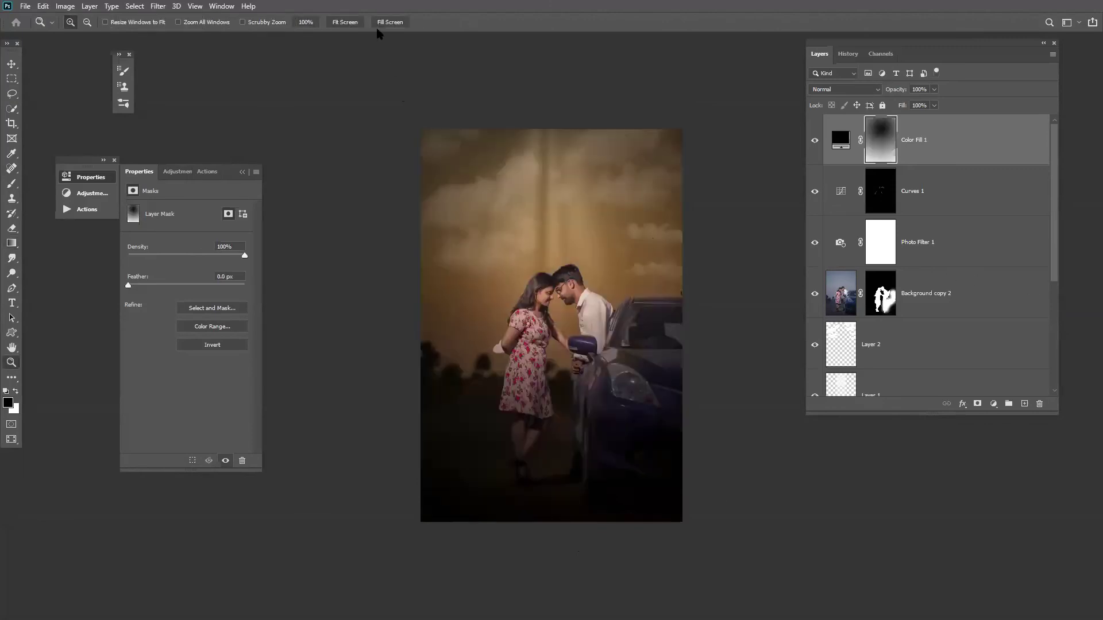
pyautogui.click(344, 22)
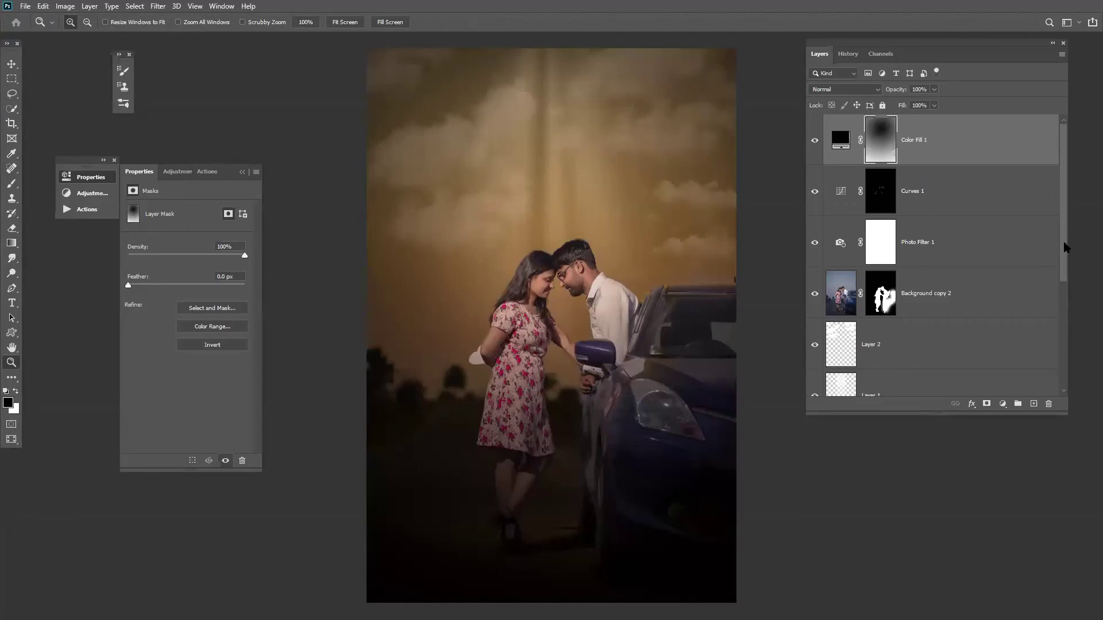
pyautogui.scroll(-4, 1063, 246)
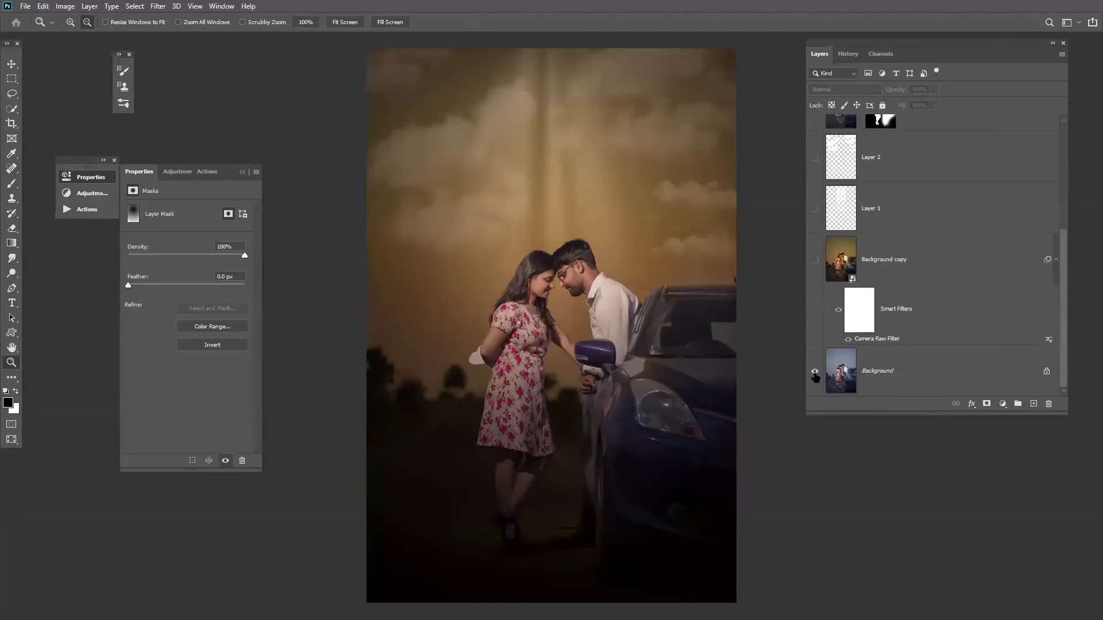
pyautogui.keyDown('alt'); pyautogui.click(814, 373); pyautogui.keyUp('alt')
pyautogui.keyDown('alt'); pyautogui.click(815, 372); pyautogui.keyUp('alt')
pyautogui.keyDown('alt'); pyautogui.click(814, 372); pyautogui.keyUp('alt')
pyautogui.keyDown('alt'); pyautogui.click(814, 372); pyautogui.keyUp('alt')
pyautogui.keyDown('alt'); pyautogui.click(814, 372); pyautogui.keyUp('alt')
pyautogui.keyDown('alt'); pyautogui.click(815, 373); pyautogui.keyUp('alt')
pyautogui.keyDown('alt'); pyautogui.click(814, 372); pyautogui.keyUp('alt')
pyautogui.keyDown('alt'); pyautogui.click(815, 372); pyautogui.keyUp('alt')
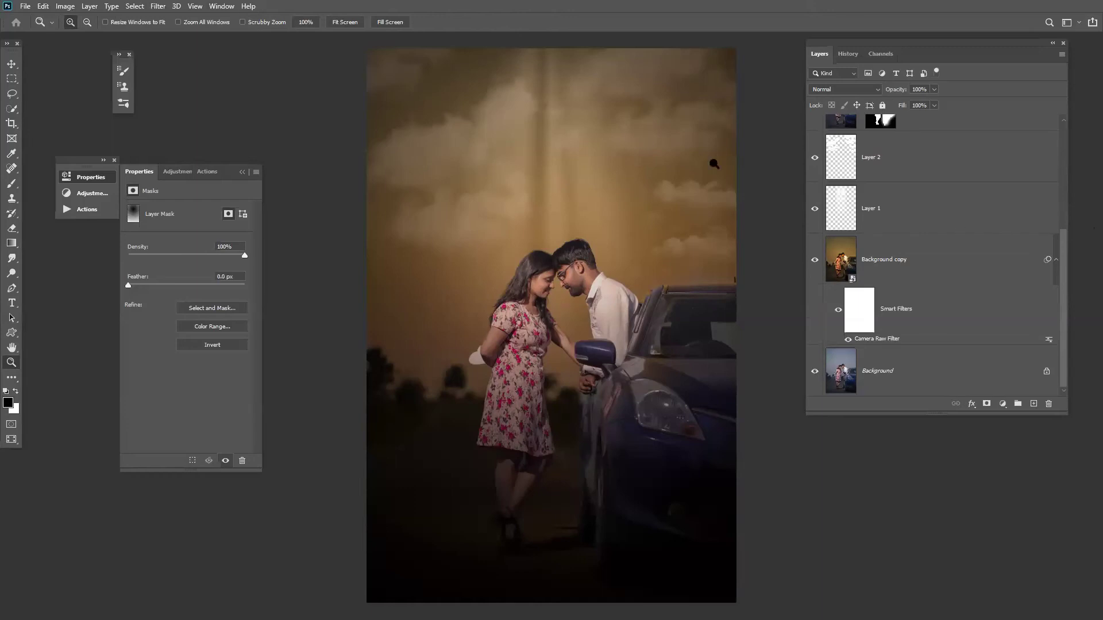
# - Remove all layers above the Background and duplicate the Background layer to restart the grade
pyautogui.scroll(5, 965, 172)
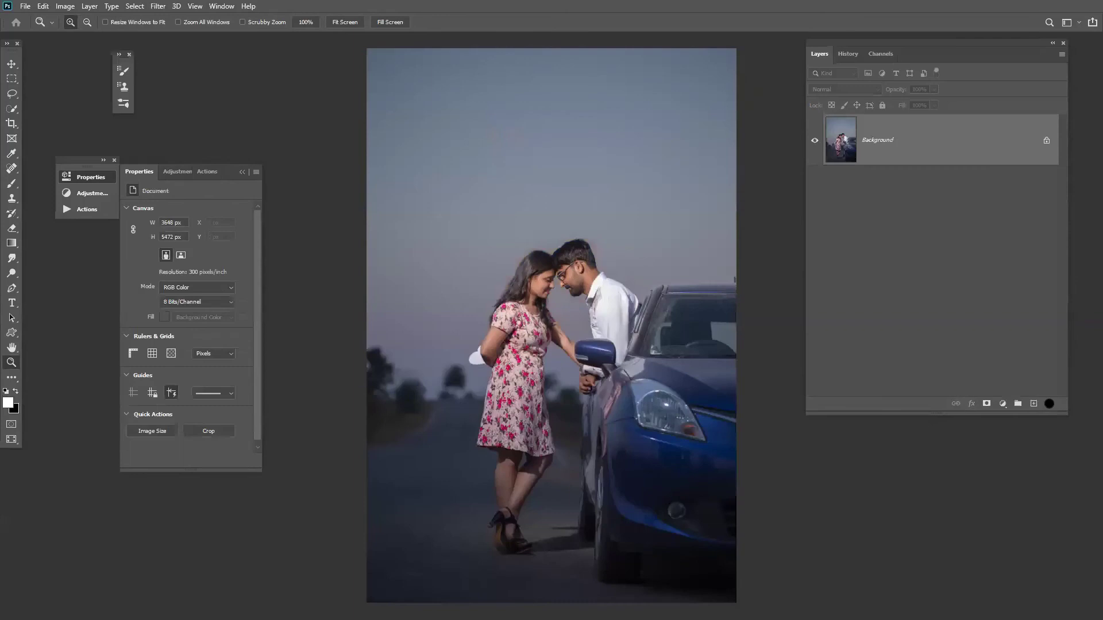
pyautogui.moveTo(999, 145); pyautogui.dragTo(1031, 406)
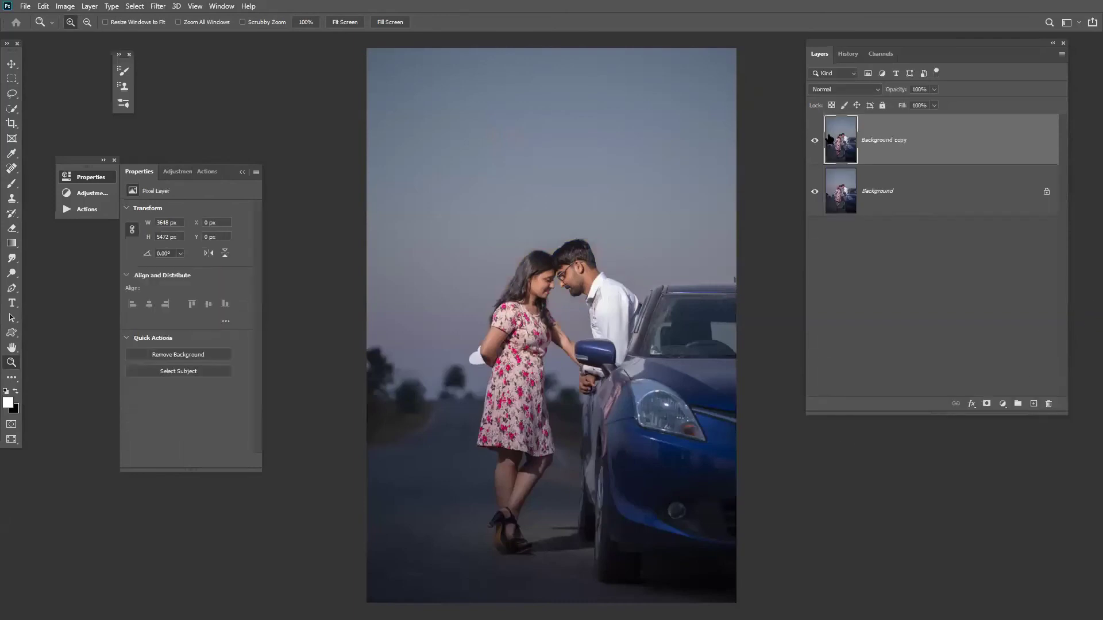
# - Convert the Background copy layer to a Smart Object
pyautogui.rightClick(828, 137)
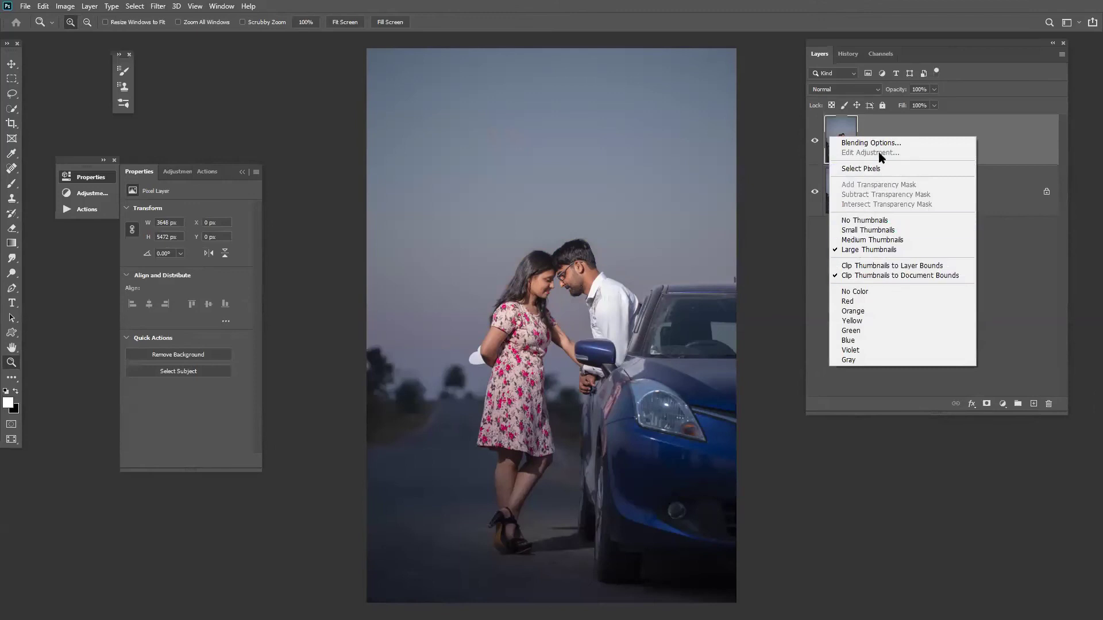
pyautogui.click(978, 140)
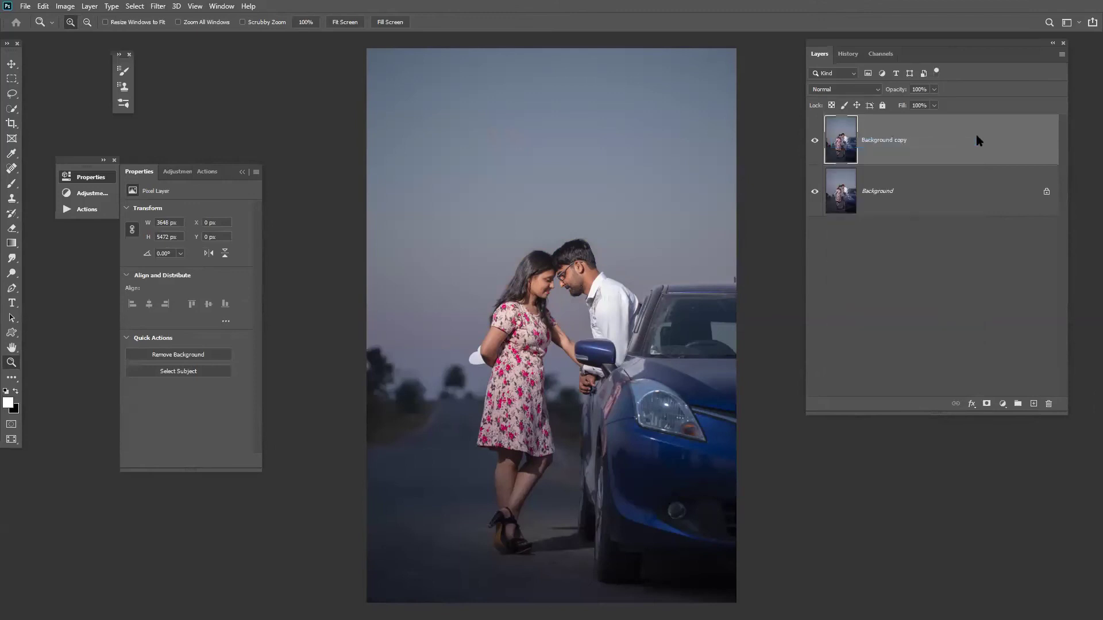
pyautogui.doubleClick(979, 140)
pyautogui.click(1032, 111)
pyautogui.rightClick(895, 141)
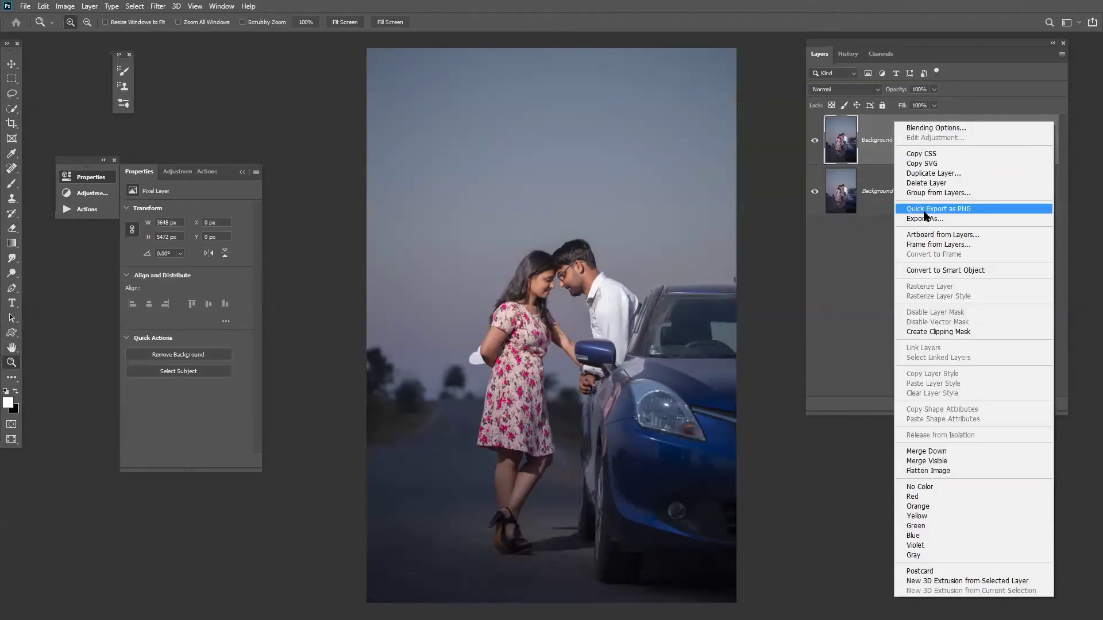
pyautogui.click(937, 271)
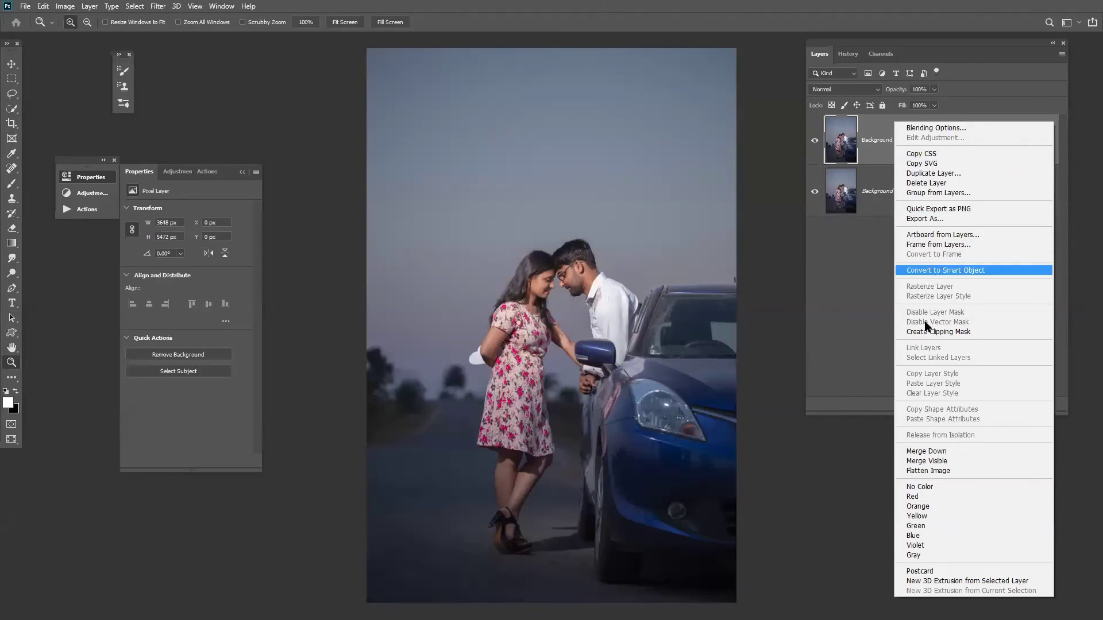
# - Apply a Camera Raw Filter to the Background copy with temperature +100, highlights -100, exposure -0.75 and increased Dehaze
pyautogui.click(165, 10)
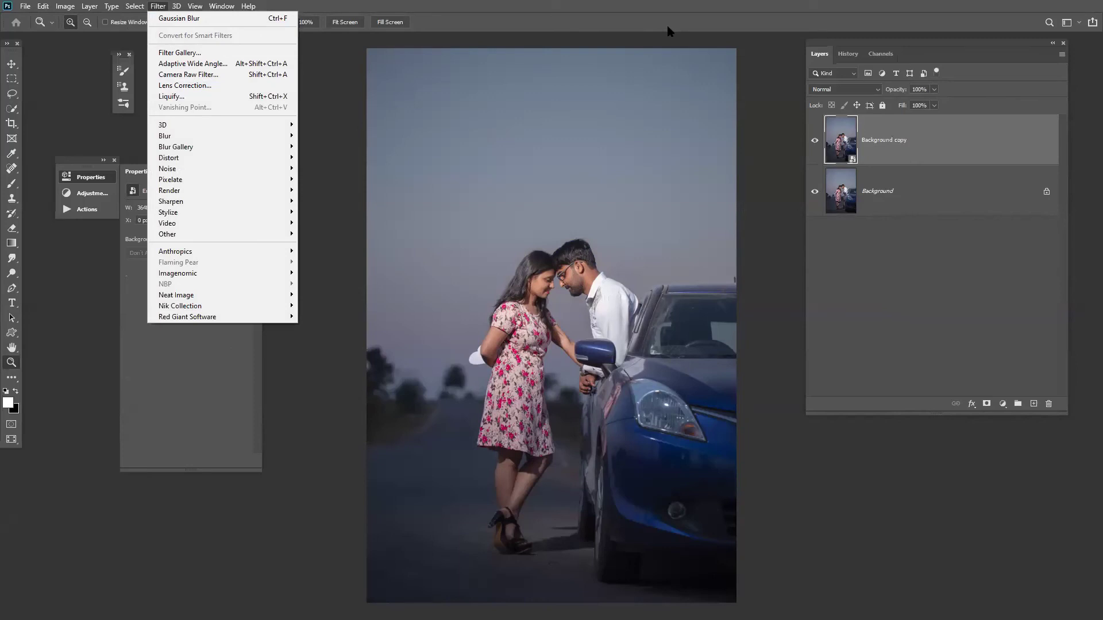
pyautogui.press('Escape')
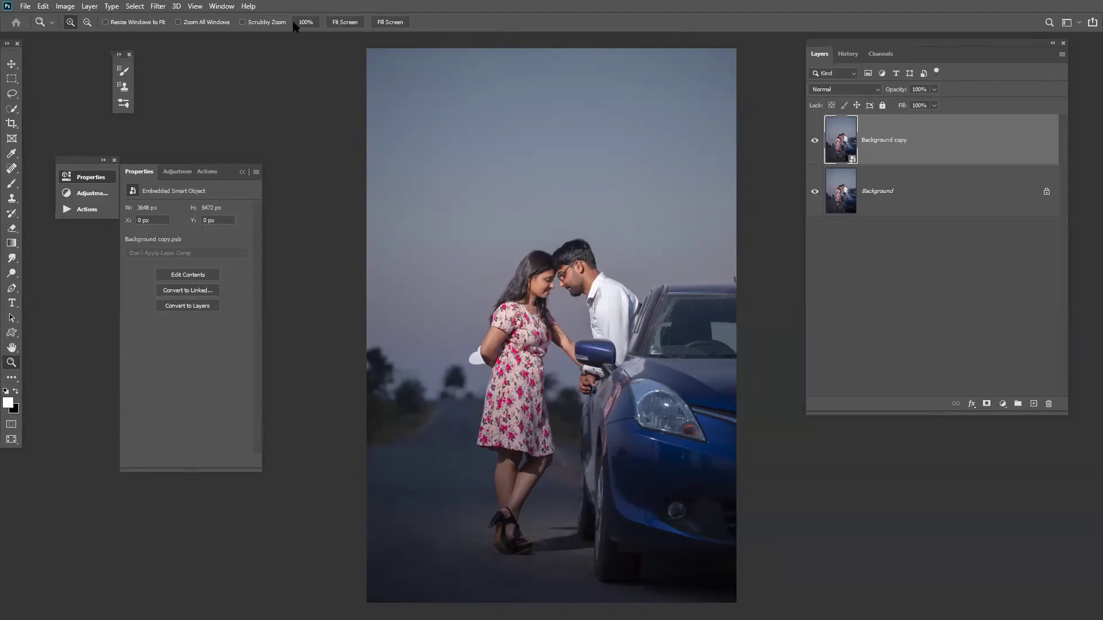
pyautogui.click(158, 6)
pyautogui.click(172, 75)
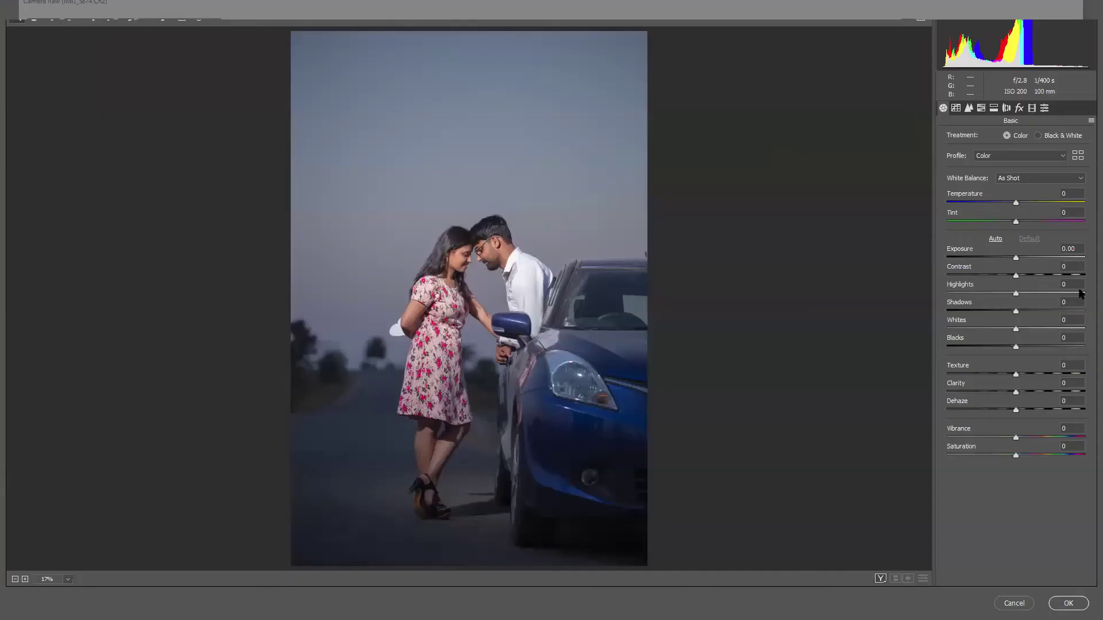
pyautogui.moveTo(1014, 205); pyautogui.dragTo(1085, 204)
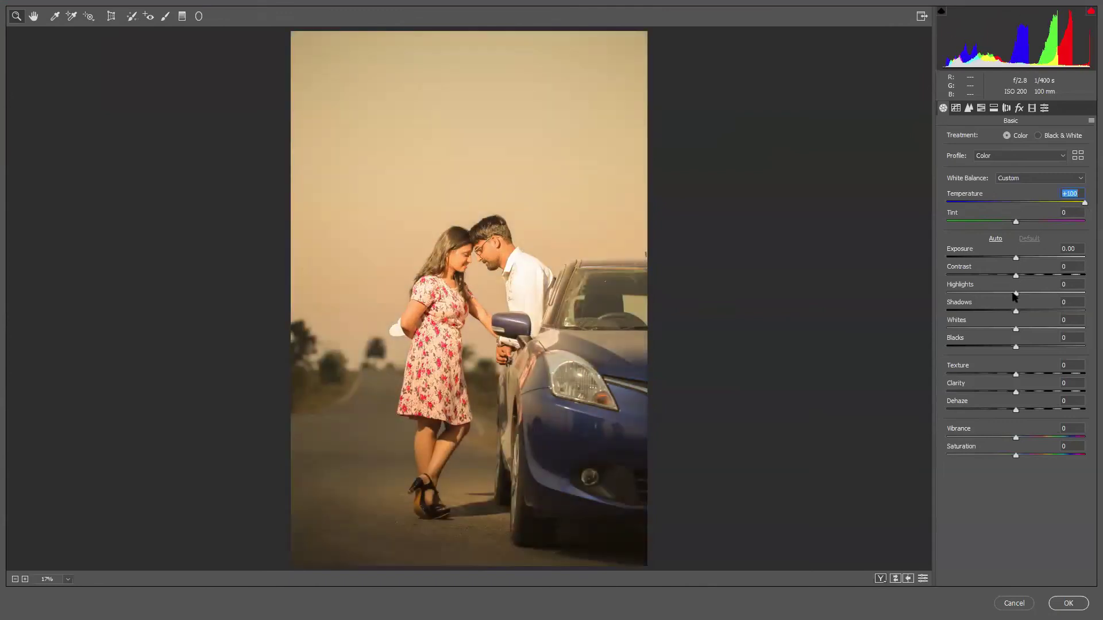
pyautogui.moveTo(1015, 293); pyautogui.dragTo(925, 296)
pyautogui.moveTo(1016, 258); pyautogui.dragTo(1005, 258)
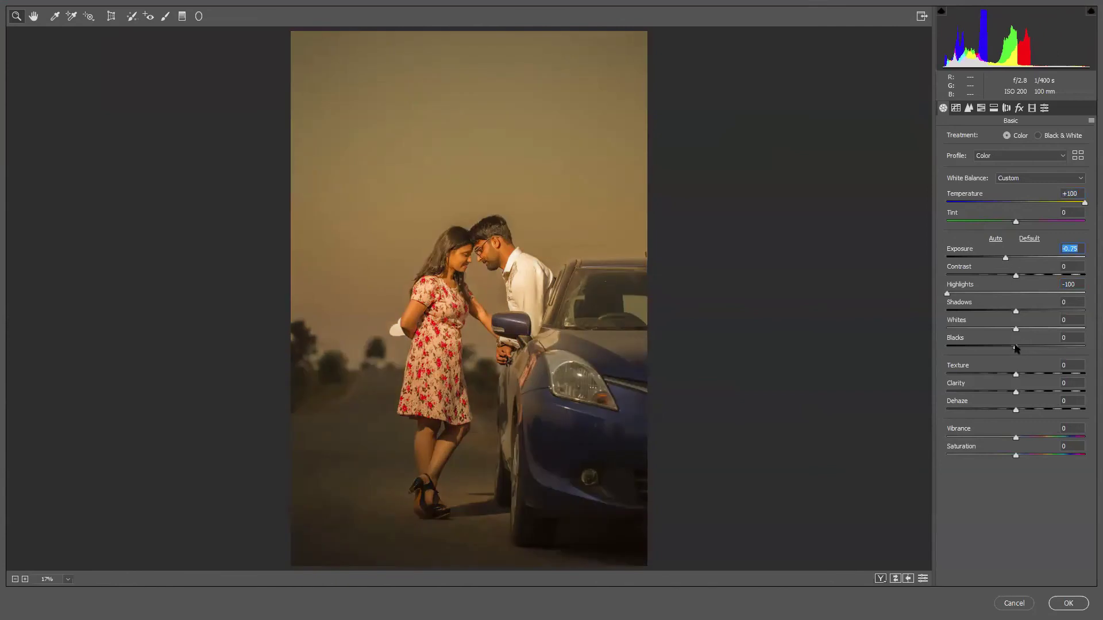
pyautogui.moveTo(1017, 410)
pyautogui.mouseDown()
pyautogui.moveTo(1061, 408)
pyautogui.moveTo(1032, 410)
pyautogui.mouseUp()
pyautogui.moveTo(1015, 310); pyautogui.dragTo(1032, 275)
pyautogui.click(1068, 603)
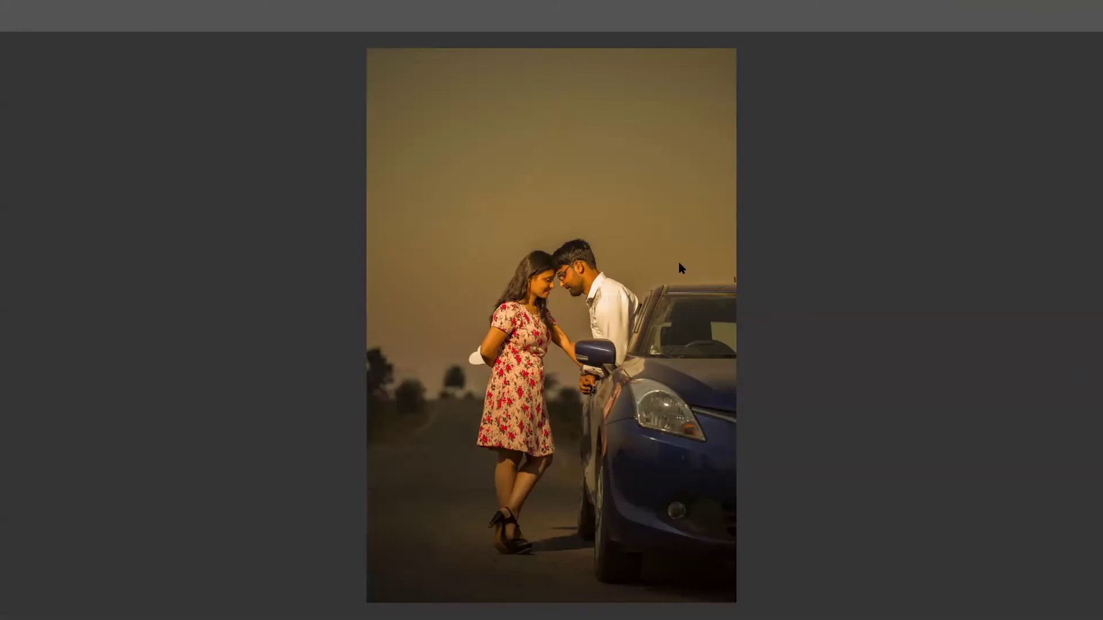
pyautogui.press('Tab')
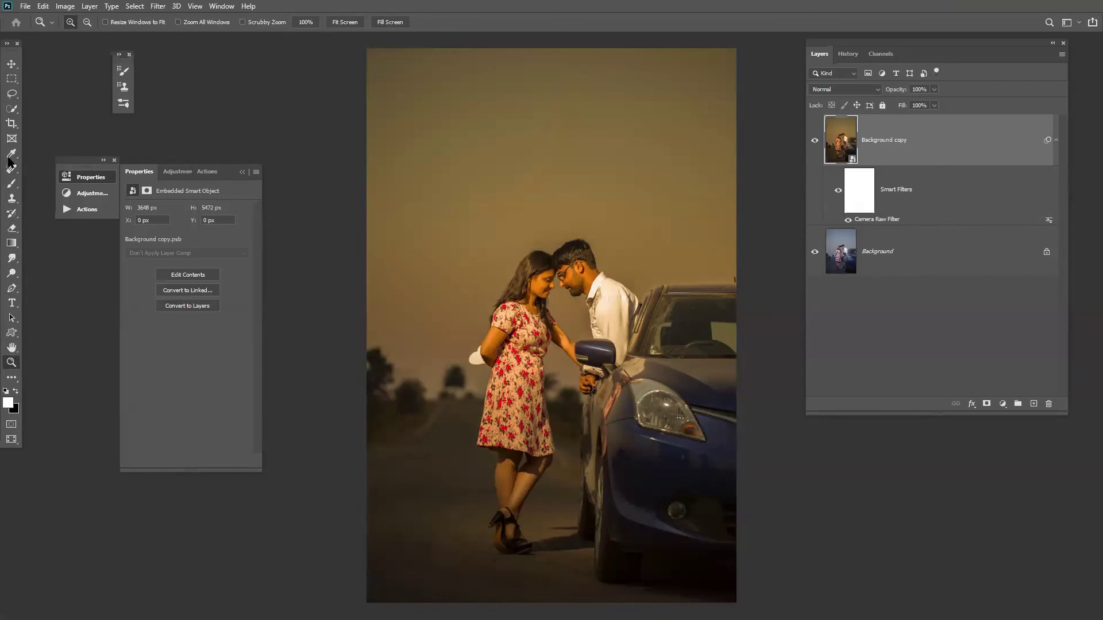
pyautogui.press('m')
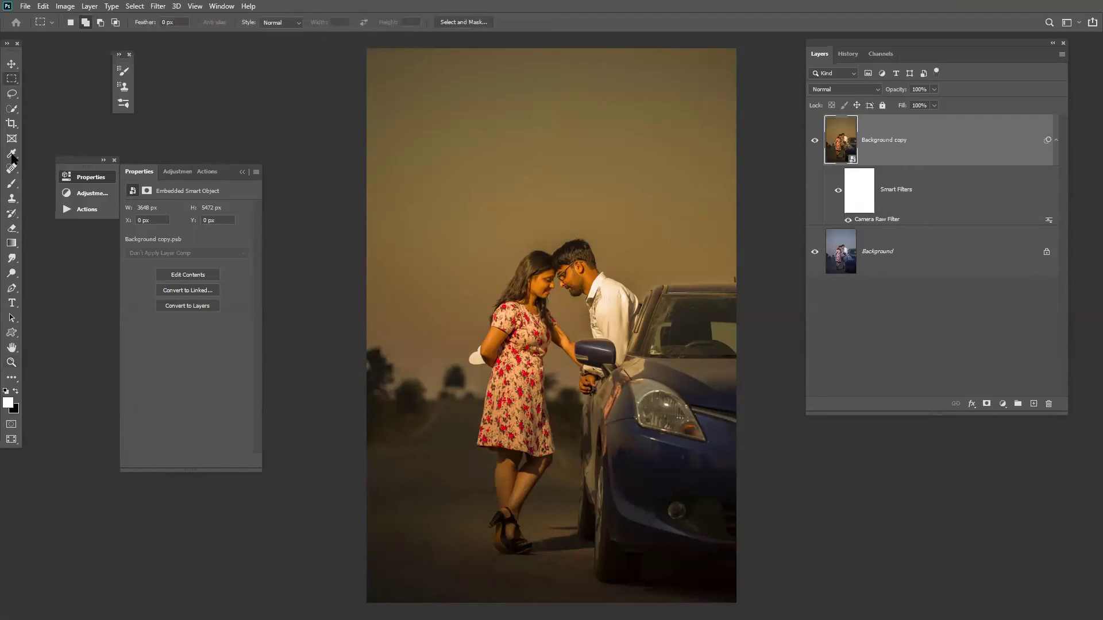
pyautogui.click(446, 23)
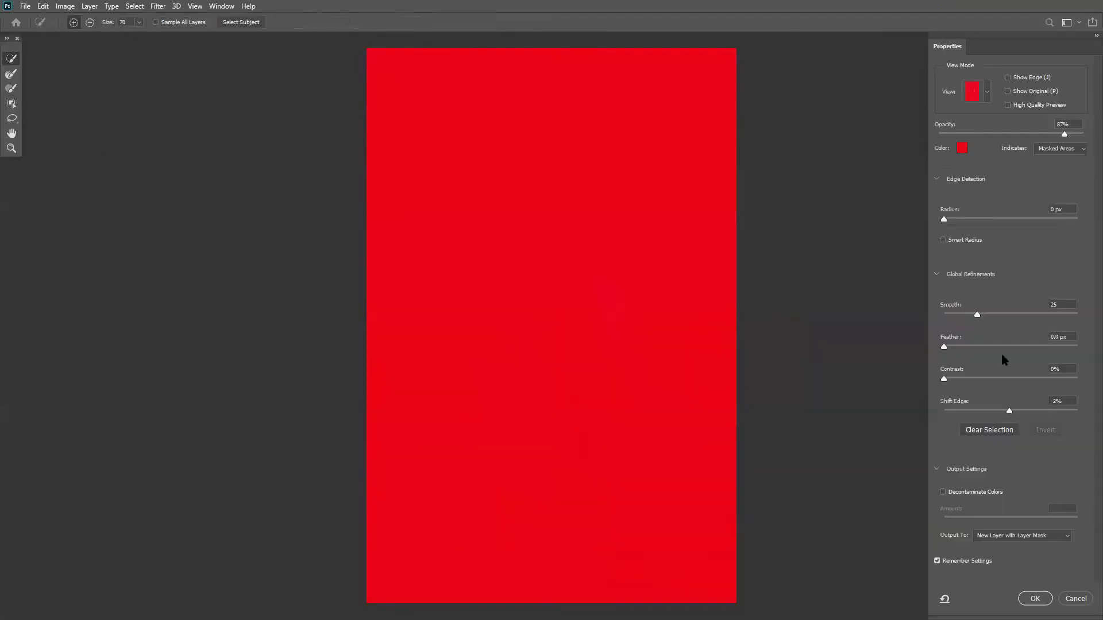
pyautogui.press('Escape')
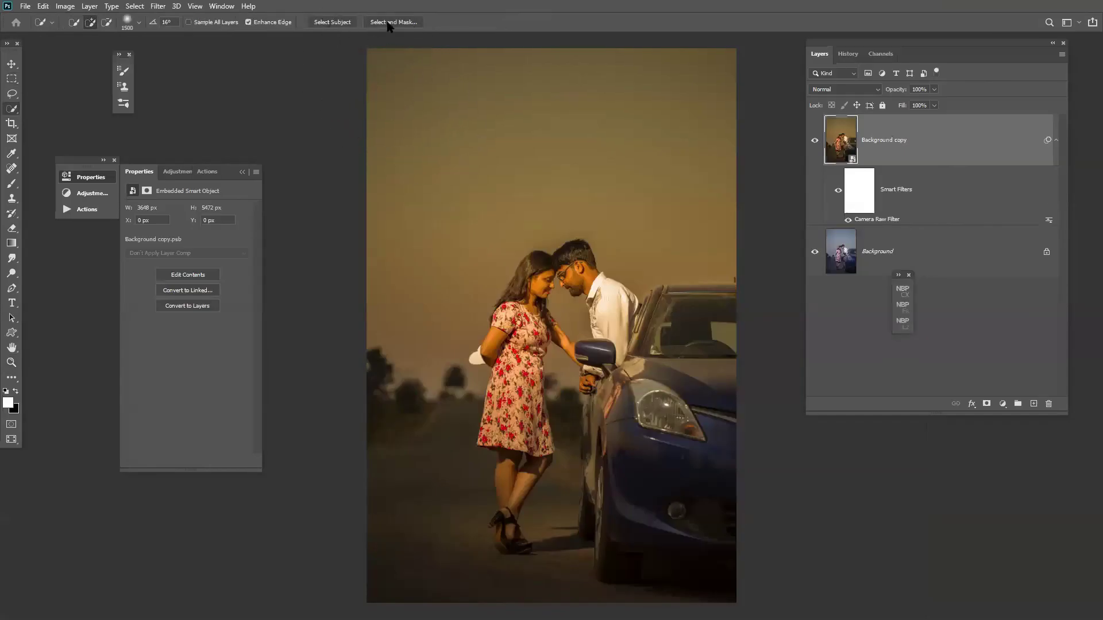
# - Select the couple on the Background copy layer with Select Subject
pyautogui.click(345, 25)
pyautogui.hotkey('ctrl', '+')
pyautogui.hotkey('ctrl', '+')
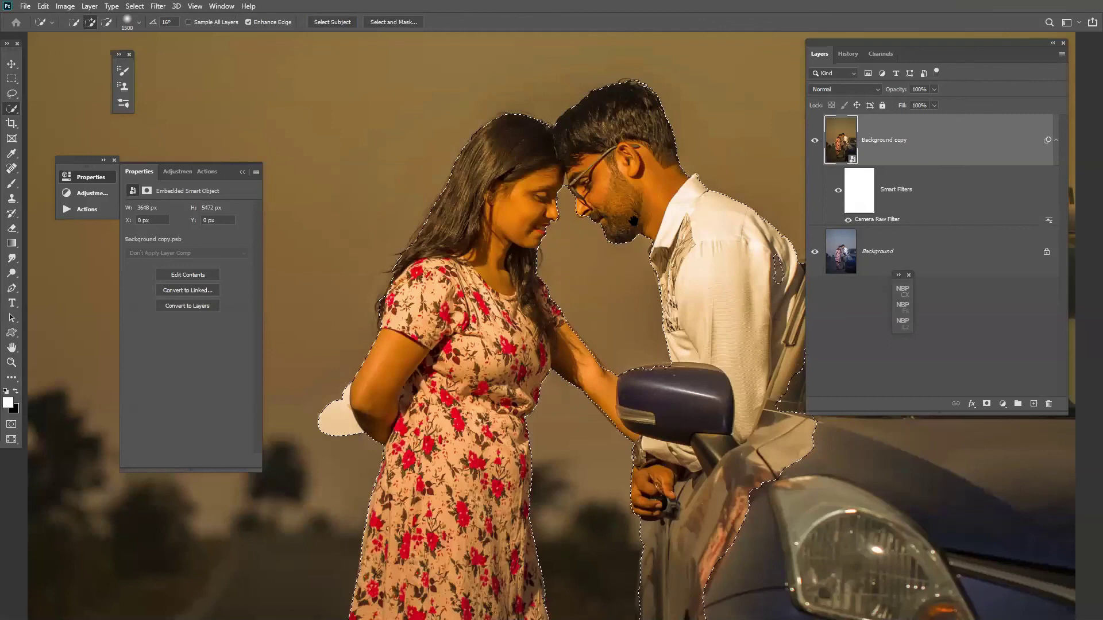
# - Subtract the background gap between the woman's legs from the selection with the Magic Wand tool
pyautogui.moveTo(469, 425); pyautogui.dragTo(513, 333)
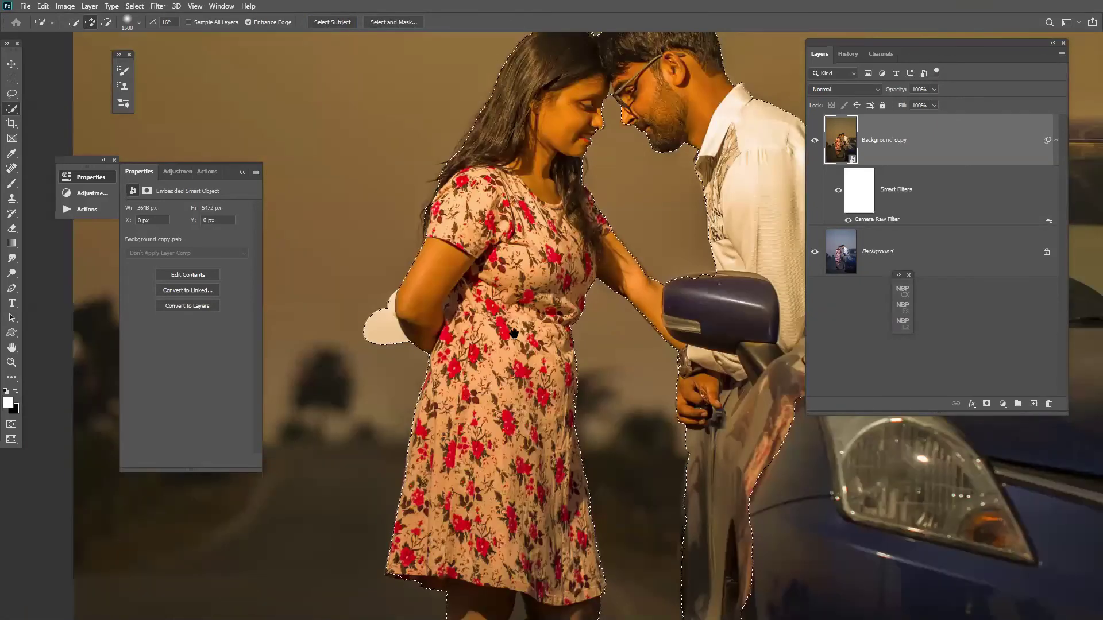
pyautogui.scroll(-5, 512, 334)
pyautogui.click(12, 183)
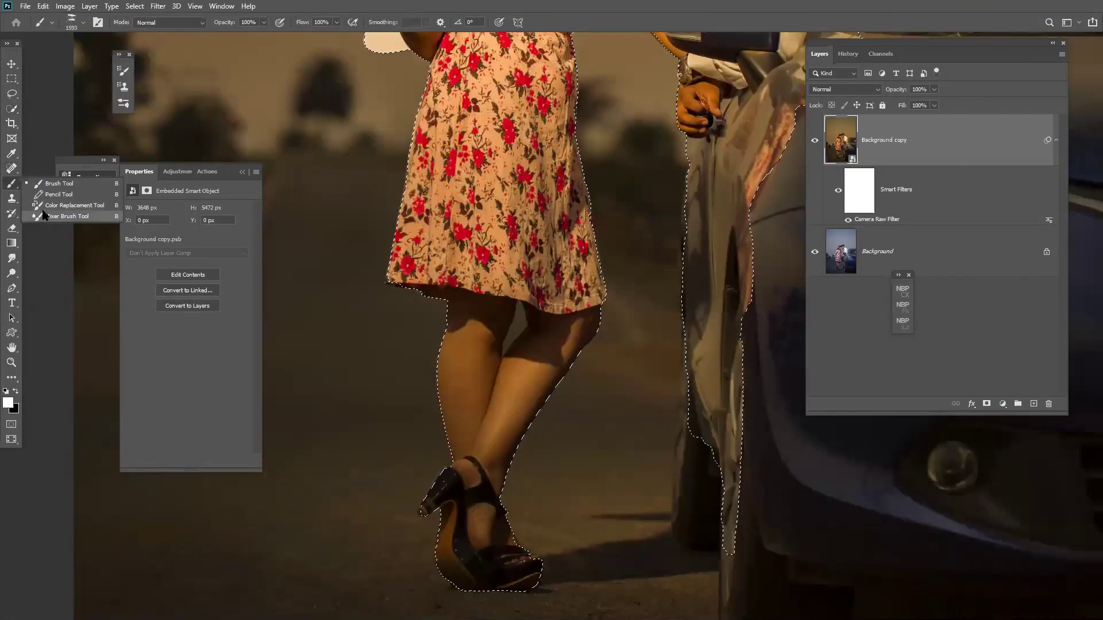
pyautogui.click(12, 109)
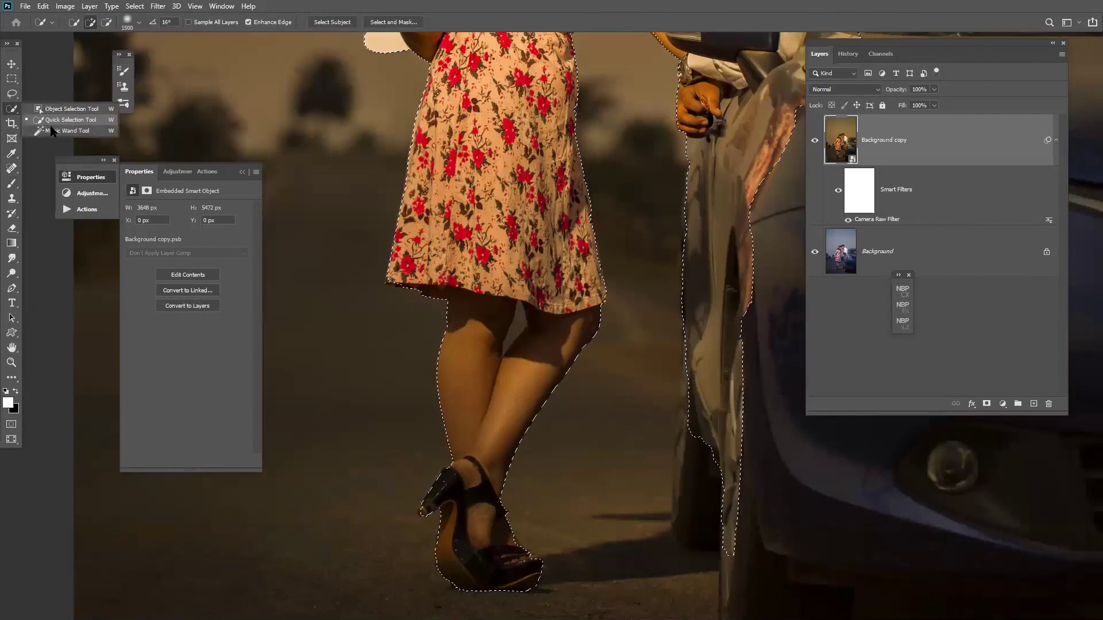
pyautogui.click(52, 131)
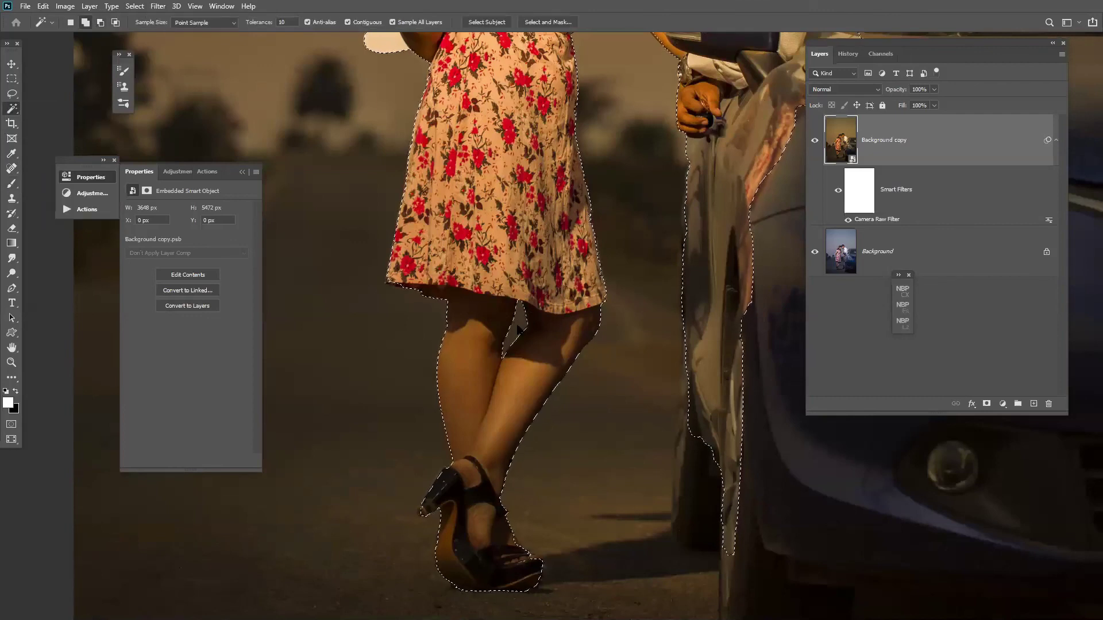
pyautogui.scroll(5, 569, 230)
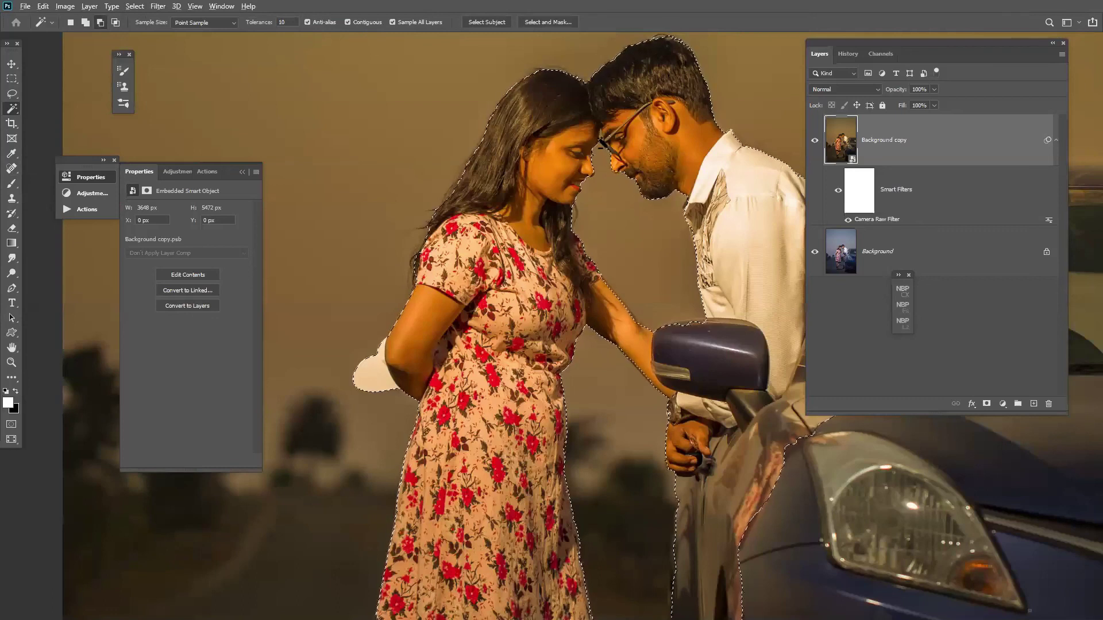
pyautogui.press('shift')
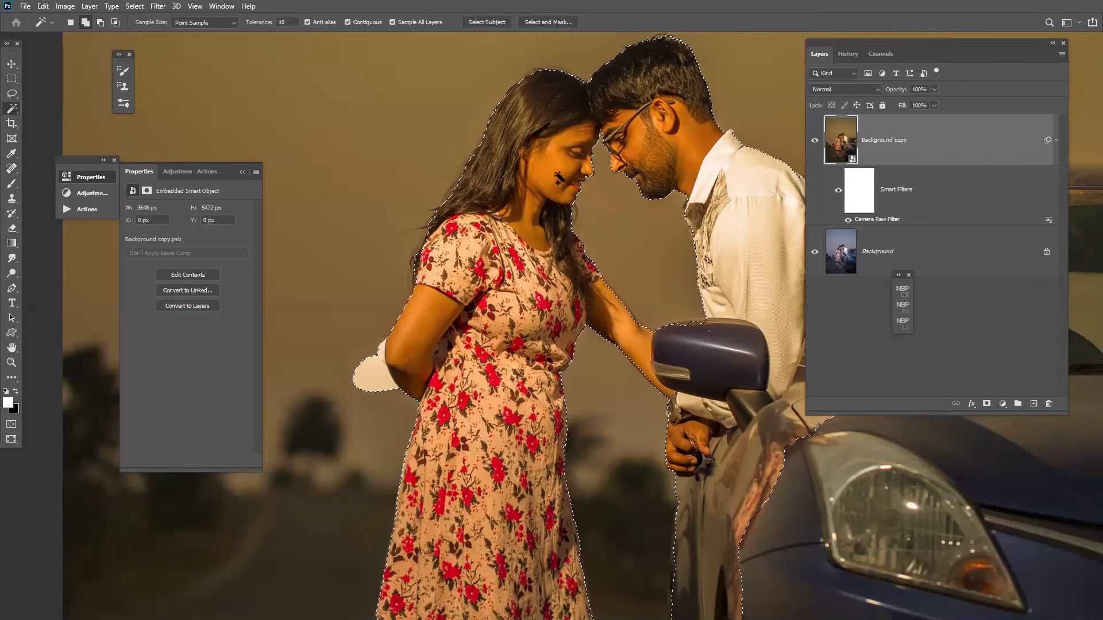
pyautogui.scroll(-5, 560, 178)
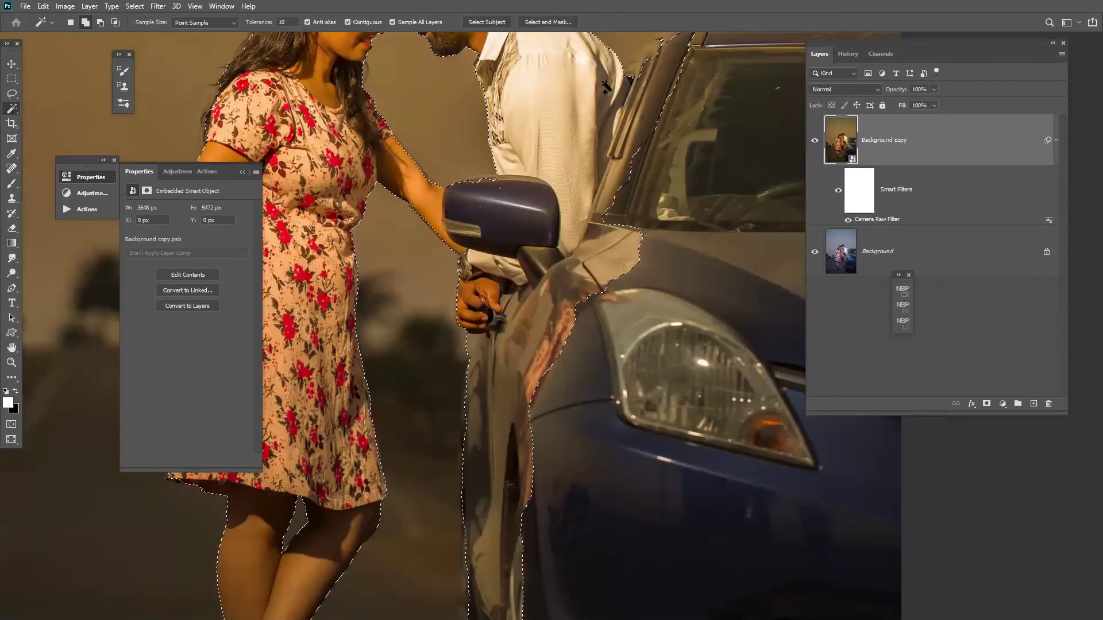
# - Subtract the car's windscreen pillar, bonnet and front side from the selection with the Polygonal Lasso tool
pyautogui.hotkey('ctrl', 'd')
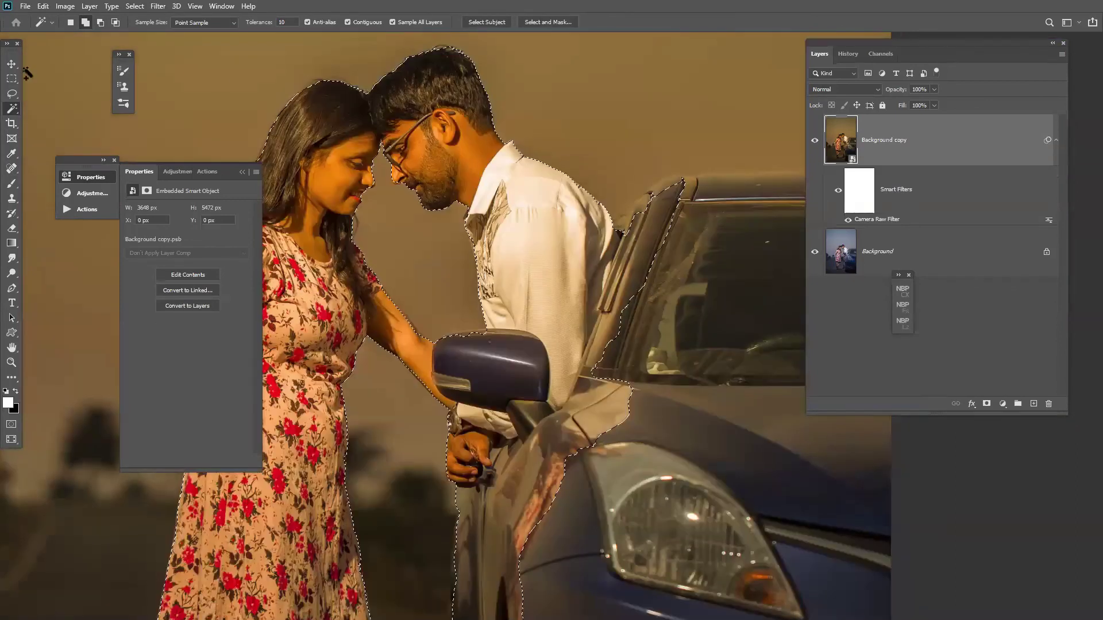
pyautogui.click(11, 93)
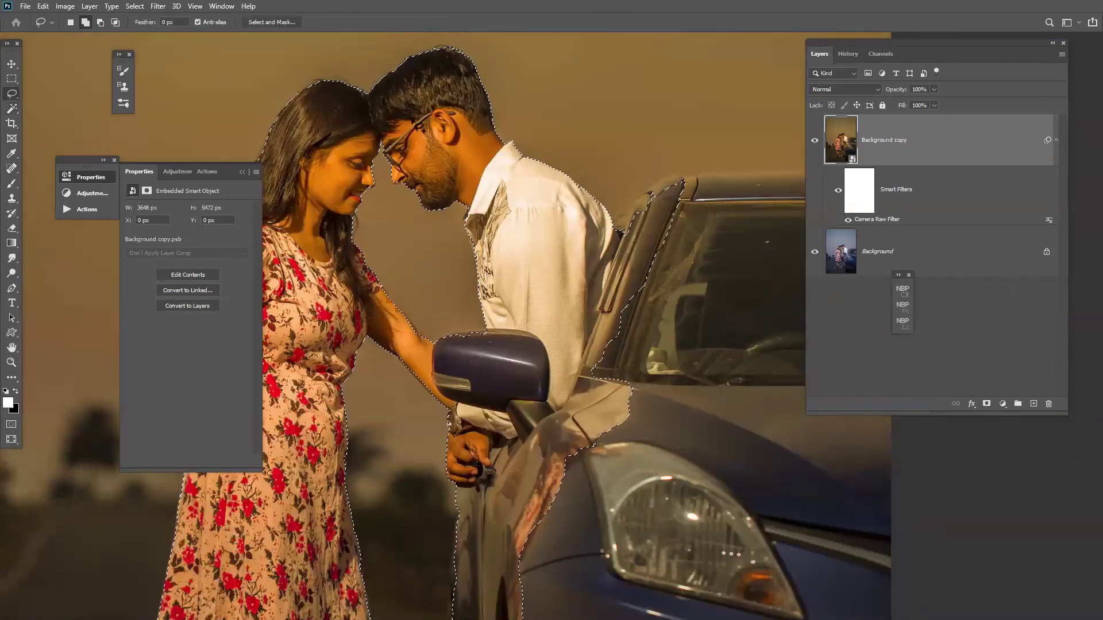
pyautogui.rightClick(12, 93)
pyautogui.click(71, 105)
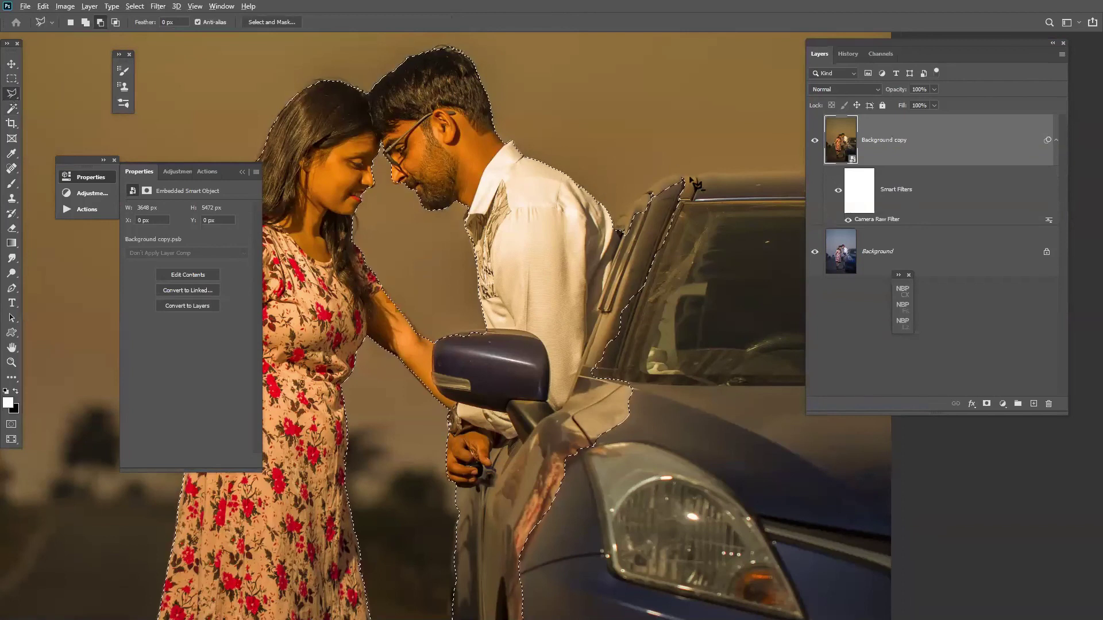
pyautogui.click(680, 176)
pyautogui.click(649, 193)
pyautogui.click(615, 237)
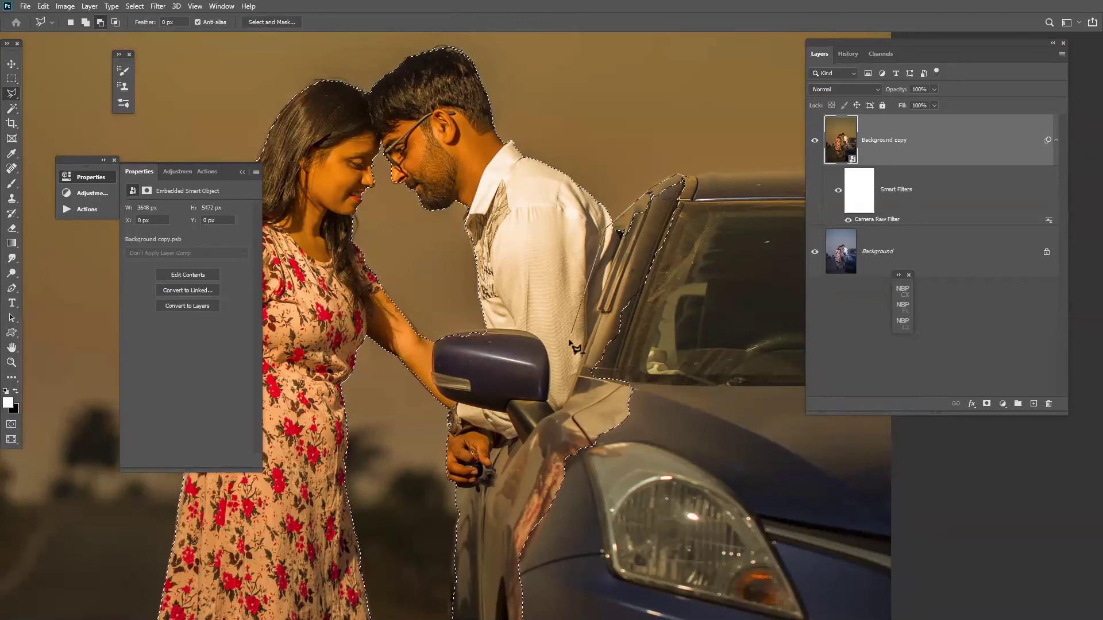
pyautogui.moveTo(577, 347); pyautogui.dragTo(681, 195)
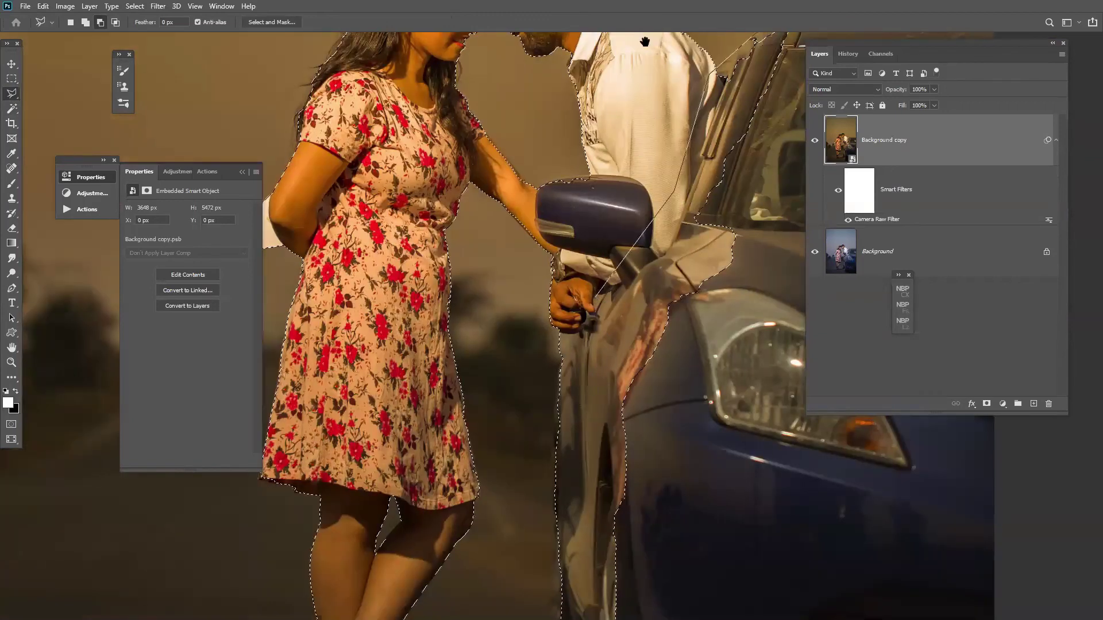
pyautogui.scroll(-5, 597, 376)
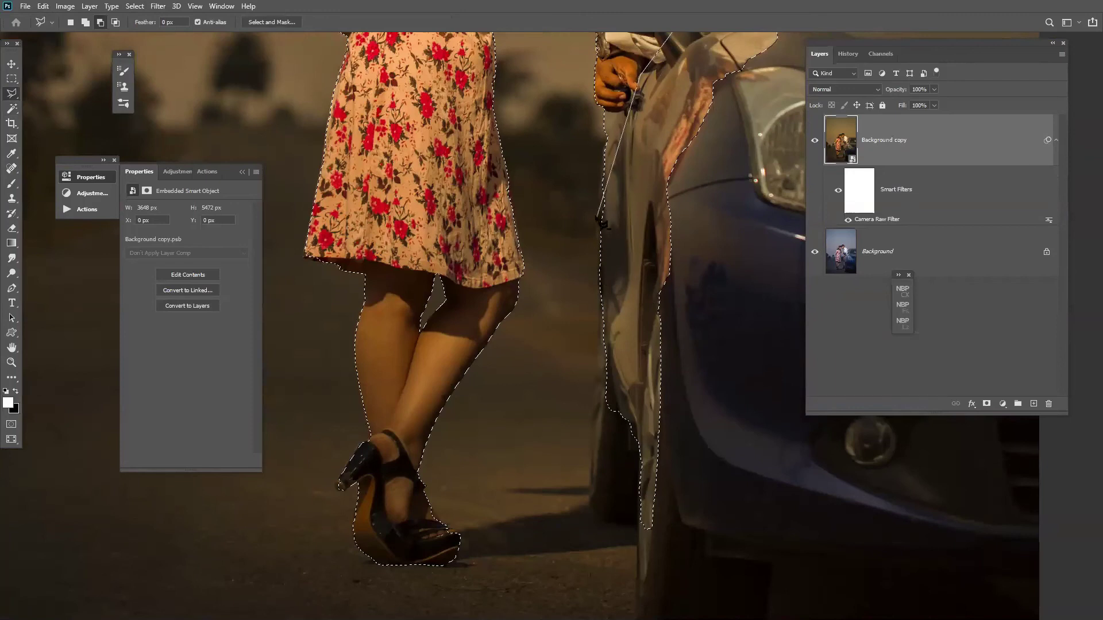
pyautogui.click(603, 185)
pyautogui.click(598, 410)
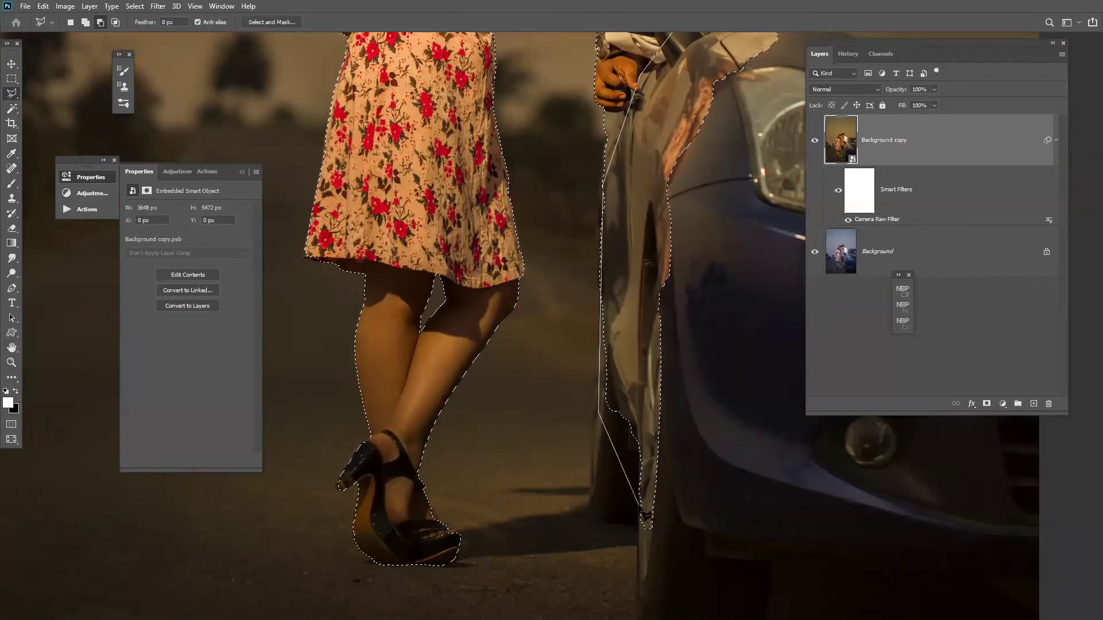
pyautogui.click(642, 540)
pyautogui.scroll(6, 741, 295)
pyautogui.hscroll(5, 741, 296)
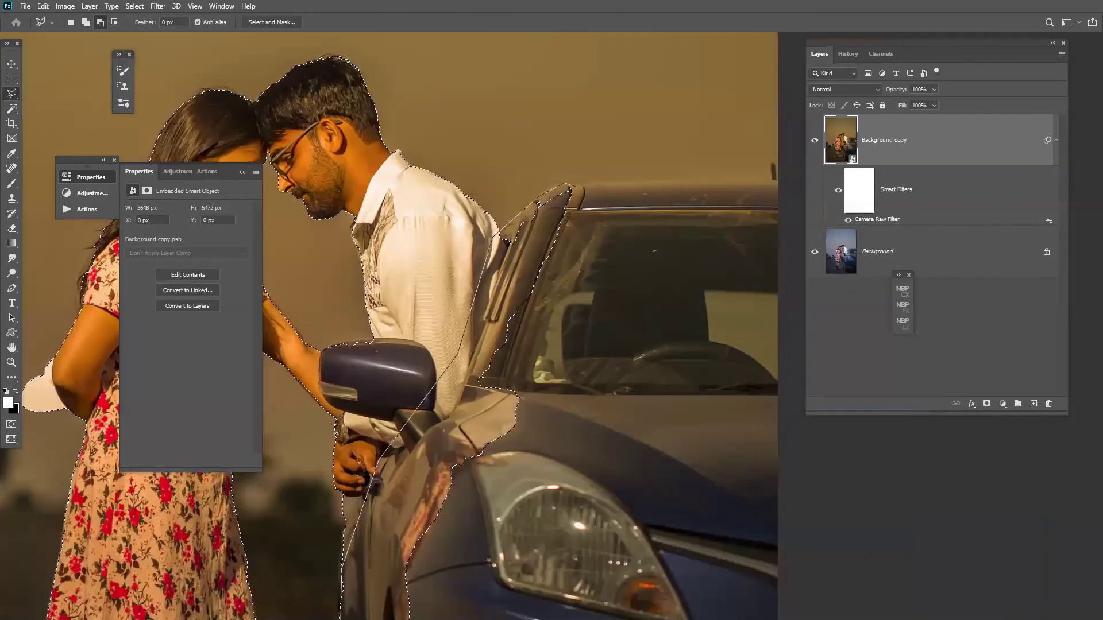
pyautogui.click(686, 251)
pyautogui.scroll(-1, 687, 251)
pyautogui.click(593, 183)
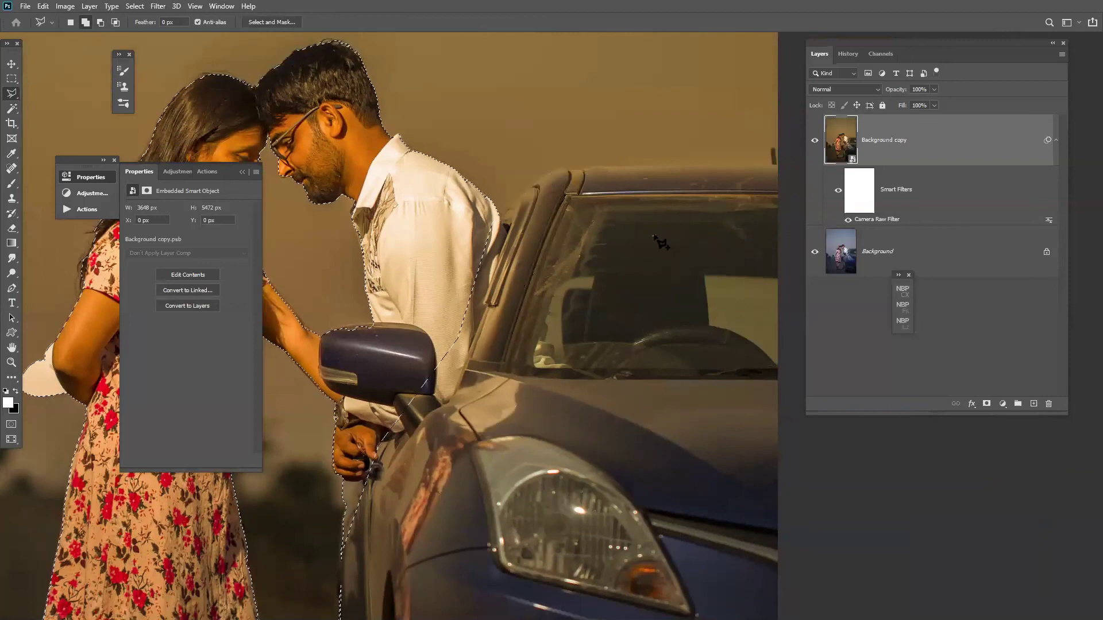
# - Subtract the car's wing mirror and the area around it from the selection with the Polygonal Lasso
pyautogui.press('alt')
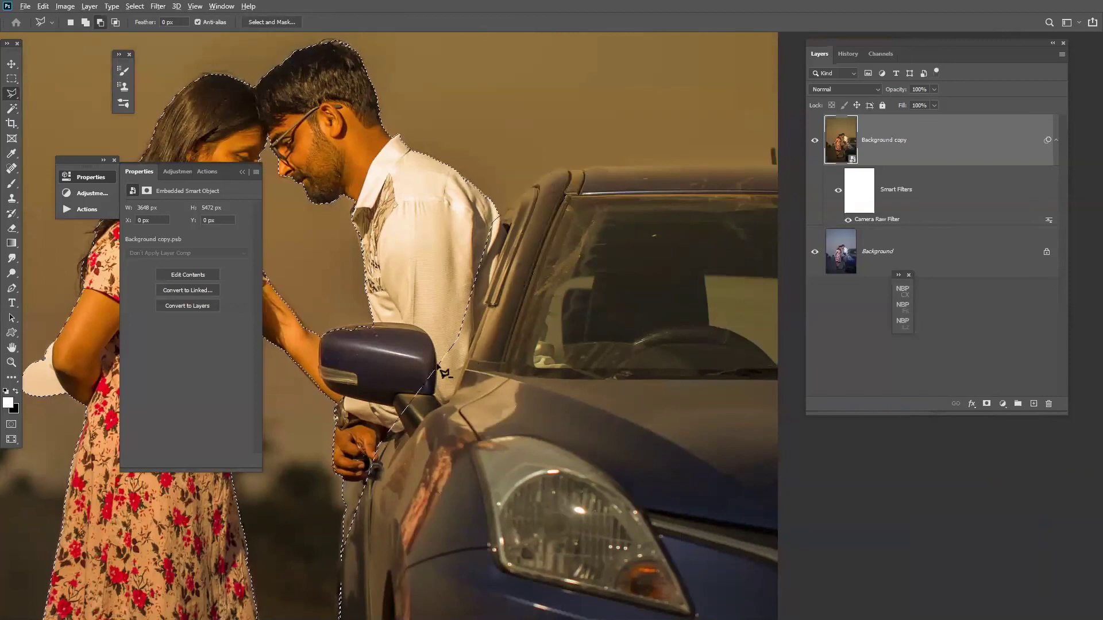
pyautogui.click(427, 332)
pyautogui.click(407, 321)
pyautogui.click(309, 358)
pyautogui.click(337, 400)
pyautogui.click(343, 428)
pyautogui.click(343, 531)
pyautogui.click(389, 532)
pyautogui.click(504, 377)
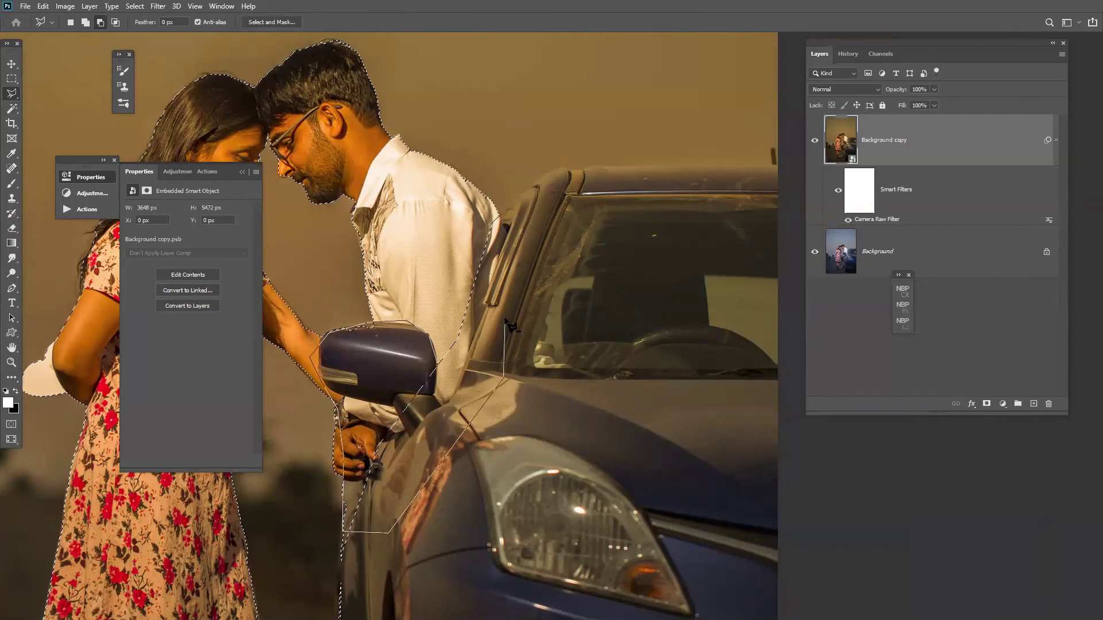
pyautogui.click(428, 332)
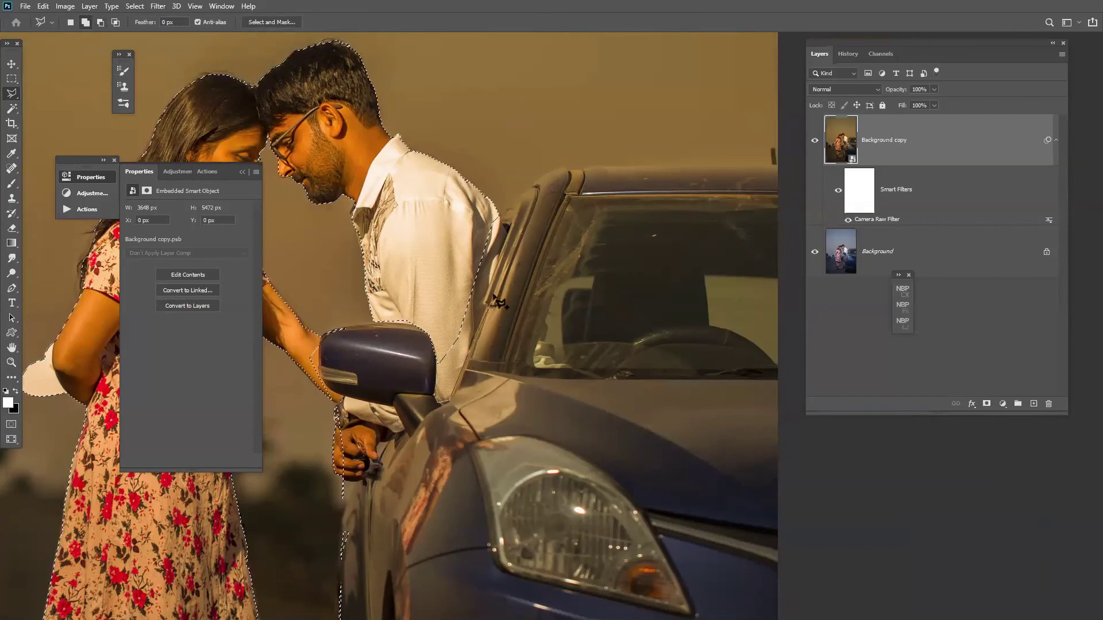
# - Add the man's lower shirt, hand and sleeve beside the wing mirror back to the selection
pyautogui.click(505, 227)
pyautogui.click(381, 435)
pyautogui.click(378, 463)
pyautogui.click(368, 477)
pyautogui.click(346, 485)
pyautogui.click(336, 410)
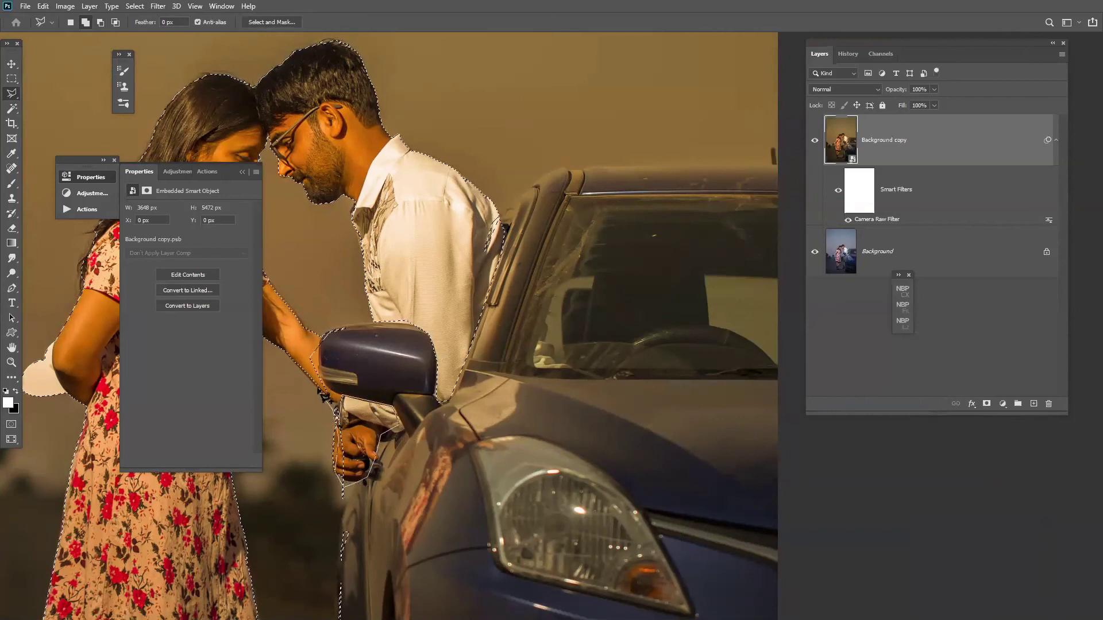
pyautogui.click(315, 359)
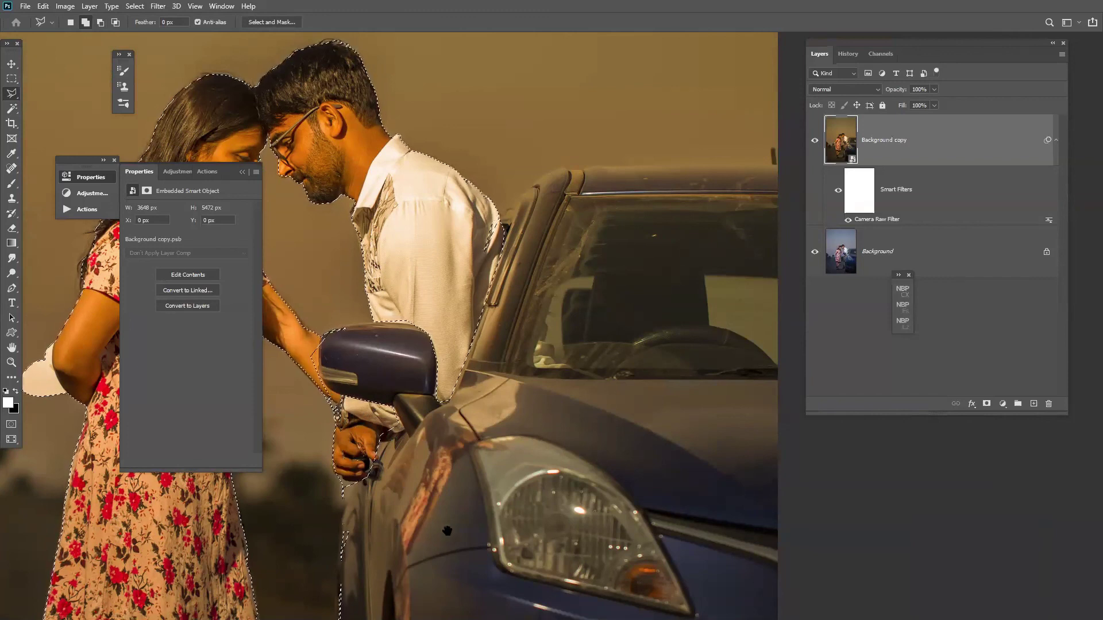
# - Subtract the leftover strip of the car below the man's hand from the selection
pyautogui.moveTo(448, 531); pyautogui.dragTo(627, 320)
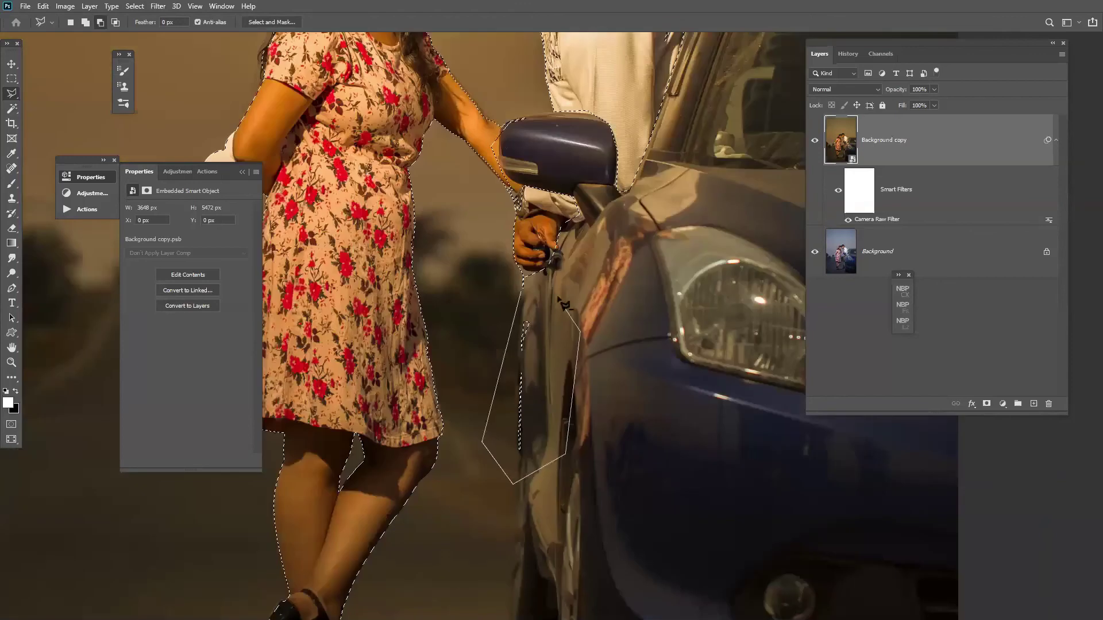
pyautogui.click(525, 278)
pyautogui.hotkey('ctrl', '-')
pyautogui.hotkey('ctrl', '-')
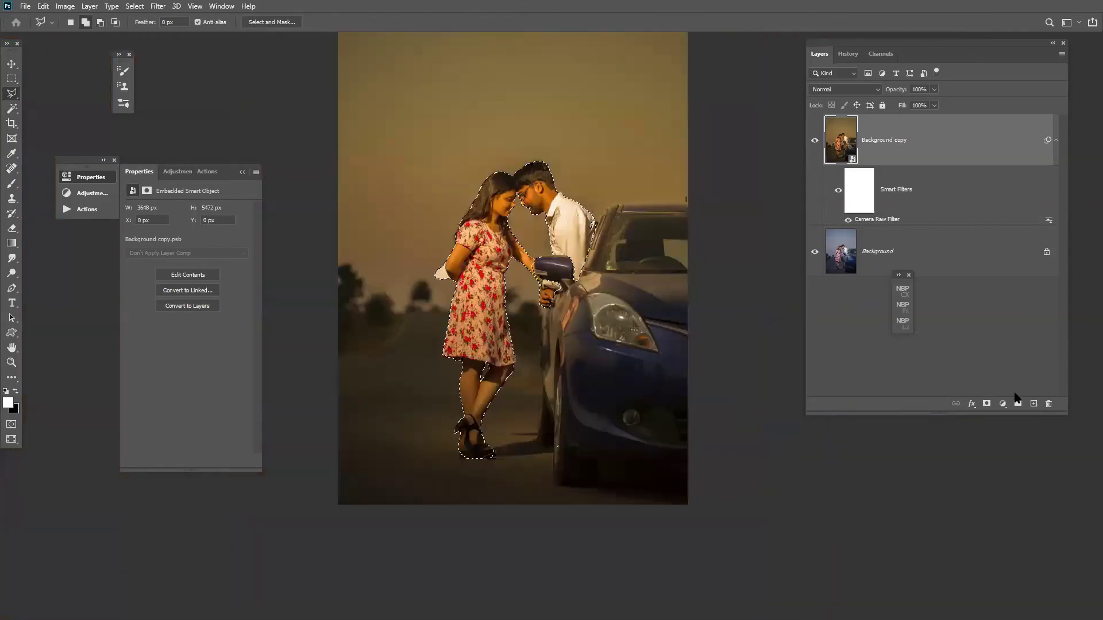
# - Try to output the couple's selection from Select and Mask to a new layer with layer mask, then undo it
pyautogui.hotkey('alt', 'ctrl', 'r')
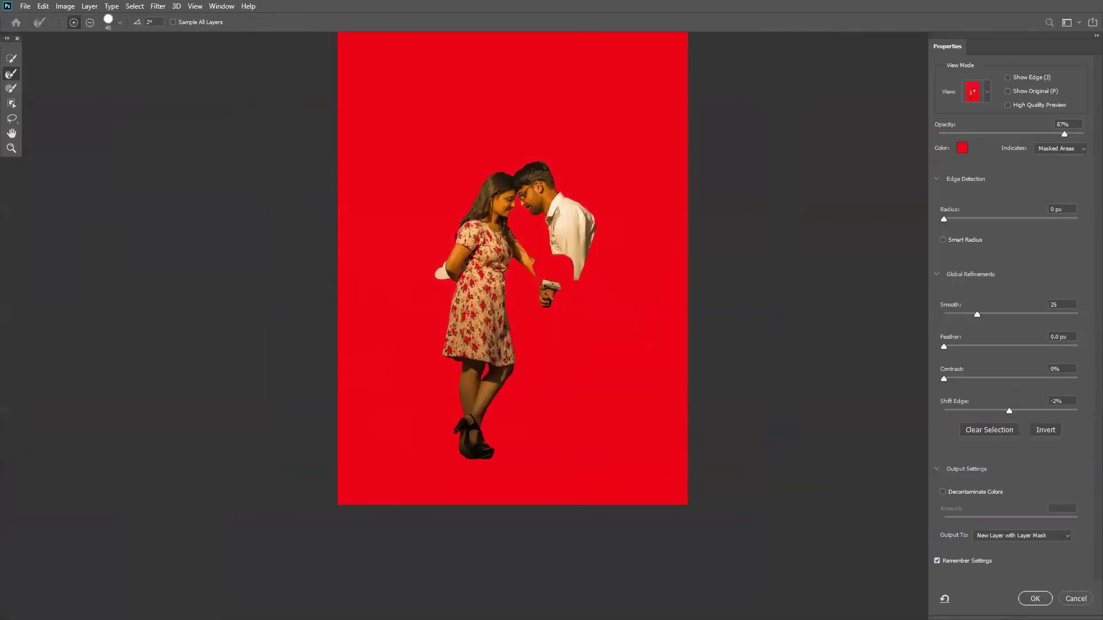
pyautogui.press('Return')
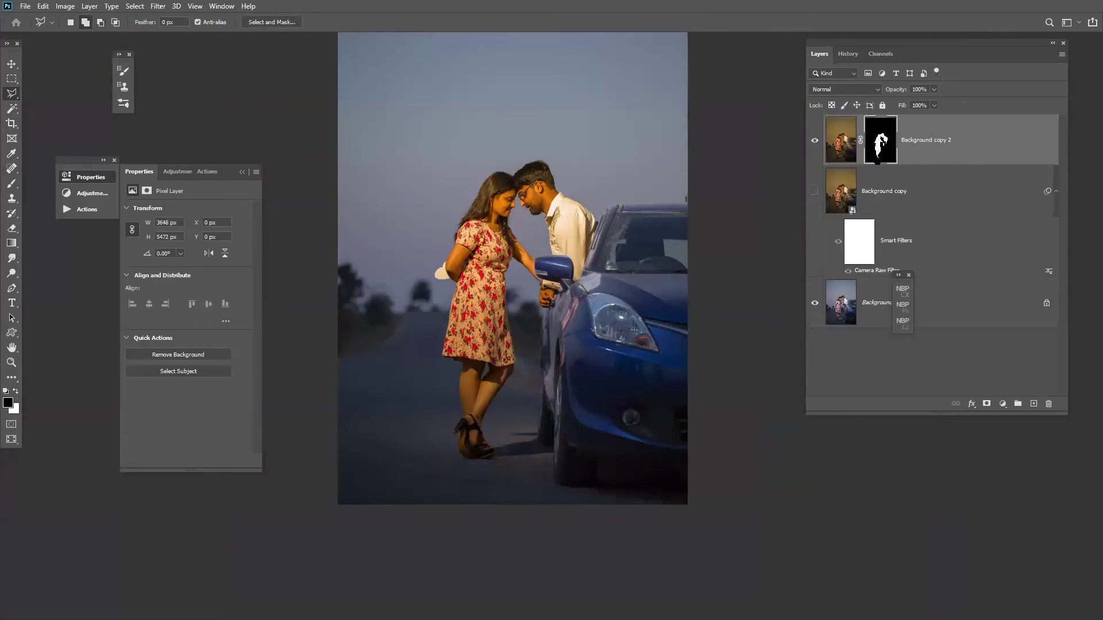
pyautogui.hotkey('ctrl', 'z')
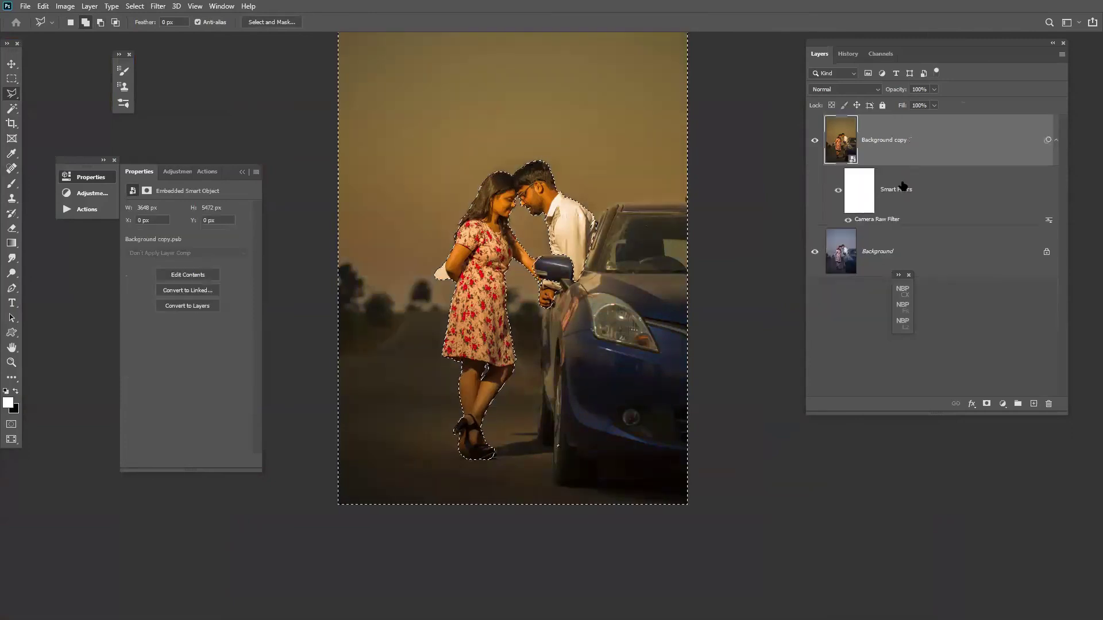
# - Invert the couple's selection and apply it as a layer mask on the Background copy layer, hiding the couple
pyautogui.hotkey('alt', 'ctrl', 'r')
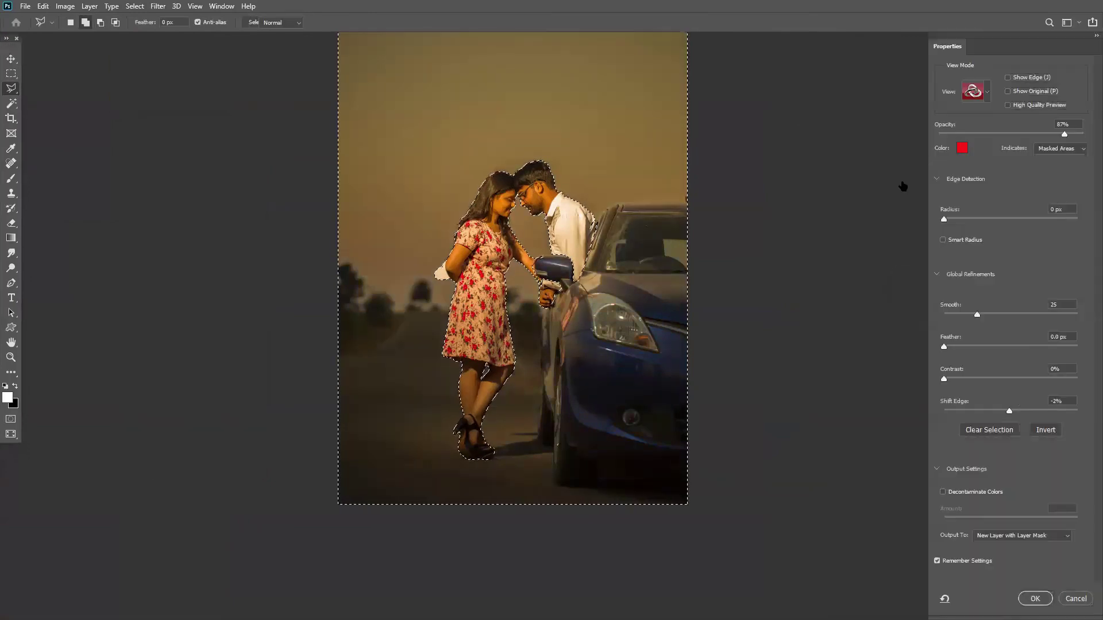
pyautogui.press('Escape')
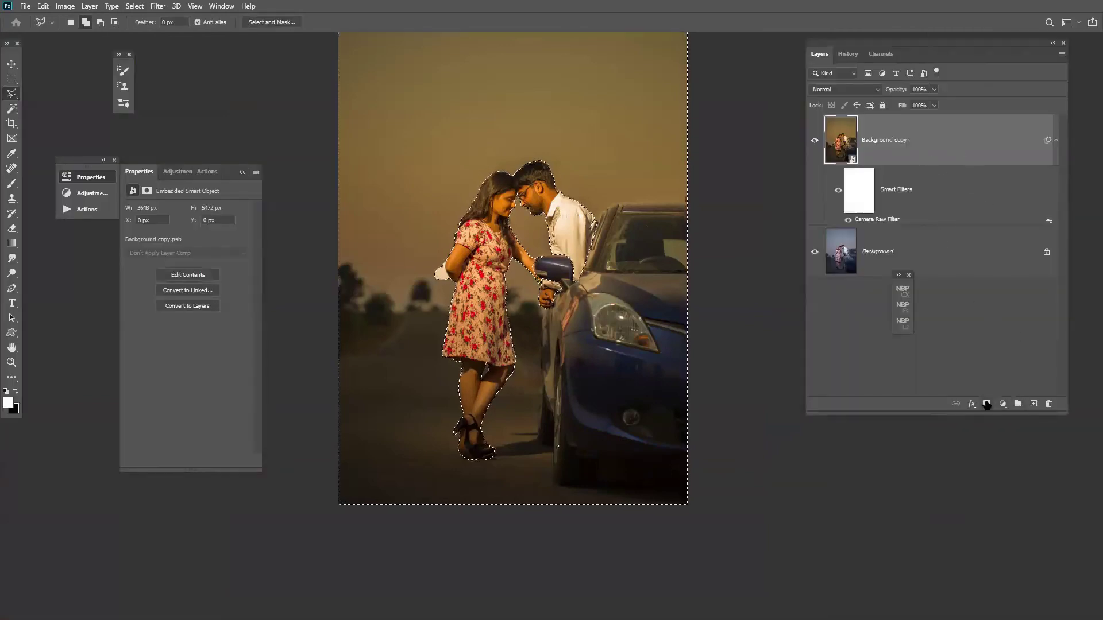
pyautogui.click(986, 404)
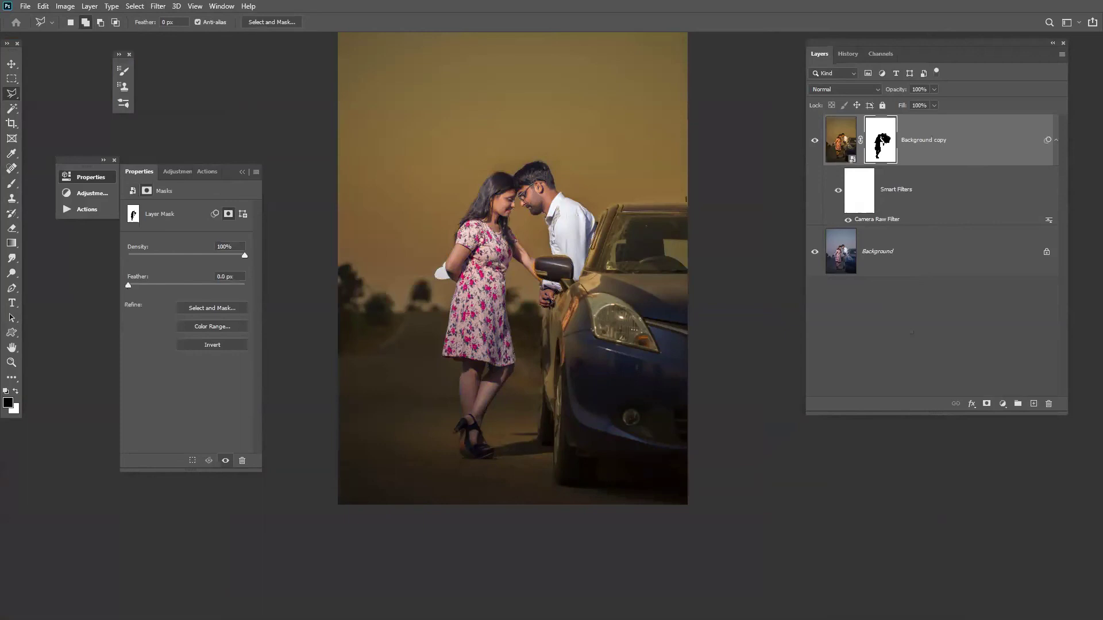
pyautogui.moveTo(129, 285); pyautogui.dragTo(171, 288)
pyautogui.hotkey('ctrl', 'z')
pyautogui.click(969, 194)
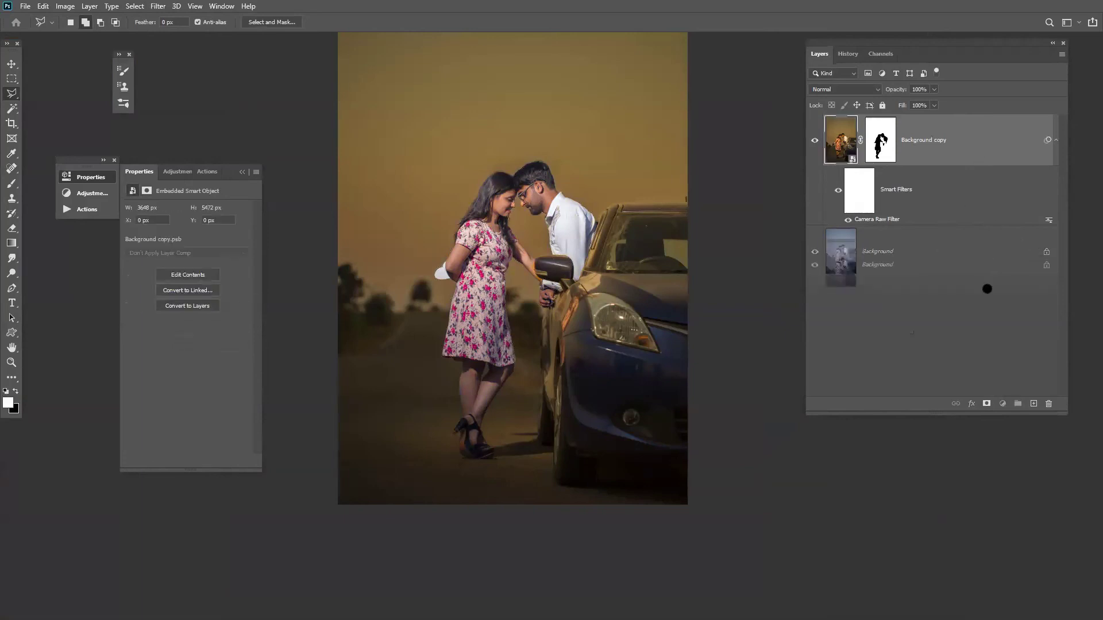
# - Add a Photo Filter adjustment above the Background layer using Warming Filter (85) at 69% density
pyautogui.click(979, 248)
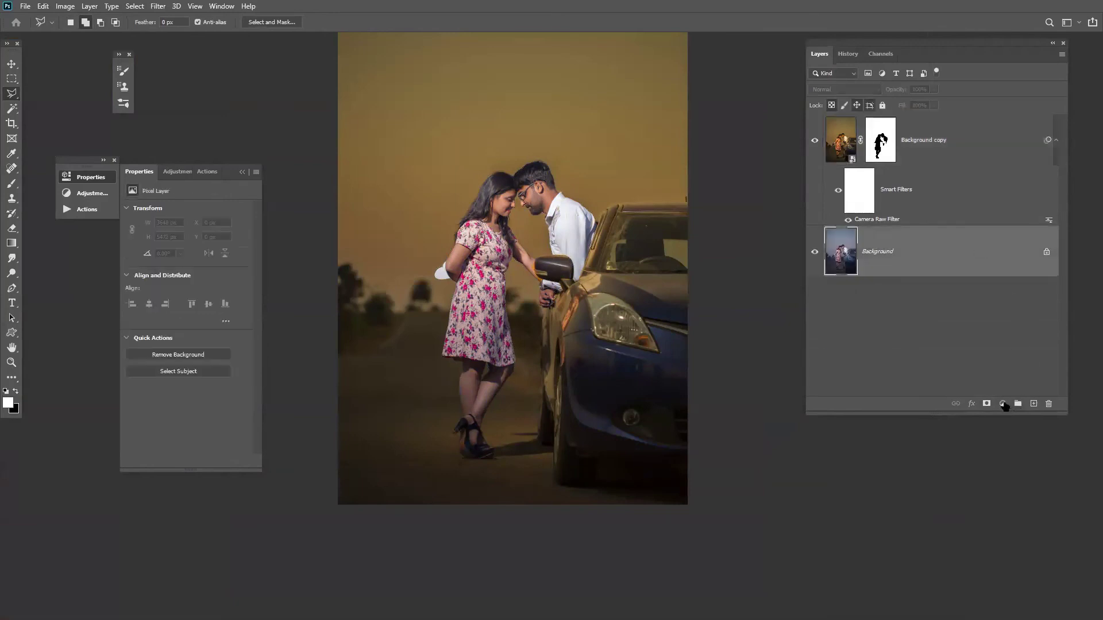
pyautogui.click(1002, 404)
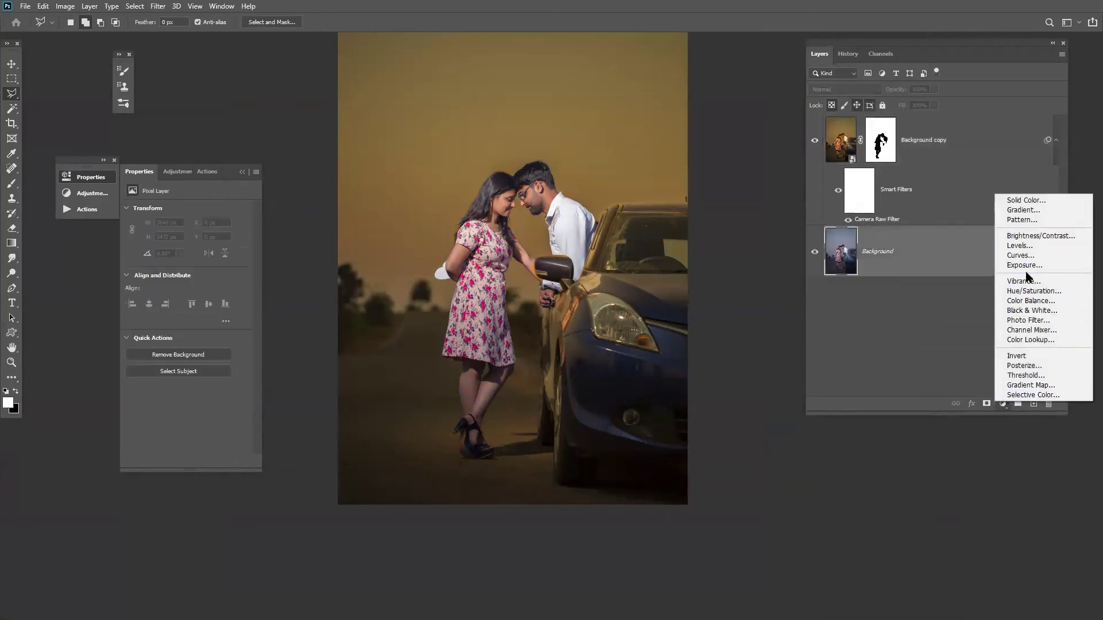
pyautogui.click(1026, 321)
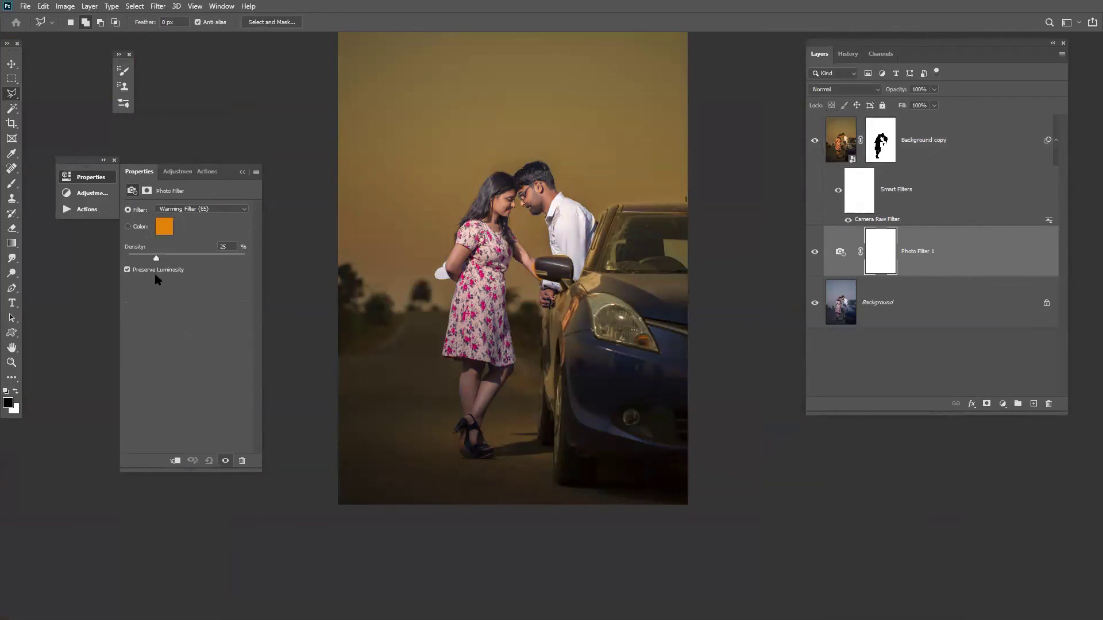
pyautogui.moveTo(160, 260); pyautogui.dragTo(208, 262)
# - Add a Curves adjustment above Photo Filter 1, set its blend mode to Screen, and invert its mask to black
pyautogui.click(1005, 403)
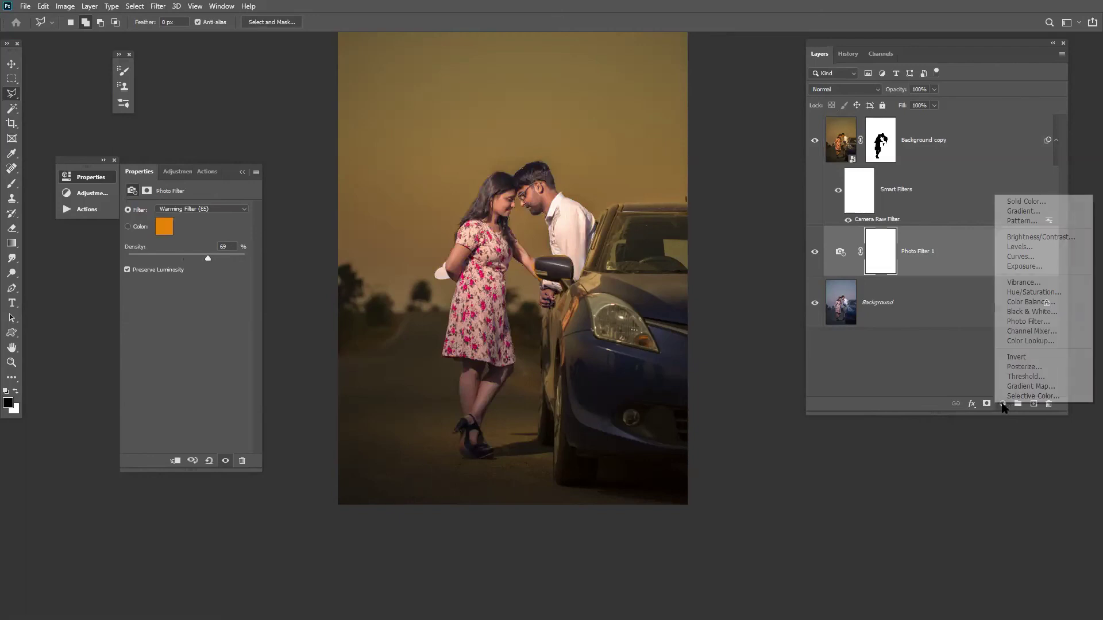
pyautogui.click(1020, 257)
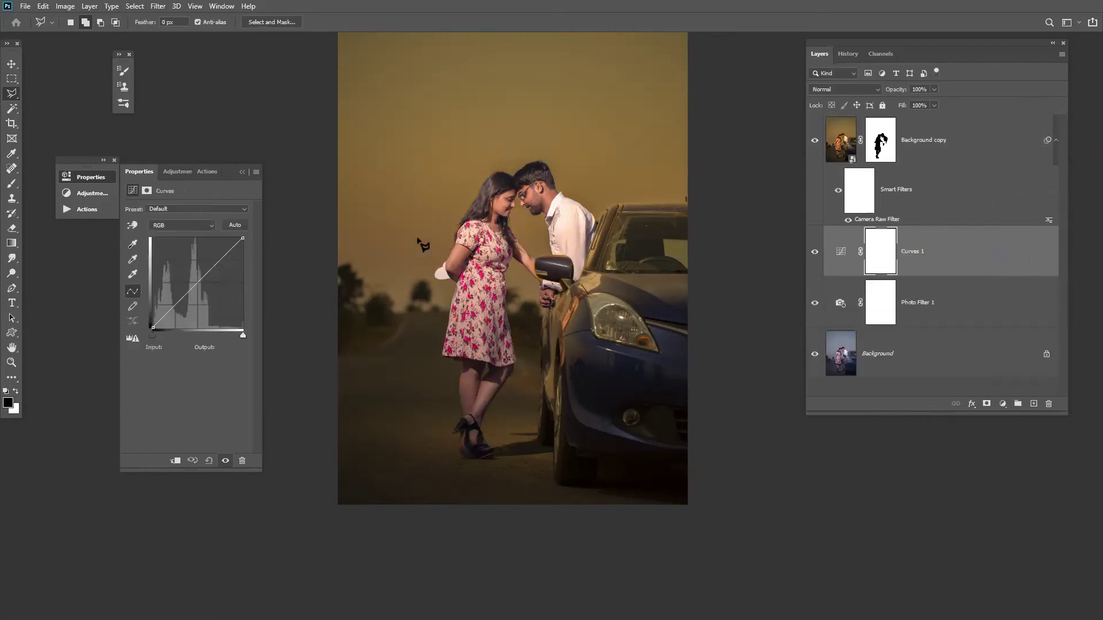
pyautogui.click(866, 91)
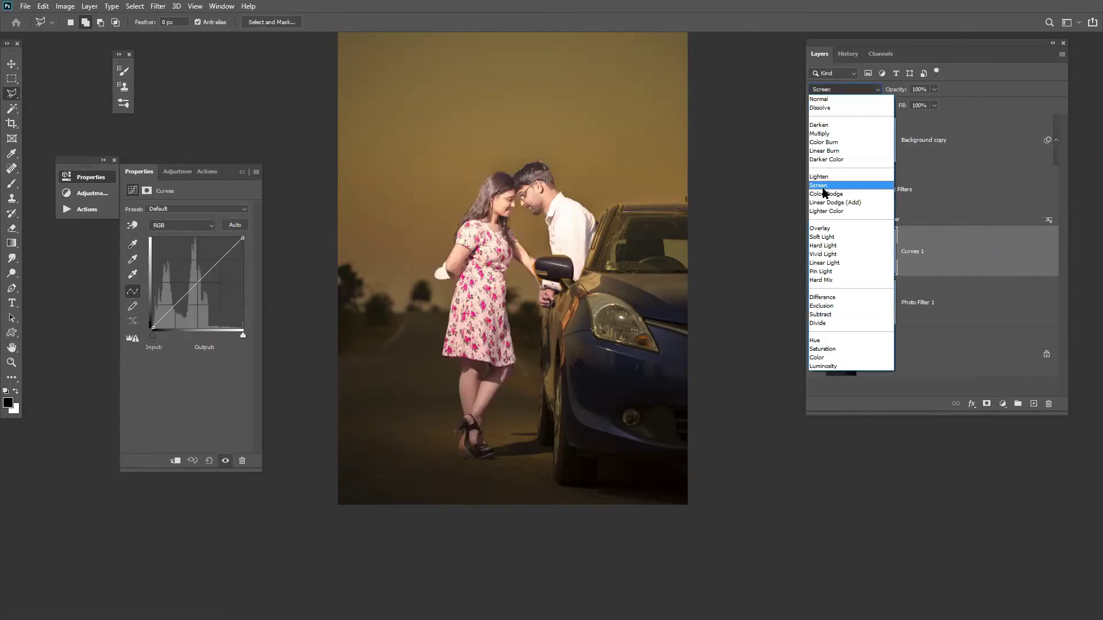
pyautogui.click(824, 191)
pyautogui.hotkey('ctrl', 'i')
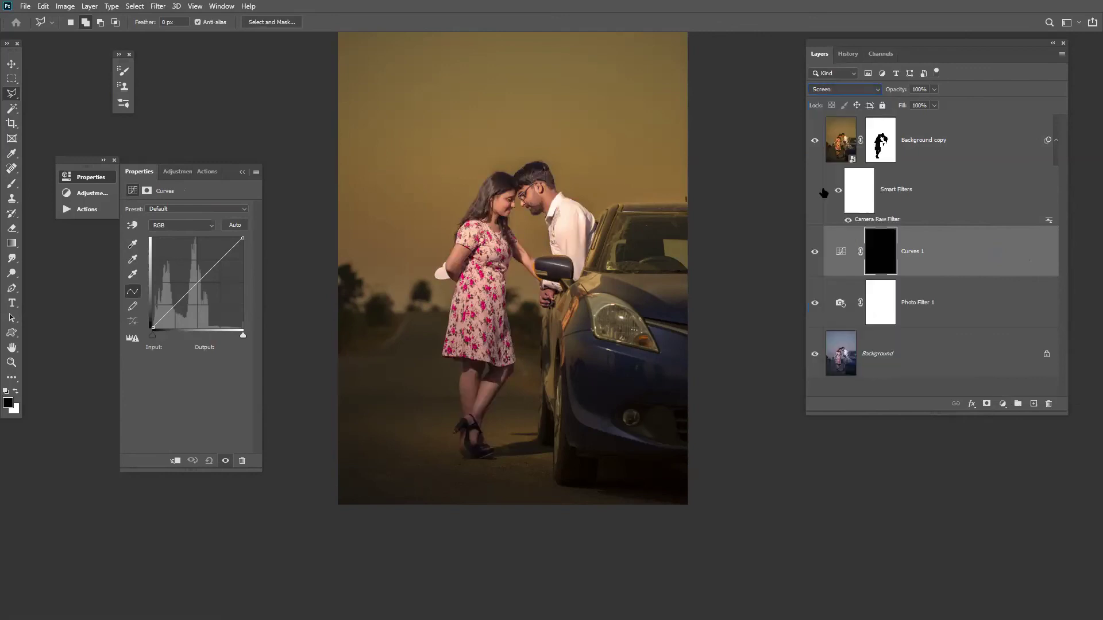
# - Brighten the couple's faces by erasing parts of the black Curves 1 mask with a soft eraser at 20% opacity, 50 to 70 px
pyautogui.scroll(5, 776, 270)
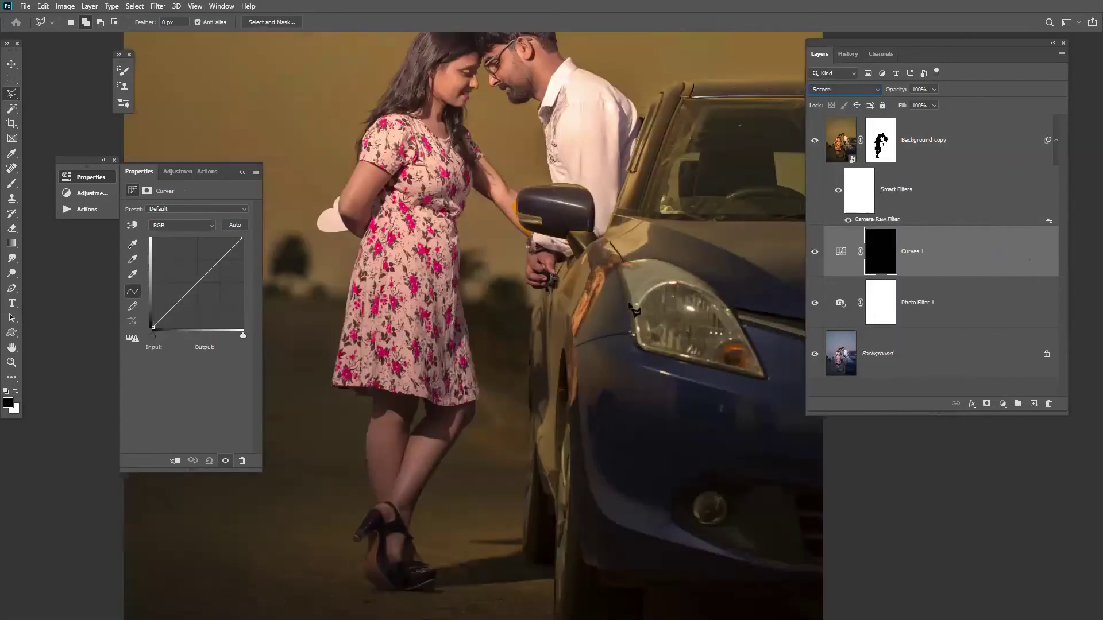
pyautogui.moveTo(486, 183); pyautogui.dragTo(526, 615)
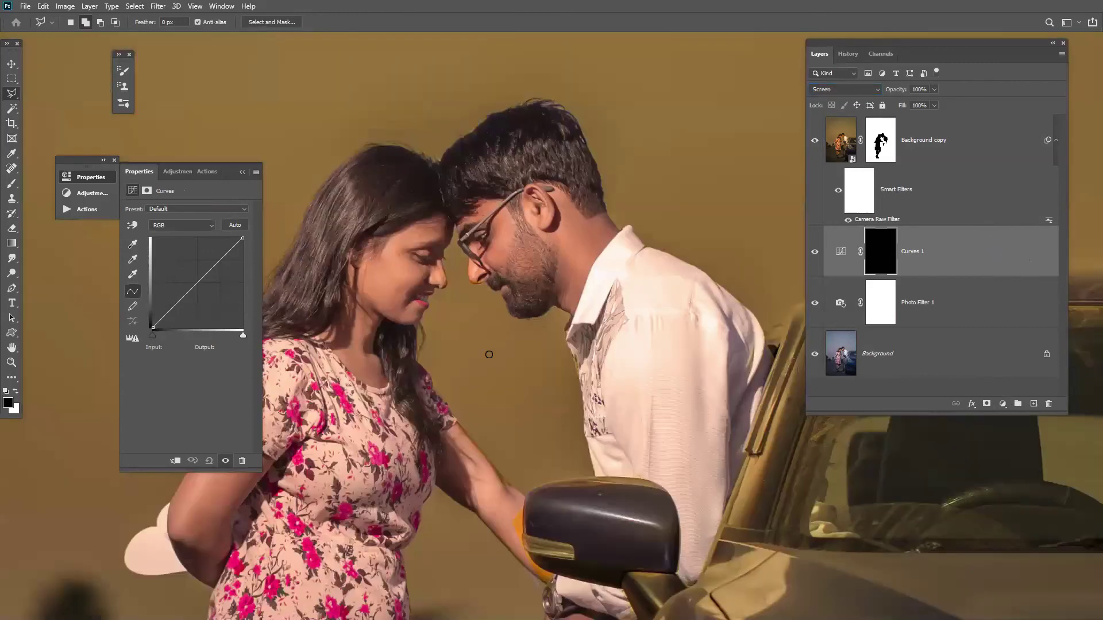
pyautogui.press('e')
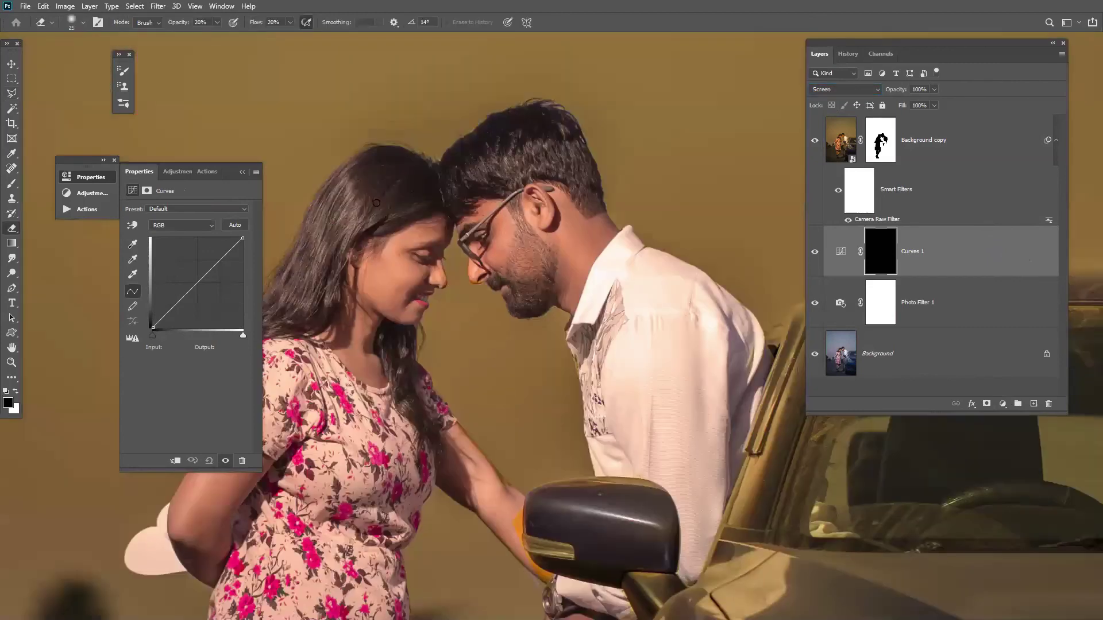
pyautogui.press(']')
pyautogui.press(']')
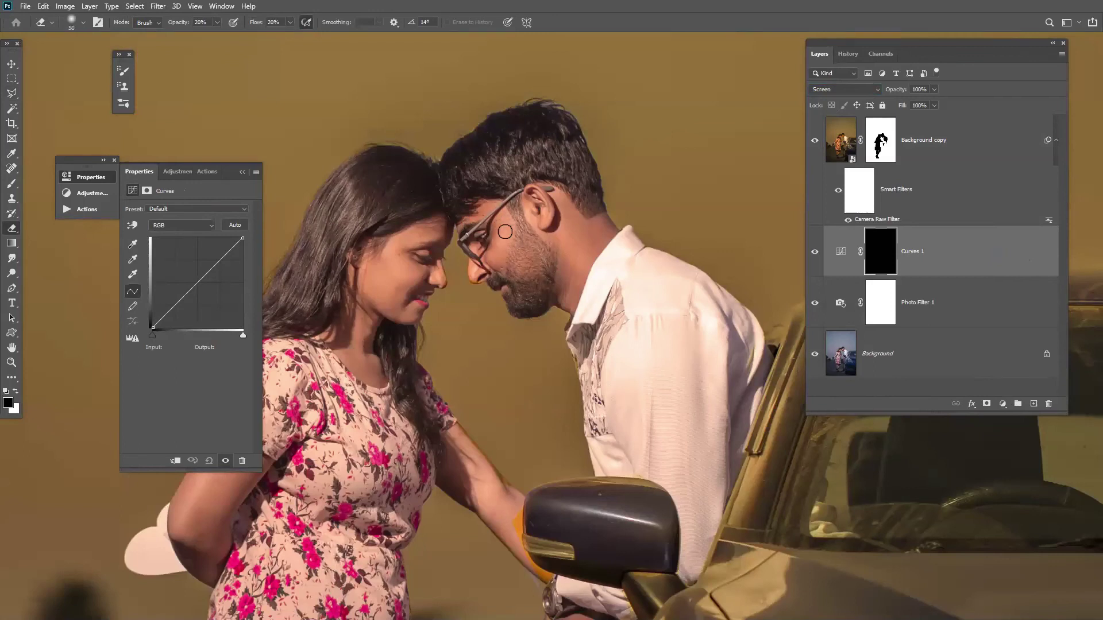
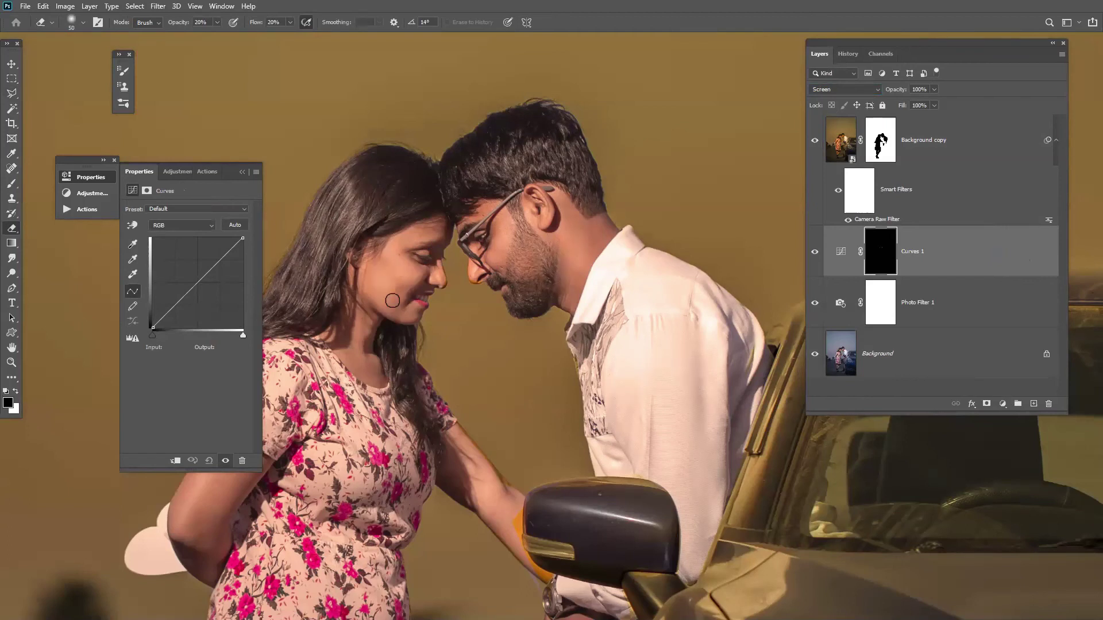
pyautogui.press(']')
pyautogui.press(']')
# - Target the Background copy layer mask and set up a soft round brush of 60 px at 20% opacity
pyautogui.hotkey('alt', ']')
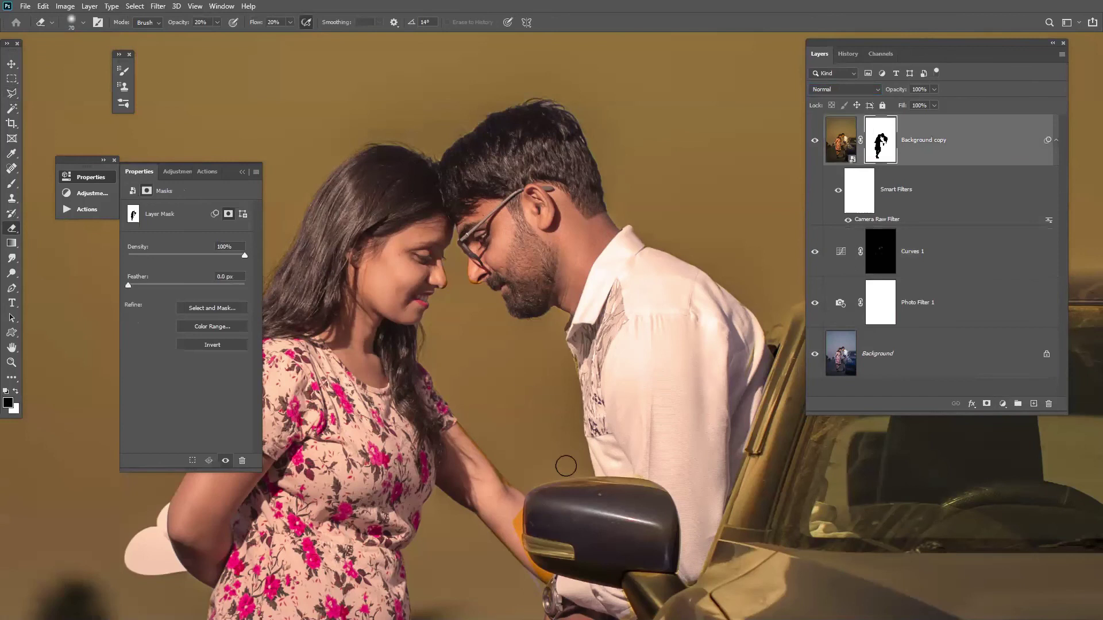
pyautogui.press('x')
pyautogui.press('[')
pyautogui.press('[')
pyautogui.press('[')
pyautogui.press('[')
pyautogui.press('b')
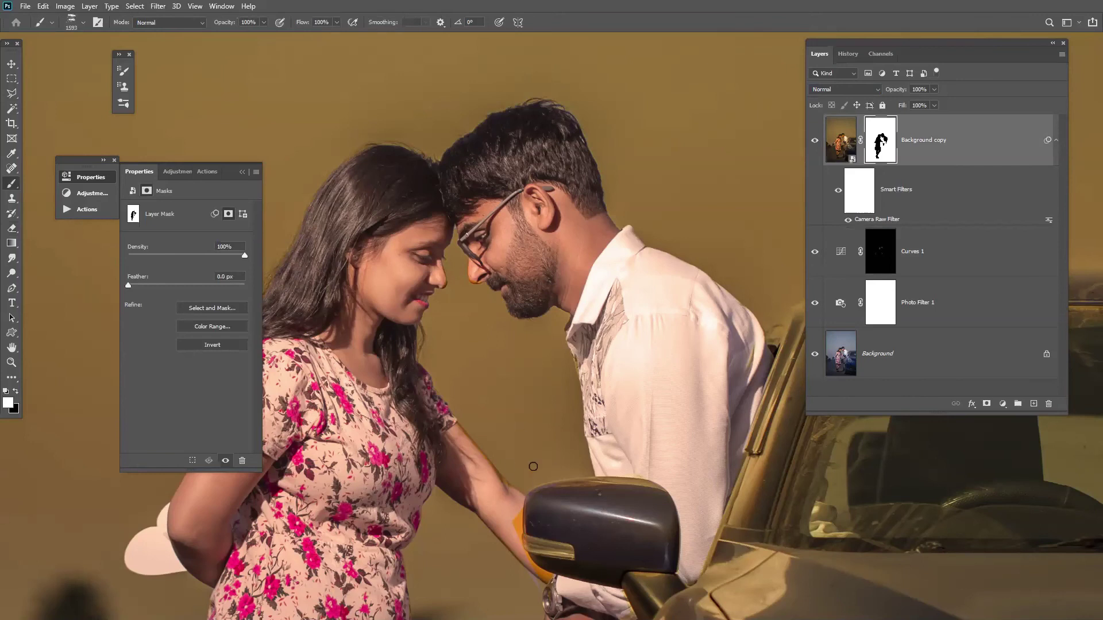
pyautogui.click(69, 23)
pyautogui.click(136, 114)
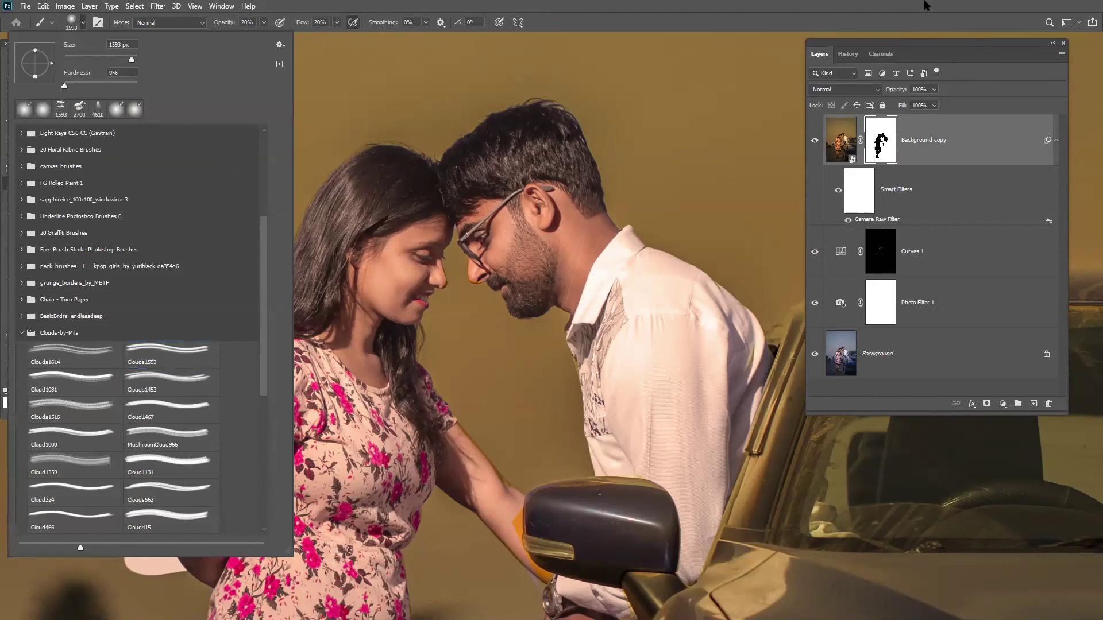
pyautogui.click(71, 23)
pyautogui.click(71, 23)
pyautogui.press('Escape')
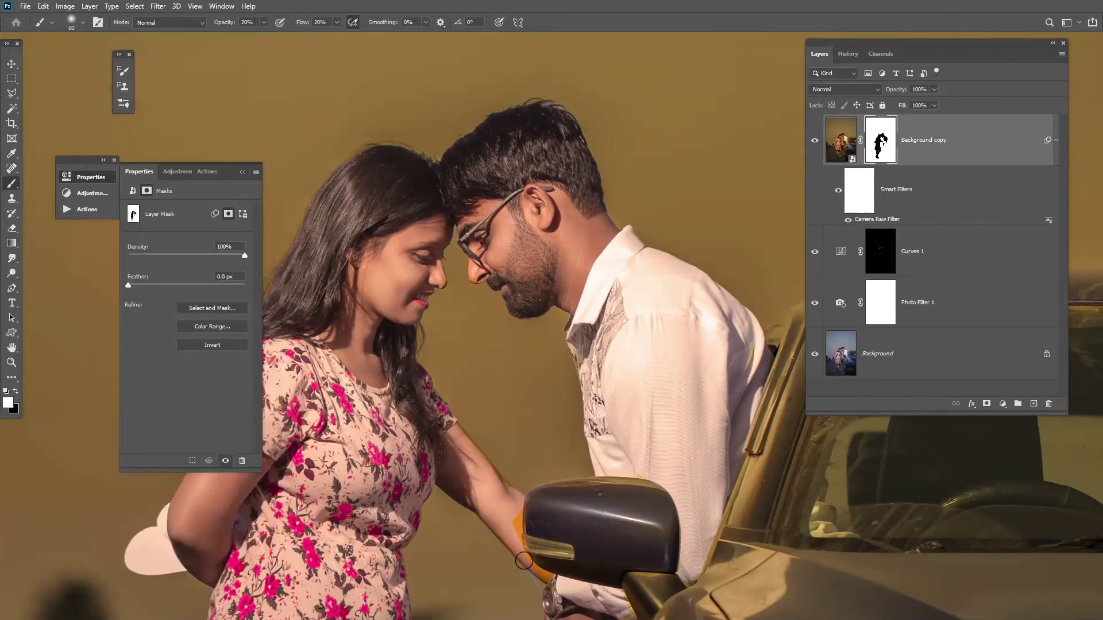
# - Clean up the Background copy mask along the woman's forearm beside the car mirror, removing the orange fringe with the brush at 100% opacity
pyautogui.press('x')
pyautogui.moveTo(518, 516); pyautogui.dragTo(539, 553)
pyautogui.press('x')
pyautogui.press('0')
pyautogui.moveTo(519, 512)
pyautogui.mouseDown()
pyautogui.moveTo(532, 542)
pyautogui.moveTo(500, 552)
pyautogui.moveTo(517, 505)
pyautogui.moveTo(514, 547)
pyautogui.moveTo(546, 589)
pyautogui.mouseUp()
pyautogui.press('x')
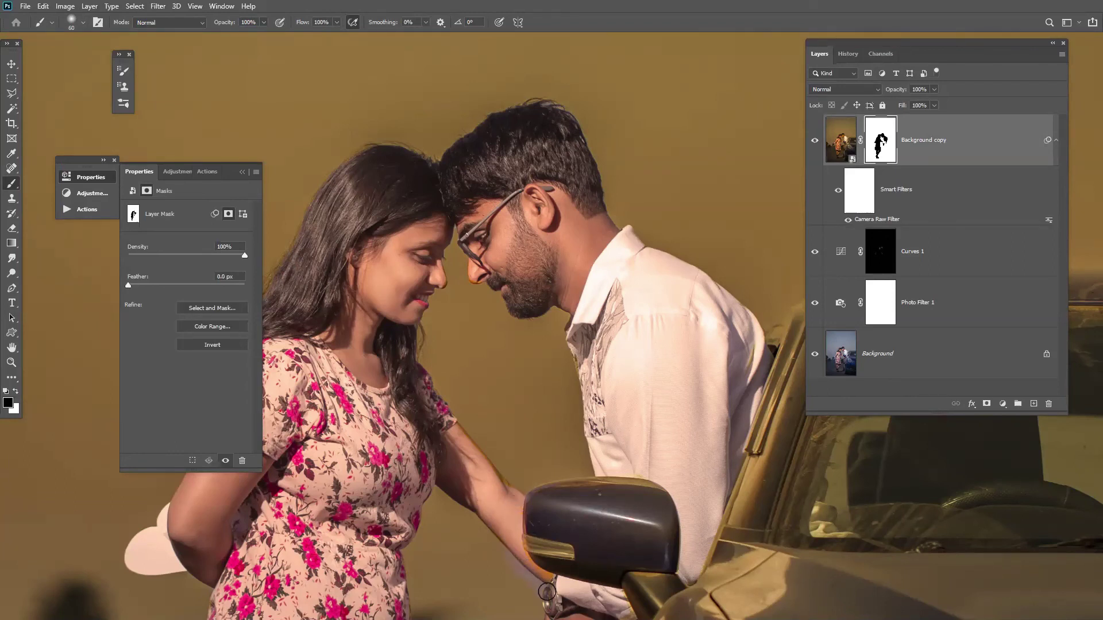
pyautogui.press('x')
pyautogui.moveTo(495, 557); pyautogui.dragTo(514, 573)
pyautogui.hotkey('ctrl', '-')
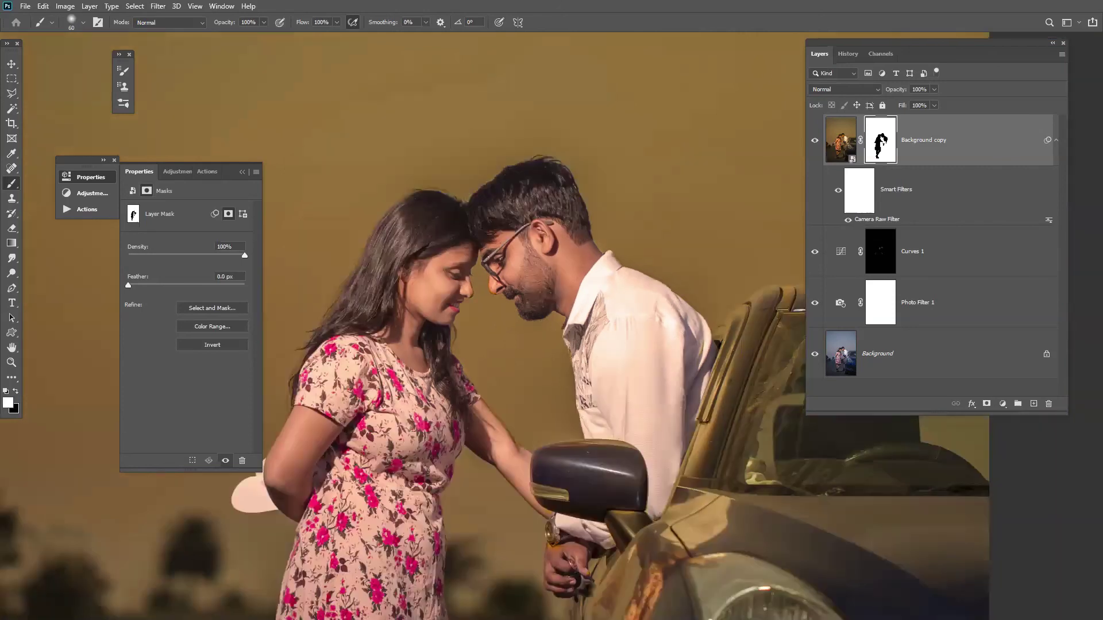
pyautogui.hotkey('ctrl', '-')
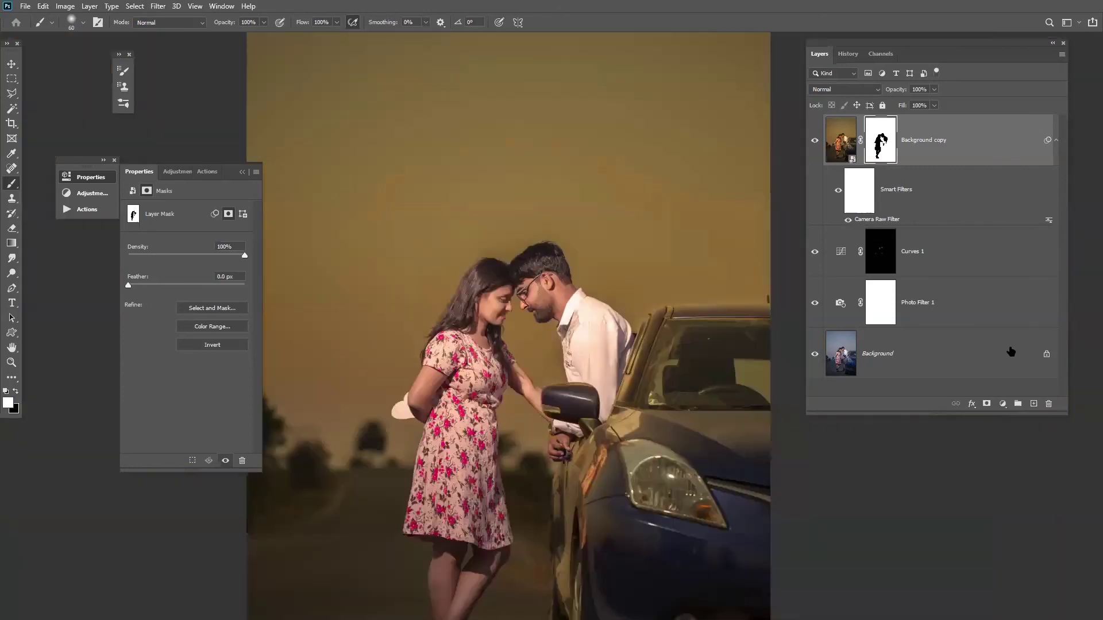
# - Lower the midtones of the Curves 1 adjustment to about input 115, output 102
pyautogui.click(841, 255)
pyautogui.moveTo(193, 282)
pyautogui.mouseDown()
pyautogui.moveTo(175, 267)
pyautogui.moveTo(193, 291)
pyautogui.mouseUp()
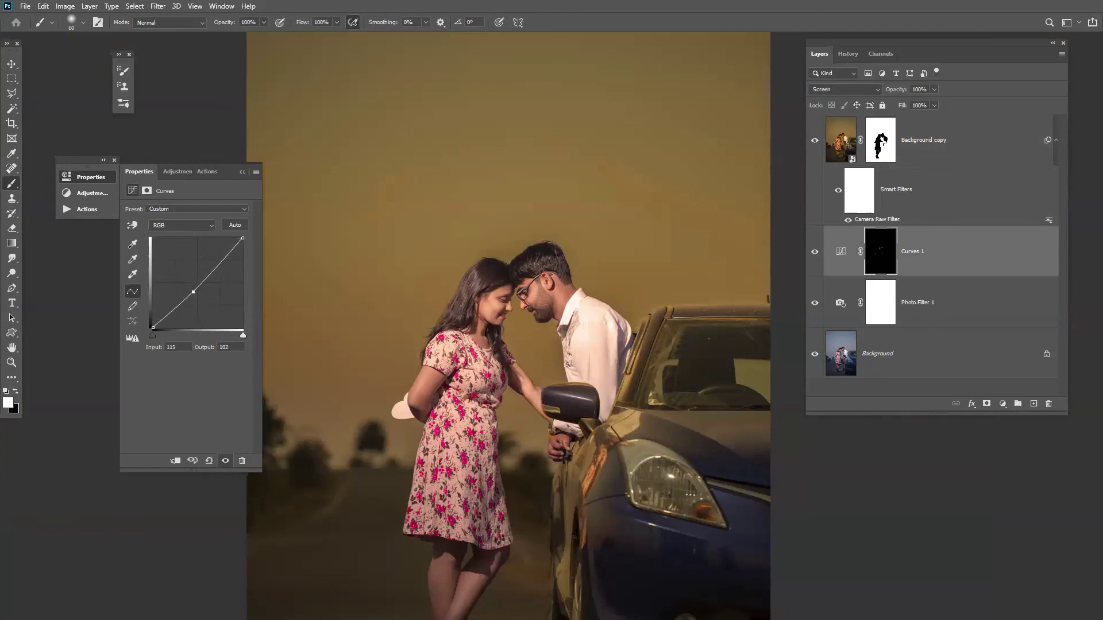
pyautogui.hotkey('ctrl', '-')
pyautogui.hotkey('ctrl', '-')
# - Create a new empty layer and place it directly beneath the Background copy layer
pyautogui.click(974, 208)
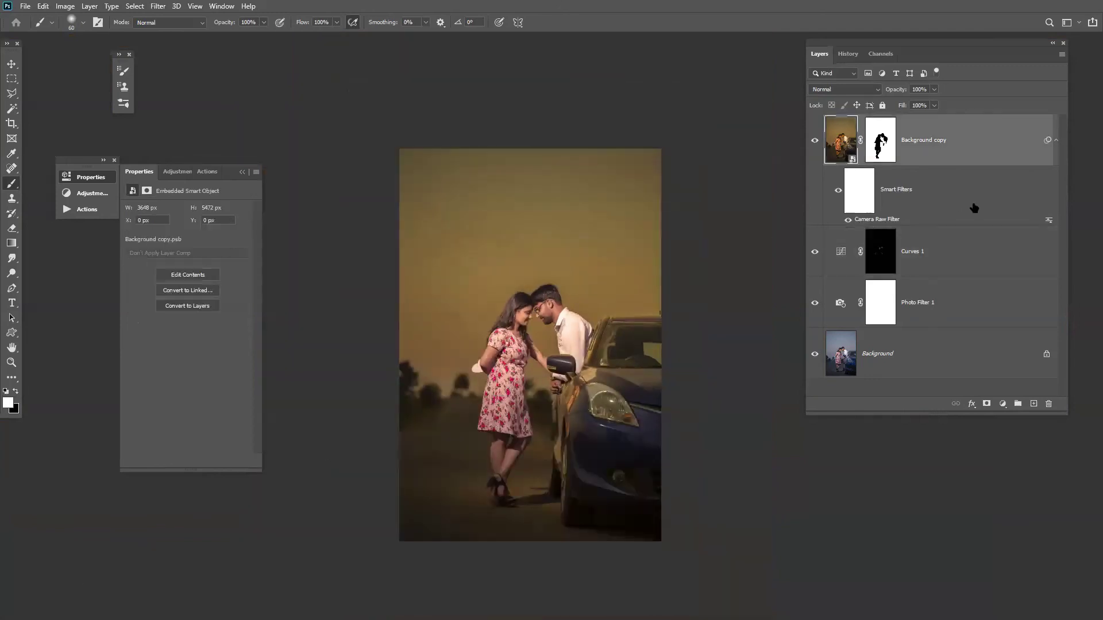
pyautogui.click(1033, 404)
pyautogui.moveTo(939, 127); pyautogui.dragTo(931, 239)
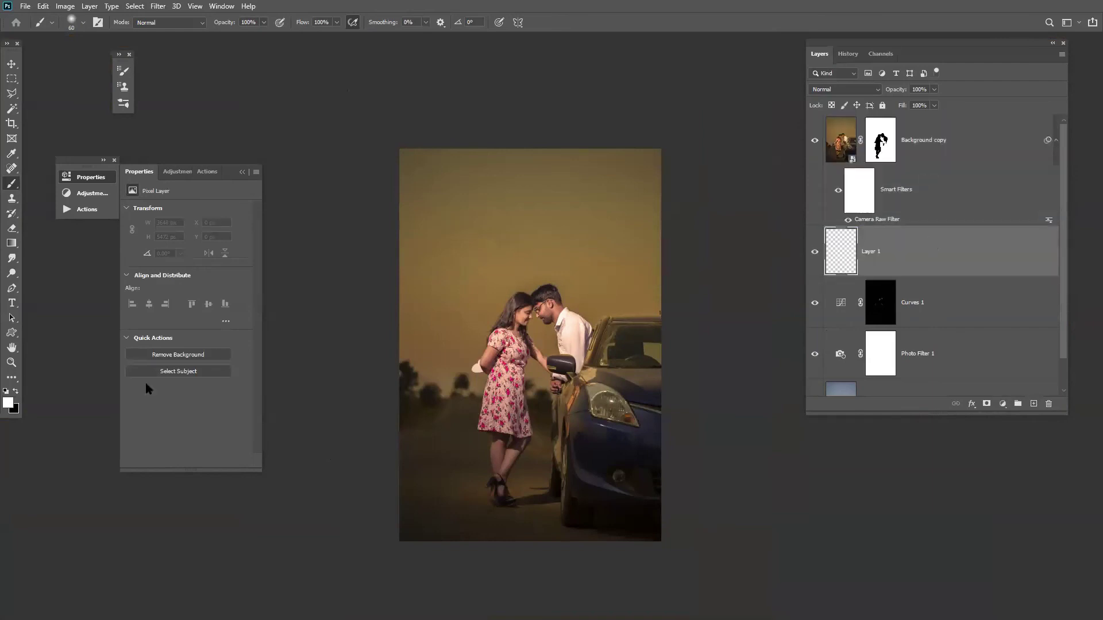
# - Choose the Light Ray 6 - Gavtrain brush from the Light Rays CS6-CC (Gavtrain) set
pyautogui.click(79, 26)
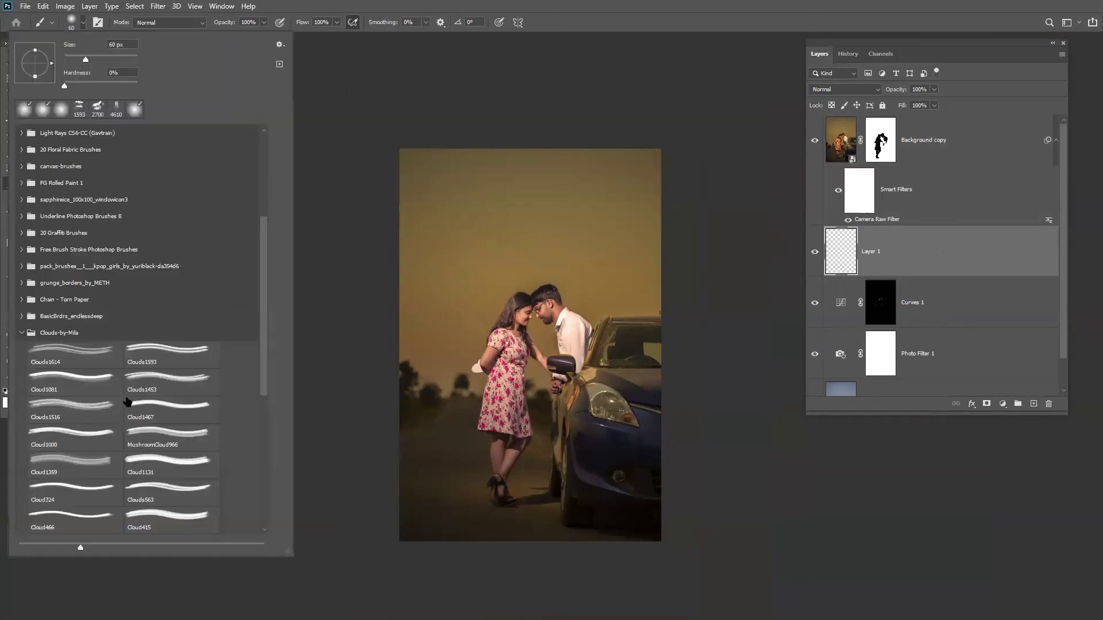
pyautogui.scroll(2, 41, 291)
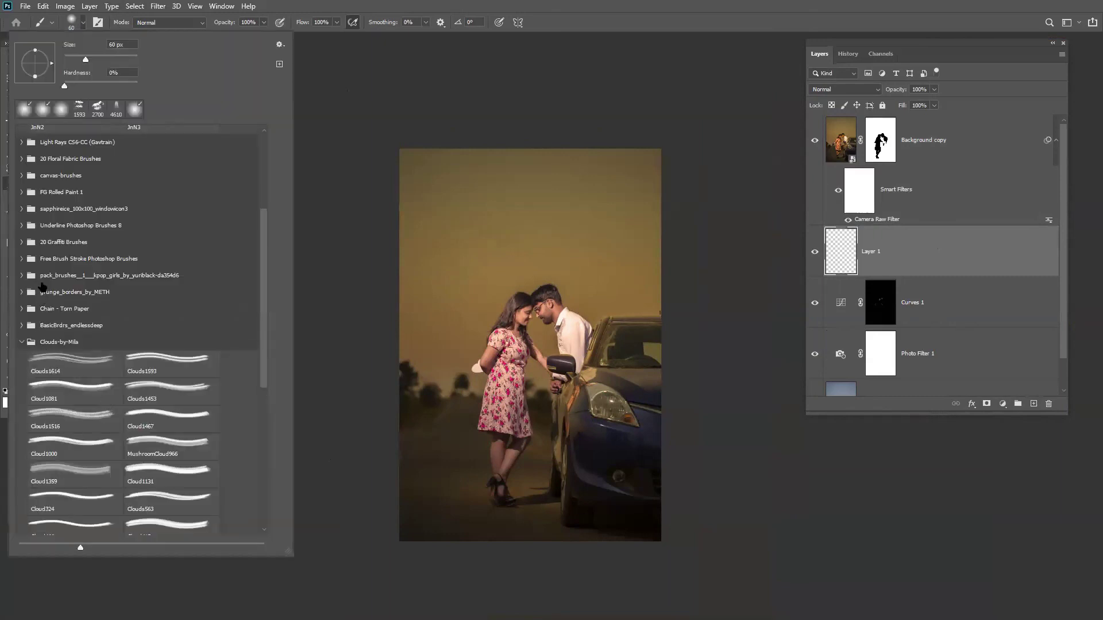
pyautogui.click(22, 160)
pyautogui.click(94, 235)
pyautogui.click(183, 234)
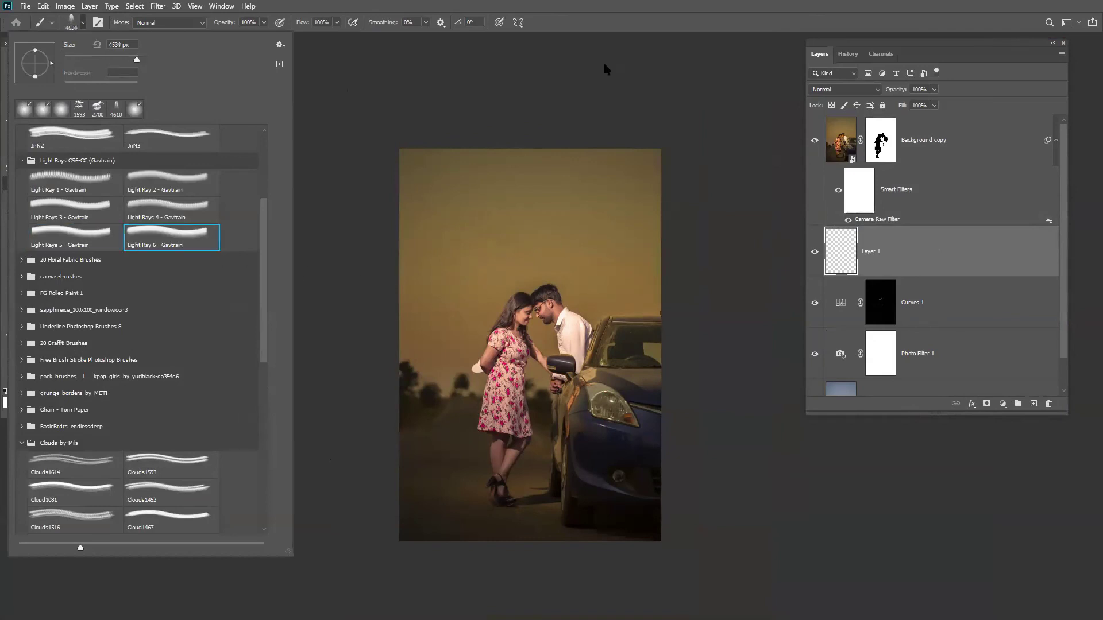
# - Try a light-ray stamp over the couple, undo it, and move the empty layer above Background copy
pyautogui.click(540, 311)
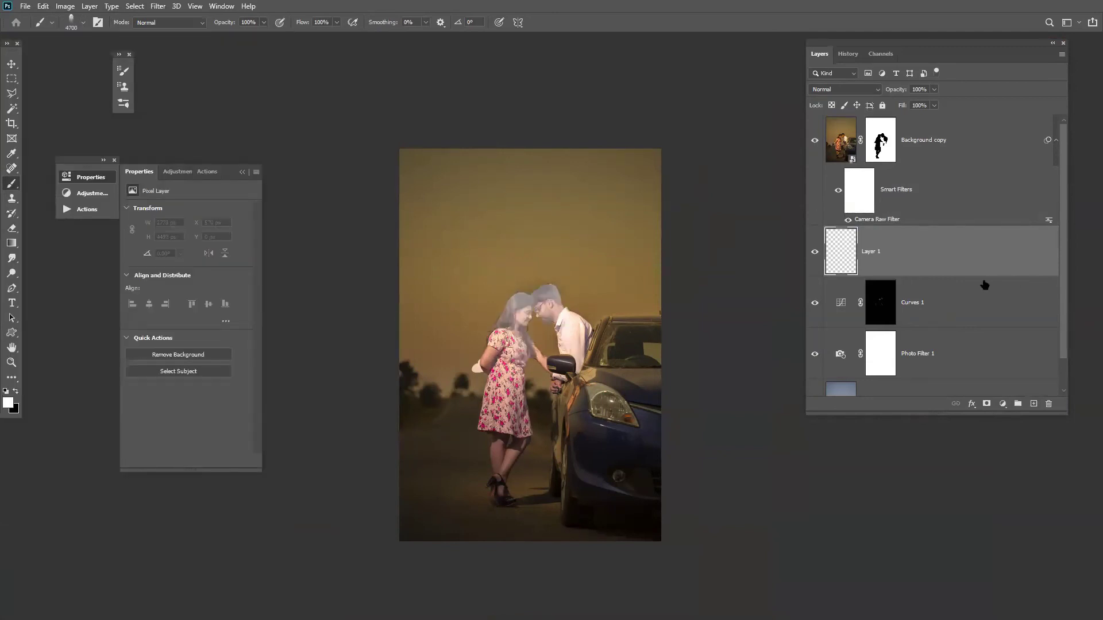
pyautogui.moveTo(965, 265)
pyautogui.mouseDown()
pyautogui.moveTo(957, 122)
pyautogui.moveTo(964, 247)
pyautogui.mouseUp()
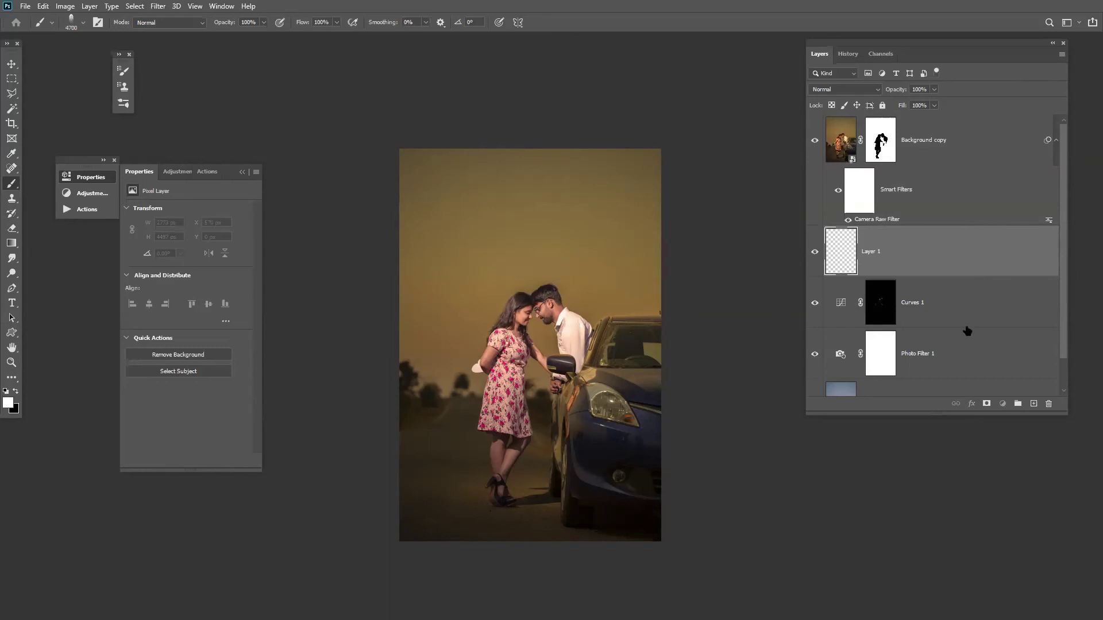
pyautogui.hotkey('ctrl', ']')
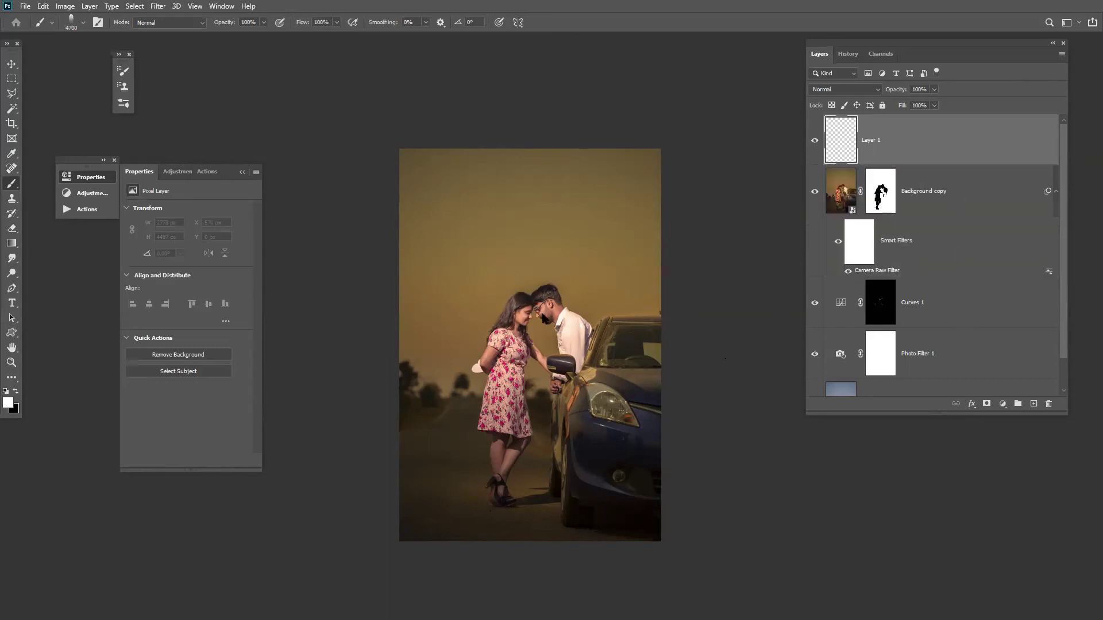
# - Try stamping white light rays over the couple's heads and moving their layer beneath Background copy
pyautogui.click(542, 317)
pyautogui.moveTo(892, 139); pyautogui.dragTo(892, 238)
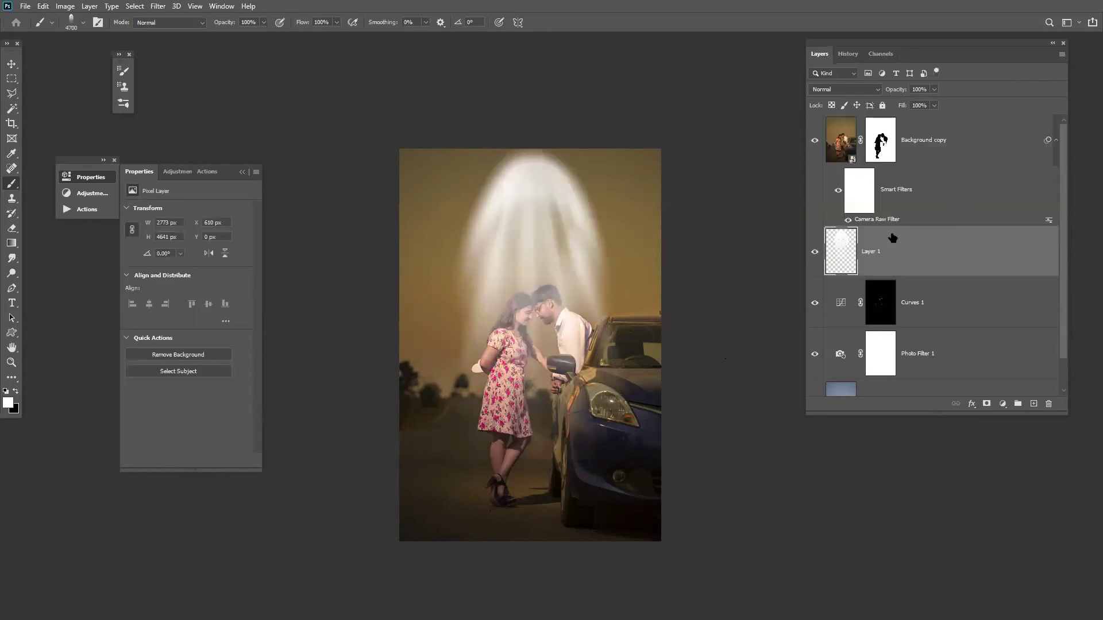
pyautogui.scroll(-1, 939, 272)
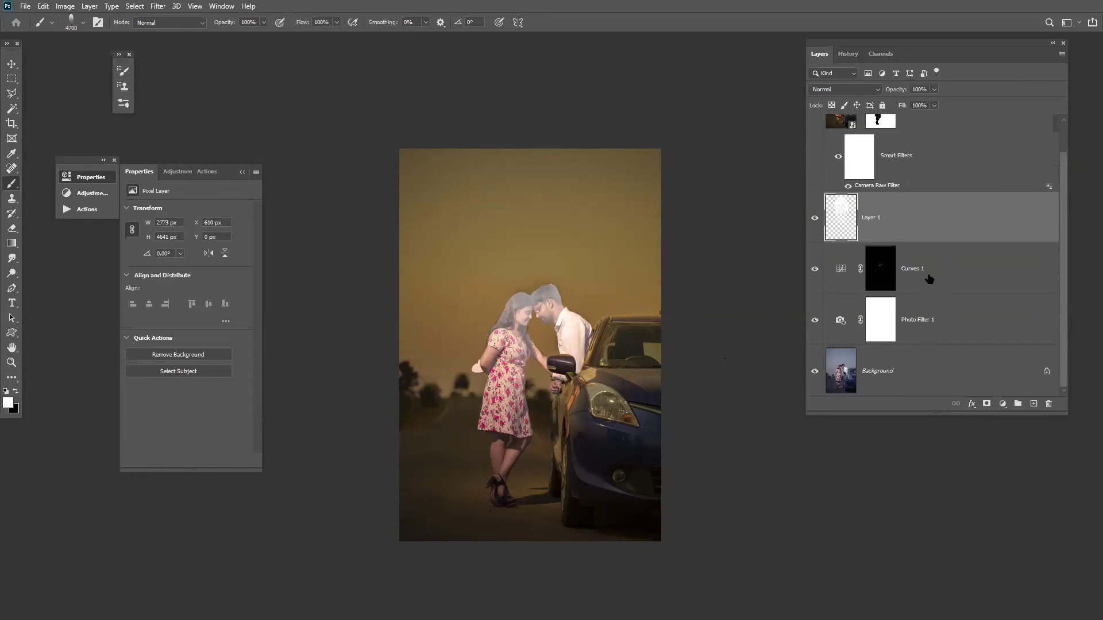
# - Try moving the Curves 1 layer to the top of the stack, then undo back to the empty layer above Background copy
pyautogui.click(813, 269)
pyautogui.moveTo(956, 277); pyautogui.dragTo(947, 143)
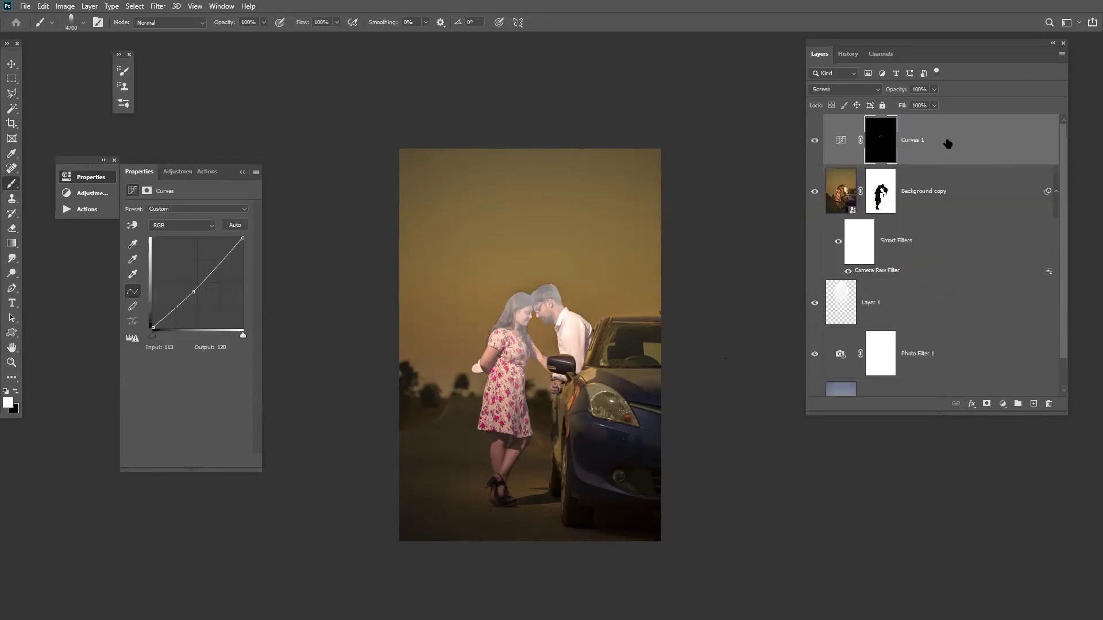
pyautogui.click(929, 318)
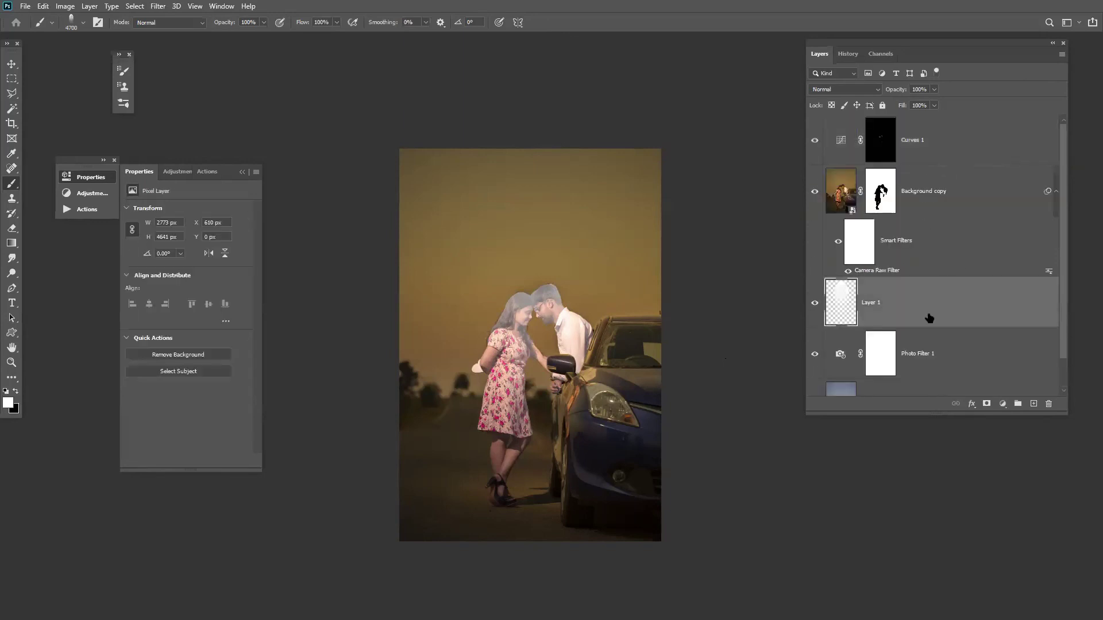
pyautogui.scroll(-1, 903, 321)
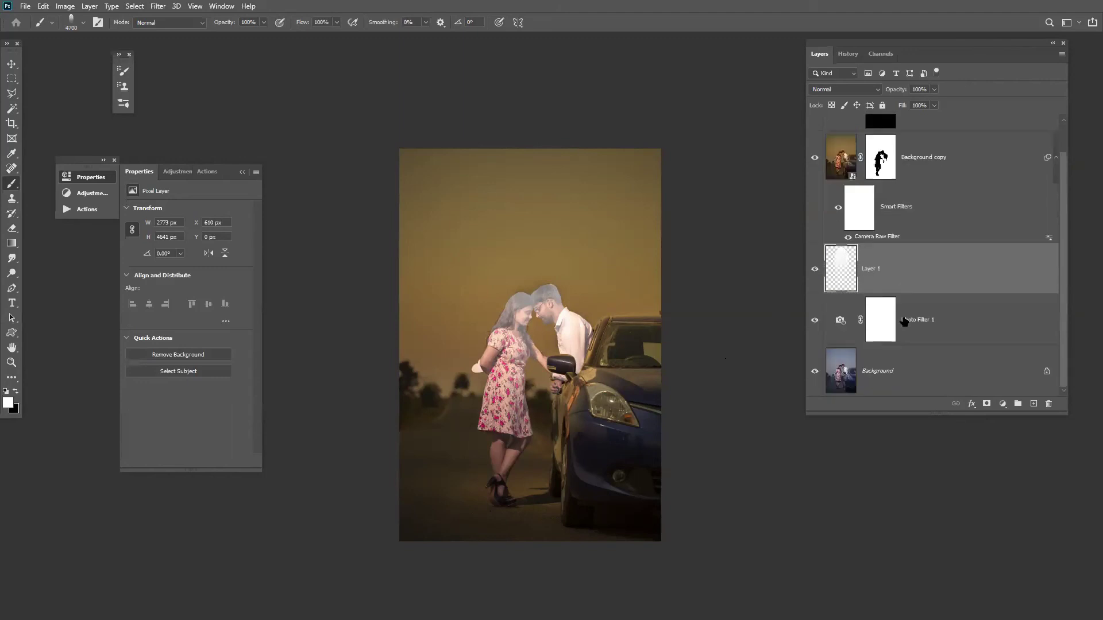
pyautogui.hotkey('ctrl', 'z')
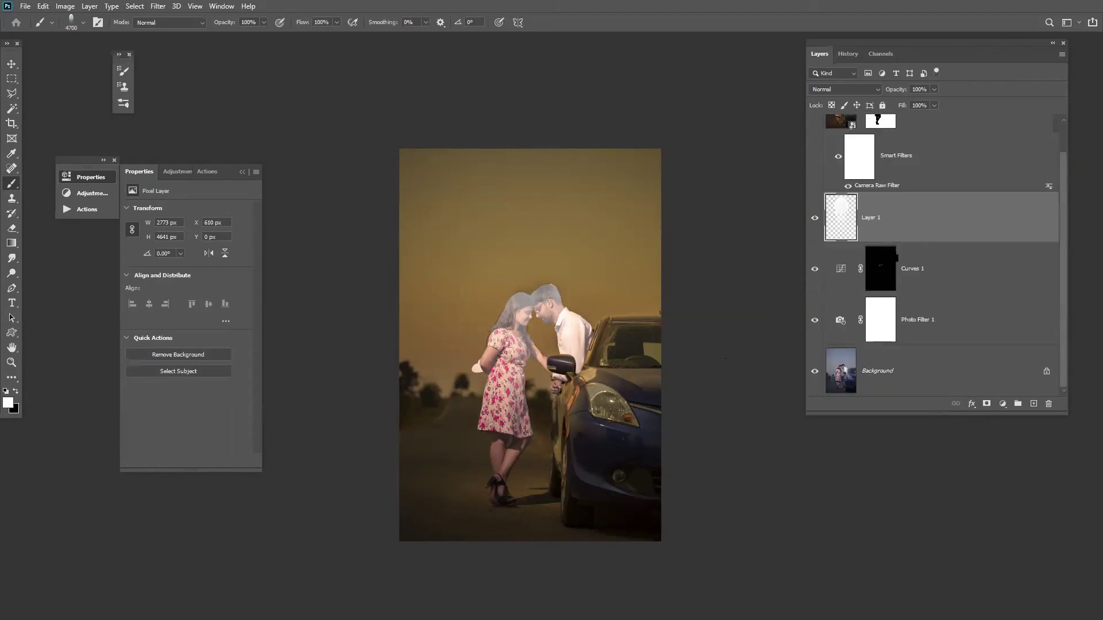
pyautogui.hotkey('ctrl', 'z')
pyautogui.hotkey('ctrl', 'z')
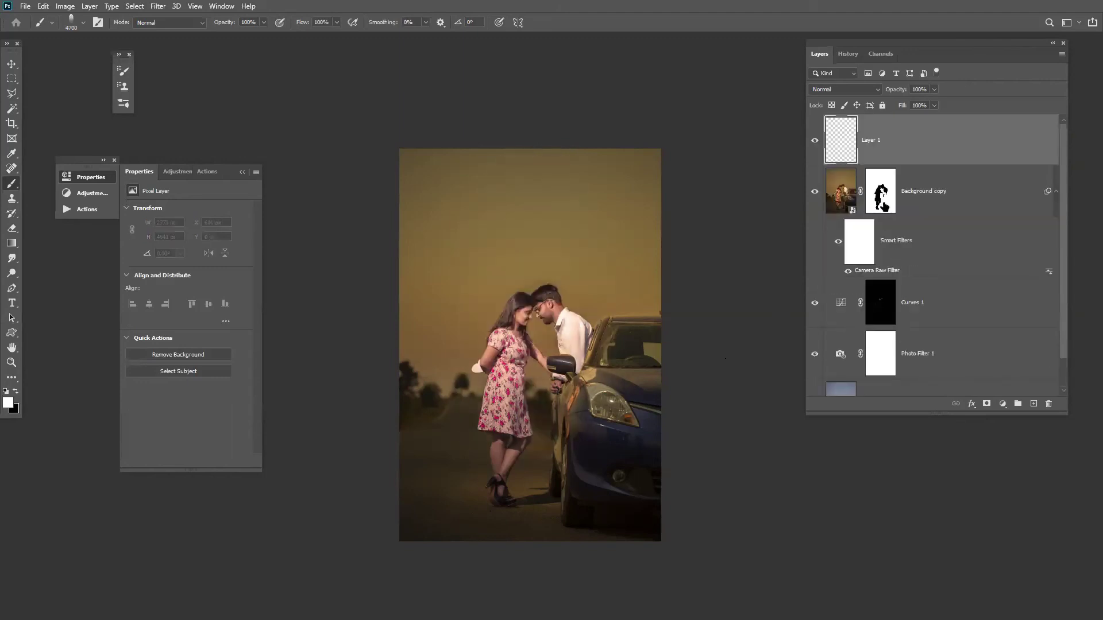
# - Stamp white light rays over the couple's heads on the empty layer above Background copy
pyautogui.click(884, 202)
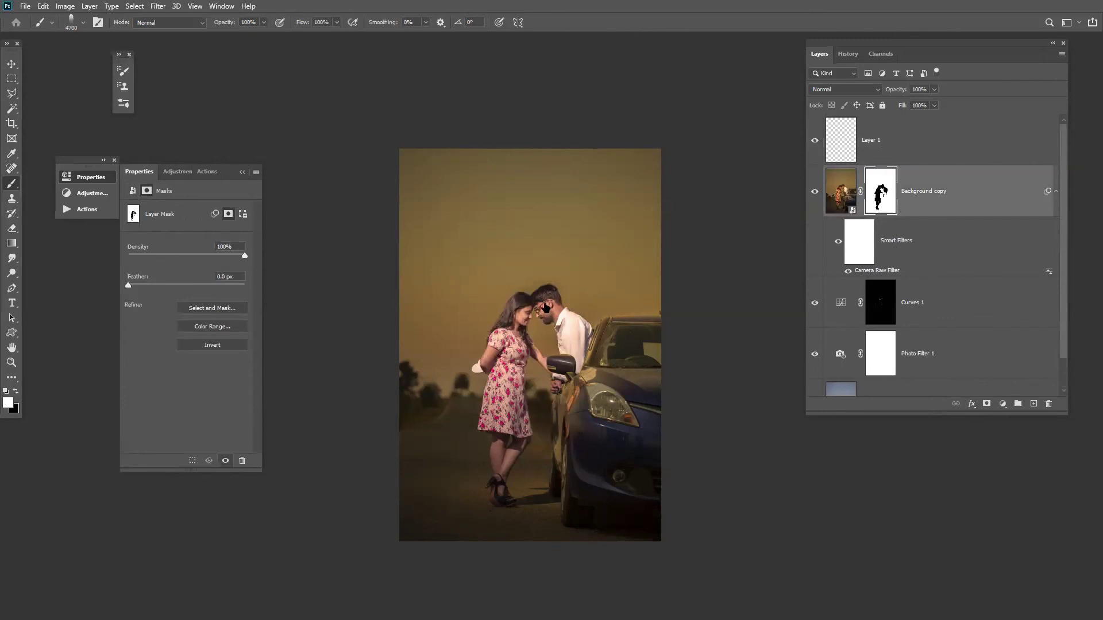
pyautogui.click(909, 144)
pyautogui.click(543, 309)
# - Load the Background copy layer mask as a selection, then deselect it
pyautogui.keyDown('ctrl'); pyautogui.click(877, 205); pyautogui.keyUp('ctrl')
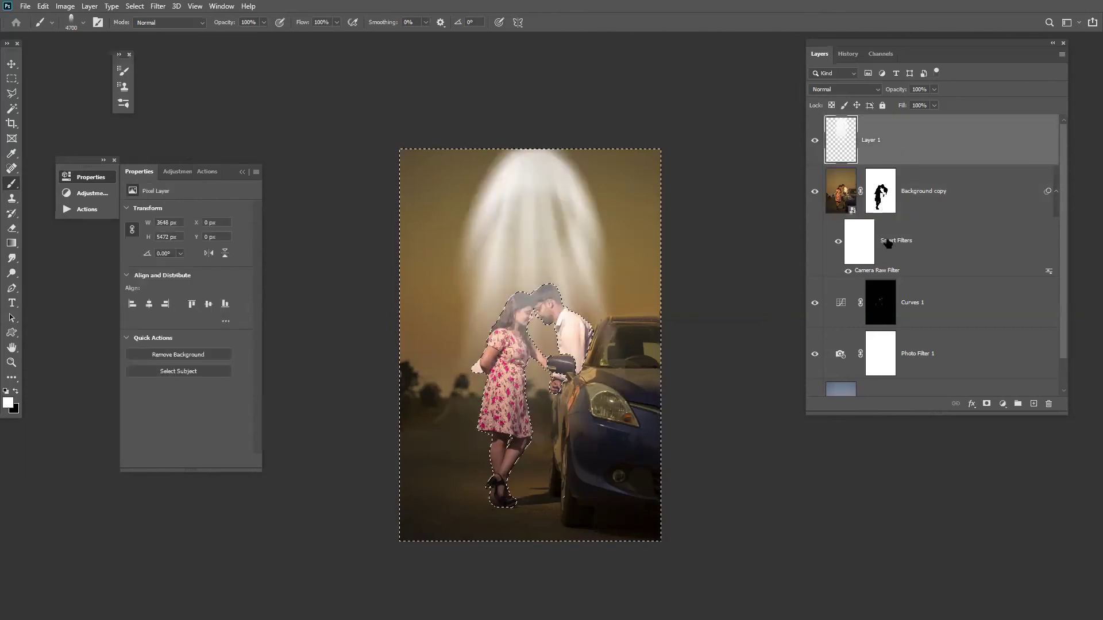
pyautogui.click(979, 393)
pyautogui.hotkey('ctrl', 'd')
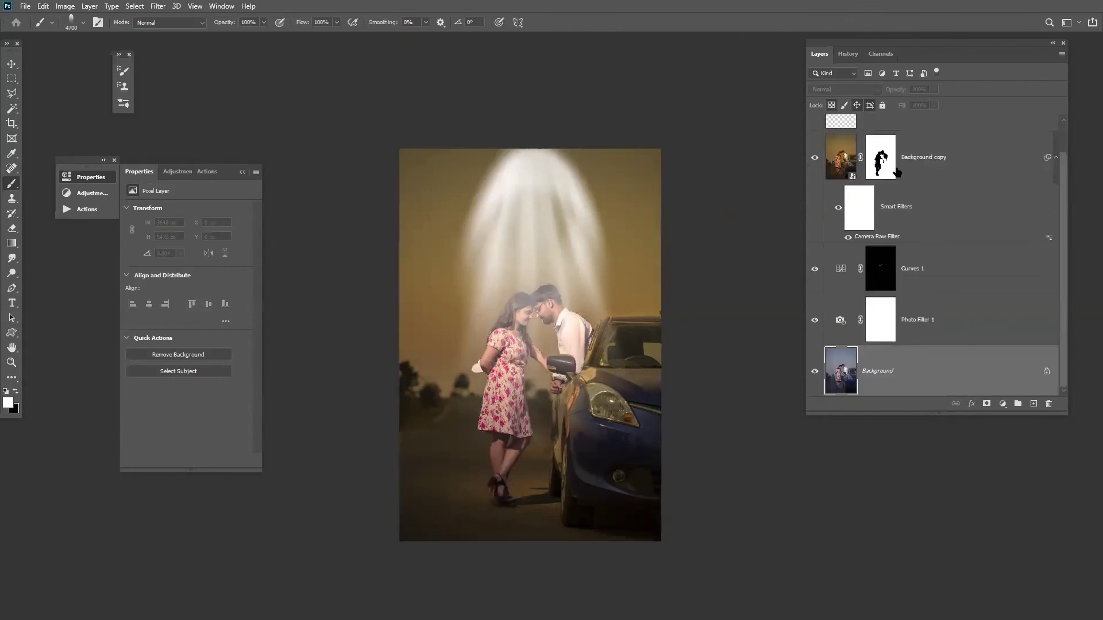
# - Mask the light rays layer with the Background copy mask as a selection, so the rays stay off the couple
pyautogui.scroll(2, 900, 150)
pyautogui.click(901, 150)
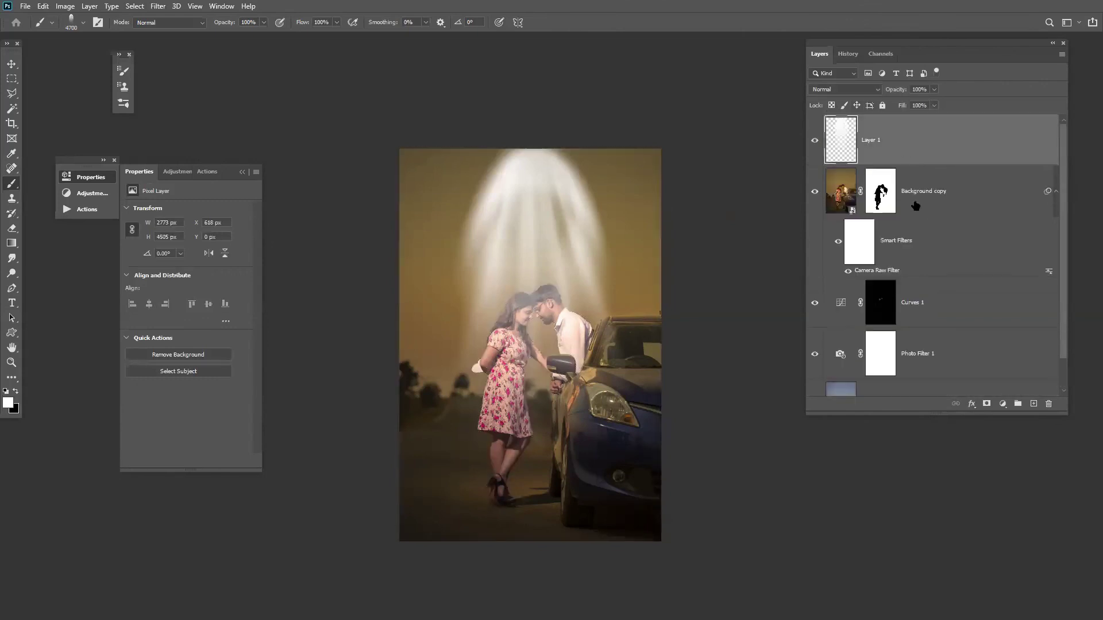
pyautogui.click(986, 403)
pyautogui.hotkey('ctrl', 'z')
pyautogui.keyDown('ctrl'); pyautogui.click(884, 199); pyautogui.keyUp('ctrl')
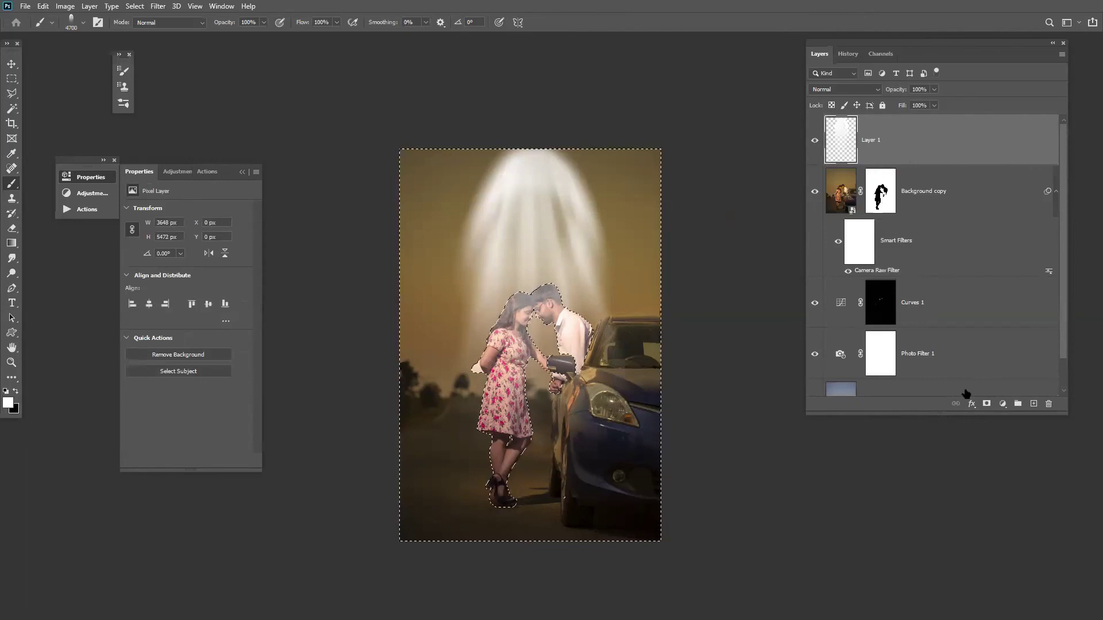
pyautogui.click(986, 404)
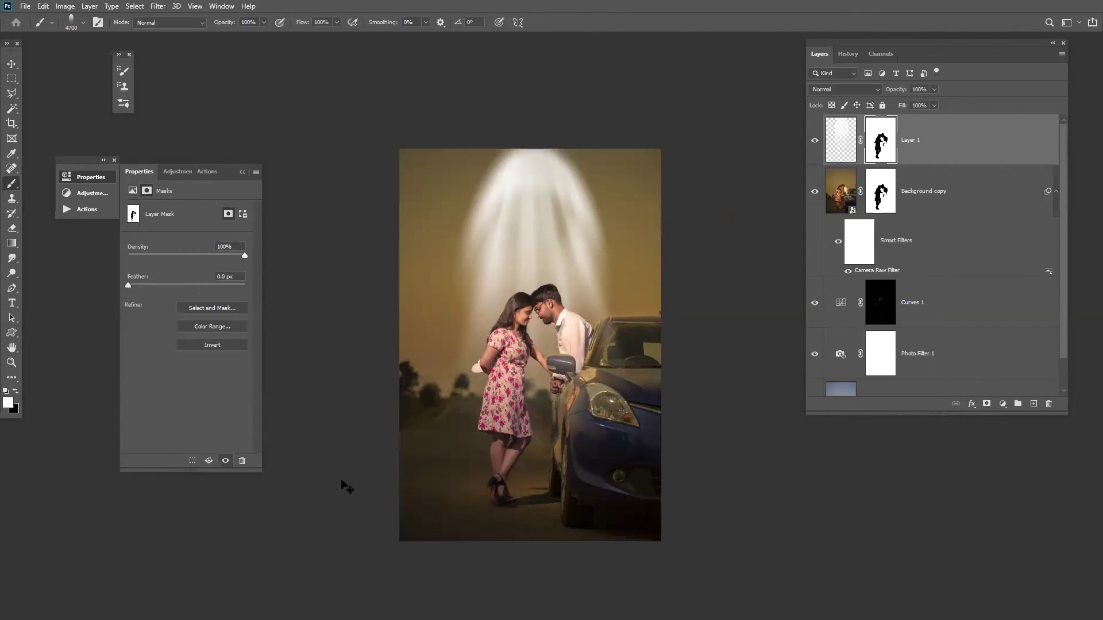
pyautogui.hotkey('ctrl', 'alt', 'f')
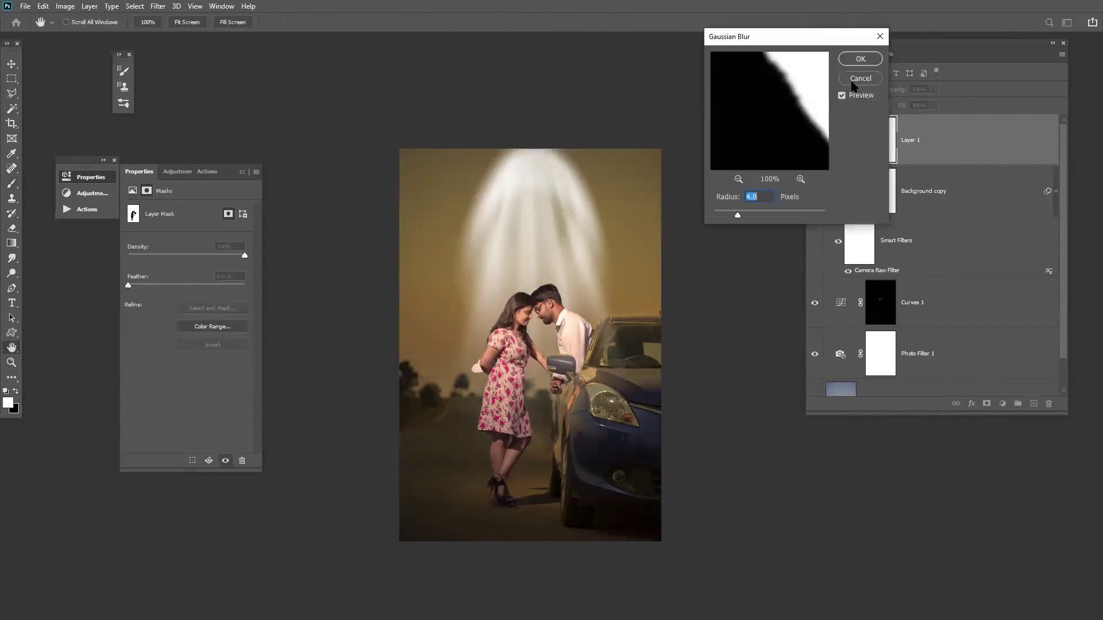
pyautogui.click(860, 78)
pyautogui.press('b')
# - Apply a Gaussian Blur of about 32 pixels to the light rays in Layer 1 and lower the layer's opacity to 42%
pyautogui.click(846, 142)
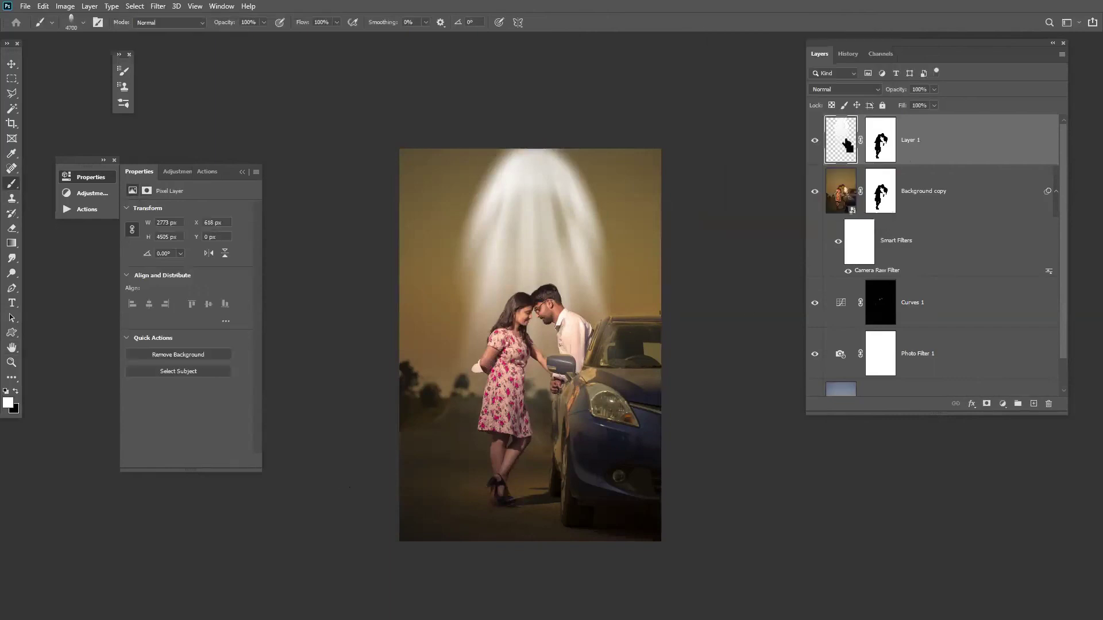
pyautogui.hotkey('ctrl', 'alt', 'f')
pyautogui.moveTo(745, 217)
pyautogui.mouseDown()
pyautogui.moveTo(776, 216)
pyautogui.moveTo(766, 217)
pyautogui.mouseUp()
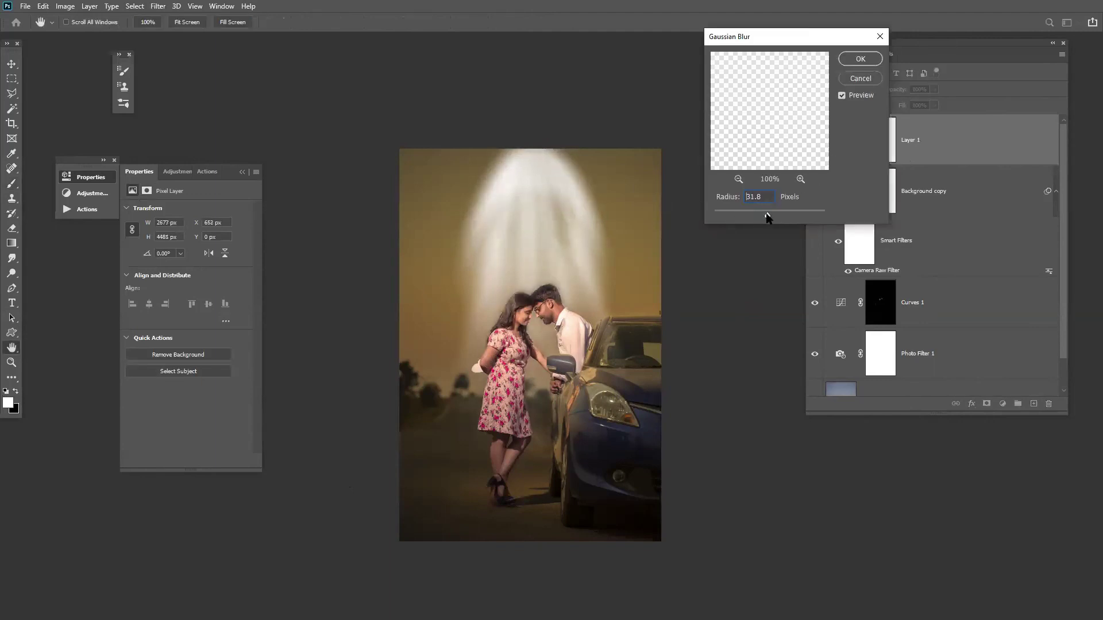
pyautogui.click(860, 58)
pyautogui.moveTo(933, 89); pyautogui.dragTo(907, 111)
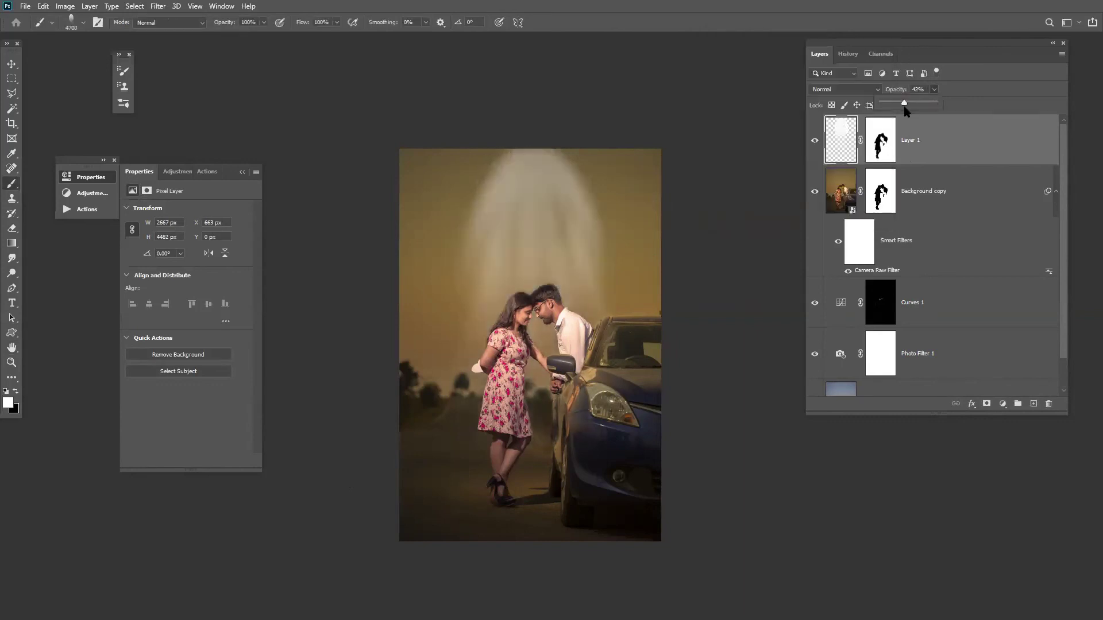
# - Add an empty layer above Layer 1 and load the Clouds1516 brush
pyautogui.click(1033, 404)
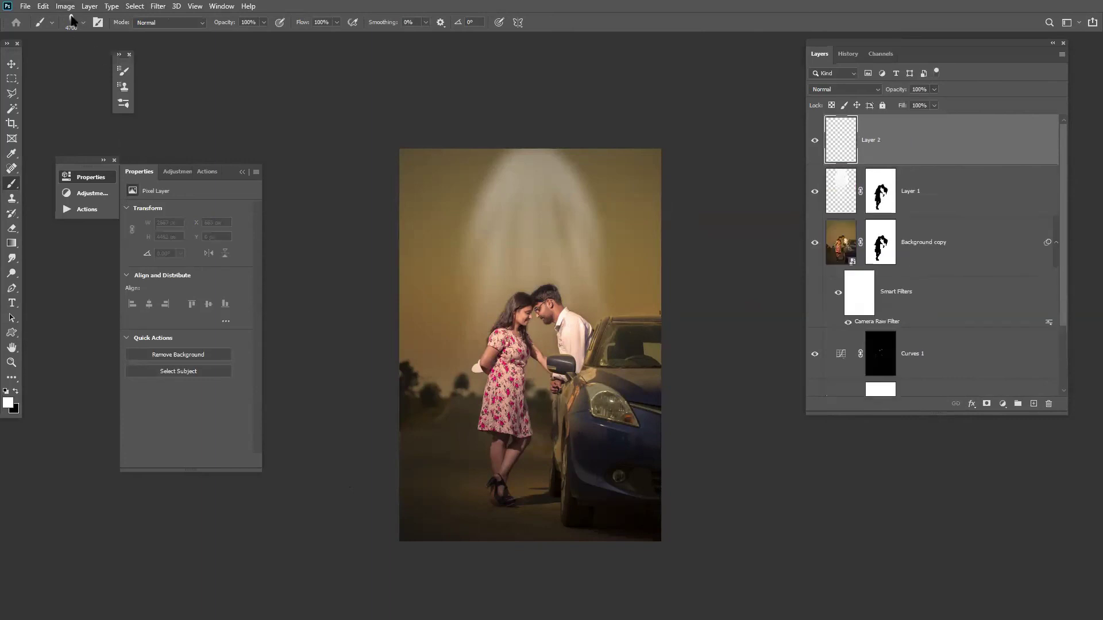
pyautogui.rightClick(108, 271)
pyautogui.click(62, 516)
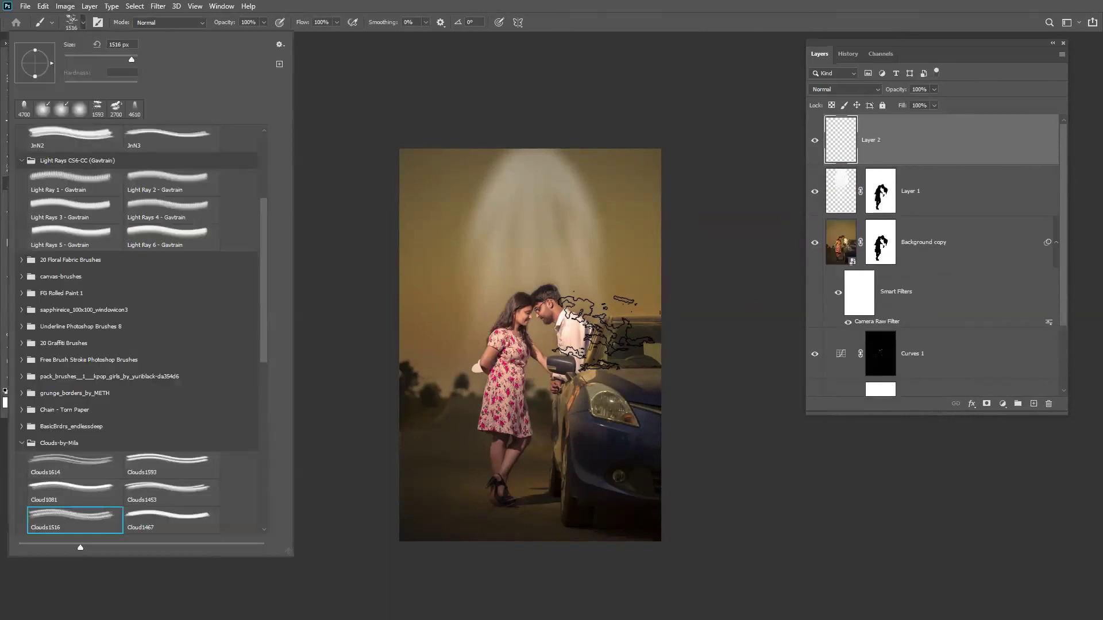
pyautogui.press('Return')
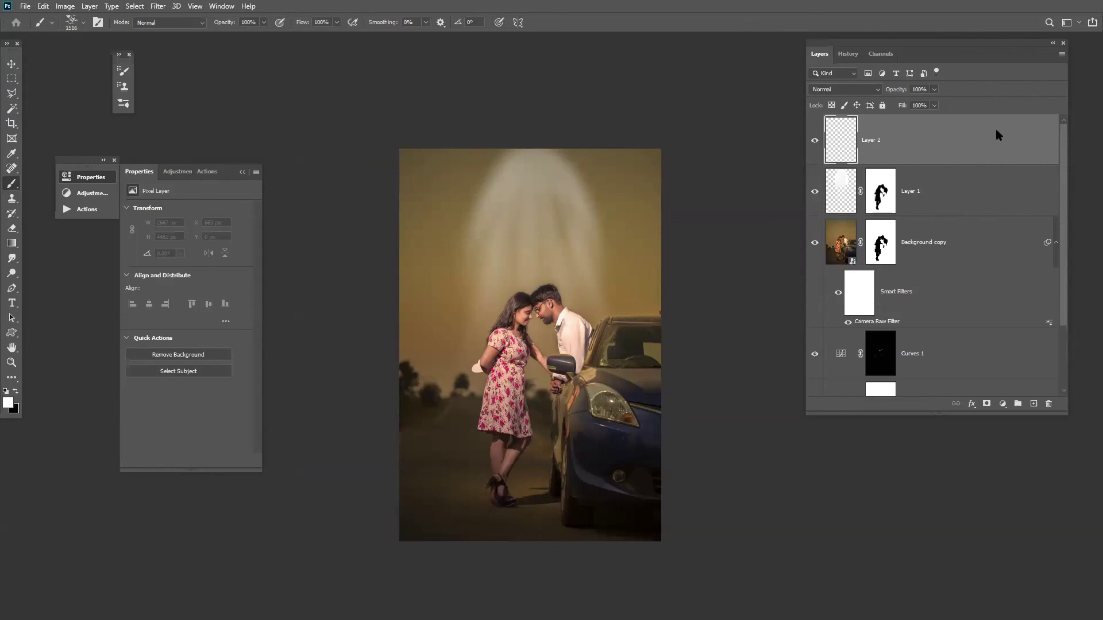
# - Try stamping white clouds with the Clouds1516 brush in the upper sky on Layer 2
pyautogui.press('v')
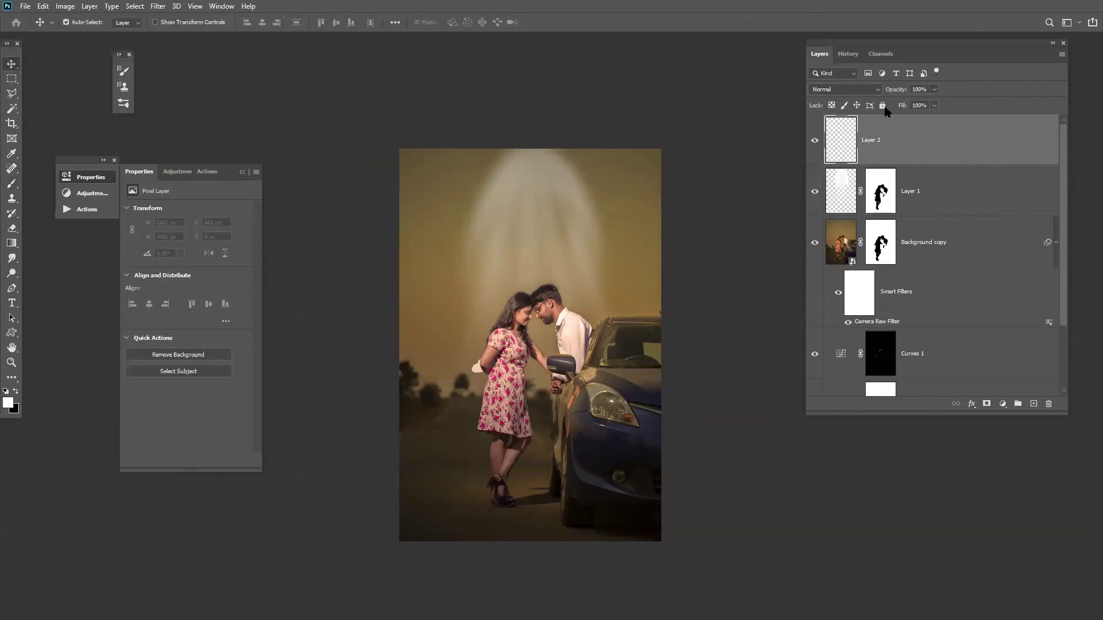
pyautogui.click(634, 196)
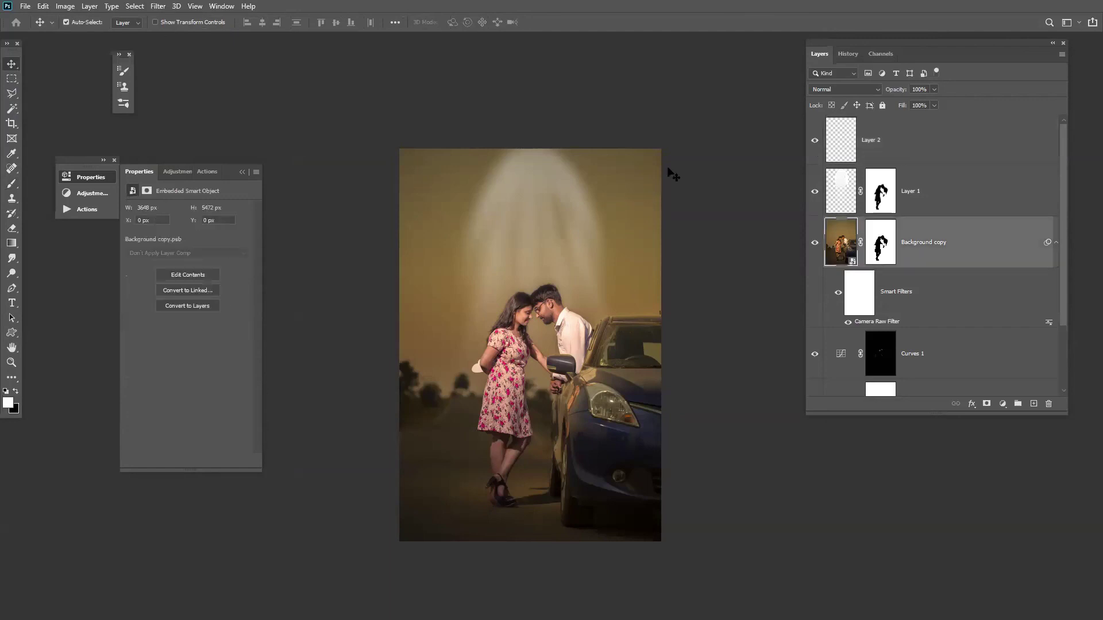
pyautogui.click(918, 136)
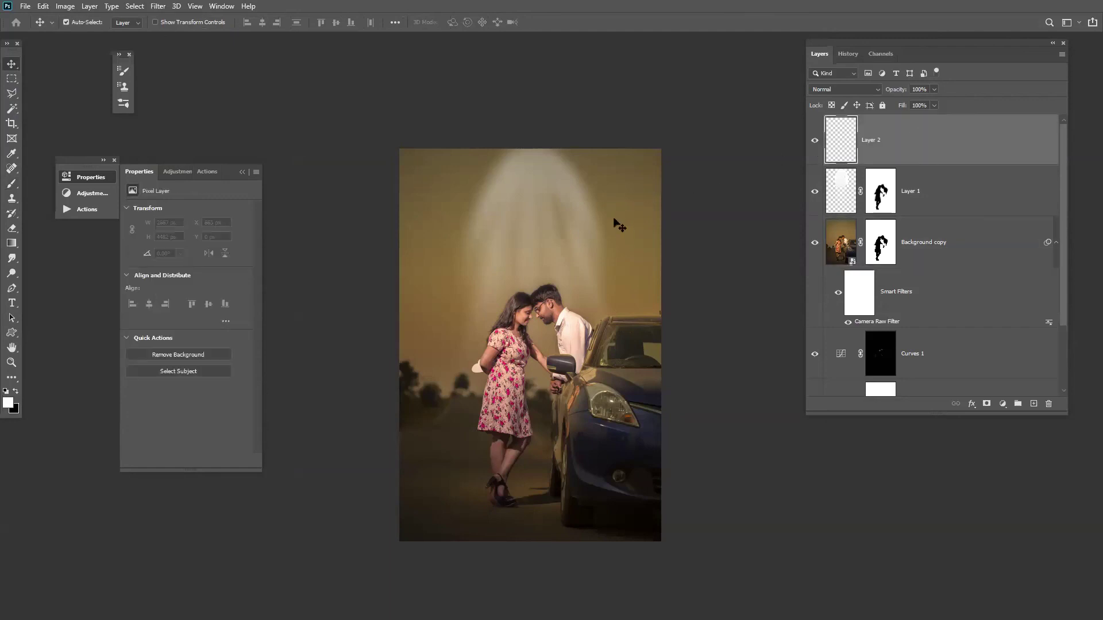
pyautogui.press('f')
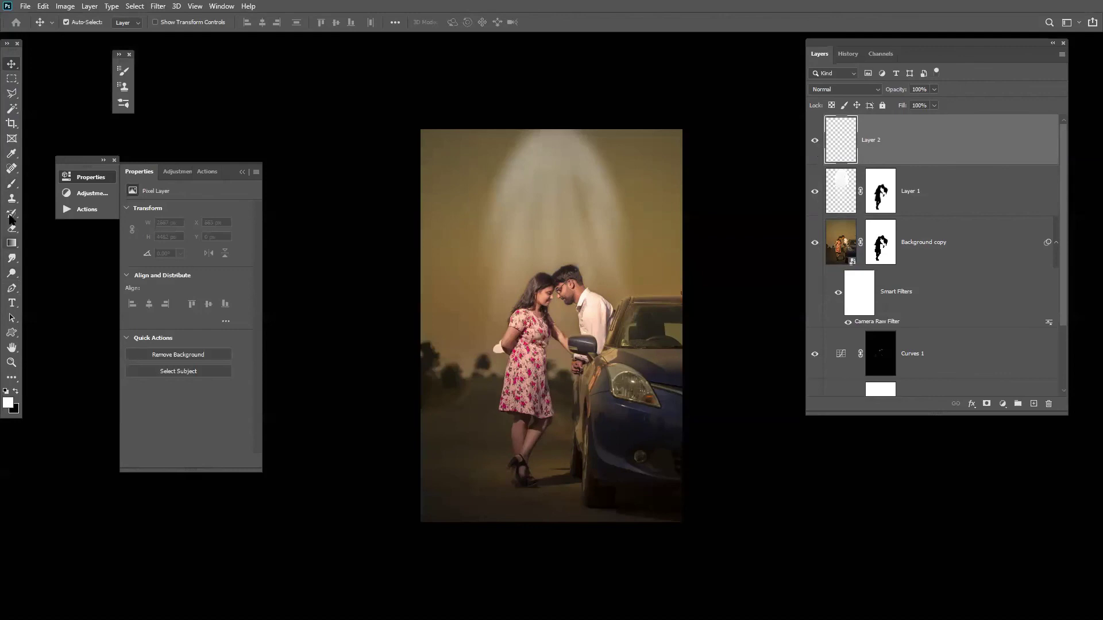
pyautogui.click(12, 183)
pyautogui.click(629, 166)
pyautogui.click(629, 167)
pyautogui.hotkey('ctrl', 'z')
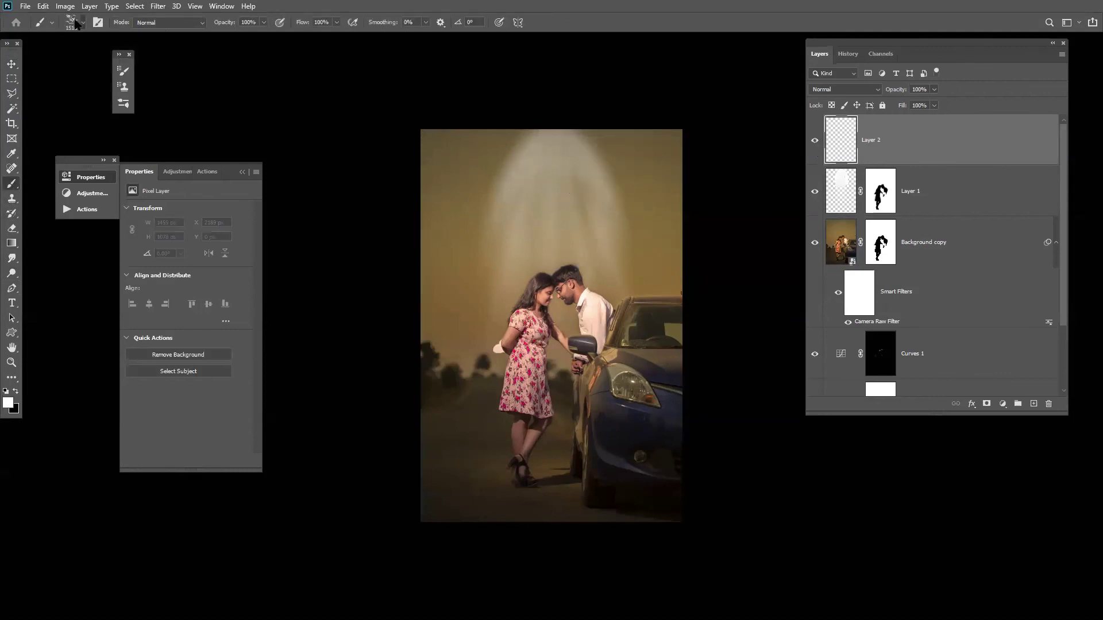
# - Stamp white clouds across the sky on Layer 2 using the Cloud1131 brush enlarged to 2500 px
pyautogui.click(77, 24)
pyautogui.scroll(-1, 138, 437)
pyautogui.click(172, 520)
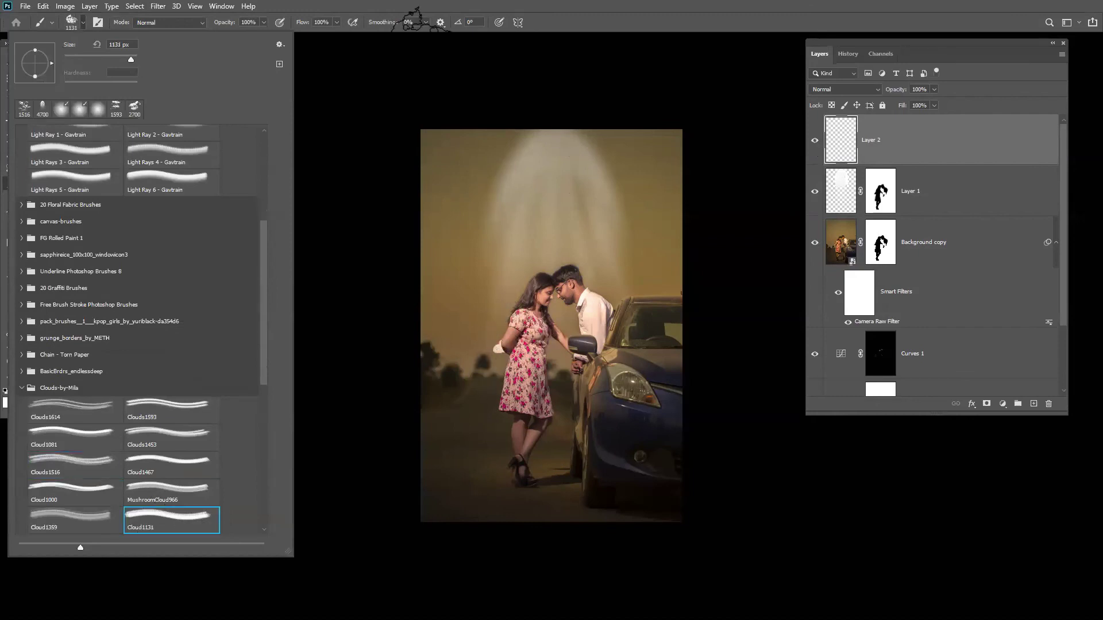
pyautogui.click(291, 7)
pyautogui.press(']')
pyautogui.press(']')
pyautogui.press(']')
pyautogui.press(']')
pyautogui.press(']')
pyautogui.press(']')
pyautogui.press(']')
pyautogui.press(']')
pyautogui.press(']')
pyautogui.press(']')
pyautogui.press(']')
pyautogui.press(']')
pyautogui.press(']')
pyautogui.press(']')
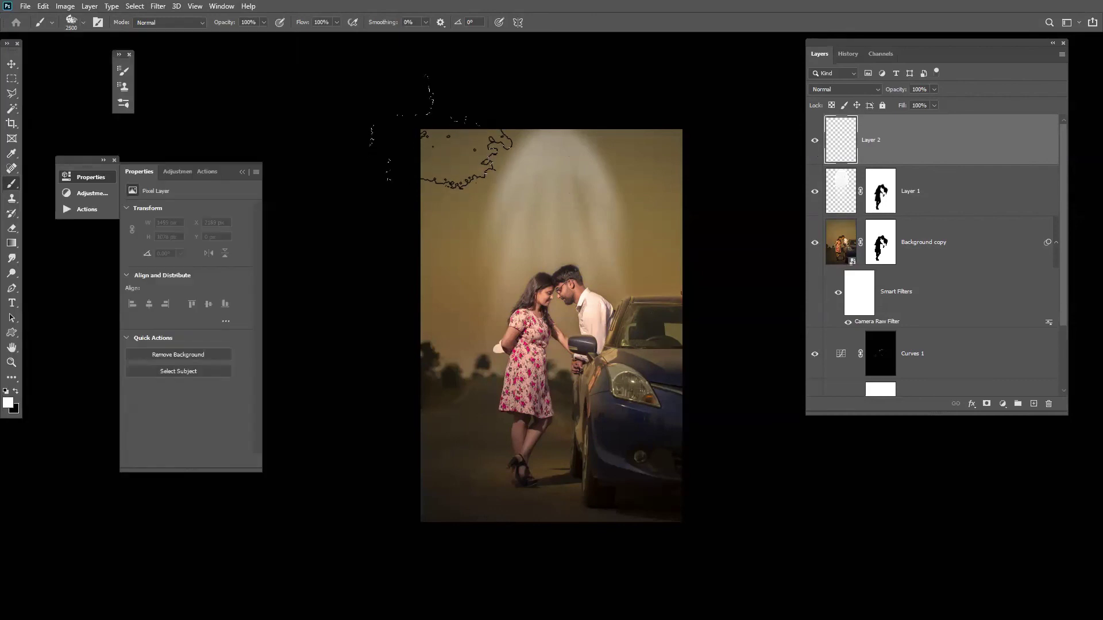
pyautogui.click(439, 131)
pyautogui.click(709, 161)
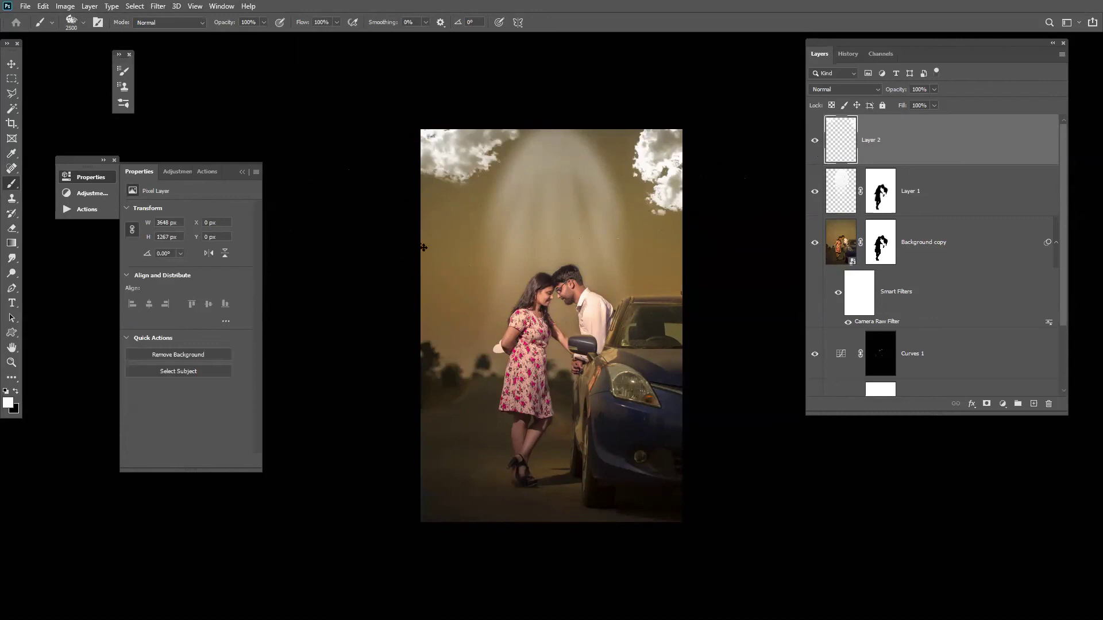
pyautogui.click(514, 193)
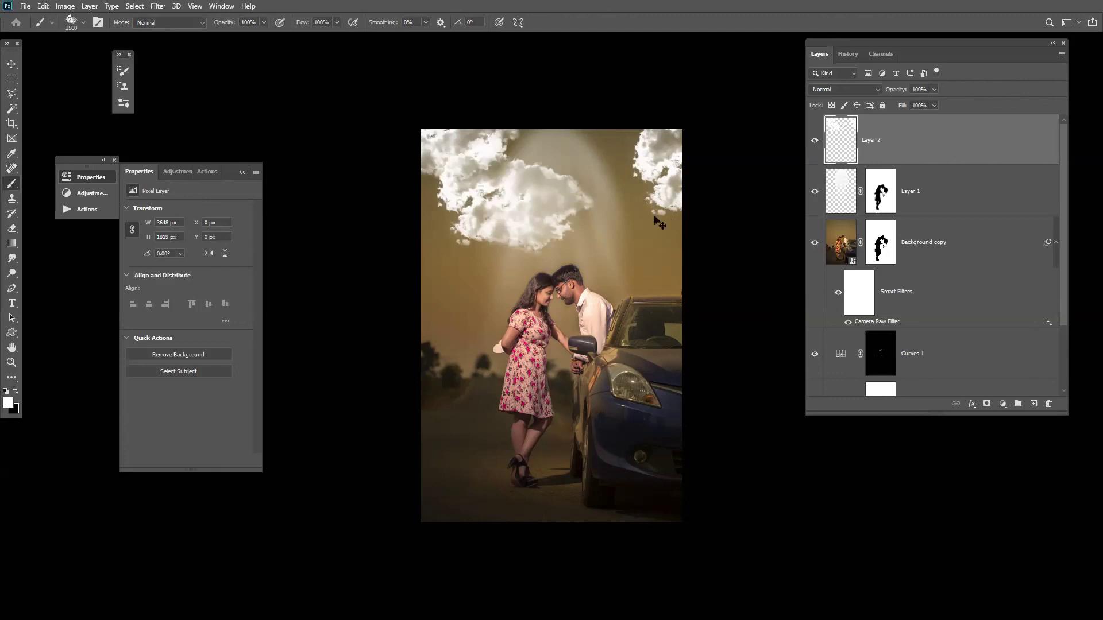
pyautogui.click(659, 223)
# - Move the cloud layer beneath Layer 1 and soften it with 39% fill and a 30.4-pixel Gaussian Blur
pyautogui.moveTo(906, 138); pyautogui.dragTo(925, 204)
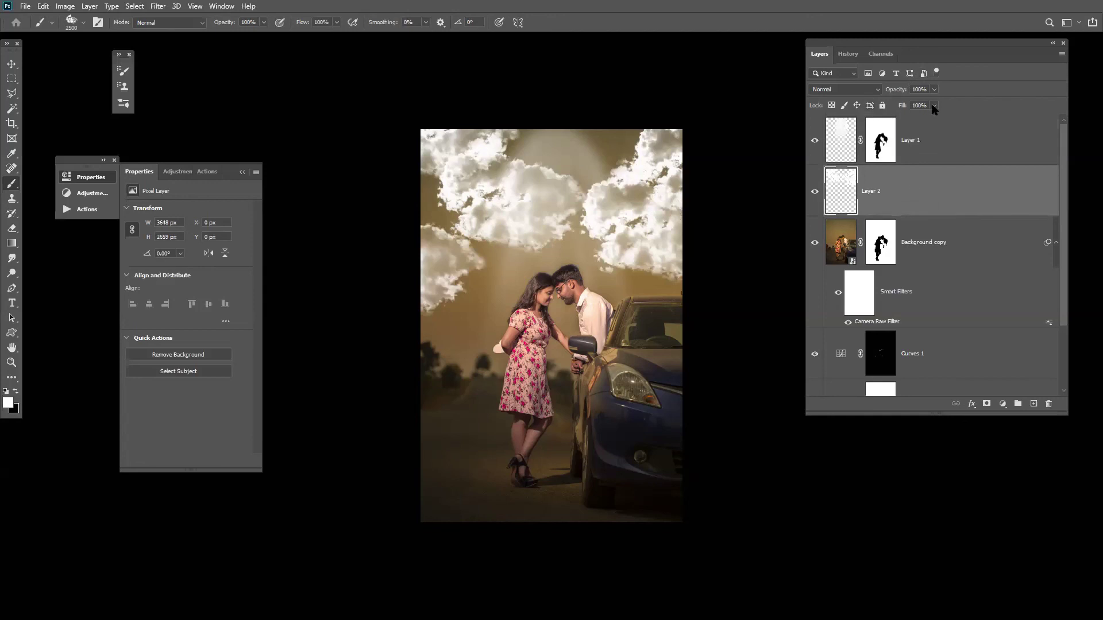
pyautogui.moveTo(935, 105); pyautogui.dragTo(903, 121)
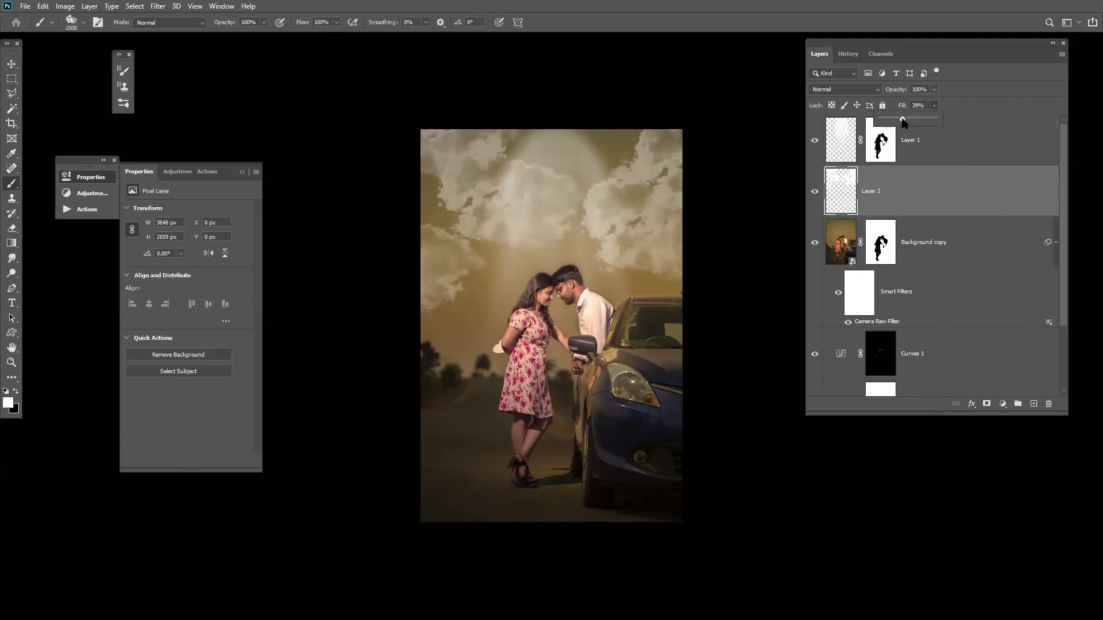
pyautogui.hotkey('ctrl', 'alt', 'f')
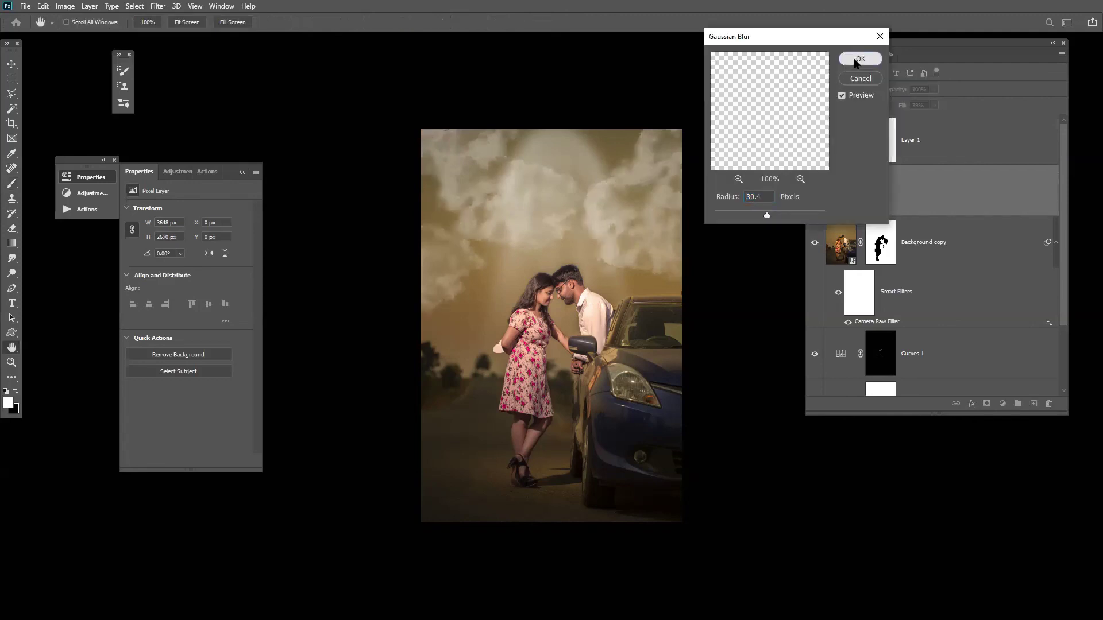
pyautogui.click(857, 60)
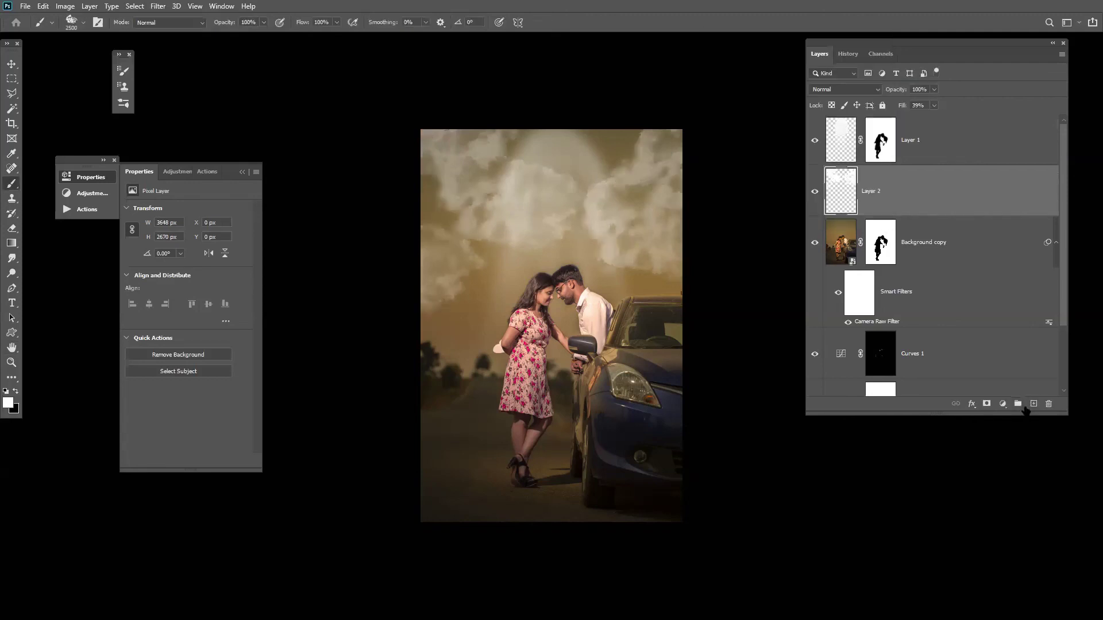
# - Add a Solid Color fill layer in black (000000) above Layer 1
pyautogui.click(959, 133)
pyautogui.click(1002, 404)
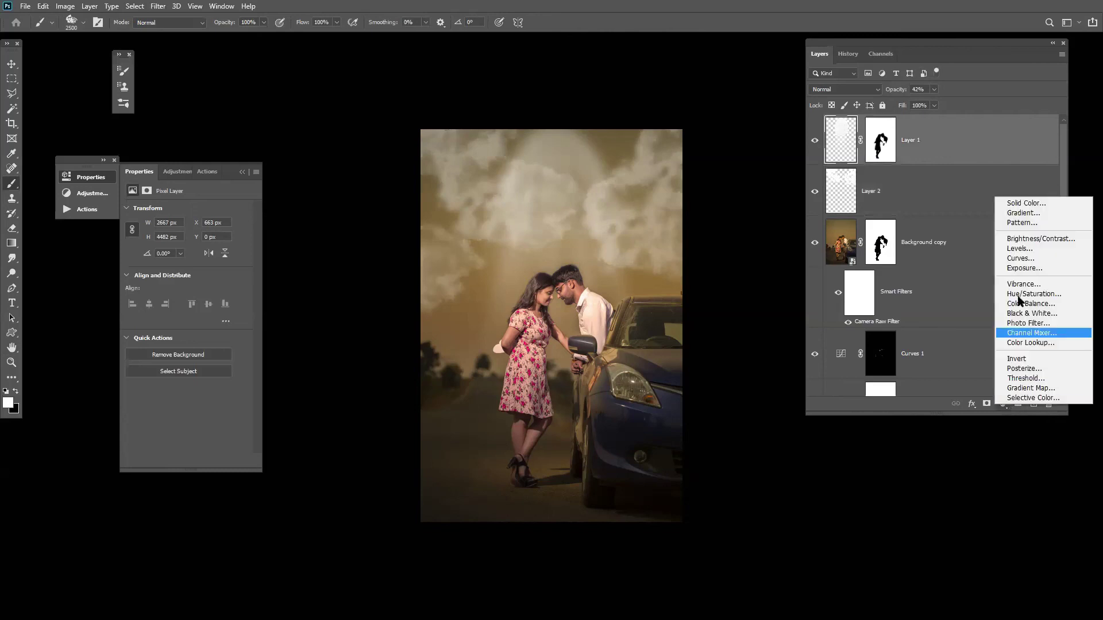
pyautogui.click(1021, 203)
pyautogui.write('000000')
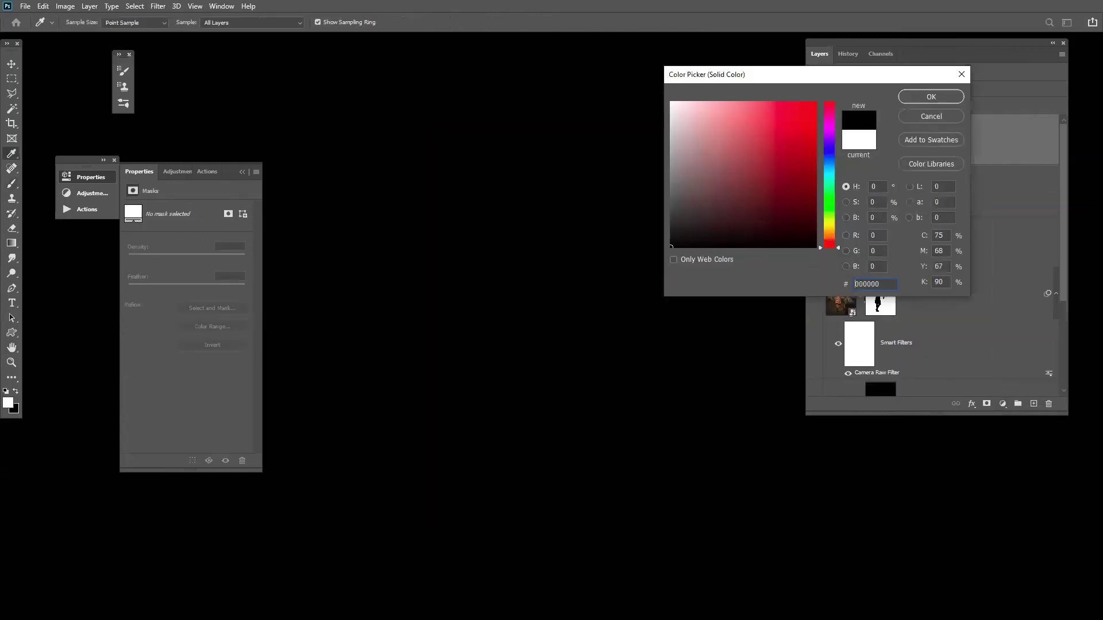
pyautogui.click(932, 99)
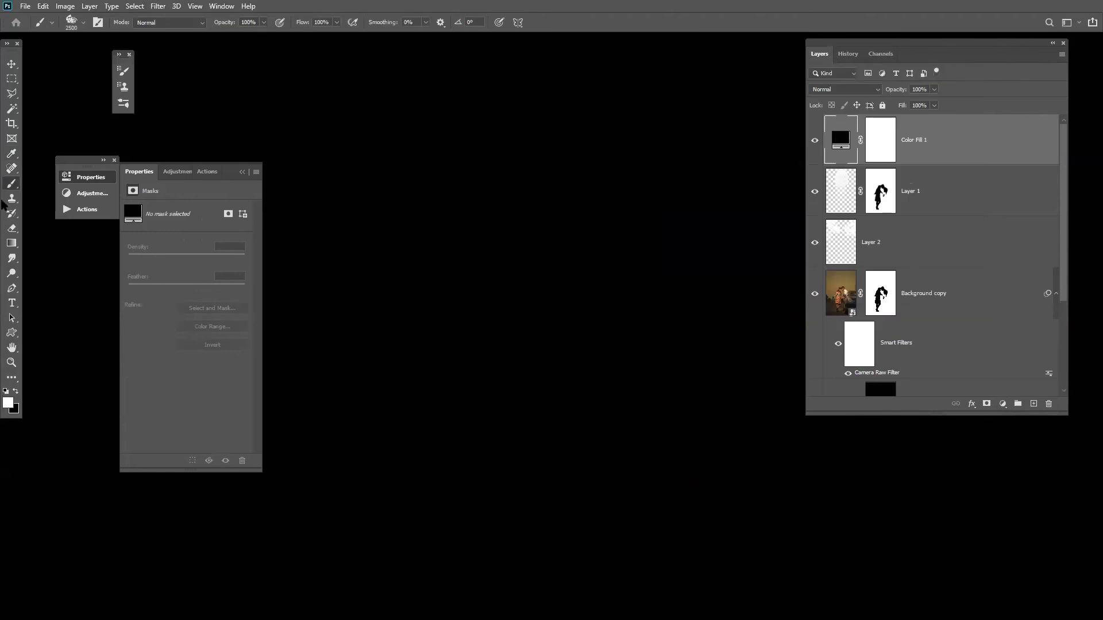
# - Try vertical radial gradients on the black fill layer's mask, then refill the mask with white
pyautogui.press('g')
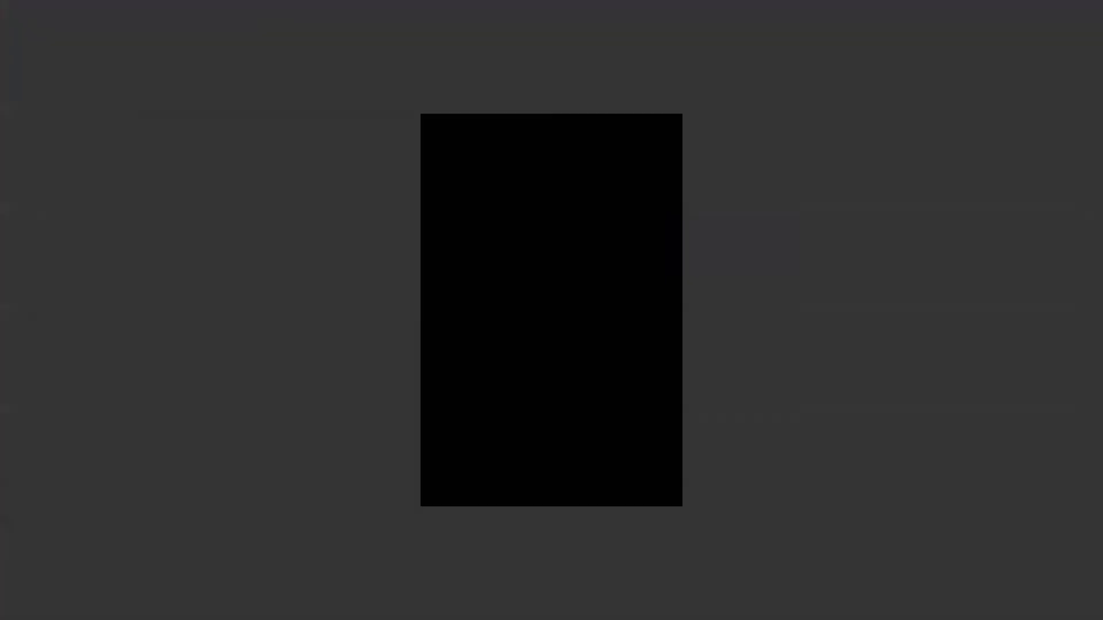
pyautogui.press('Tab')
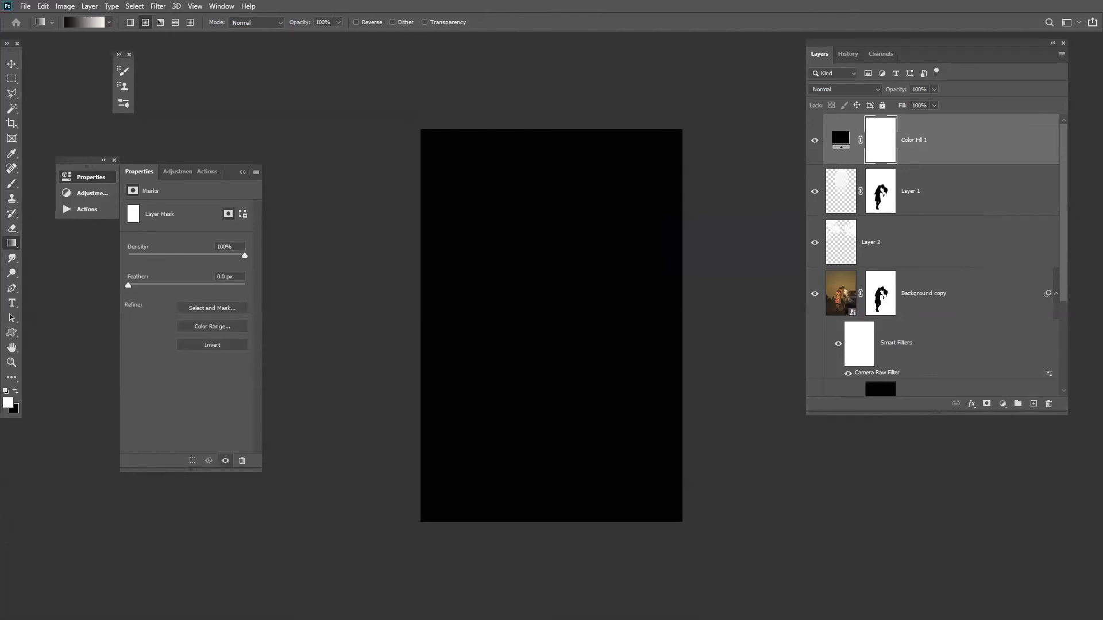
pyautogui.moveTo(561, 209); pyautogui.dragTo(552, 542)
pyautogui.hotkey('ctrl', 'z')
pyautogui.moveTo(541, 275); pyautogui.dragTo(529, 615)
pyautogui.hotkey('ctrl', 'z')
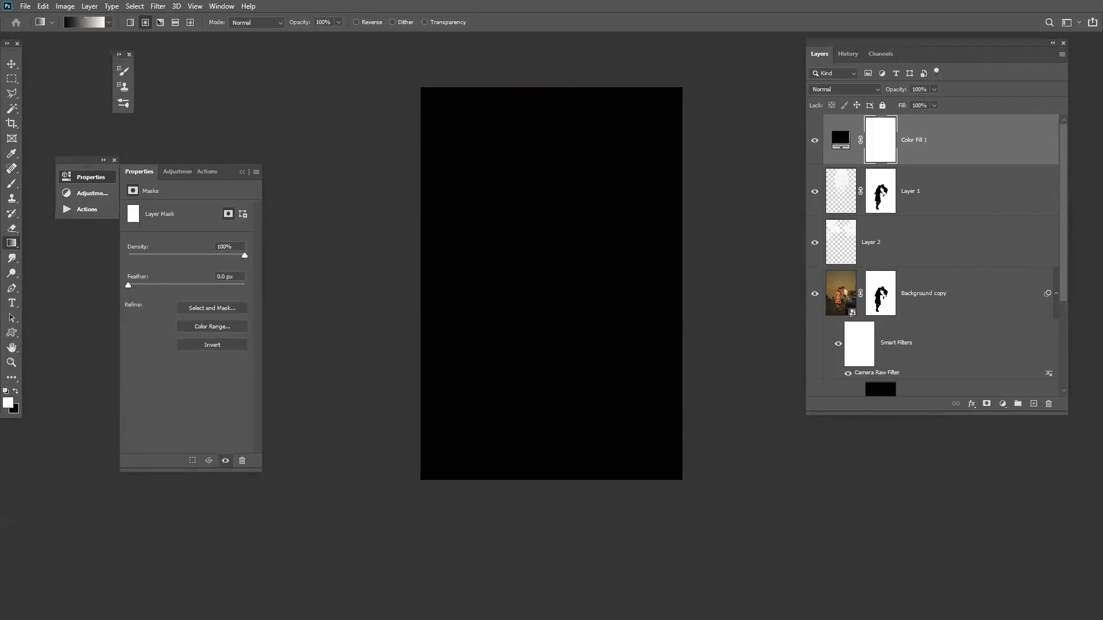
pyautogui.moveTo(556, 188); pyautogui.dragTo(561, 589)
pyautogui.hotkey('alt', 'BackSpace')
# - Check the gradient presets and try diagonal radial gradients and inversions on the black fill layer's mask
pyautogui.click(83, 22)
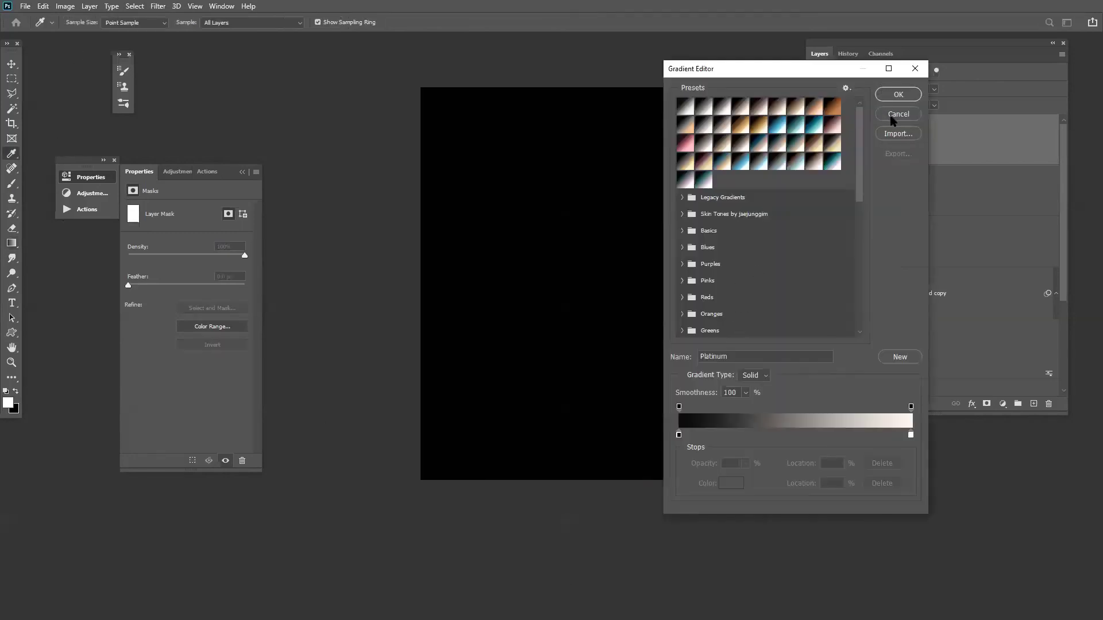
pyautogui.click(894, 96)
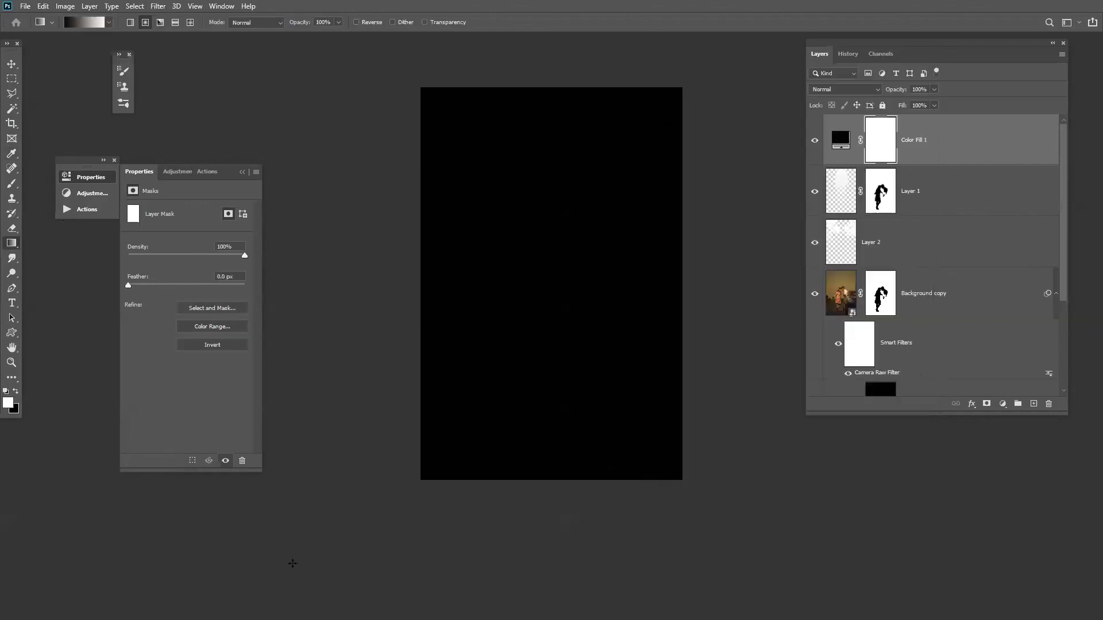
pyautogui.hotkey('ctrl', 'i')
pyautogui.hotkey('ctrl', 'z')
pyautogui.moveTo(640, 191); pyautogui.dragTo(403, 475)
pyautogui.hotkey('ctrl', 'i')
pyautogui.hotkey('ctrl', 'z')
pyautogui.moveTo(495, 222); pyautogui.dragTo(681, 362)
pyautogui.hotkey('ctrl', 'i')
pyautogui.hotkey('ctrl', 'z')
# - Try a vertical linear gradient on the black fill layer's mask
pyautogui.click(131, 22)
pyautogui.hotkey('ctrl', 'i')
pyautogui.hotkey('ctrl', 'z')
pyautogui.moveTo(550, 202); pyautogui.dragTo(547, 573)
# - Try the angle and reflected gradient styles on the black fill layer's mask, comparing them through undo and redo
pyautogui.click(160, 22)
pyautogui.hotkey('ctrl', 'shift', 'z')
pyautogui.hotkey('ctrl', 'z')
pyautogui.hotkey('ctrl', 'shift', 'z')
pyautogui.hotkey('ctrl', 'z')
pyautogui.hotkey('ctrl', 'shift', 'z')
pyautogui.hotkey('ctrl', 'z')
pyautogui.click(175, 22)
pyautogui.moveTo(419, 79); pyautogui.dragTo(781, 602)
pyautogui.hotkey('ctrl', 'z')
# - Fill the black fill layer's mask with a radial gradient running from the upper centre to below the canvas
pyautogui.click(130, 21)
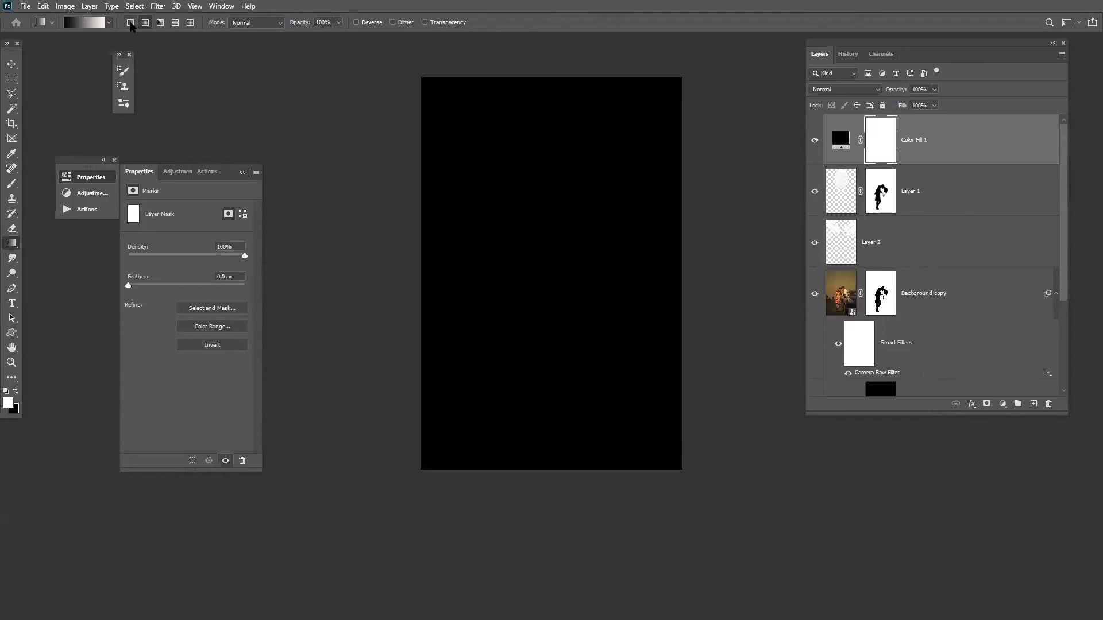
pyautogui.click(145, 23)
pyautogui.moveTo(561, 184); pyautogui.dragTo(561, 597)
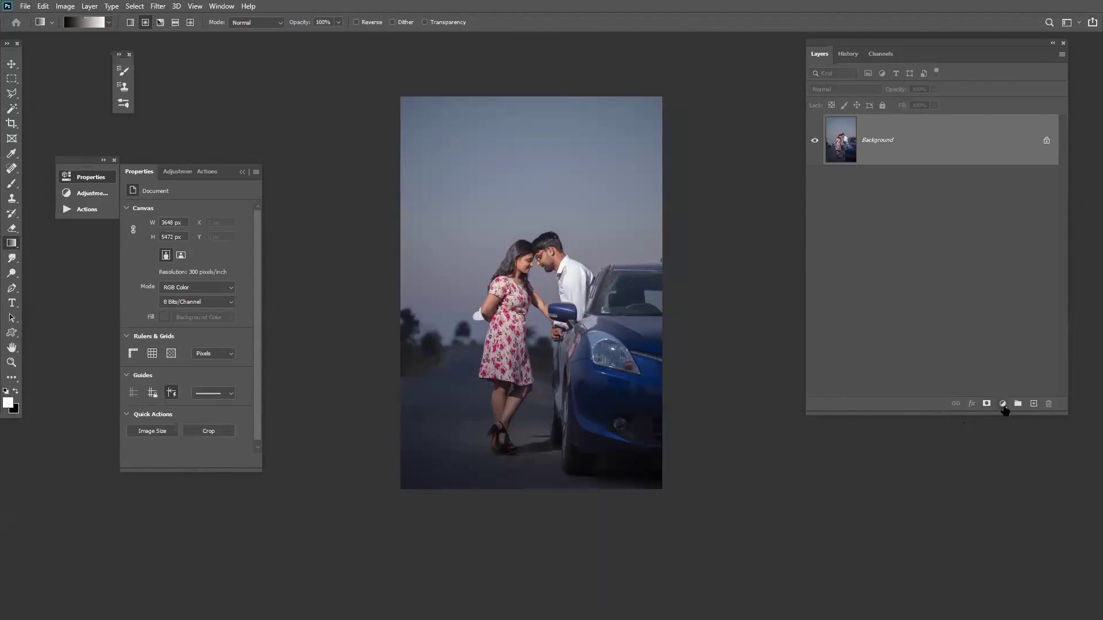
# - Add a Curves adjustment layer above the Background and set its blend mode to Multiply
pyautogui.click(1003, 404)
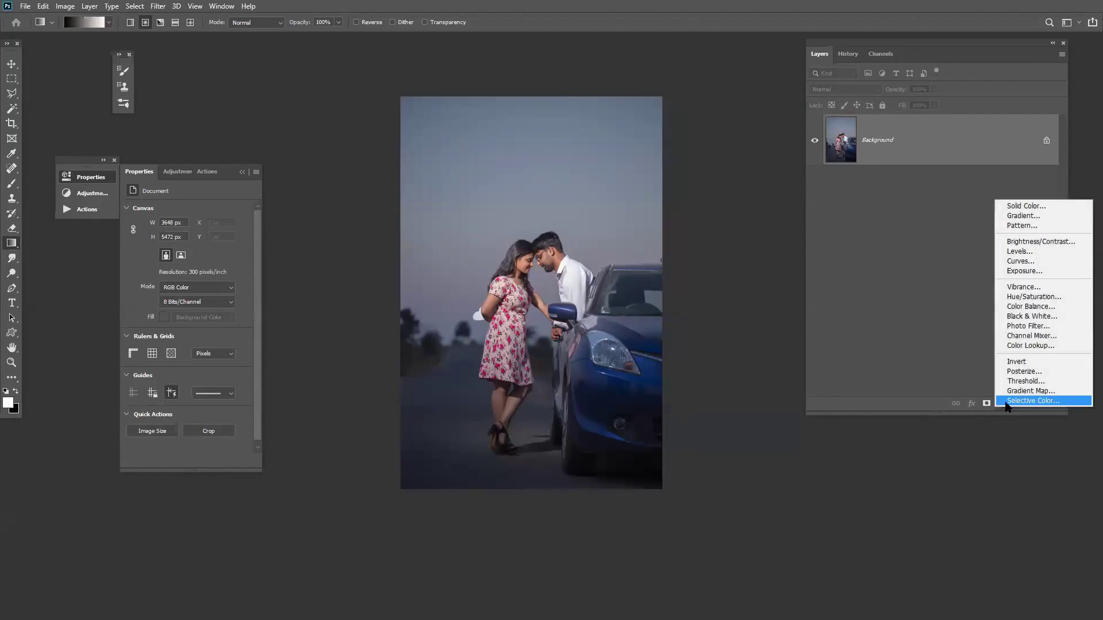
pyautogui.click(1030, 261)
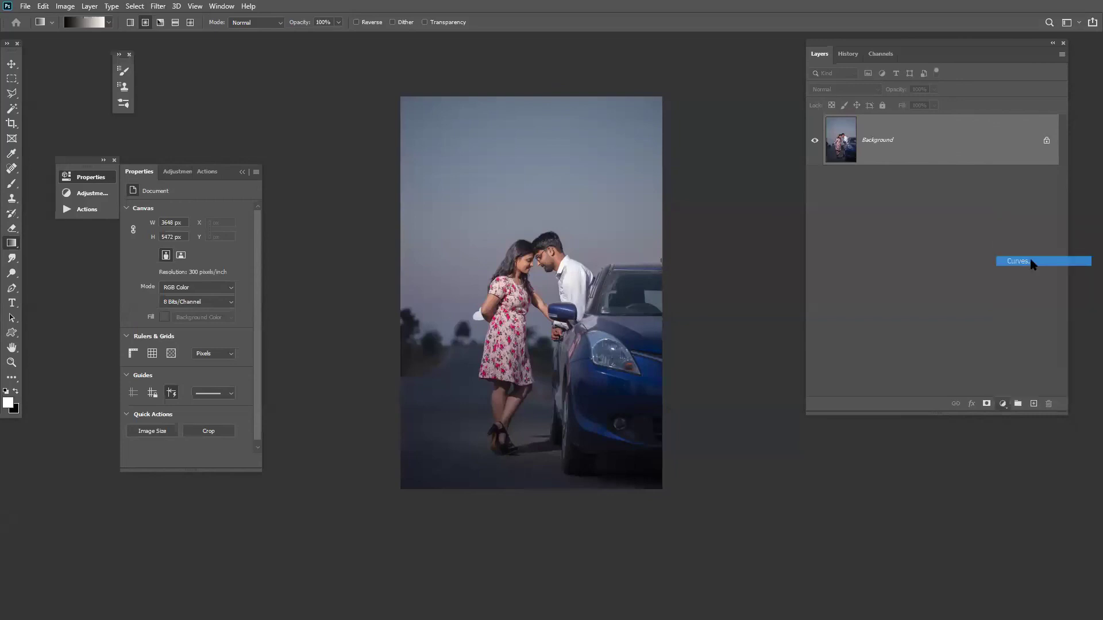
pyautogui.click(848, 90)
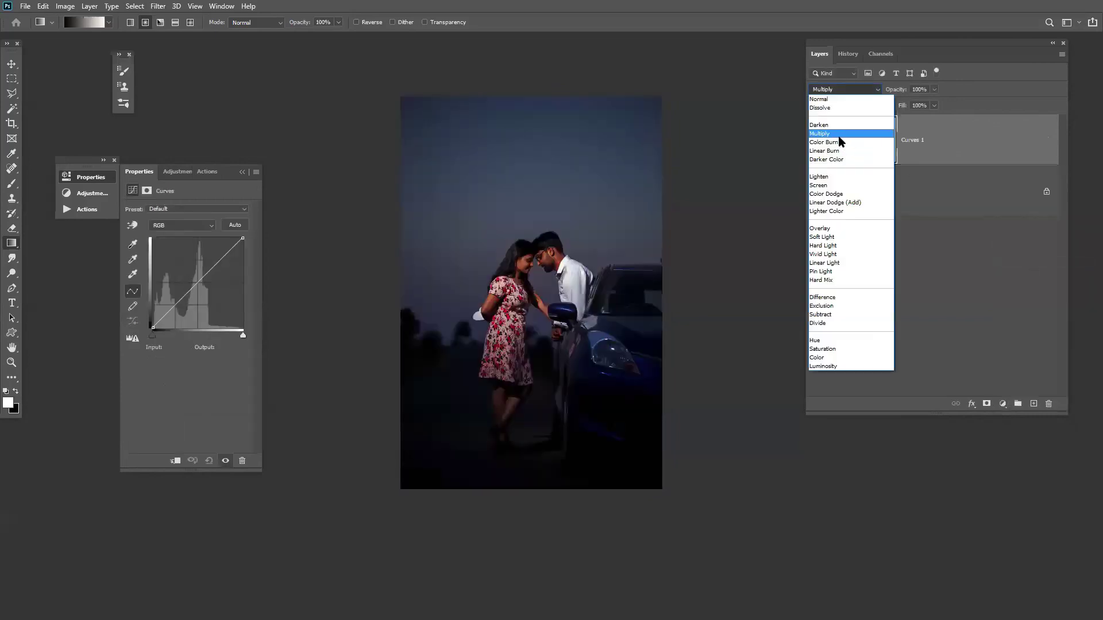
pyautogui.click(839, 136)
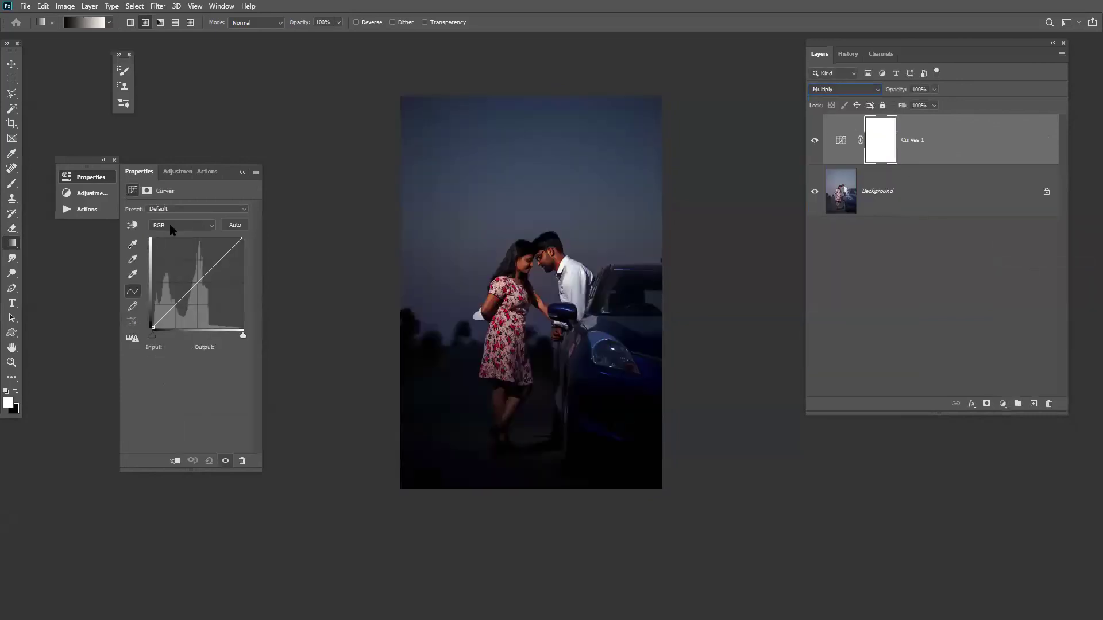
# - Raise the Curves layer's red channel from input 99 to output 168 and lower its blue channel from input 147 to output 75
pyautogui.click(172, 227)
pyautogui.click(160, 245)
pyautogui.moveTo(196, 284); pyautogui.dragTo(187, 269)
pyautogui.click(170, 226)
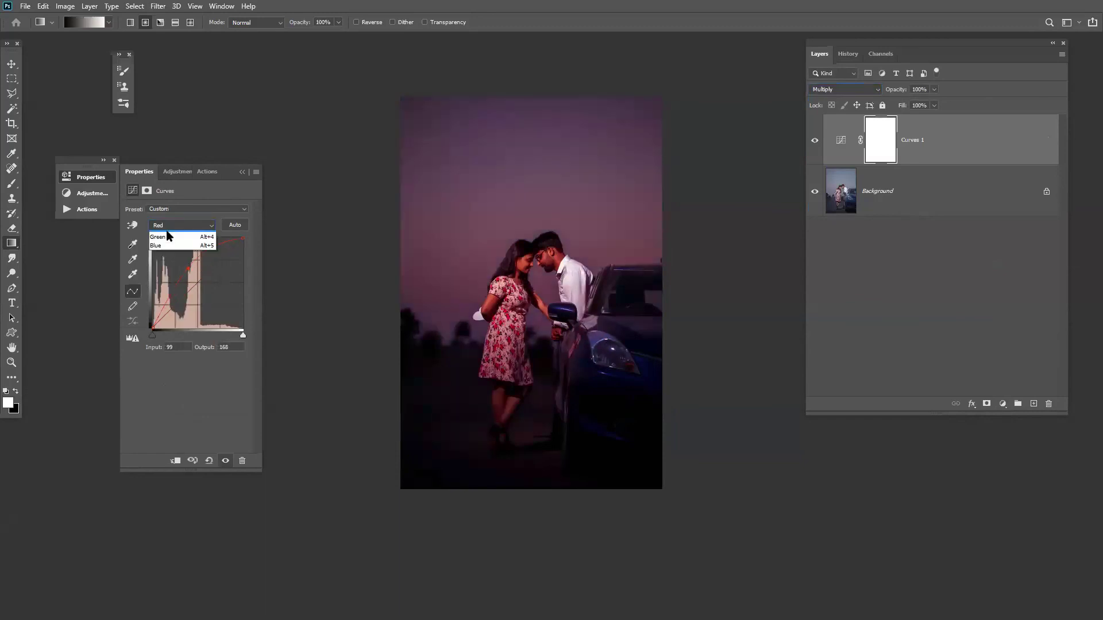
pyautogui.click(163, 261)
pyautogui.moveTo(189, 290); pyautogui.dragTo(204, 300)
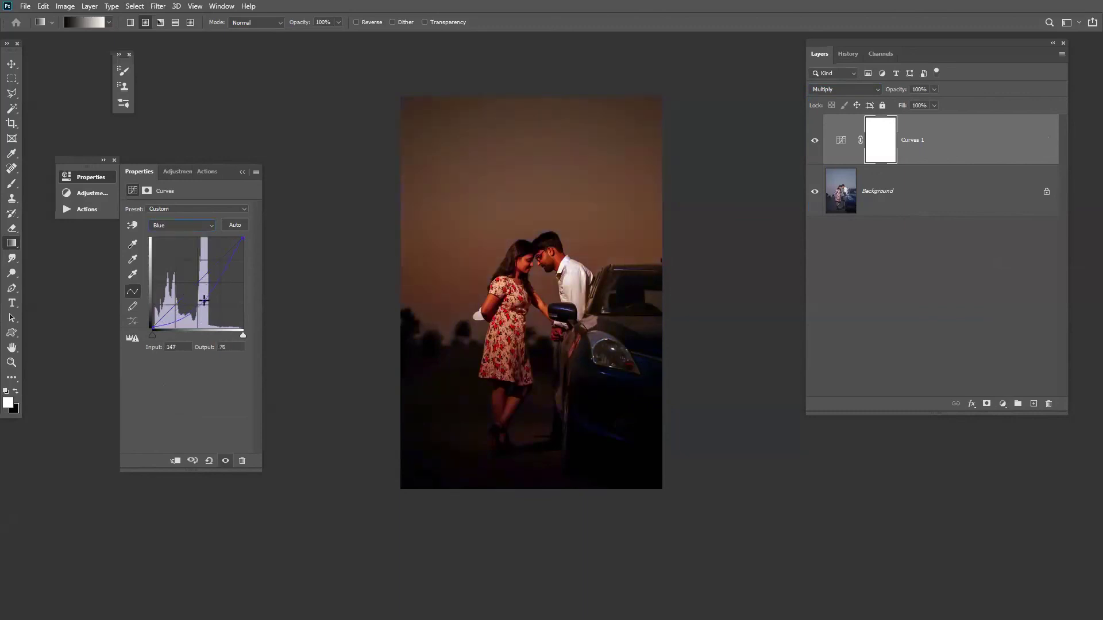
# - Raise the Curves layer's green channel from input 135 to output 162 and its RGB curve from input 101 to output 139
pyautogui.click(173, 225)
pyautogui.click(167, 251)
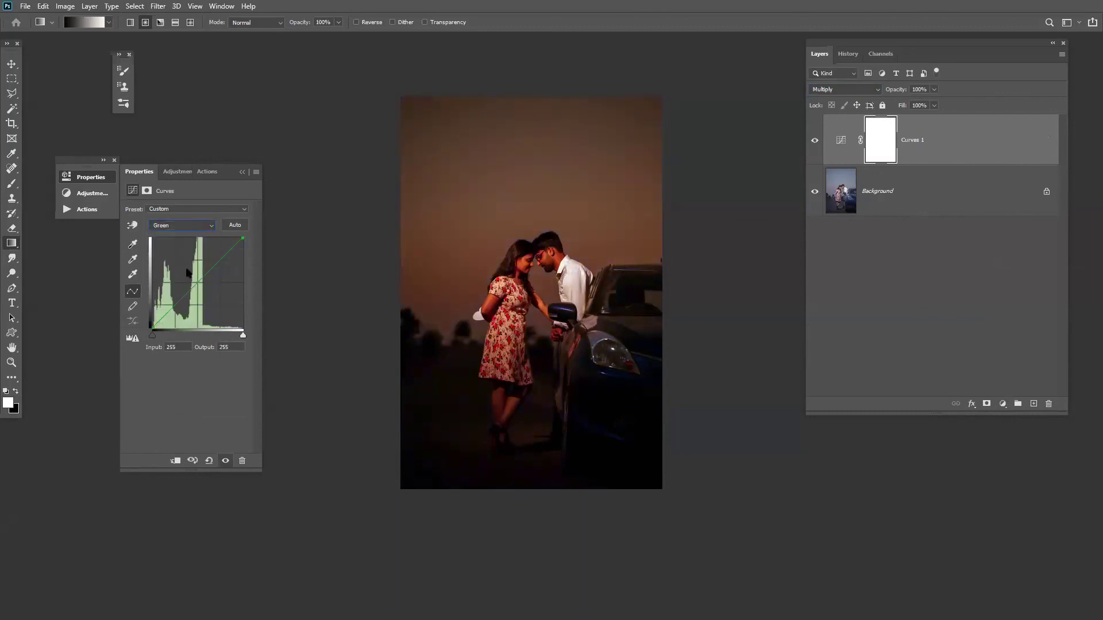
pyautogui.moveTo(201, 279); pyautogui.dragTo(200, 270)
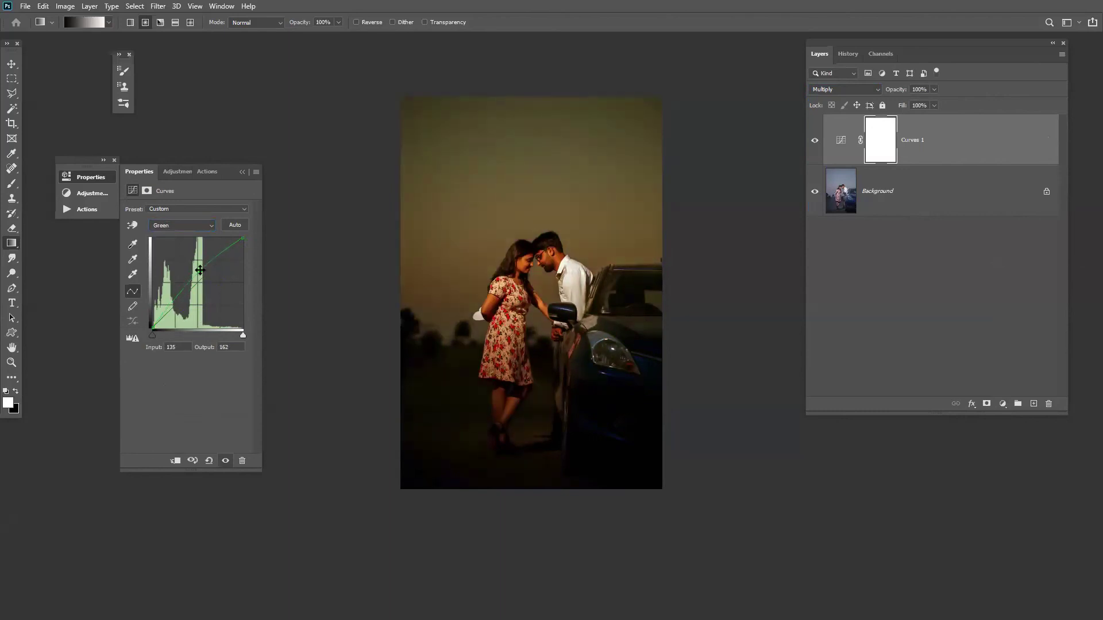
pyautogui.click(180, 225)
pyautogui.click(175, 233)
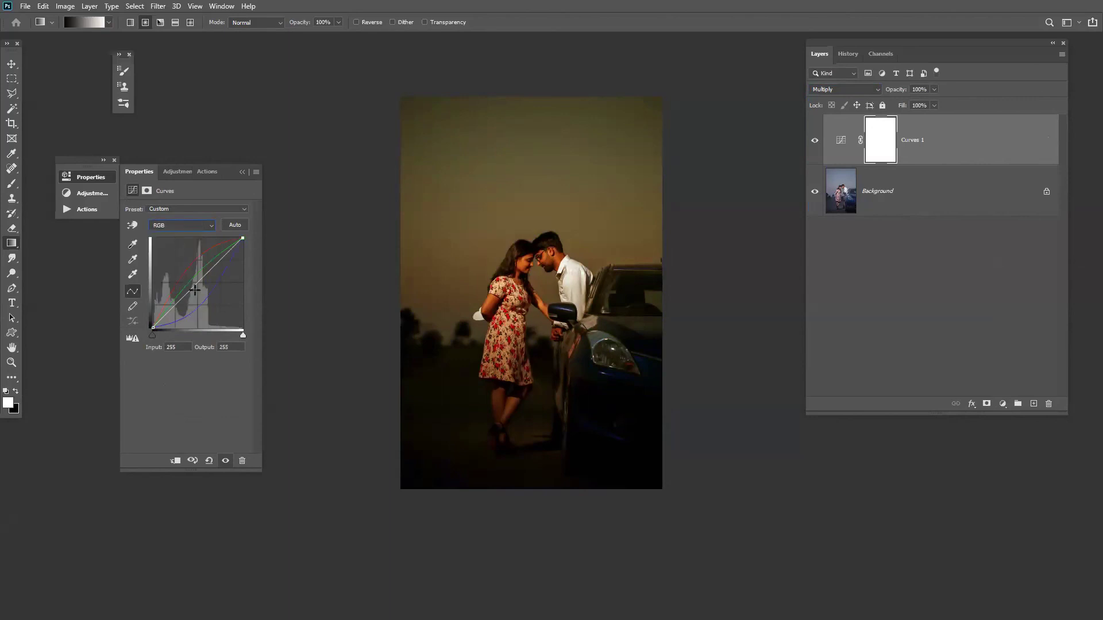
pyautogui.moveTo(191, 288); pyautogui.dragTo(188, 279)
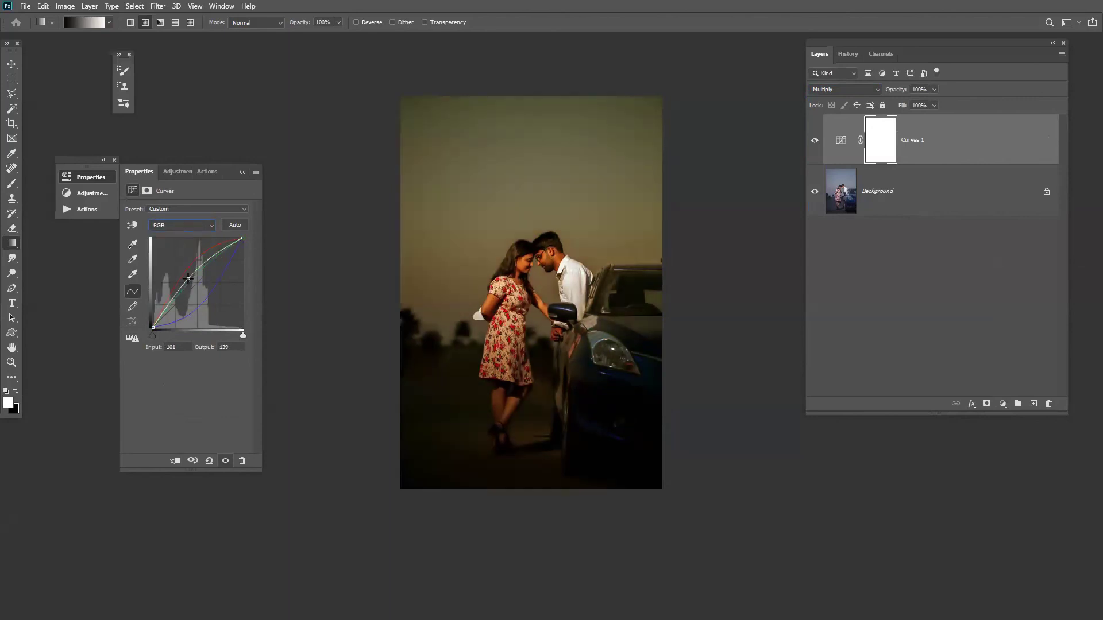
# - Compare the photo with and without the Multiply Curves layer
pyautogui.click(815, 143)
pyautogui.click(815, 143)
pyautogui.click(815, 143)
pyautogui.click(815, 143)
pyautogui.click(815, 143)
pyautogui.click(815, 143)
# - Invert the Curves layer's mask and reveal the effect over the sky with a 2200 px eraser at 100% opacity and flow
pyautogui.click(880, 143)
pyautogui.hotkey('ctrl', 'i')
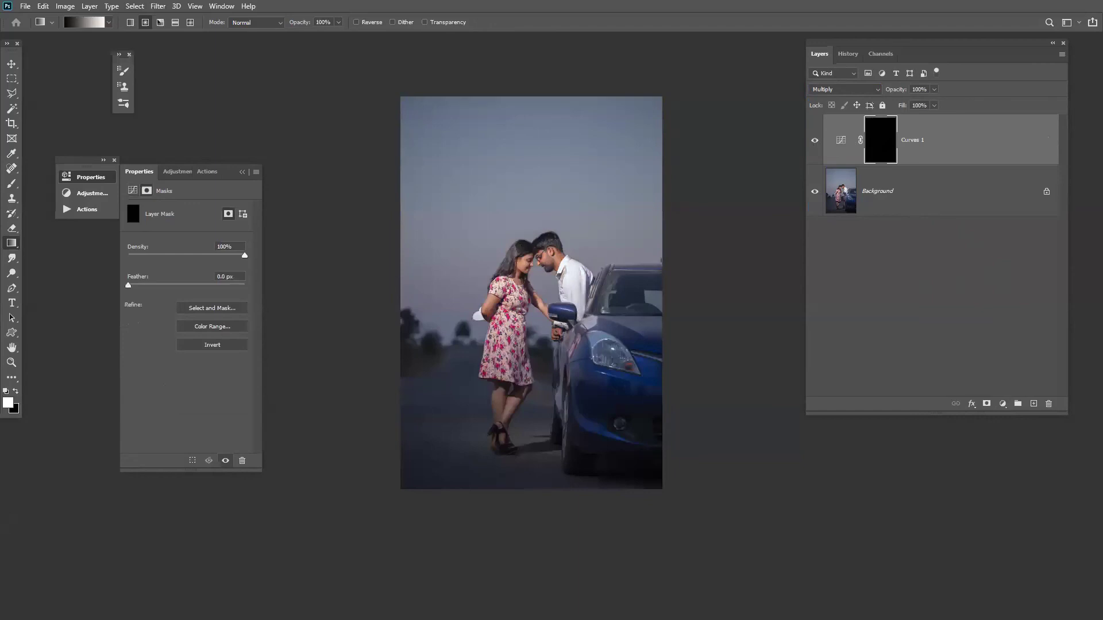
pyautogui.press('e')
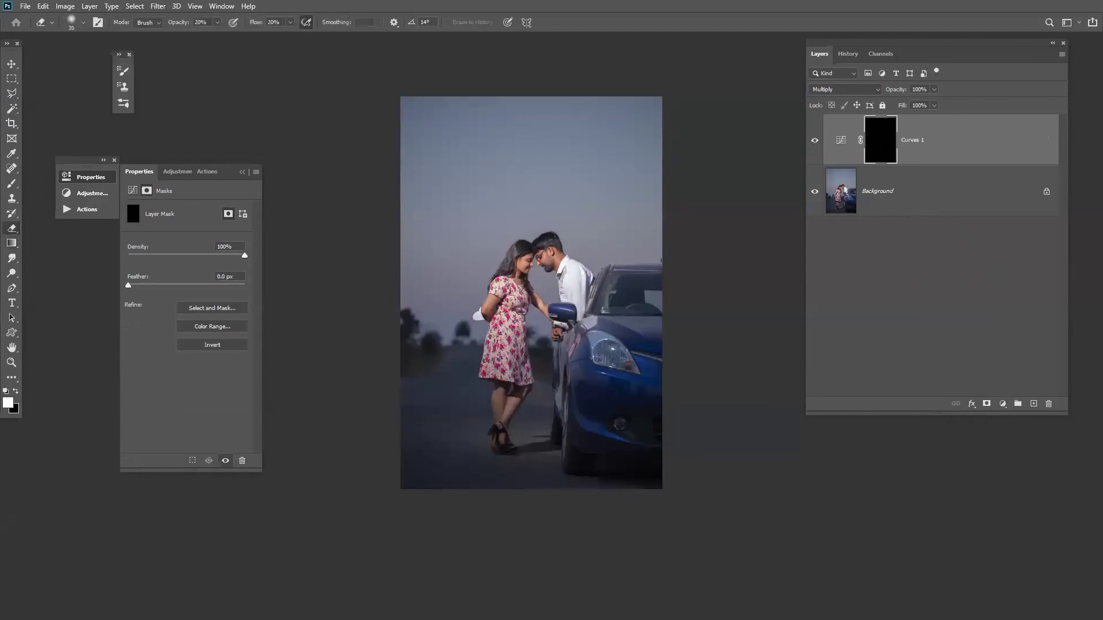
pyautogui.press(']')
pyautogui.press(']')
pyautogui.press(']')
pyautogui.press(']')
pyautogui.press(']')
pyautogui.press(']')
pyautogui.press(']')
pyautogui.press(']')
pyautogui.press(']')
pyautogui.press(']')
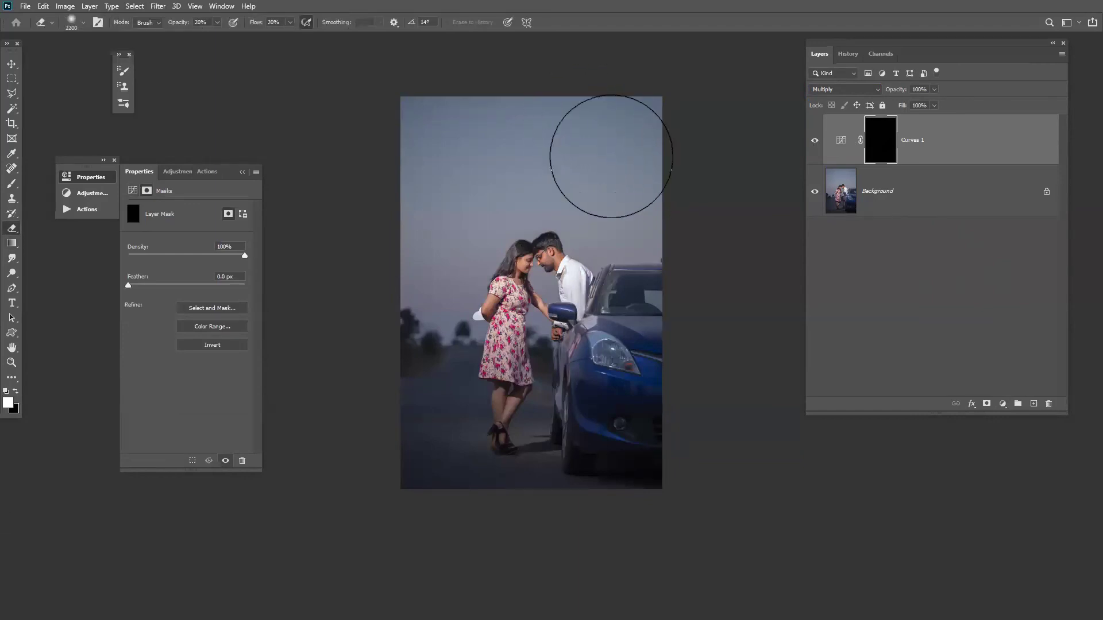
pyautogui.press('x')
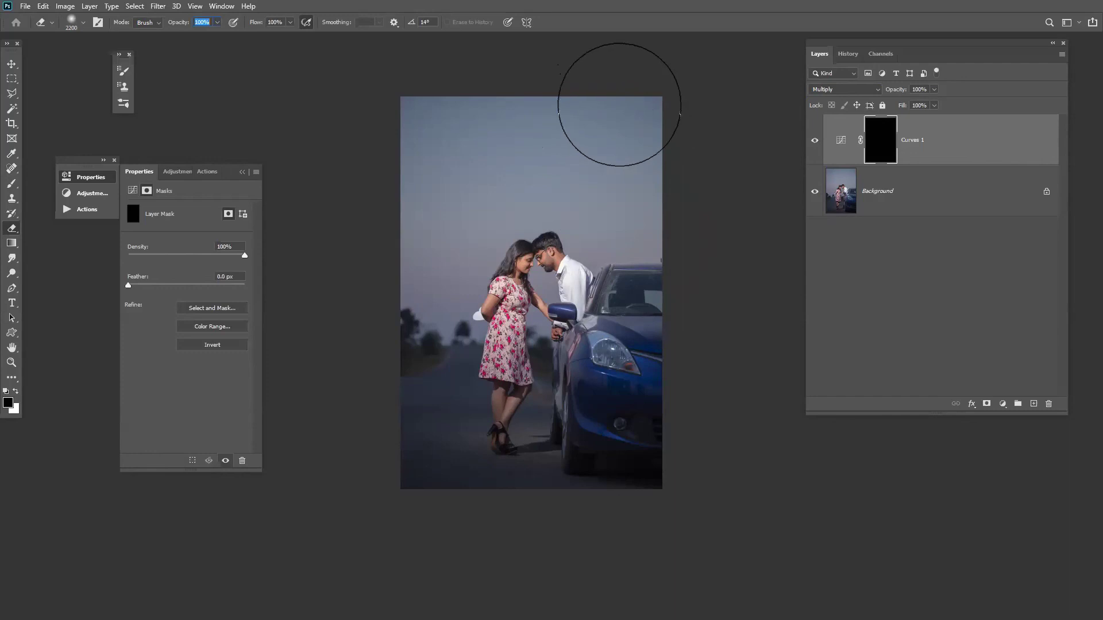
pyautogui.moveTo(628, 136)
pyautogui.mouseDown()
pyautogui.moveTo(449, 127)
pyautogui.moveTo(377, 108)
pyautogui.moveTo(543, 132)
pyautogui.moveTo(669, 169)
pyautogui.moveTo(404, 135)
pyautogui.moveTo(387, 244)
pyautogui.moveTo(398, 256)
pyautogui.moveTo(434, 236)
pyautogui.moveTo(475, 173)
pyautogui.moveTo(514, 154)
pyautogui.moveTo(632, 160)
pyautogui.moveTo(630, 199)
pyautogui.moveTo(512, 128)
pyautogui.mouseUp()
# - Select everything except the couple and car, extend the Curves effect around the couple on its mask, and deselect
pyautogui.click(879, 203)
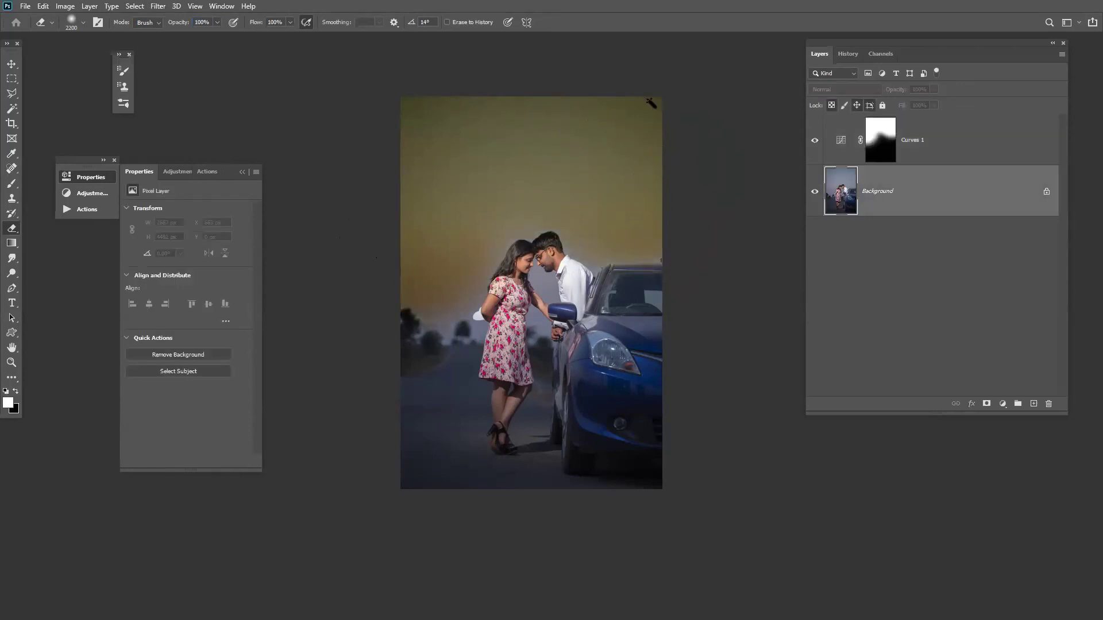
pyautogui.press('w')
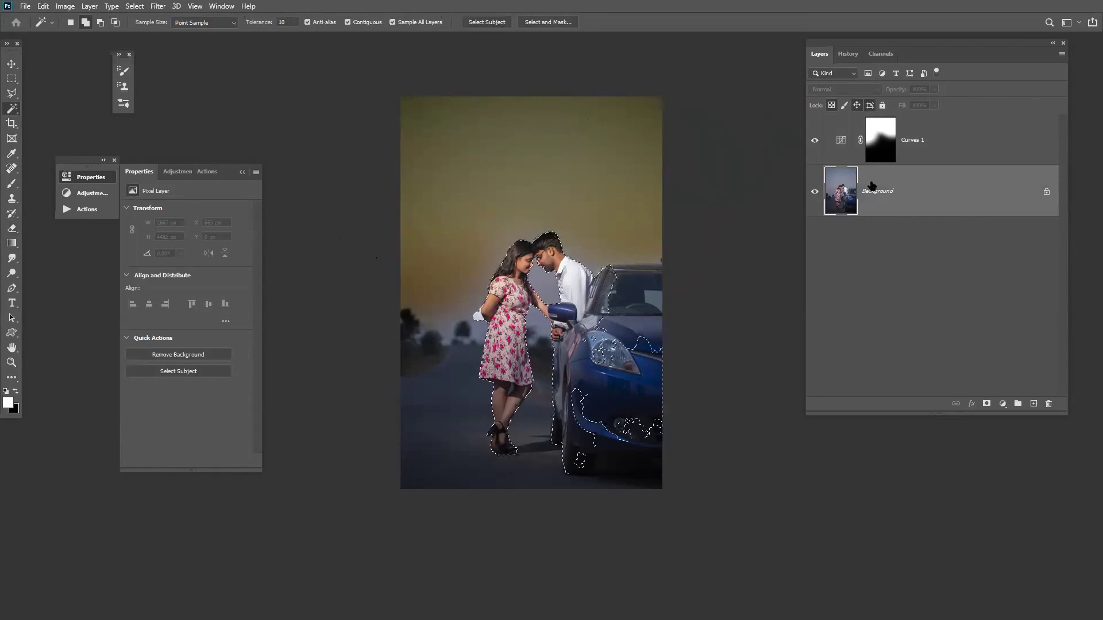
pyautogui.press('e')
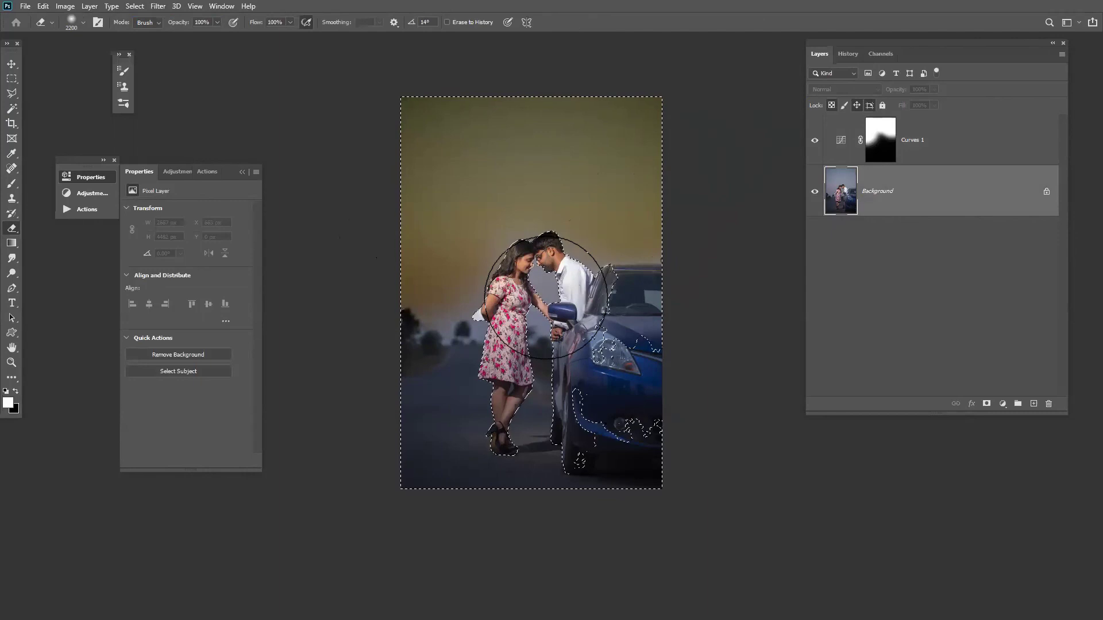
pyautogui.click(880, 140)
pyautogui.press('x')
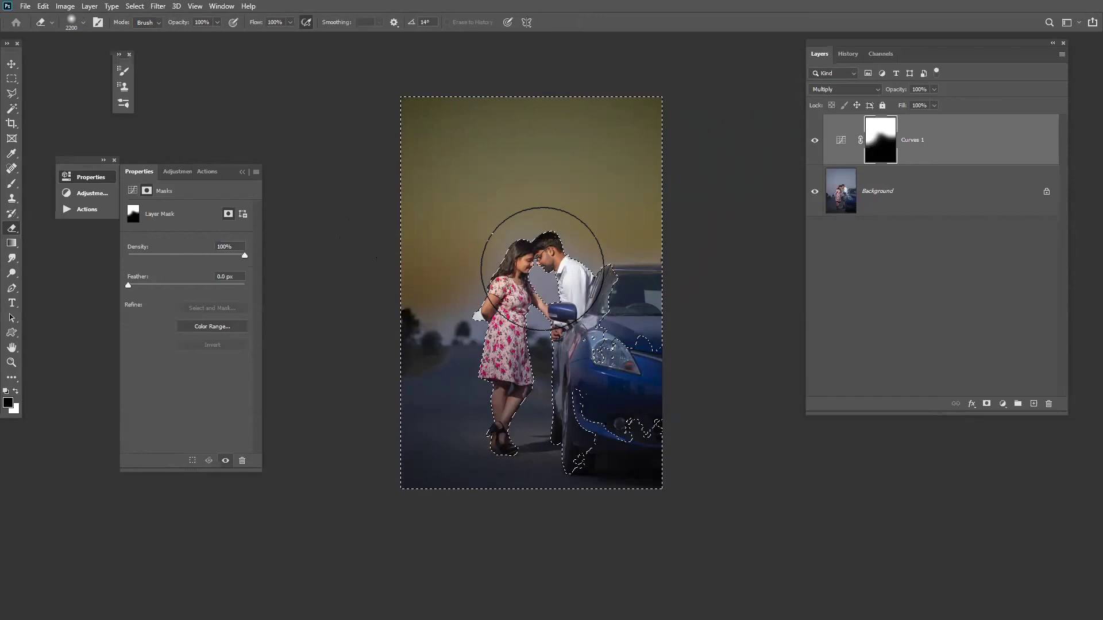
pyautogui.hotkey('ctrl', 'BackSpace')
pyautogui.hotkey('ctrl', 'd')
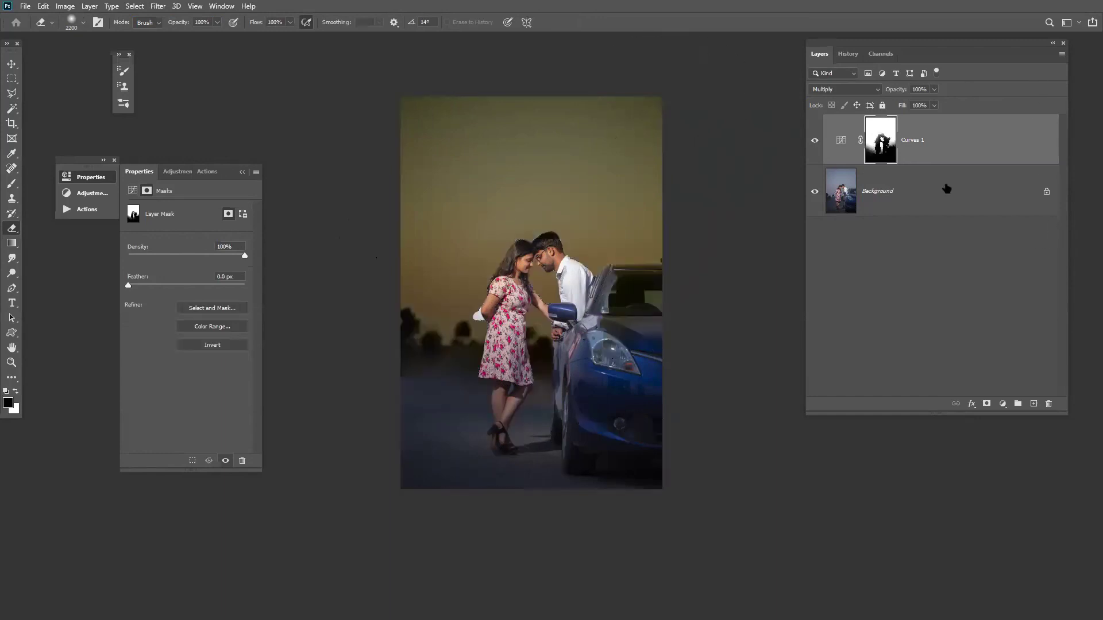
# - Hide the Curves effect over the road and lower part of the photo on the layer's mask
pyautogui.press('x')
pyautogui.moveTo(418, 398); pyautogui.dragTo(402, 402)
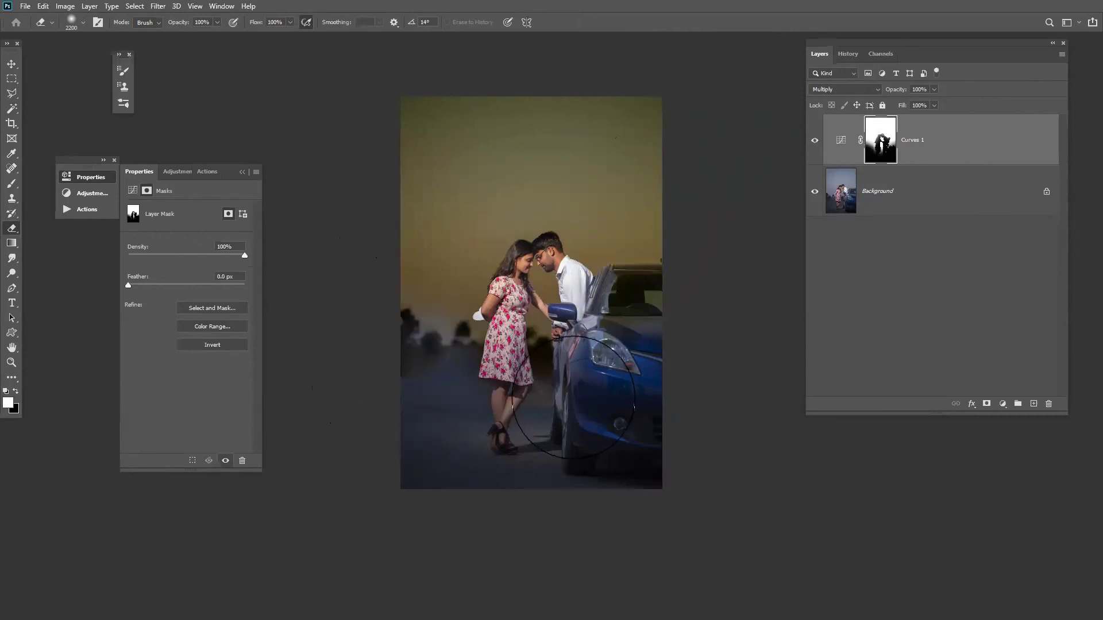
pyautogui.press('x')
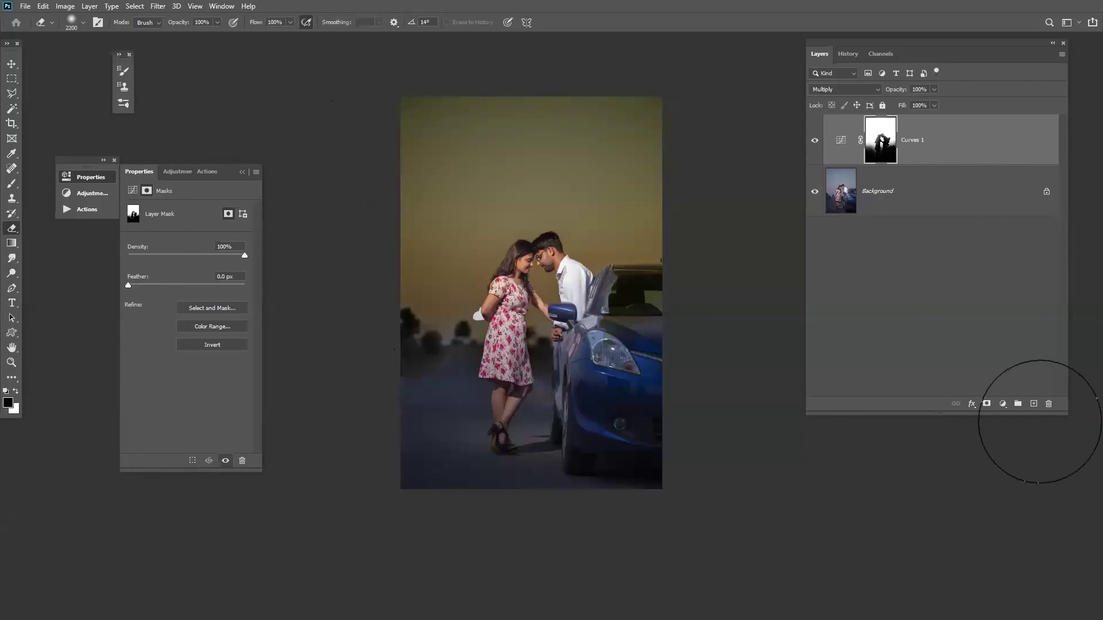
# - Add a second Curves adjustment layer on top, raise its RGB midtones slightly and add a point in the shadows
pyautogui.click(999, 143)
pyautogui.click(1003, 402)
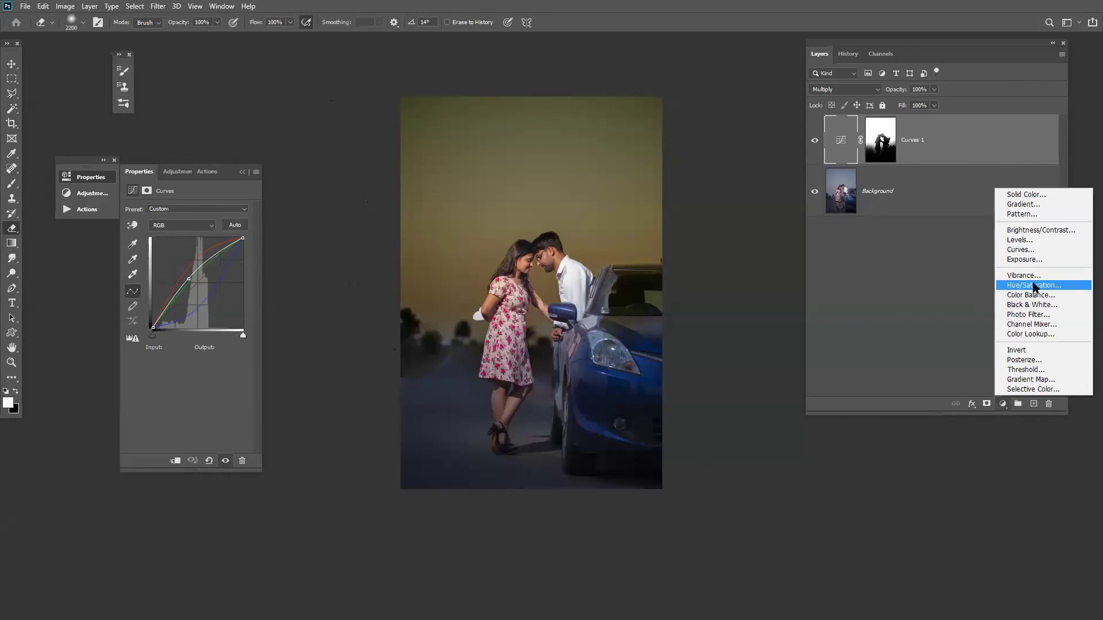
pyautogui.click(1027, 251)
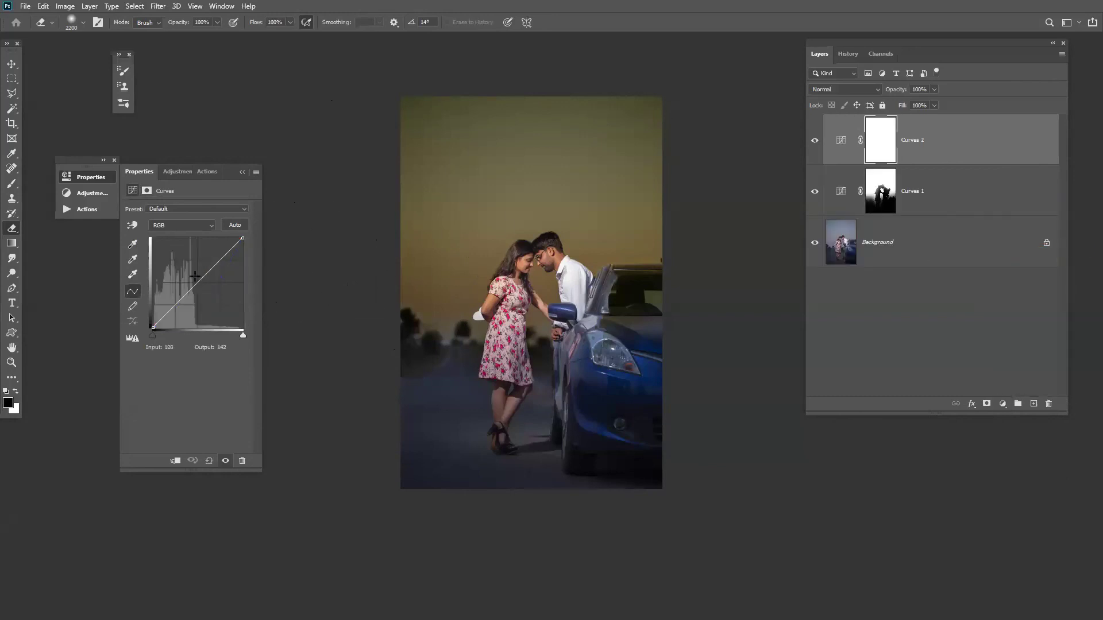
pyautogui.moveTo(193, 282); pyautogui.dragTo(193, 279)
pyautogui.click(159, 317)
# - Invert the second Curves layer's mask and reveal the brightening over the couple's faces with a 600 px eraser
pyautogui.click(892, 155)
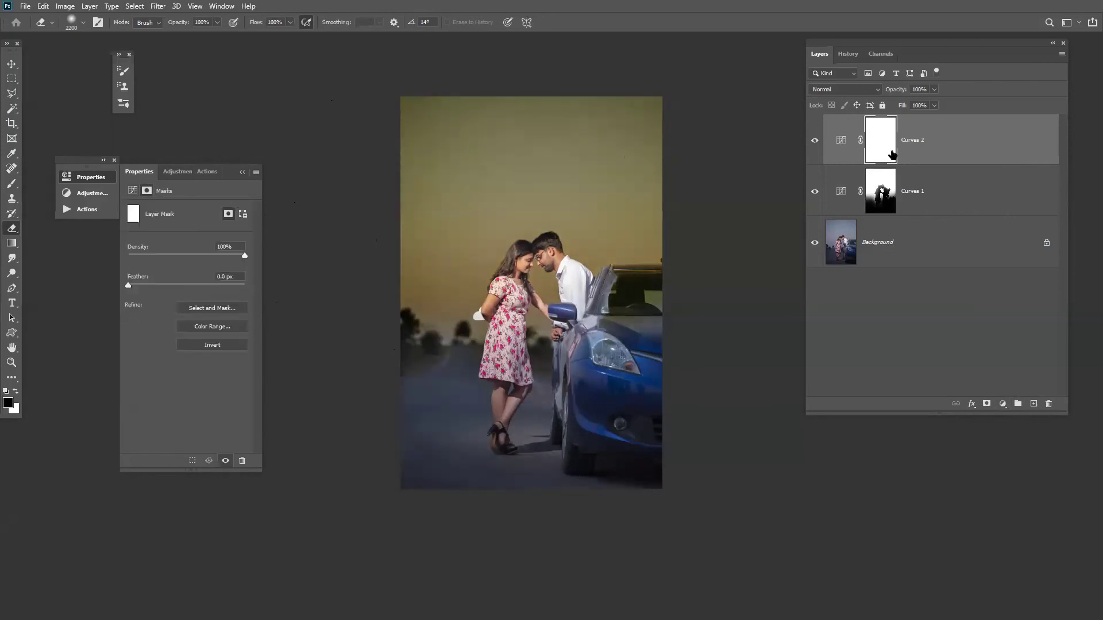
pyautogui.hotkey('ctrl', 'i')
pyautogui.press('[')
pyautogui.press('[')
pyautogui.press('[')
pyautogui.press('[')
pyautogui.press('[')
pyautogui.press('[')
pyautogui.press('[')
pyautogui.press('[')
pyautogui.press('[')
pyautogui.press('[')
pyautogui.press('[')
pyautogui.press('[')
pyautogui.press('[')
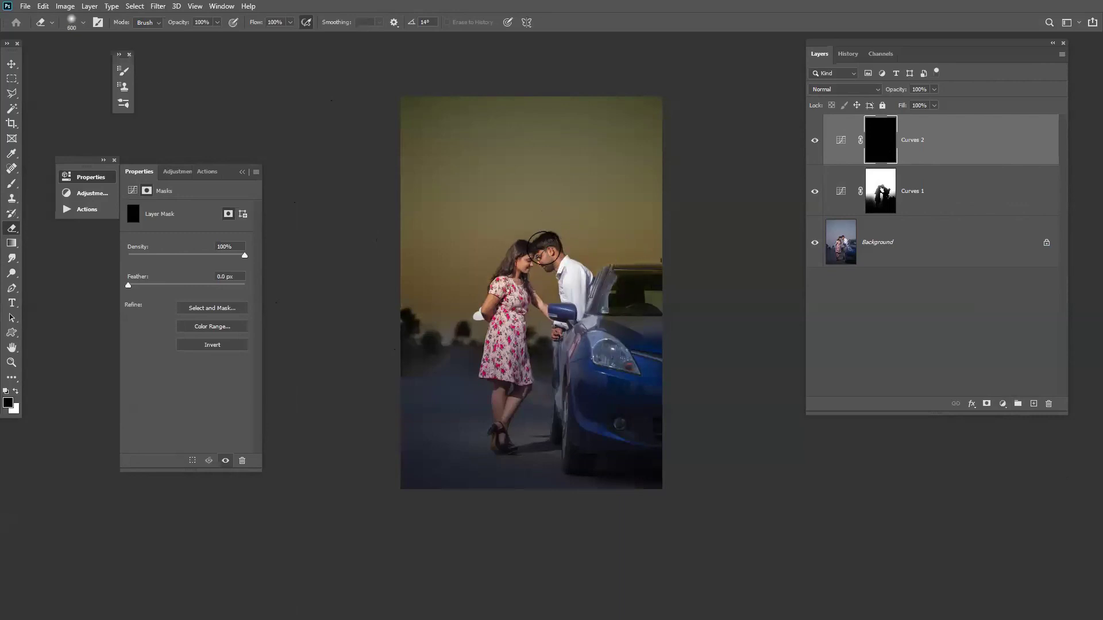
pyautogui.click(541, 247)
# - Reveal the second Curves layer's brightening over the car and the road with a 1200 px eraser
pyautogui.press(']')
pyautogui.press(']')
pyautogui.press(']')
pyautogui.press(']')
pyautogui.press(']')
pyautogui.press(']')
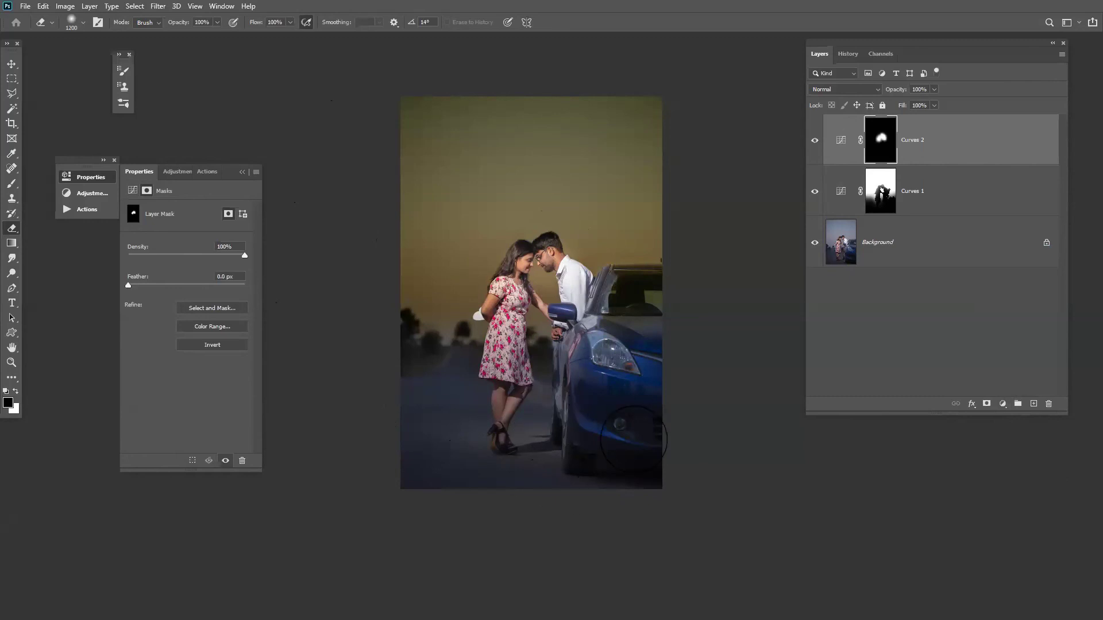
pyautogui.click(634, 439)
# - Set the second Curves layer's blend mode to Soft Light and its fill to 50%
pyautogui.click(874, 91)
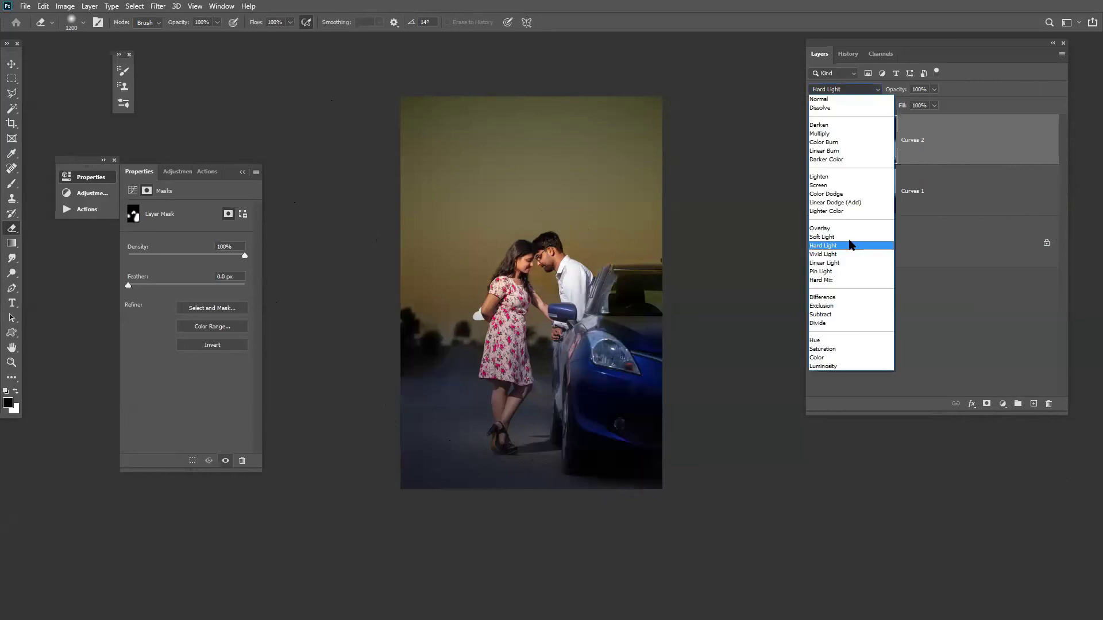
pyautogui.click(850, 237)
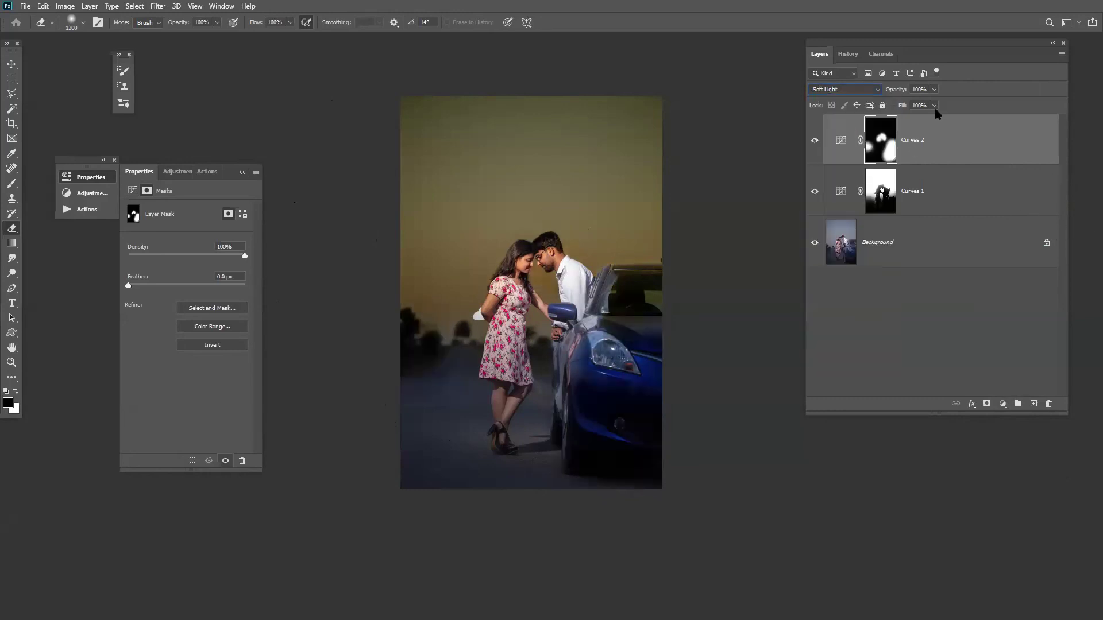
pyautogui.moveTo(924, 105); pyautogui.dragTo(890, 106)
pyautogui.write('50')
# - Add a Channel Mixer layer and set the Blue output channel to red +21, green +11 and blue +50
pyautogui.click(1002, 403)
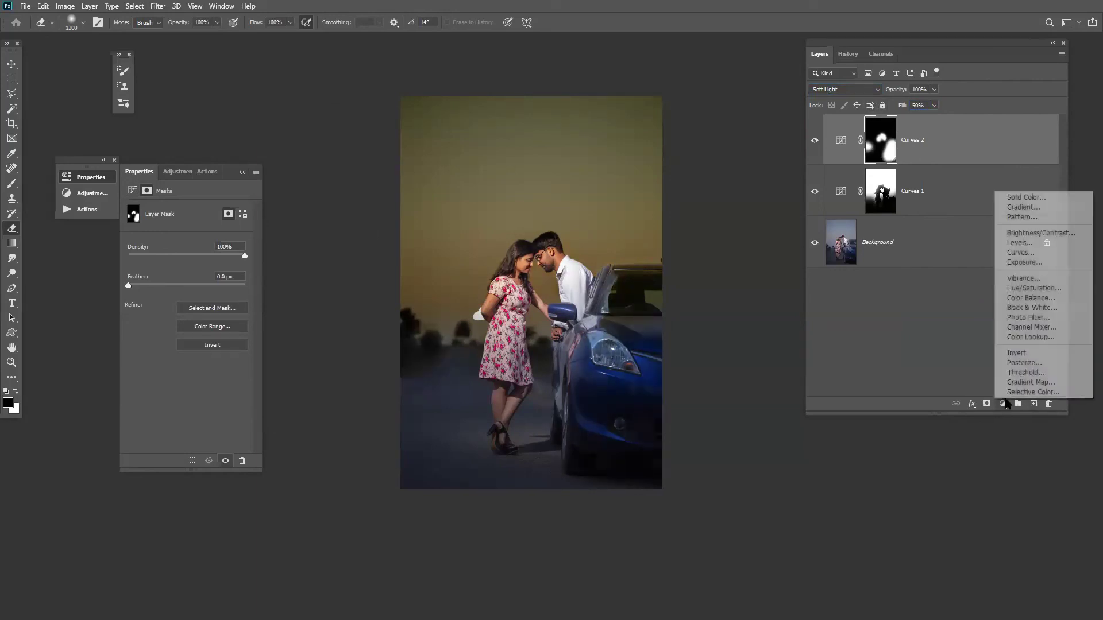
pyautogui.click(1039, 325)
pyautogui.hotkey('ctrl', '+')
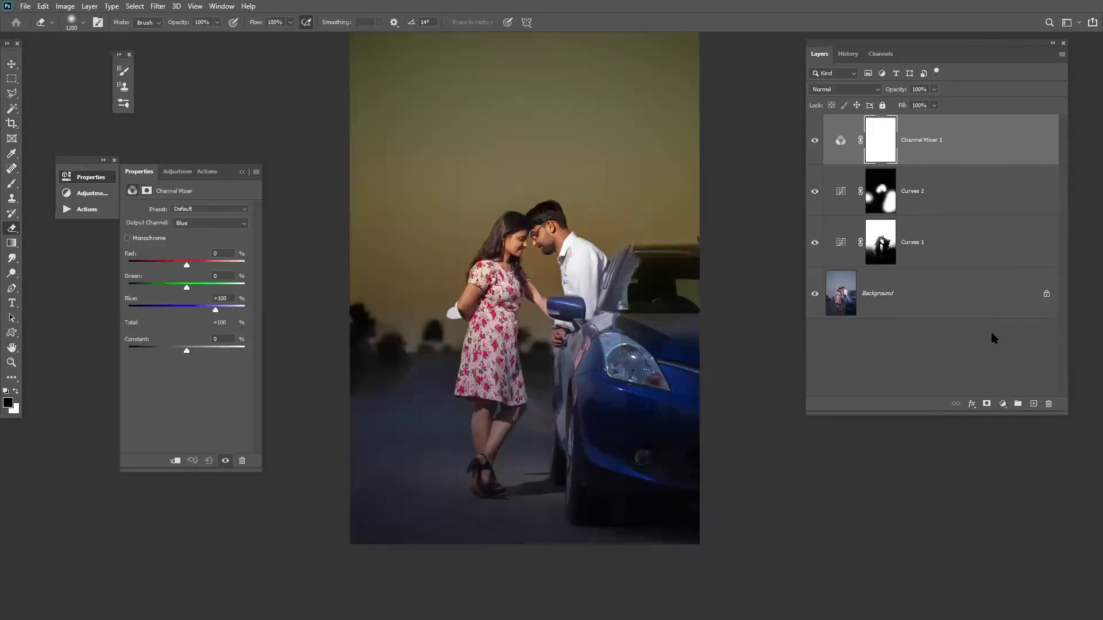
pyautogui.hotkey('ctrl', '+')
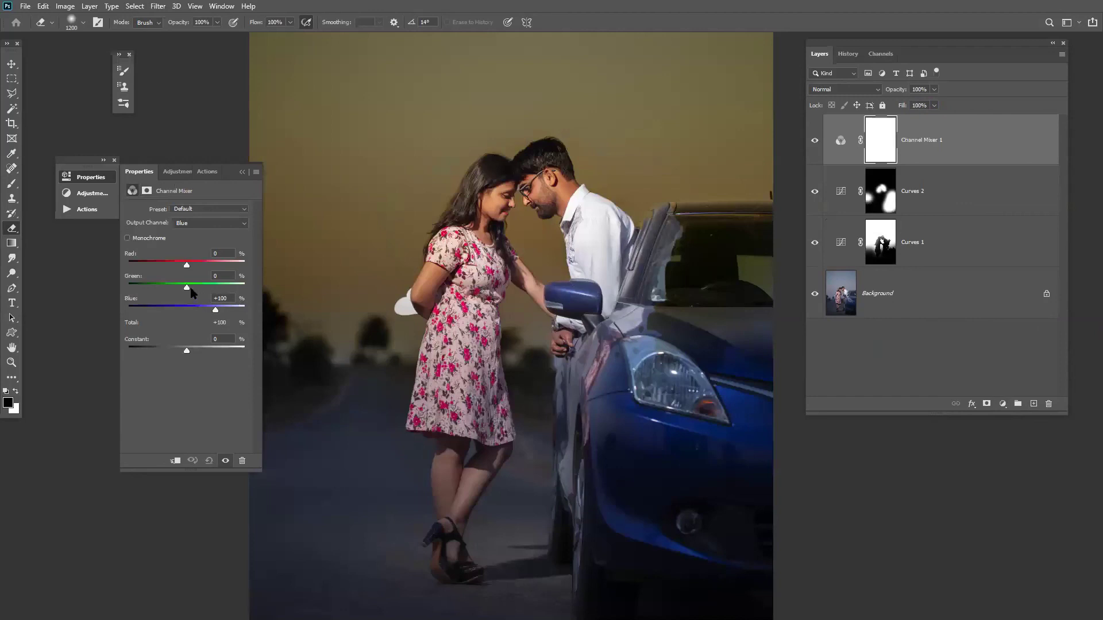
pyautogui.moveTo(188, 289); pyautogui.dragTo(192, 264)
pyautogui.moveTo(208, 310); pyautogui.dragTo(190, 289)
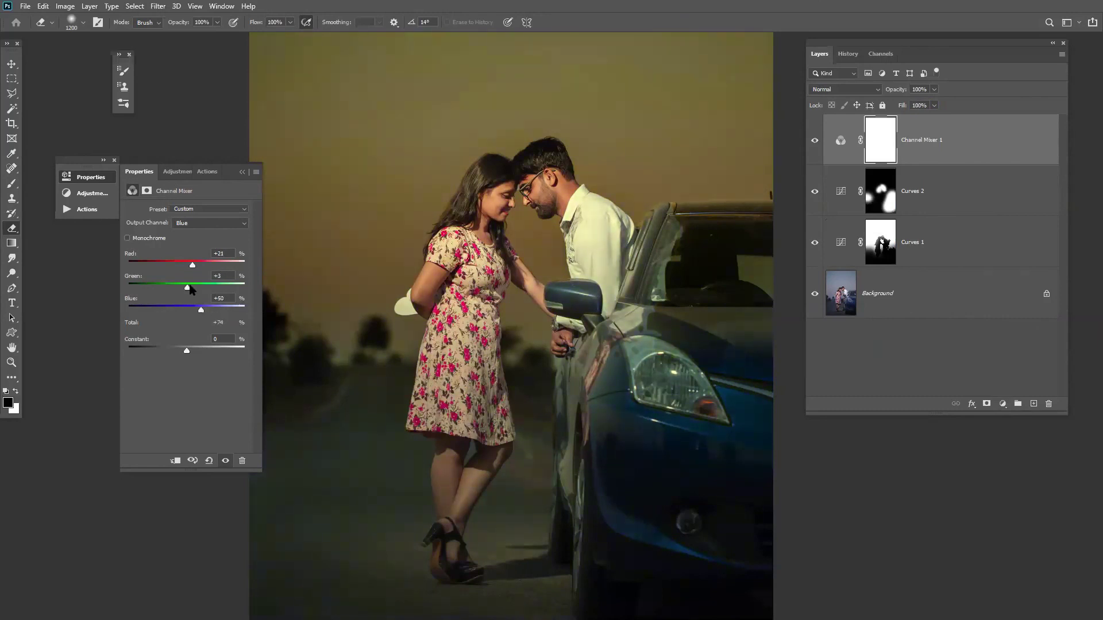
pyautogui.hotkey('ctrl', '-')
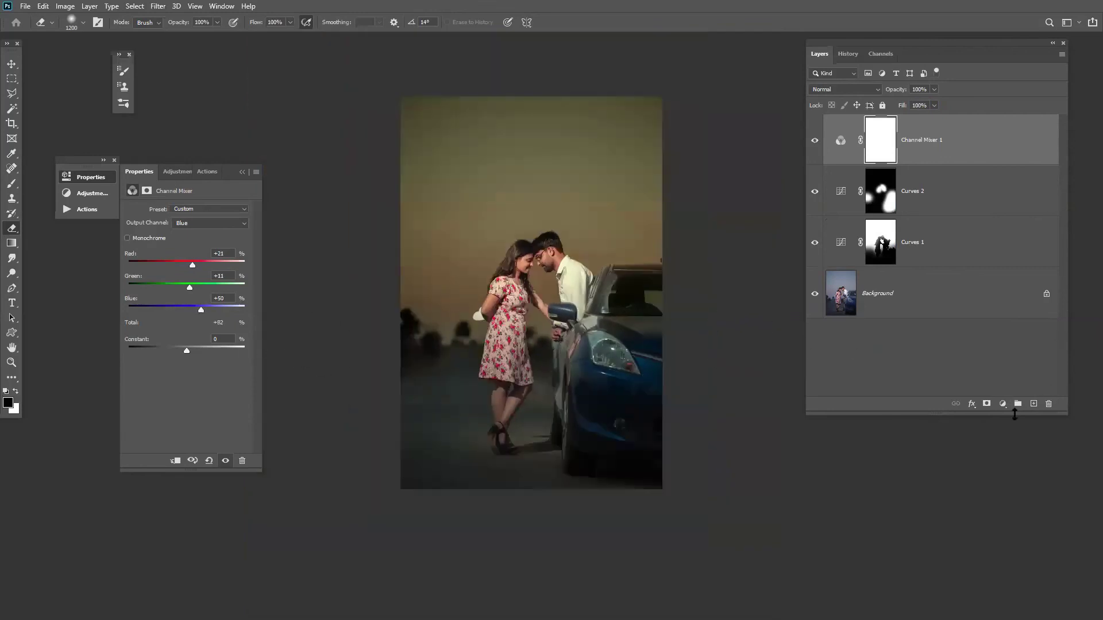
# - Add a Solid Color fill layer in black (000000) above the Channel Mixer layer
pyautogui.click(1002, 404)
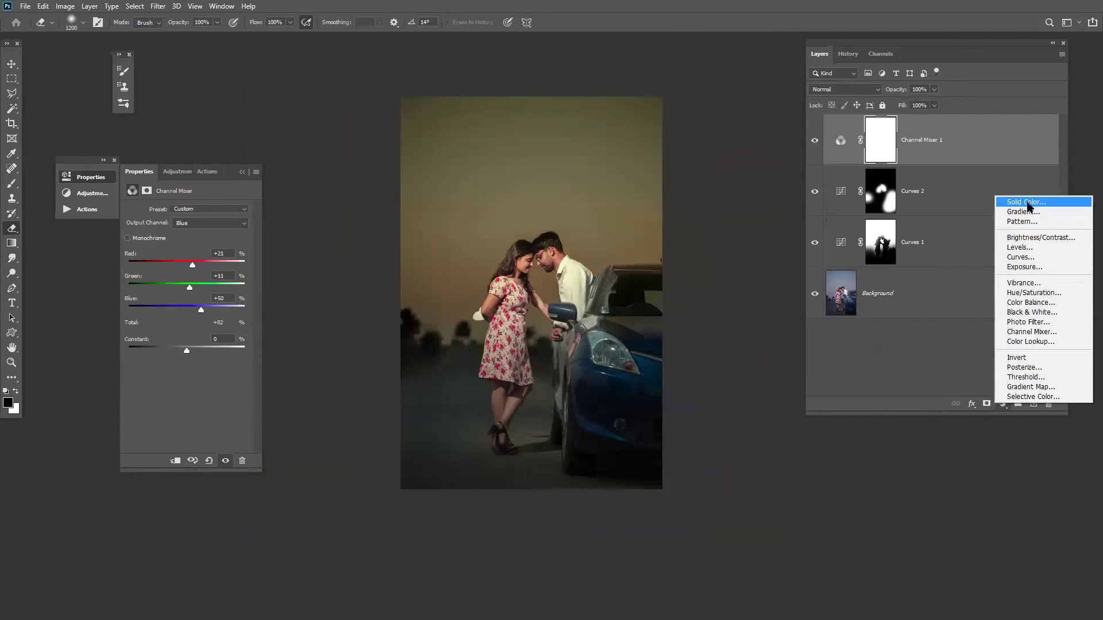
pyautogui.click(1026, 202)
pyautogui.write('000000')
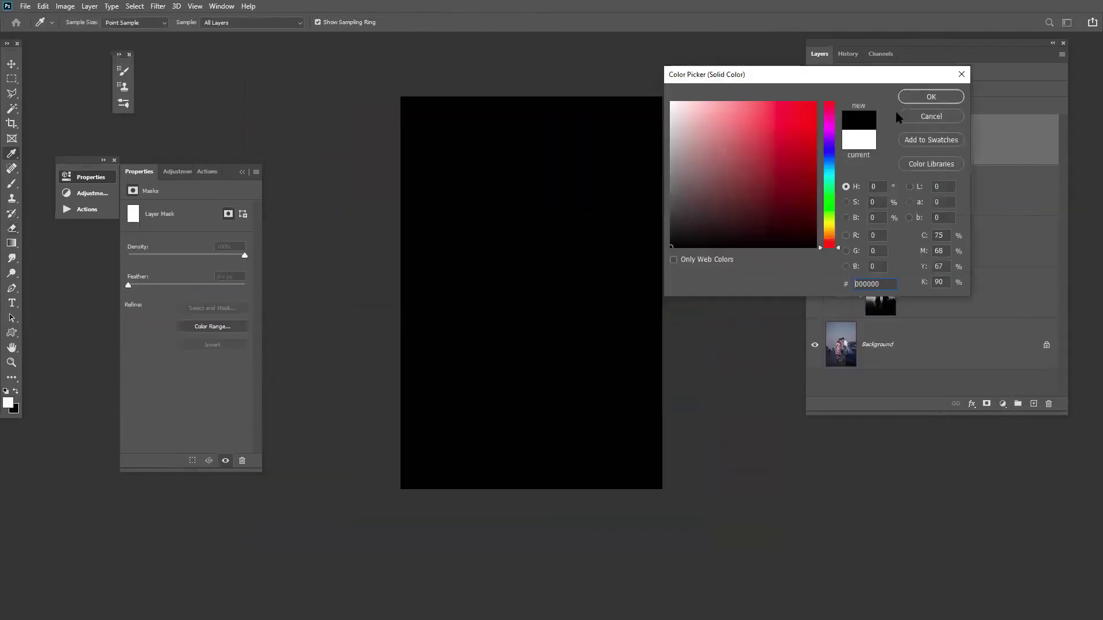
pyautogui.click(931, 99)
pyautogui.click(158, 7)
pyautogui.moveTo(229, 170)
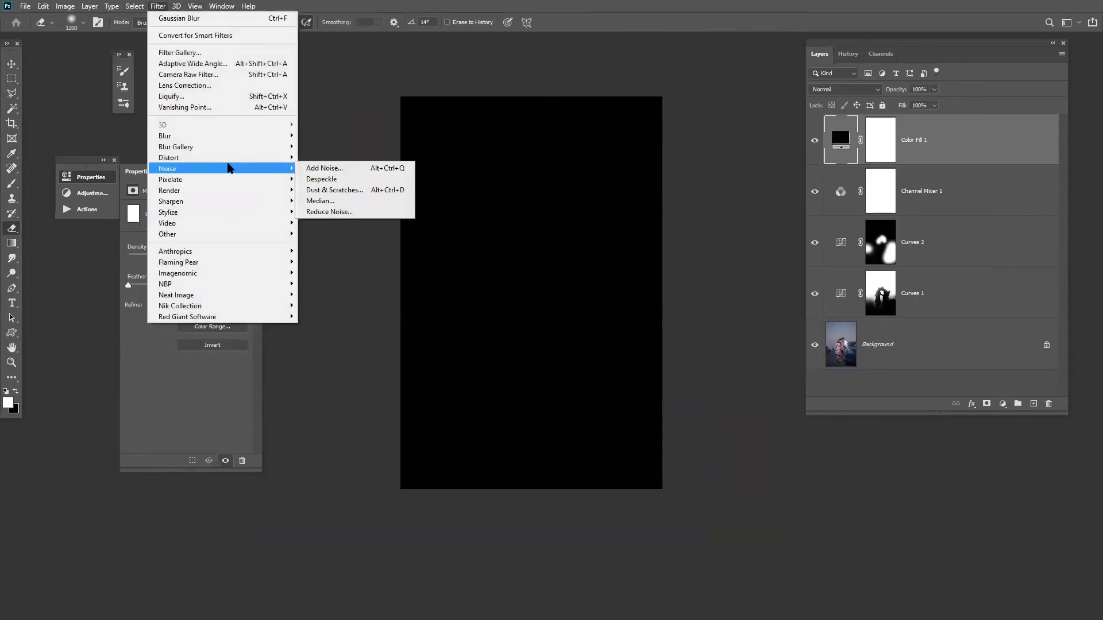
pyautogui.moveTo(241, 190)
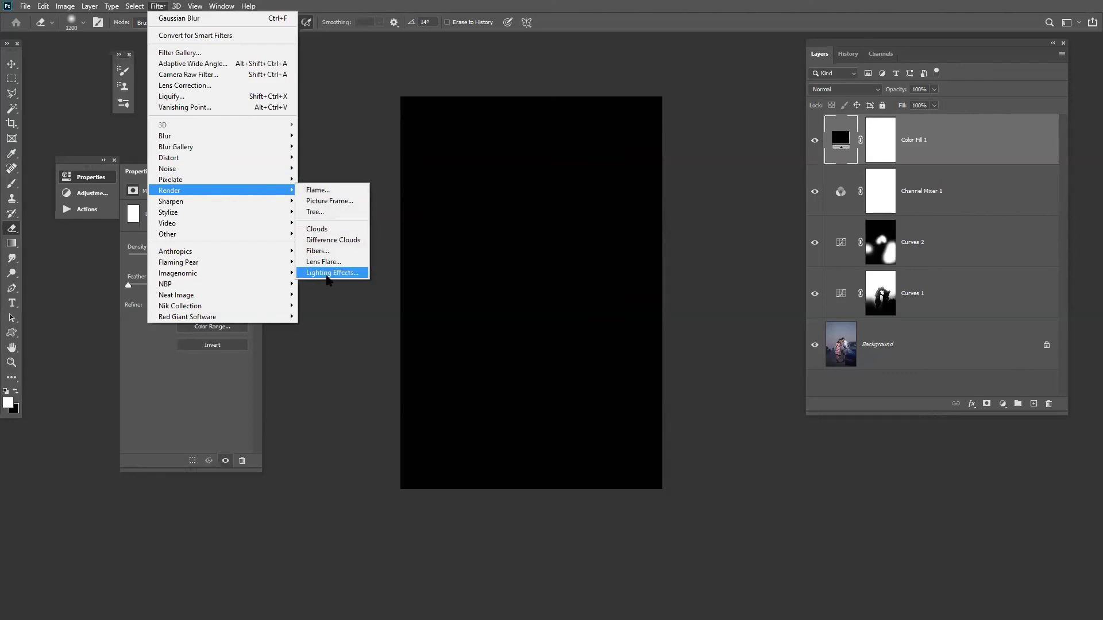
pyautogui.click(332, 273)
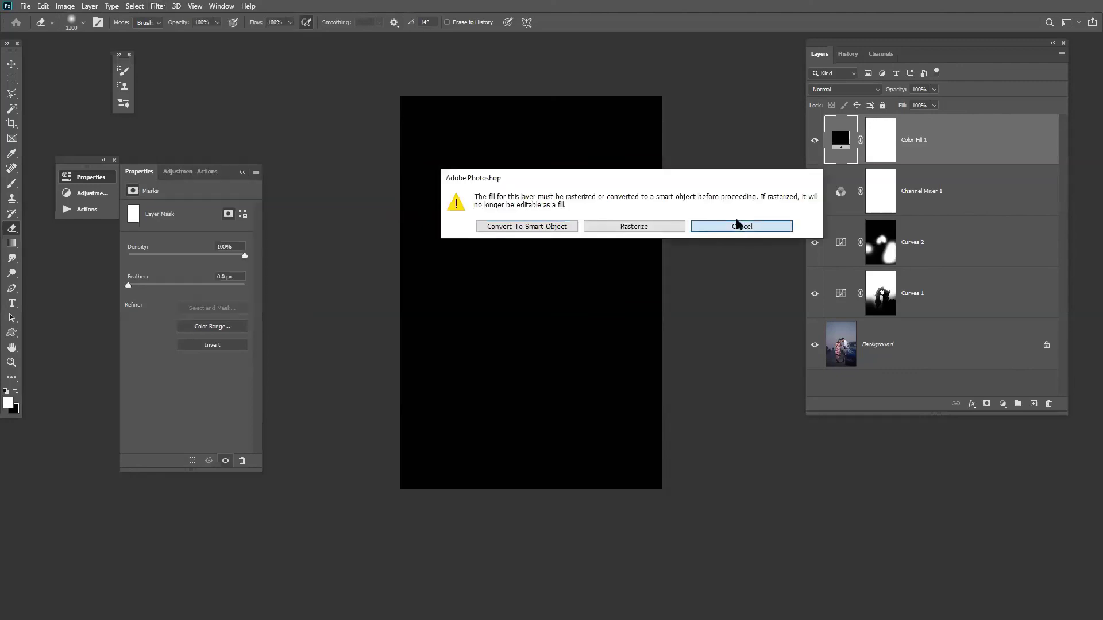
pyautogui.click(738, 224)
# - Start the Lens Flare filter on the black fill layer, converting the layer to a smart object
pyautogui.click(156, 7)
pyautogui.moveTo(222, 190)
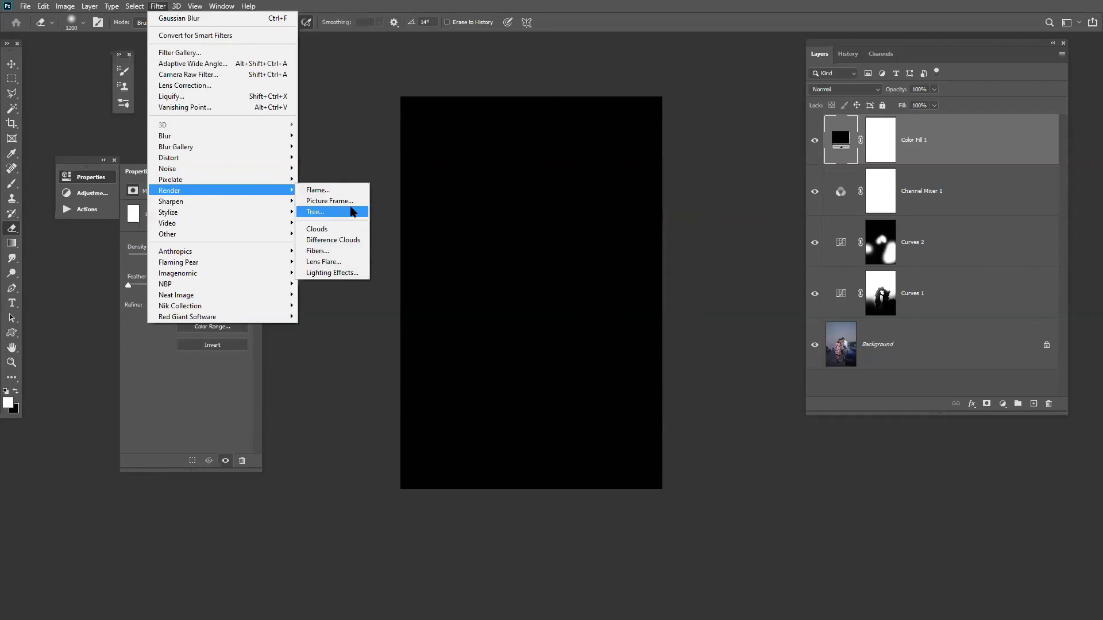
pyautogui.click(346, 263)
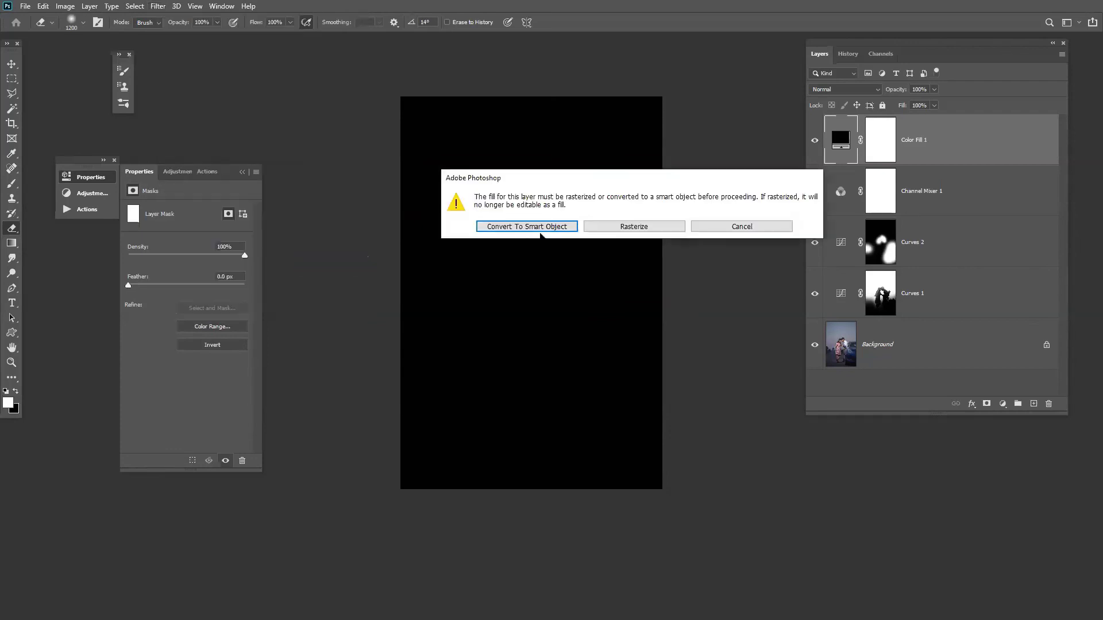
pyautogui.click(540, 226)
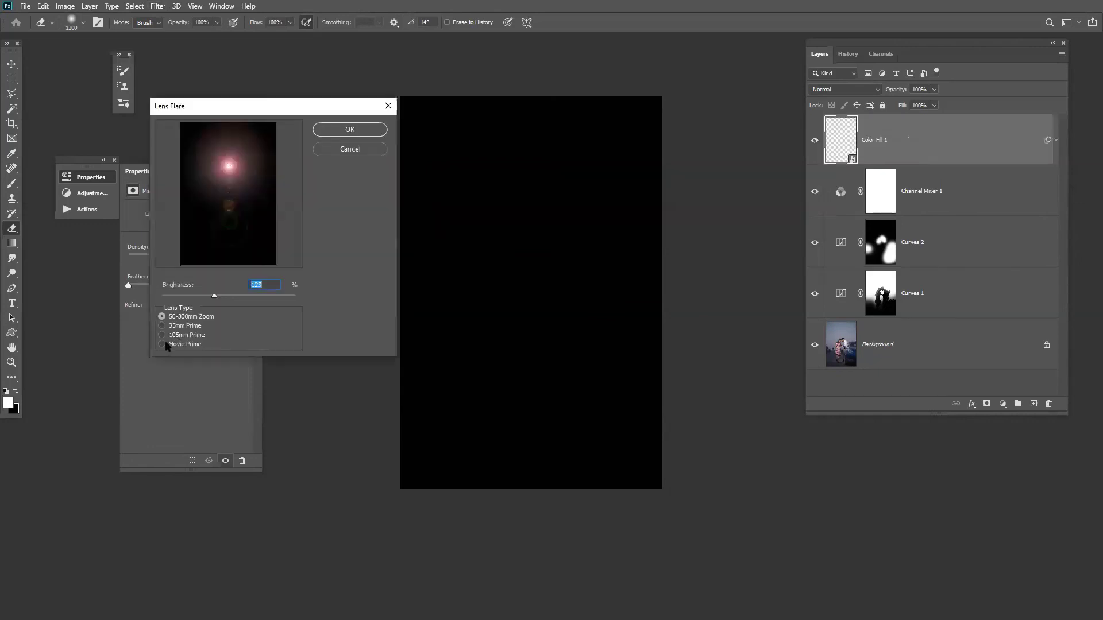
# - Render a 35mm Prime lens flare at 123% brightness, centred in the upper part of the black layer
pyautogui.click(164, 344)
pyautogui.click(164, 336)
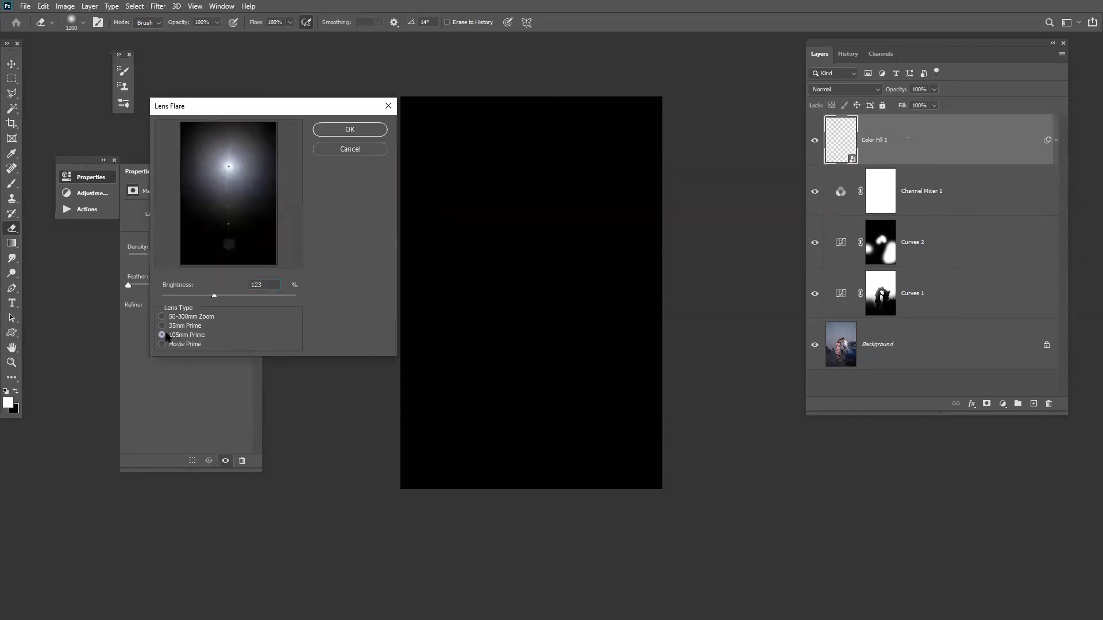
pyautogui.click(164, 325)
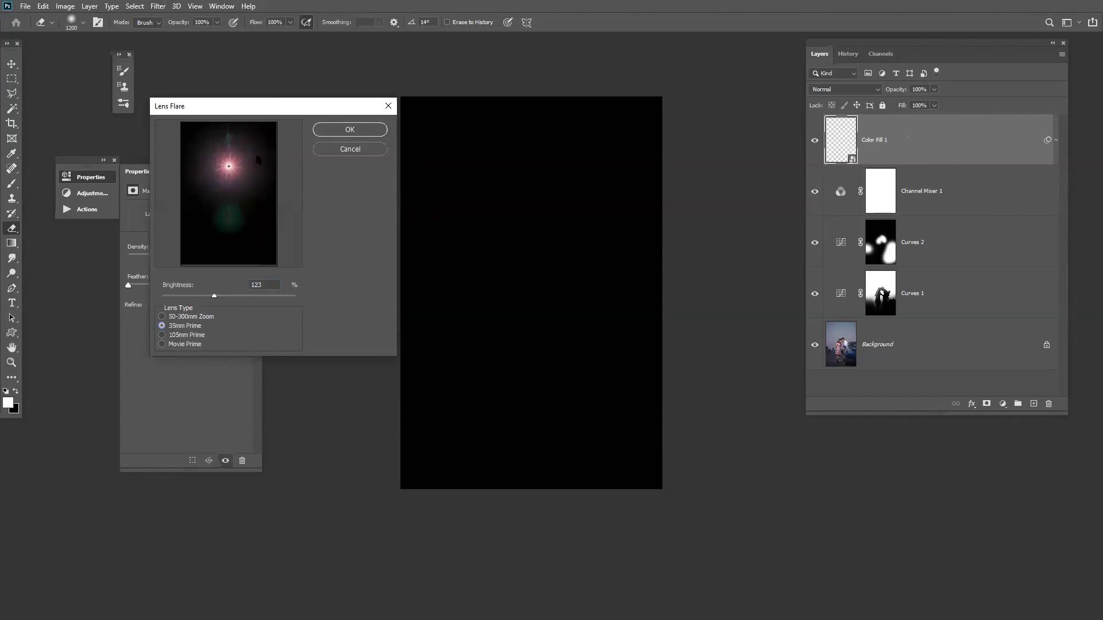
pyautogui.moveTo(229, 166); pyautogui.dragTo(228, 157)
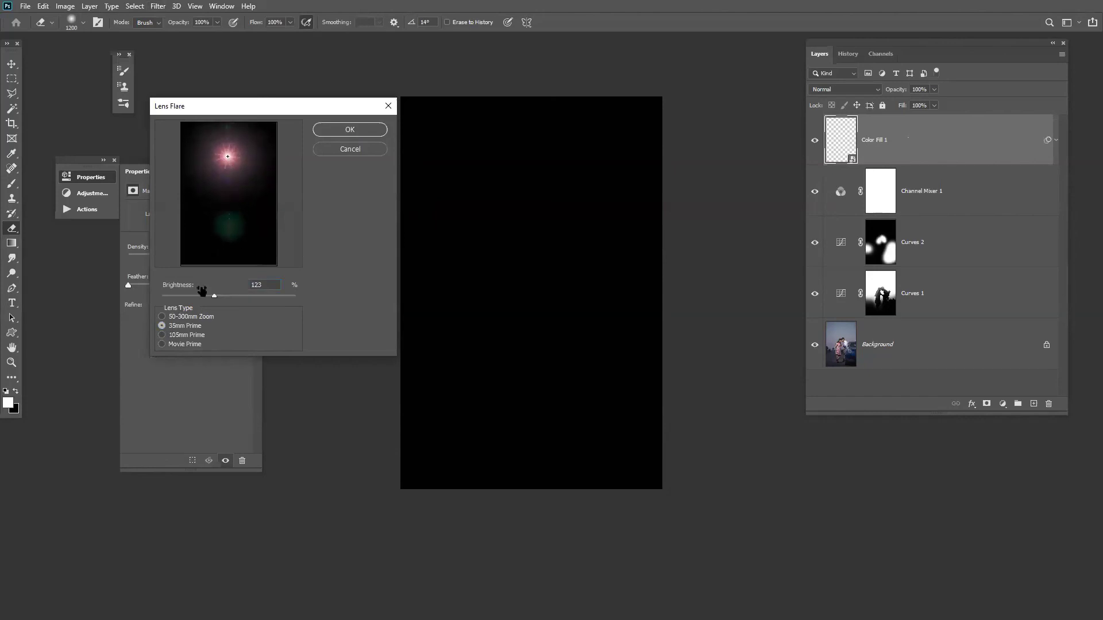
pyautogui.click(187, 316)
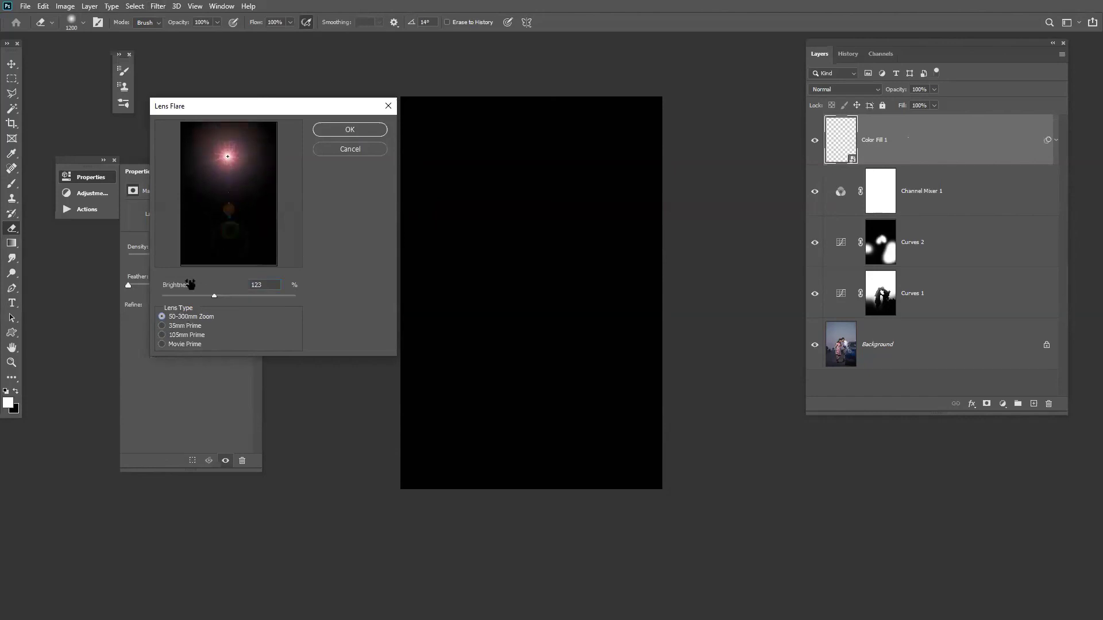
pyautogui.click(162, 326)
pyautogui.moveTo(229, 162); pyautogui.dragTo(227, 150)
pyautogui.click(349, 129)
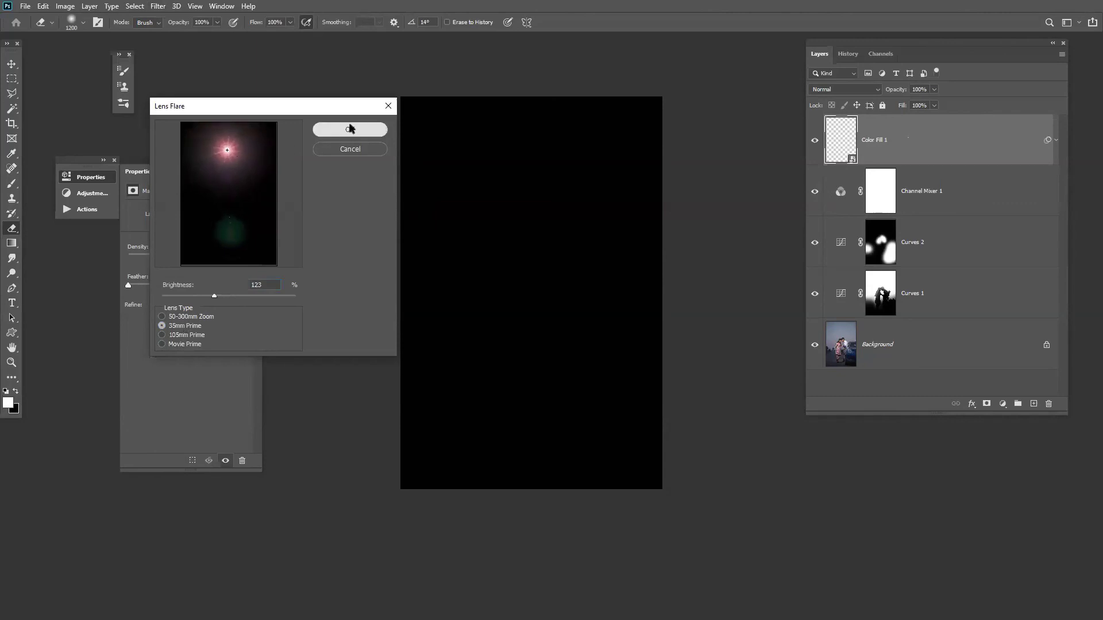
# - Set the flare layer's blend mode to Screen and apply a Gaussian Blur with a 50-pixel radius
pyautogui.click(843, 89)
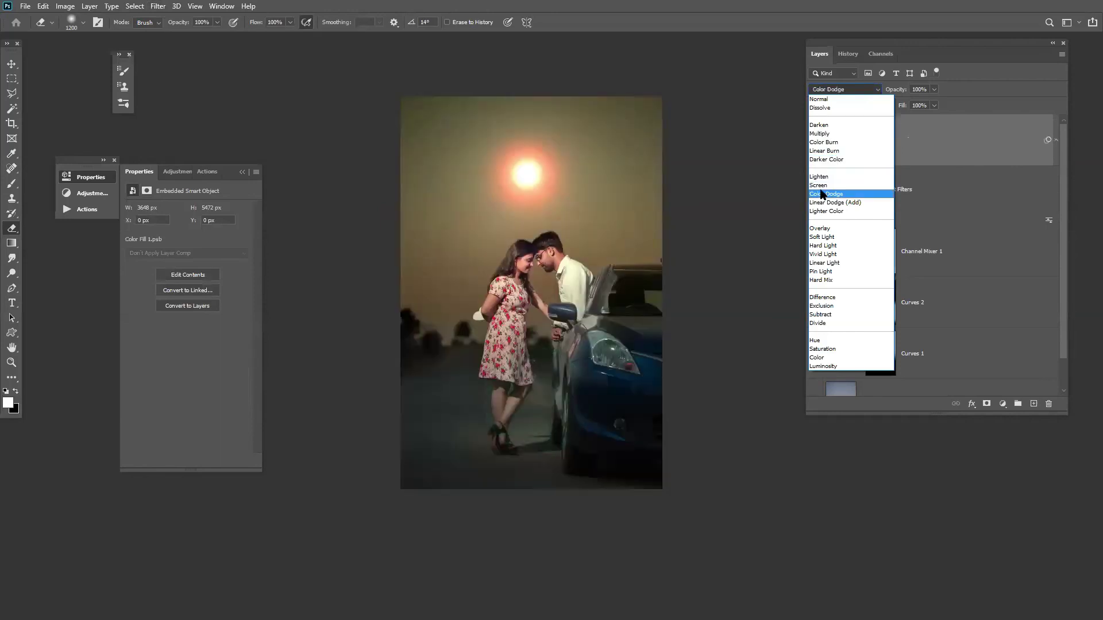
pyautogui.click(821, 186)
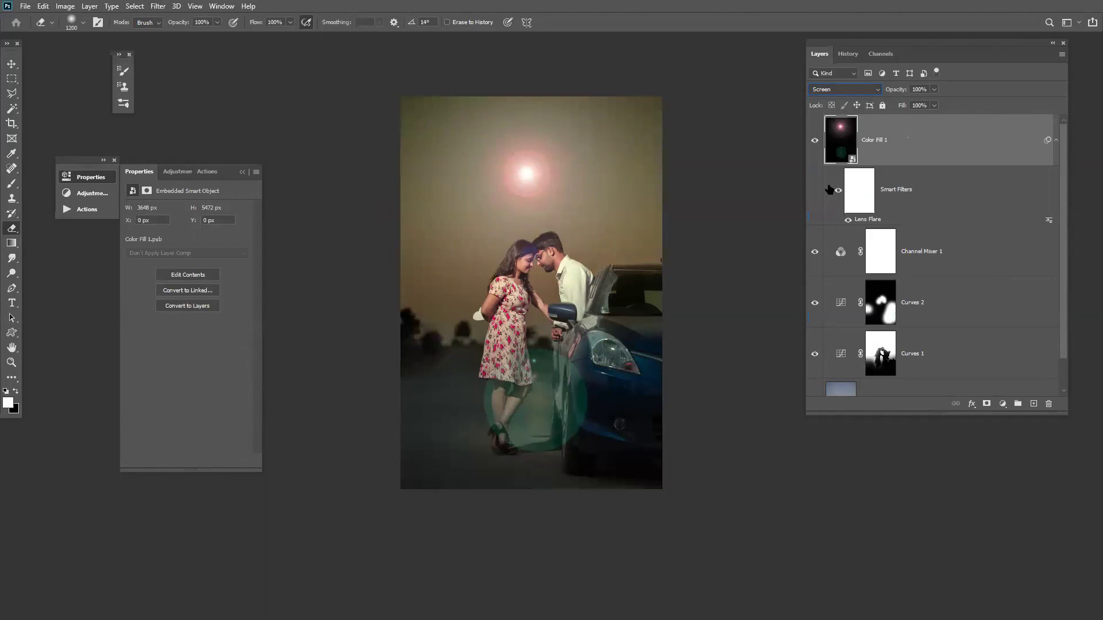
pyautogui.hotkey('ctrl', 'alt', 'f')
pyautogui.write('50')
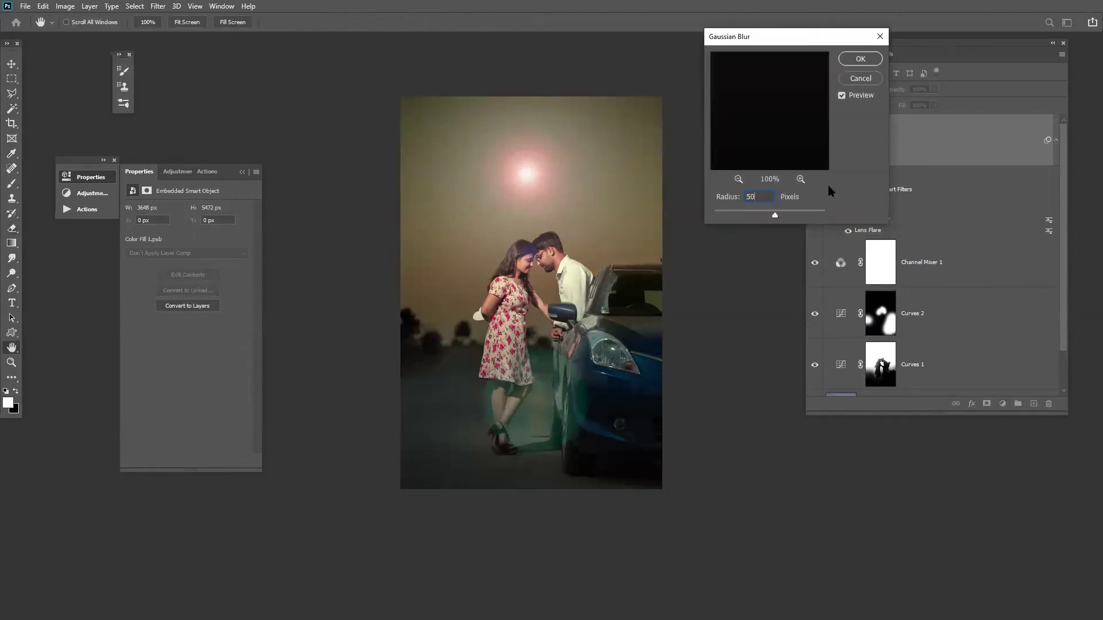
pyautogui.press('Return')
pyautogui.press('e')
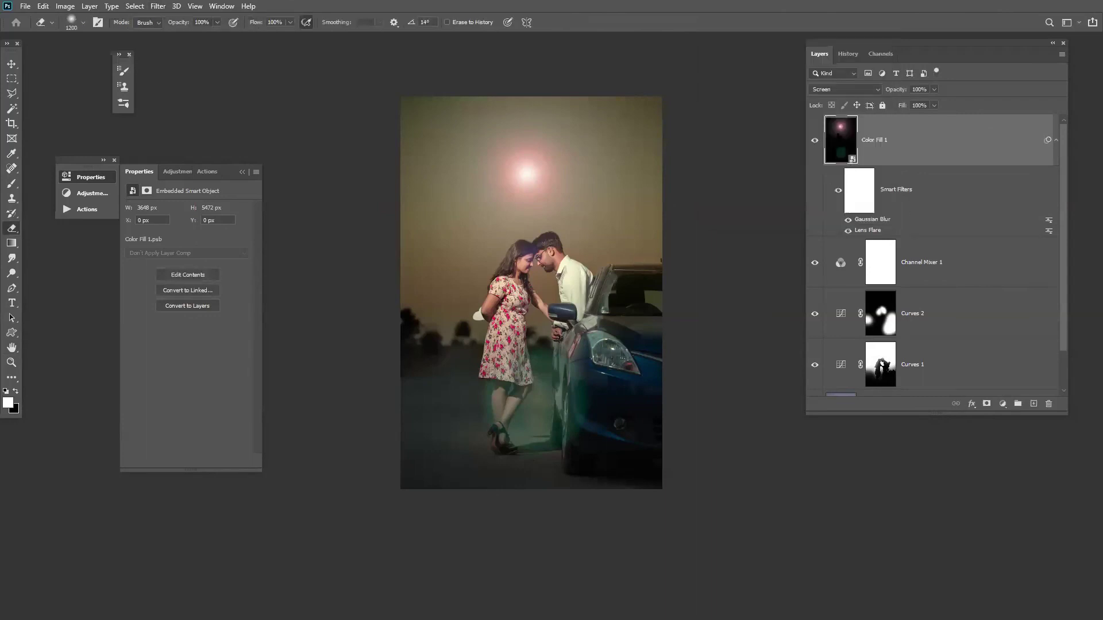
pyautogui.click(1009, 404)
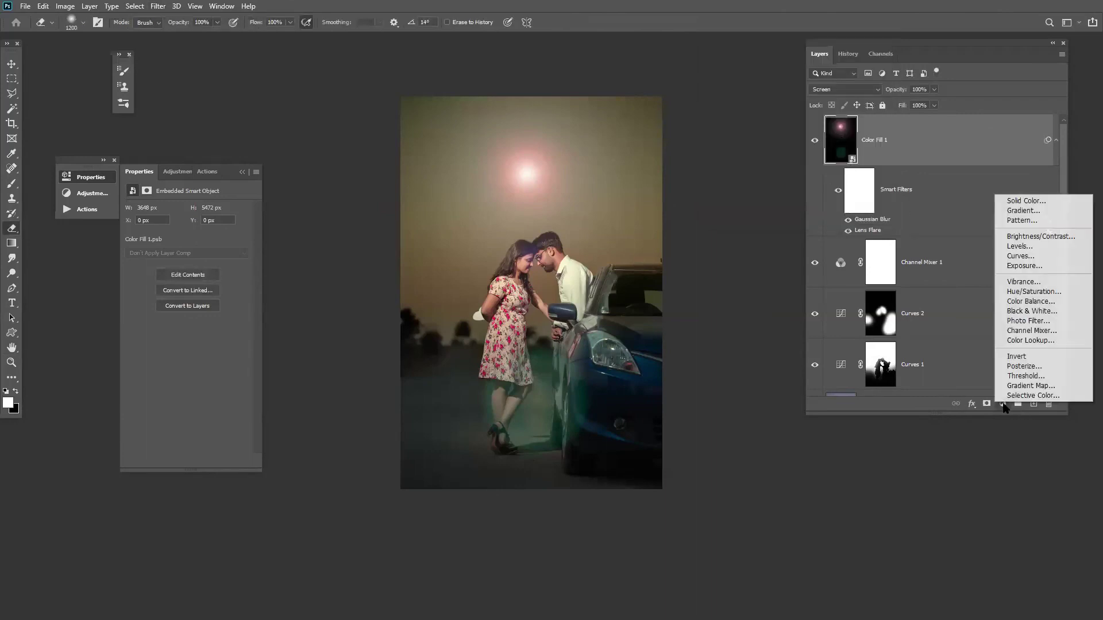
pyautogui.click(1022, 395)
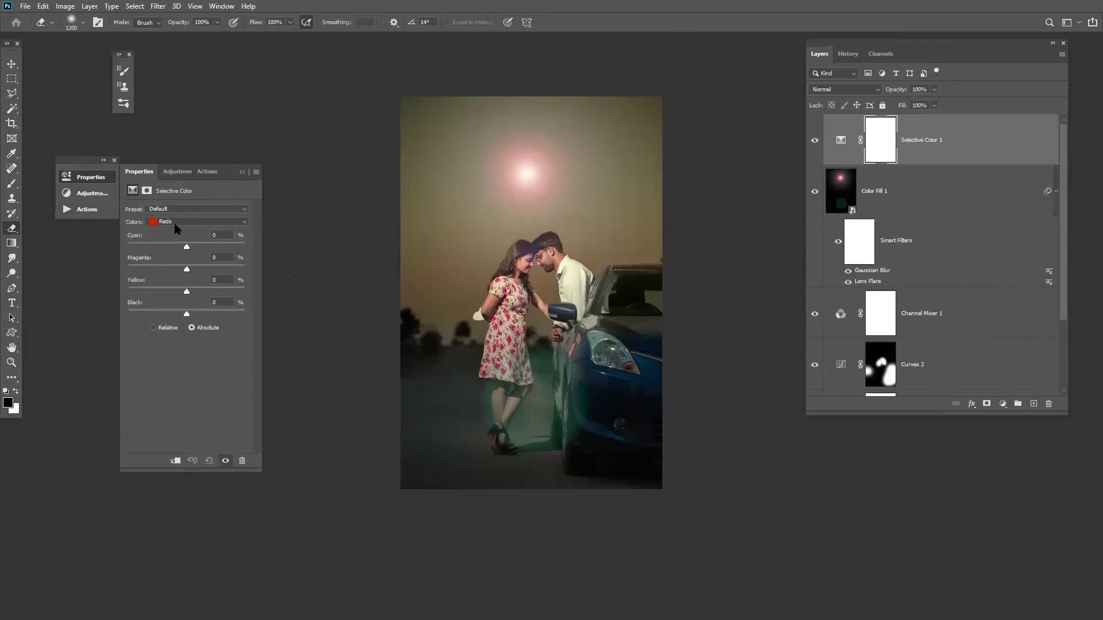
pyautogui.moveTo(1000, 145); pyautogui.dragTo(1049, 404)
# - Add a Hue/Saturation layer, sample the green flare by the legs, and set Greens to hue -83 and saturation -5
pyautogui.click(1007, 403)
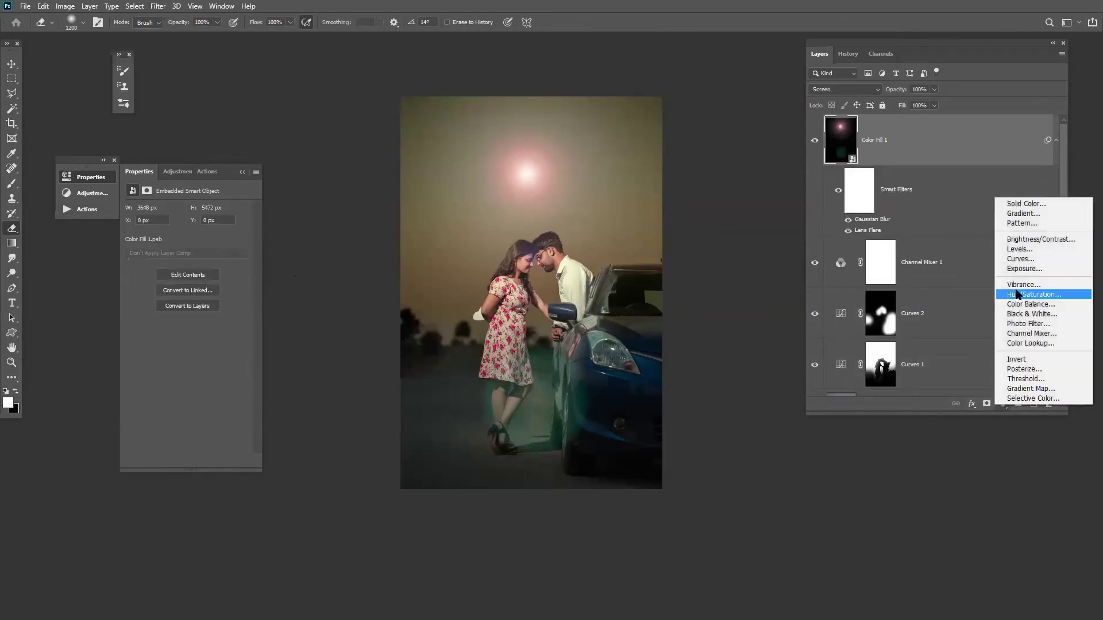
pyautogui.click(1034, 295)
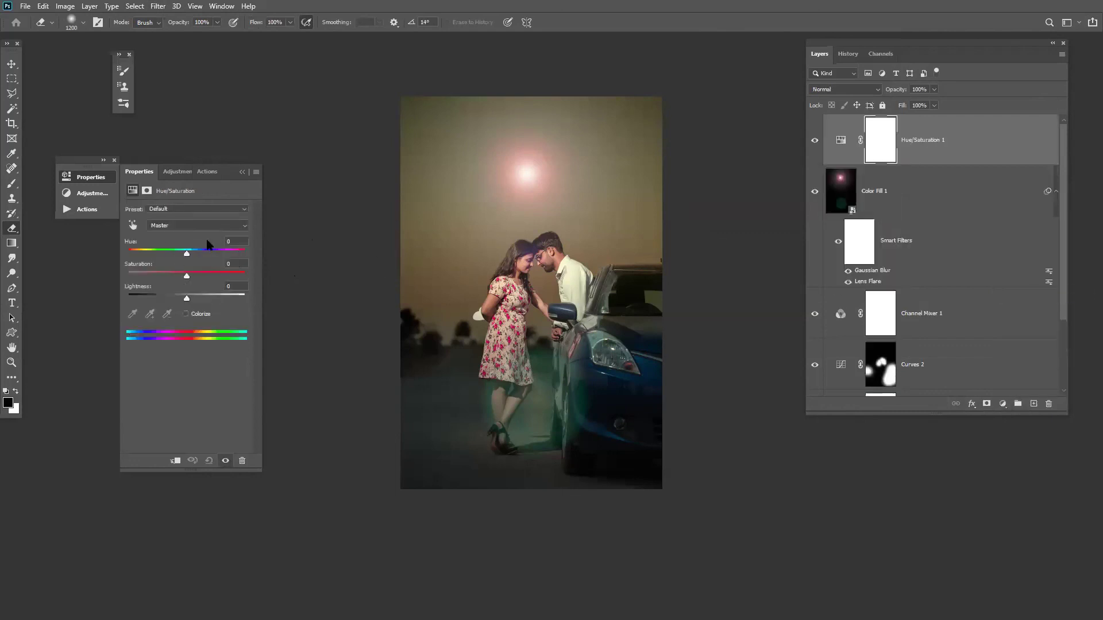
pyautogui.click(133, 226)
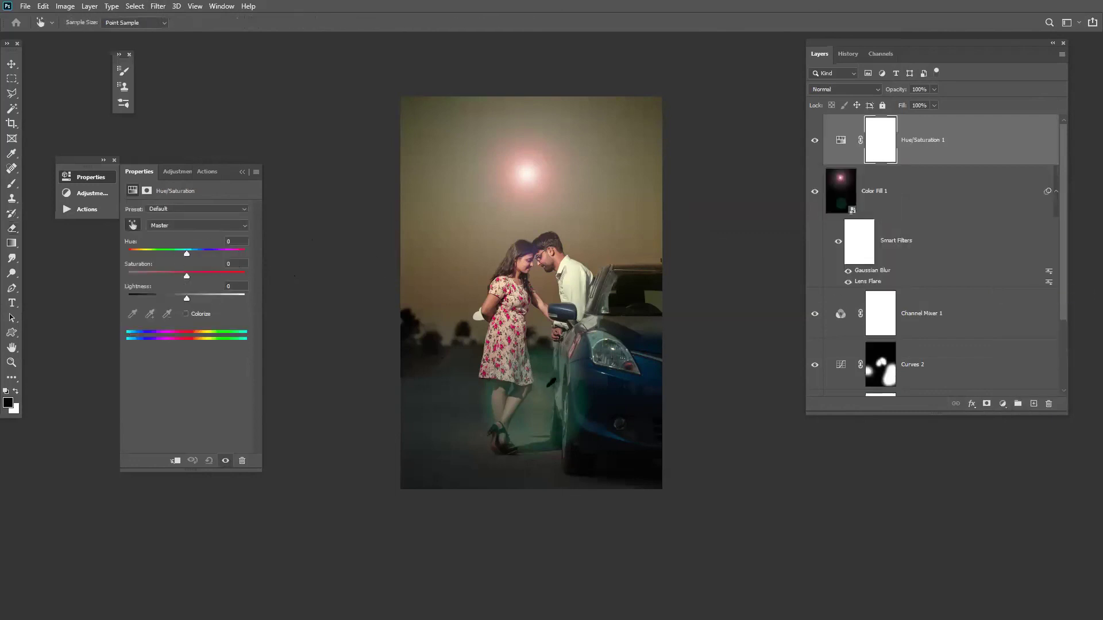
pyautogui.click(551, 383)
pyautogui.moveTo(189, 256); pyautogui.dragTo(184, 287)
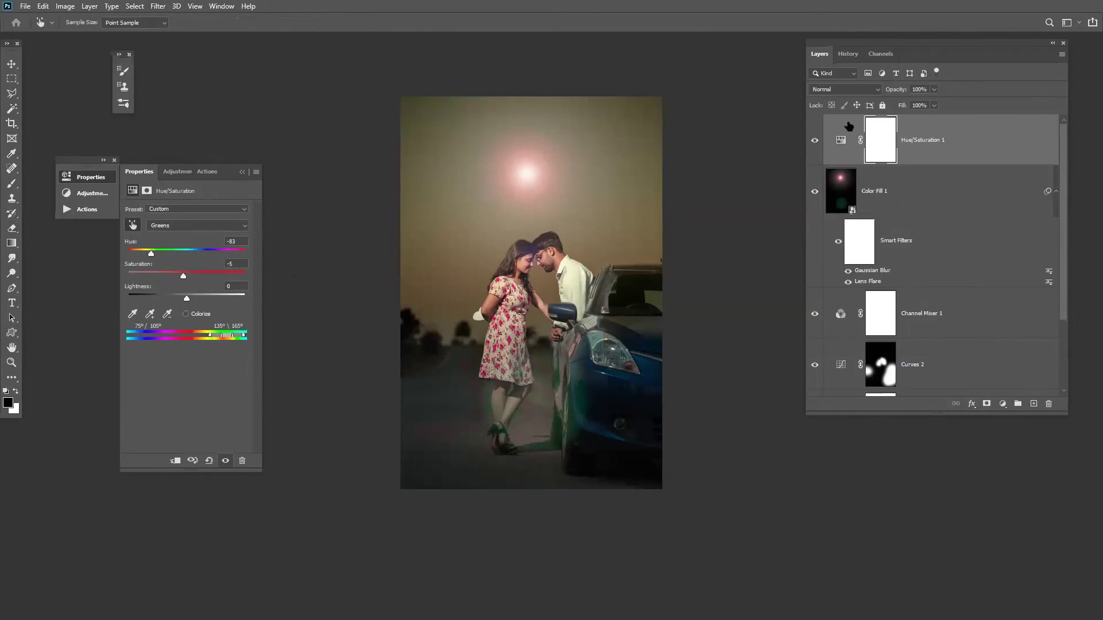
# - Erase the Hue/Saturation layer's mask to black over the woman's legs and along the front of the car
pyautogui.click(890, 152)
pyautogui.press('e')
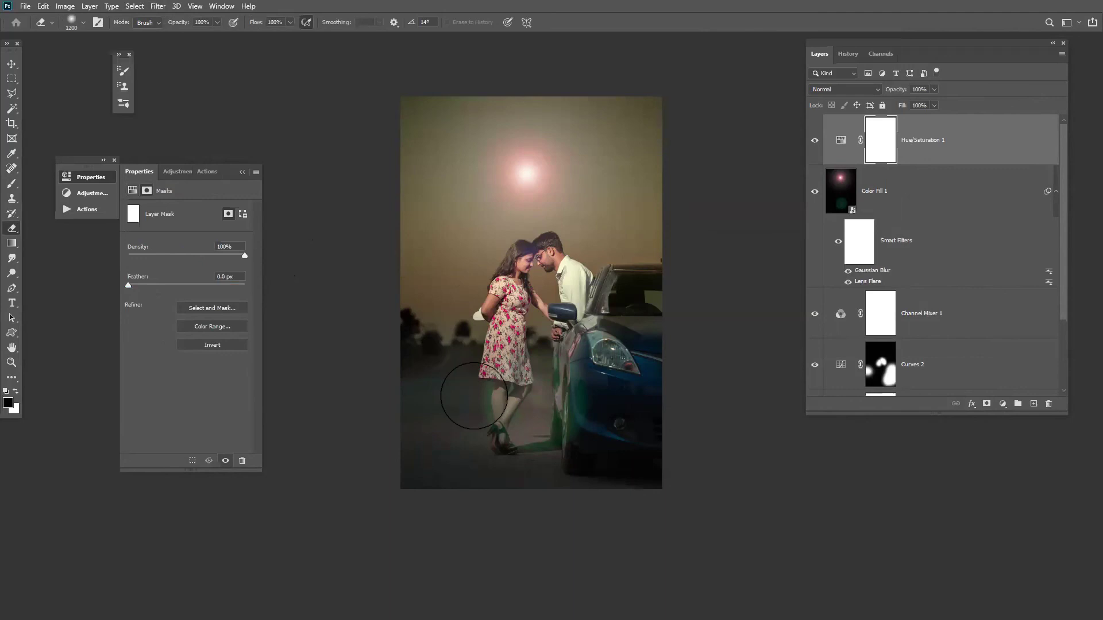
pyautogui.press('x')
pyautogui.press('[')
pyautogui.press('[')
pyautogui.press('[')
pyautogui.moveTo(479, 374); pyautogui.dragTo(500, 437)
pyautogui.moveTo(574, 371); pyautogui.dragTo(555, 489)
pyautogui.press('[')
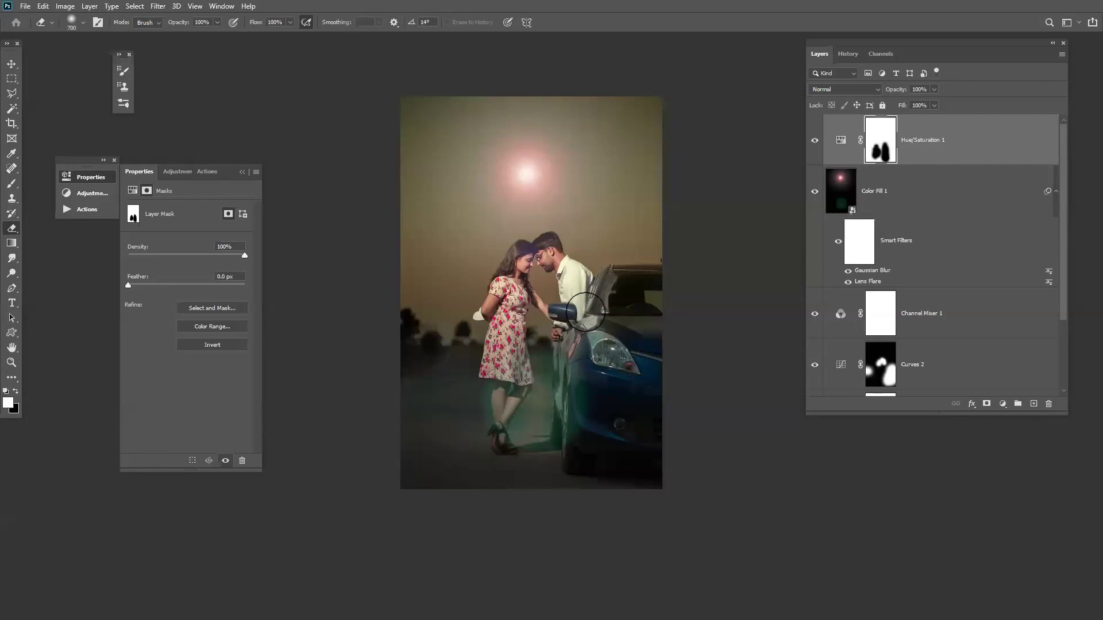
# - Add a mask to the flare layer and erase the green flare ghost around the legs with a 700 px eraser
pyautogui.click(914, 214)
pyautogui.click(987, 403)
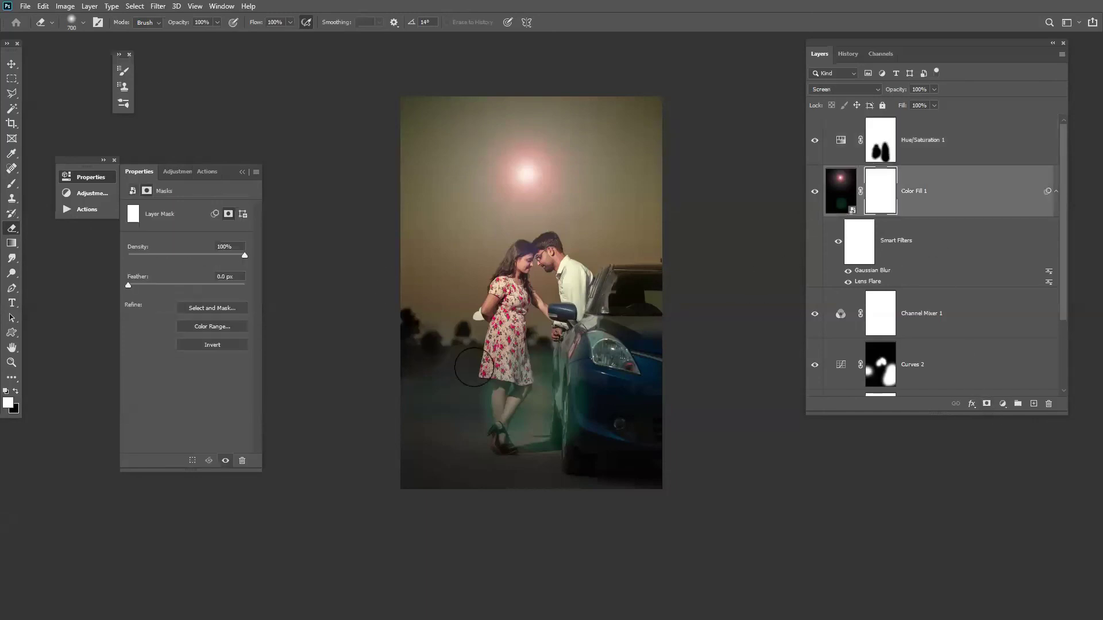
pyautogui.moveTo(508, 404)
pyautogui.mouseDown()
pyautogui.moveTo(557, 403)
pyautogui.moveTo(561, 365)
pyautogui.moveTo(563, 387)
pyautogui.moveTo(534, 424)
pyautogui.mouseUp()
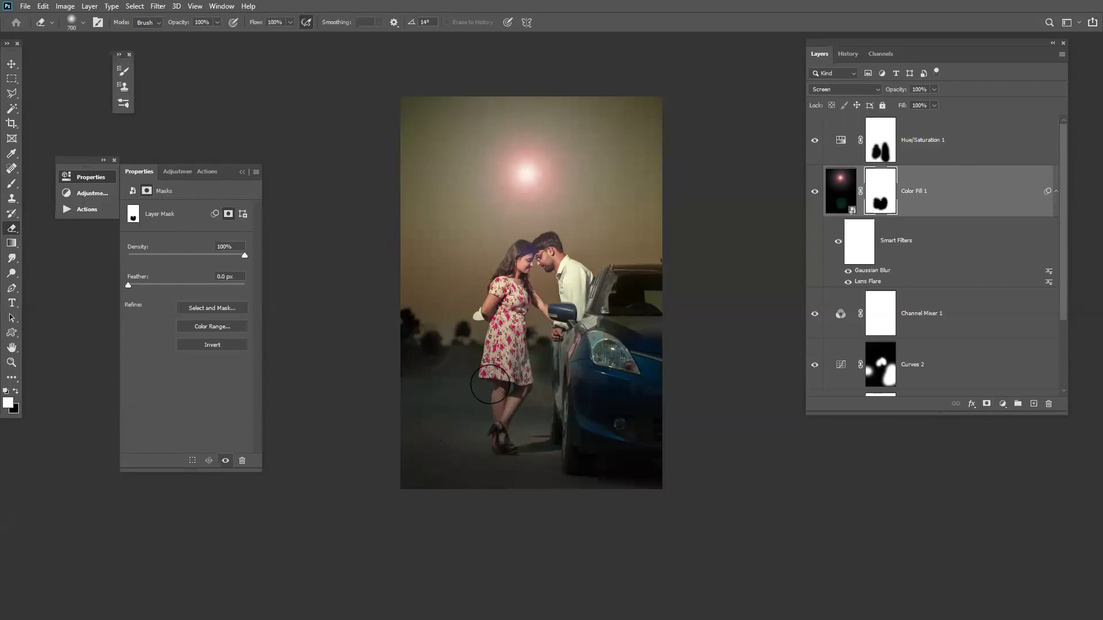
# - Add a third Curves layer, set its blend mode to Color Burn and move it to the top of the stack
pyautogui.click(1002, 404)
pyautogui.click(1044, 260)
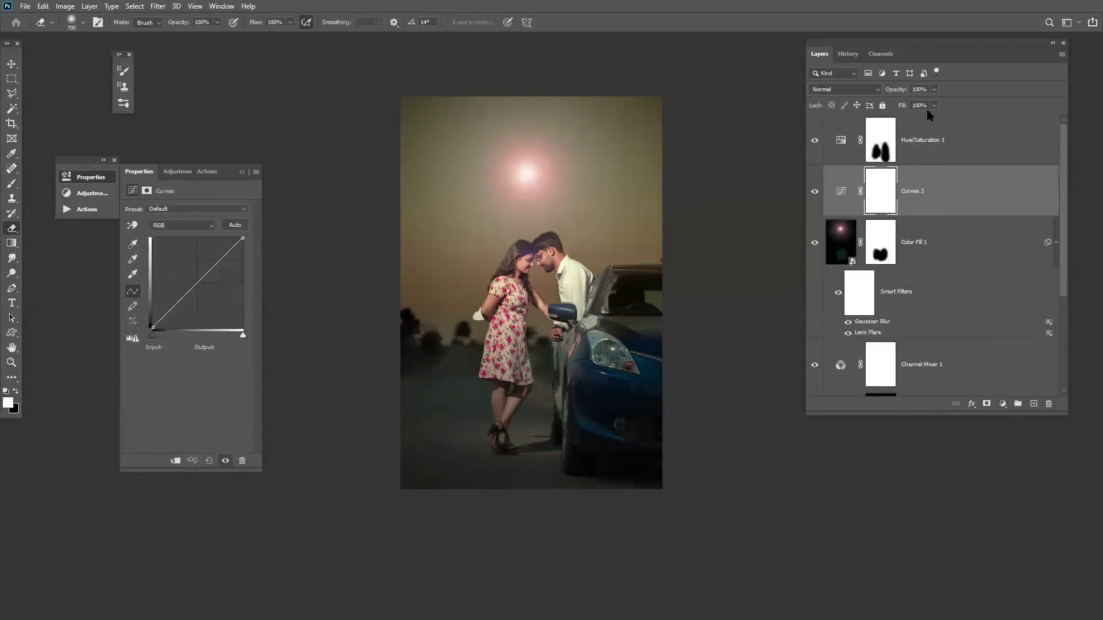
pyautogui.click(840, 91)
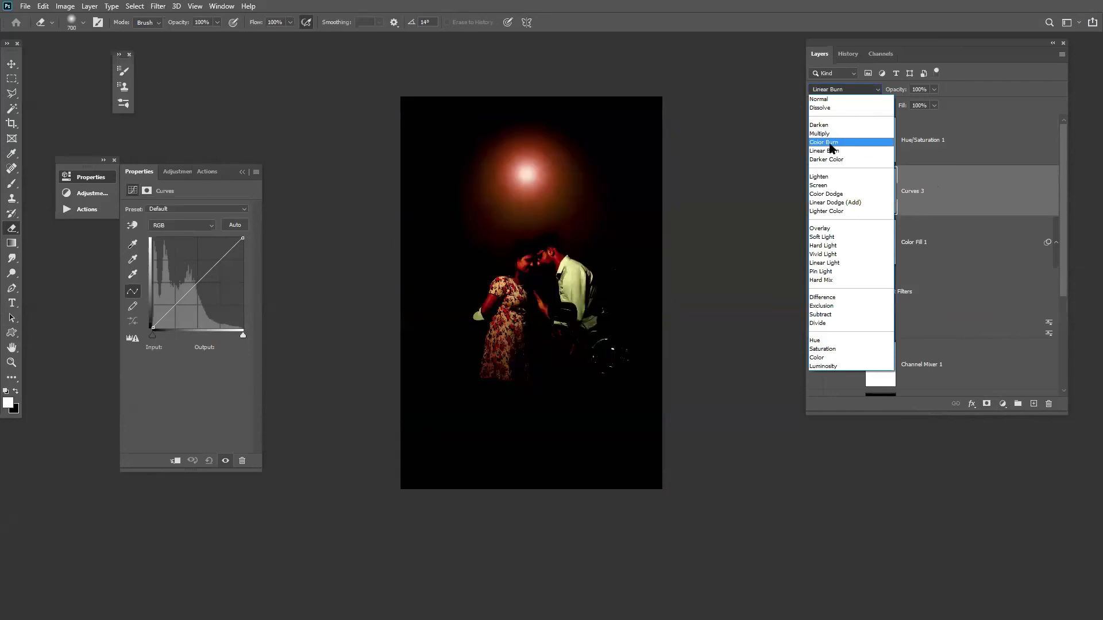
pyautogui.click(829, 144)
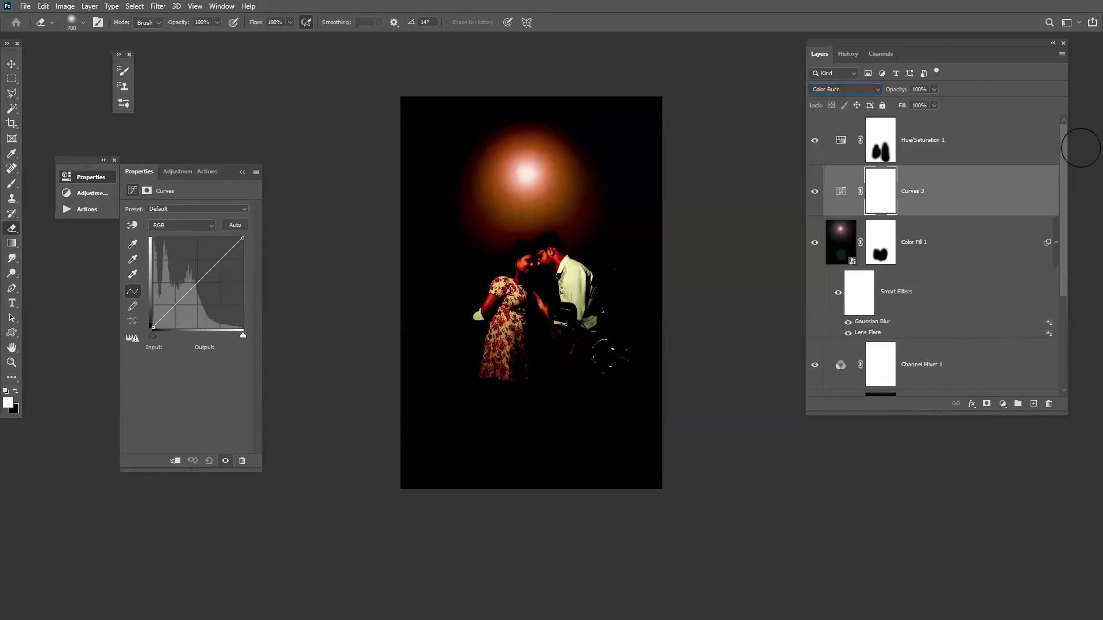
pyautogui.moveTo(905, 195); pyautogui.dragTo(958, 136)
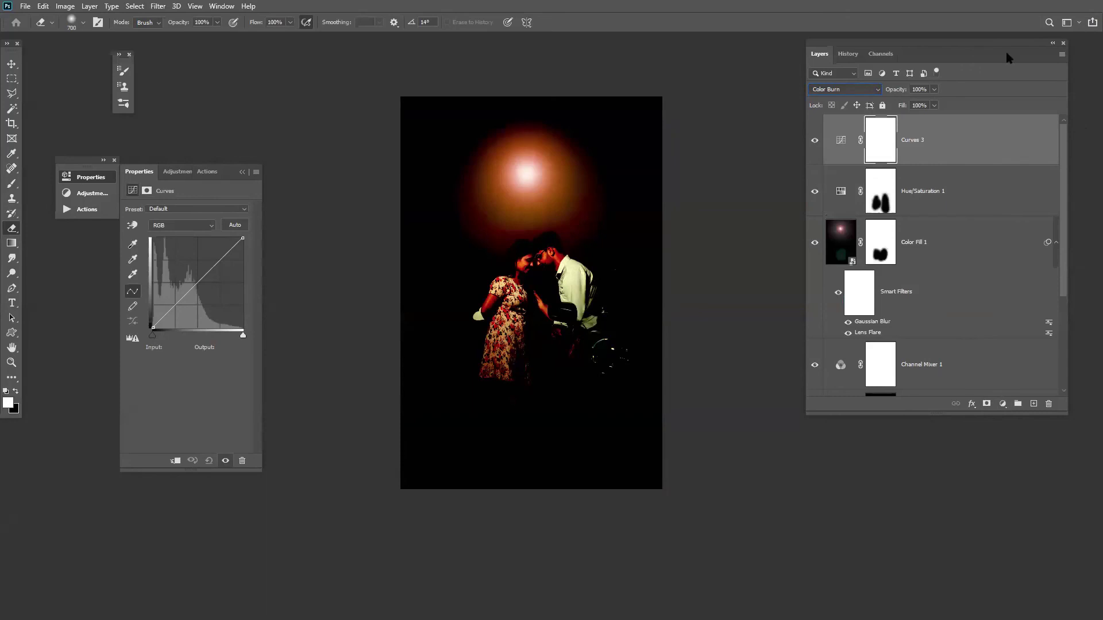
# - Fill the third Curves layer's mask with a black-to-white gradient running from the photo's bottom edge to above its top
pyautogui.click(12, 242)
pyautogui.moveTo(540, 133); pyautogui.dragTo(543, 525)
pyautogui.hotkey('ctrl', 'z')
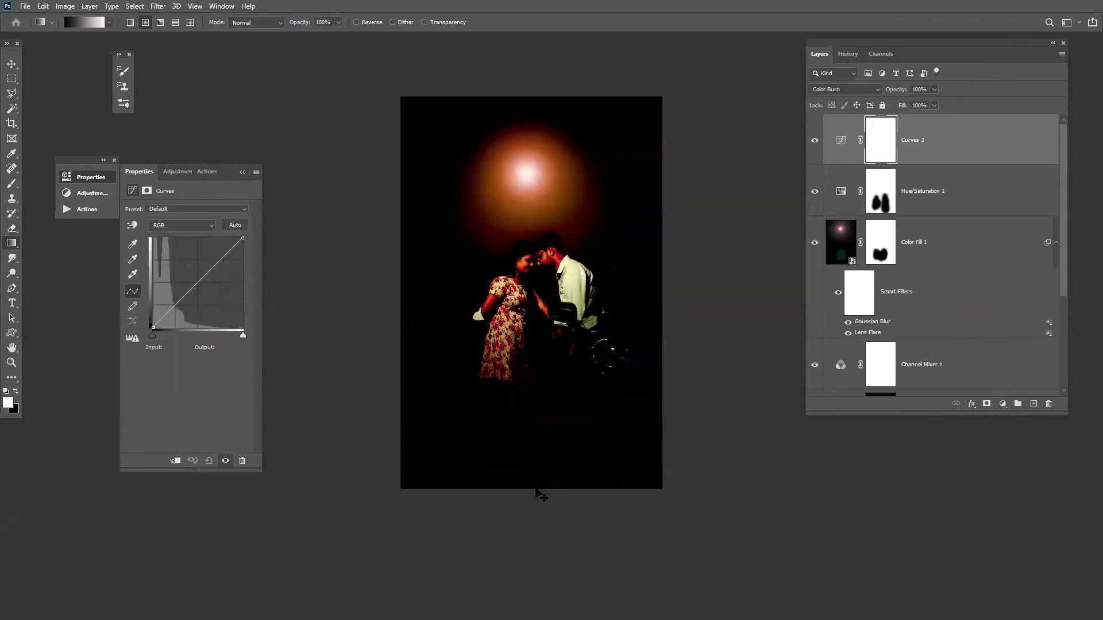
pyautogui.moveTo(530, 475); pyautogui.dragTo(526, 64)
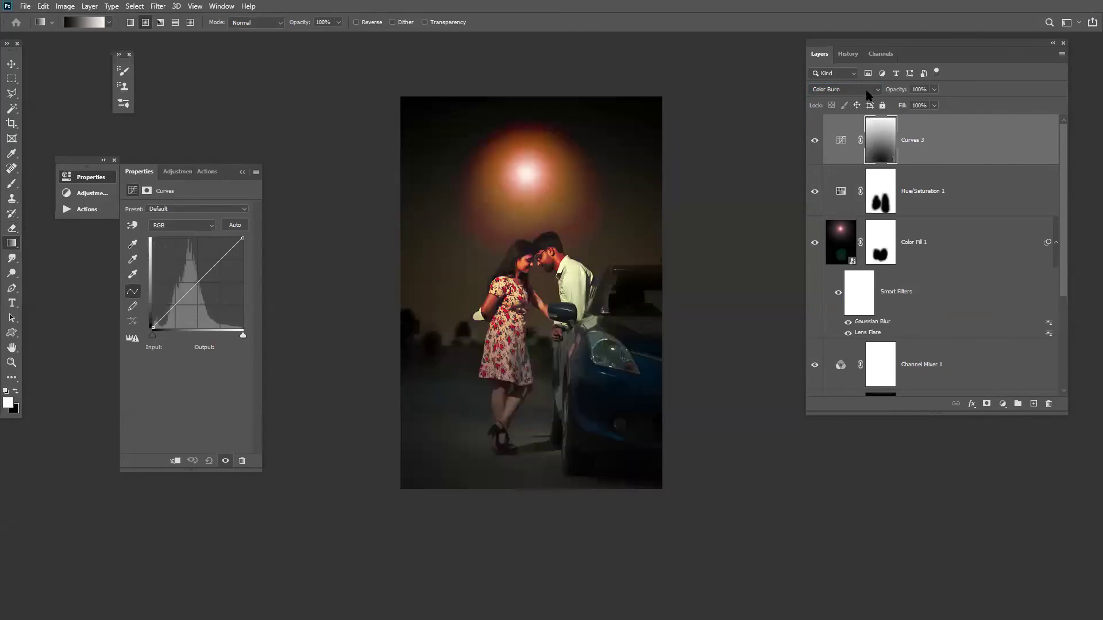
# - Set the third Curves layer's fill to 15%
pyautogui.click(934, 105)
pyautogui.moveTo(937, 119); pyautogui.dragTo(889, 121)
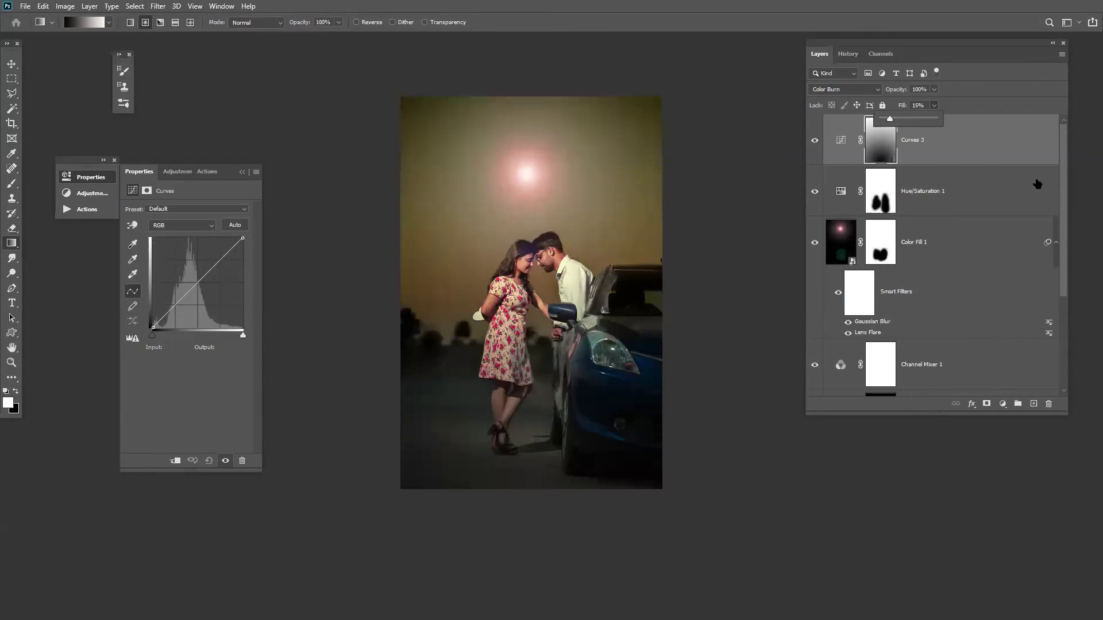
pyautogui.moveTo(1063, 186); pyautogui.dragTo(1083, 438)
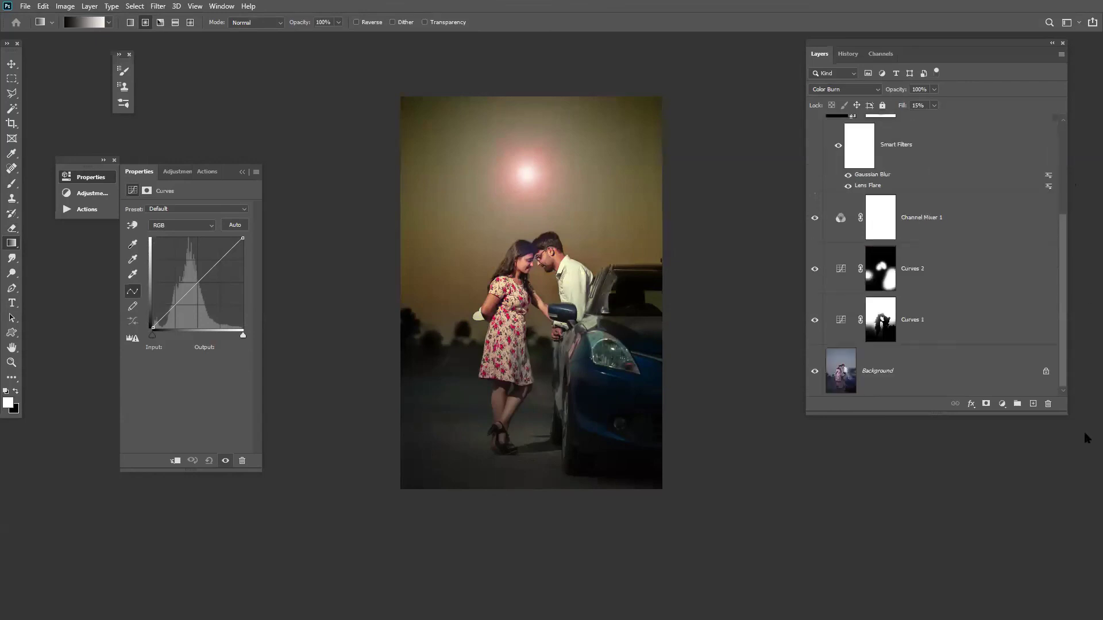
# - Compare the graded photo with the original by hiding and showing all layers above the Background
pyautogui.keyDown('alt'); pyautogui.click(815, 371); pyautogui.keyUp('alt')
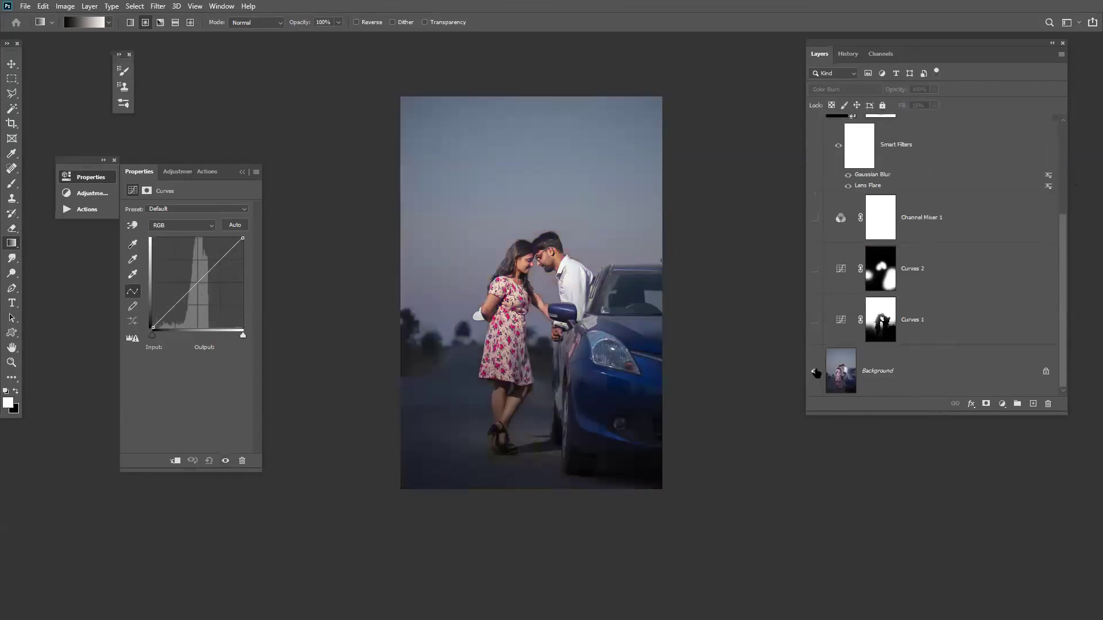
pyautogui.keyDown('alt'); pyautogui.click(815, 371); pyautogui.keyUp('alt')
pyautogui.keyDown('alt'); pyautogui.click(814, 372); pyautogui.keyUp('alt')
pyautogui.keyDown('alt'); pyautogui.click(814, 372); pyautogui.keyUp('alt')
pyautogui.keyDown('alt'); pyautogui.click(815, 371); pyautogui.keyUp('alt')
pyautogui.keyDown('alt'); pyautogui.click(814, 372); pyautogui.keyUp('alt')
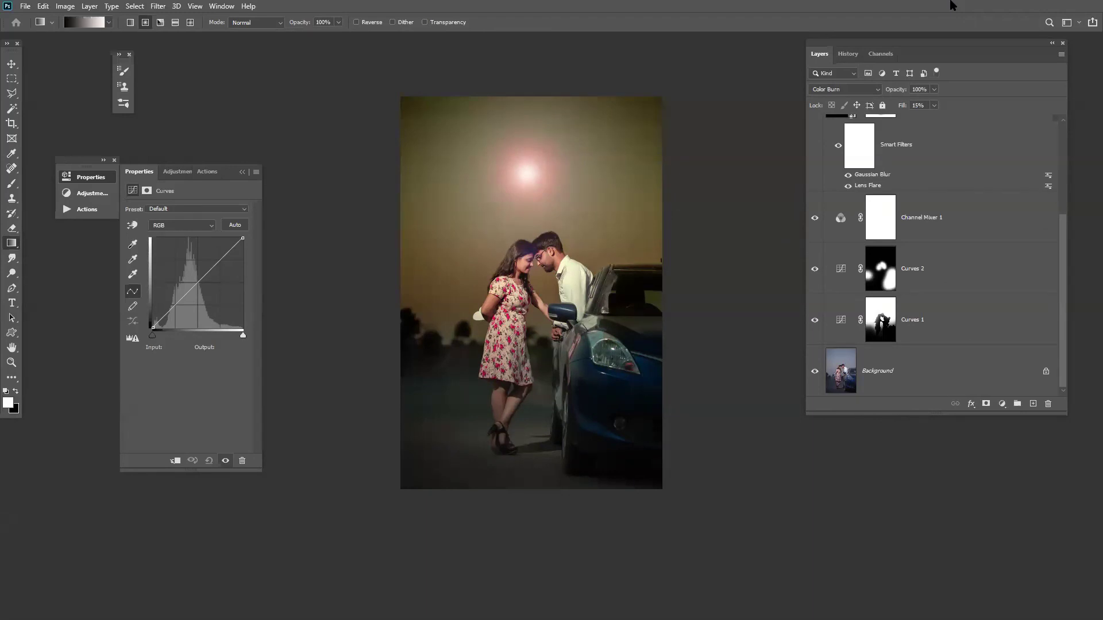
# - Delete all the adjustment and flare layers above the Background and close the photo without saving it
pyautogui.scroll(3, 953, 253)
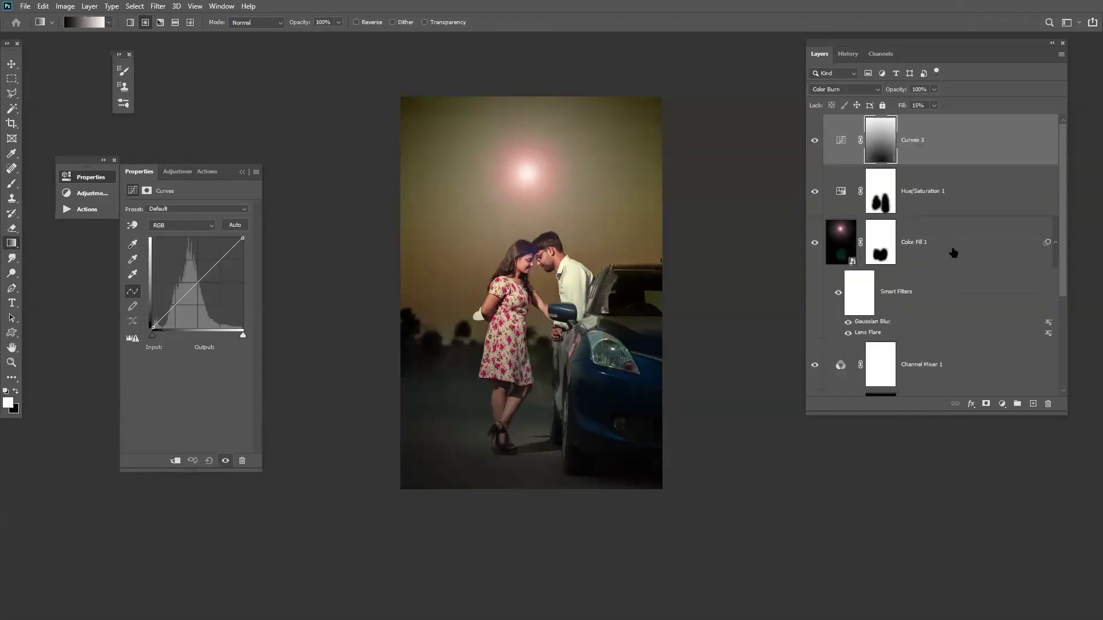
pyautogui.click(953, 253)
pyautogui.scroll(-3, 977, 287)
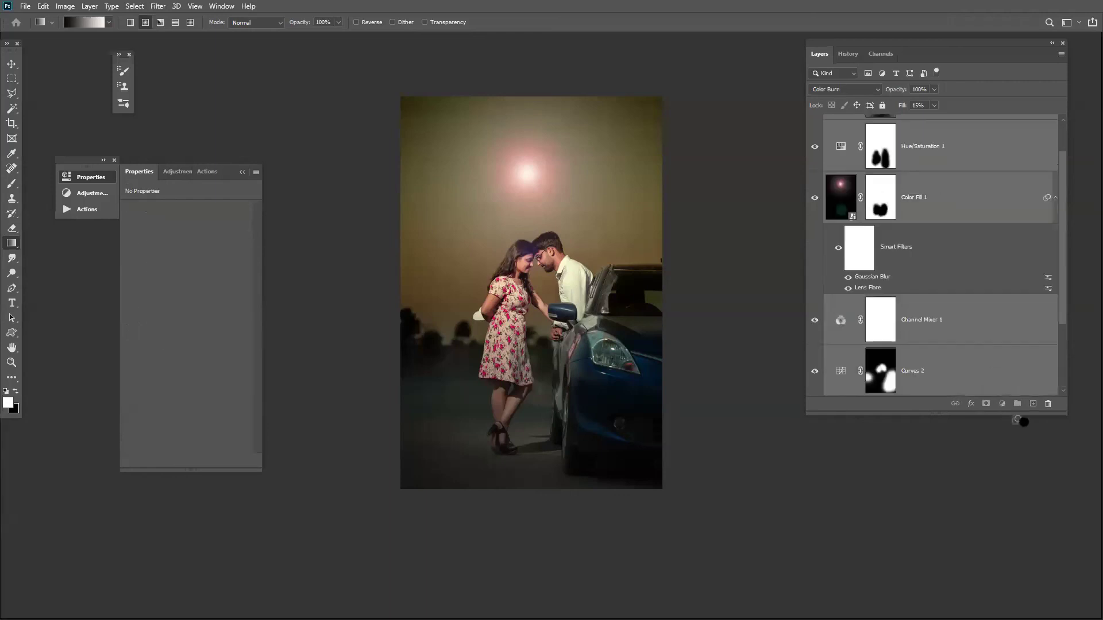
pyautogui.scroll(-2, 1018, 364)
pyautogui.click(1016, 361)
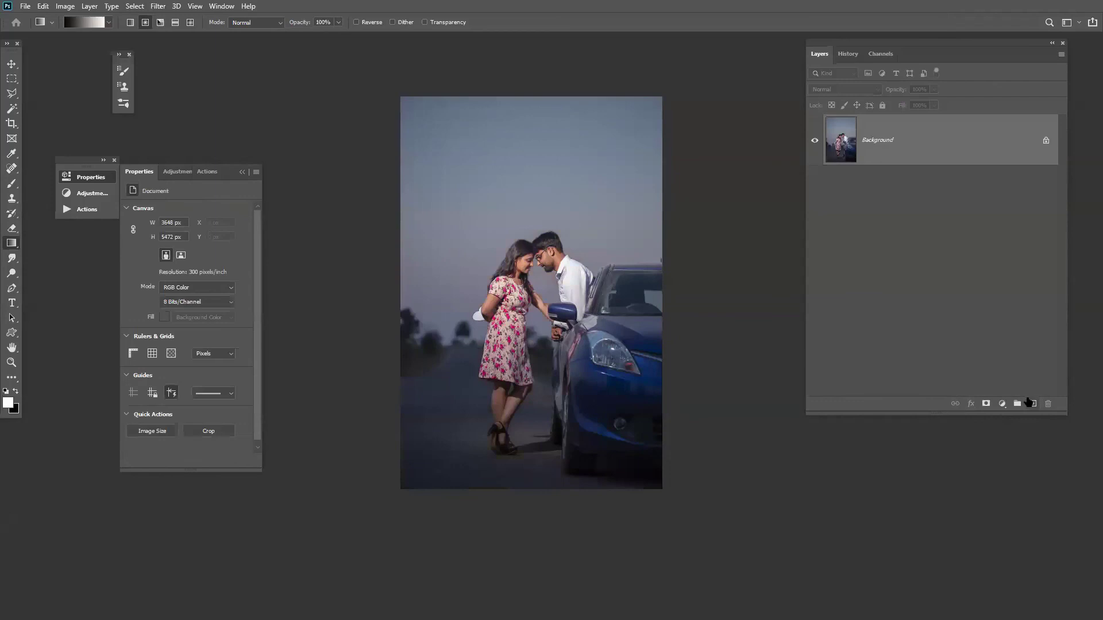
pyautogui.hotkey('ctrl', 'w')
pyautogui.press('Tab')
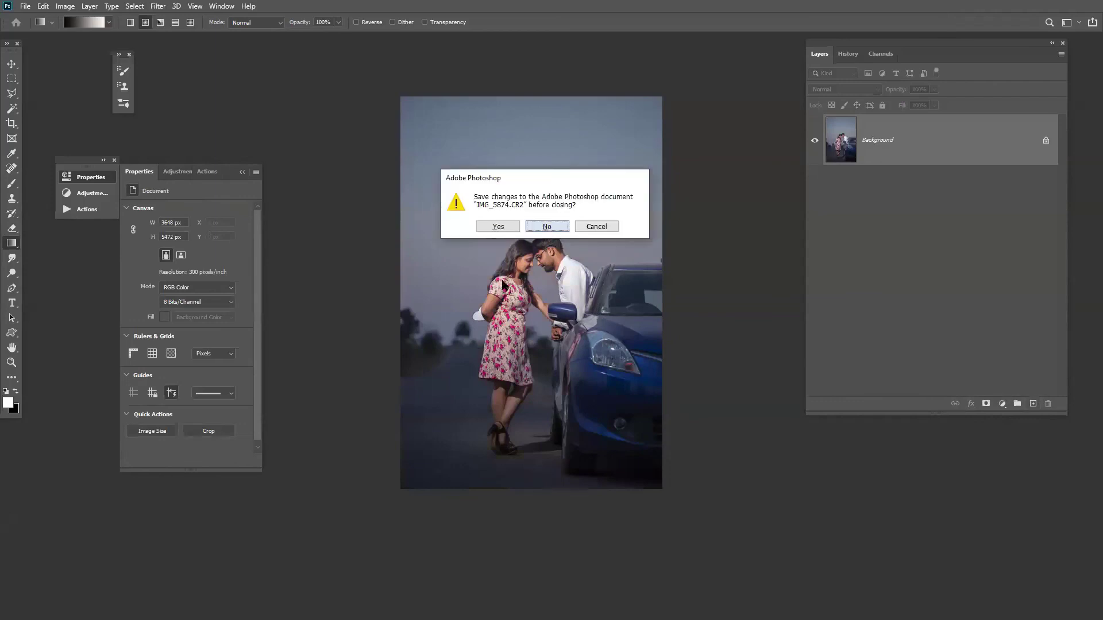
pyautogui.press('Return')
# - Open IMG_5047.CR2, rotated counterclockwise to portrait in Camera Raw, and place its document window clear of the panels
pyautogui.hotkey('ctrl', 'o')
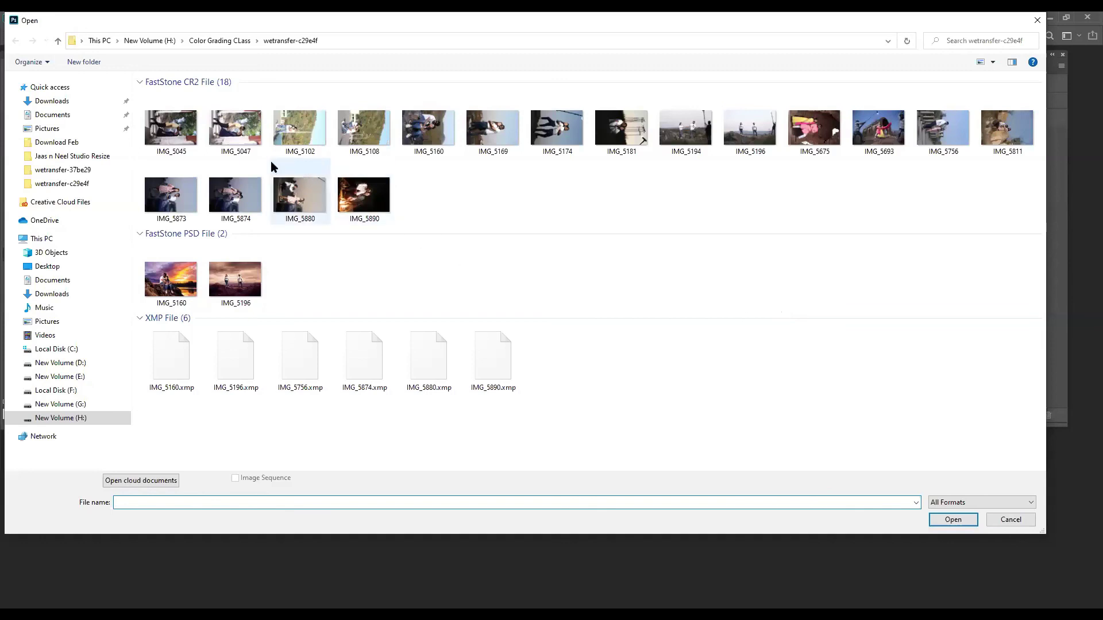
pyautogui.click(255, 138)
pyautogui.doubleClick(254, 138)
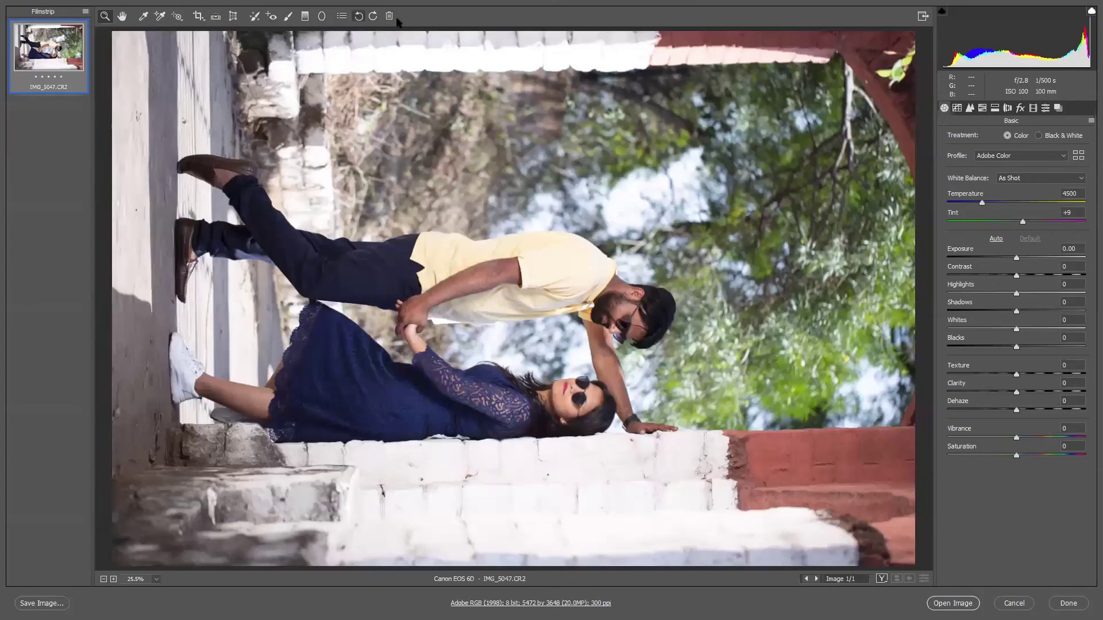
pyautogui.click(357, 16)
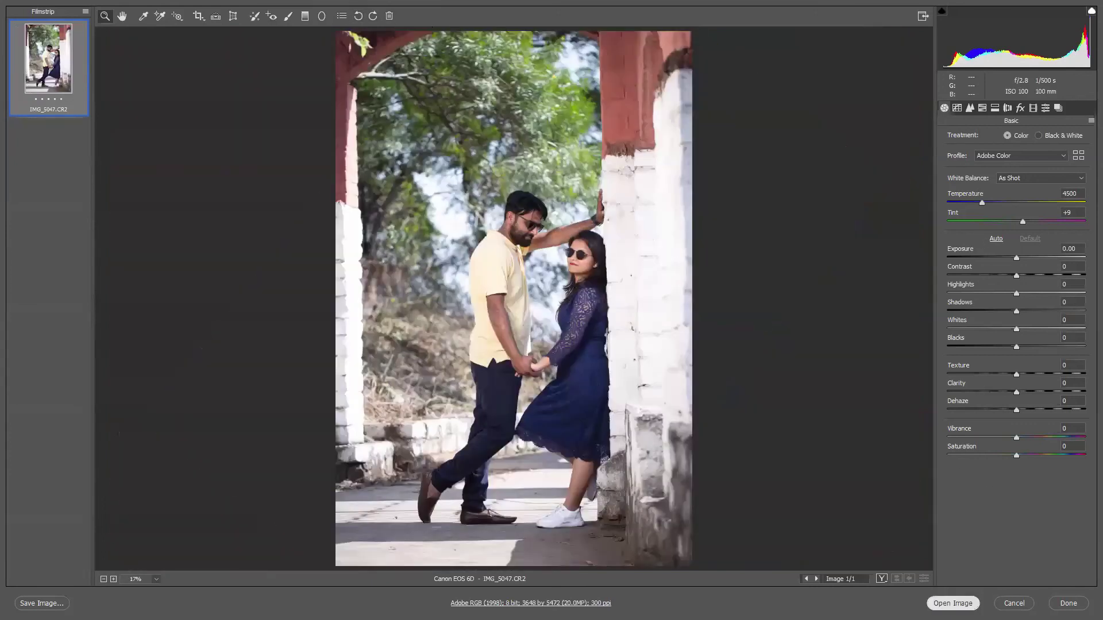
pyautogui.click(953, 603)
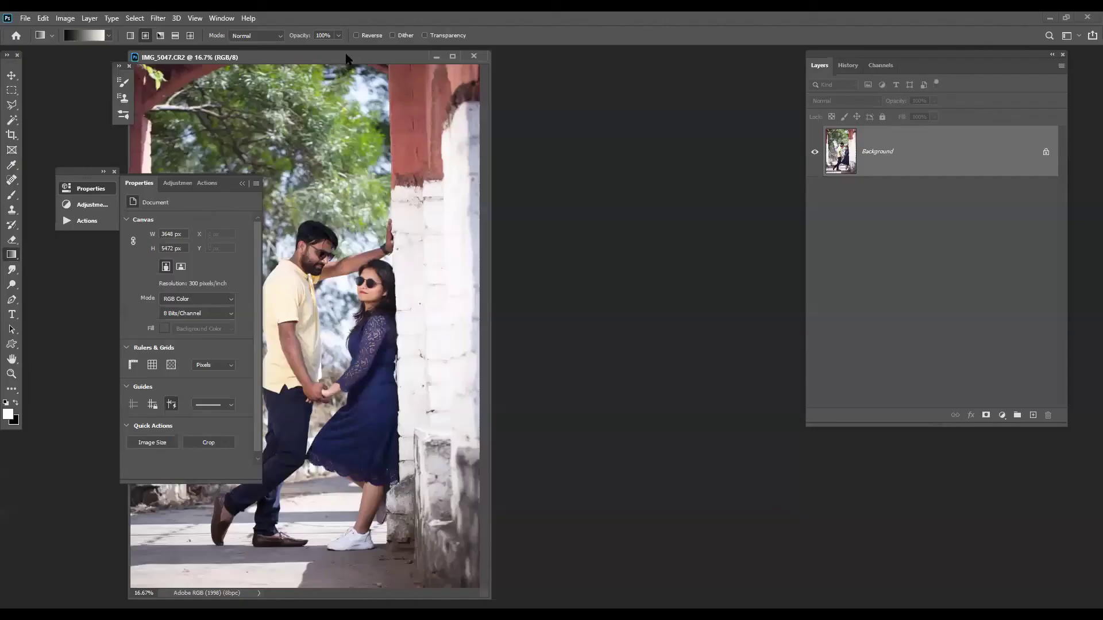
pyautogui.moveTo(347, 59); pyautogui.dragTo(671, 86)
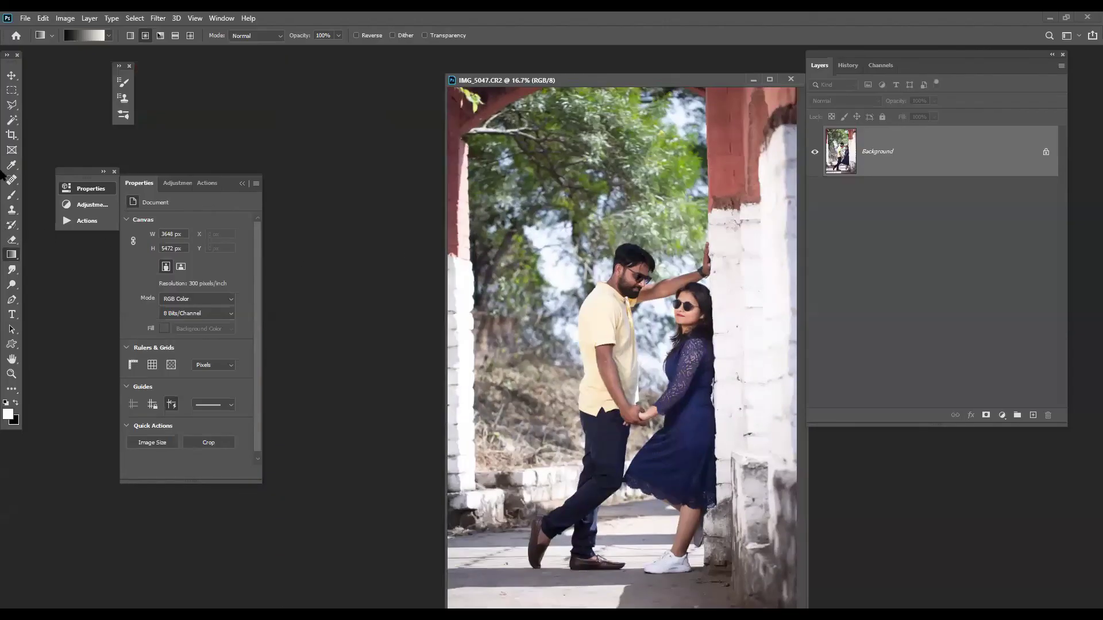
# - Add a Channel Mixer adjustment layer above the Background and set its blend mode to Multiply
pyautogui.click(14, 122)
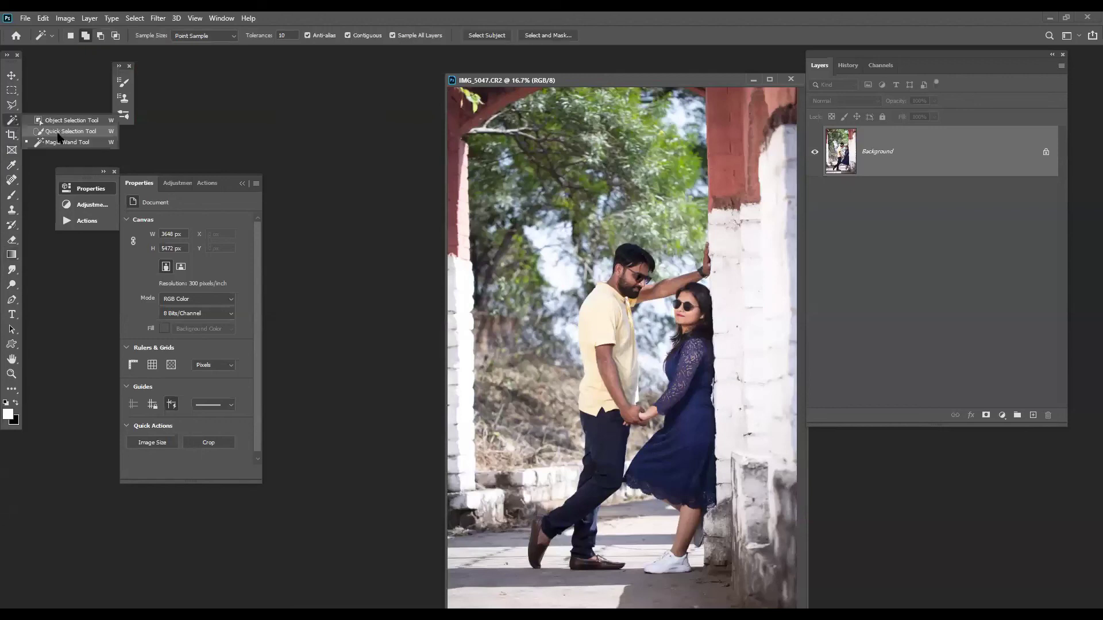
pyautogui.click(1001, 415)
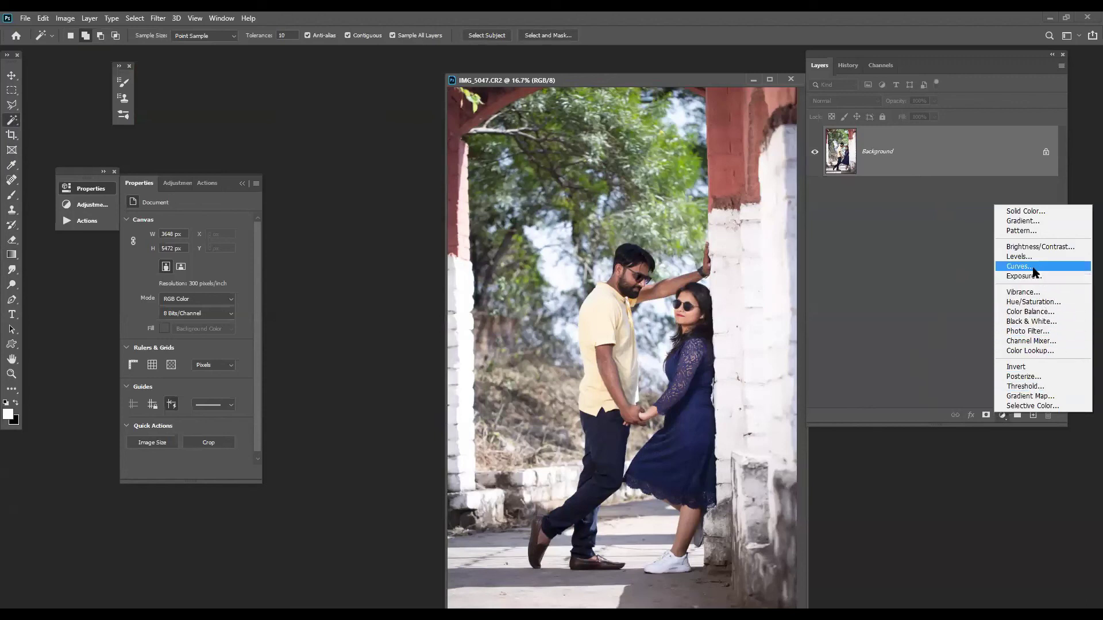
pyautogui.click(1030, 341)
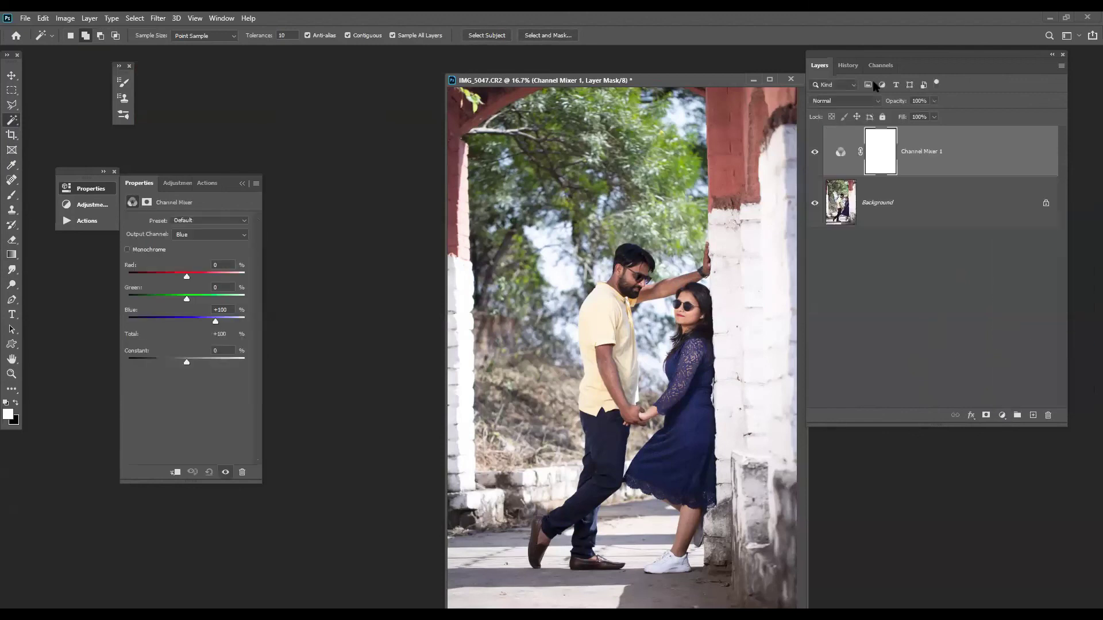
pyautogui.click(843, 100)
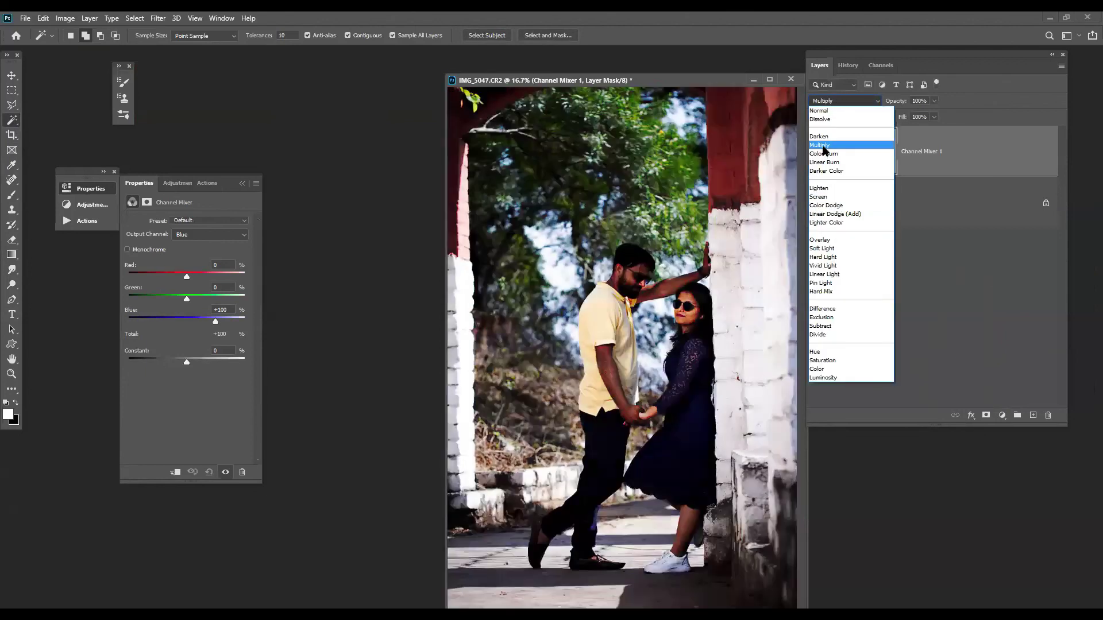
pyautogui.click(821, 145)
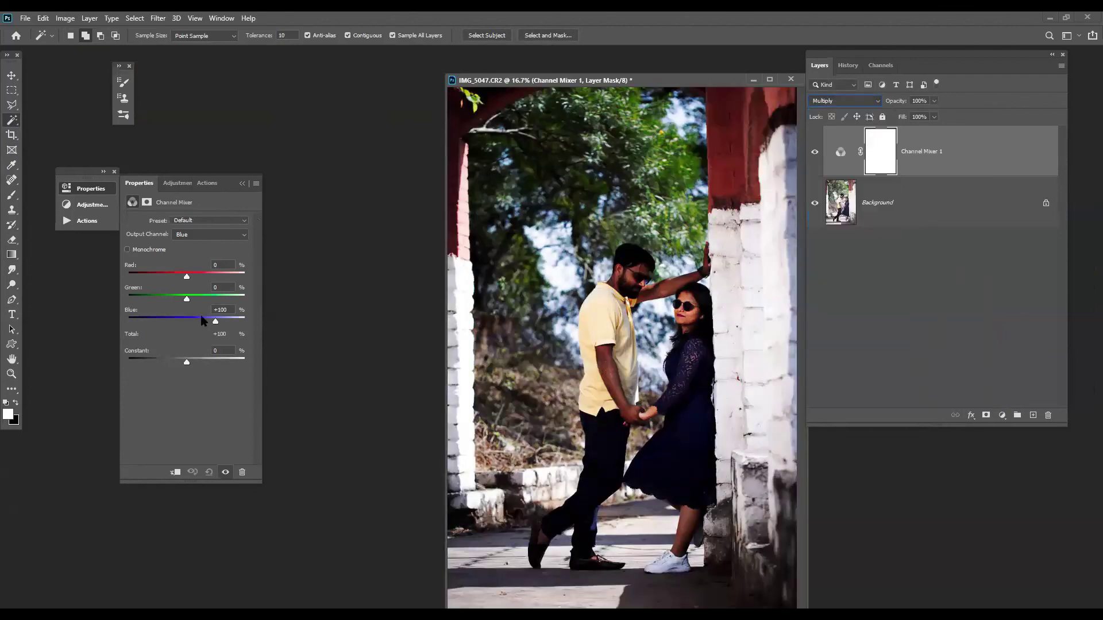
pyautogui.moveTo(216, 322)
pyautogui.mouseDown()
pyautogui.moveTo(225, 325)
pyautogui.moveTo(205, 327)
pyautogui.mouseUp()
pyautogui.moveTo(191, 277); pyautogui.dragTo(217, 284)
pyautogui.hotkey('ctrl', 'z')
pyautogui.click(212, 471)
# - Set the Channel Mixer's Red output channel to Red +101, Green -13 and Blue +34, keeping the Multiply blend mode
pyautogui.click(190, 235)
pyautogui.click(188, 245)
pyautogui.moveTo(188, 322); pyautogui.dragTo(182, 299)
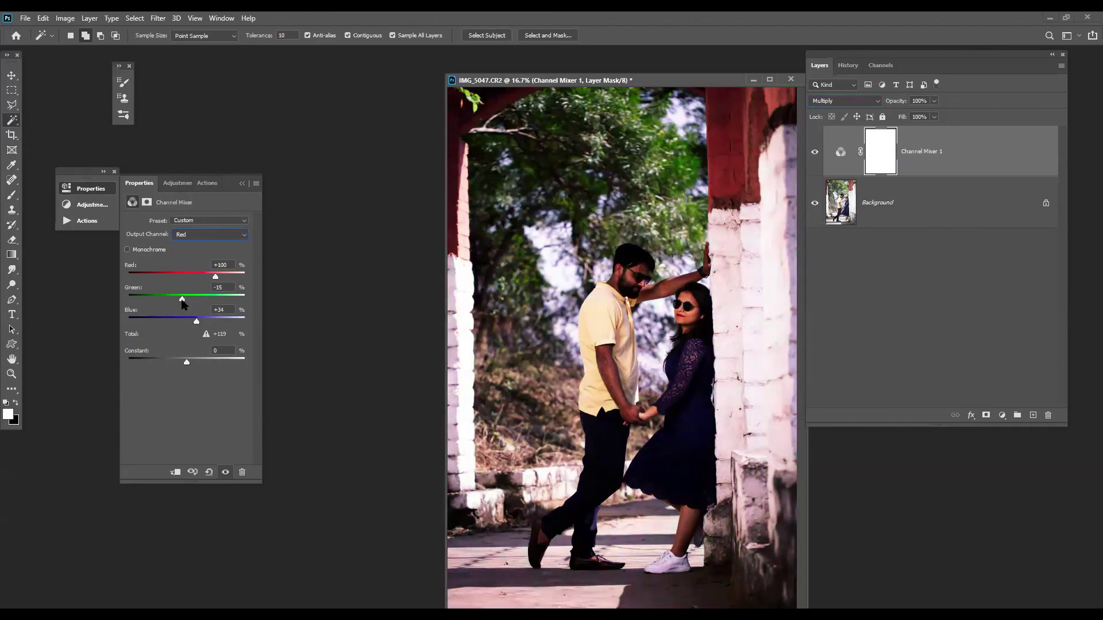
pyautogui.click(208, 276)
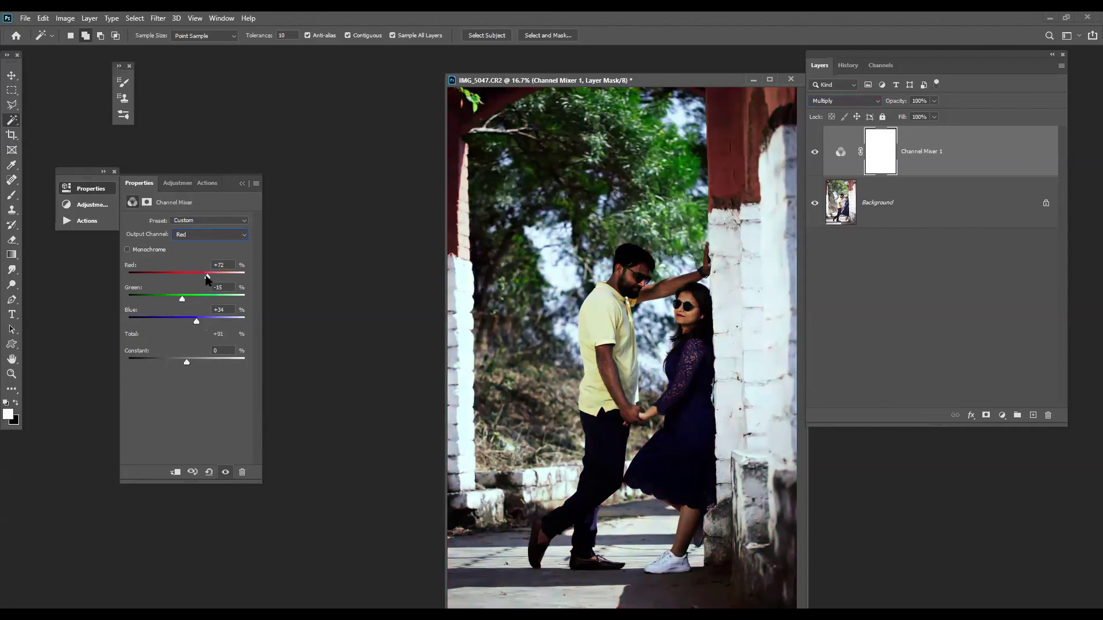
pyautogui.moveTo(207, 278); pyautogui.dragTo(183, 303)
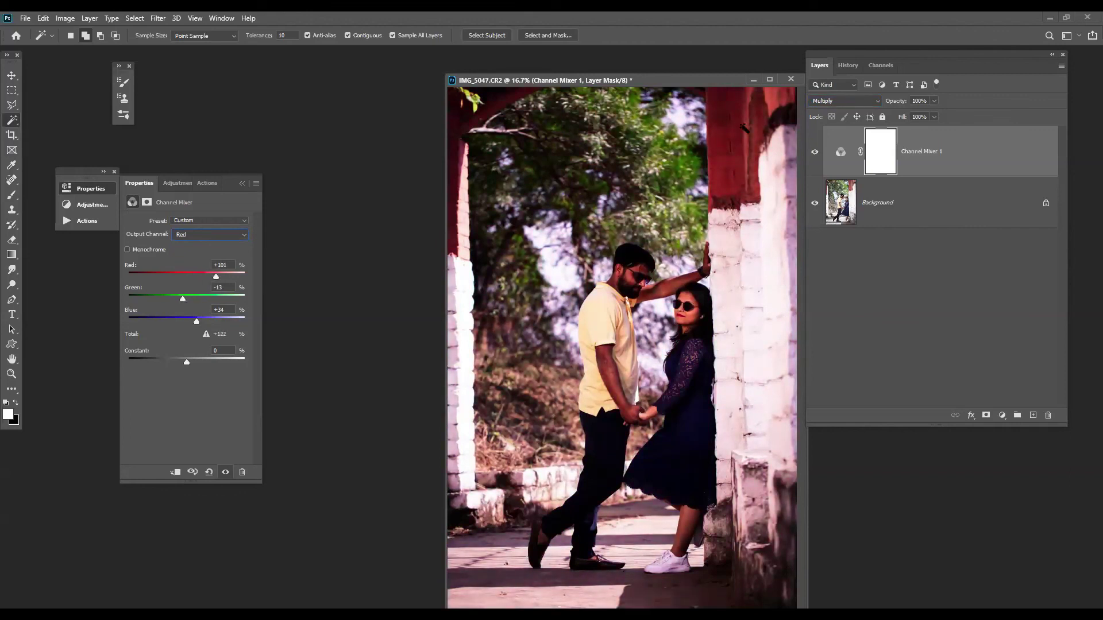
pyautogui.click(838, 102)
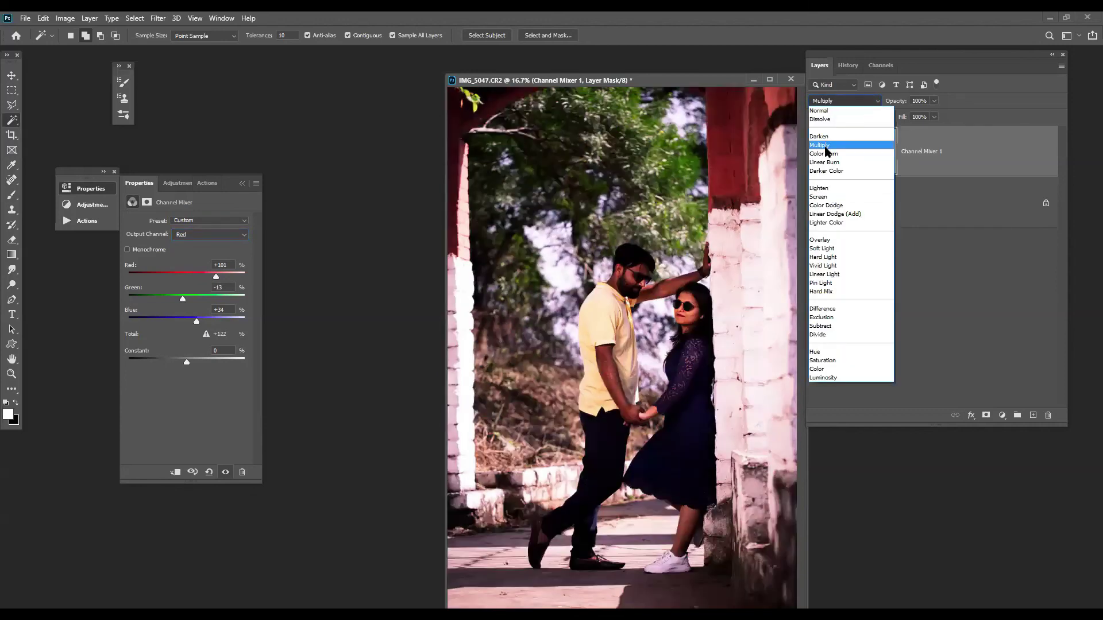
pyautogui.click(826, 148)
# - Invert the Channel Mixer mask to black and reveal the effect over the trees and hillside with a 700 px eraser
pyautogui.click(868, 161)
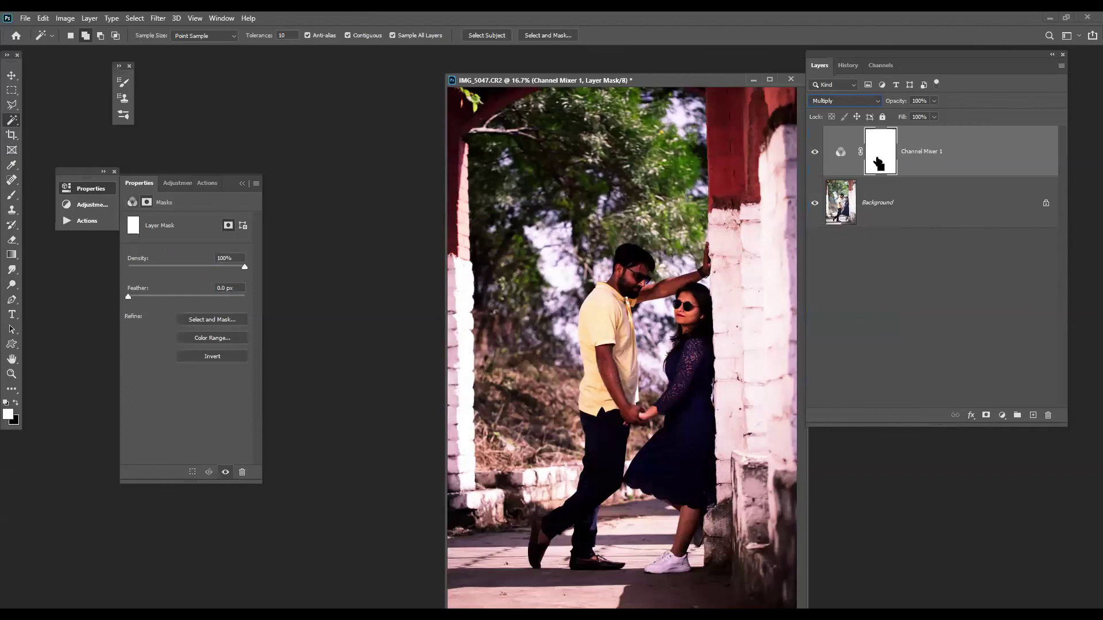
pyautogui.hotkey('ctrl', 'i')
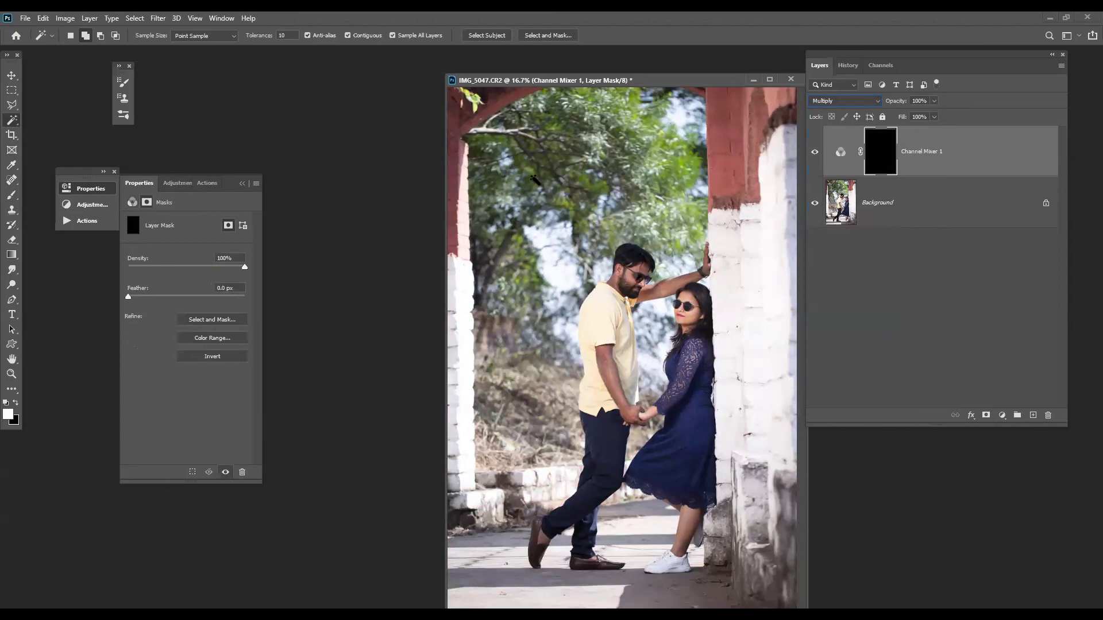
pyautogui.click(10, 182)
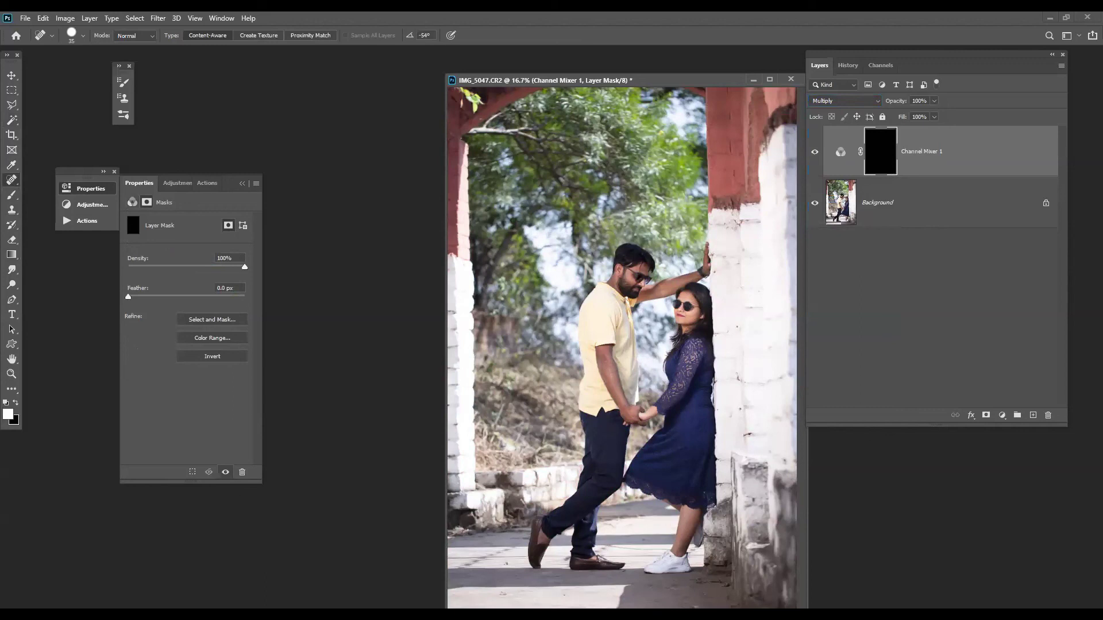
pyautogui.press('e')
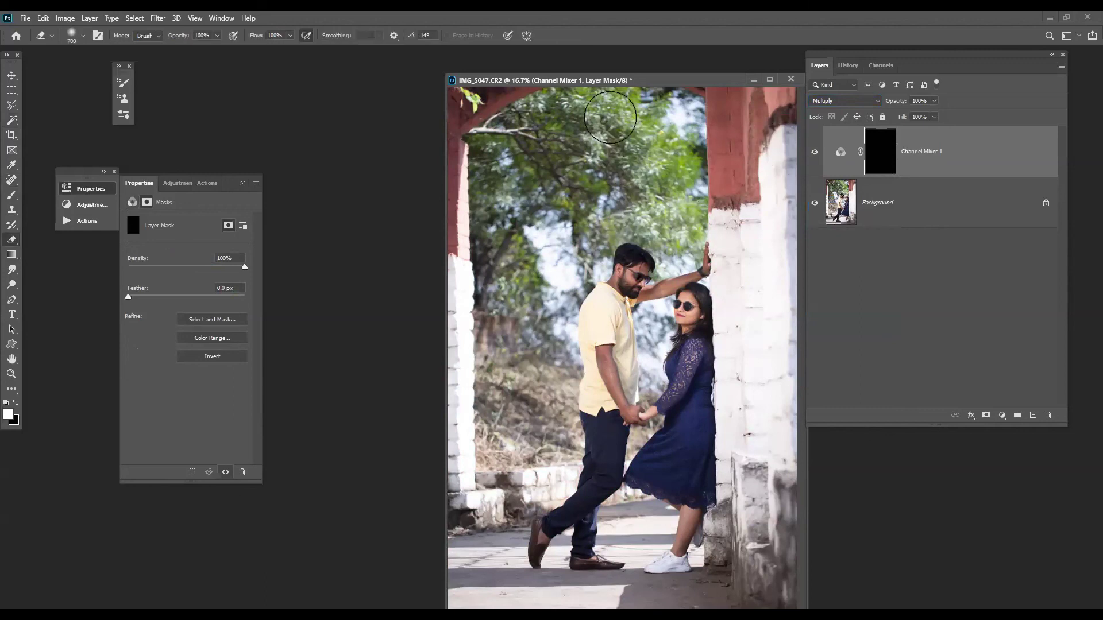
pyautogui.press('c')
pyautogui.press('x')
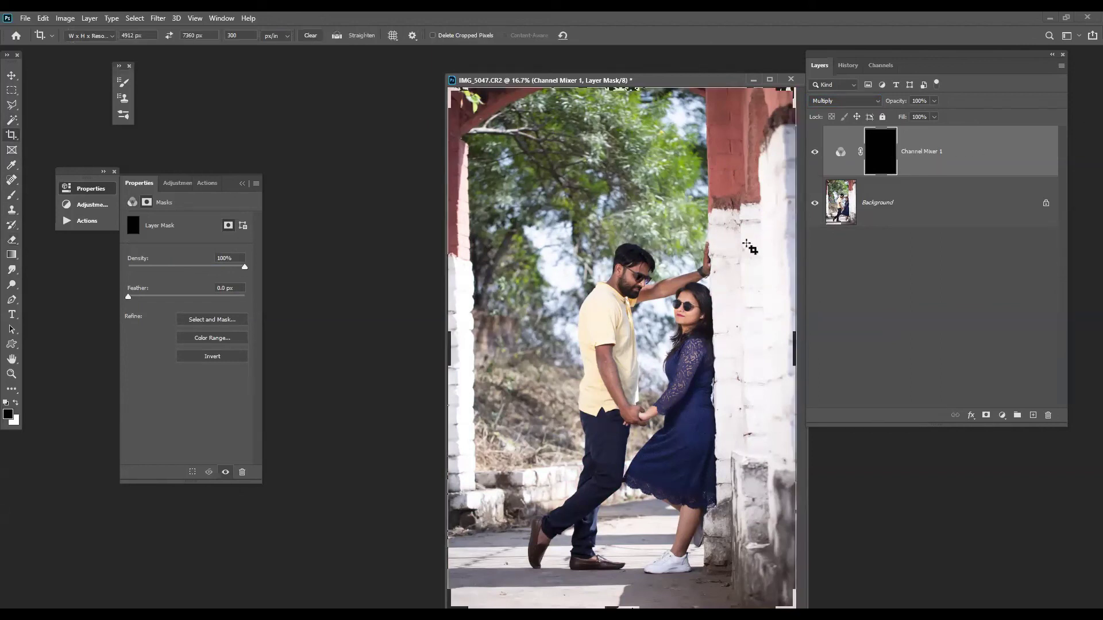
pyautogui.press('e')
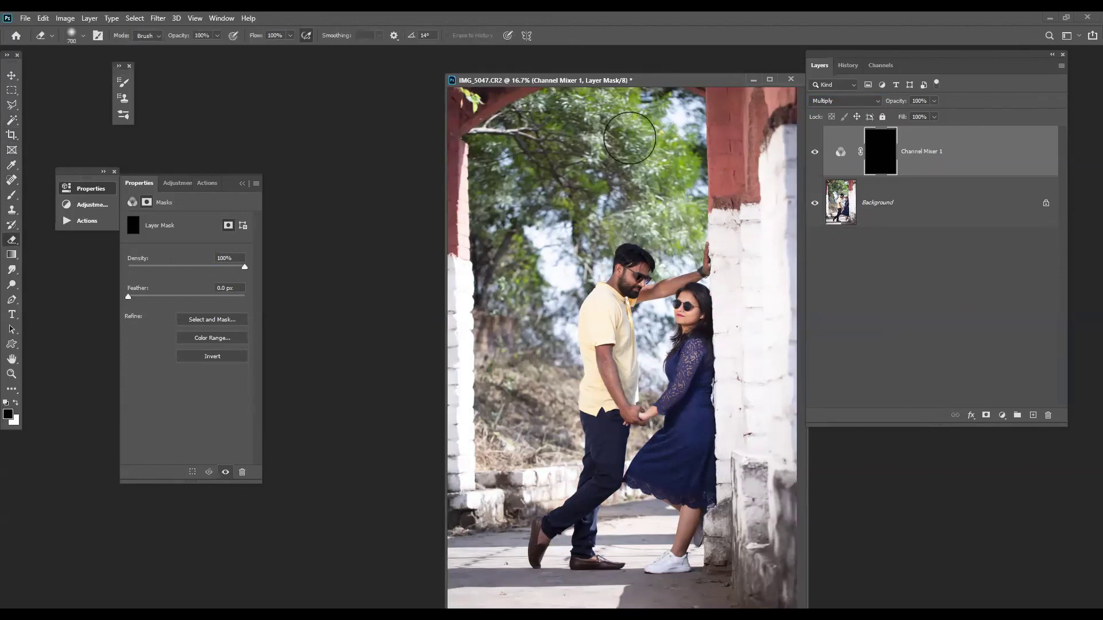
pyautogui.moveTo(581, 145)
pyautogui.mouseDown()
pyautogui.moveTo(634, 149)
pyautogui.moveTo(668, 130)
pyautogui.moveTo(627, 128)
pyautogui.moveTo(540, 186)
pyautogui.moveTo(505, 169)
pyautogui.moveTo(505, 354)
pyautogui.moveTo(533, 438)
pyautogui.moveTo(490, 370)
pyautogui.moveTo(518, 426)
pyautogui.moveTo(523, 316)
pyautogui.moveTo(541, 335)
pyautogui.moveTo(556, 263)
pyautogui.moveTo(540, 255)
pyautogui.moveTo(538, 191)
pyautogui.moveTo(584, 217)
pyautogui.moveTo(589, 257)
pyautogui.moveTo(660, 200)
pyautogui.moveTo(681, 256)
pyautogui.moveTo(652, 147)
pyautogui.moveTo(632, 131)
pyautogui.moveTo(561, 135)
pyautogui.moveTo(506, 268)
pyautogui.moveTo(539, 377)
pyautogui.moveTo(498, 426)
pyautogui.moveTo(538, 455)
pyautogui.moveTo(565, 402)
pyautogui.mouseUp()
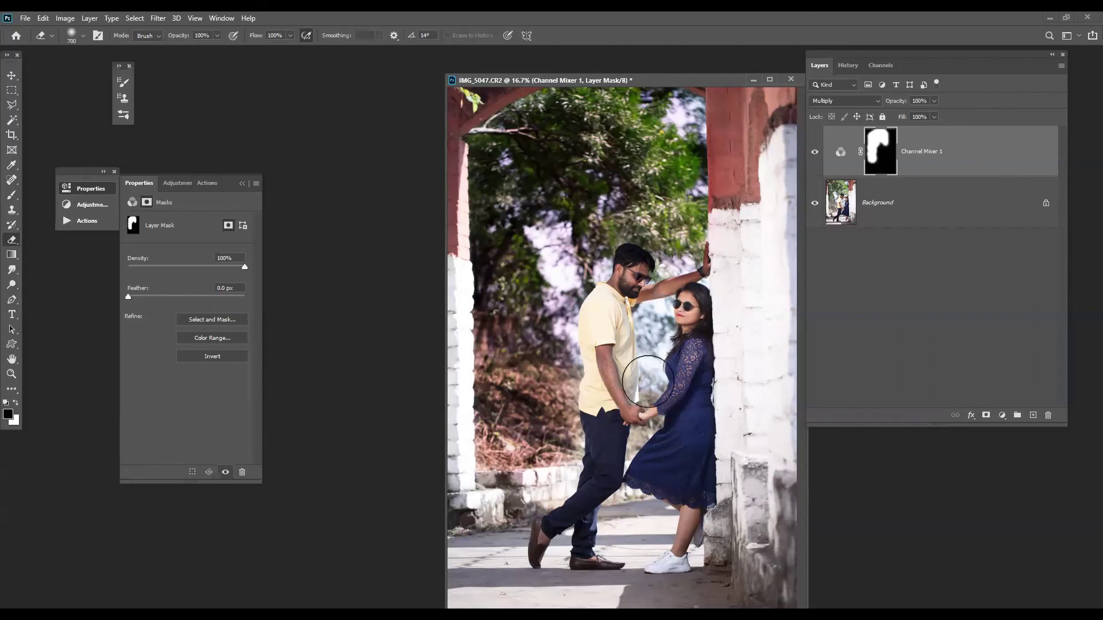
# - Duplicate the Background layer and hide the Channel Mixer layer
pyautogui.moveTo(1015, 213); pyautogui.dragTo(1023, 411)
pyautogui.click(813, 152)
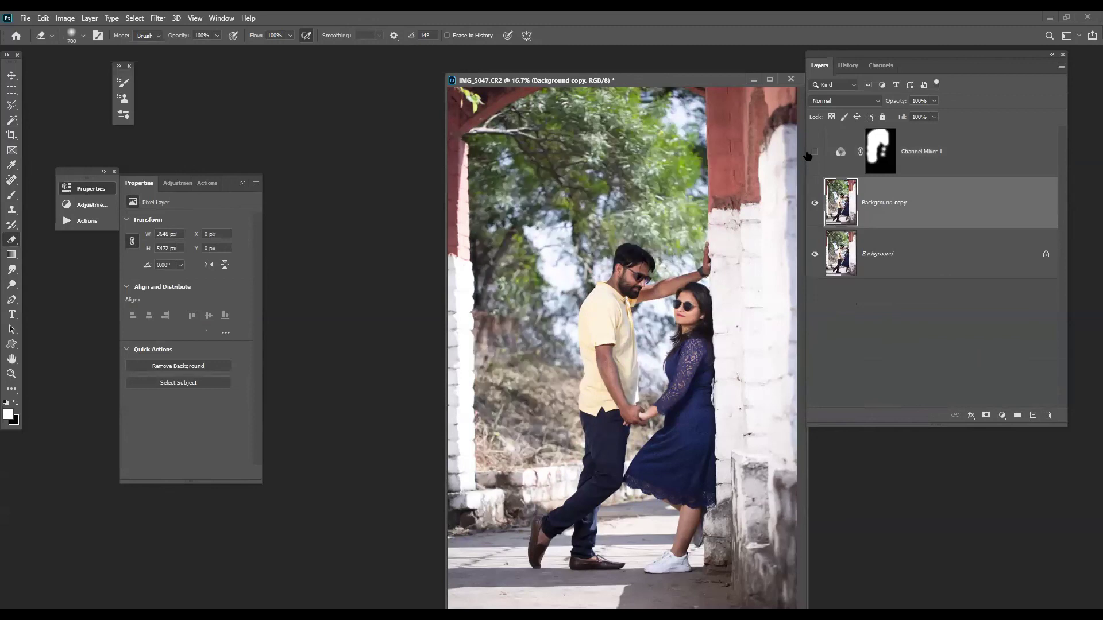
# - Open Field Blur on the Background copy layer and place two pins over the upper trees, the second with 17 px blur
pyautogui.hotkey('ctrl', '+')
pyautogui.hotkey('ctrl', '+')
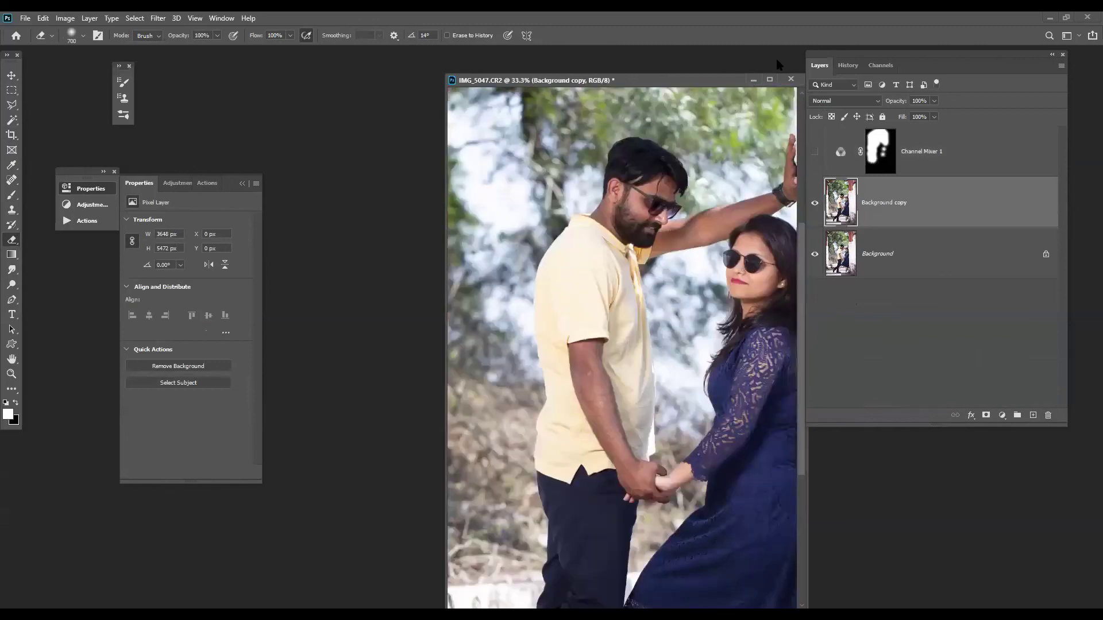
pyautogui.click(769, 80)
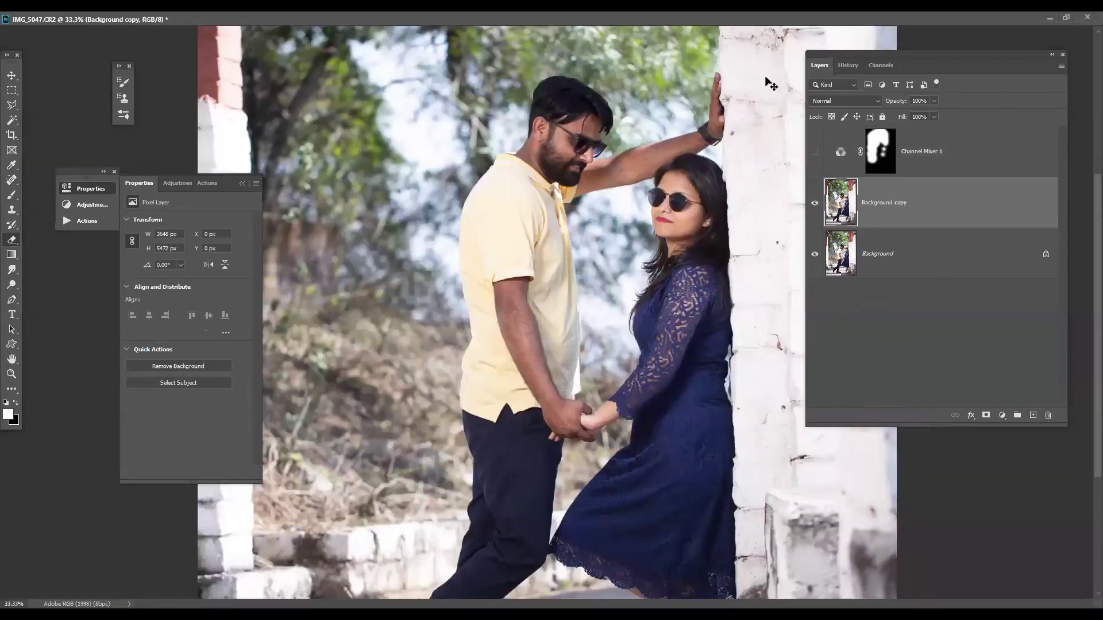
pyautogui.hotkey('ctrl', '-')
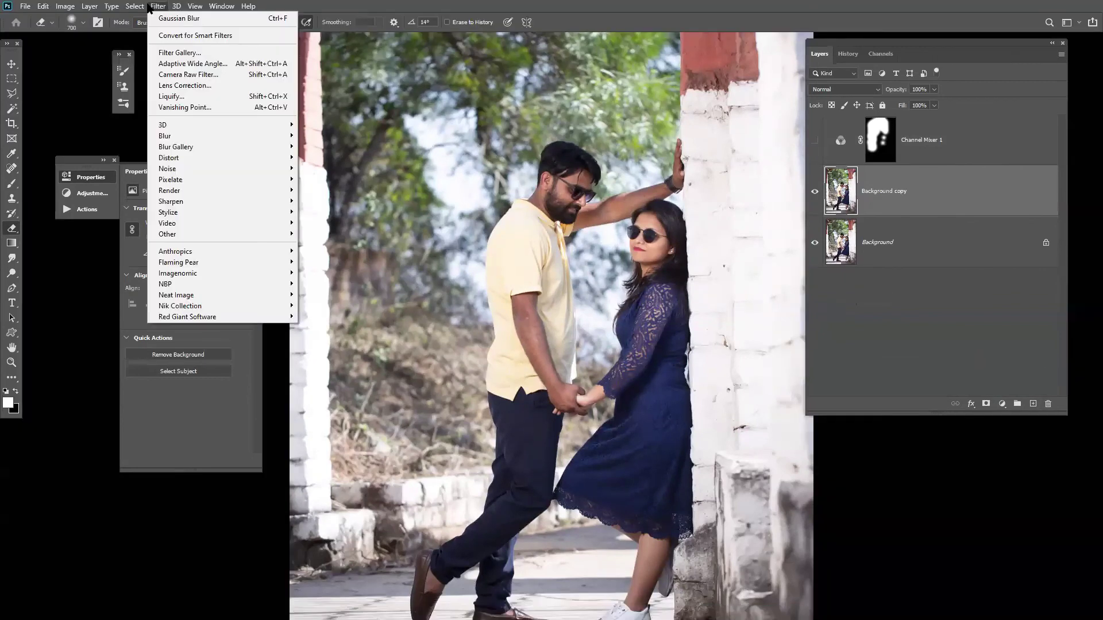
pyautogui.click(158, 6)
pyautogui.moveTo(236, 140)
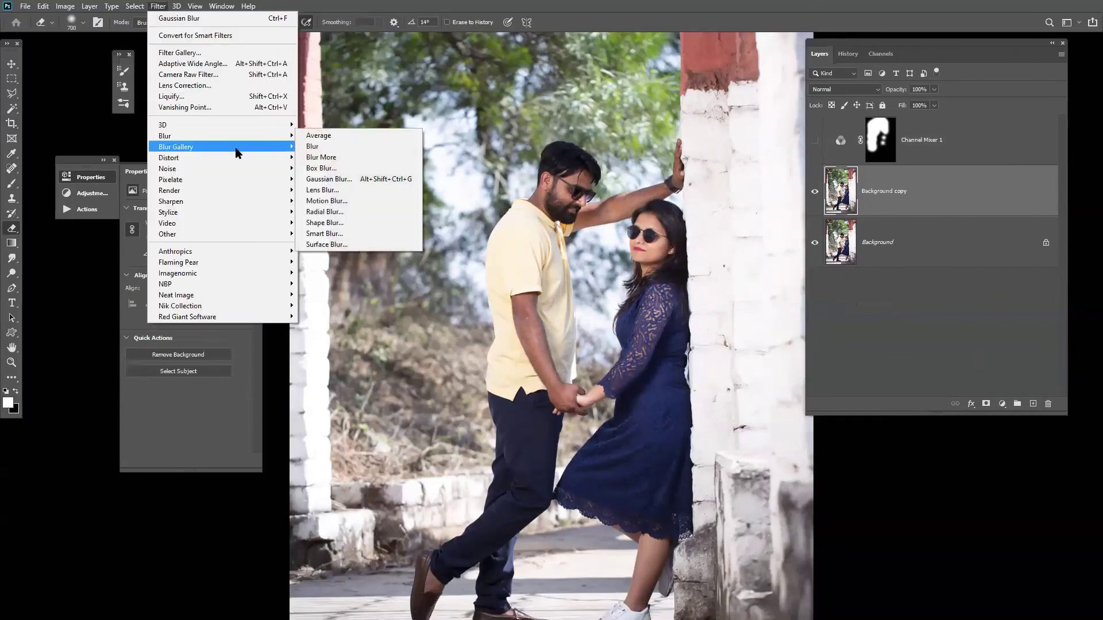
pyautogui.click(327, 147)
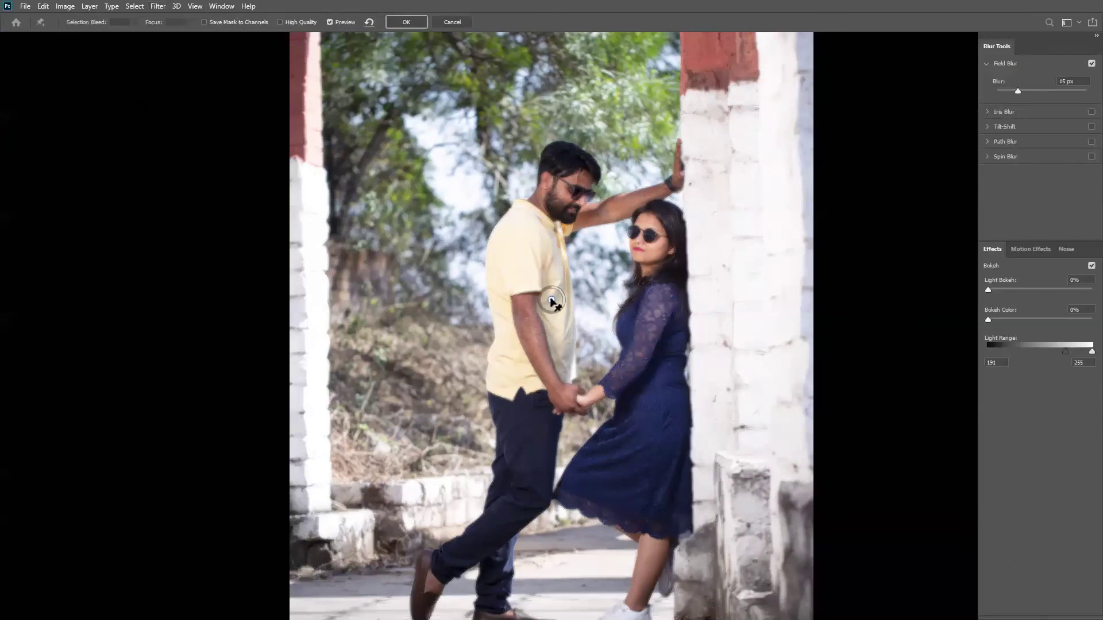
pyautogui.moveTo(552, 299); pyautogui.dragTo(377, 74)
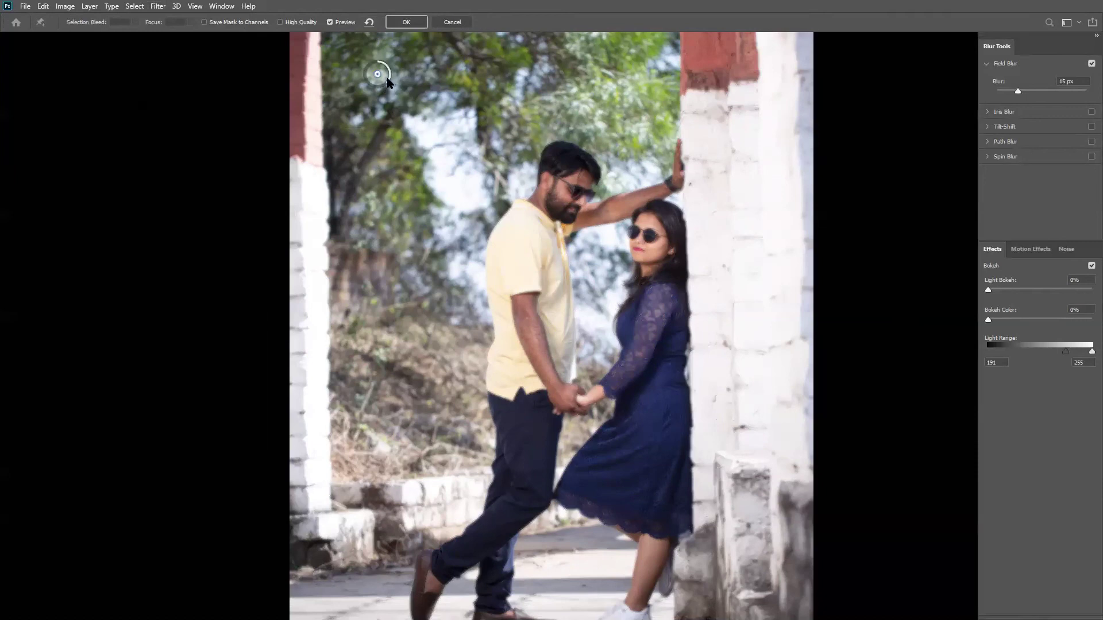
pyautogui.moveTo(386, 82); pyautogui.dragTo(399, 71)
pyautogui.click(540, 49)
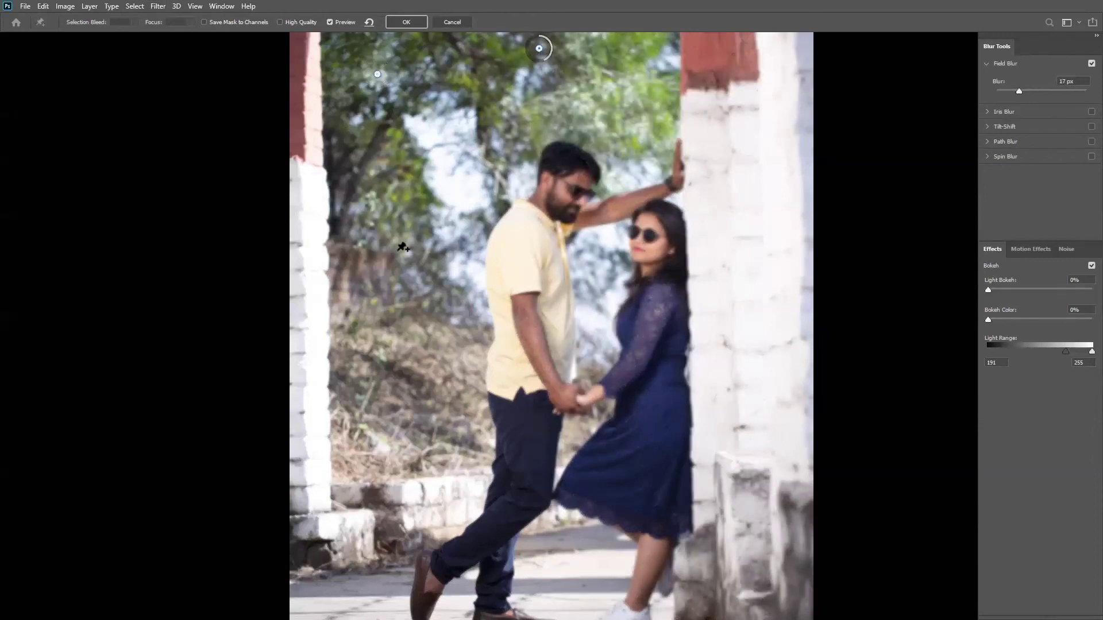
# - Add Field Blur pins at 25 px on the lower trees, 15 px on the dry grass and 15 px between the couple, and apply the blur
pyautogui.scroll(1, 403, 247)
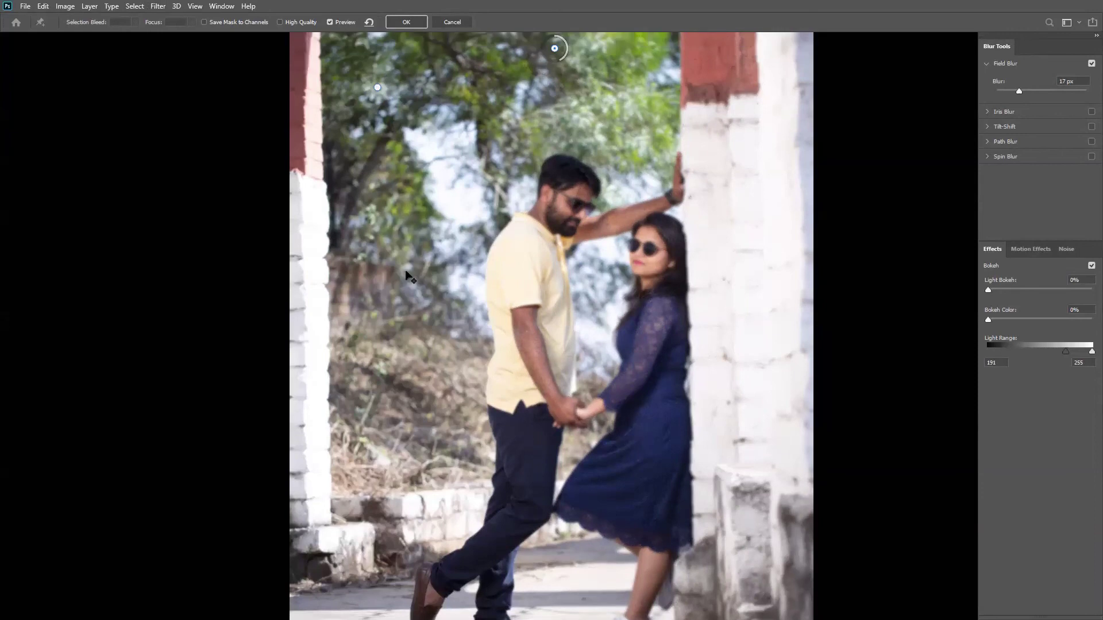
pyautogui.click(368, 237)
pyautogui.moveTo(376, 252); pyautogui.dragTo(428, 427)
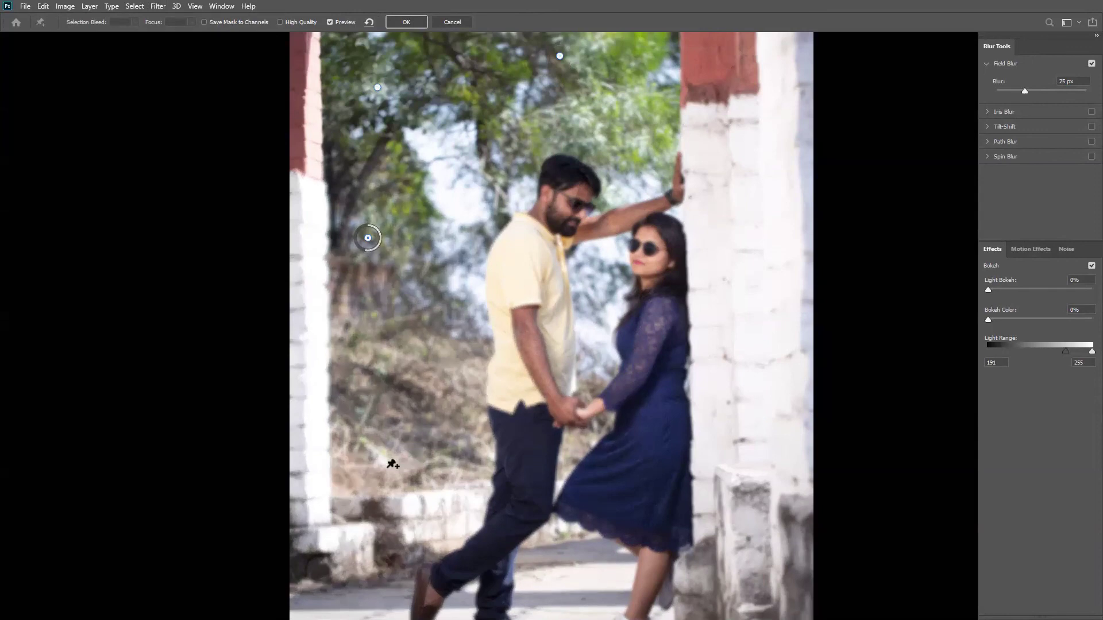
pyautogui.click(388, 466)
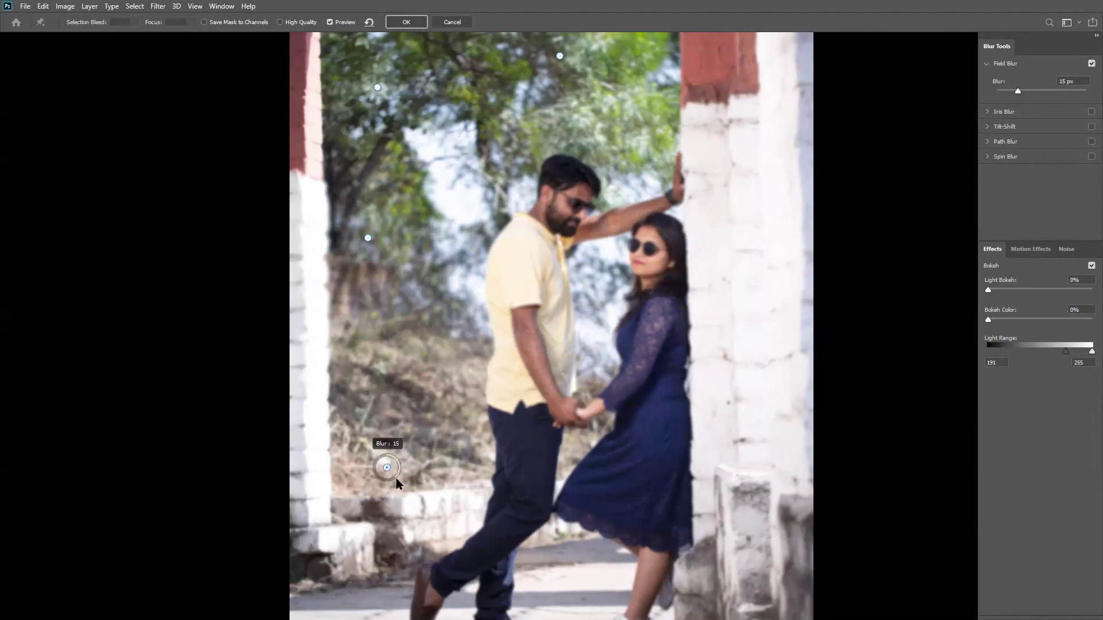
pyautogui.click(595, 292)
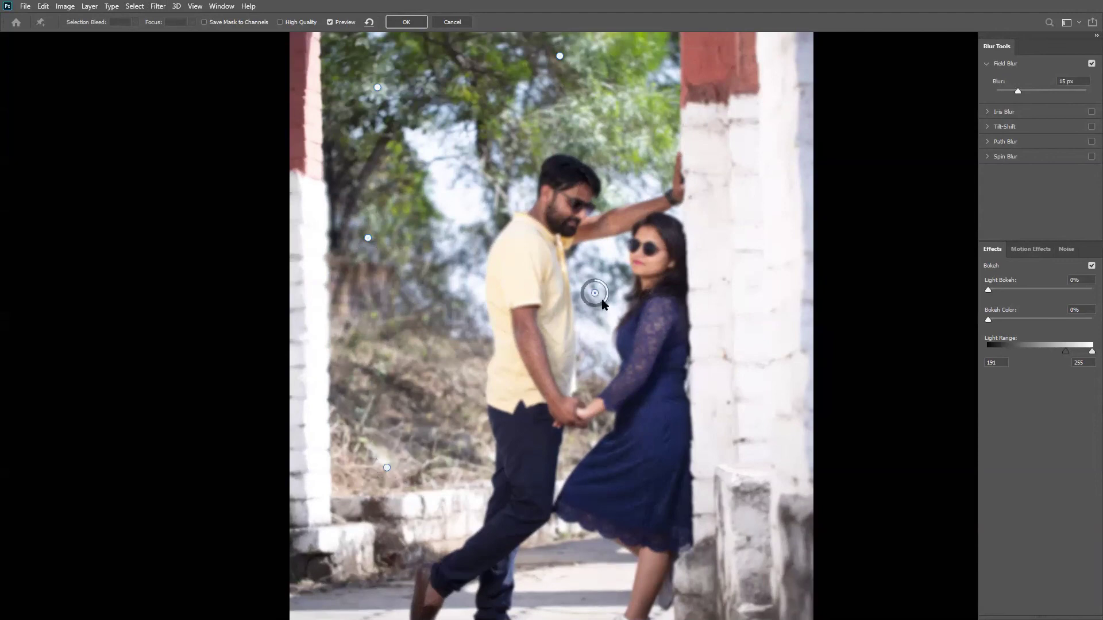
pyautogui.press('Return')
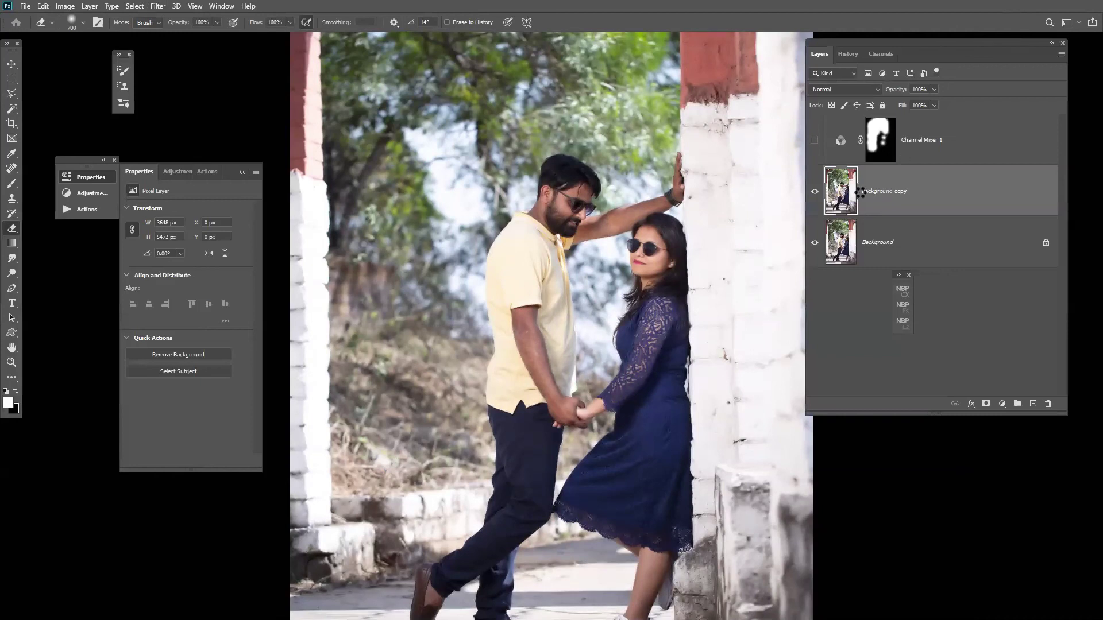
# - Select the couple with Select Subject, invert the selection and mask the Background copy layer with it
pyautogui.press('w')
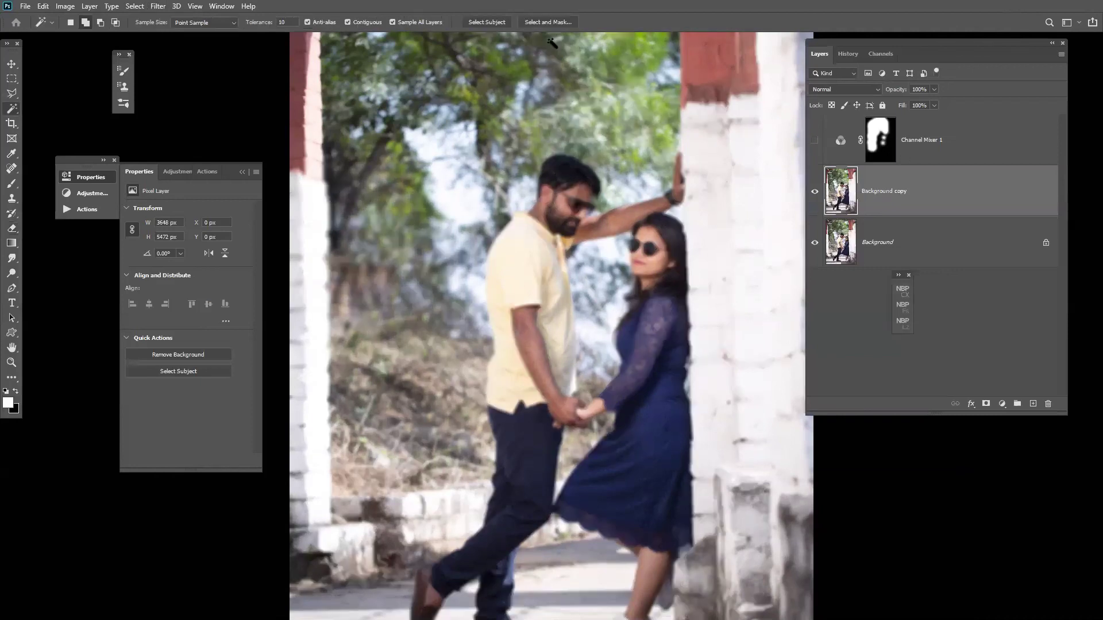
pyautogui.click(487, 22)
pyautogui.moveTo(957, 202); pyautogui.dragTo(1032, 404)
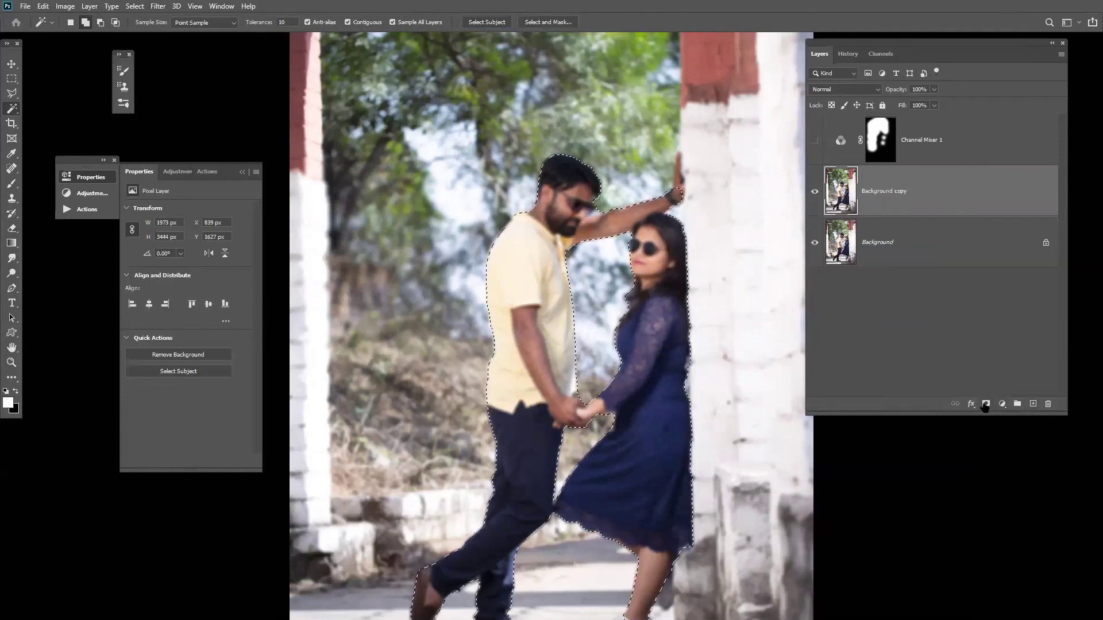
pyautogui.click(985, 404)
pyautogui.hotkey('ctrl', 'z')
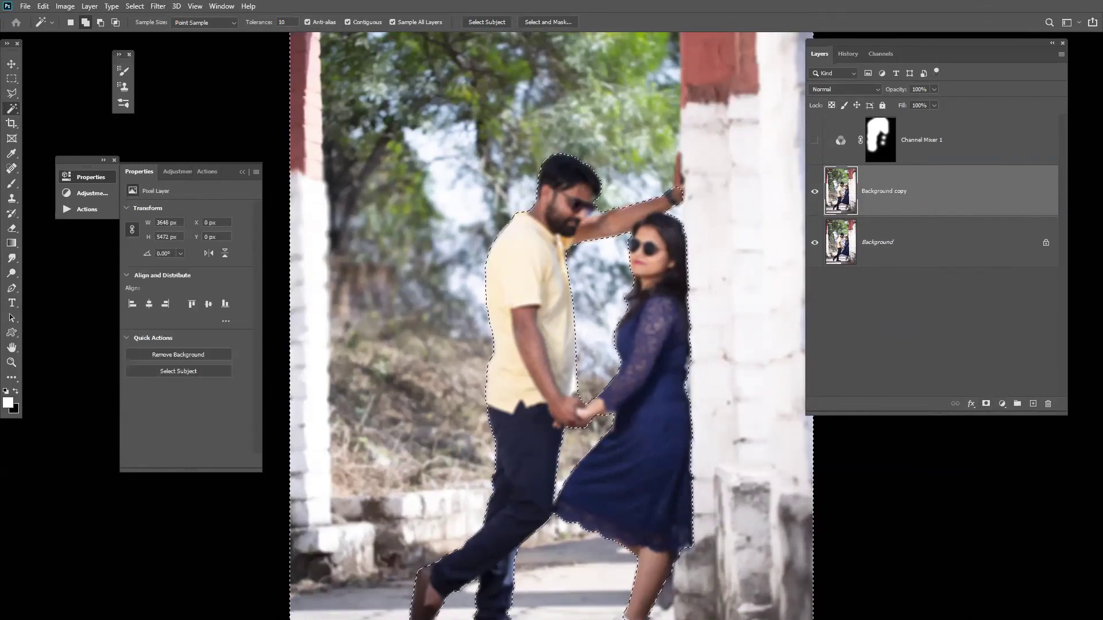
pyautogui.click(985, 404)
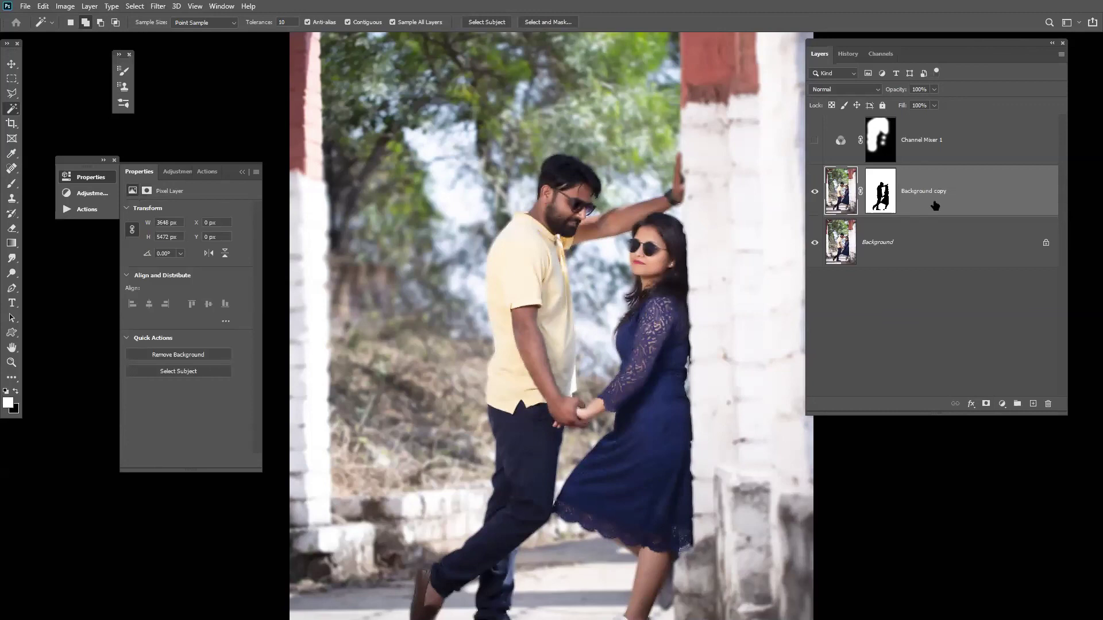
# - Erase the blurred Background copy over the white pillar beside the woman with a soft eraser of about 900 px
pyautogui.hotkey('ctrl', '2')
pyautogui.press('e')
pyautogui.press('x')
pyautogui.press('[')
pyautogui.press('[')
pyautogui.press('[')
pyautogui.press('[')
pyautogui.press('[')
pyautogui.press('[')
pyautogui.press('[')
pyautogui.press('[')
pyautogui.press('[')
pyautogui.press('[')
pyautogui.press('[')
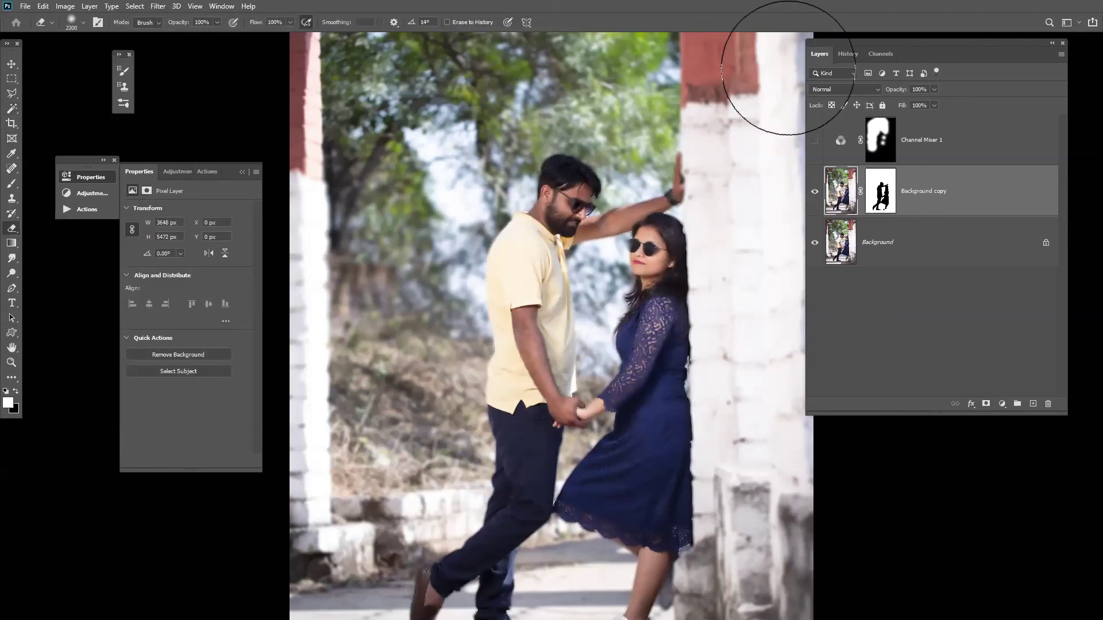
pyautogui.press(']')
pyautogui.press(']')
pyautogui.press(']')
pyautogui.press(']')
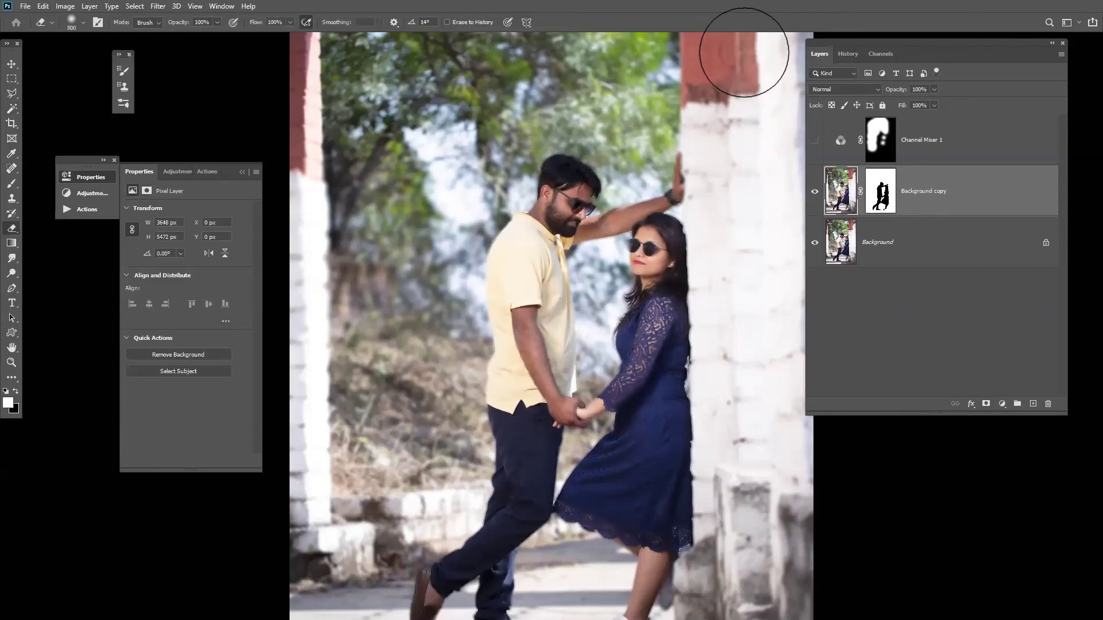
pyautogui.moveTo(764, 468); pyautogui.dragTo(770, 401)
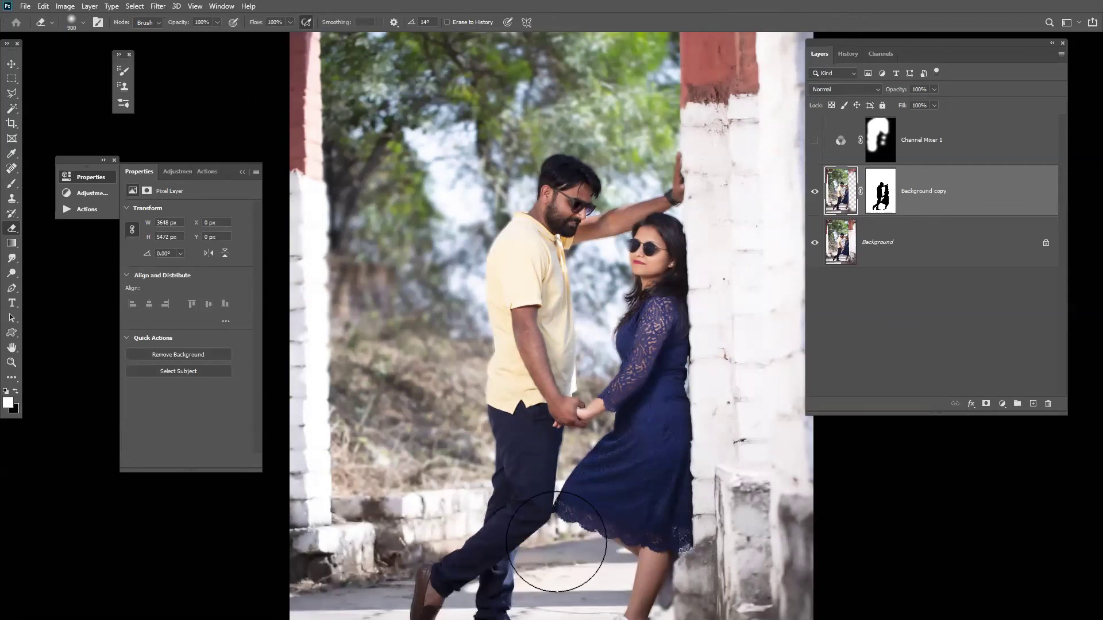
# - Erase the blurred copy over the foreground ground, and refine around the woman's hair with an eraser reduced to 150 px
pyautogui.press('[')
pyautogui.press('[')
pyautogui.press('[')
pyautogui.press('[')
pyautogui.press('[')
pyautogui.press('[')
pyautogui.press('[')
pyautogui.press('[')
pyautogui.press('[')
pyautogui.press('[')
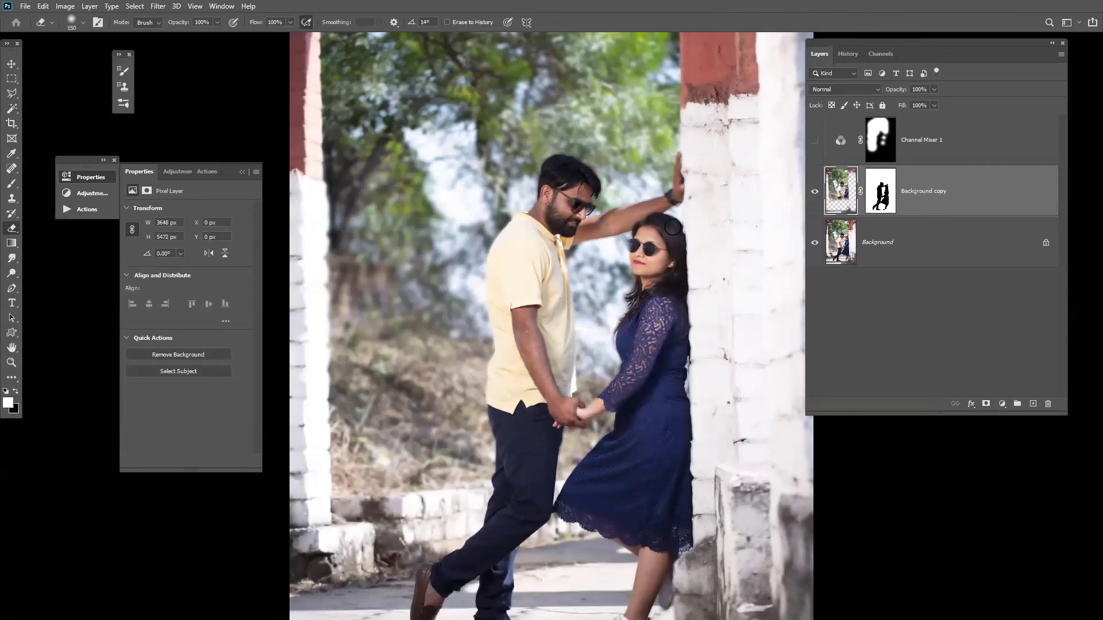
pyautogui.press(']')
pyautogui.press(']')
pyautogui.press(']')
# - Set the Background copy layer's opacity to 50%
pyautogui.click(920, 90)
pyautogui.write('5')
pyautogui.press('Delete')
pyautogui.press('Return')
pyautogui.press('v')
pyautogui.hotkey('ctrl', '-')
pyautogui.hotkey('ctrl', '-')
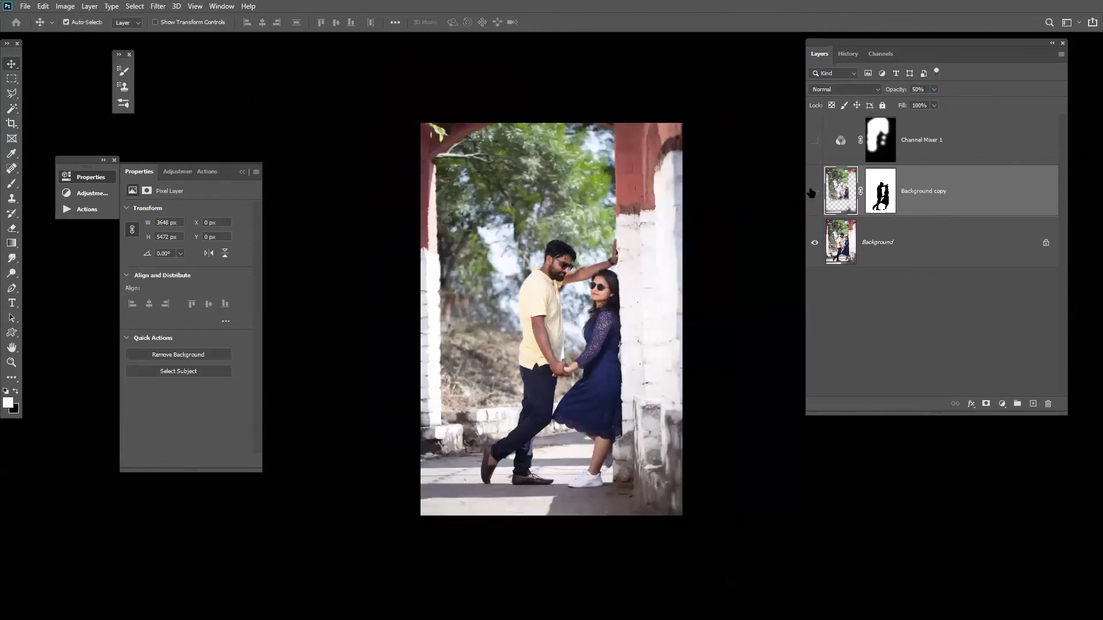
# - Show the Channel Mixer layer again and set its fill to 50%
pyautogui.click(814, 141)
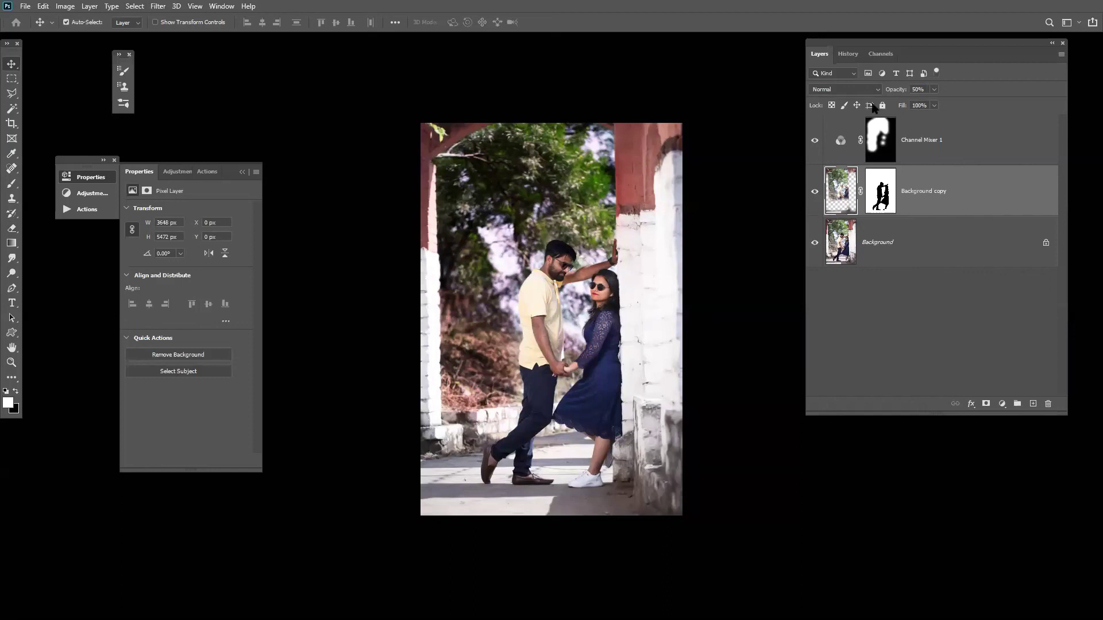
pyautogui.click(959, 144)
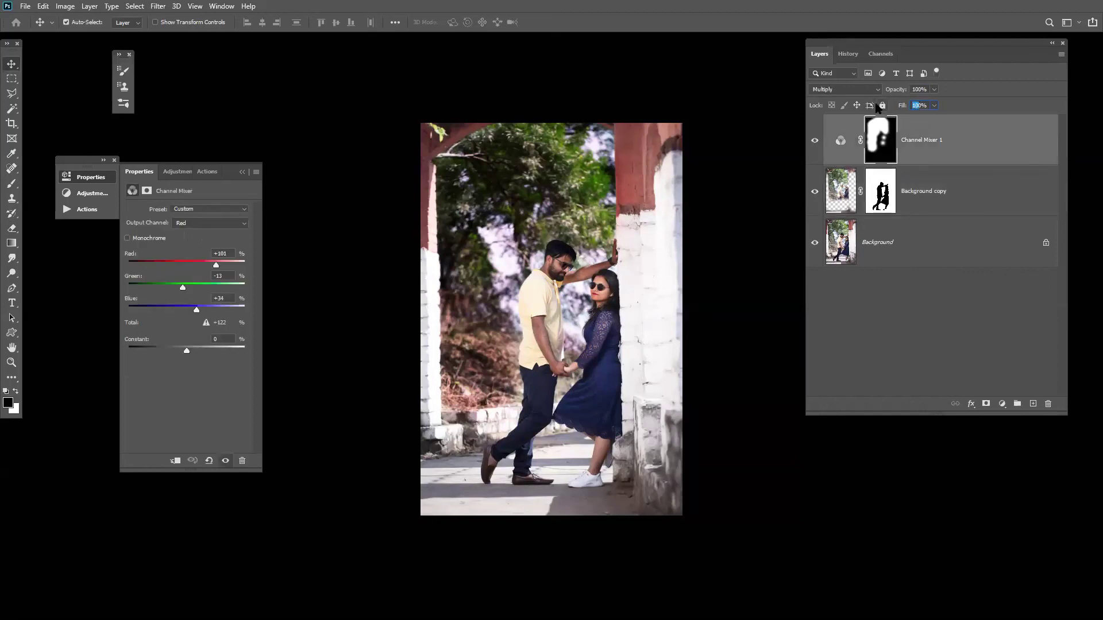
pyautogui.write('50')
pyautogui.hotkey('ctrl', '+')
pyautogui.hotkey('ctrl', '+')
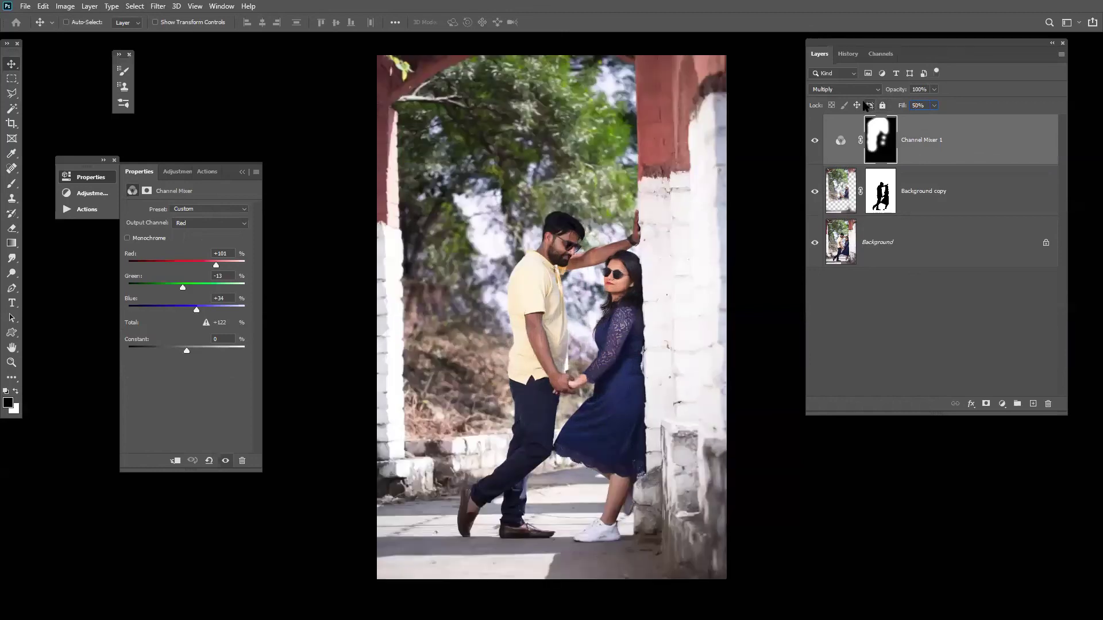
# - Add a Gradient Map adjustment layer on top, blended as Soft Light with 30% fill
pyautogui.click(1003, 404)
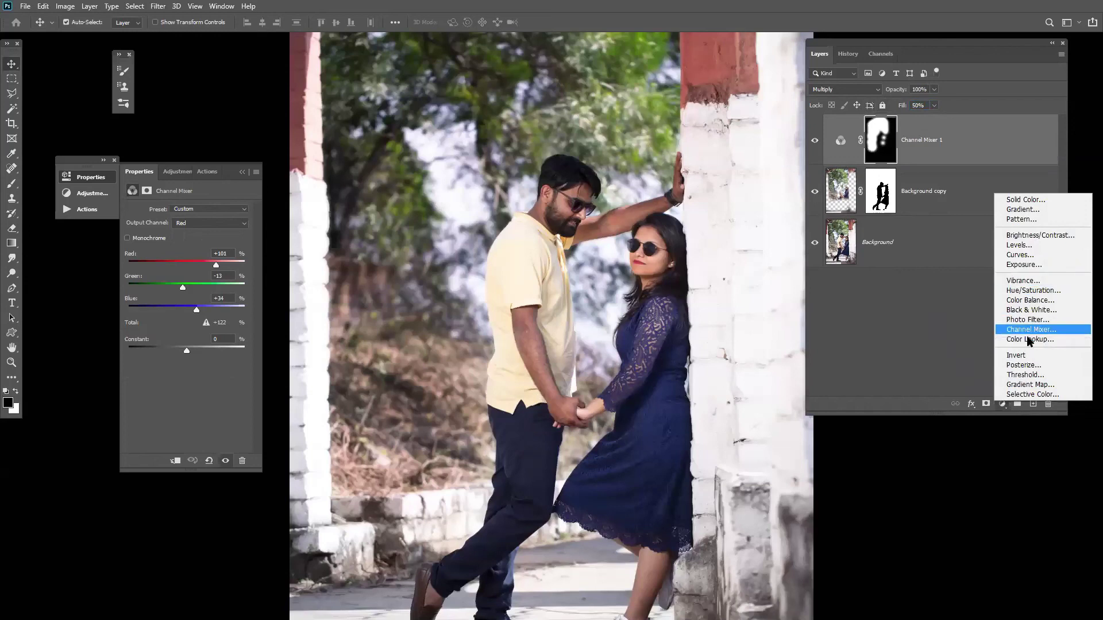
pyautogui.click(1022, 386)
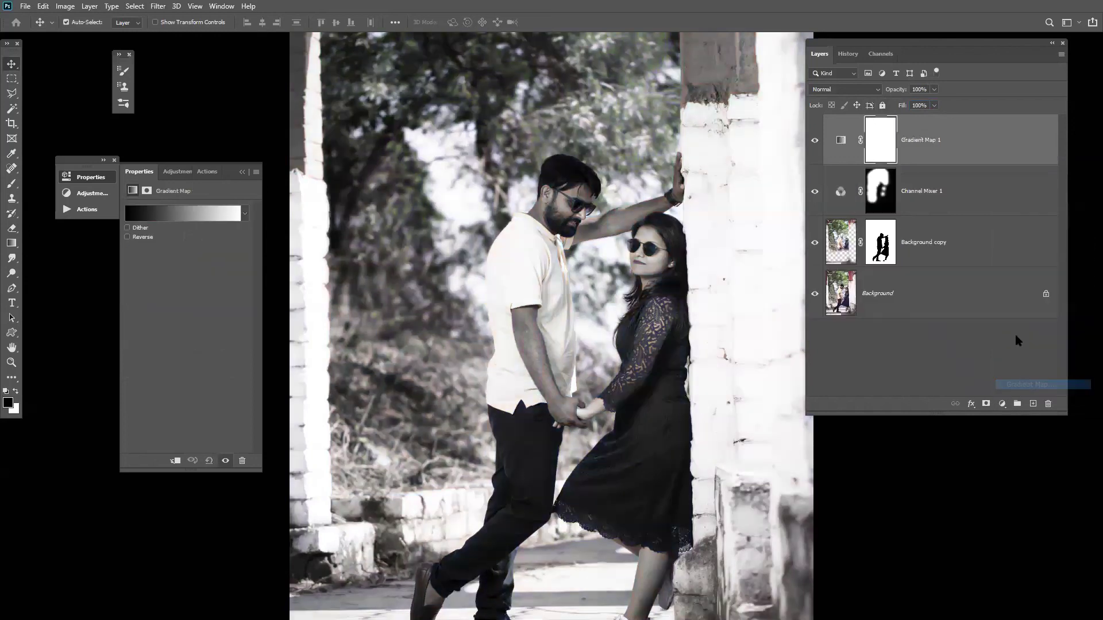
pyautogui.click(868, 91)
pyautogui.click(822, 237)
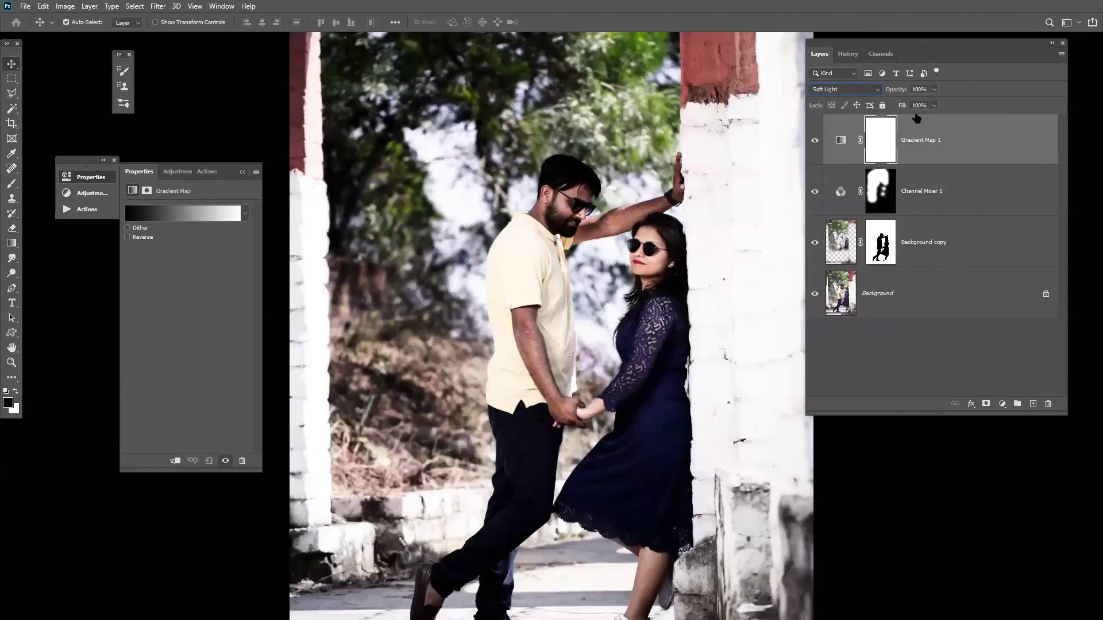
pyautogui.click(920, 106)
pyautogui.write('30')
pyautogui.press('Return')
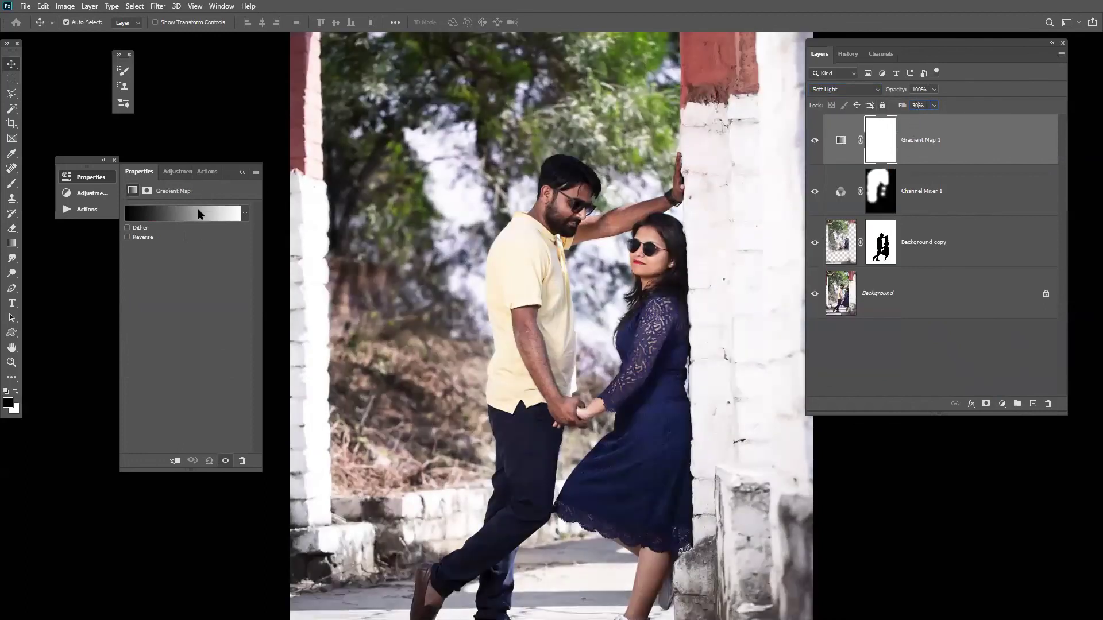
# - Change the Gradient Map to a Noise gradient with 10% roughness, randomize it to pink, apply it and compare before and after
pyautogui.click(196, 214)
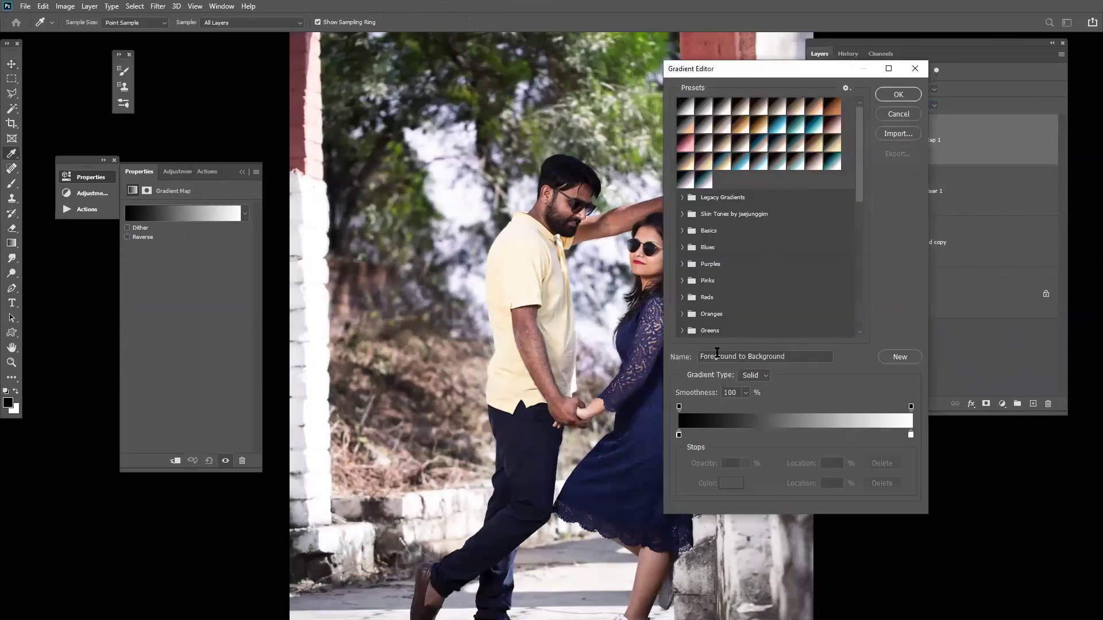
pyautogui.click(749, 375)
pyautogui.click(744, 396)
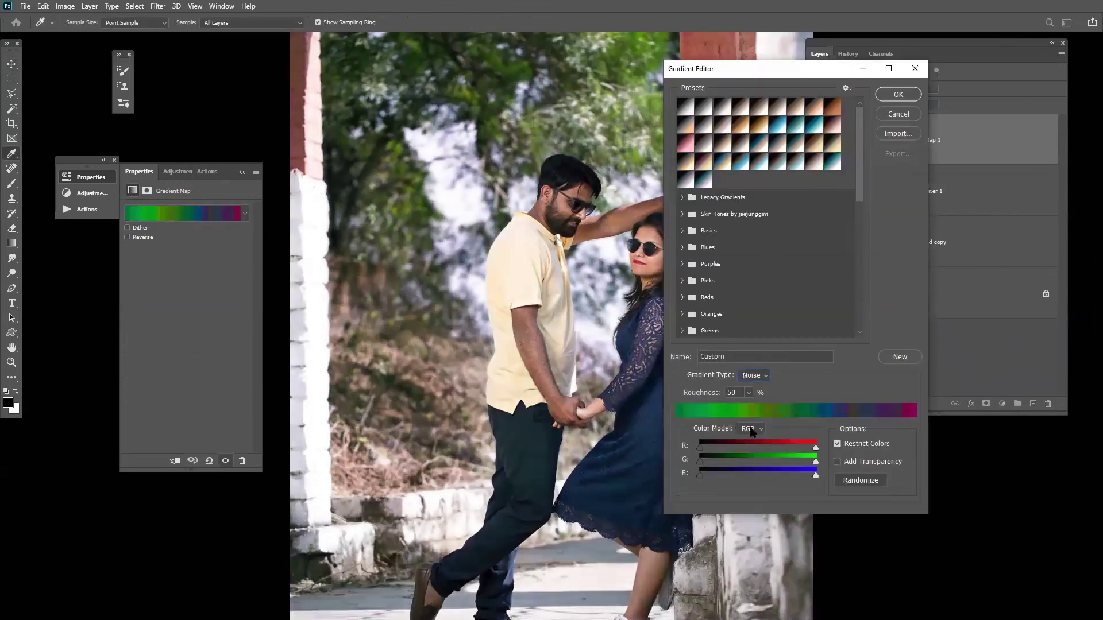
pyautogui.click(748, 393)
pyautogui.moveTo(749, 406); pyautogui.dragTo(729, 414)
pyautogui.click(861, 481)
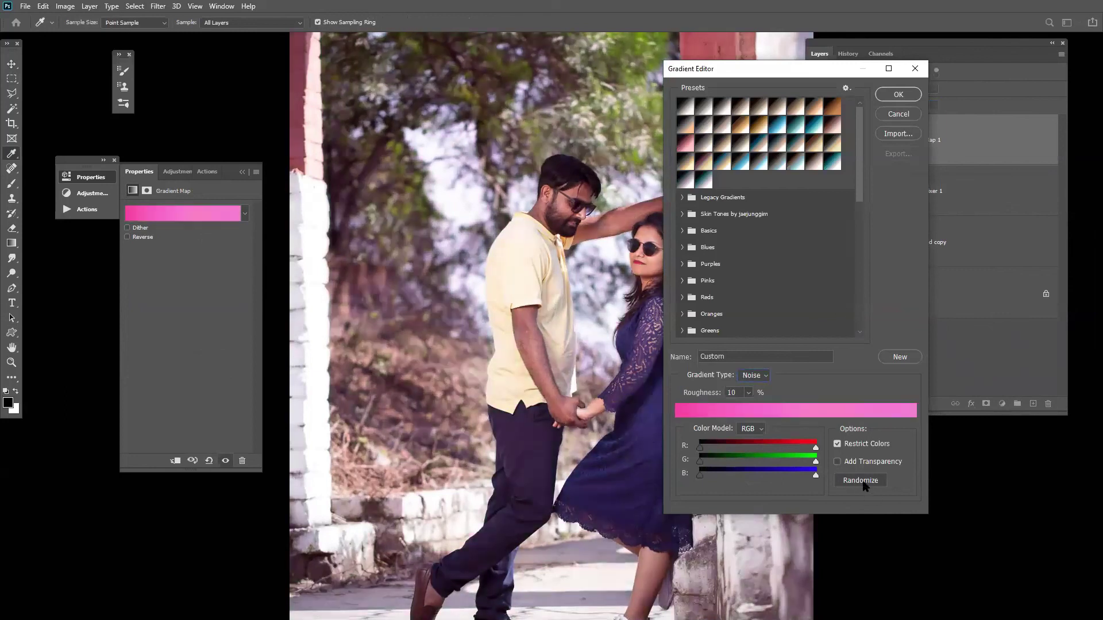
pyautogui.click(910, 95)
pyautogui.click(814, 294)
pyautogui.click(814, 294)
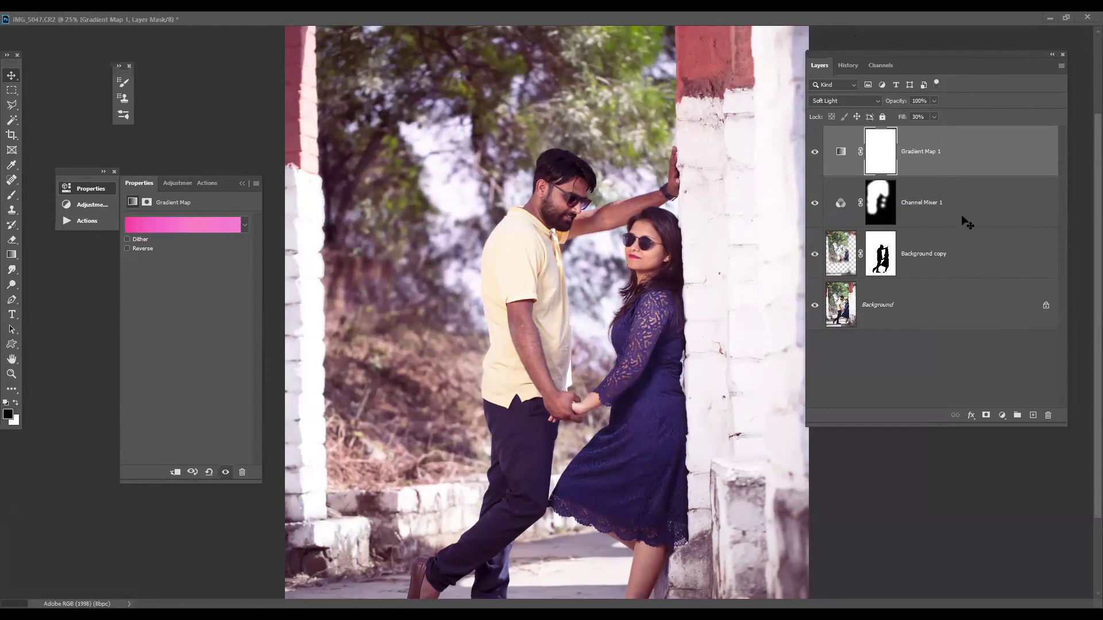
# - Delete the Gradient Map, Channel Mixer and Background copy layers
pyautogui.keyDown('shift'); pyautogui.click(956, 247); pyautogui.keyUp('shift')
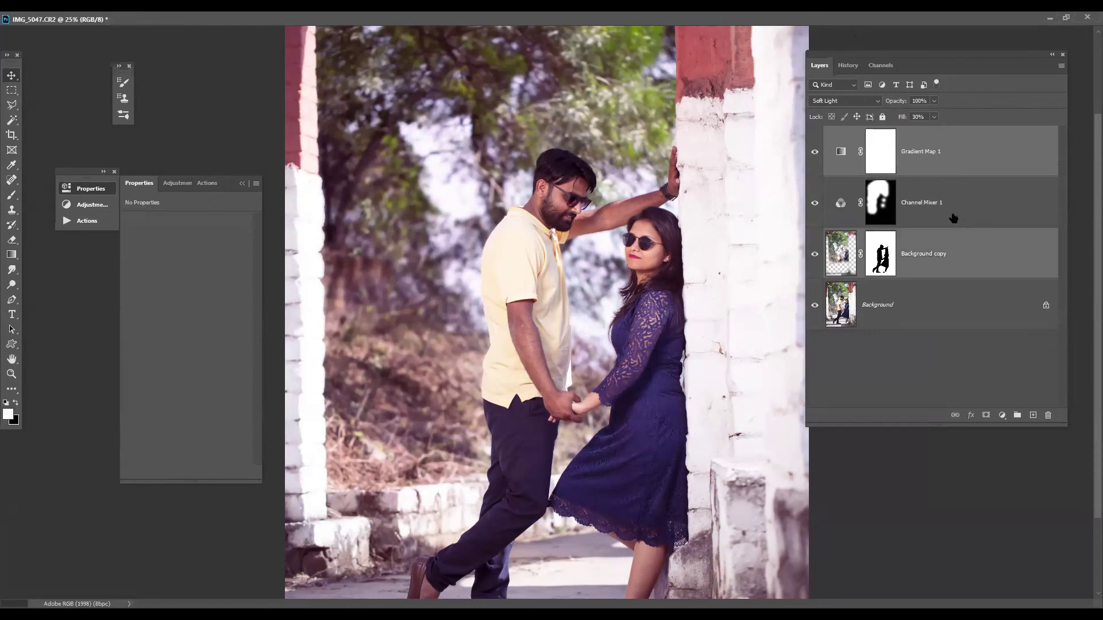
pyautogui.moveTo(974, 264); pyautogui.dragTo(1047, 415)
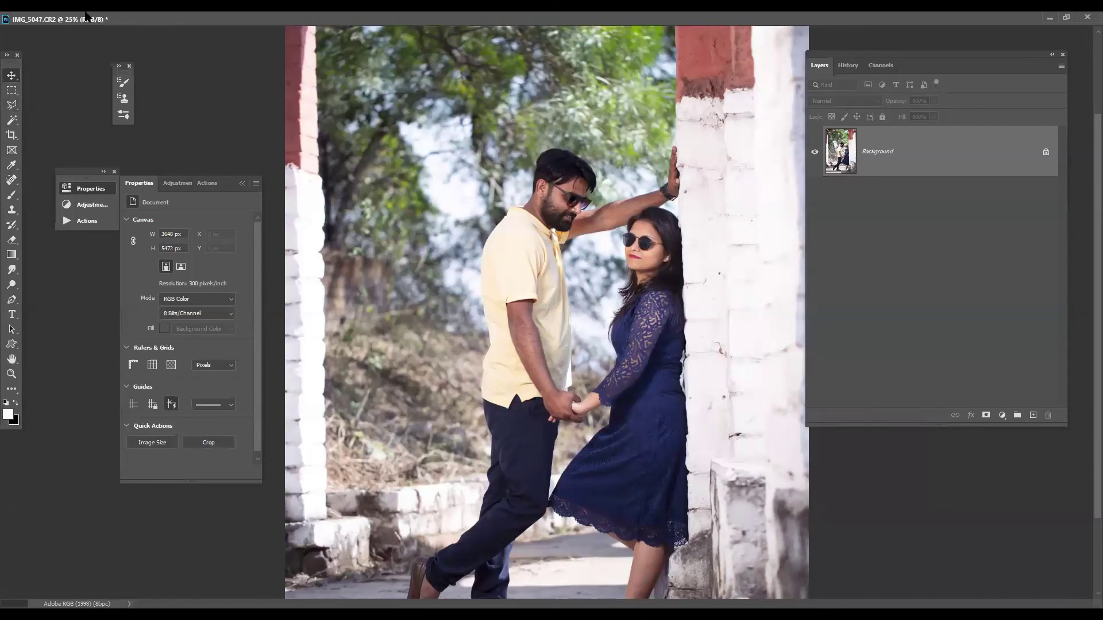
# - Trace the front edge of the man's yellow shirt with the Pen tool, from the waist up towards the collar
pyautogui.press('p')
pyautogui.hotkey('ctrl', '+')
pyautogui.hotkey('ctrl', '+')
pyautogui.hotkey('ctrl', '+')
pyautogui.hotkey('ctrl', '+')
pyautogui.click(644, 433)
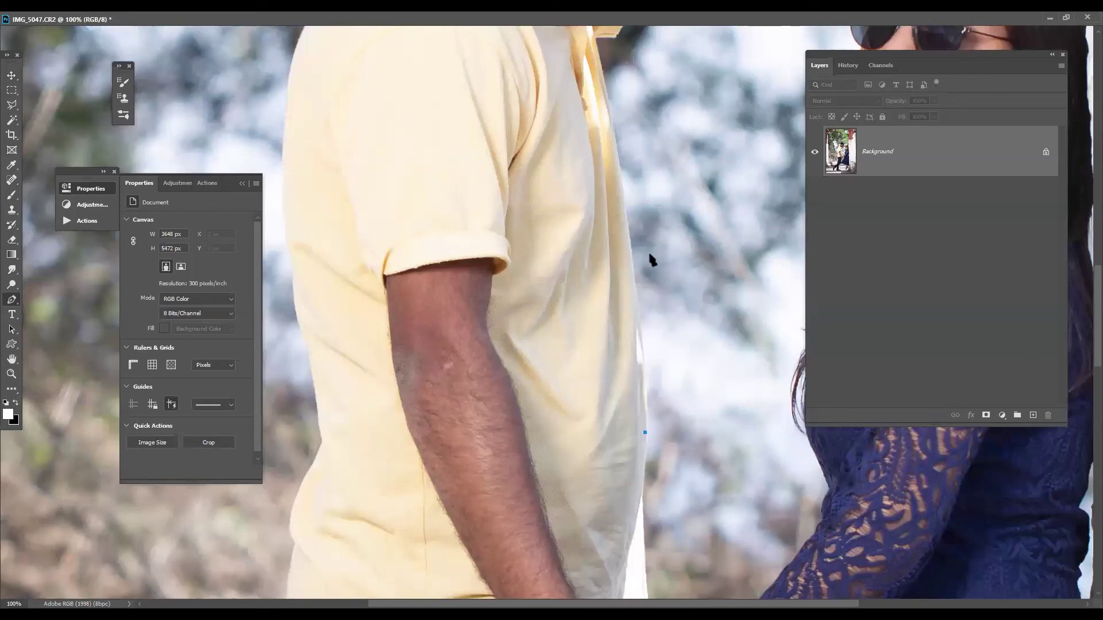
pyautogui.moveTo(632, 256); pyautogui.dragTo(602, 61)
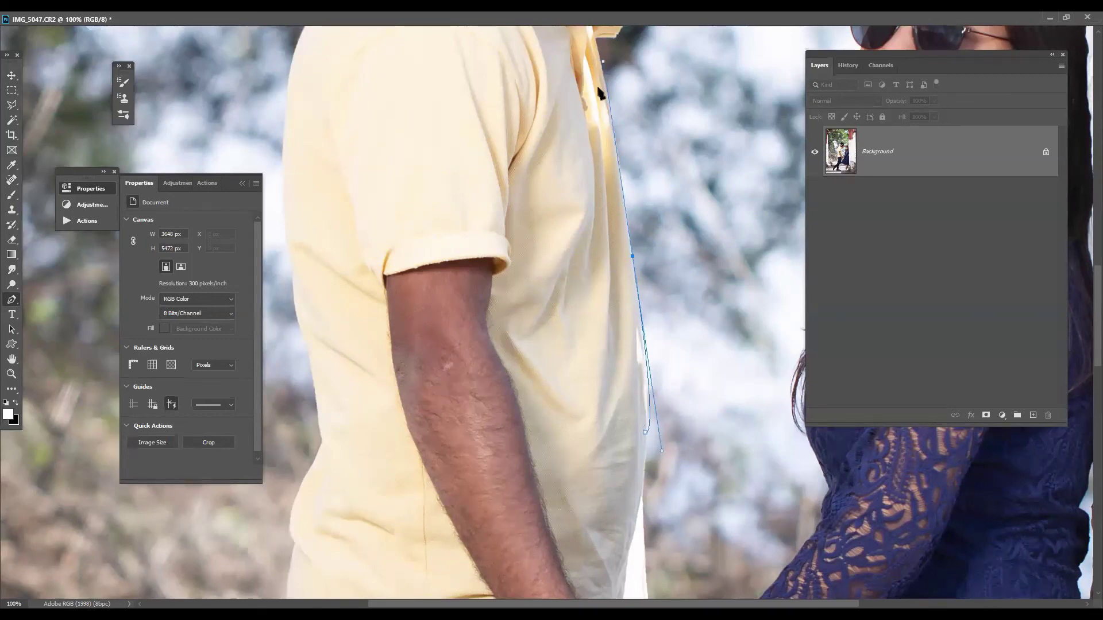
pyautogui.click(613, 125)
pyautogui.click(611, 82)
pyautogui.scroll(1, 593, 51)
pyautogui.moveTo(593, 48); pyautogui.dragTo(596, 36)
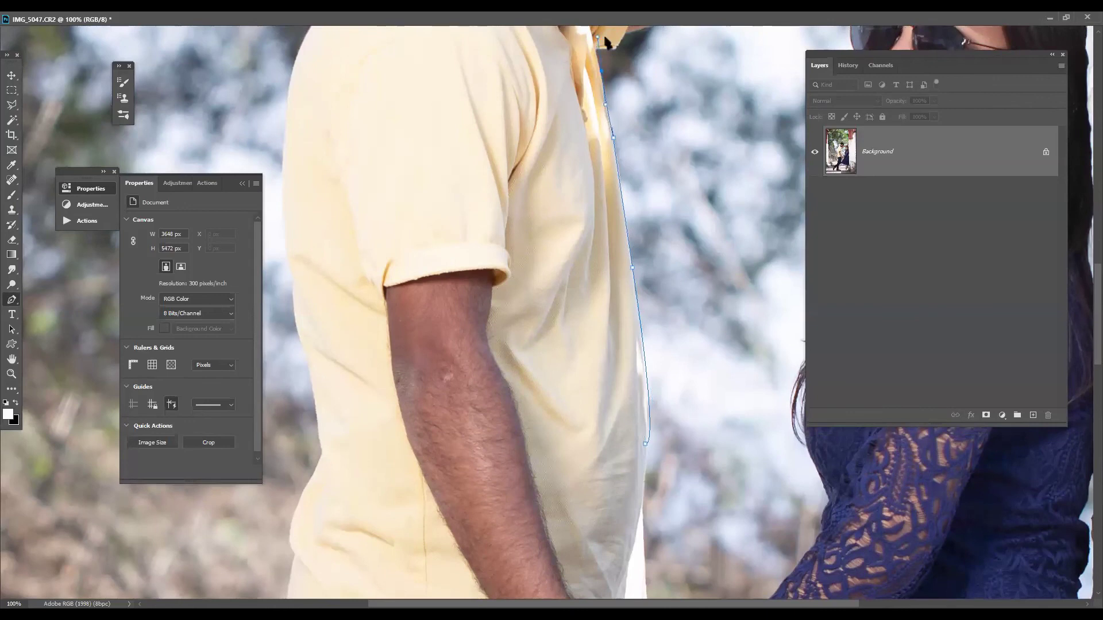